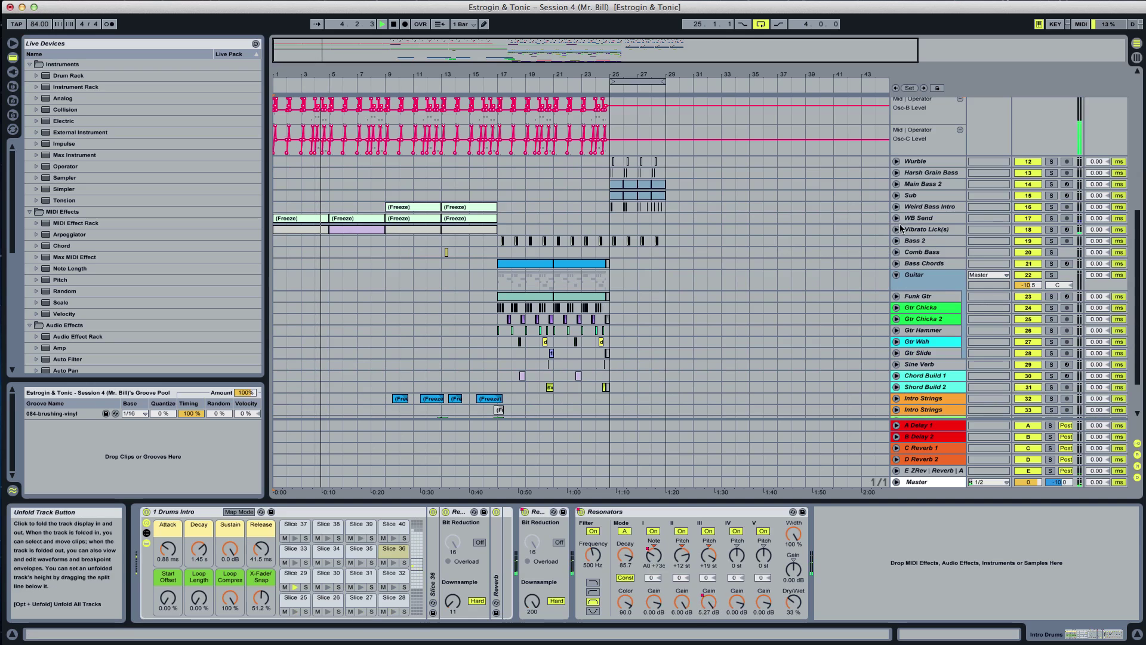
Unfold the Vibrato Lick(s) track and display its device chain
{"action": "left_click", "coordinate": [896, 229]}
{"action": "left_click", "coordinate": [919, 229]}
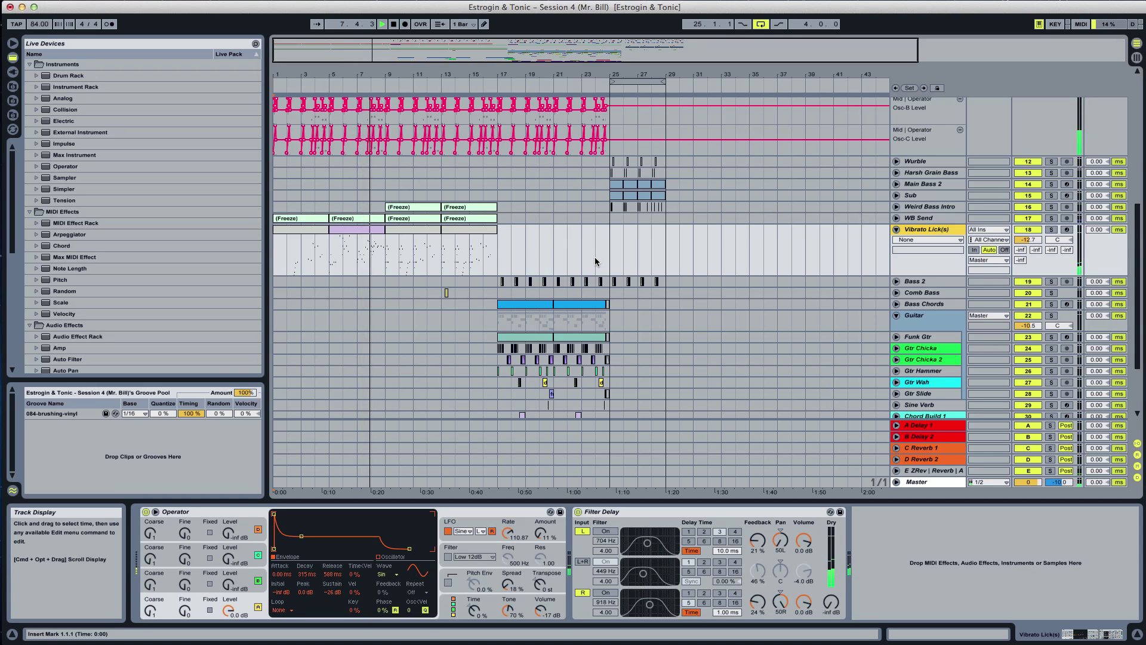
Add a locator named "Kick Snare In" at bar 9 of the arrangement
{"action": "scroll", "coordinate": [541, 248], "scroll_direction": "up", "scroll_amount": 10}
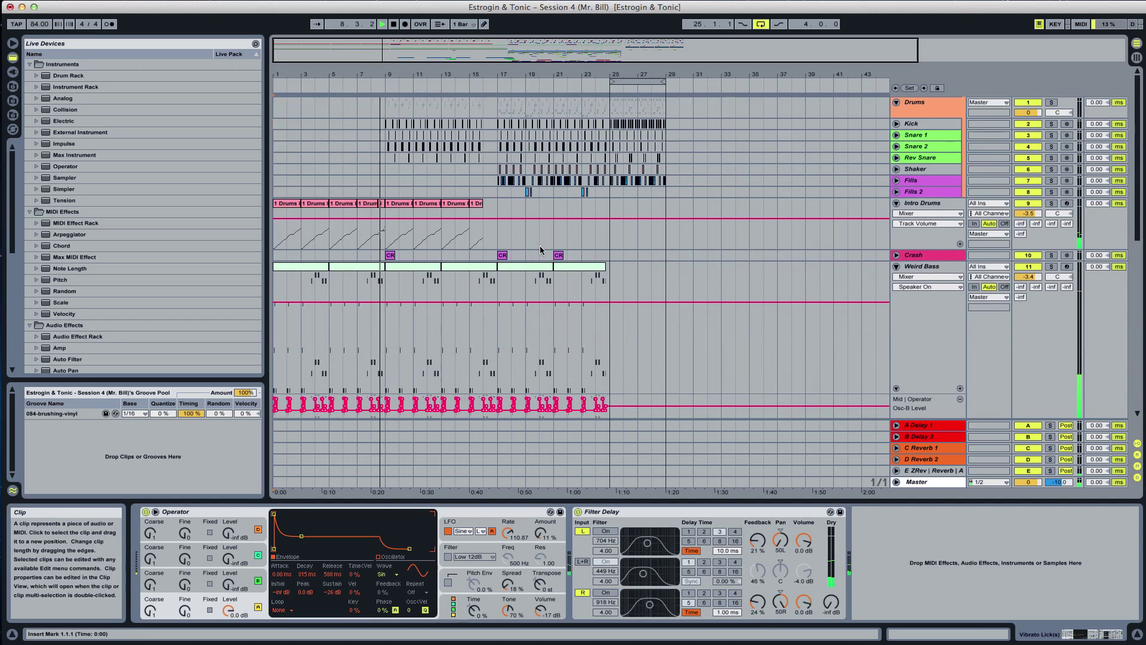
{"action": "left_click", "coordinate": [385, 88]}
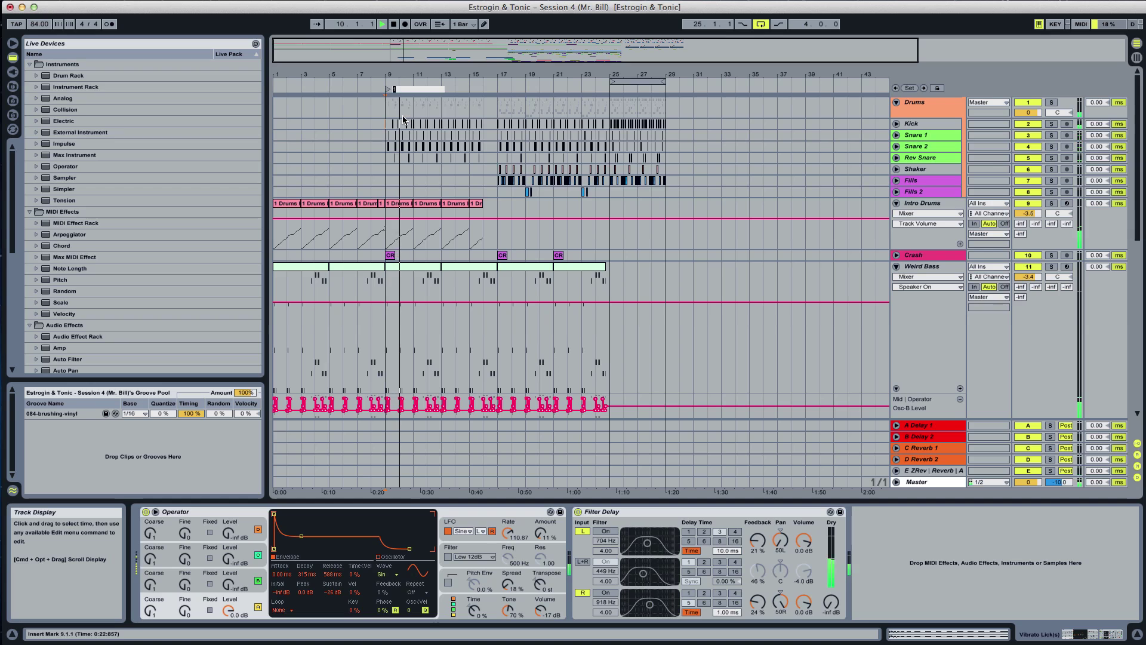
{"action": "type", "text": "Kick Snare In"}
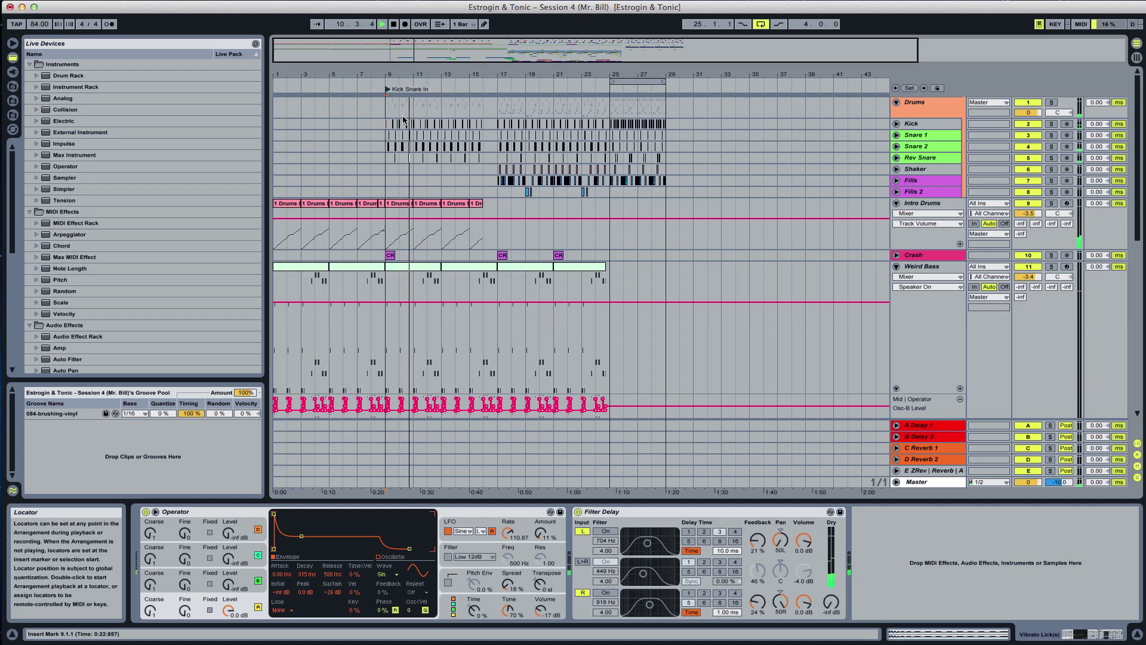
{"action": "key", "text": "Return"}
Add a locator named "First Drop" at bar 17 of the arrangement
{"action": "right_click", "coordinate": [498, 89]}
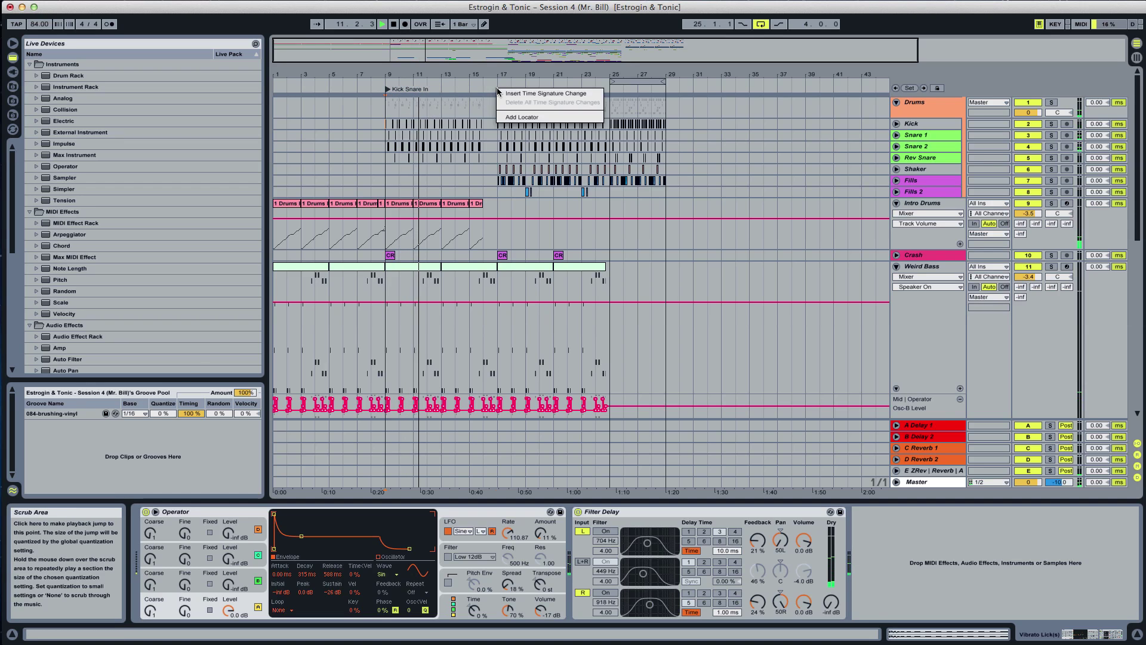
{"action": "left_click", "coordinate": [505, 118]}
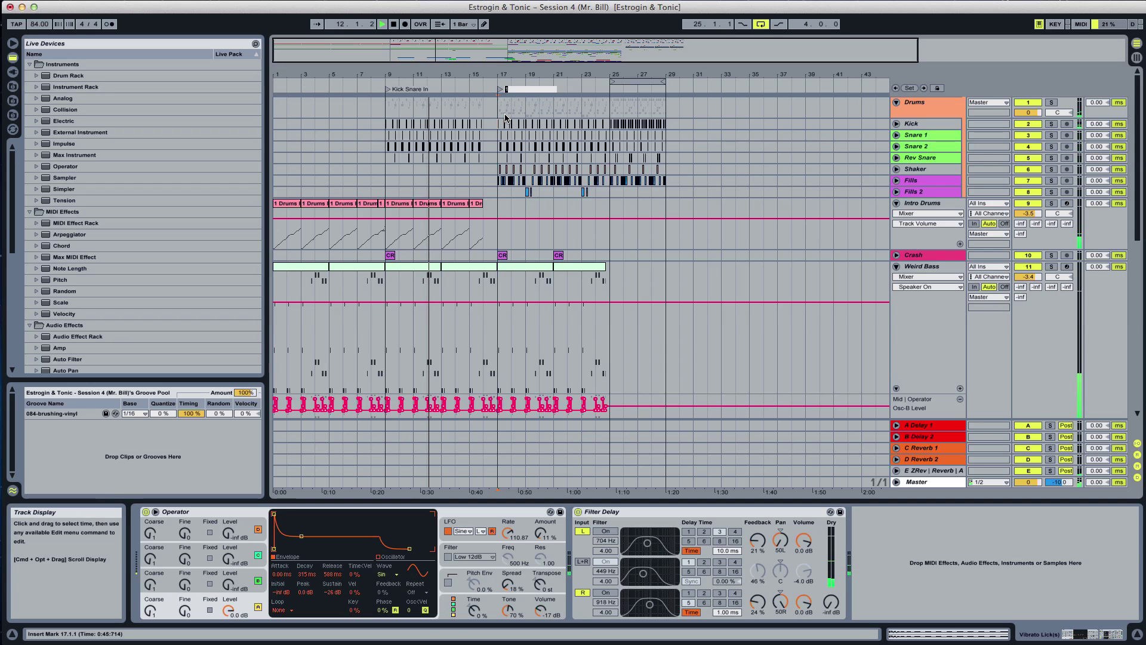
{"action": "type", "text": "First Drop"}
{"action": "key", "text": "Return"}
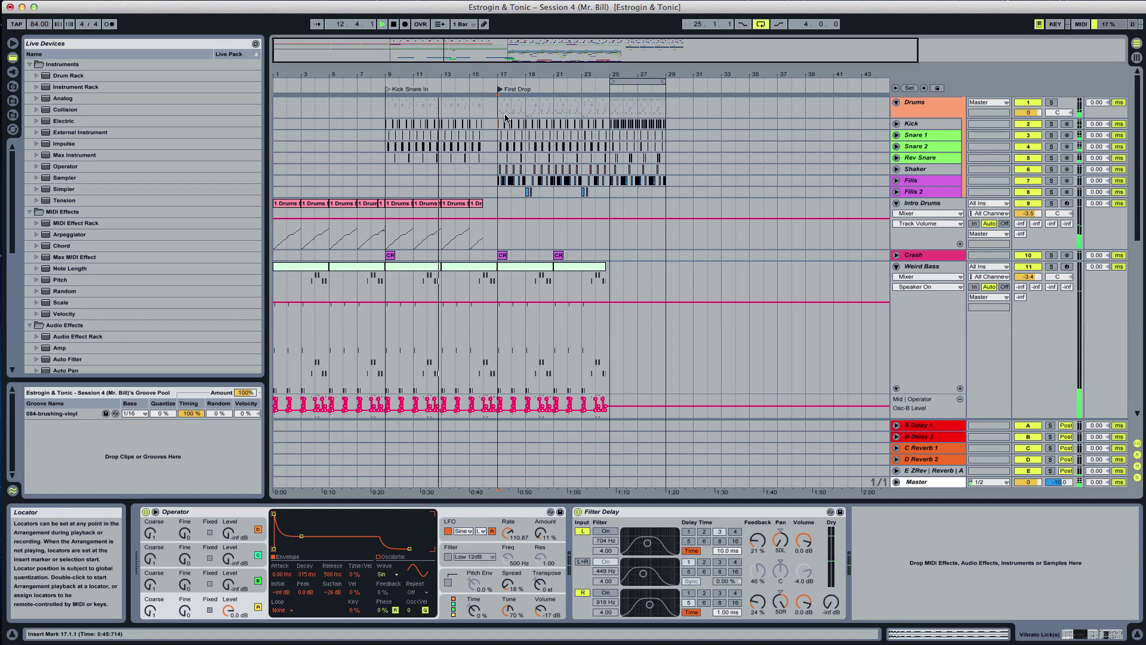
Add a locator named "Grimey" at bar 25 of the arrangement
{"action": "right_click", "coordinate": [612, 89]}
{"action": "left_click", "coordinate": [615, 106]}
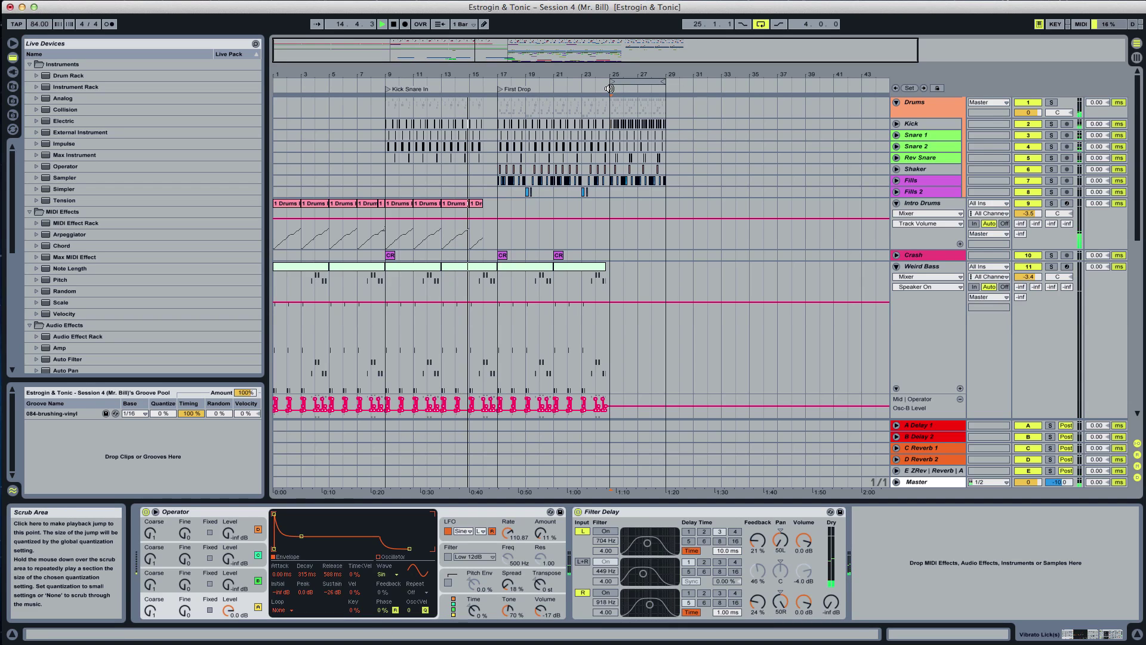
{"action": "right_click", "coordinate": [609, 89]}
{"action": "left_click", "coordinate": [617, 106]}
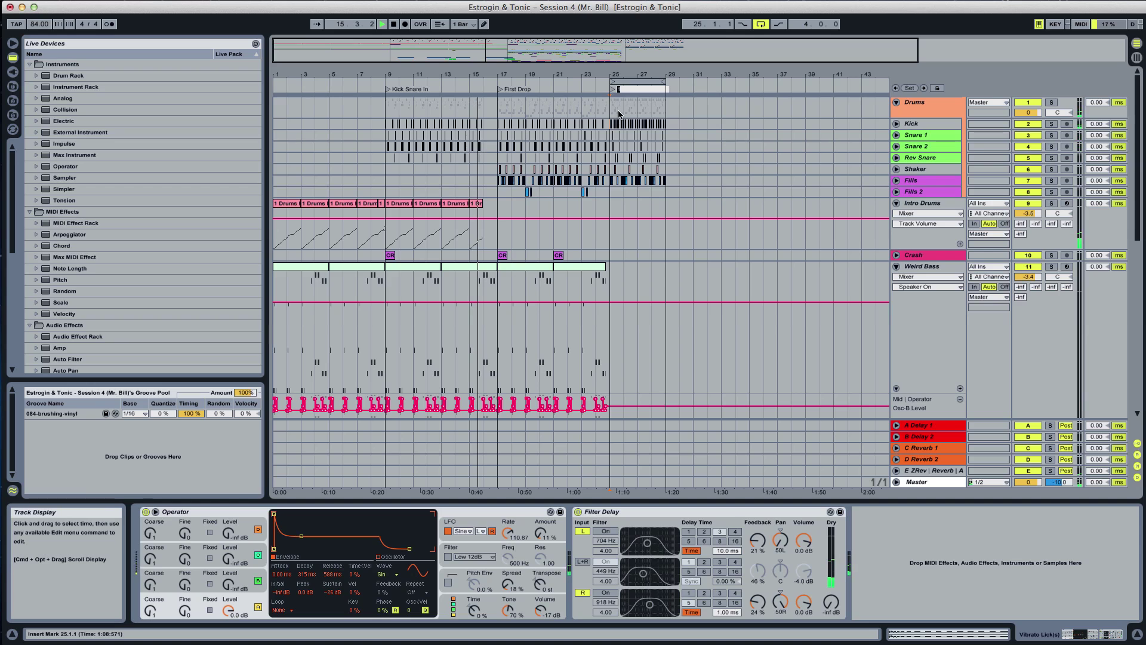
{"action": "type", "text": "Grimey"}
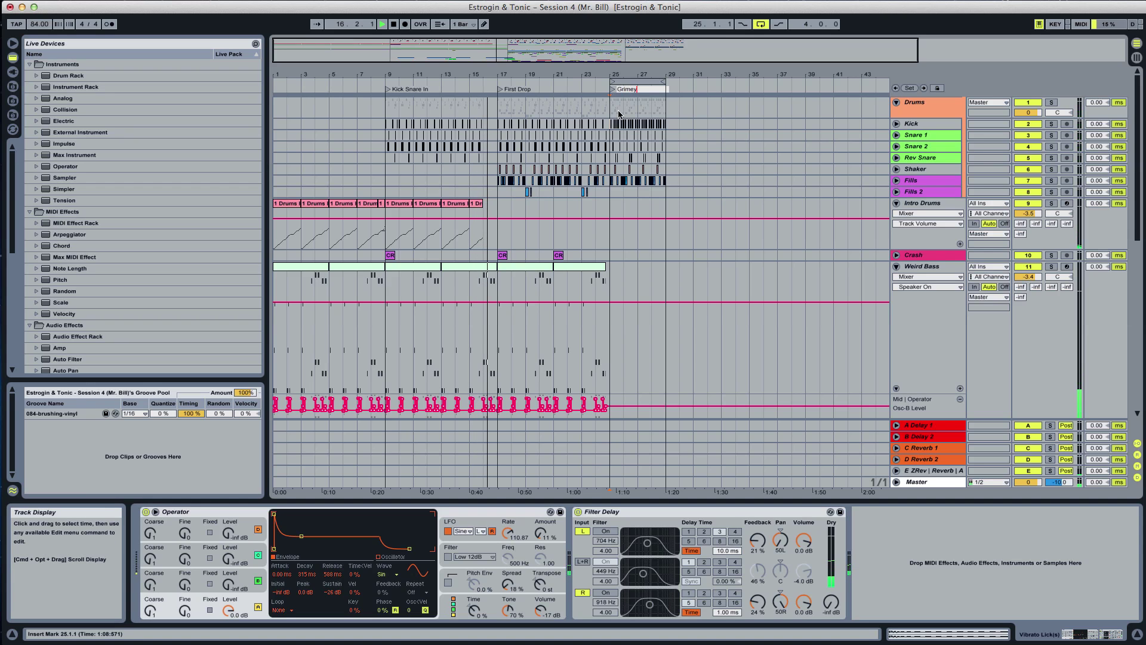
{"action": "key", "text": "Return"}
Examine the Funk Gtr track's notes and Auto Filter automation by unfolding it, and fold it again
{"action": "scroll", "coordinate": [552, 237], "scroll_direction": "down", "scroll_amount": 3}
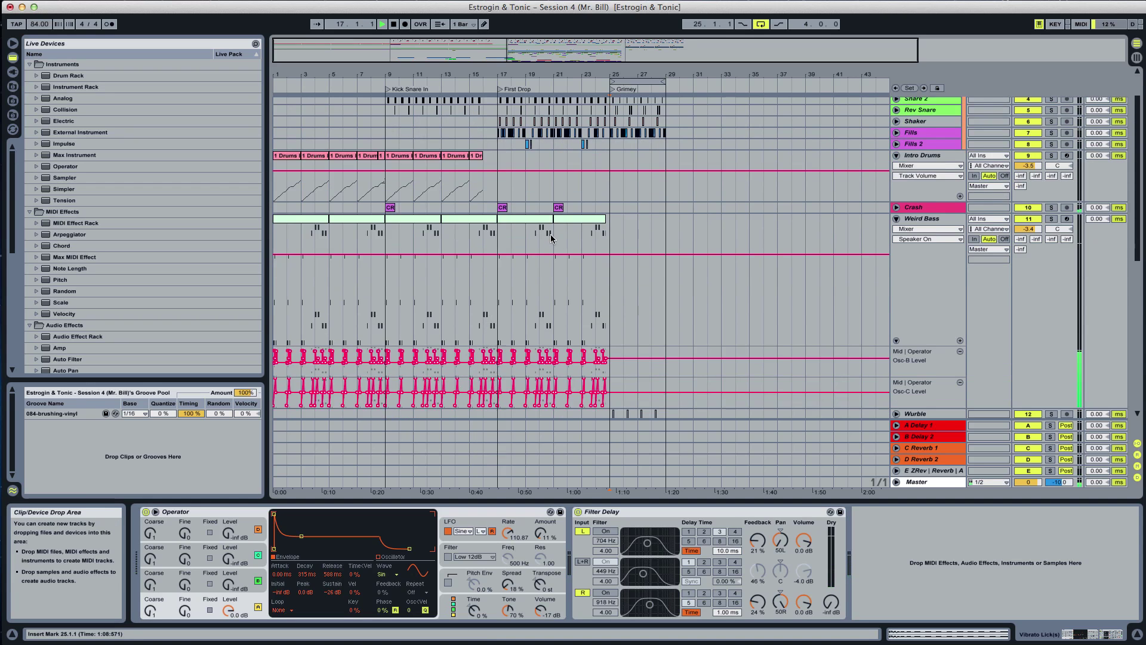
{"action": "scroll", "coordinate": [550, 236], "scroll_direction": "down", "scroll_amount": 10}
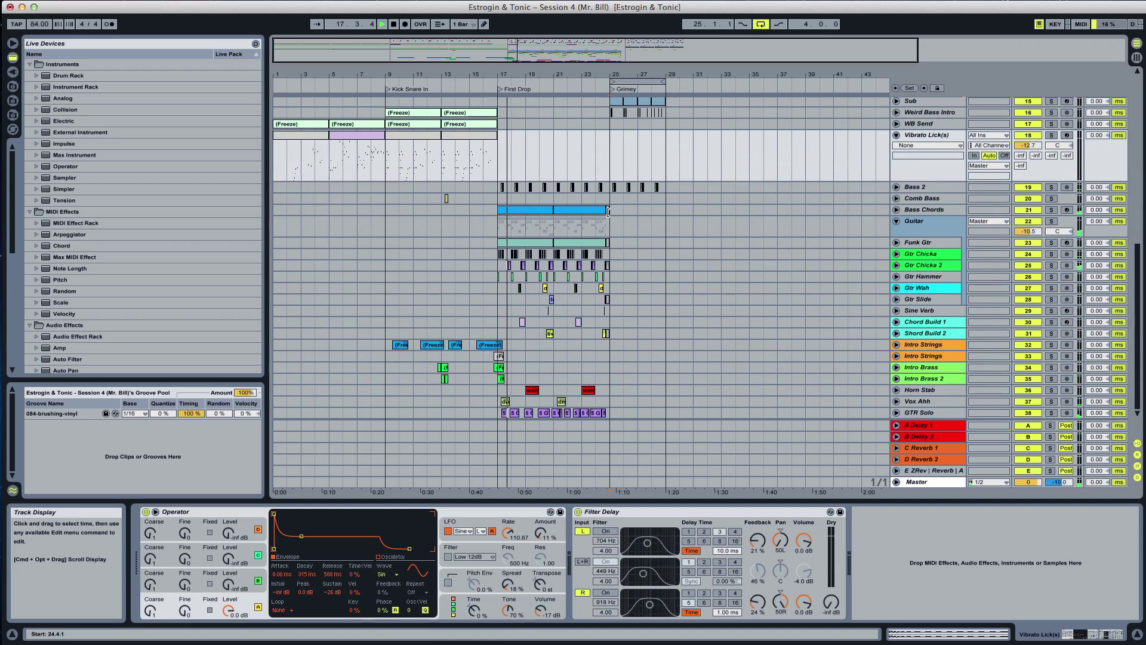
{"action": "left_click", "coordinate": [897, 243]}
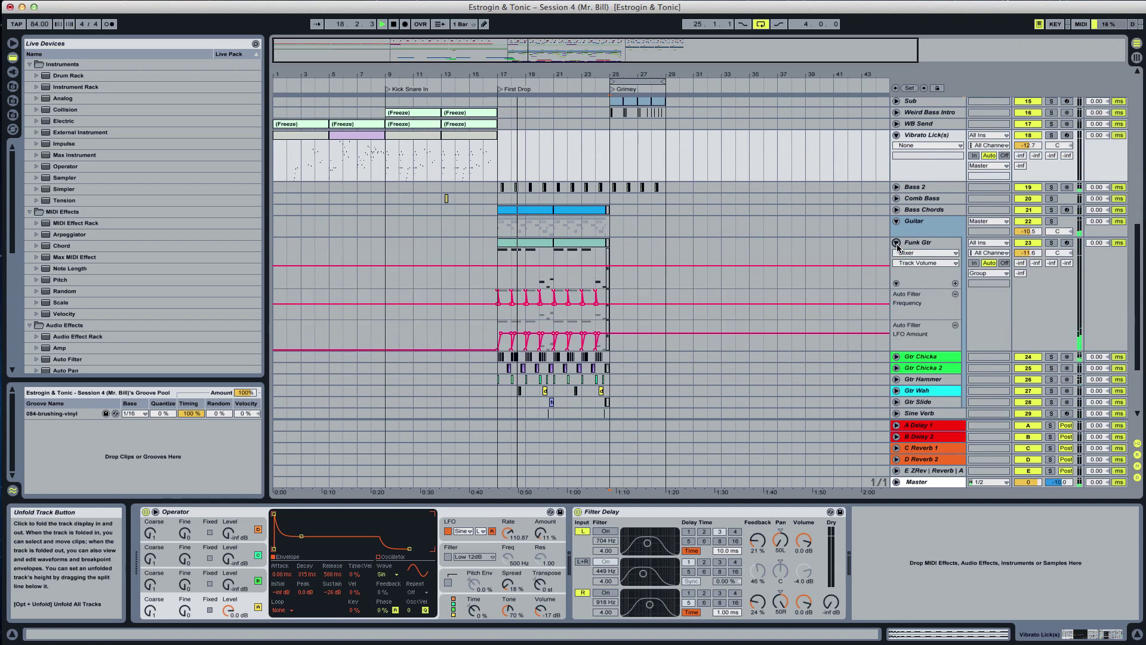
{"action": "left_click", "coordinate": [897, 243]}
{"action": "left_click", "coordinate": [897, 243]}
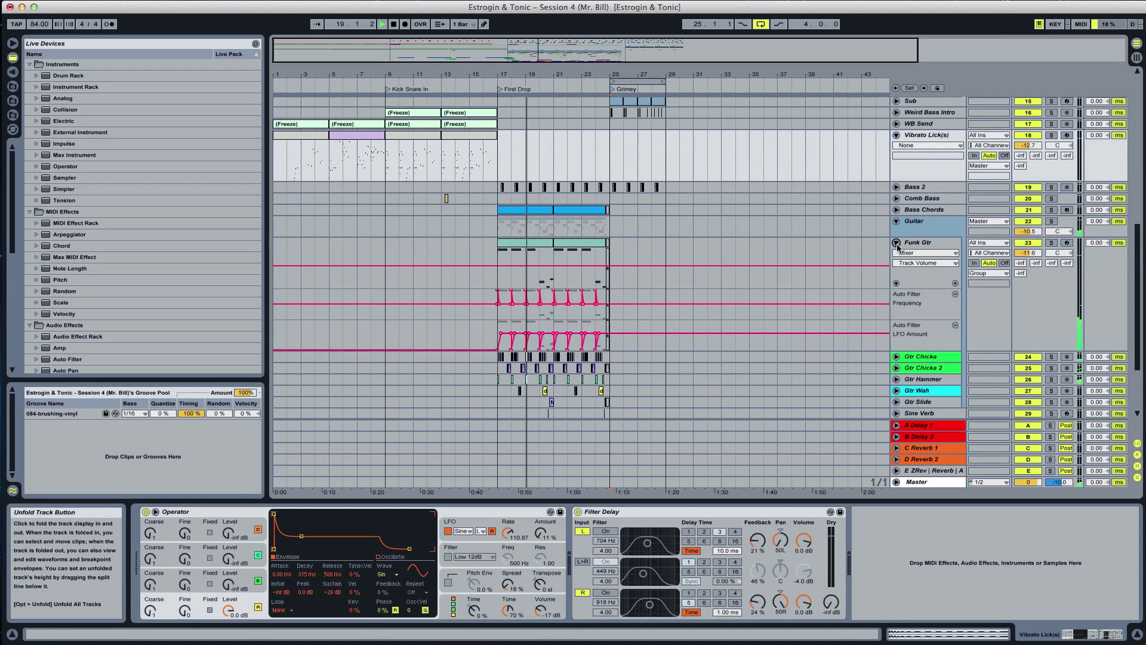
{"action": "left_click", "coordinate": [897, 243]}
Unfold the Main Bass 2 and Sub tracks to examine their notes and automation in the Grimey section
{"action": "scroll", "coordinate": [779, 293], "scroll_direction": "up", "scroll_amount": 10}
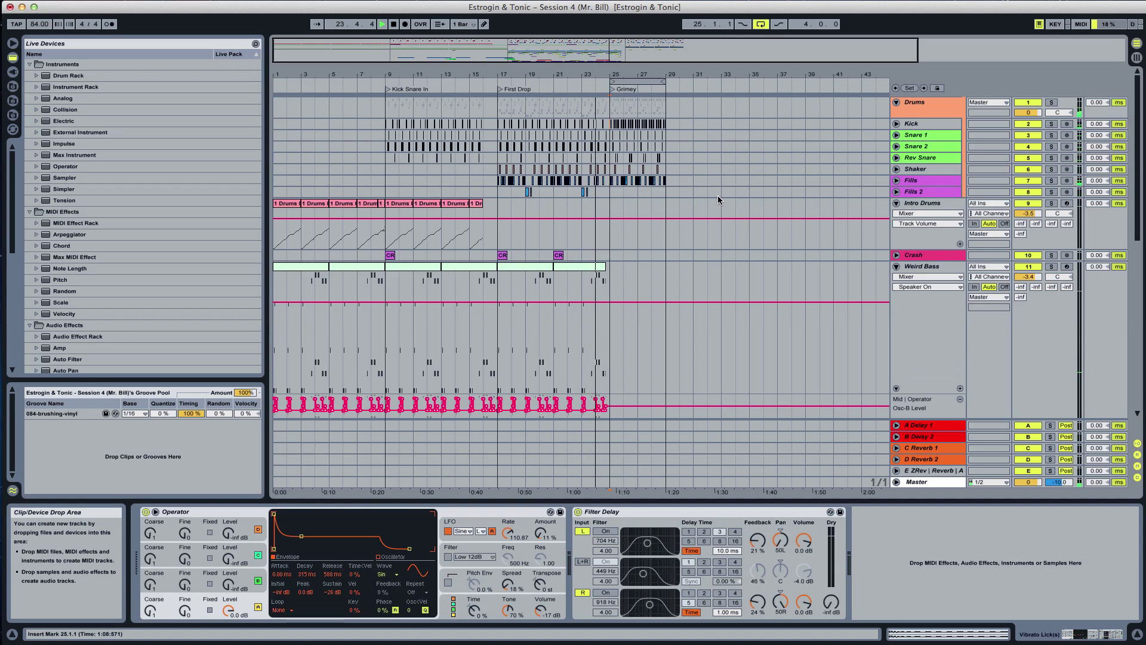
{"action": "left_click_drag", "start_coordinate": [721, 74], "coordinate": [794, 232]}
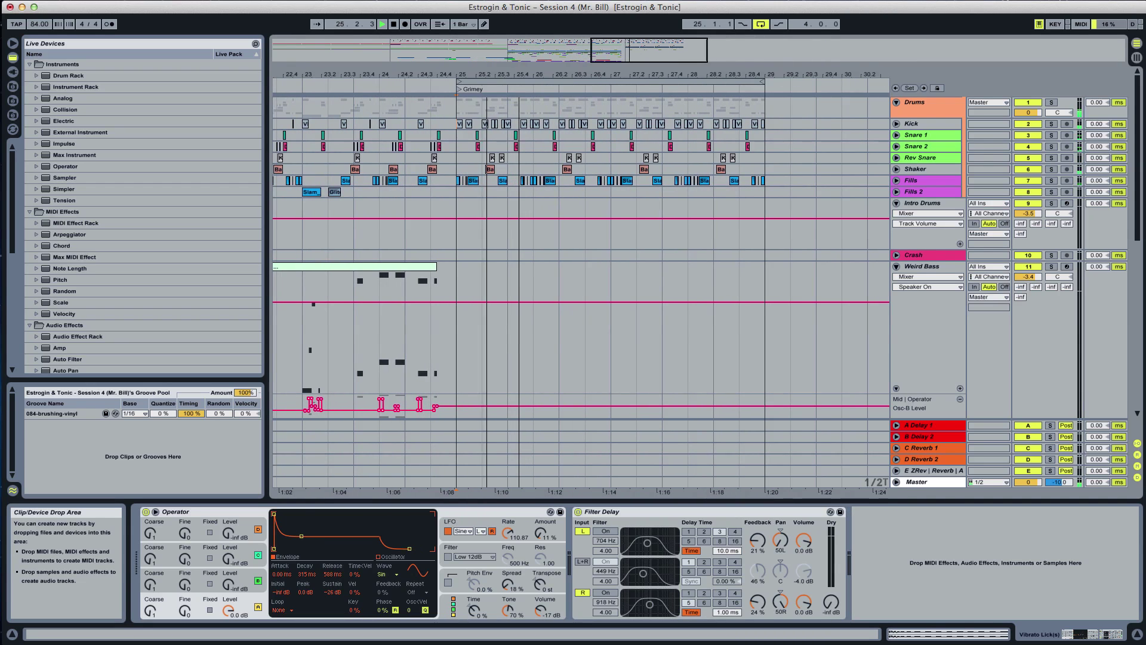
{"action": "scroll", "coordinate": [806, 269], "scroll_direction": "down", "scroll_amount": 8}
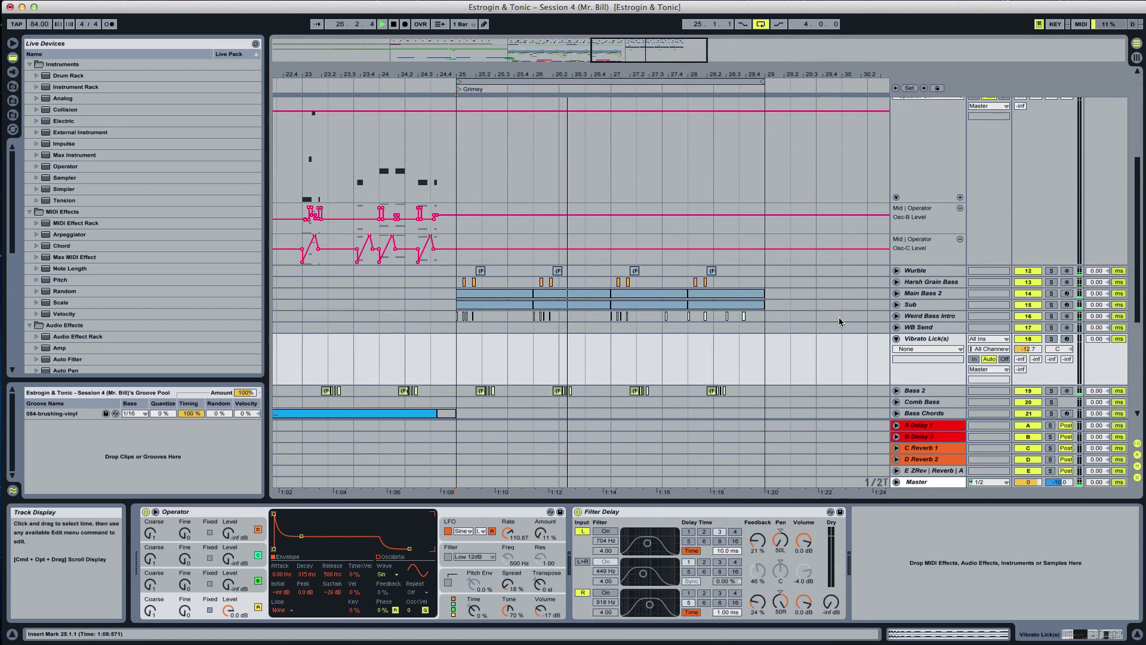
{"action": "left_click", "coordinate": [896, 294]}
{"action": "scroll", "coordinate": [896, 299], "scroll_direction": "down", "scroll_amount": 4}
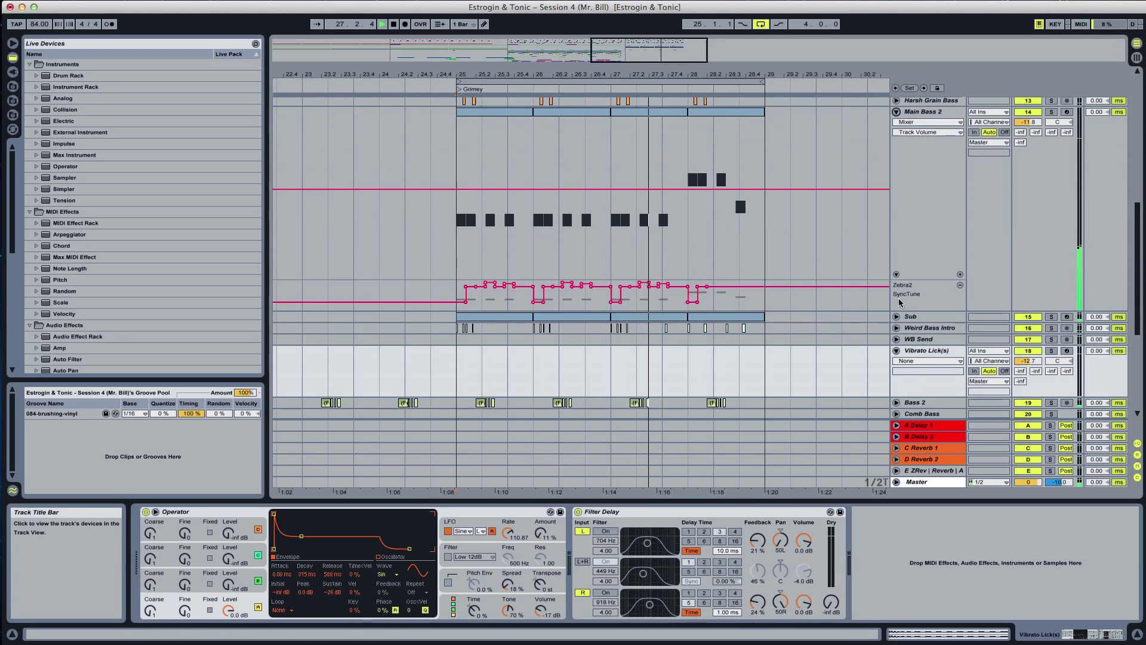
{"action": "left_click", "coordinate": [897, 318]}
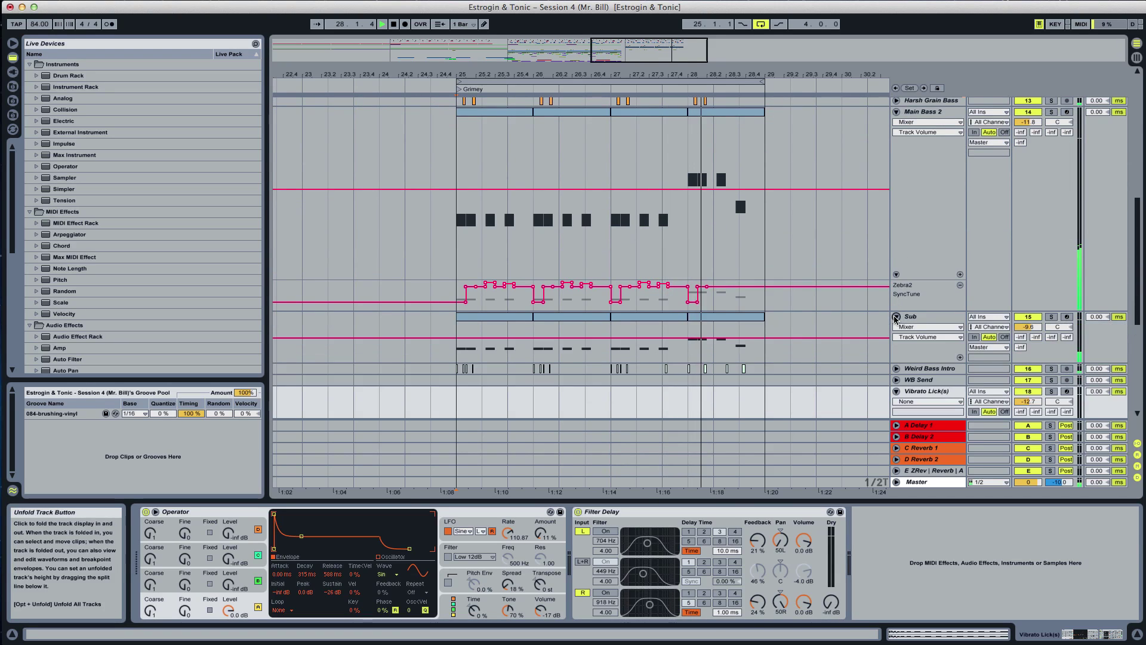
Reduce the height of the unfolded Main Bass 2 track
{"action": "scroll", "coordinate": [854, 269], "scroll_direction": "up", "scroll_amount": 2}
{"action": "key", "text": "minus"}
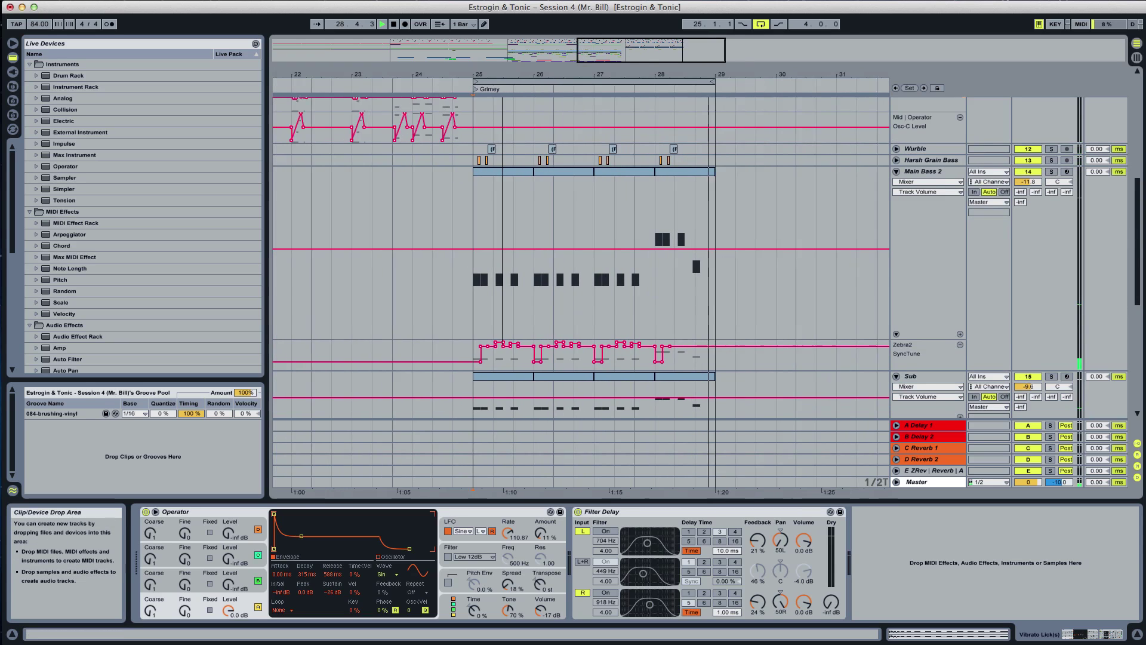
{"action": "key", "text": "minus"}
{"action": "left_click_drag", "start_coordinate": [922, 369], "coordinate": [984, 268]}
Open the Zebra2 editor of the Main Bass 2 track at its Synthesis page
{"action": "left_click", "coordinate": [980, 359]}
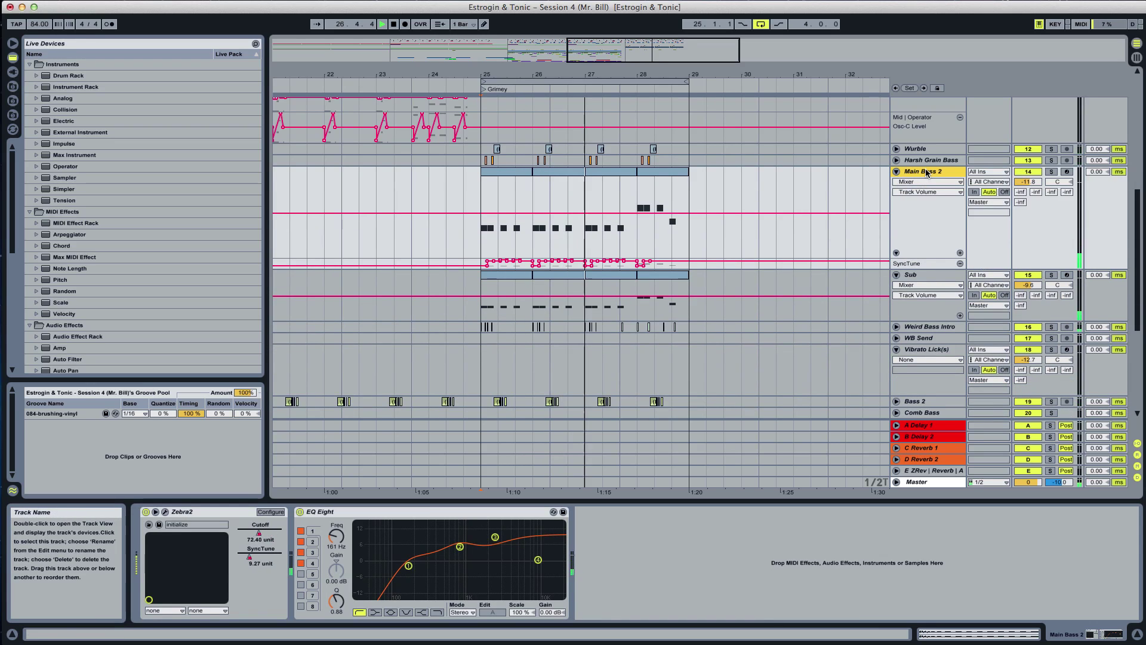
{"action": "left_click", "coordinate": [165, 512]}
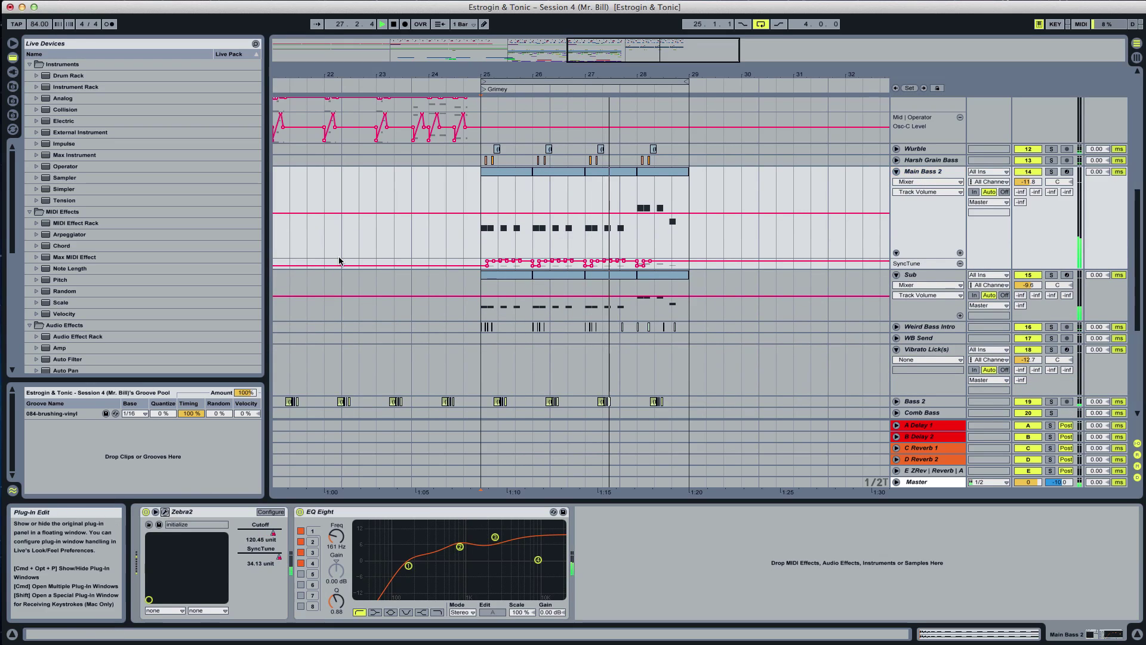
{"action": "left_click_drag", "start_coordinate": [524, 644], "coordinate": [524, 98]}
{"action": "left_click", "coordinate": [436, 110]}
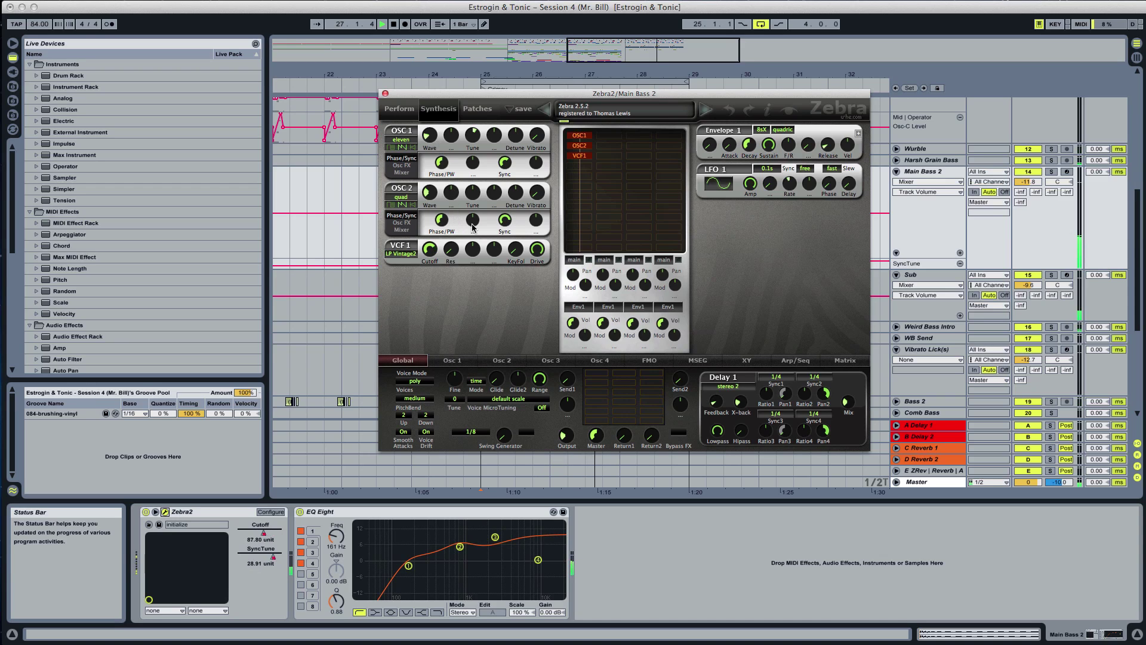
Audition OSC 2's Sync amount with Main Bass 2 soloed, restore its automation, and close the Zebra2 editor
{"action": "left_click", "coordinate": [1051, 171]}
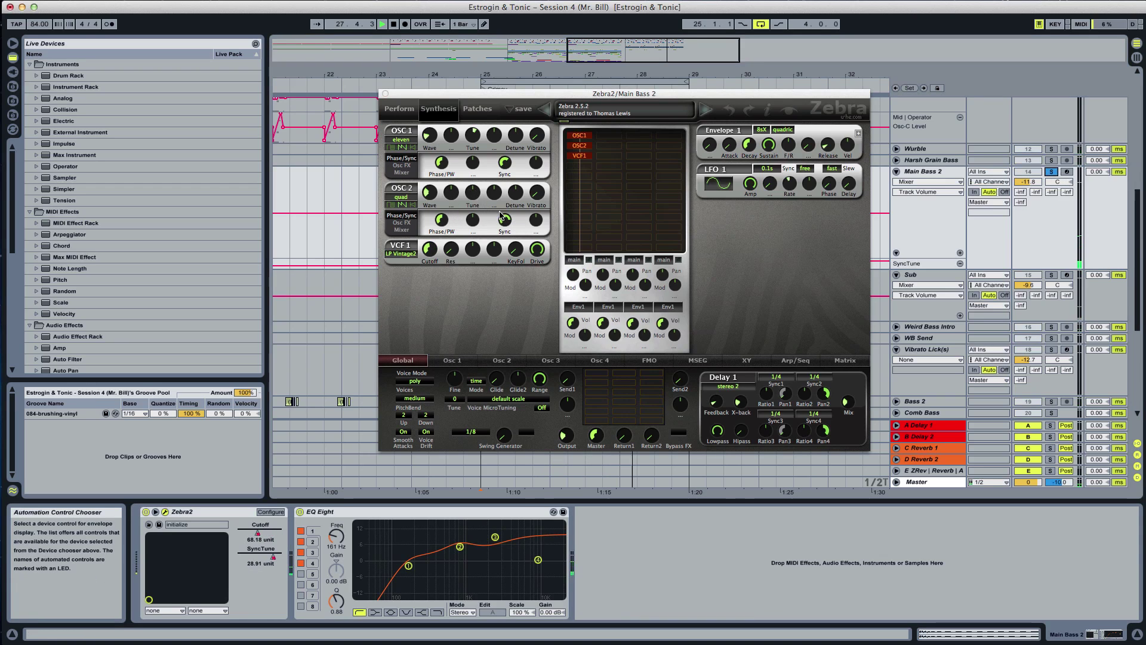
{"action": "left_click_drag", "start_coordinate": [501, 216], "coordinate": [502, 221]}
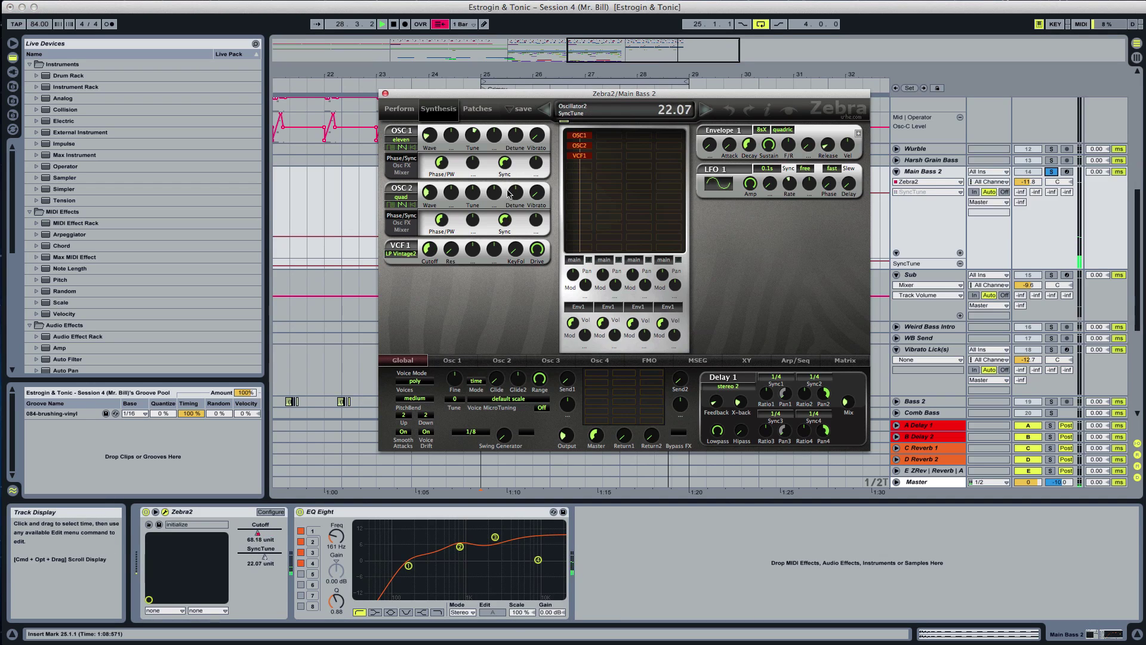
{"action": "left_click", "coordinate": [440, 24]}
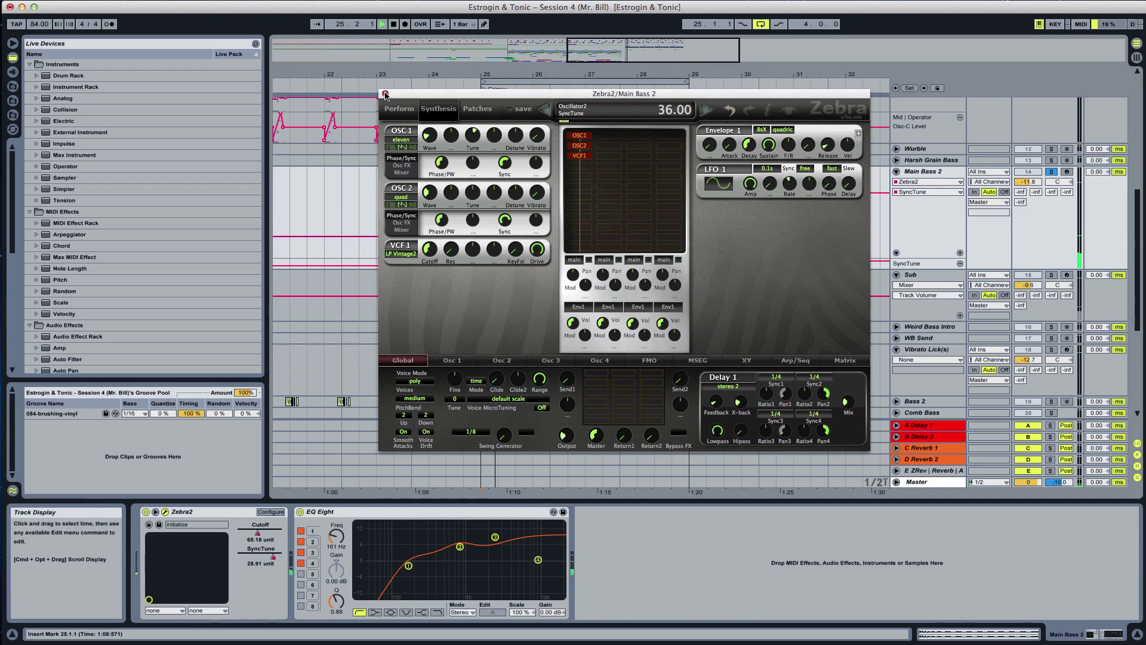
{"action": "left_click", "coordinate": [385, 93]}
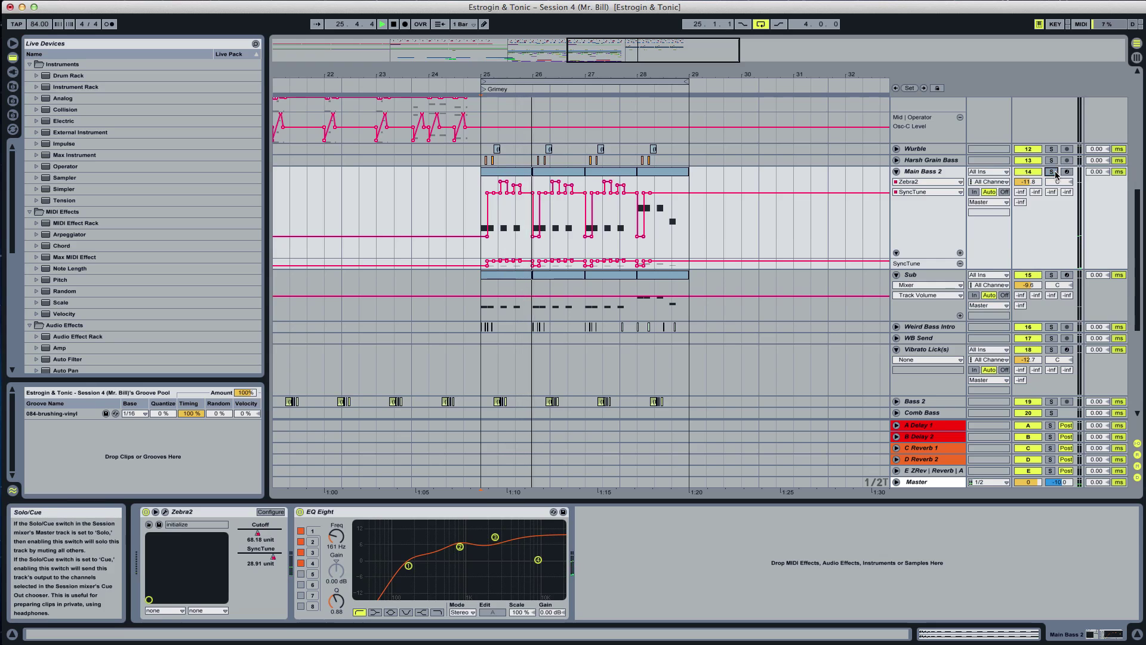
{"action": "left_click", "coordinate": [485, 480]}
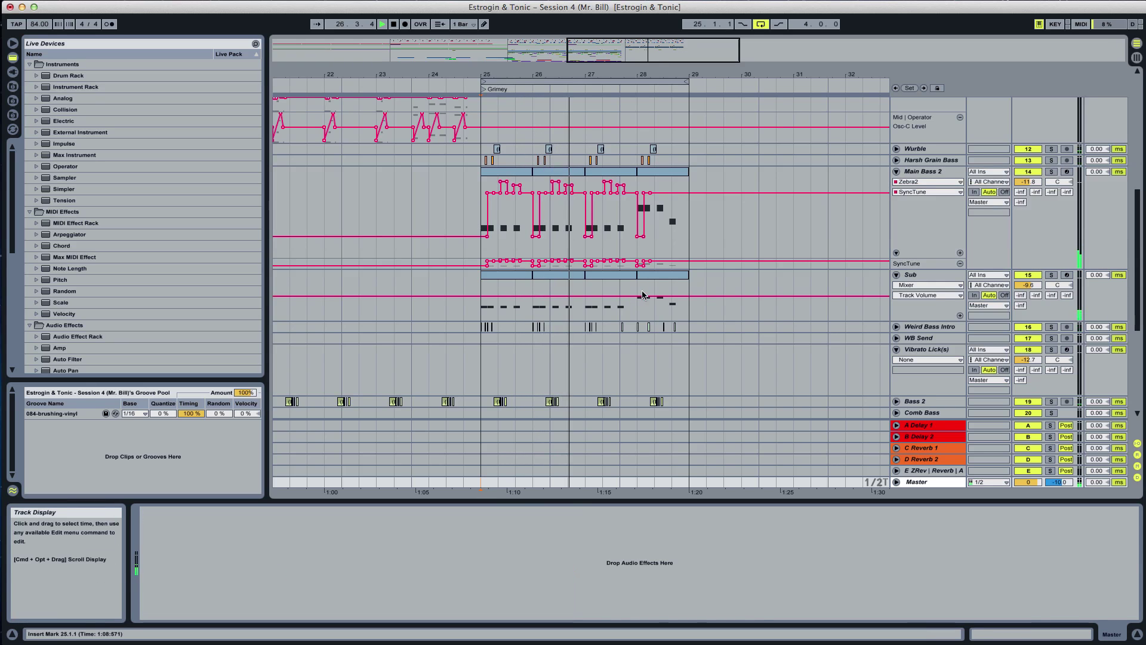
Duplicate the four-bar Grimey section from bar 25 across all tracks three times, extending it to bar 41
{"action": "scroll", "coordinate": [712, 308], "scroll_direction": "up", "scroll_amount": 10}
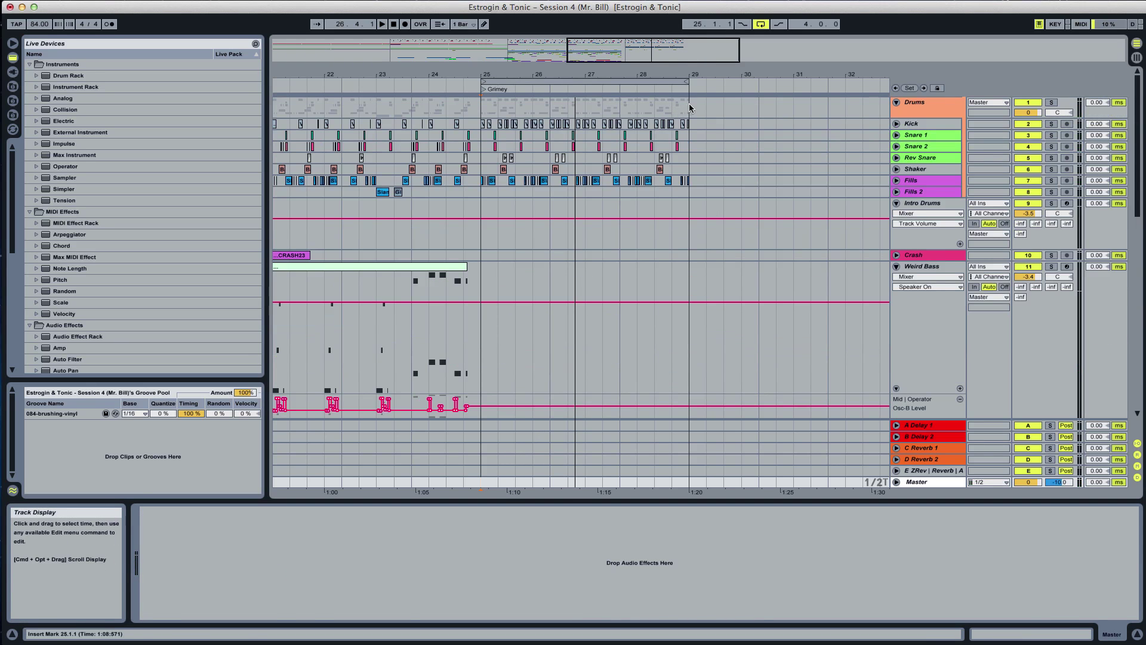
{"action": "left_click", "coordinate": [687, 82]}
{"action": "left_click_drag", "start_coordinate": [690, 53], "coordinate": [693, 25]}
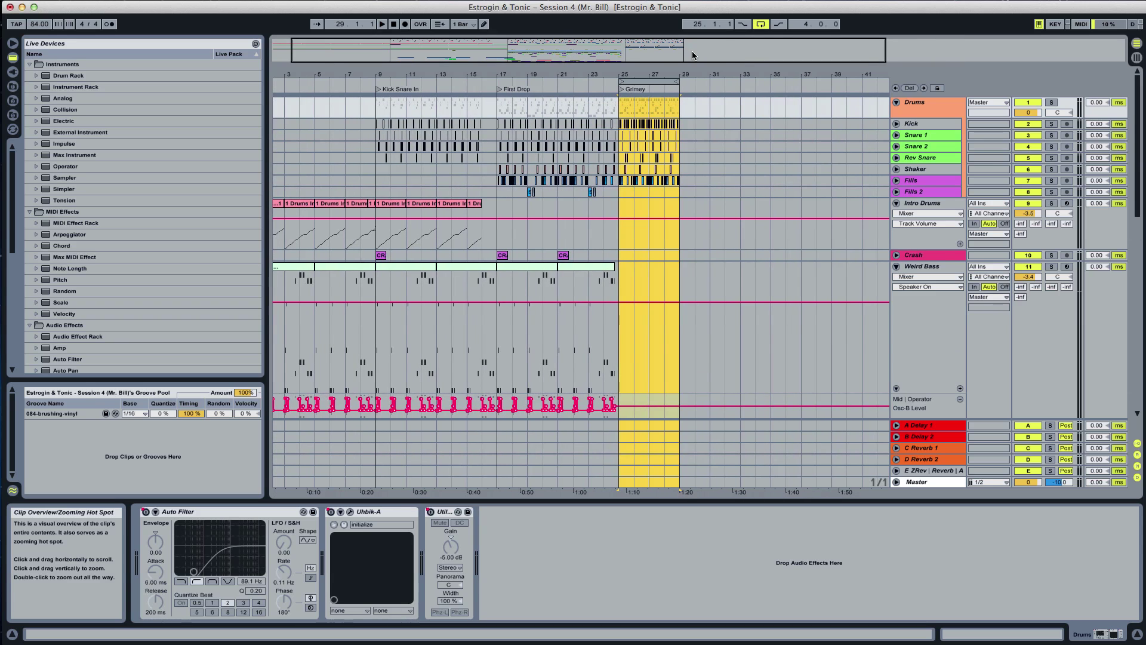
{"action": "key", "text": "super+d"}
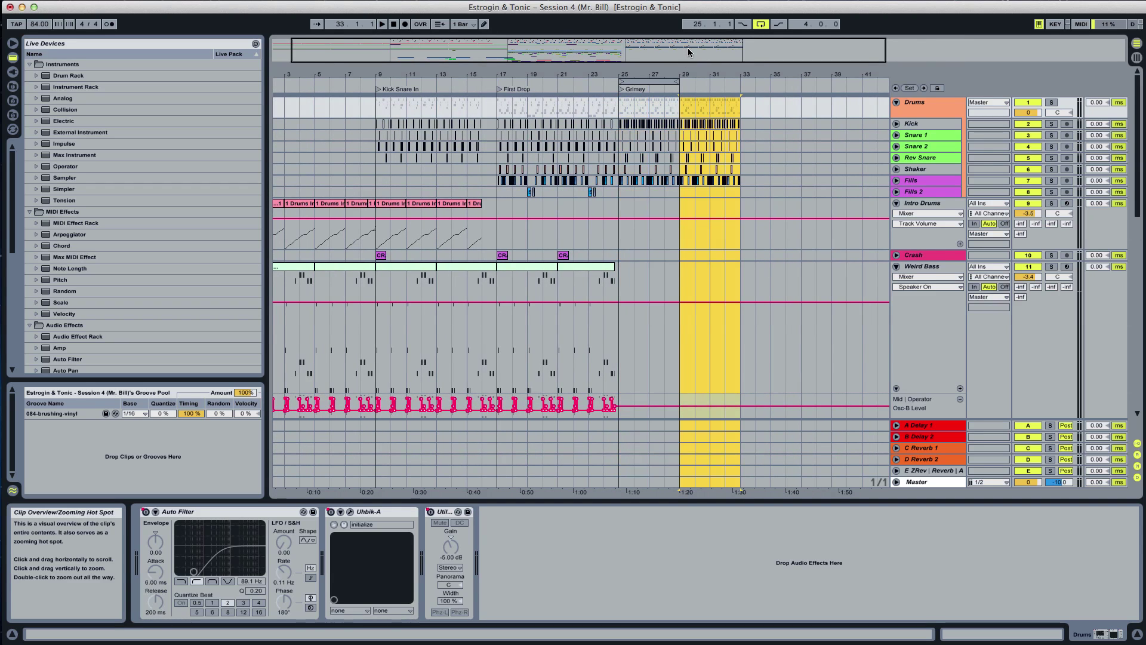
{"action": "key", "text": "Right"}
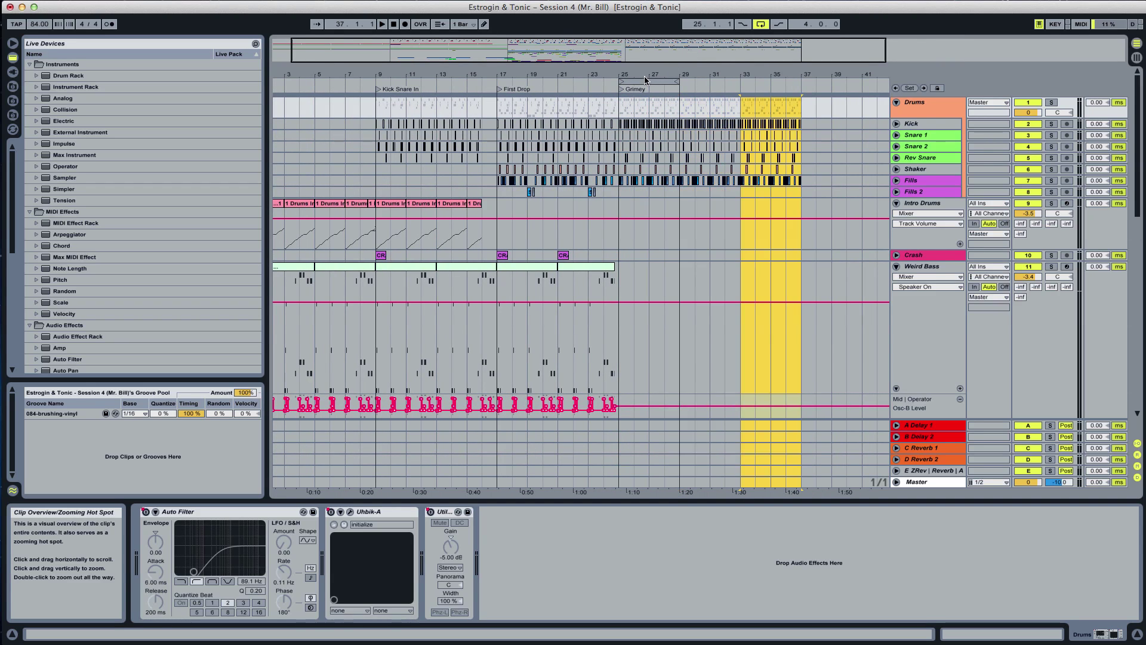
{"action": "key", "text": "Right"}
Move the four-bar loop to bar 33 and start playback shortly before it, around bar 32
{"action": "left_click_drag", "start_coordinate": [644, 84], "coordinate": [770, 82]}
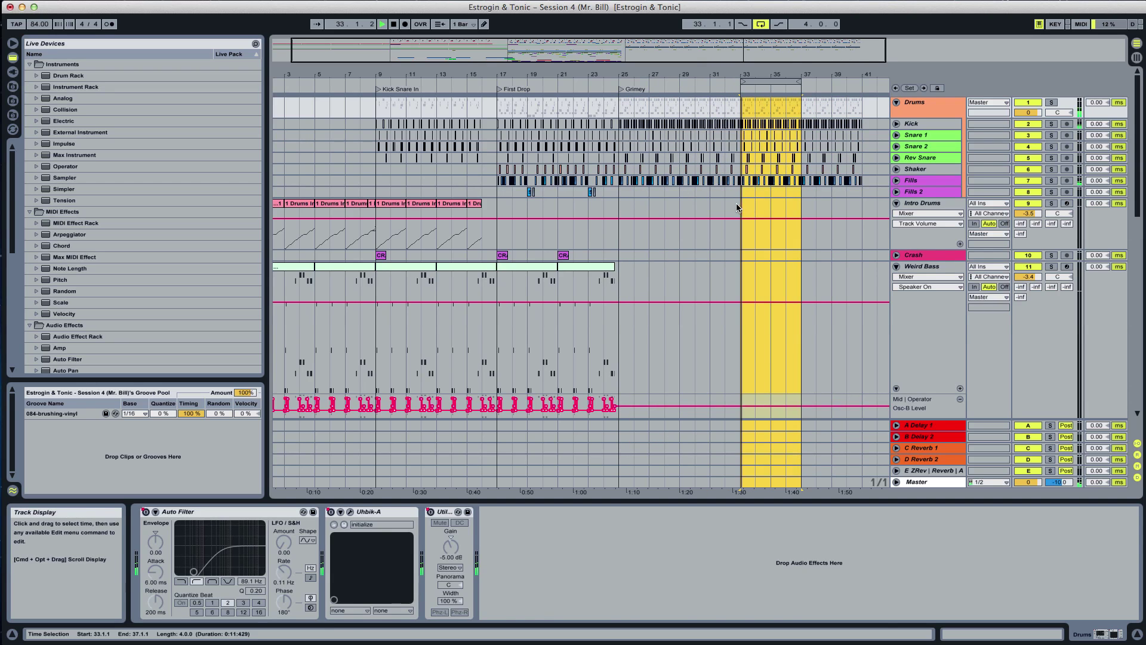
{"action": "left_click", "coordinate": [732, 208]}
{"action": "key", "text": "space"}
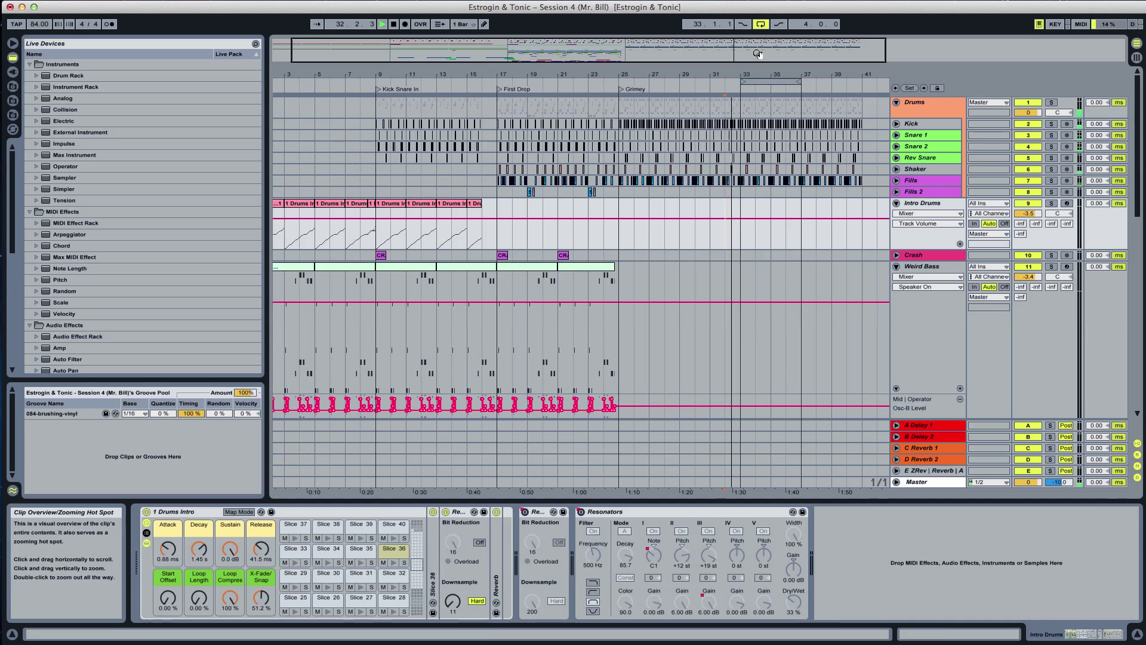
{"action": "left_click_drag", "start_coordinate": [757, 52], "coordinate": [765, 95]}
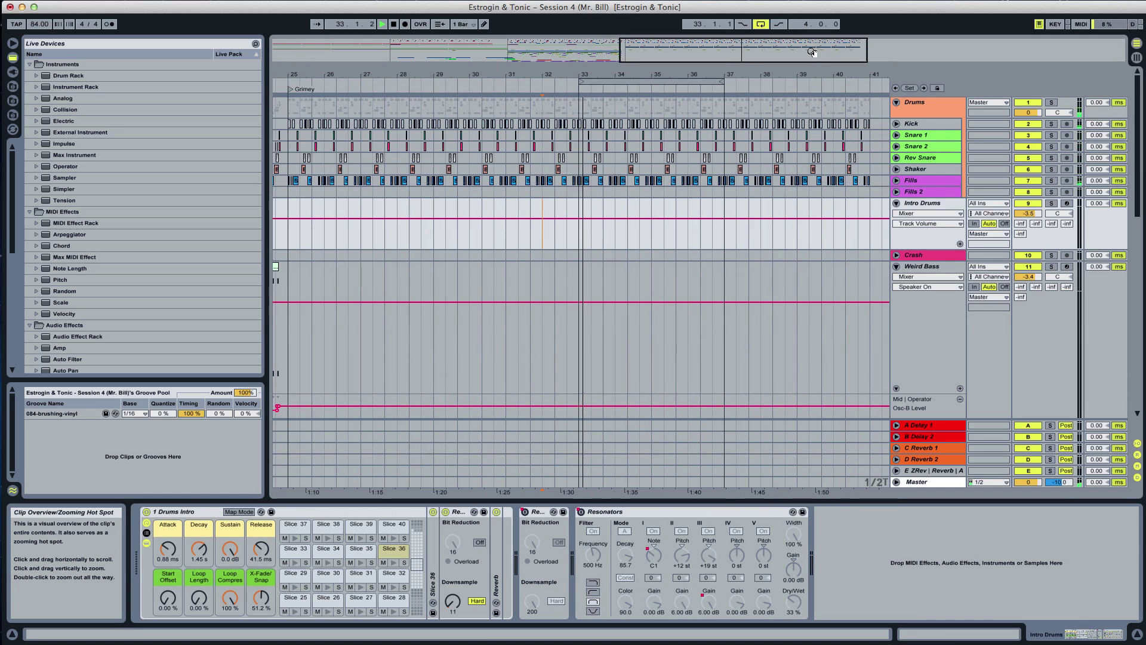
Review the tracks under the loop at bar 33 during playback, folding the Weird Bass track
{"action": "left_click_drag", "start_coordinate": [812, 52], "coordinate": [812, 18]}
{"action": "key", "text": "space"}
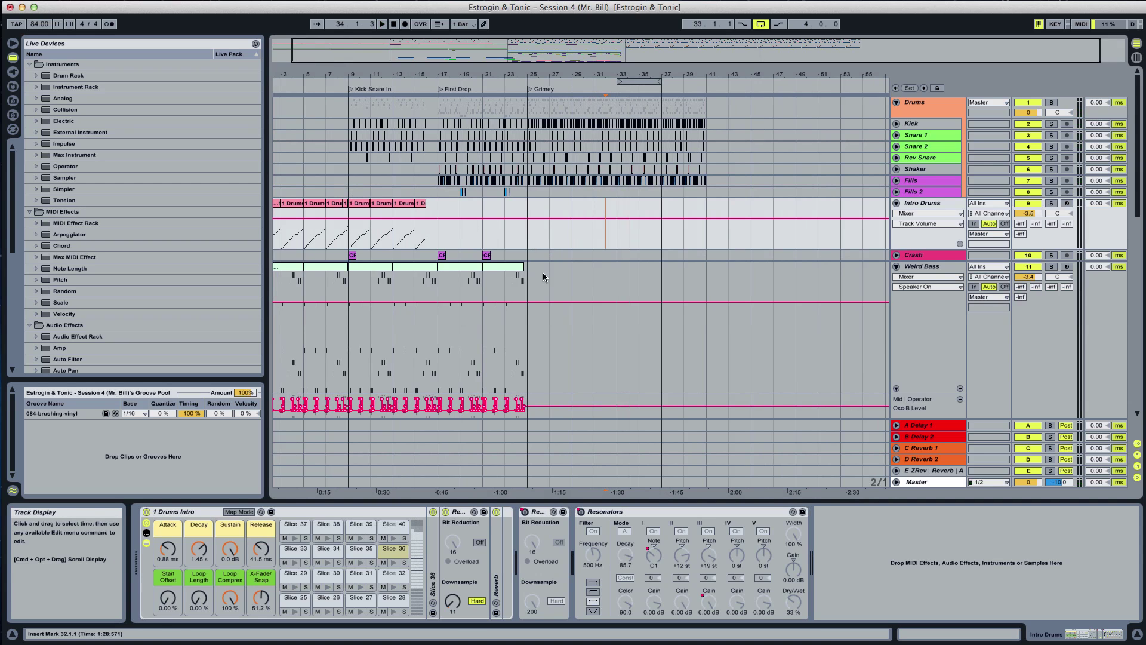
{"action": "scroll", "coordinate": [526, 278], "scroll_direction": "down", "scroll_amount": 8}
{"action": "scroll", "coordinate": [489, 325], "scroll_direction": "up", "scroll_amount": 8}
{"action": "scroll", "coordinate": [701, 258], "scroll_direction": "down", "scroll_amount": 3}
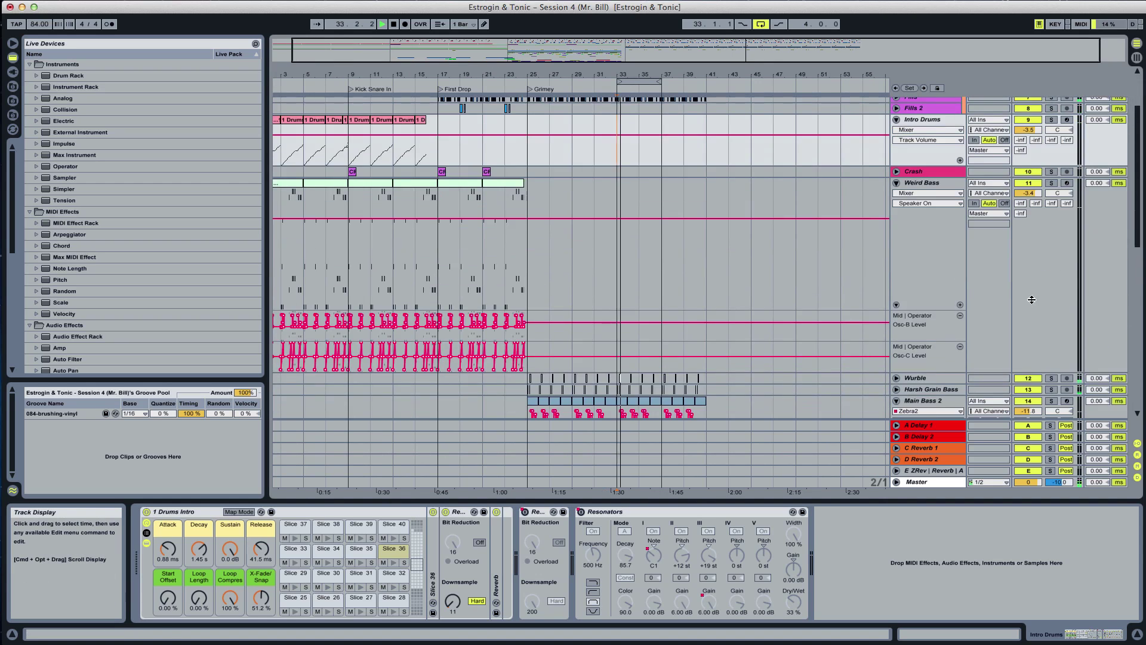
{"action": "left_click", "coordinate": [896, 182]}
{"action": "scroll", "coordinate": [889, 267], "scroll_direction": "down", "scroll_amount": 2}
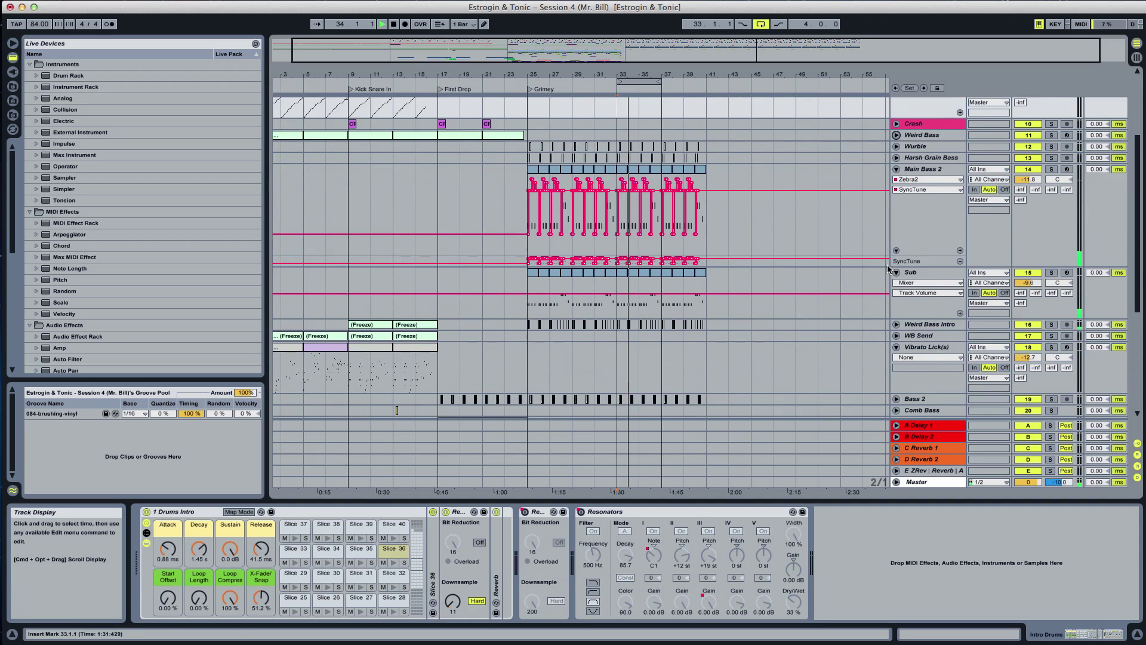
{"action": "scroll", "coordinate": [889, 269], "scroll_direction": "down", "scroll_amount": 5}
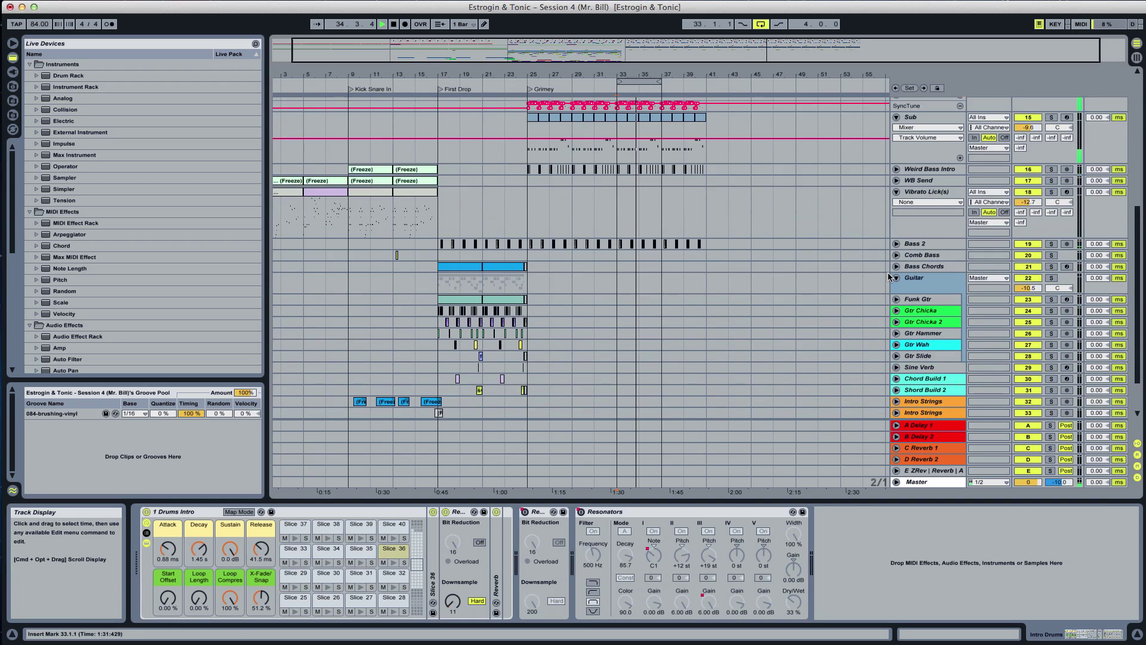
{"action": "scroll", "coordinate": [889, 277], "scroll_direction": "down", "scroll_amount": 2}
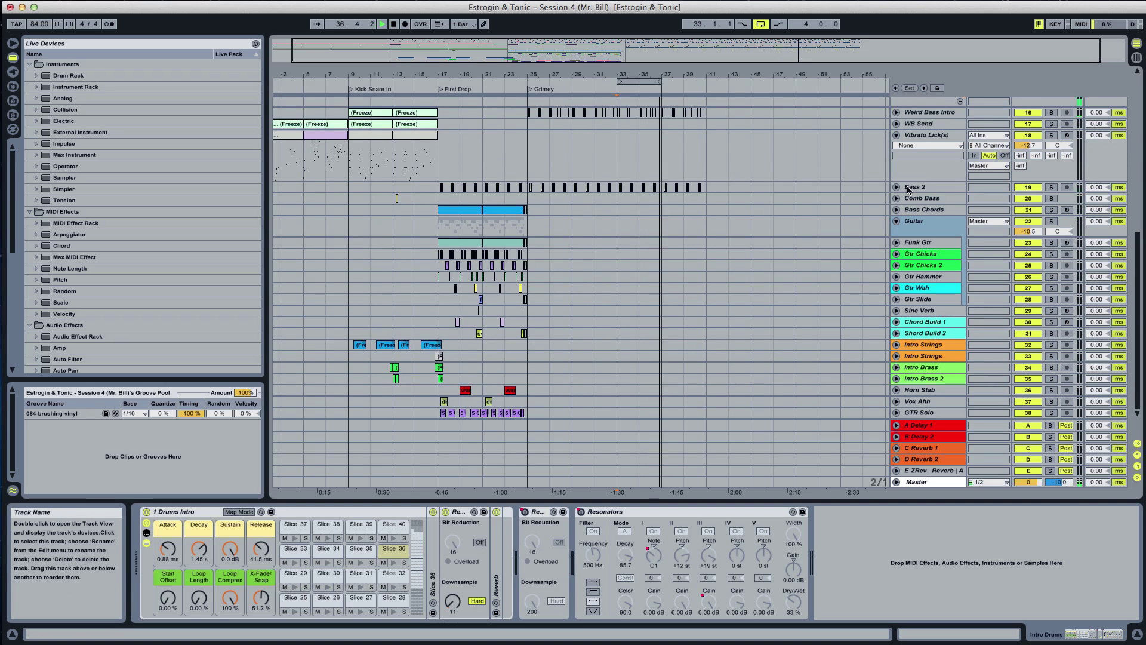
Insert a MIDI track below Vibrato Lick(s) and name it Arp?
{"action": "scroll", "coordinate": [917, 230], "scroll_direction": "up", "scroll_amount": 3}
{"action": "left_click", "coordinate": [938, 220]}
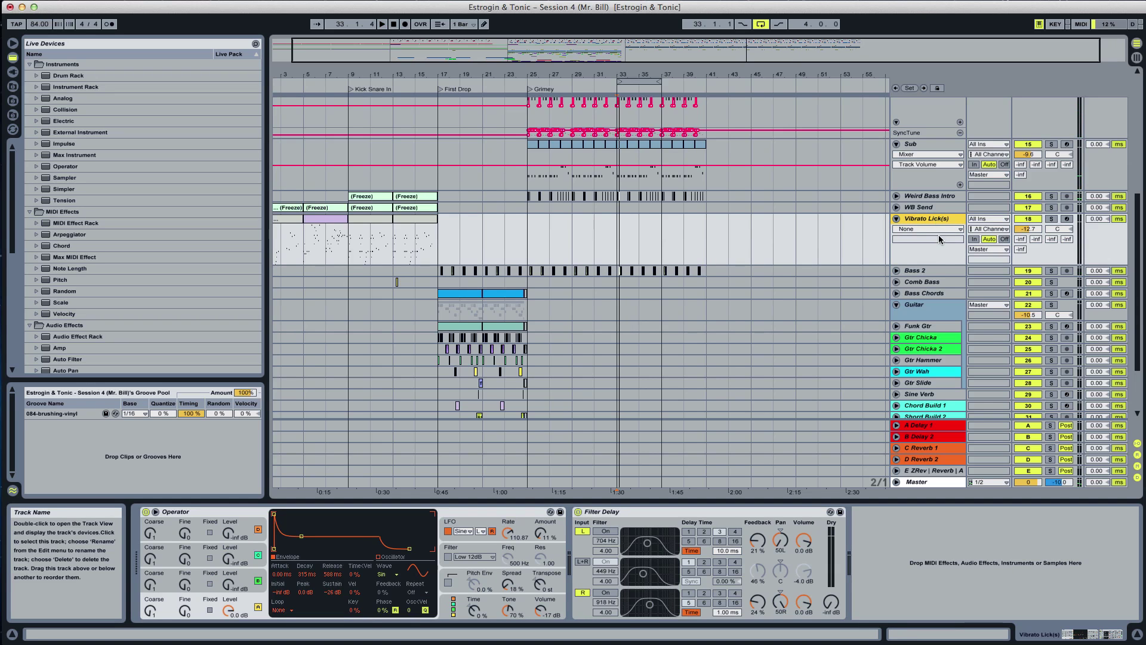
{"action": "key", "text": "super+shift+t"}
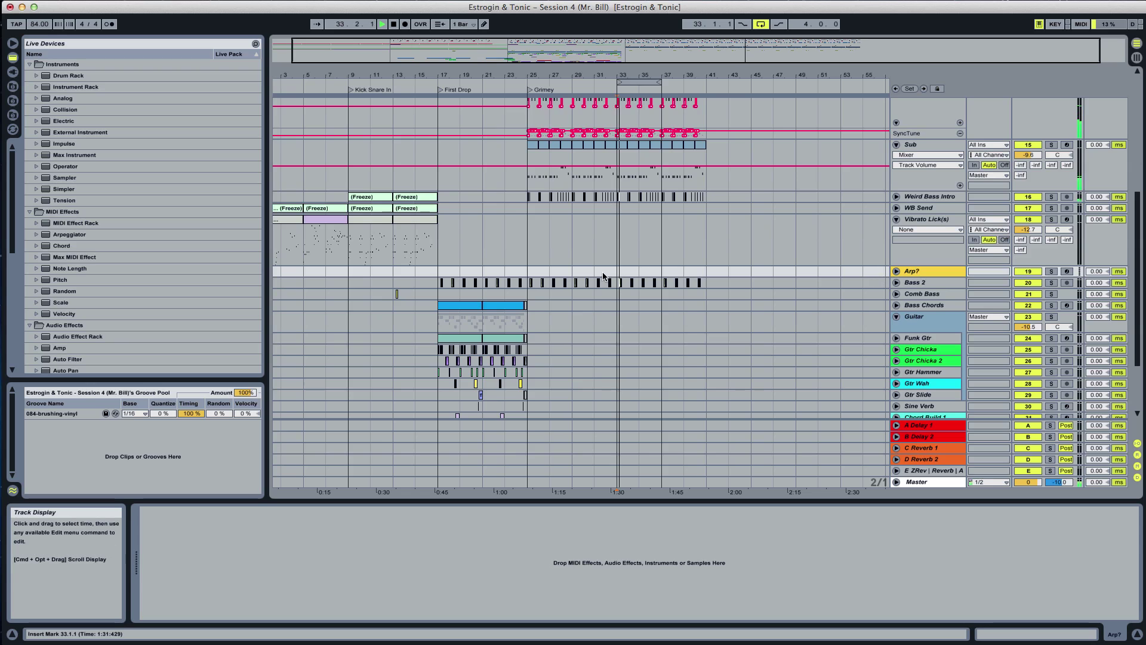
Create an empty two-bar MIDI clip at bar 33 on the Arp? track and open its notes for editing
{"action": "left_click_drag", "start_coordinate": [620, 272], "coordinate": [640, 275]}
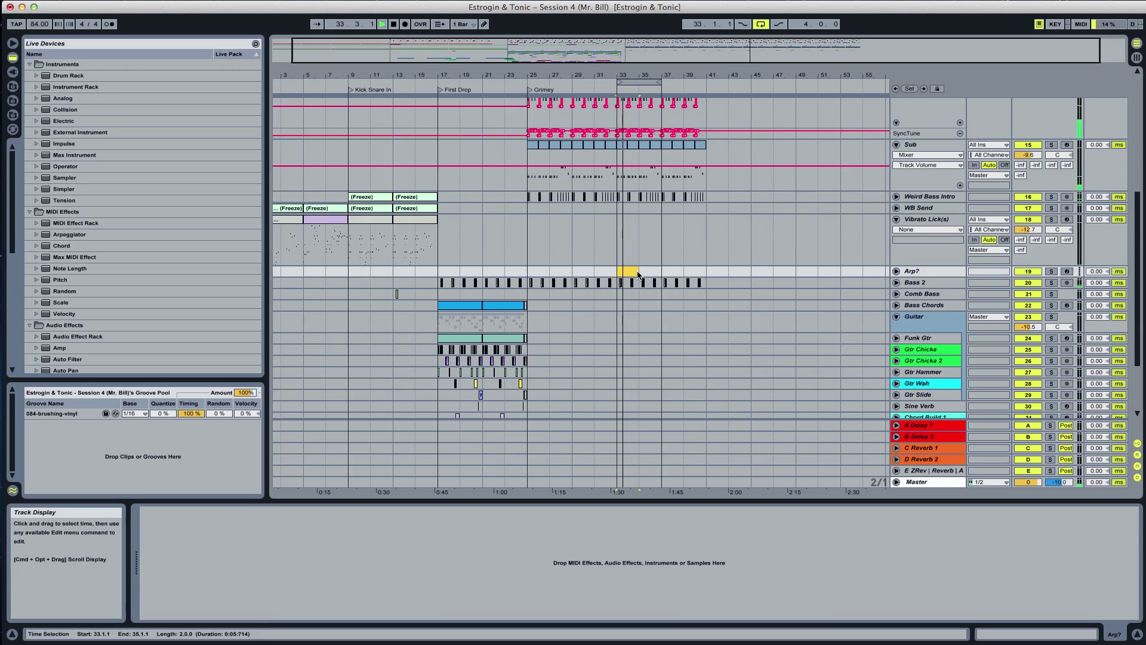
{"action": "key", "text": "super+shift+m"}
{"action": "double_click", "coordinate": [633, 276]}
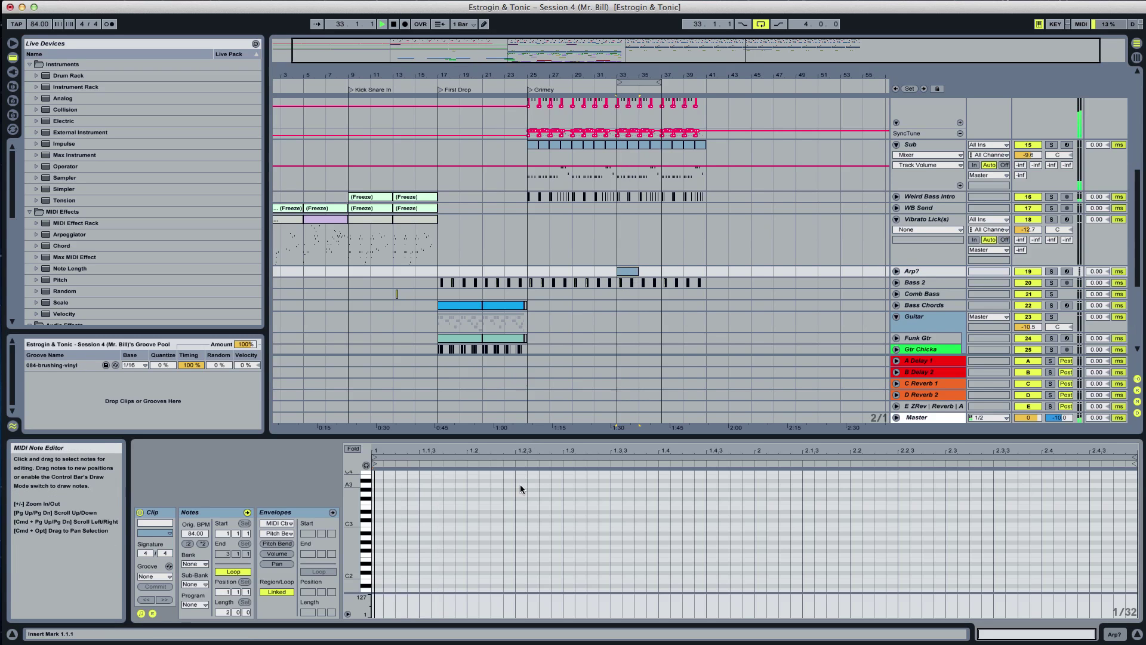
{"action": "key", "text": "space"}
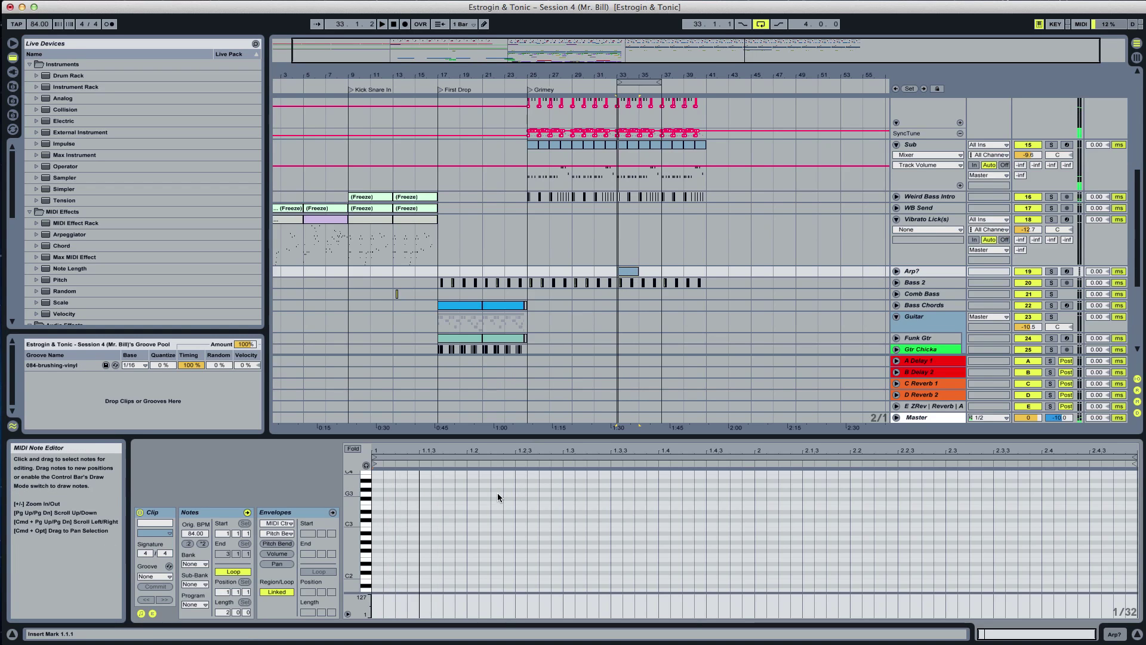
Draw a C3 note spanning the full two bars of the clip and lower it two octaves to C1
{"action": "double_click", "coordinate": [379, 524]}
{"action": "left_click_drag", "start_coordinate": [382, 524], "coordinate": [1113, 525]}
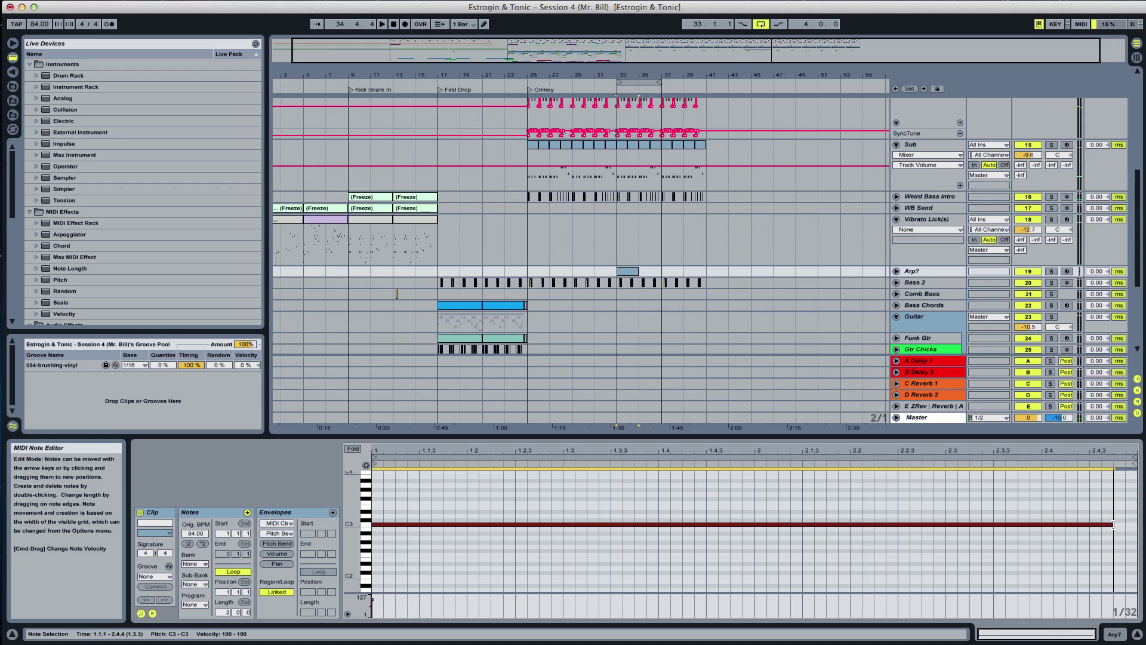
{"action": "key", "text": "shift+Down"}
{"action": "key", "text": "shift+Down"}
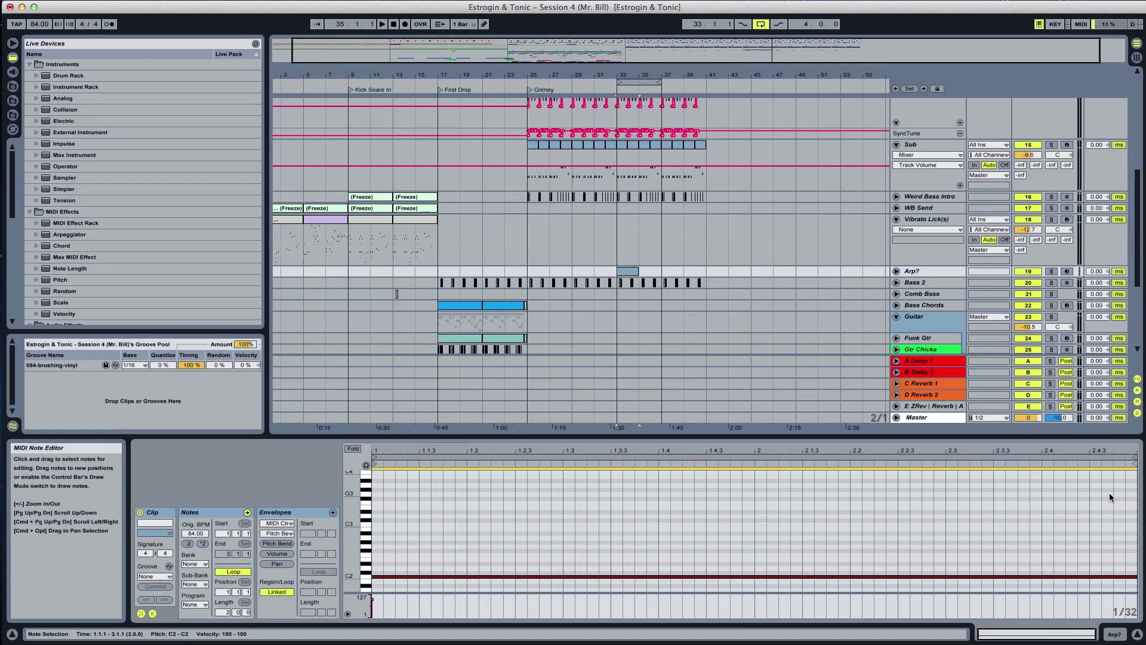
Show the Arp? track's devices and load an Operator instrument on it
{"action": "key", "text": "space"}
{"action": "double_click", "coordinate": [909, 271]}
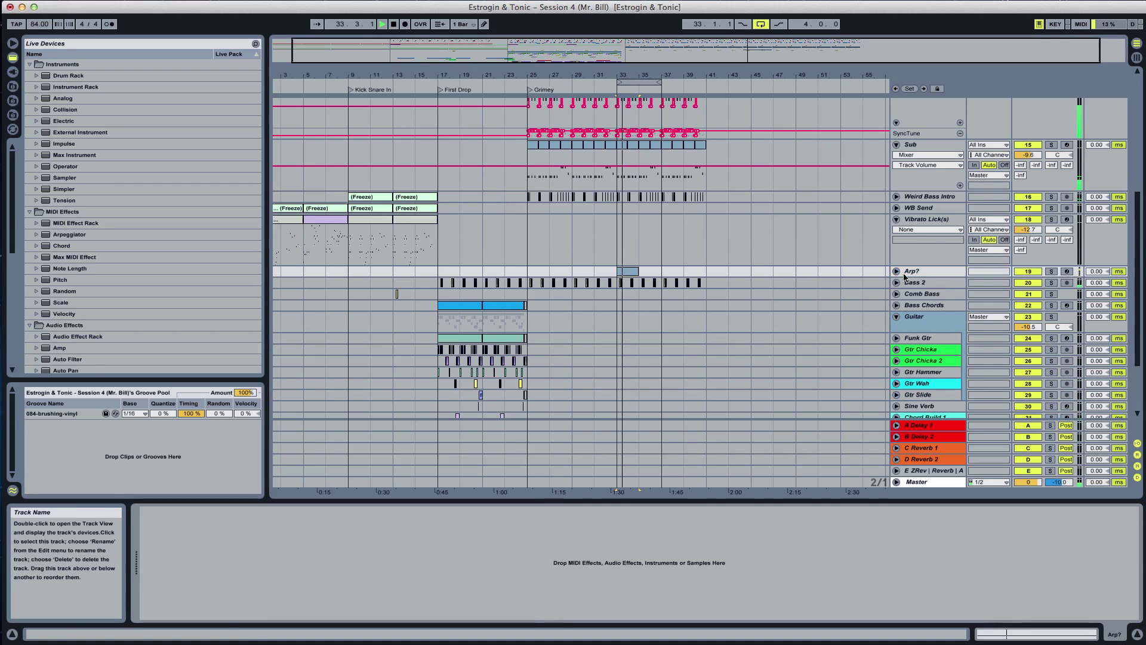
{"action": "key", "text": "space"}
{"action": "left_click", "coordinate": [70, 167]}
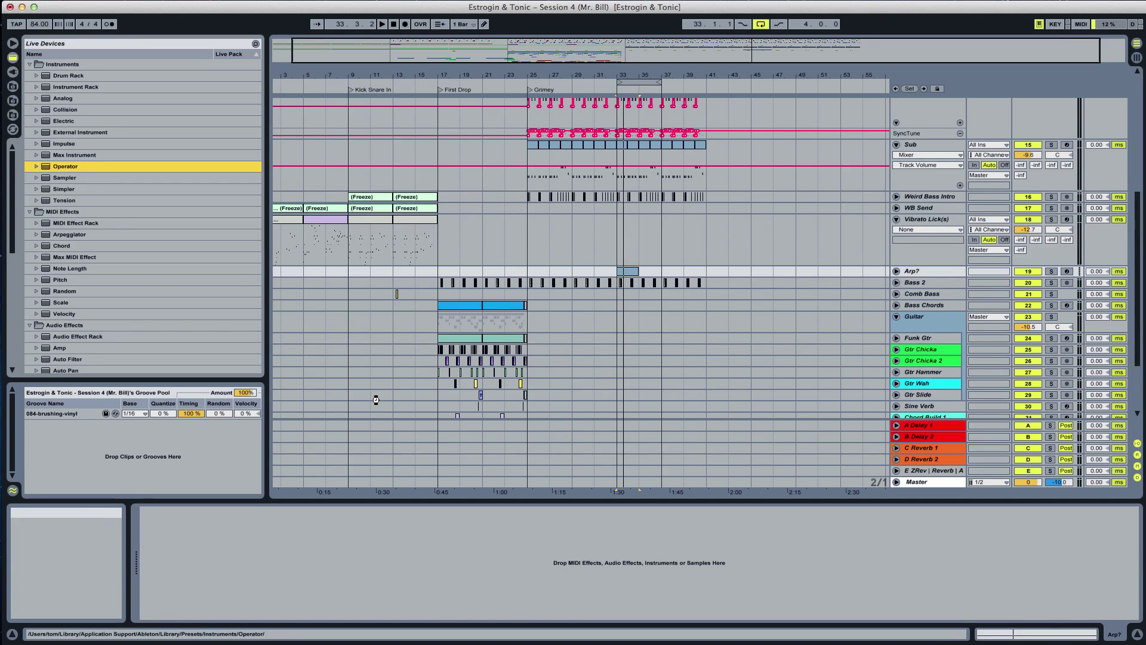
{"action": "left_click_drag", "start_coordinate": [376, 400], "coordinate": [375, 399]}
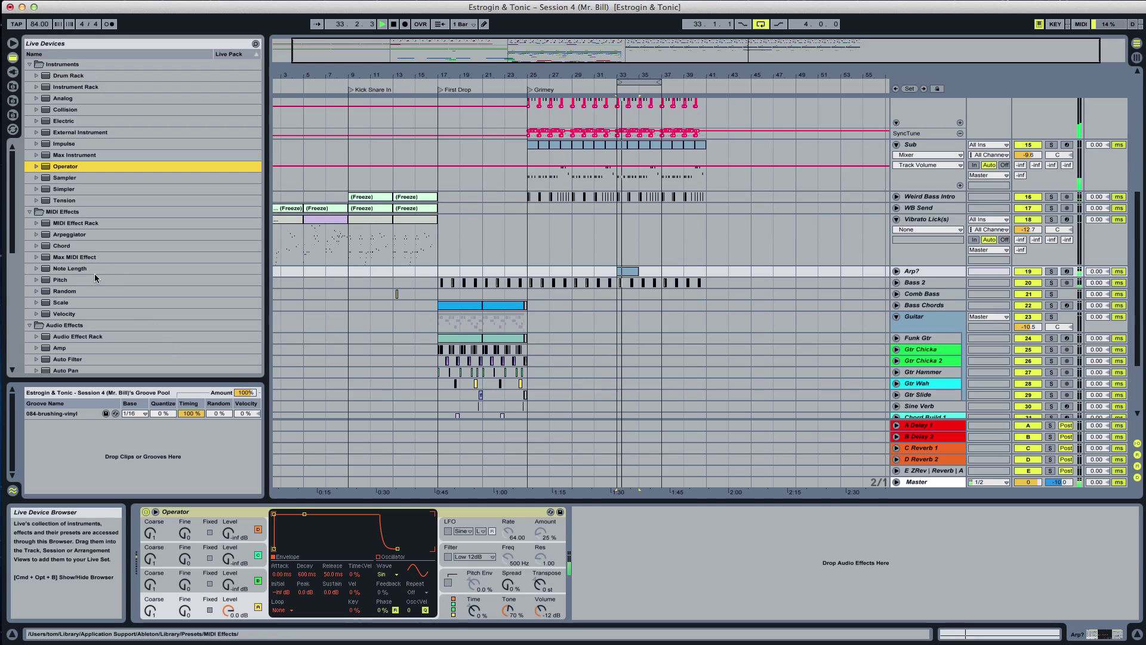
Try an Arpeggiator with the Swing 16 groove ahead of Operator on the Arp? track
{"action": "left_click_drag", "start_coordinate": [75, 234], "coordinate": [144, 569]}
{"action": "key", "text": "space"}
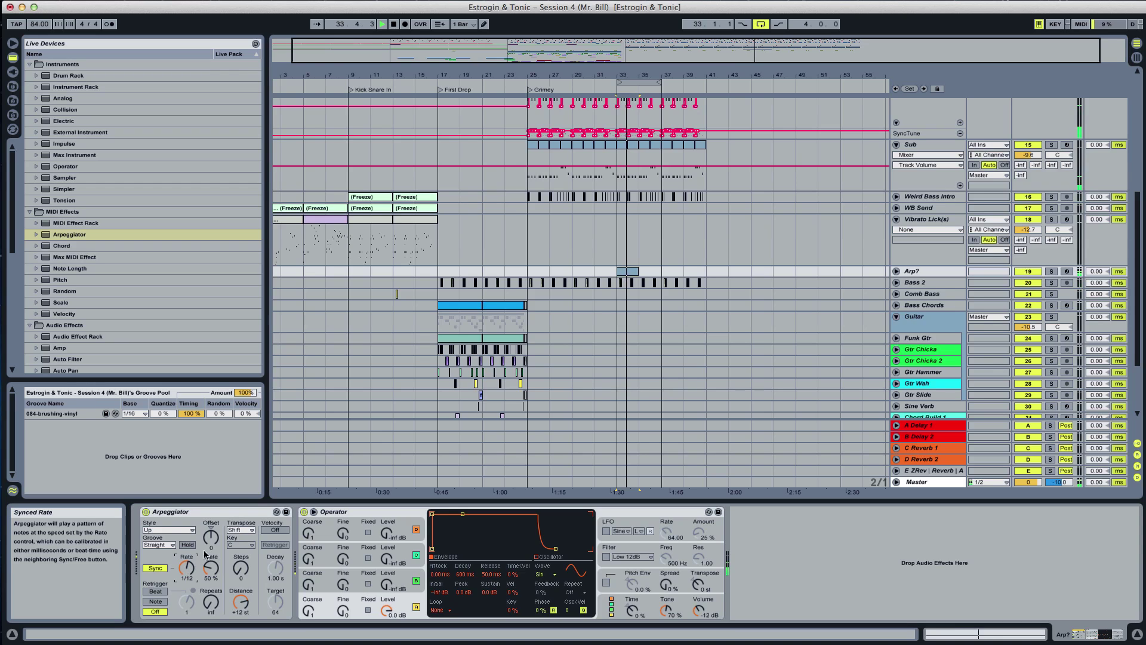
{"action": "left_click", "coordinate": [158, 545]}
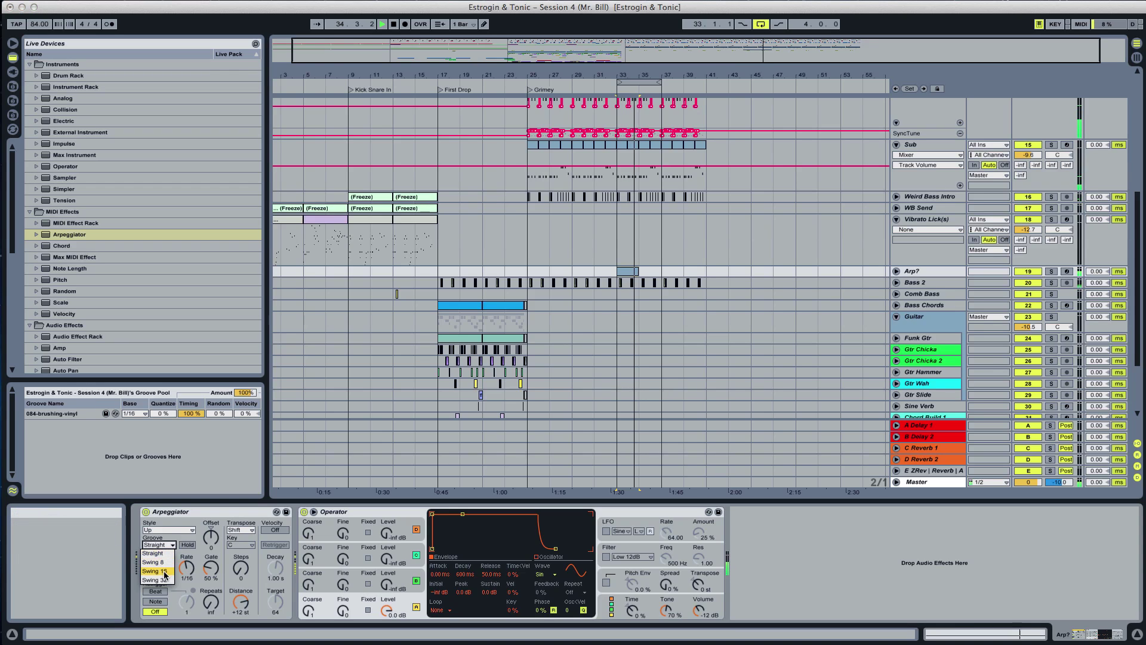
{"action": "left_click", "coordinate": [165, 572]}
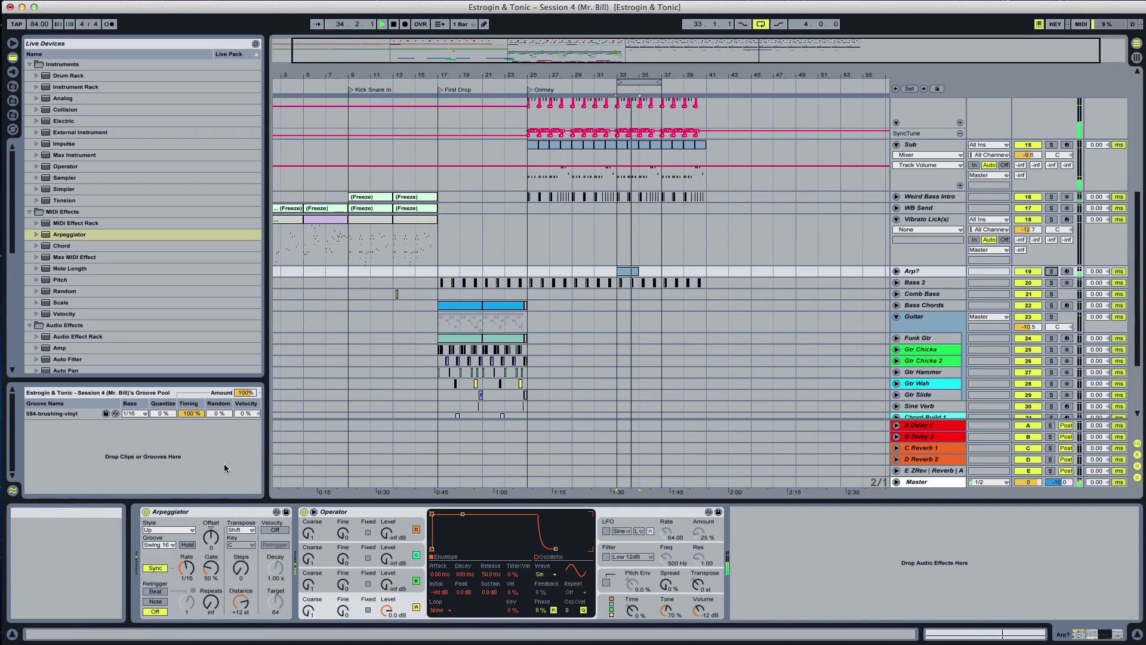
{"action": "key", "text": "space"}
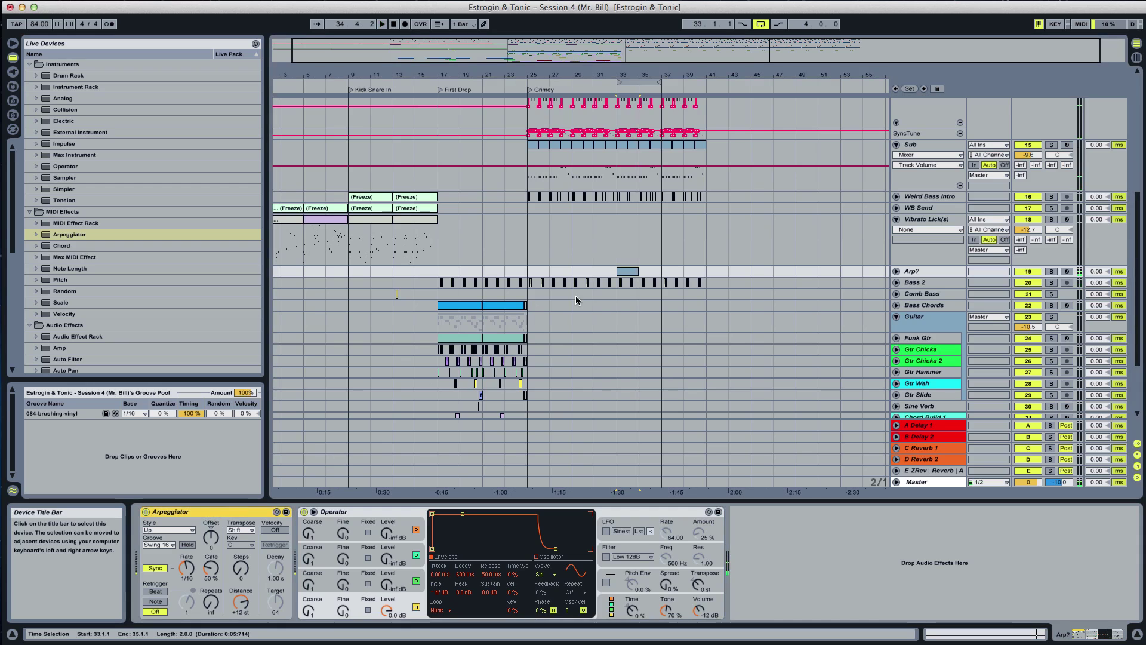
Shorten the C1 note in the Arp? clip to a sixteenth at the clip's start
{"action": "double_click", "coordinate": [630, 273]}
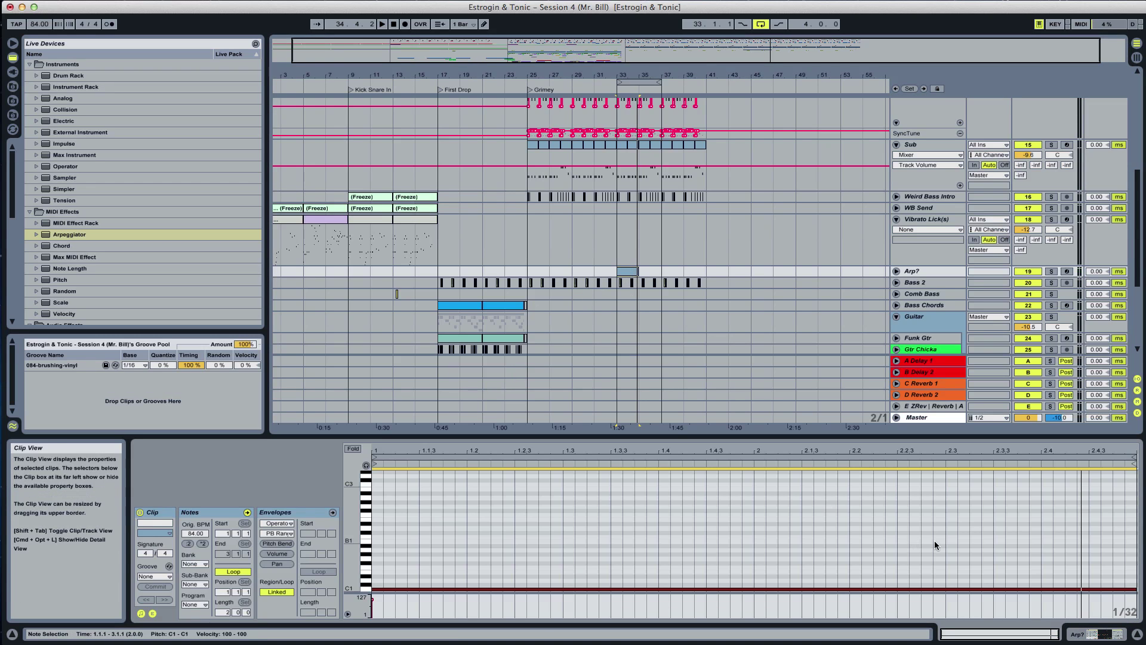
{"action": "left_click_drag", "start_coordinate": [1134, 592], "coordinate": [415, 588]}
{"action": "key", "text": "space"}
{"action": "key", "text": "space"}
{"action": "key", "text": "space"}
{"action": "key", "text": "space"}
{"action": "key", "text": "space"}
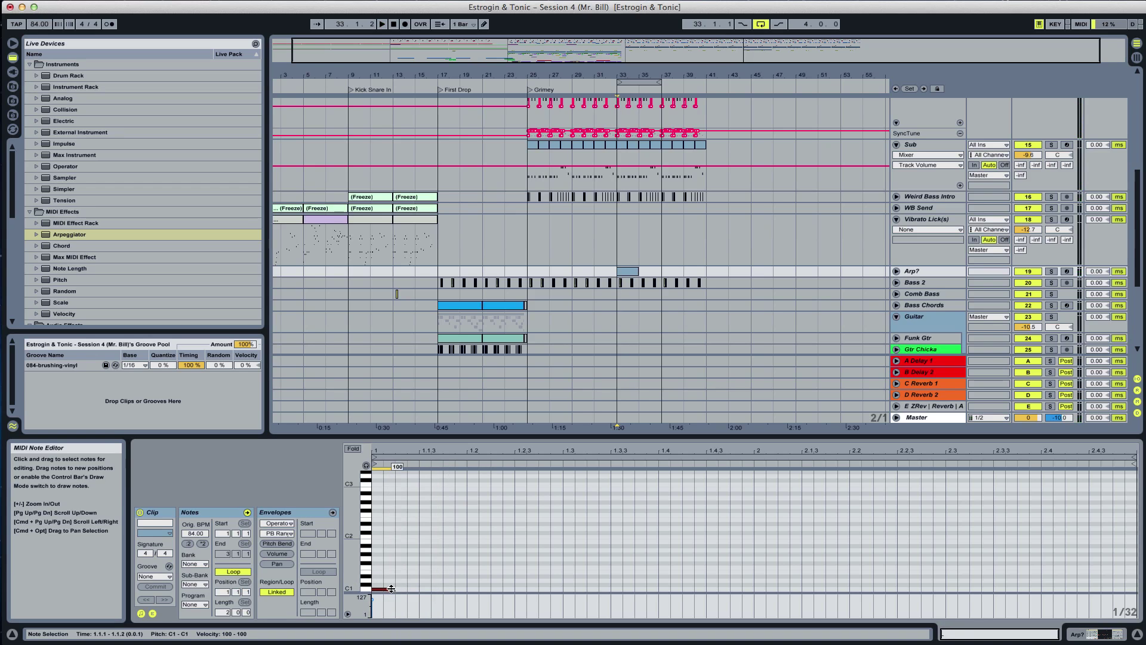
Duplicate the sixteenth C1 note repeatedly until it fills the two-bar clip, and play the result
{"action": "key", "text": "super+d"}
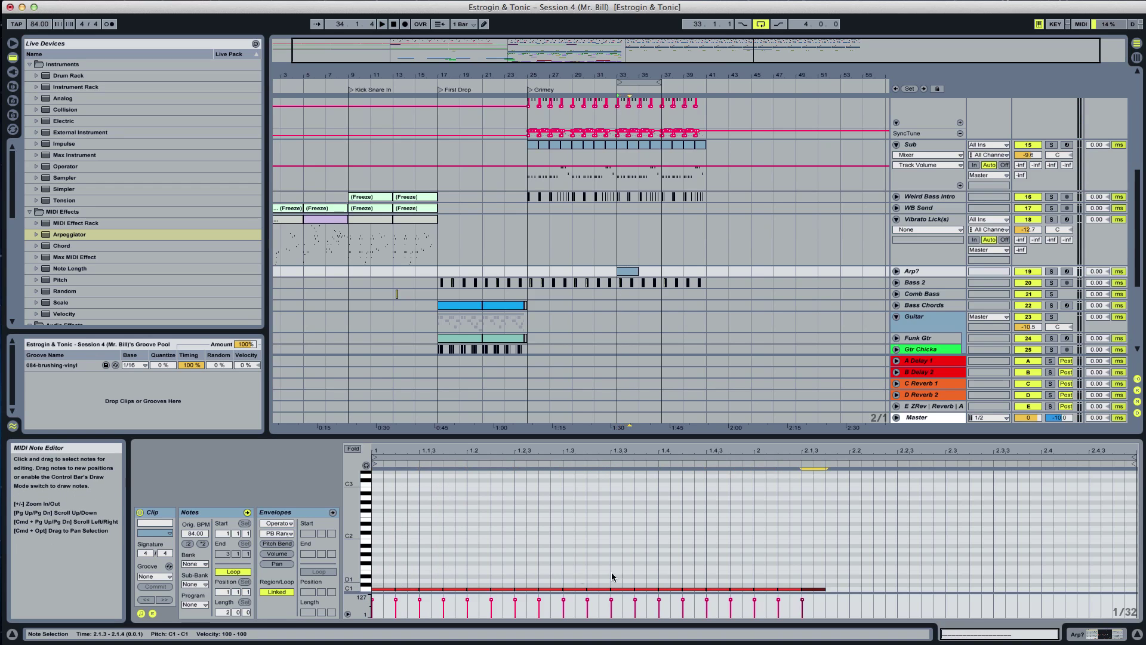
{"action": "key", "text": "super+d"}
{"action": "key", "text": "super+d"}
{"action": "key", "text": "super+d"}
{"action": "key", "text": "super+d"}
{"action": "key", "text": "super+d"}
{"action": "key", "text": "super+d"}
{"action": "key", "text": "super+d"}
{"action": "key", "text": "super+d"}
{"action": "key", "text": "space"}
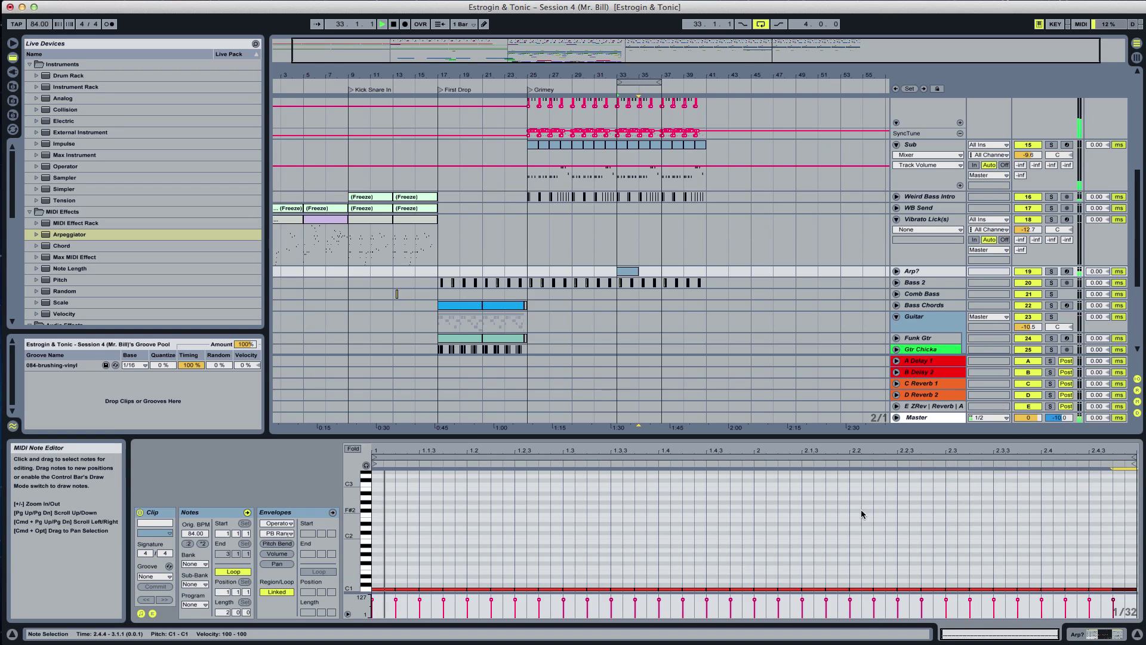
Solo the Arp? track and reshape Operator's oscillator A envelope into a quick decay with very low sustain
{"action": "left_click", "coordinate": [1051, 271]}
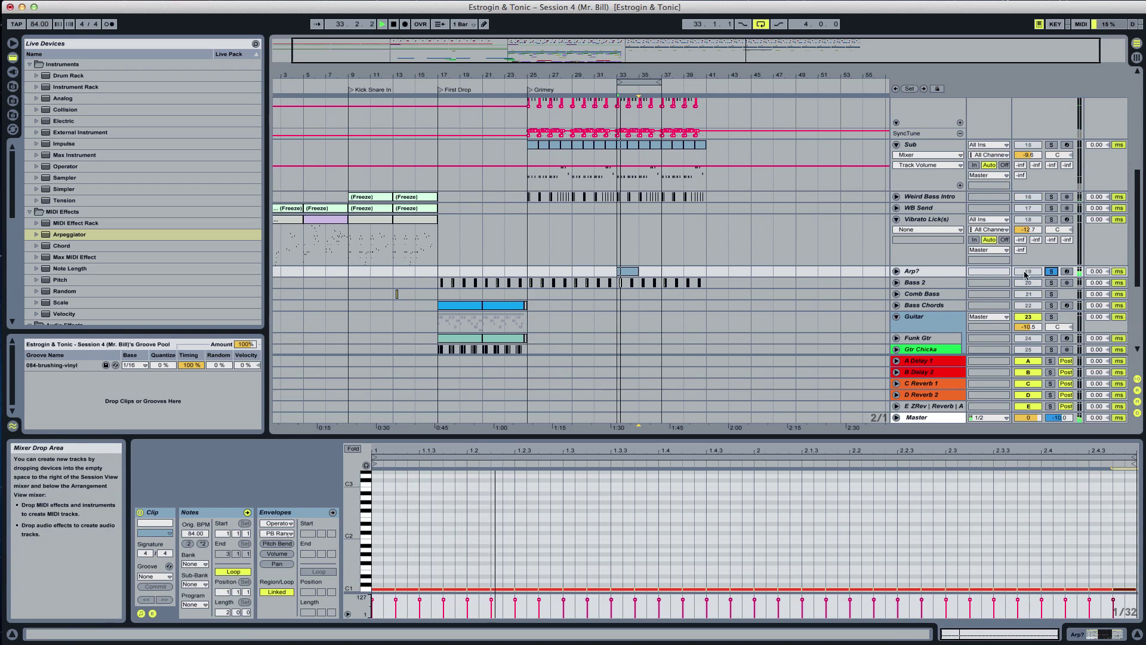
{"action": "double_click", "coordinate": [937, 271]}
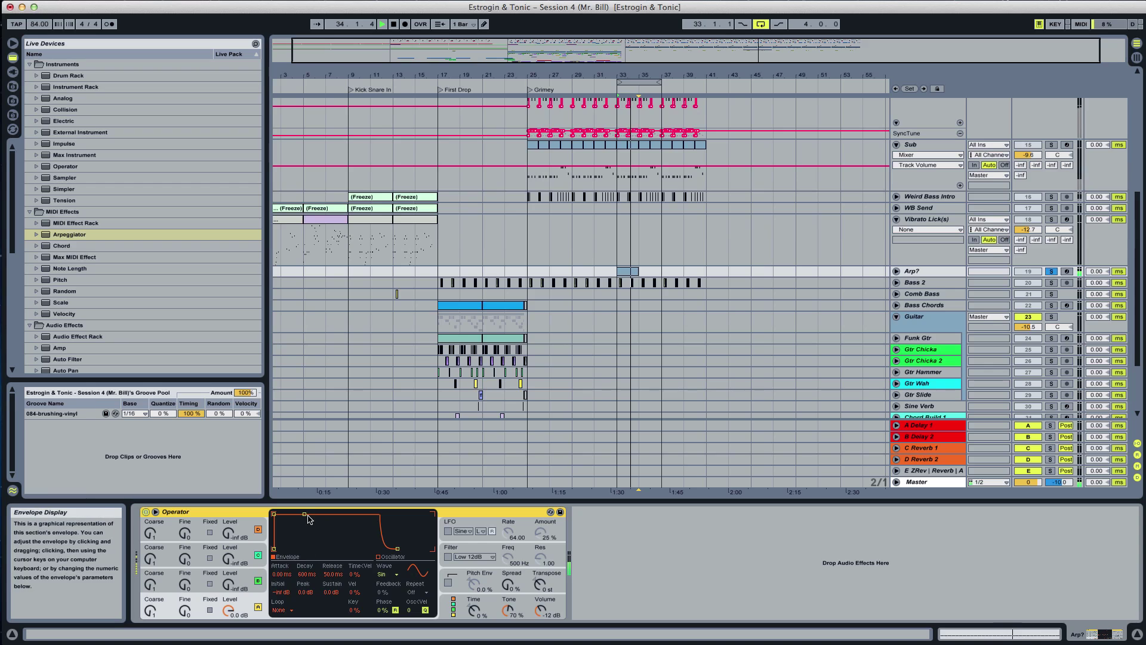
{"action": "left_click_drag", "start_coordinate": [304, 515], "coordinate": [302, 548]}
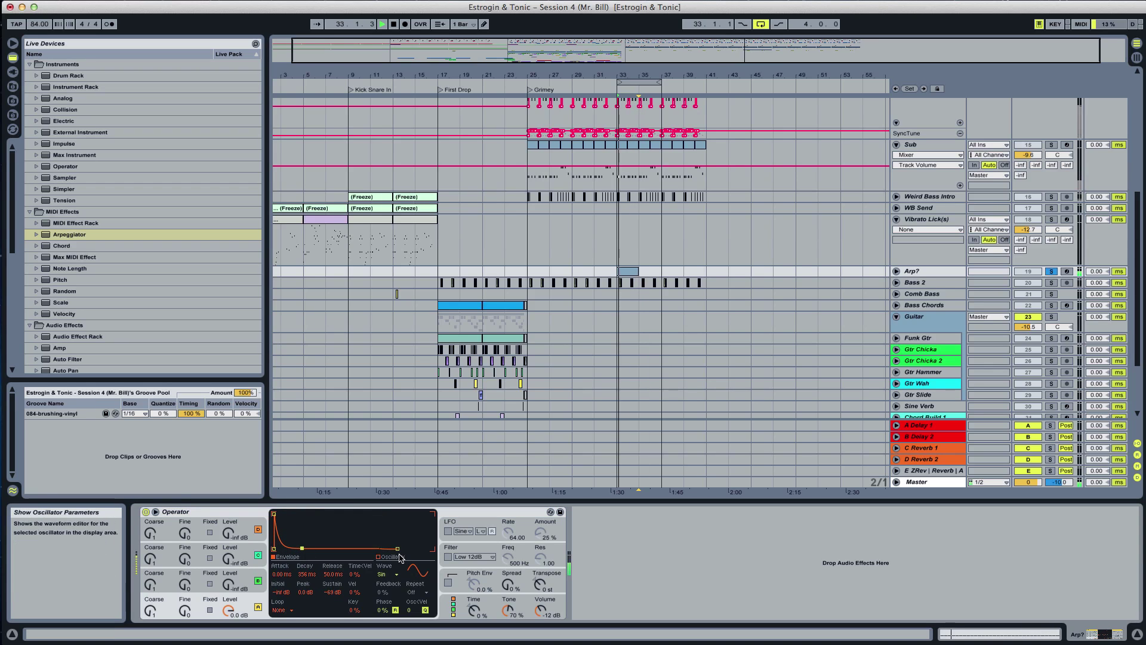
Apply the 084-brushing-vinyl groove to the Arp? clip and audition it
{"action": "key", "text": "space"}
{"action": "mouse_move", "coordinate": [40, 414]}
{"action": "left_mouse_down"}
{"action": "mouse_move", "coordinate": [645, 289]}
{"action": "mouse_move", "coordinate": [631, 276]}
{"action": "left_mouse_up"}
{"action": "key", "text": "space"}
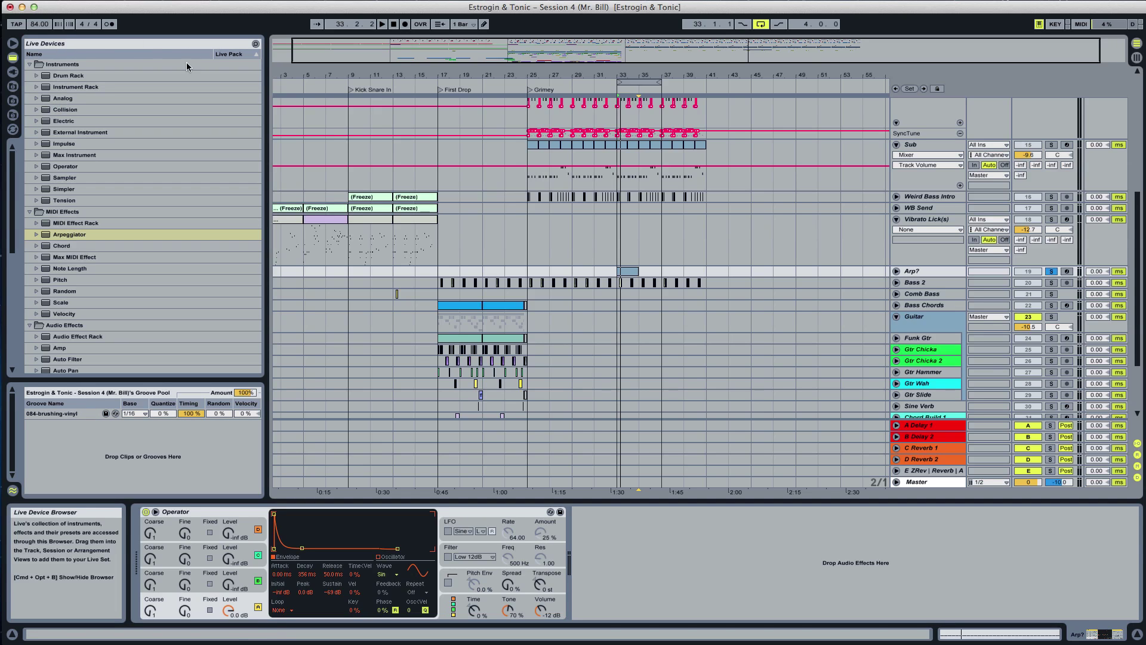
Load the Swing 16-99 groove from the Library's Swing grooves into the Groove Pool
{"action": "left_click", "coordinate": [30, 64]}
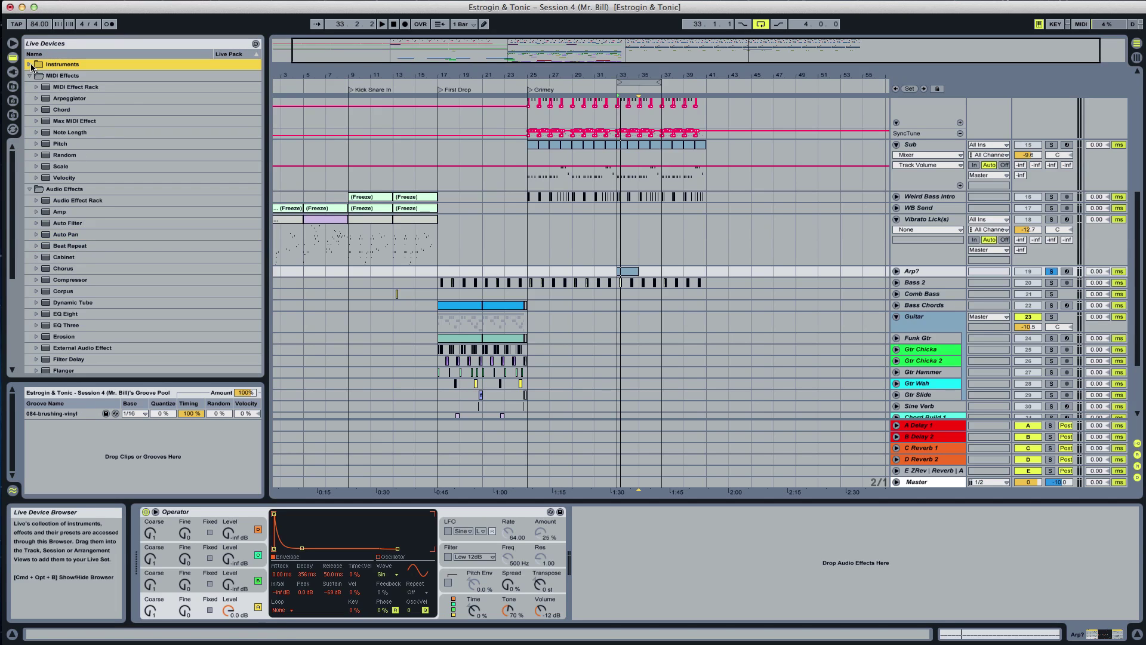
{"action": "left_click", "coordinate": [13, 86]}
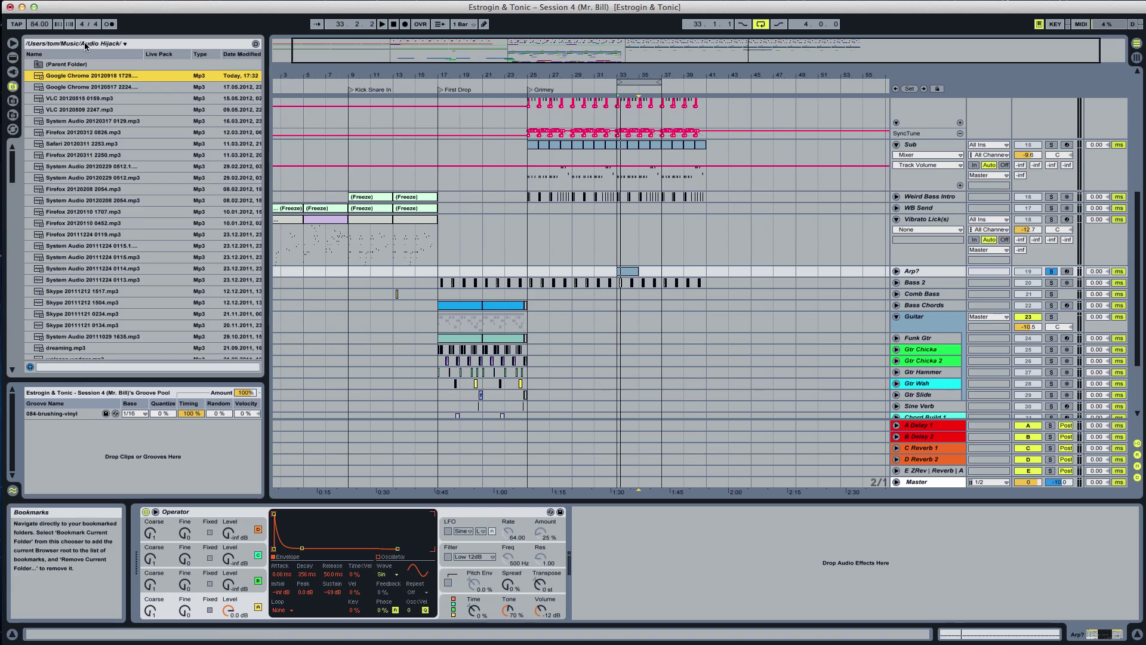
{"action": "left_click", "coordinate": [84, 43]}
{"action": "left_click", "coordinate": [59, 64]}
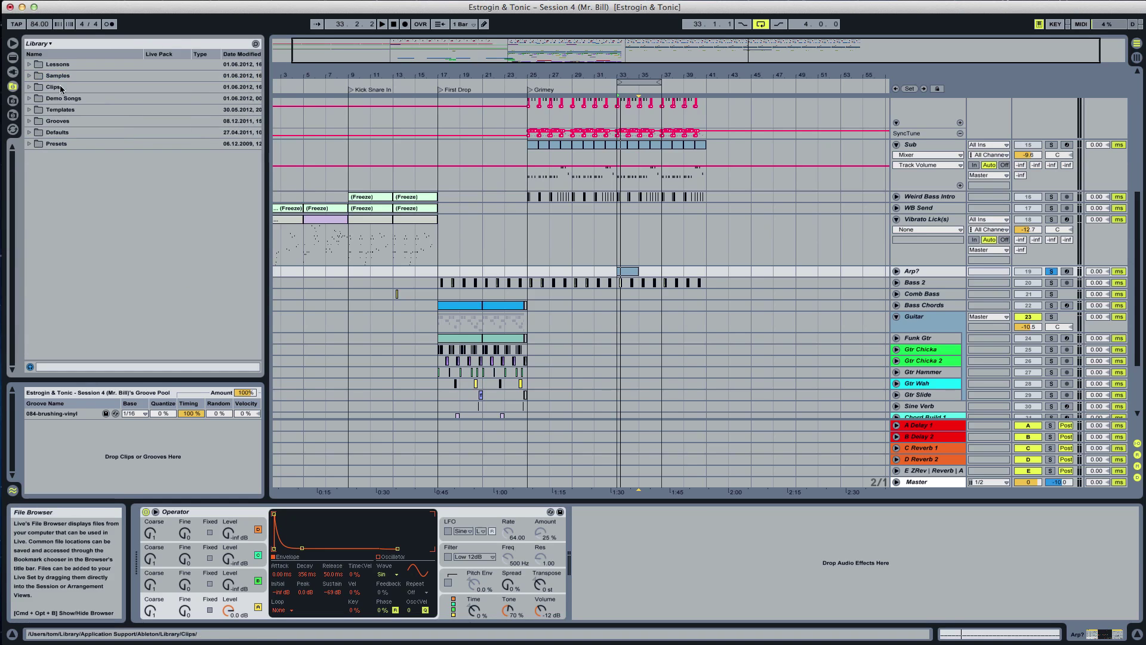
{"action": "left_click", "coordinate": [29, 122]}
{"action": "left_click", "coordinate": [34, 144]}
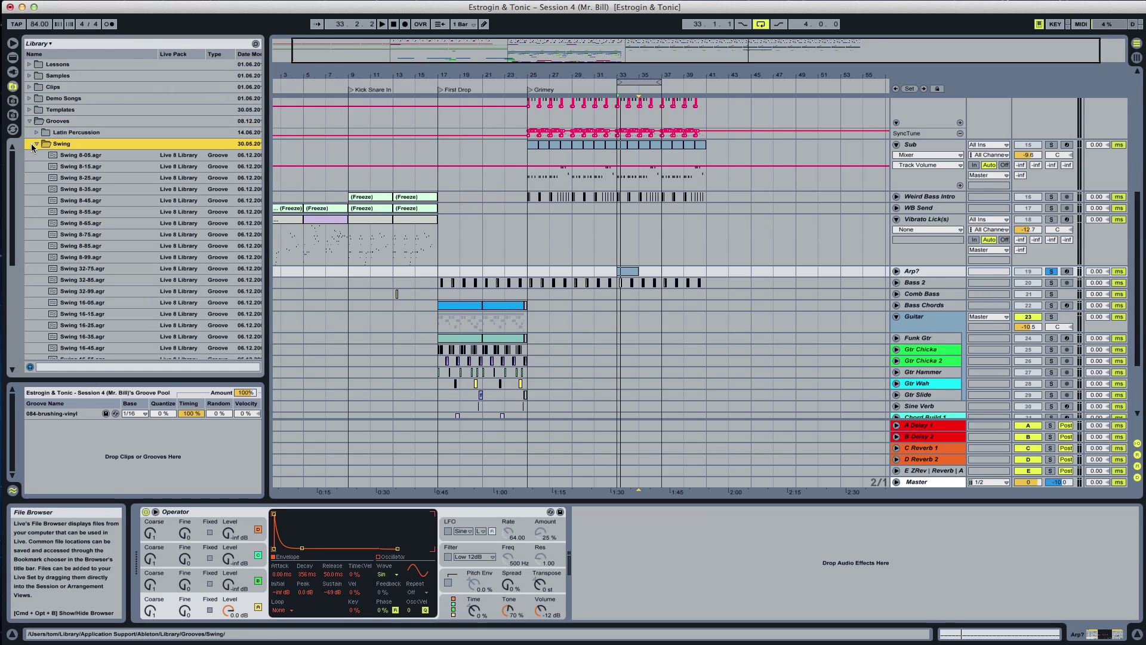
{"action": "scroll", "coordinate": [89, 263], "scroll_direction": "down", "scroll_amount": 5}
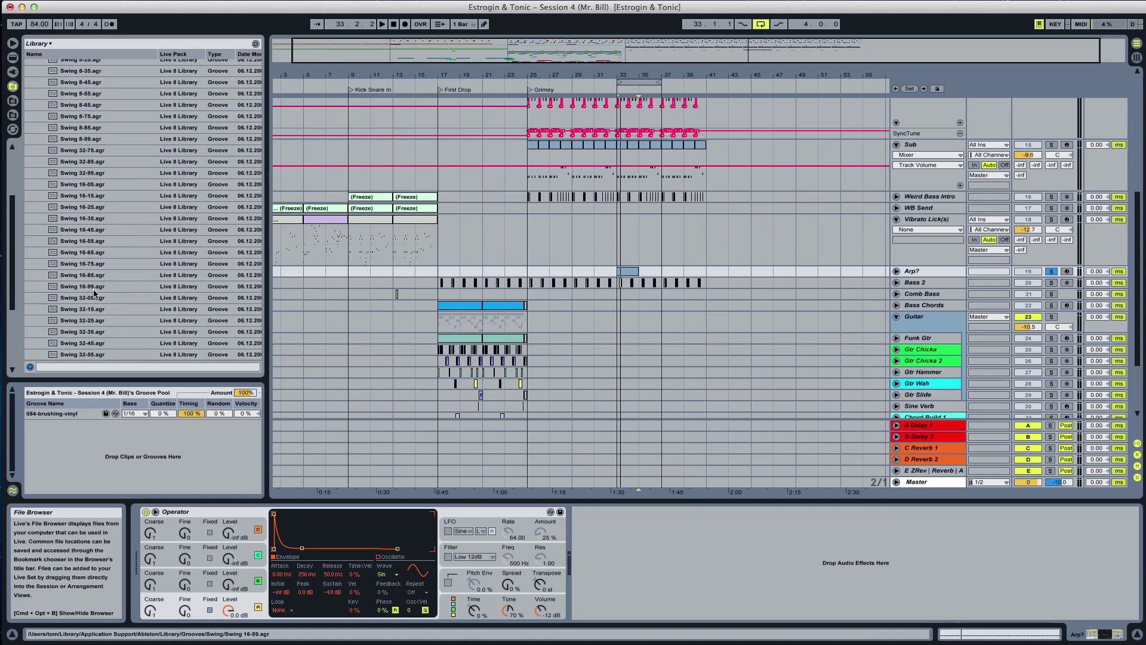
{"action": "left_click_drag", "start_coordinate": [94, 292], "coordinate": [43, 425]}
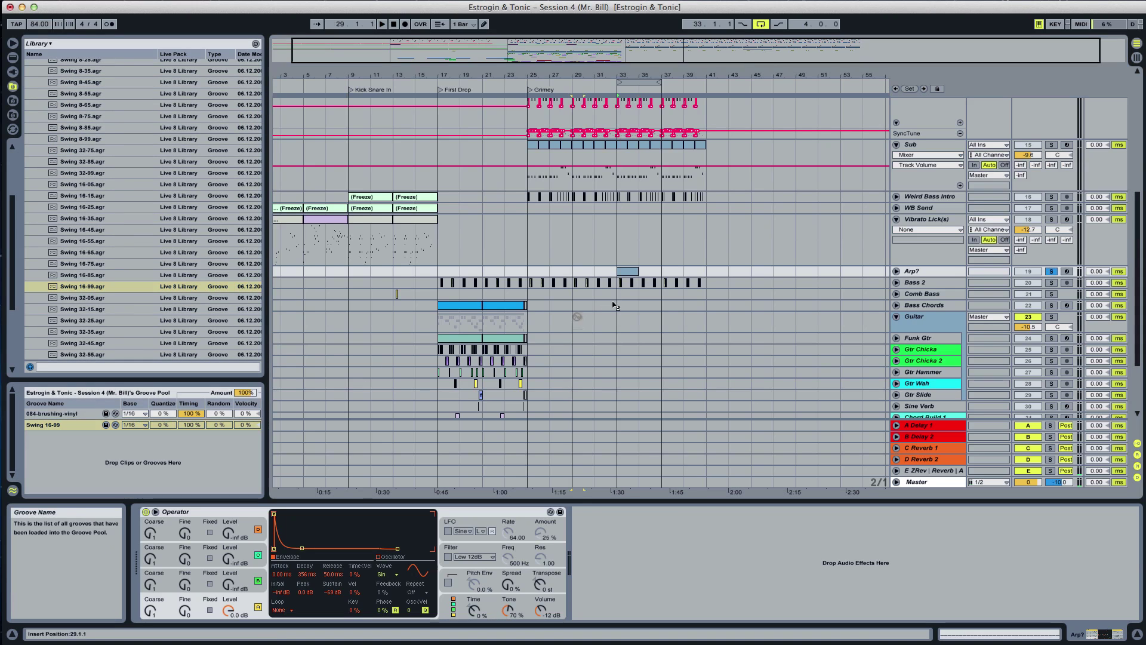
Apply the Swing 16-99 groove to the Arp? clip and play it unsoloed with the other tracks
{"action": "left_click", "coordinate": [628, 276]}
{"action": "left_click", "coordinate": [622, 276]}
{"action": "key", "text": "space"}
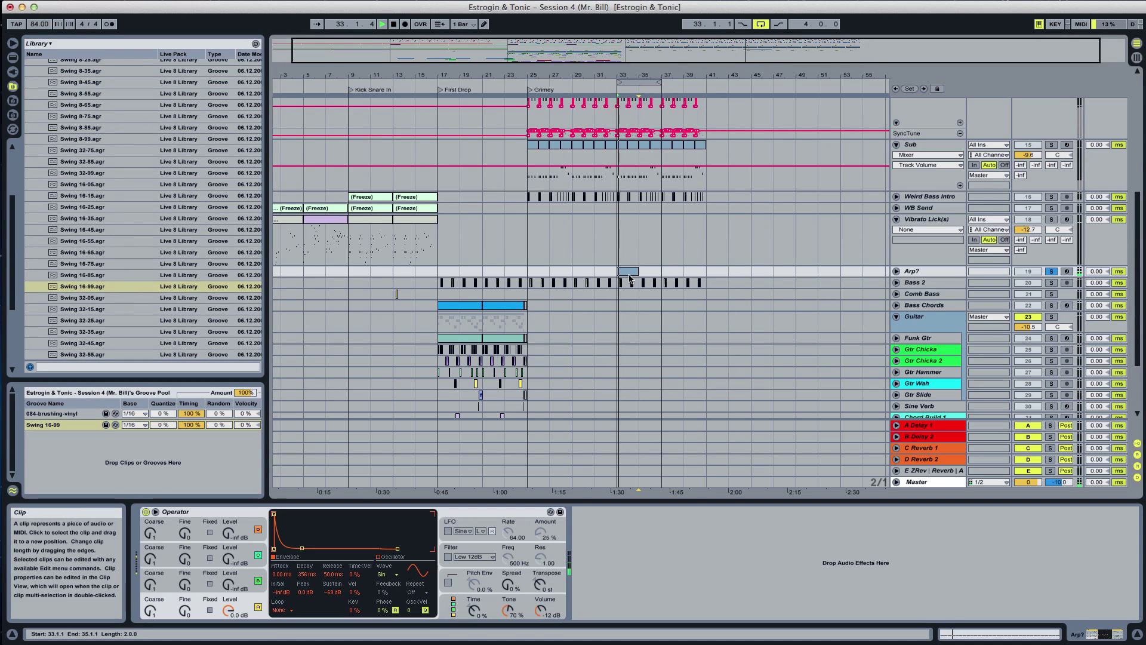
{"action": "left_click", "coordinate": [1052, 271]}
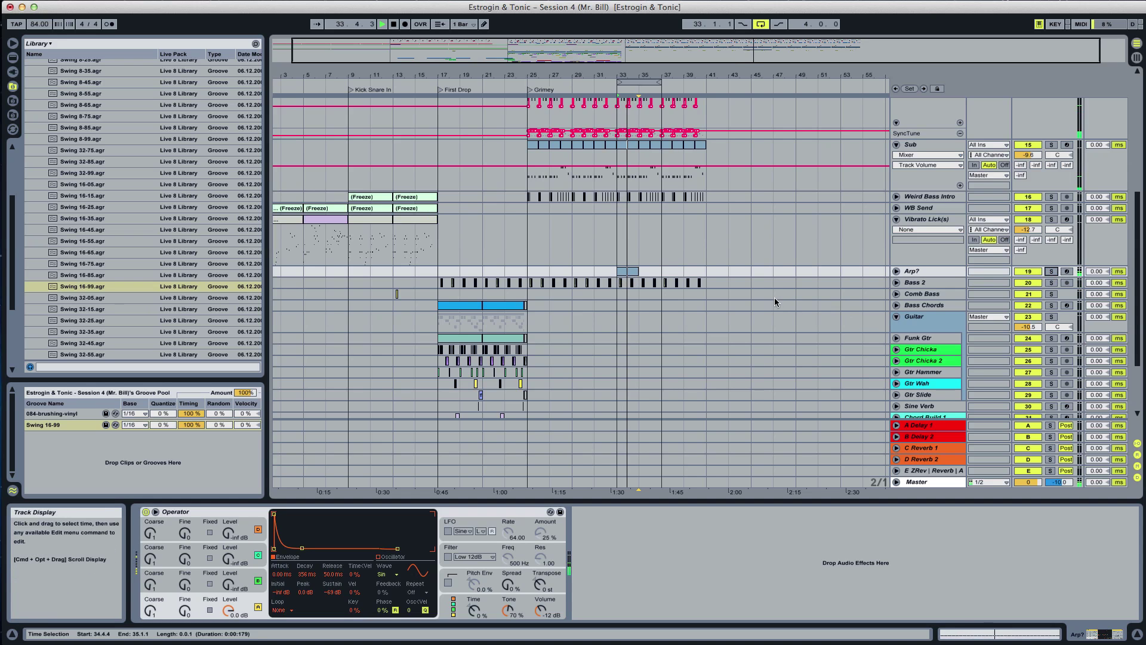
Open the Arp? clip and raise its second to fifth C1 notes to C2, C3, A#2 and D3, auditioning the changes
{"action": "double_click", "coordinate": [628, 271]}
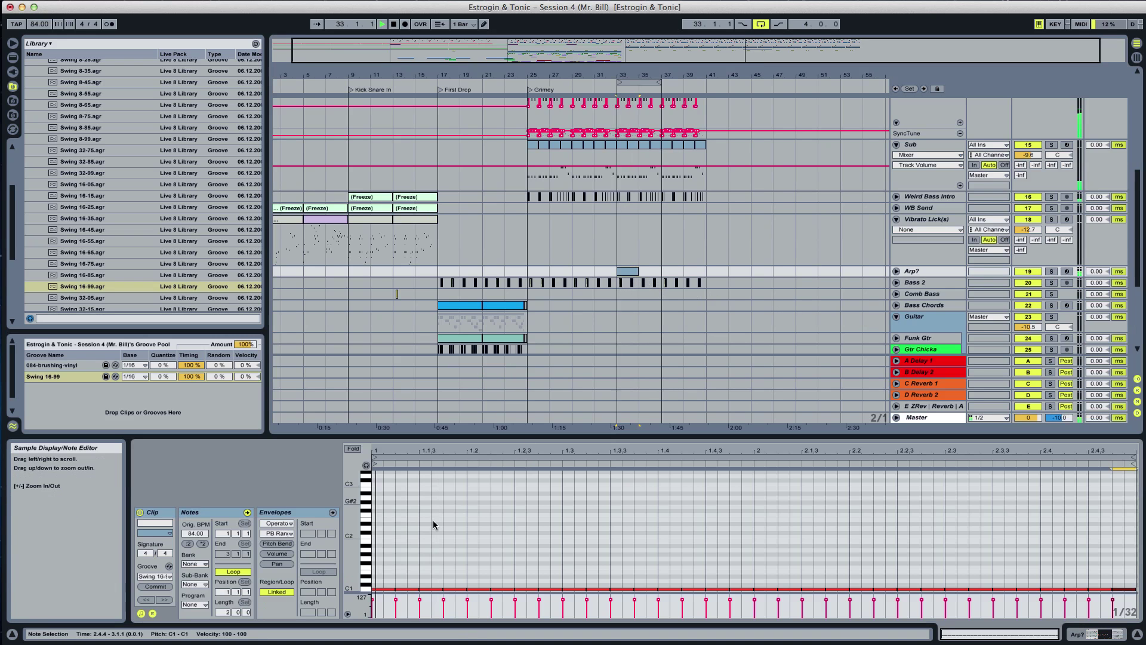
{"action": "key", "text": "space"}
{"action": "left_click", "coordinate": [408, 590]}
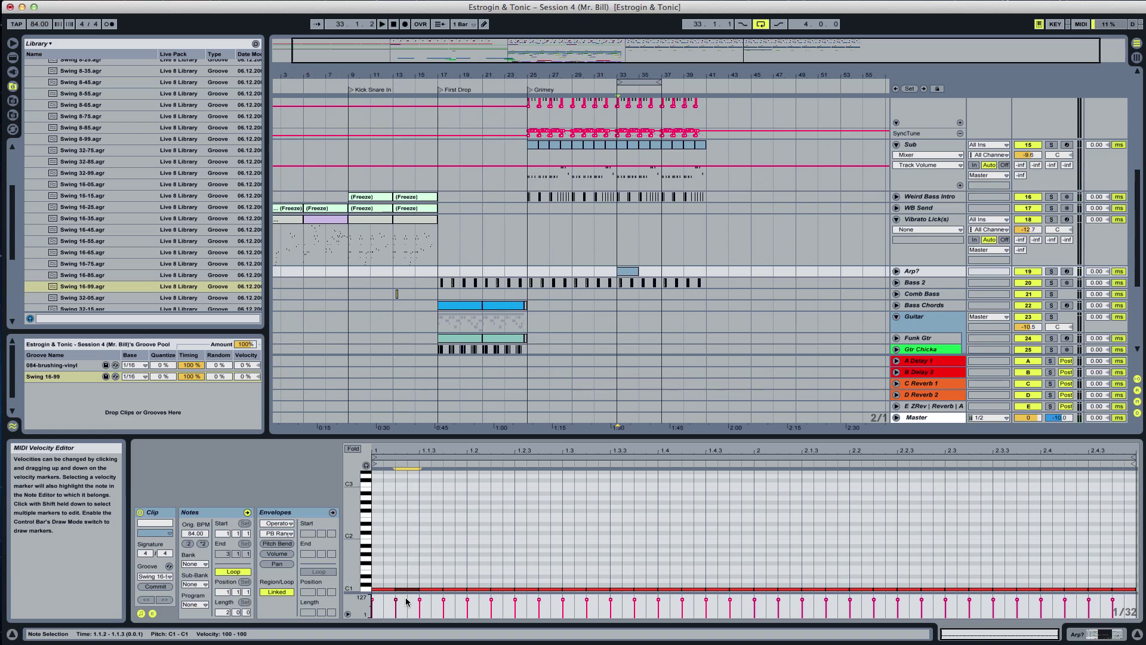
{"action": "left_click", "coordinate": [431, 601]}
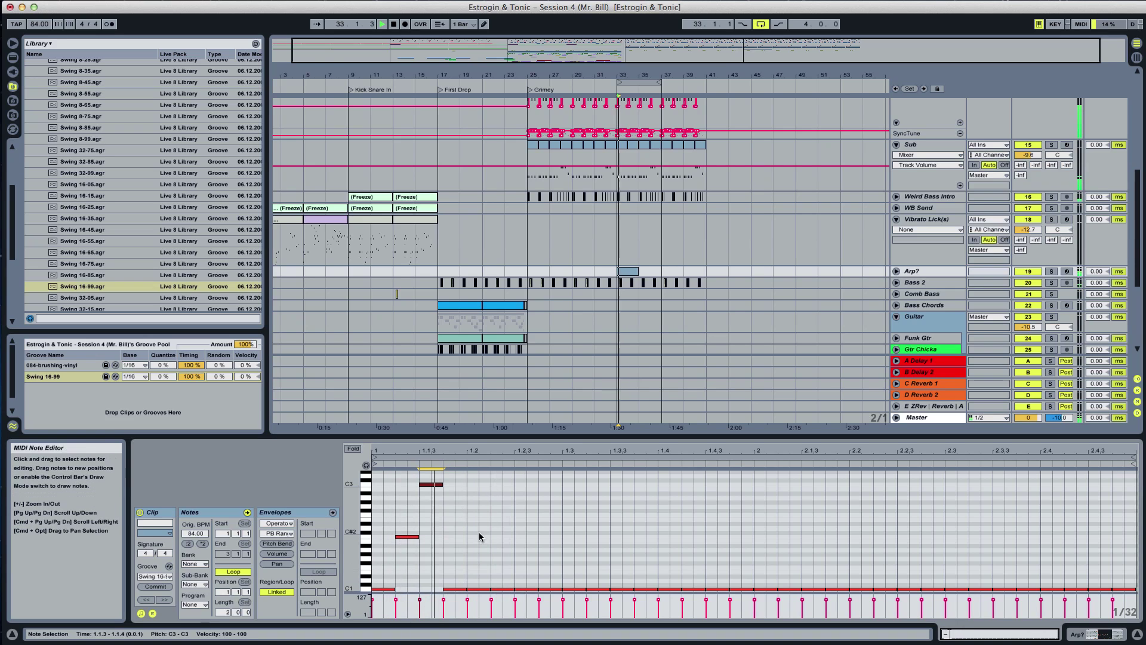
{"action": "key", "text": "space"}
{"action": "left_click_drag", "start_coordinate": [455, 589], "coordinate": [456, 548]}
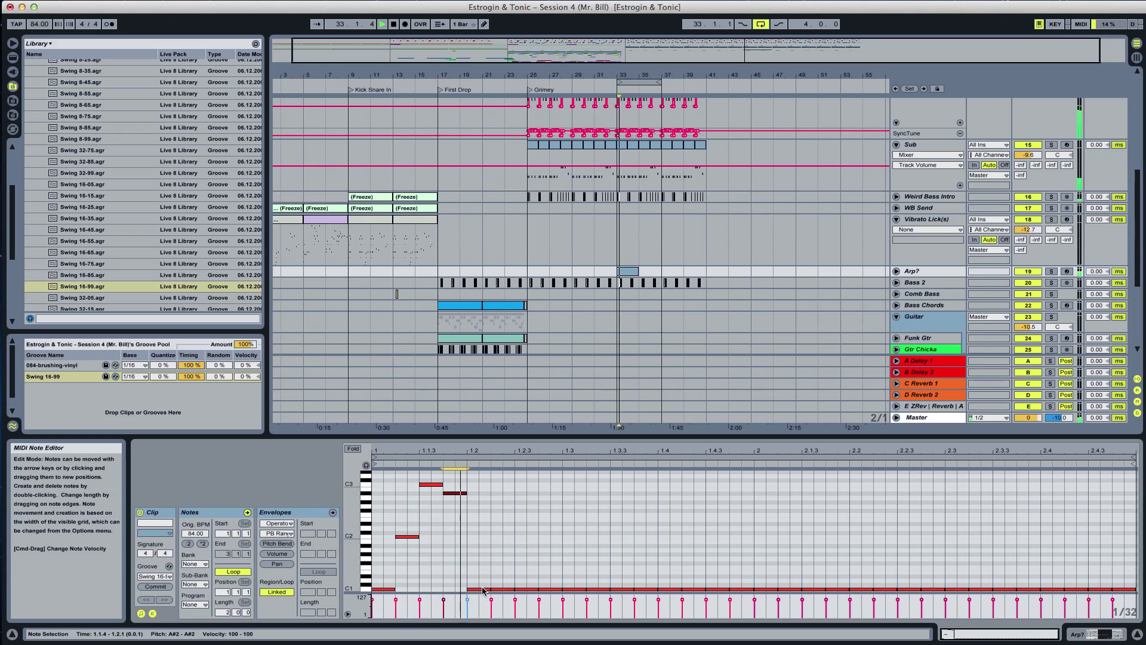
{"action": "mouse_move", "coordinate": [476, 487]}
{"action": "left_mouse_down"}
{"action": "mouse_move", "coordinate": [483, 589]}
{"action": "mouse_move", "coordinate": [485, 562]}
{"action": "left_mouse_up"}
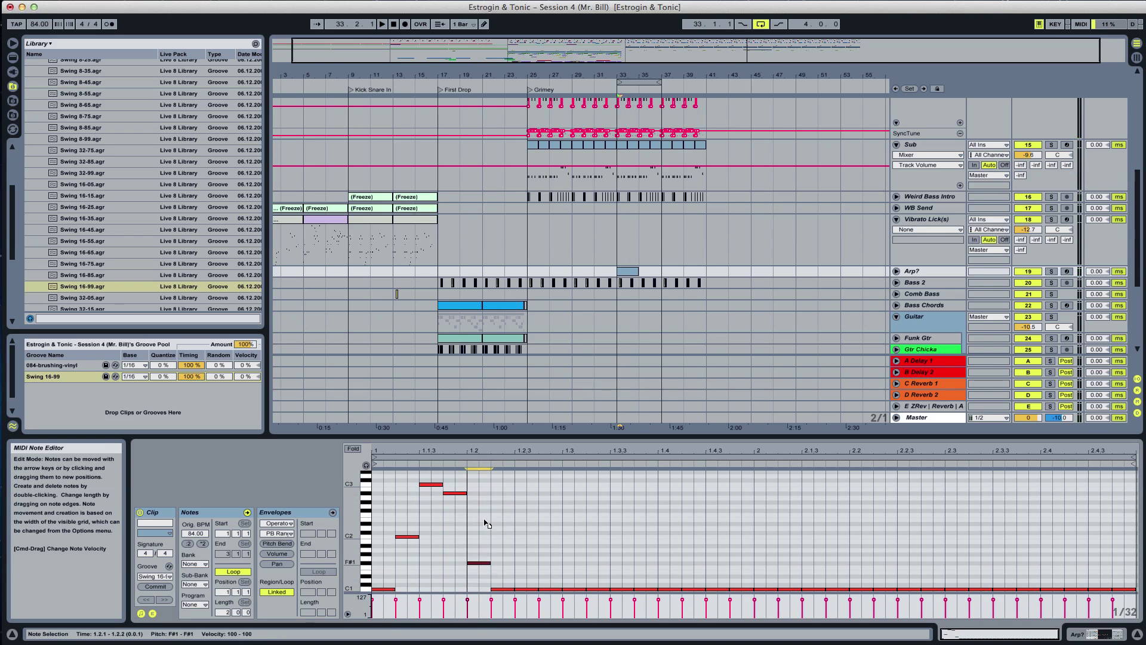
{"action": "key", "text": "space"}
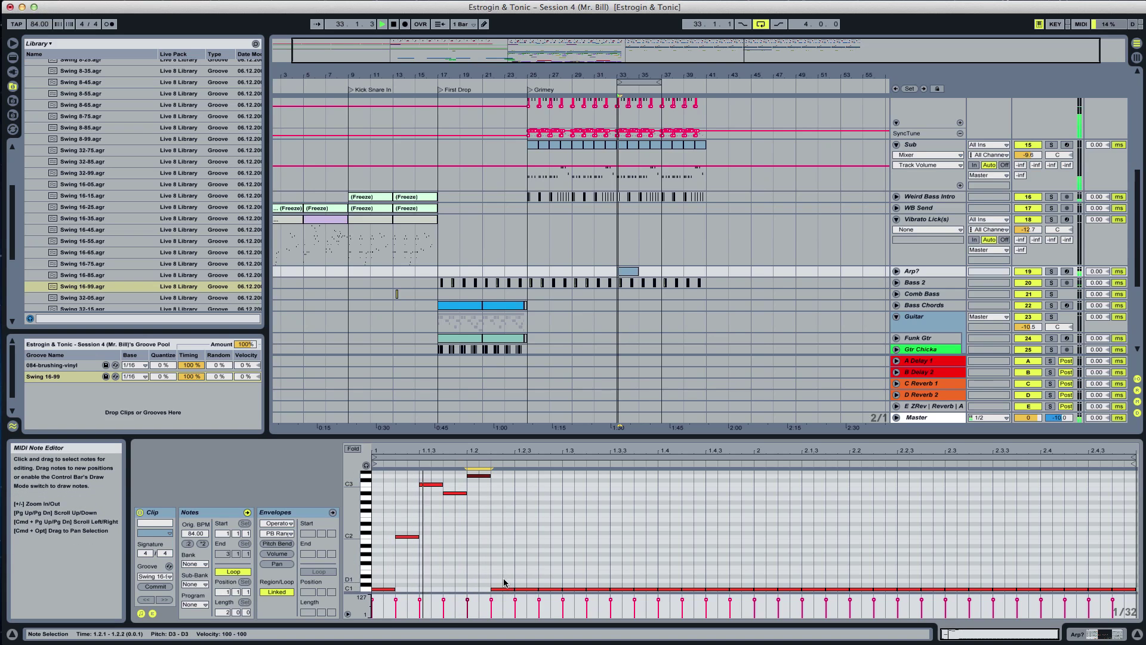
Delete all the remaining repeated C1 notes from 1.2.2 to the end of the Arp? clip
{"action": "key", "text": "space"}
{"action": "left_click_drag", "start_coordinate": [503, 582], "coordinate": [1109, 616]}
{"action": "key", "text": "Delete"}
{"action": "scroll", "coordinate": [469, 518], "scroll_direction": "up", "scroll_amount": 2}
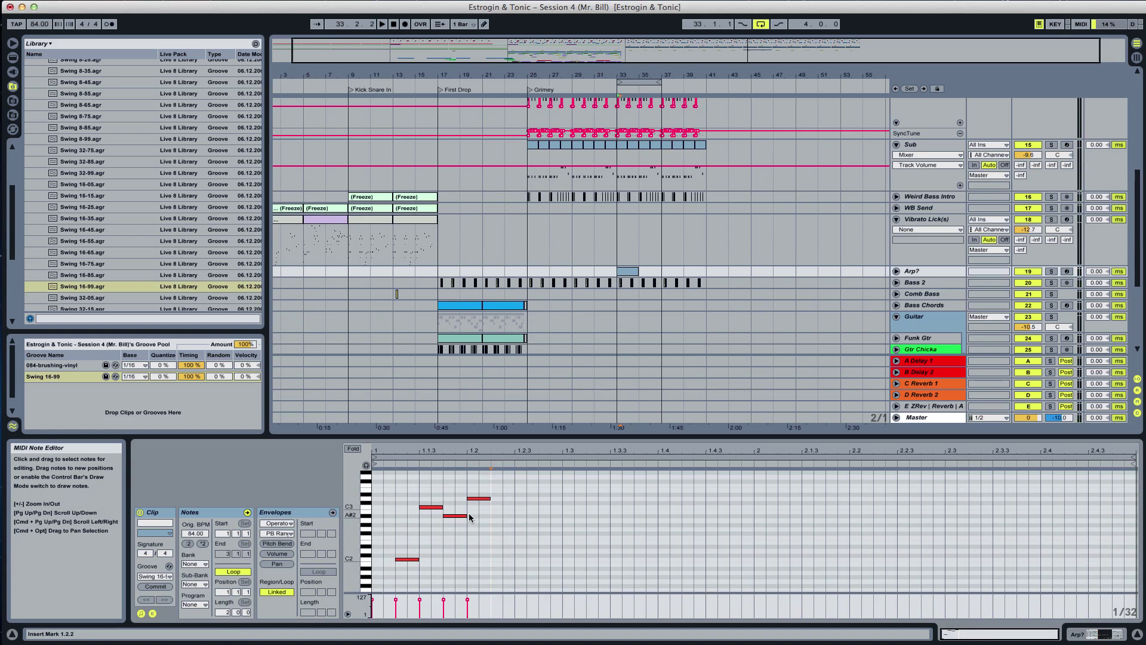
Add a short C3 note at 1.2.2 and a descending G3, F3, D#3 run starting at 1.2.3, auditioning along the way
{"action": "scroll", "coordinate": [471, 518], "scroll_direction": "up", "scroll_amount": 2}
{"action": "key", "text": "space"}
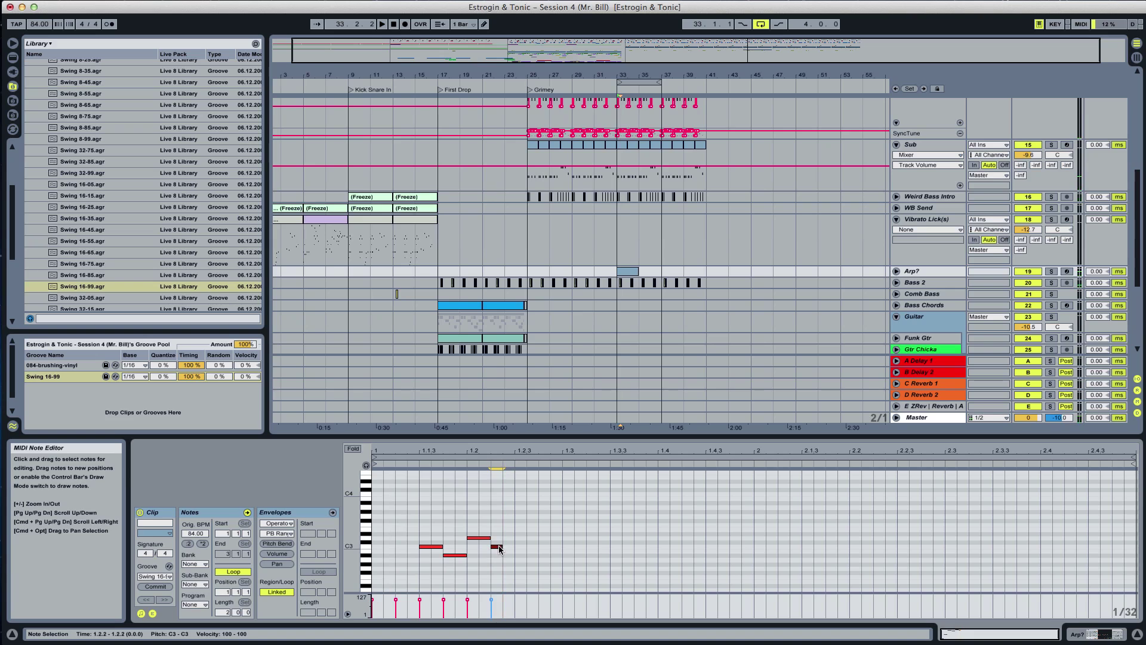
{"action": "key", "text": "space"}
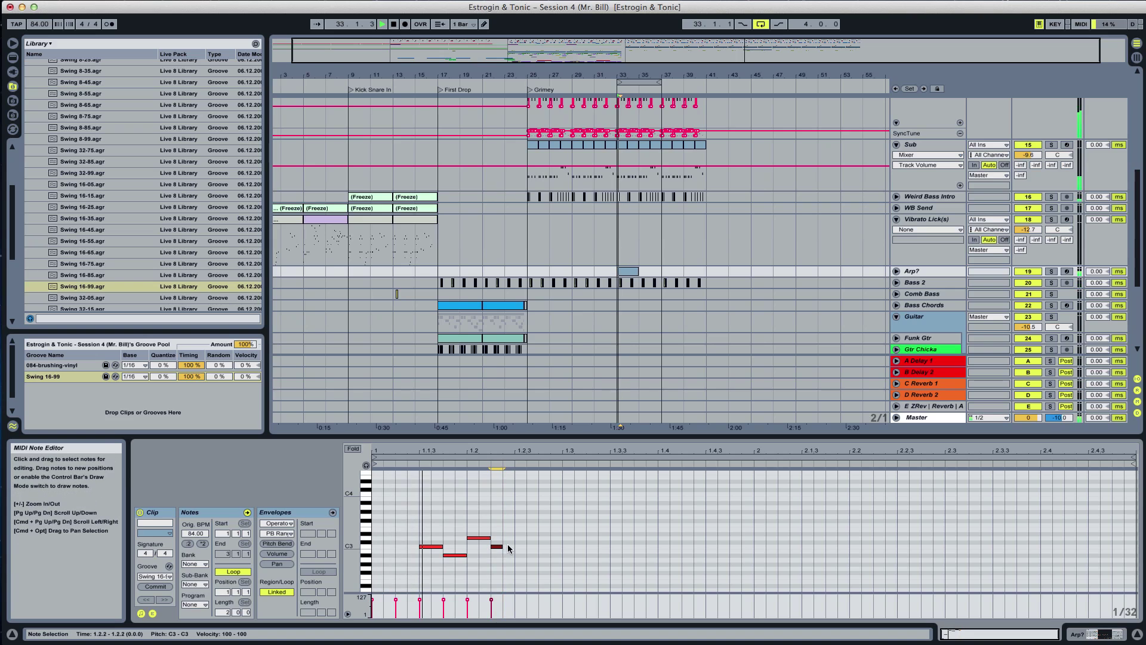
{"action": "double_click", "coordinate": [519, 515]}
{"action": "double_click", "coordinate": [541, 507]}
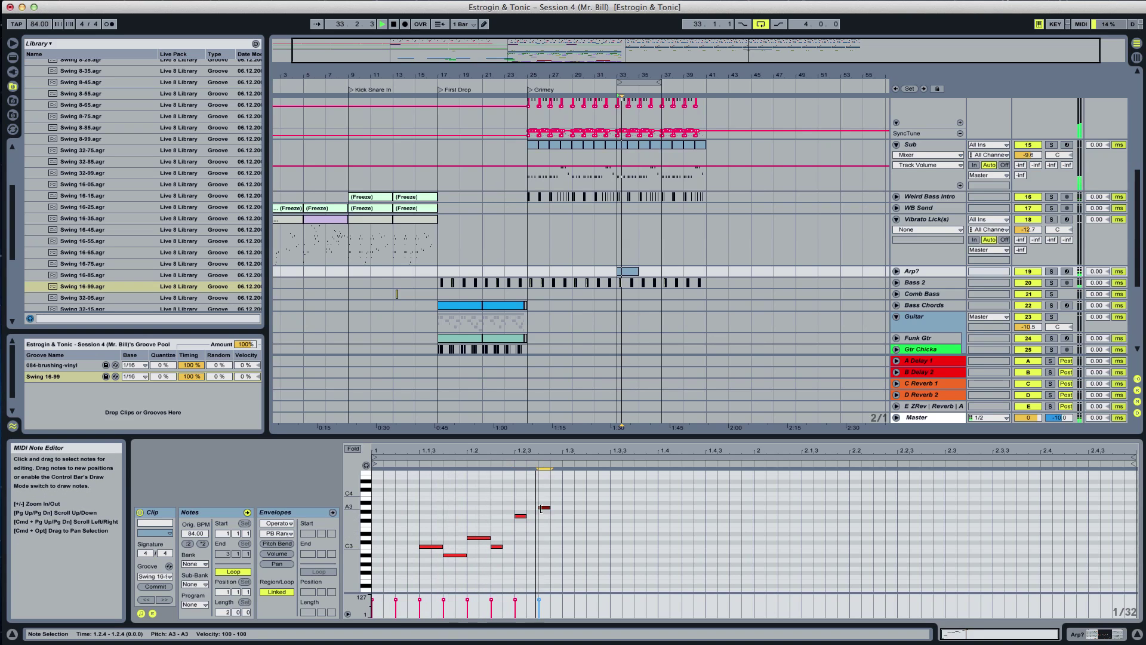
{"action": "double_click", "coordinate": [533, 508]}
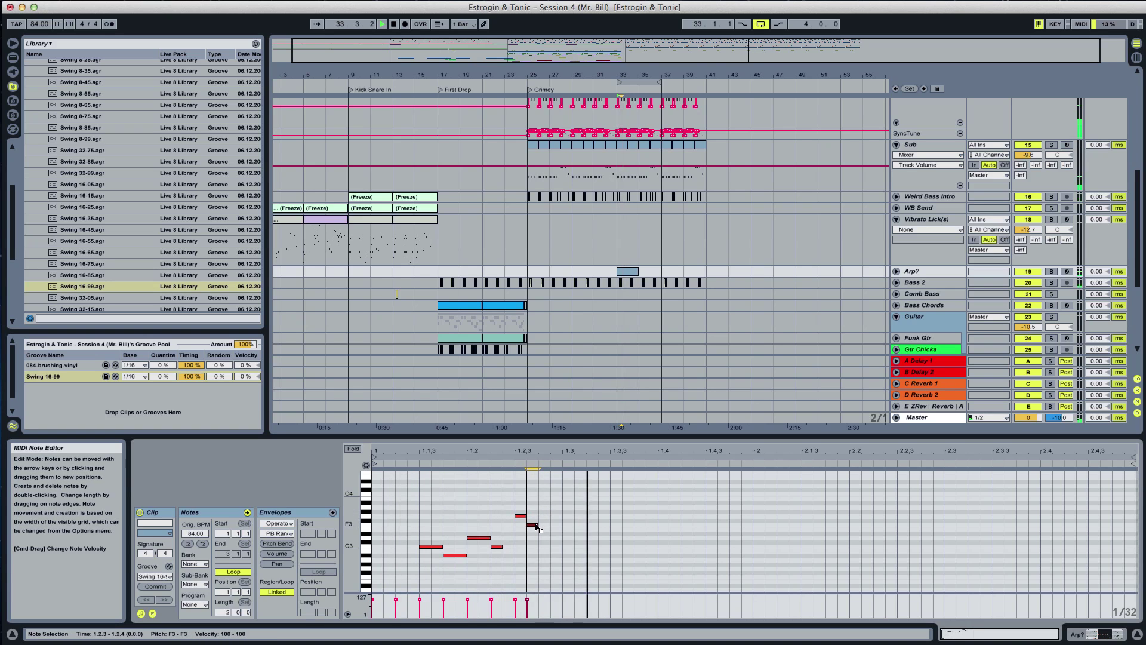
{"action": "double_click", "coordinate": [543, 535]}
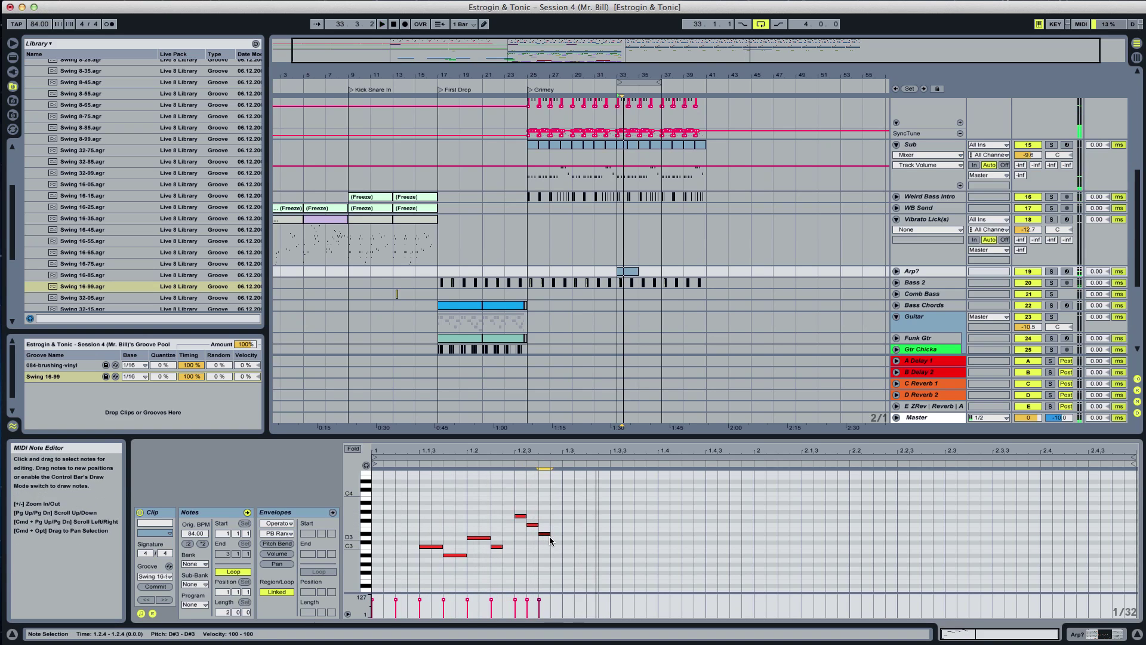
Add rising short notes to the arp: C3 at 1.3.1, C4 at 1.3.2, D#4 at 1.3.4 and C5 at 2.1.1
{"action": "double_click", "coordinate": [568, 546]}
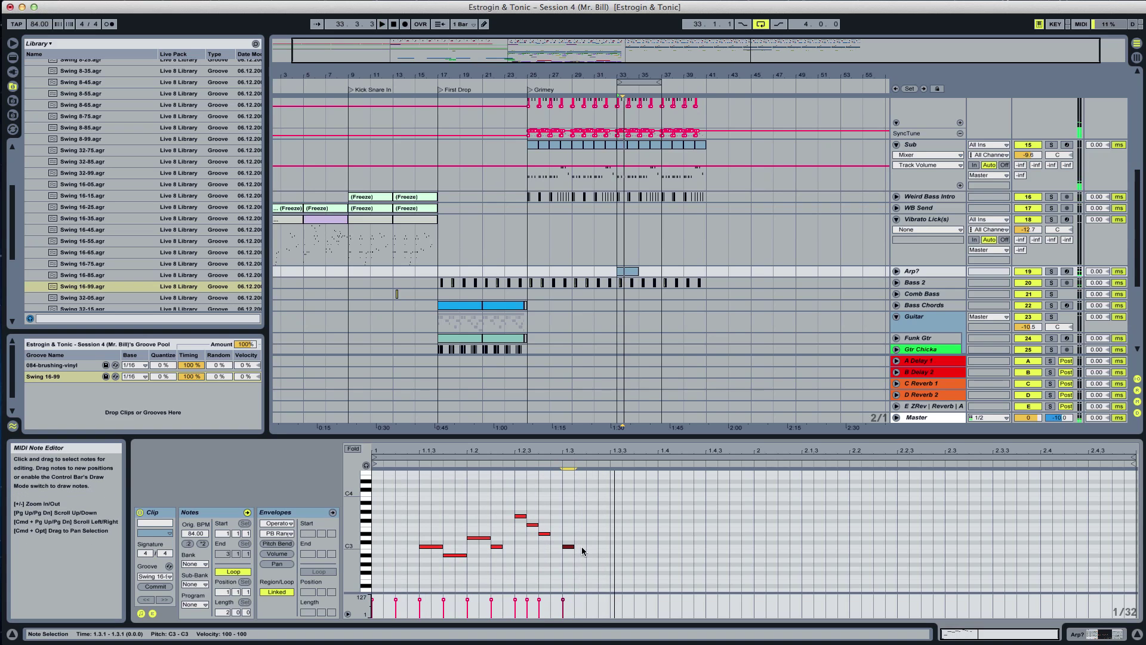
{"action": "double_click", "coordinate": [592, 494]}
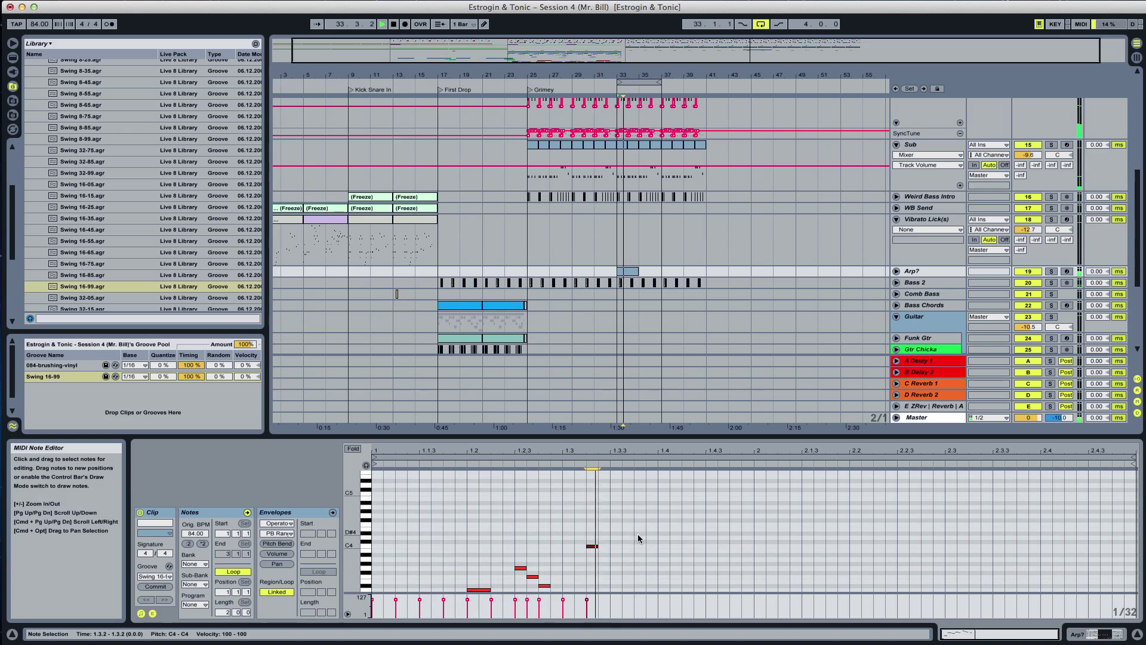
{"action": "scroll", "coordinate": [638, 534], "scroll_direction": "up", "scroll_amount": 3}
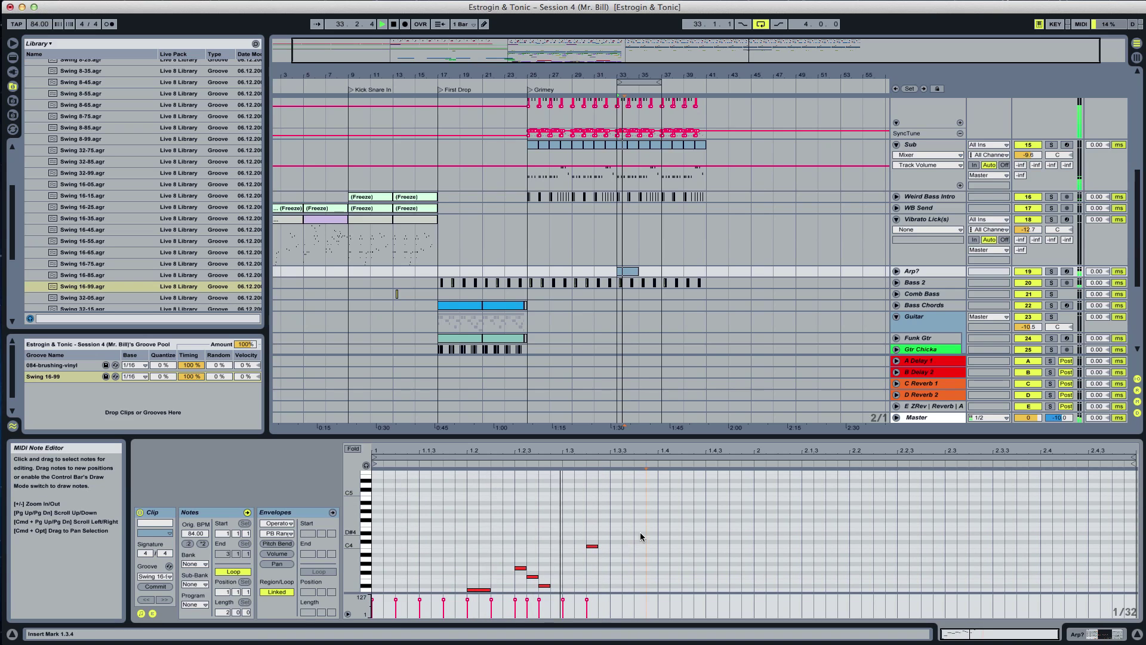
{"action": "double_click", "coordinate": [640, 532]}
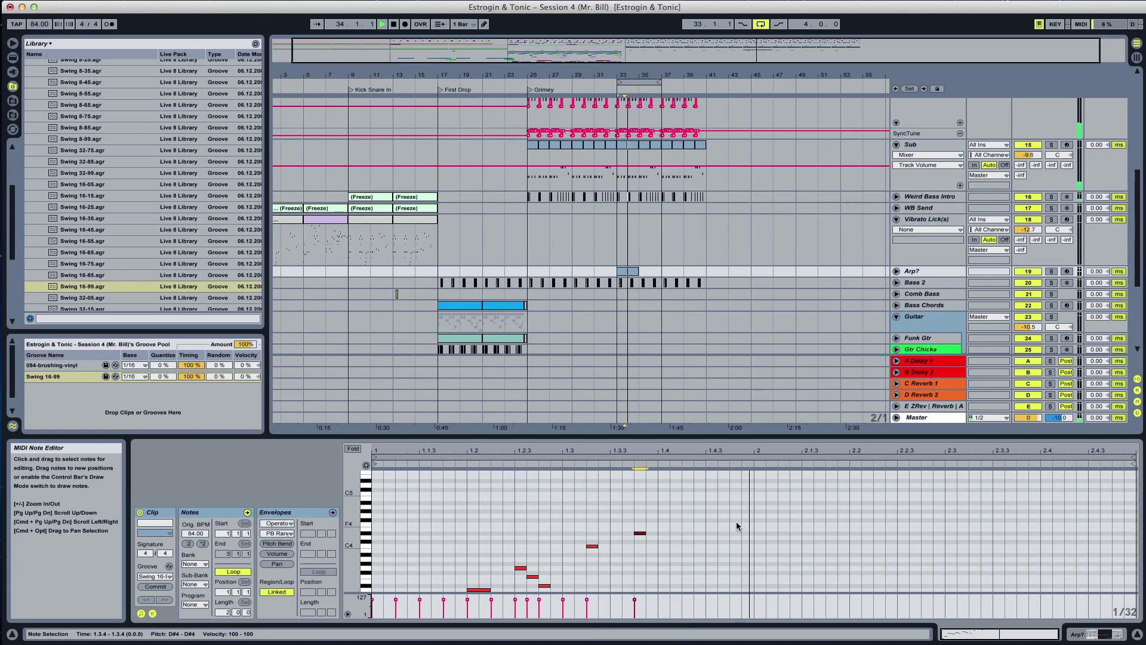
{"action": "double_click", "coordinate": [758, 494]}
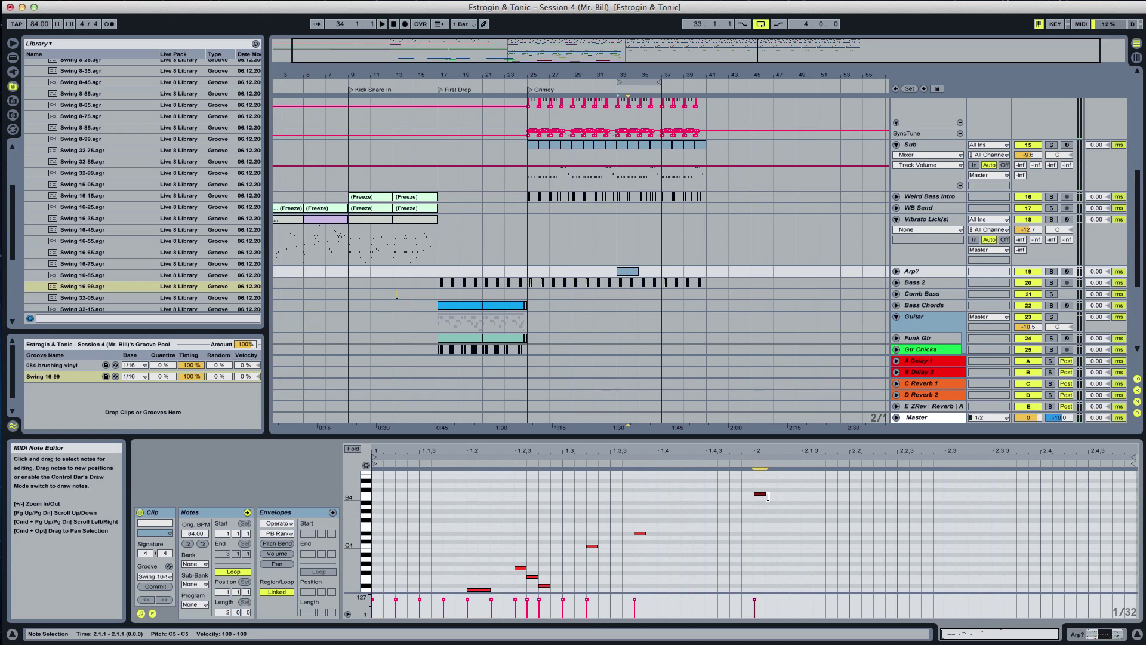
Add a descending run from 2.1.3 with short B4, A4 and G4 notes, followed by F#4 at 2.2.1 and F4 at 2.2.2
{"action": "double_click", "coordinate": [807, 498]}
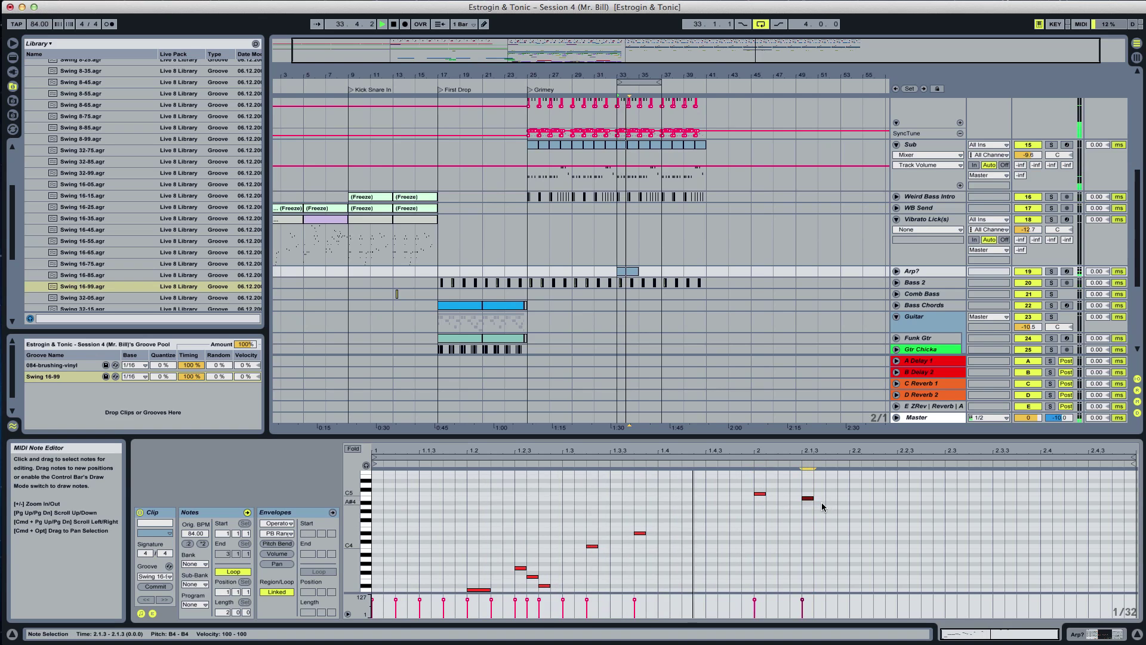
{"action": "double_click", "coordinate": [820, 502]}
{"action": "double_click", "coordinate": [829, 503]}
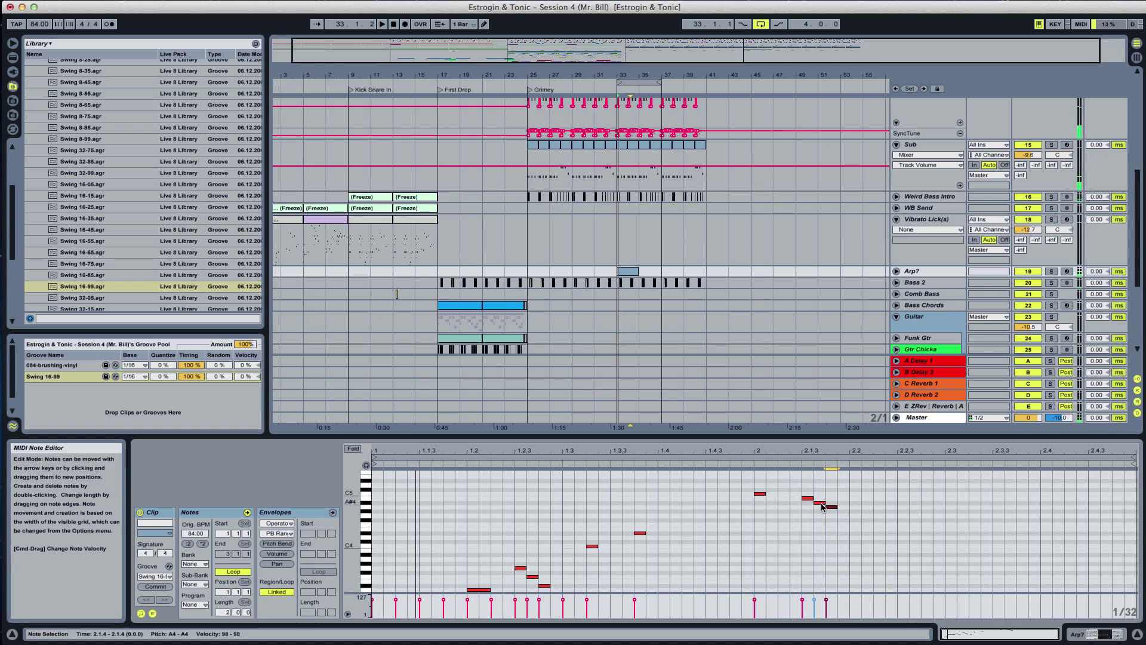
{"action": "left_click_drag", "start_coordinate": [834, 507], "coordinate": [834, 515]}
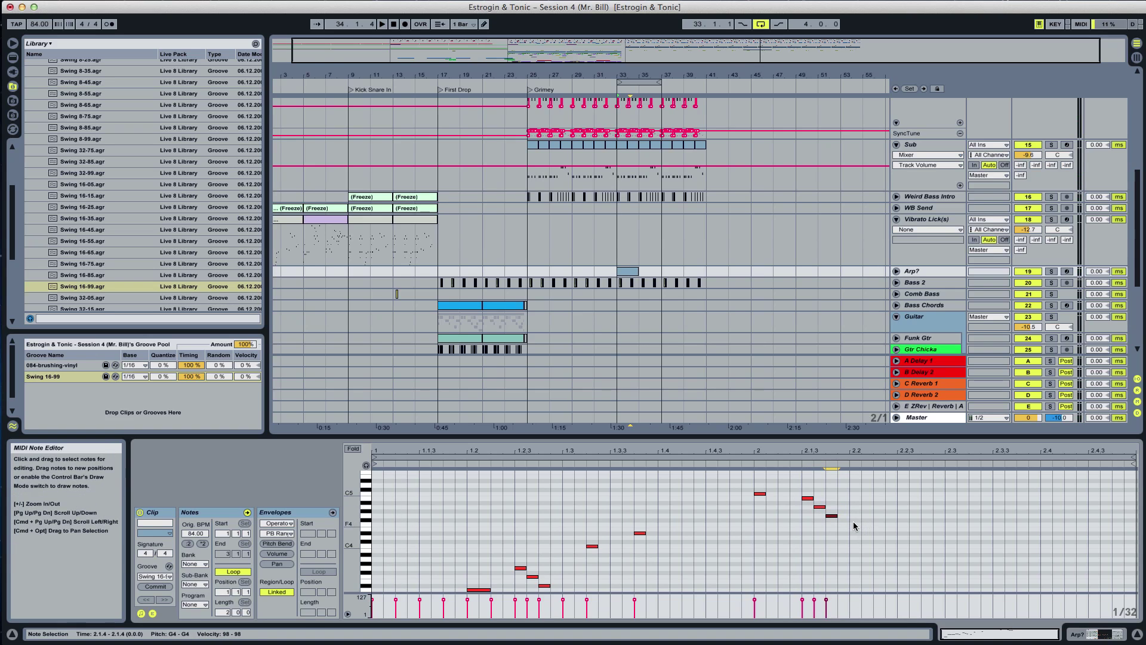
{"action": "double_click", "coordinate": [854, 521]}
{"action": "double_click", "coordinate": [877, 524]}
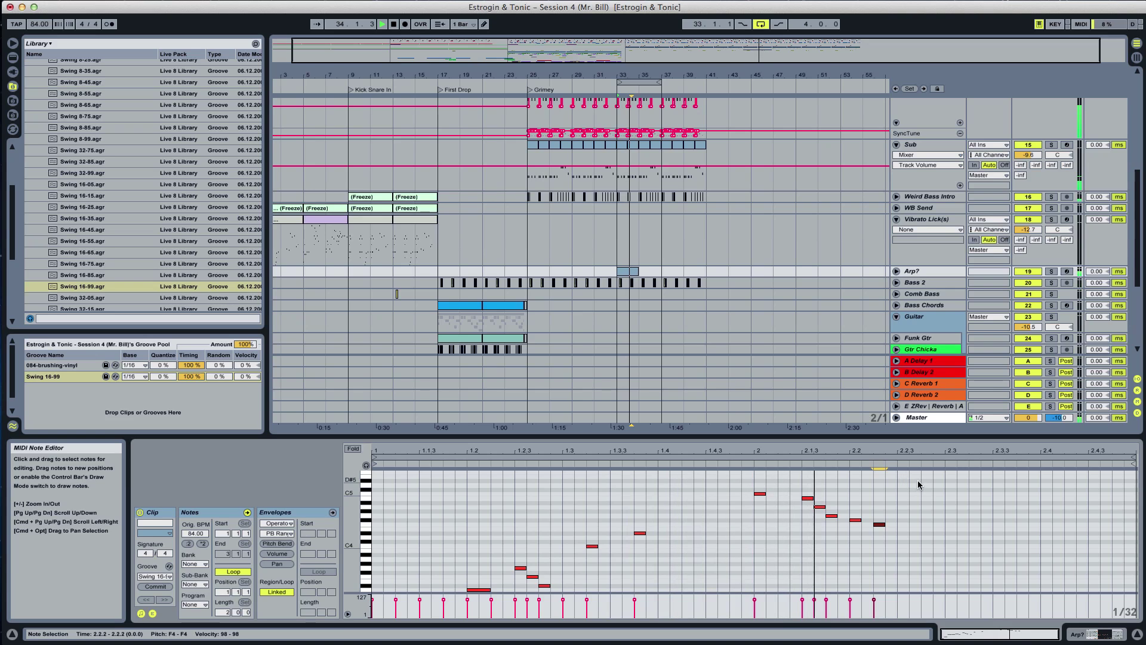
Lower the five notes of the descending run in bar 2 to A#4, G4, F#4, F4 and D#4
{"action": "left_click", "coordinate": [822, 507]}
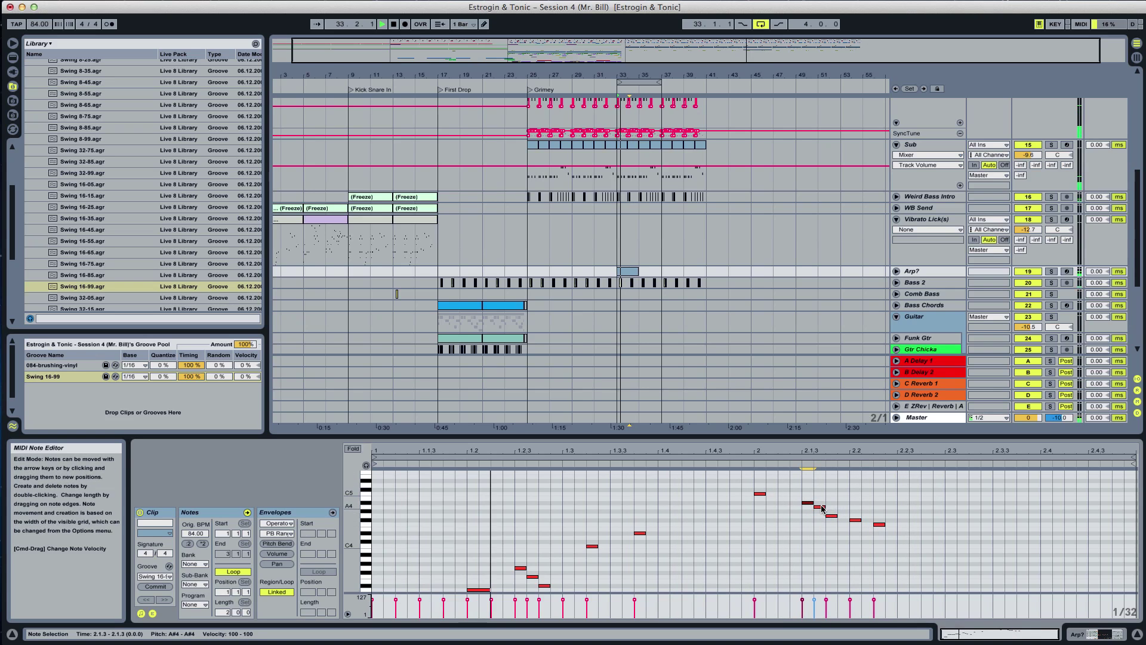
{"action": "left_click", "coordinate": [807, 522]}
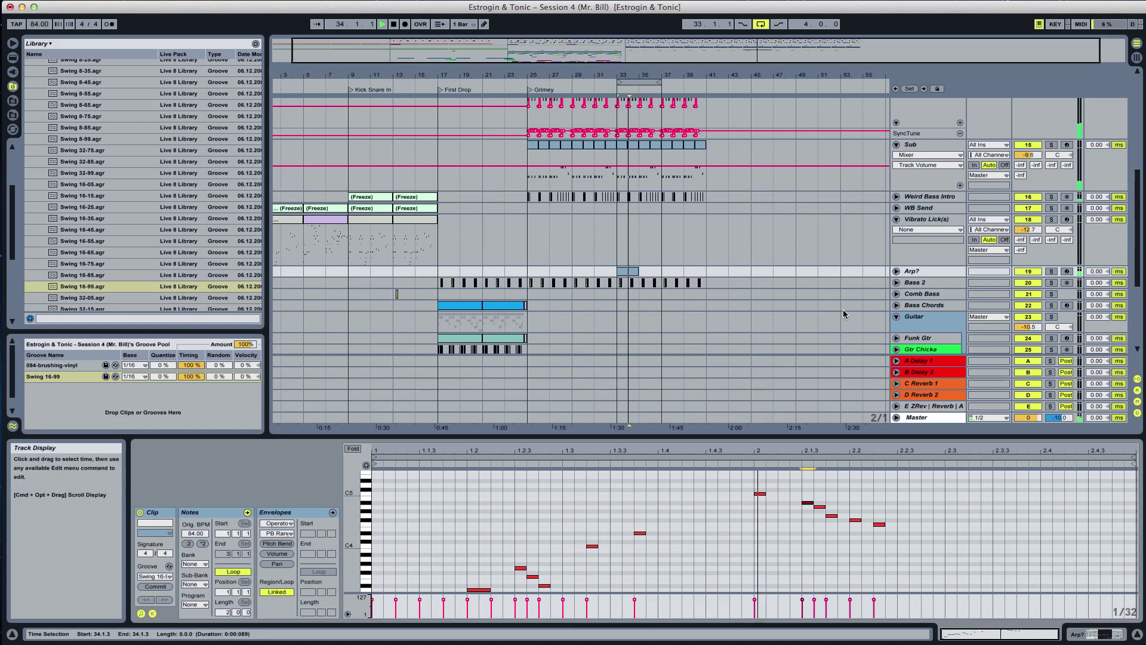
{"action": "left_click", "coordinate": [820, 508]}
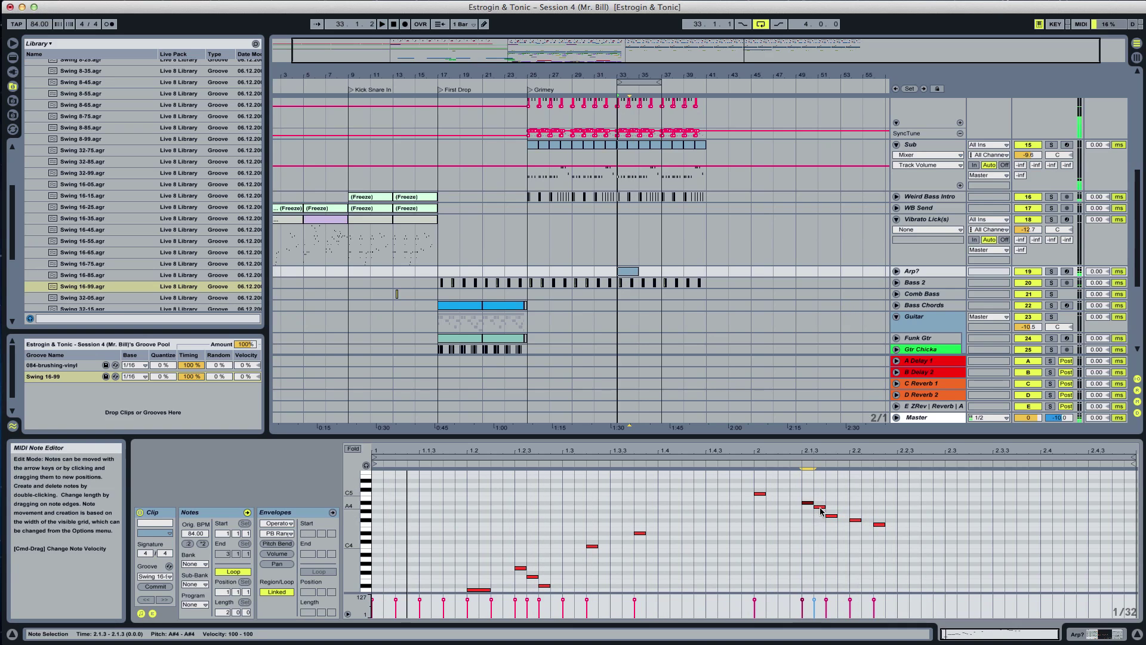
{"action": "key", "text": "Down"}
{"action": "left_click", "coordinate": [830, 516]}
{"action": "key", "text": "Down"}
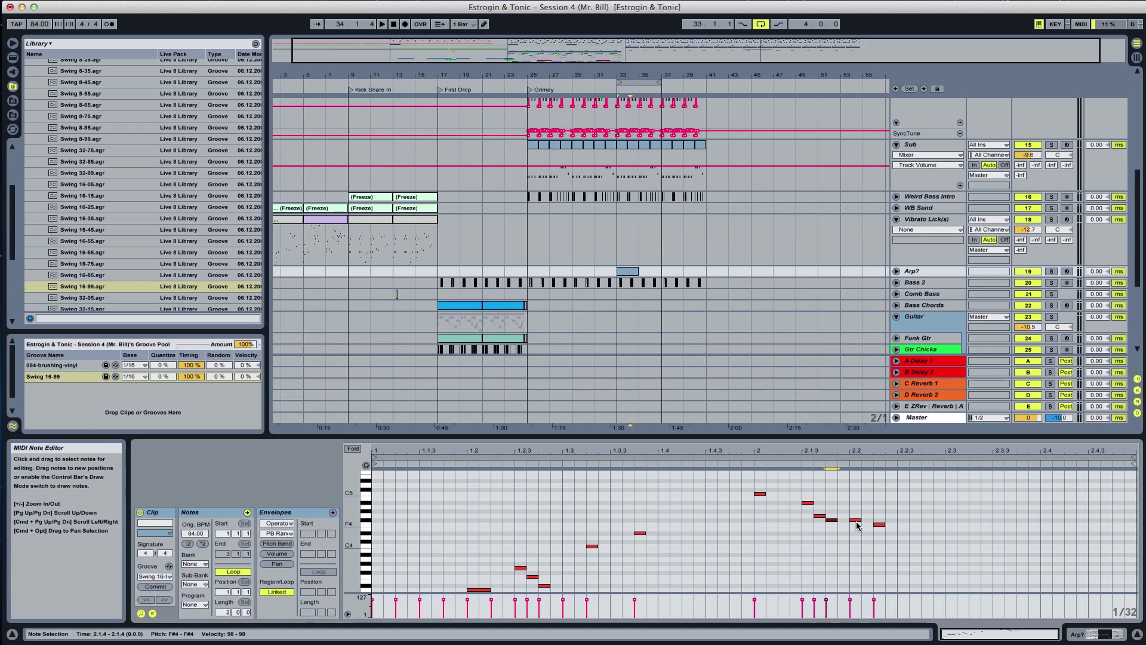
{"action": "left_click", "coordinate": [856, 521]}
{"action": "key", "text": "Down"}
{"action": "key", "text": "Down"}
{"action": "key", "text": "Down"}
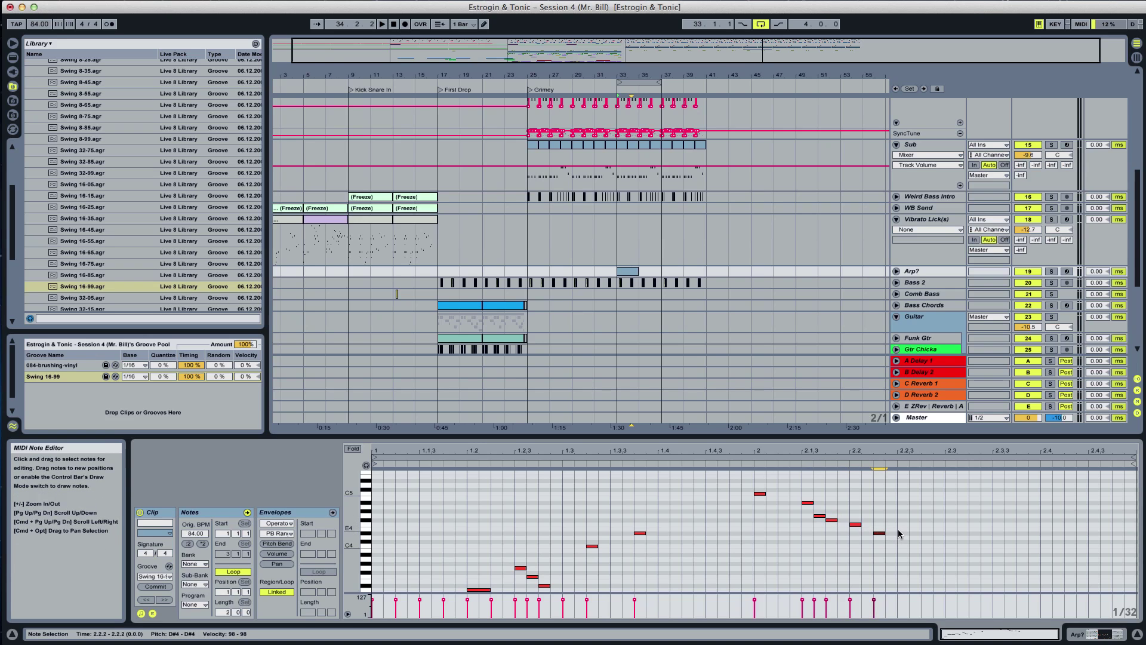
Add a short F4 note at 2.2.3 and play the arp from bar 33
{"action": "double_click", "coordinate": [902, 524]}
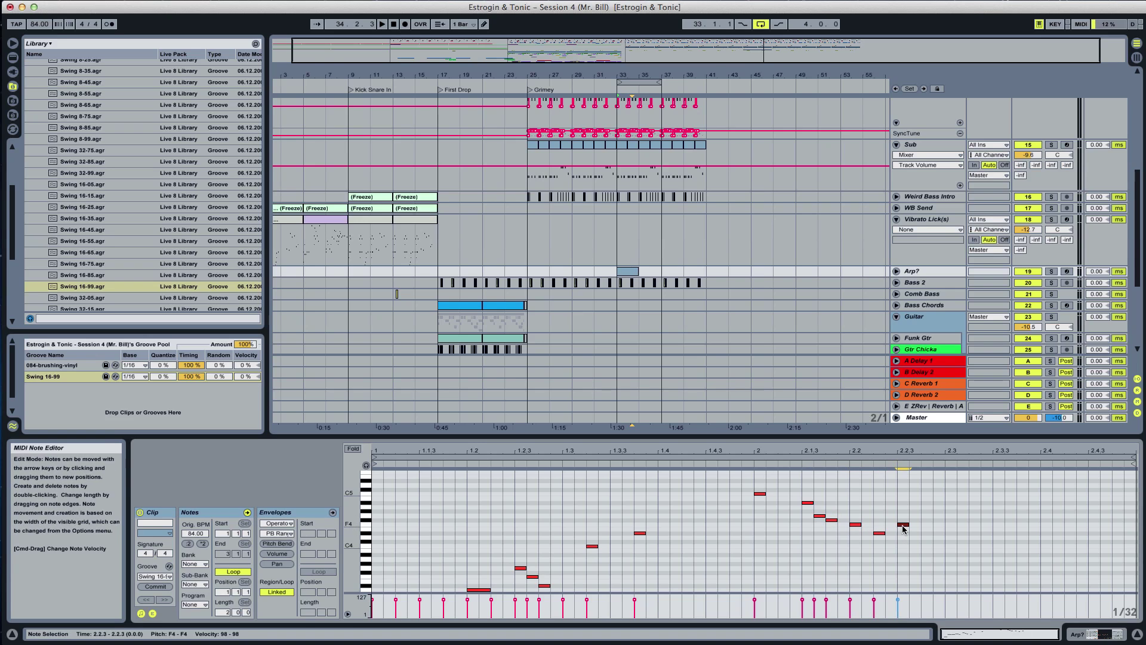
{"action": "left_click", "coordinate": [947, 532]}
{"action": "key", "text": "space"}
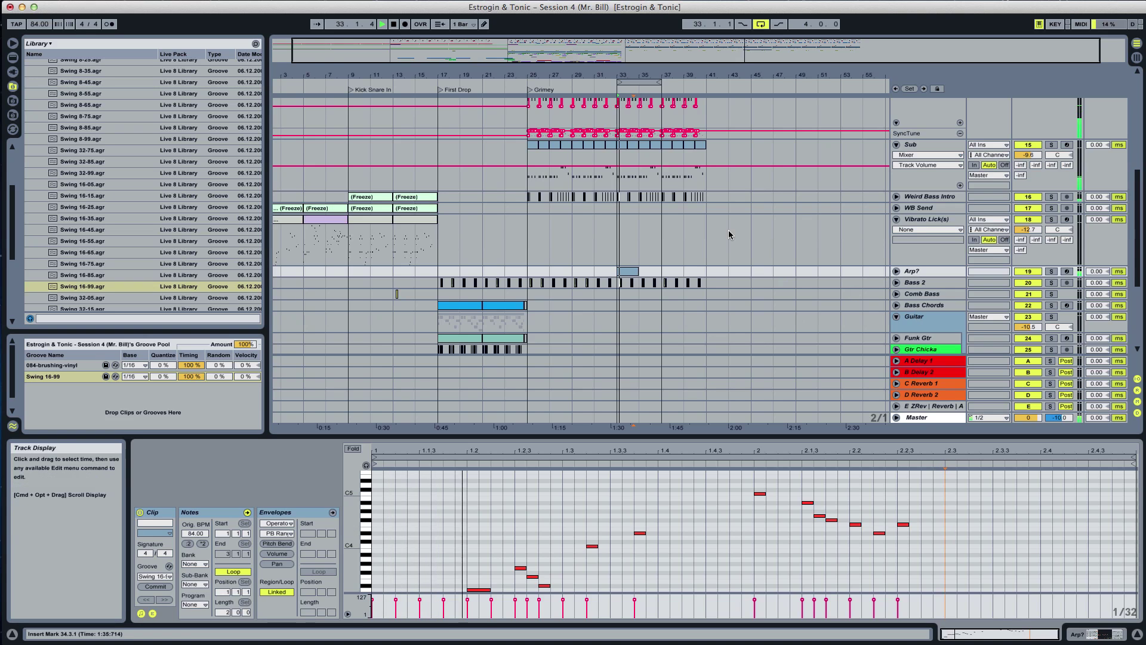
Unfold the Arp? track, focus the arrangement on bars 30 to 37 and place the insert marker at bar 34 within the clip
{"action": "left_click", "coordinate": [896, 271]}
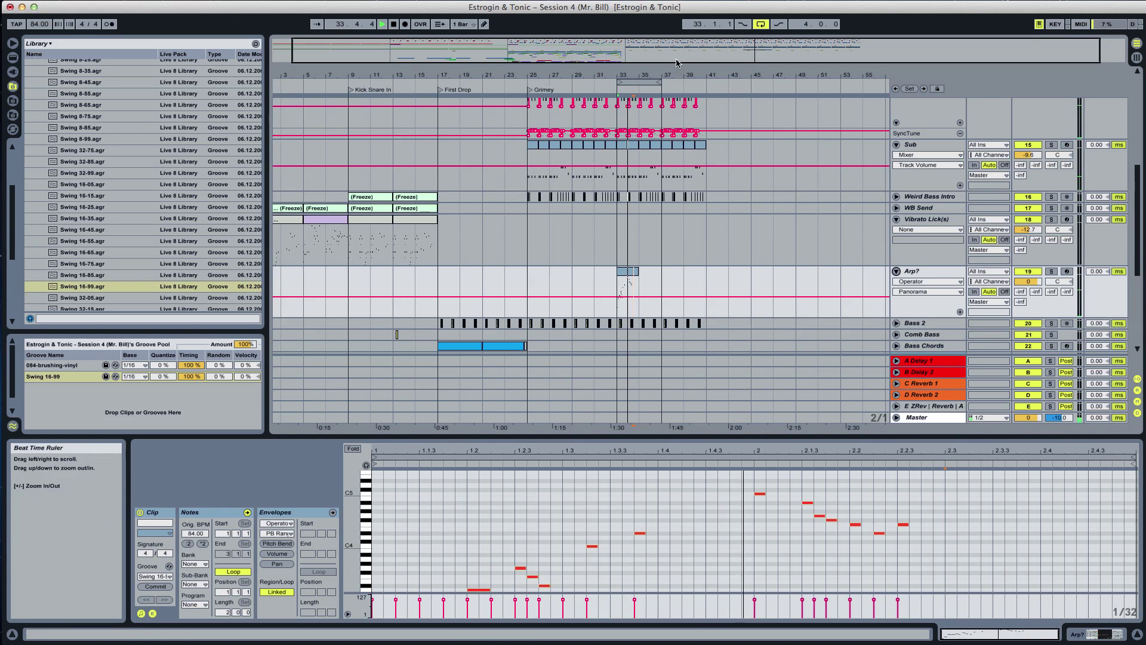
{"action": "left_click_drag", "start_coordinate": [677, 60], "coordinate": [757, 133]}
{"action": "key", "text": "space"}
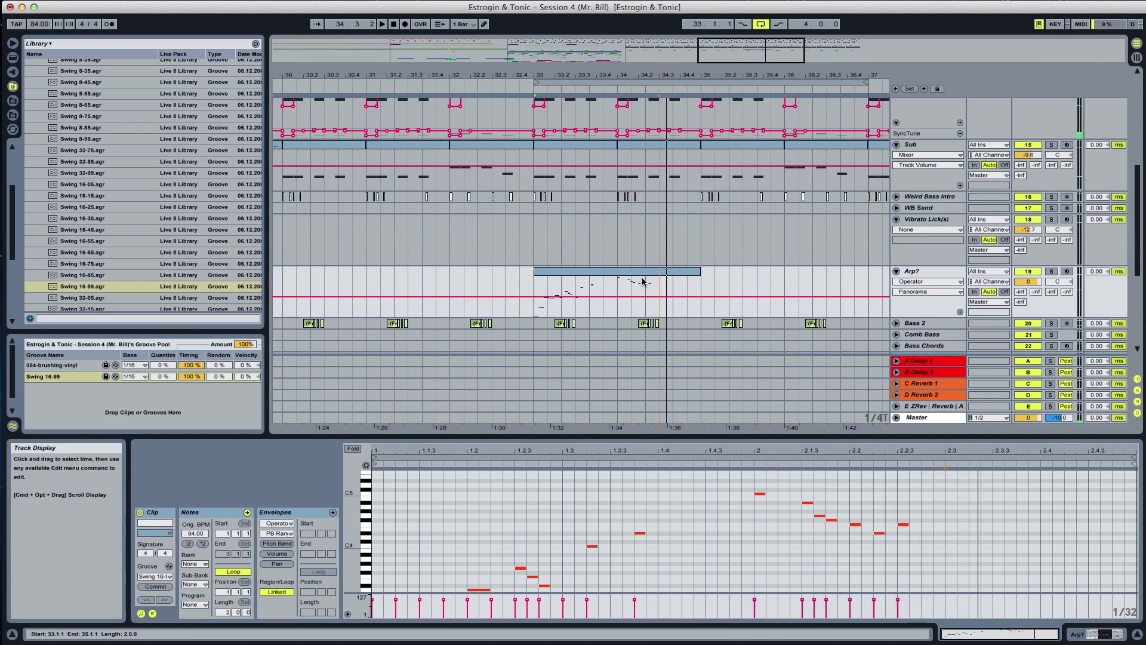
{"action": "left_click", "coordinate": [624, 293]}
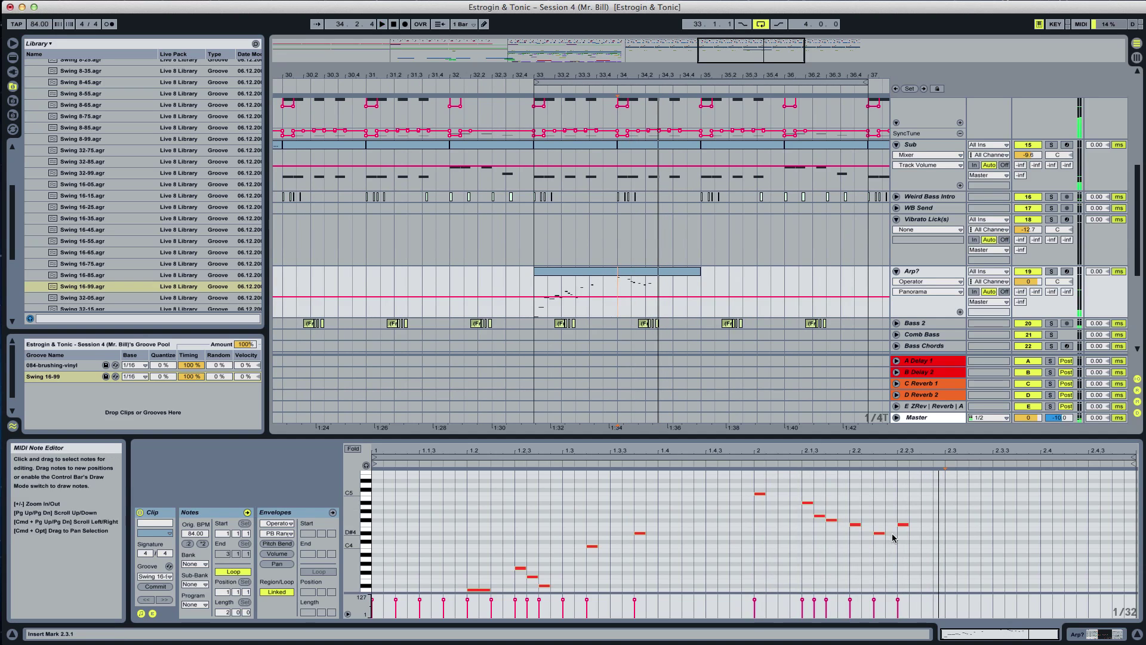
Move the last F4 note to C4 at 2.2.4 and continue descending with A#3 at 2.3.2, G3 at 2.3.4 and F#3 at 2.4.2
{"action": "left_click_drag", "start_coordinate": [906, 525], "coordinate": [939, 549]}
{"action": "scroll", "coordinate": [959, 547], "scroll_direction": "down", "scroll_amount": 1}
{"action": "key", "text": "Down"}
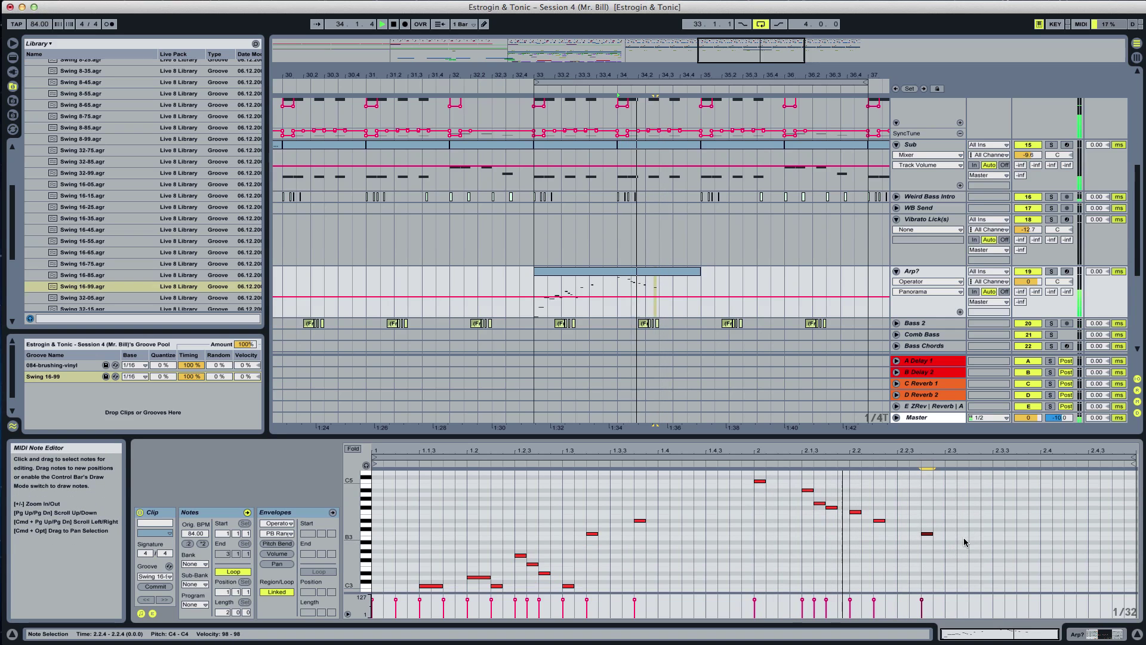
{"action": "double_click", "coordinate": [973, 543]}
{"action": "double_click", "coordinate": [1022, 551]}
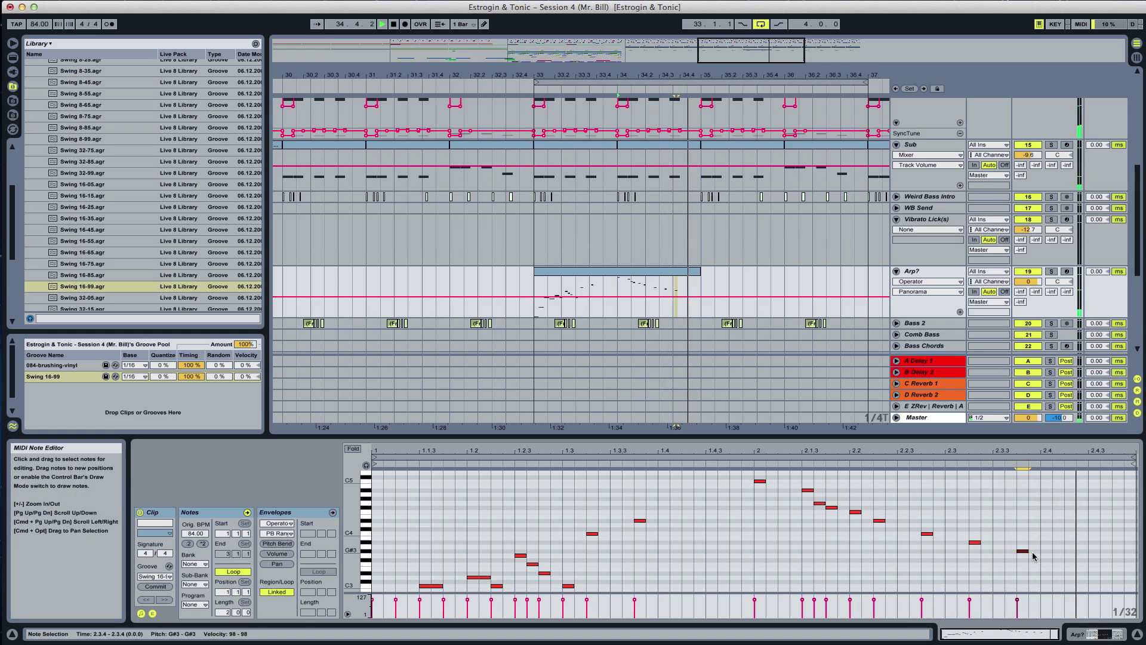
{"action": "key", "text": "Down"}
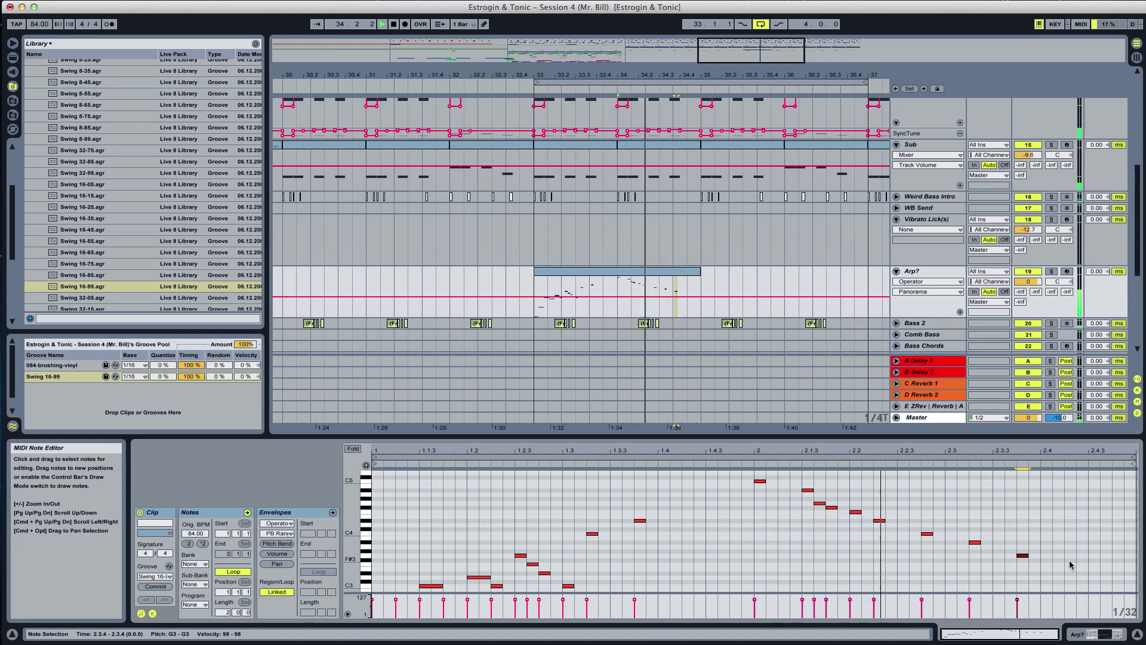
{"action": "double_click", "coordinate": [1070, 560]}
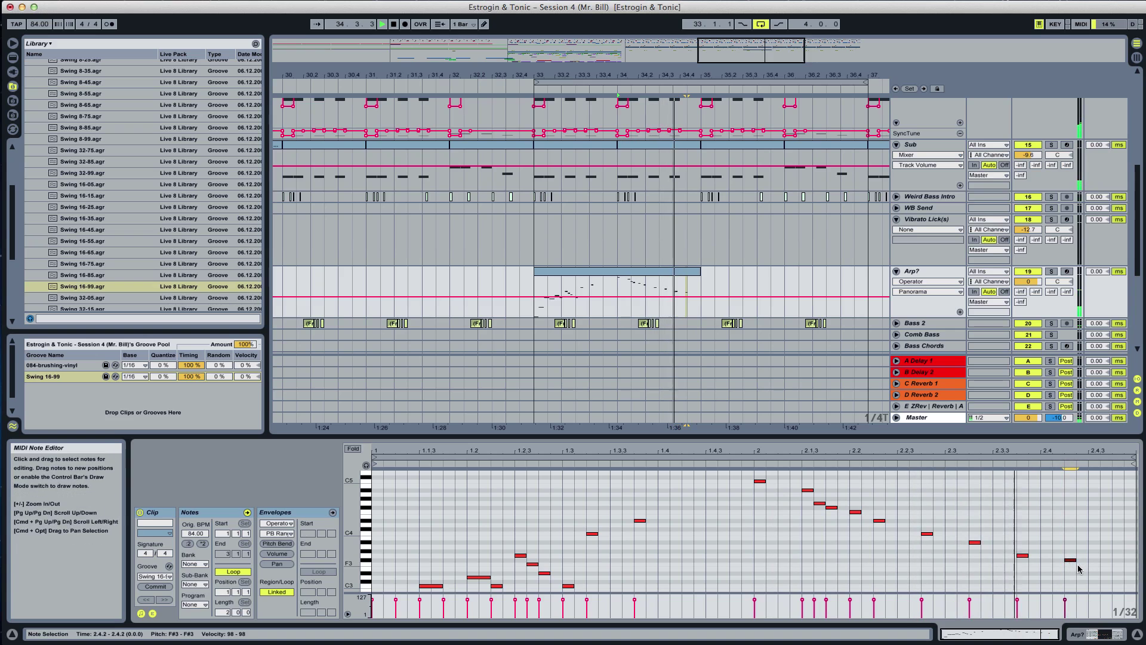
Add a D#3 note at 2.4.4 to end the descending run and play the arp
{"action": "double_click", "coordinate": [1115, 569]}
{"action": "key", "text": "Down"}
{"action": "key", "text": "space"}
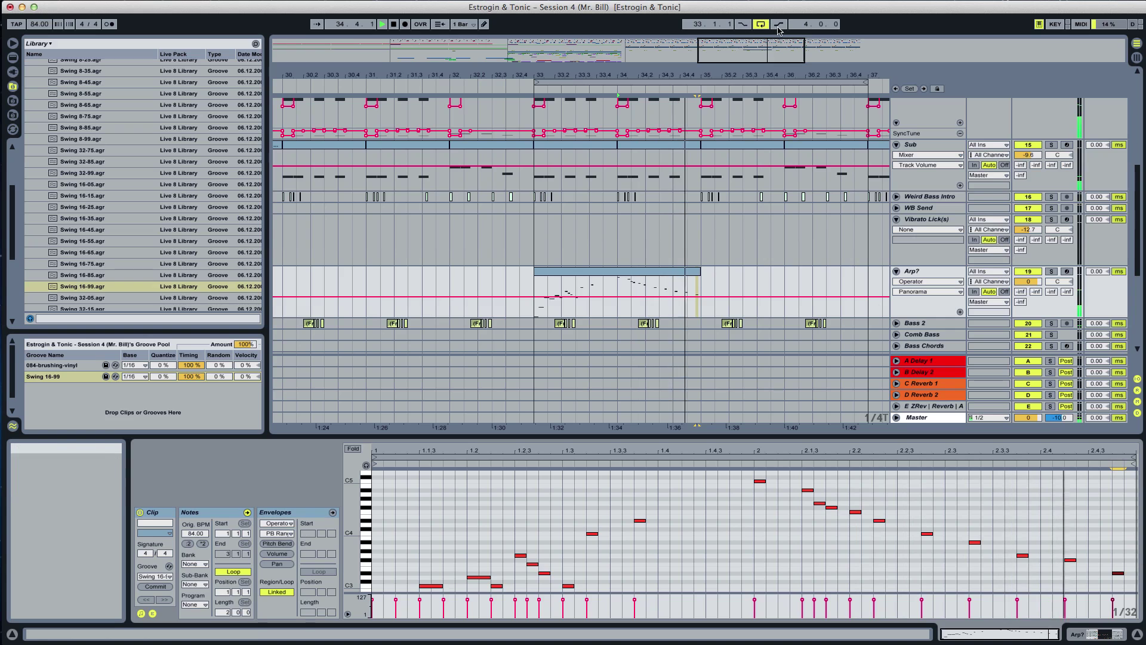
Set the arrangement loop length to 3 bars
{"action": "left_click_drag", "start_coordinate": [798, 25], "coordinate": [799, 48]}
{"action": "type", "text": "3"}
{"action": "key", "text": "Return"}
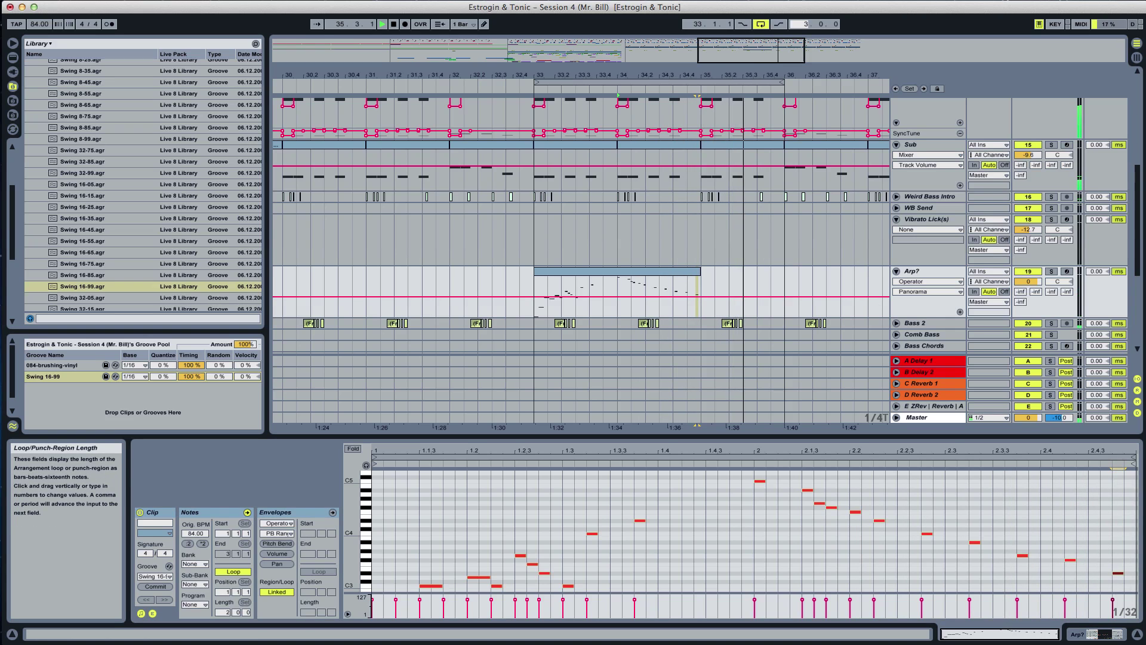
Solo the Arp? track and shorten the arrangement loop to two bars, ending at bar 35
{"action": "left_click", "coordinate": [1052, 271]}
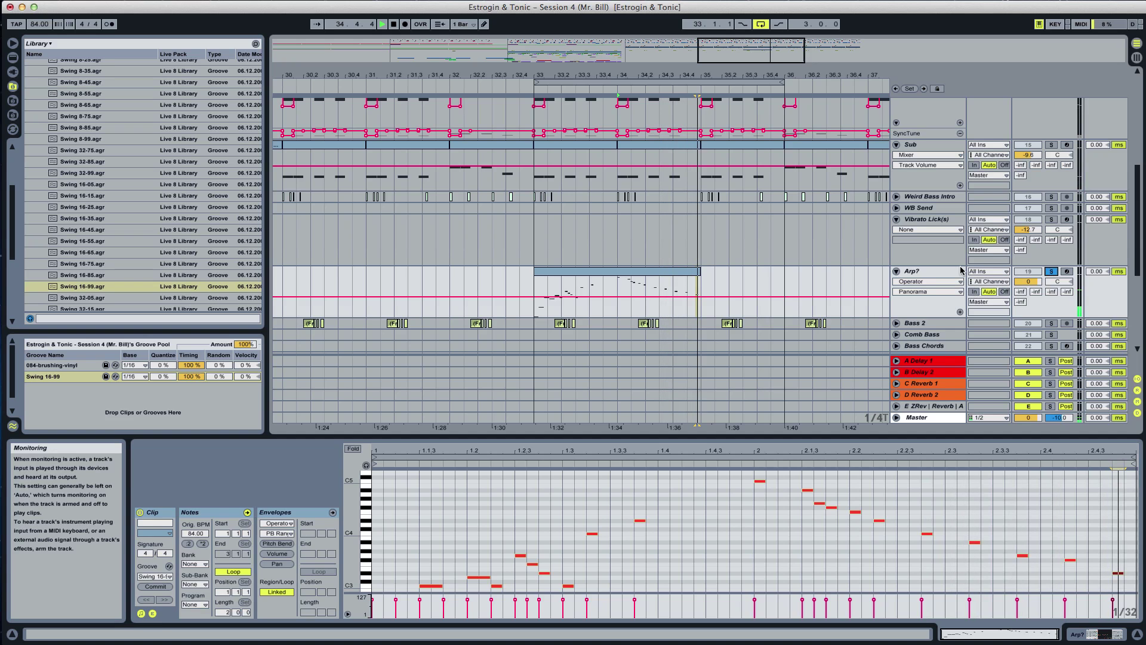
{"action": "left_click", "coordinate": [779, 82]}
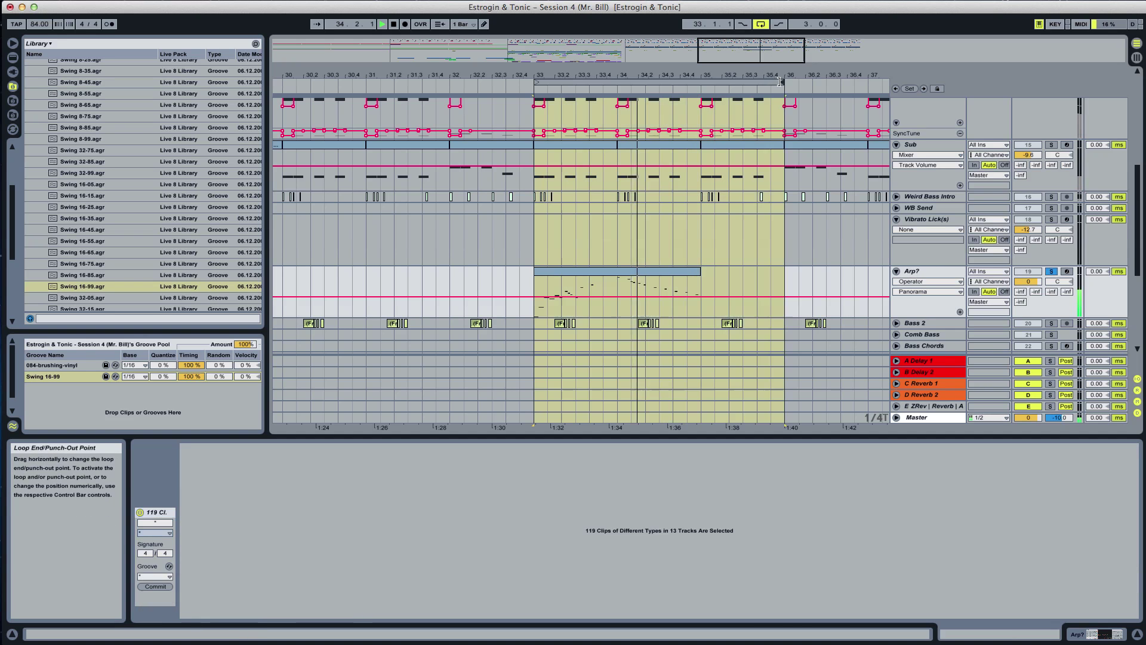
{"action": "left_click_drag", "start_coordinate": [779, 81], "coordinate": [701, 82]}
Insert an Arpeggiator before Operator on the Arp? track, with a free rate of 21.5 ms, 31 % gate and 3 transpose steps
{"action": "left_click", "coordinate": [912, 272]}
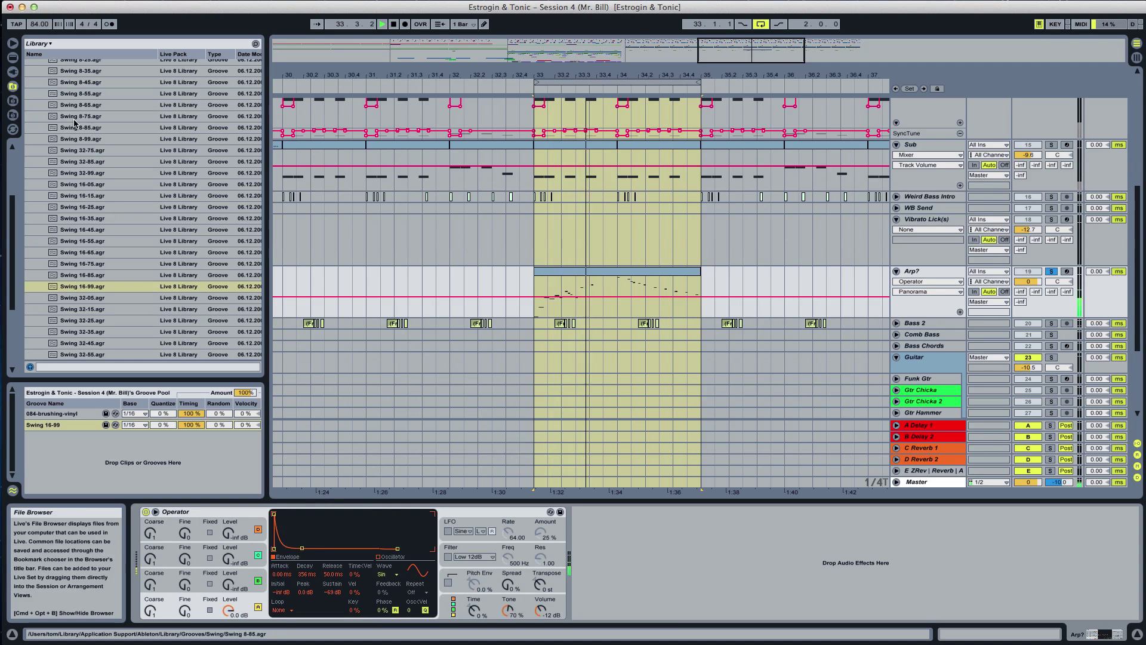
{"action": "left_click", "coordinate": [15, 56]}
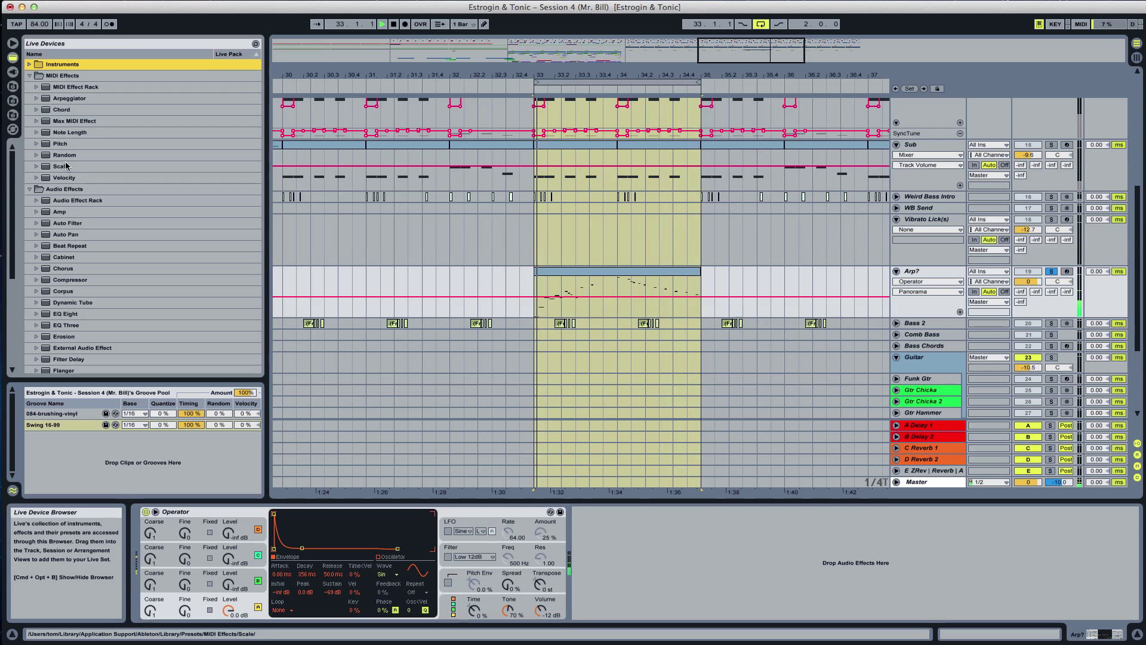
{"action": "left_click_drag", "start_coordinate": [67, 98], "coordinate": [151, 528]}
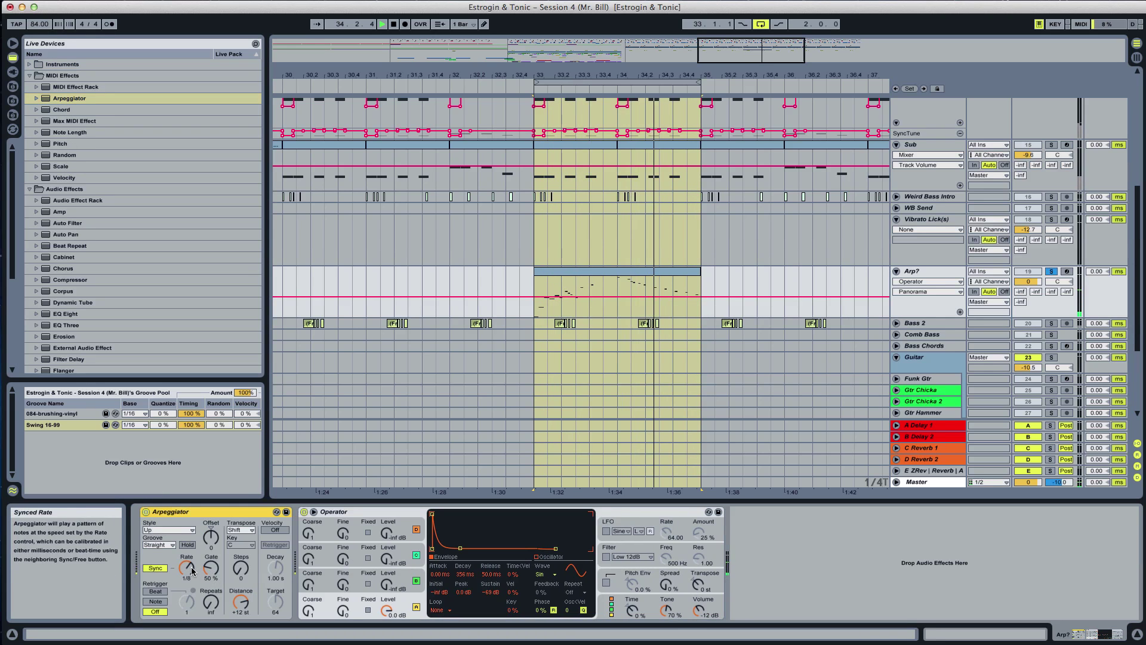
{"action": "left_click", "coordinate": [155, 569]}
{"action": "left_click_drag", "start_coordinate": [180, 567], "coordinate": [240, 554]}
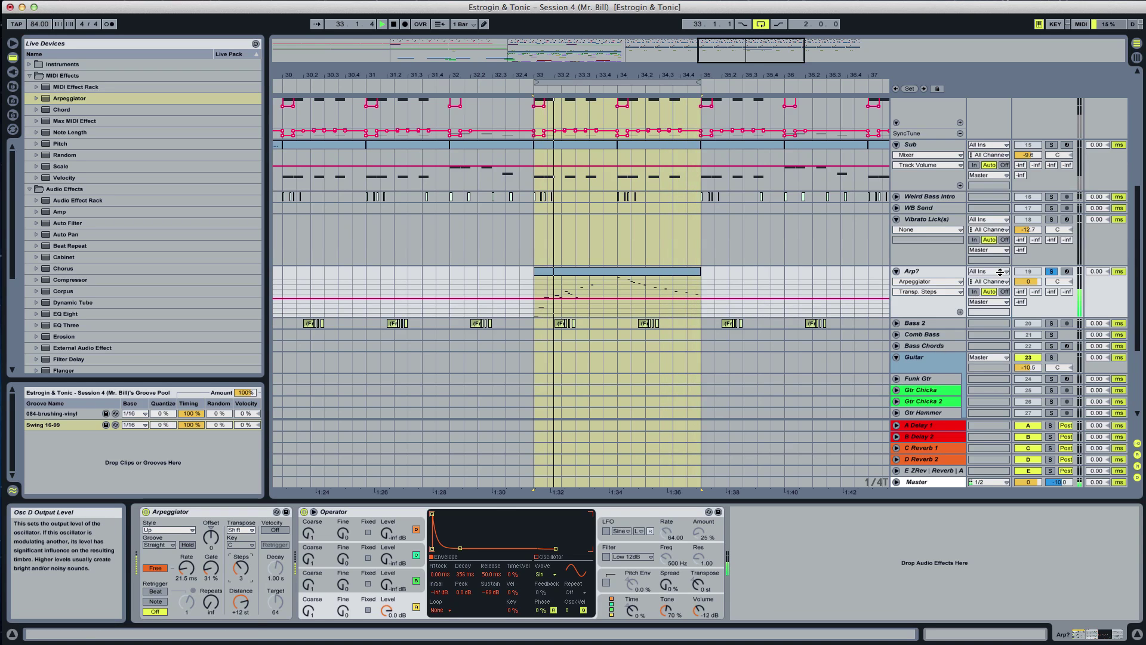
Lower the Arp? track volume to -3.3 and shorten the clip's opening long notes from C1 to D3 to 1/32 length
{"action": "left_click", "coordinate": [571, 270]}
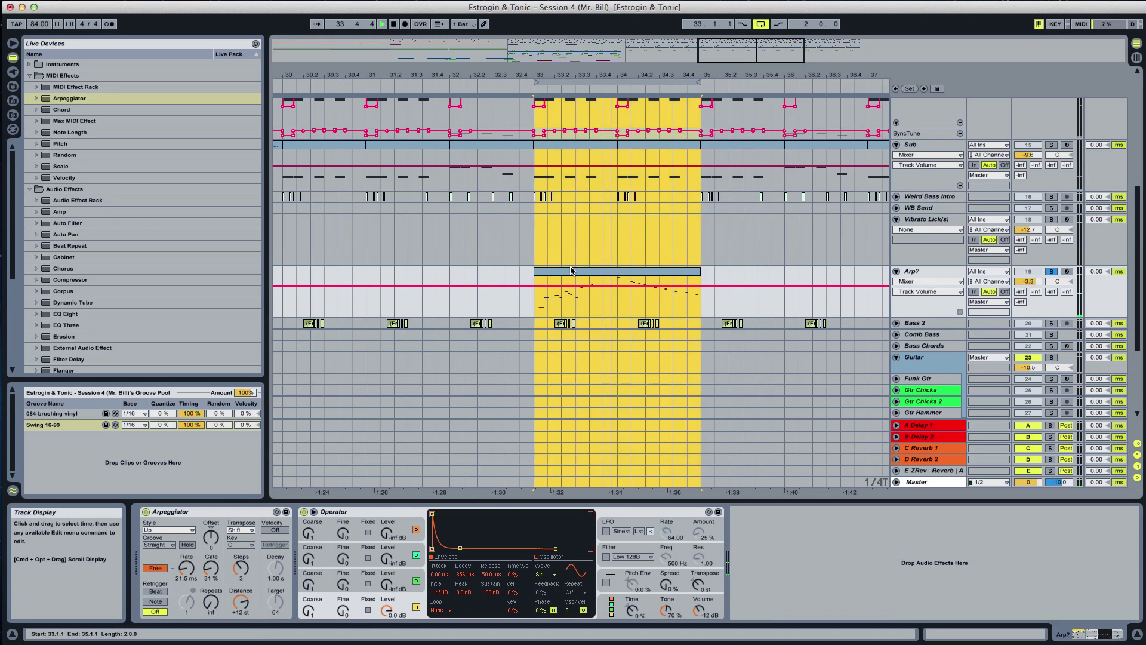
{"action": "double_click", "coordinate": [571, 270]}
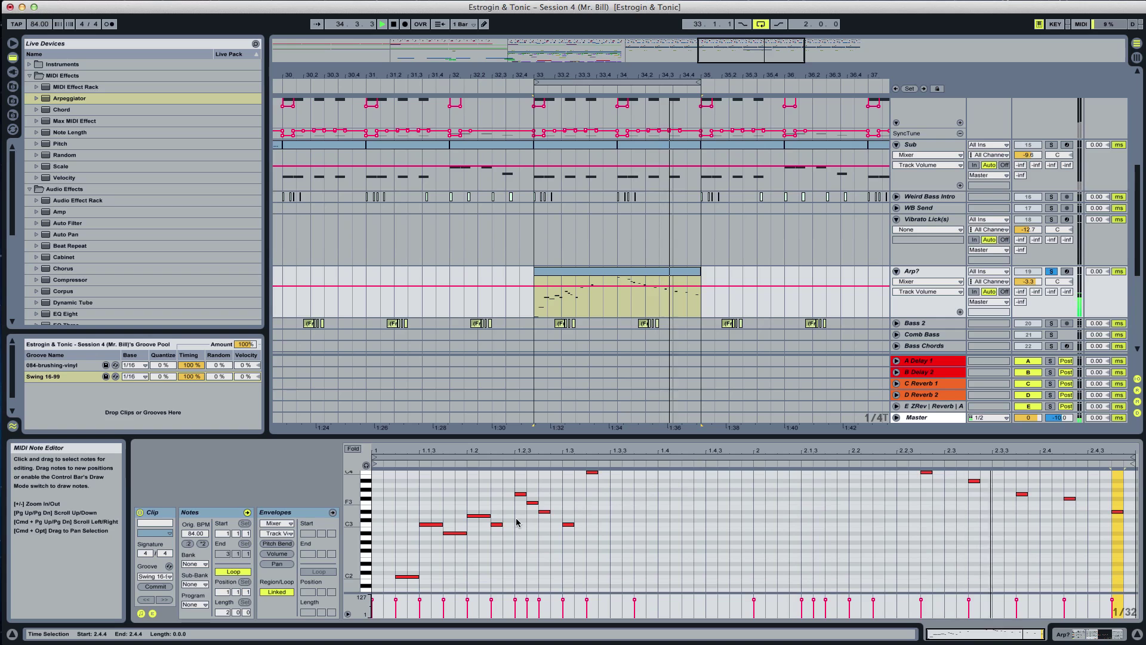
{"action": "key", "text": "space"}
{"action": "left_click_drag", "start_coordinate": [487, 505], "coordinate": [411, 558]}
{"action": "scroll", "coordinate": [411, 559], "scroll_direction": "down", "scroll_amount": 3}
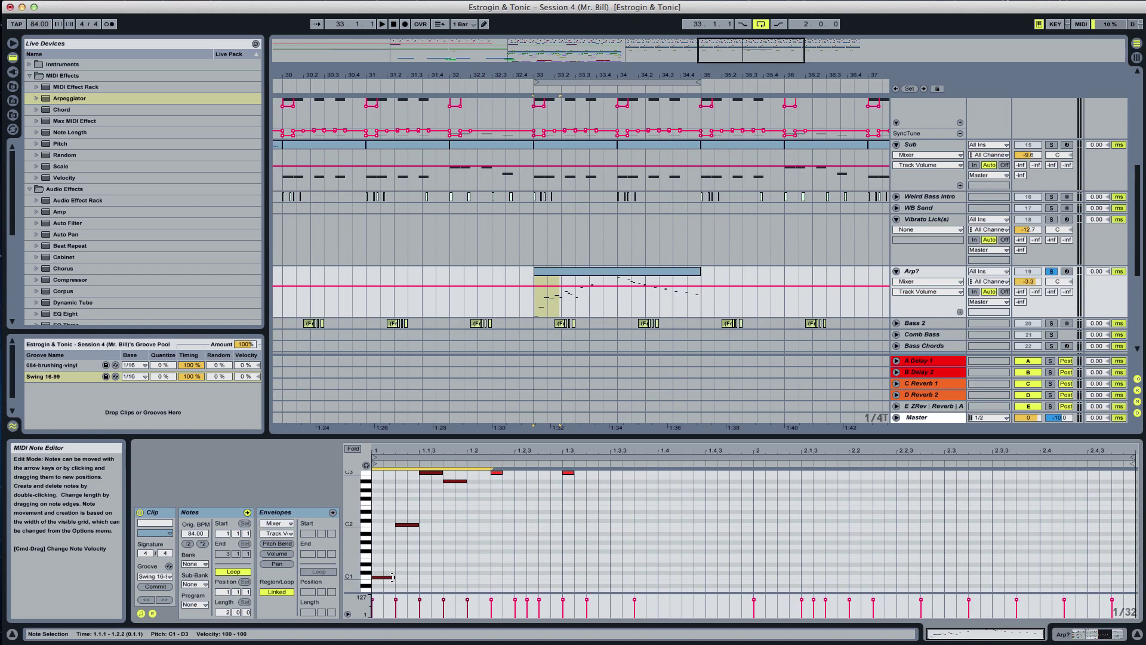
{"action": "scroll", "coordinate": [399, 574], "scroll_direction": "up", "scroll_amount": 3}
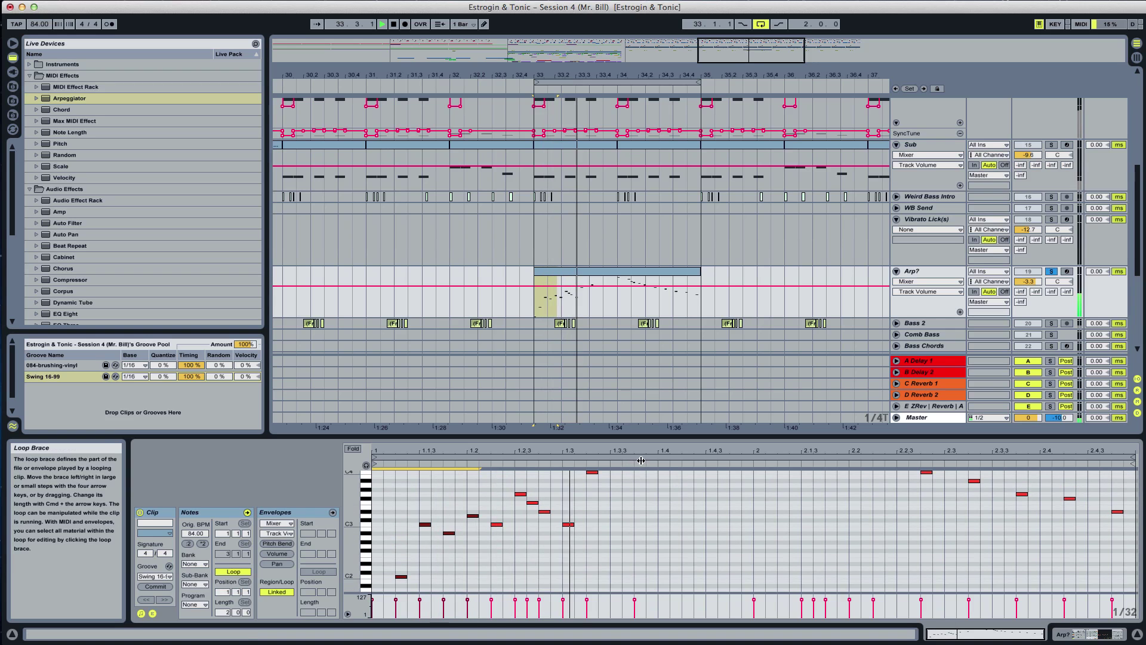
Reduce the Arpeggiator's transpose steps to 2
{"action": "key", "text": "shift+Tab"}
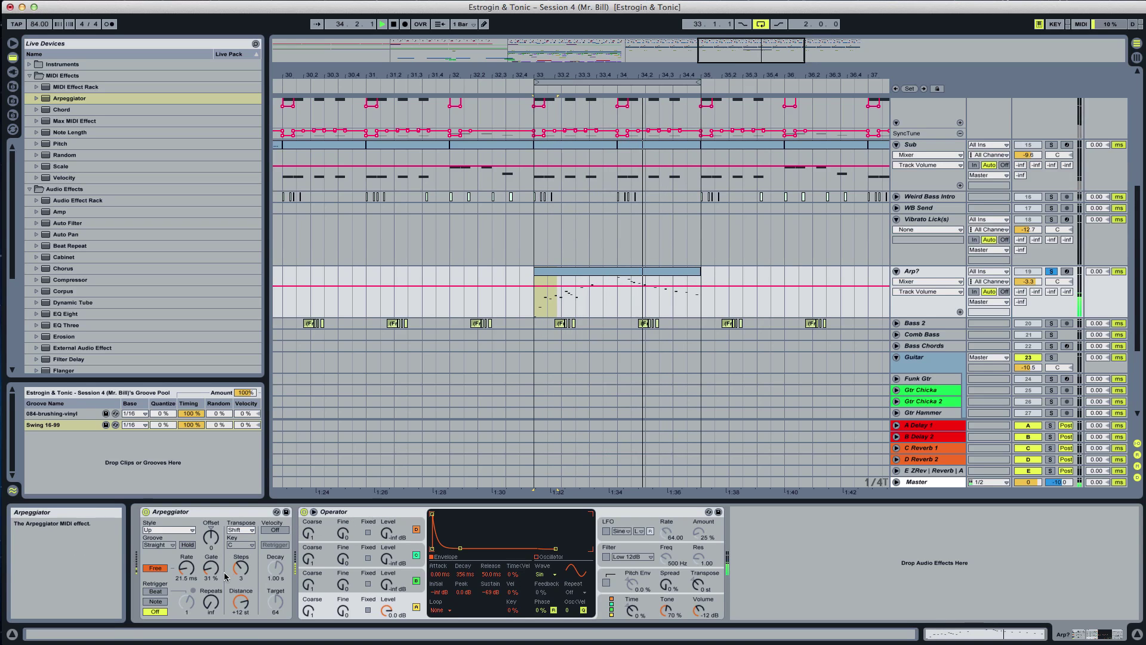
{"action": "left_click_drag", "start_coordinate": [241, 566], "coordinate": [241, 571]}
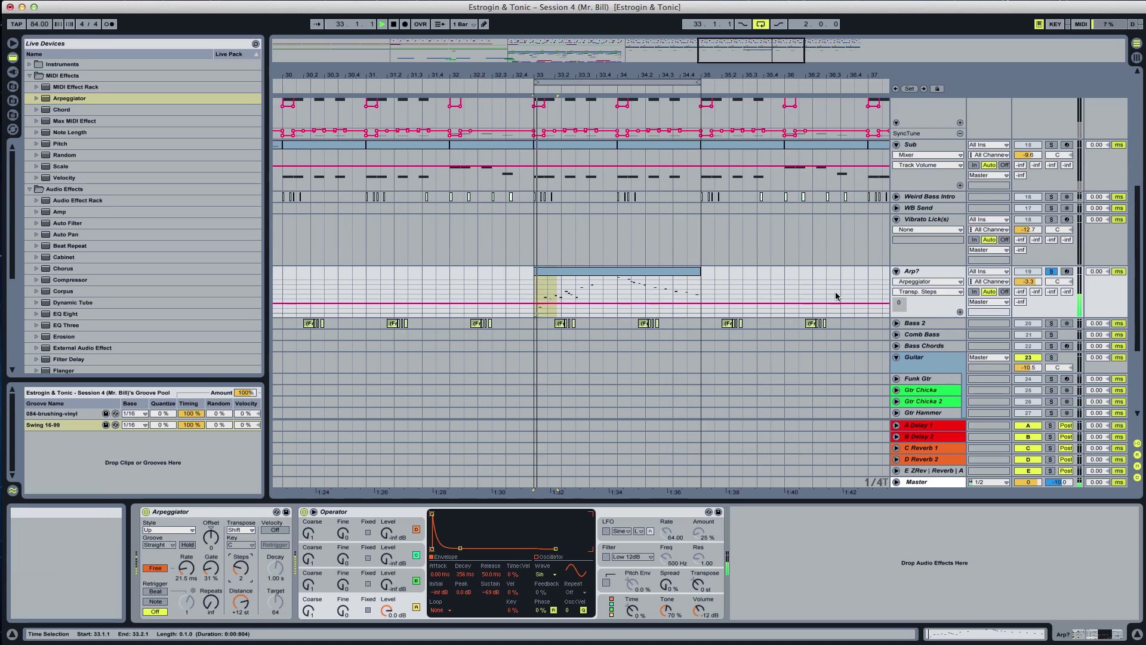
Set Operator's oscillator B to the Sin 8 wave at -12 dB and lower oscillator A's level to about -3.8 dB
{"action": "left_click", "coordinate": [390, 585]}
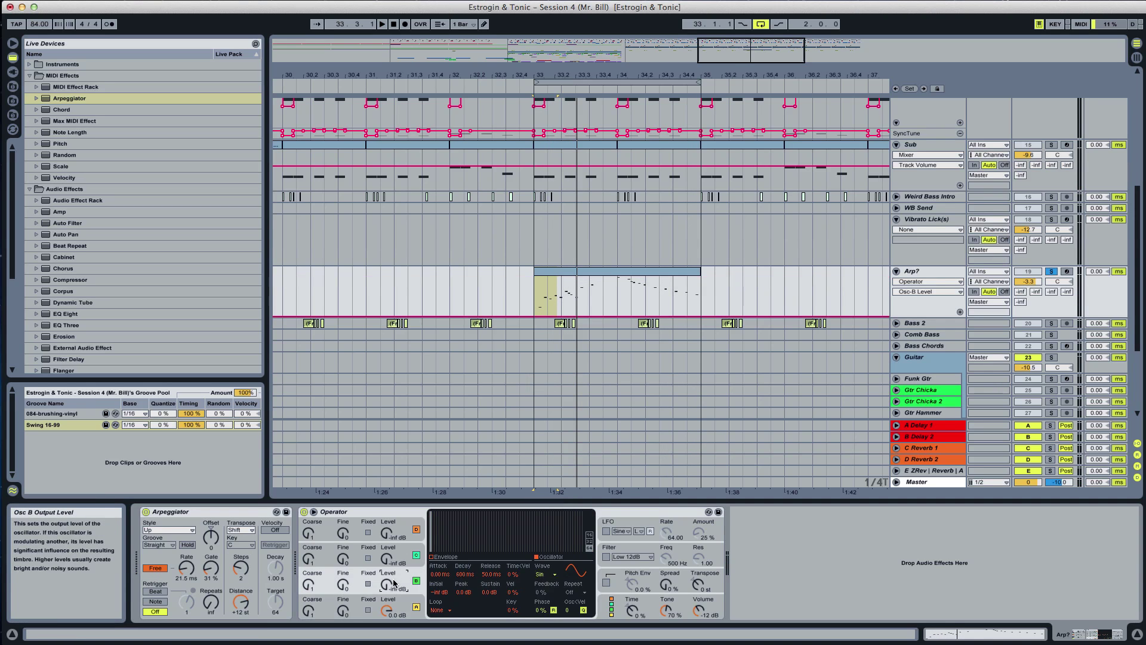
{"action": "left_click", "coordinate": [547, 575]}
{"action": "left_click", "coordinate": [557, 385]}
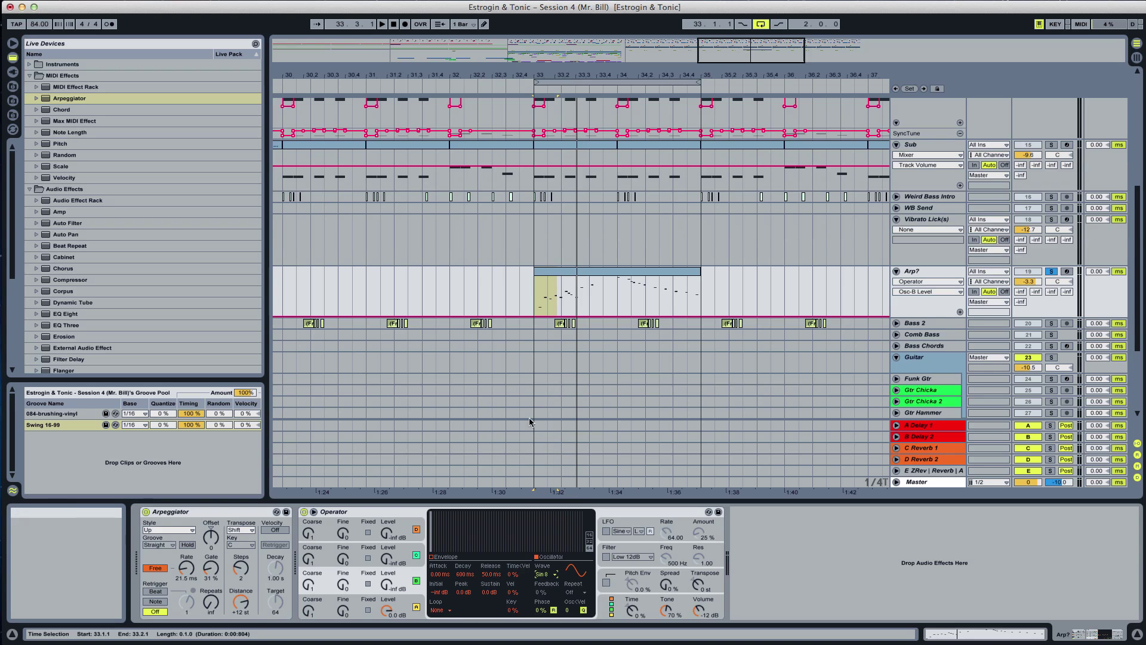
{"action": "mouse_move", "coordinate": [386, 593]}
{"action": "left_mouse_down"}
{"action": "mouse_move", "coordinate": [386, 577]}
{"action": "mouse_move", "coordinate": [385, 613]}
{"action": "left_mouse_up"}
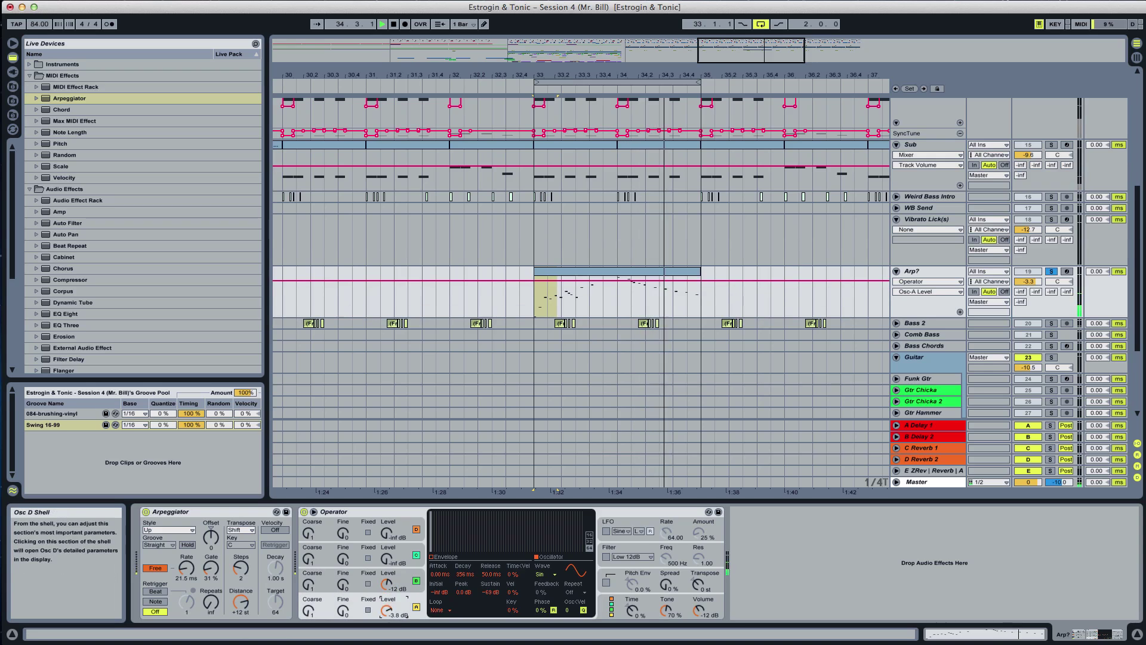
Switch oscillator A to the SwD wave and set the levels to -3.5 dB for oscillator A and -16 dB for oscillator B
{"action": "left_click", "coordinate": [545, 574]}
{"action": "left_click", "coordinate": [544, 457]}
{"action": "key", "text": "space"}
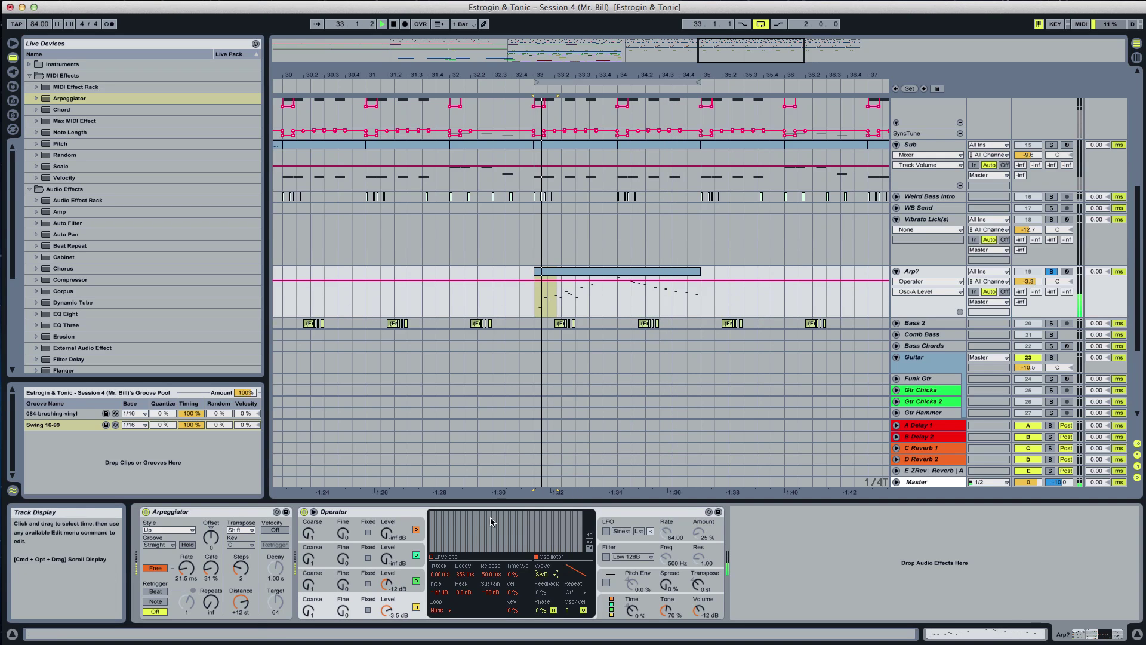
{"action": "left_click_drag", "start_coordinate": [382, 584], "coordinate": [382, 588]}
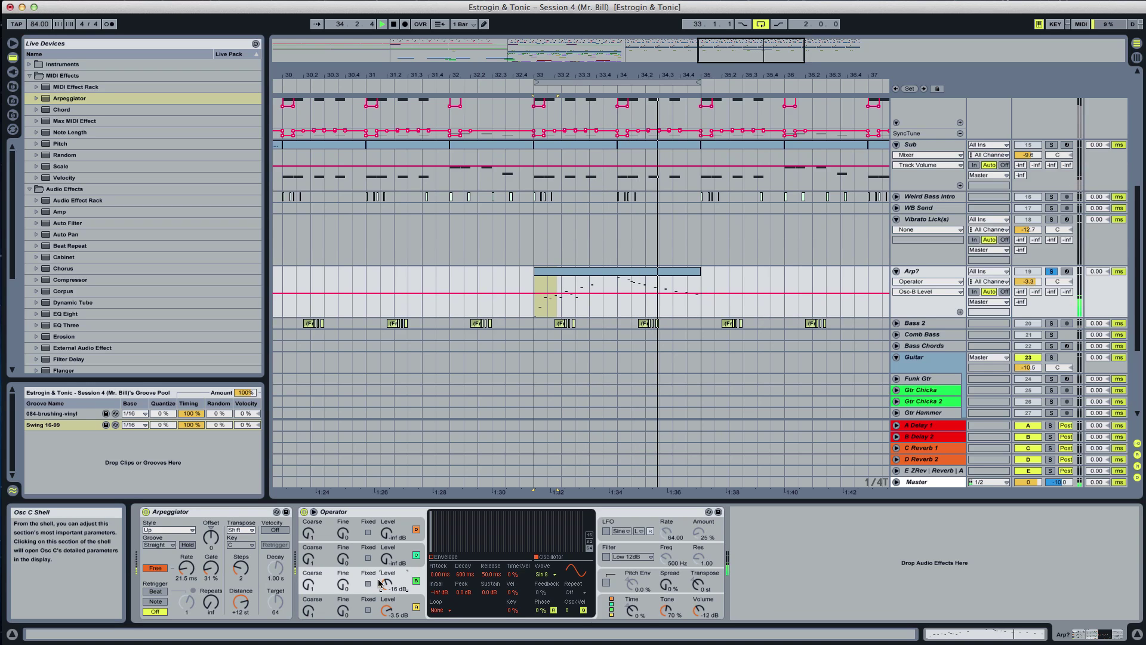
Add a Reverb after Operator with size 1.31, decay time 891 ms and 17 % dry/wet
{"action": "scroll", "coordinate": [105, 330], "scroll_direction": "down", "scroll_amount": 3}
{"action": "scroll", "coordinate": [105, 330], "scroll_direction": "down", "scroll_amount": 6}
{"action": "key", "text": "space"}
{"action": "left_click_drag", "start_coordinate": [85, 325], "coordinate": [800, 600]}
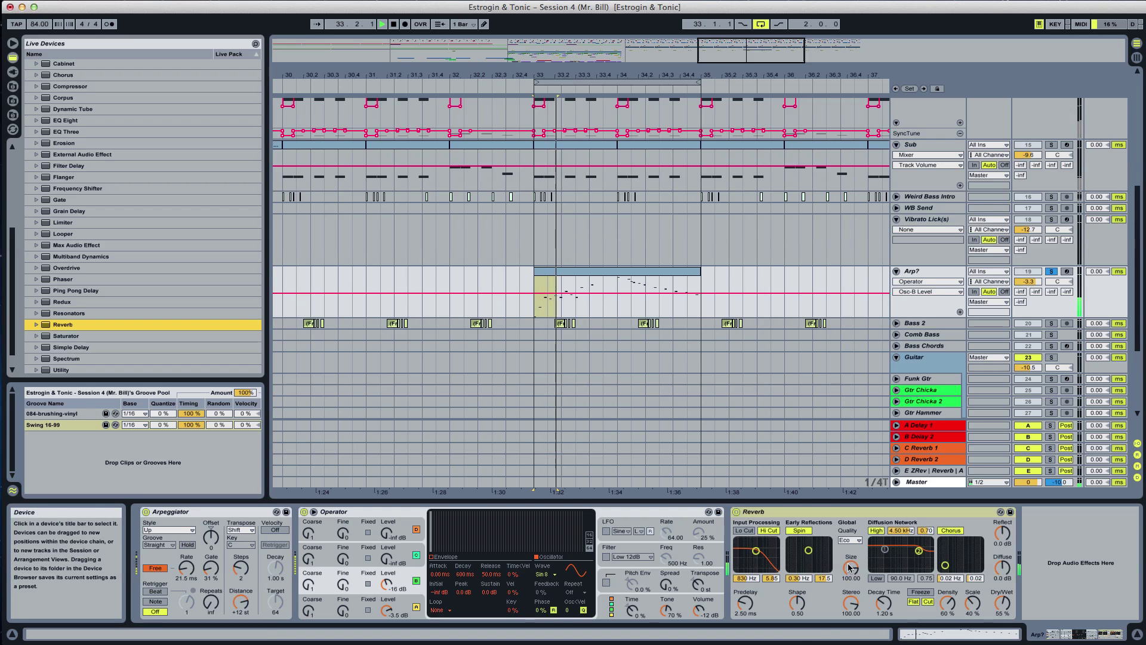
{"action": "left_click_drag", "start_coordinate": [849, 568], "coordinate": [849, 627]}
{"action": "left_click_drag", "start_coordinate": [1002, 602], "coordinate": [1002, 640]}
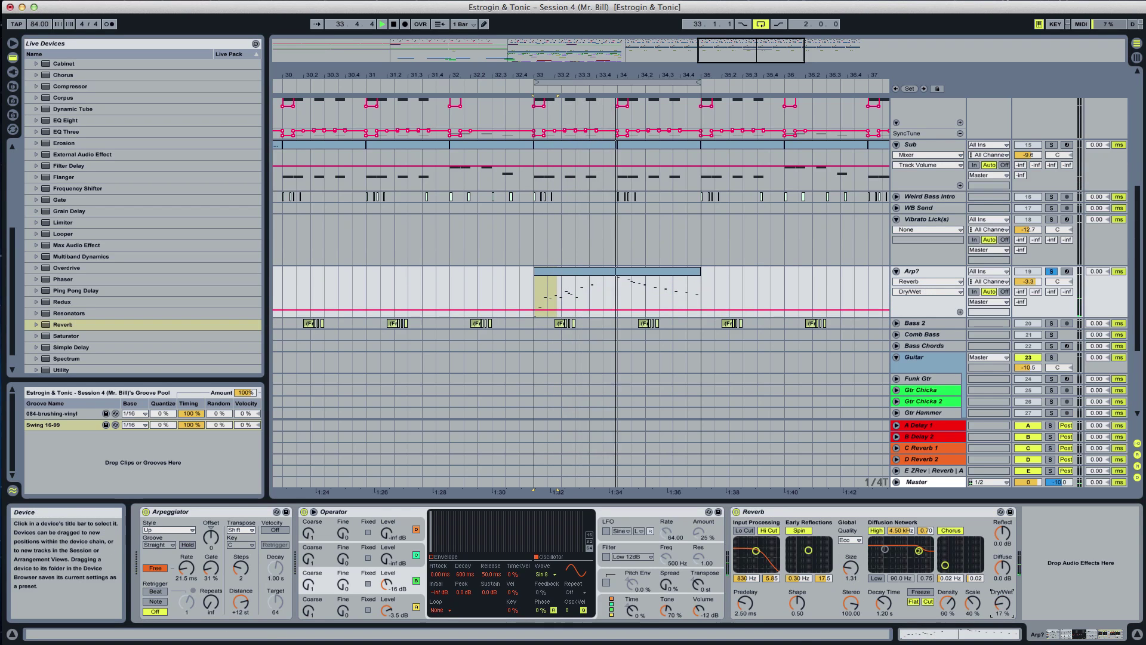
{"action": "left_click", "coordinate": [876, 603]}
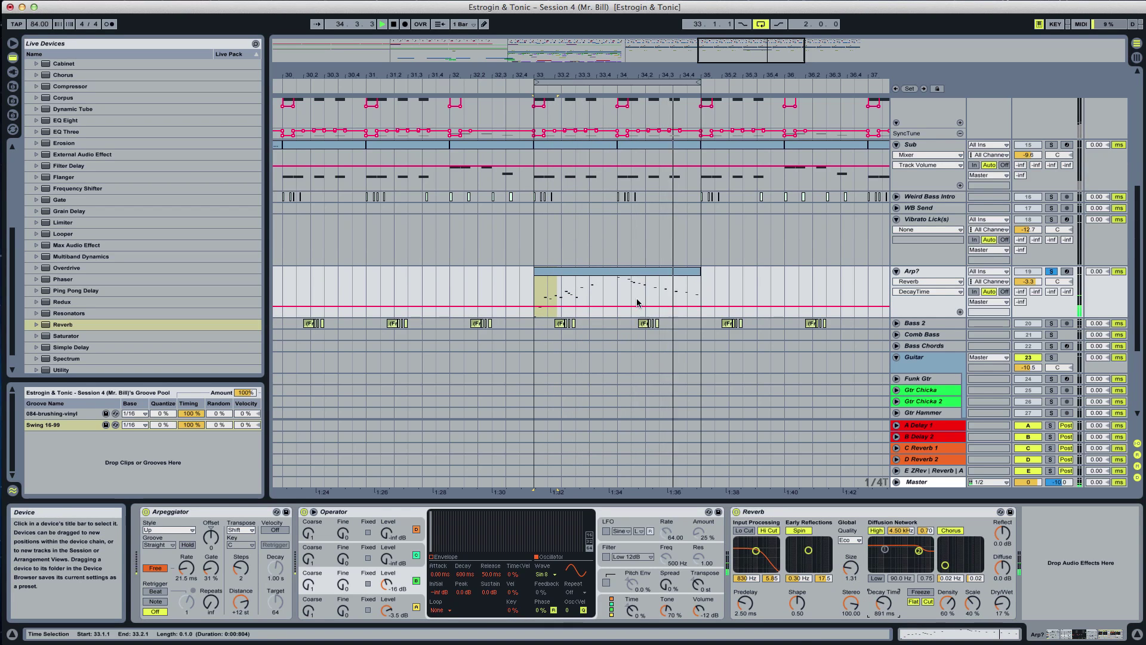
Transpose all notes in bar 2 of the Arp? clip down one octave
{"action": "double_click", "coordinate": [609, 309]}
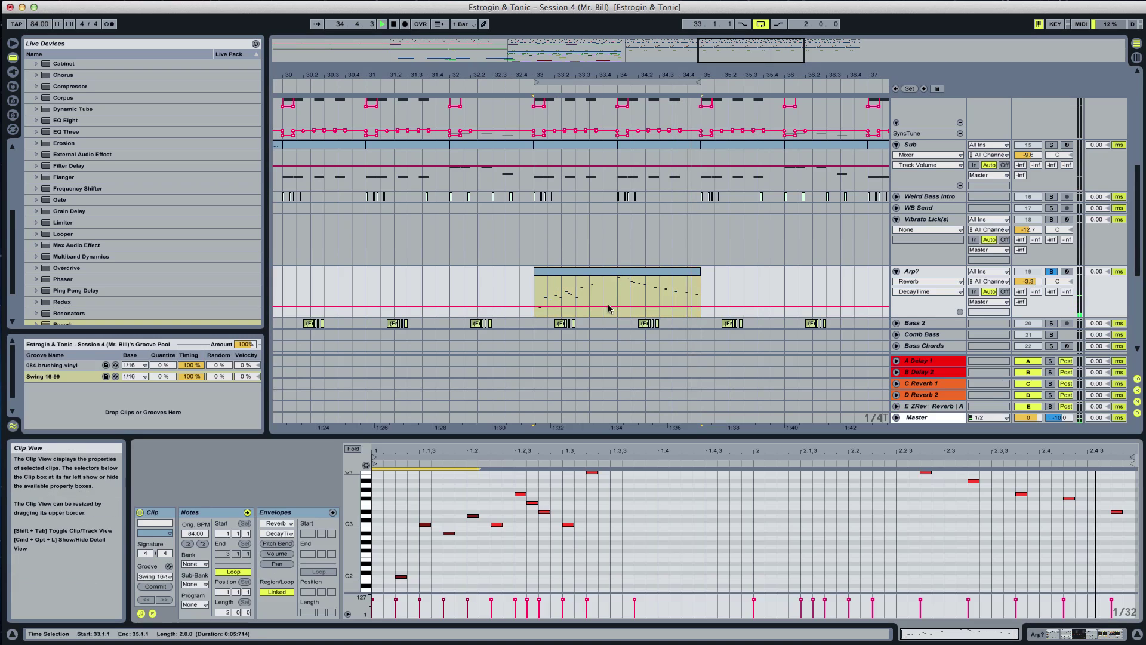
{"action": "left_click", "coordinate": [633, 522]}
{"action": "scroll", "coordinate": [632, 522], "scroll_direction": "up", "scroll_amount": 3}
{"action": "scroll", "coordinate": [706, 539], "scroll_direction": "up", "scroll_amount": 3}
{"action": "left_click_drag", "start_coordinate": [741, 493], "coordinate": [922, 564]}
{"action": "scroll", "coordinate": [1079, 564], "scroll_direction": "down", "scroll_amount": 5}
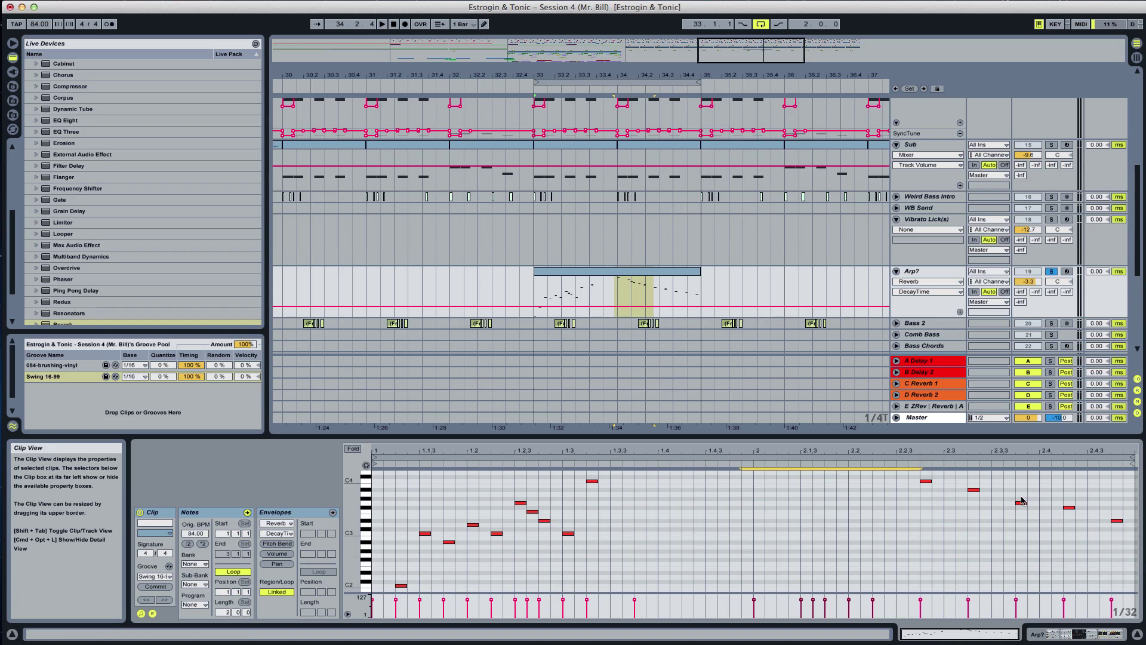
{"action": "left_click_drag", "start_coordinate": [908, 478], "coordinate": [1145, 576]}
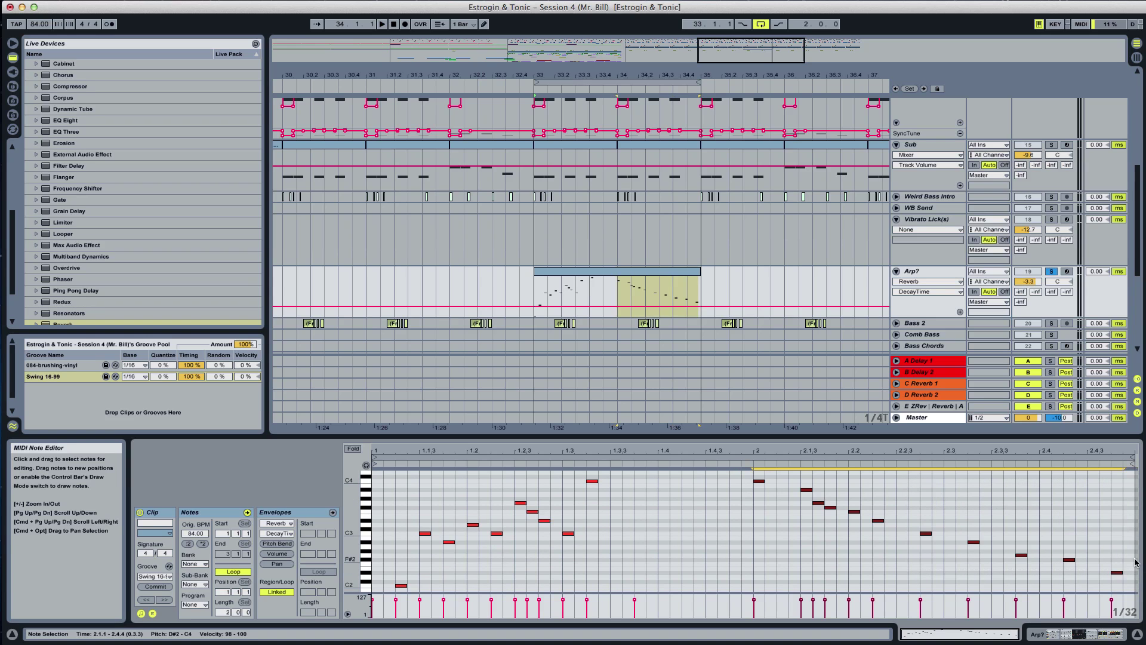
Slow the Arpeggiator's free rate to 104 ms and take the Arp? track out of solo to hear it in the mix
{"action": "double_click", "coordinate": [924, 271]}
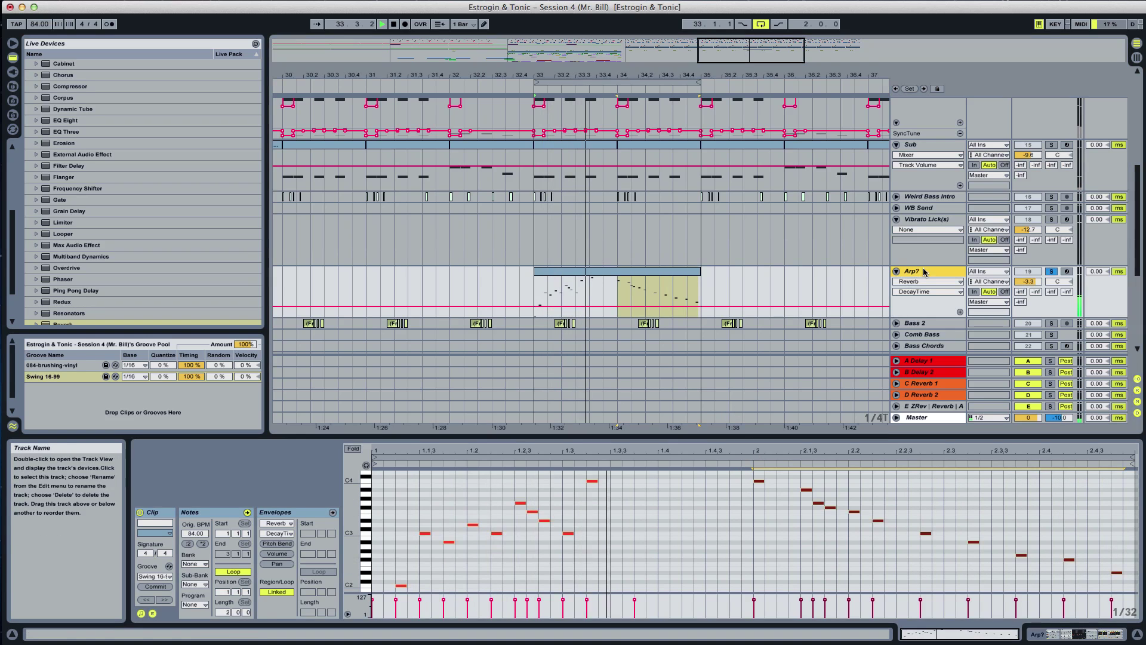
{"action": "mouse_move", "coordinate": [186, 567]}
{"action": "left_mouse_down"}
{"action": "mouse_move", "coordinate": [187, 512]}
{"action": "mouse_move", "coordinate": [178, 565]}
{"action": "mouse_move", "coordinate": [188, 569]}
{"action": "left_mouse_up"}
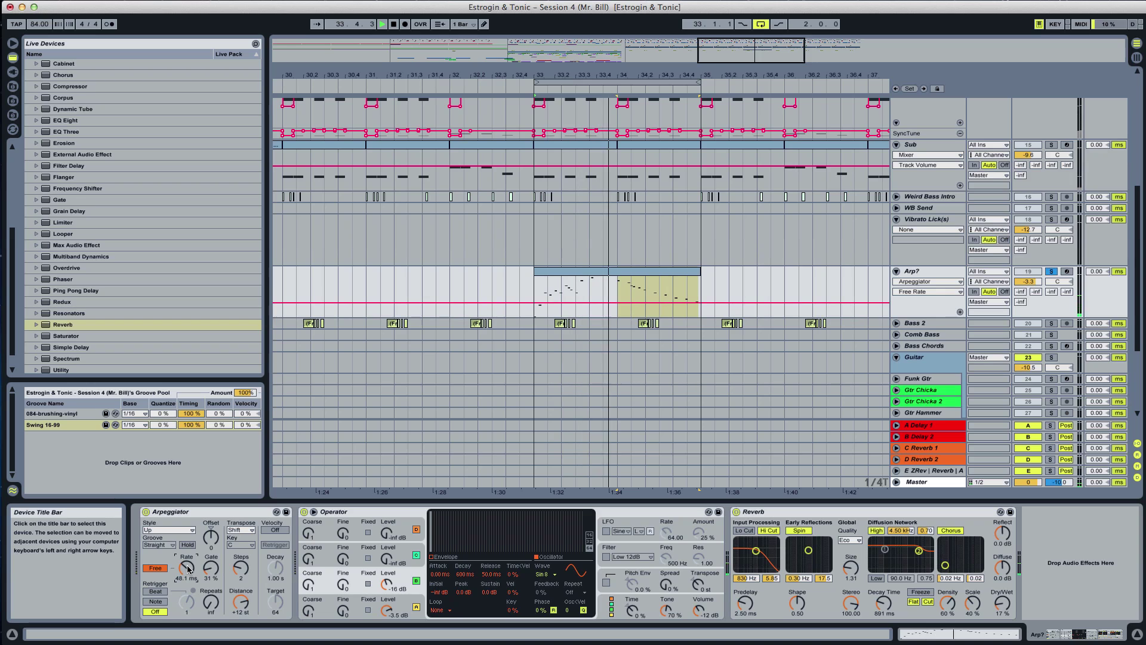
{"action": "left_click", "coordinate": [1052, 272]}
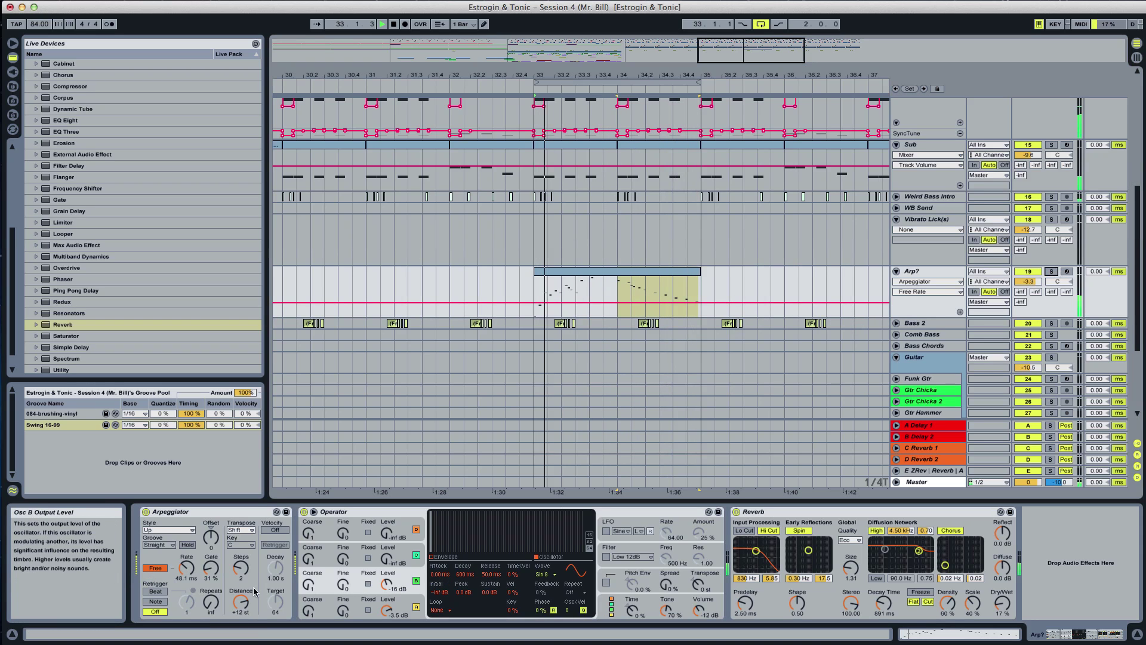
{"action": "left_click_drag", "start_coordinate": [187, 566], "coordinate": [215, 515]}
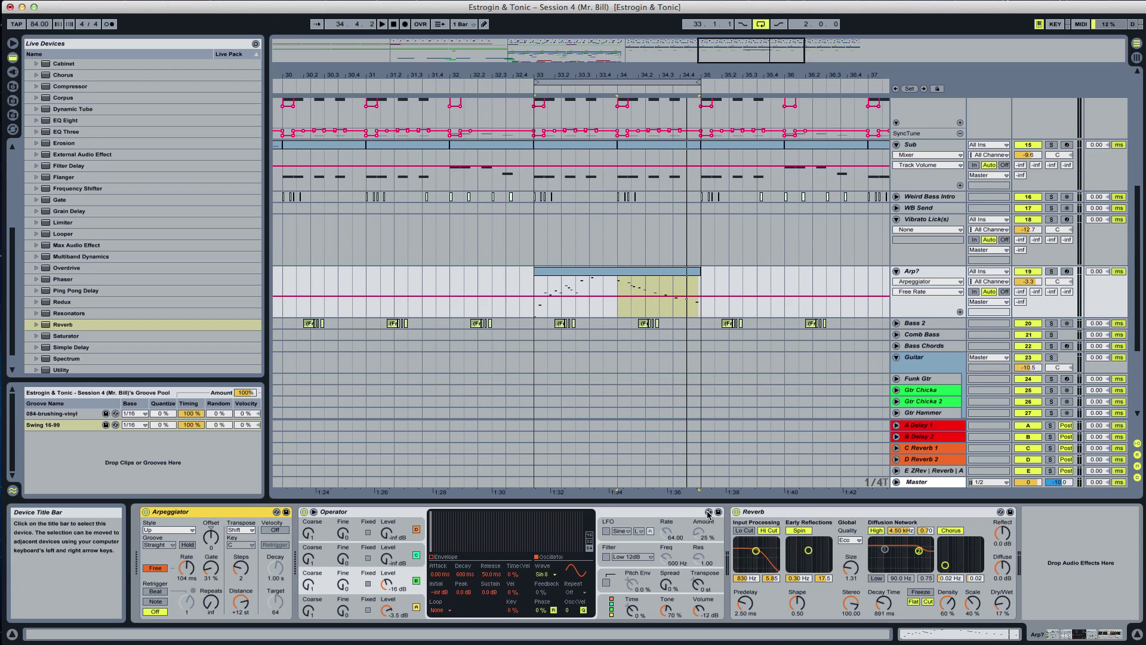
Group the Arpeggiator and Operator into an Instrument Rack and rename its chain L
{"action": "right_click", "coordinate": [670, 515]}
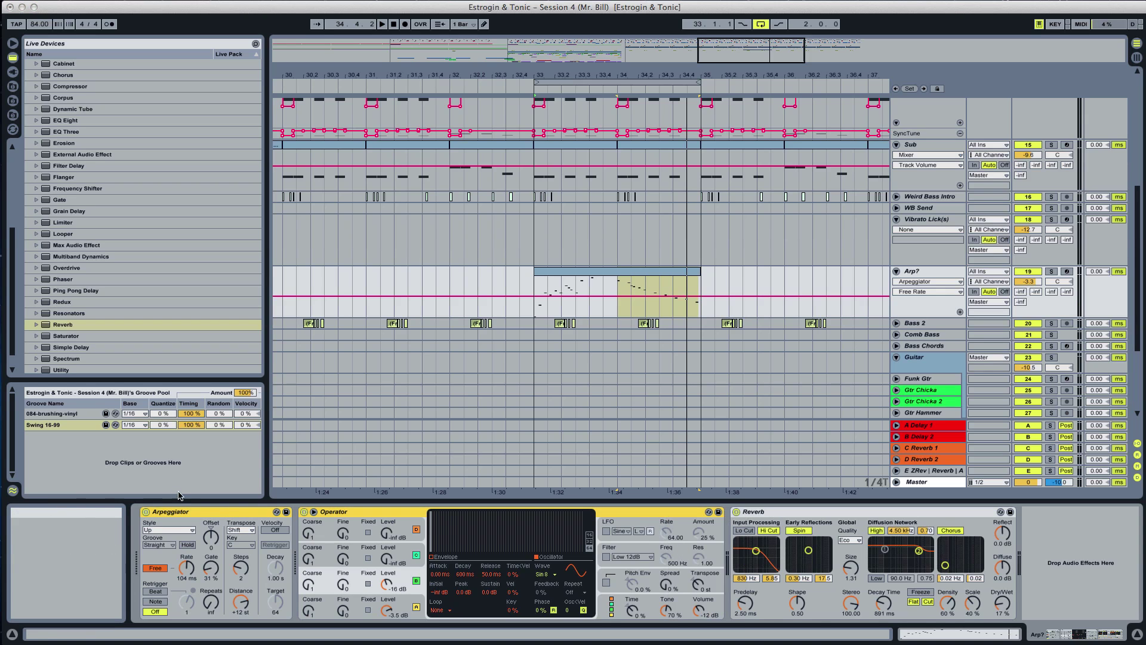
{"action": "left_click", "coordinate": [146, 534]}
{"action": "right_click", "coordinate": [170, 541]}
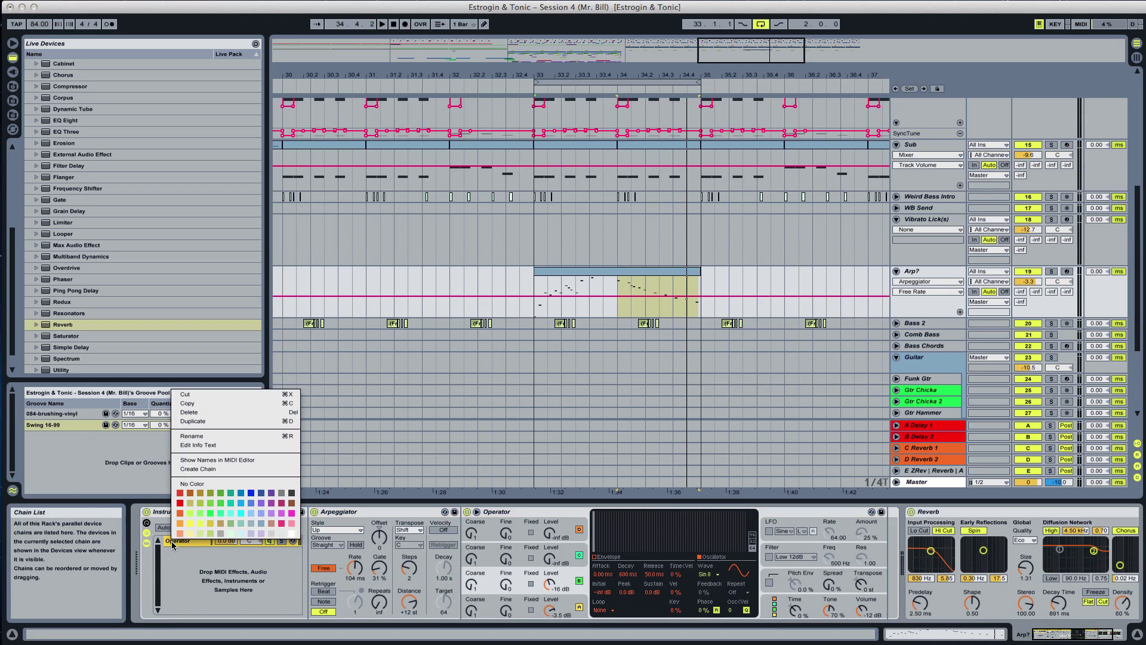
{"action": "left_click", "coordinate": [171, 541]}
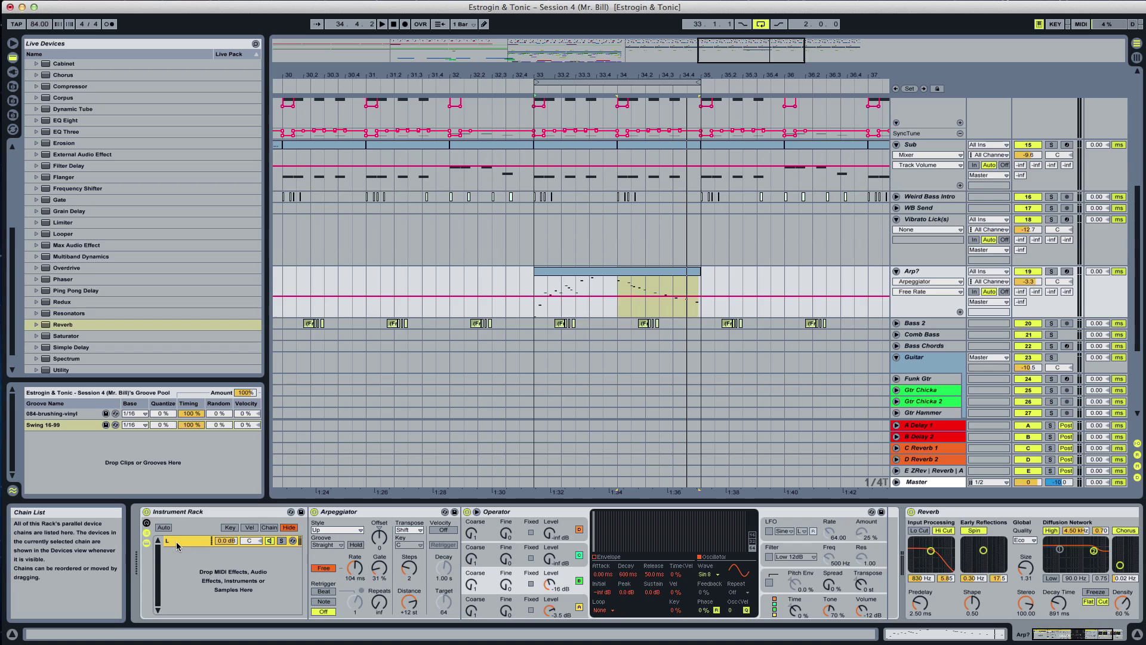
Duplicate chain L as chain R and pan L almost fully left and R to 50R during playback
{"action": "key", "text": "super+d"}
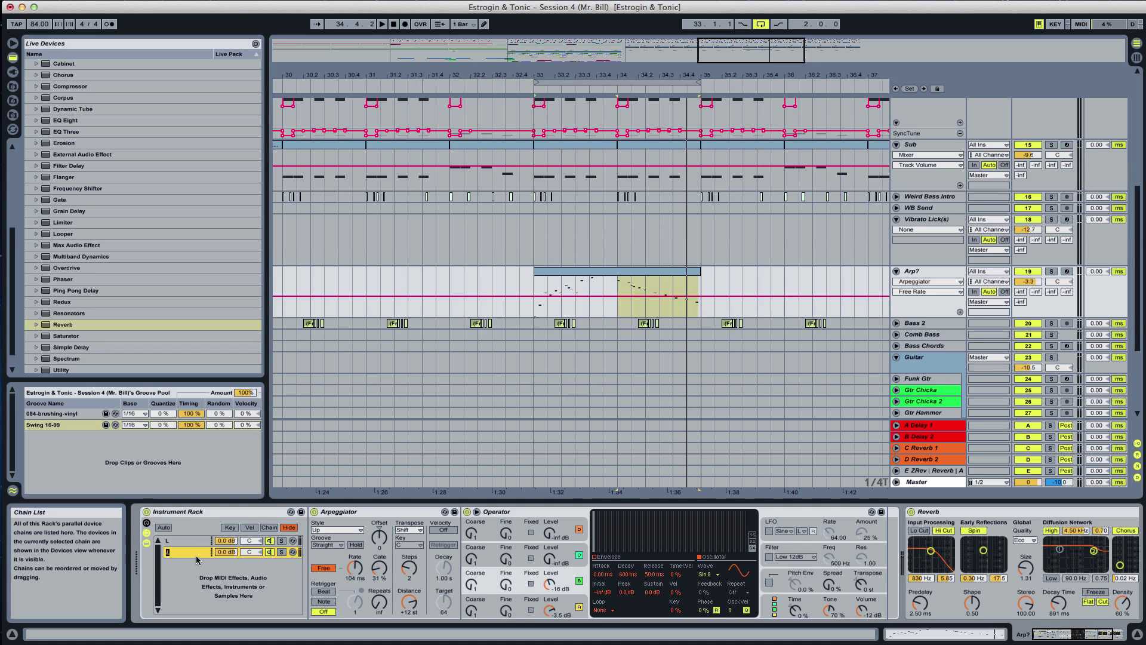
{"action": "key", "text": "space"}
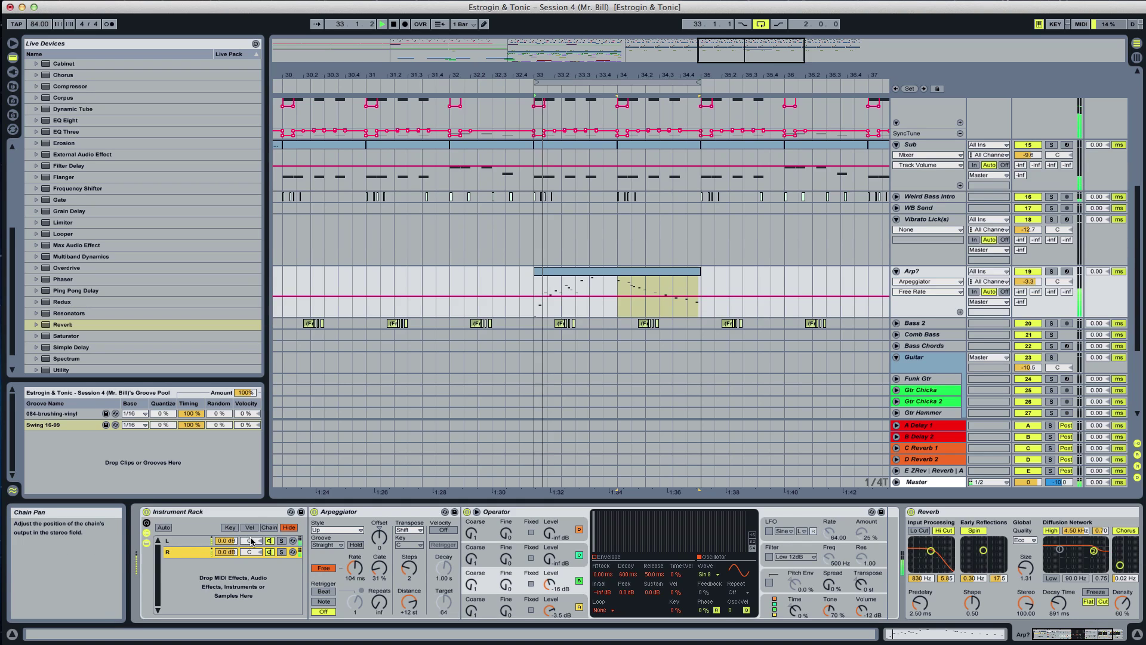
{"action": "mouse_move", "coordinate": [250, 540]}
{"action": "left_mouse_down"}
{"action": "mouse_move", "coordinate": [250, 569]}
{"action": "mouse_move", "coordinate": [250, 531]}
{"action": "left_mouse_up"}
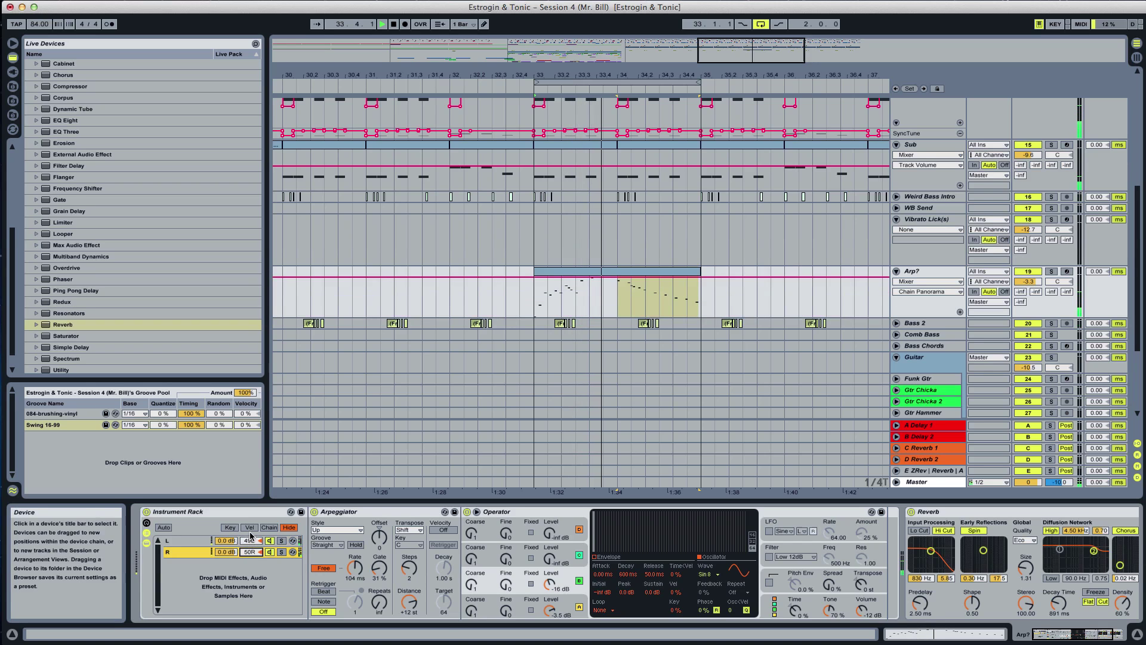
Fine-tune chain L's pan near full left and set its Arpeggiator's free rate to 89.6 ms
{"action": "left_click", "coordinate": [250, 540]}
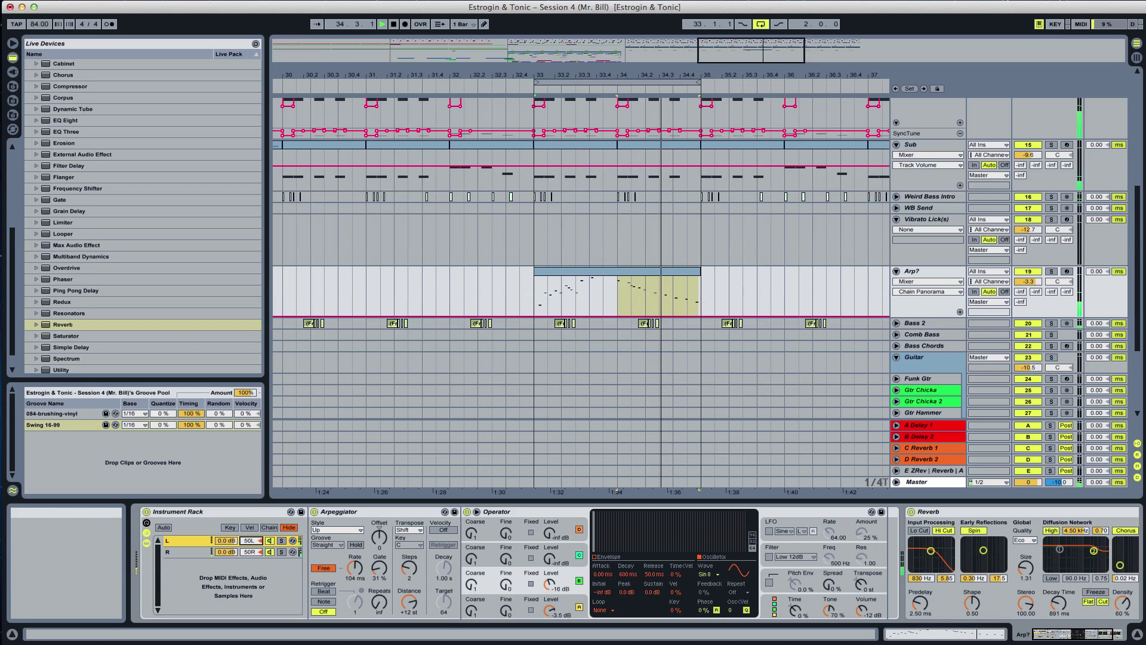
{"action": "left_click_drag", "start_coordinate": [360, 572], "coordinate": [358, 573]}
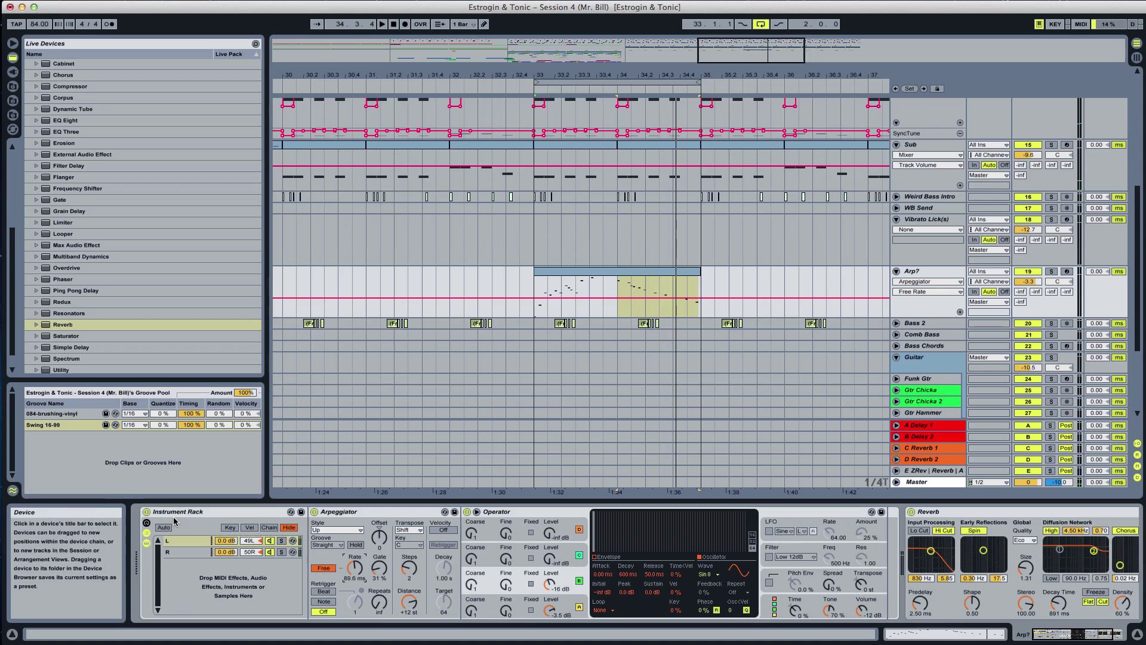
Show the rack's macro controls and map the Arpeggiator Free Rate of chains L and R to Macro 1
{"action": "left_click", "coordinate": [147, 524]}
{"action": "left_click", "coordinate": [239, 512]}
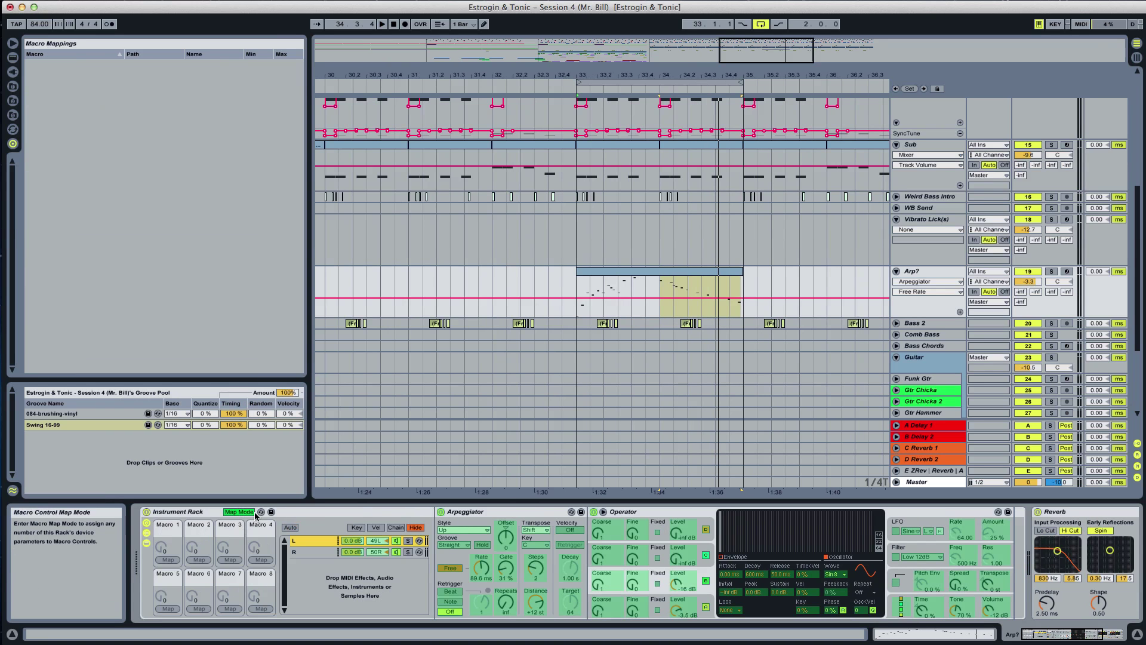
{"action": "left_click", "coordinate": [477, 574]}
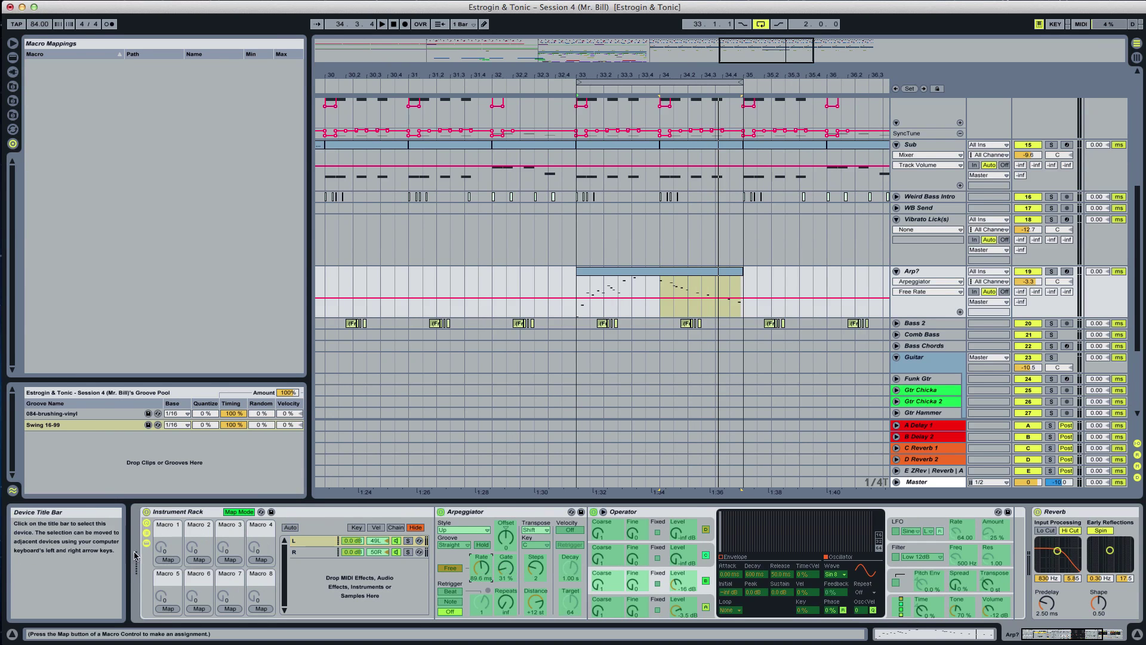
{"action": "left_click", "coordinate": [168, 561]}
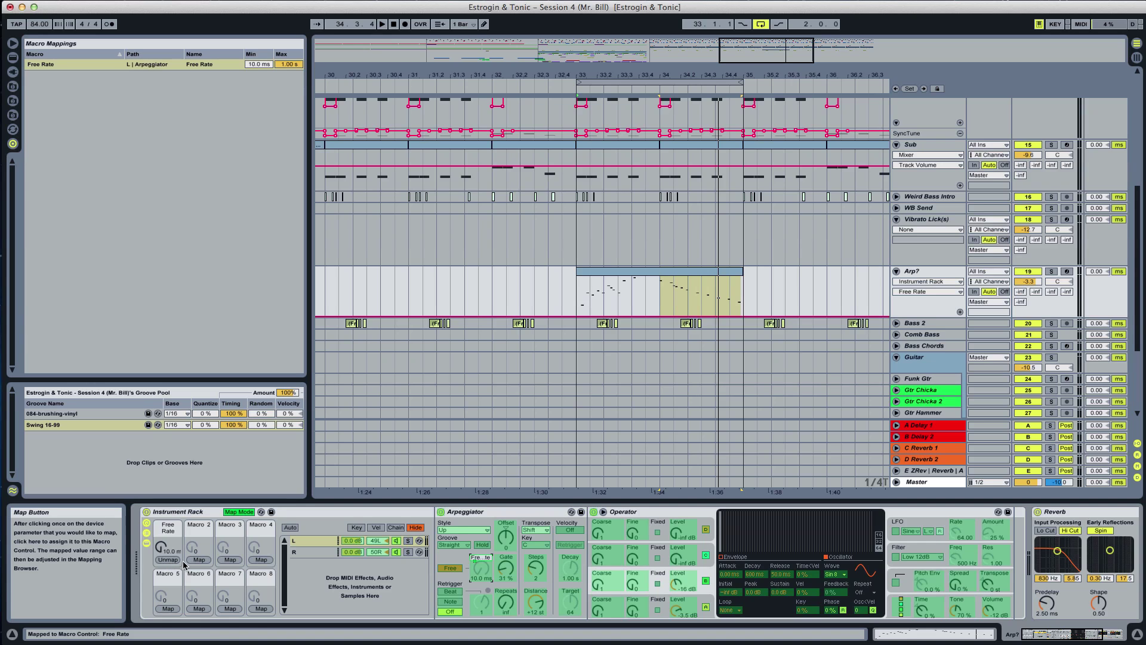
{"action": "left_click", "coordinate": [303, 553]}
{"action": "left_click", "coordinate": [485, 572]}
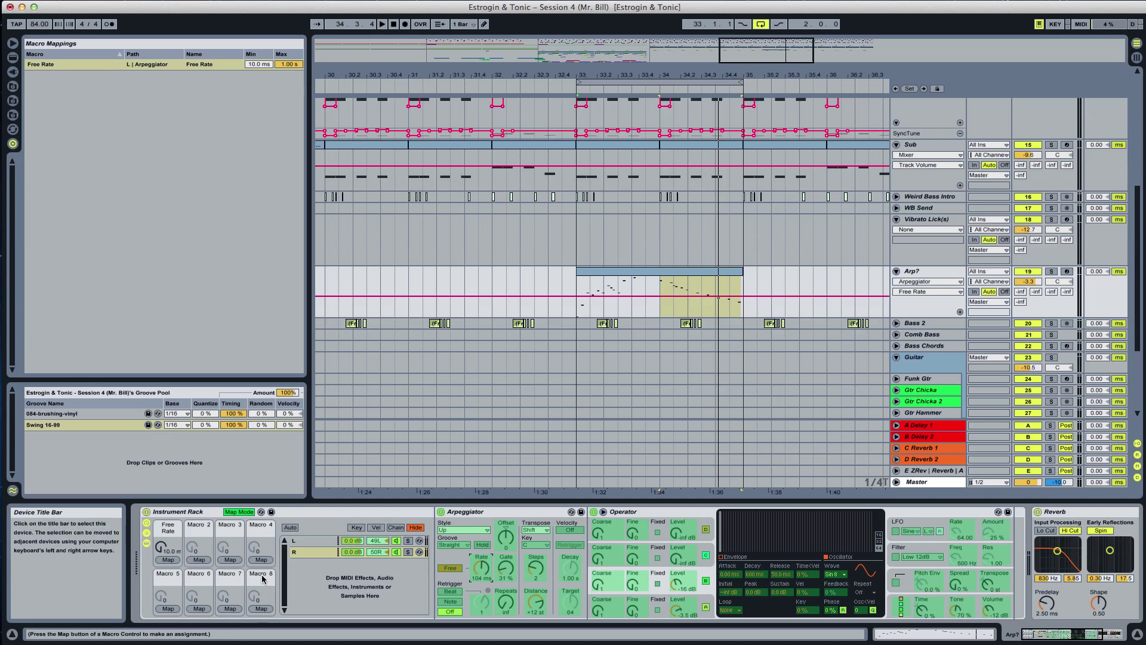
{"action": "left_click", "coordinate": [154, 559]}
Limit the Free Rate mappings to a 673 ms maximum for L and a 19.8 ms minimum for R, and set the macro to 38 during playback
{"action": "mouse_move", "coordinate": [280, 66]}
{"action": "left_mouse_down"}
{"action": "mouse_move", "coordinate": [281, 79]}
{"action": "mouse_move", "coordinate": [288, 71]}
{"action": "left_mouse_up"}
{"action": "left_click_drag", "start_coordinate": [259, 76], "coordinate": [258, 70]}
{"action": "left_click", "coordinate": [231, 514]}
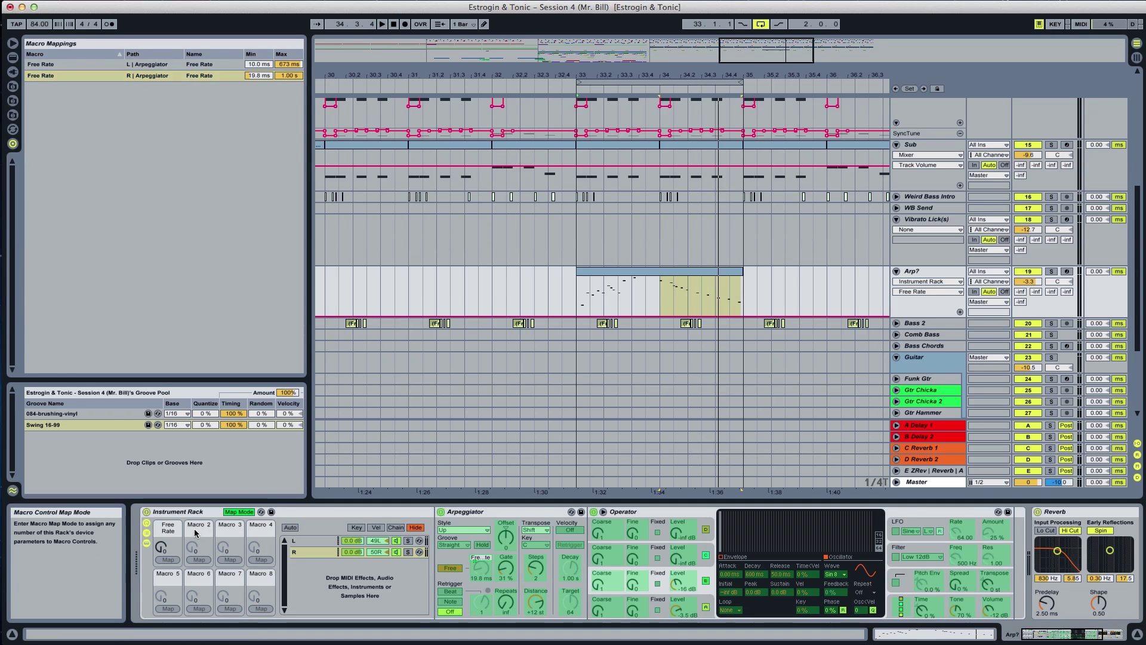
{"action": "key", "text": "space"}
{"action": "left_click_drag", "start_coordinate": [168, 549], "coordinate": [168, 527]}
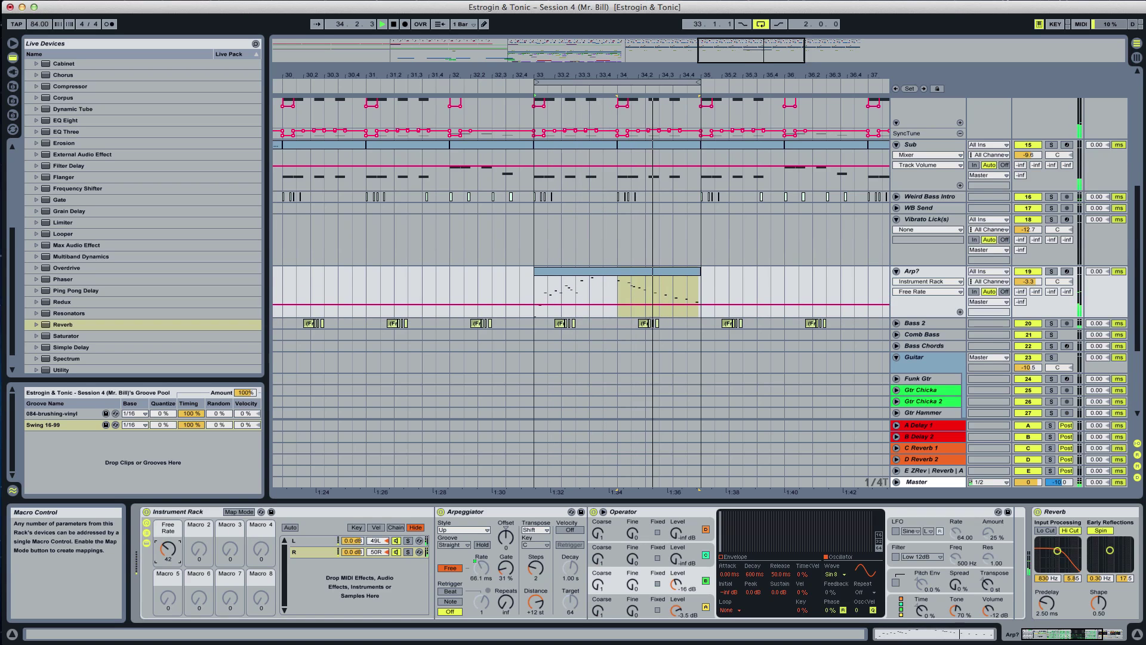
{"action": "key", "text": "space"}
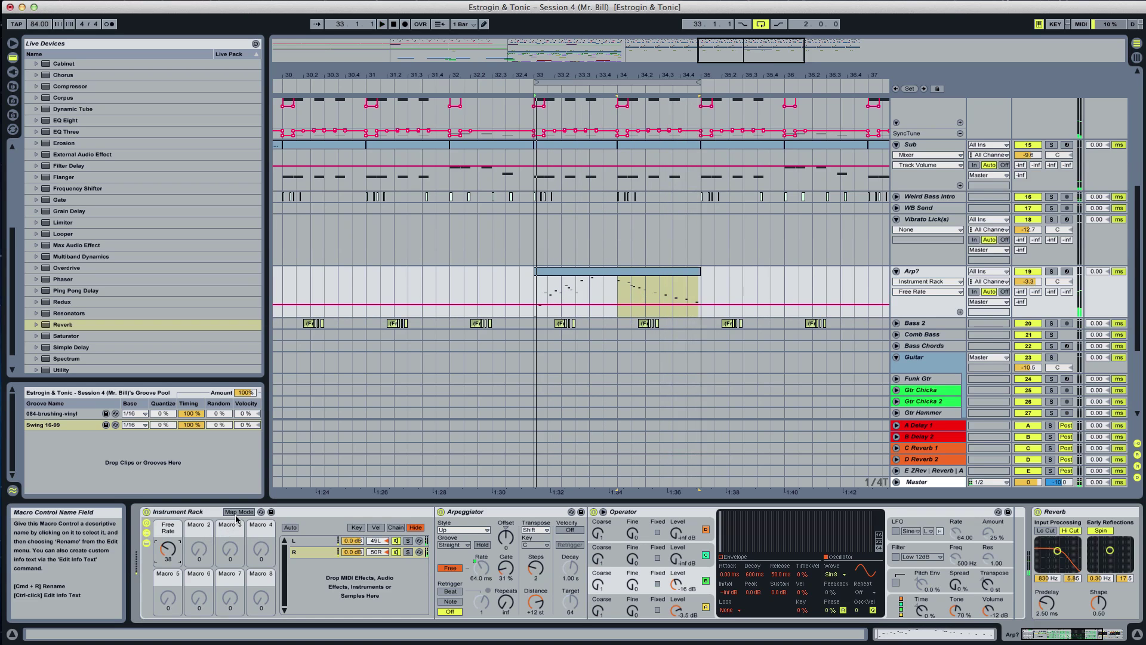
Map Operator's Osc-A envelope decay in chain R and Osc-B envelope decay in chain L to Macro 1, and set it to 49 during playback
{"action": "left_click", "coordinate": [239, 511]}
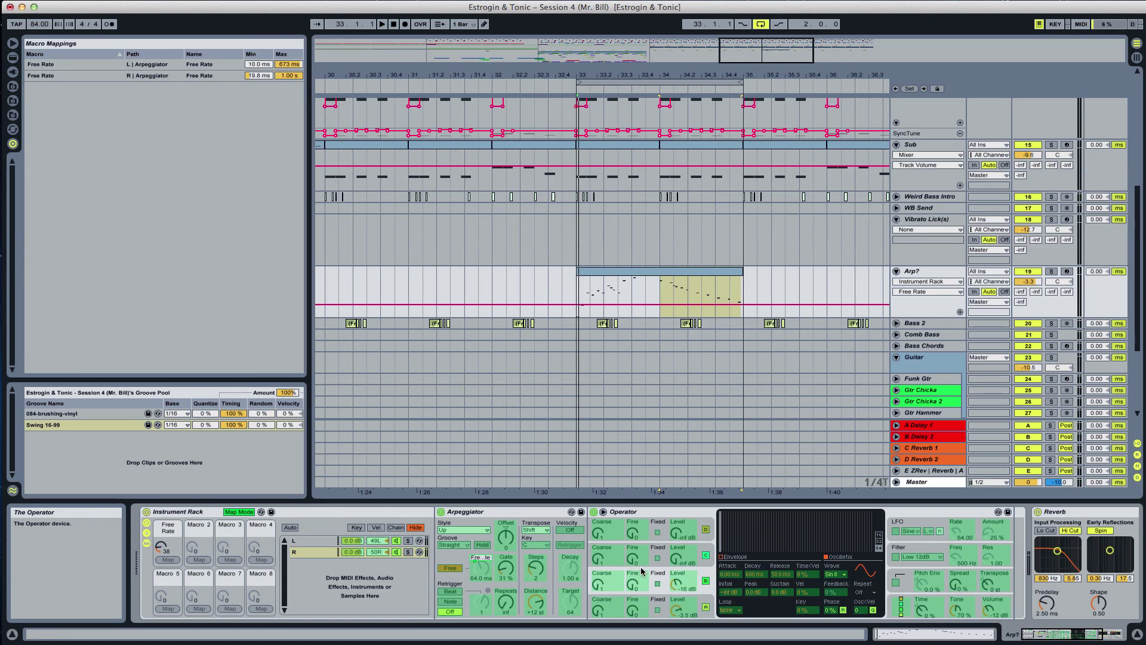
{"action": "left_click", "coordinate": [733, 560]}
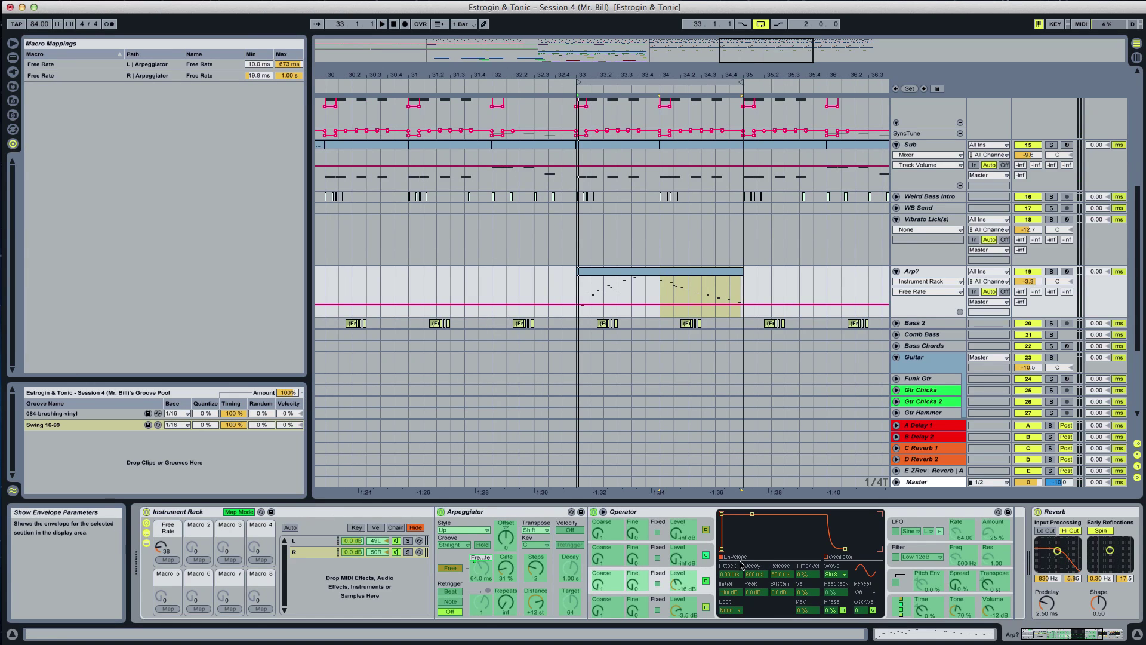
{"action": "left_click", "coordinate": [662, 603]}
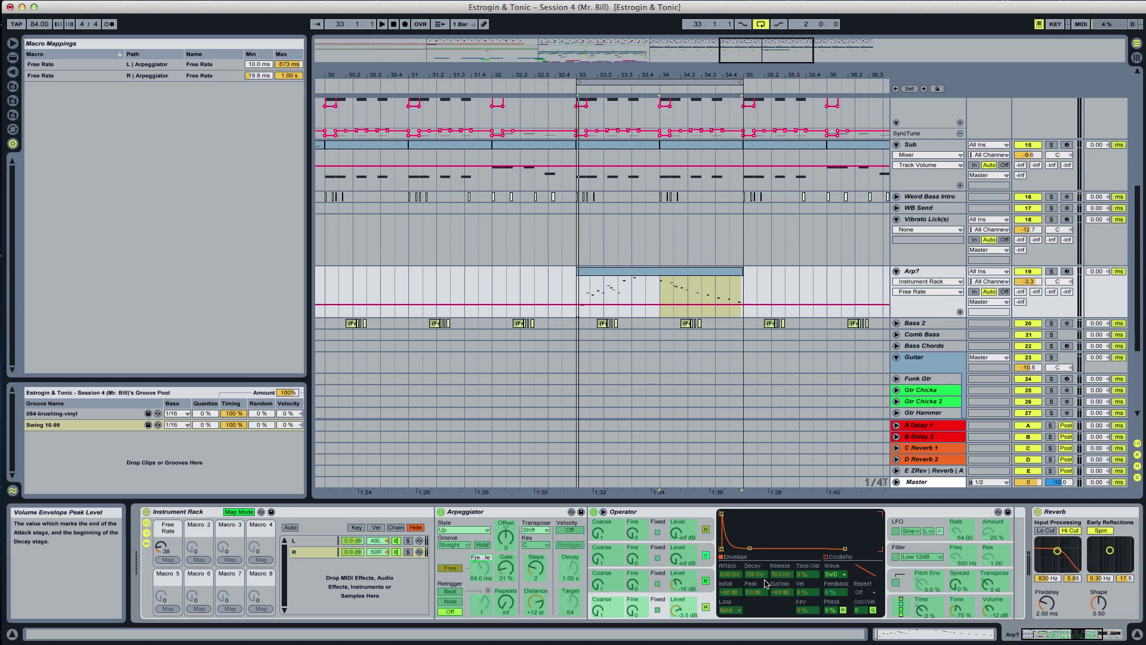
{"action": "left_click", "coordinate": [761, 575]}
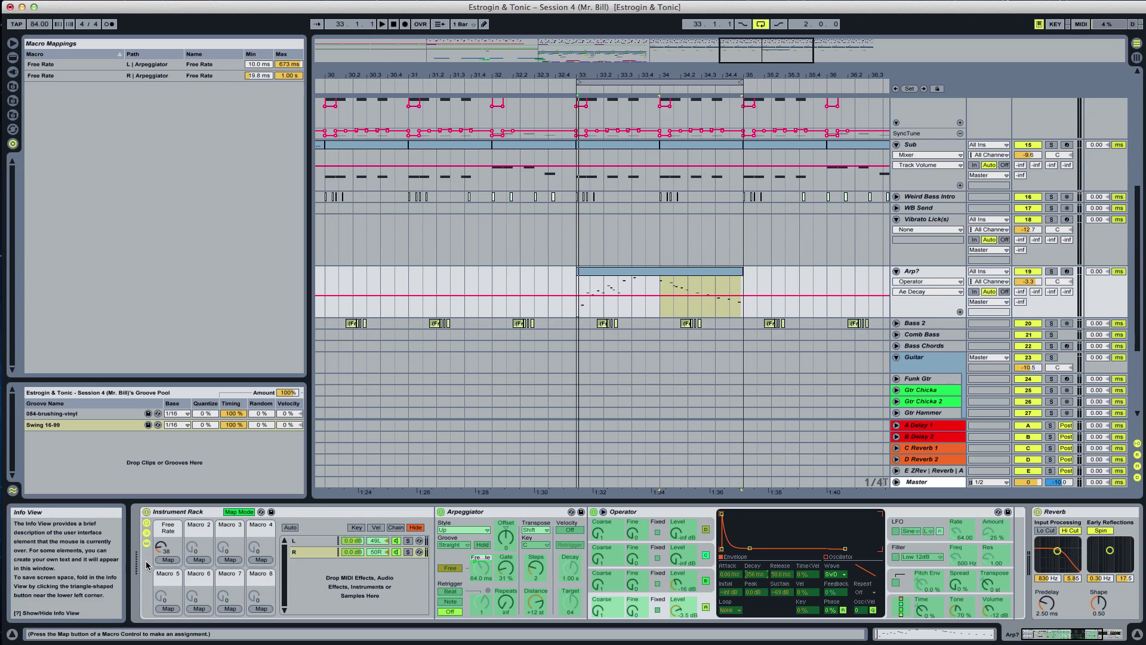
{"action": "left_click", "coordinate": [168, 560]}
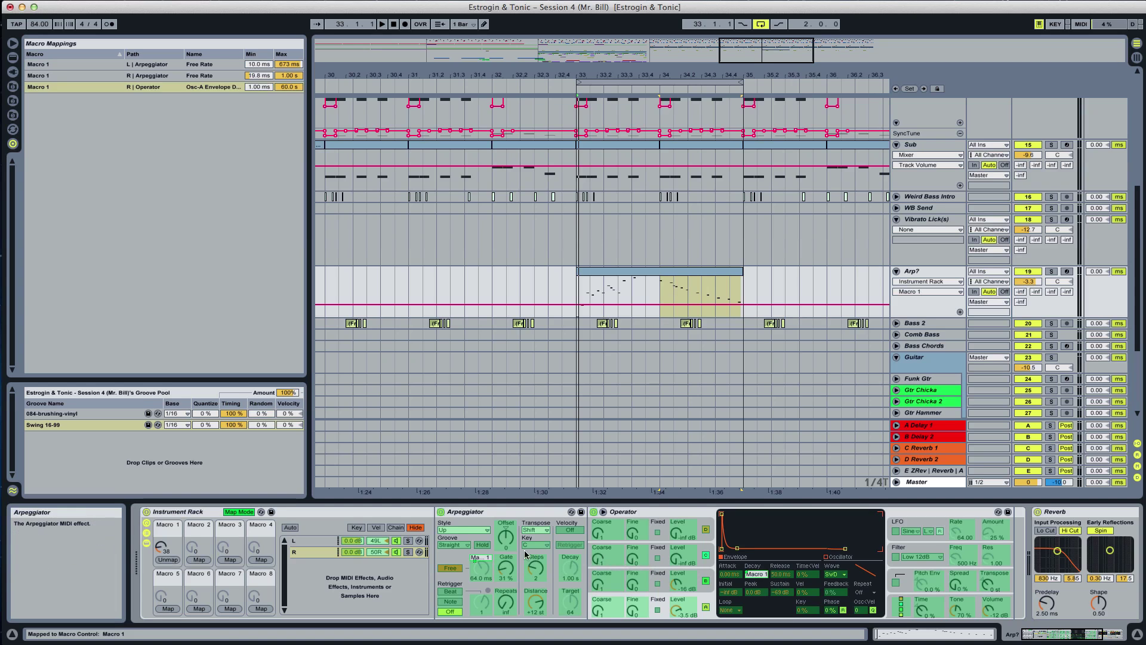
{"action": "left_click", "coordinate": [645, 585]}
{"action": "left_click", "coordinate": [756, 575]}
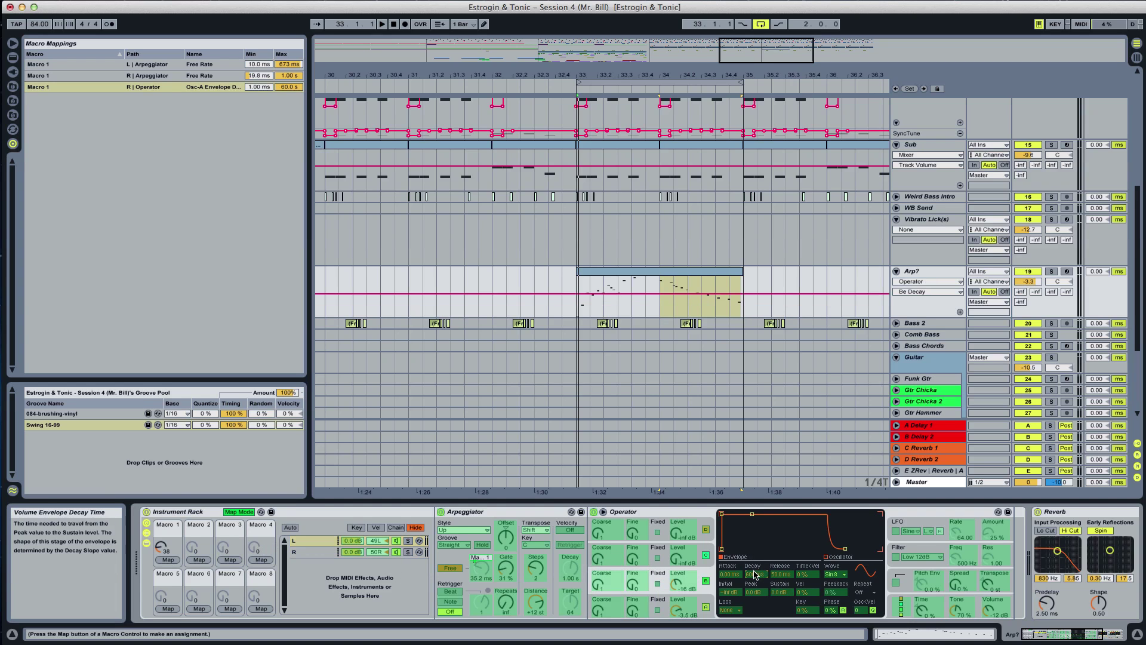
{"action": "left_click", "coordinate": [240, 512]}
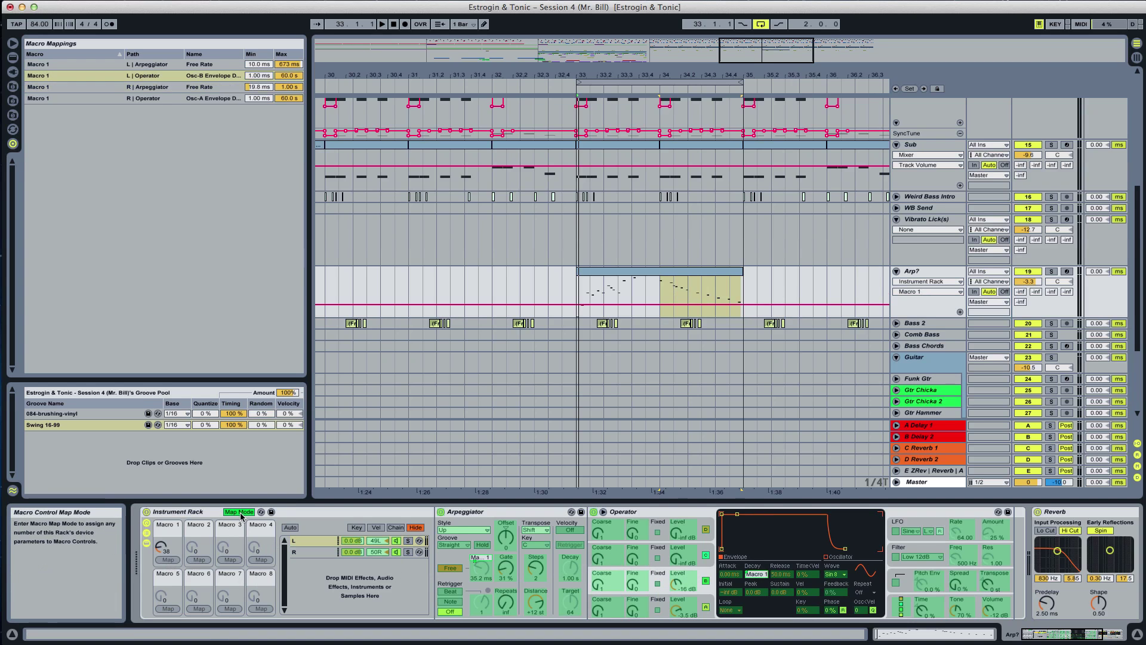
{"action": "key", "text": "space"}
{"action": "mouse_move", "coordinate": [168, 548]}
{"action": "left_mouse_down"}
{"action": "mouse_move", "coordinate": [168, 523]}
{"action": "mouse_move", "coordinate": [168, 560]}
{"action": "mouse_move", "coordinate": [167, 541]}
{"action": "left_mouse_up"}
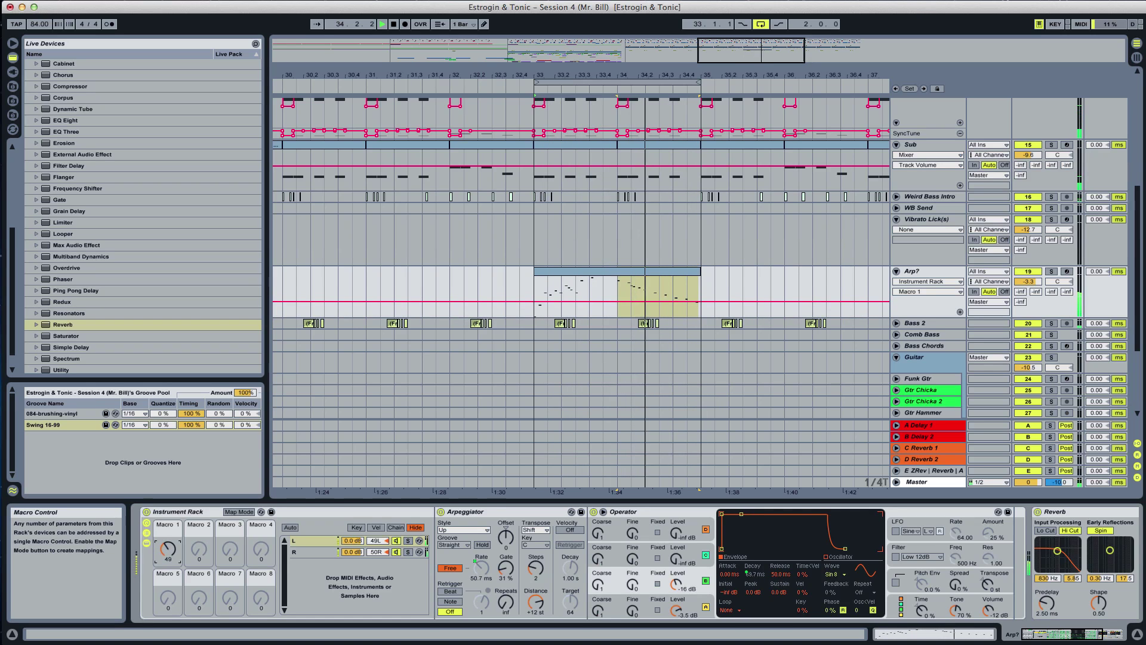
Add an Auto Filter after Operator in chain L as a 790 Hz band-pass with a tempo-synced LFO at amount 30
{"action": "scroll", "coordinate": [296, 548], "scroll_direction": "right", "scroll_amount": 3}
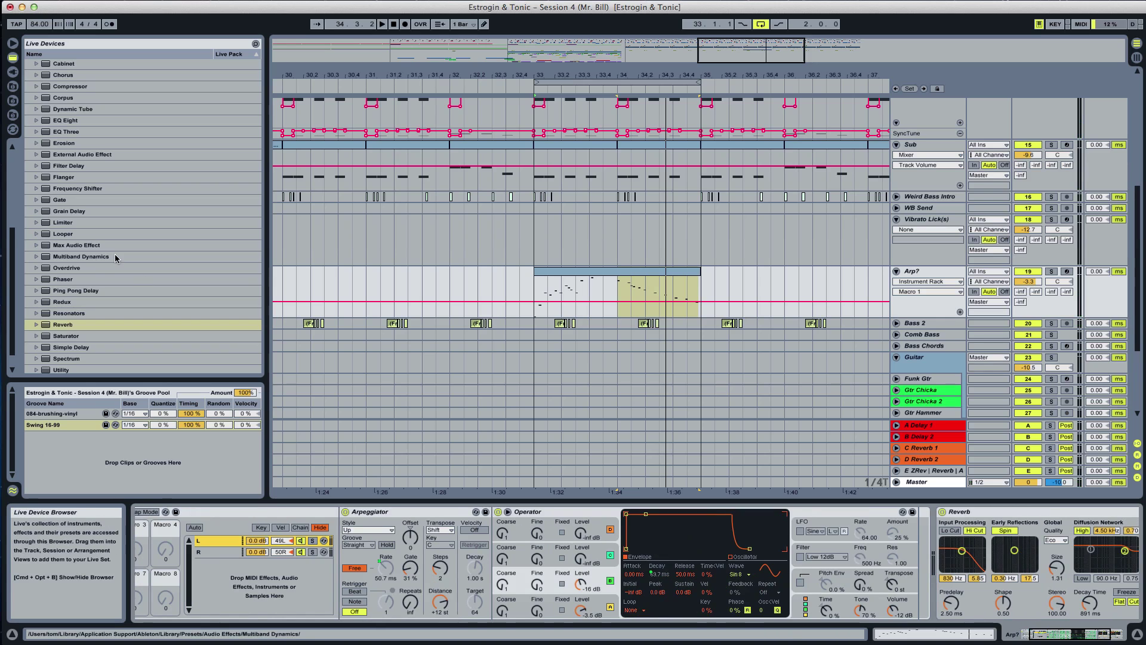
{"action": "scroll", "coordinate": [94, 218], "scroll_direction": "up", "scroll_amount": 5}
{"action": "left_click_drag", "start_coordinate": [77, 119], "coordinate": [885, 535]}
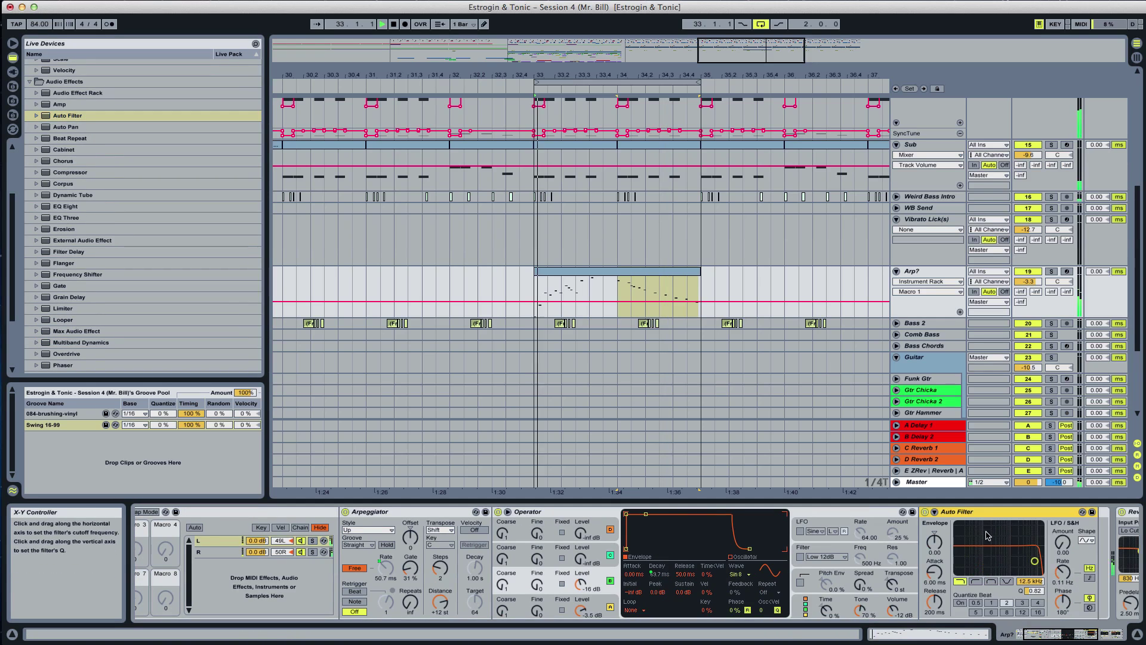
{"action": "mouse_move", "coordinate": [1034, 561]}
{"action": "left_mouse_down"}
{"action": "mouse_move", "coordinate": [1000, 543]}
{"action": "mouse_move", "coordinate": [1017, 550]}
{"action": "left_mouse_up"}
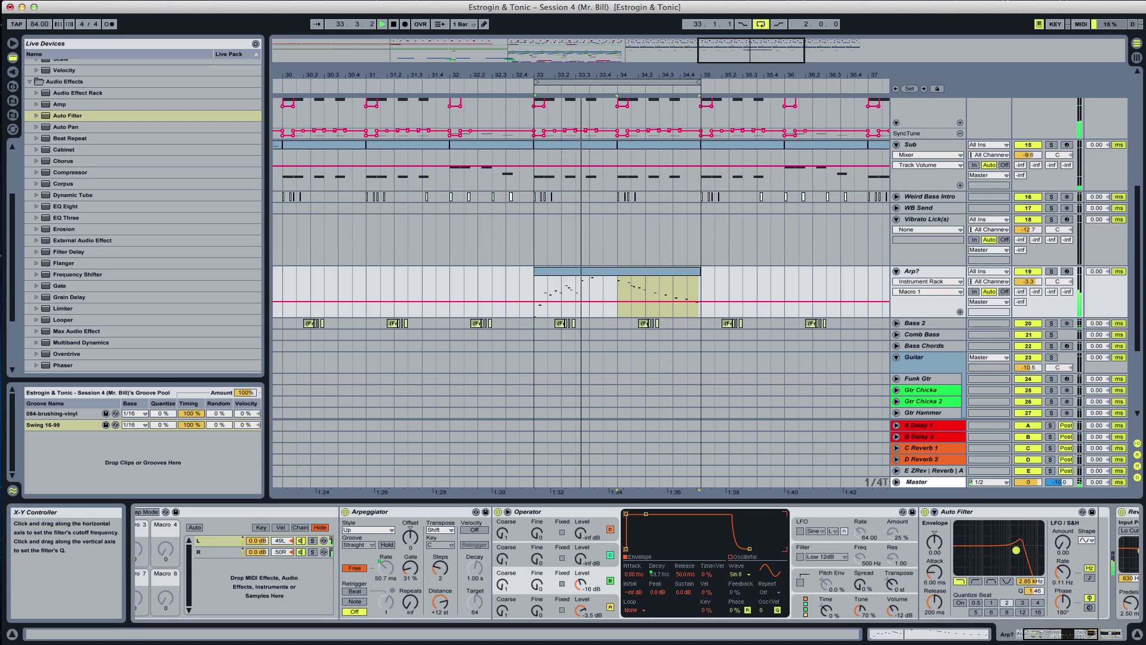
{"action": "left_click", "coordinate": [991, 582]}
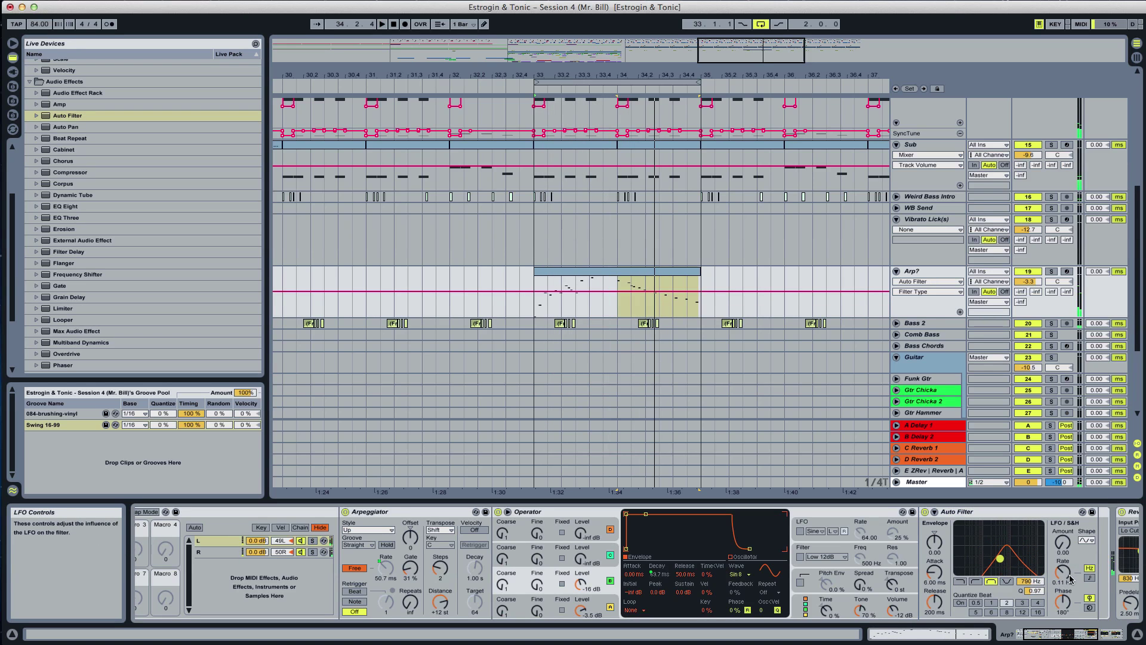
{"action": "left_click", "coordinate": [1090, 578]}
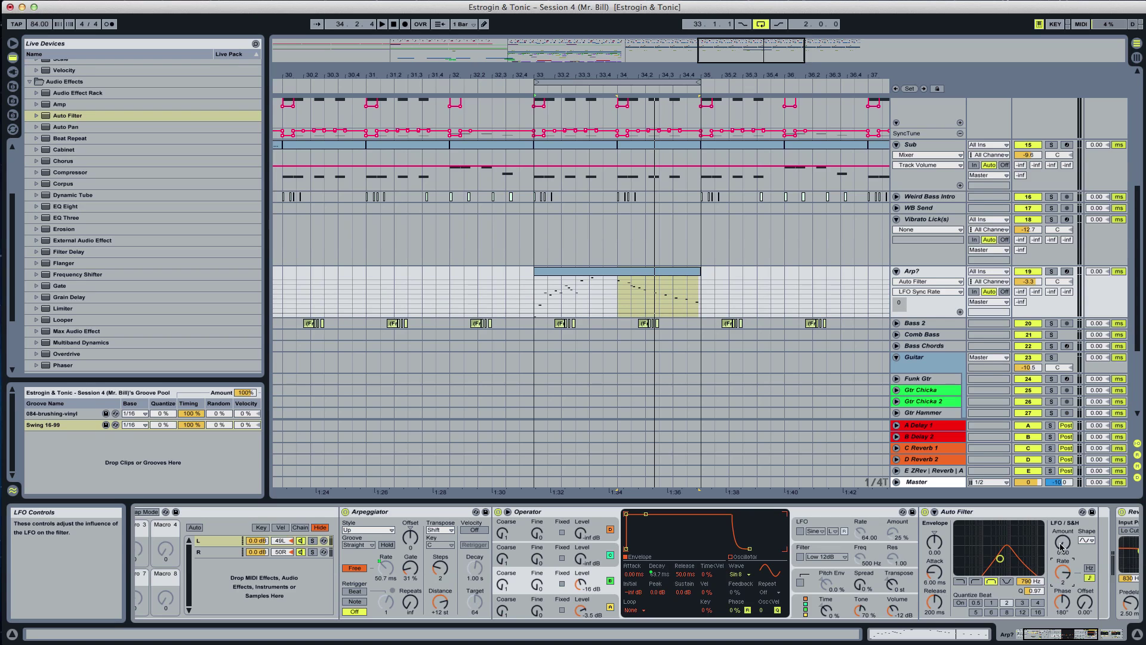
{"action": "left_click_drag", "start_coordinate": [1061, 546], "coordinate": [1062, 529]}
Copy chain L's Auto Filter to chain R and set the copy's LFO offset to 180°
{"action": "left_click", "coordinate": [1002, 516]}
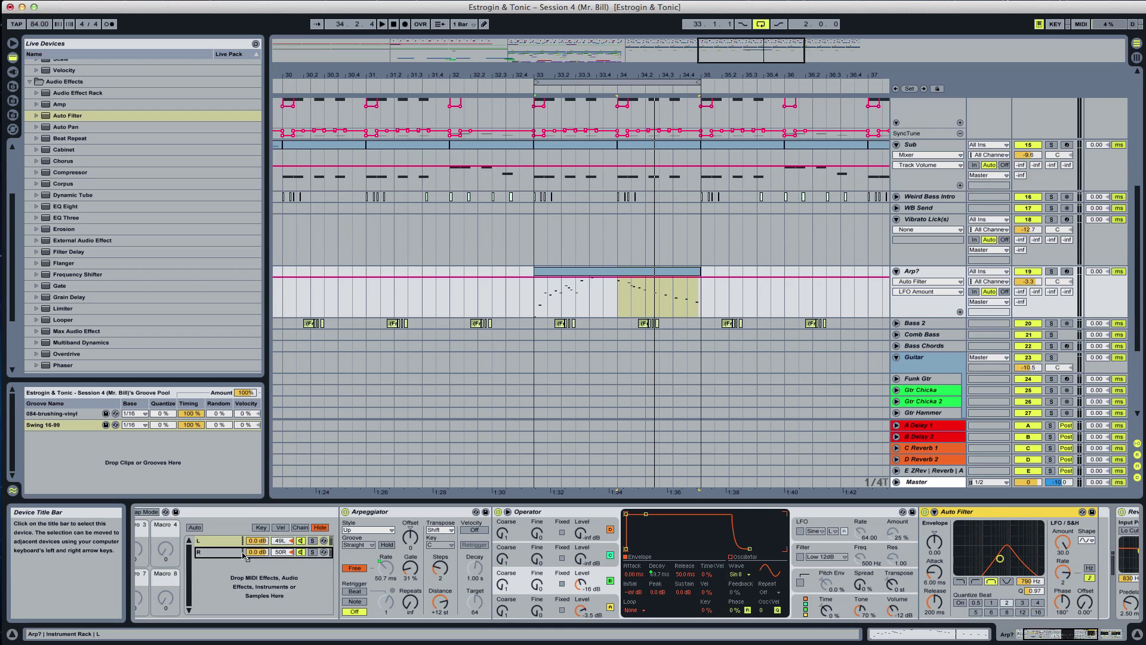
{"action": "left_click", "coordinate": [223, 556]}
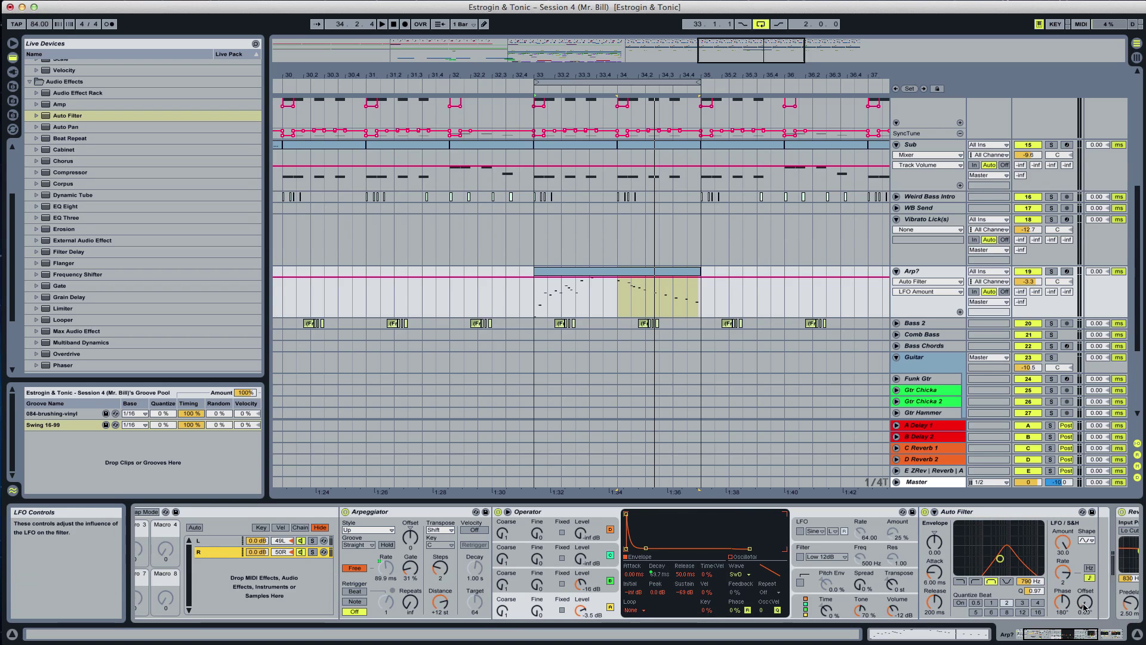
{"action": "left_click_drag", "start_coordinate": [1085, 606], "coordinate": [1134, 598]}
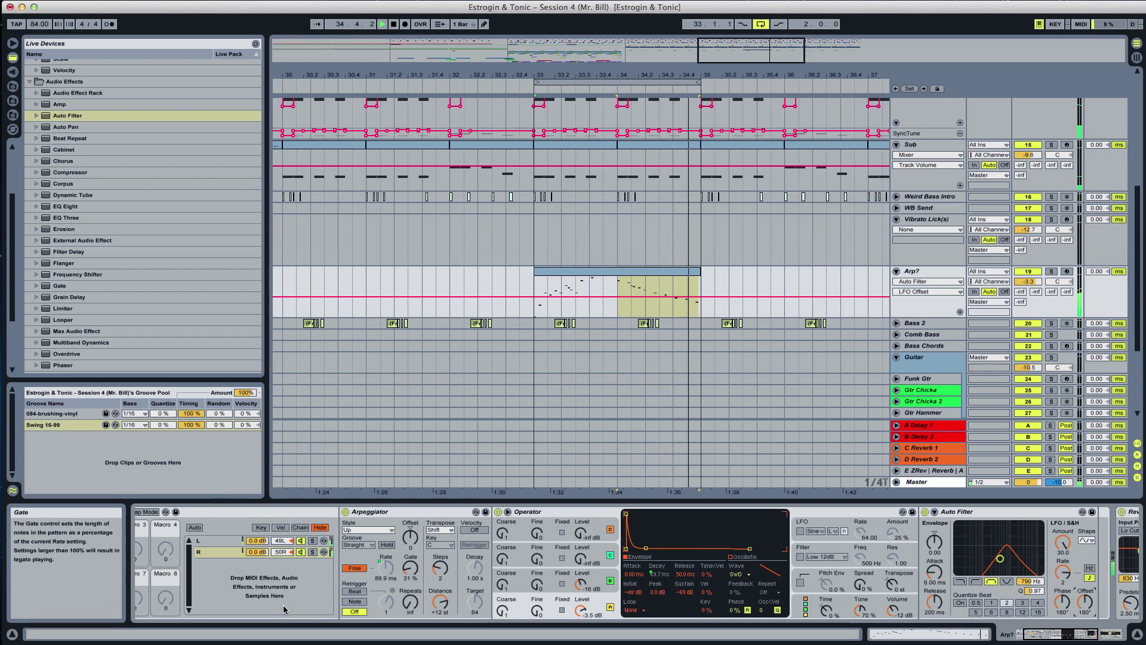
Reset the panning of chains L and R to centre and raise Macro 1 to 66
{"action": "left_click", "coordinate": [292, 541]}
{"action": "key", "text": "Delete"}
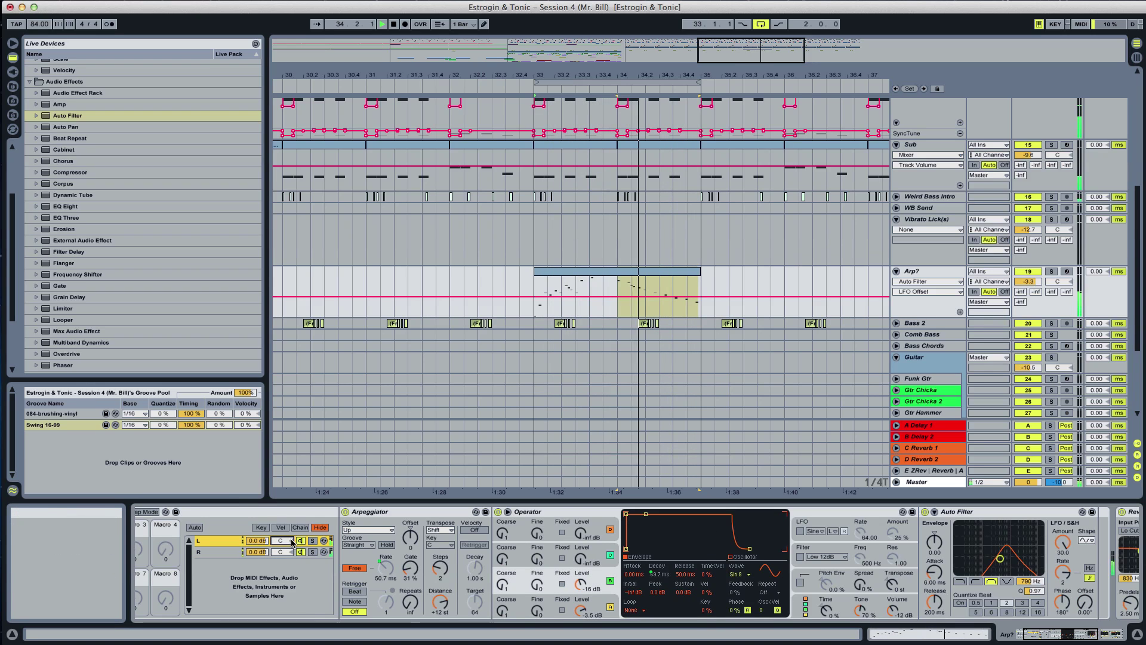
{"action": "scroll", "coordinate": [165, 552], "scroll_direction": "left", "scroll_amount": 3}
{"action": "mouse_move", "coordinate": [168, 549]}
{"action": "left_mouse_down"}
{"action": "mouse_move", "coordinate": [168, 580]}
{"action": "mouse_move", "coordinate": [168, 509]}
{"action": "mouse_move", "coordinate": [168, 552]}
{"action": "mouse_move", "coordinate": [168, 527]}
{"action": "left_mouse_up"}
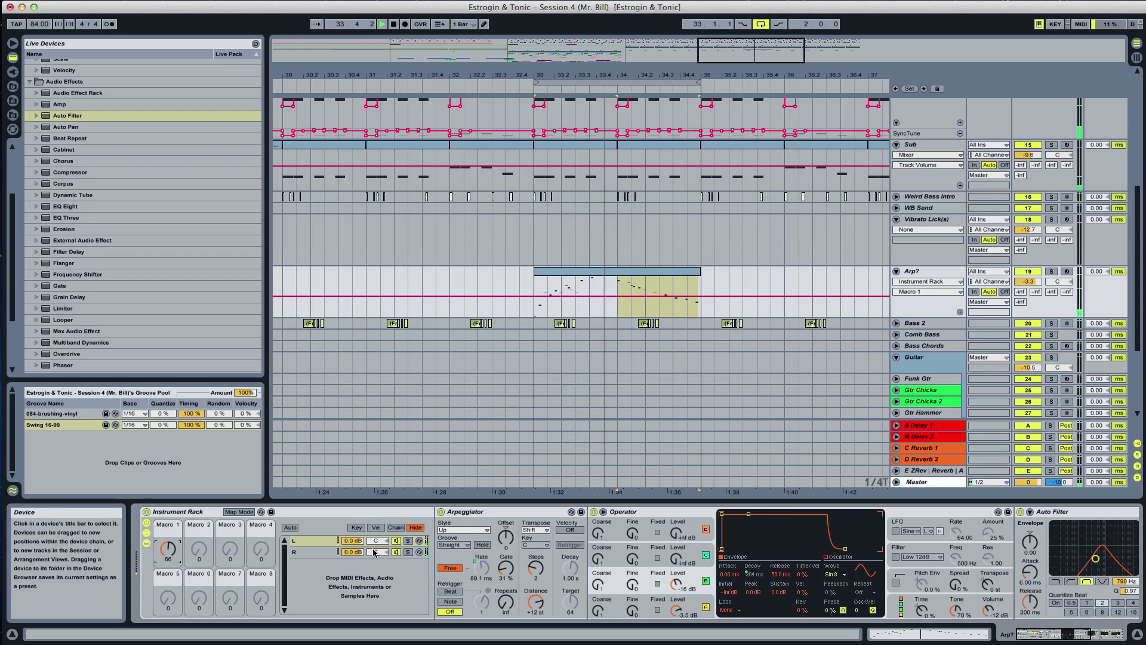
Set the volume of both rack chains, L and R, to -6 dB
{"action": "left_click", "coordinate": [313, 541]}
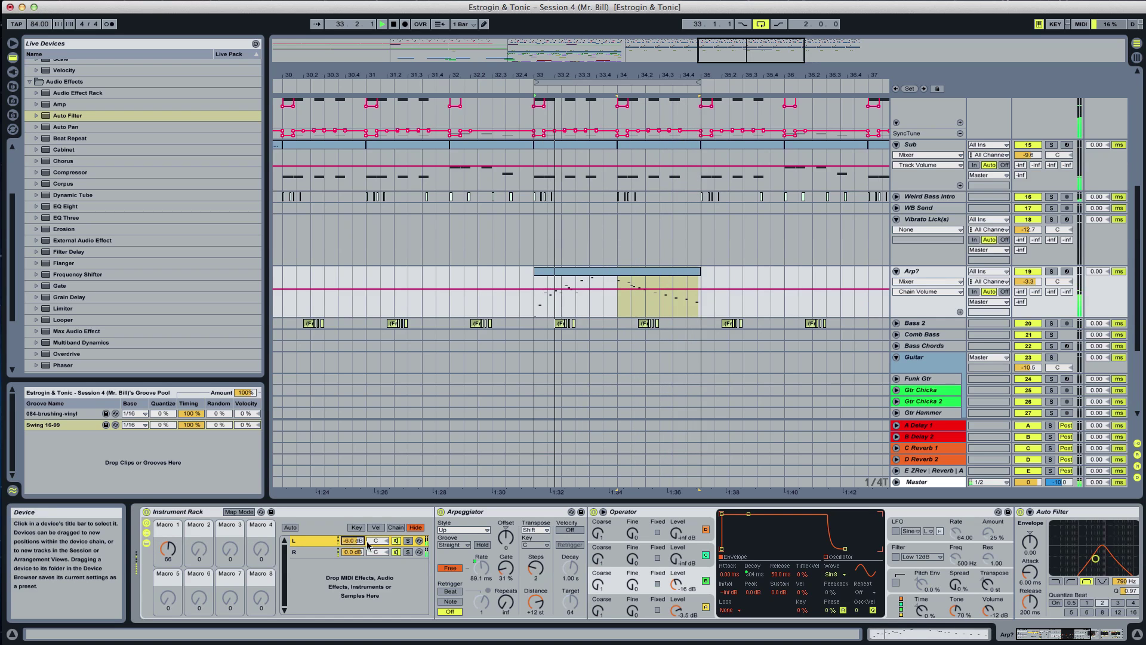
{"action": "left_click", "coordinate": [352, 553]}
{"action": "type", "text": "-6"}
{"action": "key", "text": "Return"}
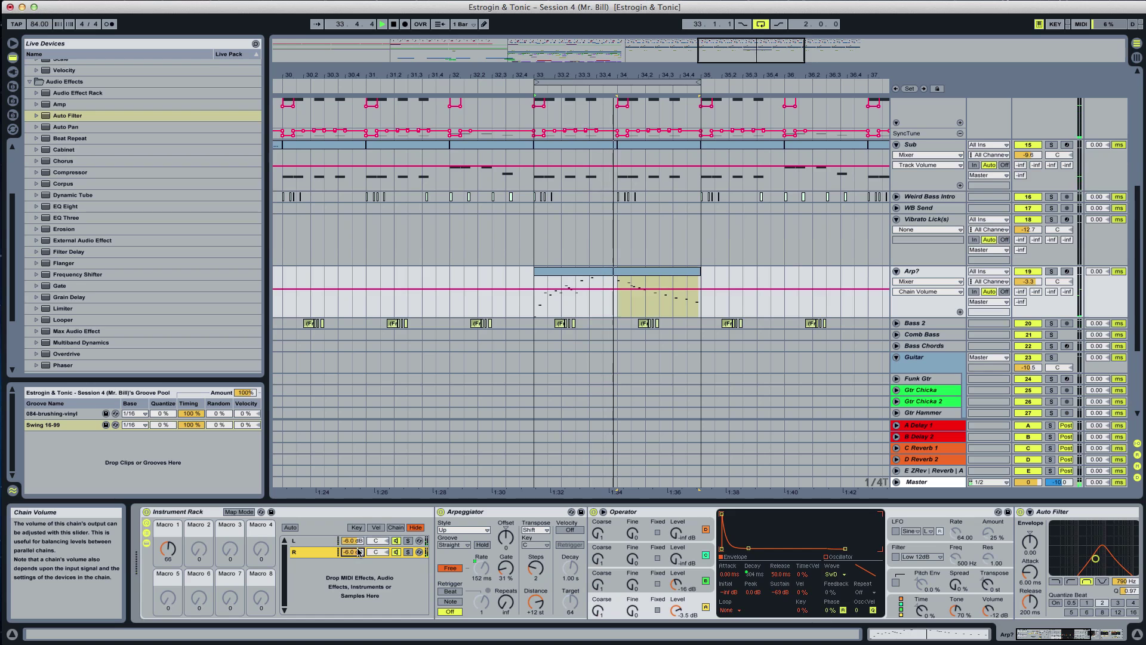
Solo the Arp? track and sweep Macro 1 during playback, settling at about 62
{"action": "left_click", "coordinate": [100, 115]}
{"action": "scroll", "coordinate": [100, 149], "scroll_direction": "up", "scroll_amount": 3}
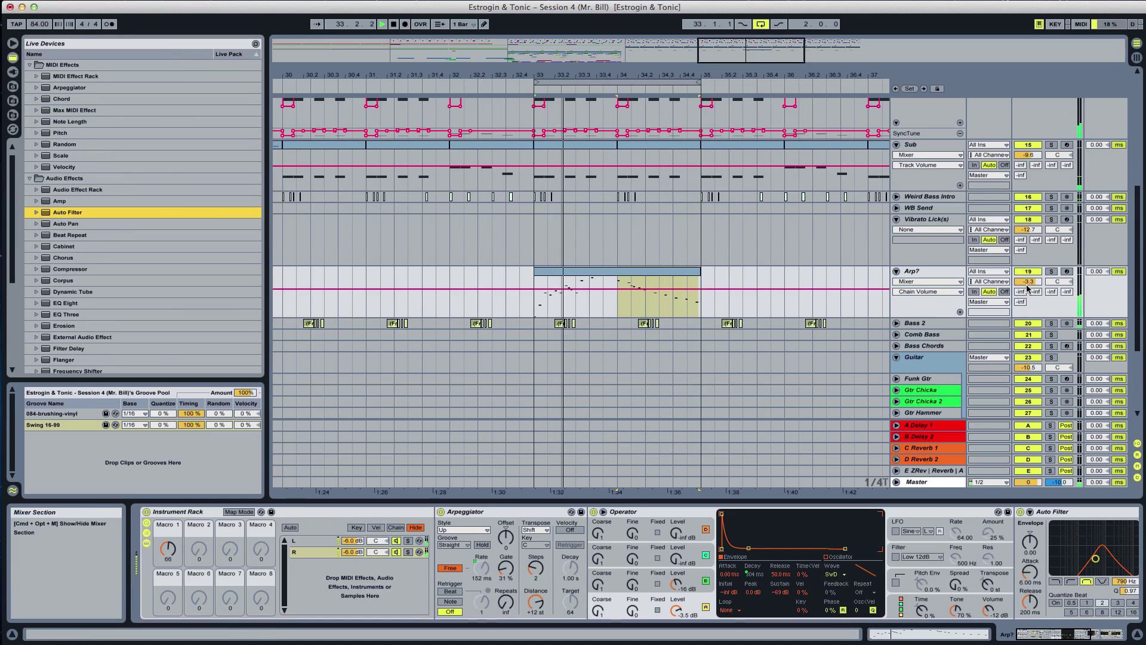
{"action": "left_click", "coordinate": [1052, 271]}
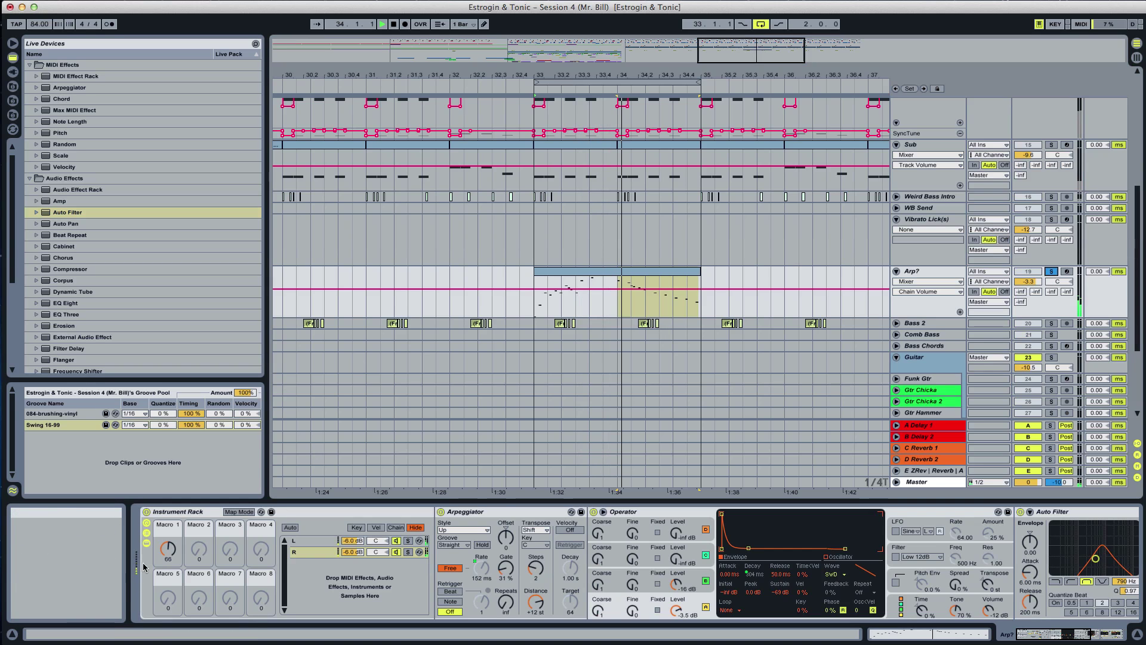
{"action": "left_click_drag", "start_coordinate": [168, 550], "coordinate": [167, 534]}
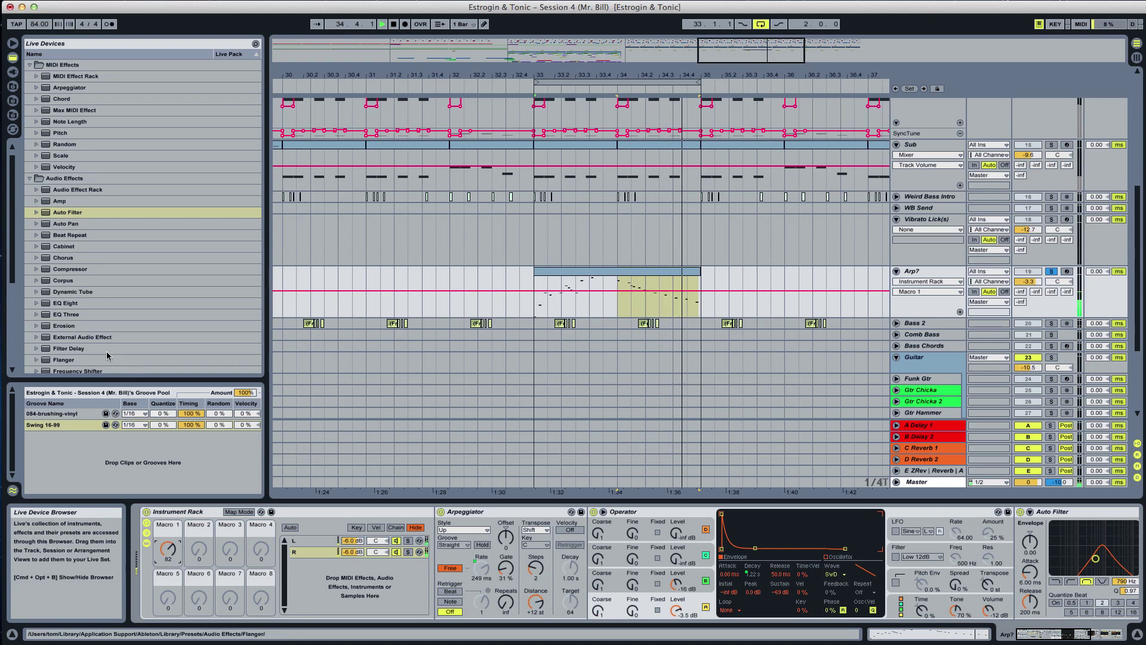
{"action": "scroll", "coordinate": [105, 340], "scroll_direction": "down", "scroll_amount": 3}
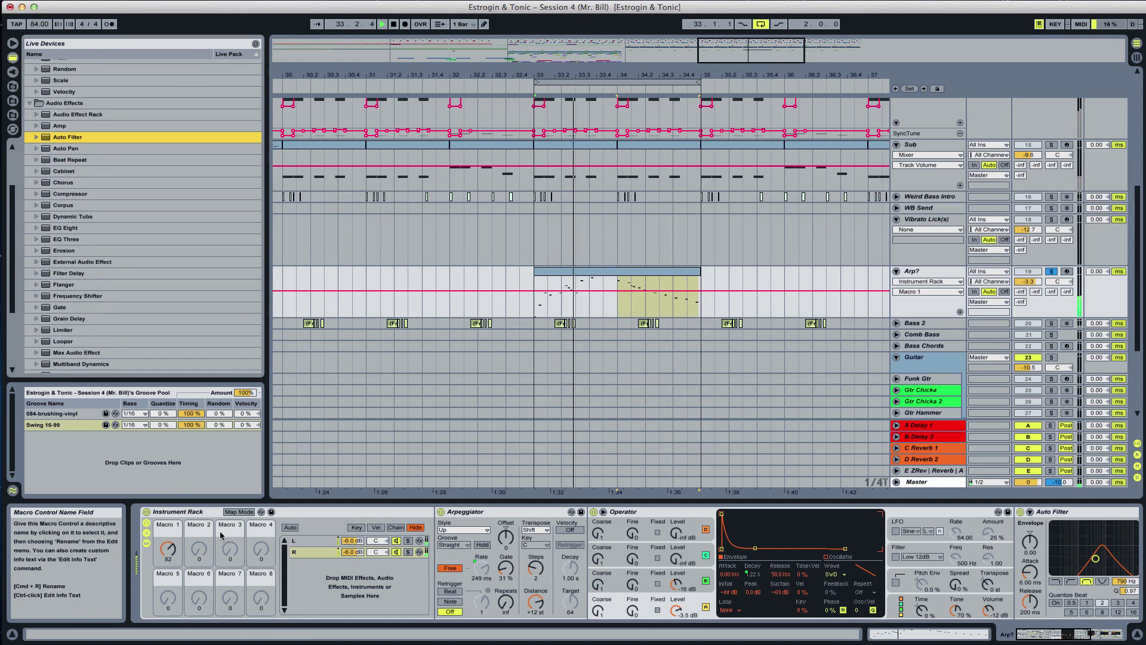
{"action": "left_click_drag", "start_coordinate": [168, 555], "coordinate": [168, 557]}
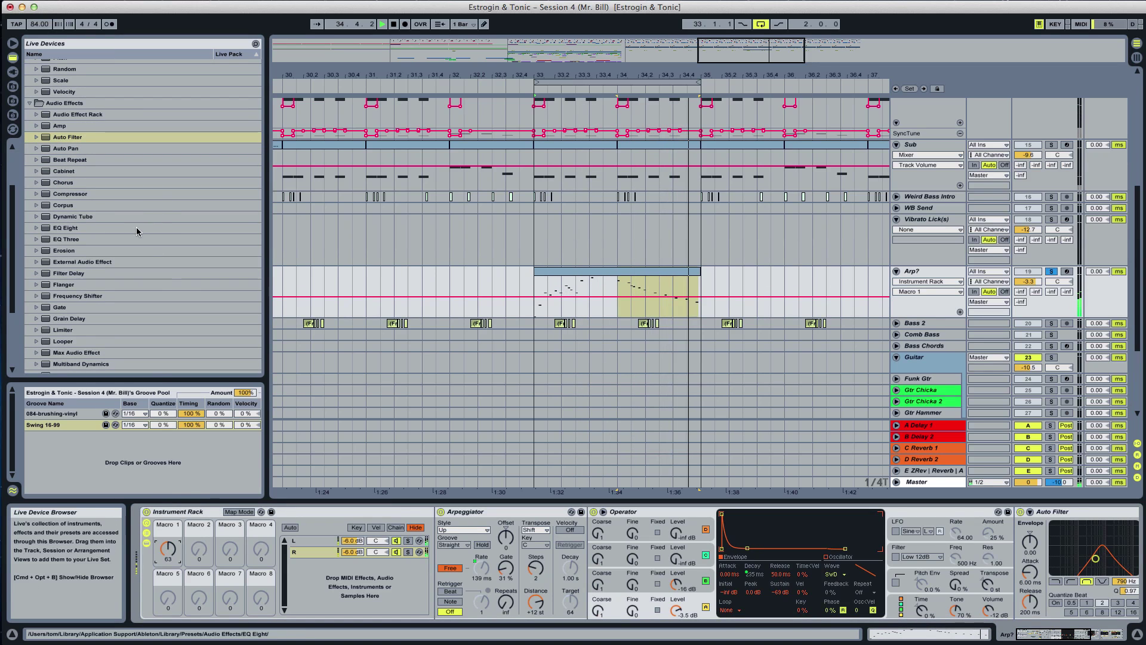
Add Zebra2 as a third chain in the Arp? Instrument Rack and load its initialize patch
{"action": "key", "text": "super+alt+p"}
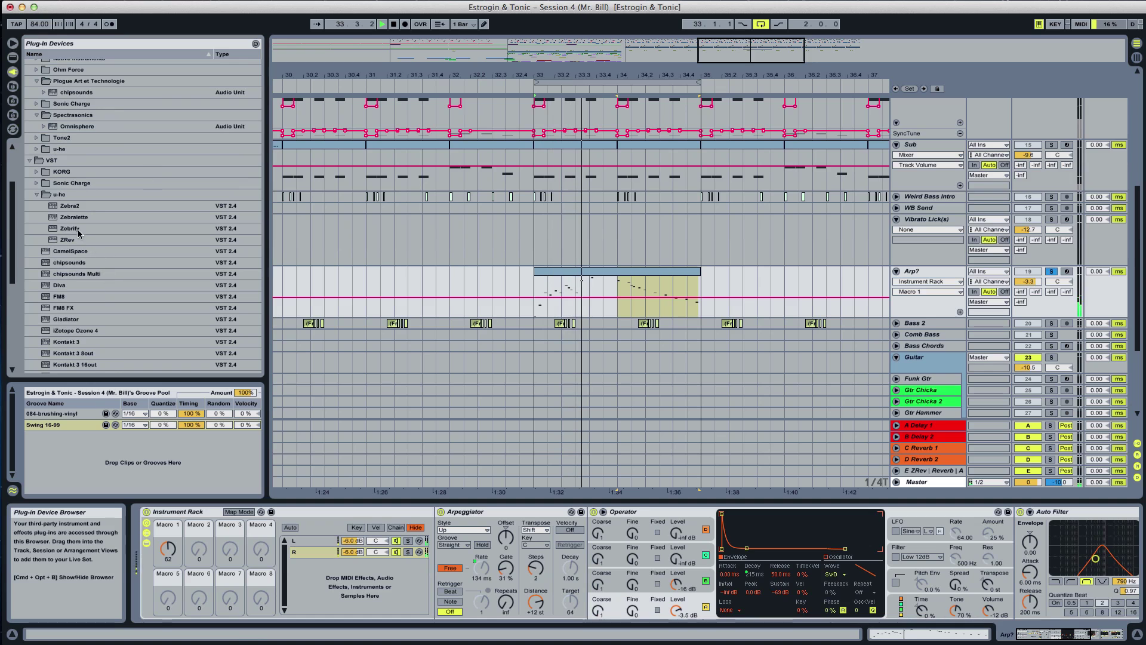
{"action": "left_click_drag", "start_coordinate": [66, 206], "coordinate": [322, 584]}
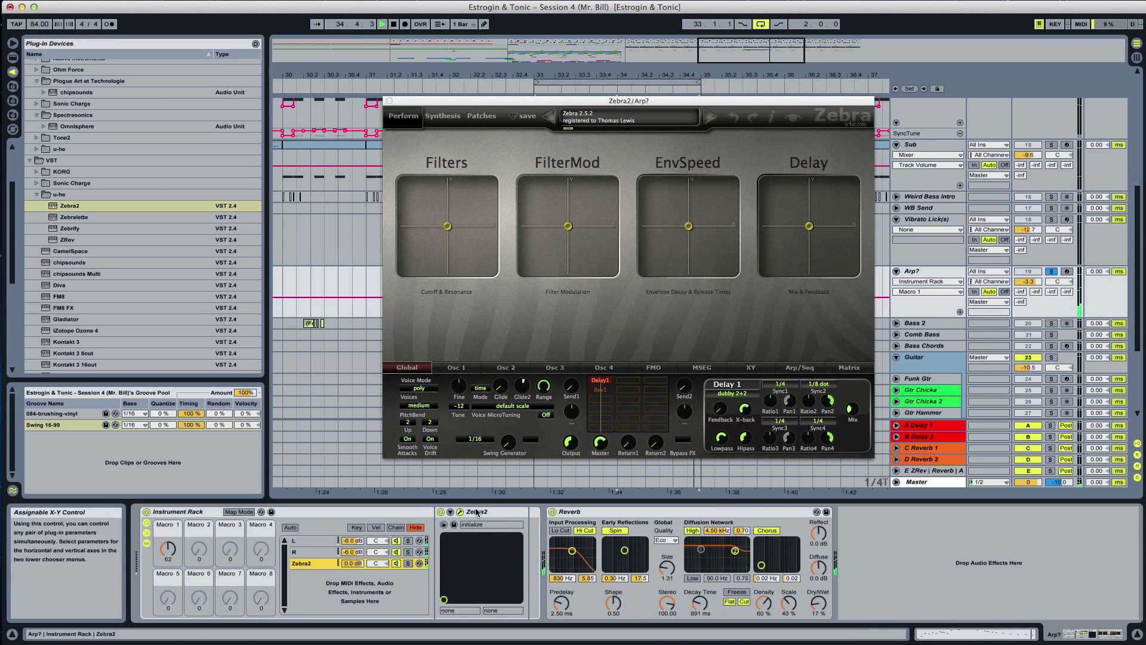
{"action": "left_click", "coordinate": [492, 118]}
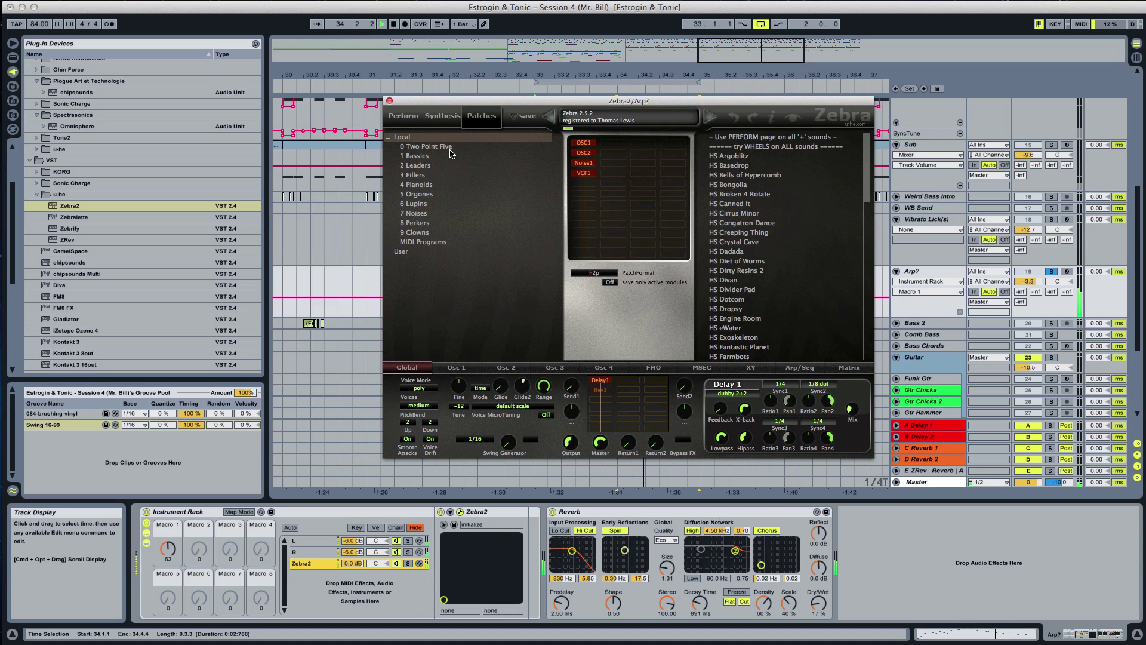
{"action": "left_click_drag", "start_coordinate": [870, 180], "coordinate": [874, 385]}
{"action": "left_click", "coordinate": [720, 357]}
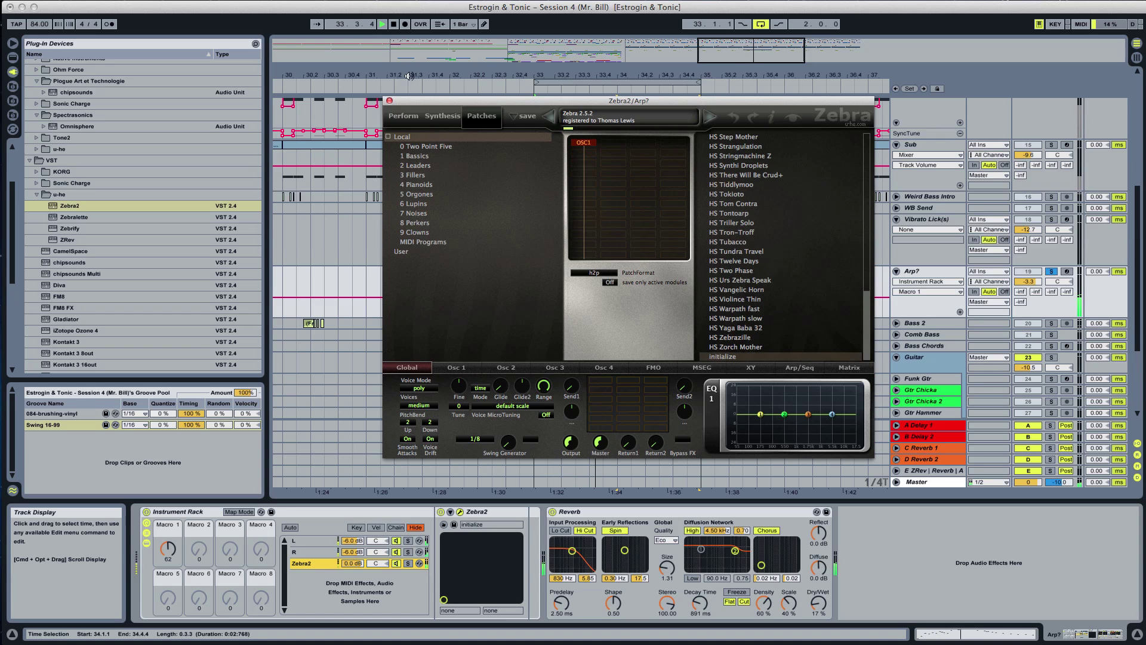
In Zebra2's synthesis view, set OSC 1 to quad and adjust its sync and phase amounts
{"action": "left_click", "coordinate": [438, 117]}
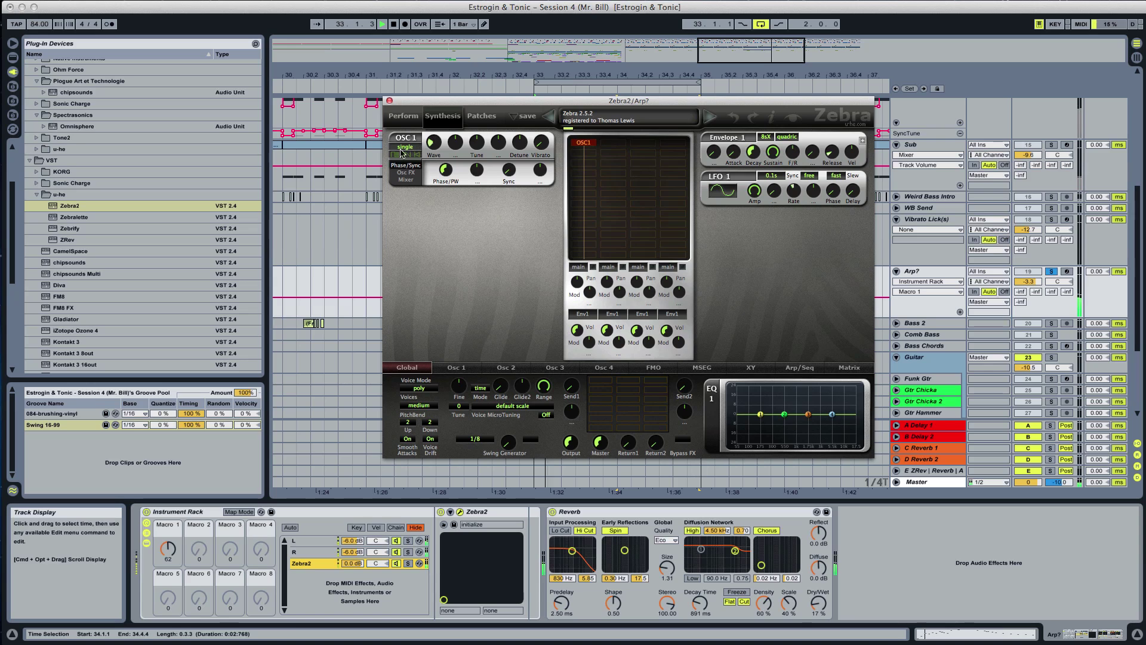
{"action": "left_click", "coordinate": [400, 149]}
{"action": "left_click", "coordinate": [420, 178]}
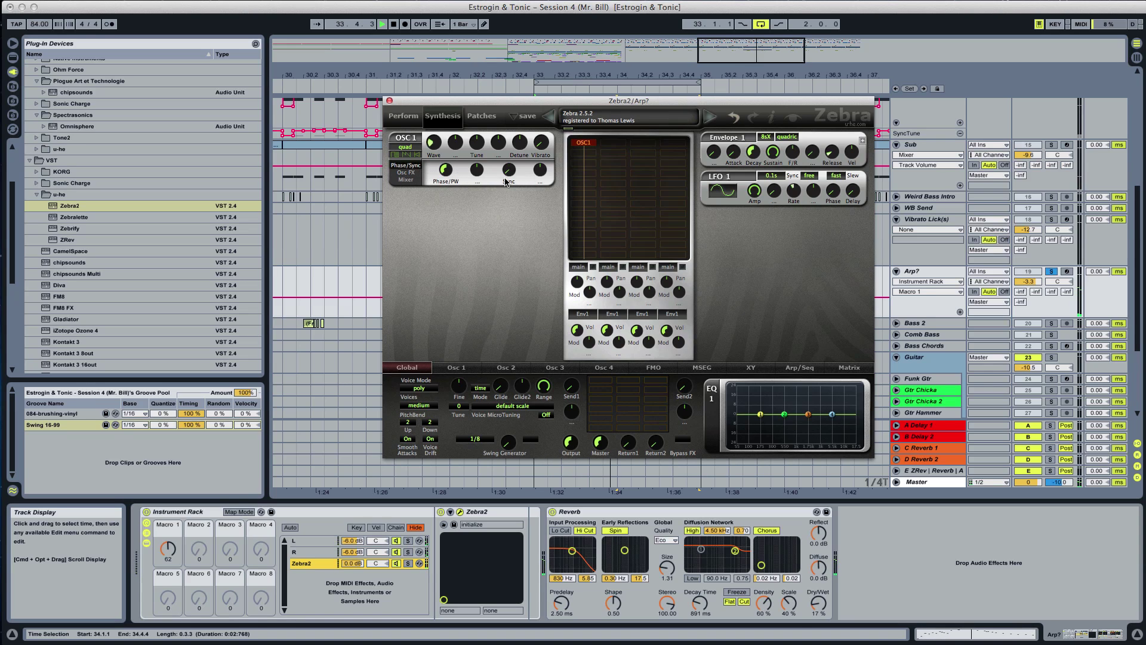
{"action": "left_click_drag", "start_coordinate": [509, 170], "coordinate": [495, 139]}
{"action": "left_click_drag", "start_coordinate": [446, 169], "coordinate": [445, 197]}
Set OSC 1's first oscillator effect to Ripples with an amount of -52
{"action": "left_click", "coordinate": [407, 173]}
{"action": "left_click", "coordinate": [445, 172]}
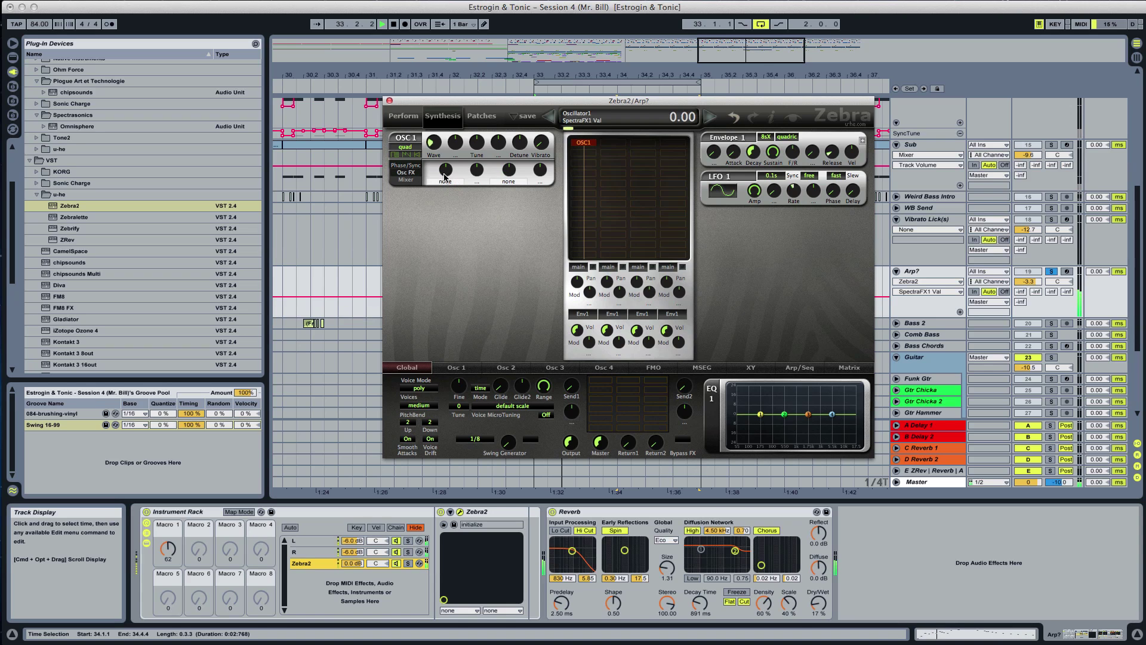
{"action": "left_click", "coordinate": [443, 181]}
{"action": "left_click", "coordinate": [472, 348]}
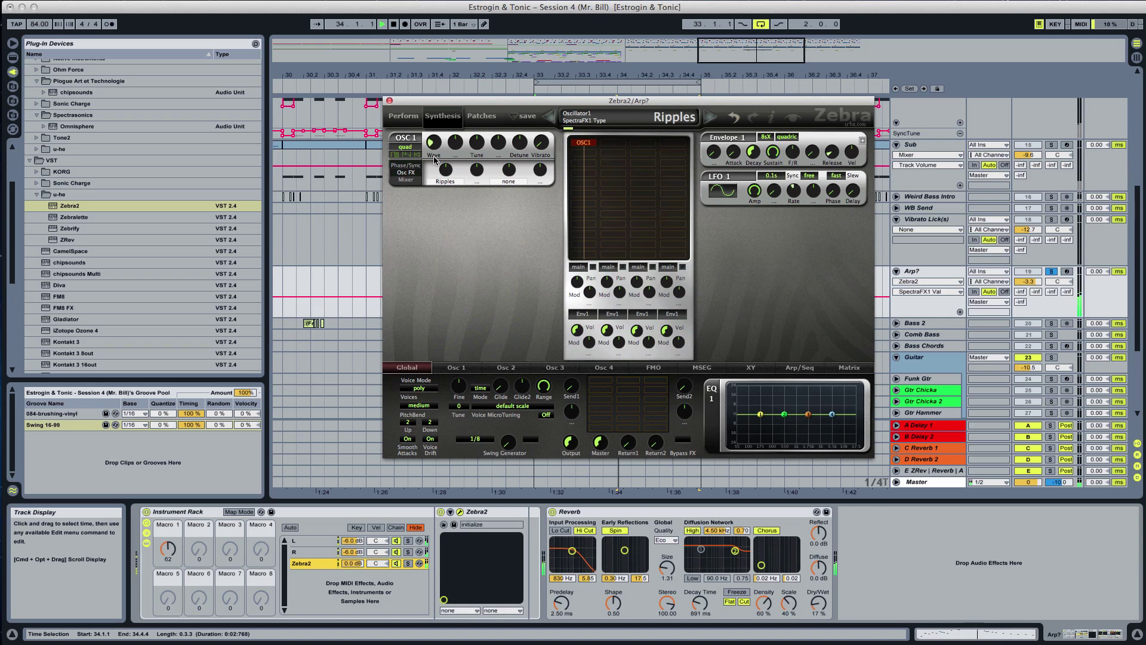
{"action": "mouse_move", "coordinate": [451, 170]}
{"action": "left_mouse_down"}
{"action": "mouse_move", "coordinate": [451, 193]}
{"action": "mouse_move", "coordinate": [442, 183]}
{"action": "left_mouse_up"}
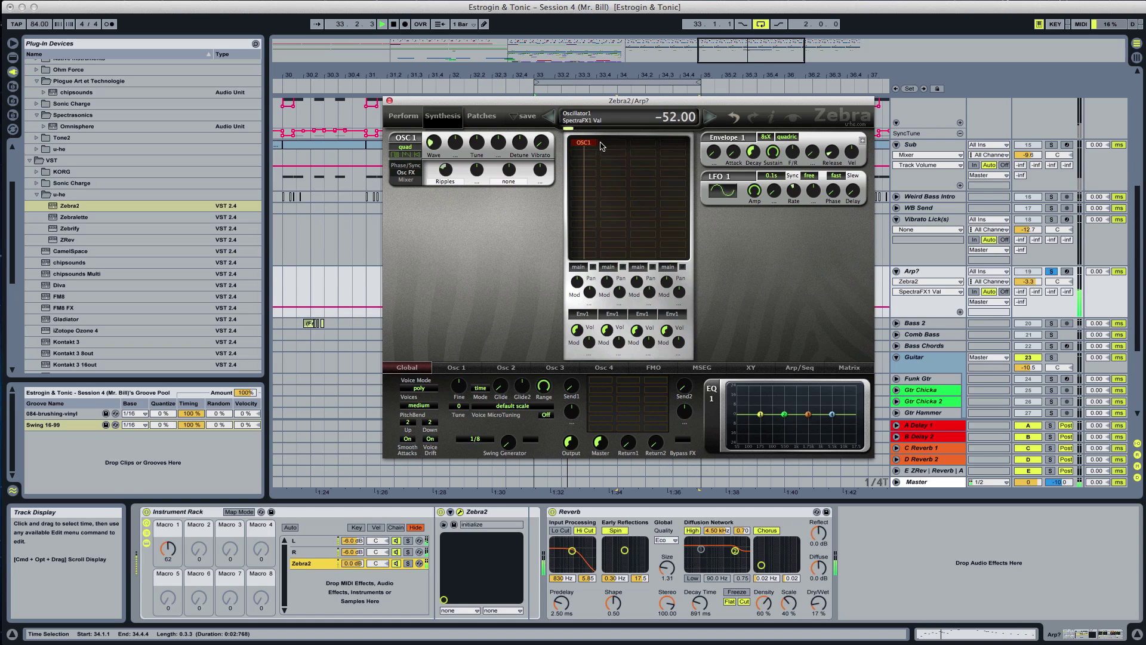
Insert a Comb1 module below OSC1 with tune -12 and feedback 100, and set the Zebra2 chain volume to 0.7 dB
{"action": "left_click", "coordinate": [585, 158]}
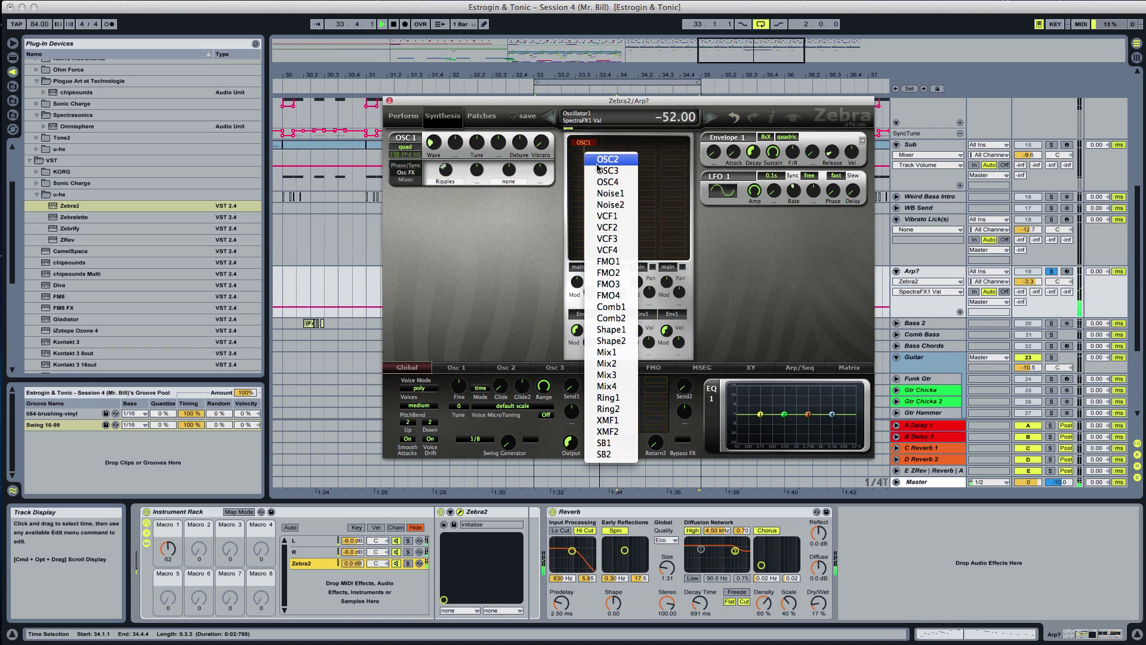
{"action": "left_click", "coordinate": [610, 304]}
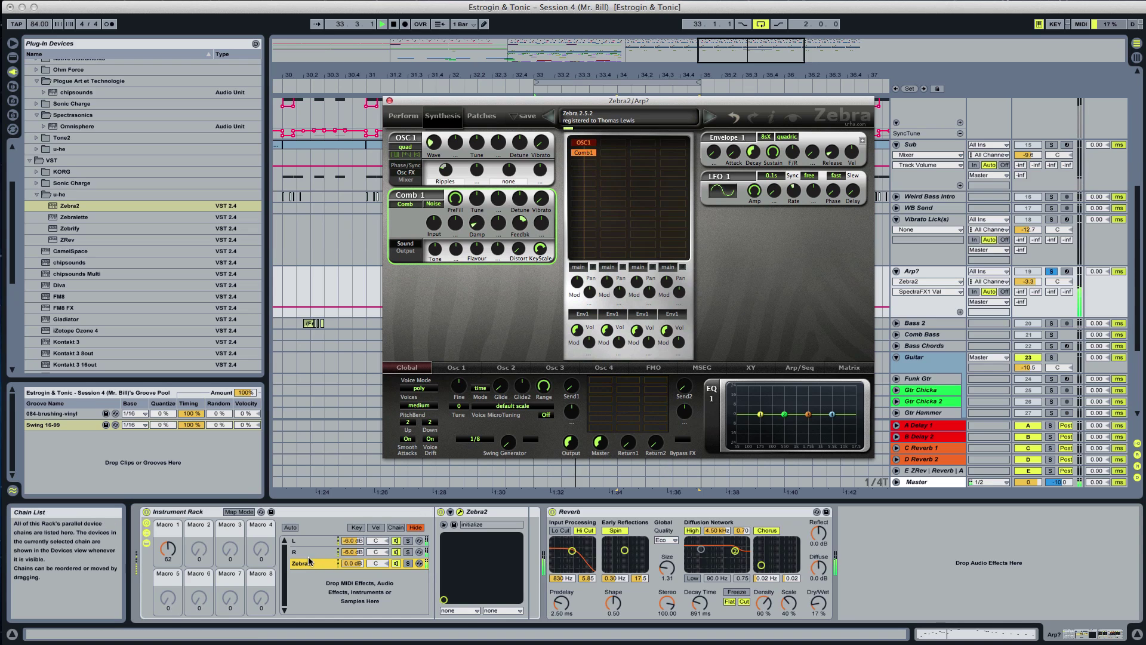
{"action": "left_click_drag", "start_coordinate": [352, 563], "coordinate": [352, 561]}
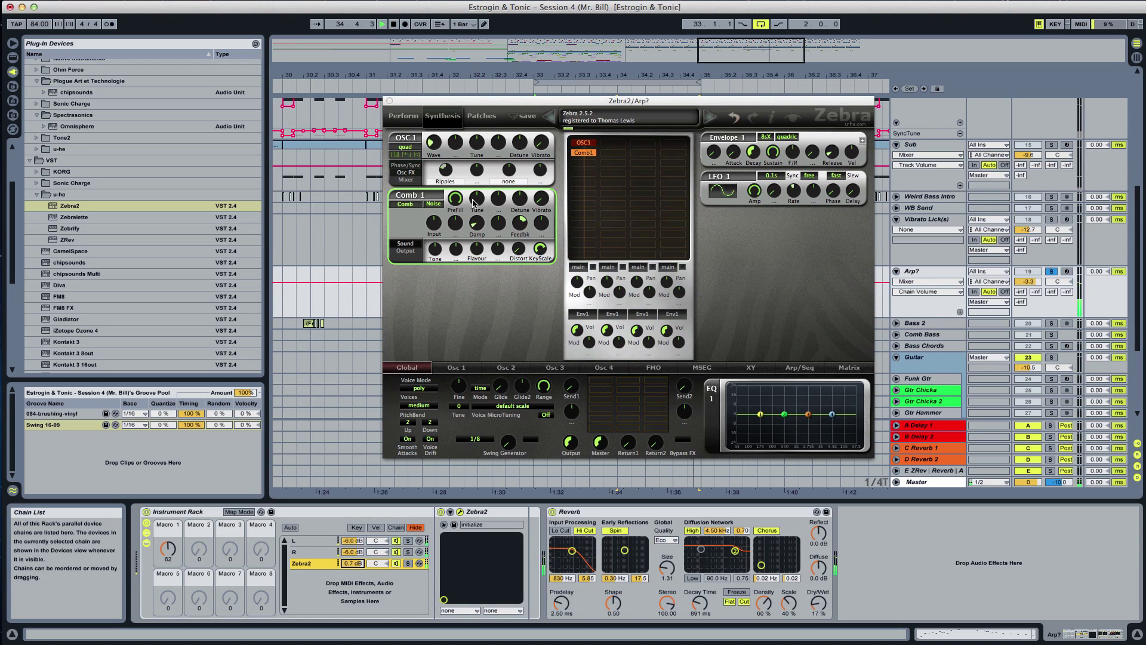
{"action": "left_click_drag", "start_coordinate": [474, 203], "coordinate": [477, 239]}
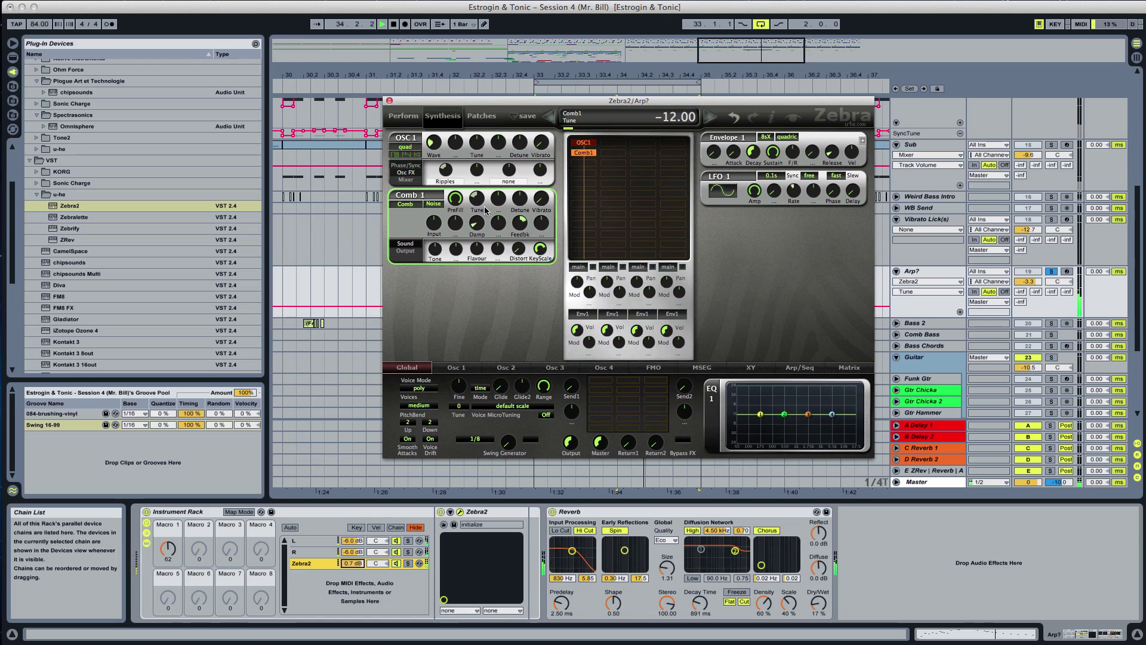
{"action": "mouse_move", "coordinate": [520, 222]}
{"action": "left_mouse_down"}
{"action": "mouse_move", "coordinate": [521, 205]}
{"action": "mouse_move", "coordinate": [520, 219]}
{"action": "left_mouse_up"}
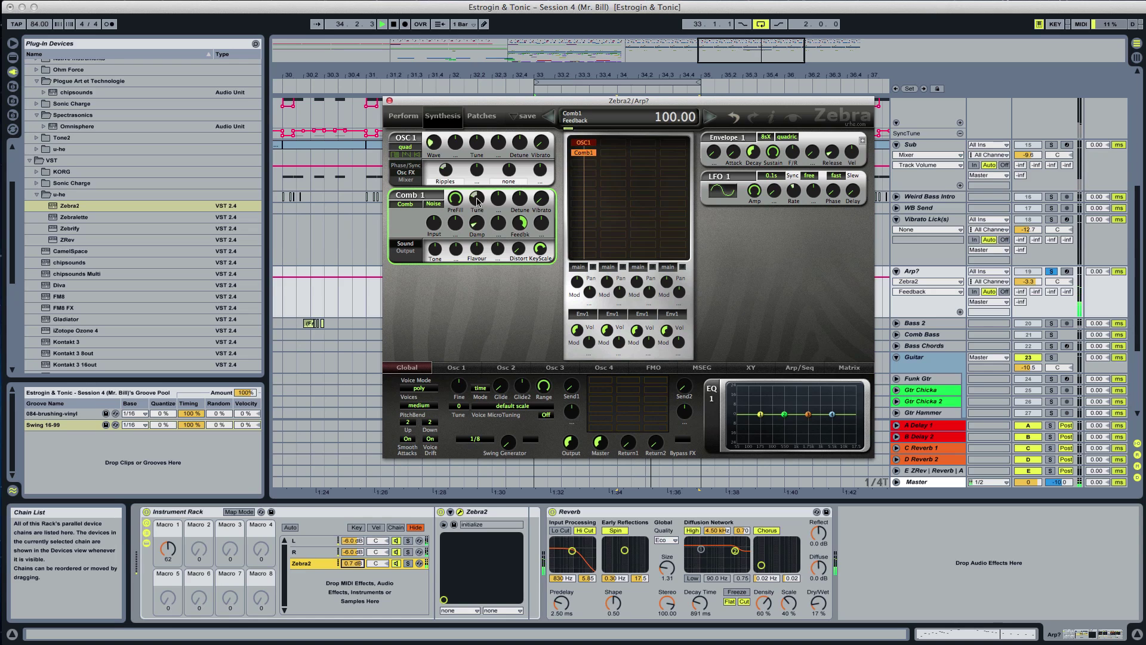
Adjust OSC 1's tune, try Comb 1 at -24 before settling on -12, and lower the Zebra2 chain to -10.6 dB
{"action": "mouse_move", "coordinate": [474, 143]}
{"action": "left_mouse_down"}
{"action": "mouse_move", "coordinate": [477, 165]}
{"action": "mouse_move", "coordinate": [477, 143]}
{"action": "left_mouse_up"}
{"action": "left_click_drag", "start_coordinate": [479, 206], "coordinate": [480, 245]}
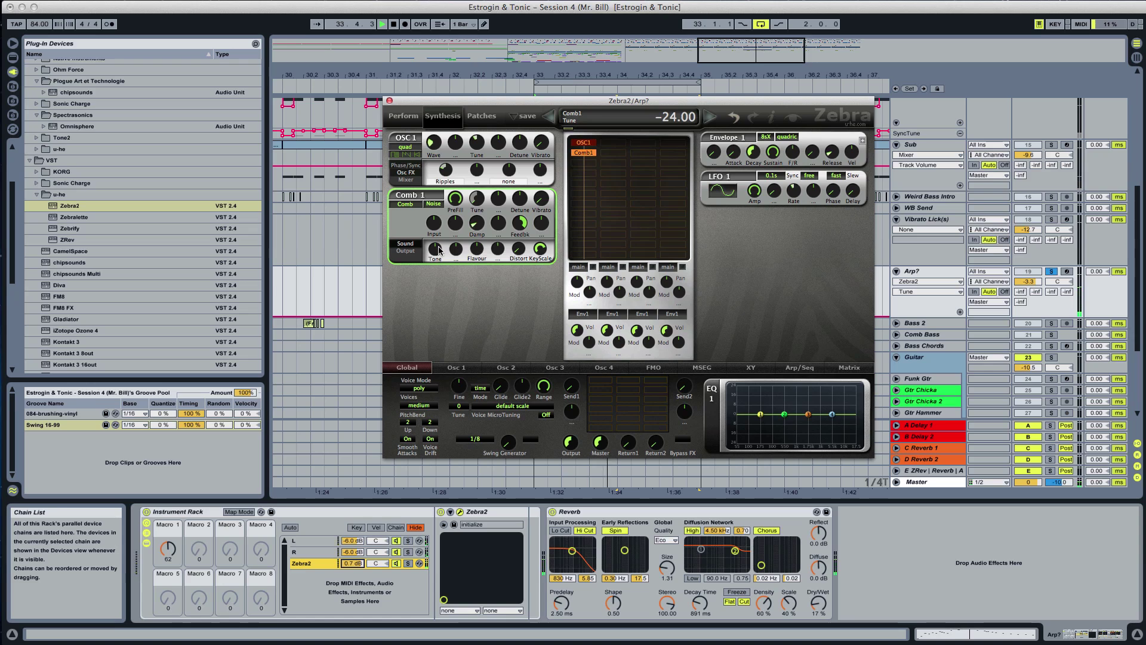
{"action": "left_click_drag", "start_coordinate": [349, 560], "coordinate": [349, 568]}
{"action": "left_click_drag", "start_coordinate": [473, 194], "coordinate": [473, 171]}
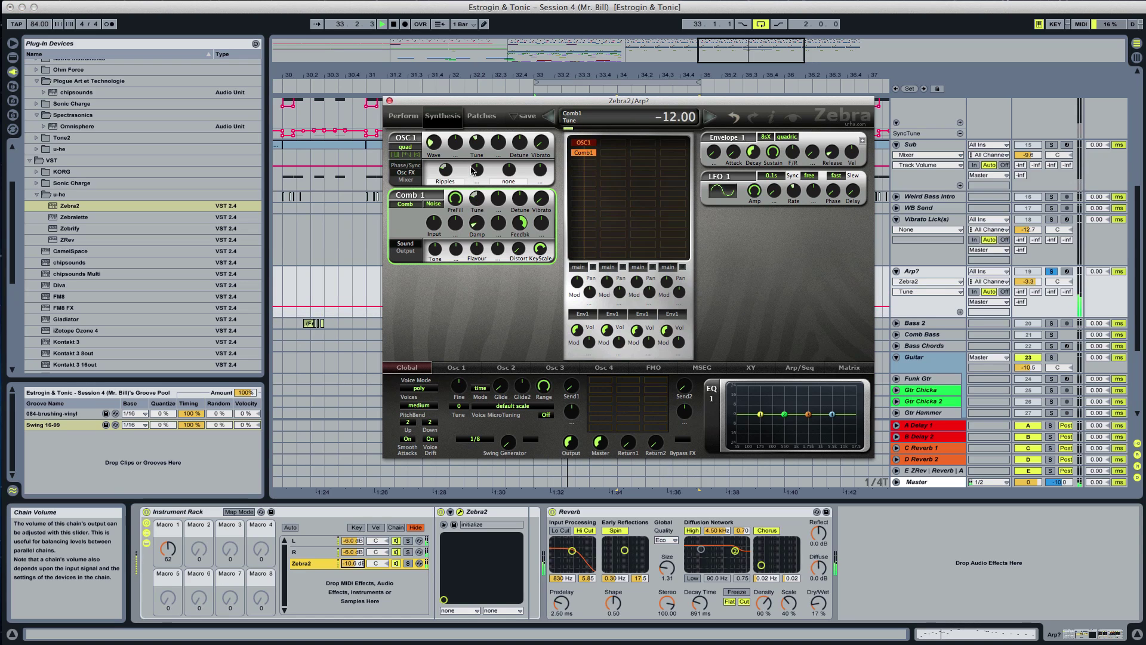
Unsolo the Arp? track, compare the sound with the Reverb bypassed, and delete the Reverb
{"action": "left_click", "coordinate": [1051, 271]}
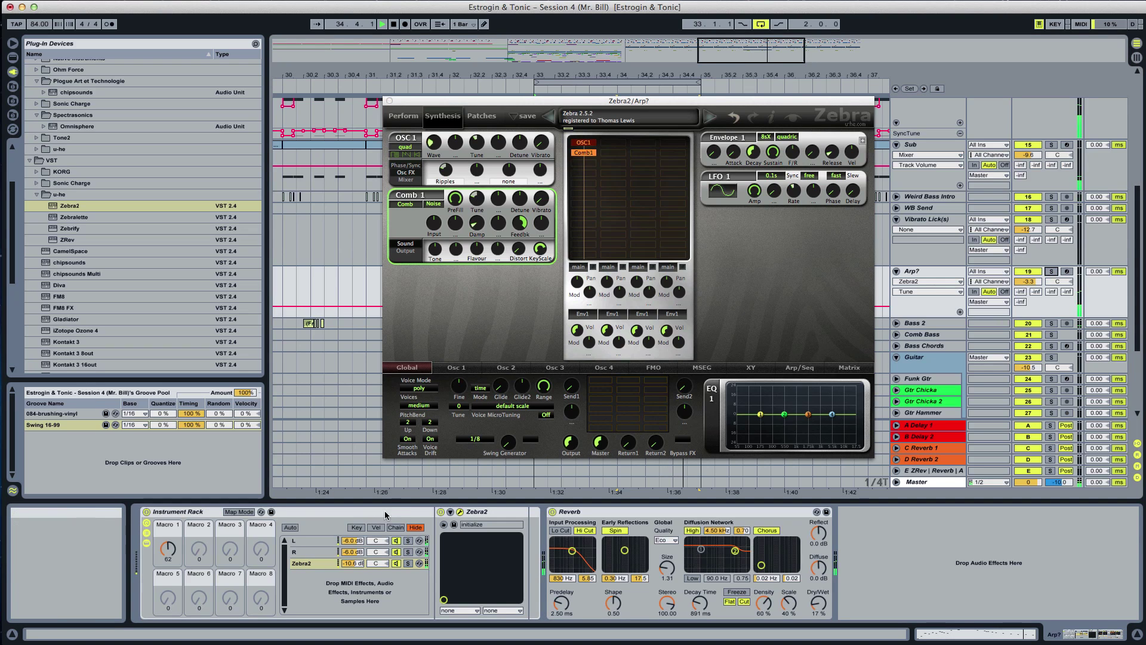
{"action": "left_click", "coordinate": [554, 514]}
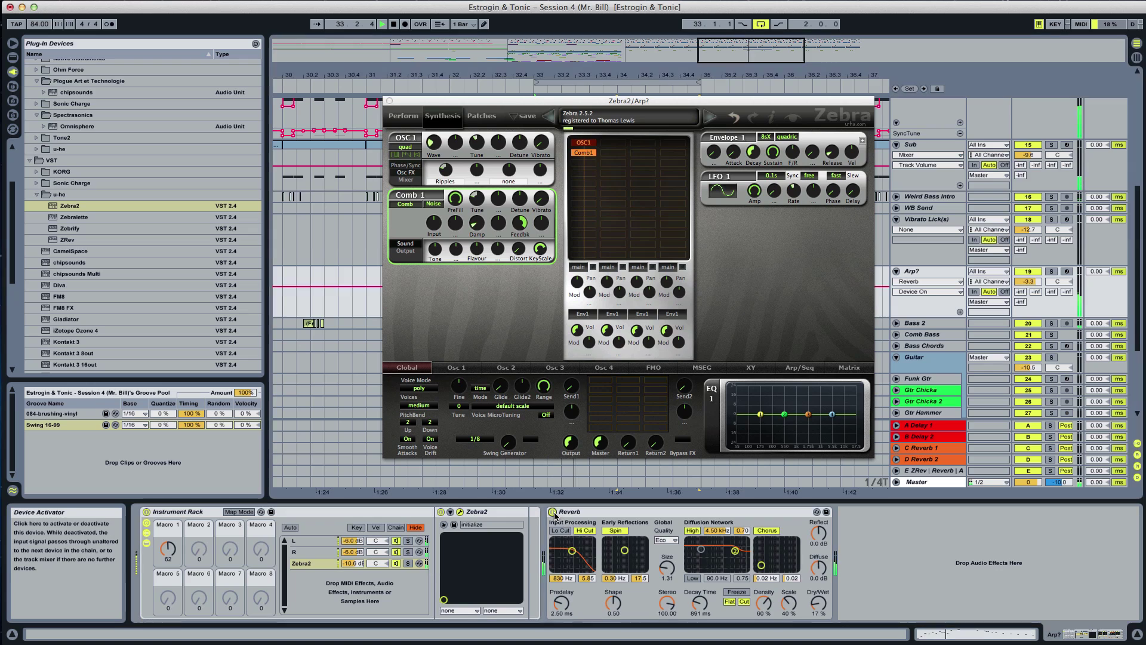
{"action": "left_click", "coordinate": [554, 514]}
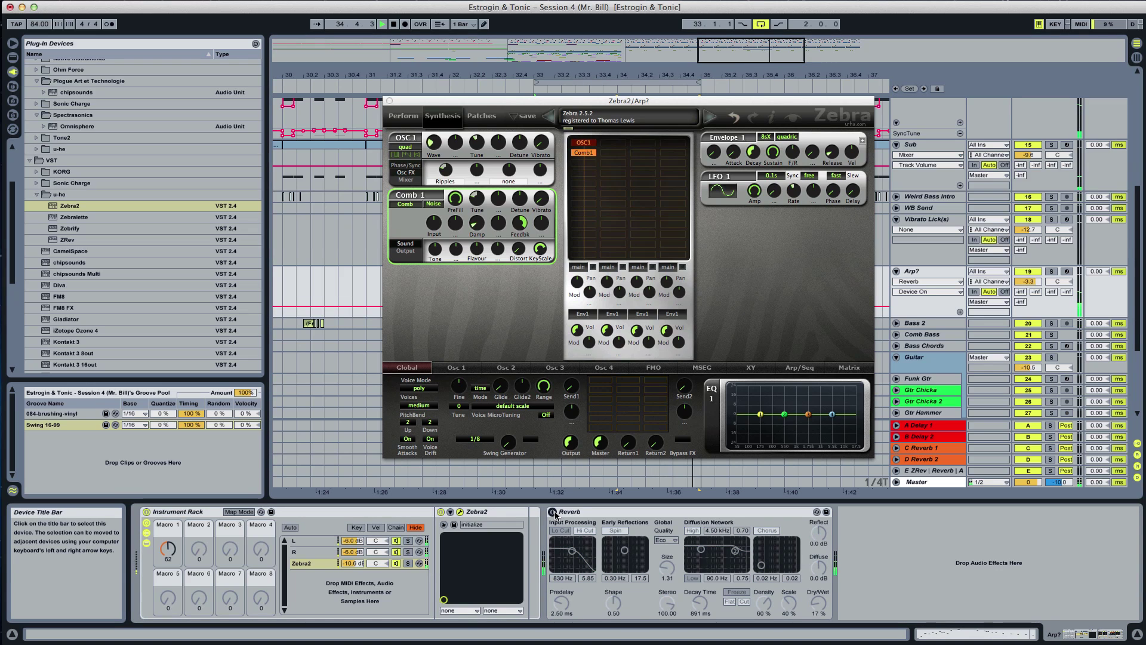
{"action": "left_click", "coordinate": [592, 515]}
{"action": "key", "text": "Delete"}
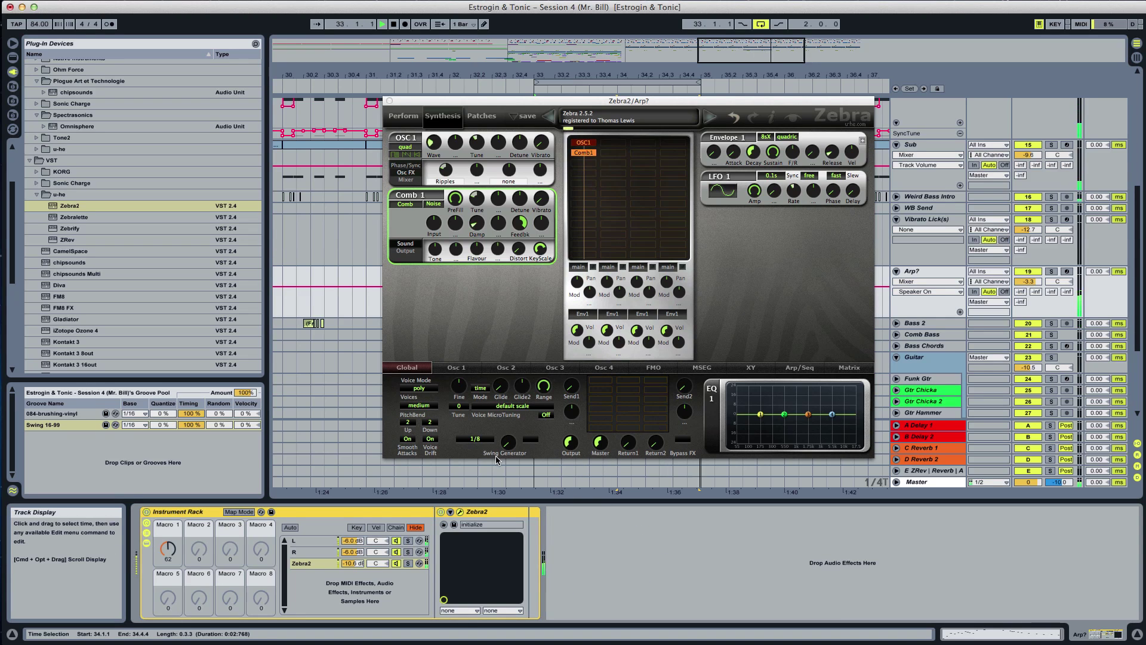
Solo the Zebra2 chain, insert a VCF1 filter below Comb1 and set its cutoff to 120
{"action": "left_click", "coordinate": [409, 564]}
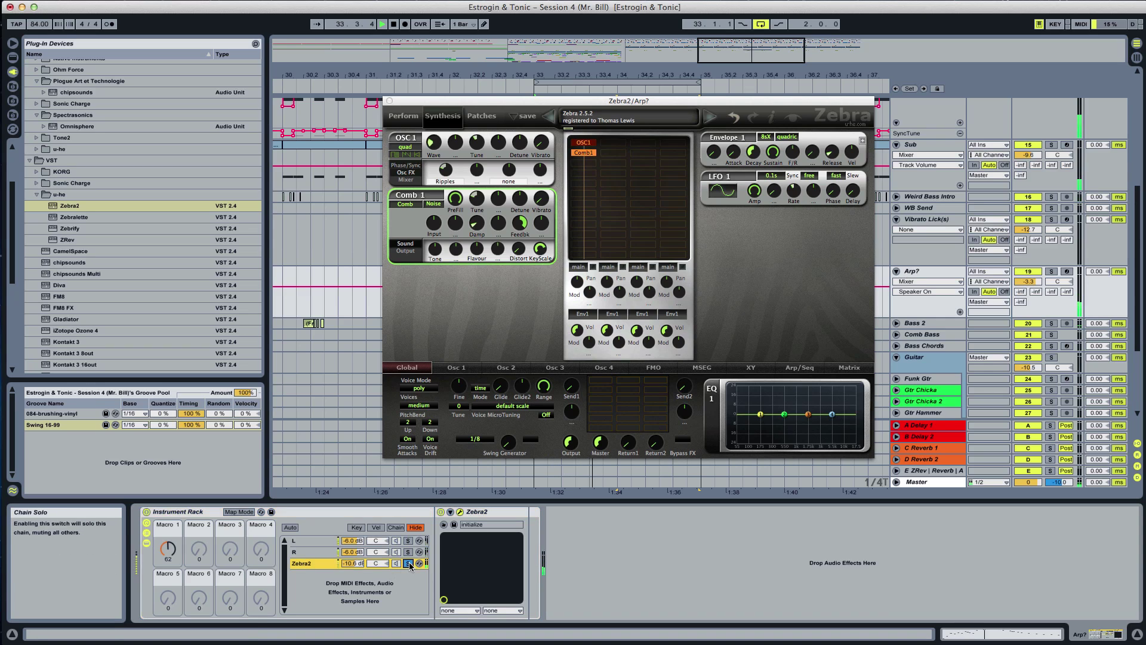
{"action": "left_click", "coordinate": [583, 168]}
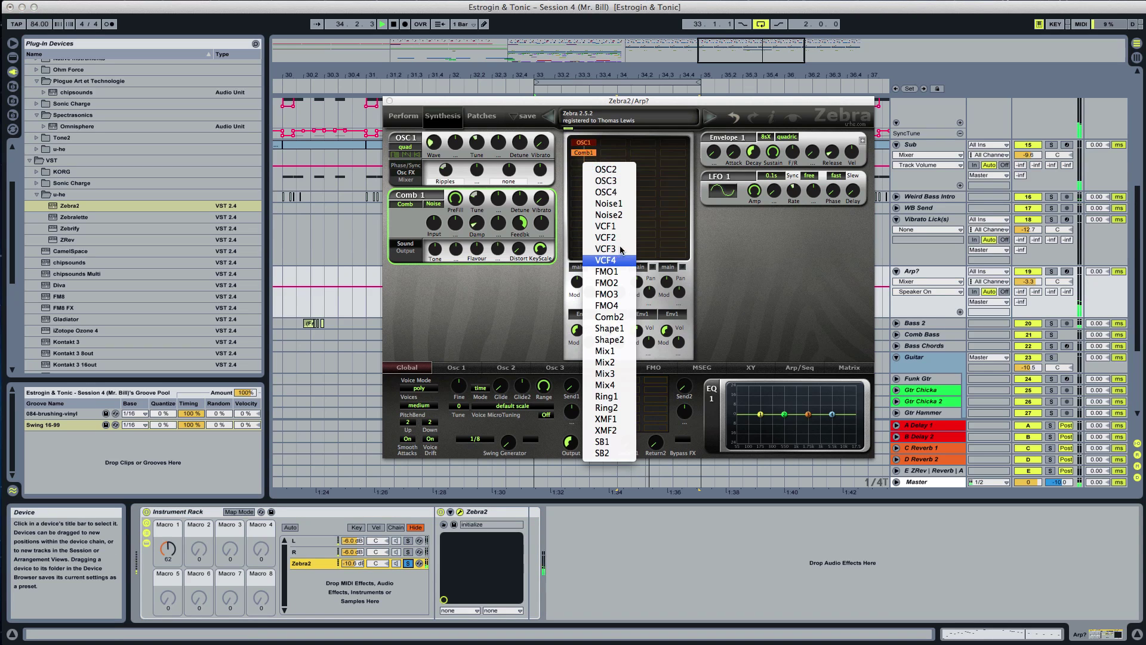
{"action": "left_click", "coordinate": [500, 218]}
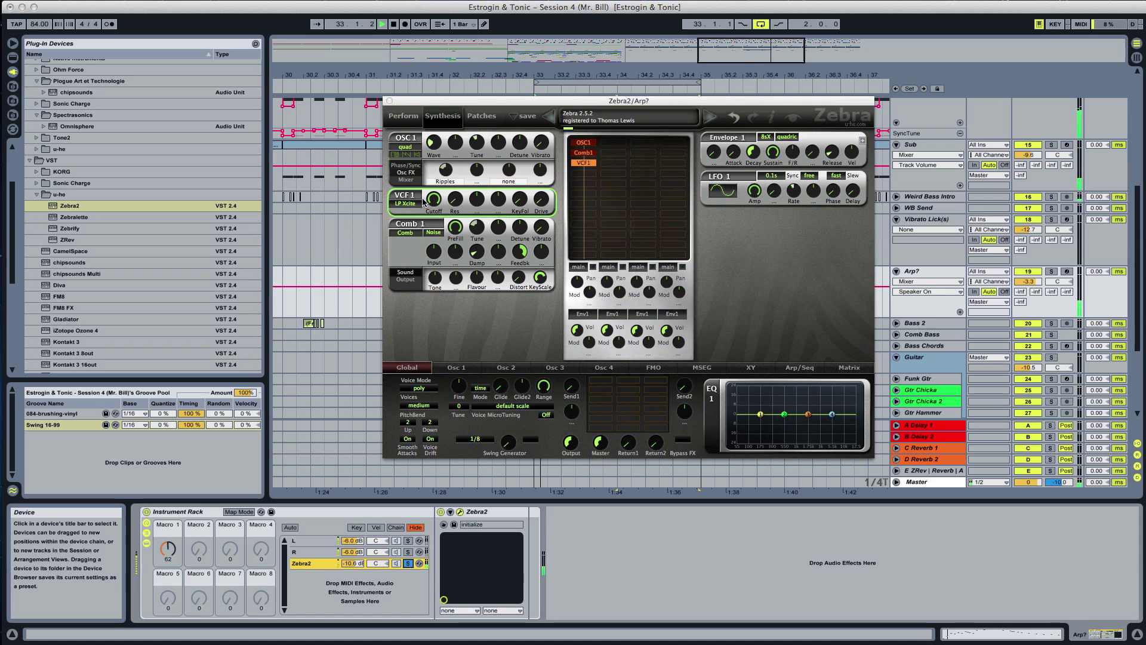
{"action": "left_click_drag", "start_coordinate": [432, 199], "coordinate": [423, 233]}
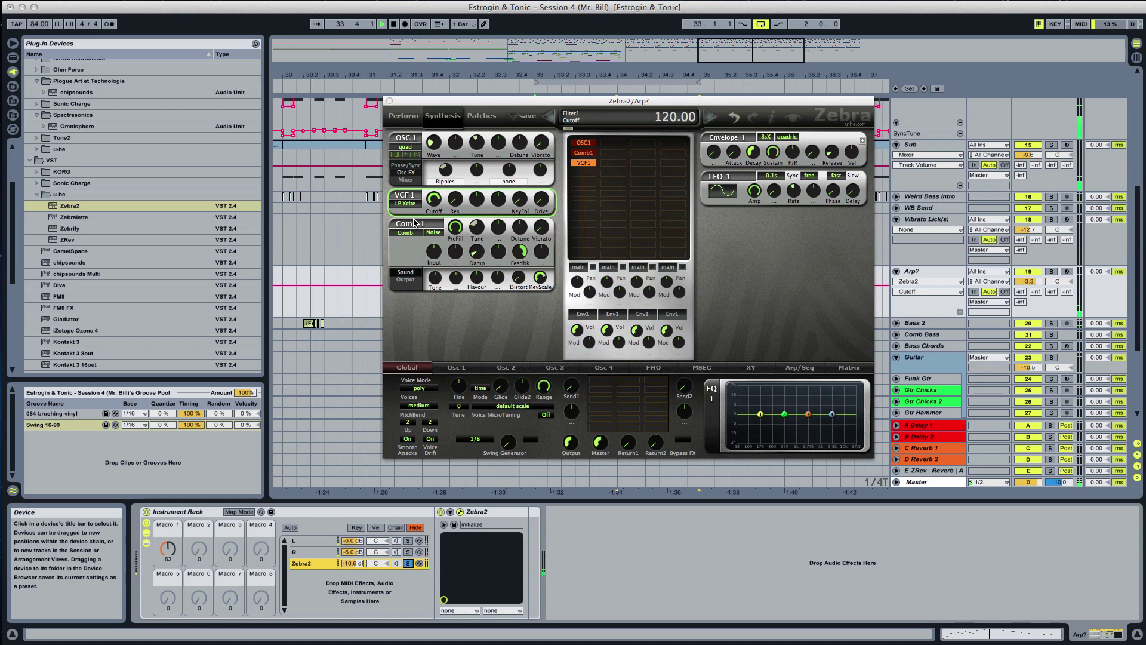
{"action": "left_click", "coordinate": [478, 207]}
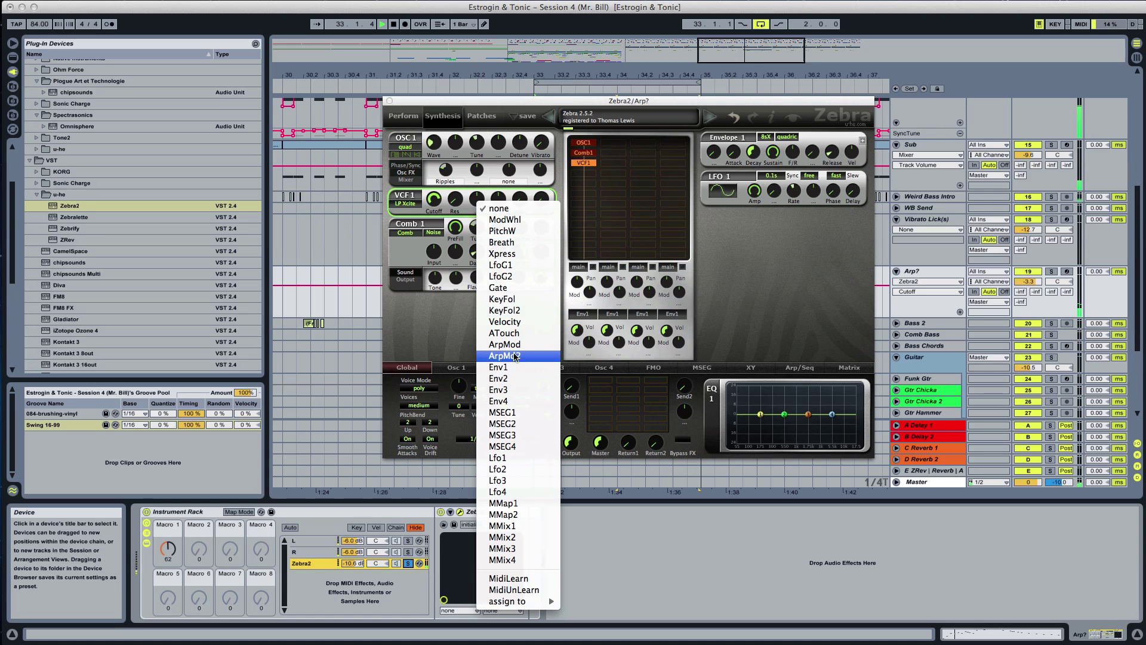
{"action": "left_click", "coordinate": [752, 3]}
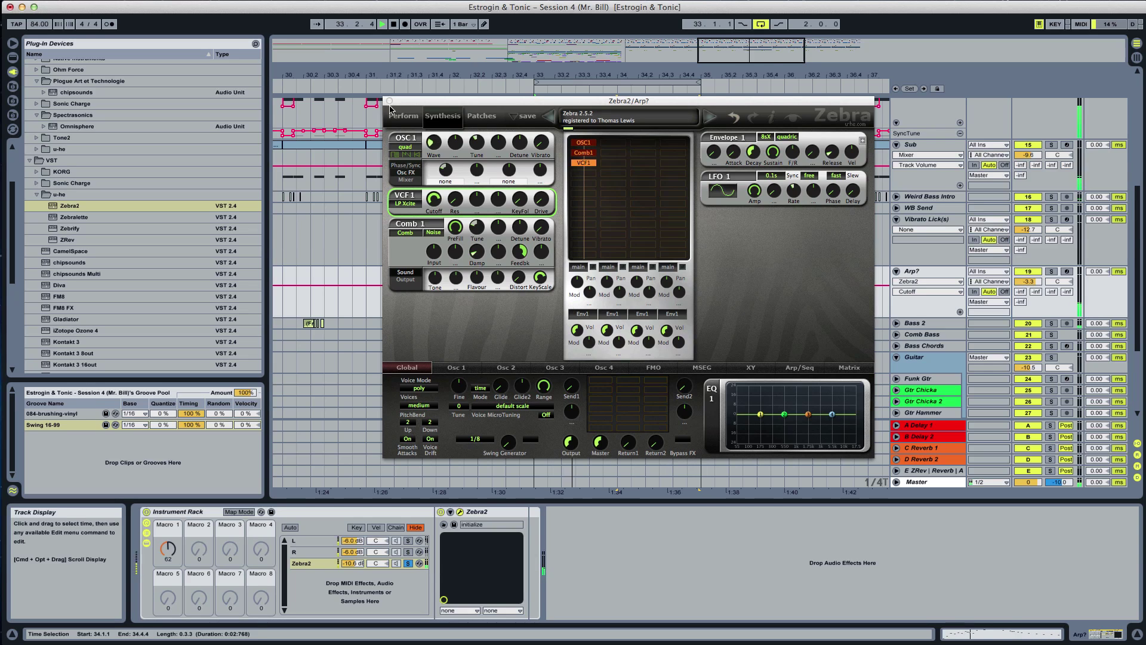
Listen to Sub alone, solo Arp?, and modulate VCF 1 with Env2, raising the modulation depth and lowering the cutoff to 11
{"action": "left_click", "coordinate": [1051, 146]}
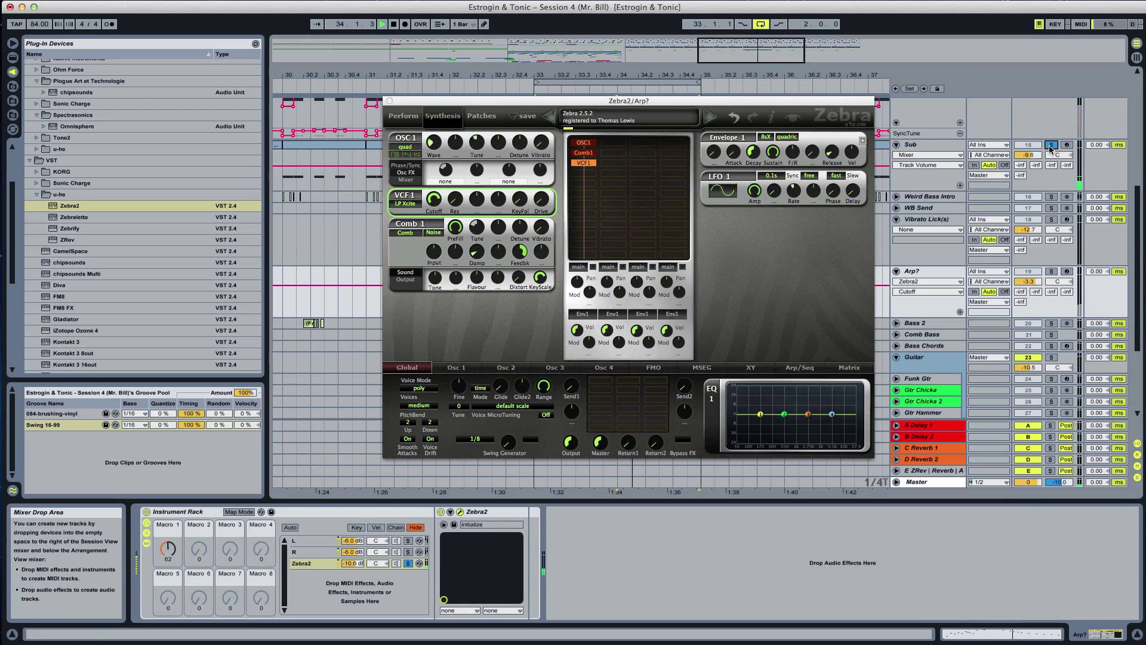
{"action": "left_click", "coordinate": [1052, 271]}
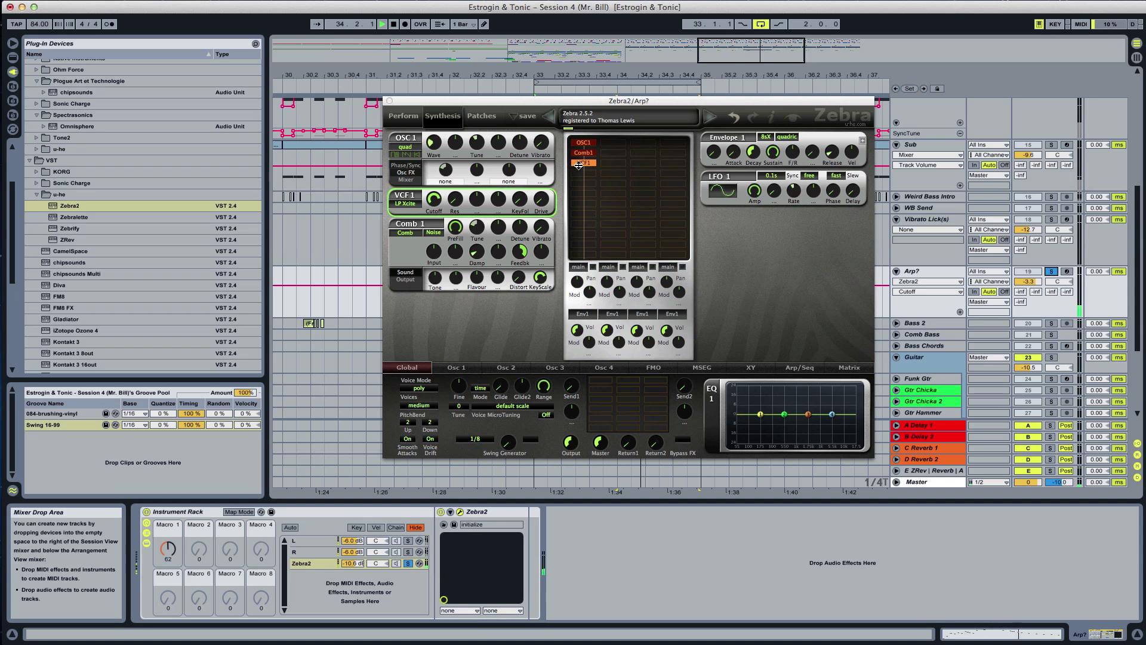
{"action": "right_click", "coordinate": [478, 202]}
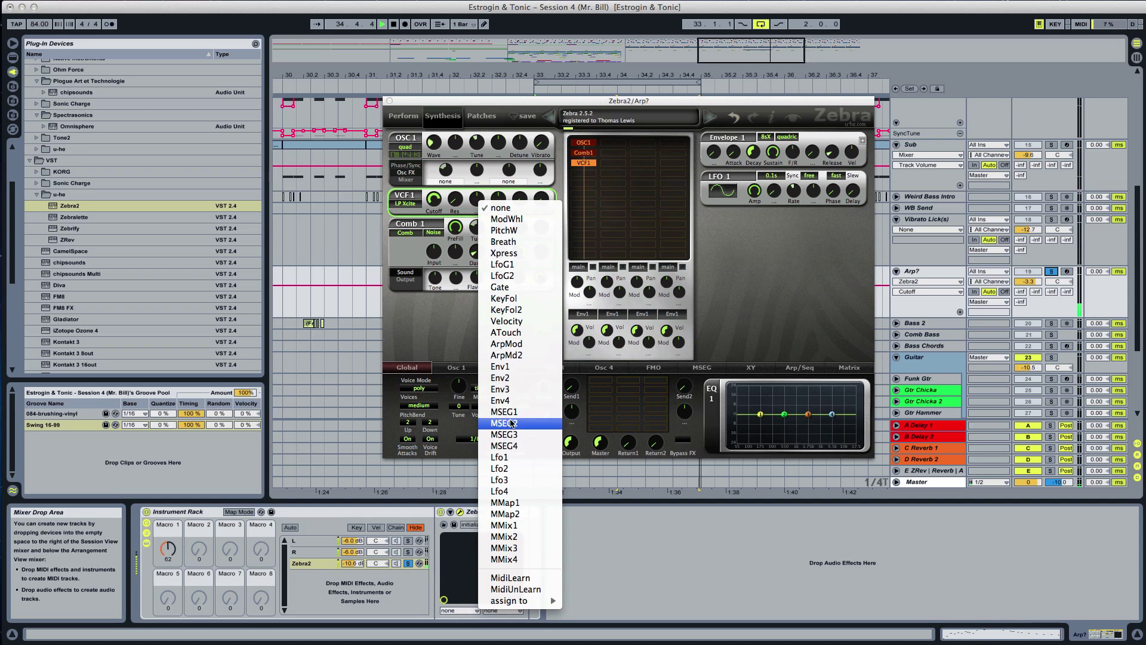
{"action": "left_click", "coordinate": [517, 383]}
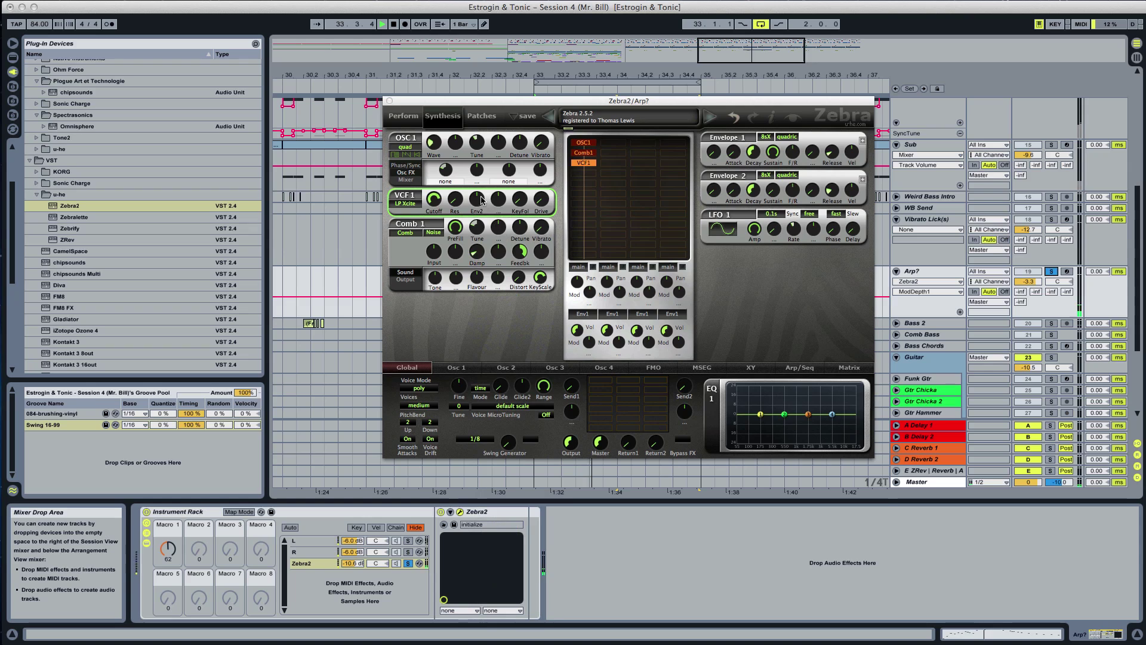
{"action": "left_click_drag", "start_coordinate": [479, 200], "coordinate": [436, 281]}
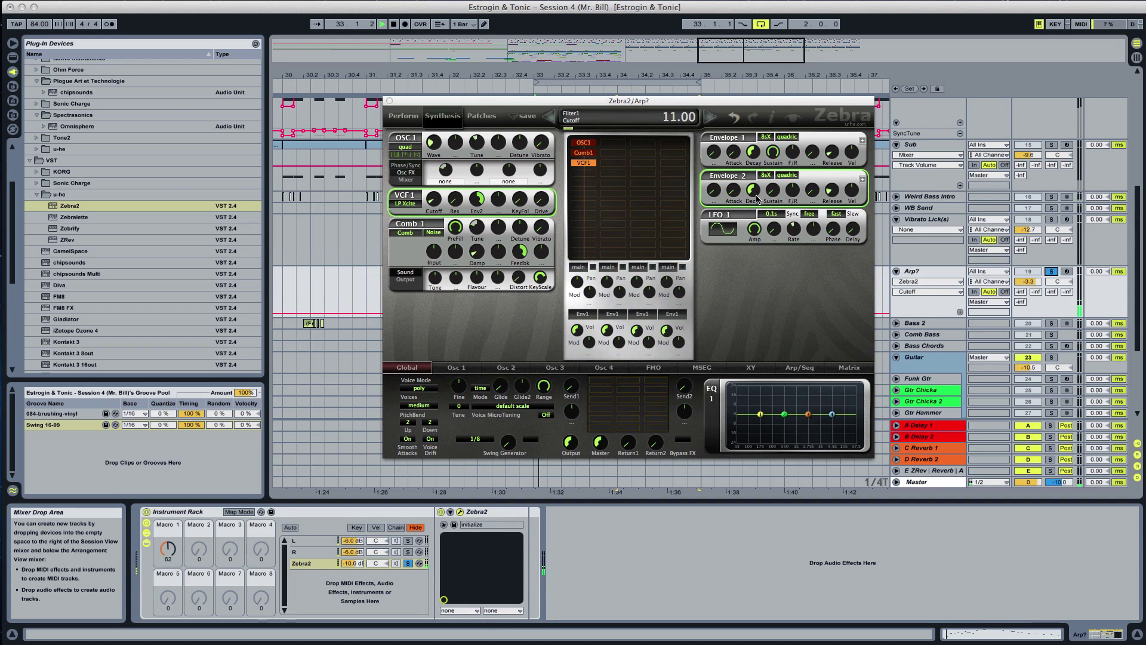
Raise Envelope 2's attack, set its decay to 20.5, and compare the Arp? track in the mix before soloing it again
{"action": "mouse_move", "coordinate": [733, 192]}
{"action": "left_mouse_down"}
{"action": "mouse_move", "coordinate": [731, 143]}
{"action": "mouse_move", "coordinate": [716, 167]}
{"action": "mouse_move", "coordinate": [754, 195]}
{"action": "left_mouse_up"}
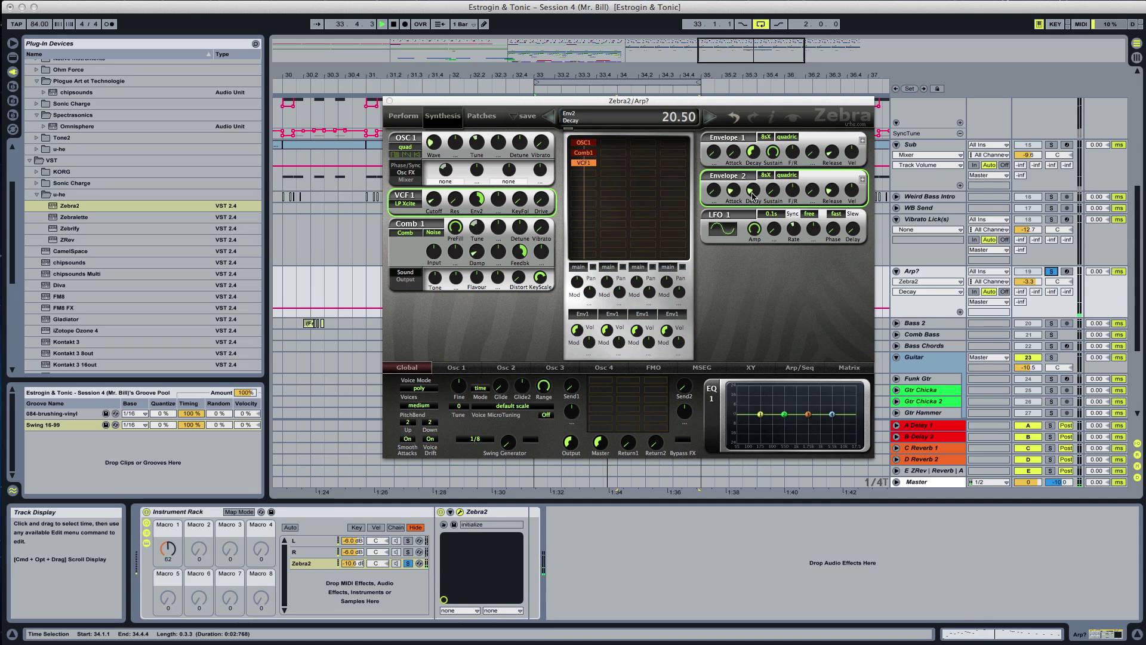
{"action": "left_click", "coordinate": [1053, 273]}
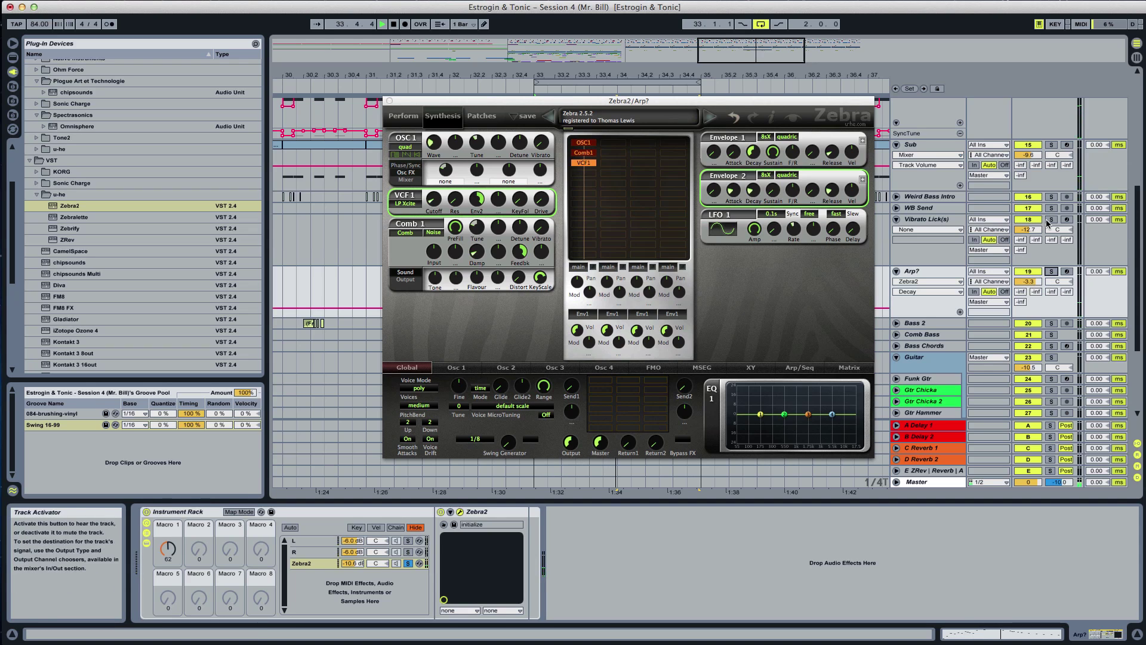
{"action": "left_click", "coordinate": [1052, 271]}
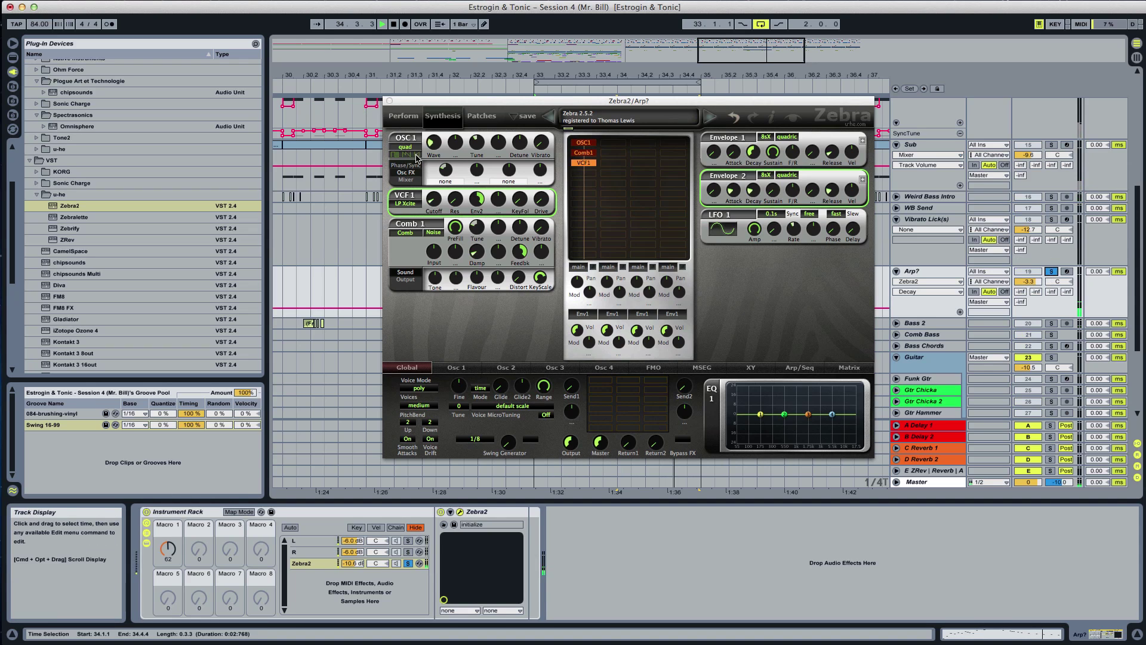
Audition OSC1 in dual mode and return it to quad
{"action": "left_click", "coordinate": [411, 154]}
{"action": "left_click", "coordinate": [409, 151]}
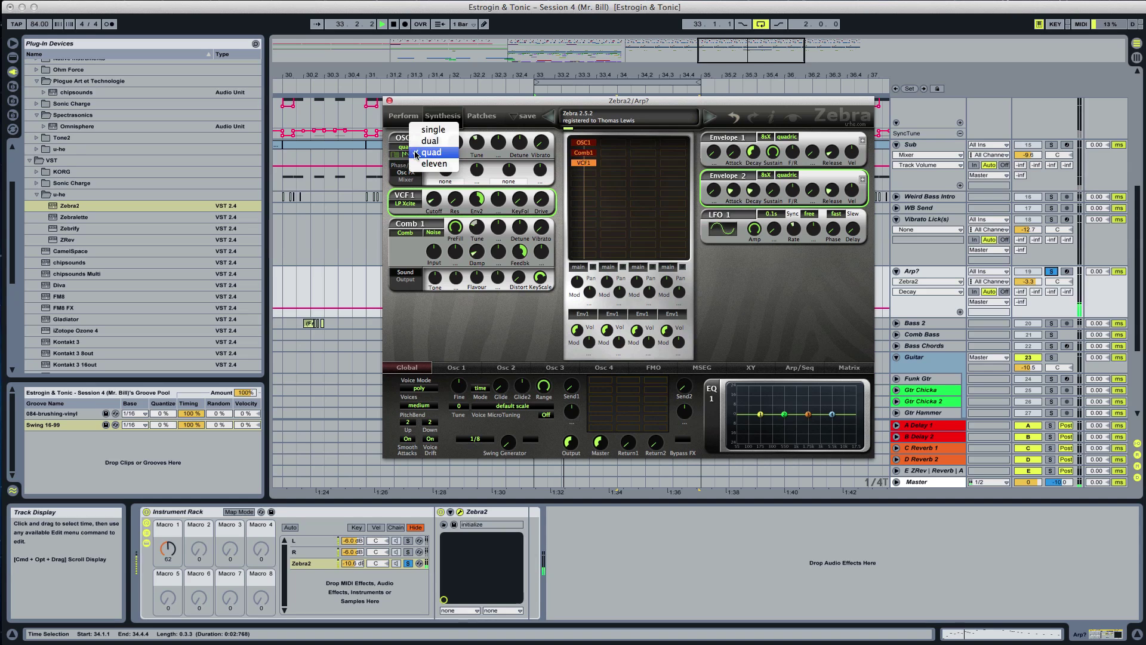
{"action": "left_click", "coordinate": [427, 140]}
{"action": "left_click", "coordinate": [413, 154]}
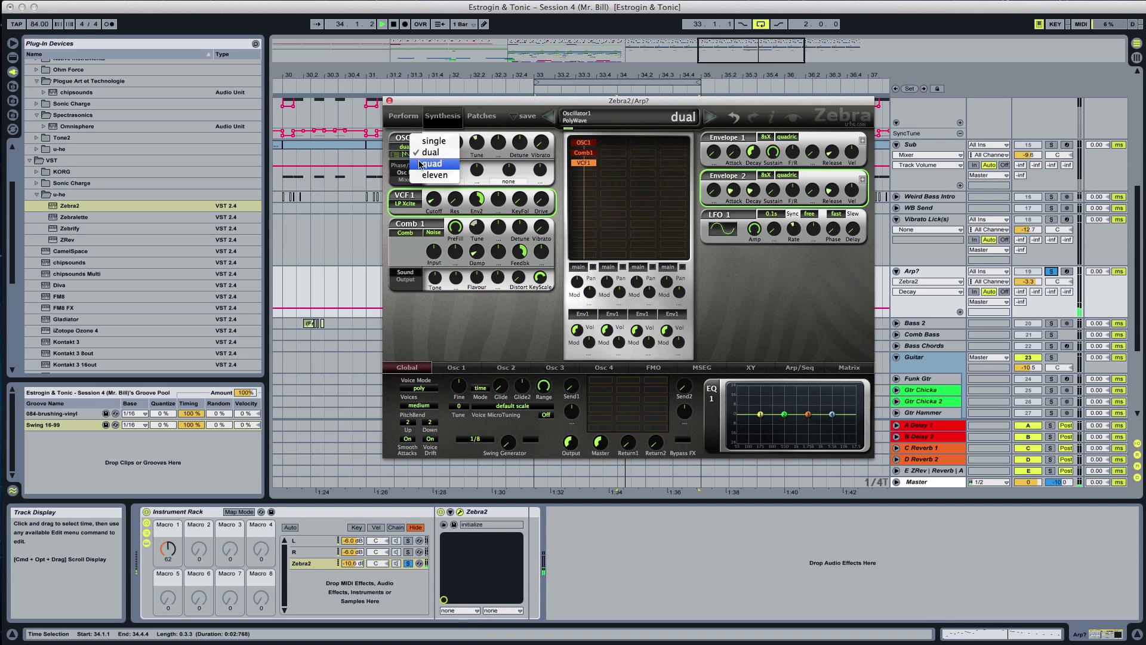
{"action": "left_click", "coordinate": [428, 164]}
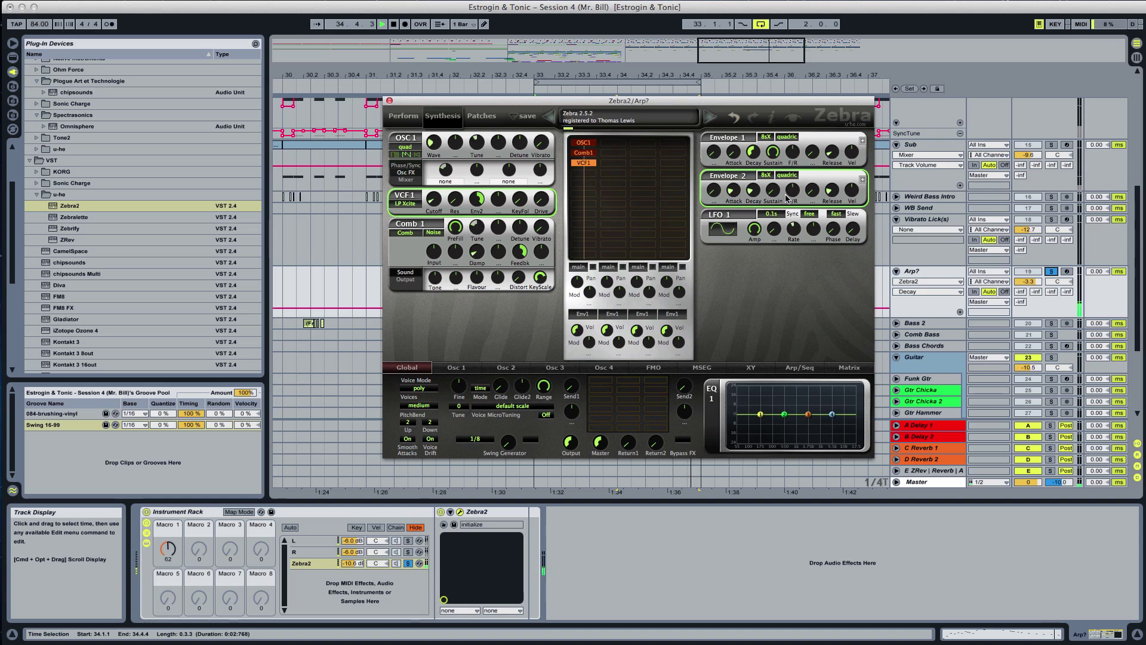
Raise Envelope 1's decay and set its release to 57.50 in Zebra2
{"action": "left_click_drag", "start_coordinate": [832, 154], "coordinate": [834, 112]}
{"action": "left_click_drag", "start_coordinate": [760, 160], "coordinate": [761, 122]}
{"action": "left_click_drag", "start_coordinate": [834, 155], "coordinate": [835, 225]}
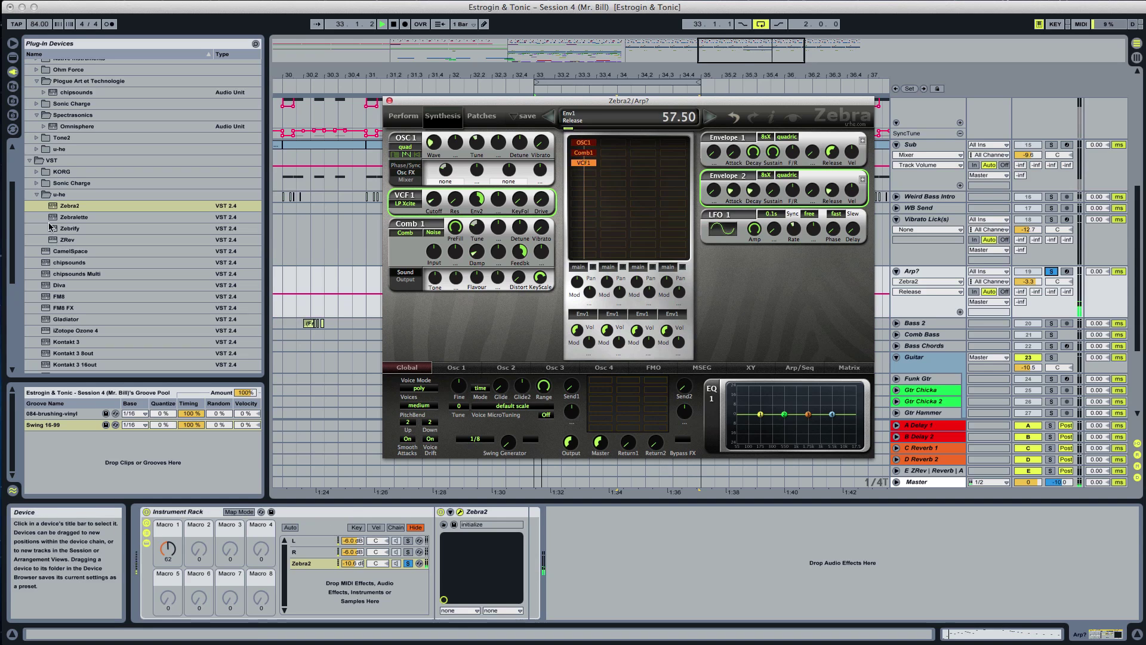
Find the Note Length MIDI effect and insert it before Zebra2 in the Zebra2 chain
{"action": "left_click", "coordinate": [13, 57]}
{"action": "scroll", "coordinate": [85, 119], "scroll_direction": "up", "scroll_amount": 3}
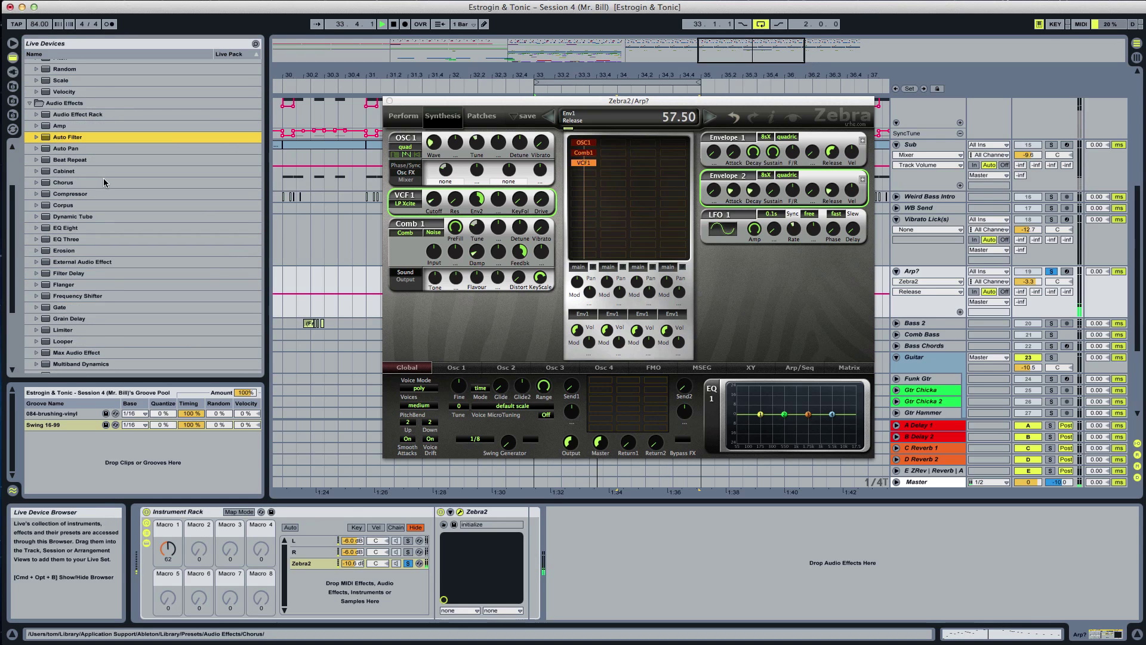
{"action": "scroll", "coordinate": [103, 178], "scroll_direction": "up", "scroll_amount": 3}
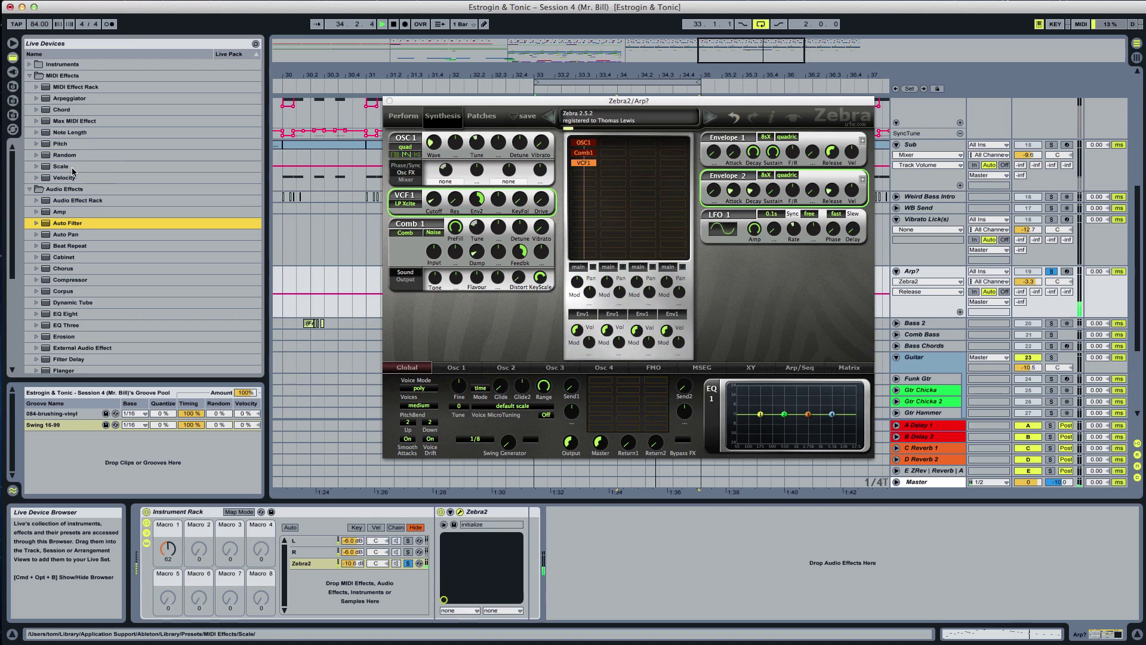
{"action": "left_click", "coordinate": [68, 132]}
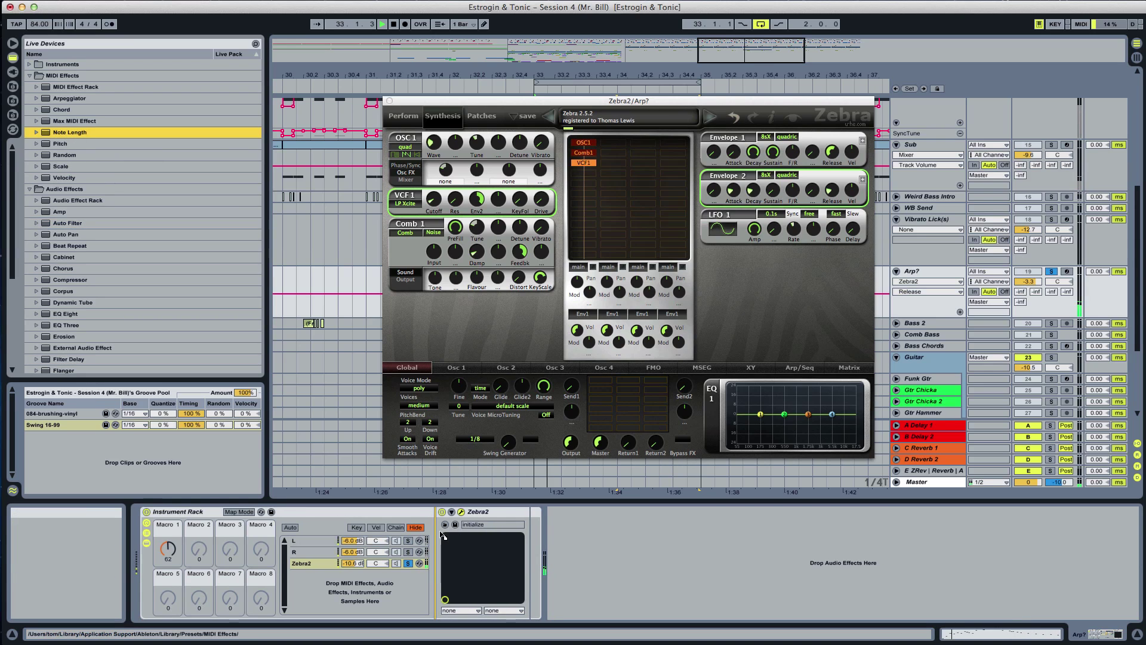
{"action": "left_click_drag", "start_coordinate": [442, 533], "coordinate": [454, 561]}
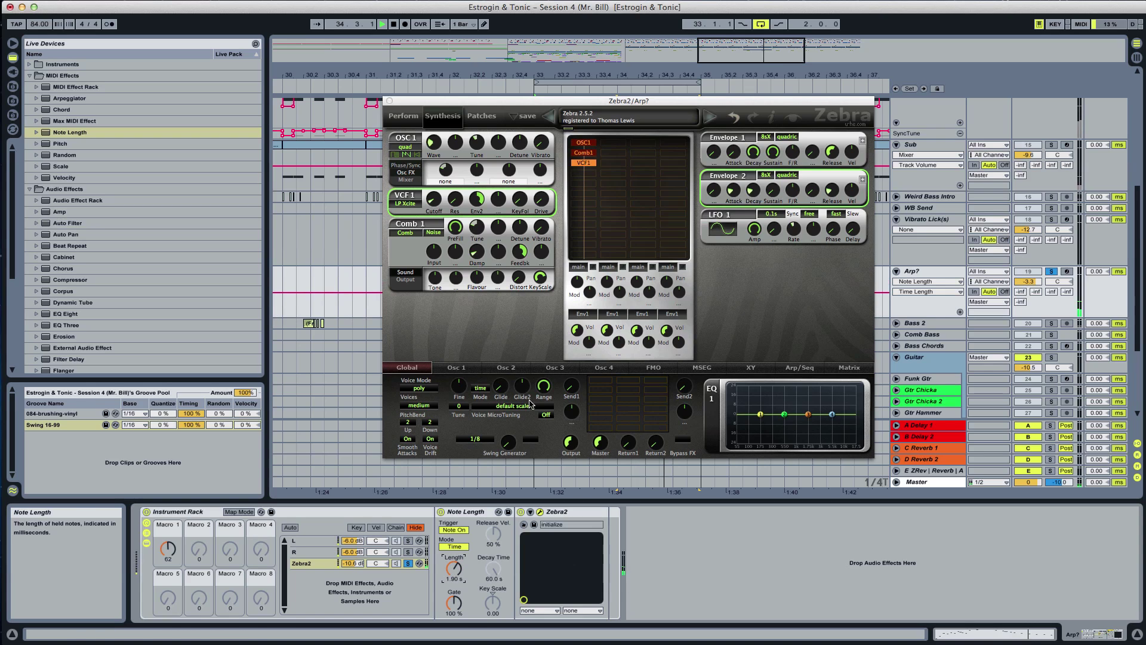
Raise Envelope 2's decay, lower both envelopes' releases with Envelope 2's at 0, and set the Note Length time to 195 ms
{"action": "left_click_drag", "start_coordinate": [759, 192], "coordinate": [754, 131]}
{"action": "left_click_drag", "start_coordinate": [831, 152], "coordinate": [832, 235]}
{"action": "left_click_drag", "start_coordinate": [832, 190], "coordinate": [834, 225]}
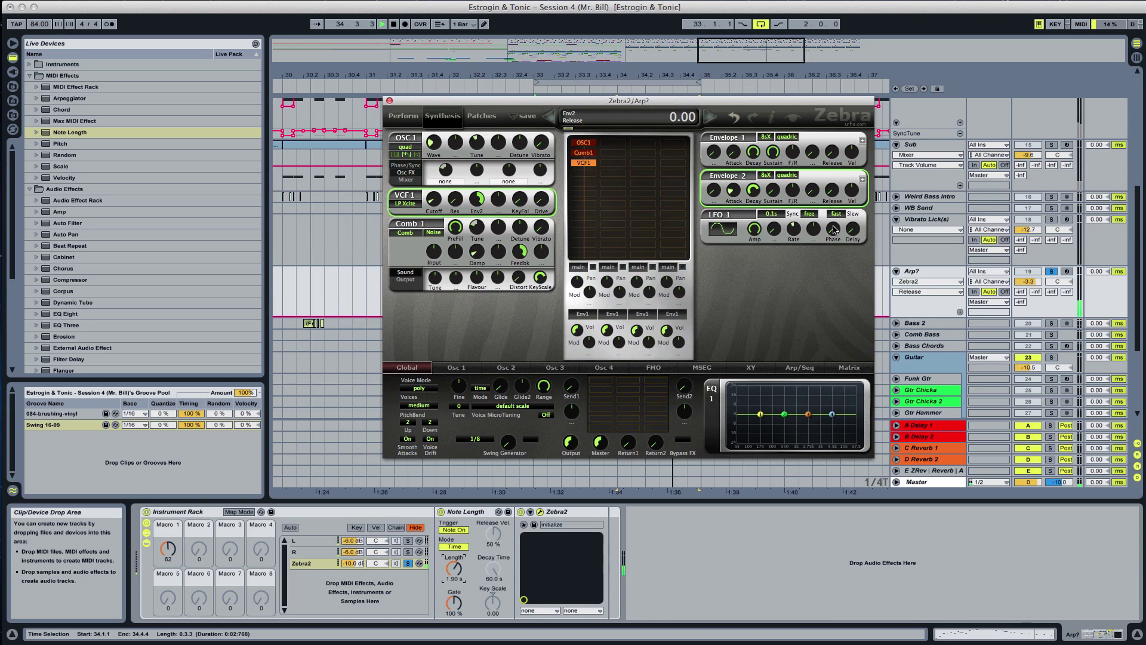
{"action": "left_click_drag", "start_coordinate": [453, 568], "coordinate": [454, 599]}
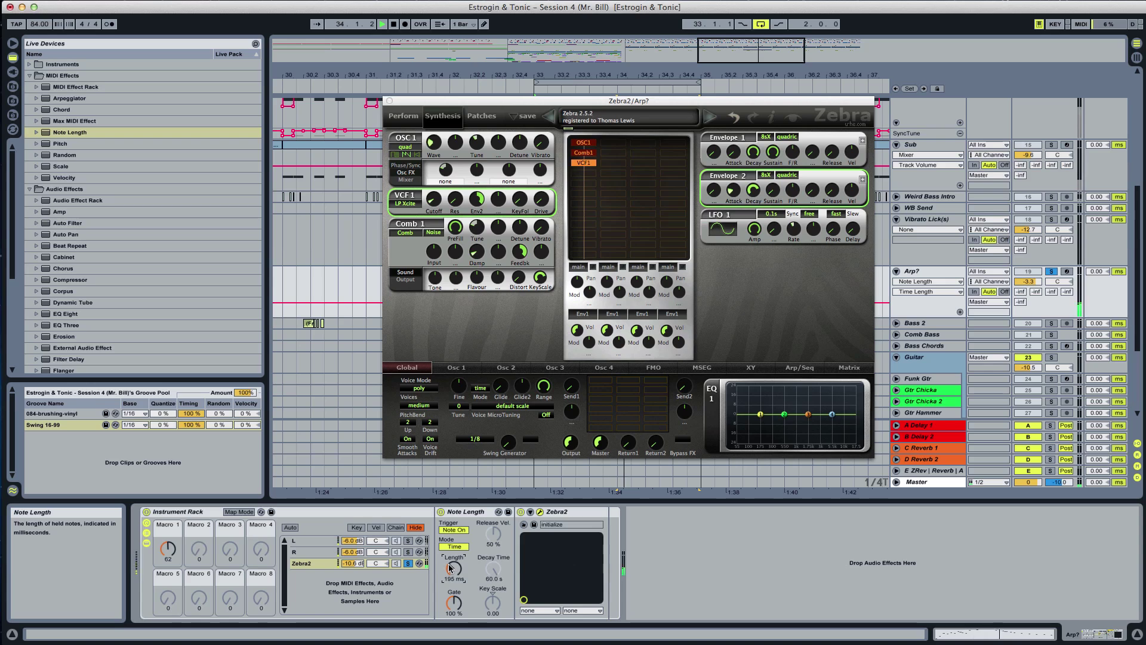
Deactivate Note Length, raise Envelope 1's release, and set Envelope 2's release to 37
{"action": "left_click", "coordinate": [441, 511]}
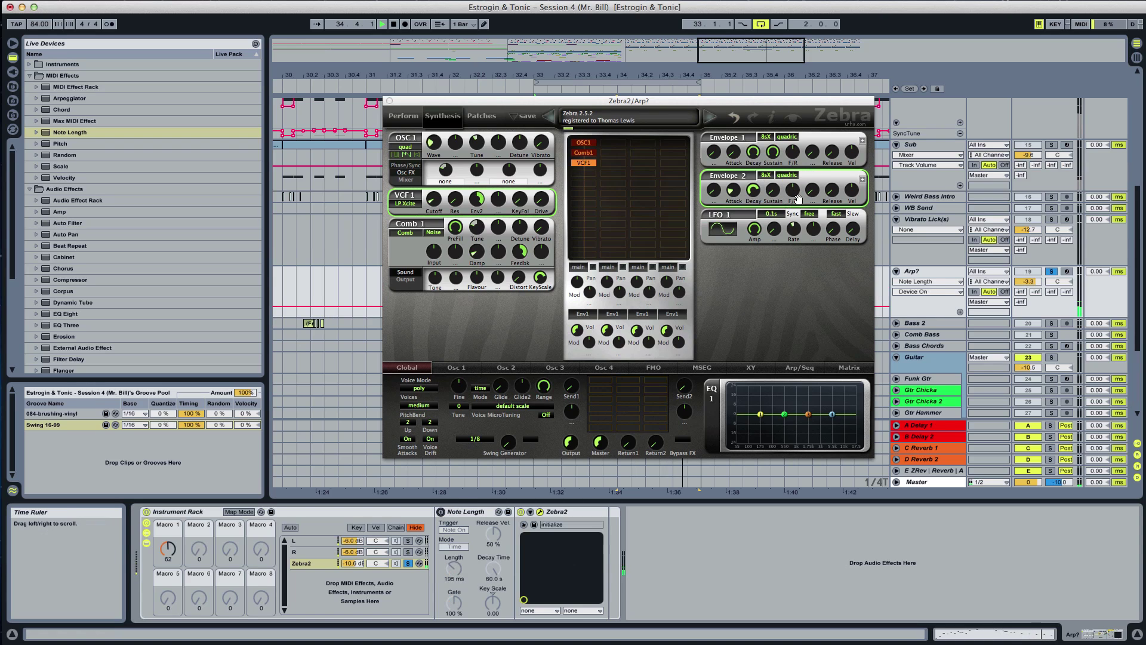
{"action": "left_click_drag", "start_coordinate": [832, 151], "coordinate": [828, 92]}
{"action": "left_click_drag", "start_coordinate": [831, 190], "coordinate": [832, 176]}
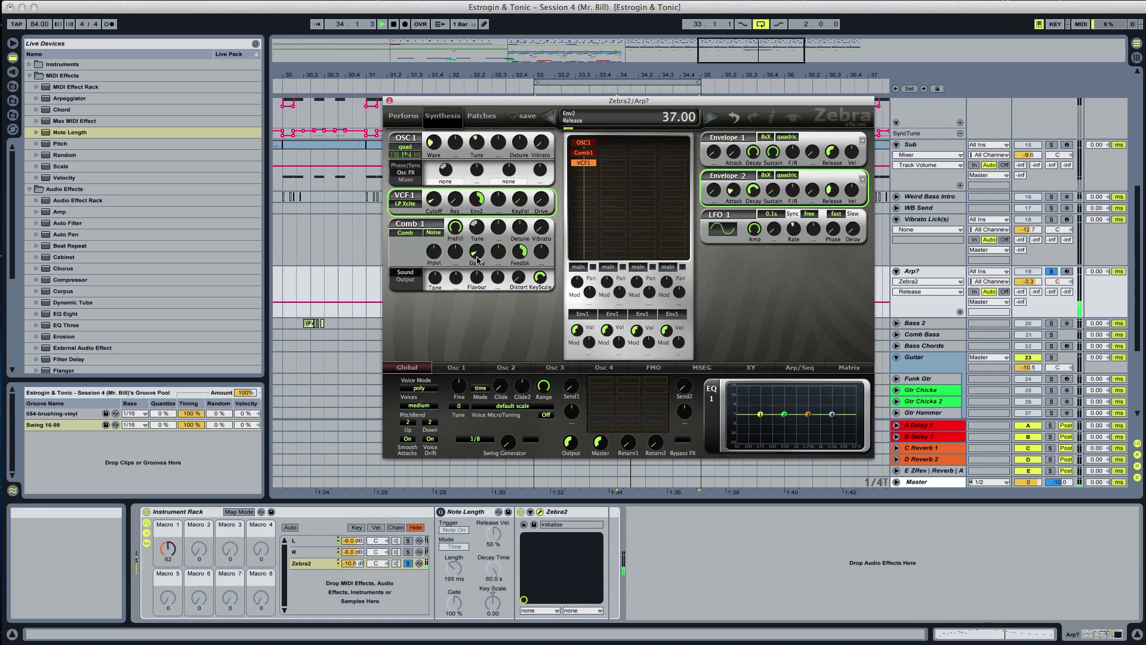
Try modulating VCF 1 with Lfo2 at a 1/16 rate, with Envelope 1's release at 21 and the filter's cutoff raised
{"action": "left_click", "coordinate": [479, 208]}
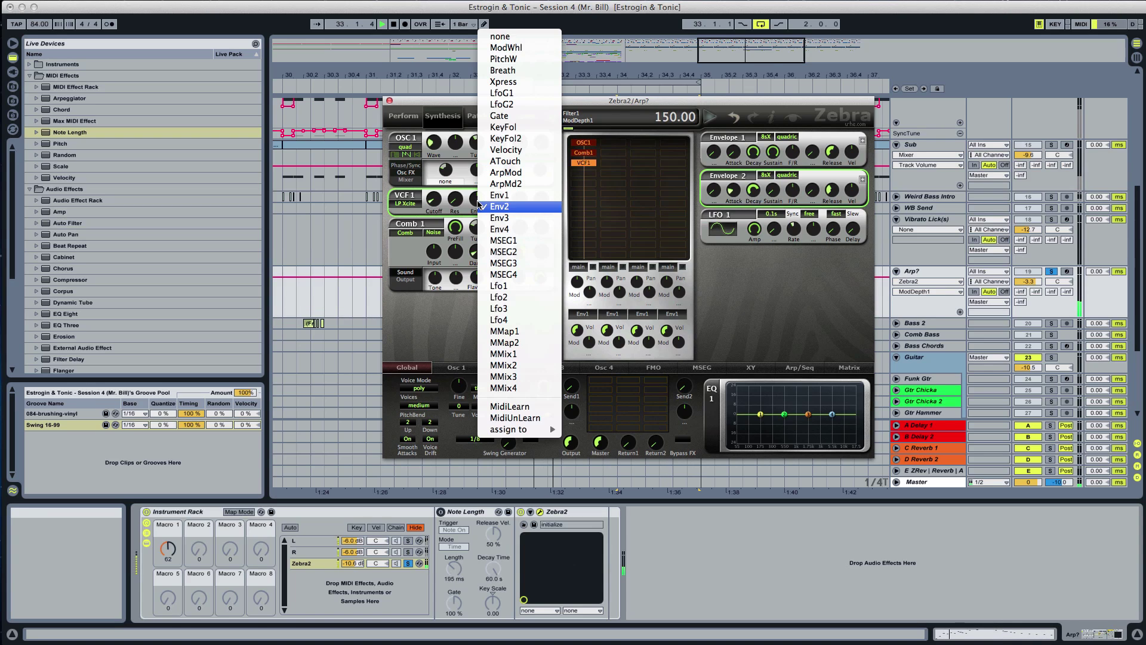
{"action": "left_click", "coordinate": [499, 296]}
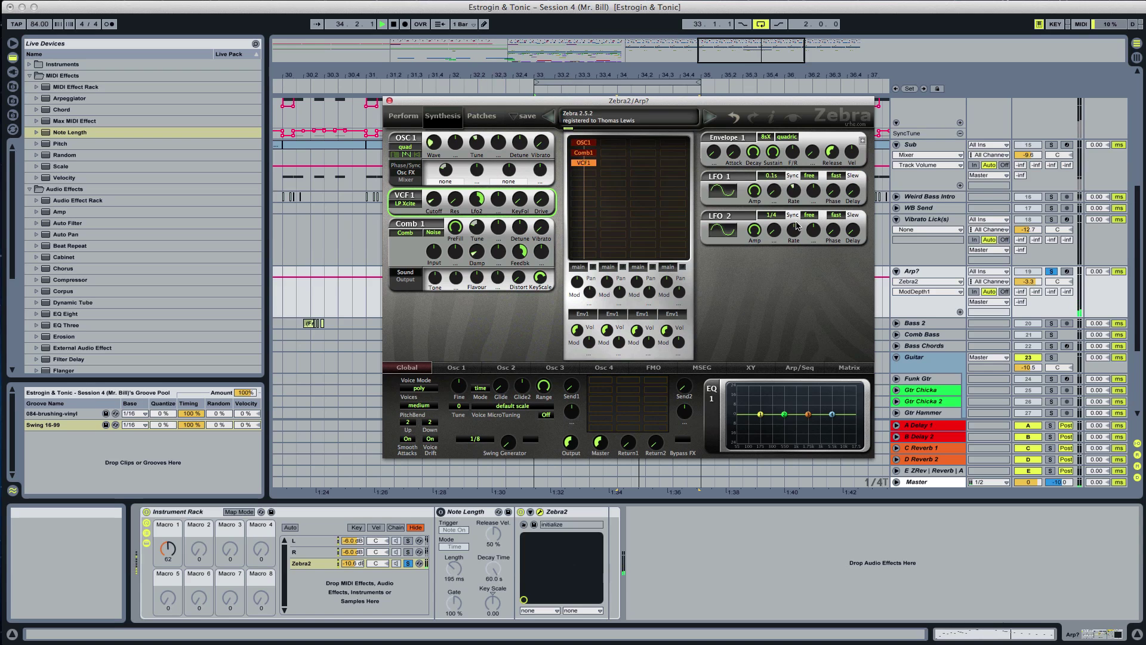
{"action": "left_click", "coordinate": [772, 215]}
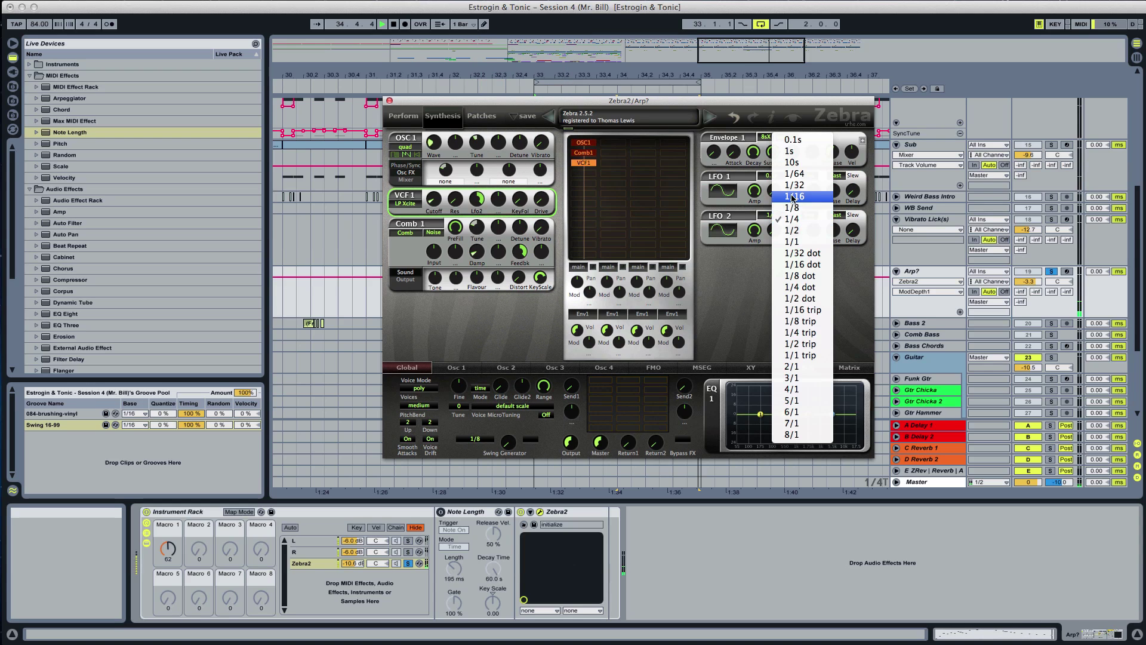
{"action": "left_click", "coordinate": [792, 197]}
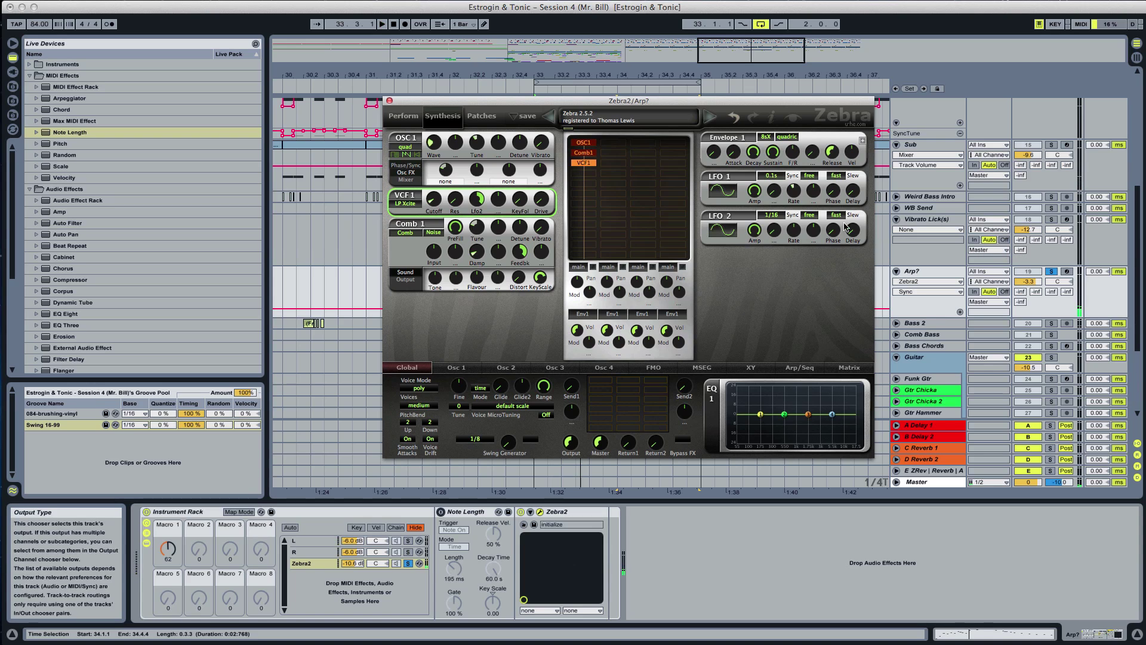
{"action": "left_click_drag", "start_coordinate": [839, 157], "coordinate": [832, 197]}
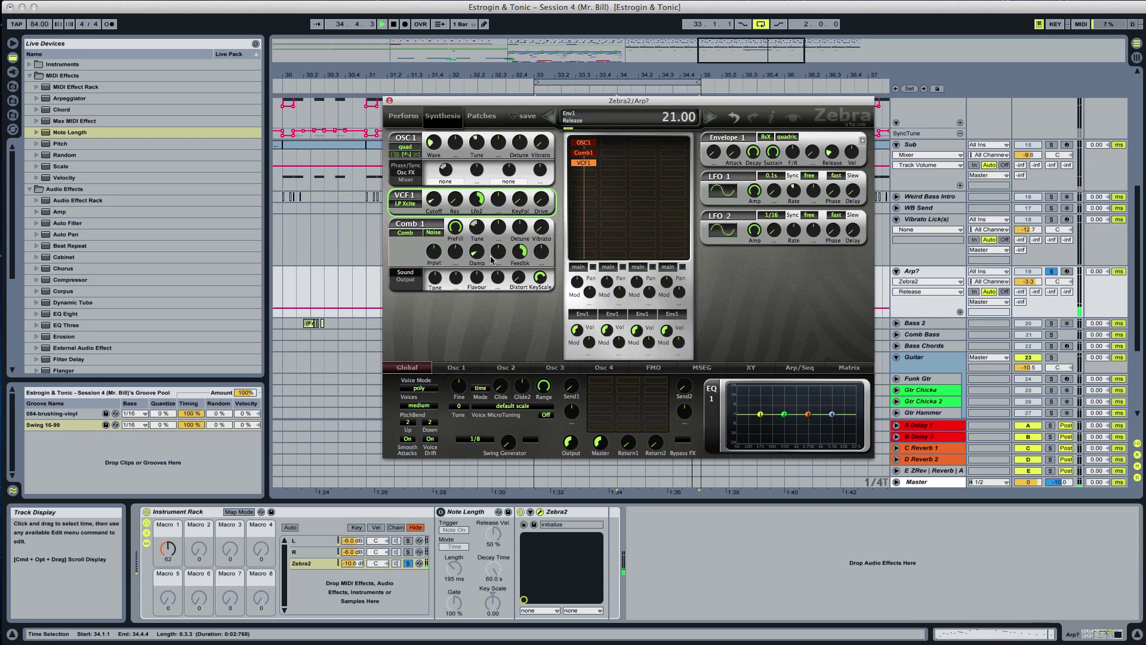
{"action": "left_click_drag", "start_coordinate": [478, 200], "coordinate": [472, 167]}
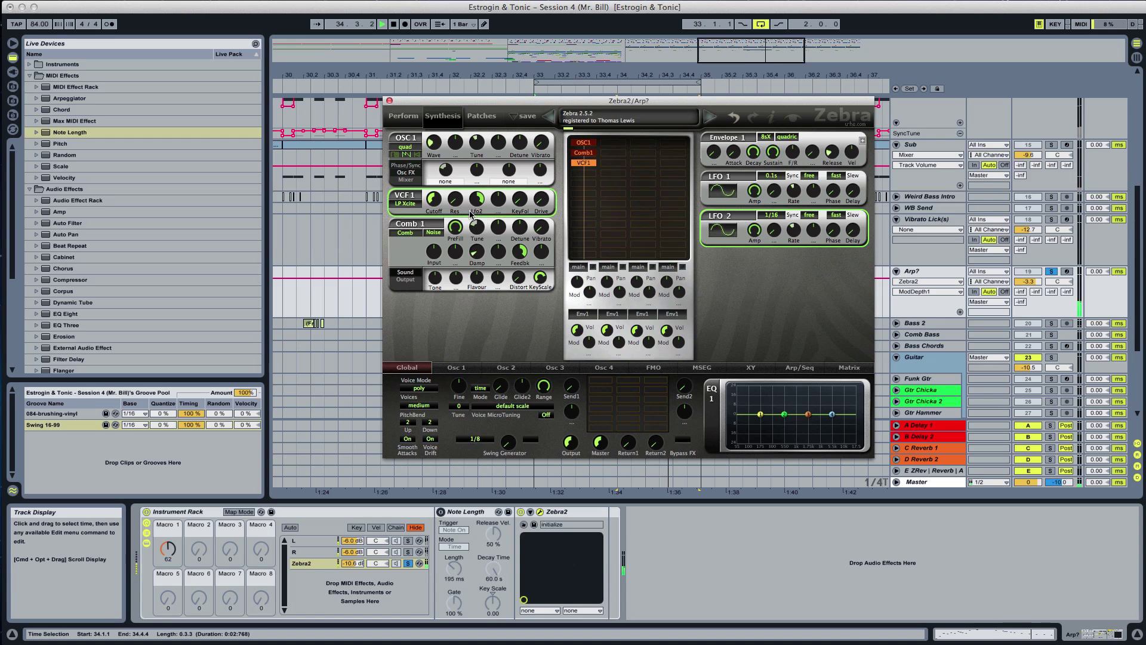
Reassign VCF 1's modulation to Env2, adjust Envelope 2's decay to 60, and lower the filter's cutoff
{"action": "left_click", "coordinate": [477, 287]}
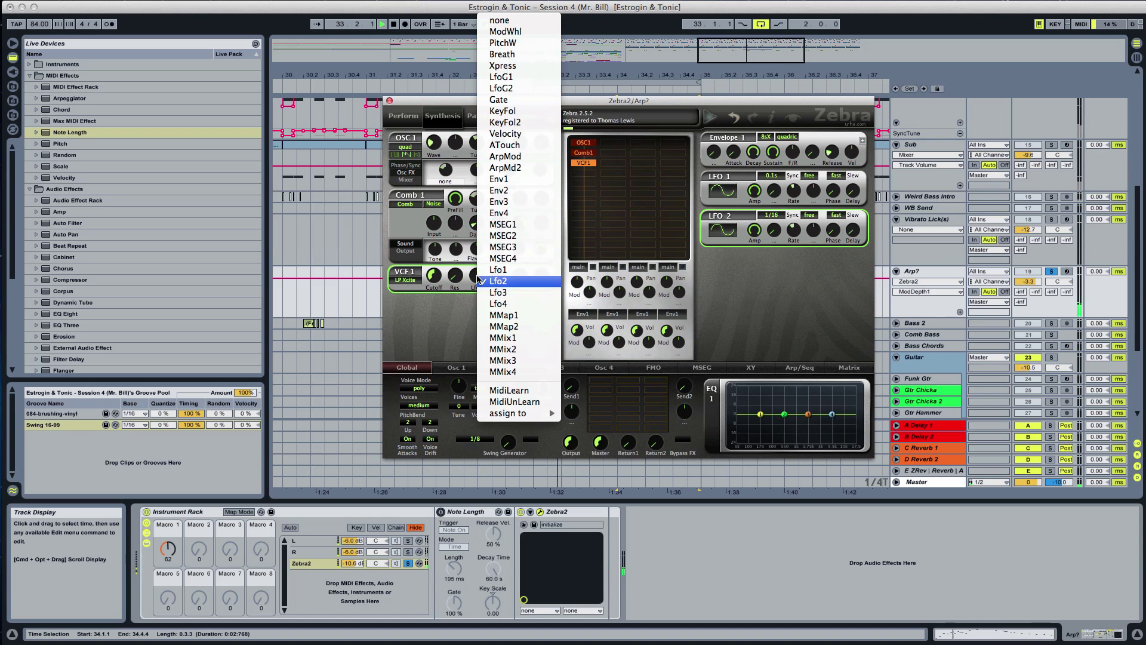
{"action": "left_click", "coordinate": [500, 190]}
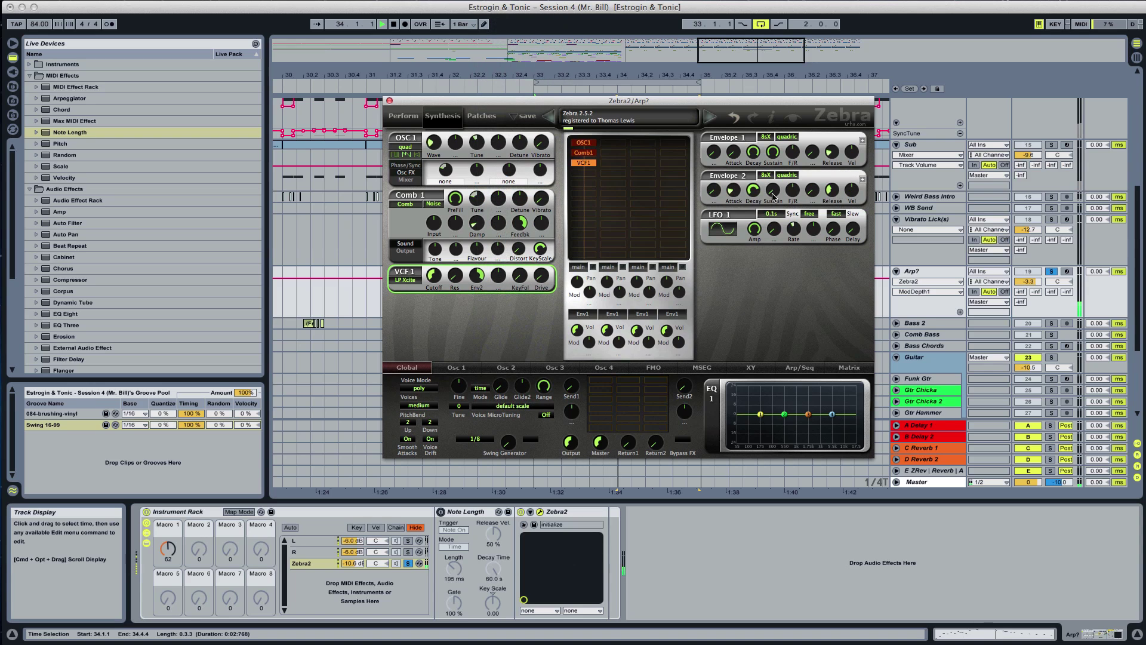
{"action": "left_click_drag", "start_coordinate": [753, 191], "coordinate": [751, 210]}
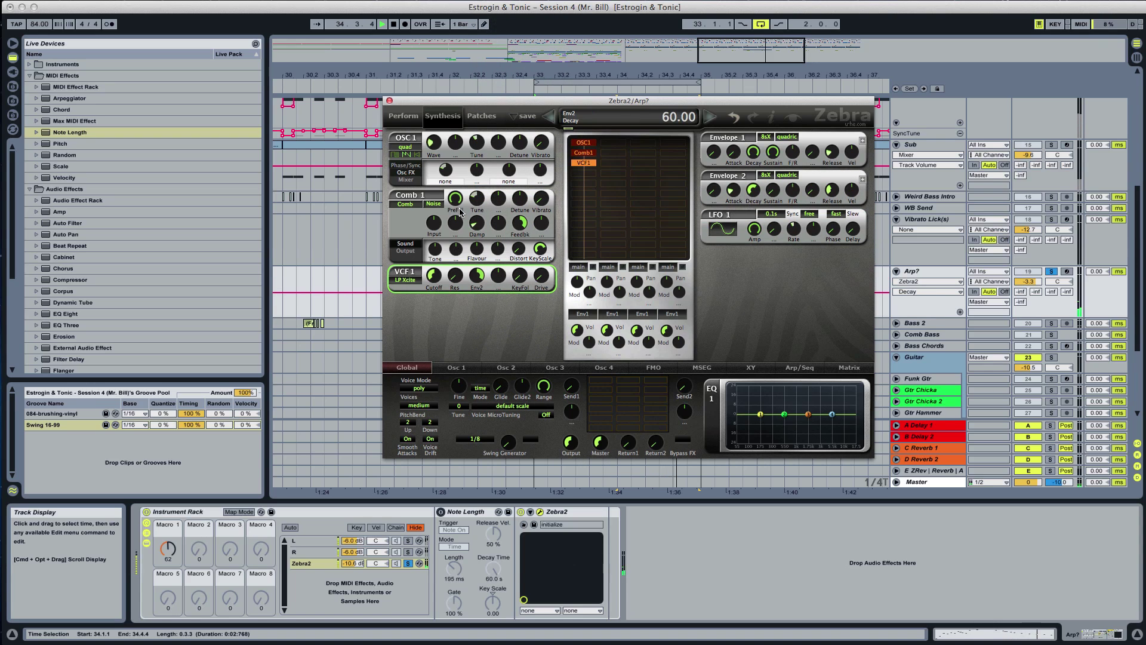
{"action": "left_click_drag", "start_coordinate": [478, 282], "coordinate": [479, 272]}
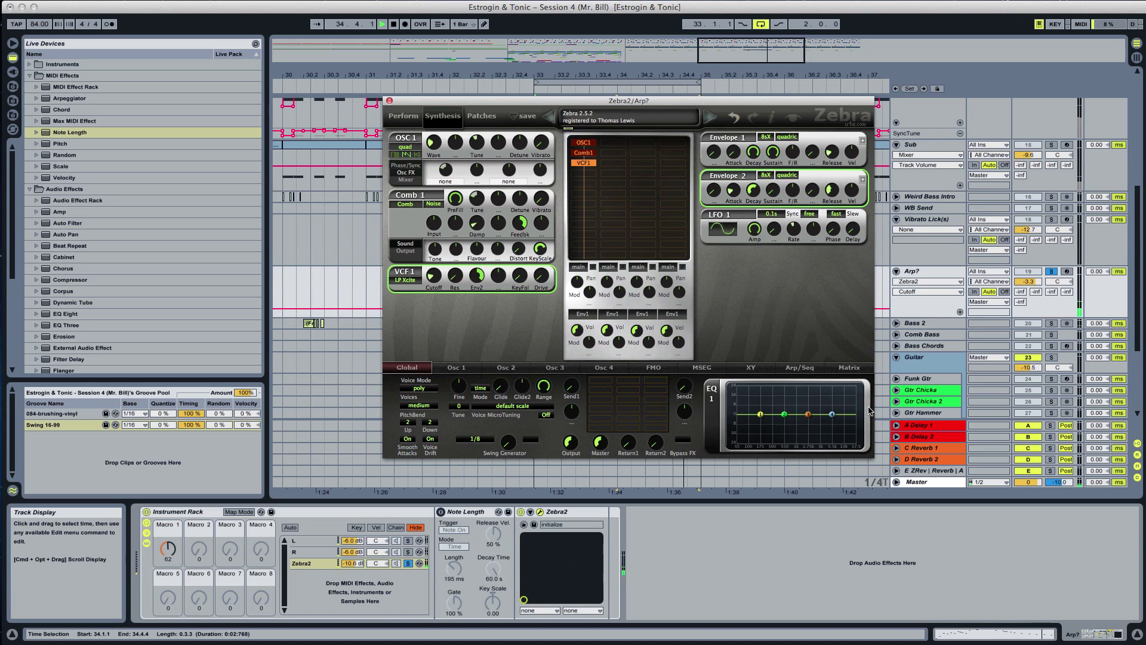
Compare the Arp? track in the mix with the Zebra2 chain unsoloed, close the Zebra2 window, and solo Arp? again
{"action": "left_click", "coordinate": [1051, 272]}
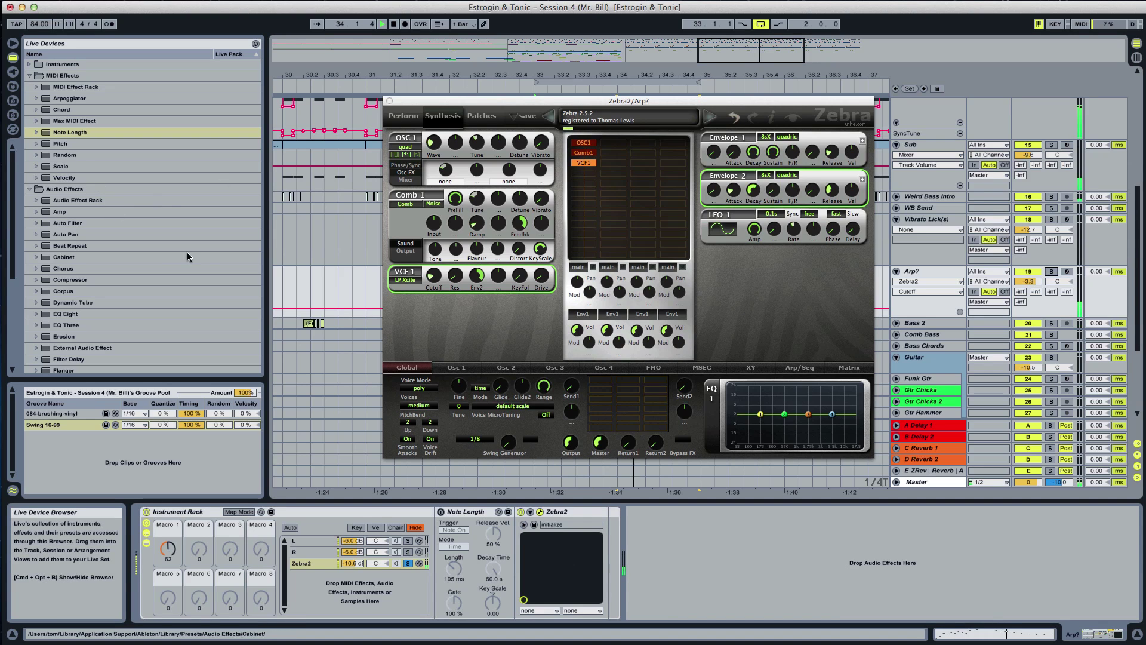
{"action": "left_click", "coordinate": [408, 564]}
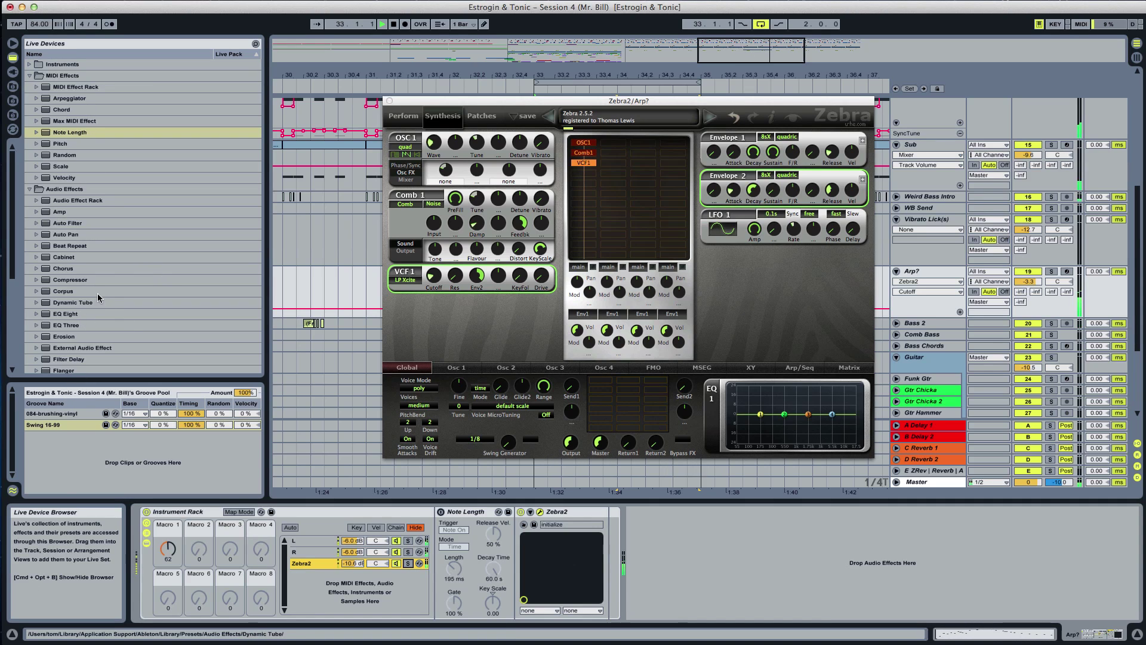
{"action": "left_click", "coordinate": [389, 101]}
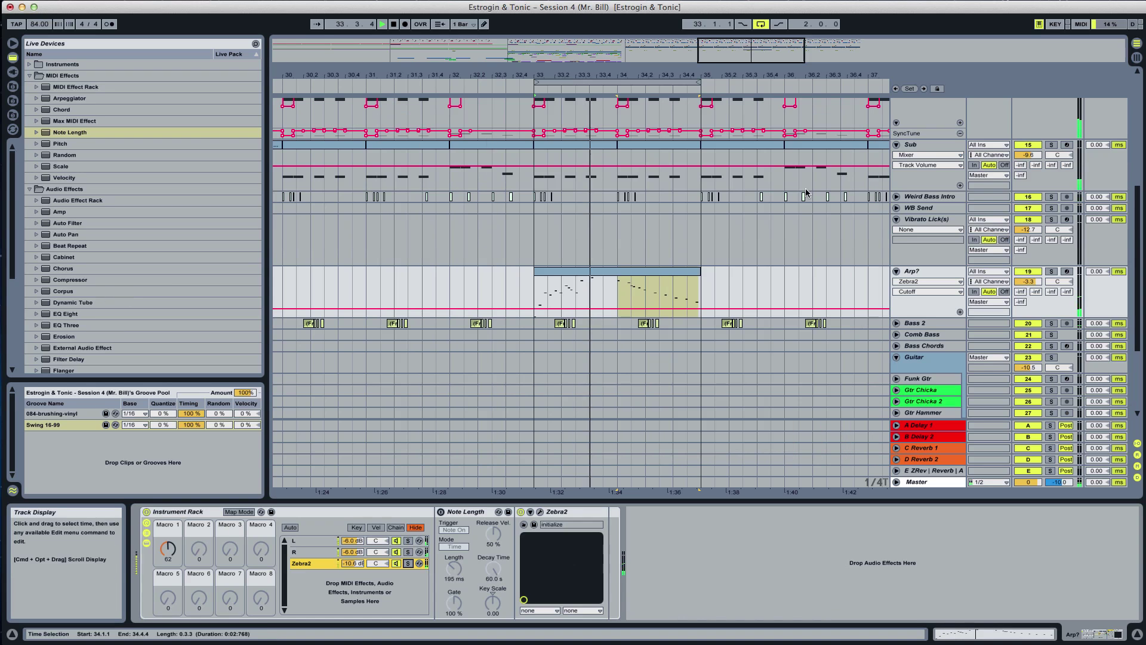
{"action": "left_click", "coordinate": [1051, 271]}
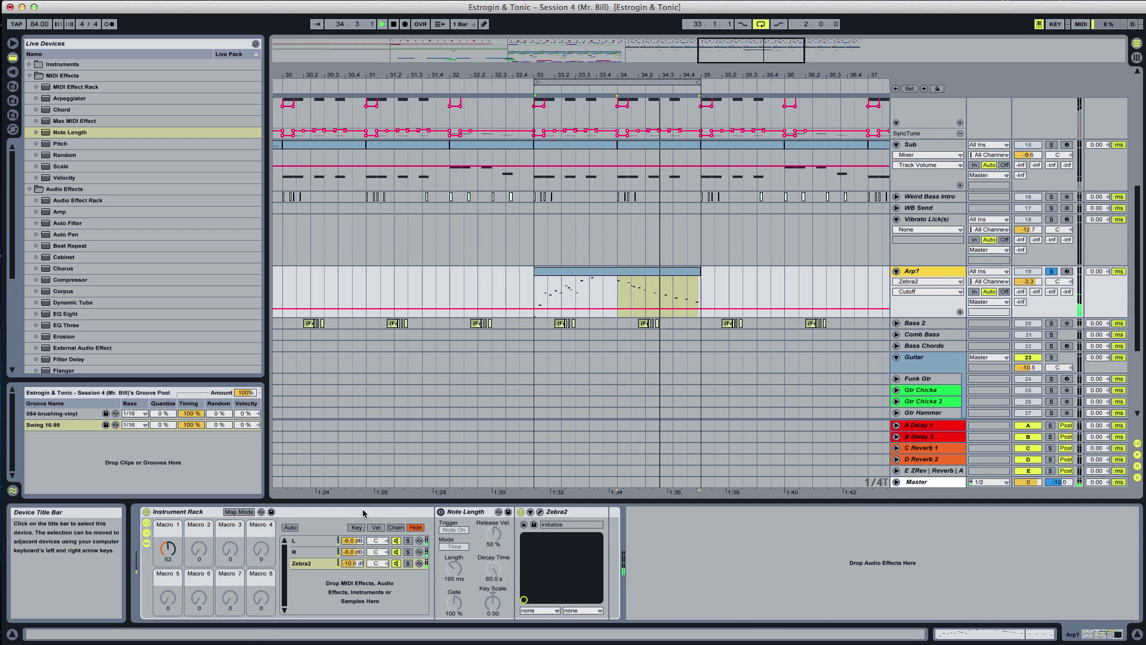
Lower the rack's Macro 1 to 49, then delete the L and R chains so only Zebra2 remains
{"action": "left_click", "coordinate": [301, 552]}
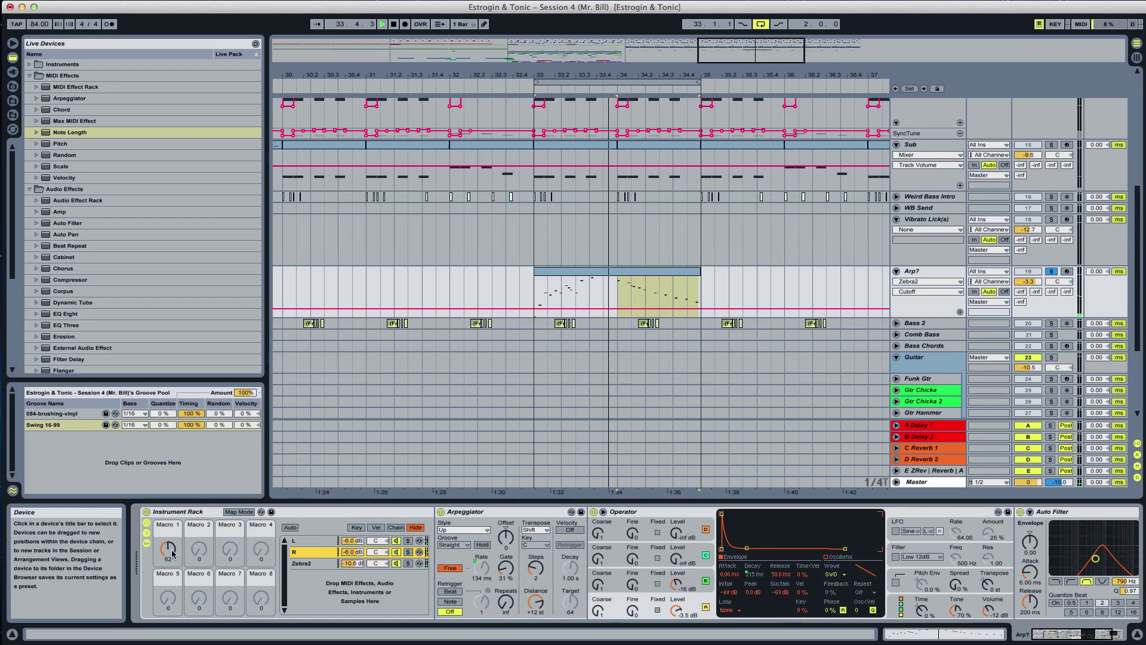
{"action": "left_click_drag", "start_coordinate": [167, 548], "coordinate": [168, 559]}
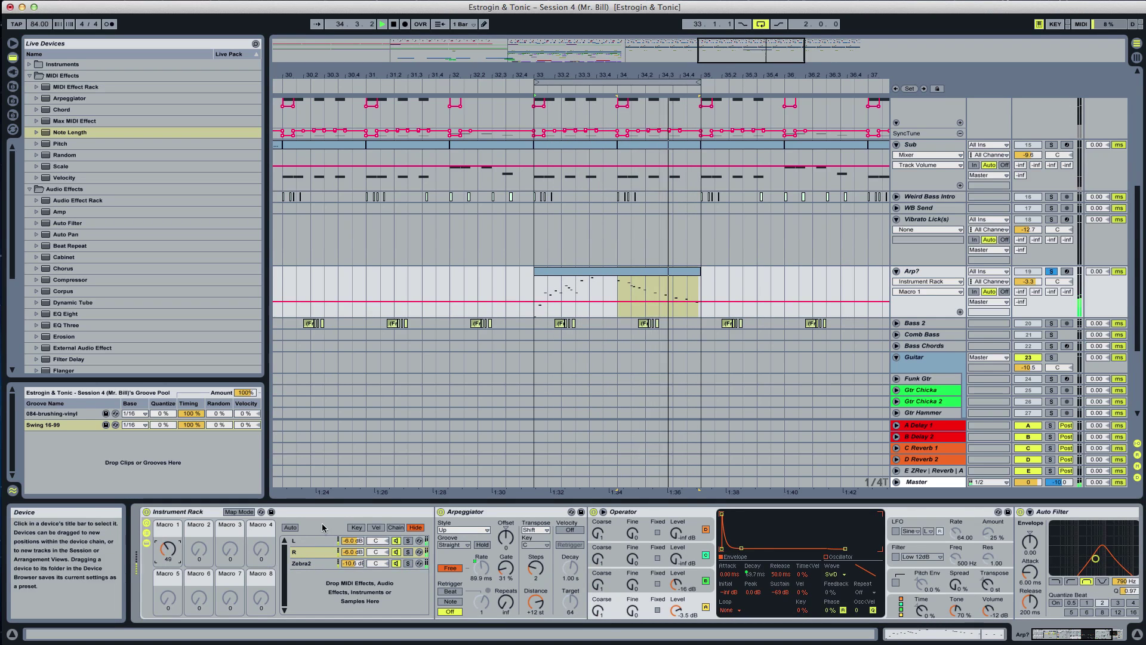
{"action": "left_click", "coordinate": [303, 543]}
{"action": "key", "text": "Delete"}
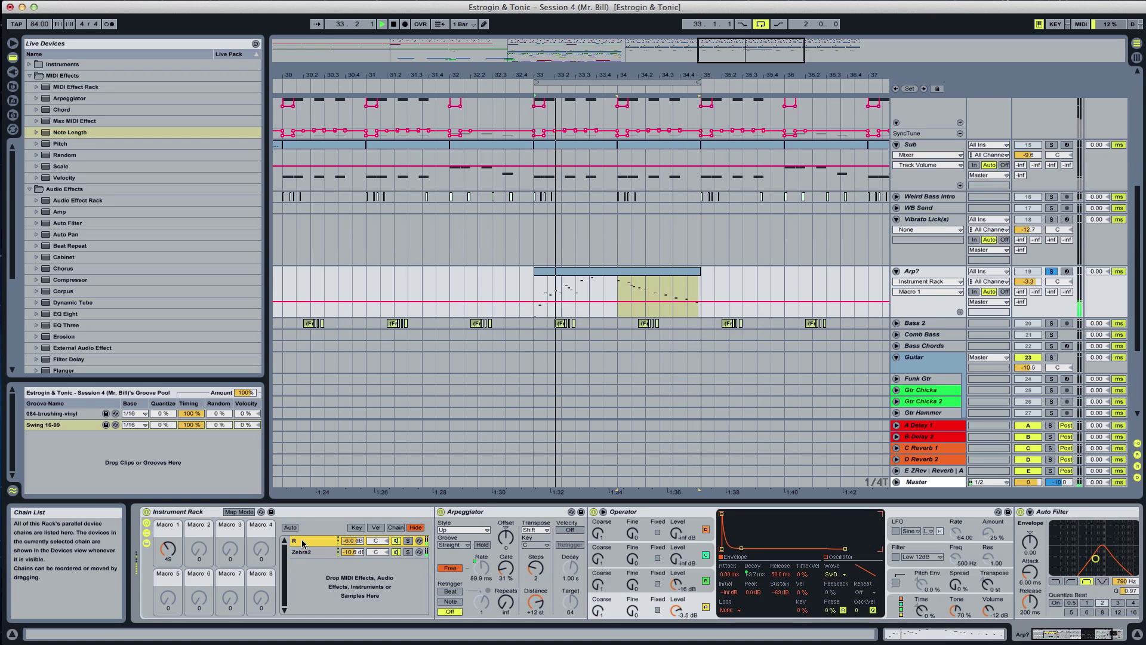
{"action": "key", "text": "Delete"}
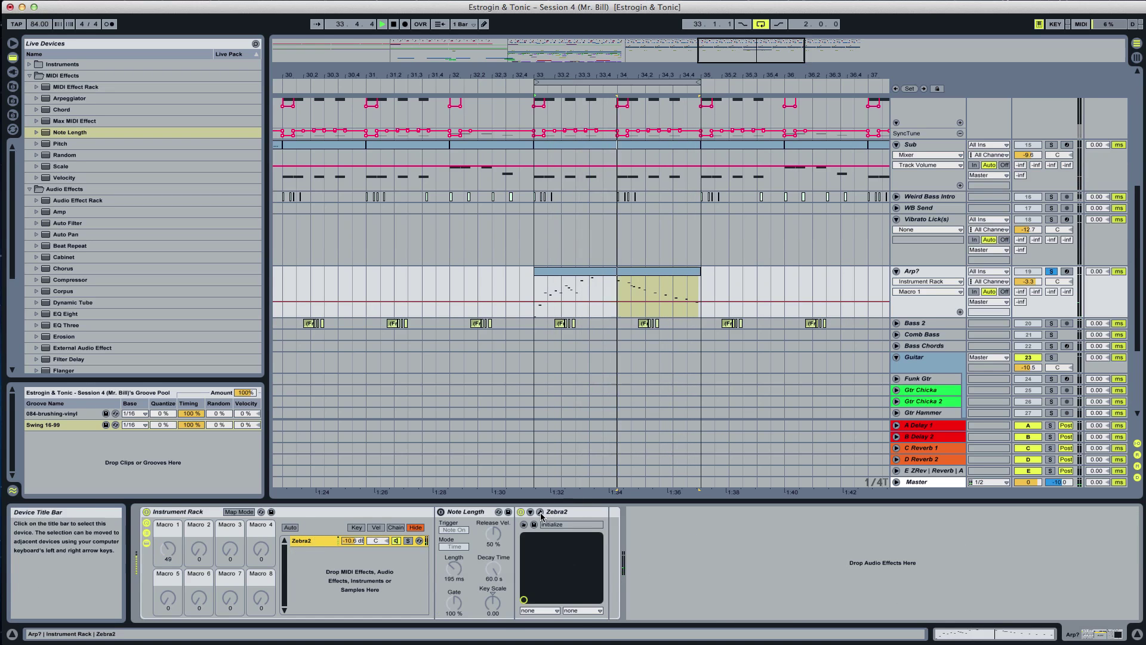
Reopen Zebra2, remove VCF 1's Env2 modulation depth, raise its cutoff, set Envelope 1's release to 33.50, and close the window
{"action": "left_click", "coordinate": [453, 117]}
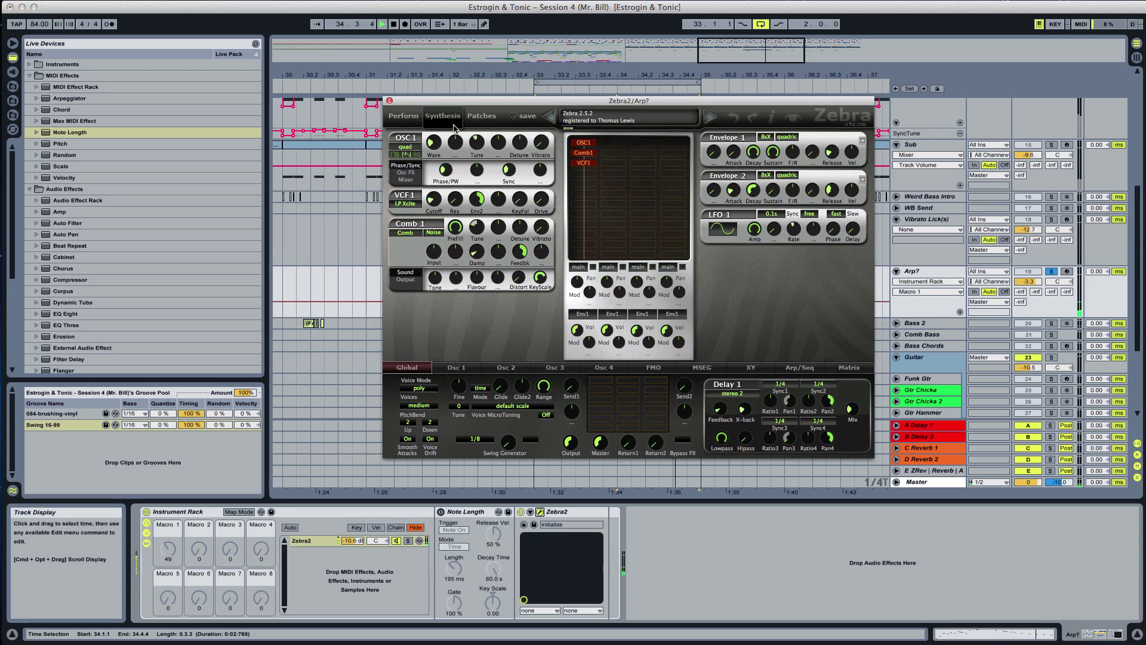
{"action": "left_click_drag", "start_coordinate": [480, 201], "coordinate": [480, 252]}
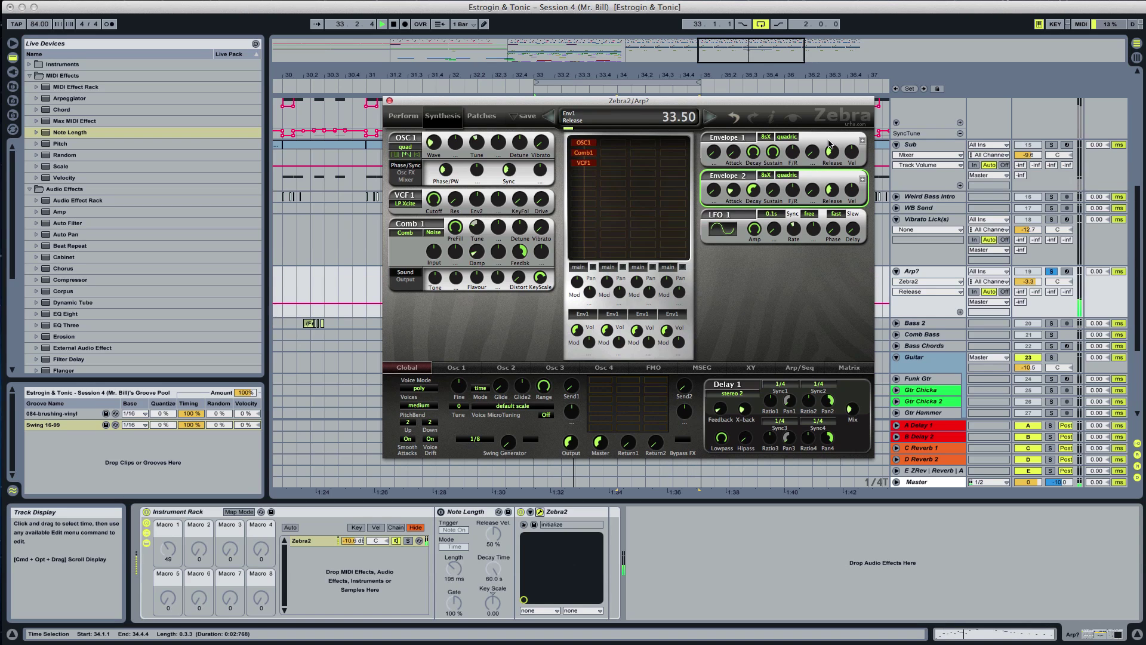
{"action": "left_click", "coordinate": [389, 100]}
Stop playback and insert an audio track named Arp Tek below the Arp? track
{"action": "left_click", "coordinate": [543, 287]}
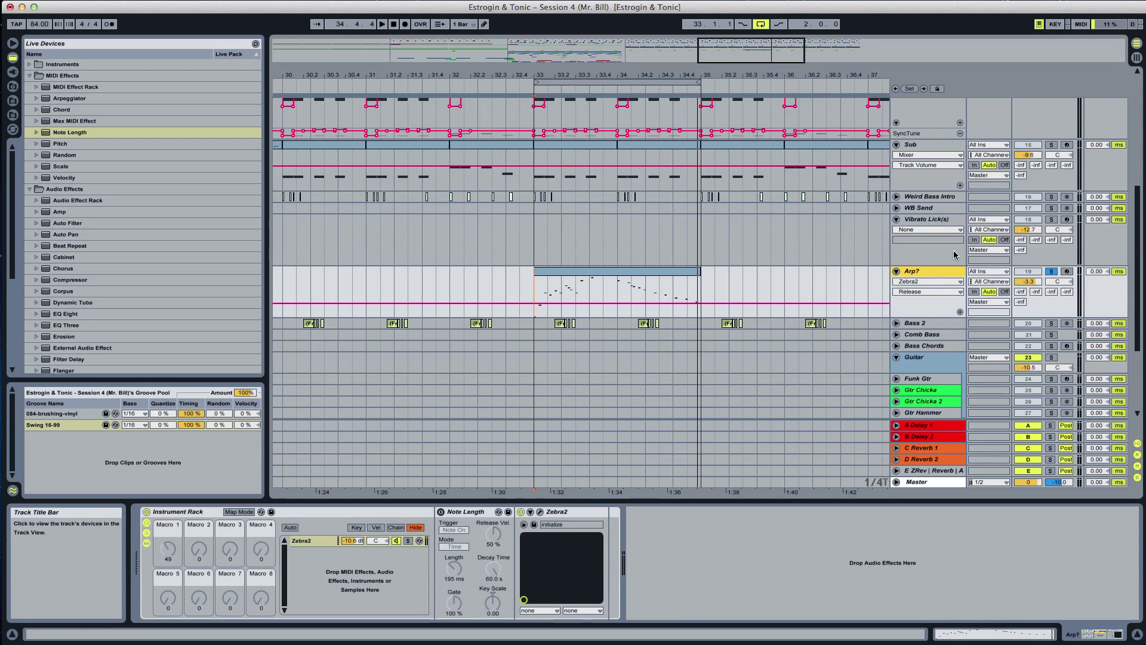
{"action": "key", "text": "super+t"}
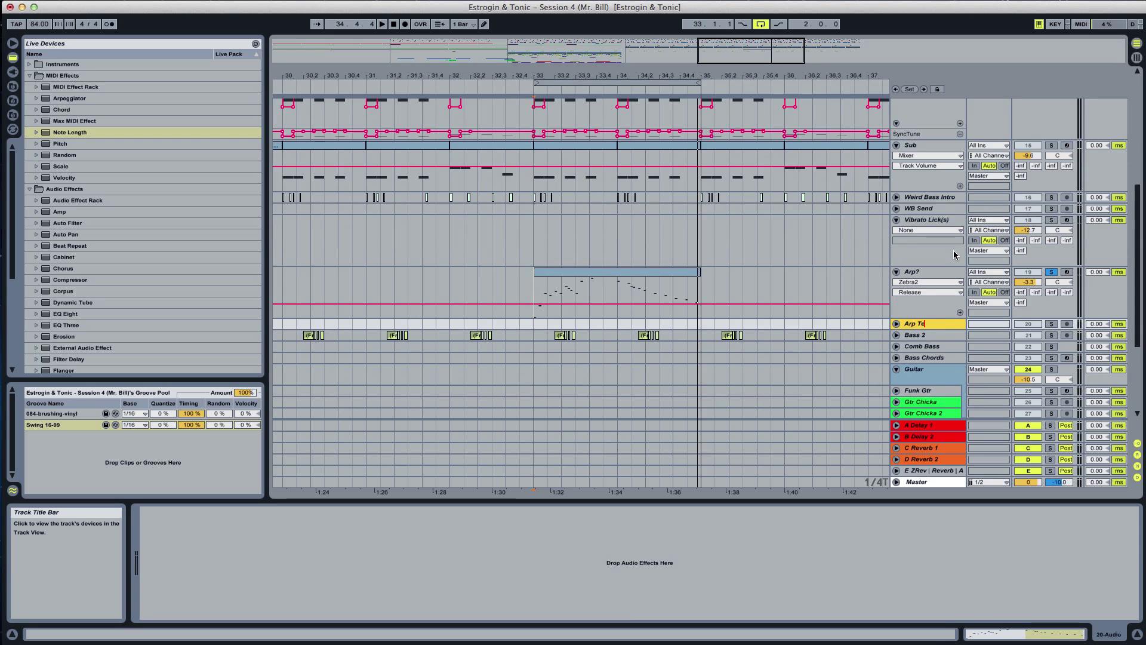
{"action": "scroll", "coordinate": [975, 282], "scroll_direction": "down", "scroll_amount": 2}
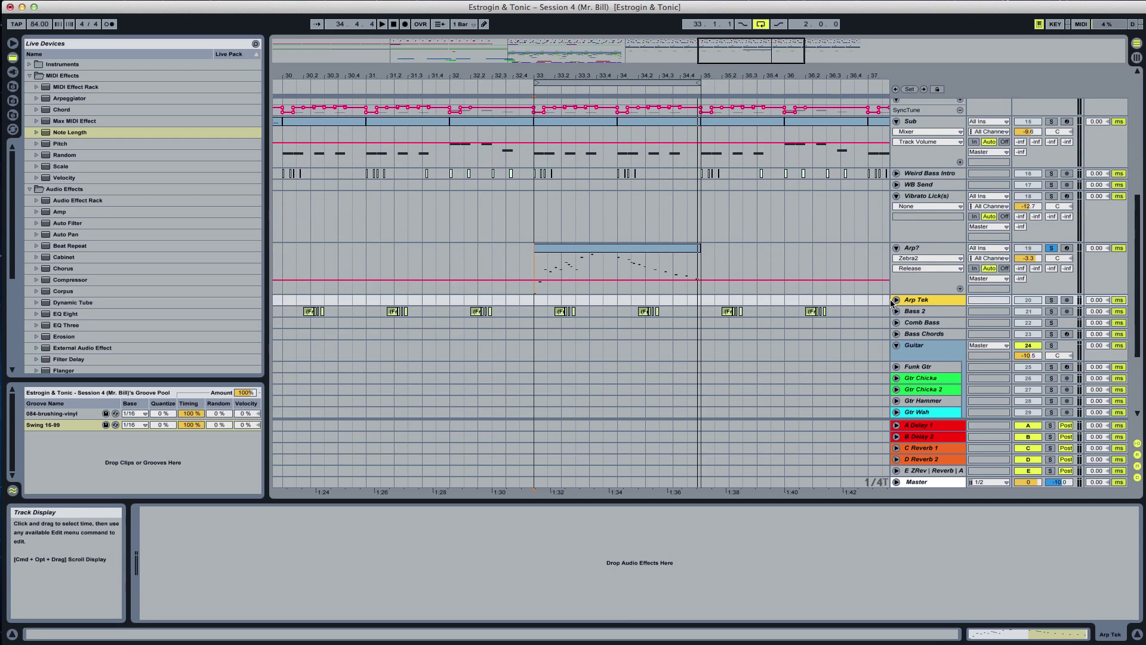
Unfold the Arp Tek track and insert an audio track named Arp Out below it
{"action": "left_click", "coordinate": [896, 300]}
{"action": "scroll", "coordinate": [1003, 269], "scroll_direction": "down", "scroll_amount": 3}
{"action": "key", "text": "space"}
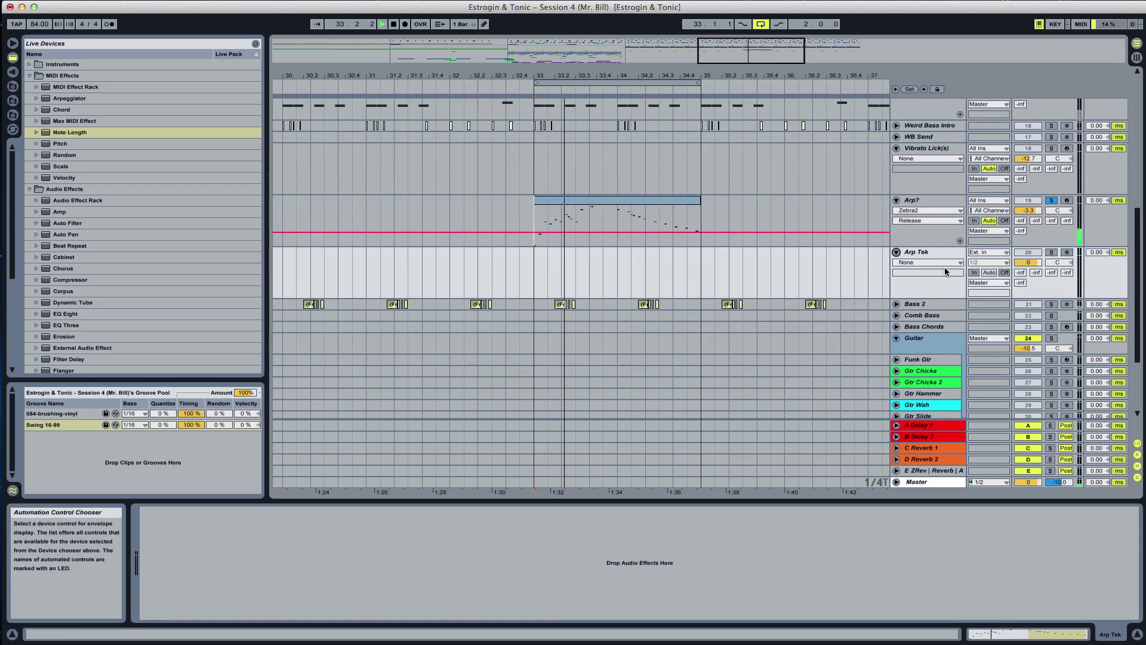
{"action": "key", "text": "space"}
{"action": "left_click", "coordinate": [933, 255]}
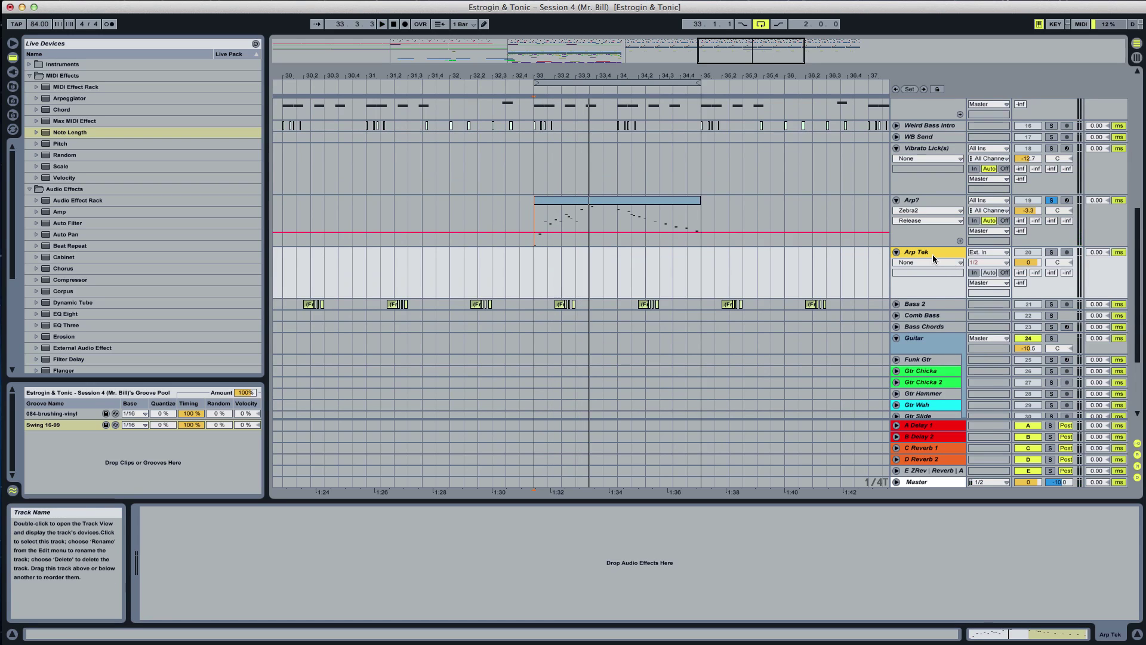
{"action": "key", "text": "super+t"}
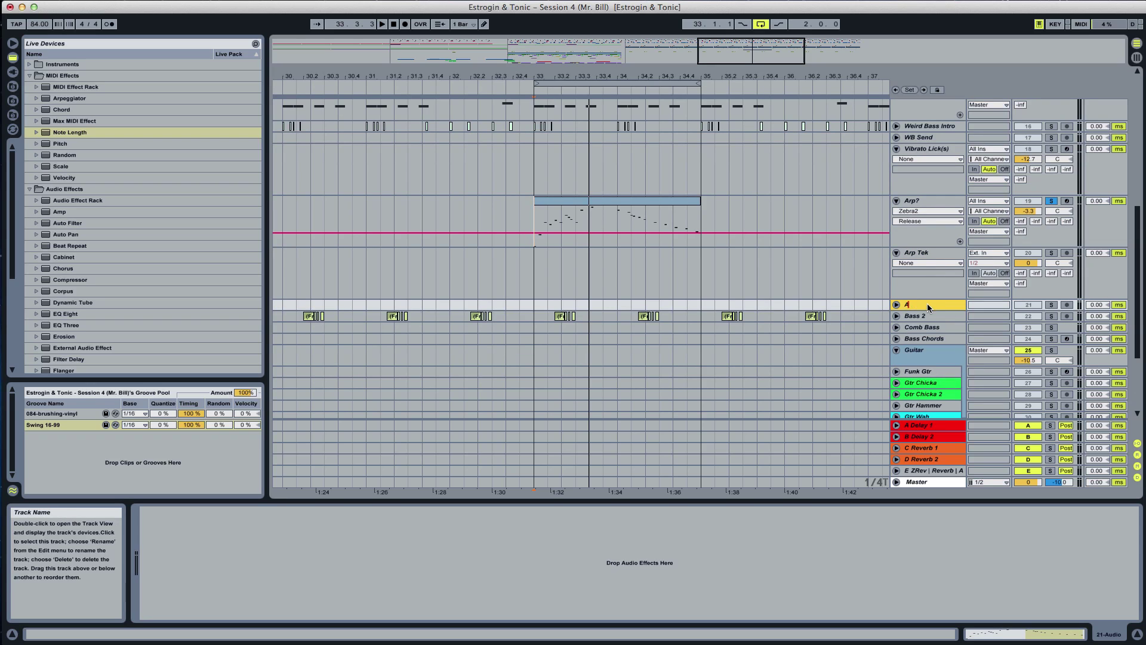
{"action": "type", "text": "ut"}
{"action": "key", "text": "Return"}
{"action": "key", "text": "space"}
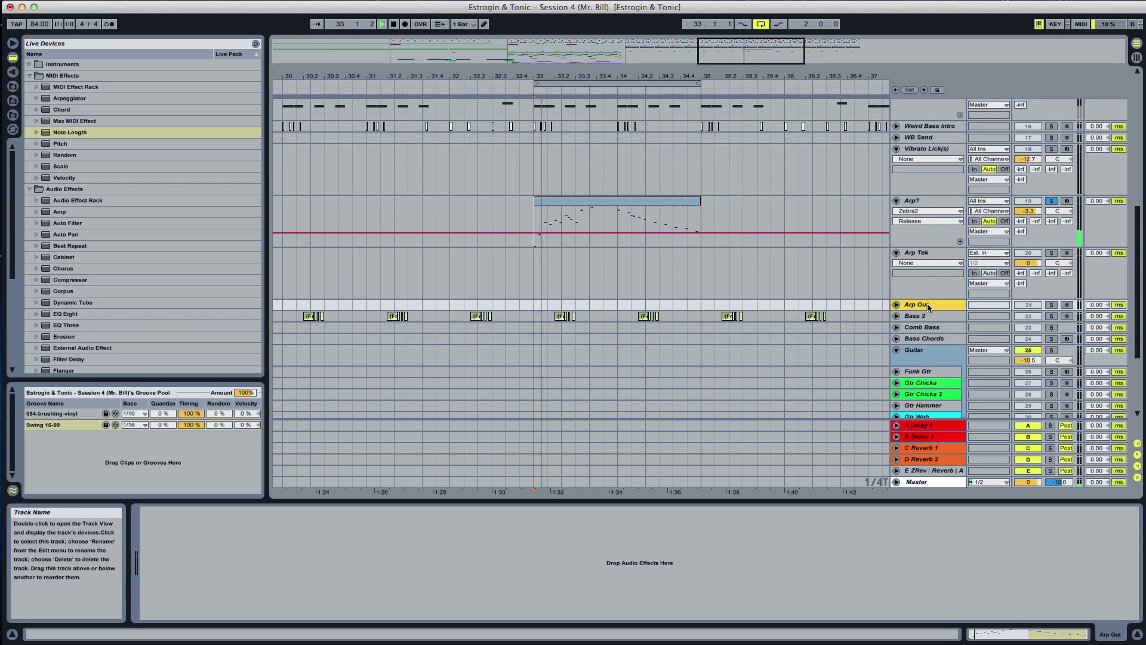
Route Arp Tek's input from Arp? and its output to Arp Out, with the Arp Tek track deactivated
{"action": "left_click", "coordinate": [991, 254]}
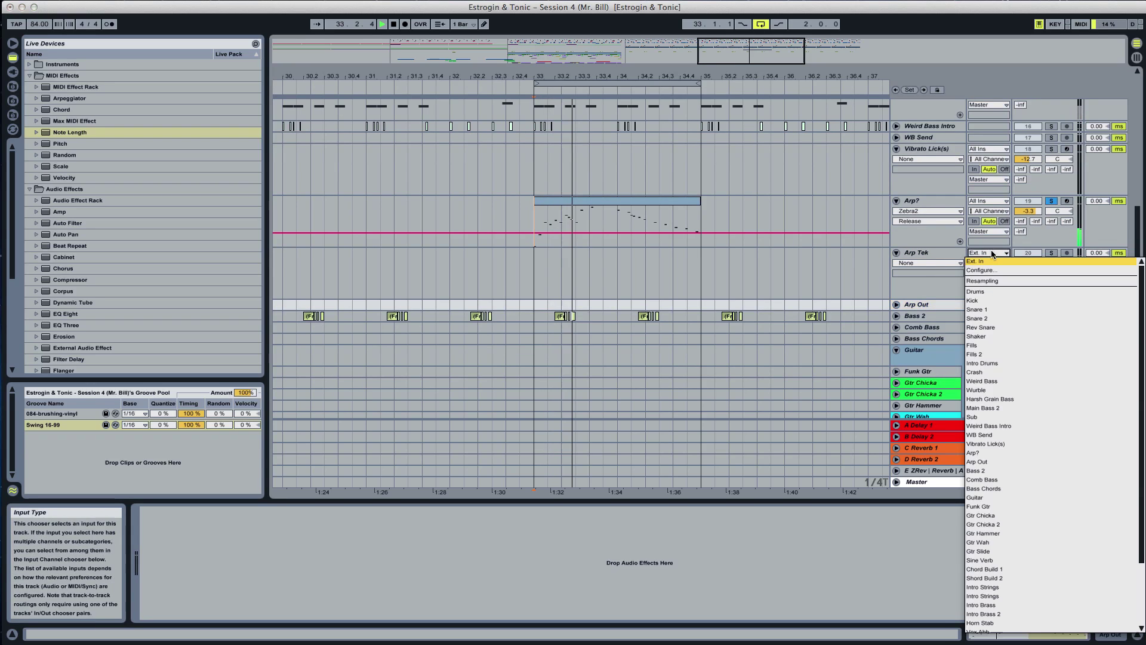
{"action": "left_click", "coordinate": [1020, 451]}
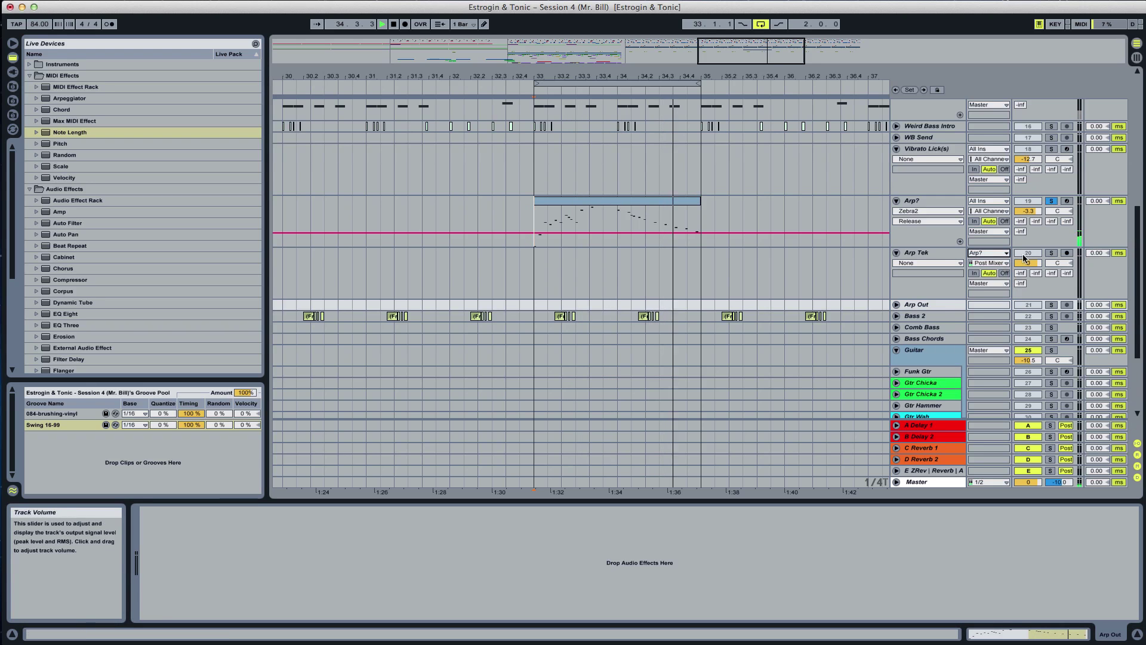
{"action": "left_click", "coordinate": [1023, 253]}
{"action": "scroll", "coordinate": [985, 278], "scroll_direction": "down", "scroll_amount": 1}
{"action": "left_click", "coordinate": [896, 281]}
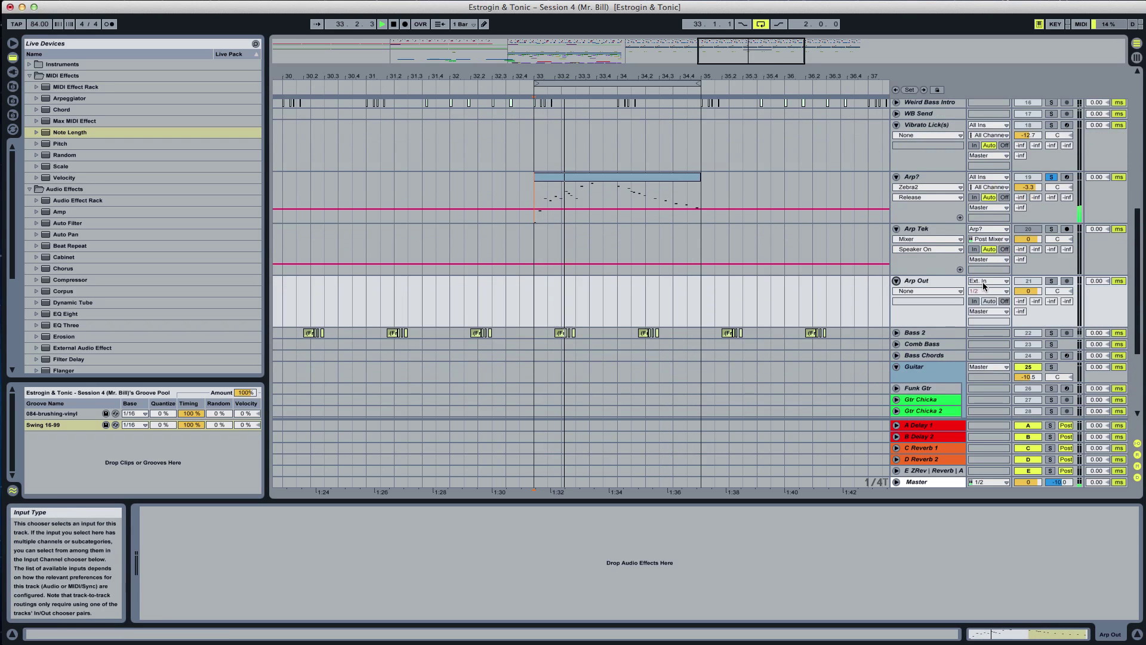
{"action": "left_click", "coordinate": [984, 260]}
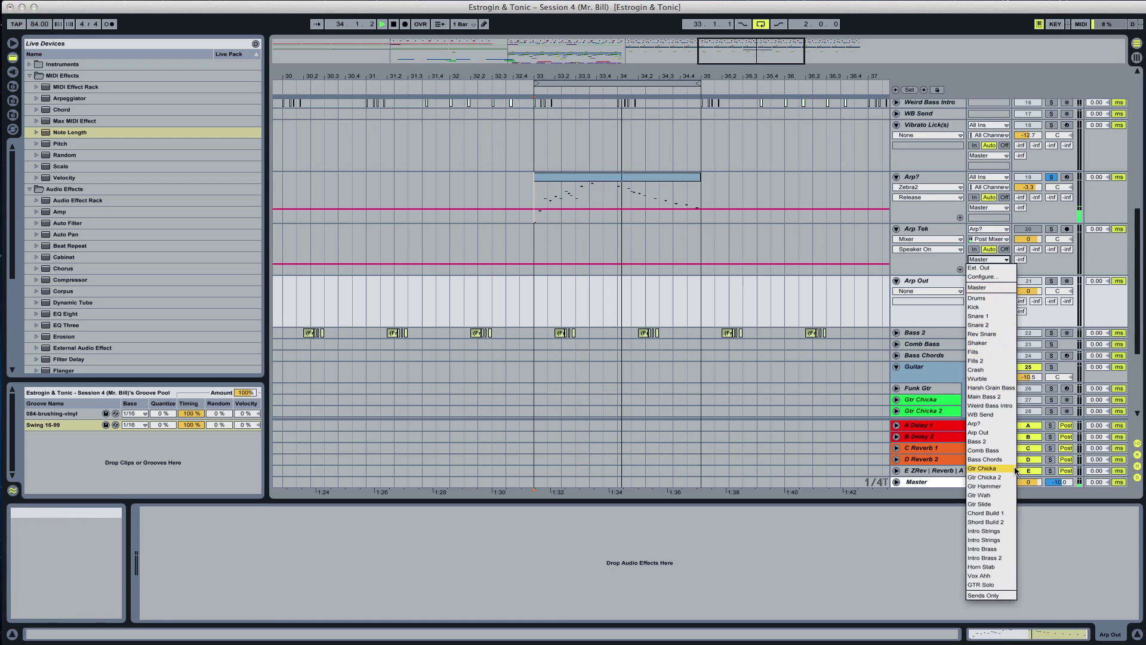
{"action": "left_click", "coordinate": [997, 431]}
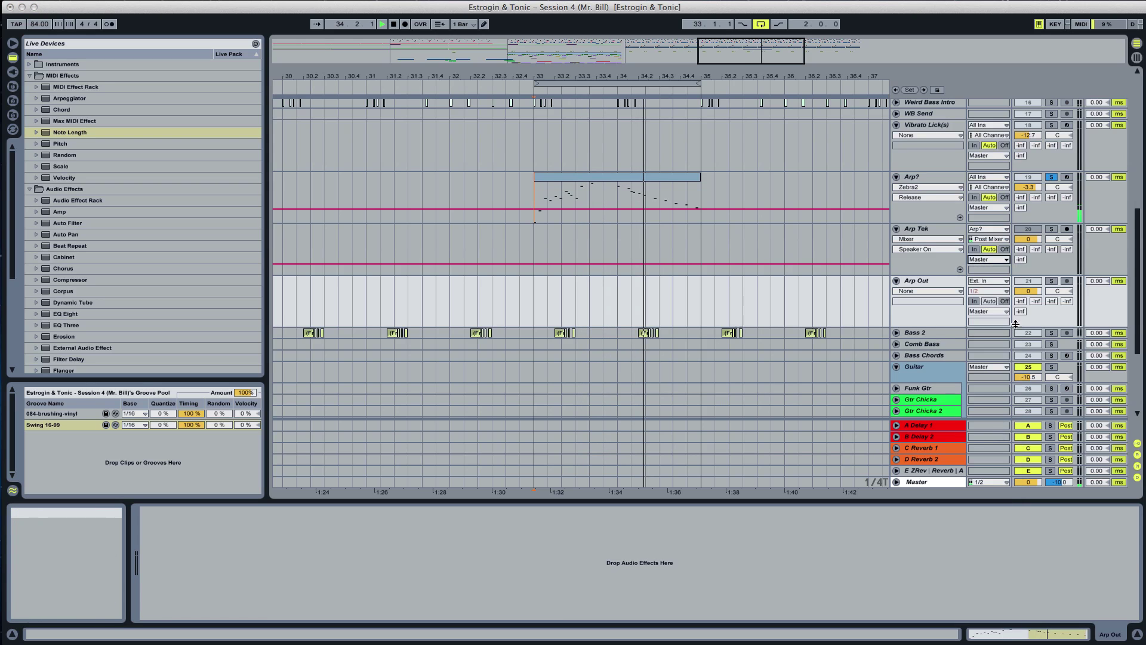
Stop playback, deactivate the Arp Out track, and arm Arp Tek for recording in its place
{"action": "left_click", "coordinate": [1067, 282]}
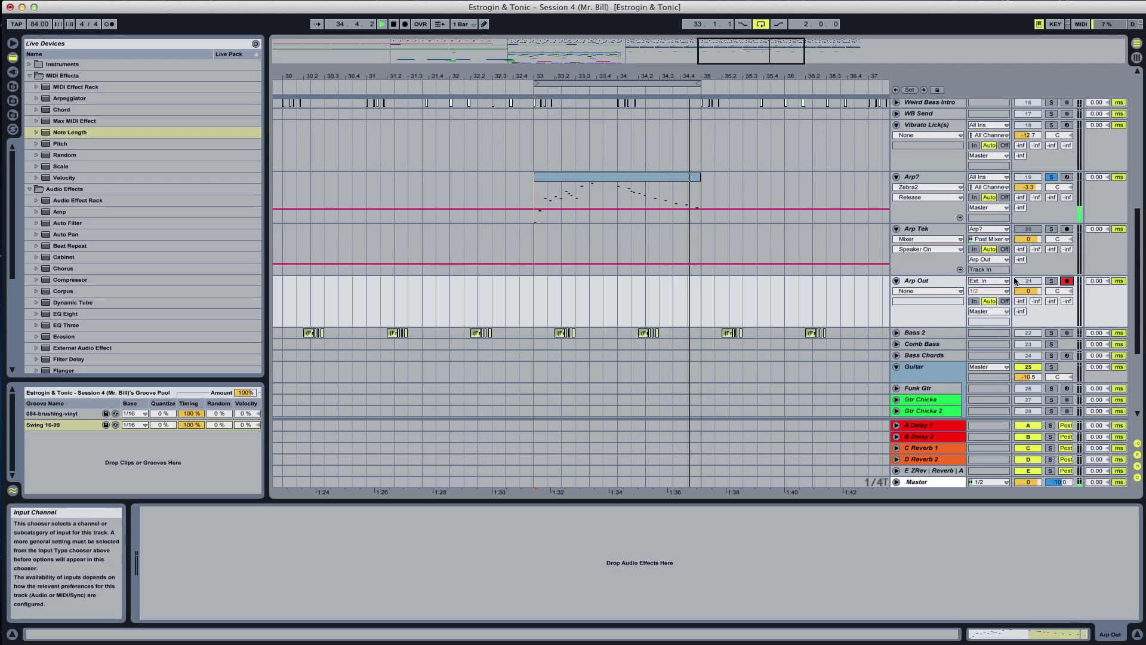
{"action": "key", "text": "space"}
{"action": "left_click", "coordinate": [1034, 281]}
{"action": "left_click", "coordinate": [1066, 228]}
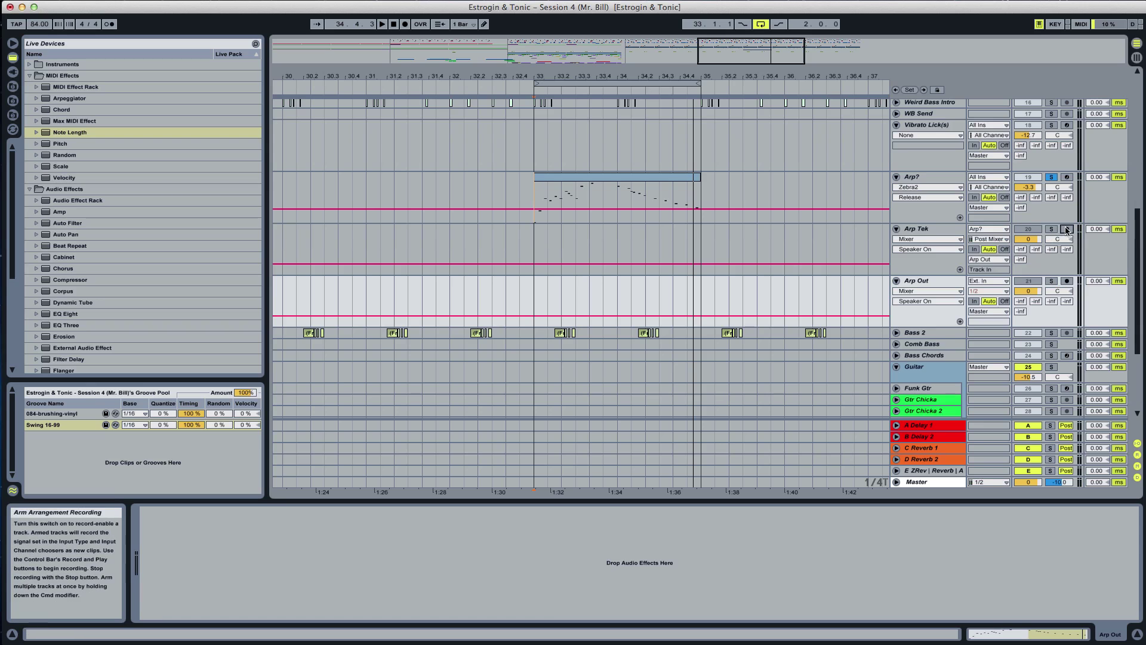
Record the Arp? part from bar 33 to bar 35 as audio on the Arp Tek track
{"action": "left_click", "coordinate": [532, 240]}
{"action": "key", "text": "space"}
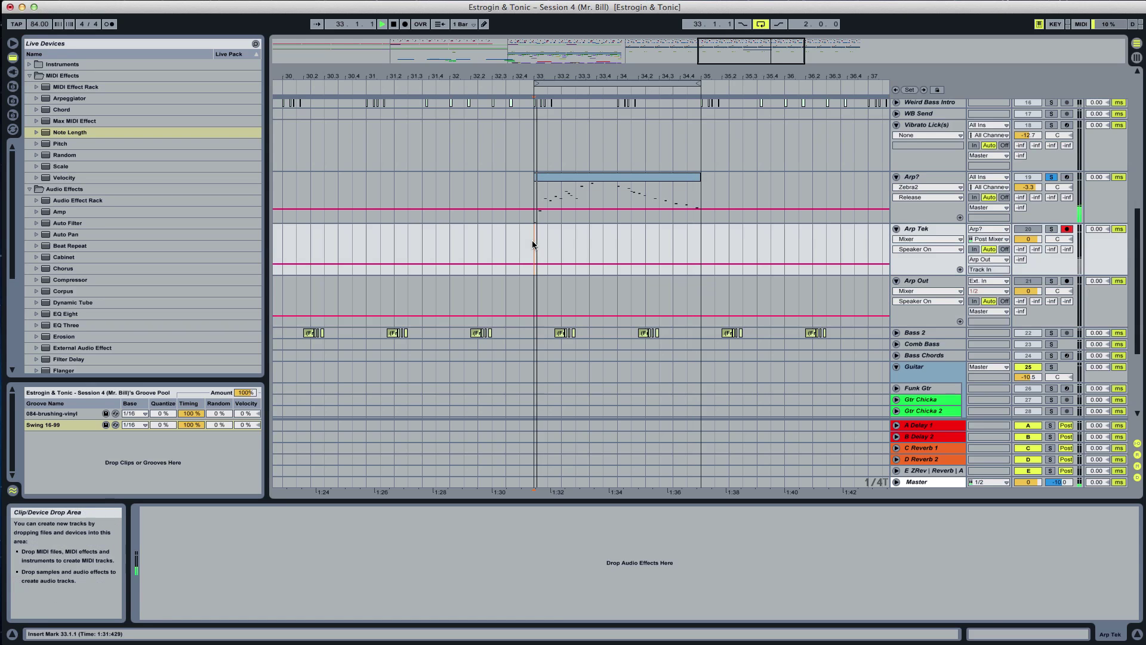
{"action": "double_click", "coordinate": [601, 178]}
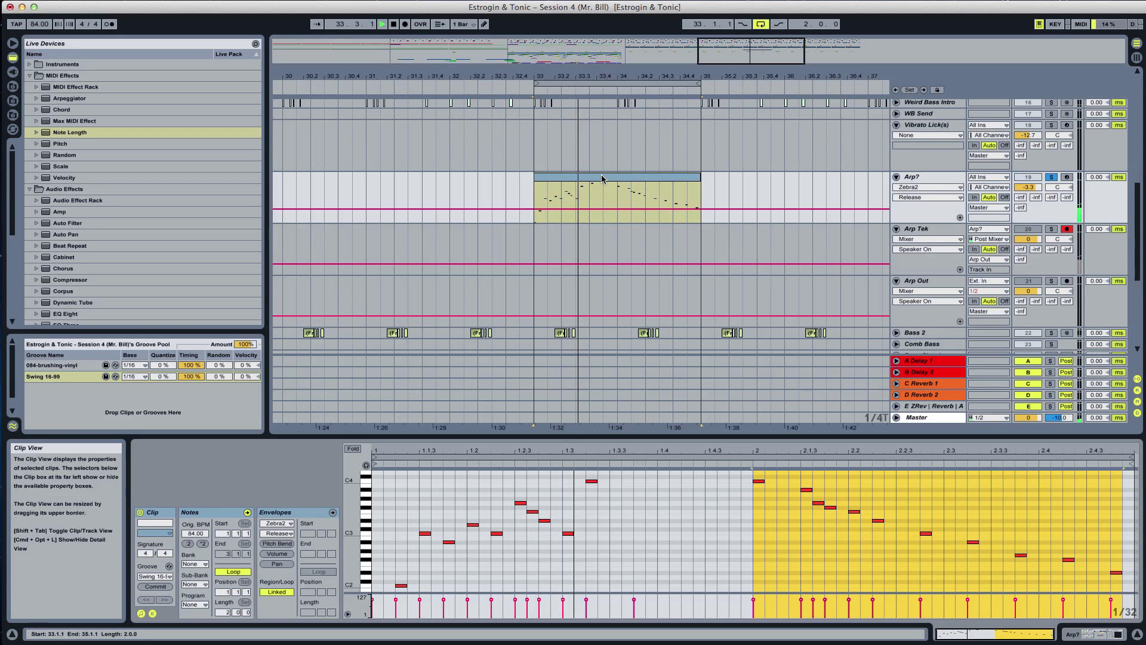
{"action": "left_click", "coordinate": [405, 24]}
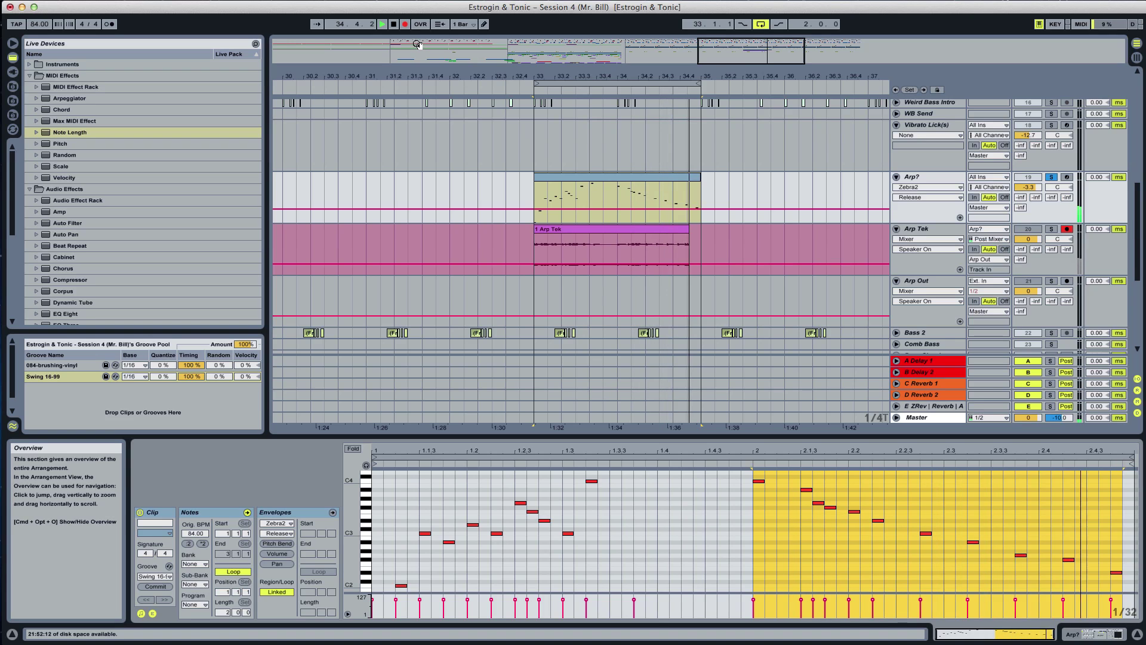
{"action": "key", "text": "space"}
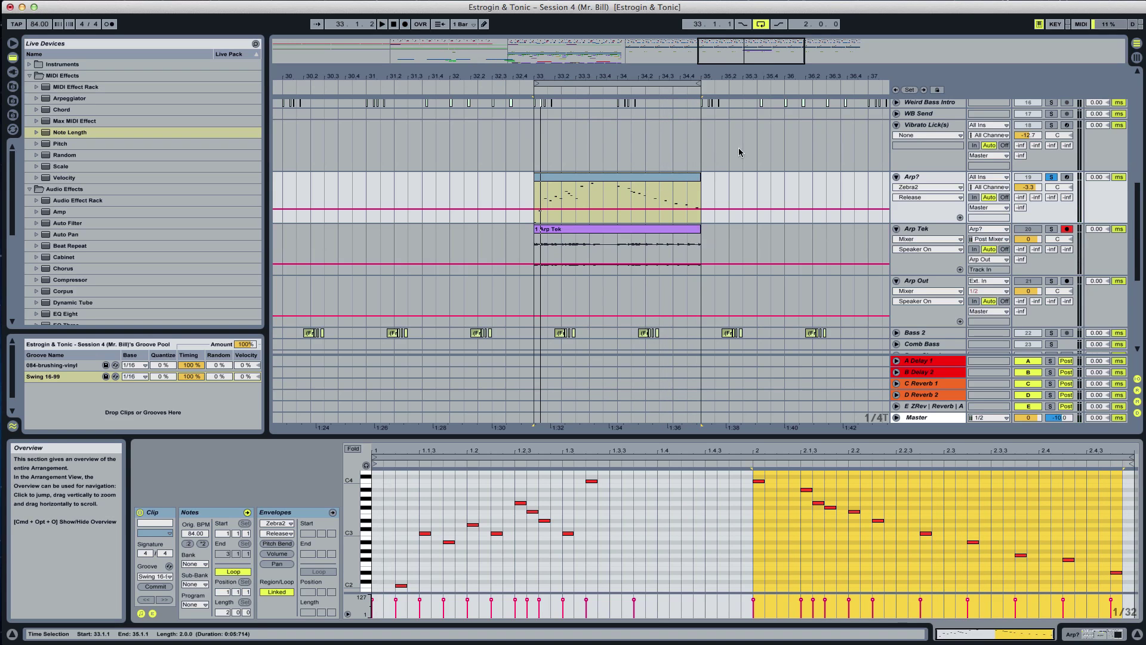
Duplicate the Arp Tek track with its recorded clip and delete the clip from the original track
{"action": "left_click", "coordinate": [942, 232]}
{"action": "key", "text": "super+d"}
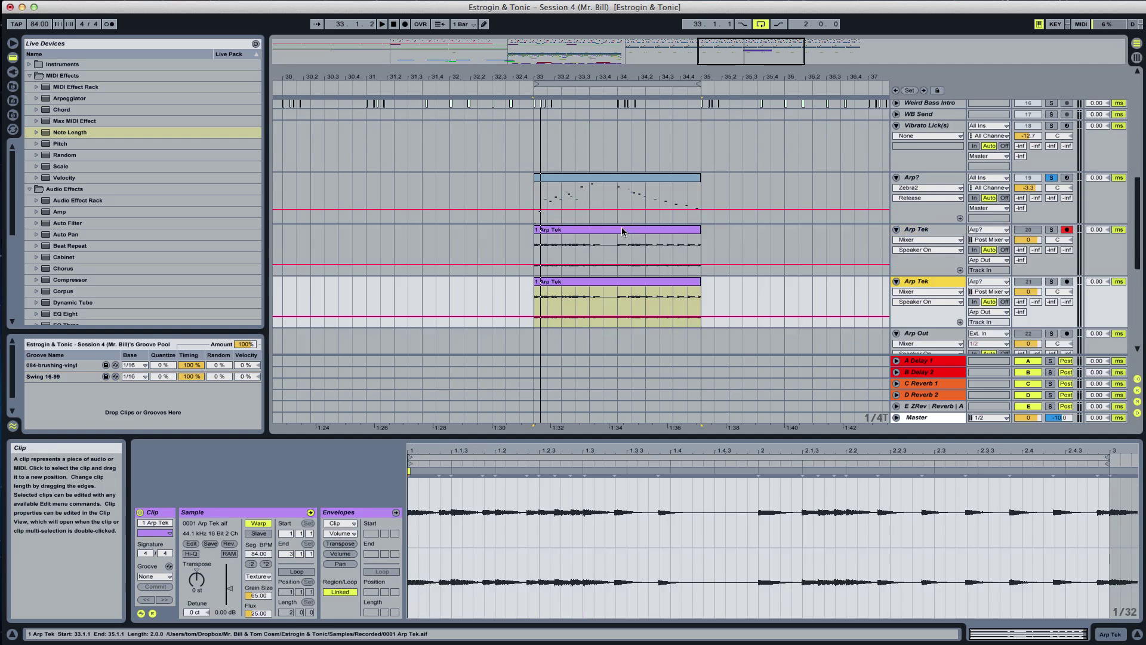
{"action": "left_click", "coordinate": [622, 230]}
{"action": "key", "text": "Delete"}
Ungroup the Instrument Rack on the Arp? track and delete the Note Length device, leaving only Zebra2
{"action": "key", "text": "space"}
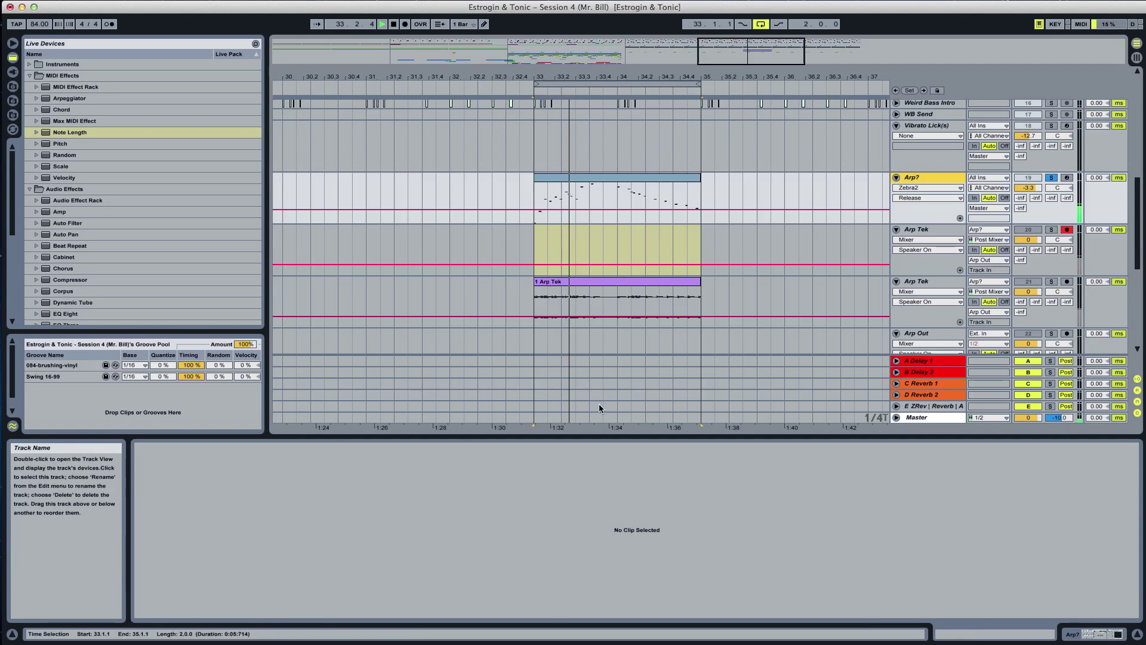
{"action": "left_click", "coordinate": [914, 182]}
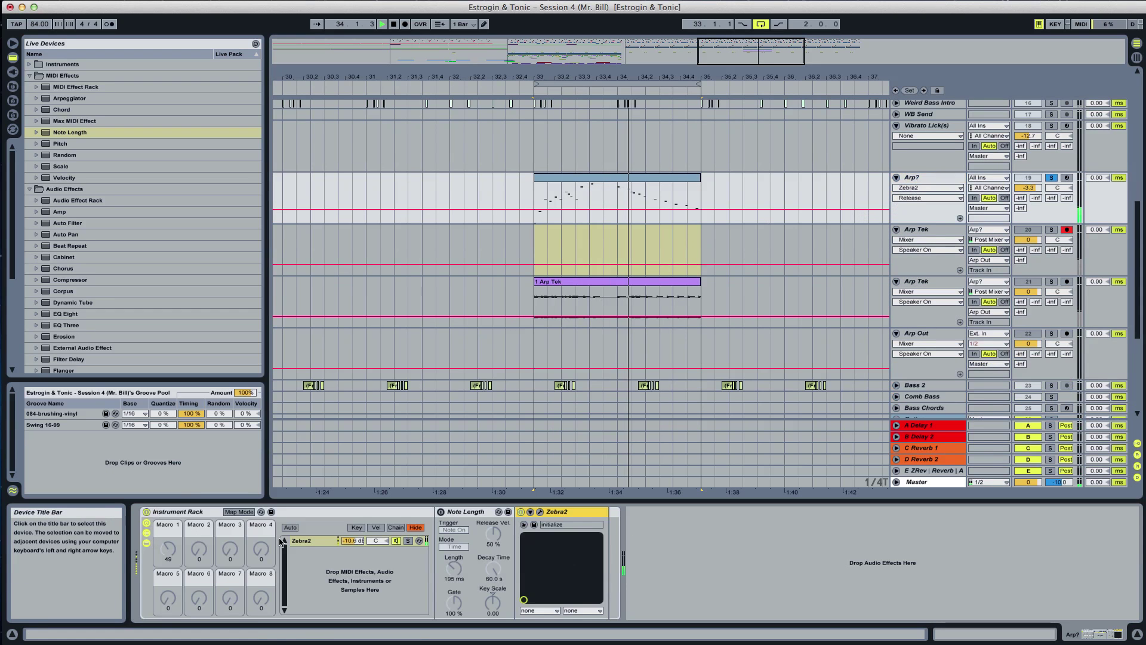
{"action": "right_click", "coordinate": [308, 511]}
{"action": "left_click", "coordinate": [348, 591]}
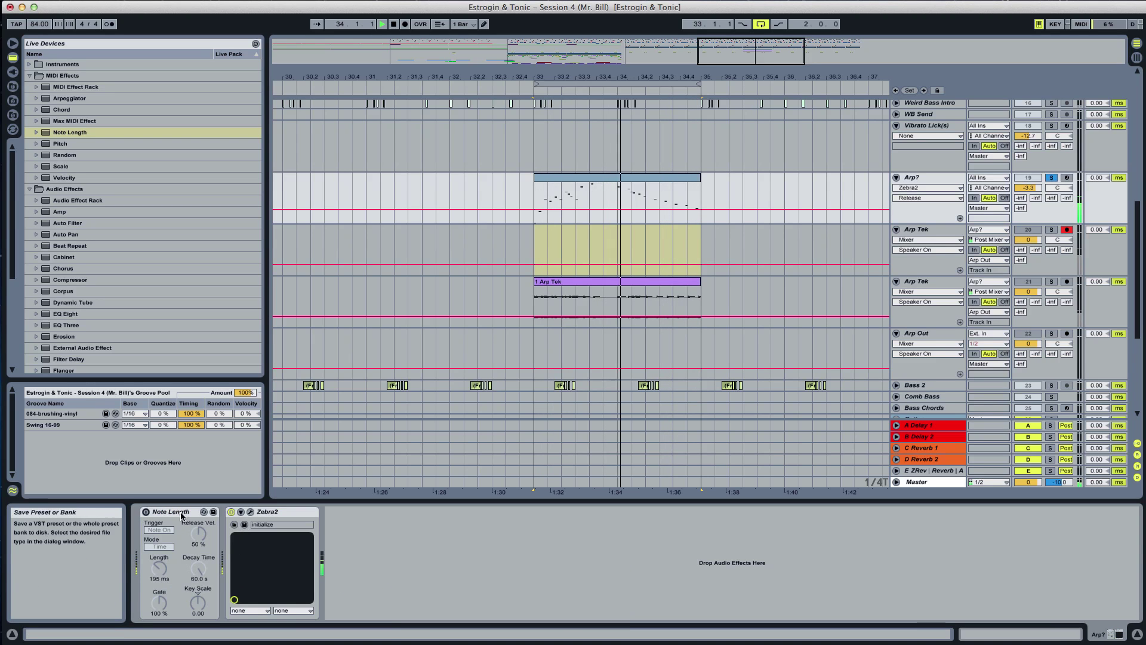
{"action": "left_click", "coordinate": [180, 513]}
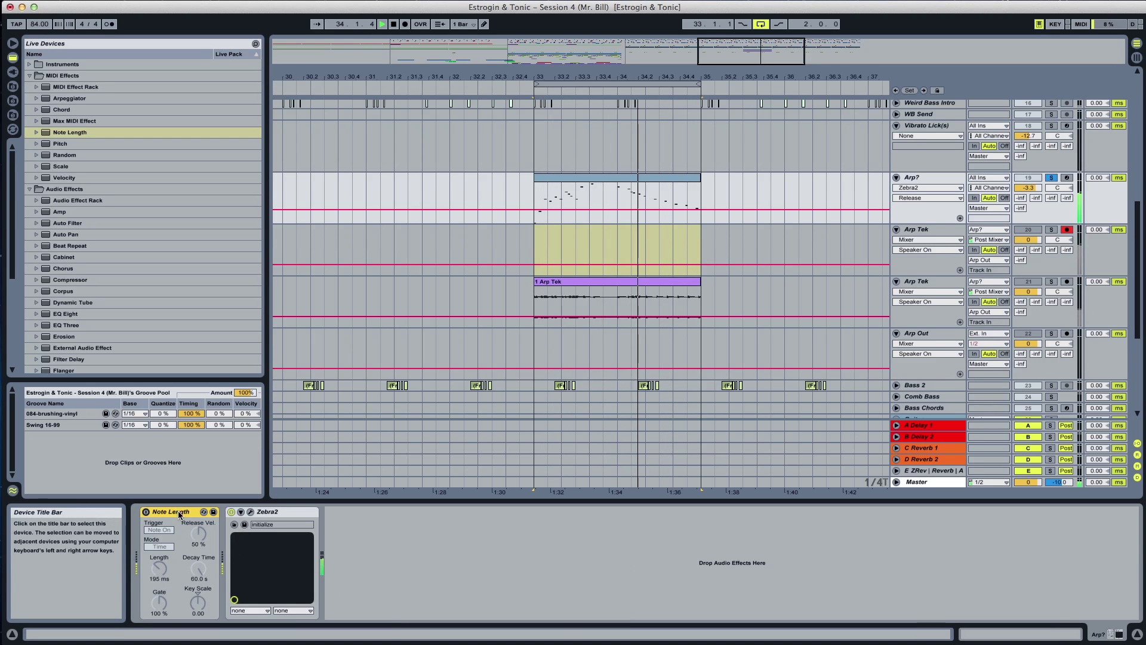
Arm the duplicate Arp Tek track, delete its old clip, and record a new take from bar 33 to bar 35
{"action": "left_click", "coordinate": [1066, 280]}
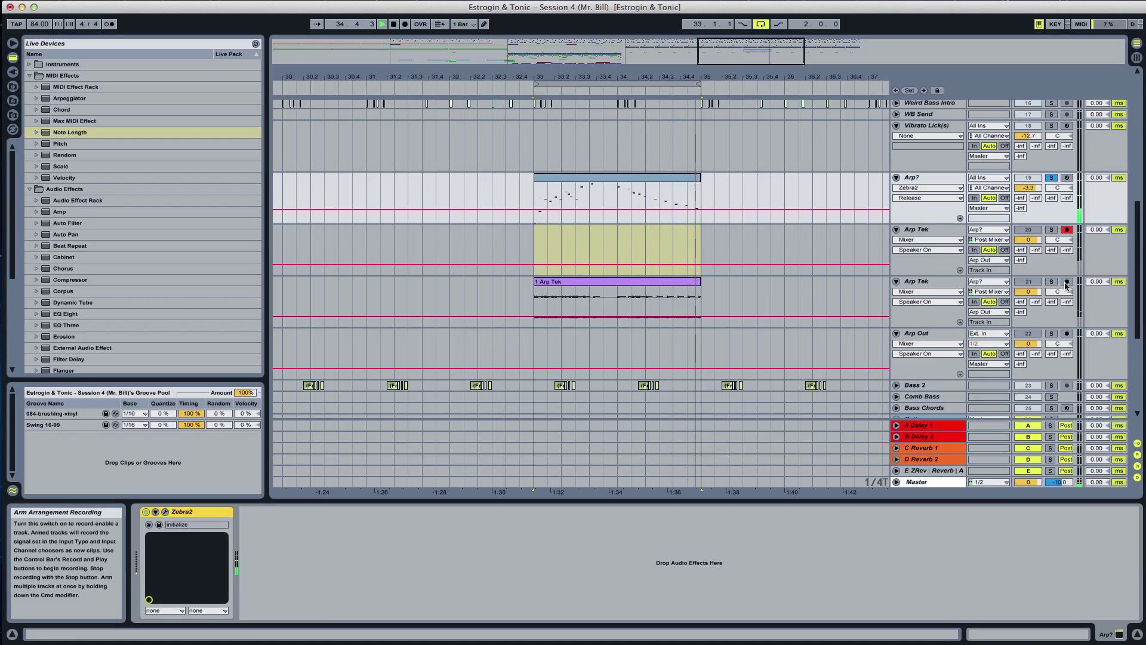
{"action": "key", "text": "space"}
{"action": "left_click", "coordinate": [658, 281]}
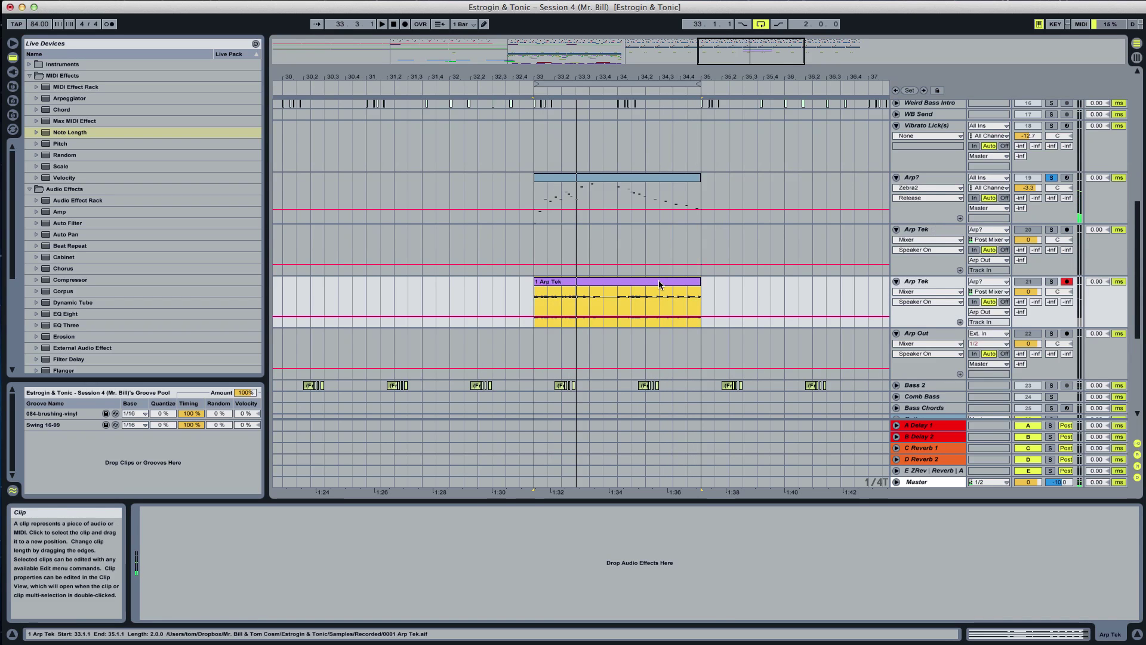
{"action": "key", "text": "Delete"}
{"action": "left_click", "coordinate": [406, 25]}
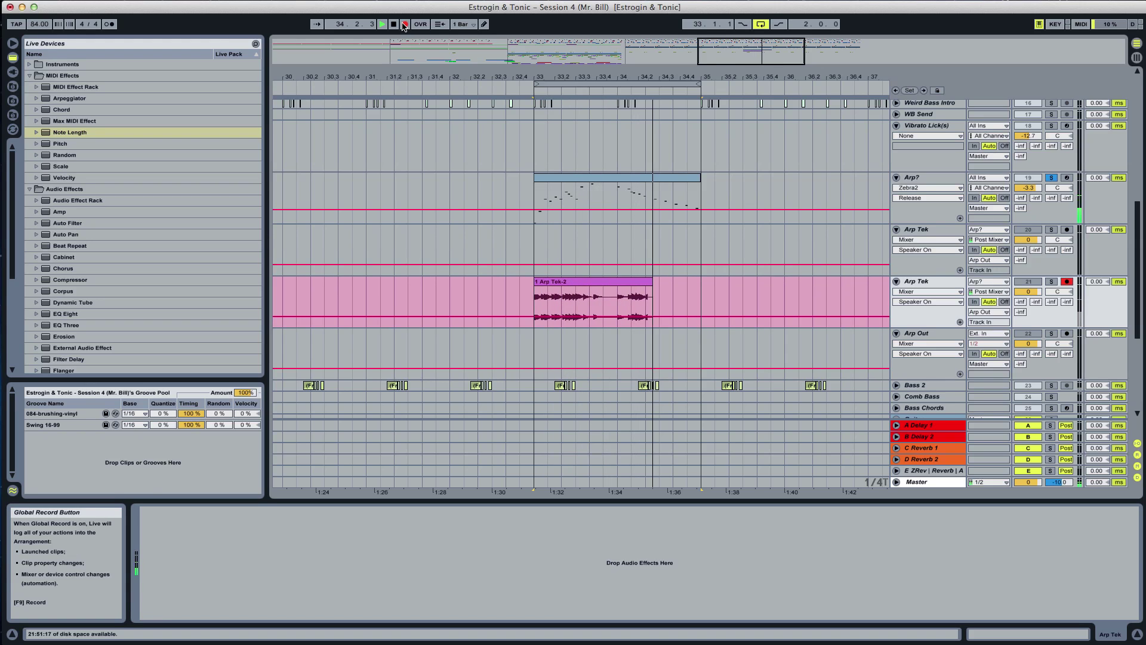
{"action": "key", "text": "space"}
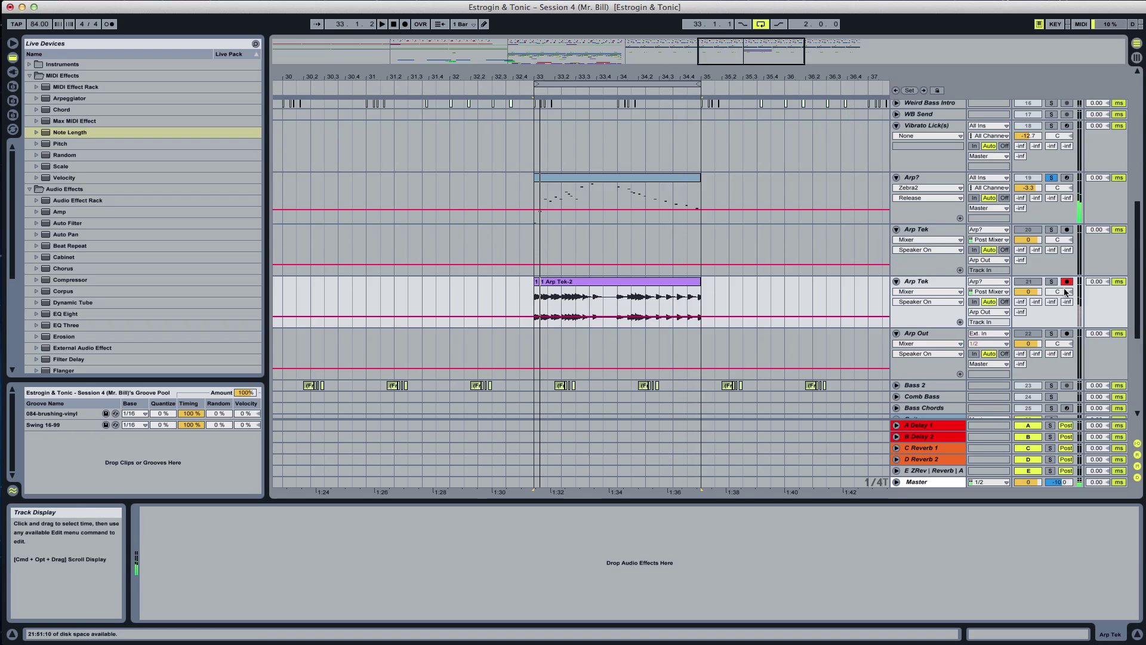
Unsolo the Arp? track and lower its volume to -11.0 dB while playing the full mix
{"action": "left_click", "coordinate": [1054, 178]}
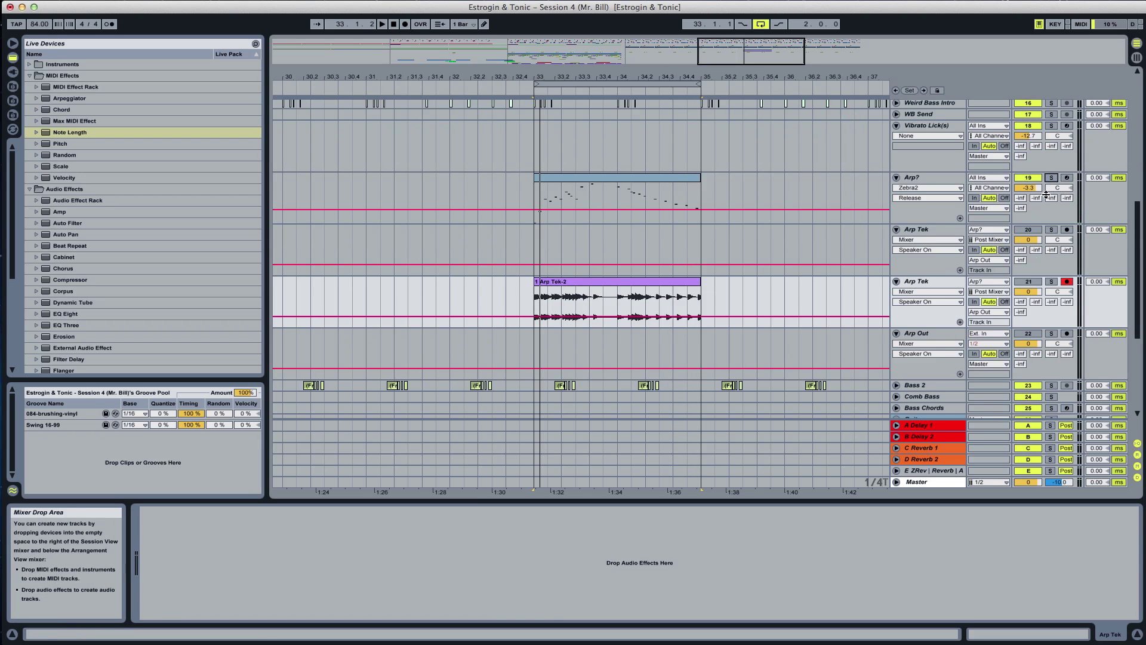
{"action": "key", "text": "space"}
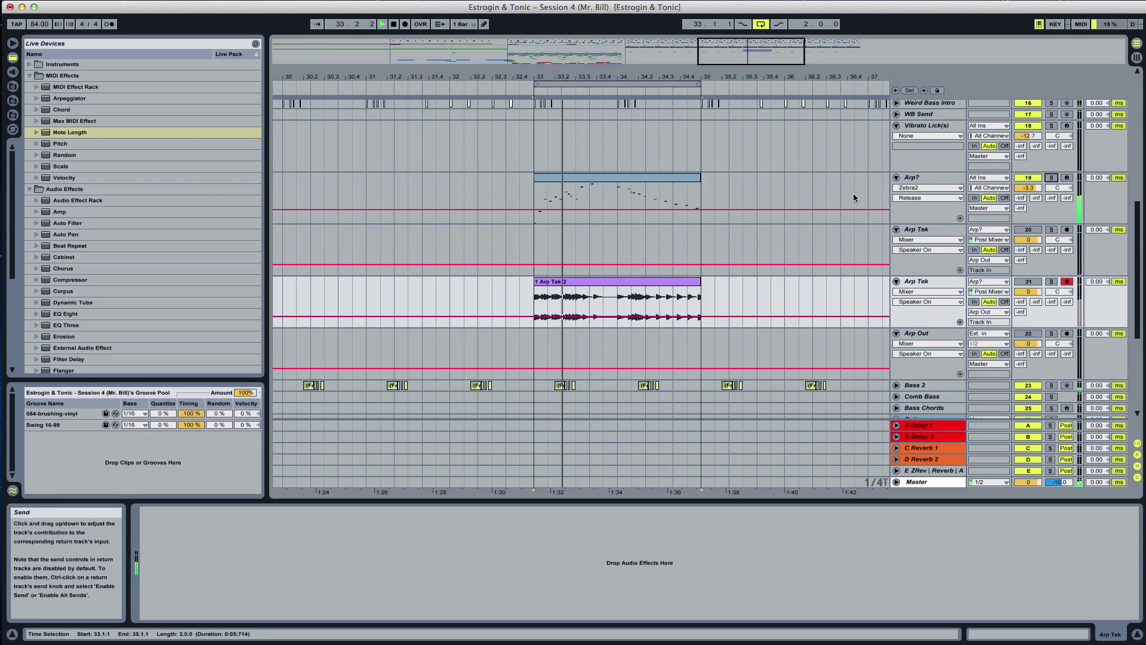
{"action": "left_click", "coordinate": [1053, 178]}
{"action": "key", "text": "space"}
{"action": "left_click", "coordinate": [1052, 178]}
{"action": "key", "text": "space"}
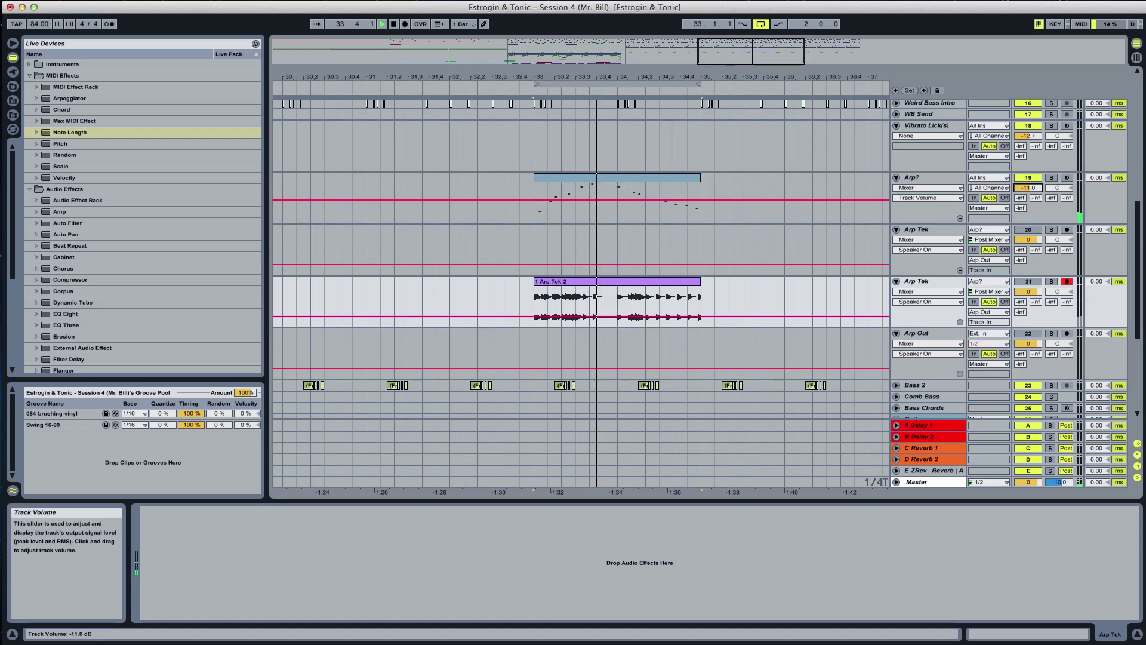
Open the Arp? MIDI clip, shorten the F3 note near 1.2.3, and nudge it slightly later
{"action": "double_click", "coordinate": [647, 178]}
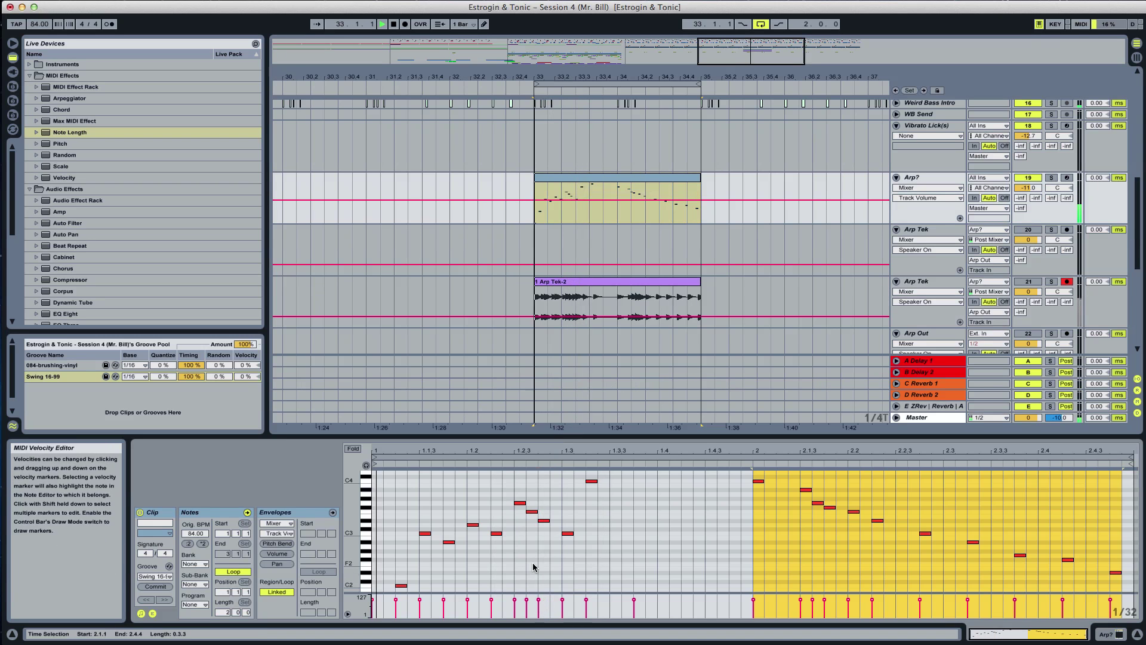
{"action": "left_click", "coordinate": [545, 520]}
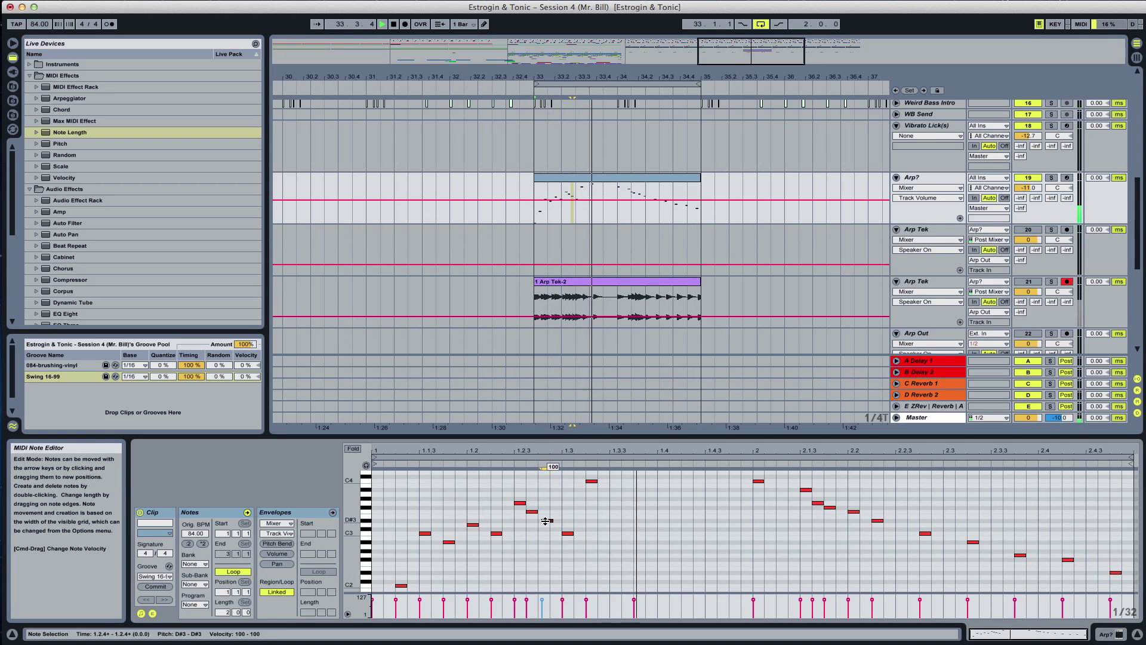
{"action": "left_click", "coordinate": [532, 513]}
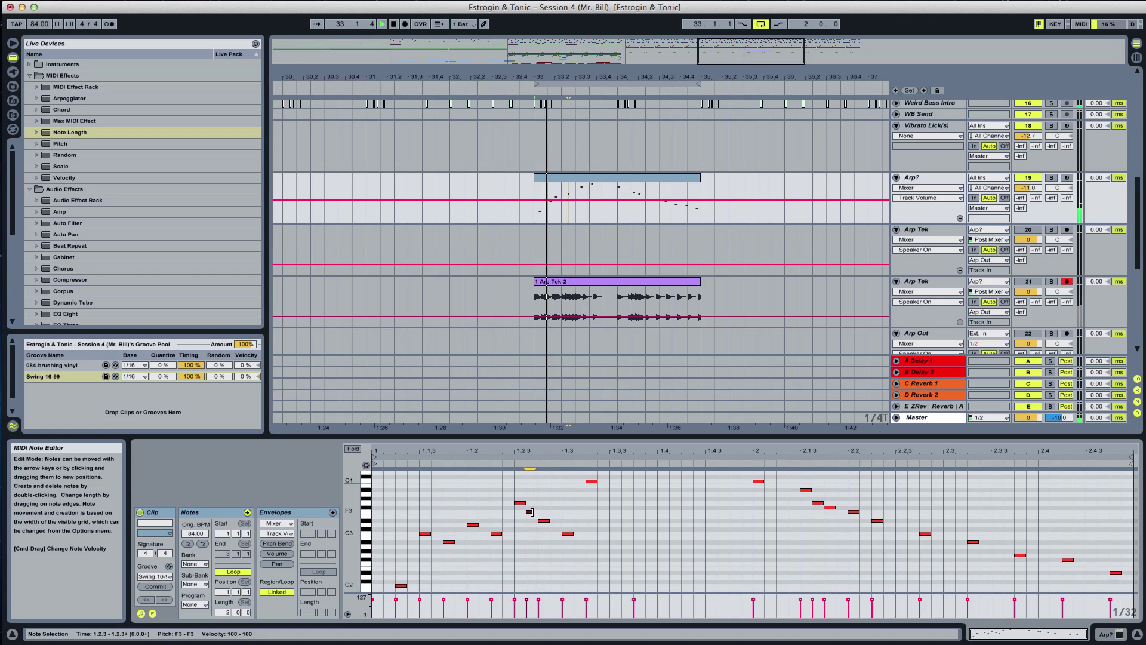
{"action": "left_click_drag", "start_coordinate": [535, 512], "coordinate": [532, 513]}
{"action": "key", "text": "space"}
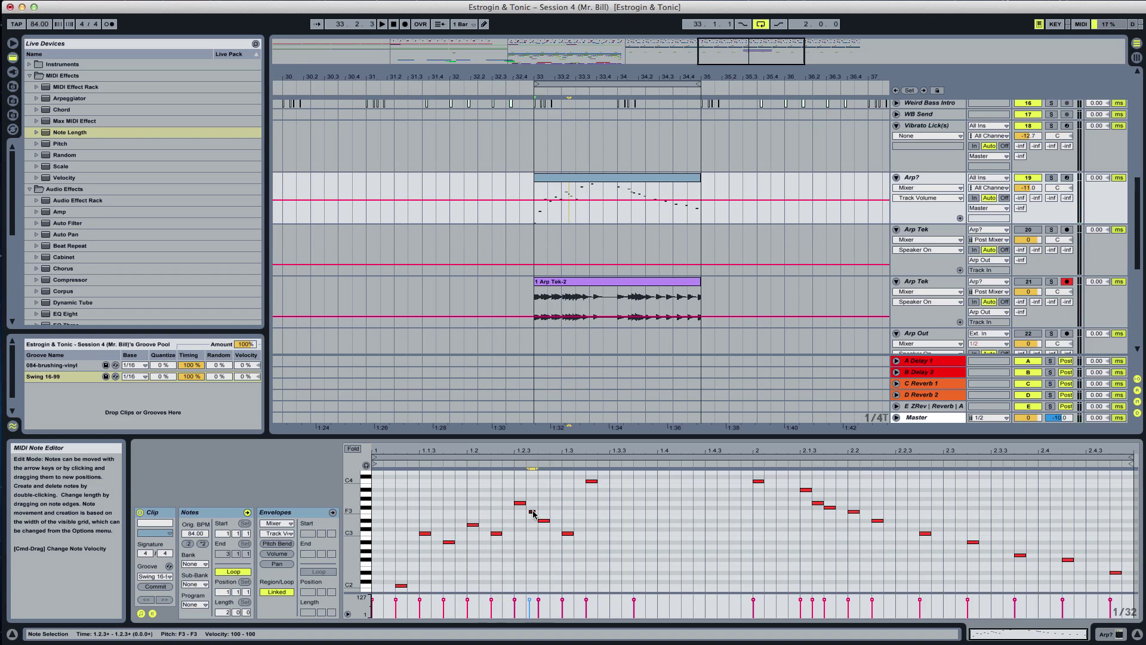
{"action": "key", "text": "space"}
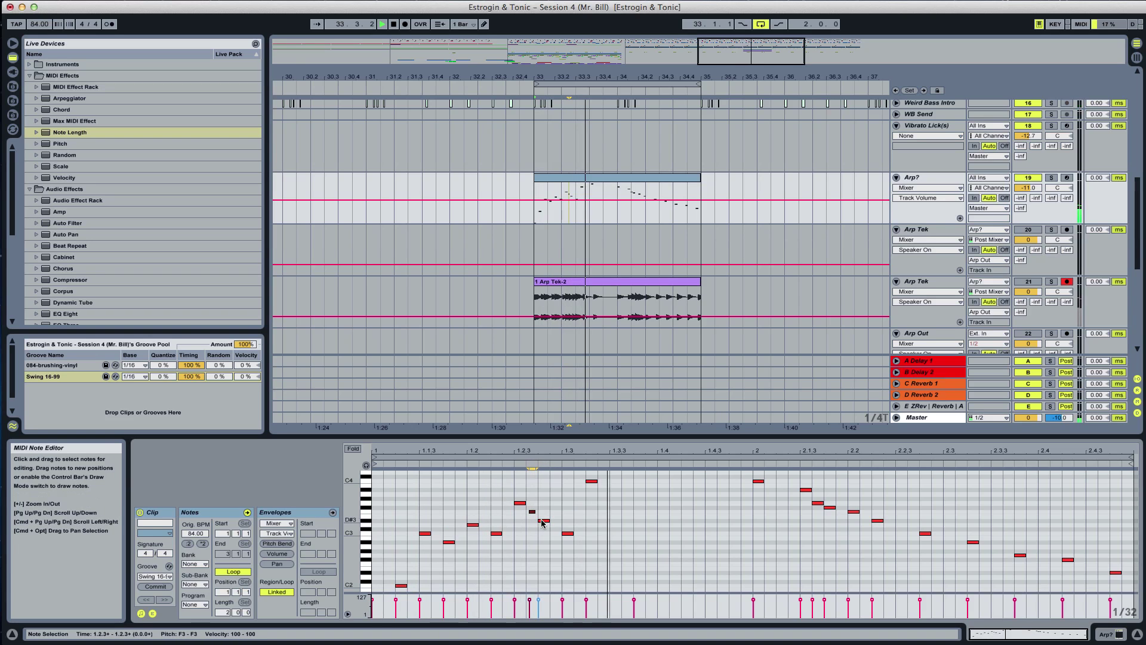
Try the D#3 note slightly late and return its start to 1.2.4
{"action": "left_click", "coordinate": [546, 522]}
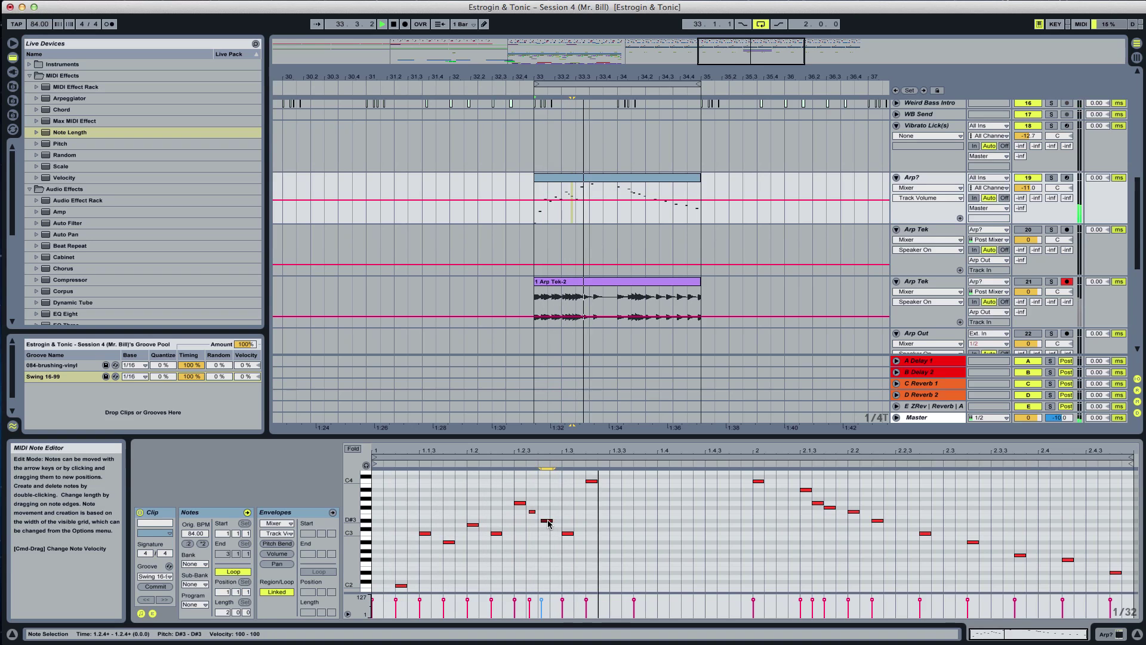
{"action": "left_click_drag", "start_coordinate": [546, 523], "coordinate": [543, 521]}
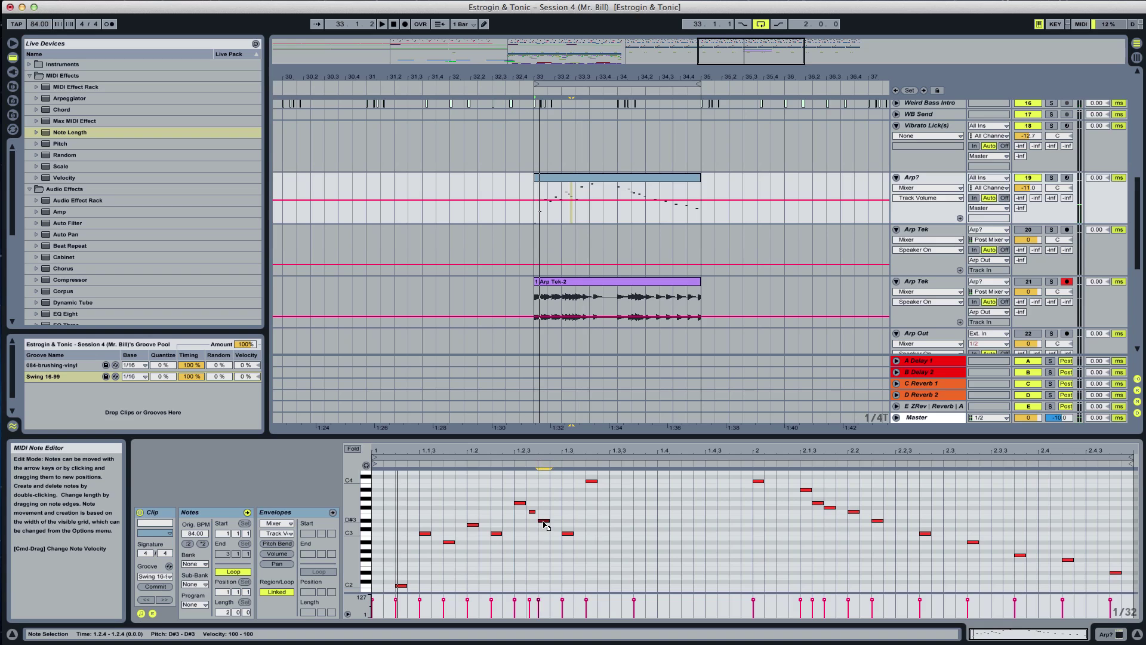
{"action": "left_click_drag", "start_coordinate": [547, 526], "coordinate": [544, 526]}
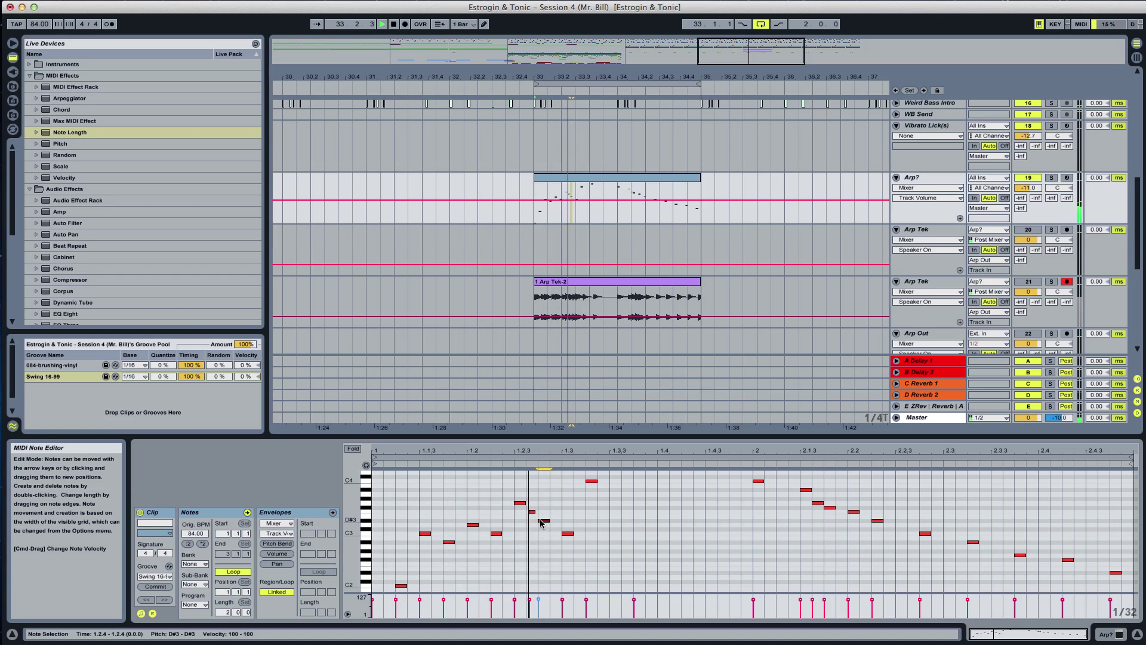
Nudge the D#3 note near 1.2.4 and the preceding F3 note slightly earlier while auditioning the loop
{"action": "key", "text": "Left"}
{"action": "key", "text": "space"}
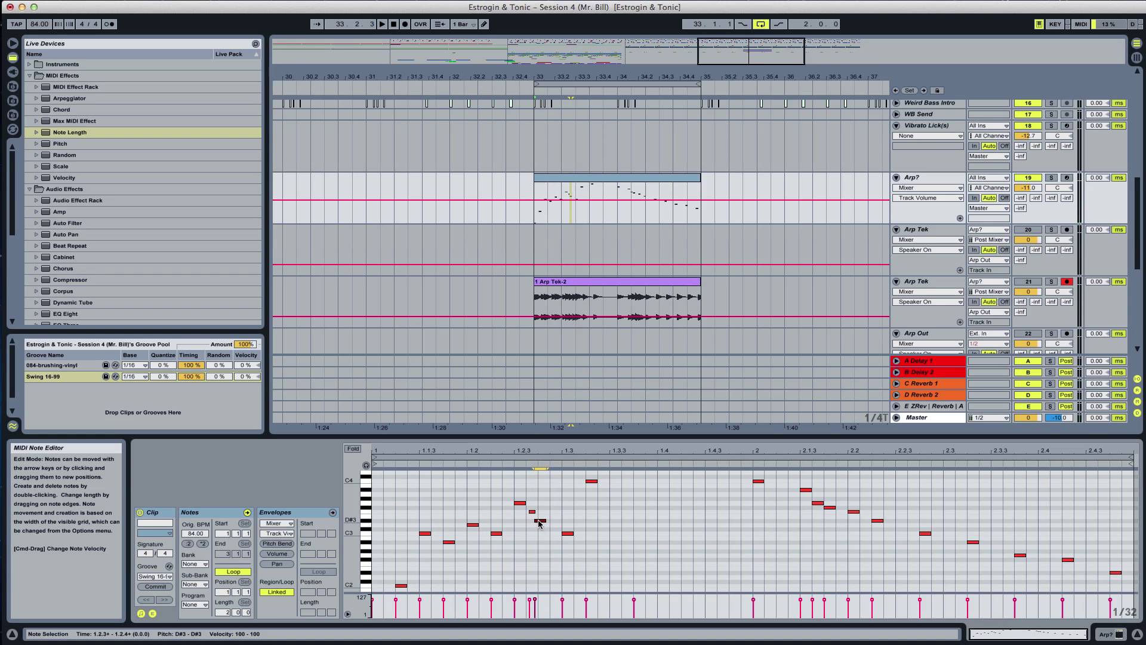
{"action": "key", "text": "space"}
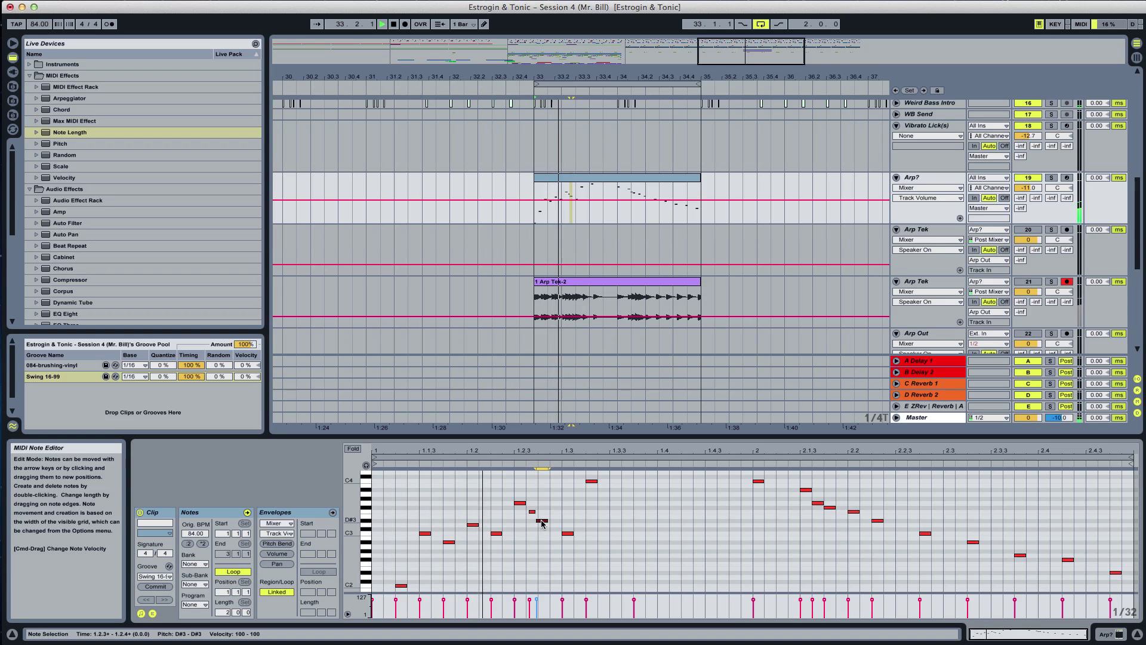
{"action": "left_click", "coordinate": [530, 512]}
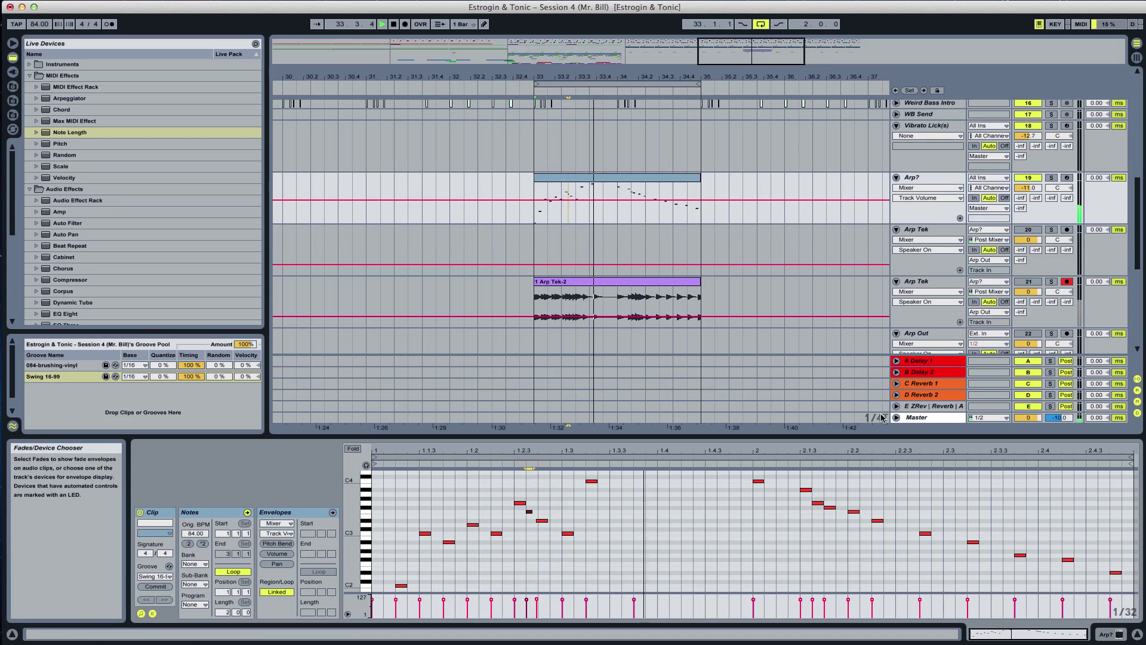
Shorten the G3 note just after 2.1.3 in the Arp? clip
{"action": "scroll", "coordinate": [855, 520], "scroll_direction": "up", "scroll_amount": 2}
{"action": "scroll", "coordinate": [855, 520], "scroll_direction": "down", "scroll_amount": 4}
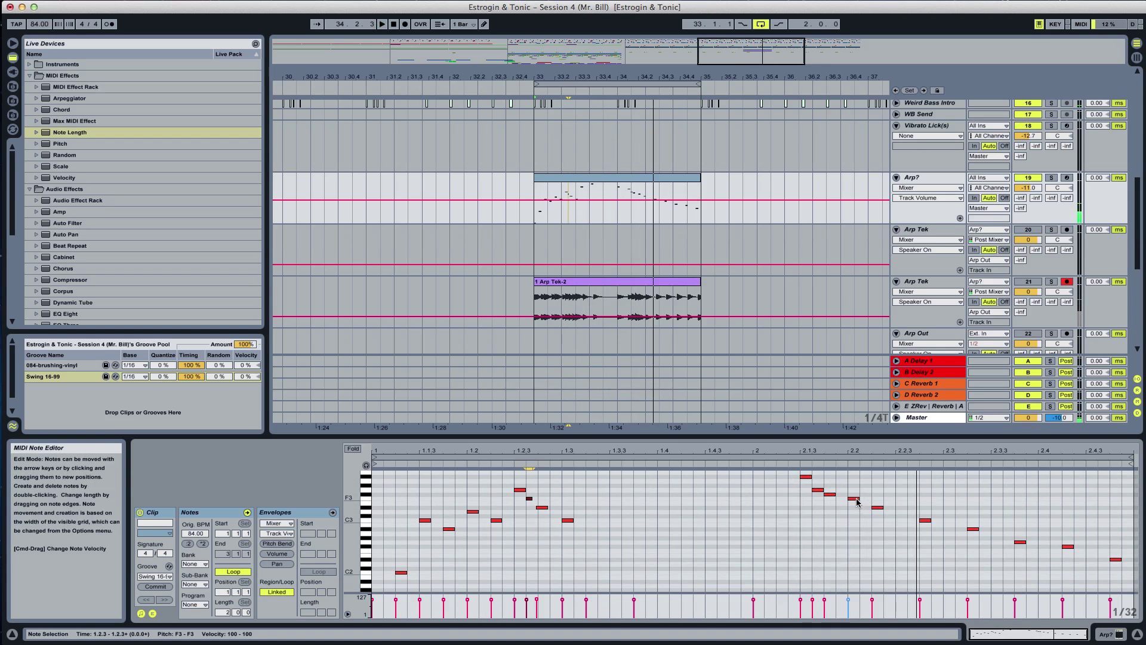
{"action": "left_click_drag", "start_coordinate": [824, 489], "coordinate": [817, 489]}
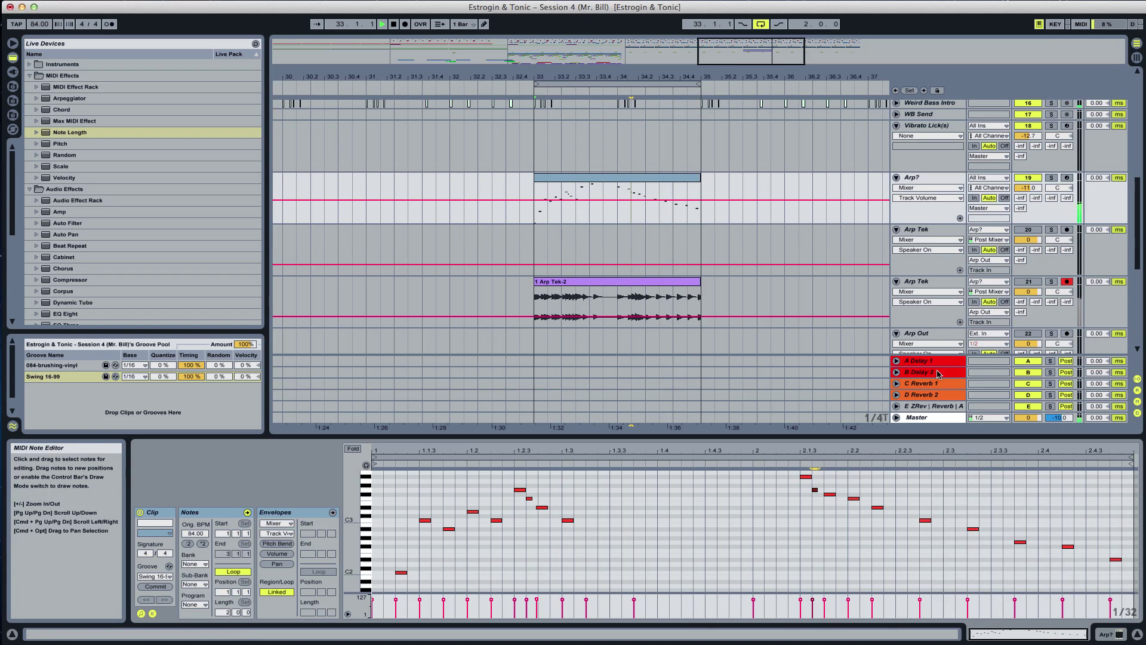
Record a new take on Arp Tek track 21 from bar 33 to bar 35, and arm Arp Tek track 20
{"action": "left_click", "coordinate": [1067, 230]}
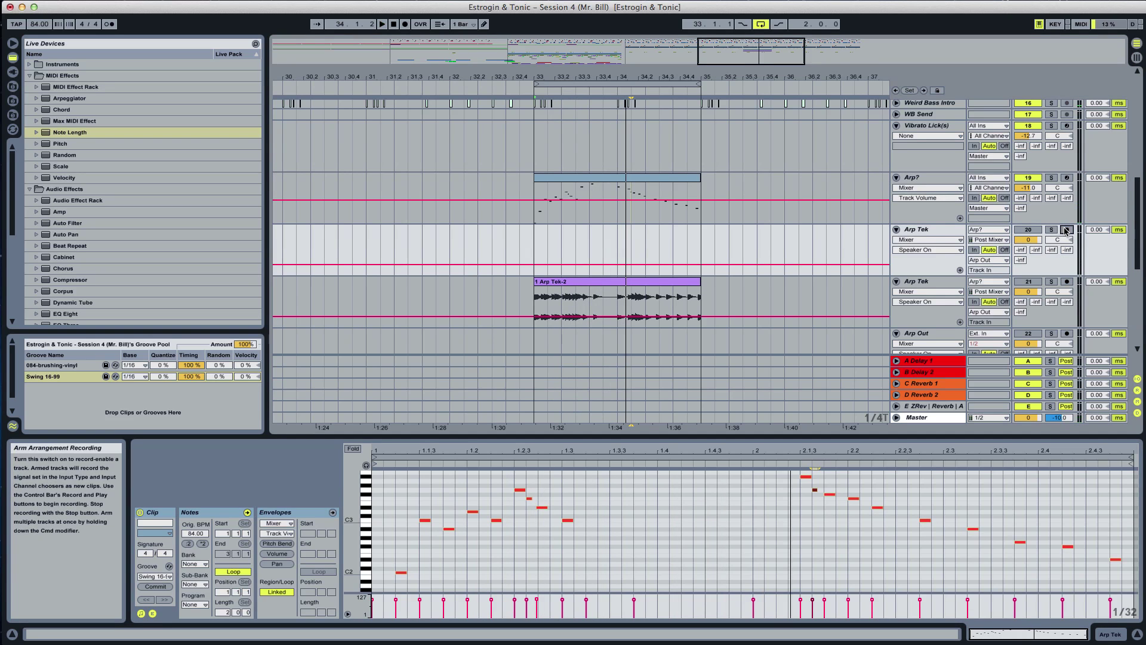
{"action": "left_click", "coordinate": [1067, 281]}
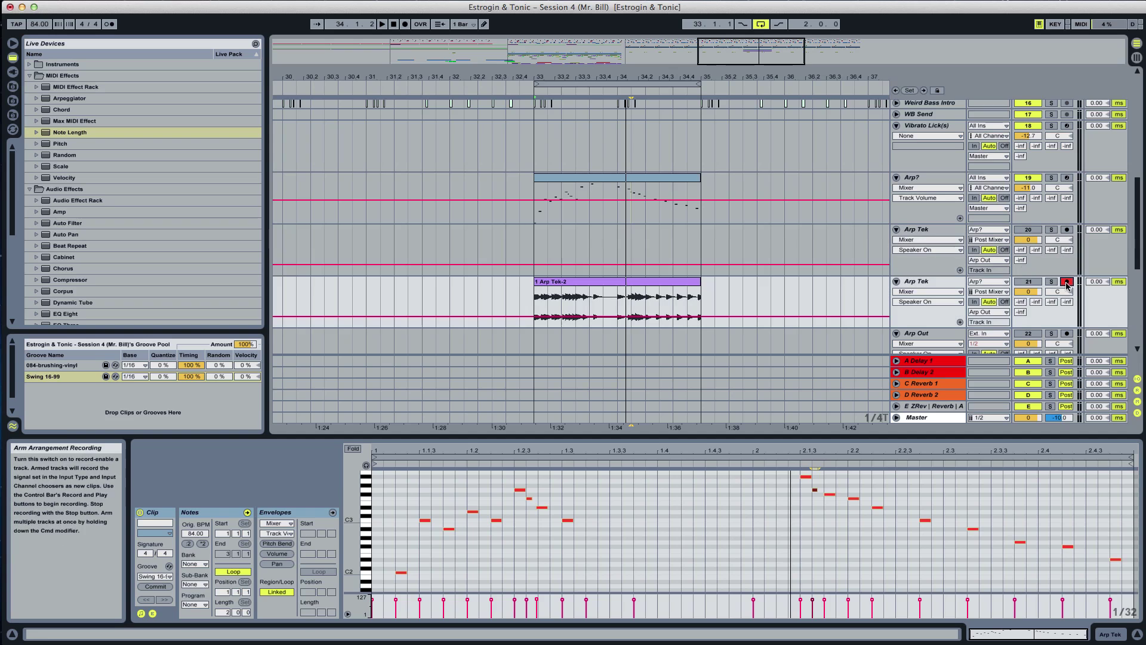
{"action": "left_click", "coordinate": [405, 24]}
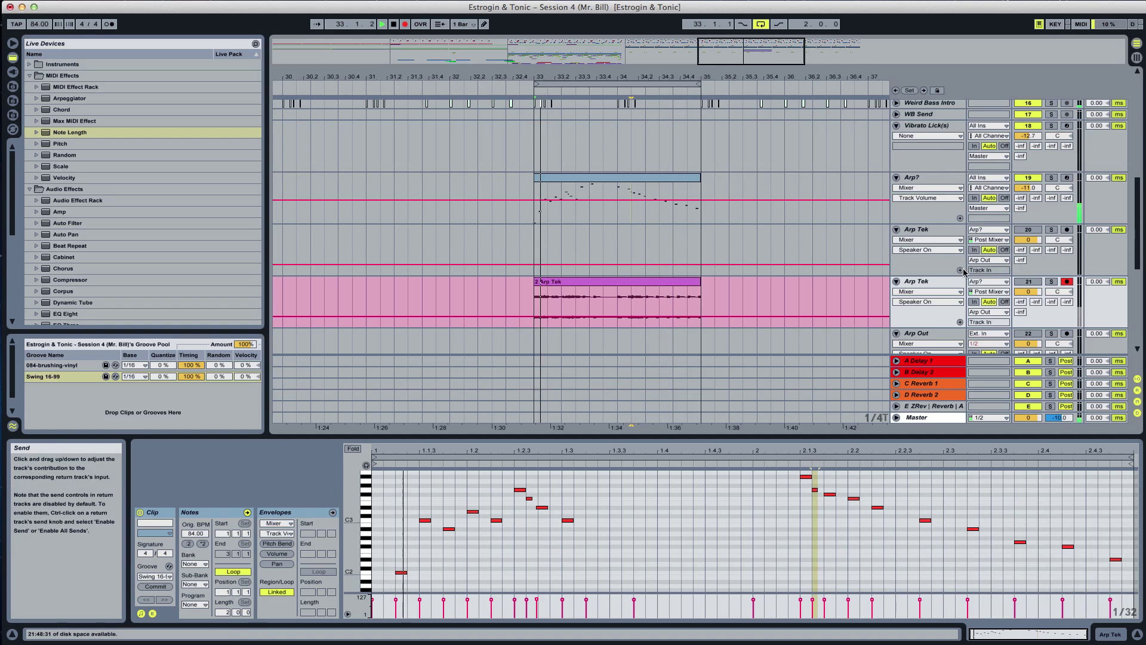
{"action": "key", "text": "space"}
{"action": "left_click", "coordinate": [1067, 229]}
{"action": "key", "text": "space"}
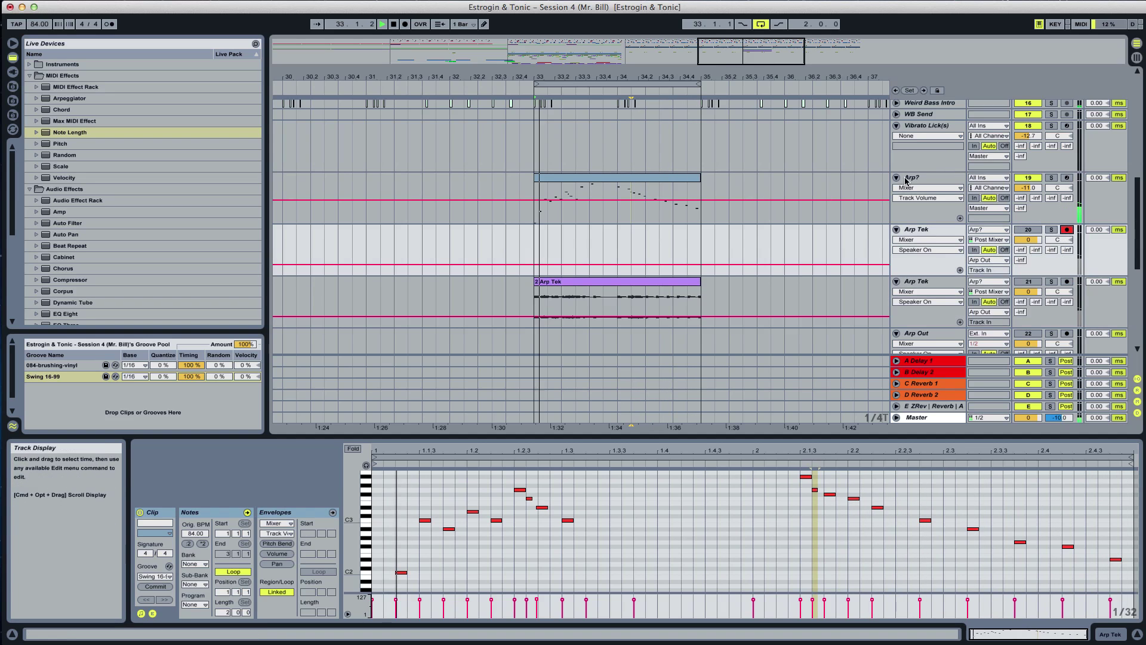
Show the Arp? track's devices and open Zebra2 on its Synthesis page
{"action": "left_click", "coordinate": [910, 180]}
{"action": "double_click", "coordinate": [910, 180]}
{"action": "key", "text": "space"}
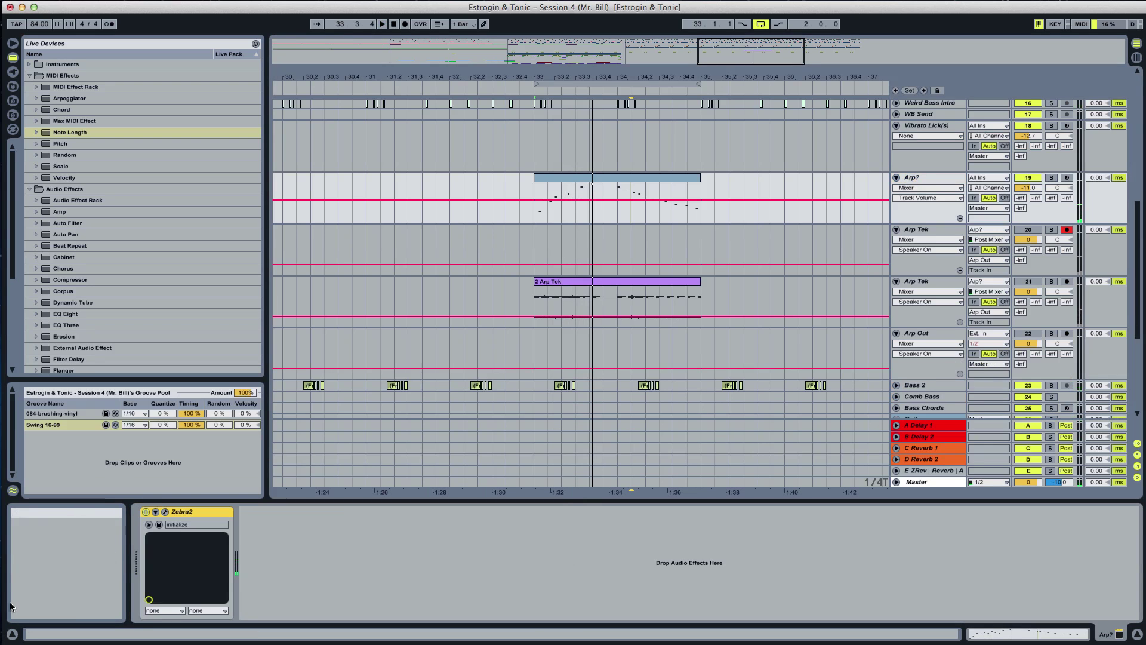
{"action": "left_click", "coordinate": [165, 511]}
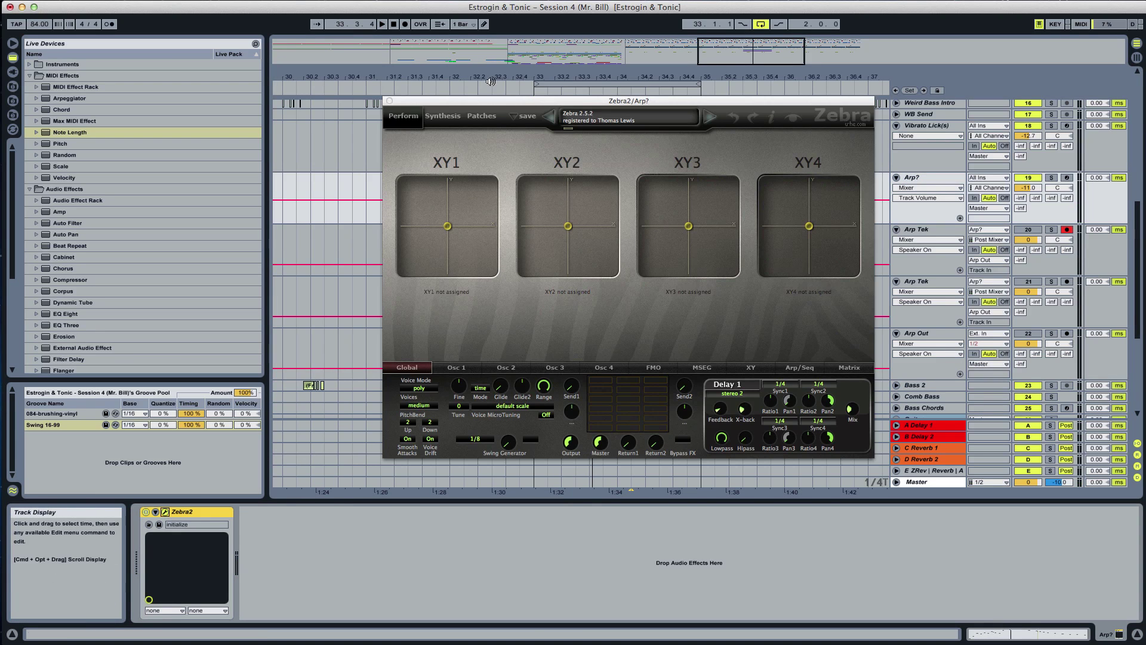
{"action": "left_click", "coordinate": [443, 116]}
In Zebra2, set Comb1's vibrato to 99.00 and modulate the VCF1 filter with Env2, using a decay of 46.50
{"action": "key", "text": "space"}
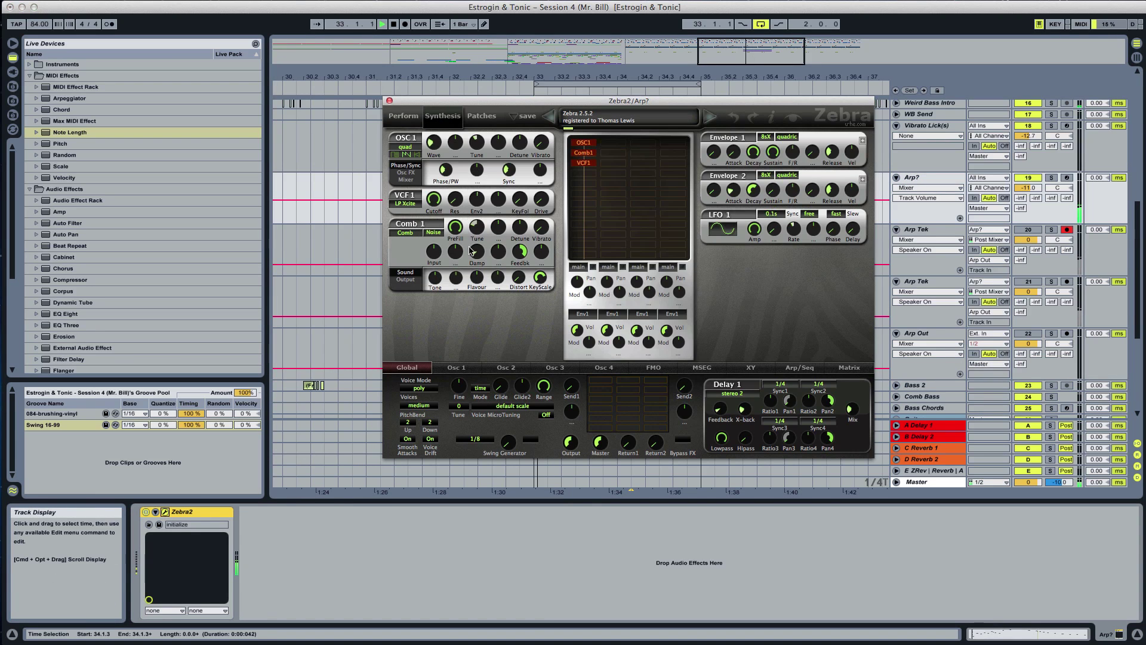
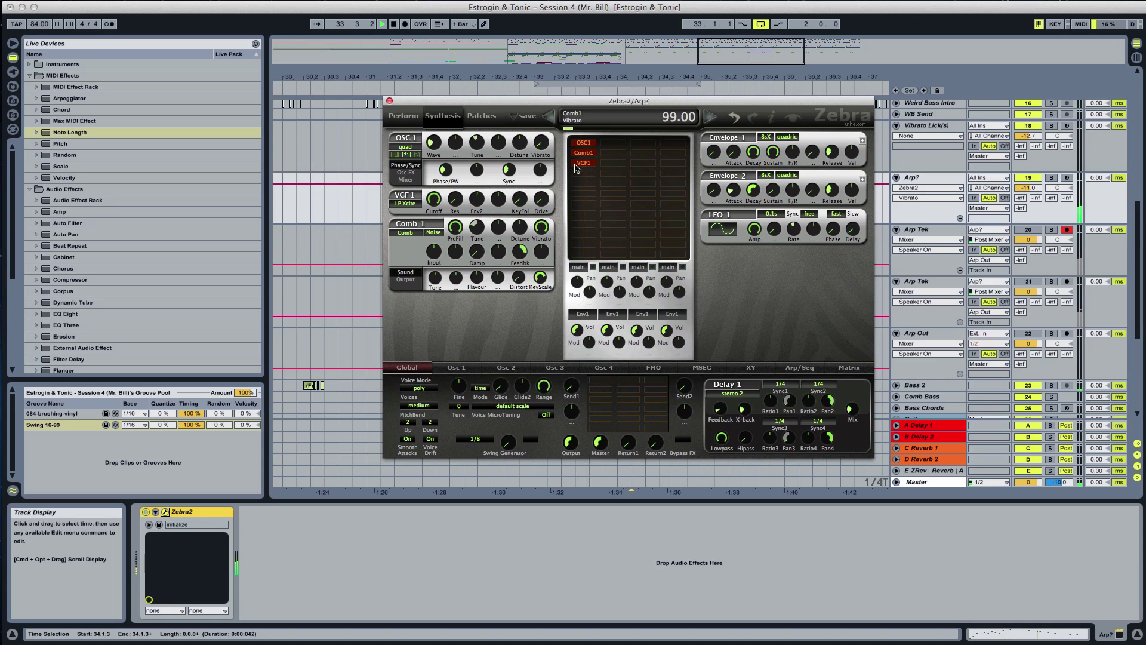
{"action": "left_click", "coordinate": [477, 201]}
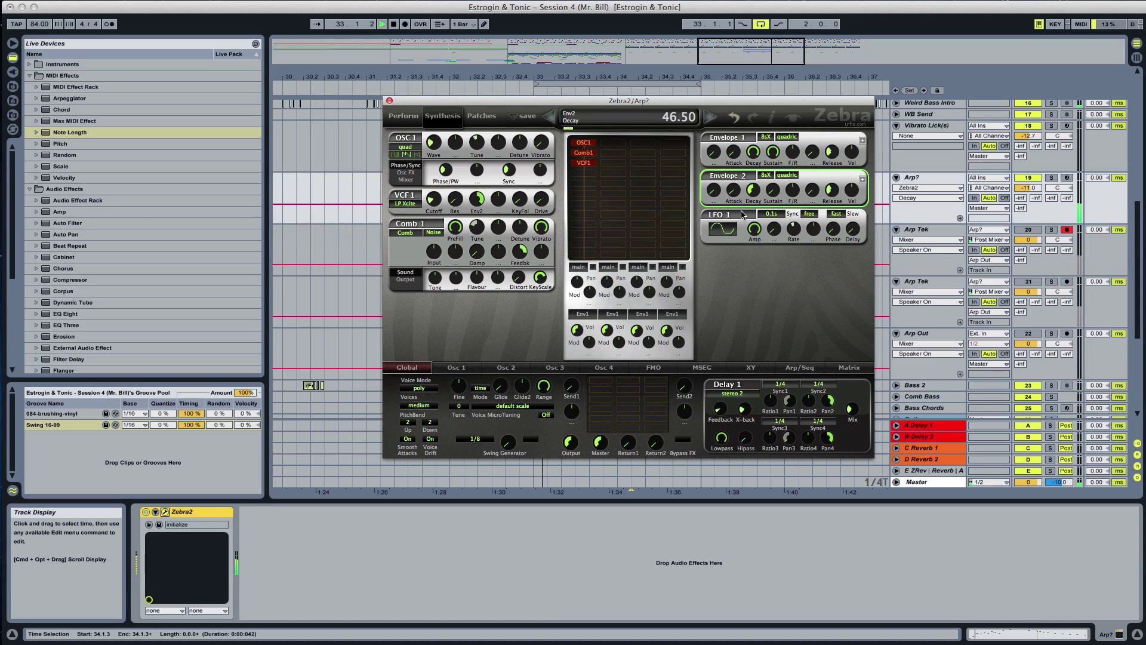
Solo the Arp? track and add an Overdrive effect after Zebra2
{"action": "left_click", "coordinate": [1052, 178]}
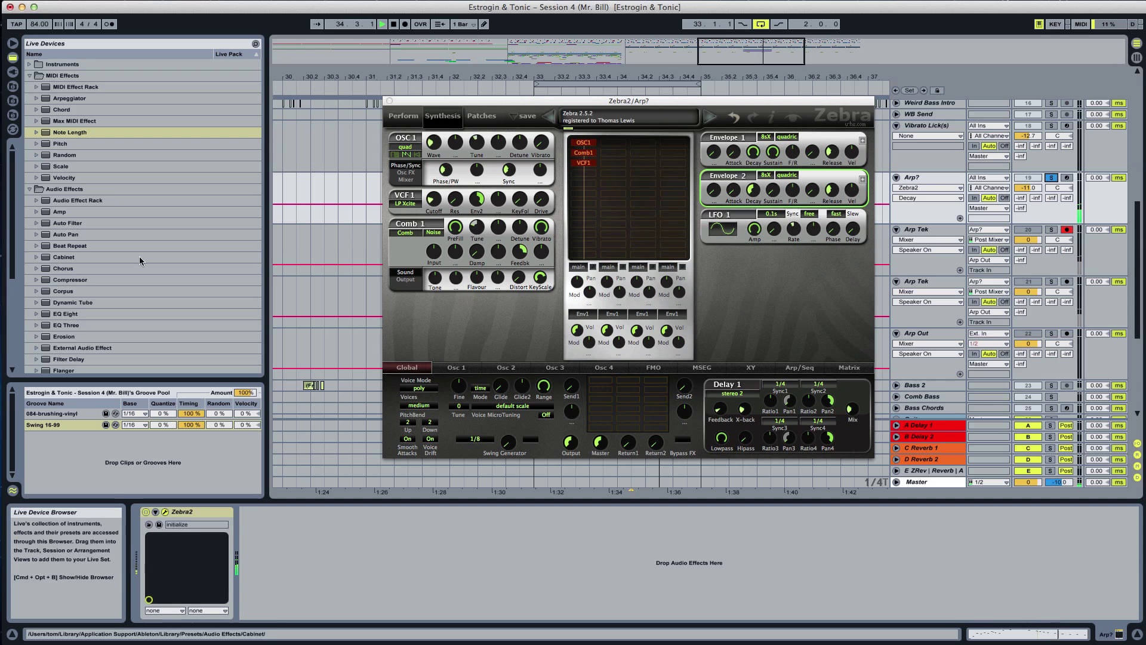
{"action": "scroll", "coordinate": [141, 261], "scroll_direction": "down", "scroll_amount": 3}
{"action": "left_click_drag", "start_coordinate": [10, 263], "coordinate": [3, 328]}
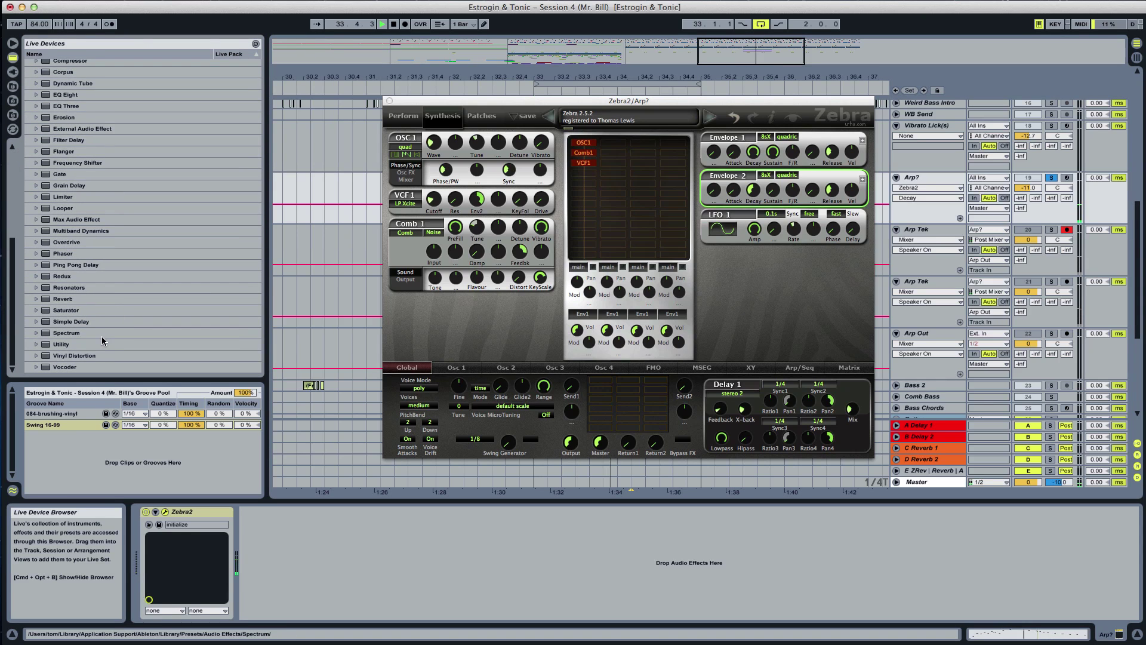
{"action": "left_click", "coordinate": [71, 244]}
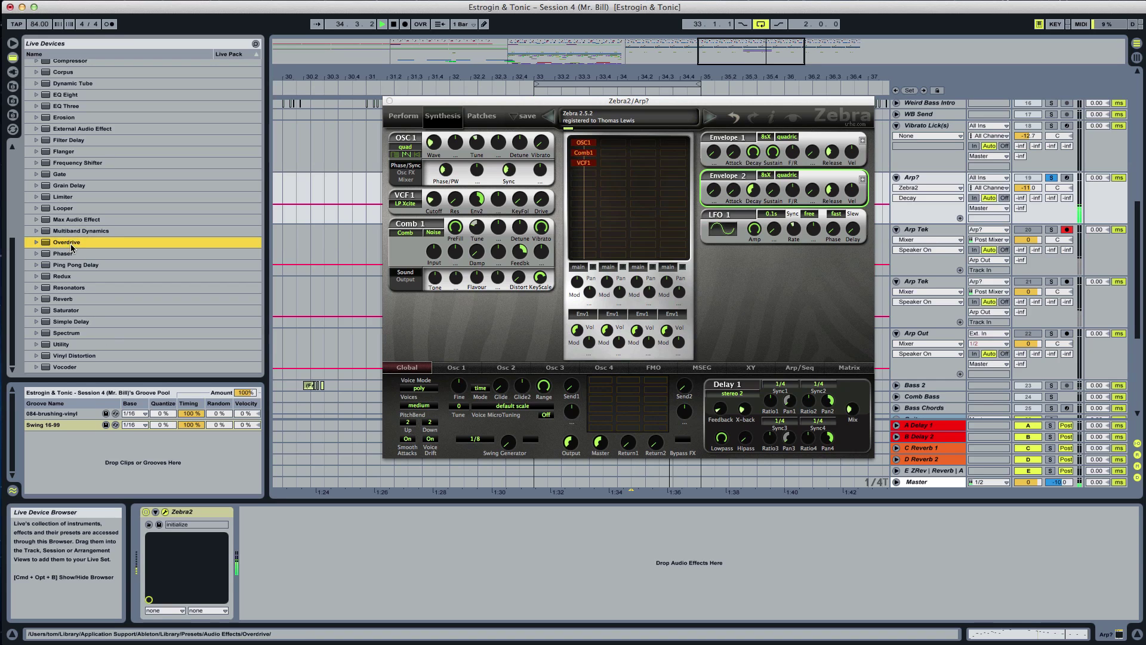
{"action": "left_click_drag", "start_coordinate": [463, 517], "coordinate": [332, 527]}
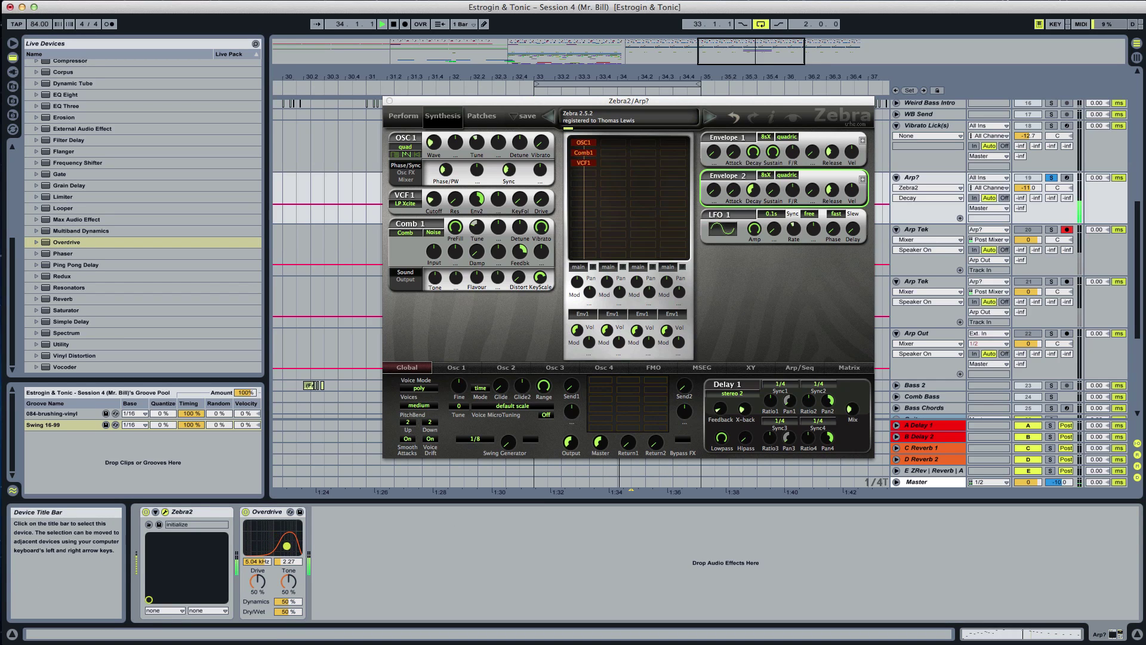
Set the Overdrive's drive to 90 % and its filter to 2.21 kHz with a bandwidth of 0.50
{"action": "left_click_drag", "start_coordinate": [286, 545], "coordinate": [275, 546]}
{"action": "left_click_drag", "start_coordinate": [257, 585], "coordinate": [271, 548]}
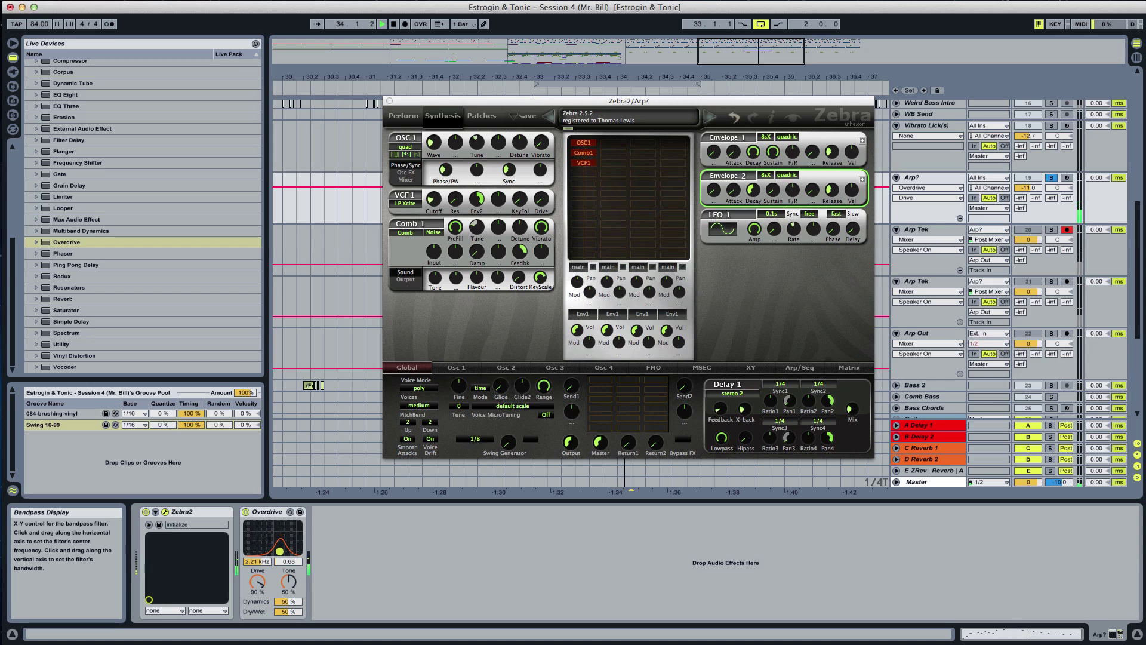
Add a Reverb after the Overdrive with its input filter at 3.95 kHz, decay time 593 ms, size 0.80 and dry/wet 52 %
{"action": "left_click_drag", "start_coordinate": [78, 304], "coordinate": [345, 461]}
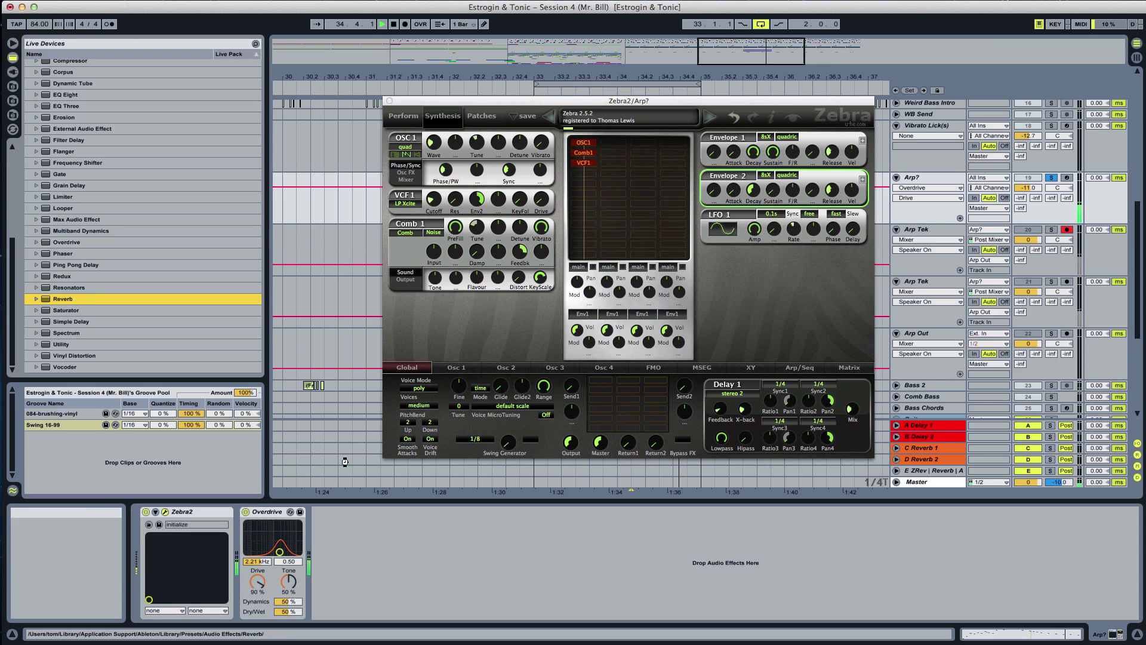
{"action": "left_click_drag", "start_coordinate": [464, 544], "coordinate": [503, 580]}
{"action": "left_click_drag", "start_coordinate": [433, 568], "coordinate": [432, 633]}
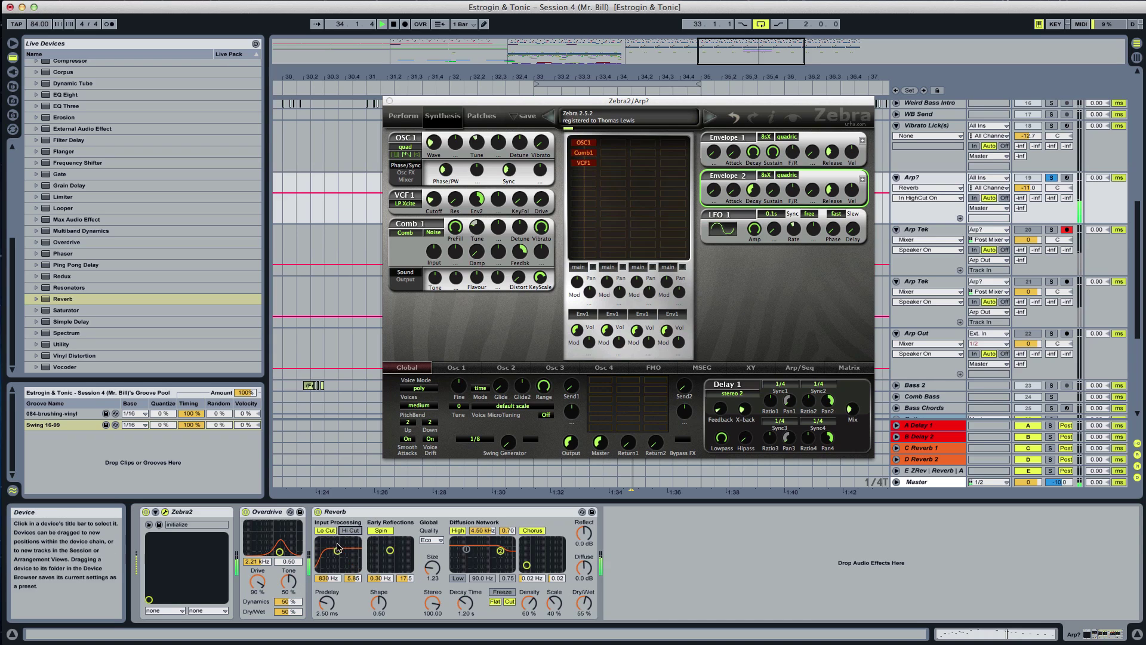
{"action": "left_click_drag", "start_coordinate": [338, 548], "coordinate": [348, 553]}
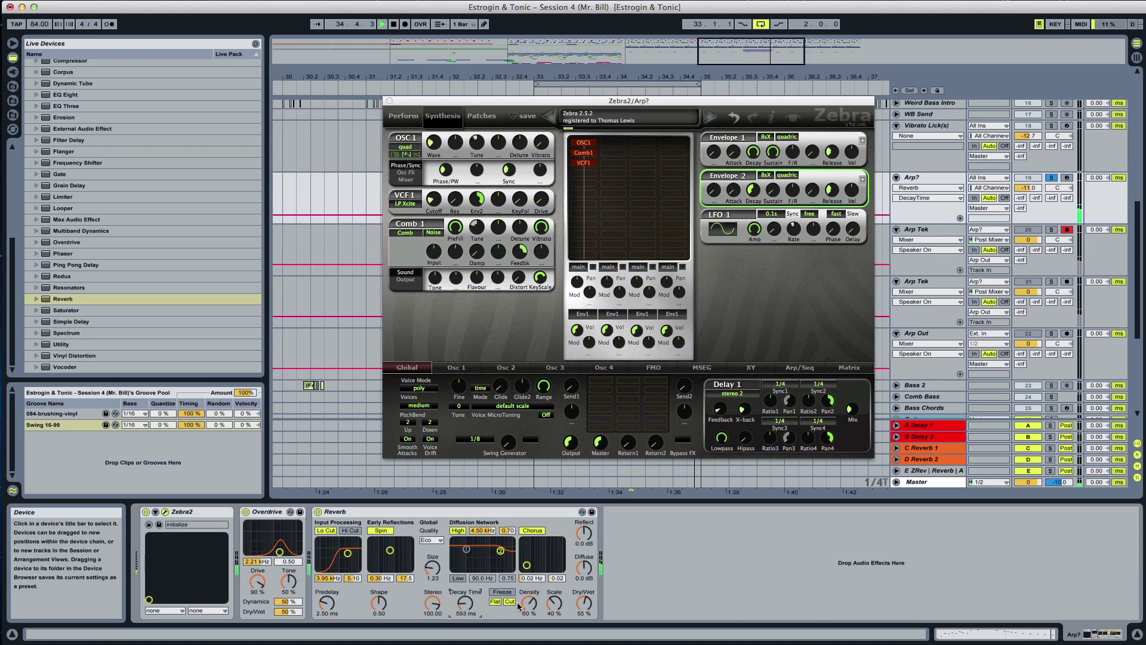
{"action": "left_click_drag", "start_coordinate": [584, 599], "coordinate": [583, 603]}
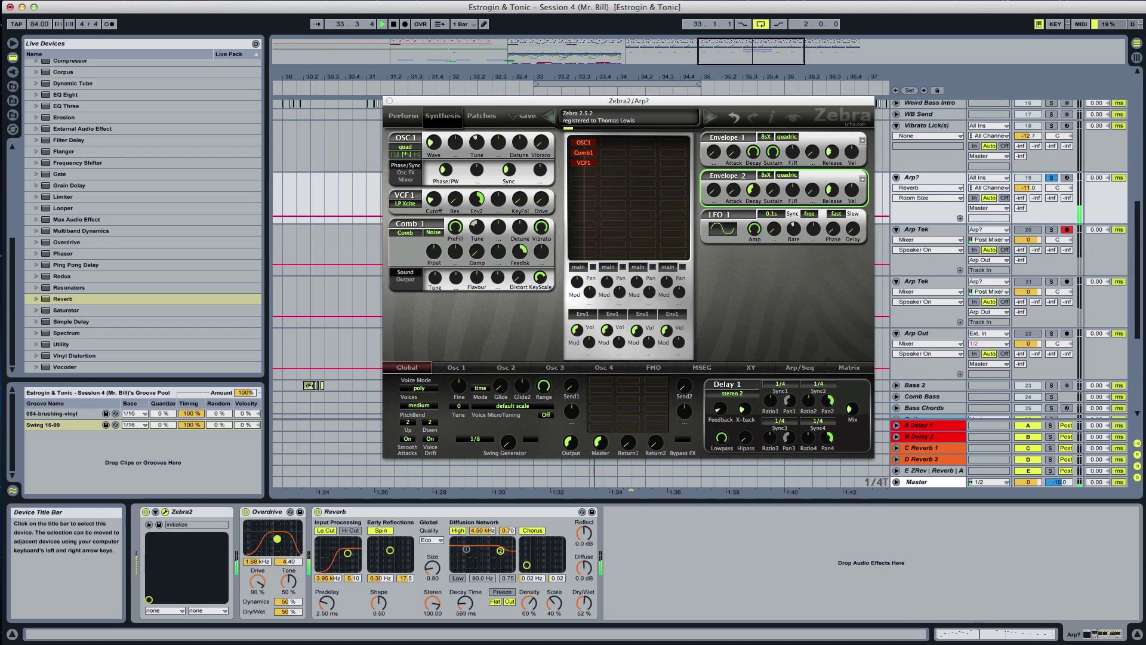
Close the Zebra2 window and set the arrangement grid to 1/32T around bar 33
{"action": "left_click", "coordinate": [389, 100]}
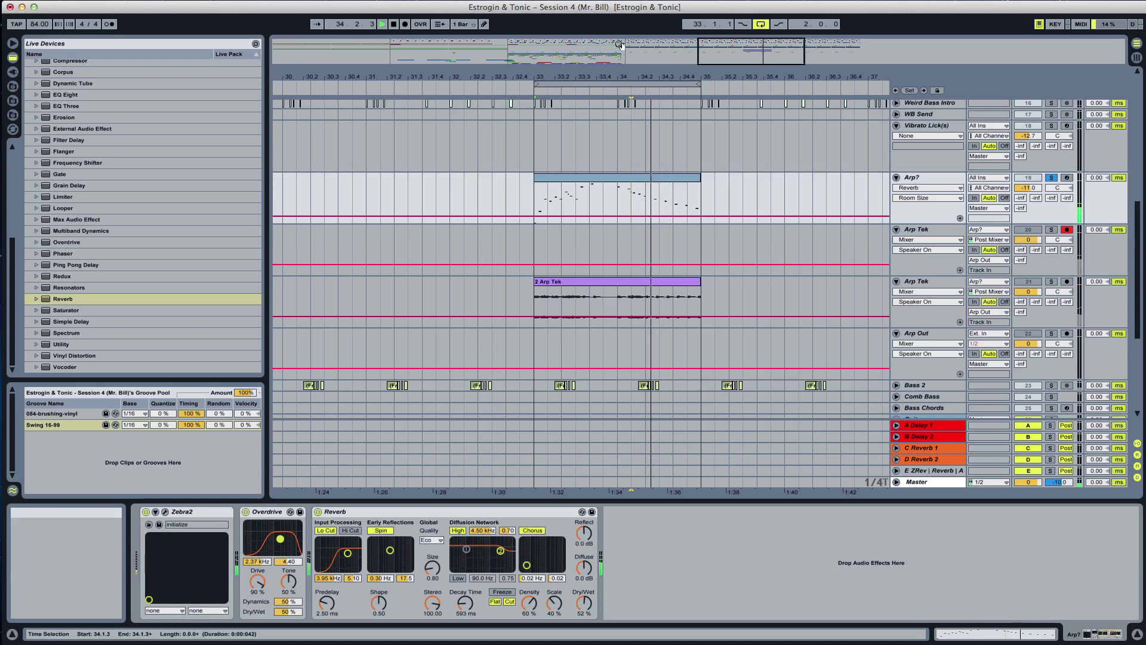
{"action": "left_click_drag", "start_coordinate": [757, 46], "coordinate": [751, 79]}
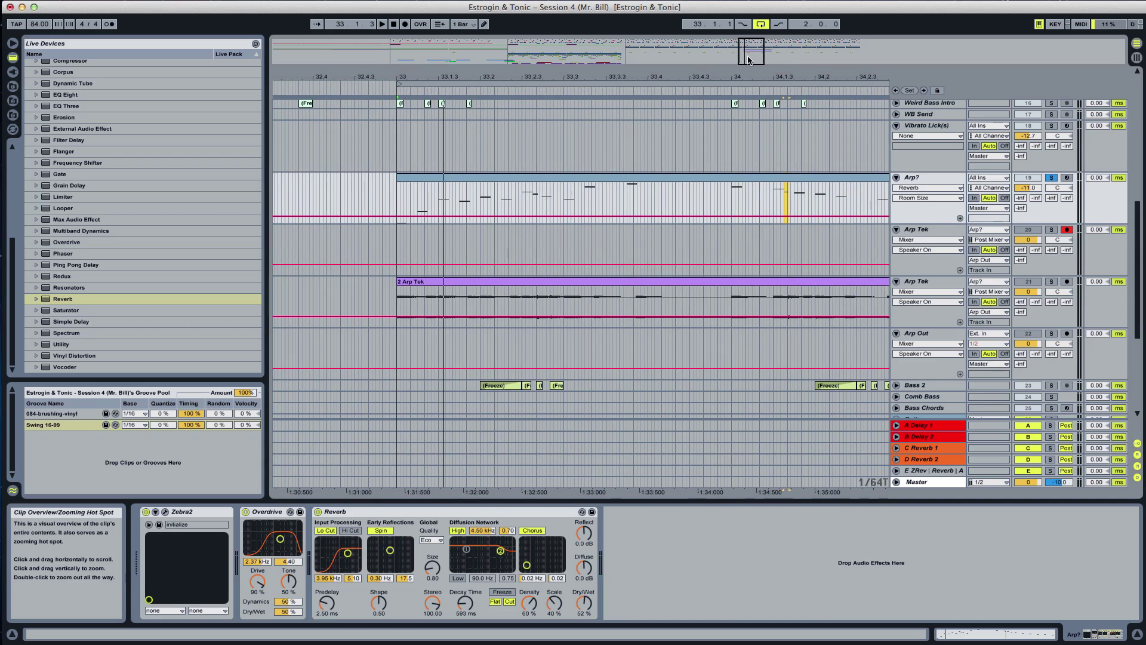
{"action": "key", "text": "super+2"}
{"action": "key", "text": "space"}
{"action": "key", "text": "space"}
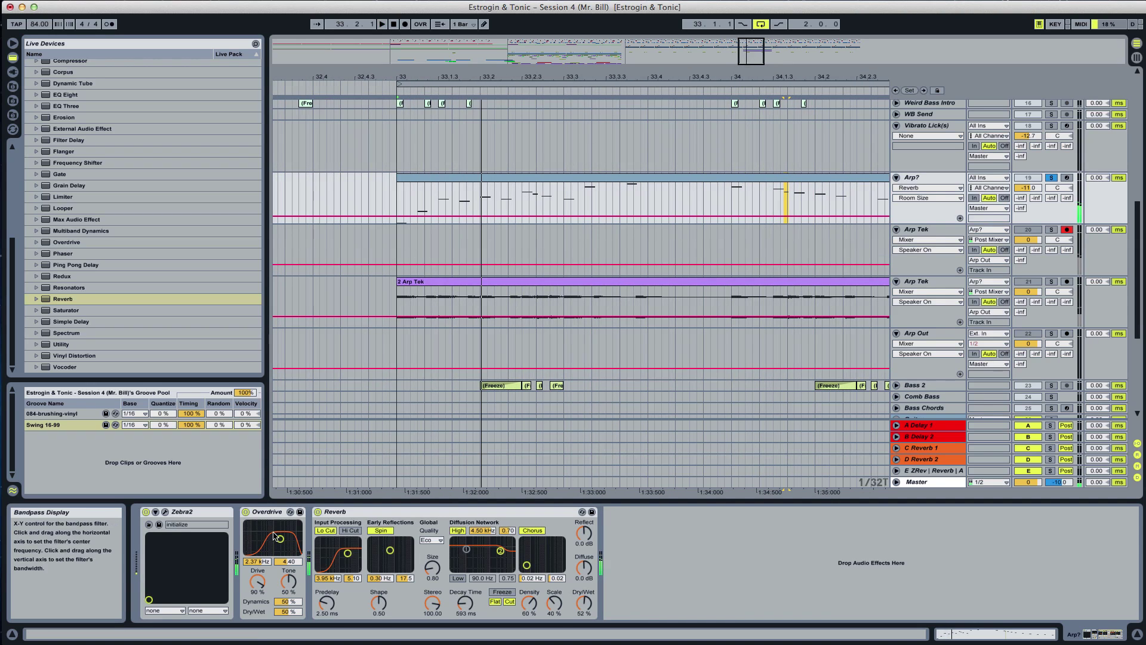
Set the Overdrive's filter frequency to 5.65 kHz and show its automation on the Arp? track
{"action": "key", "text": "space"}
{"action": "key", "text": "space"}
{"action": "mouse_move", "coordinate": [256, 561]}
{"action": "left_mouse_down"}
{"action": "mouse_move", "coordinate": [257, 578]}
{"action": "mouse_move", "coordinate": [256, 539]}
{"action": "left_mouse_up"}
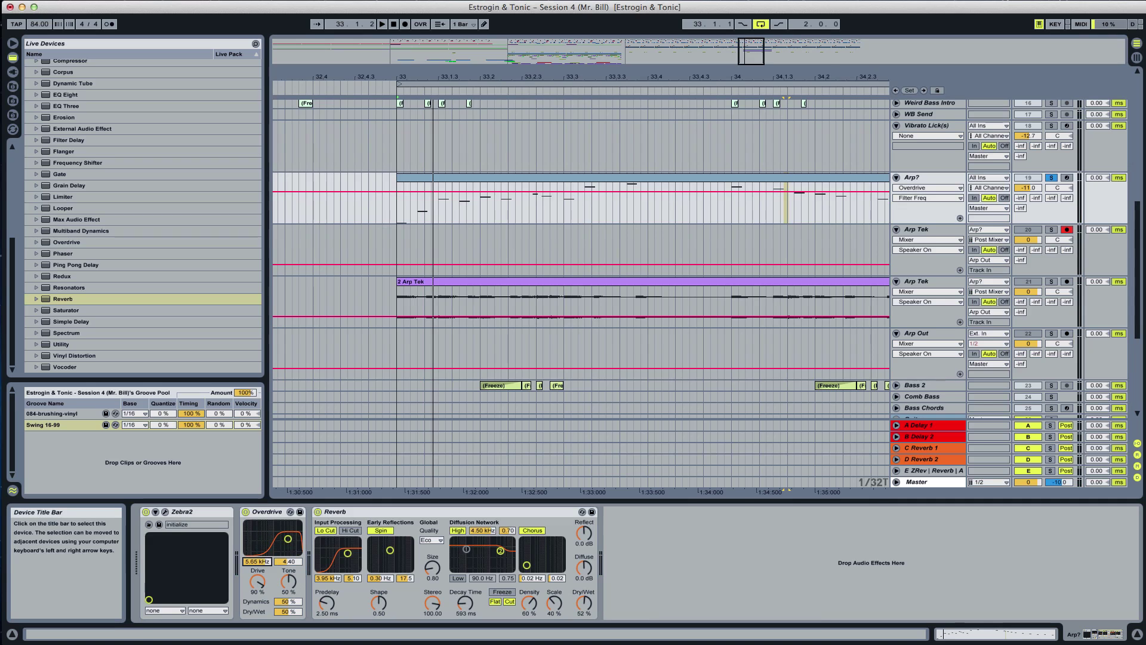
Draw stepped Overdrive Filter Freq automation on the Arp? track from about 33.1 to just past 33.4
{"action": "key", "text": "super+b"}
{"action": "left_click", "coordinate": [422, 214]}
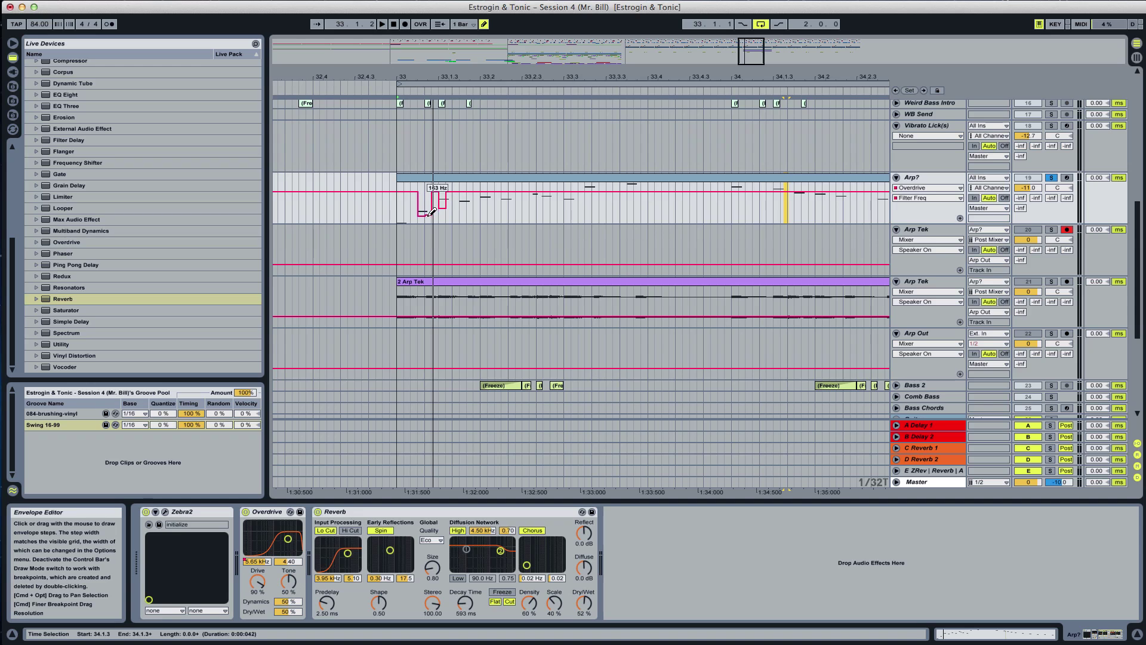
{"action": "key", "text": "space"}
{"action": "key", "text": "space"}
{"action": "key", "text": "space"}
{"action": "left_click", "coordinate": [426, 206]}
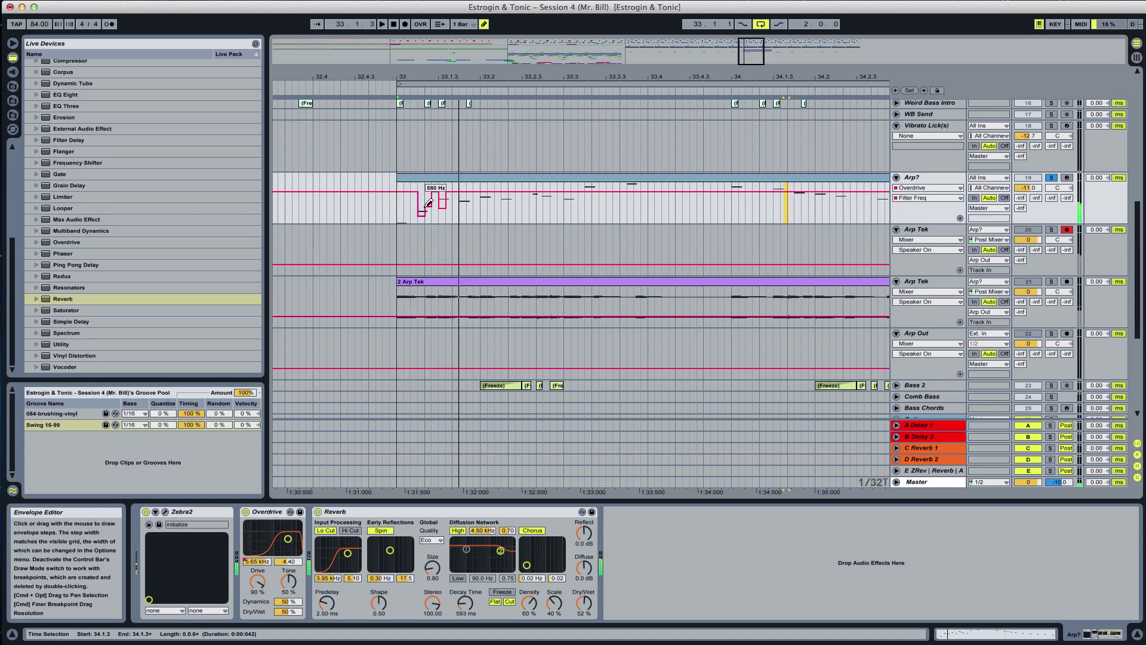
{"action": "key", "text": "space"}
{"action": "mouse_move", "coordinate": [428, 204]}
{"action": "left_mouse_down"}
{"action": "mouse_move", "coordinate": [490, 194]}
{"action": "mouse_move", "coordinate": [499, 217]}
{"action": "mouse_move", "coordinate": [552, 196]}
{"action": "mouse_move", "coordinate": [583, 214]}
{"action": "mouse_move", "coordinate": [609, 189]}
{"action": "mouse_move", "coordinate": [678, 195]}
{"action": "left_mouse_up"}
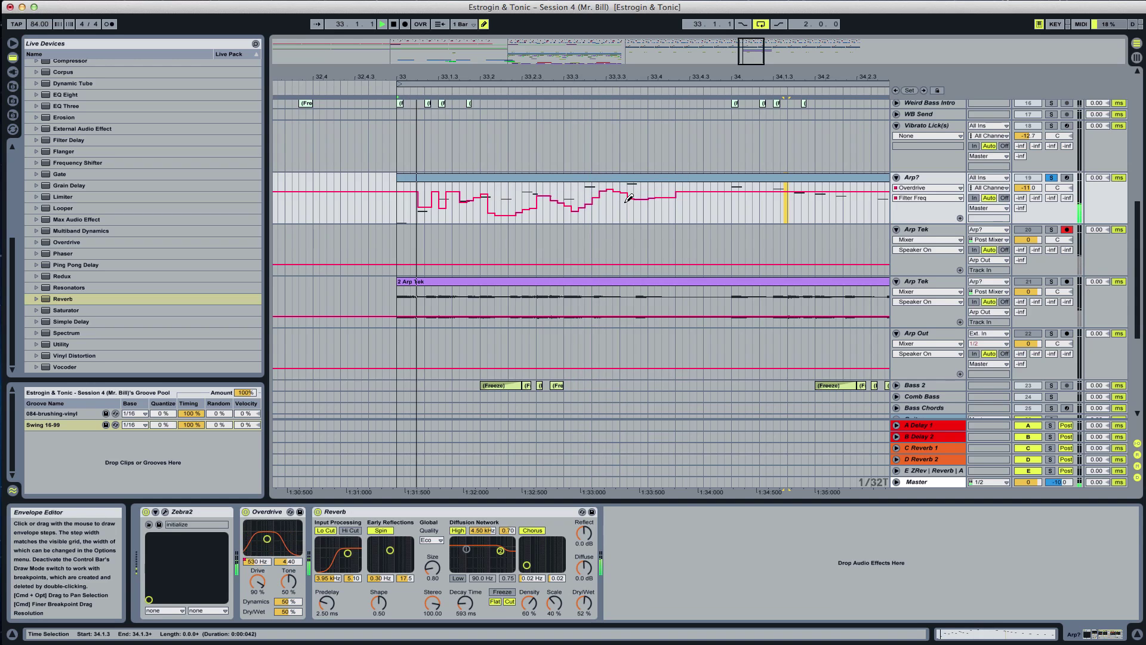
Undo the fine Overdrive Filter Freq drawing on the Arp? track and redraw it in 1/16 steps from 33.1.2 up to 33.3
{"action": "key", "text": "super+z"}
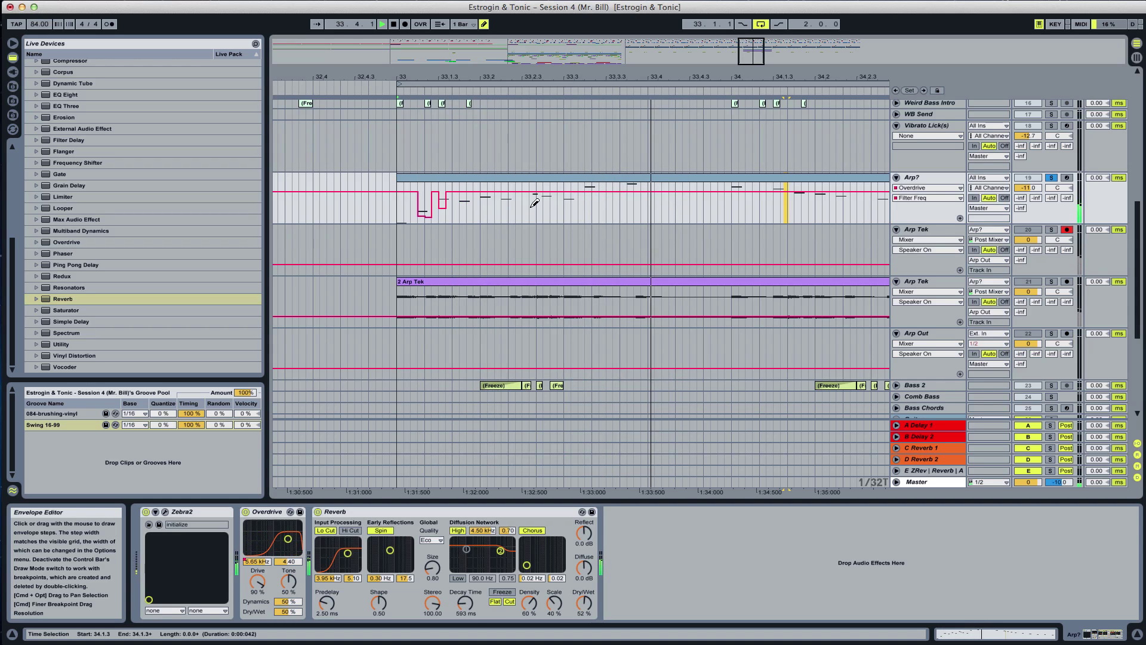
{"action": "key", "text": "super+3"}
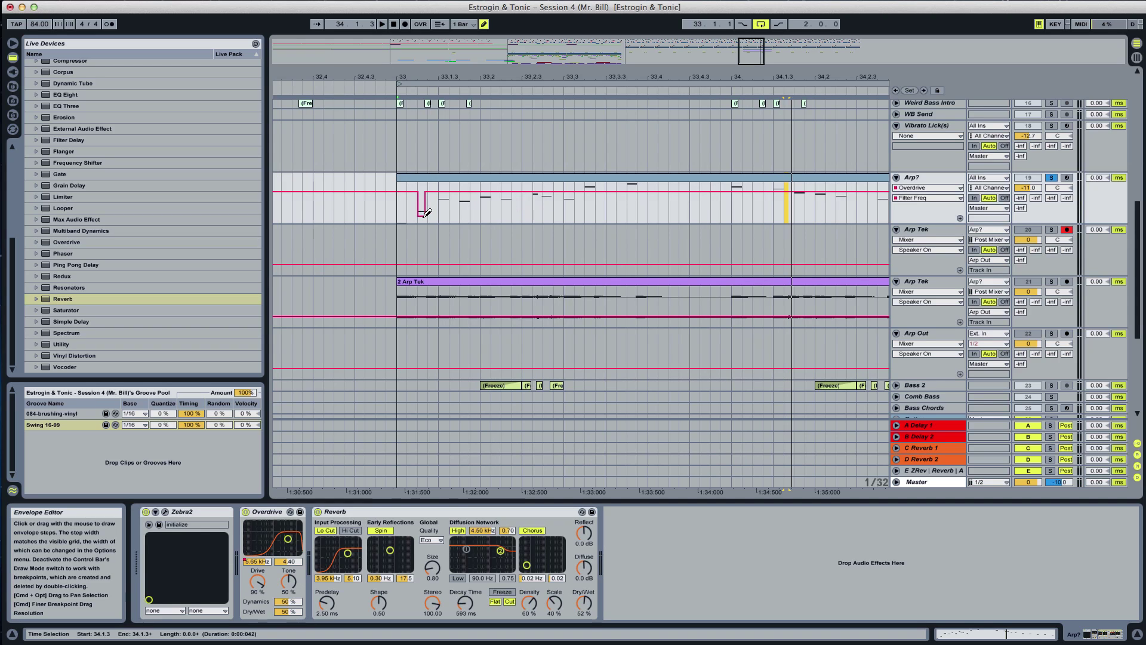
{"action": "key", "text": "super+2"}
{"action": "left_click", "coordinate": [440, 210]}
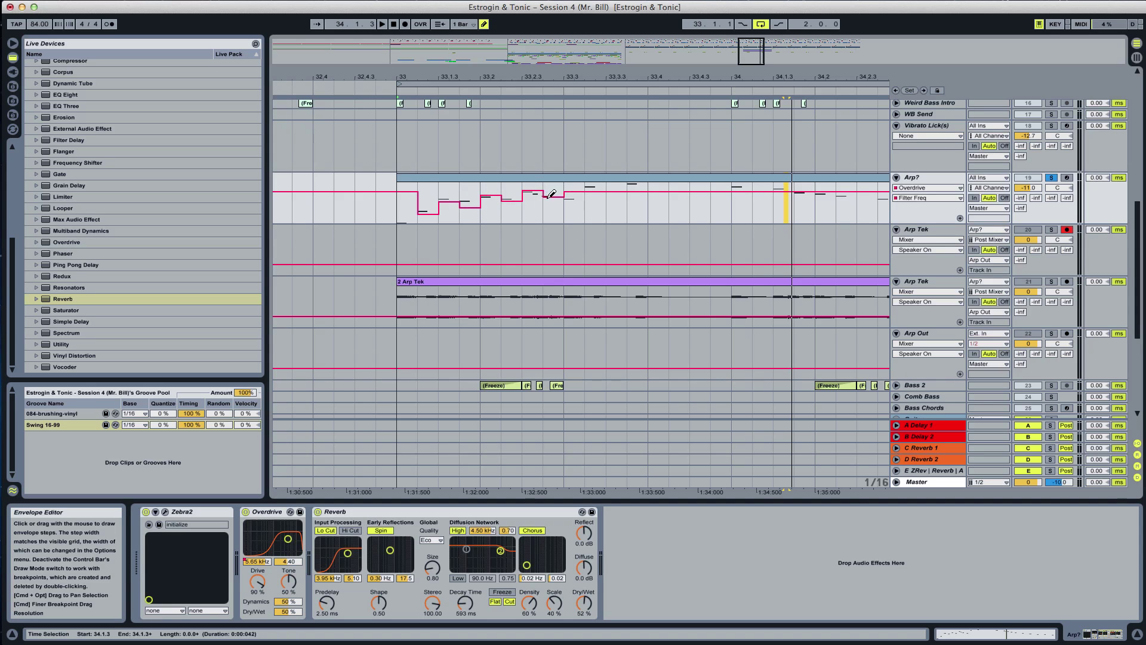
{"action": "key", "text": "space"}
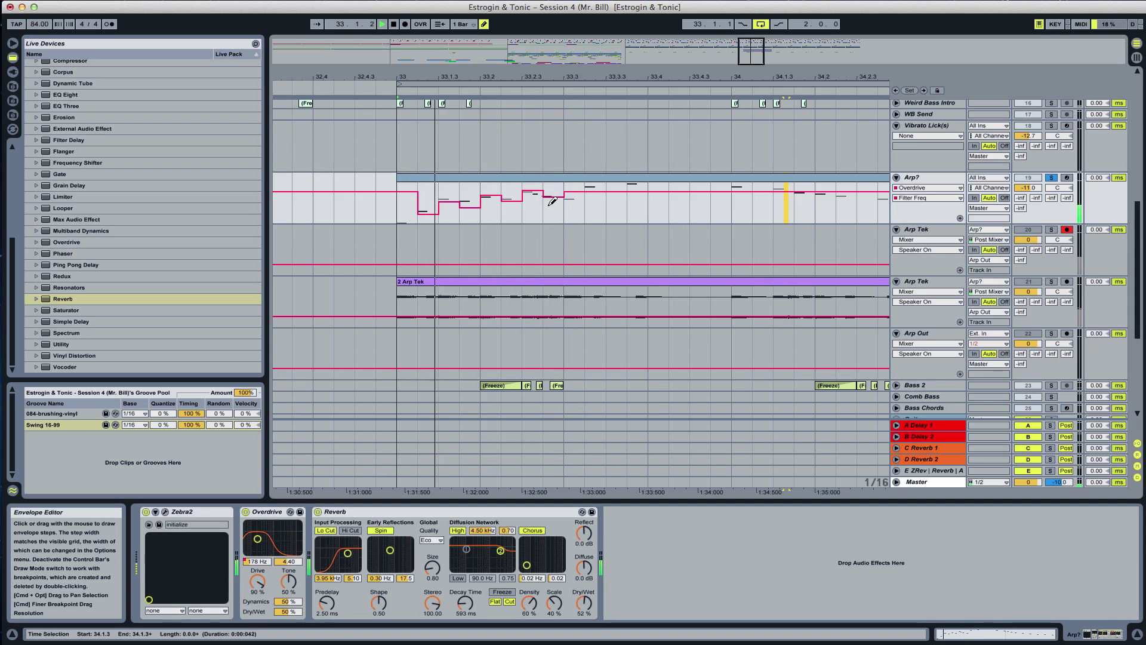
Draw further 1/16 Overdrive Filter Freq steps from 33.3 to 34.1.3, dipping to about 234 Hz late in beat 33.3
{"action": "left_click", "coordinate": [570, 213]}
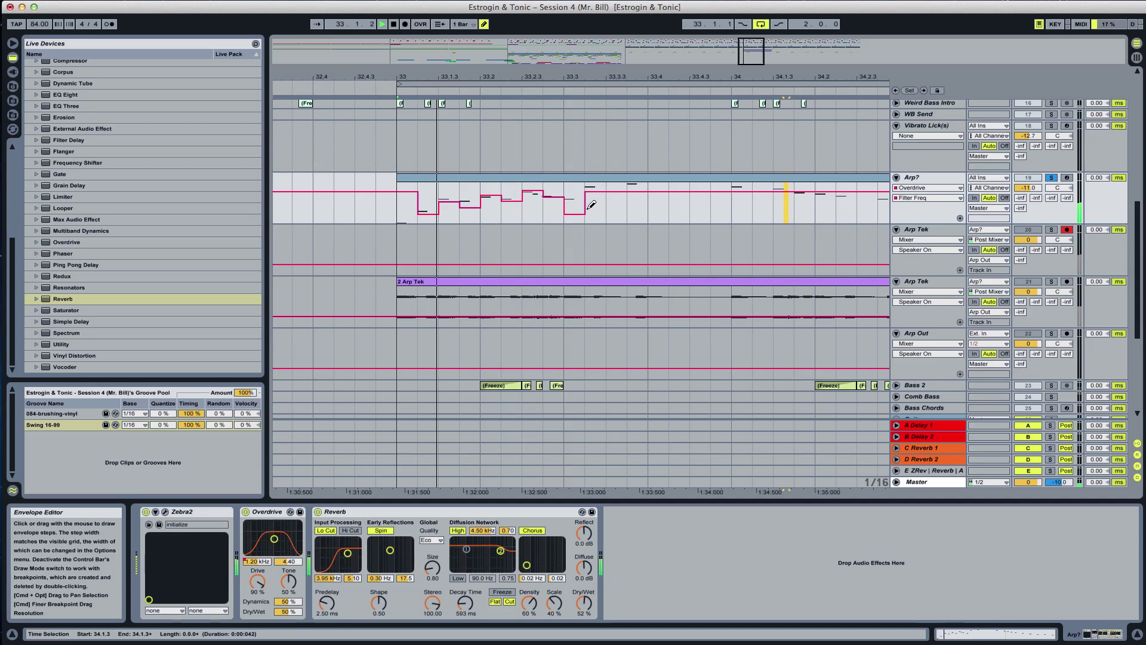
{"action": "left_click", "coordinate": [634, 209]}
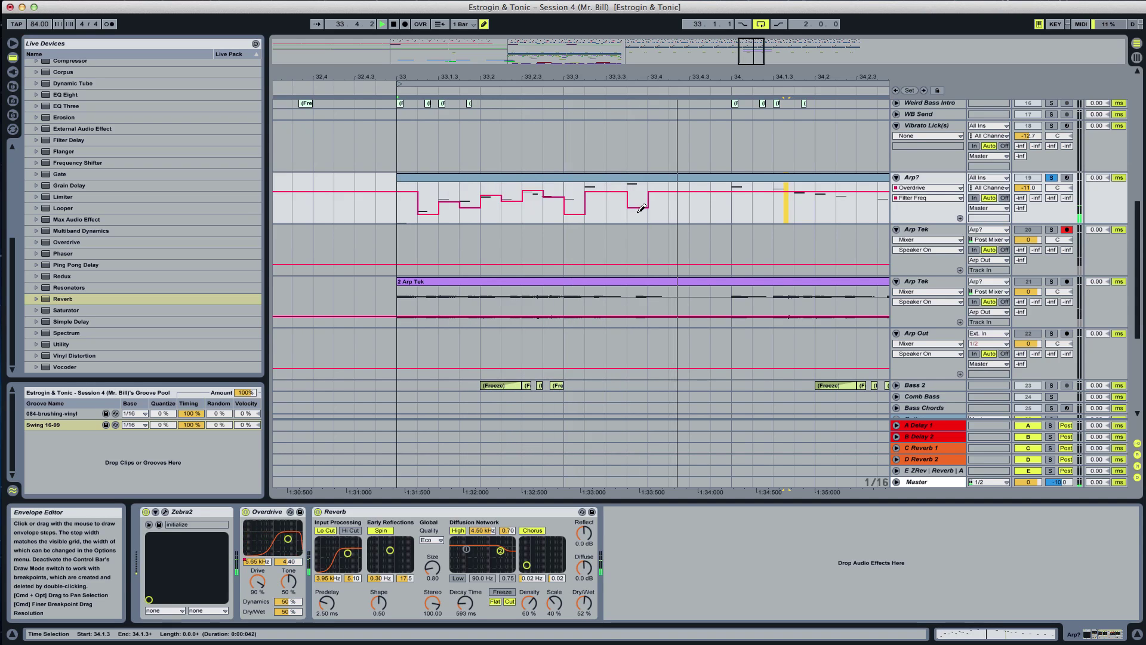
{"action": "left_click", "coordinate": [639, 184]}
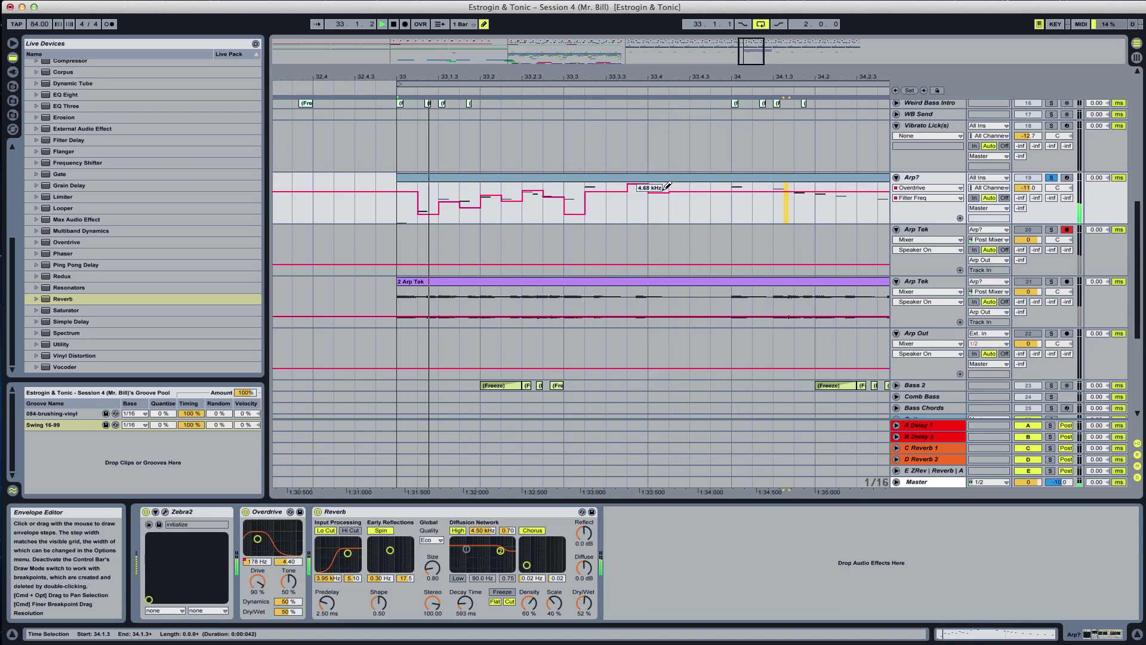
{"action": "left_click", "coordinate": [644, 213]}
{"action": "left_click", "coordinate": [660, 212]}
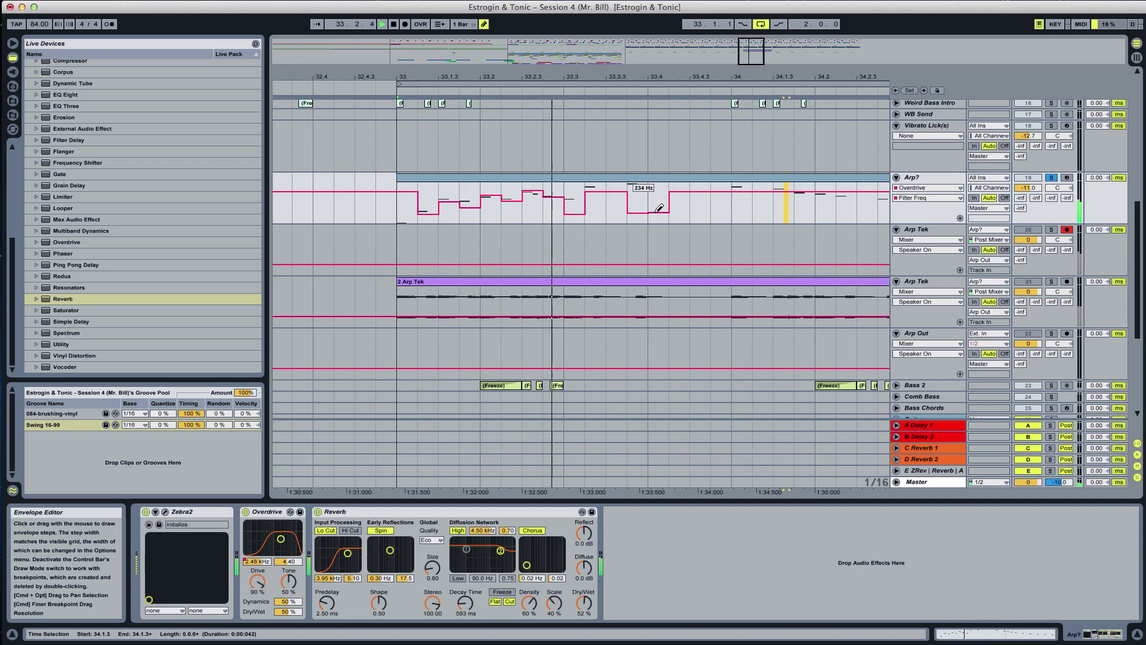
{"action": "left_click", "coordinate": [690, 206]}
{"action": "left_click", "coordinate": [717, 202]}
{"action": "left_click", "coordinate": [735, 215]}
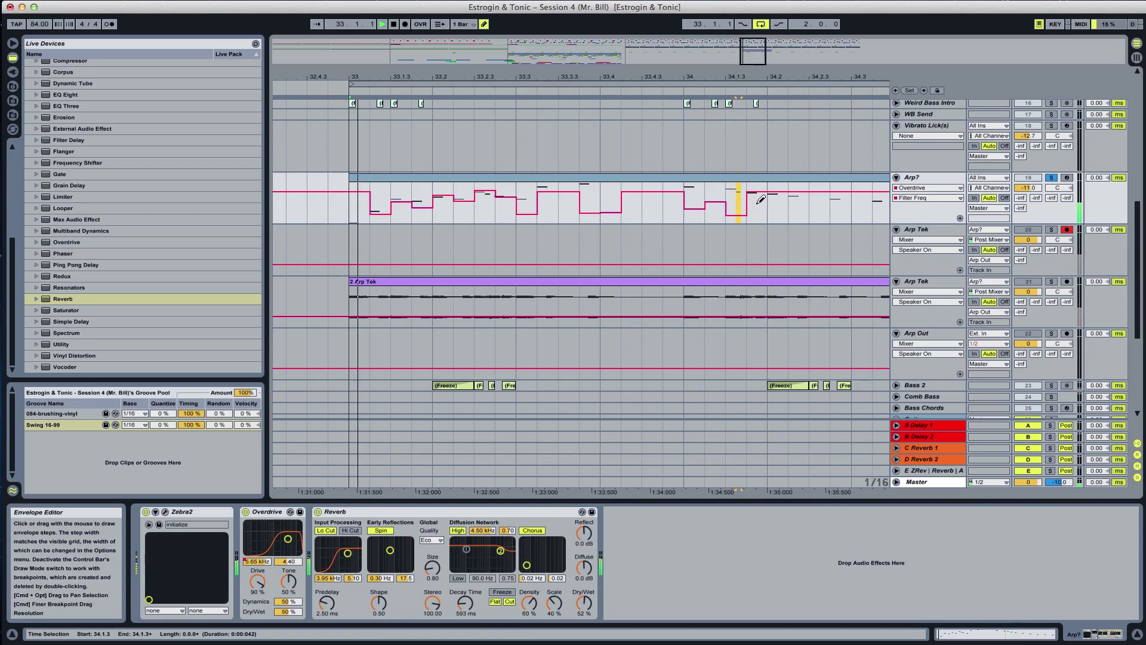
Complete the Overdrive Filter Freq automation with varied steps across the rest of bar 34, dipping to about 178 Hz after 34.3
{"action": "left_click", "coordinate": [762, 203]}
{"action": "left_click", "coordinate": [782, 210]}
{"action": "scroll", "coordinate": [781, 209], "scroll_direction": "right", "scroll_amount": 3}
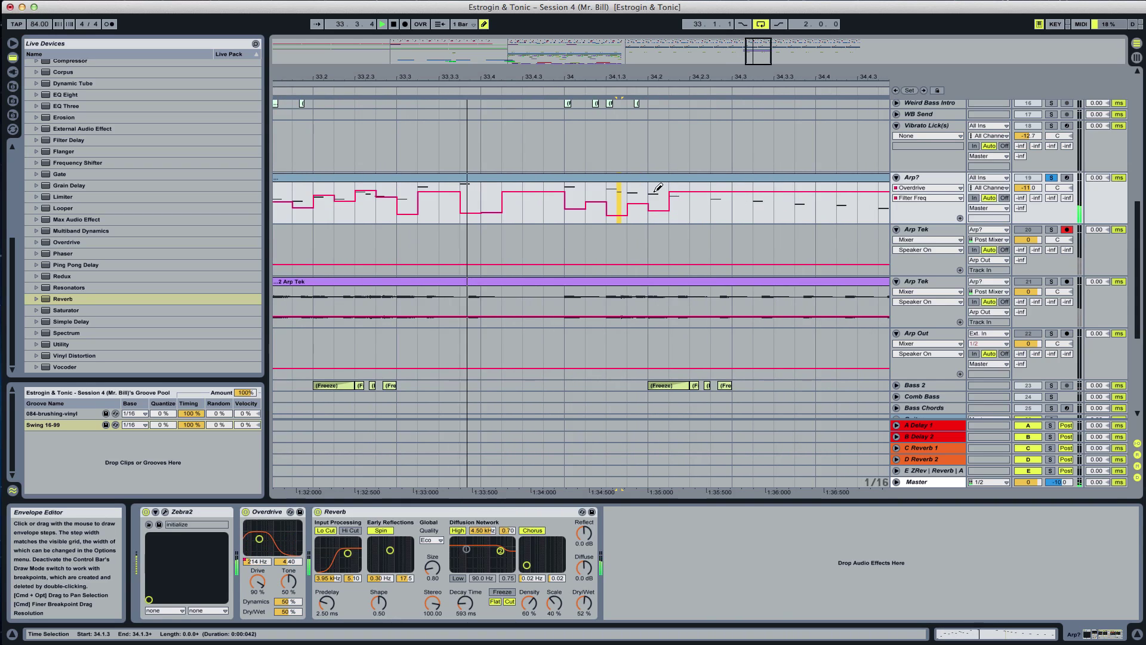
{"action": "left_click", "coordinate": [688, 201]}
{"action": "left_click", "coordinate": [722, 202]}
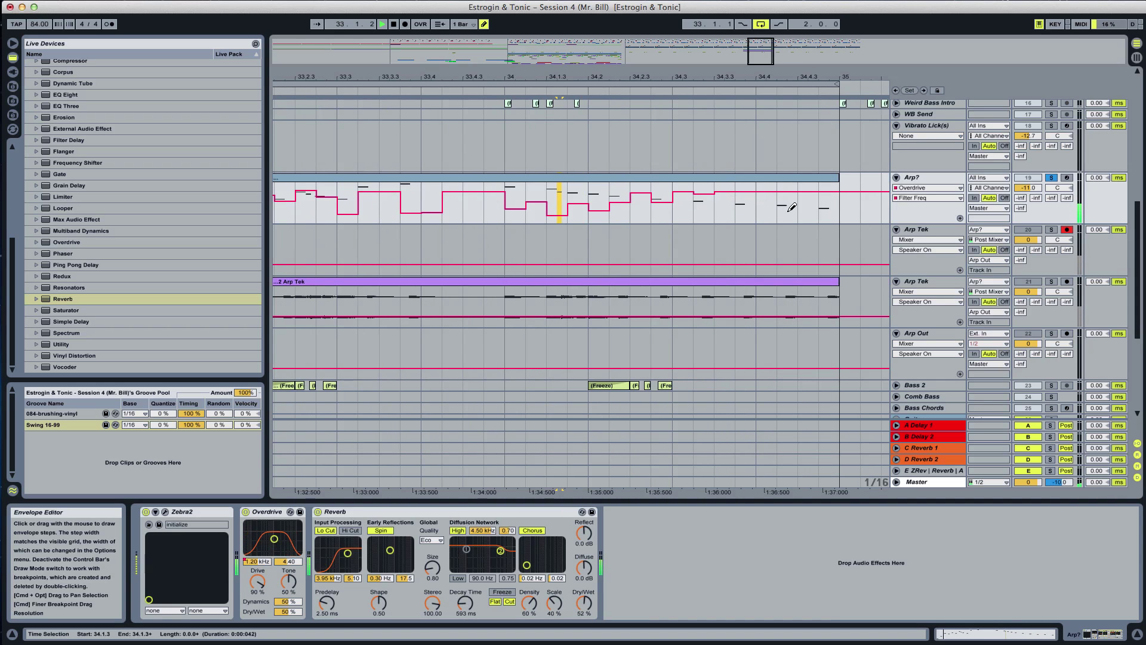
{"action": "left_click", "coordinate": [757, 212]}
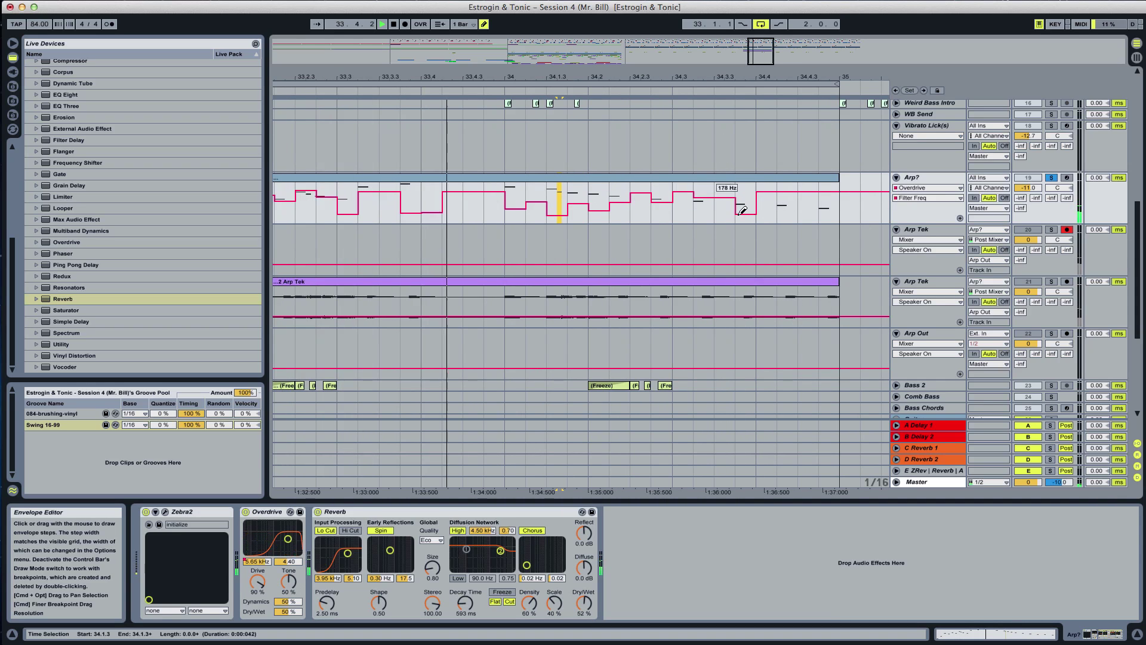
{"action": "left_click_drag", "start_coordinate": [765, 204], "coordinate": [817, 201]}
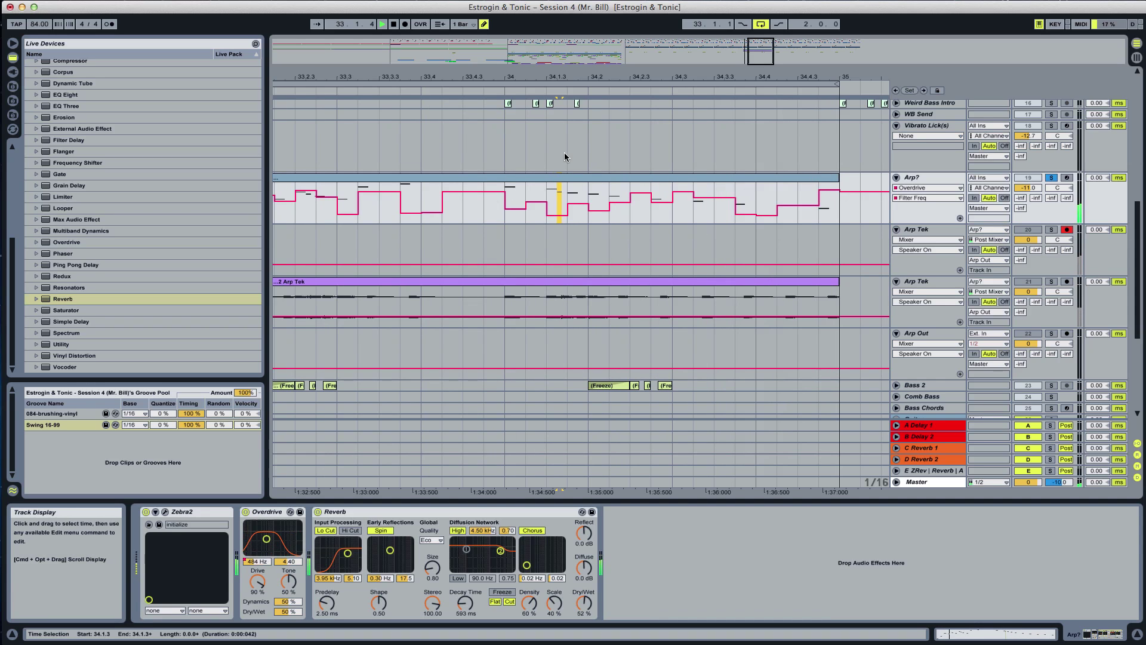
Set the Overdrive's bandwidth to 1.76 and Tone to 77%, and group it into an Audio Effect Rack with the chain list shown
{"action": "left_click_drag", "start_coordinate": [762, 55], "coordinate": [756, 38]}
{"action": "mouse_move", "coordinate": [288, 582]}
{"action": "left_mouse_down"}
{"action": "mouse_move", "coordinate": [288, 528]}
{"action": "mouse_move", "coordinate": [288, 579]}
{"action": "left_mouse_up"}
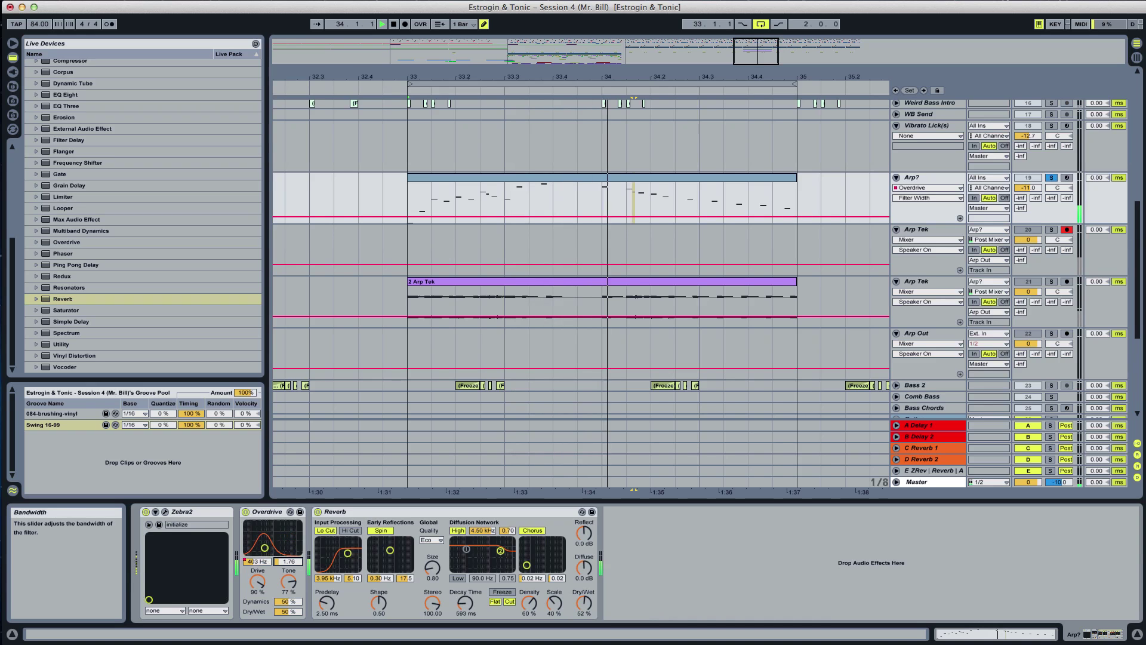
{"action": "right_click", "coordinate": [269, 546]}
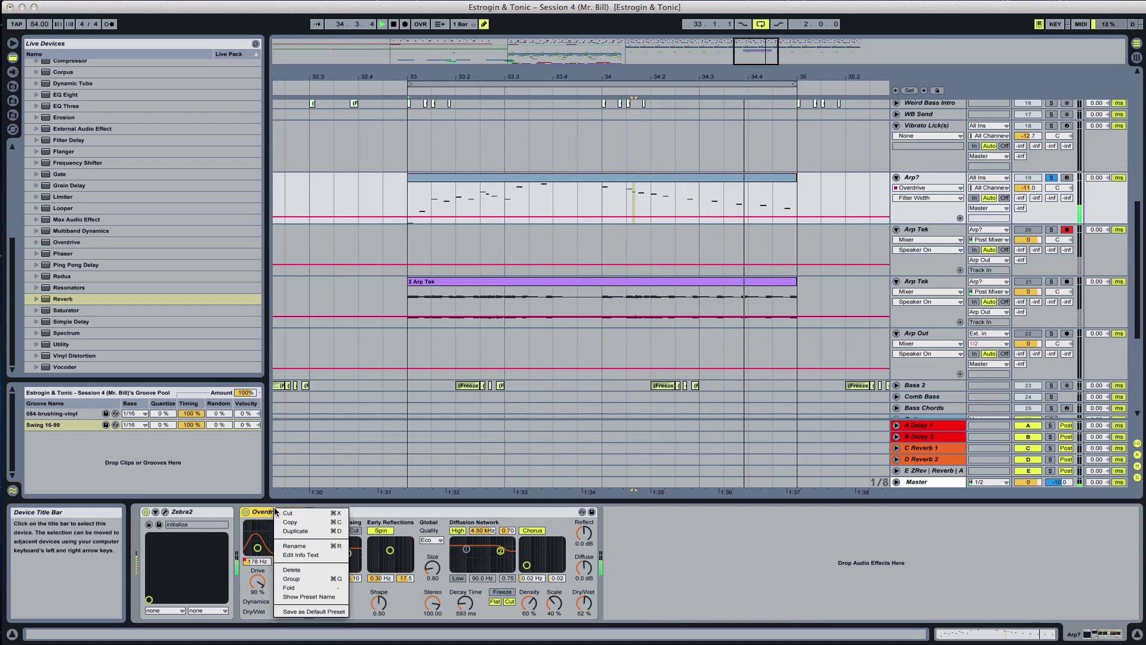
{"action": "left_click", "coordinate": [301, 578]}
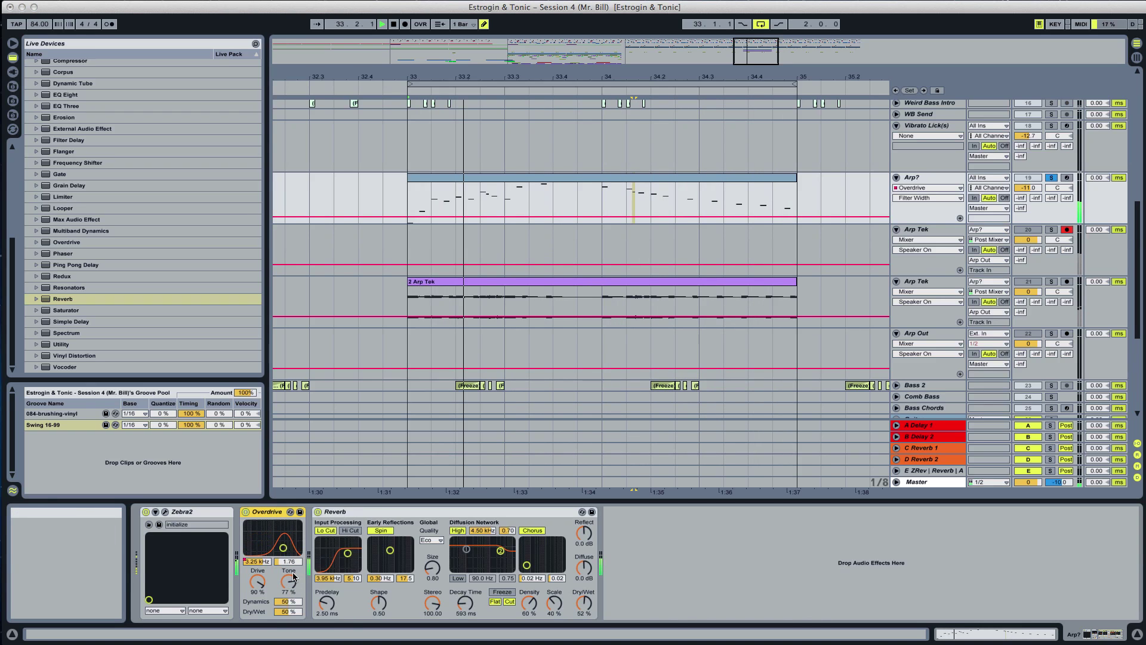
{"action": "left_click", "coordinate": [246, 532]}
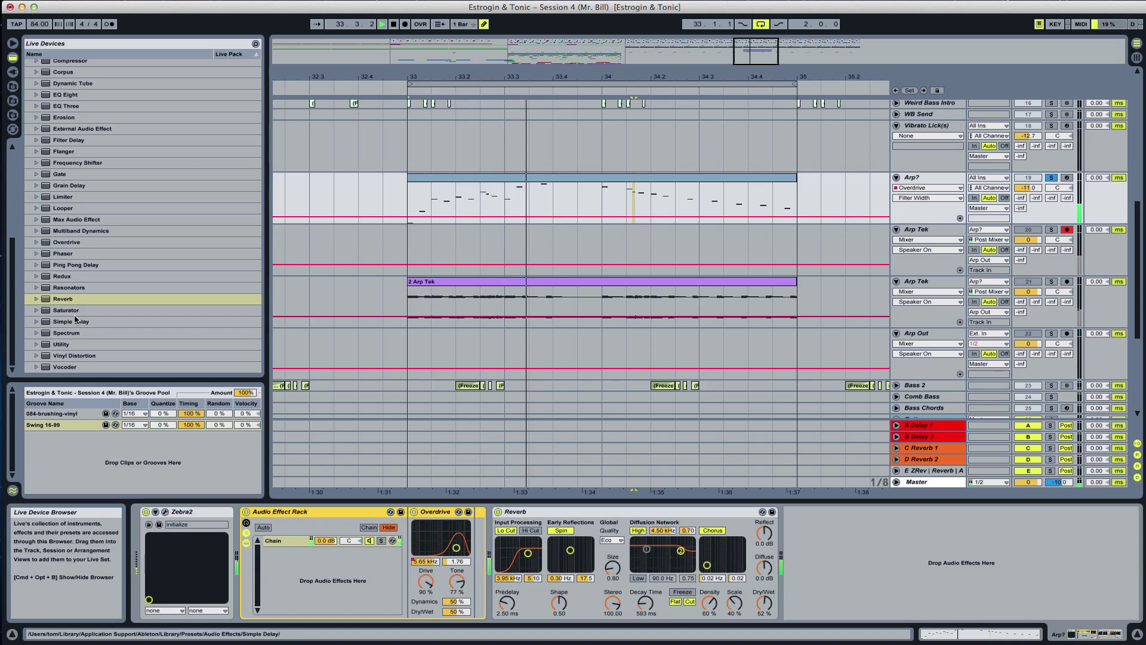
Add a Phaser at about 2.06 kHz with 0.92 feedback on a parallel rack chain, and lower the Overdrive chain to -9.0 dB
{"action": "left_click_drag", "start_coordinate": [62, 253], "coordinate": [301, 583]}
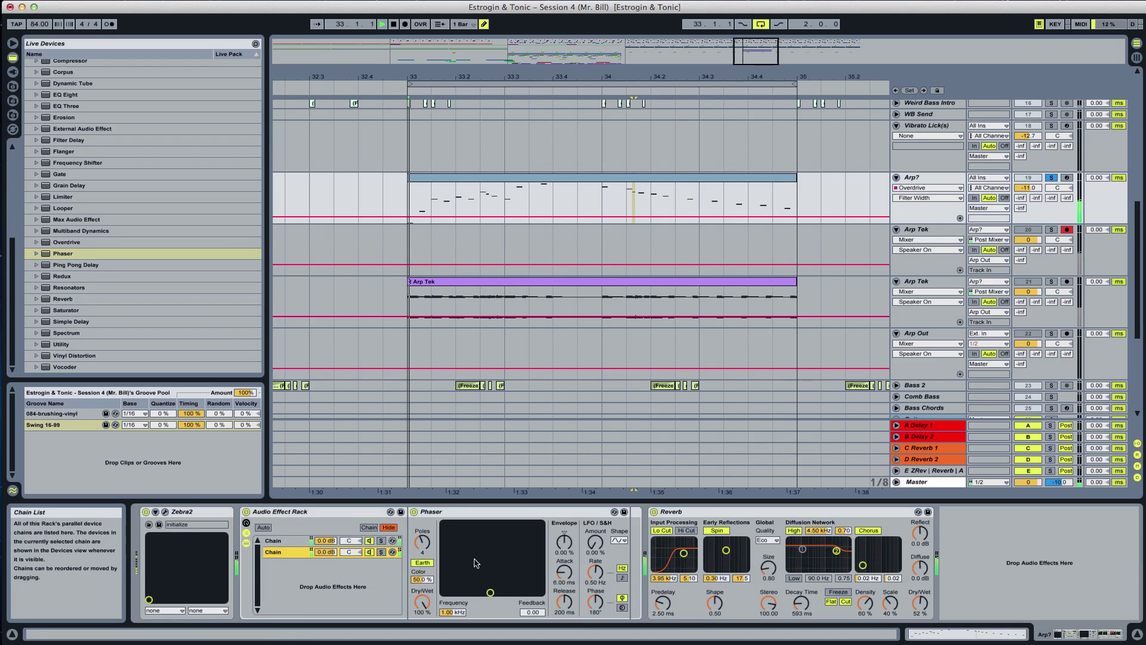
{"action": "left_click_drag", "start_coordinate": [511, 542], "coordinate": [496, 523]}
{"action": "left_click_drag", "start_coordinate": [328, 541], "coordinate": [328, 567]}
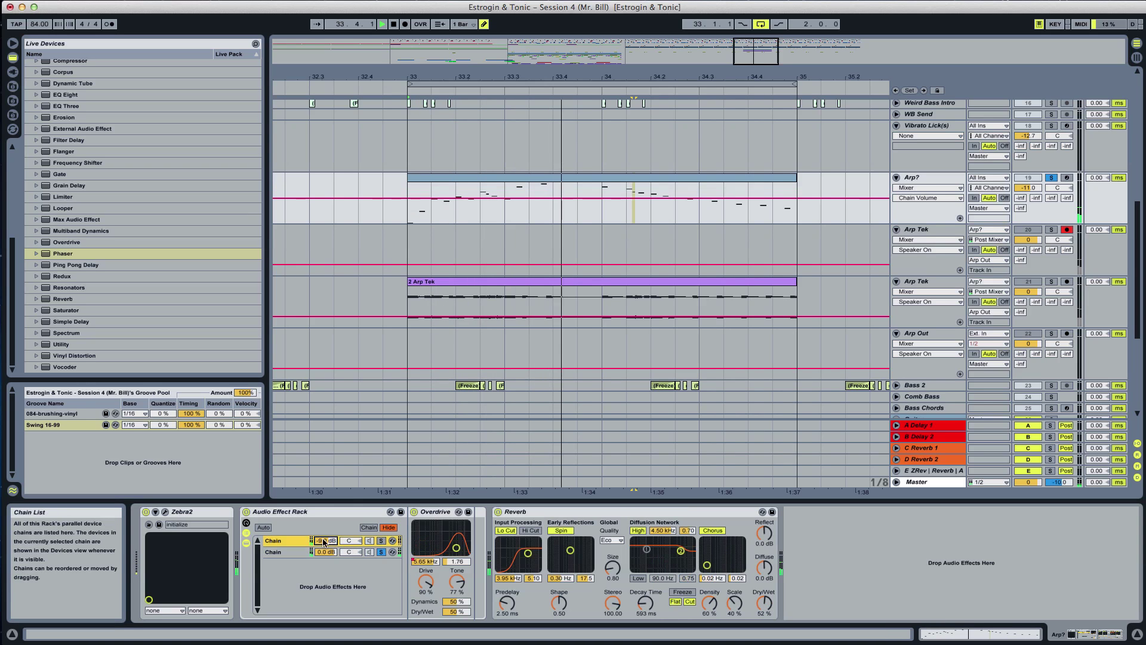
Set the Phaser to 6 poles, 228 Hz frequency and 0.99 feedback, and show its Frequency automation on the Arp? track
{"action": "left_click", "coordinate": [280, 552]}
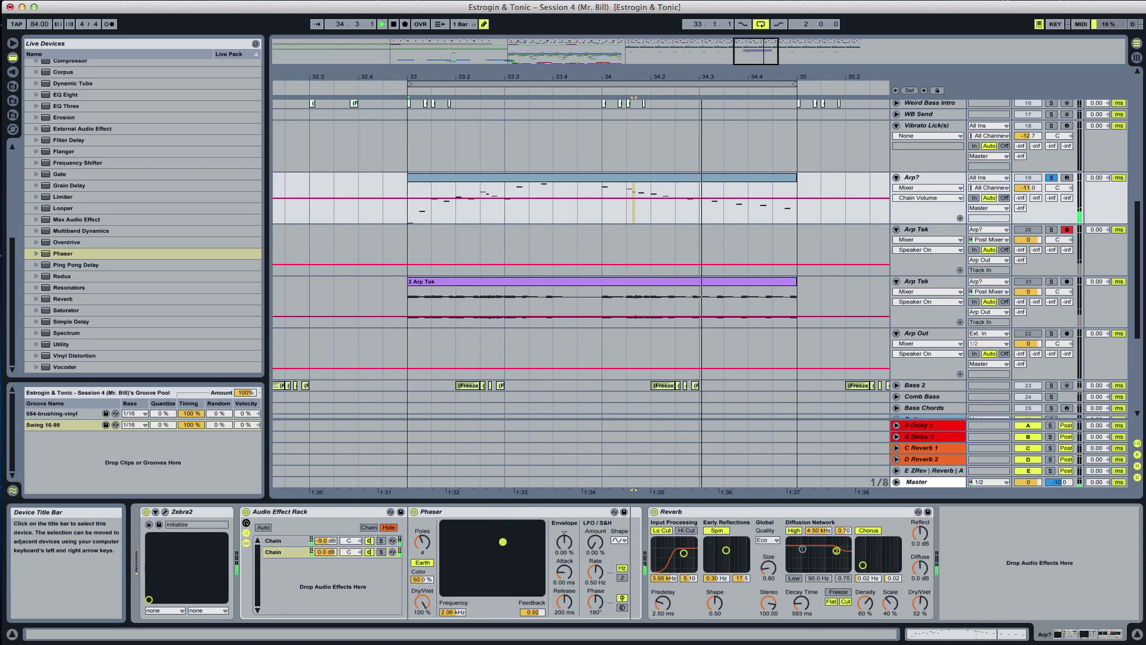
{"action": "left_click_drag", "start_coordinate": [487, 525], "coordinate": [419, 561]}
{"action": "left_click", "coordinate": [445, 612]}
{"action": "left_click", "coordinate": [452, 612]}
{"action": "key", "text": "space"}
{"action": "key", "text": "space"}
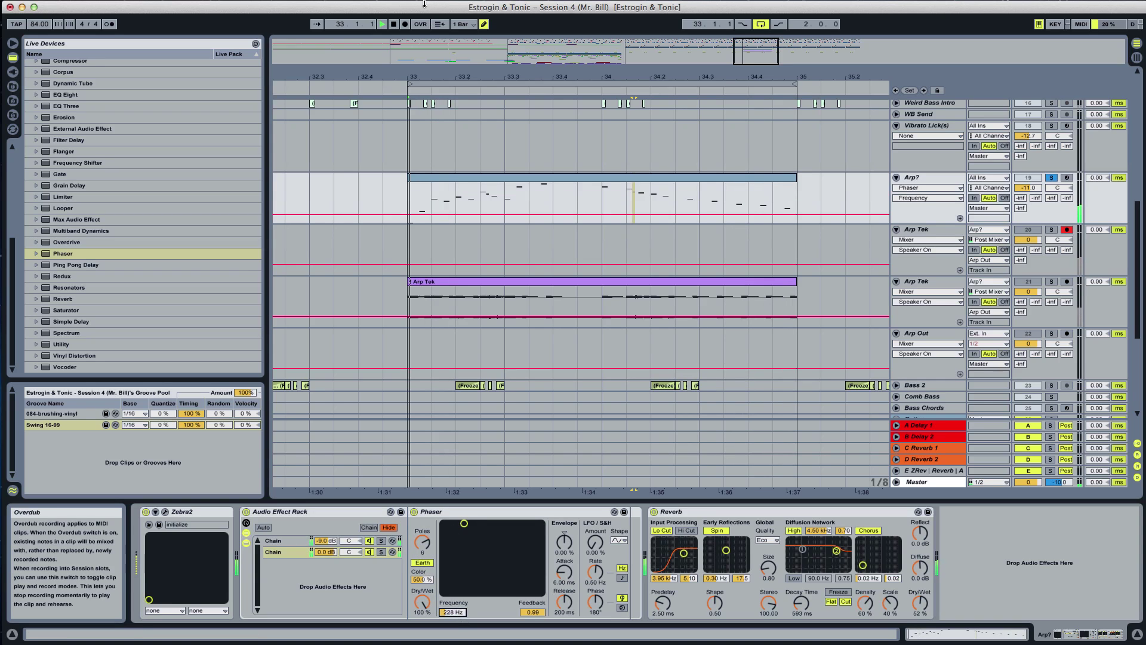
Set the grid to 1/16 and draw alternating low and high Phaser Frequency steps from 33.1.2 to 33.2
{"action": "key", "text": "space"}
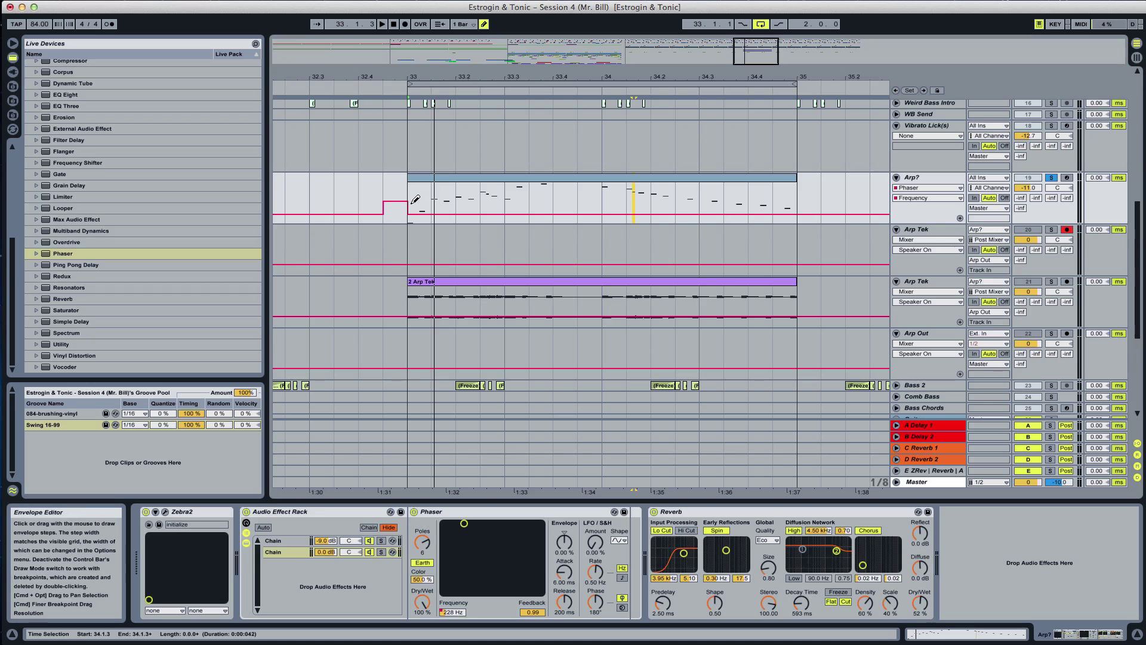
{"action": "key", "text": "super+1"}
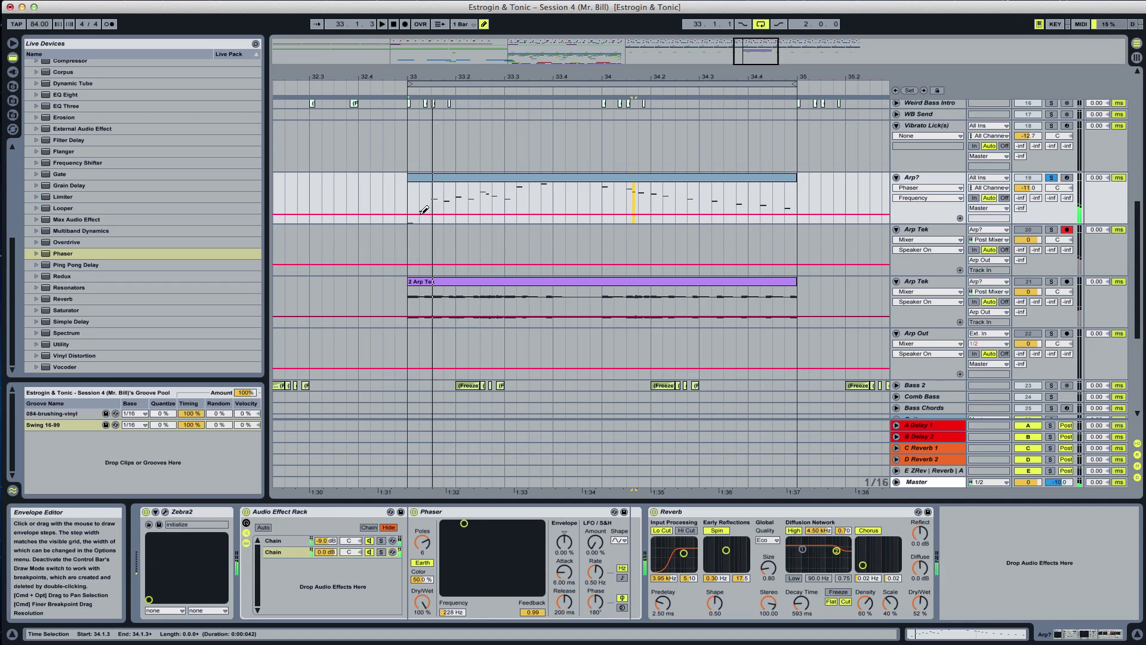
{"action": "left_click", "coordinate": [426, 205]}
{"action": "key", "text": "space"}
{"action": "left_click", "coordinate": [438, 192]}
{"action": "key", "text": "space"}
{"action": "left_click", "coordinate": [449, 209]}
{"action": "key", "text": "space"}
{"action": "left_click", "coordinate": [461, 196]}
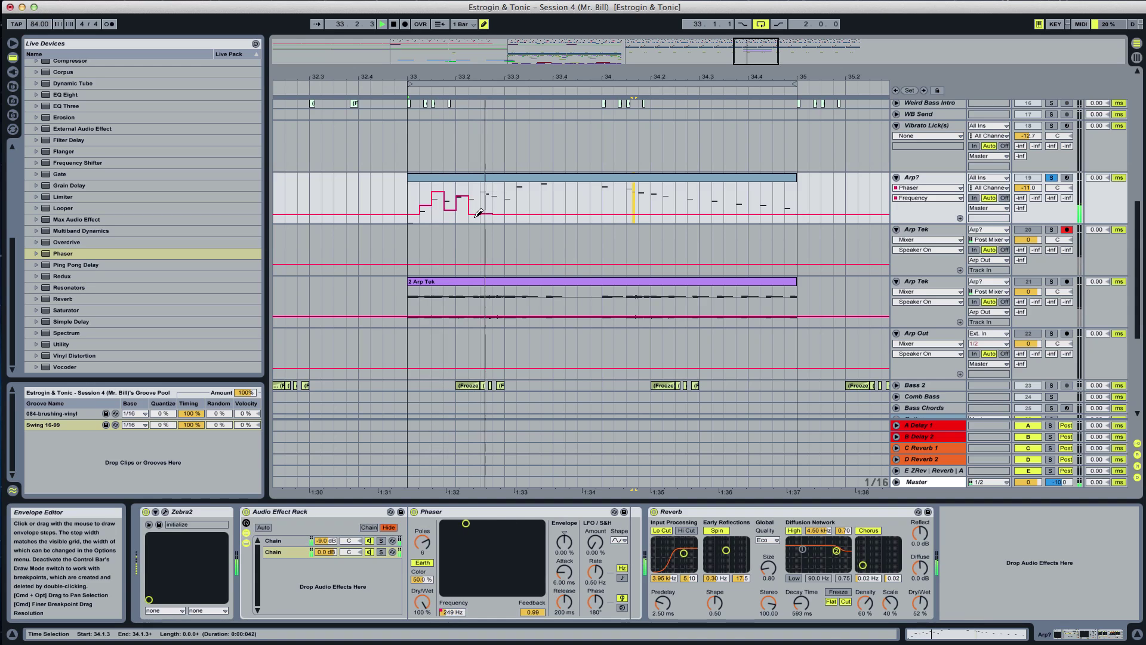
Extend the Phaser Frequency automation through beats 33.2 and 33.3, with the highest steps at the start of 33.3
{"action": "left_click", "coordinate": [486, 200]}
{"action": "key", "text": "space"}
{"action": "key", "text": "space"}
{"action": "left_click", "coordinate": [511, 192]}
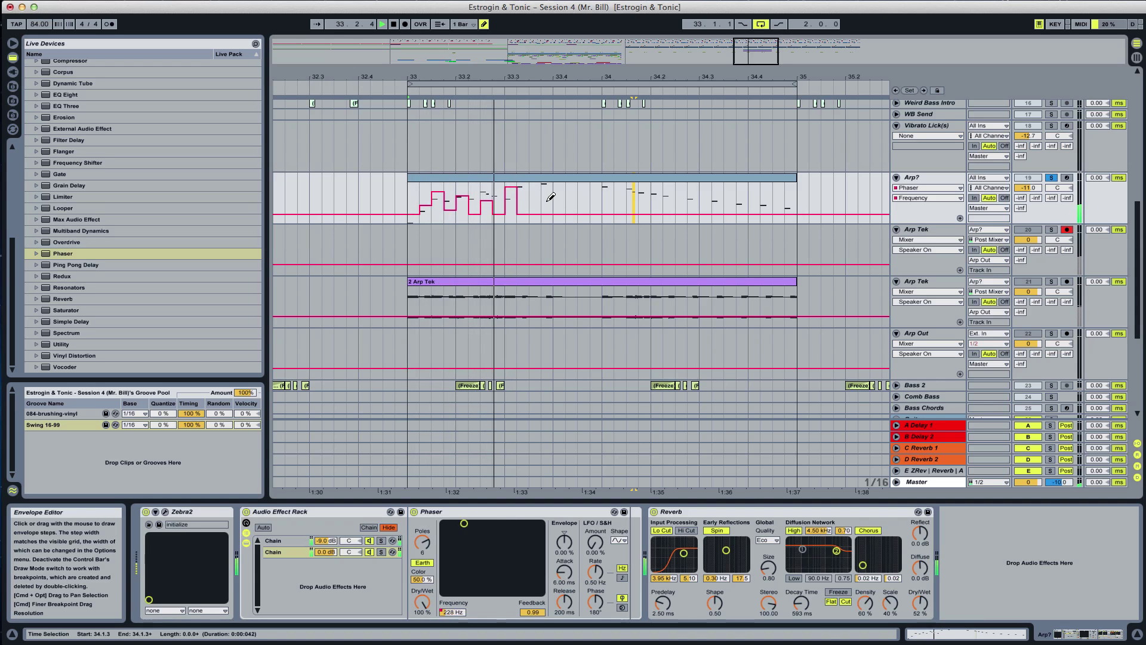
{"action": "left_click_drag", "start_coordinate": [516, 187], "coordinate": [520, 188]}
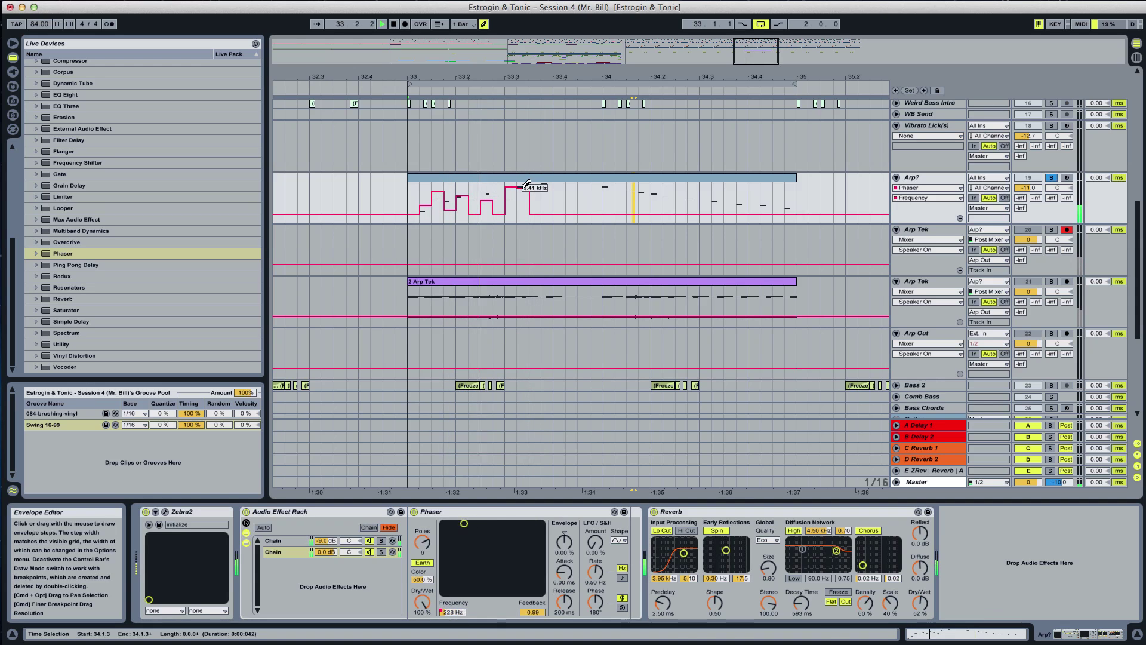
{"action": "left_click", "coordinate": [544, 207]}
{"action": "key", "text": "space"}
{"action": "key", "text": "space"}
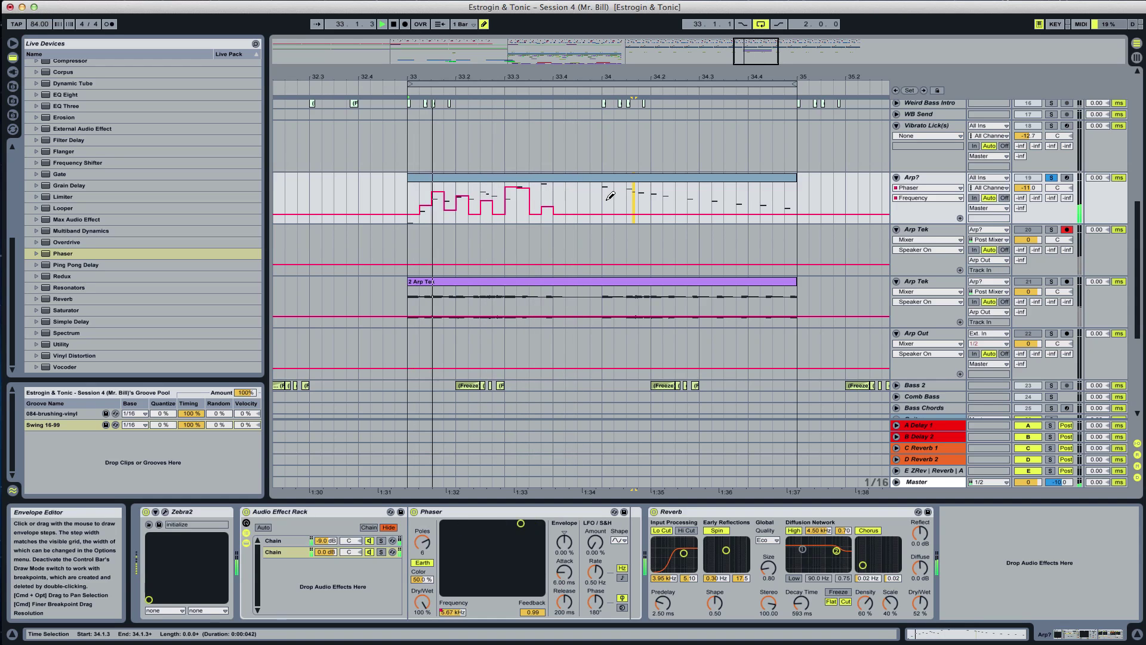
Draw Phaser Frequency steps across bar 34, including about 3.71 kHz after 34.3, and restart playback
{"action": "left_click", "coordinate": [606, 199]}
{"action": "left_click", "coordinate": [633, 191]}
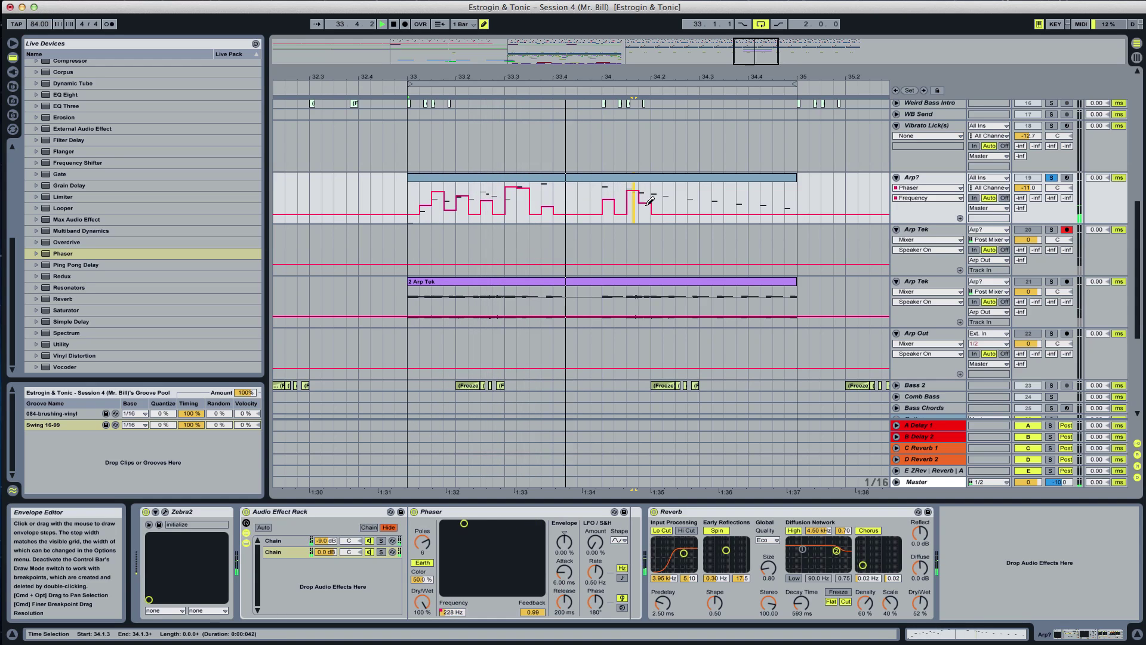
{"action": "mouse_move", "coordinate": [653, 205]}
{"action": "left_mouse_down"}
{"action": "mouse_move", "coordinate": [657, 219]}
{"action": "mouse_move", "coordinate": [693, 190]}
{"action": "left_mouse_up"}
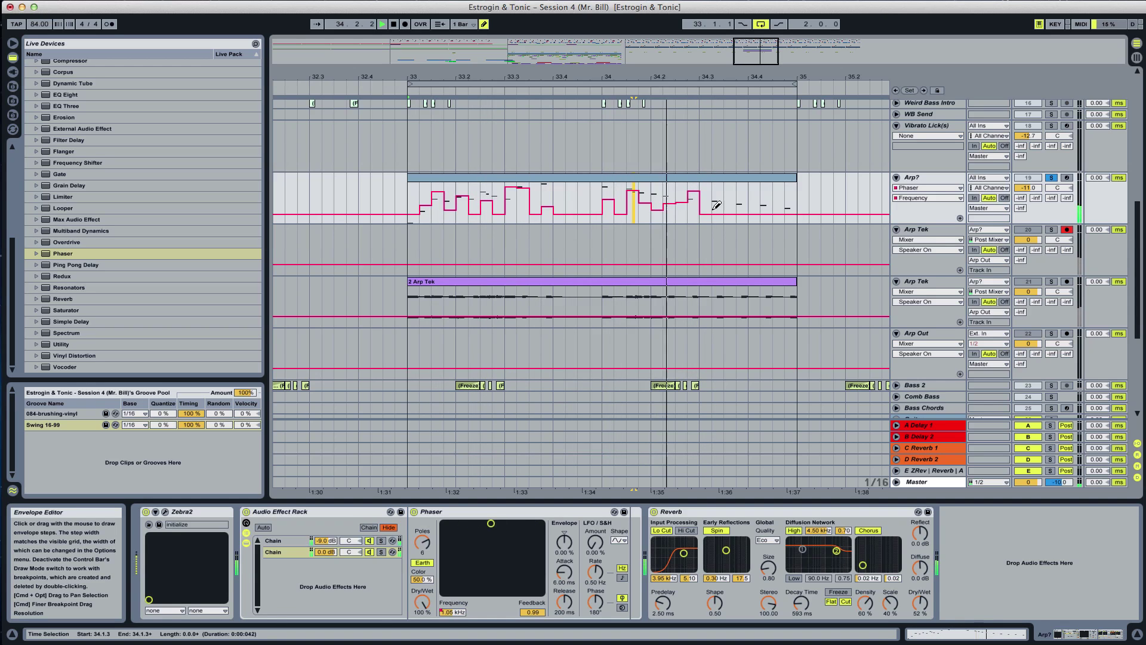
{"action": "mouse_move", "coordinate": [718, 212]}
{"action": "left_mouse_down"}
{"action": "mouse_move", "coordinate": [778, 190]}
{"action": "mouse_move", "coordinate": [788, 205]}
{"action": "mouse_move", "coordinate": [754, 201]}
{"action": "left_mouse_up"}
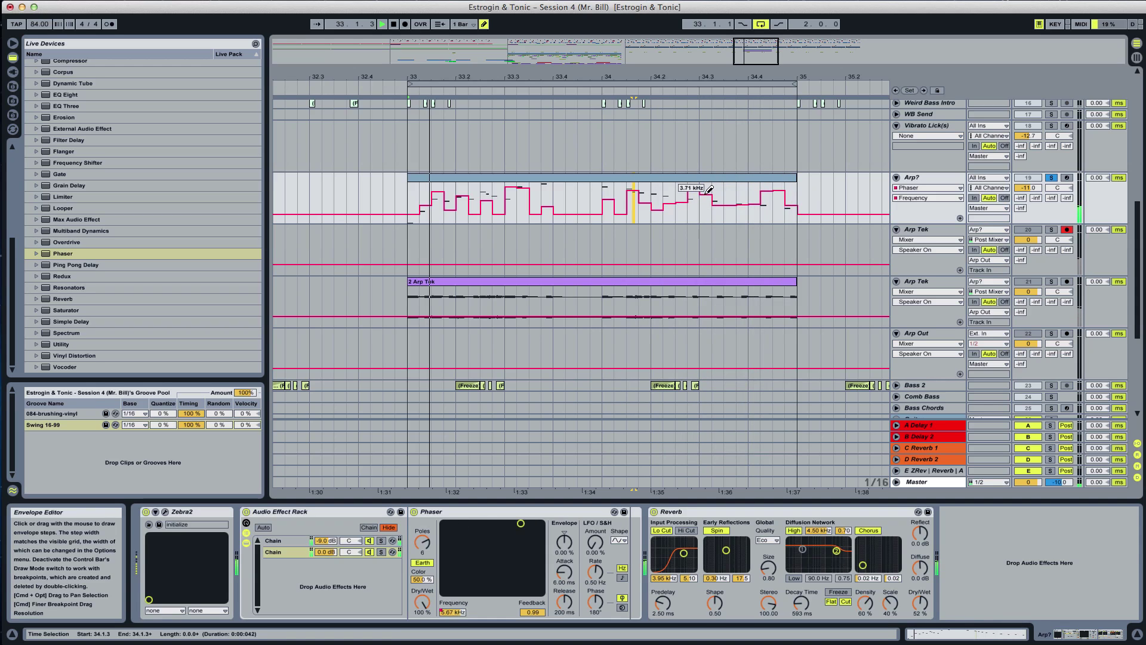
{"action": "key", "text": "space"}
{"action": "key", "text": "space"}
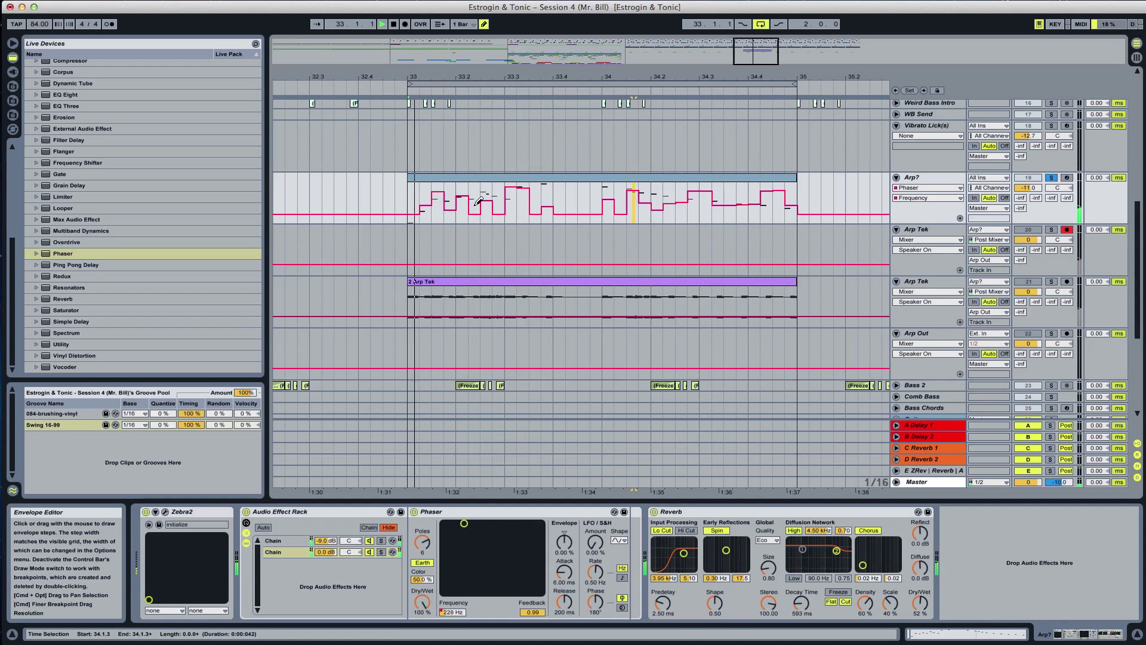
Refine the Phaser Frequency steps: smooth beat 33.2, set 33.3 to about 2.24 kHz and 33.3.4 to 18.6 kHz, and lower 34.1.3
{"action": "key", "text": "space"}
{"action": "left_click_drag", "start_coordinate": [477, 202], "coordinate": [475, 204]}
{"action": "key", "text": "space"}
{"action": "left_click", "coordinate": [499, 184]}
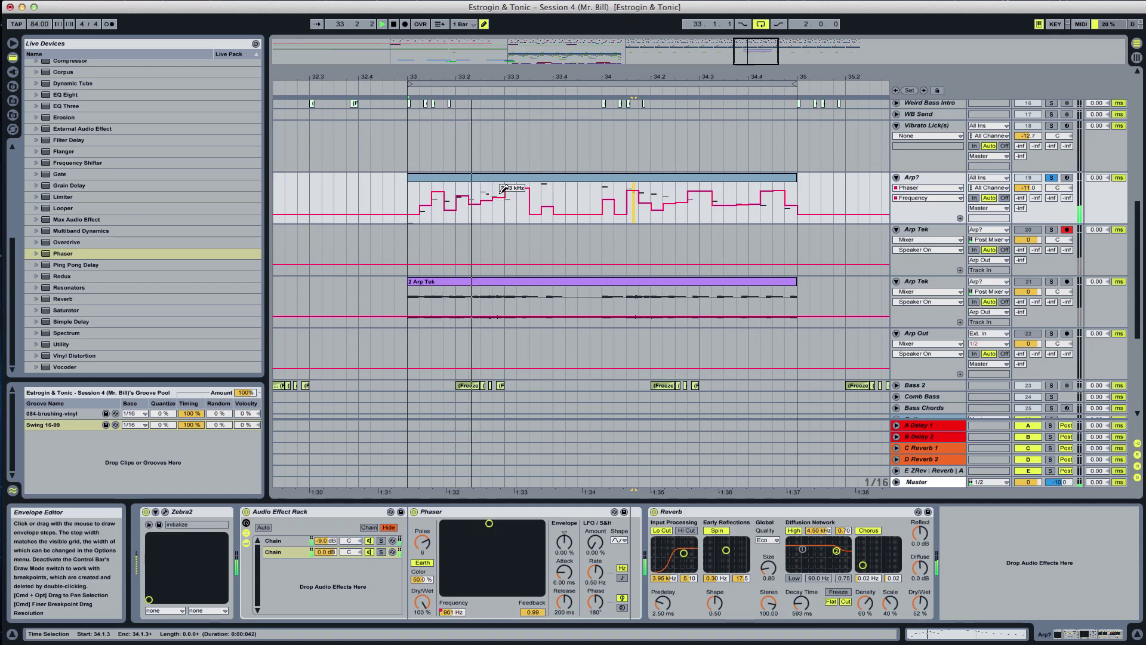
{"action": "left_click_drag", "start_coordinate": [558, 190], "coordinate": [546, 181]}
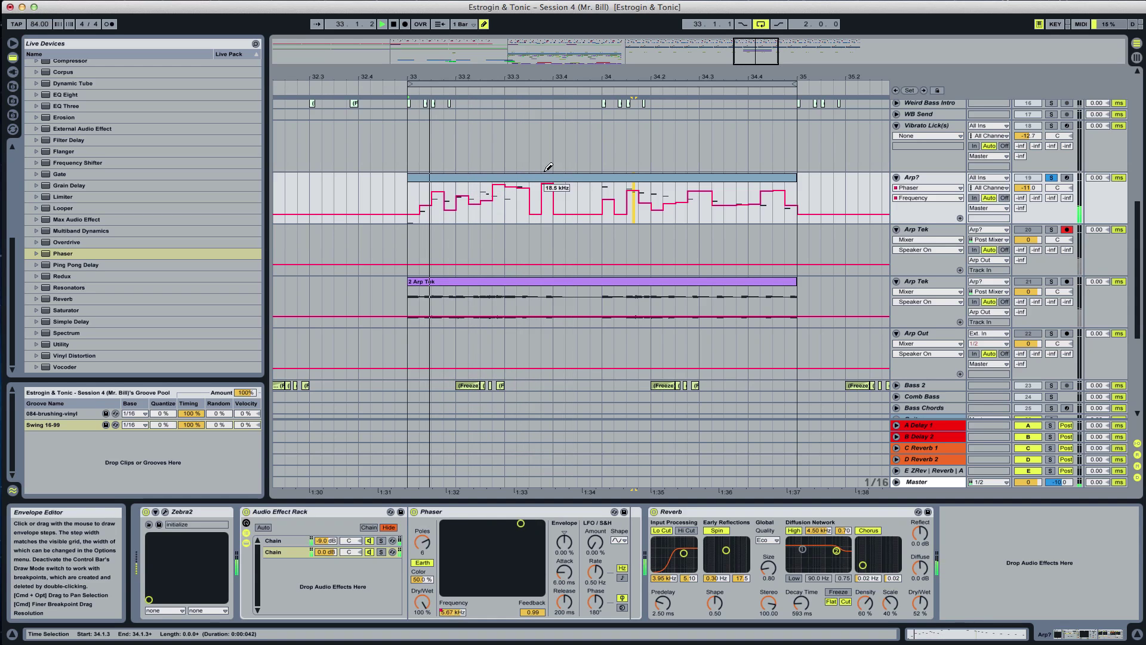
{"action": "left_click", "coordinate": [511, 197]}
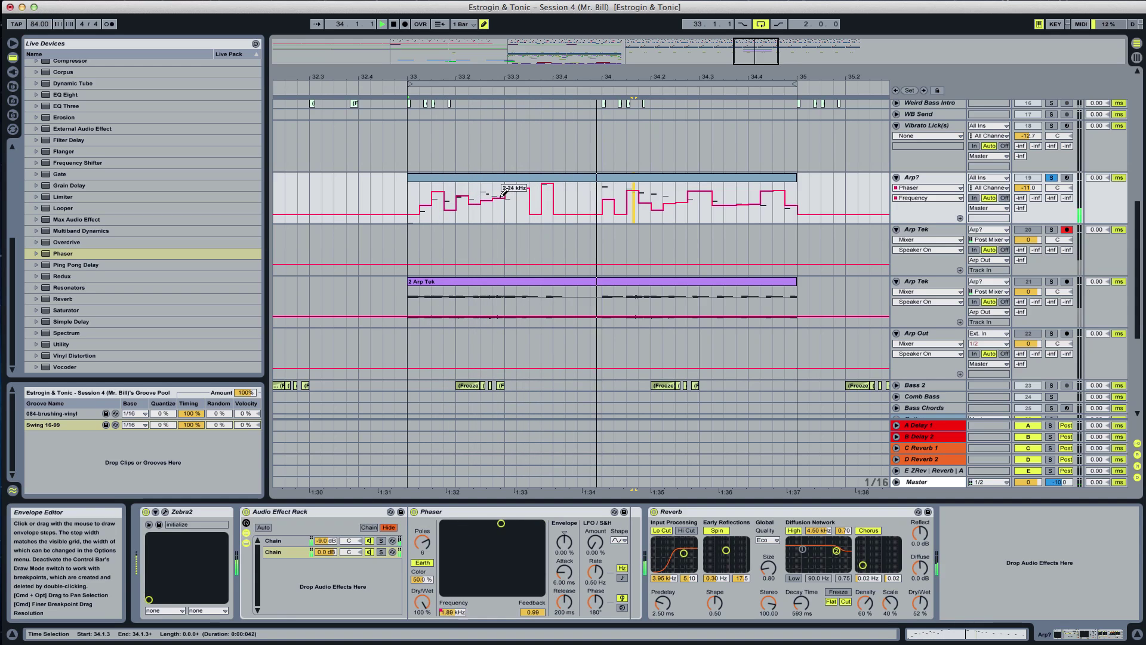
{"action": "left_click", "coordinate": [635, 200]}
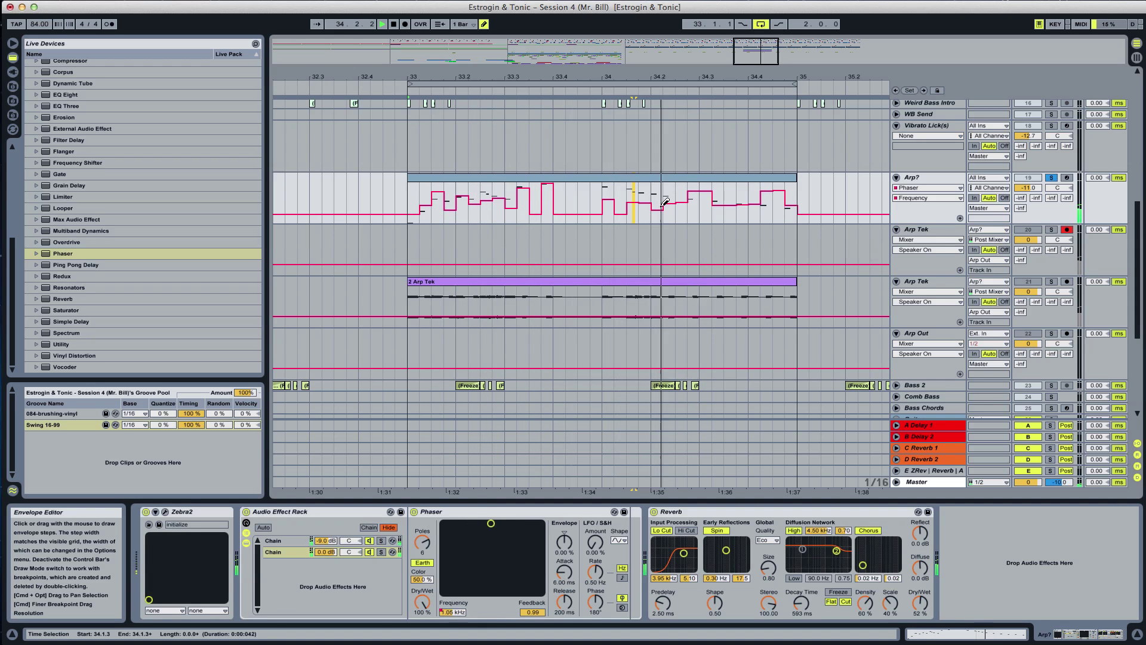
Raise the Phaser Frequency automation step at 34.2 to near the height of the tallest steps
{"action": "left_click", "coordinate": [657, 184]}
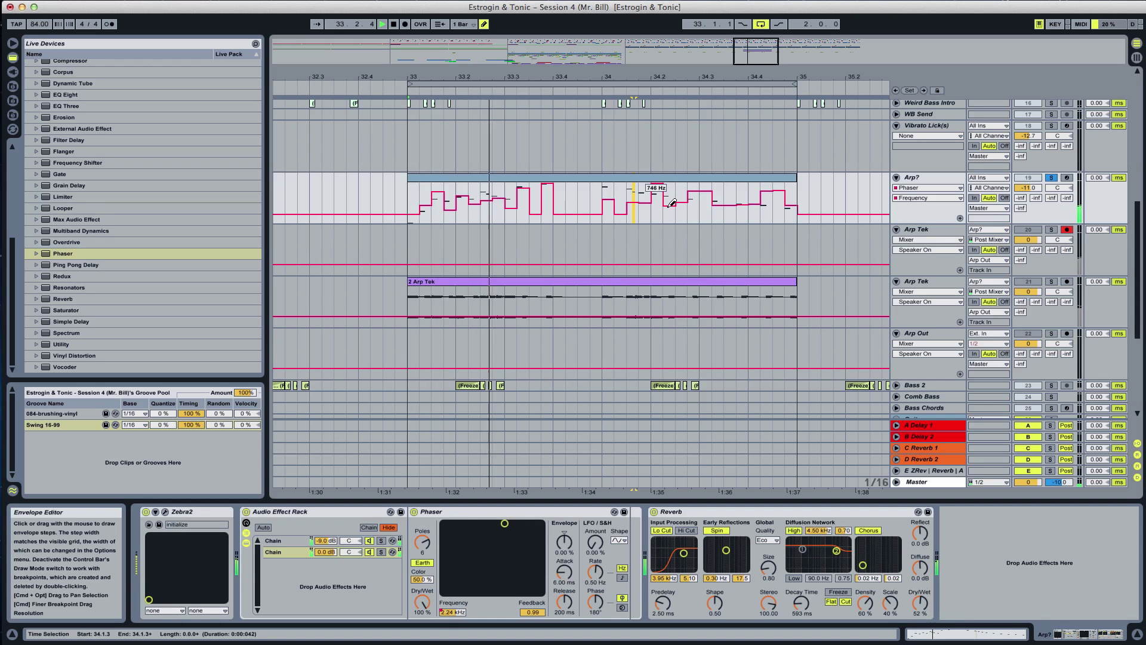
{"action": "left_click", "coordinate": [645, 189]}
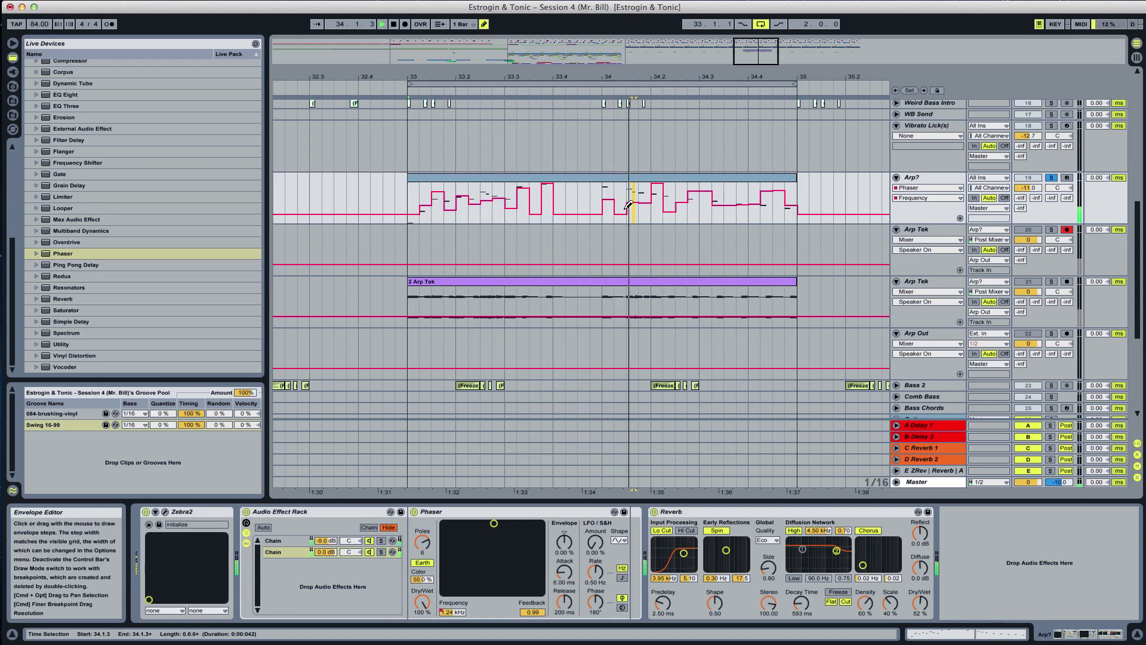
Solo the Phaser chain in the rack and record the arpeggio across bars 33 and 34 onto the armed Arp Tek track
{"action": "left_click", "coordinate": [358, 540]}
{"action": "left_click", "coordinate": [384, 553]}
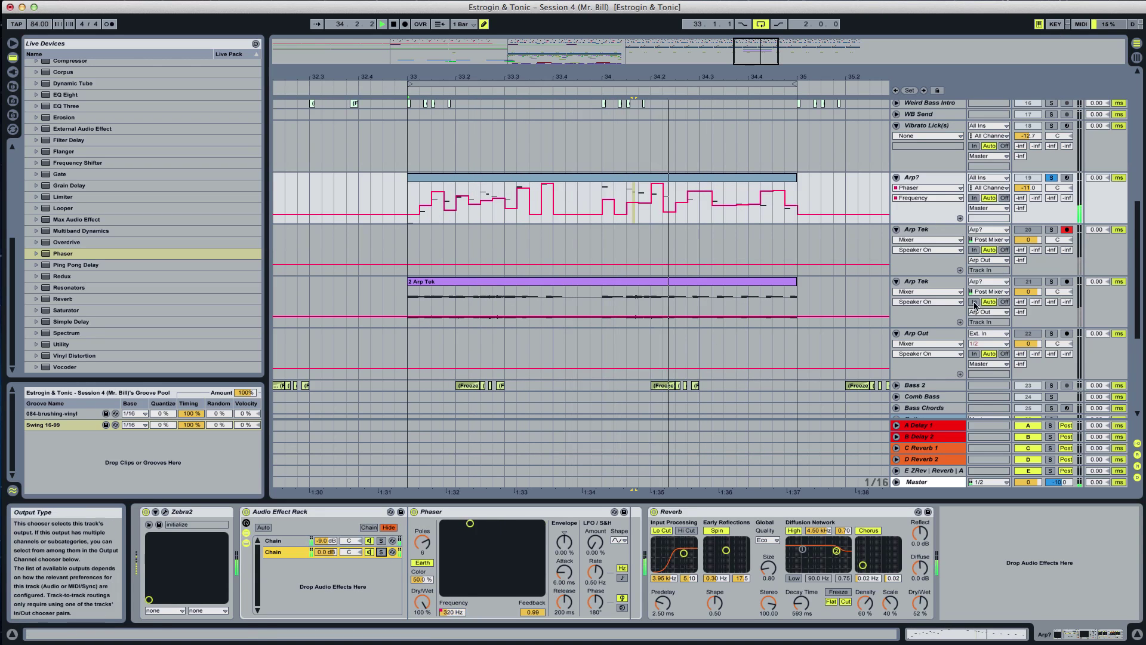
{"action": "left_click", "coordinate": [403, 24]}
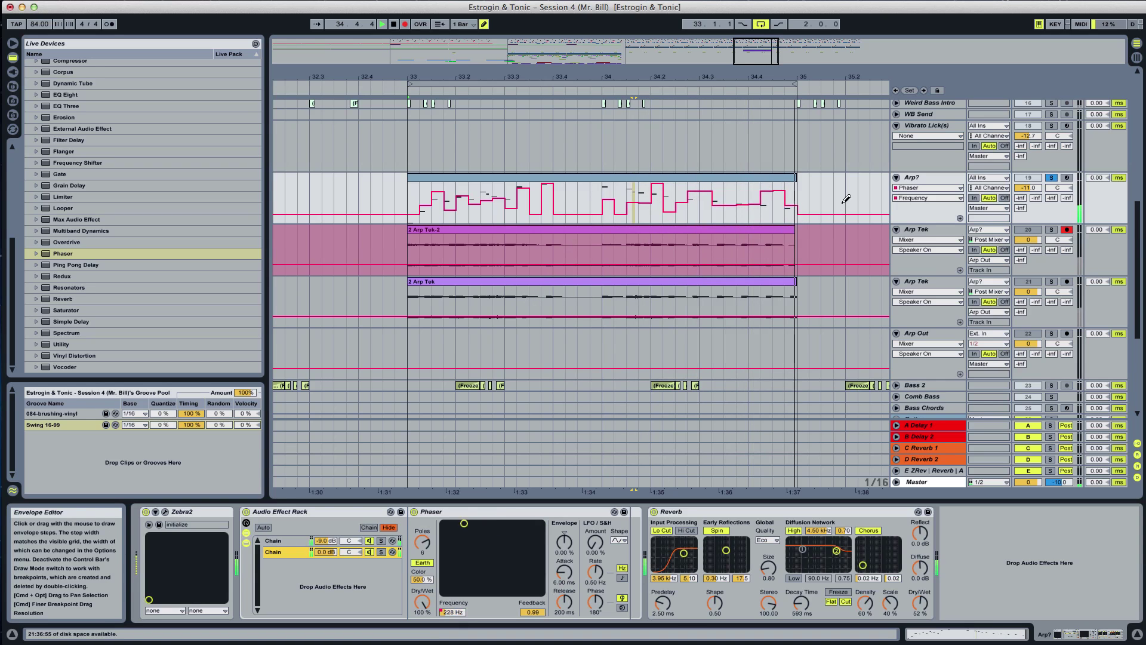
{"action": "key", "text": "space"}
Duplicate the armed Arp Tek track with its new recording and delete the clip from the original track
{"action": "left_click", "coordinate": [588, 232]}
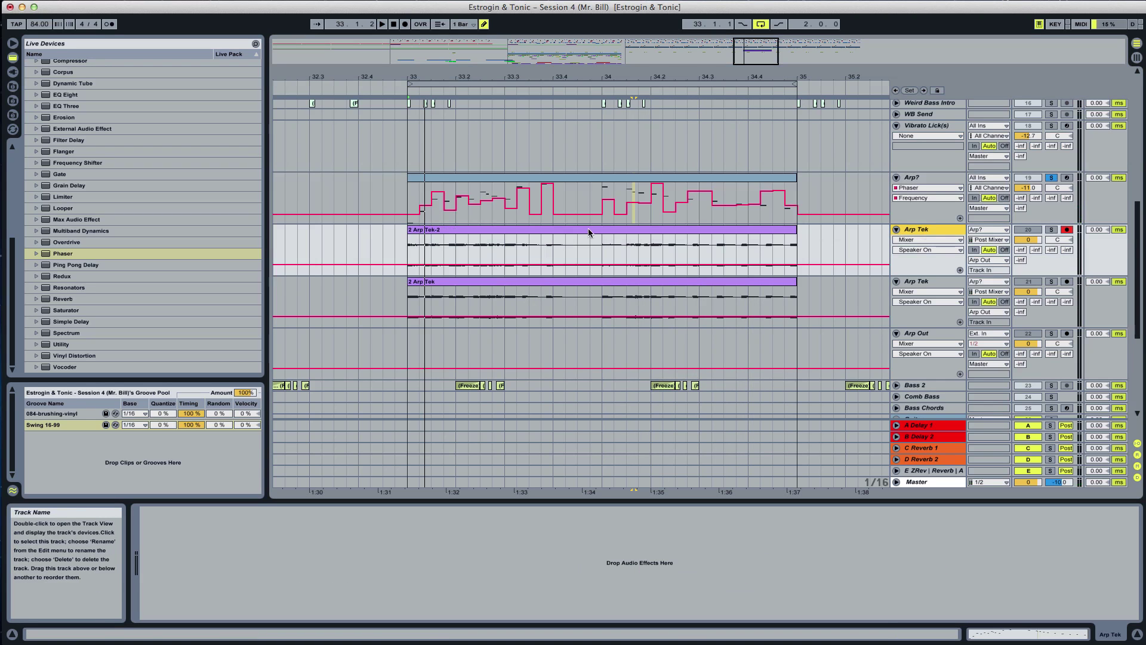
{"action": "key", "text": "super+d"}
{"action": "left_click", "coordinate": [536, 231]}
{"action": "key", "text": "Delete"}
{"action": "key", "text": "space"}
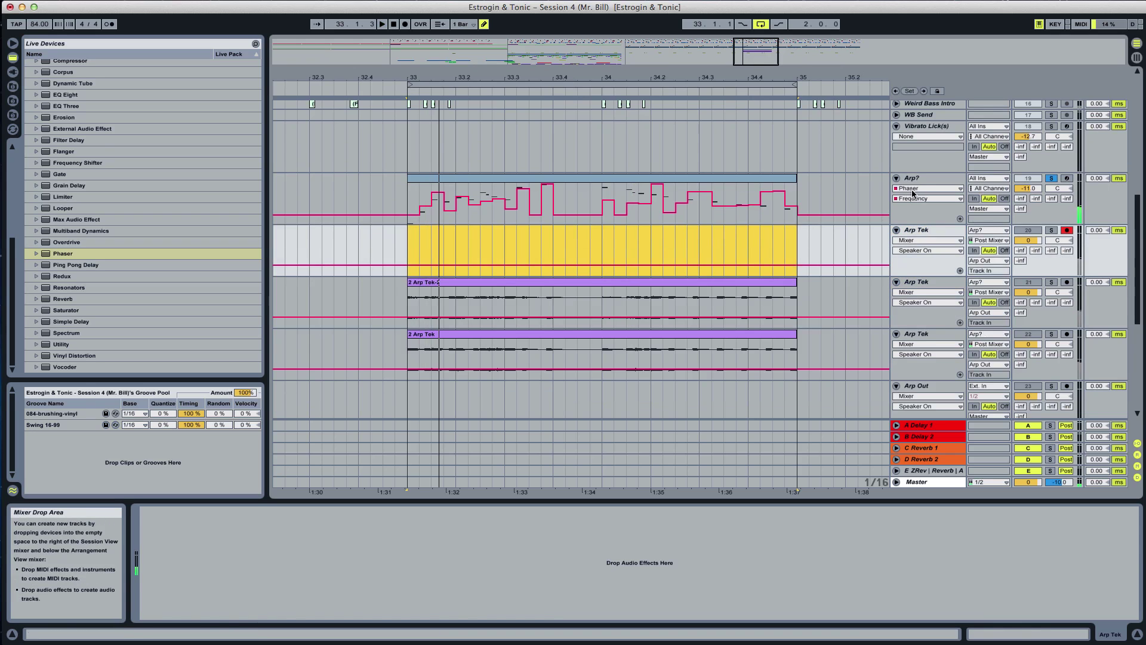
Delete the Audio Effect Rack and the Reverb from the Arp? track, leaving only Zebra2
{"action": "left_click", "coordinate": [912, 193]}
{"action": "key", "text": "space"}
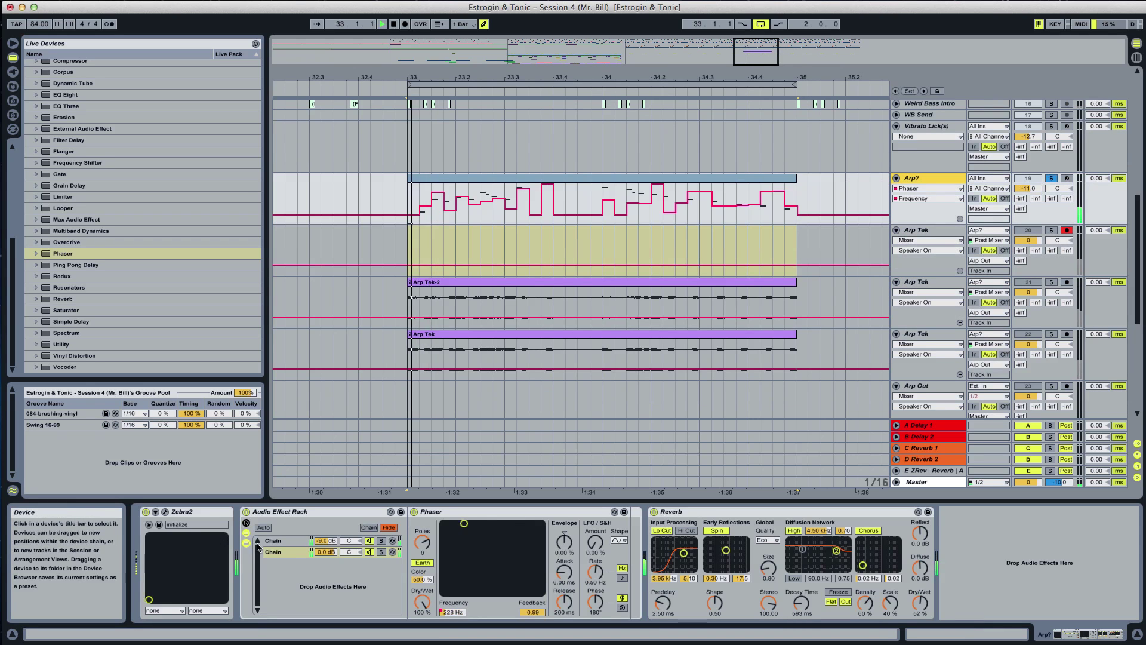
{"action": "left_click", "coordinate": [277, 553]}
{"action": "left_click", "coordinate": [293, 512]}
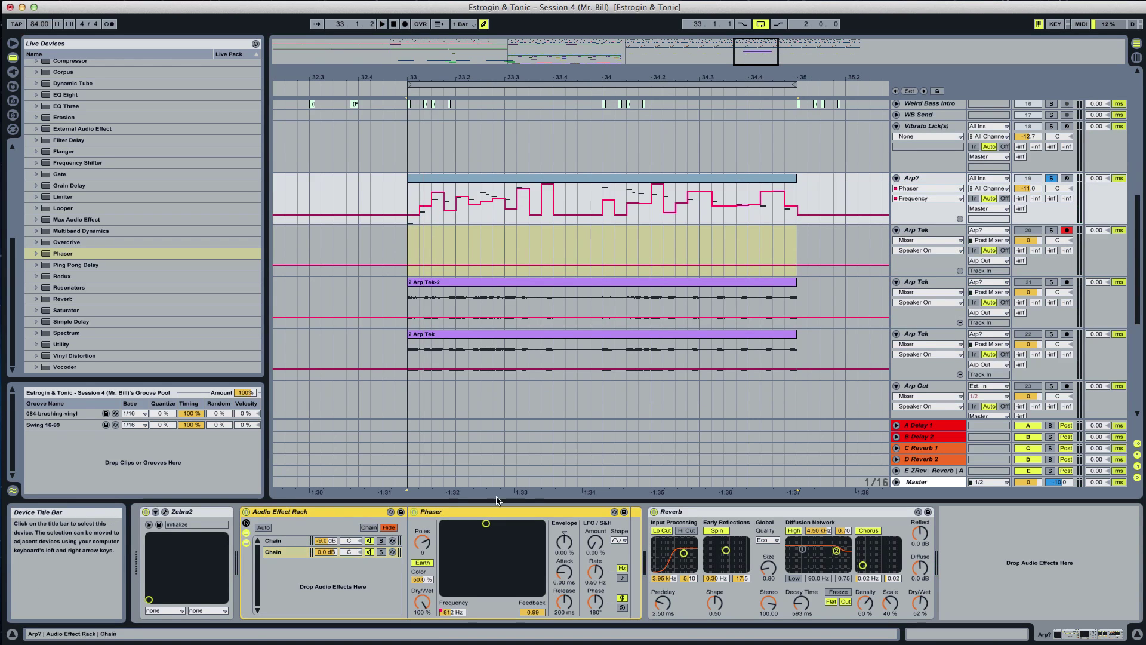
{"action": "key", "text": "Delete"}
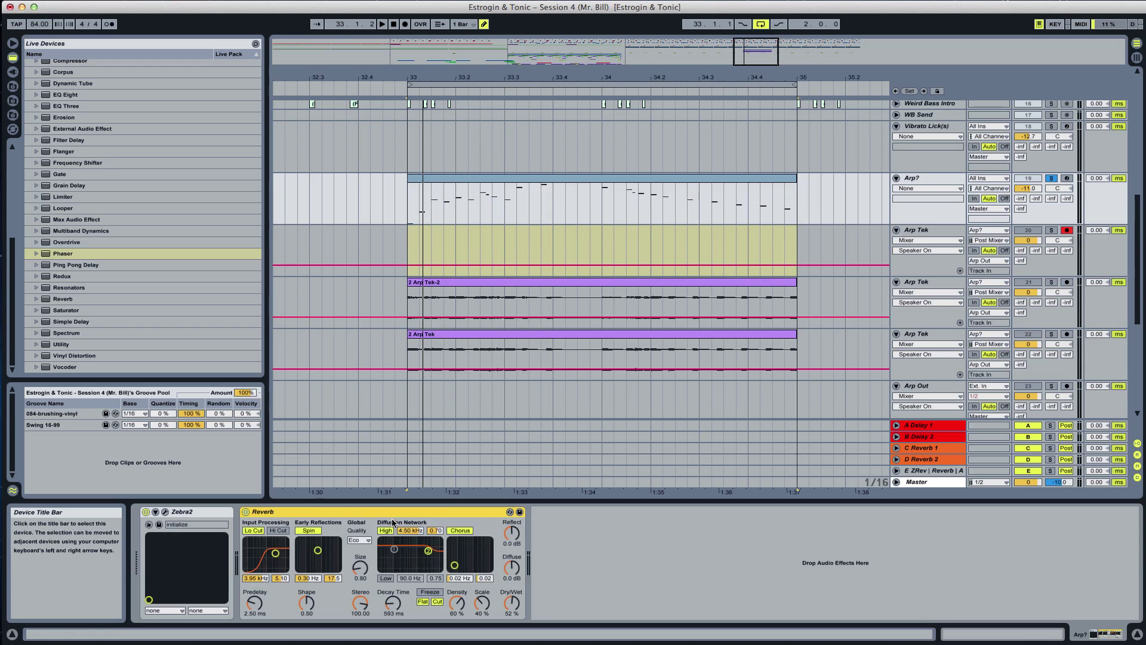
{"action": "key", "text": "Delete"}
Open Zebra2's Synthesis page and remove the Comb1 module from the signal grid
{"action": "left_click", "coordinate": [166, 512]}
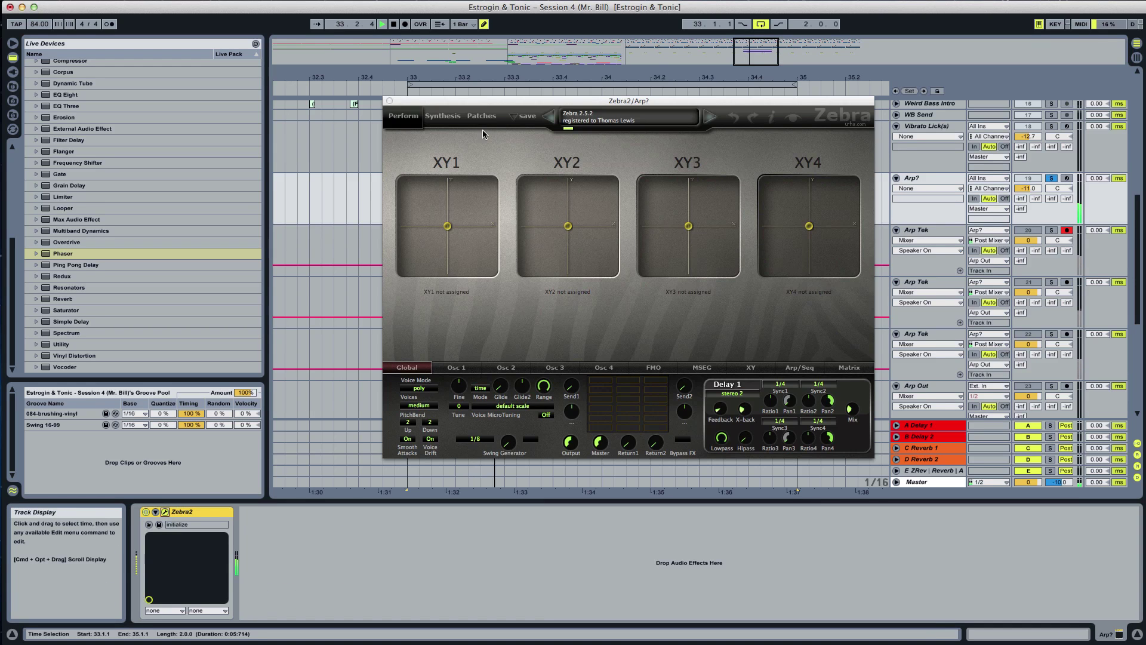
{"action": "left_click", "coordinate": [443, 117]}
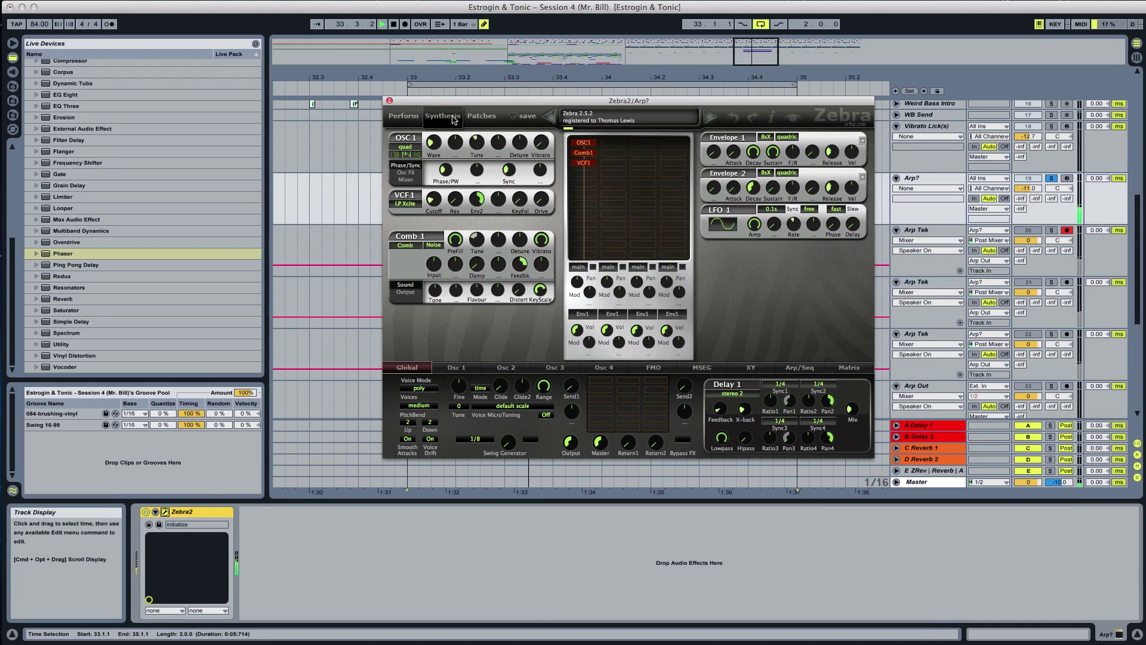
{"action": "right_click", "coordinate": [585, 158]}
{"action": "left_click", "coordinate": [605, 242]}
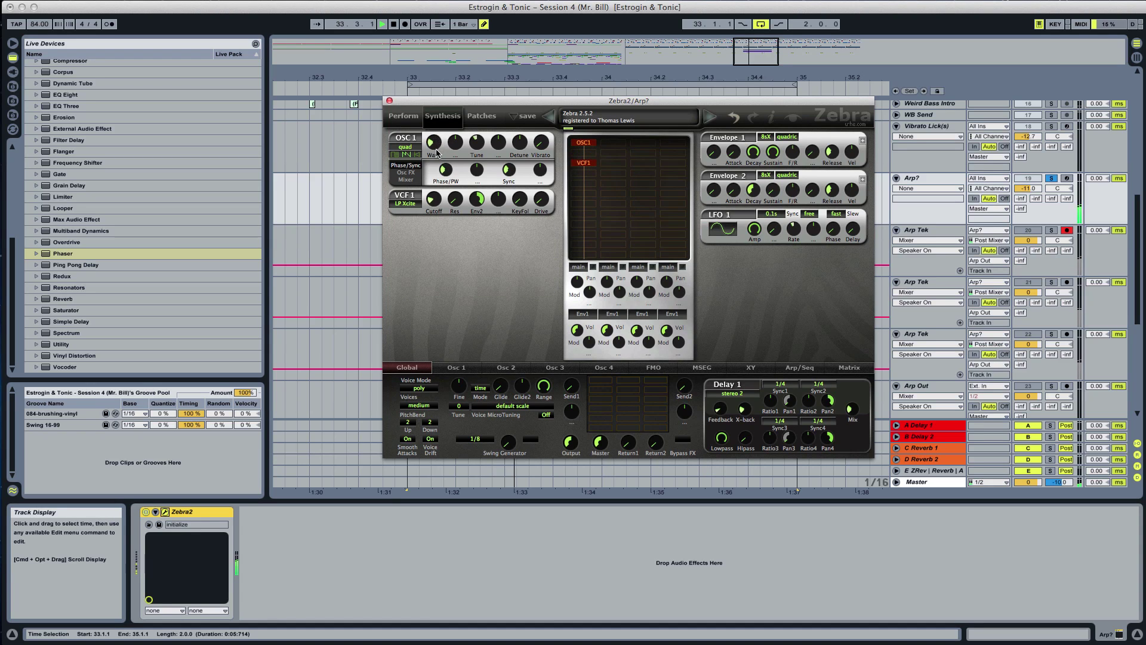
Set Oscillator 1's waveform type to GeoBlend and draw an irregular freehand shape across Wave 1
{"action": "left_click", "coordinate": [457, 368]}
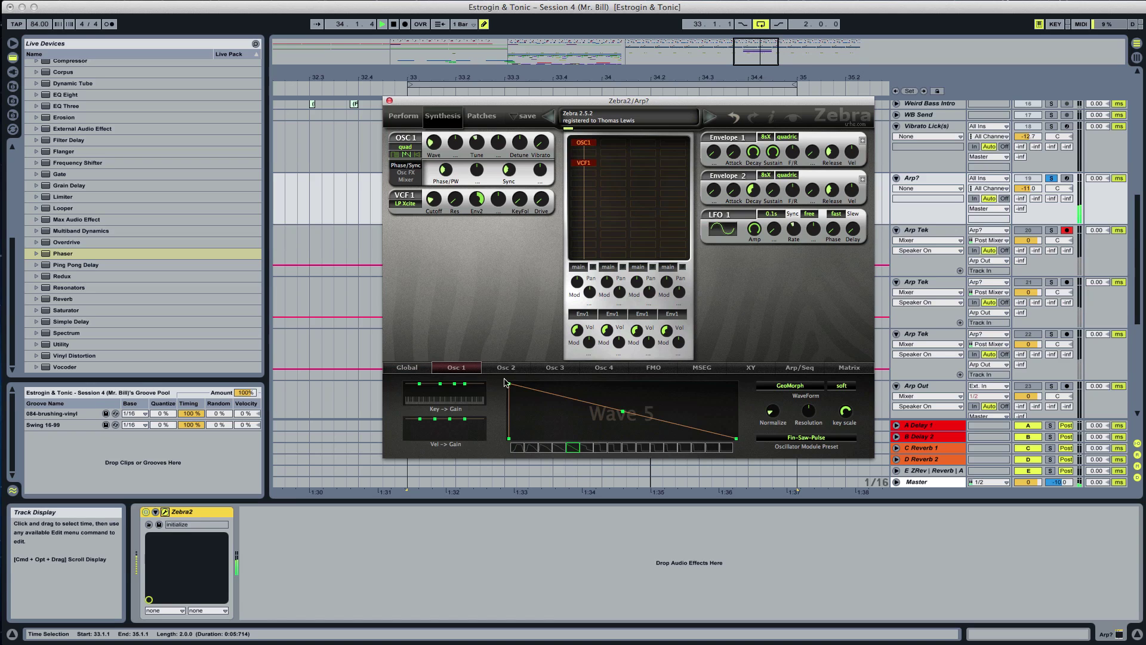
{"action": "left_click", "coordinate": [790, 386]}
{"action": "left_click", "coordinate": [800, 418]}
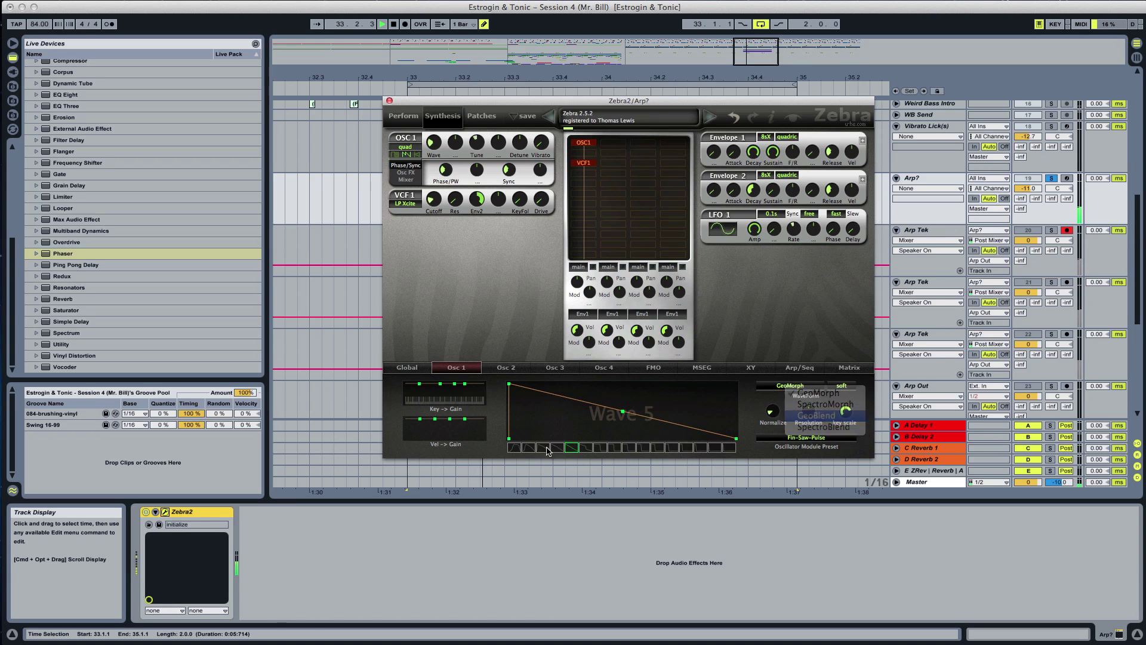
{"action": "left_click", "coordinate": [512, 446]}
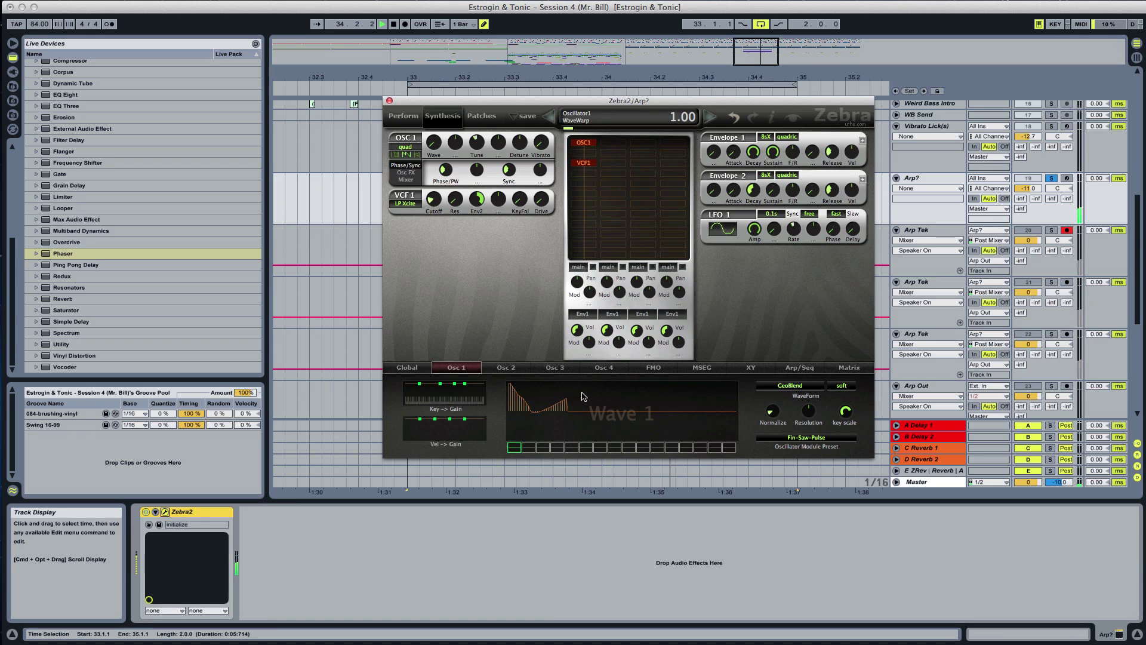
{"action": "left_click_drag", "start_coordinate": [628, 441], "coordinate": [676, 434]}
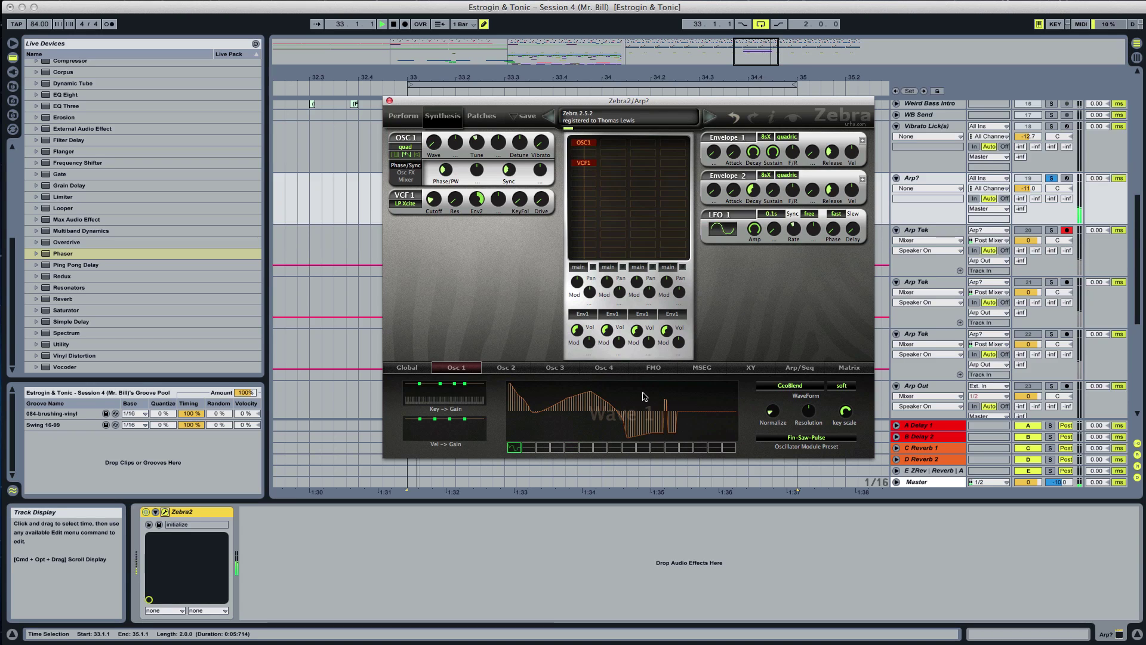
{"action": "left_click_drag", "start_coordinate": [643, 397], "coordinate": [733, 401]}
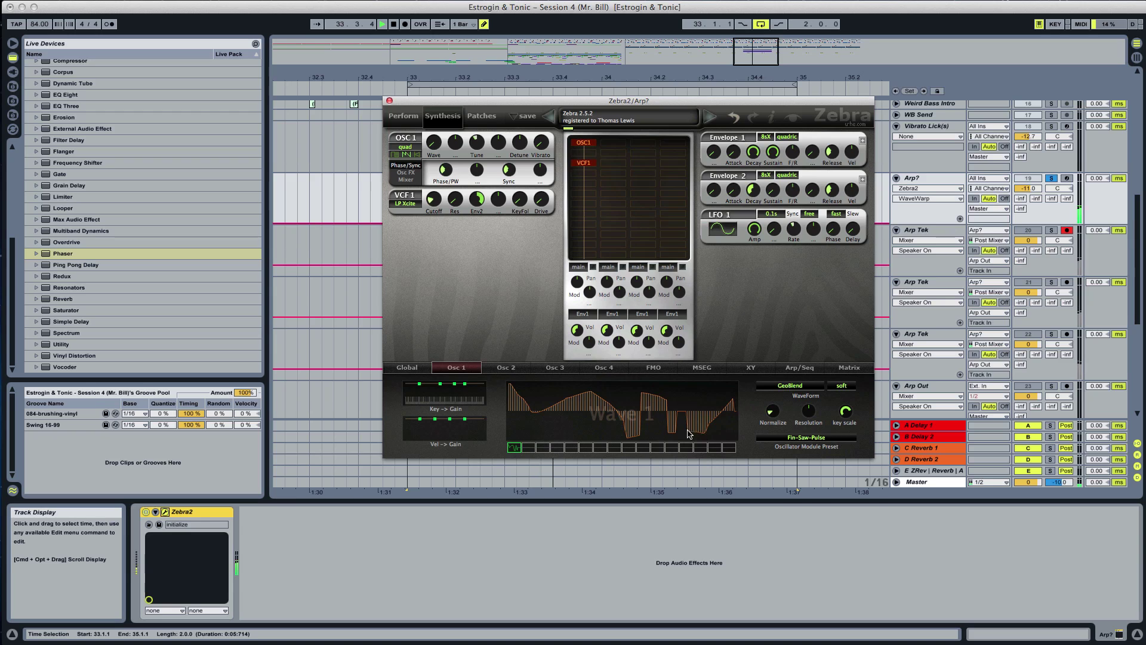
Select Wave 16 of Oscillator 1 and draw a contrasting freehand waveform in it
{"action": "left_click", "coordinate": [729, 448]}
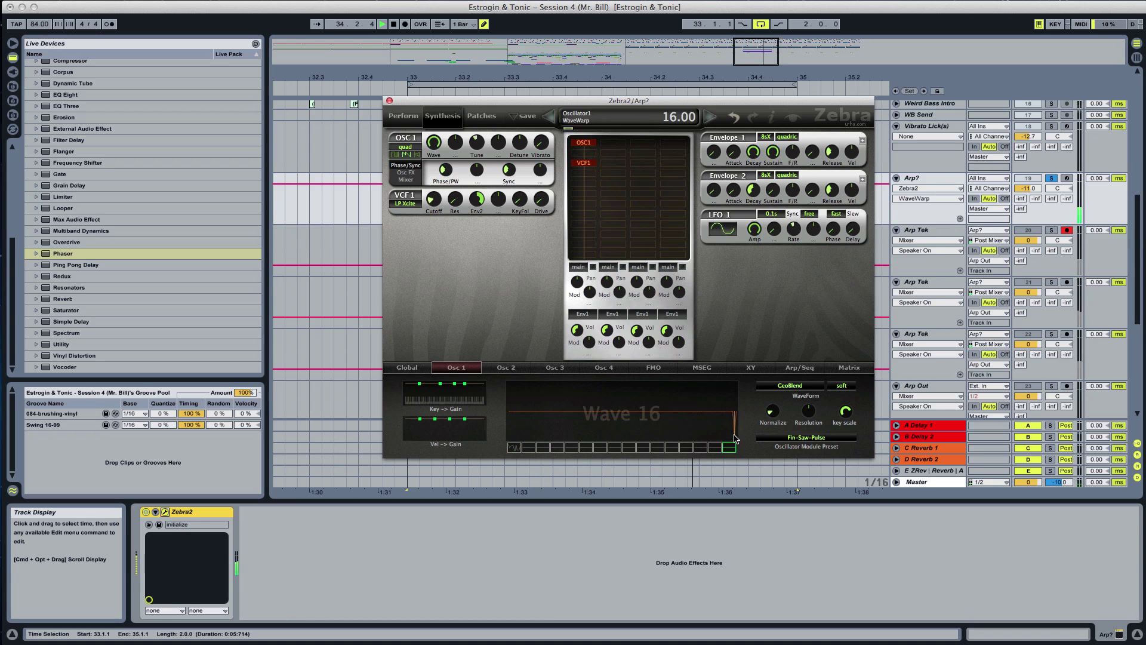
{"action": "mouse_move", "coordinate": [734, 439]}
{"action": "left_mouse_down"}
{"action": "mouse_move", "coordinate": [717, 384]}
{"action": "mouse_move", "coordinate": [689, 445]}
{"action": "left_mouse_up"}
{"action": "mouse_move", "coordinate": [668, 380]}
{"action": "left_mouse_down"}
{"action": "mouse_move", "coordinate": [641, 442]}
{"action": "mouse_move", "coordinate": [528, 386]}
{"action": "mouse_move", "coordinate": [671, 385]}
{"action": "left_mouse_up"}
Set Oscillator 1 to single and redraw Wave 16 with an uneven, spiky shape
{"action": "left_click", "coordinate": [407, 151]}
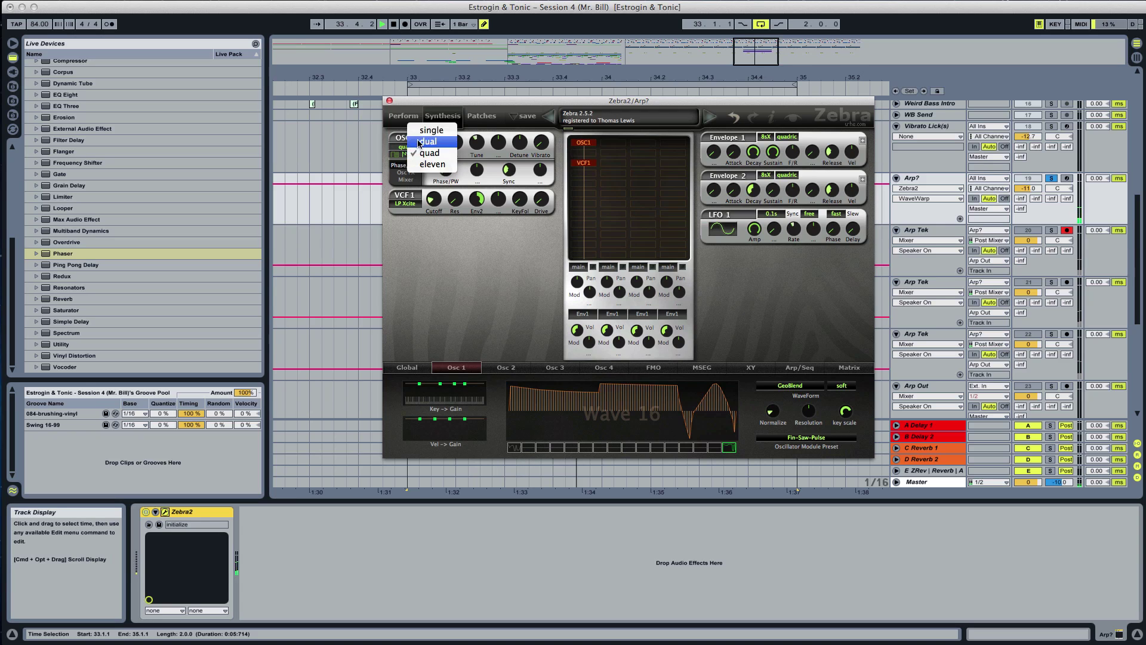
{"action": "left_click", "coordinate": [407, 127]}
{"action": "mouse_move", "coordinate": [548, 414]}
{"action": "left_mouse_down"}
{"action": "mouse_move", "coordinate": [517, 439]}
{"action": "mouse_move", "coordinate": [611, 439]}
{"action": "mouse_move", "coordinate": [619, 426]}
{"action": "left_mouse_up"}
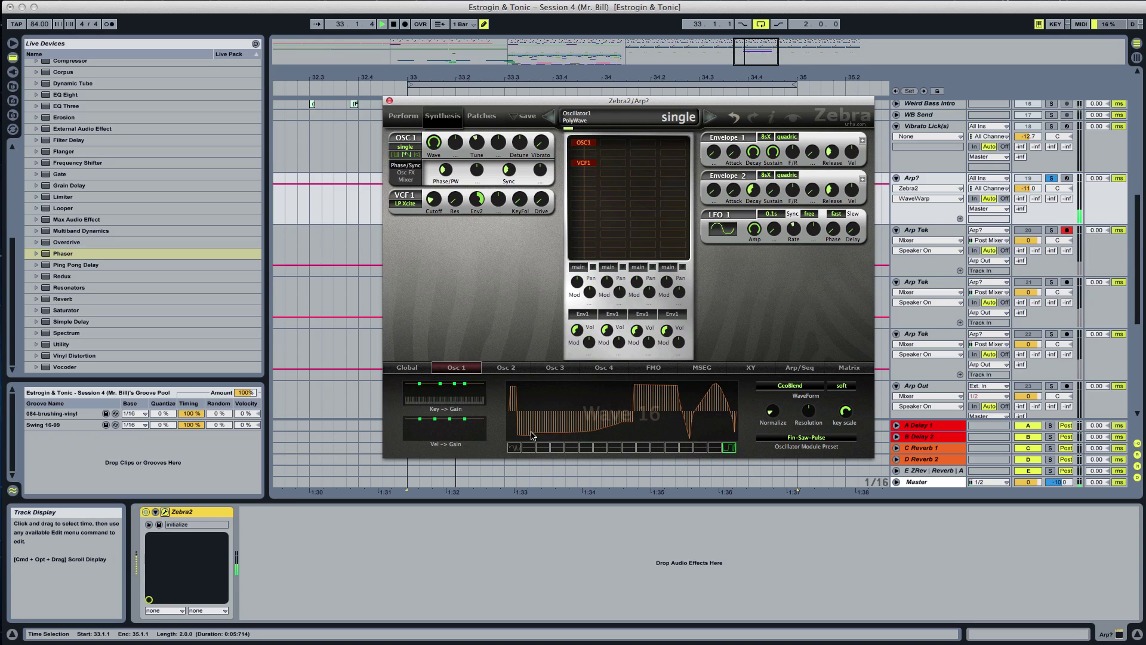
{"action": "mouse_move", "coordinate": [533, 436]}
{"action": "left_mouse_down"}
{"action": "mouse_move", "coordinate": [512, 409]}
{"action": "mouse_move", "coordinate": [746, 413]}
{"action": "left_mouse_up"}
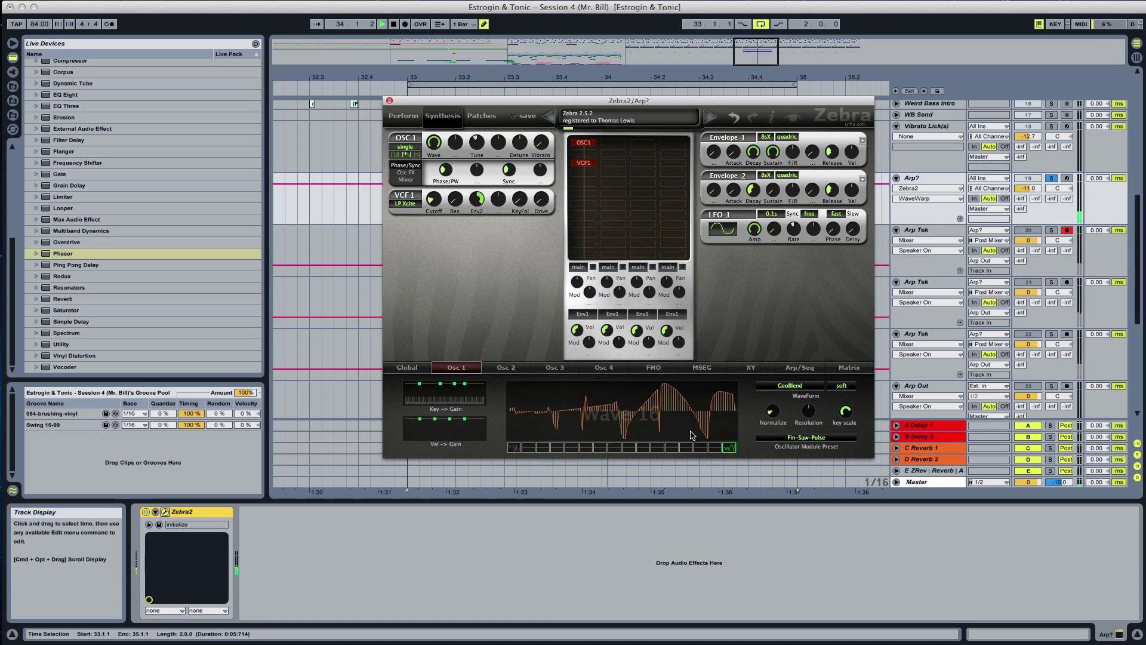
Switch Oscillator 1's waveform type to SpectroBlend and redraw the last third of Wave 16 with a high plateau
{"action": "left_click", "coordinate": [801, 405]}
{"action": "left_click", "coordinate": [818, 415]}
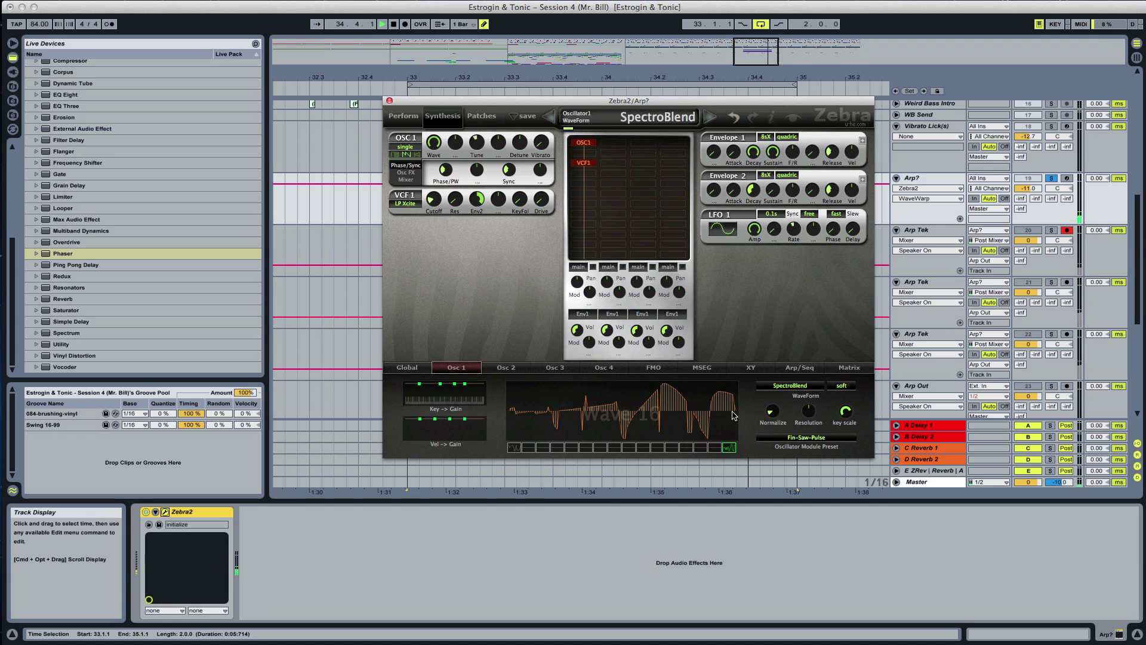
{"action": "mouse_move", "coordinate": [664, 412]}
{"action": "left_mouse_down"}
{"action": "mouse_move", "coordinate": [653, 406]}
{"action": "mouse_move", "coordinate": [704, 377]}
{"action": "mouse_move", "coordinate": [689, 388]}
{"action": "left_mouse_up"}
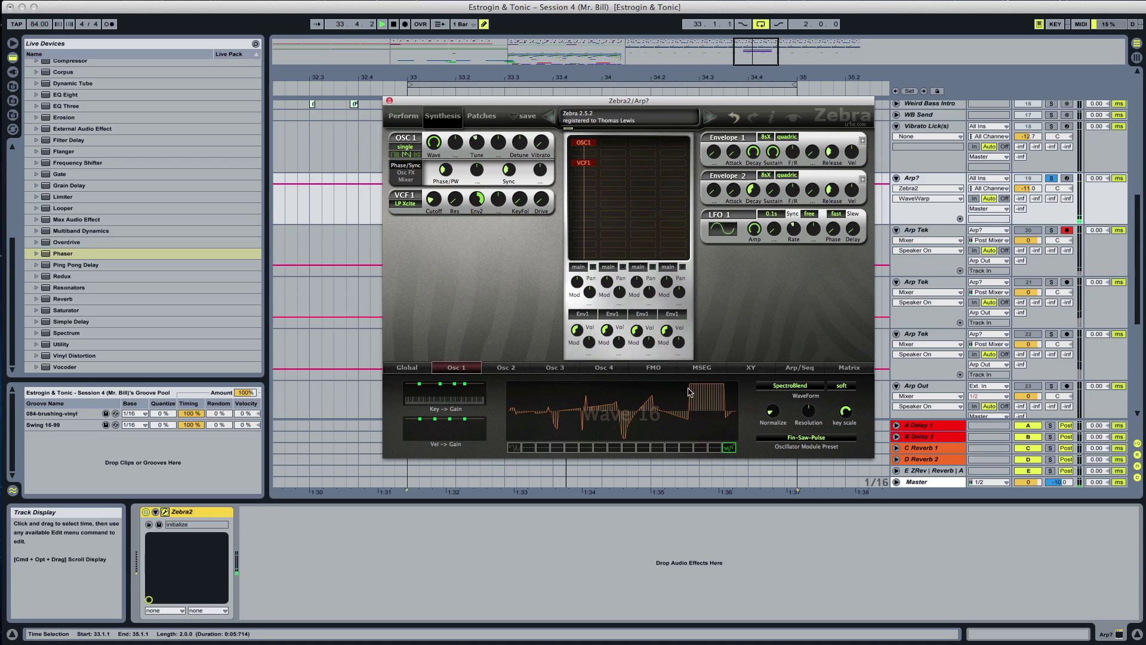
Sweep Oscillator 1's Wave up to 16.00, return it to 1.00 and assign Lfo2 as its modulation source
{"action": "left_click", "coordinate": [513, 451]}
{"action": "left_click_drag", "start_coordinate": [434, 142], "coordinate": [435, 120]}
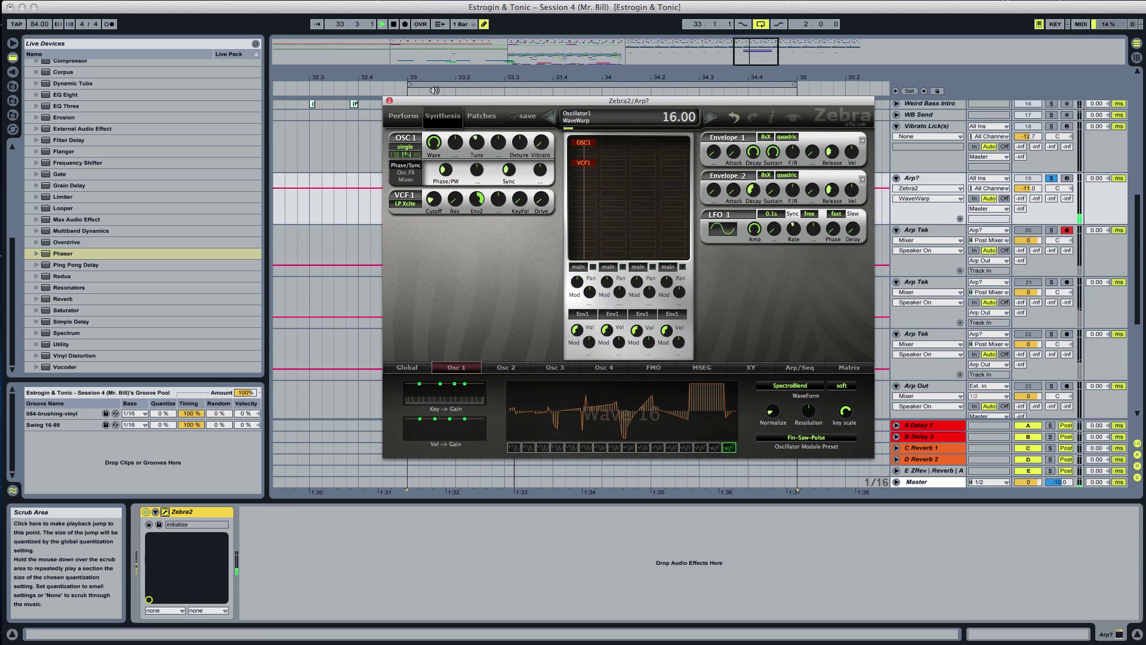
{"action": "left_click", "coordinate": [458, 149]}
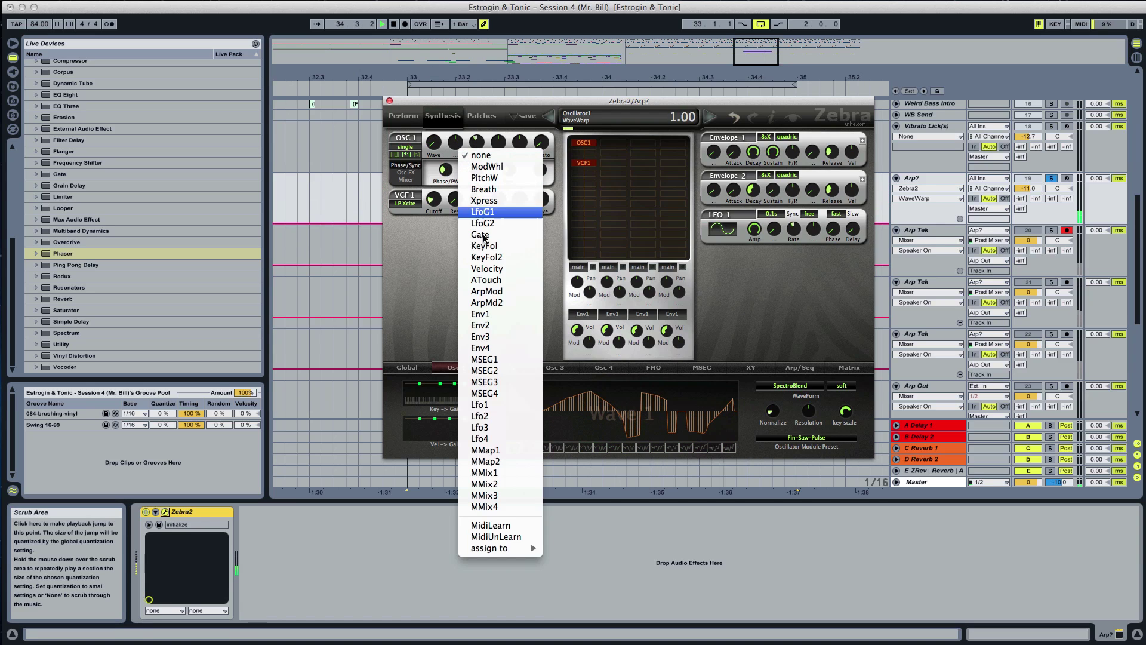
{"action": "left_click", "coordinate": [488, 416]}
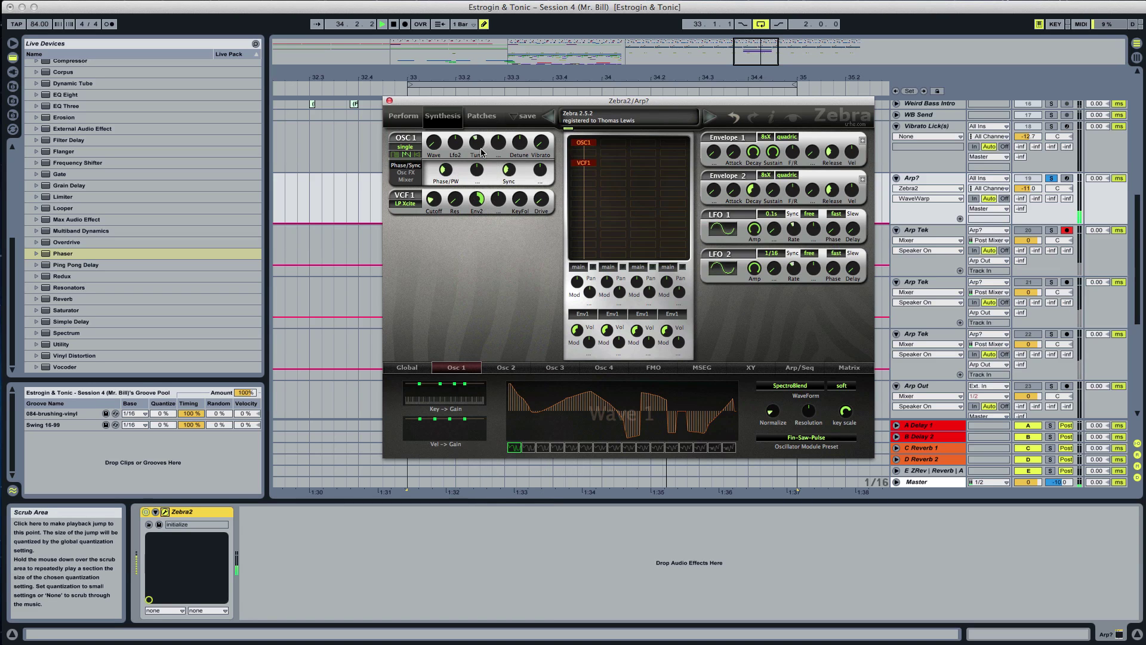
Reset Oscillator 1's Tune after trying 42.00, and set the Lfo2 wave modulation depth to 14.60 and Wave to 9.00
{"action": "left_click_drag", "start_coordinate": [481, 153], "coordinate": [480, 75]}
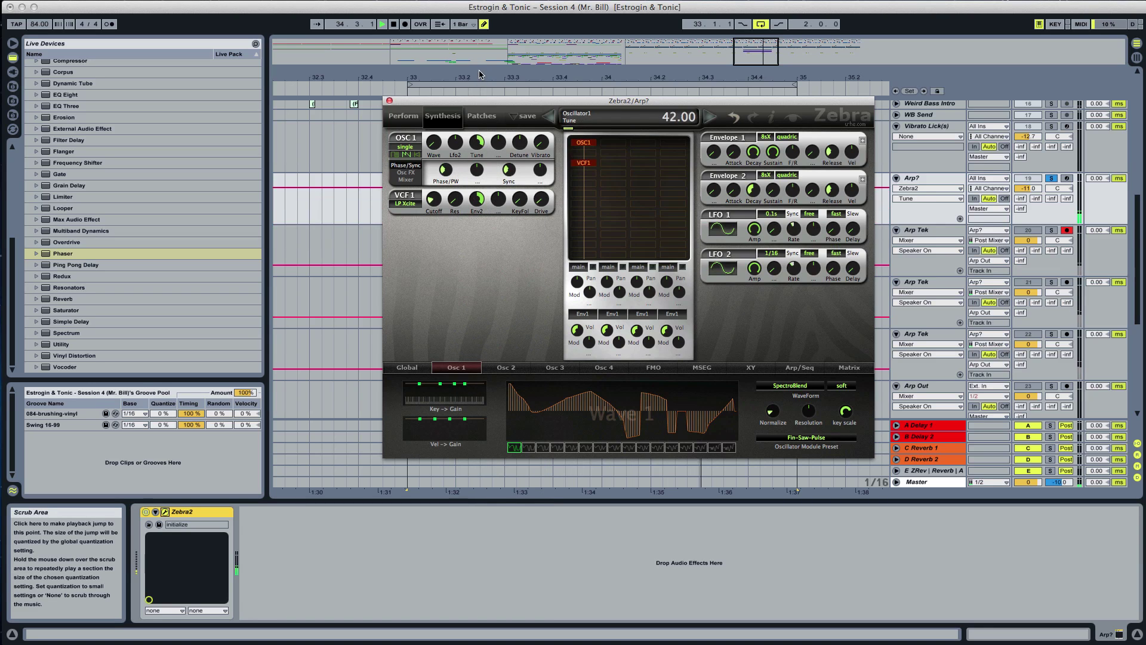
{"action": "double_click", "coordinate": [477, 149]}
{"action": "left_click_drag", "start_coordinate": [459, 124], "coordinate": [454, 104]}
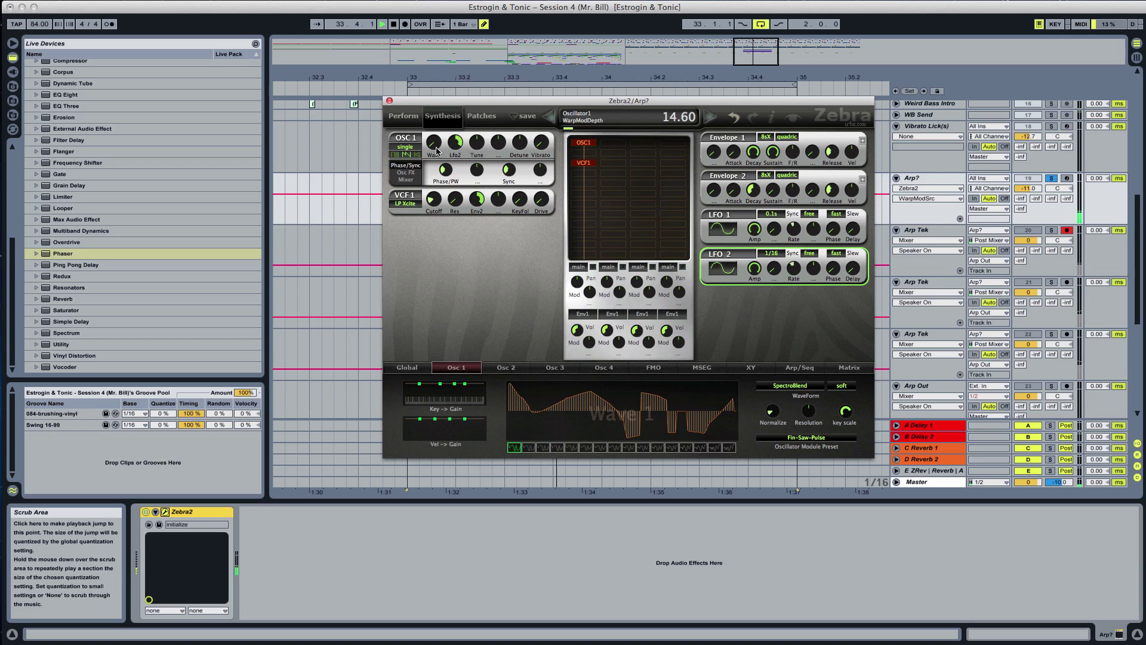
{"action": "left_click_drag", "start_coordinate": [436, 151], "coordinate": [436, 95]}
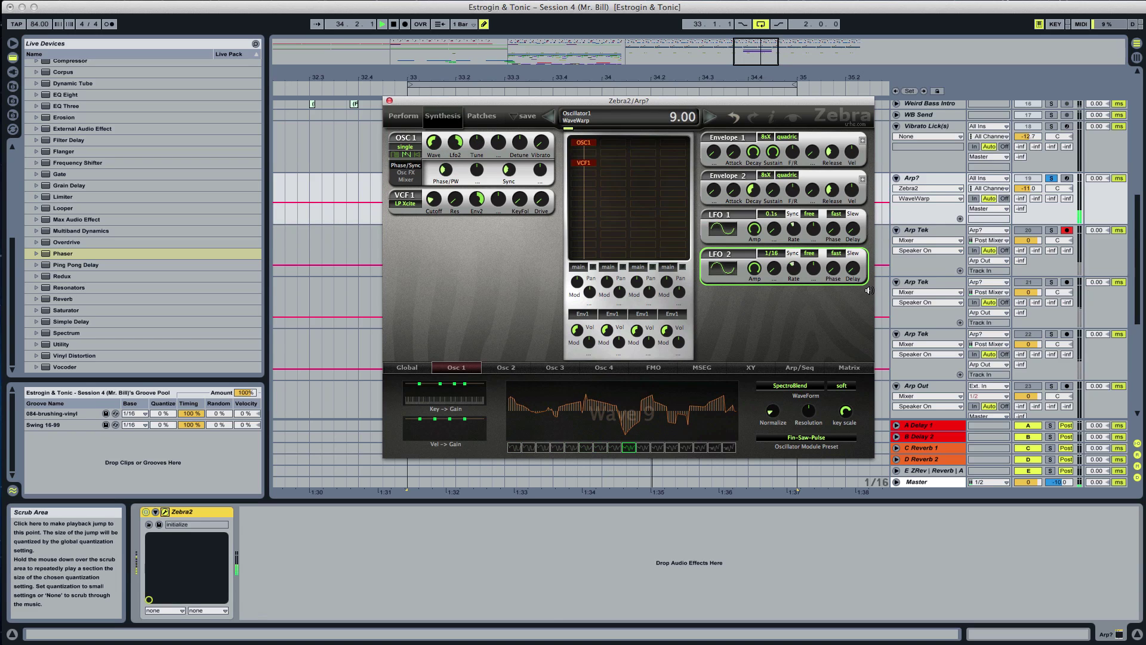
Set LFO 2's sync rate to 1/2 and Oscillator 1's Tune to -12.00
{"action": "left_click", "coordinate": [780, 252]}
{"action": "left_click", "coordinate": [788, 294]}
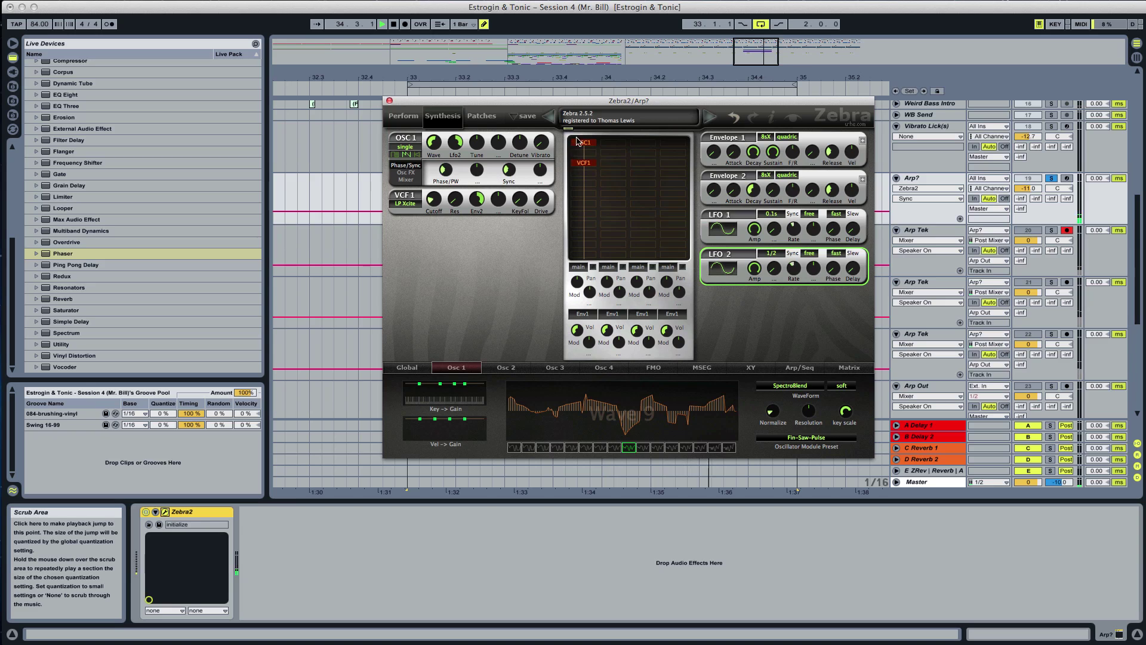
{"action": "left_click_drag", "start_coordinate": [478, 151], "coordinate": [475, 171]}
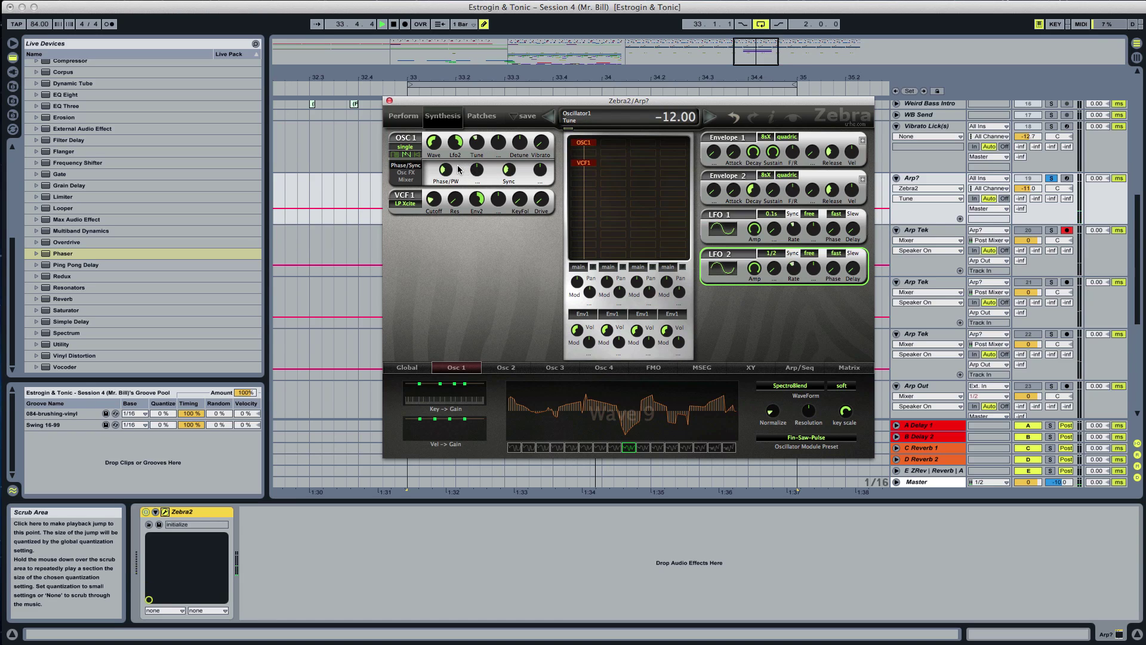
Set Oscillator 1 to quad, with its first Osc FX value at 12.00 and its Sync at 18.40
{"action": "left_click", "coordinate": [420, 145]}
{"action": "left_click", "coordinate": [421, 176]}
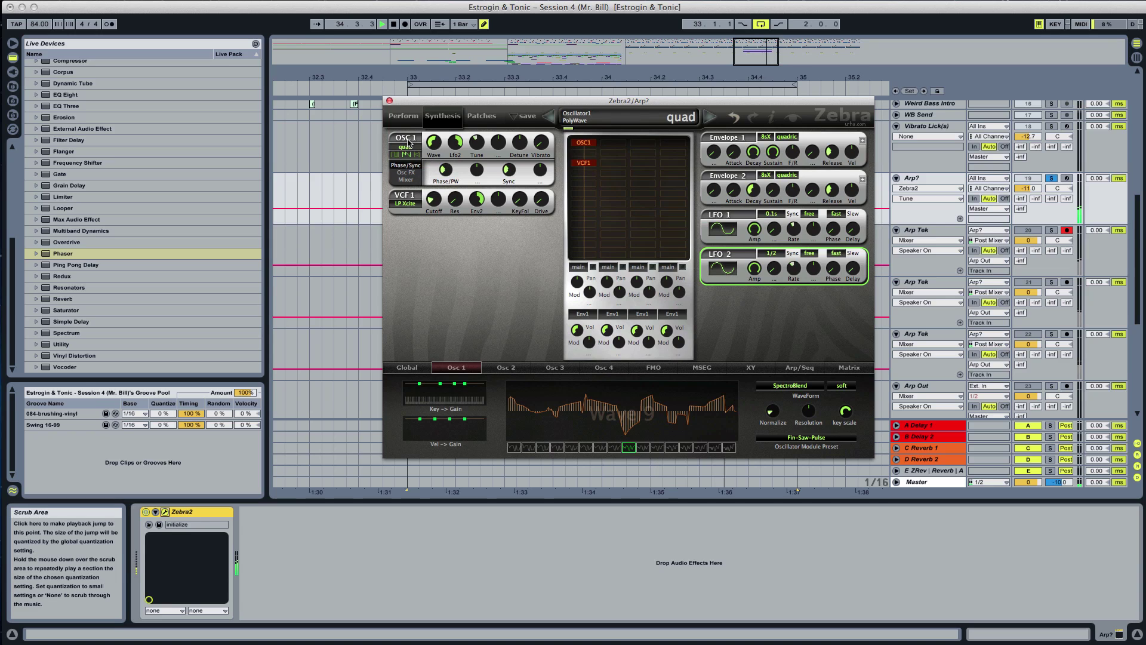
{"action": "left_click", "coordinate": [412, 173]}
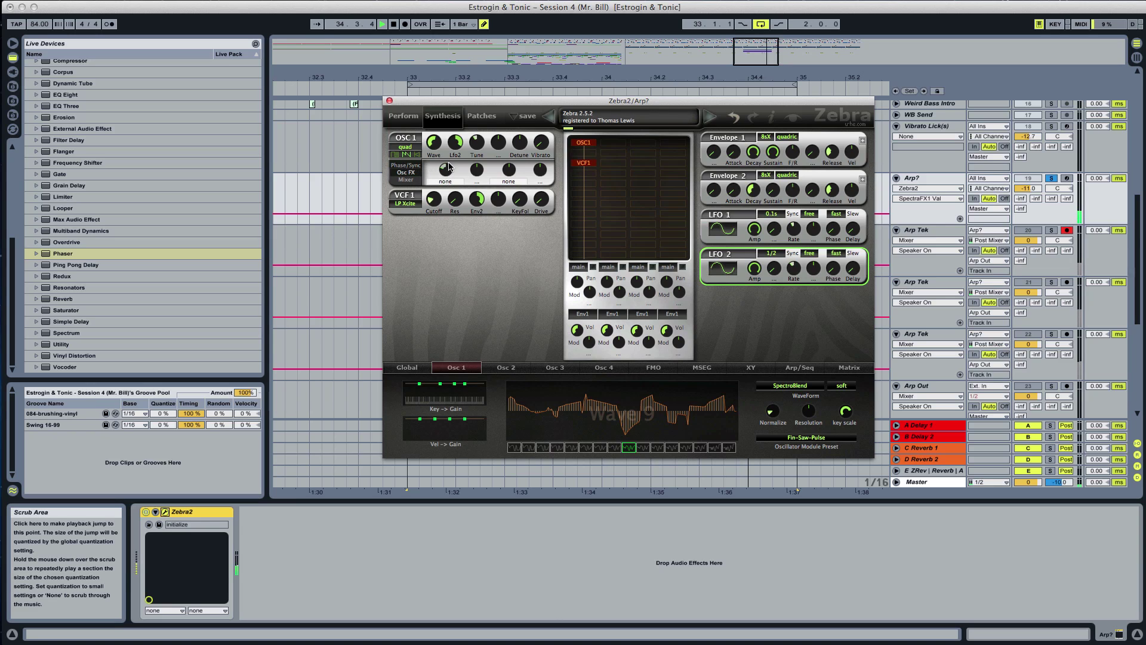
{"action": "left_click_drag", "start_coordinate": [449, 166], "coordinate": [452, 158]}
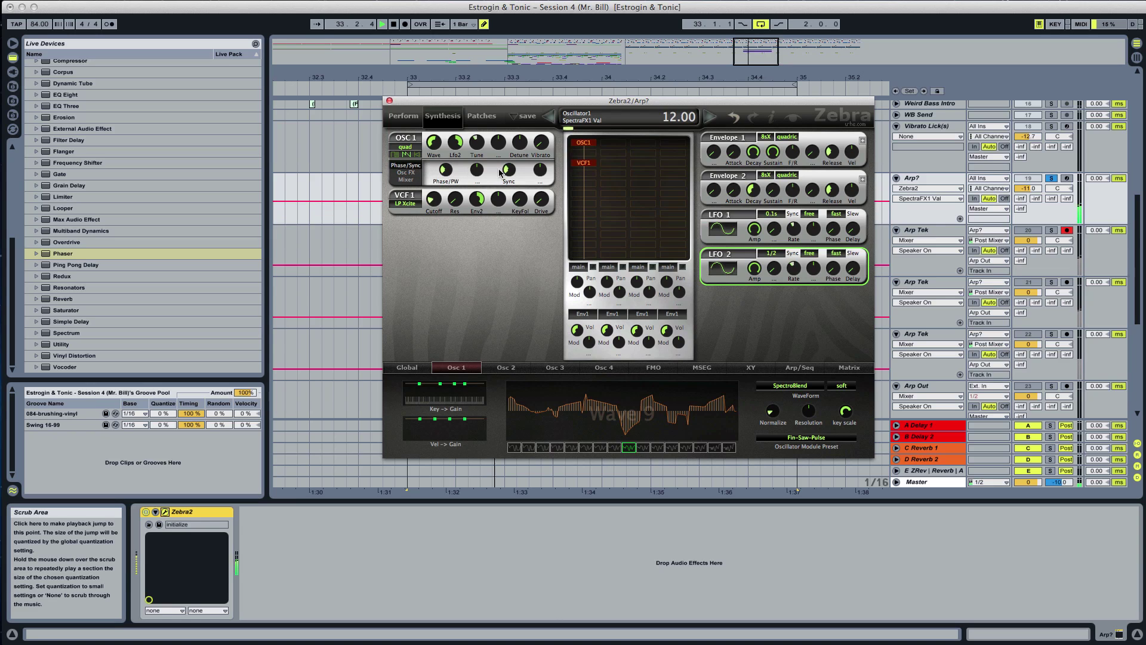
{"action": "left_click_drag", "start_coordinate": [512, 174], "coordinate": [514, 192]}
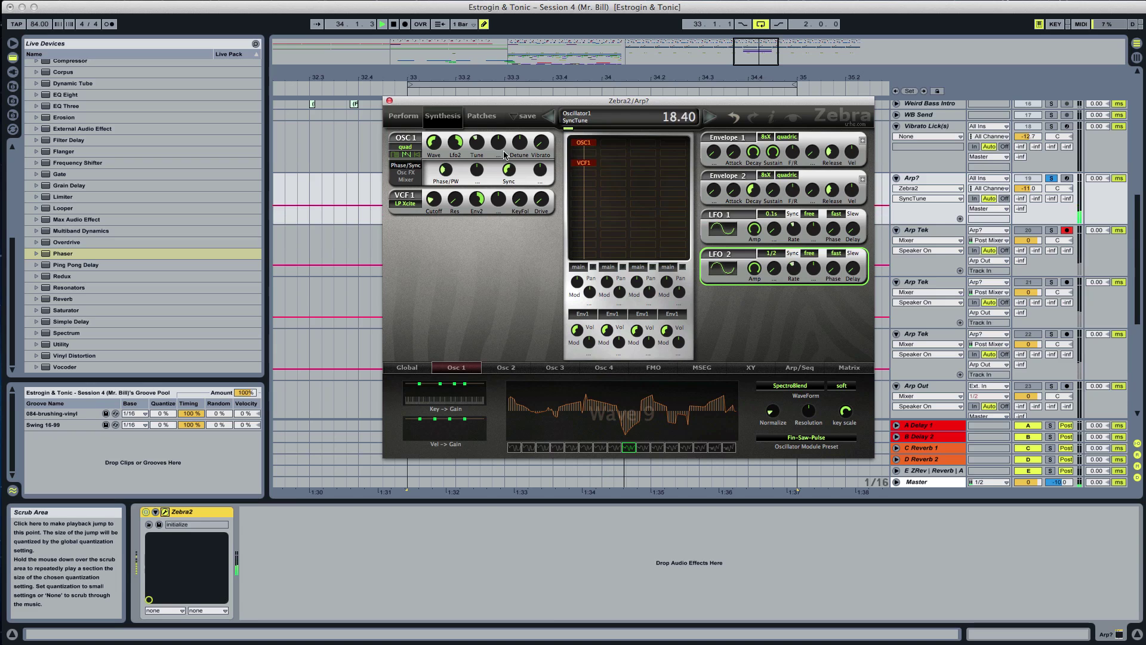
Set Oscillator 1's Sync to 10.40 and assign Env2 as its modulation source
{"action": "left_click_drag", "start_coordinate": [505, 154], "coordinate": [511, 182]}
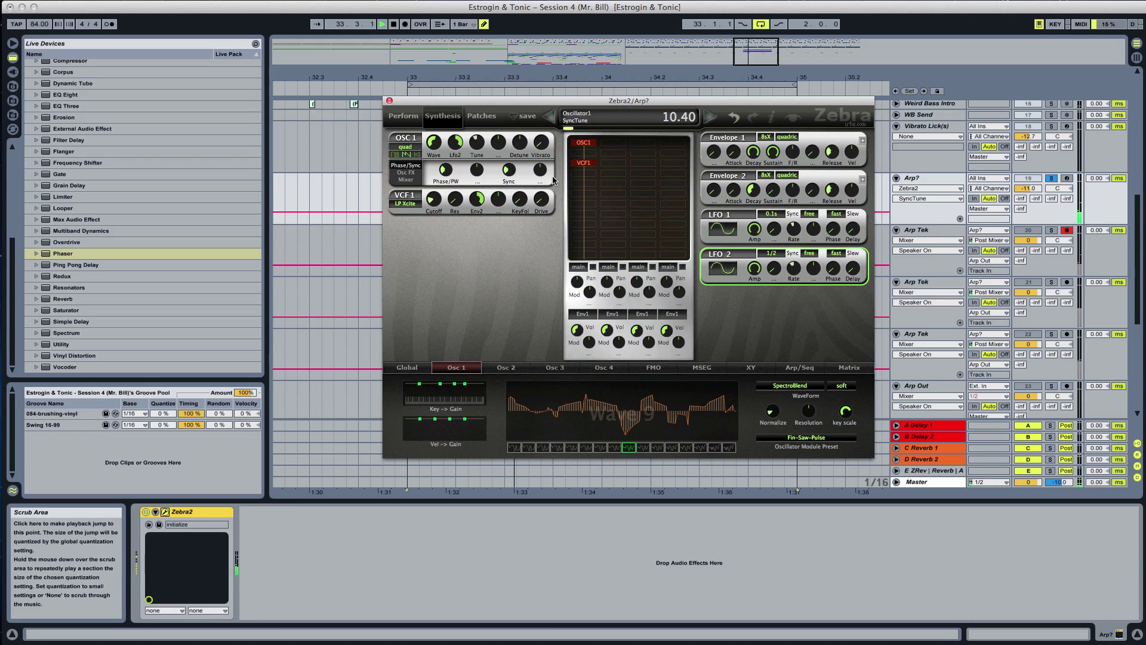
{"action": "left_click", "coordinate": [540, 179]}
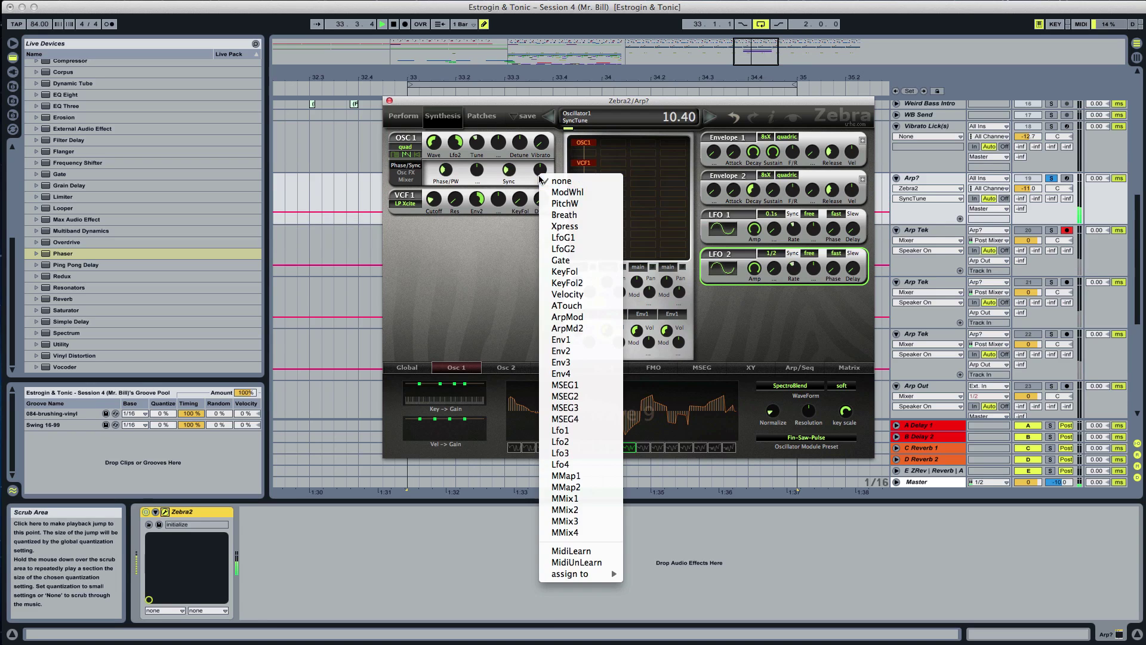
{"action": "left_click", "coordinate": [584, 350]}
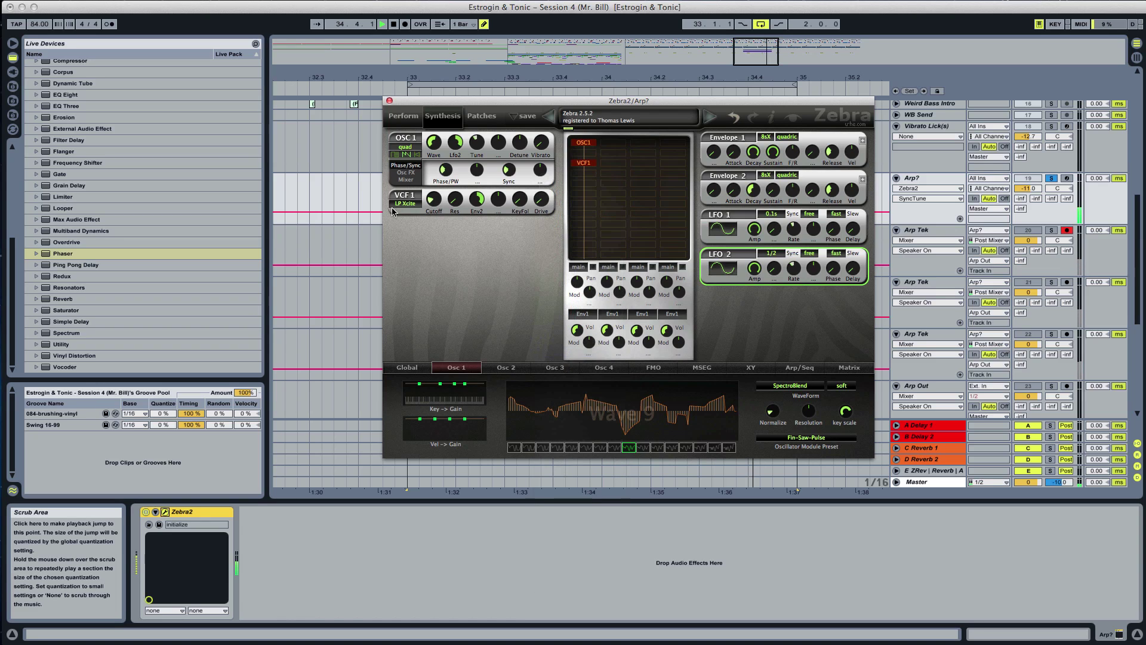
Remove the VCF1 module from the routing grid and set Oscillator 1's Env2 sync modulation depth to 14.40
{"action": "left_click", "coordinate": [593, 169]}
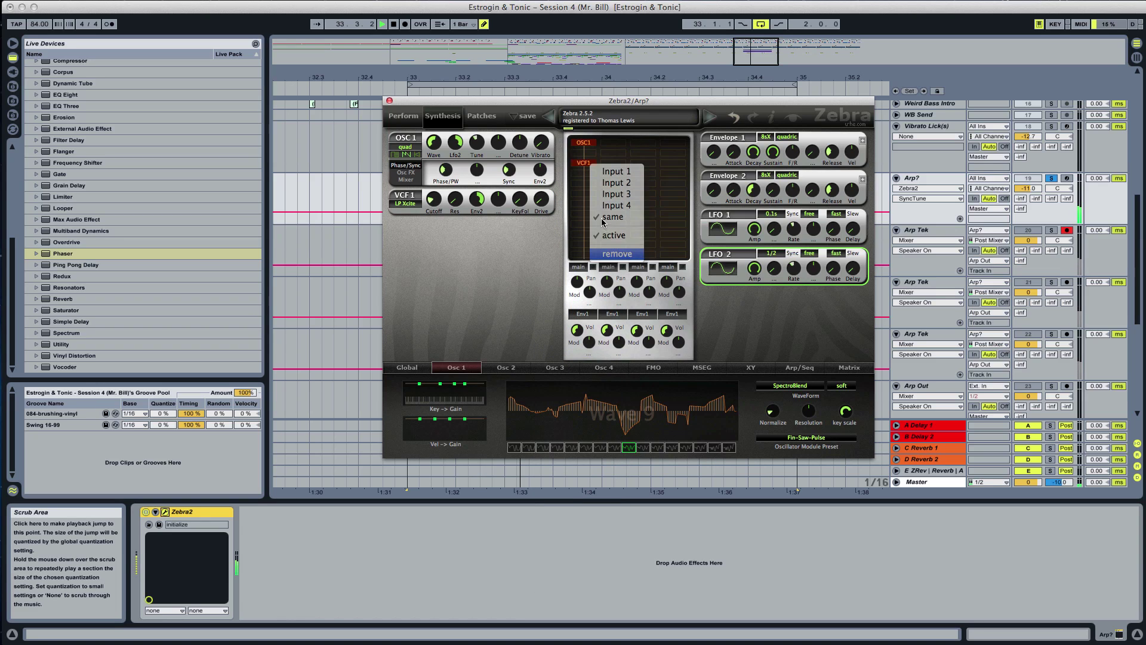
{"action": "left_click", "coordinate": [617, 253]}
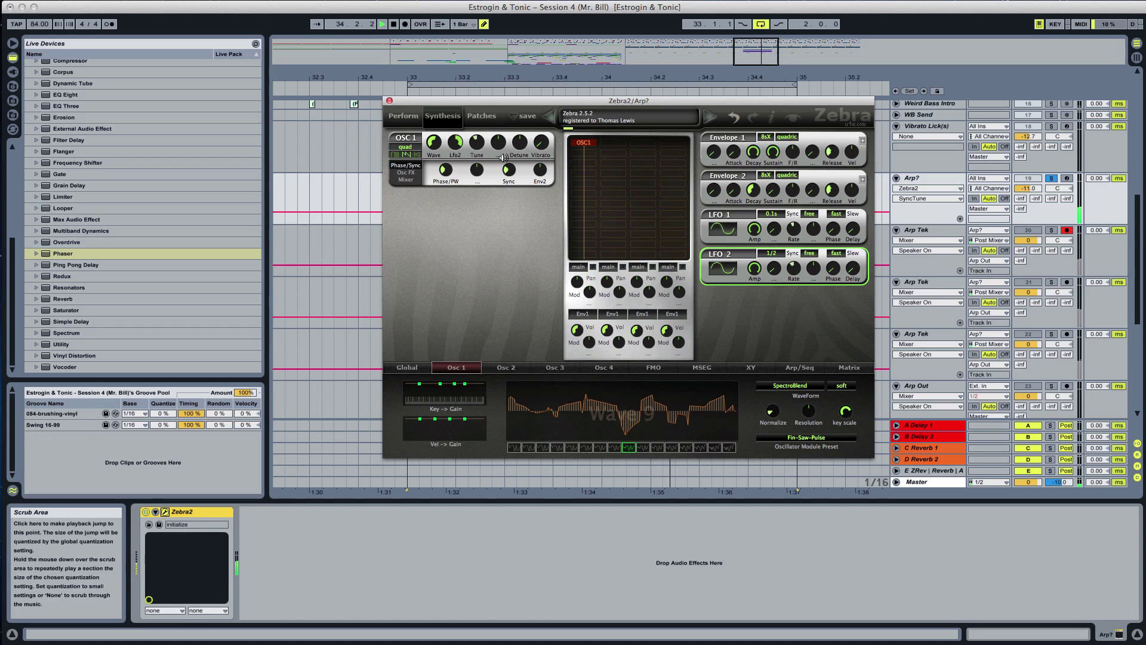
{"action": "left_click", "coordinate": [542, 174]}
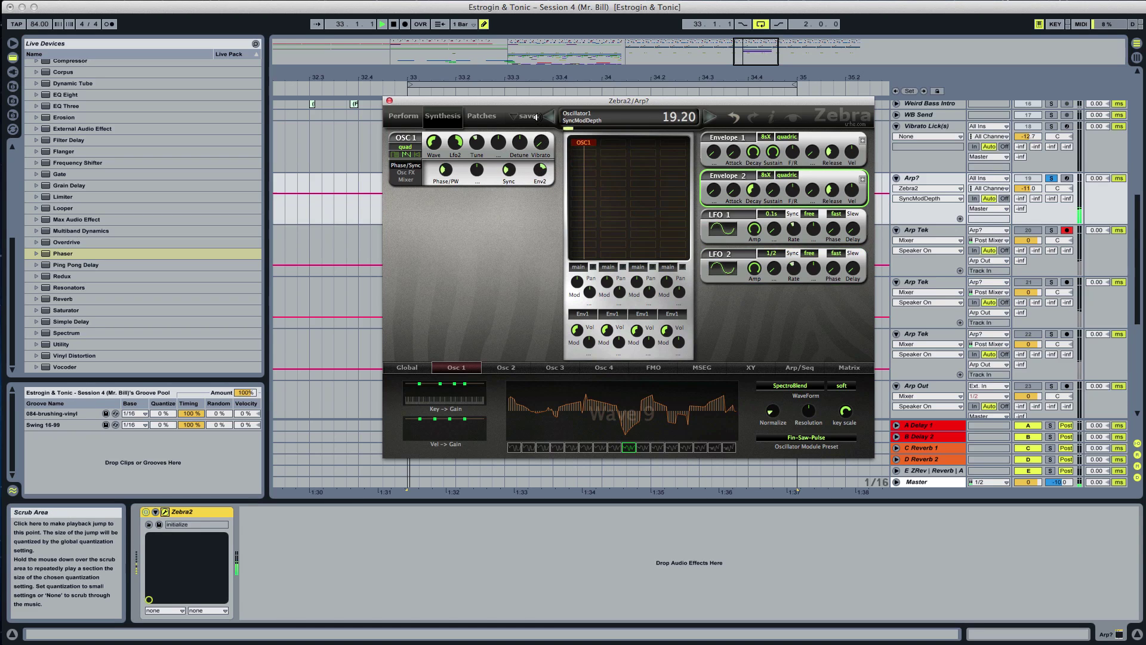
{"action": "left_click_drag", "start_coordinate": [537, 128], "coordinate": [574, 144]}
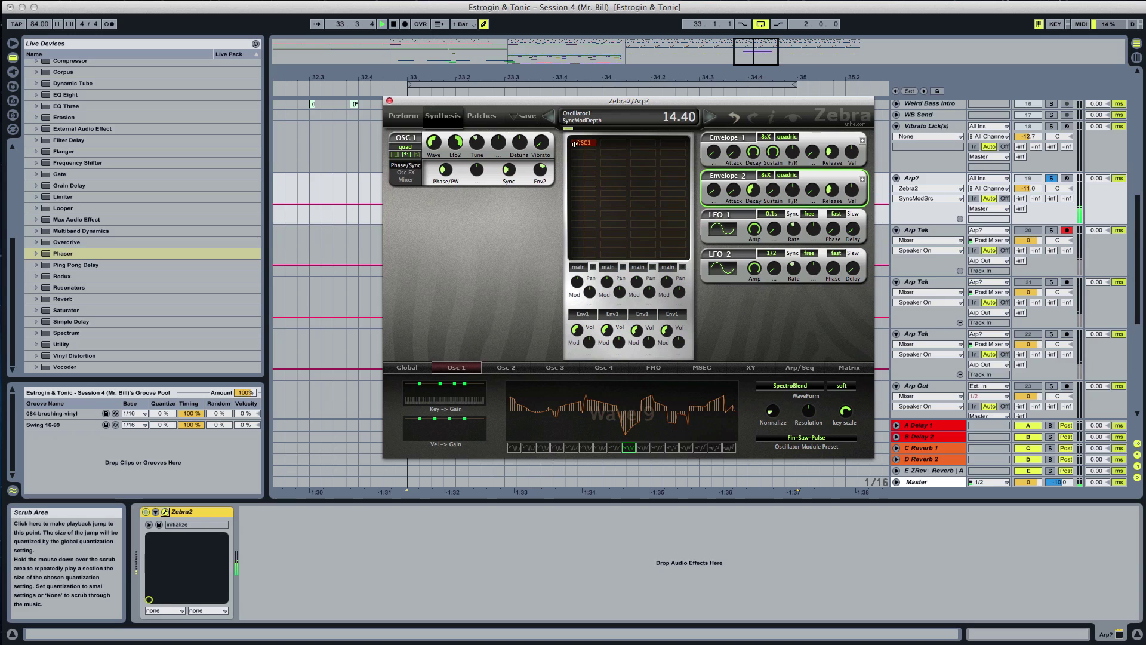
Set Envelope 2's Decay to 21.00 and Oscillator 1's Lfo2 wave modulation depth to 5.80
{"action": "left_click", "coordinate": [750, 189]}
{"action": "left_click_drag", "start_coordinate": [753, 213], "coordinate": [749, 221]}
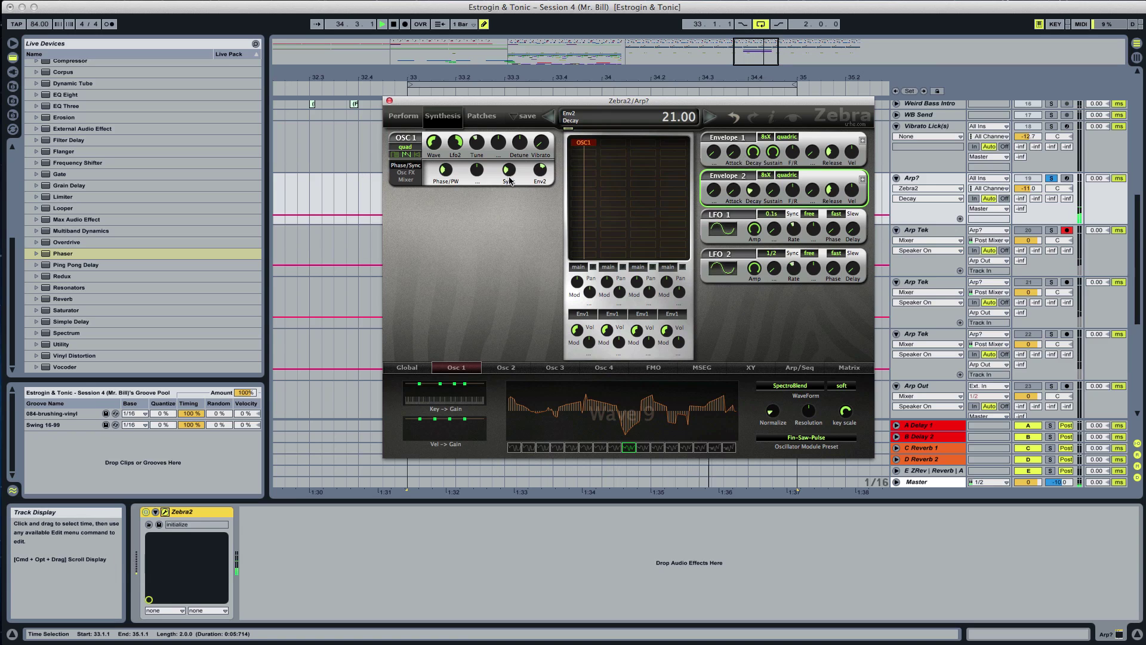
{"action": "mouse_move", "coordinate": [449, 155]}
{"action": "left_mouse_down"}
{"action": "mouse_move", "coordinate": [448, 137]}
{"action": "mouse_move", "coordinate": [448, 147]}
{"action": "left_mouse_up"}
{"action": "left_click_drag", "start_coordinate": [509, 170], "coordinate": [460, 173]}
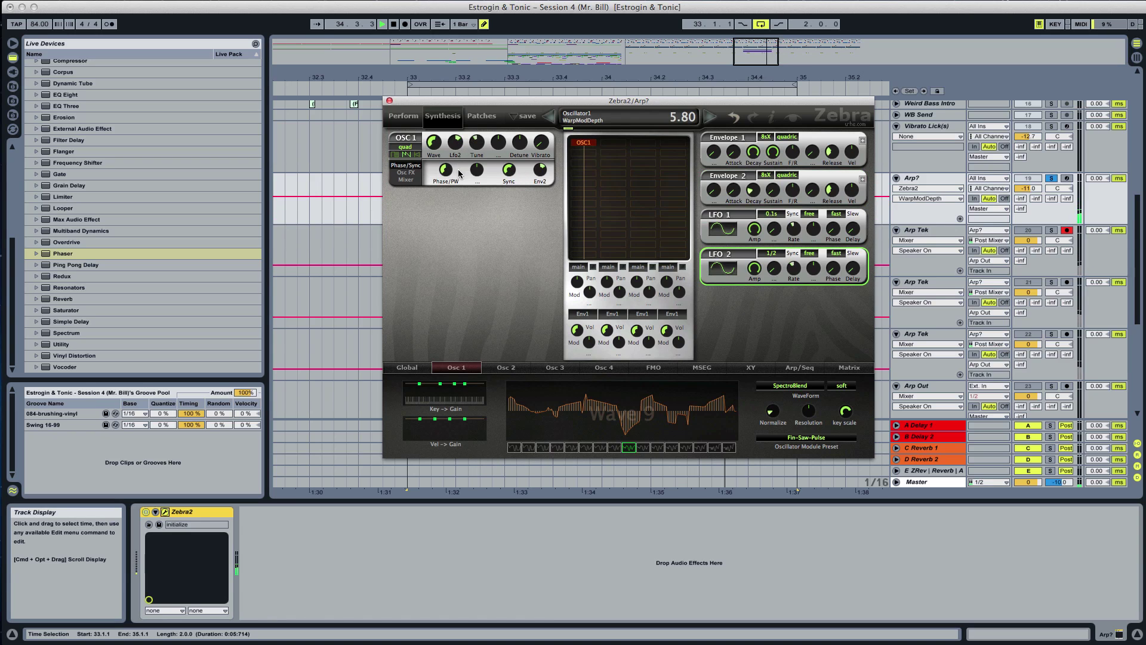
Set Envelope 2's Attack to 39.00 and Decay to 0.00, trying Env2 sync modulation depths of 27.00, 14.80 and -8.40
{"action": "left_click_drag", "start_coordinate": [544, 170], "coordinate": [544, 161]}
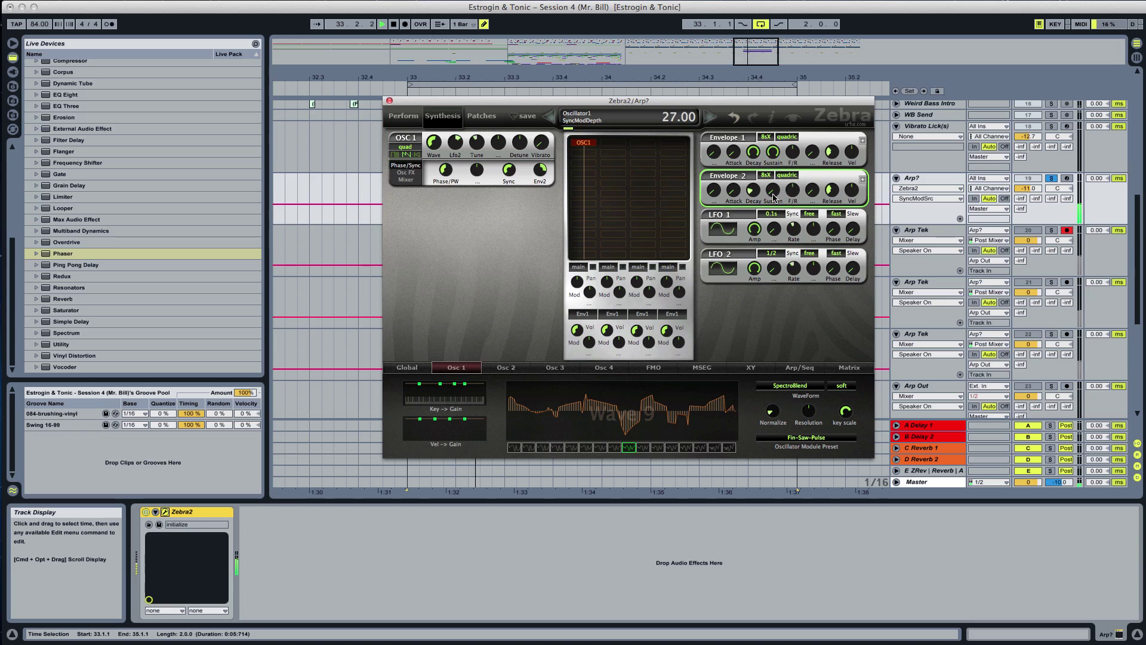
{"action": "left_click_drag", "start_coordinate": [730, 199], "coordinate": [720, 152]}
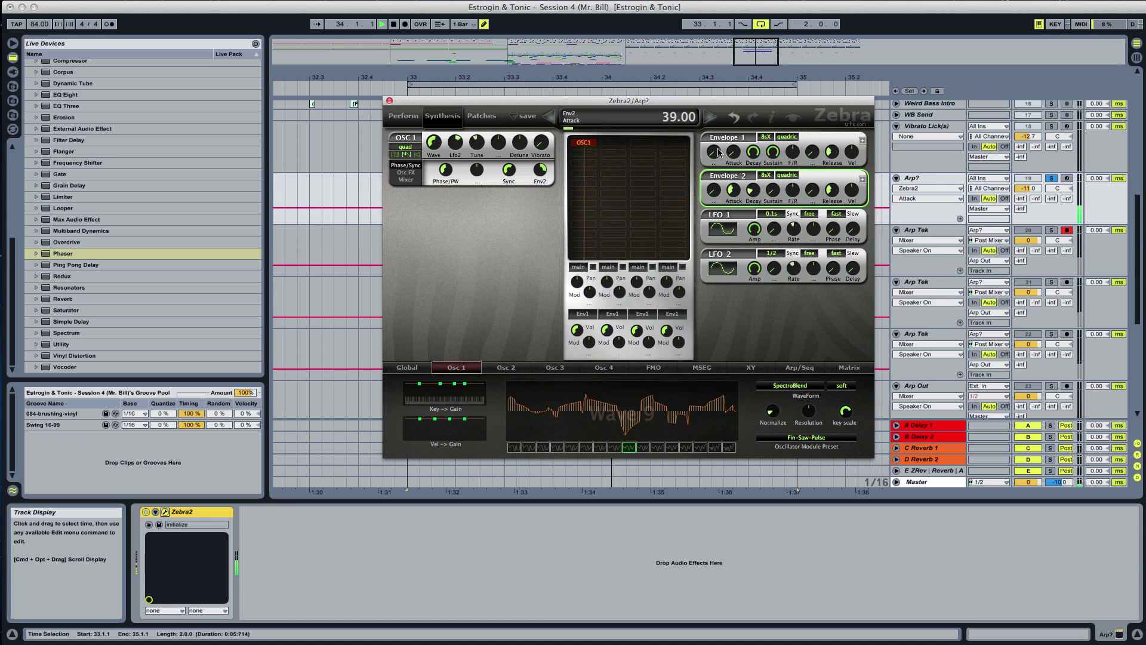
{"action": "left_click_drag", "start_coordinate": [509, 170], "coordinate": [507, 209]}
{"action": "left_click", "coordinate": [505, 144]}
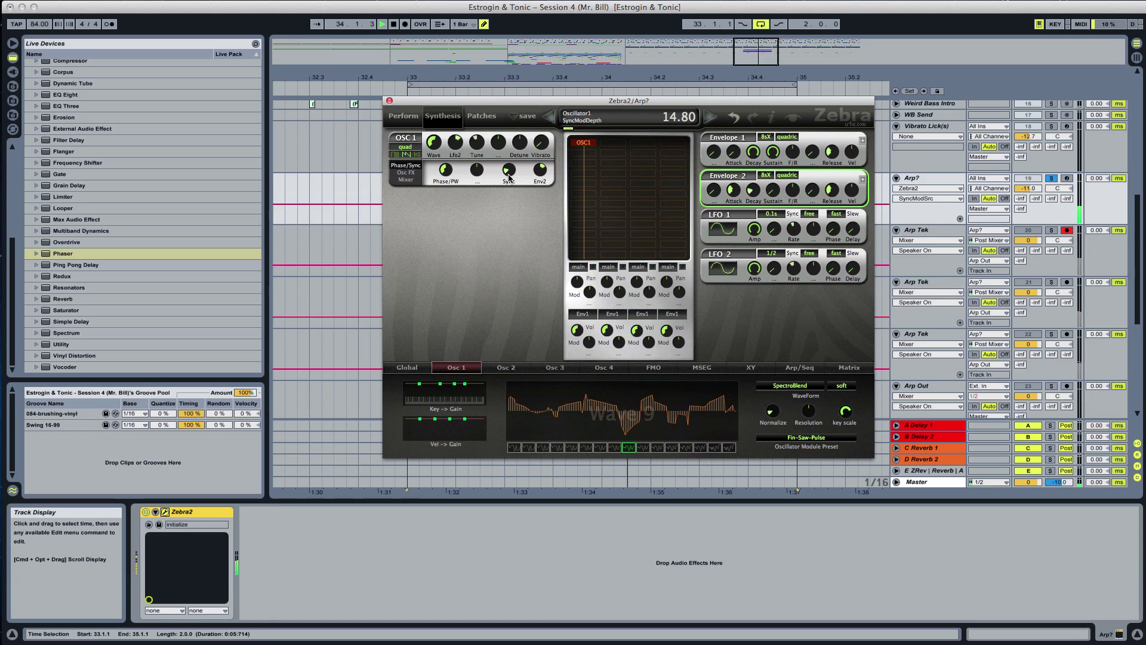
{"action": "left_click_drag", "start_coordinate": [540, 170], "coordinate": [540, 239]}
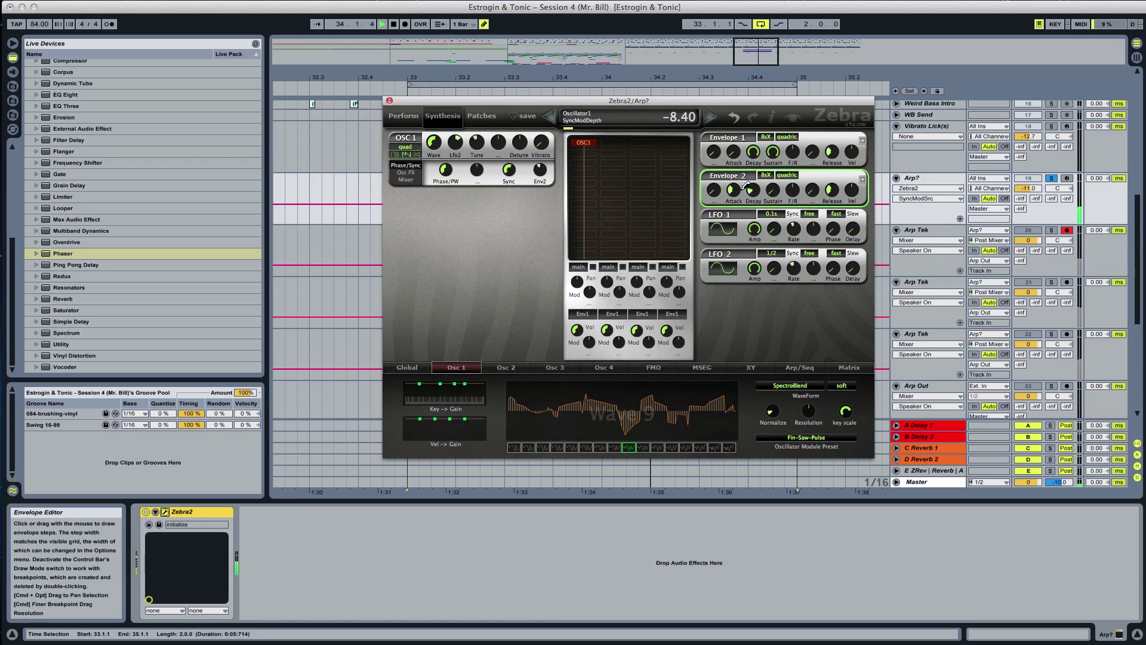
{"action": "left_click_drag", "start_coordinate": [734, 184], "coordinate": [740, 209]}
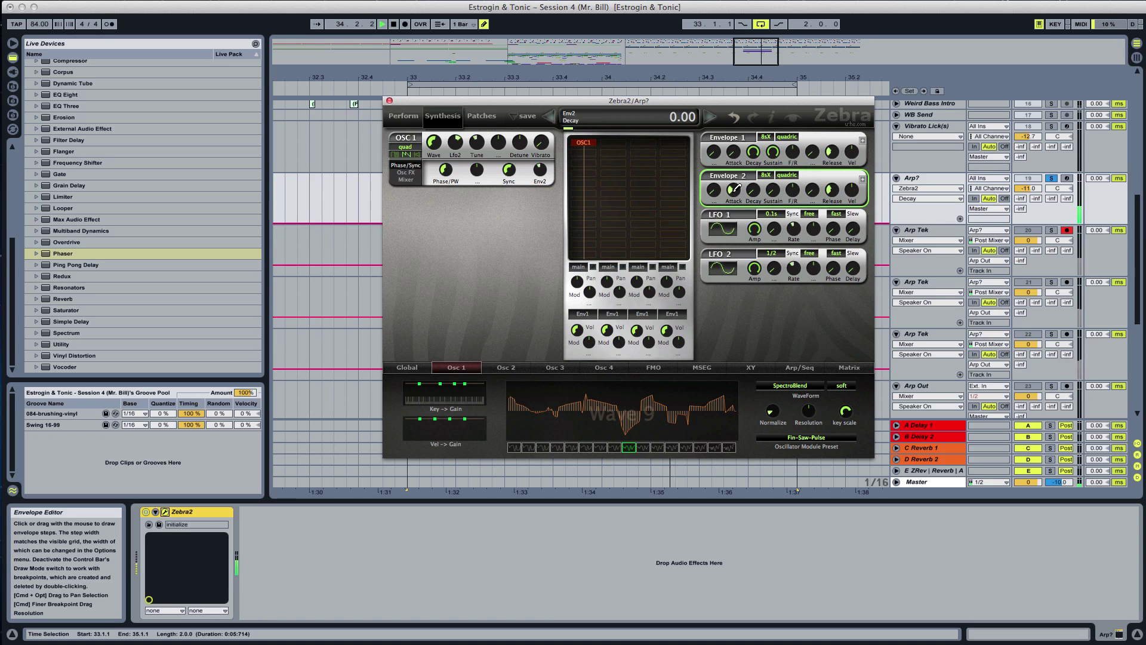
Readjust Oscillator 1's Lfo2 wave modulation depth and set its Sync to 16.60
{"action": "left_click_drag", "start_coordinate": [498, 143], "coordinate": [461, 138]}
{"action": "left_click_drag", "start_coordinate": [512, 172], "coordinate": [538, 169]}
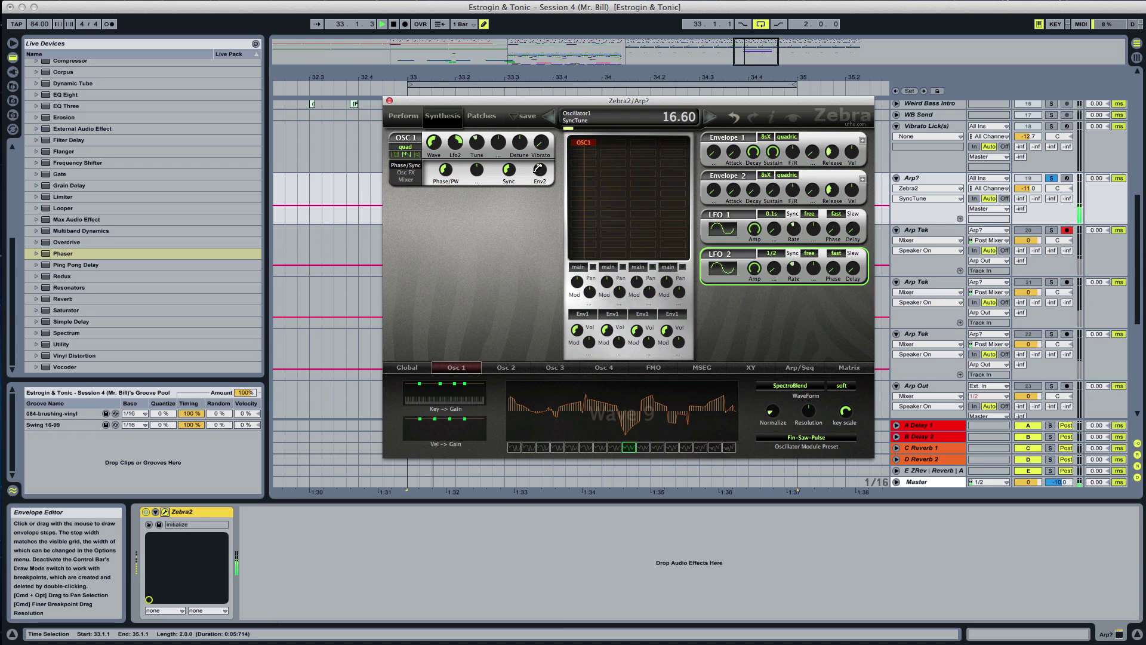
Choose Wrap as Oscillator 1's first Osc FX and set its value to 12.00
{"action": "left_click", "coordinate": [402, 173]}
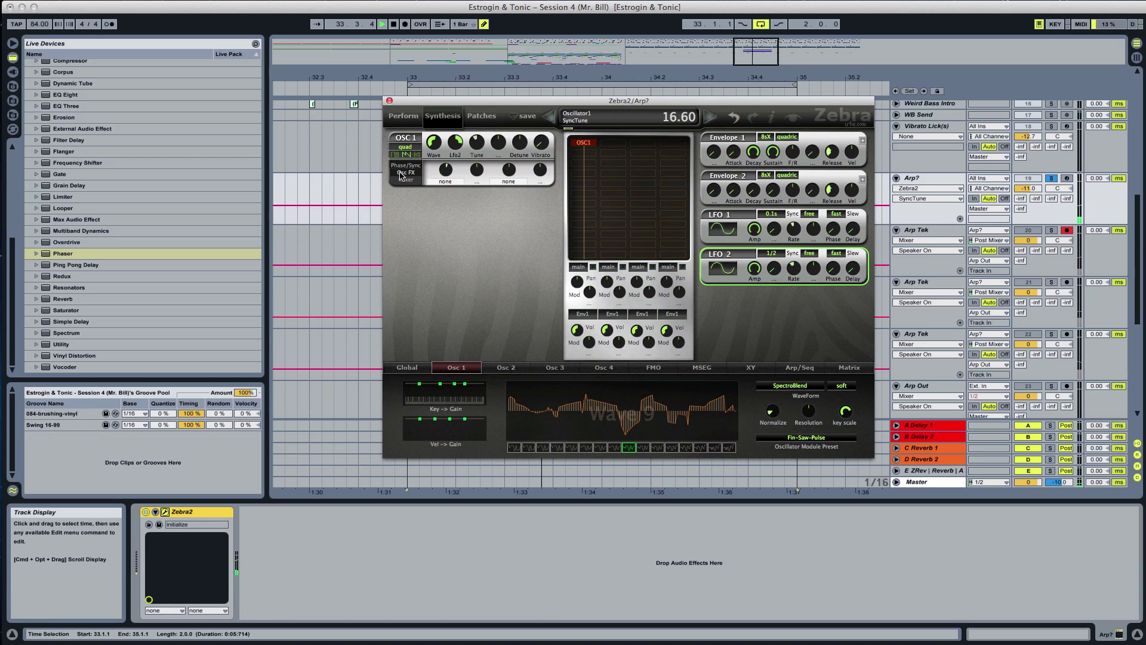
{"action": "left_click", "coordinate": [440, 185]}
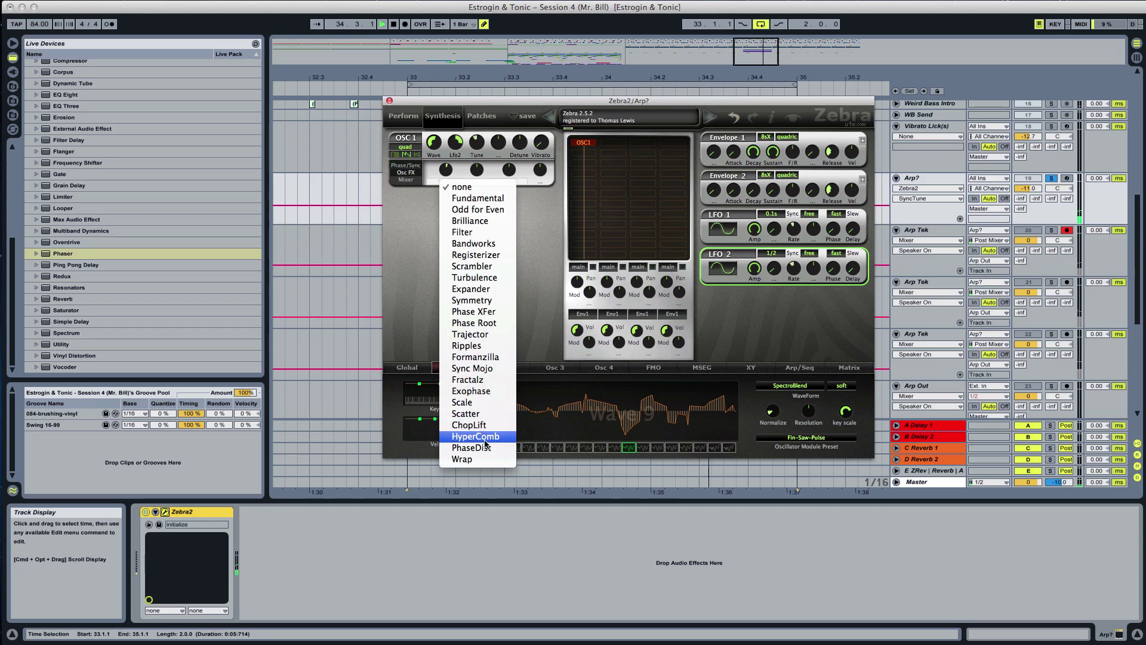
{"action": "left_click", "coordinate": [502, 459]}
{"action": "mouse_move", "coordinate": [446, 174]}
{"action": "left_mouse_down"}
{"action": "mouse_move", "coordinate": [446, 158]}
{"action": "mouse_move", "coordinate": [446, 176]}
{"action": "left_mouse_up"}
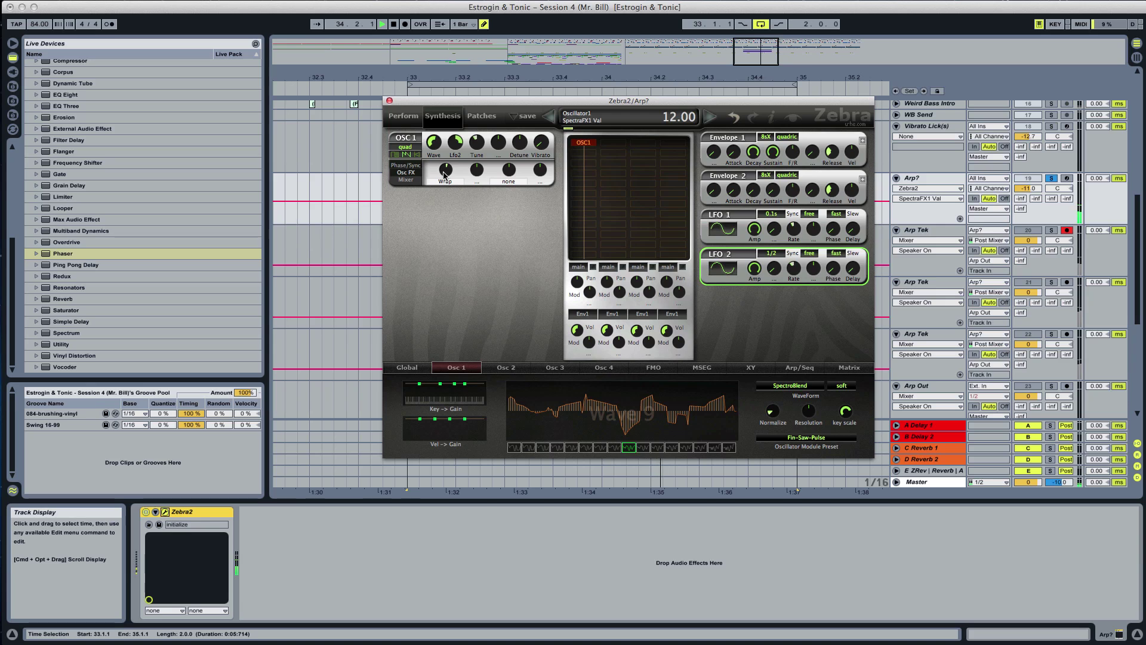
Modulate the Wrap effect with Lfo3 at a depth of 64.00, using the sqr hi-lo waveform for LFO 3
{"action": "left_click", "coordinate": [478, 181]}
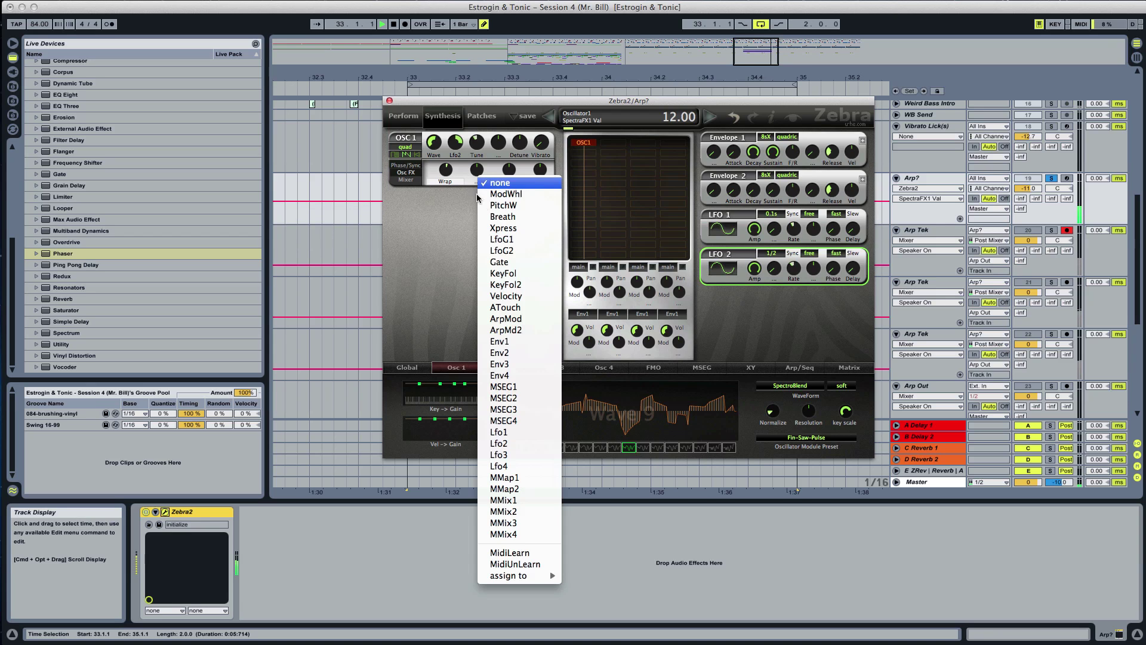
{"action": "left_click", "coordinate": [517, 455]}
{"action": "left_click", "coordinate": [721, 308]}
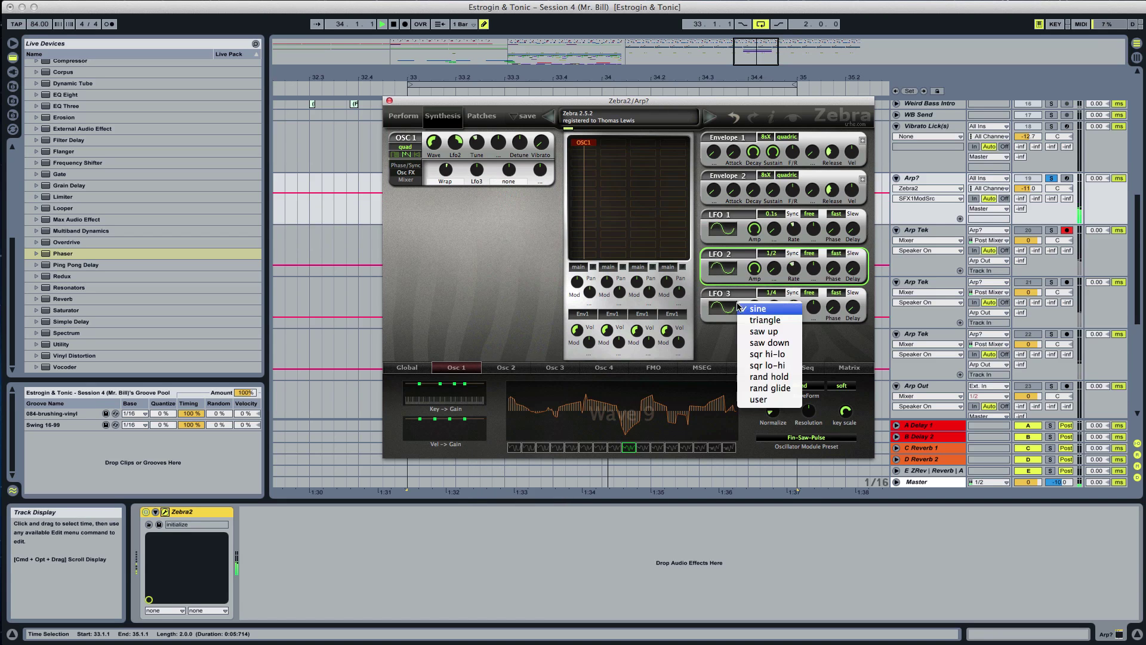
{"action": "left_click", "coordinate": [721, 309]}
{"action": "left_click", "coordinate": [721, 308]}
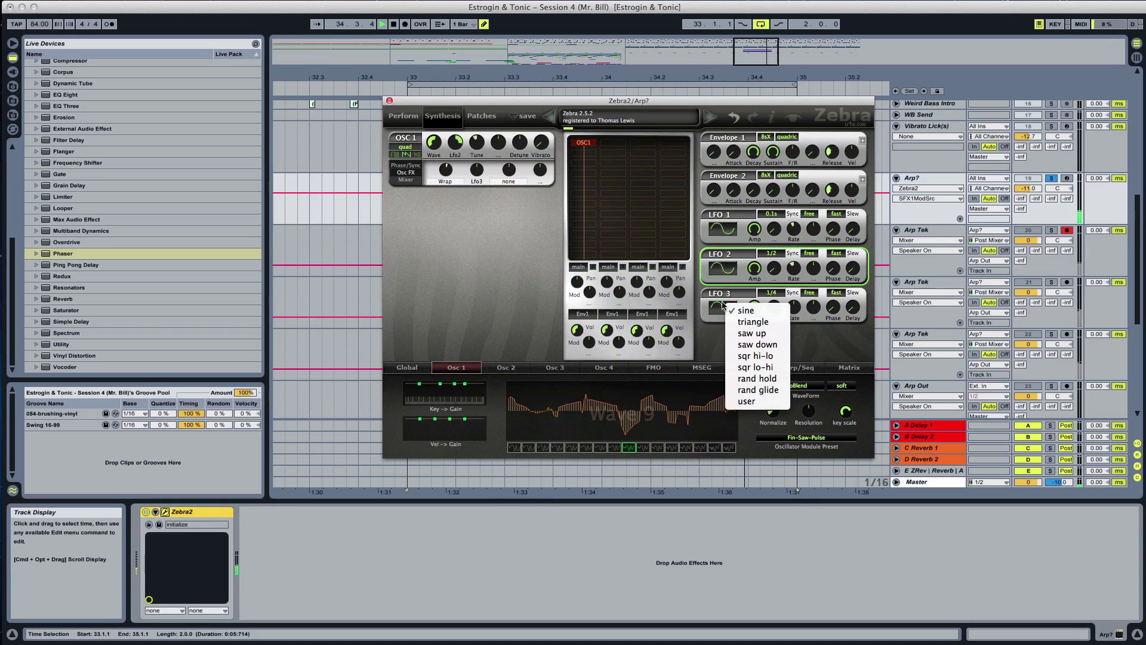
{"action": "left_click", "coordinate": [757, 356]}
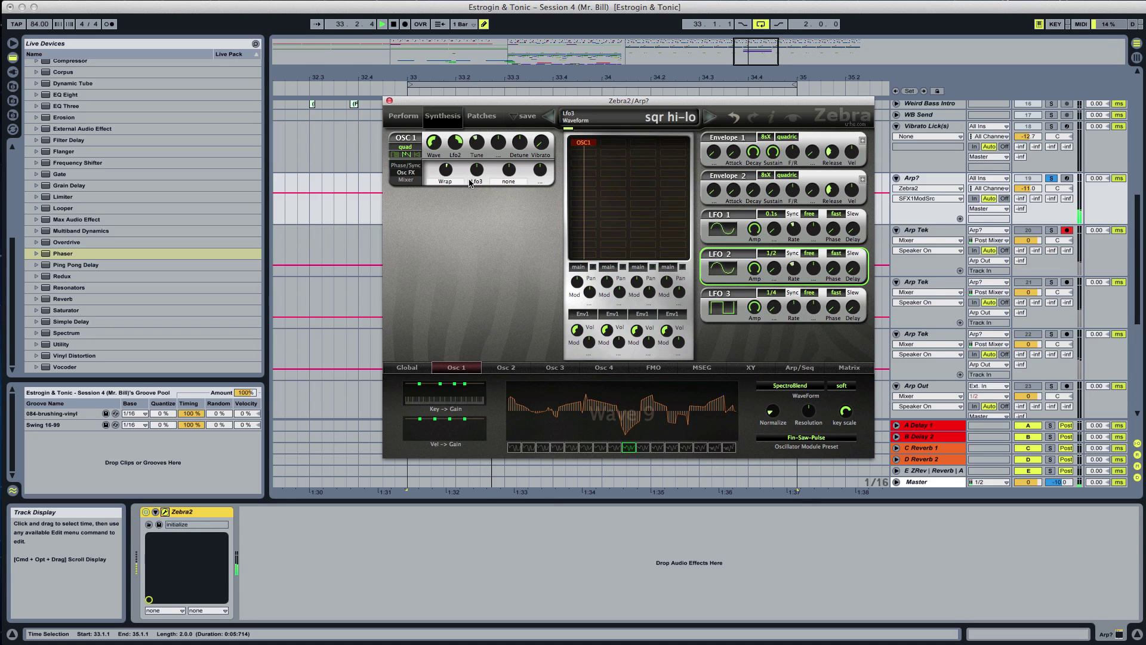
{"action": "left_click_drag", "start_coordinate": [476, 170], "coordinate": [477, 132]}
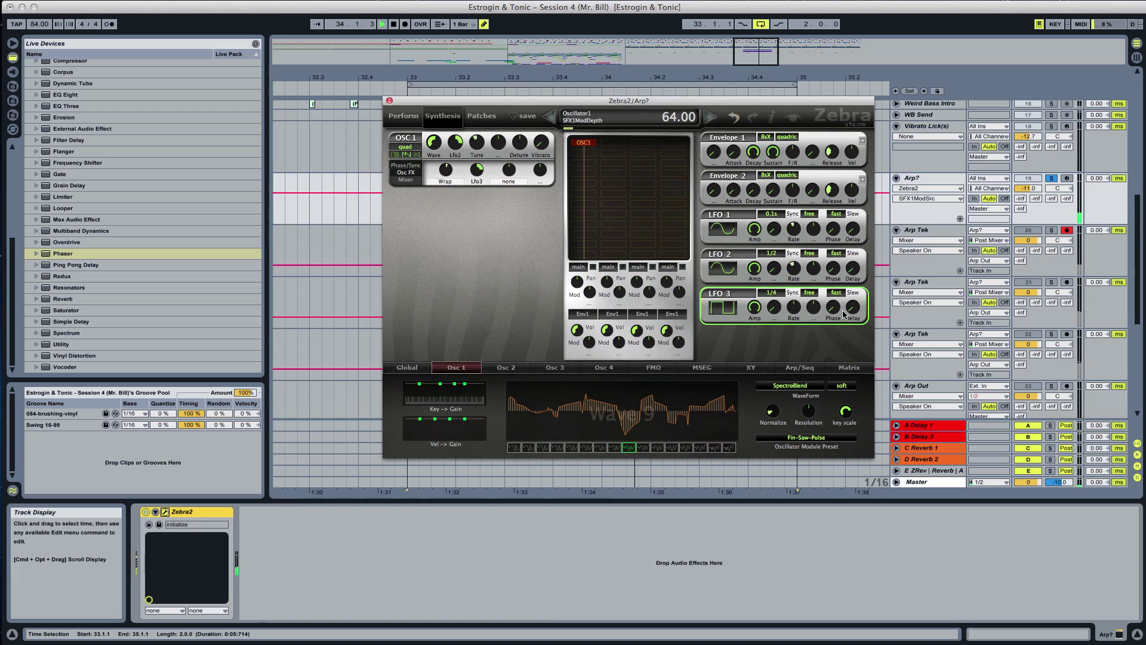
Set LFO 3's sync rate to 1/64 and the Wrap effect's value to -12.00
{"action": "left_click", "coordinate": [772, 293]}
{"action": "left_click", "coordinate": [772, 254]}
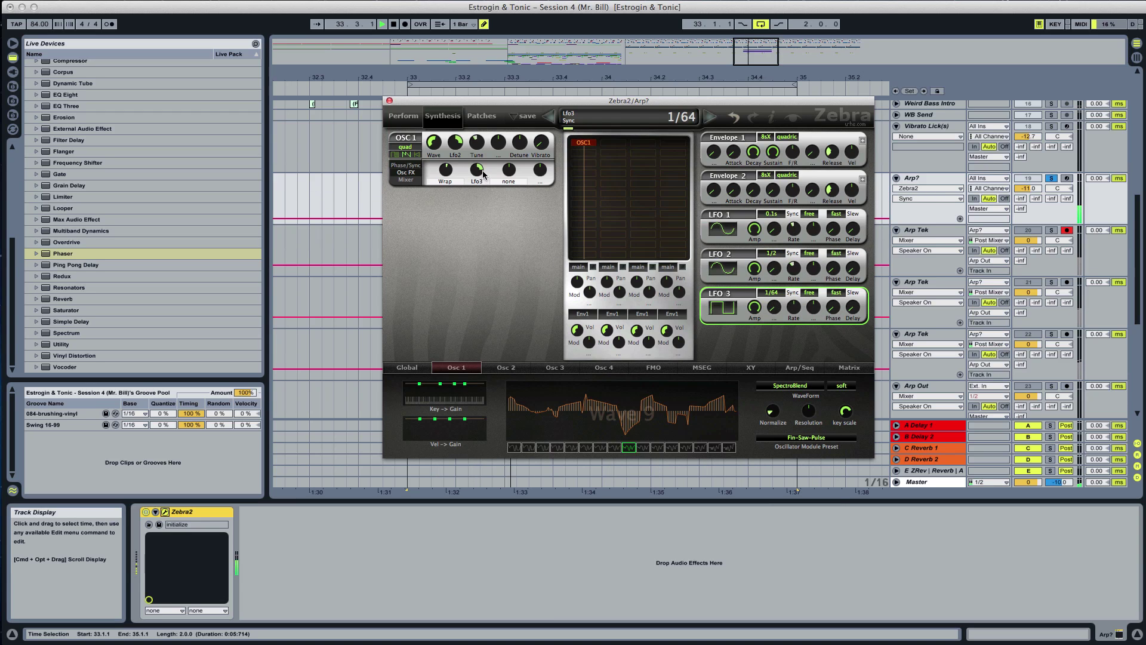
{"action": "mouse_move", "coordinate": [445, 169]}
{"action": "left_mouse_down"}
{"action": "mouse_move", "coordinate": [456, 213]}
{"action": "mouse_move", "coordinate": [449, 150]}
{"action": "mouse_move", "coordinate": [450, 181]}
{"action": "left_mouse_up"}
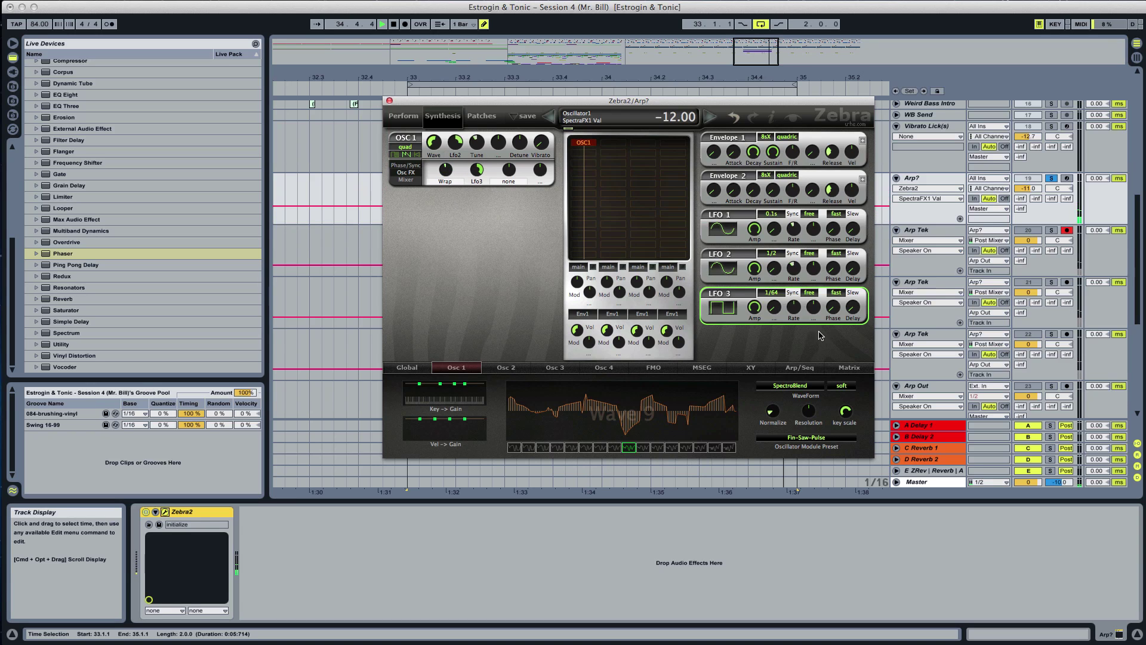
Set LFO 3's sync rate to 1/16 and its modulation depth on the Wrap effect to -6.00
{"action": "left_click", "coordinate": [769, 319]}
{"action": "left_click", "coordinate": [772, 321]}
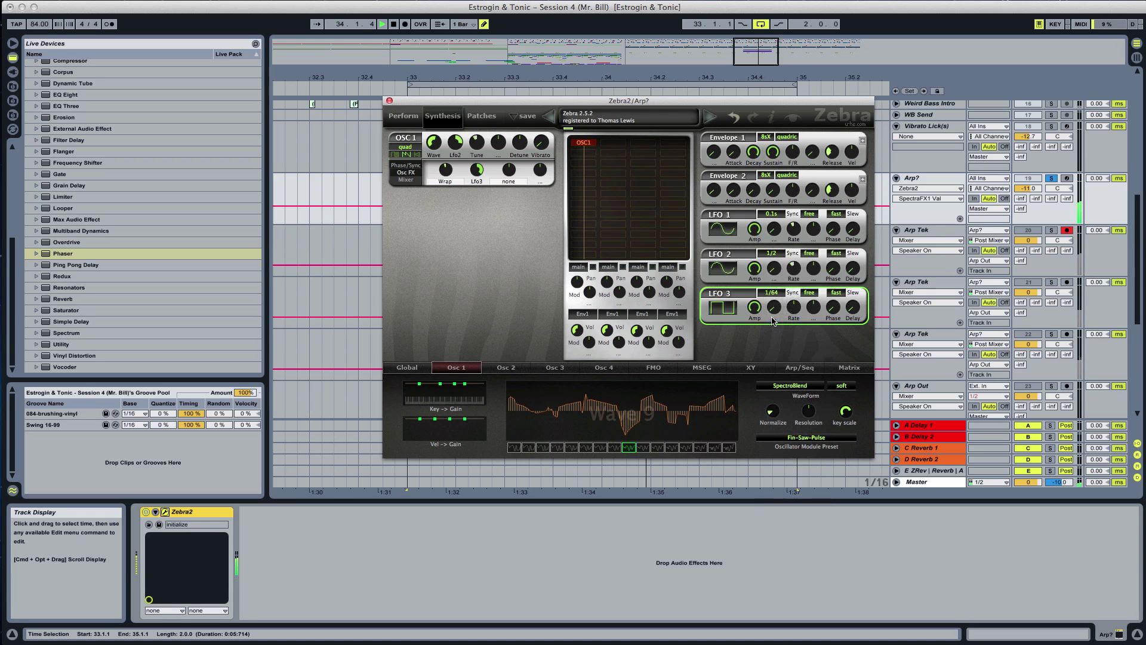
{"action": "left_click_drag", "start_coordinate": [476, 170], "coordinate": [474, 201]}
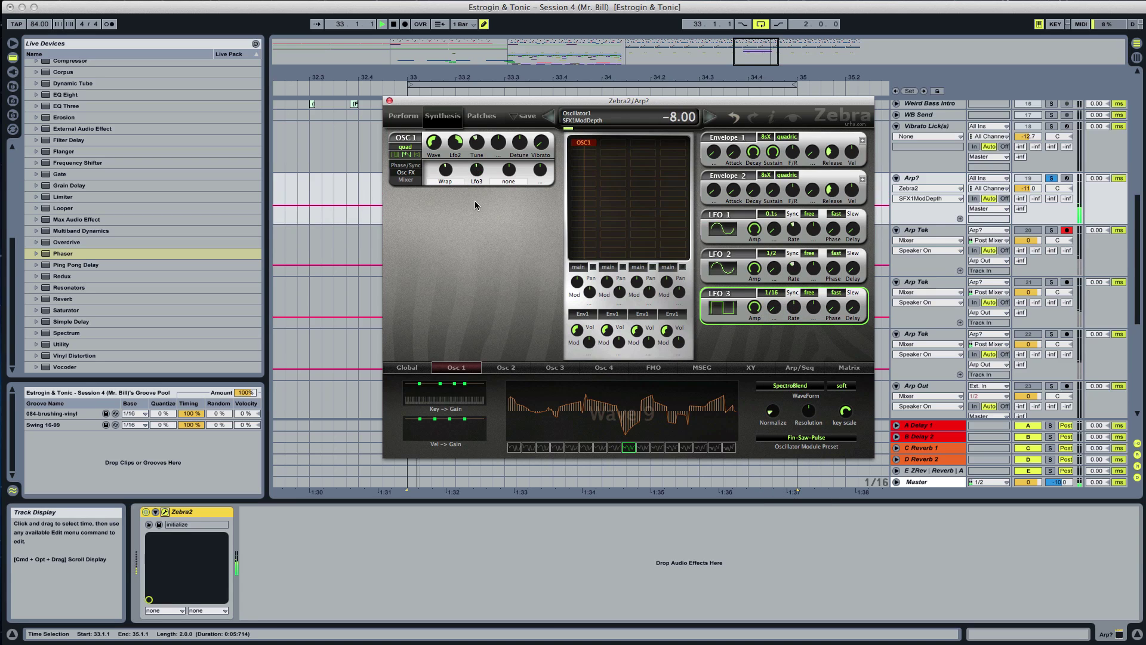
Change Oscillator 1's first Osc FX to PhaseDist, try a value of 64.00 and set it to 18.00
{"action": "left_click", "coordinate": [449, 182]}
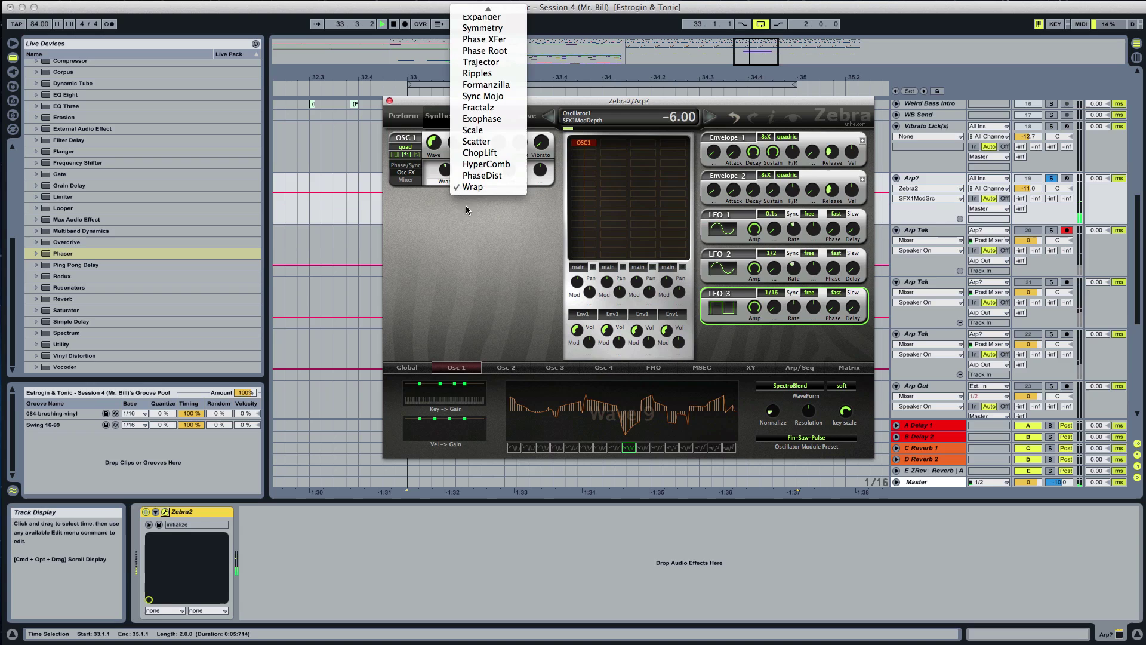
{"action": "left_click", "coordinate": [483, 175]}
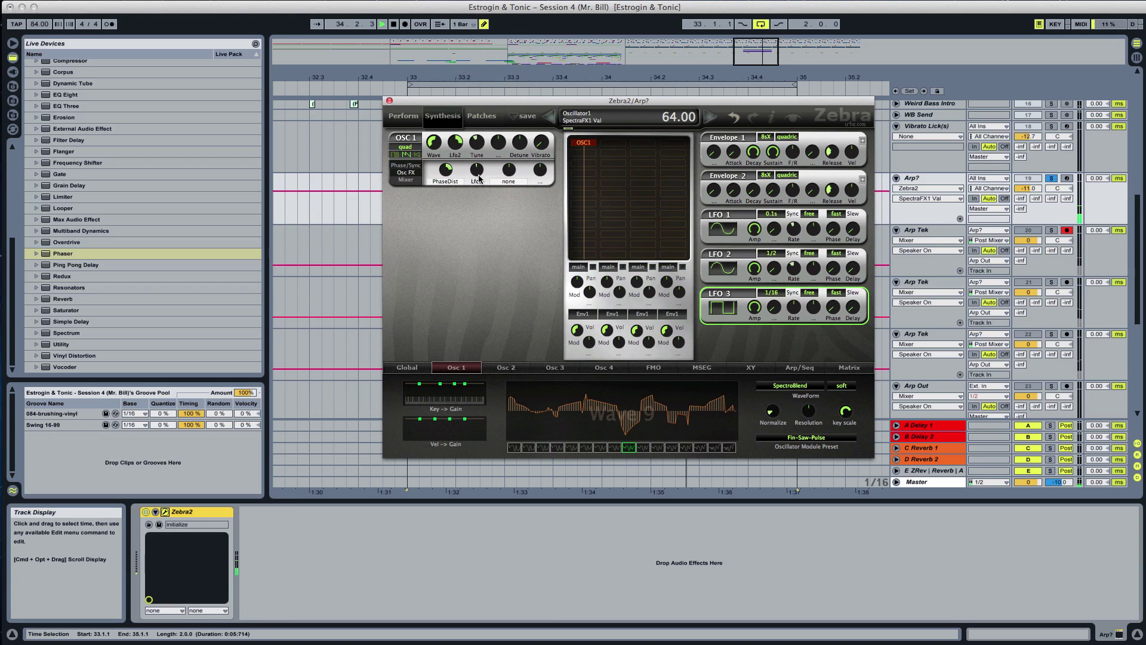
{"action": "mouse_move", "coordinate": [447, 170]}
{"action": "left_mouse_down"}
{"action": "mouse_move", "coordinate": [448, 156]}
{"action": "mouse_move", "coordinate": [449, 185]}
{"action": "left_mouse_up"}
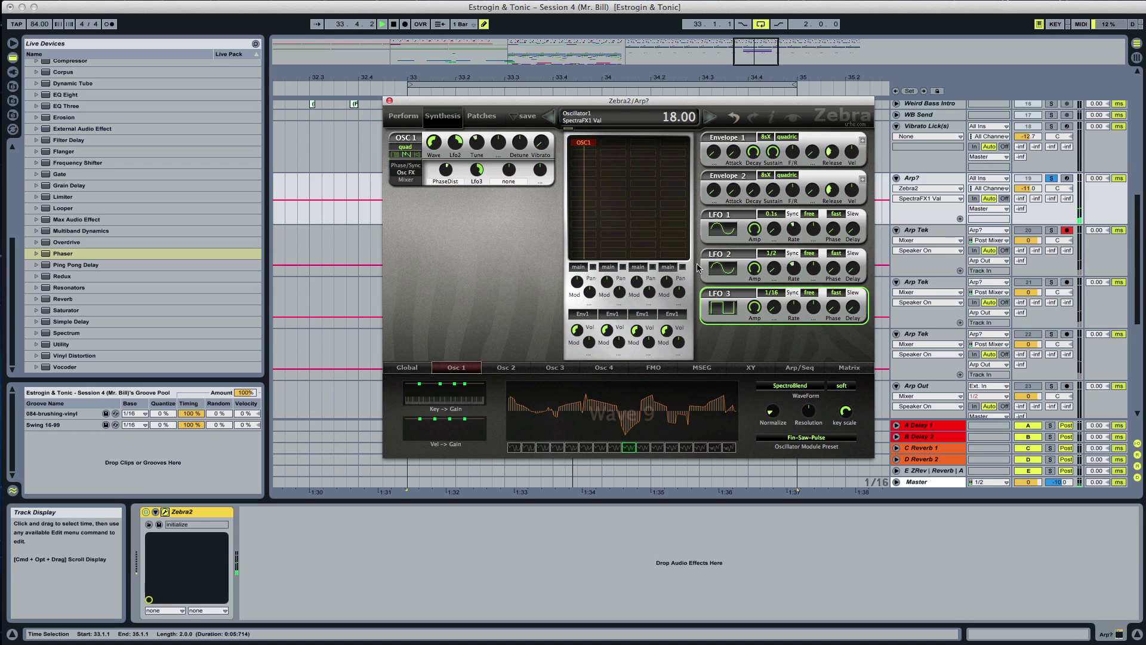
Audition HyperComb, ChopLift and Scatter as Oscillator 1's first Osc FX and settle on Exophase
{"action": "left_click", "coordinate": [453, 183]}
{"action": "left_click", "coordinate": [457, 187]}
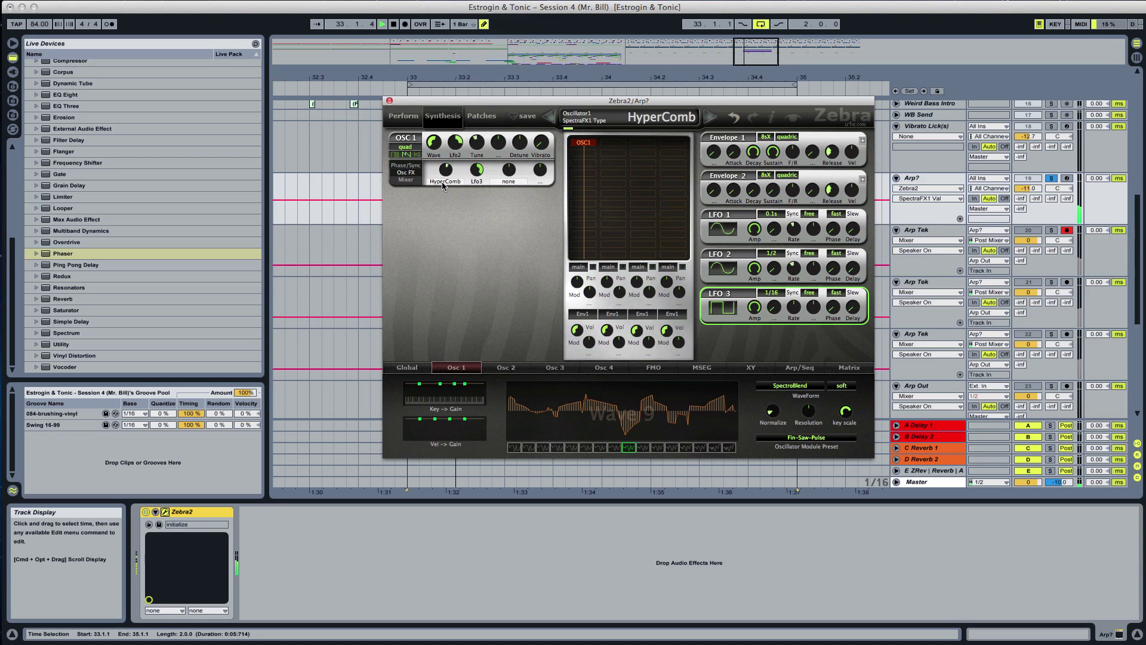
{"action": "left_click", "coordinate": [442, 181]}
{"action": "left_click", "coordinate": [457, 187]}
{"action": "left_click", "coordinate": [454, 182]}
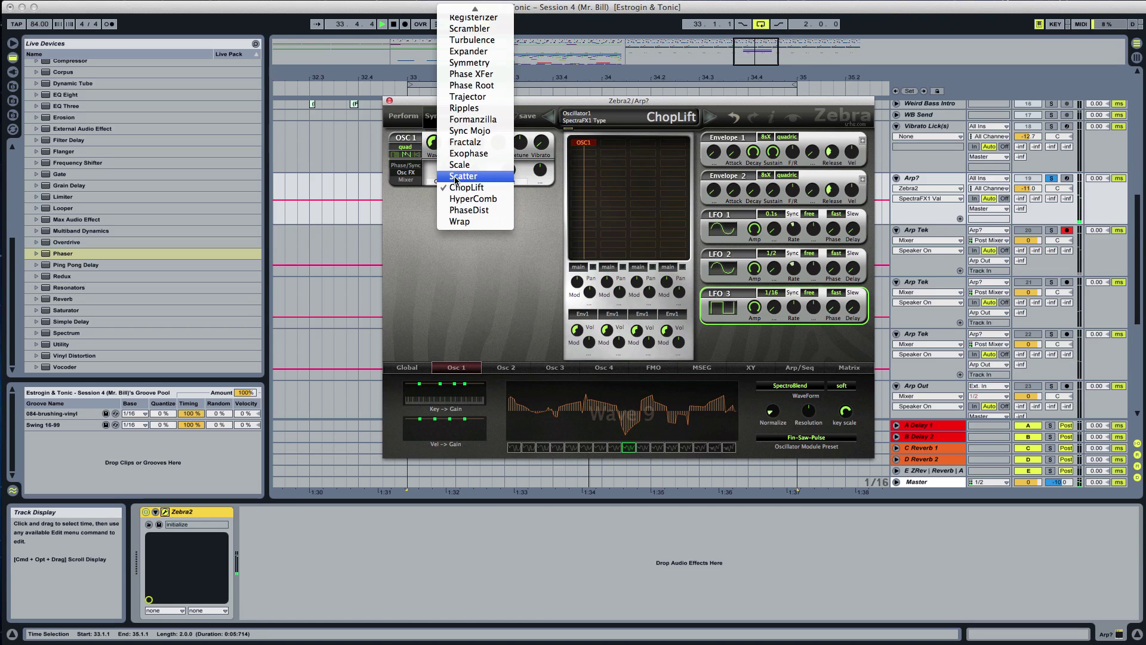
{"action": "left_click", "coordinate": [456, 178]}
{"action": "left_click", "coordinate": [446, 182]}
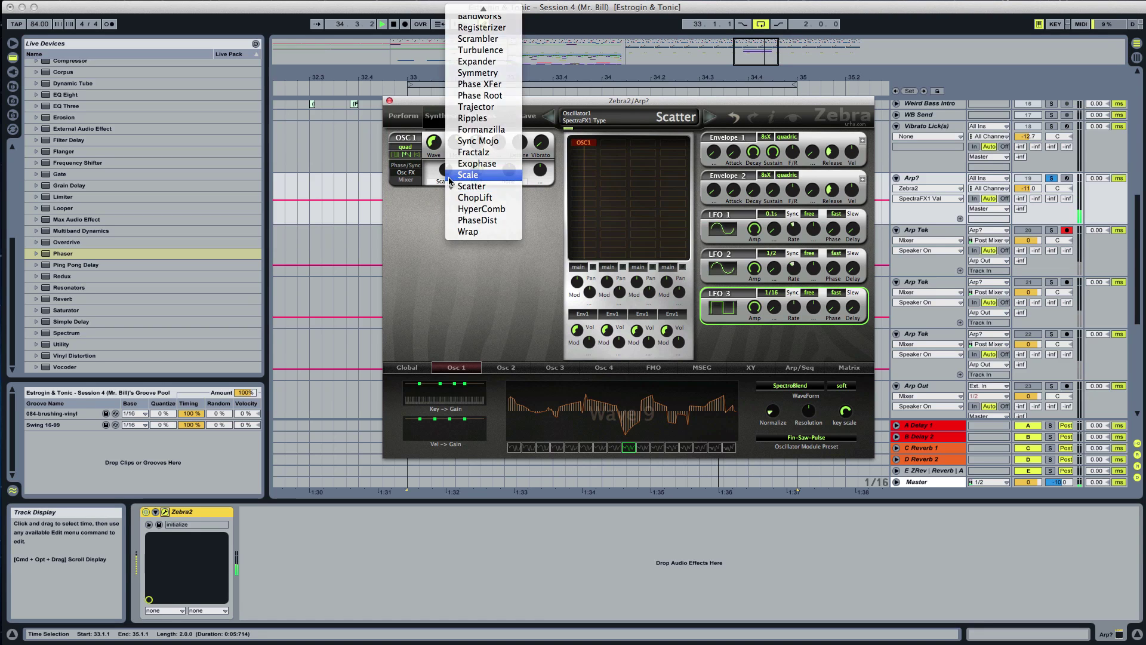
{"action": "left_click", "coordinate": [458, 173]}
{"action": "left_click", "coordinate": [459, 176]}
{"action": "left_click", "coordinate": [458, 175]}
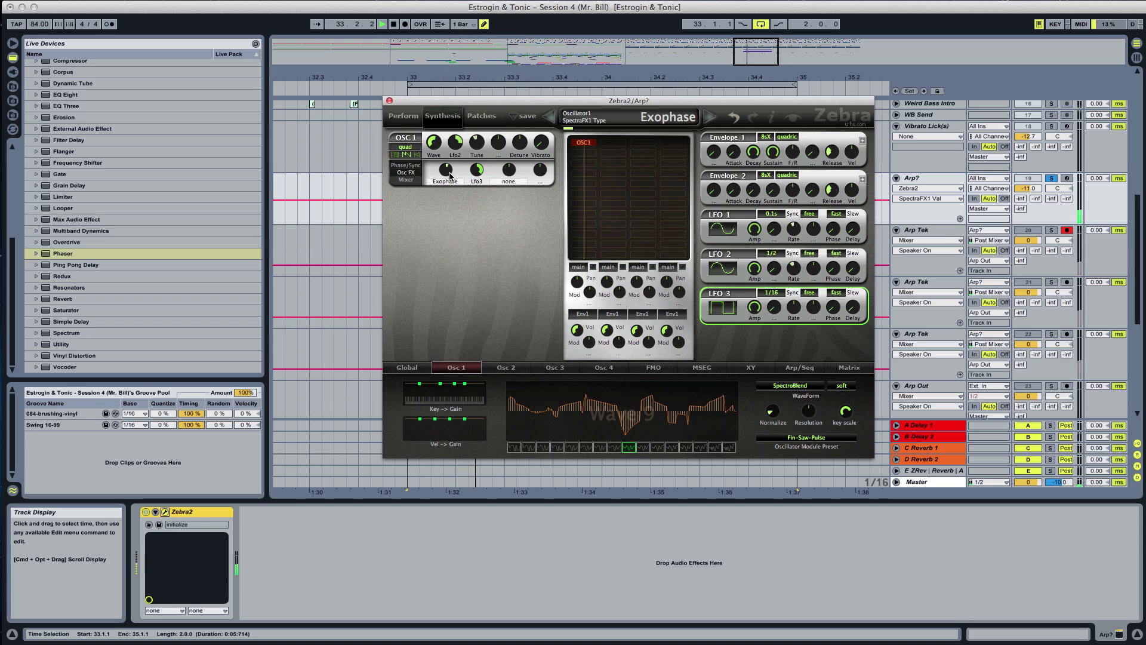
Set LFO 3's sync rate to 1/8 and change Oscillator 1's first Osc FX to Formanzilla with a value of -86.00
{"action": "left_click", "coordinate": [772, 293]}
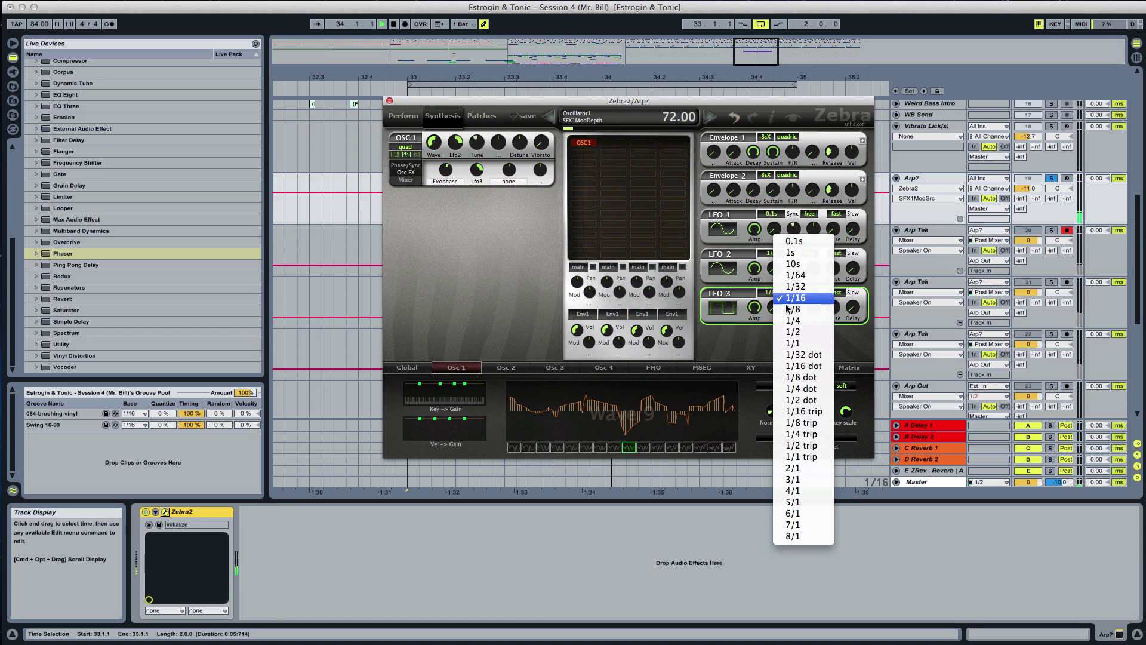
{"action": "left_click", "coordinate": [789, 309]}
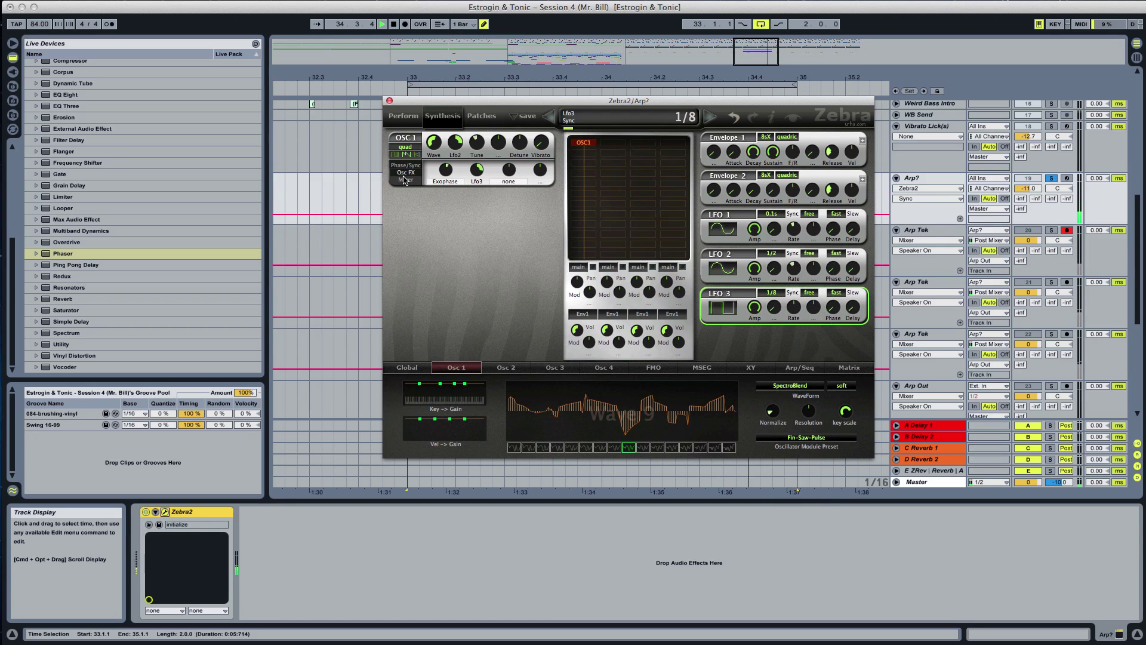
{"action": "left_click", "coordinate": [442, 181]}
{"action": "left_click", "coordinate": [444, 154]}
{"action": "left_click_drag", "start_coordinate": [444, 167], "coordinate": [446, 205]}
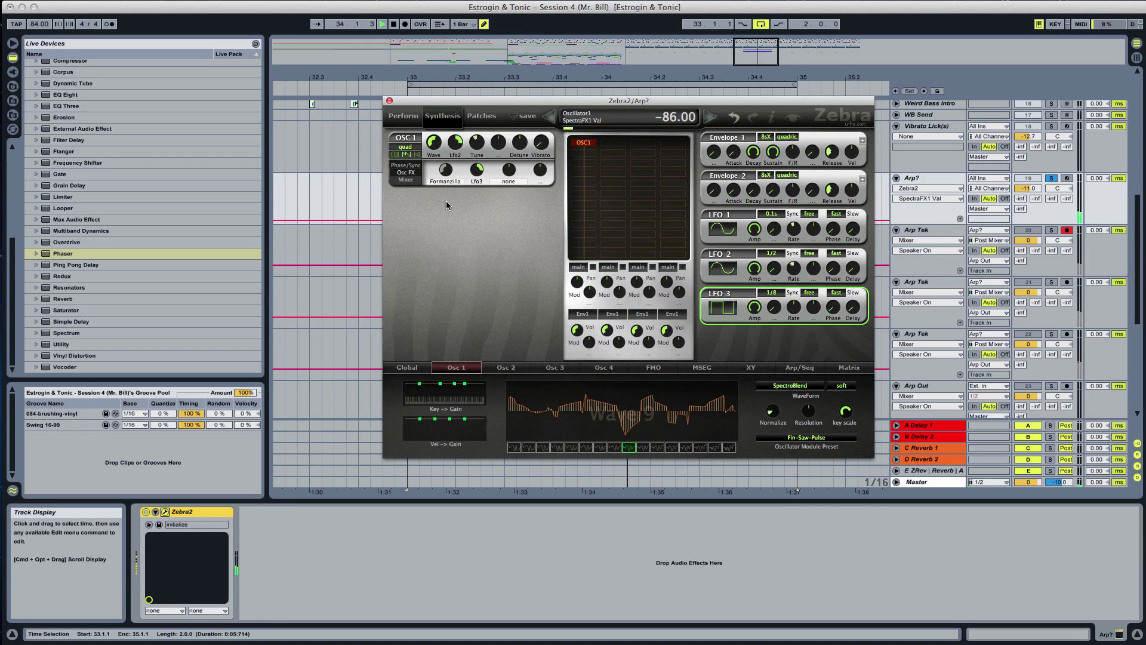
Set the first Osc FX's LFO 3 modulation depth to -64.00, adjust the effect's value and switch the effect to Ripples
{"action": "left_click_drag", "start_coordinate": [476, 170], "coordinate": [479, 215]}
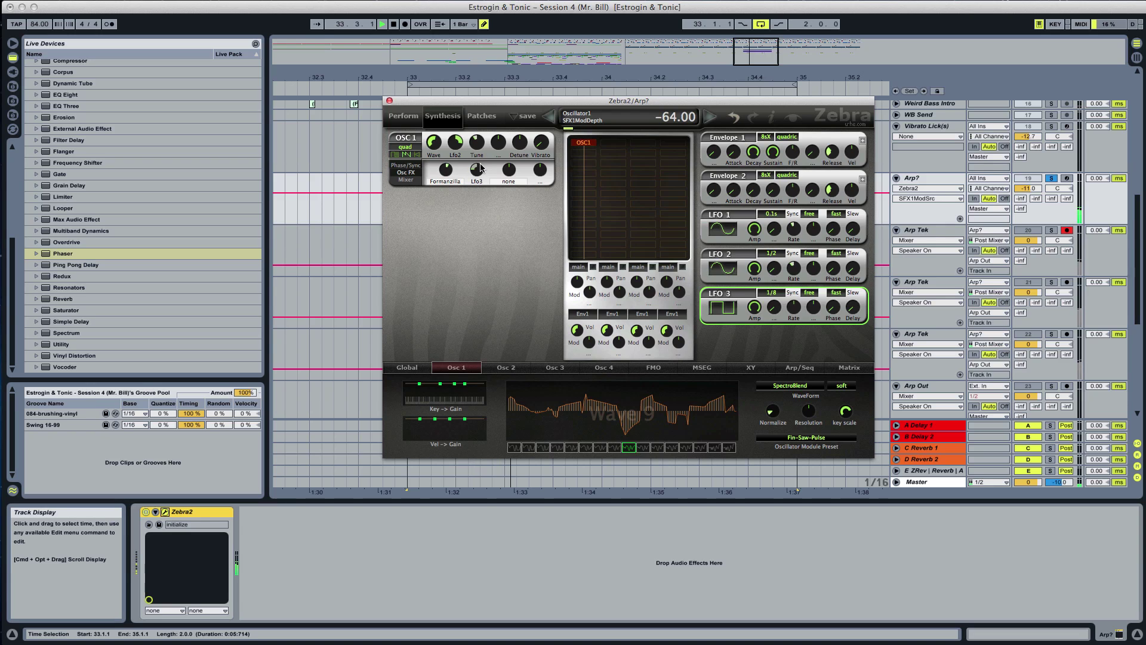
{"action": "left_click_drag", "start_coordinate": [480, 173], "coordinate": [448, 174]}
{"action": "left_click", "coordinate": [449, 181]}
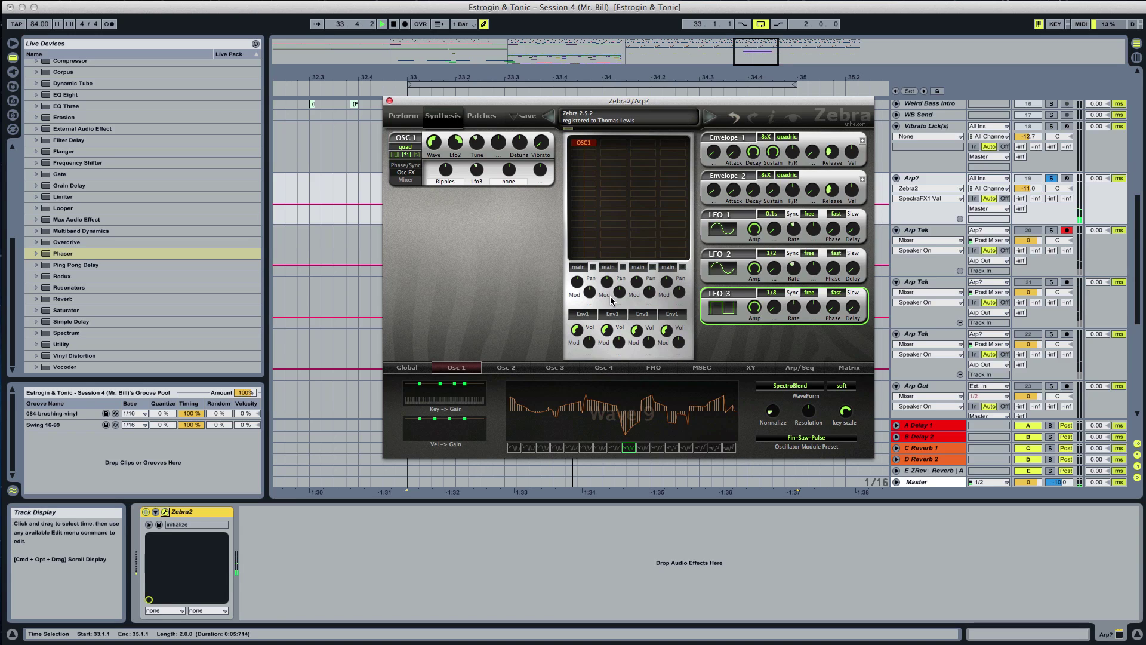
Try to assign the first lane's Pan to X1 and check the XY1 pad on the Perform page
{"action": "right_click", "coordinate": [580, 288]}
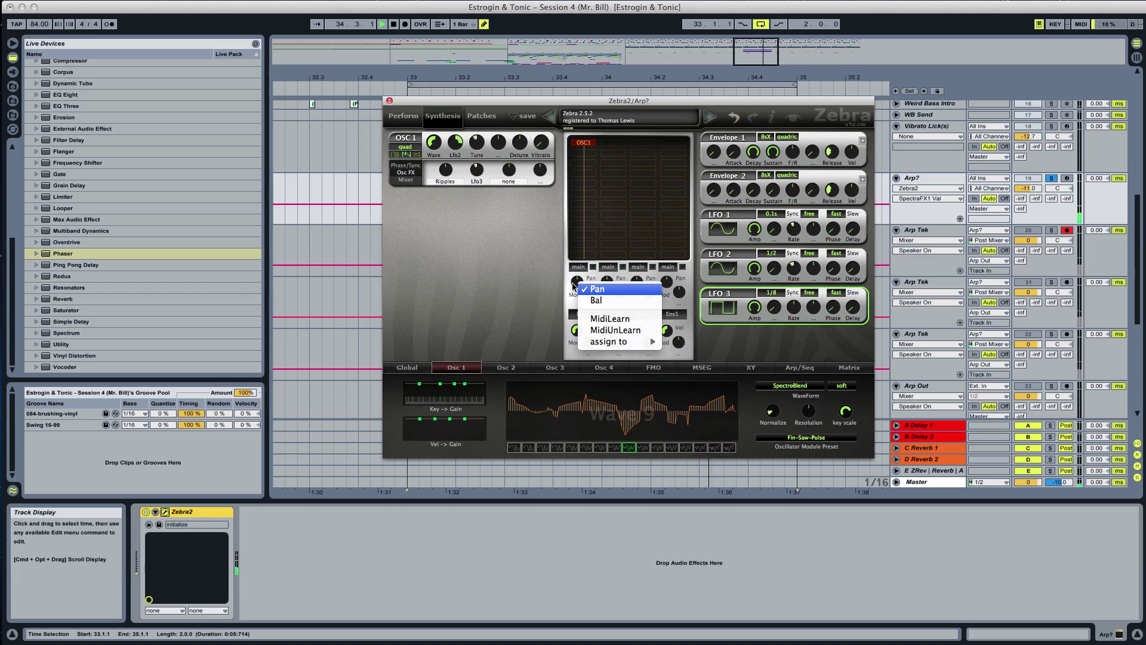
{"action": "mouse_move", "coordinate": [614, 346]}
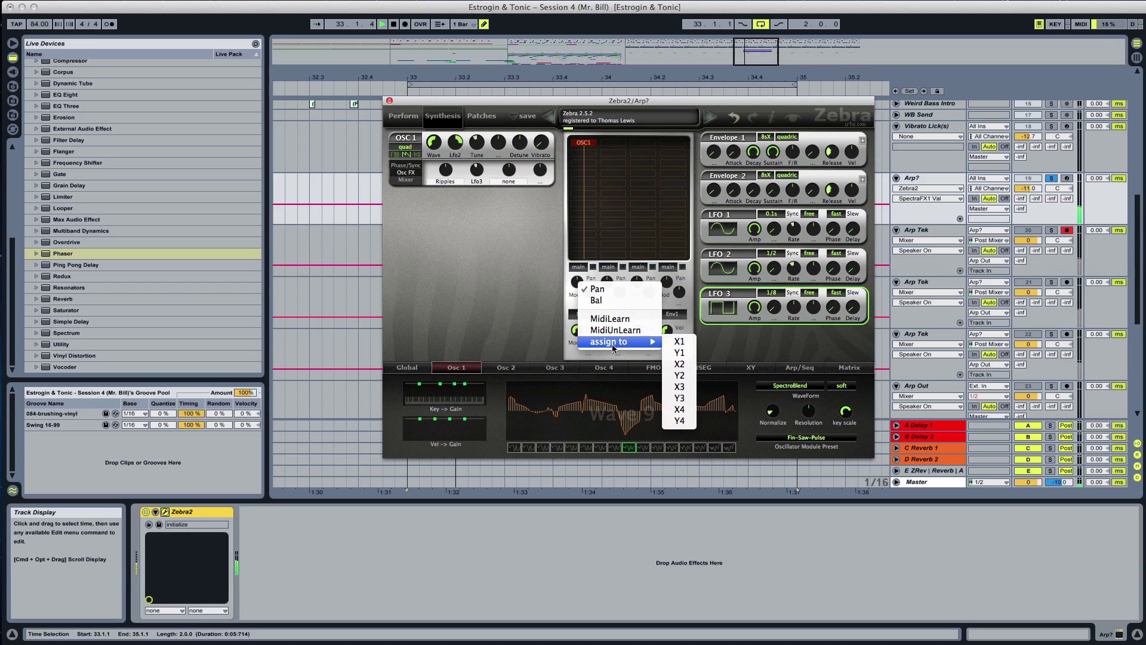
{"action": "left_click", "coordinate": [680, 341]}
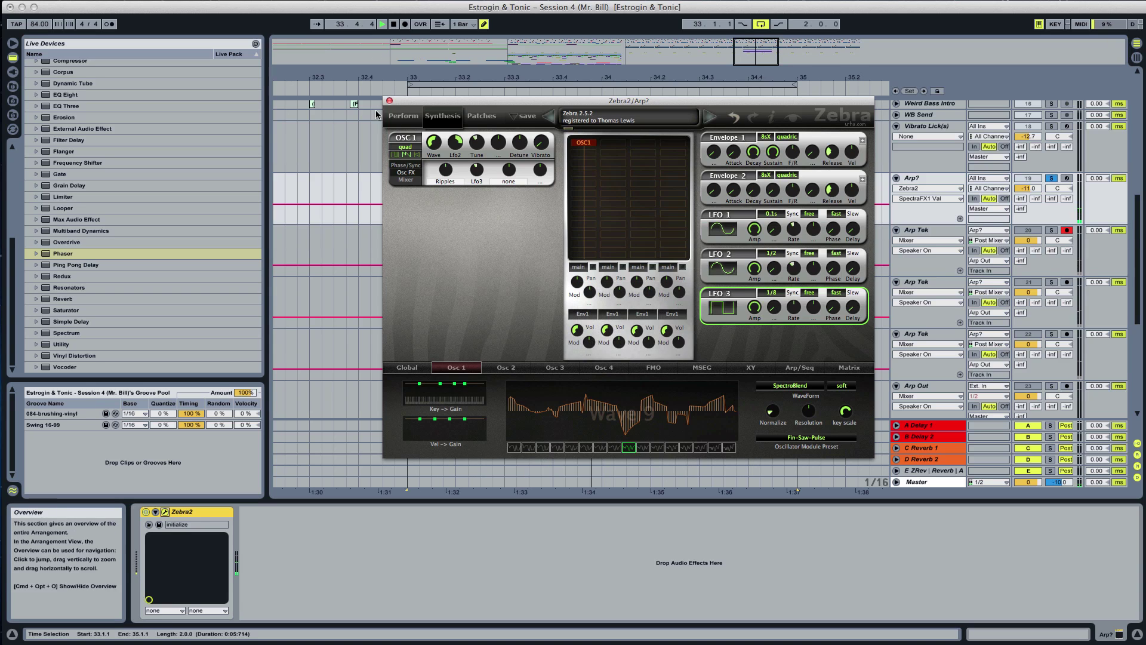
{"action": "left_click", "coordinate": [404, 116]}
Close the Zebra2 window and record the arpeggio as audio onto the armed Arp Tek track from 33.1.1
{"action": "left_click", "coordinate": [390, 100]}
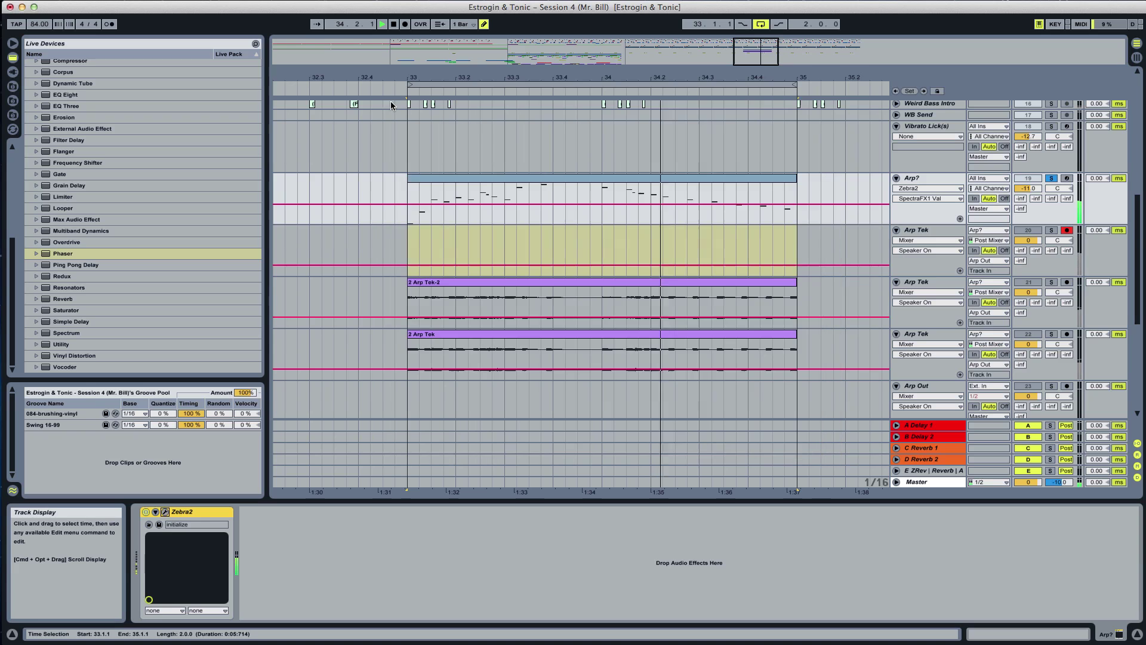
{"action": "left_click", "coordinate": [411, 243]}
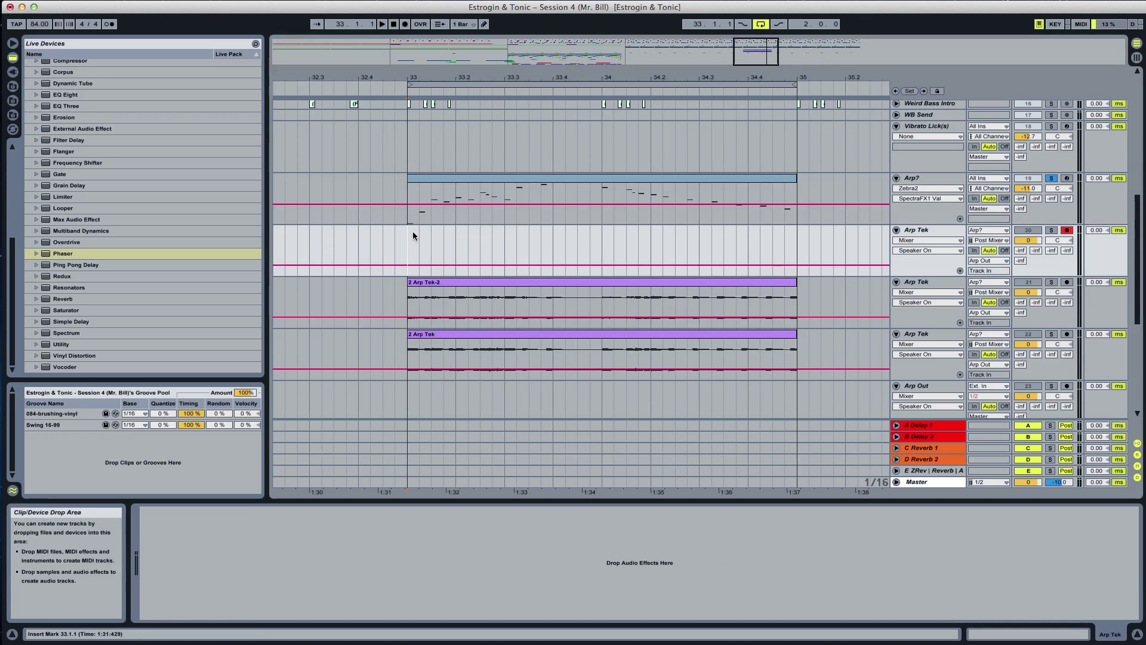
{"action": "left_click", "coordinate": [406, 24]}
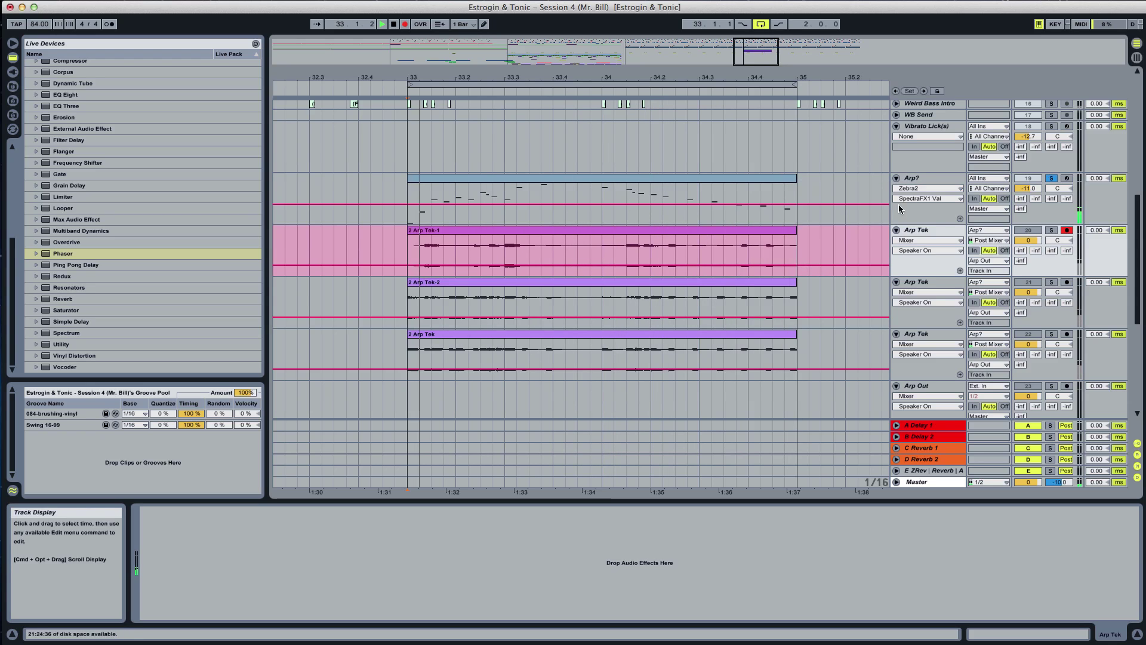
{"action": "key", "text": "space"}
Duplicate the newly recorded Arp Tek track and delete the clip from the upper, record-armed copy
{"action": "left_click", "coordinate": [918, 231]}
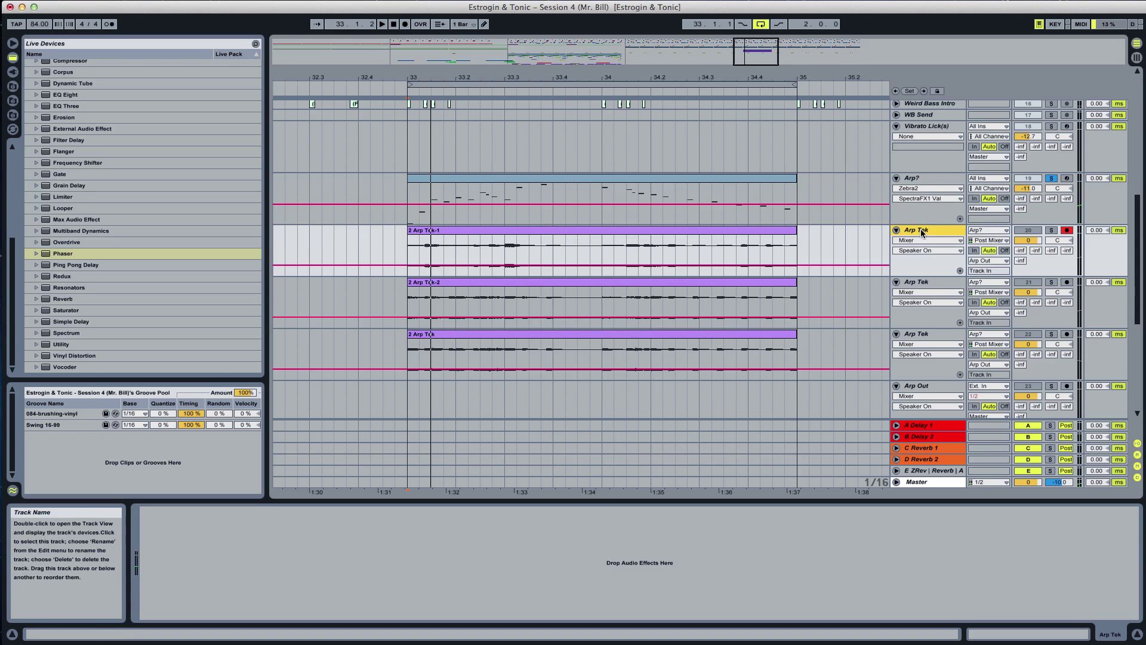
{"action": "key", "text": "super+d"}
{"action": "left_click", "coordinate": [787, 230]}
{"action": "key", "text": "Delete"}
Reopen Zebra2 on the Arp? track, load the initialize patch and return to the Synthesis page
{"action": "left_click", "coordinate": [919, 178]}
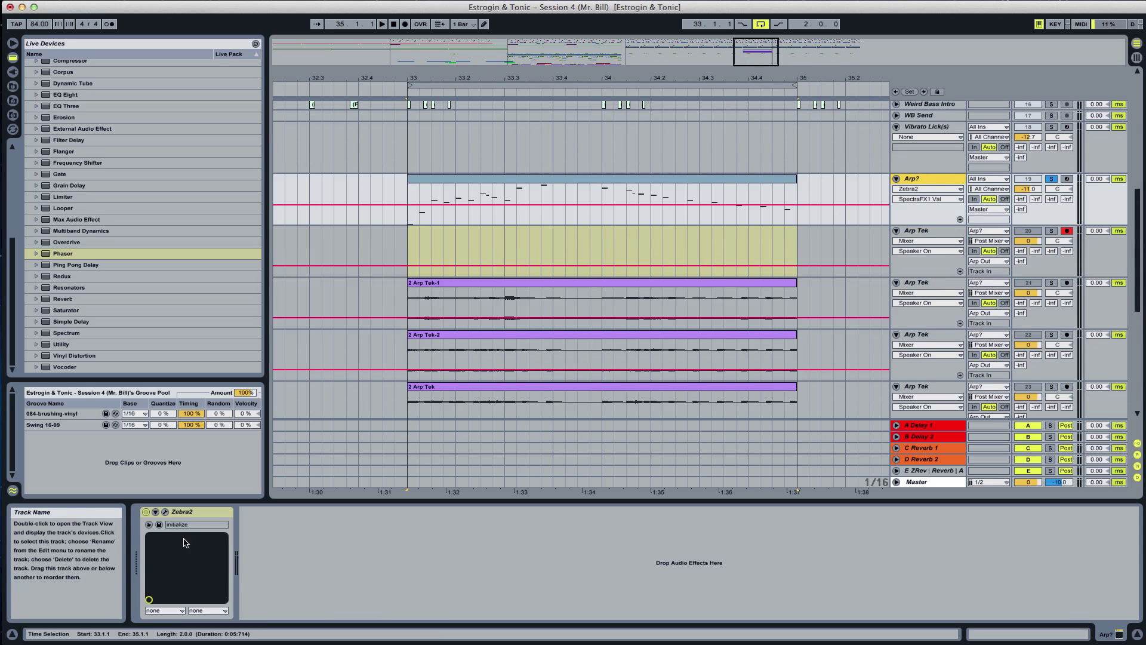
{"action": "left_click", "coordinate": [165, 512]}
{"action": "key", "text": "space"}
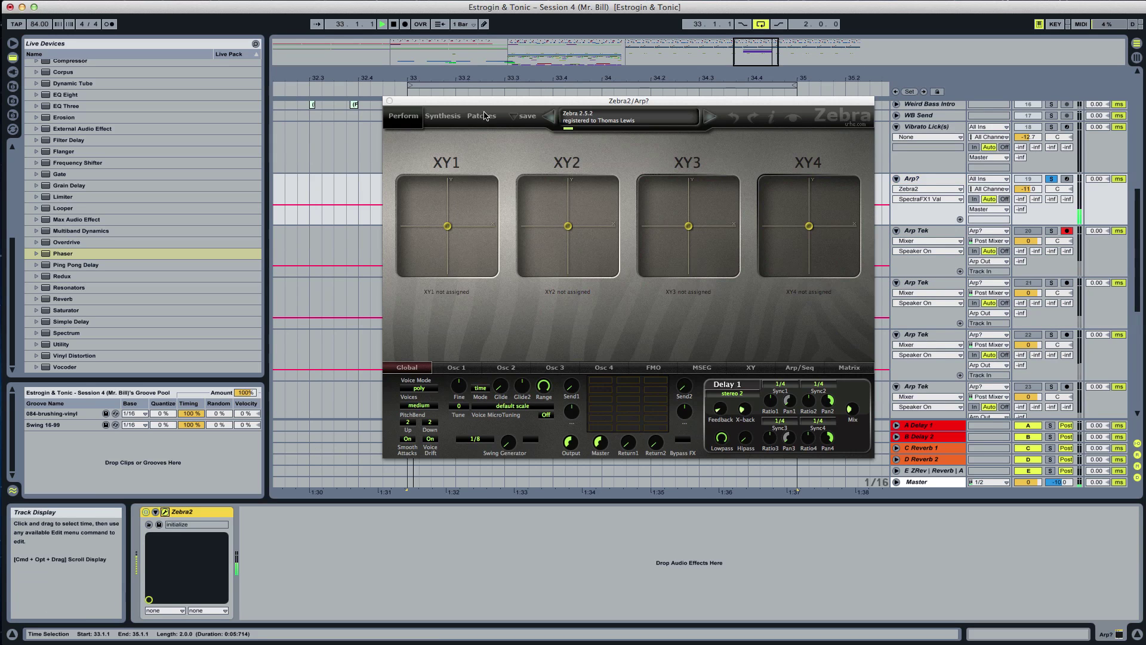
{"action": "left_click", "coordinate": [483, 116]}
{"action": "scroll", "coordinate": [772, 298], "scroll_direction": "down", "scroll_amount": 3}
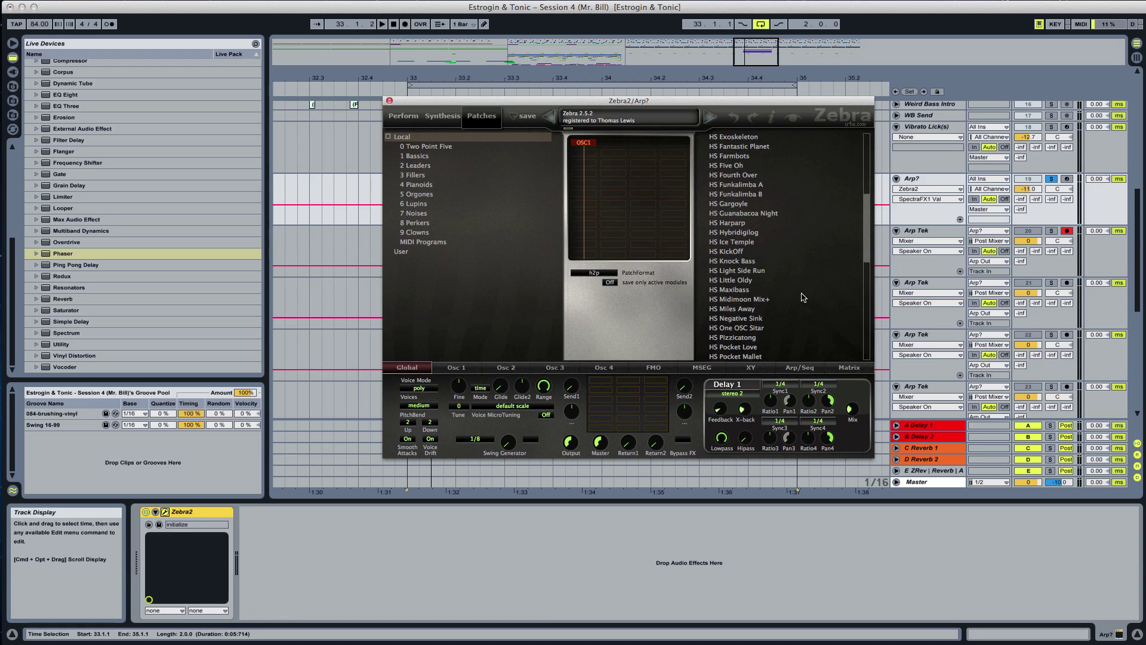
{"action": "scroll", "coordinate": [740, 329], "scroll_direction": "down", "scroll_amount": 10}
{"action": "left_click", "coordinate": [720, 359]}
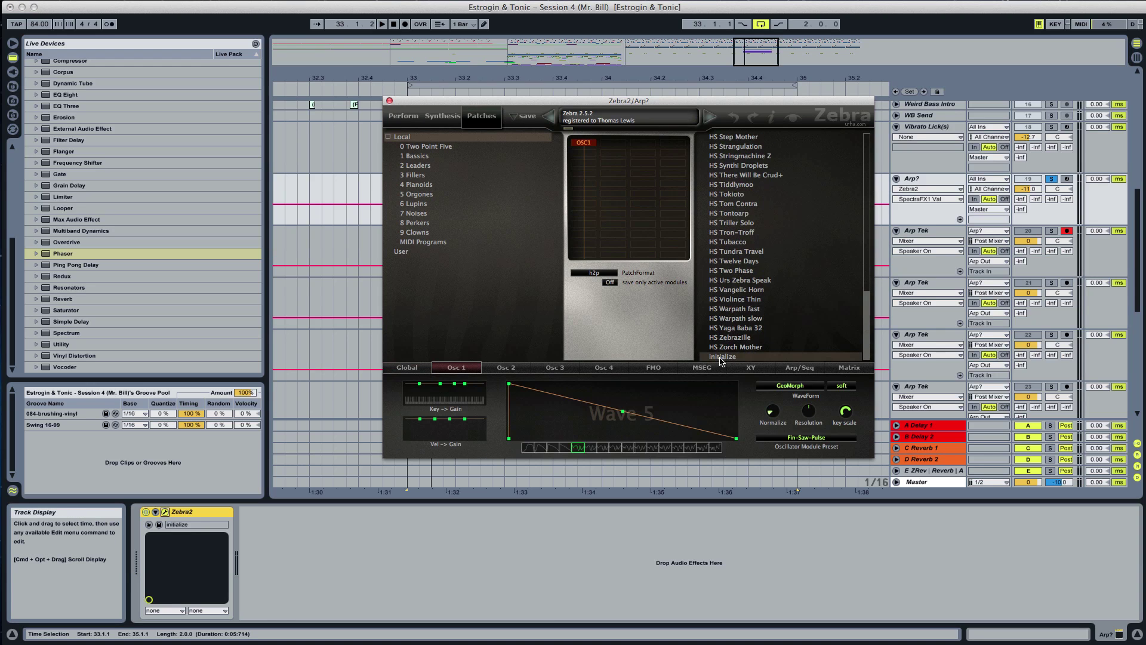
{"action": "left_click", "coordinate": [450, 118]}
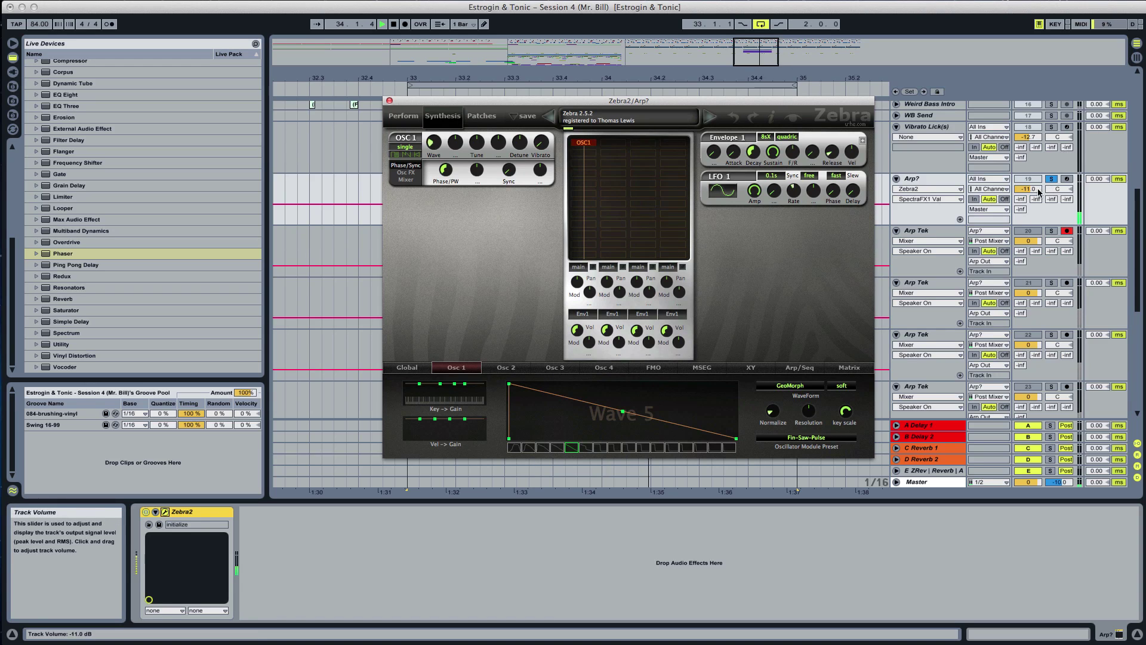
Raise the Arp? track's volume to -8.5 dB and add Oscillator 2 at the head of the second lane
{"action": "left_click_drag", "start_coordinate": [1039, 191], "coordinate": [1039, 176]}
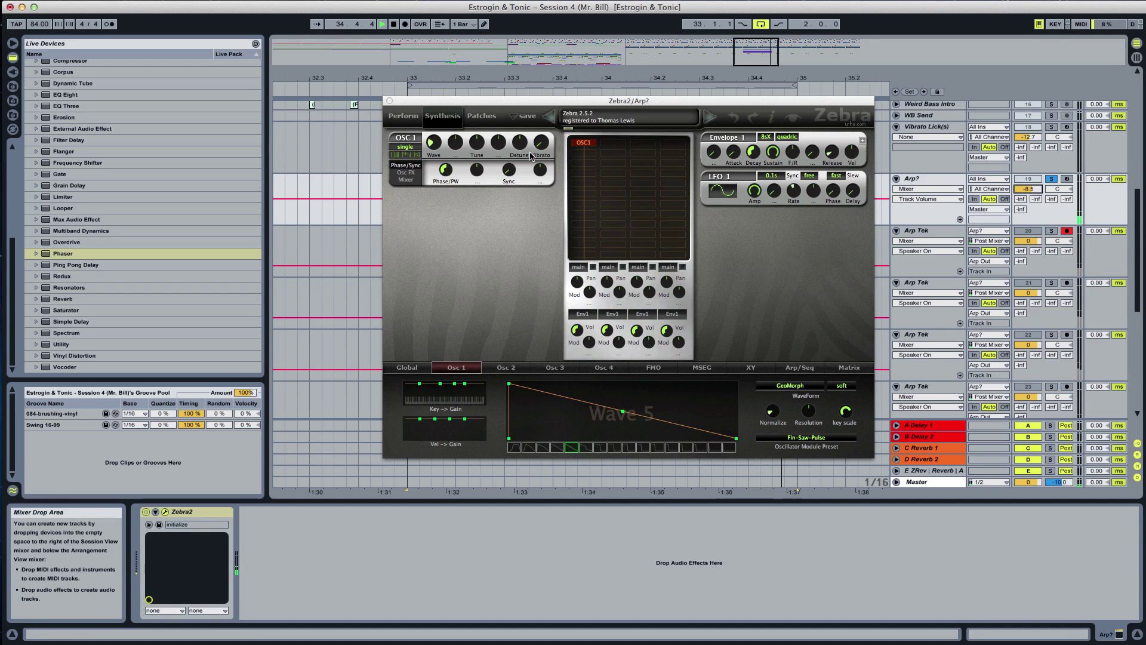
{"action": "left_click", "coordinate": [603, 151]}
{"action": "left_click", "coordinate": [623, 160]}
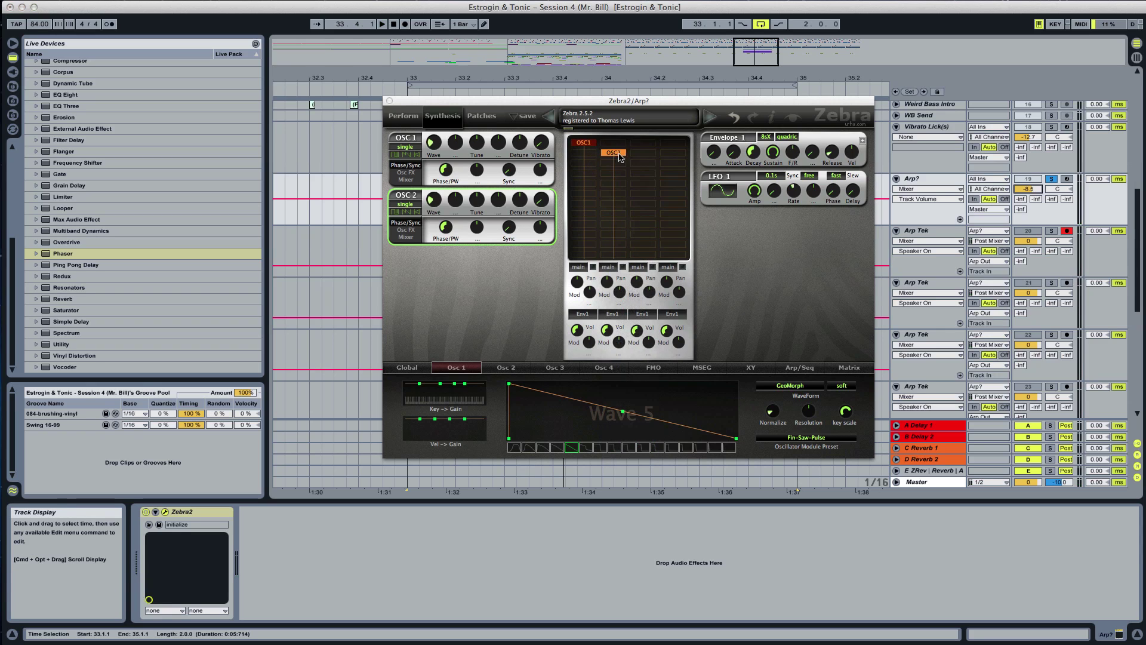
{"action": "left_click_drag", "start_coordinate": [621, 158], "coordinate": [615, 151]}
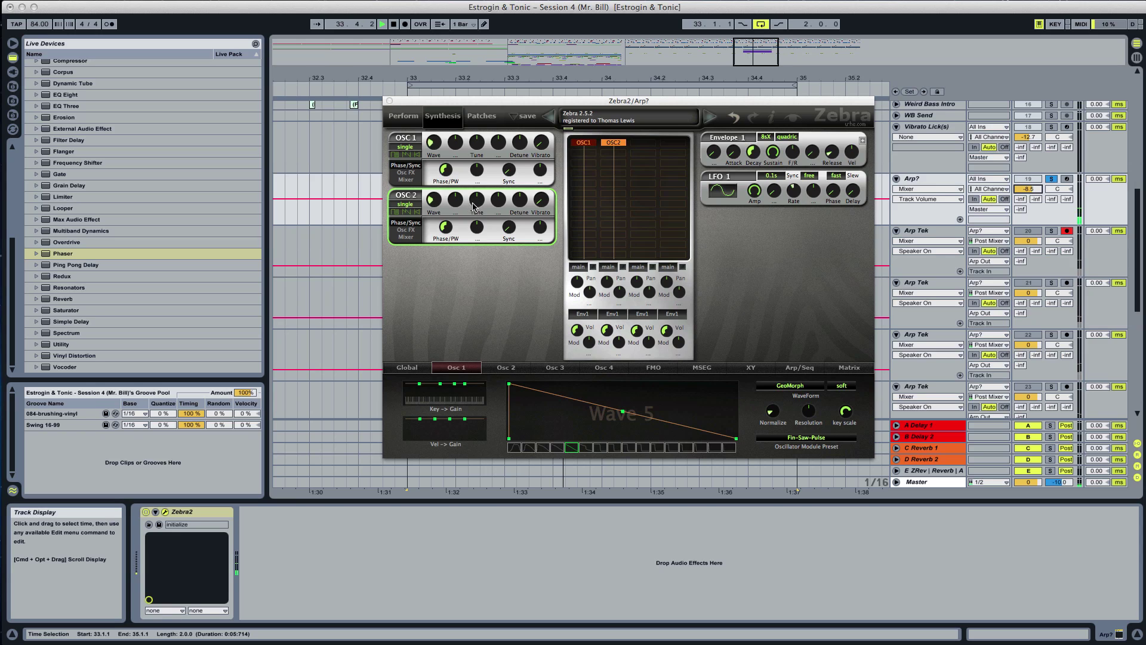
Set Oscillator 2's Detune to 20.50 and pan the first two lanes to opposite sides, with Pan 2 at 100.00
{"action": "left_click_drag", "start_coordinate": [474, 206], "coordinate": [483, 210]}
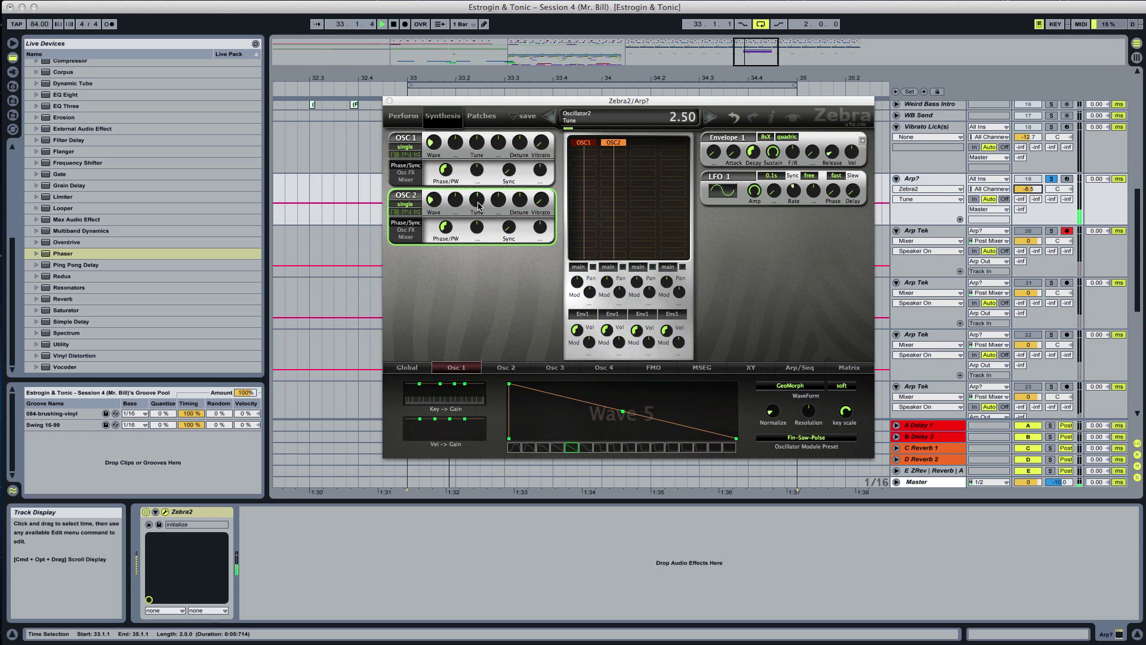
{"action": "double_click", "coordinate": [478, 206]}
{"action": "left_click_drag", "start_coordinate": [519, 203], "coordinate": [538, 228]}
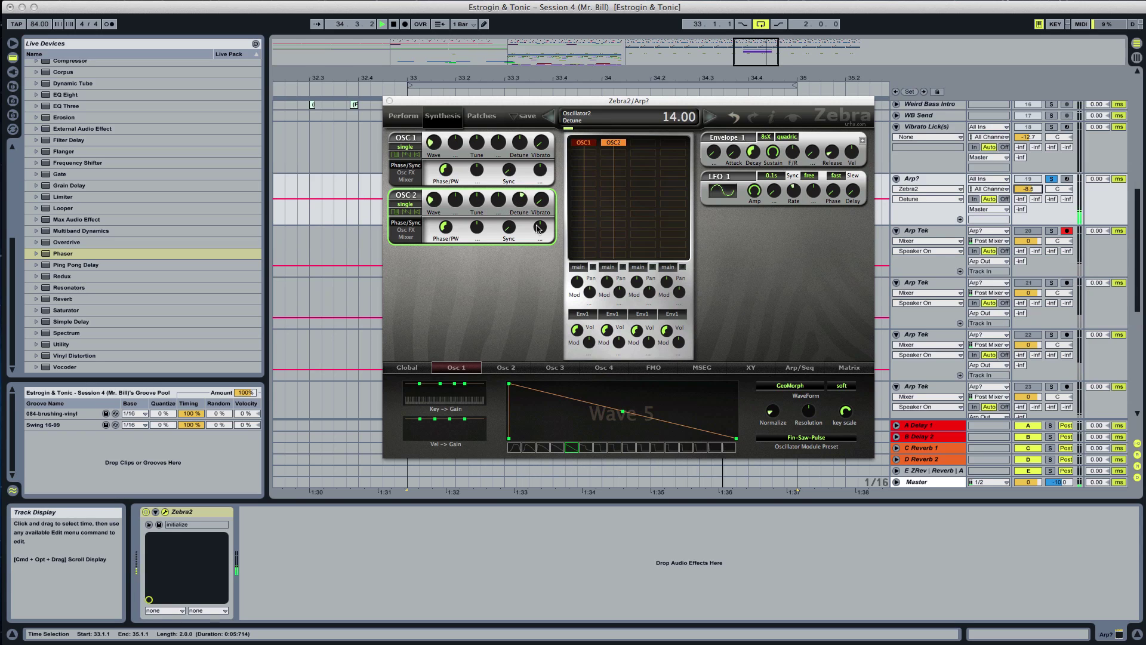
{"action": "left_click_drag", "start_coordinate": [575, 276], "coordinate": [608, 257]}
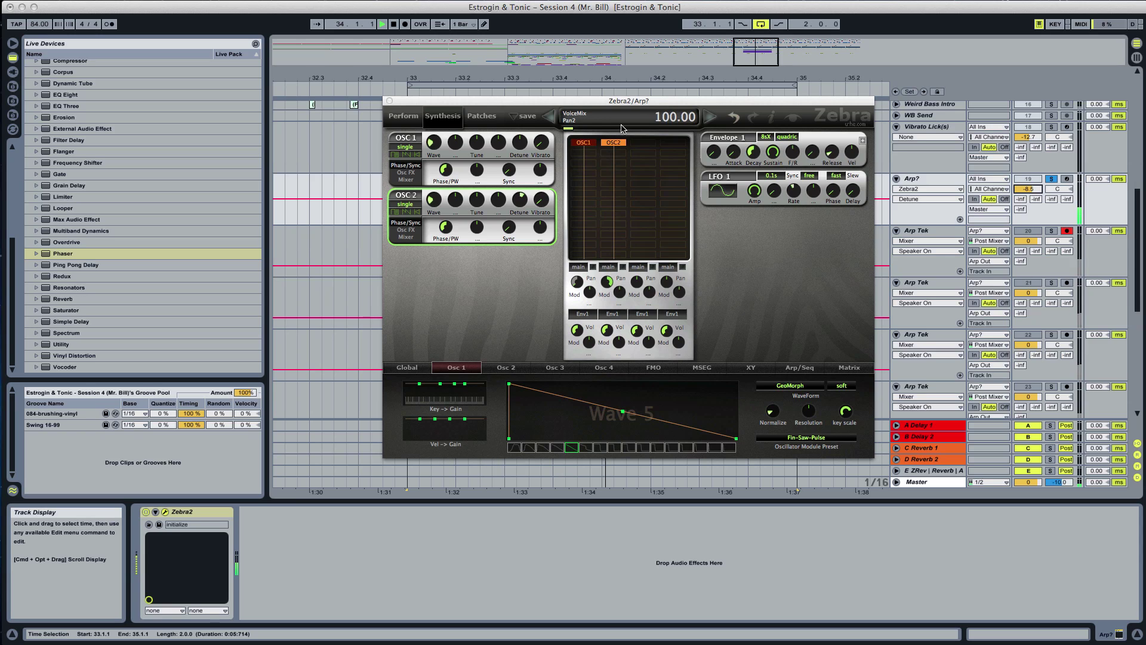
{"action": "left_click_drag", "start_coordinate": [521, 200], "coordinate": [520, 194]}
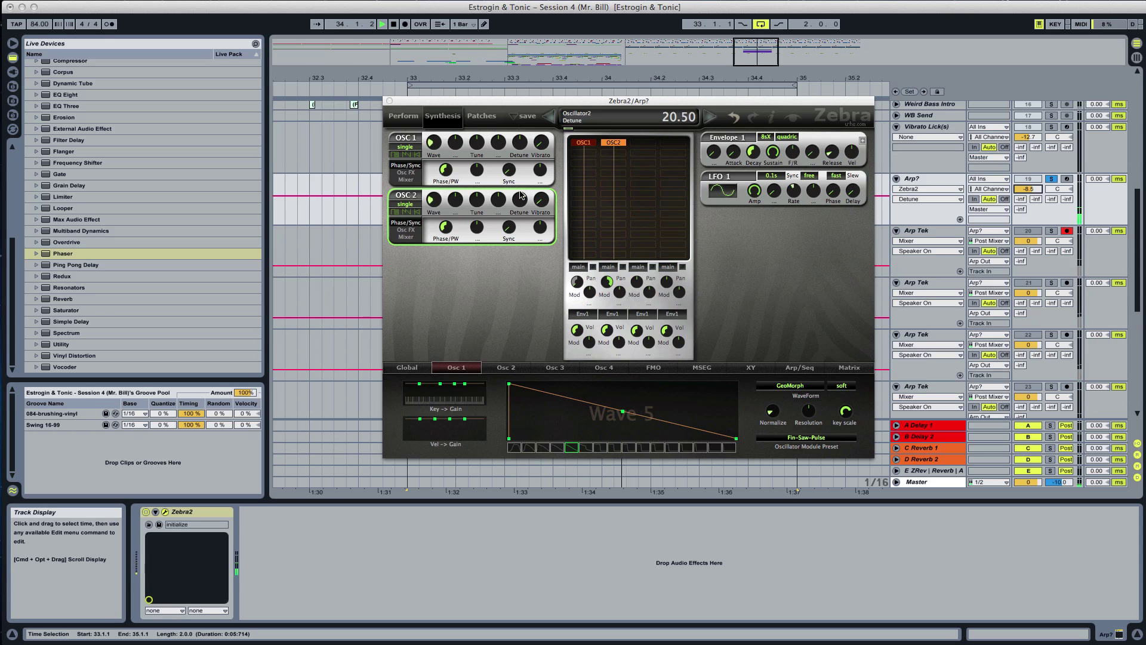
Set Oscillator 1's voice mode to dual and Oscillator 2's to quad
{"action": "left_click", "coordinate": [410, 151]}
{"action": "left_click", "coordinate": [416, 166]}
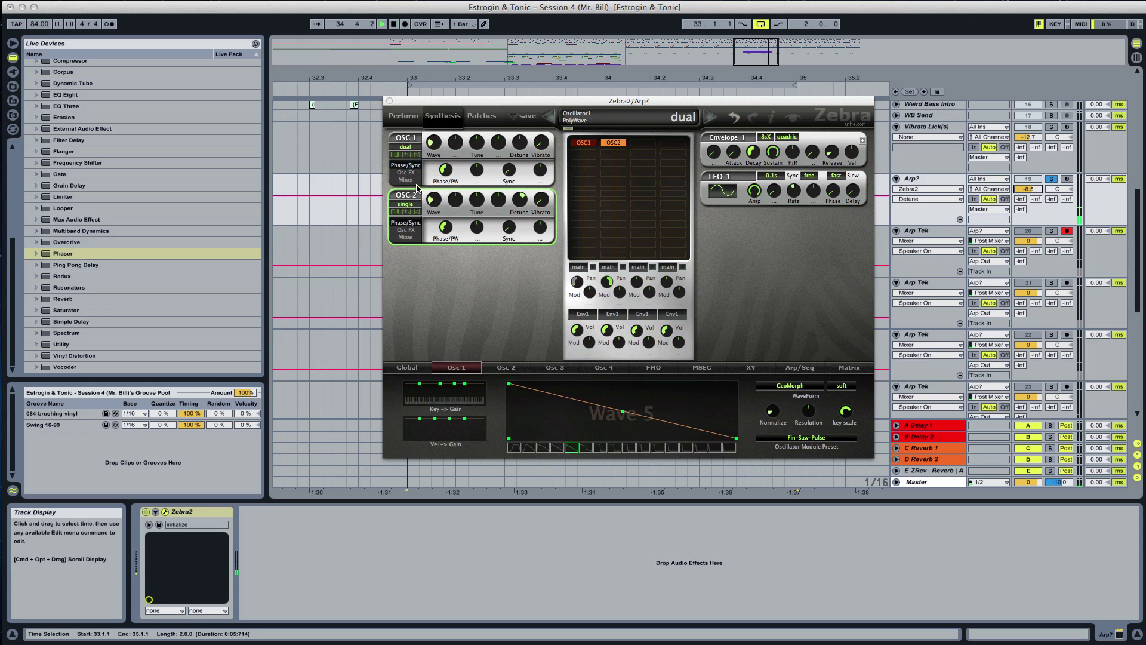
{"action": "left_click", "coordinate": [414, 201]}
{"action": "left_click", "coordinate": [414, 223]}
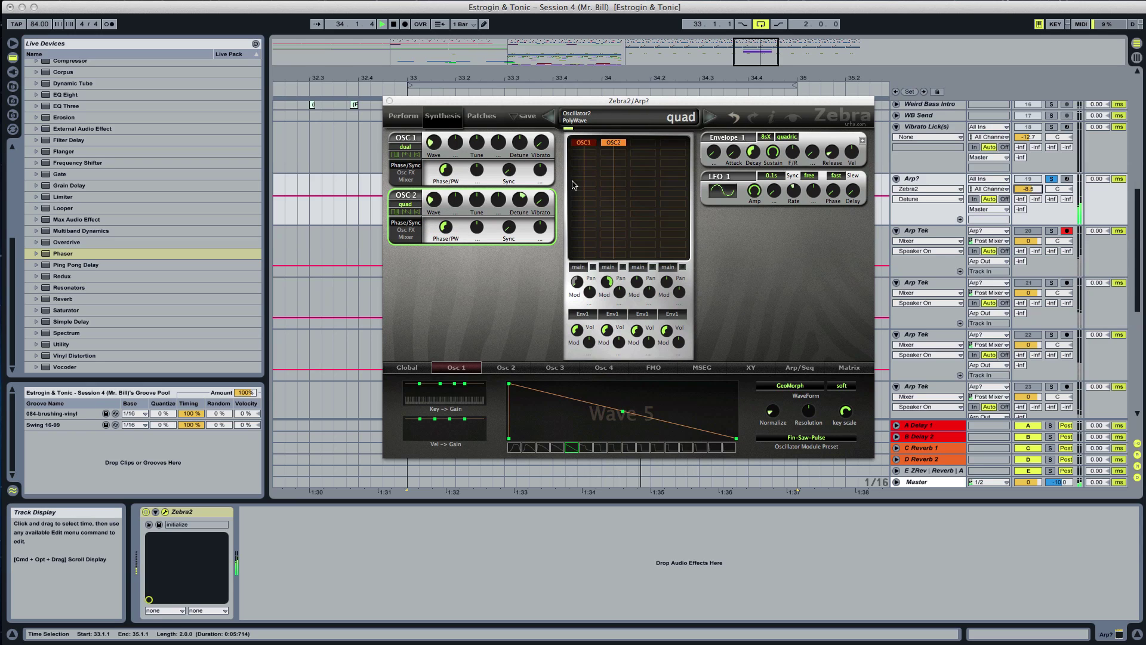
Add Oscillator 3 at the head of the third lane and set its waveform to Wave 1
{"action": "left_click", "coordinate": [639, 146]}
{"action": "left_click", "coordinate": [652, 151]}
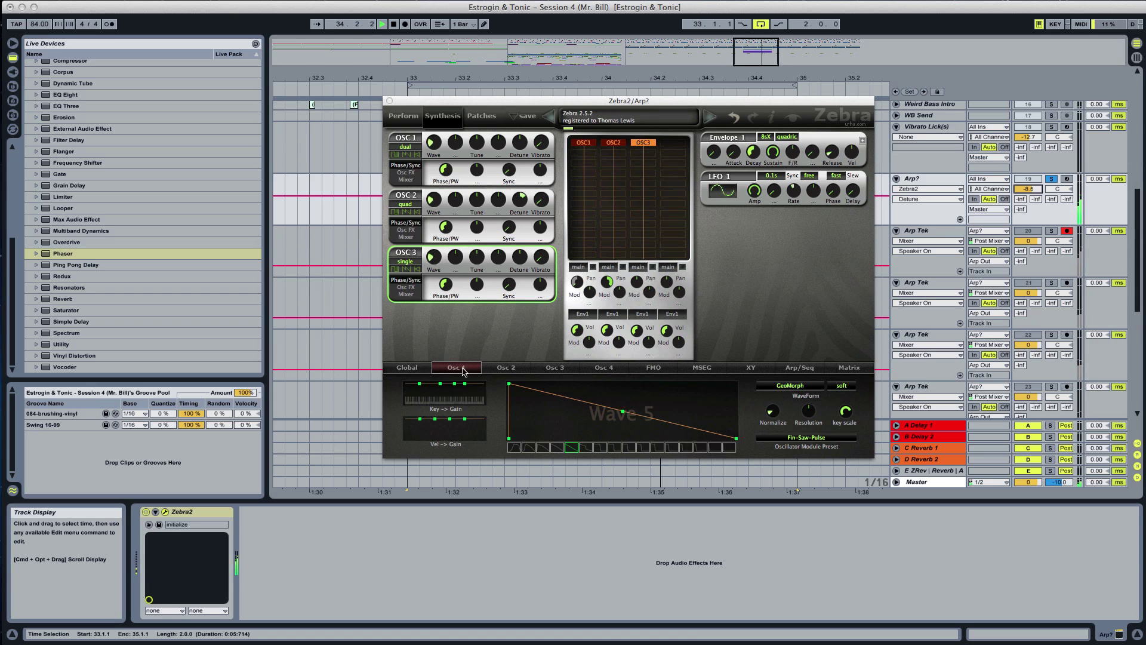
{"action": "left_click", "coordinate": [548, 369]}
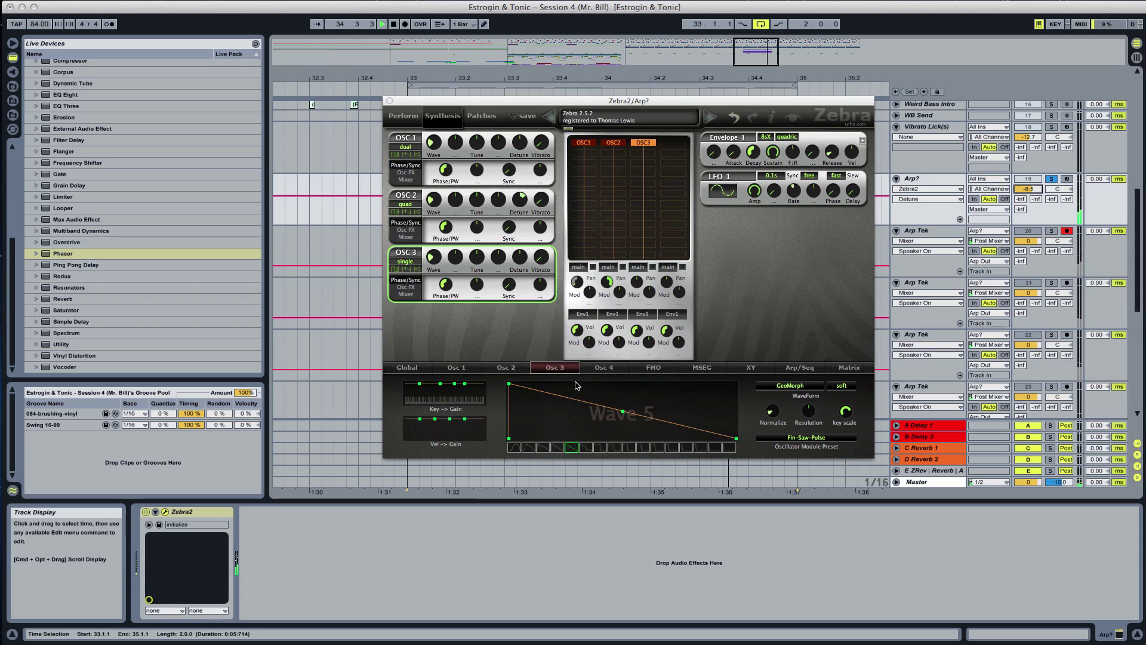
{"action": "left_click", "coordinate": [515, 448]}
Load the Sqr to Spike preset from the Factory OSCs into Oscillator 3
{"action": "left_click", "coordinate": [807, 437]}
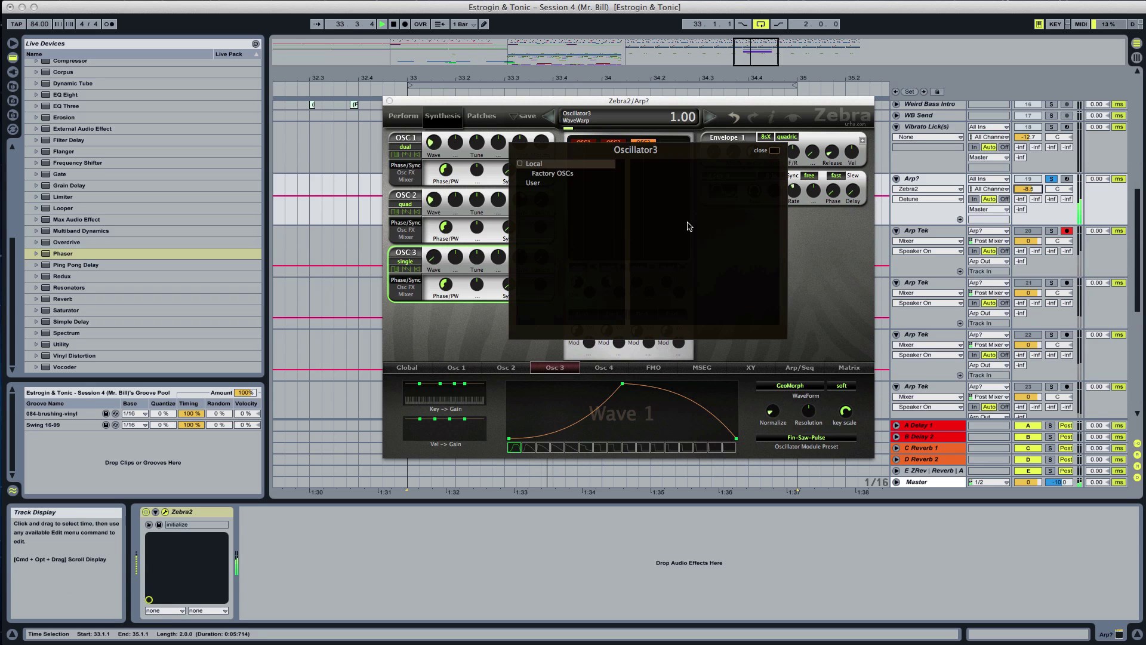
{"action": "left_click", "coordinate": [562, 176]}
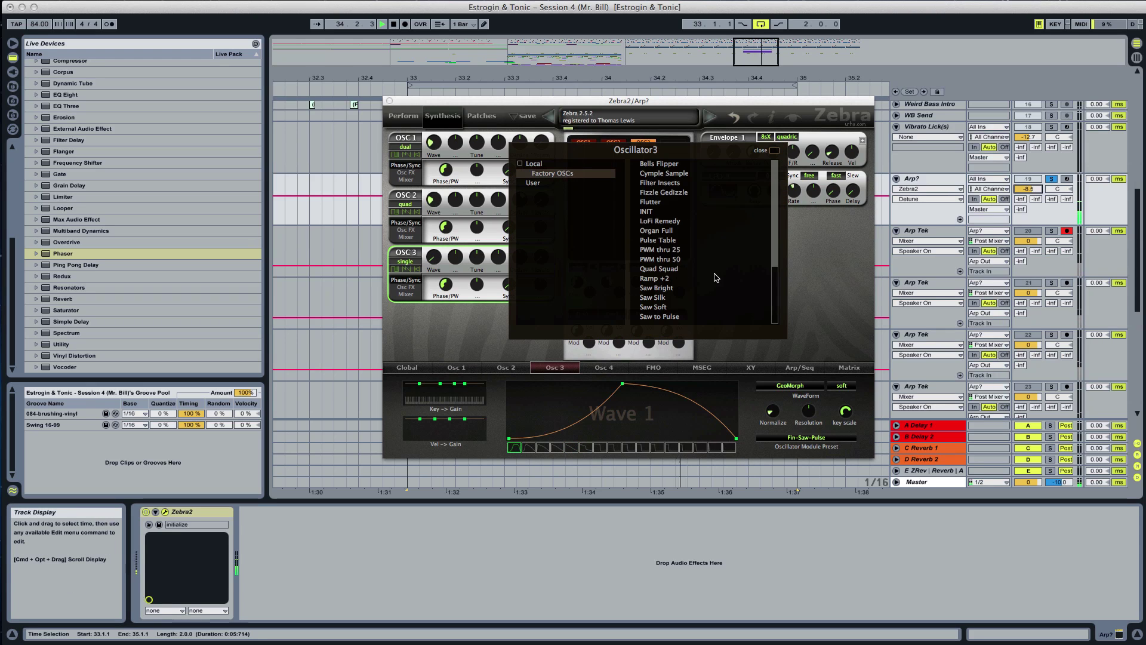
{"action": "scroll", "coordinate": [716, 278], "scroll_direction": "down", "scroll_amount": 3}
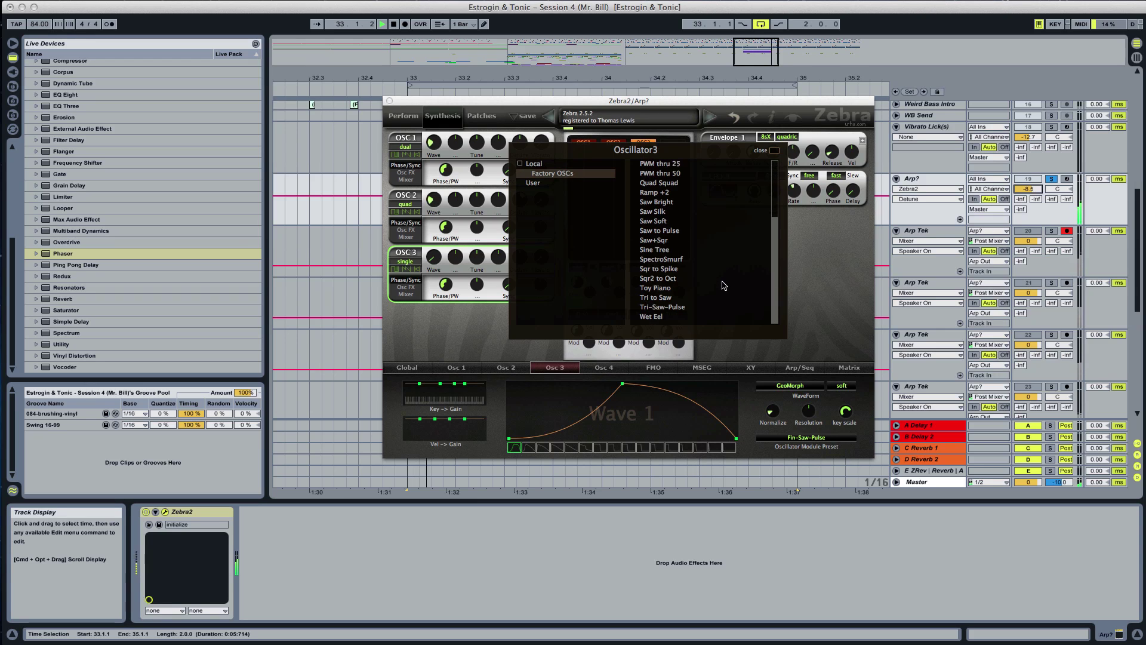
{"action": "scroll", "coordinate": [727, 289], "scroll_direction": "up", "scroll_amount": 1}
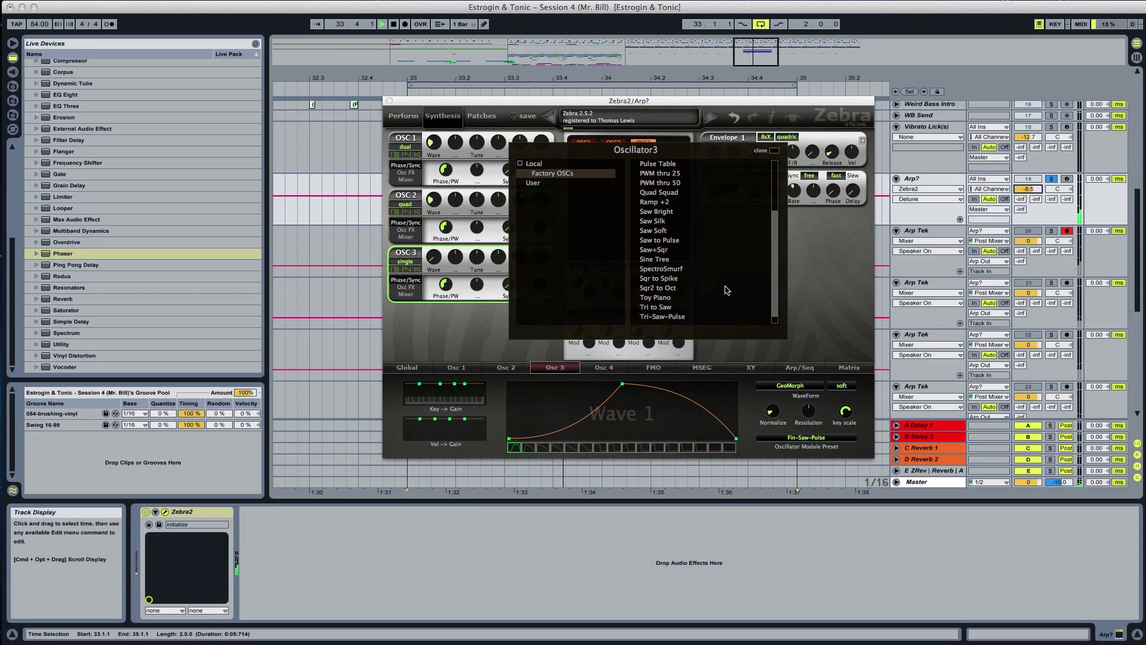
{"action": "scroll", "coordinate": [728, 291], "scroll_direction": "up", "scroll_amount": 2}
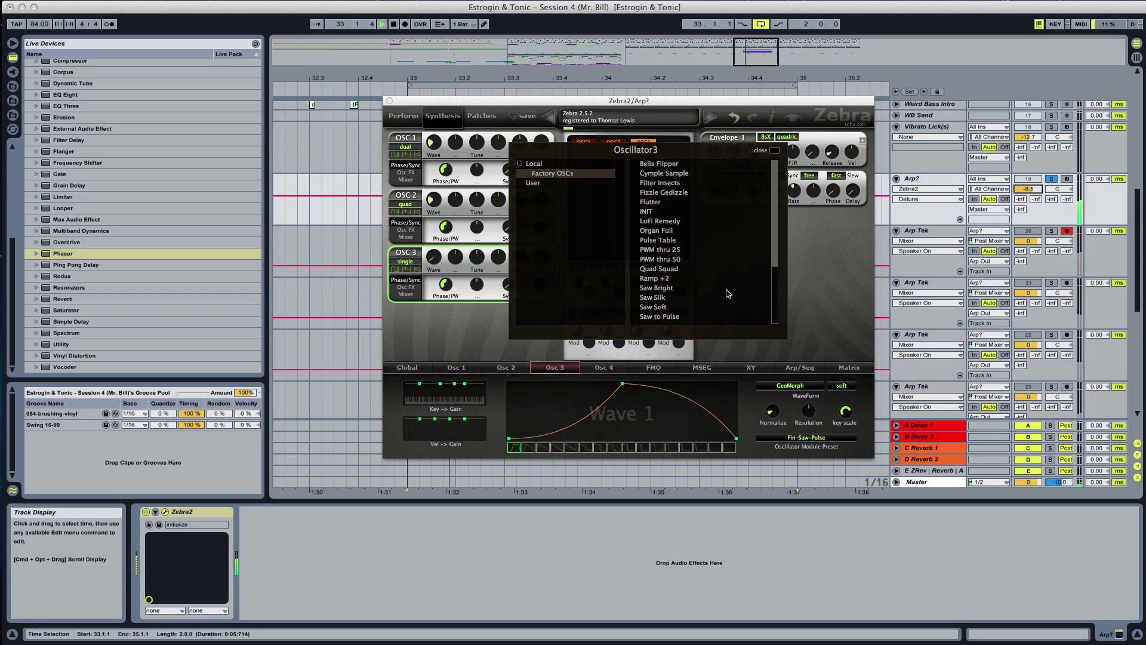
{"action": "scroll", "coordinate": [728, 293], "scroll_direction": "down", "scroll_amount": 1}
{"action": "scroll", "coordinate": [717, 303], "scroll_direction": "down", "scroll_amount": 2}
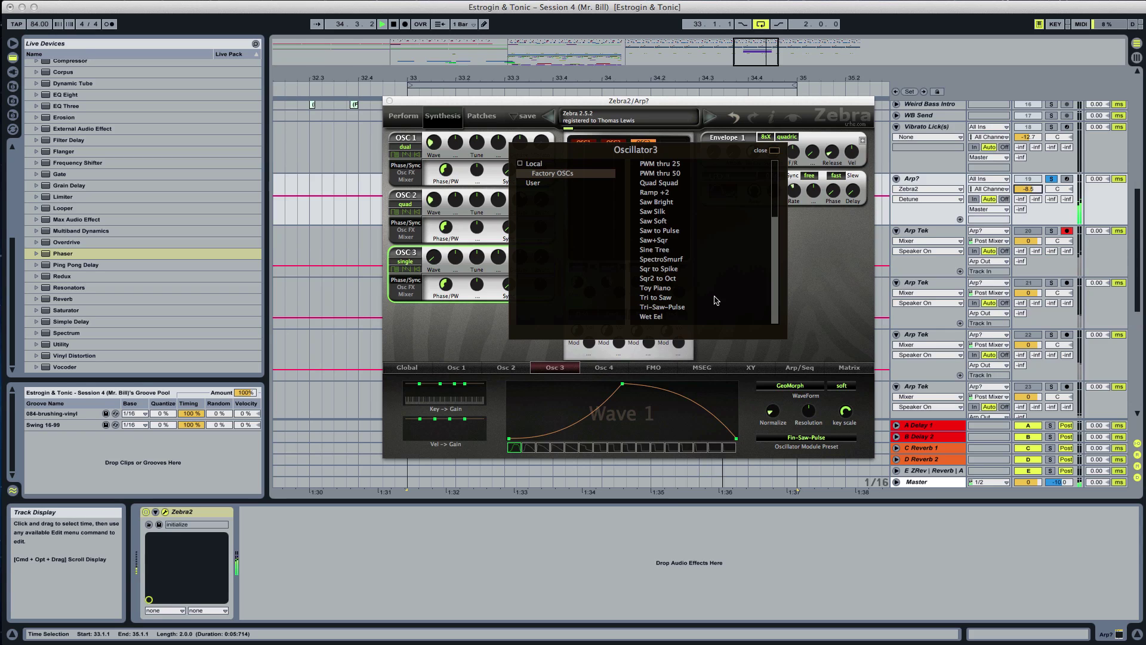
{"action": "left_click", "coordinate": [687, 277]}
{"action": "left_click", "coordinate": [677, 269]}
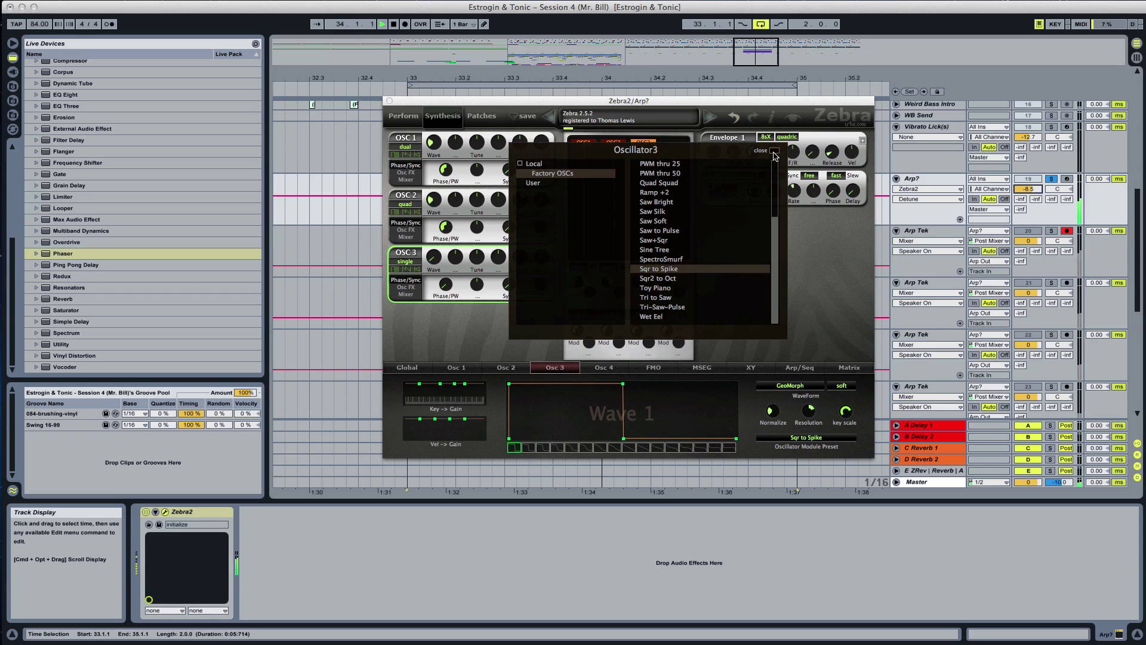
Mute the first two lanes and set Oscillator 3's voice mode to dual
{"action": "left_click", "coordinate": [774, 152]}
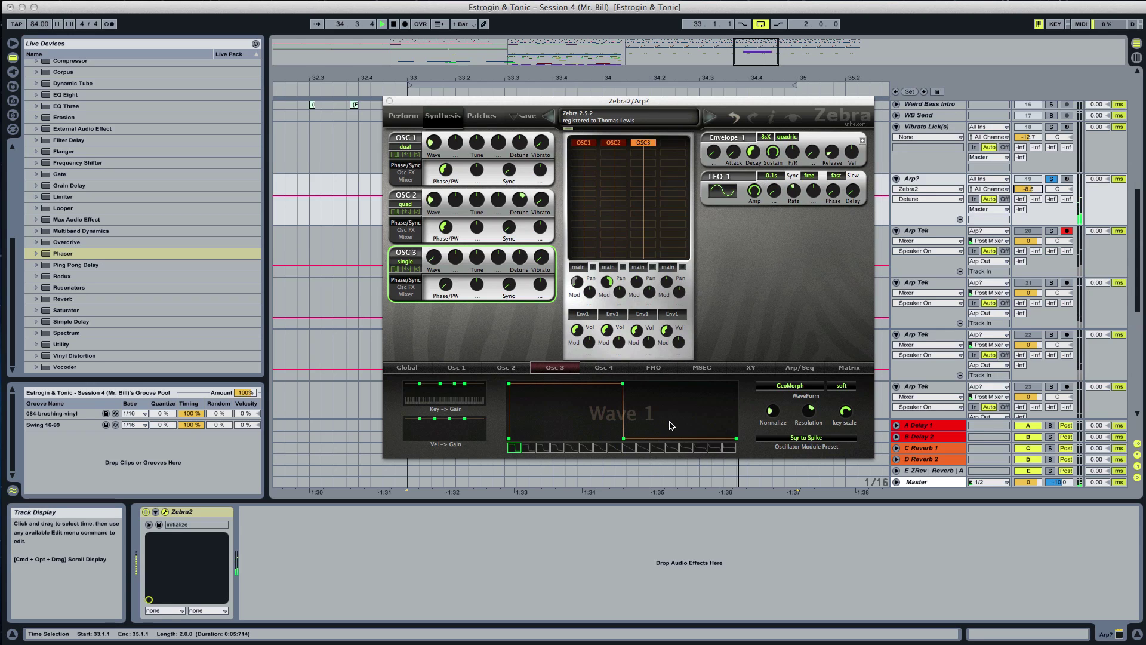
{"action": "mouse_move", "coordinate": [434, 257]}
{"action": "left_mouse_down"}
{"action": "mouse_move", "coordinate": [433, 215]}
{"action": "mouse_move", "coordinate": [436, 274]}
{"action": "left_mouse_up"}
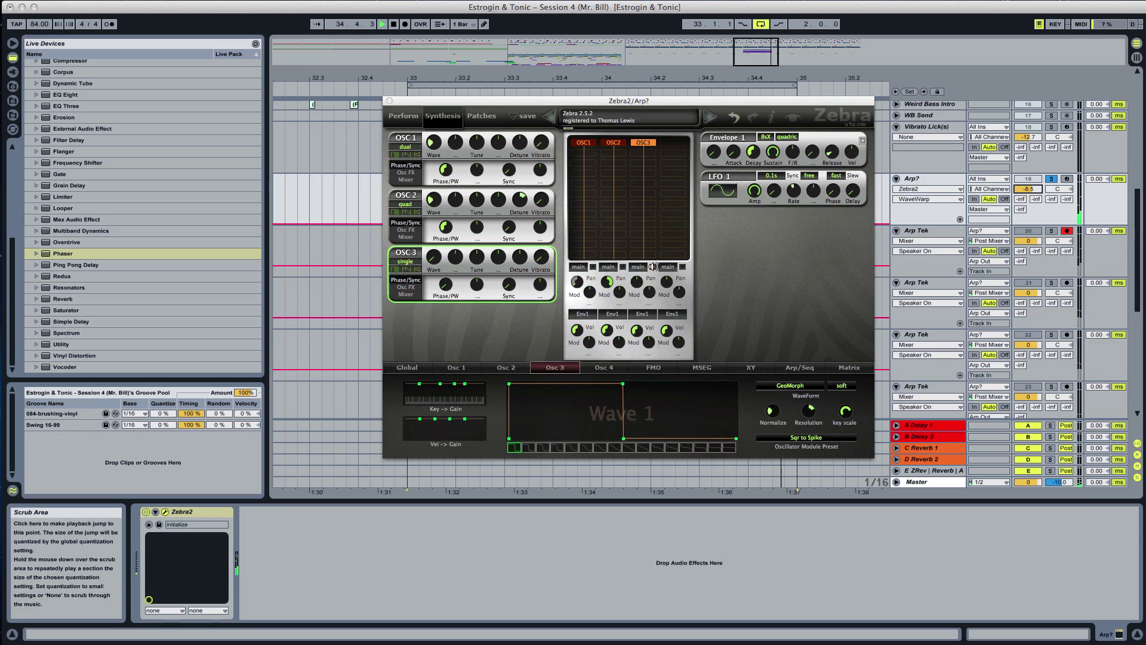
{"action": "left_click", "coordinate": [639, 266]}
{"action": "left_click", "coordinate": [620, 266]}
{"action": "left_click", "coordinate": [406, 263]}
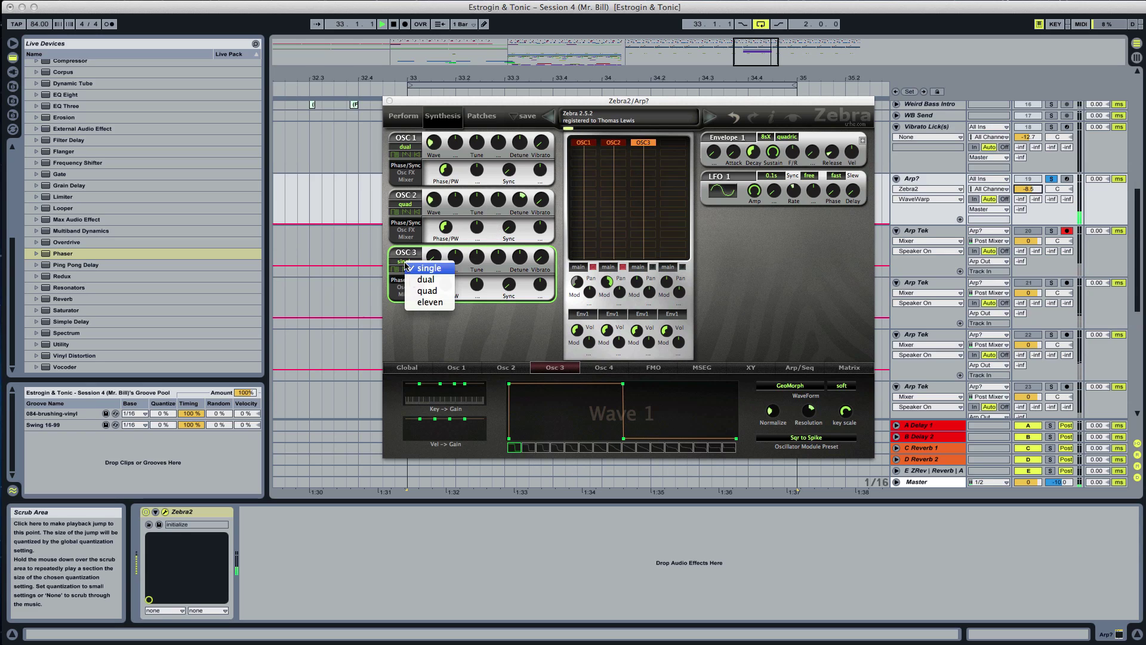
{"action": "left_click", "coordinate": [425, 280]}
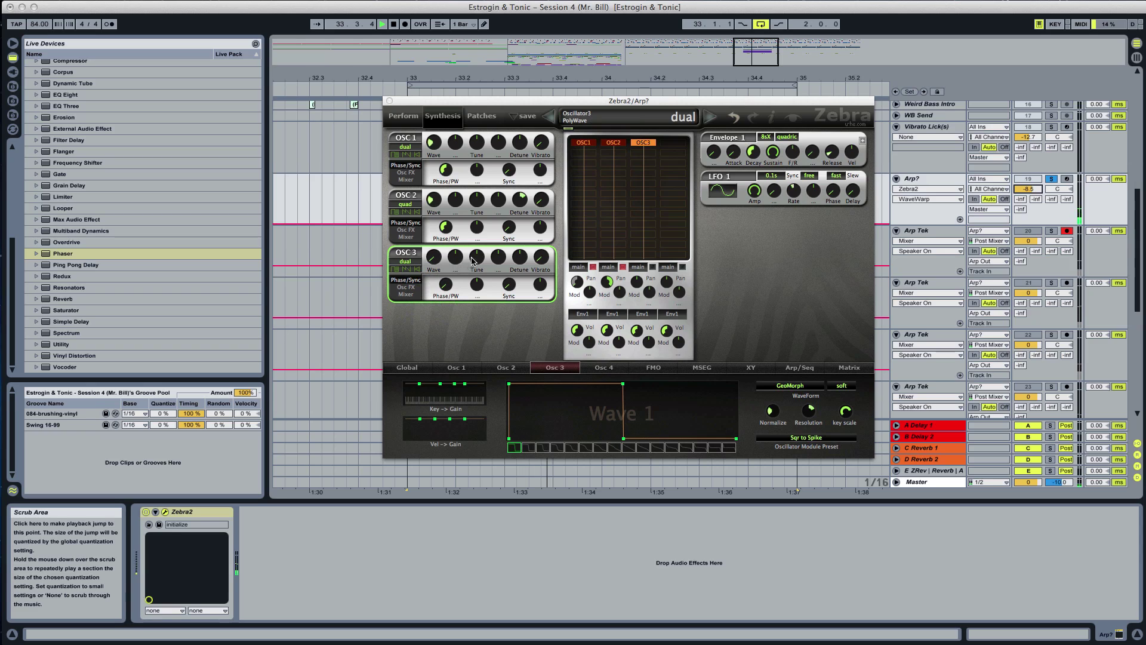
Add Noise1 at the head of the fourth lane and place VCF1 directly beneath it
{"action": "left_click", "coordinate": [653, 157]}
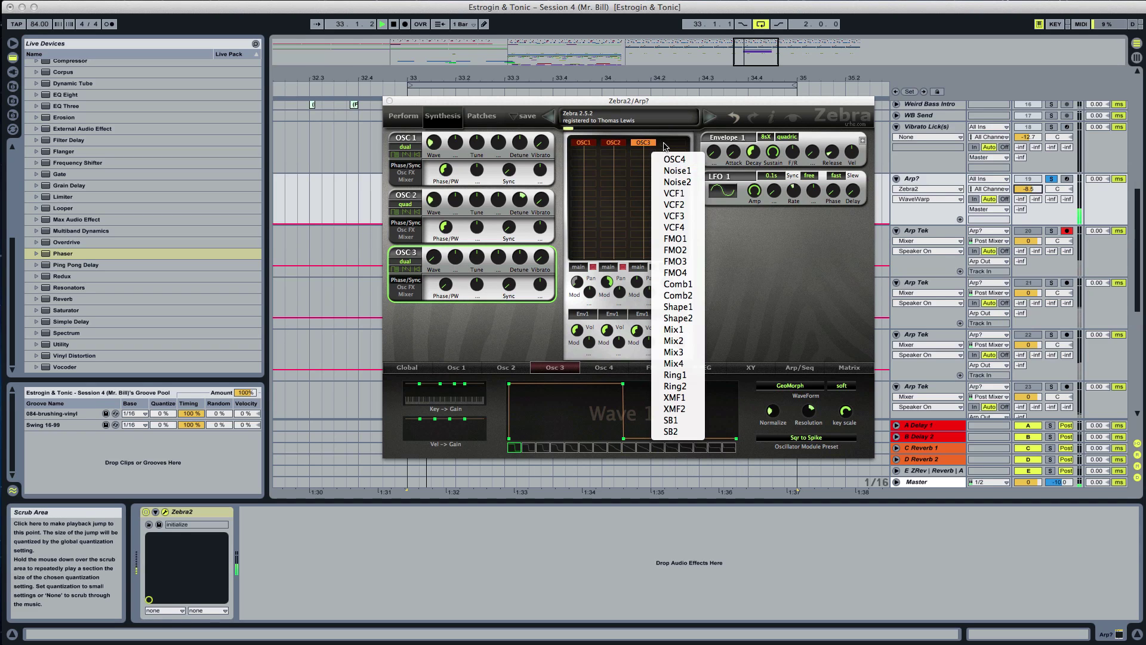
{"action": "left_click", "coordinate": [677, 170]}
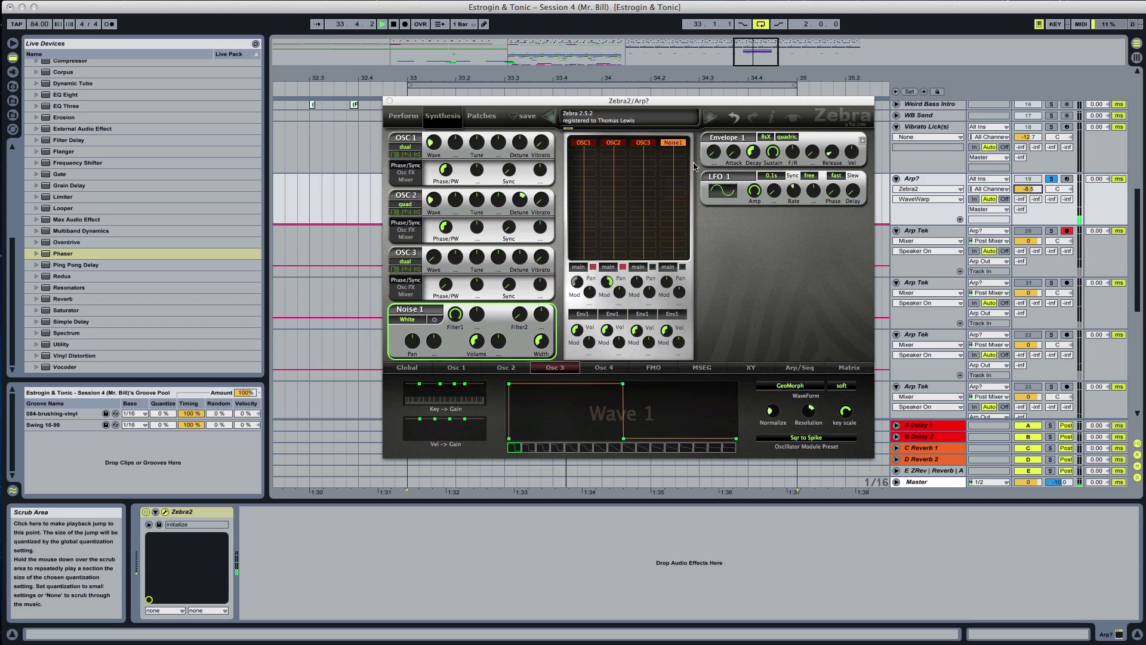
{"action": "left_click", "coordinate": [673, 157]}
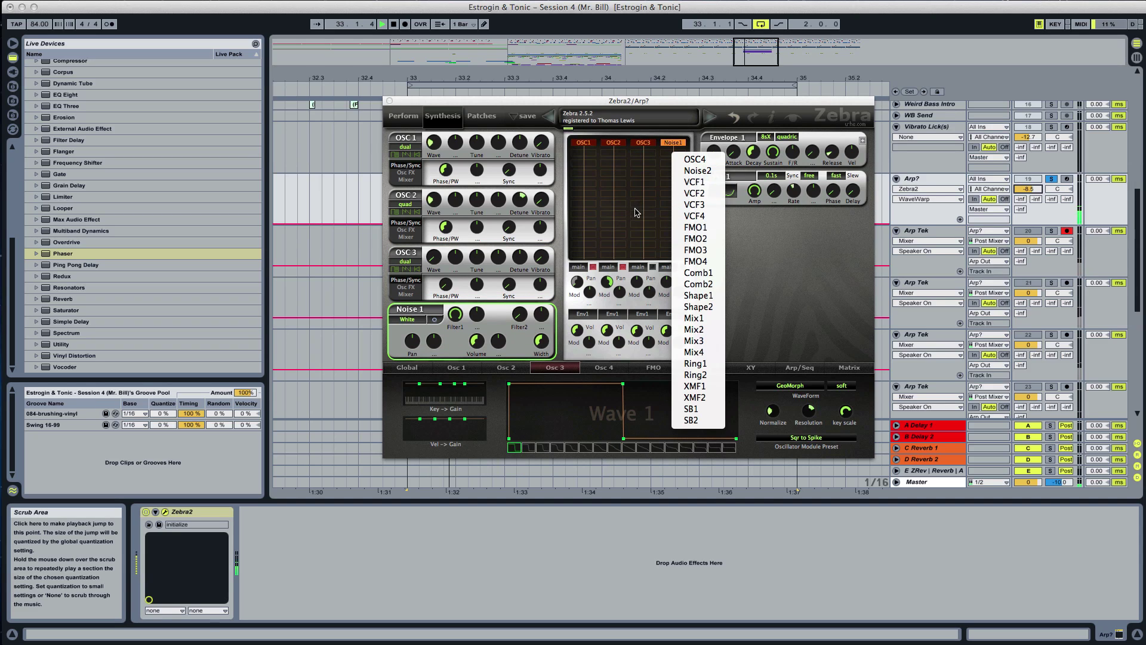
{"action": "left_click", "coordinate": [695, 182]}
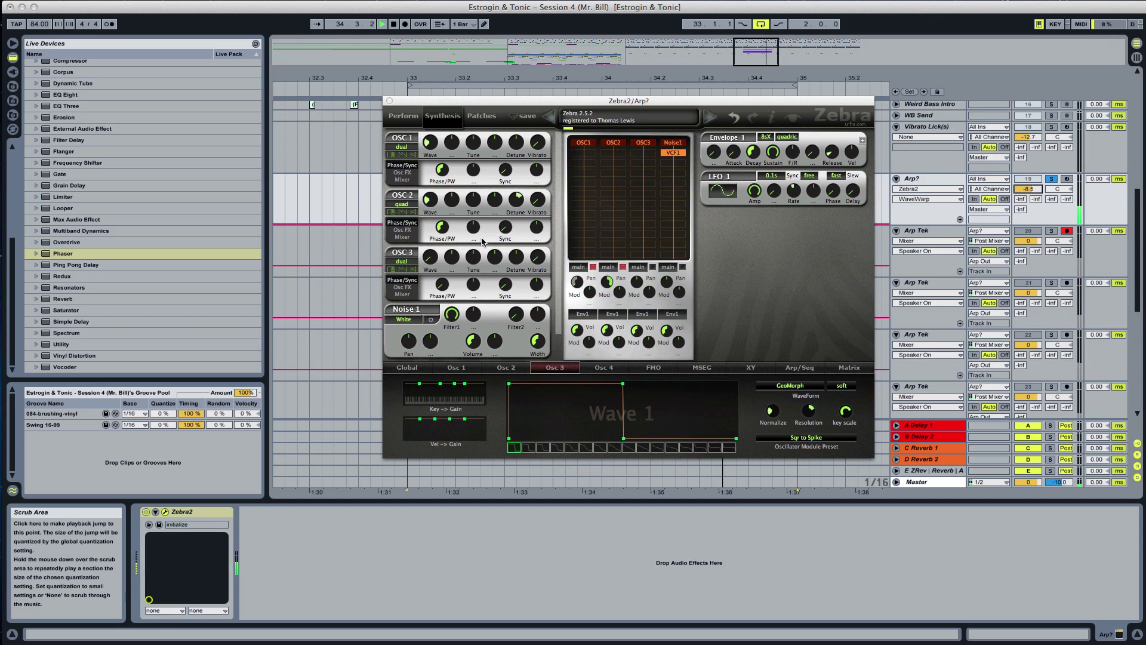
Modulate VCF 1 with Env2 at a raised depth, and set Oscillator 3's Vibrato to 84.00
{"action": "scroll", "coordinate": [458, 296], "scroll_direction": "down", "scroll_amount": 2}
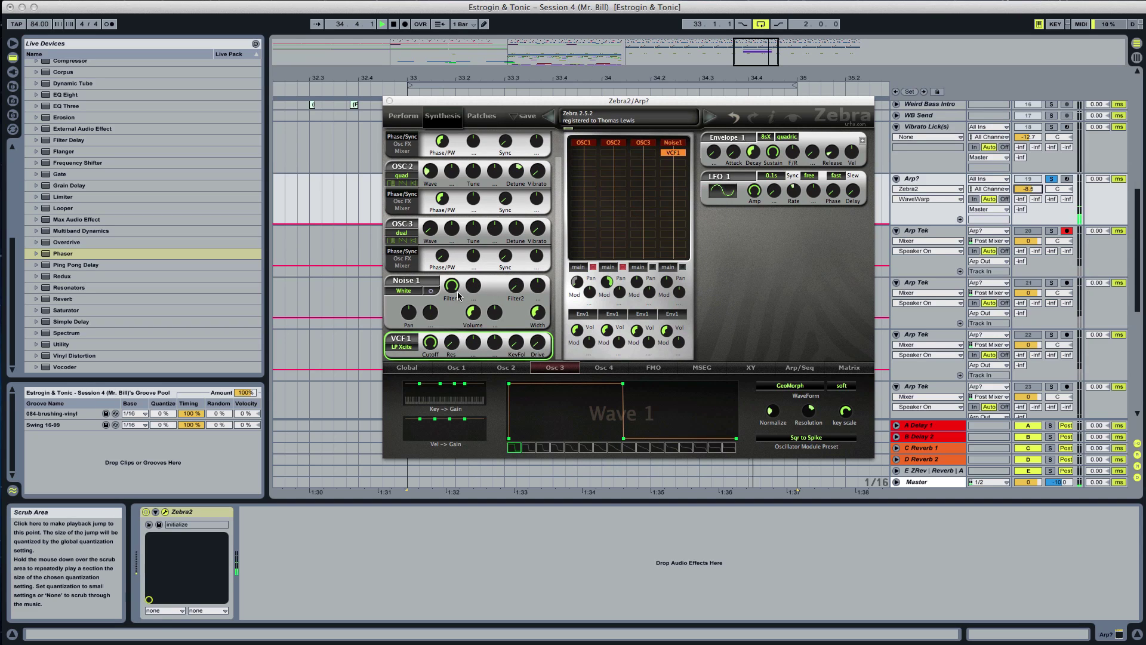
{"action": "left_click", "coordinate": [472, 348]}
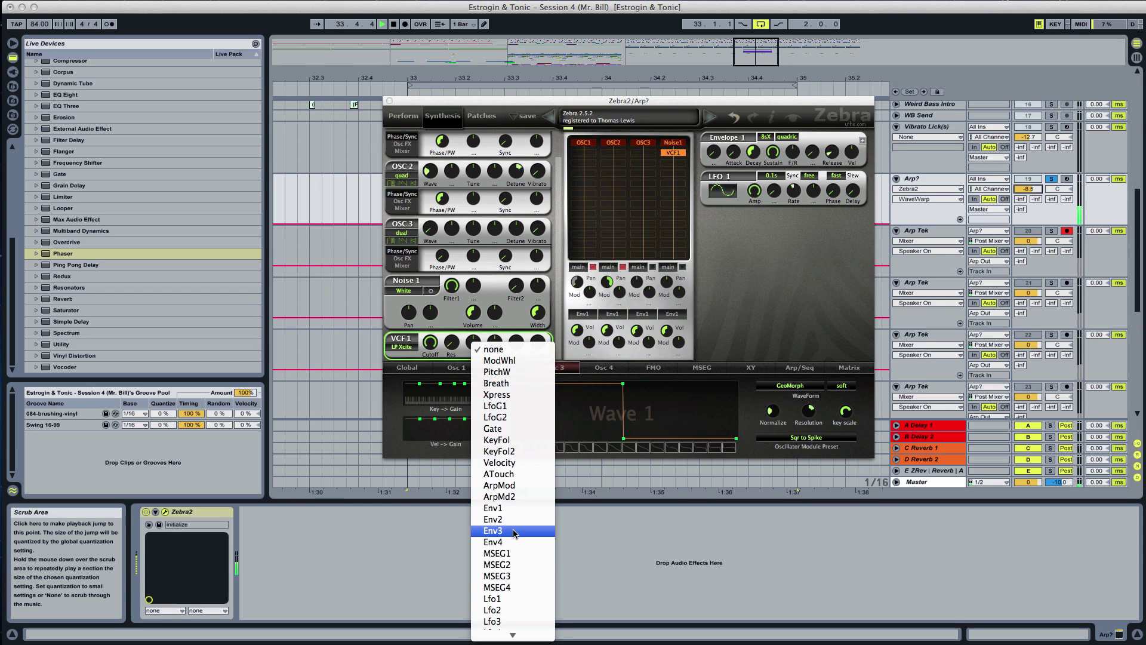
{"action": "left_click", "coordinate": [495, 520]}
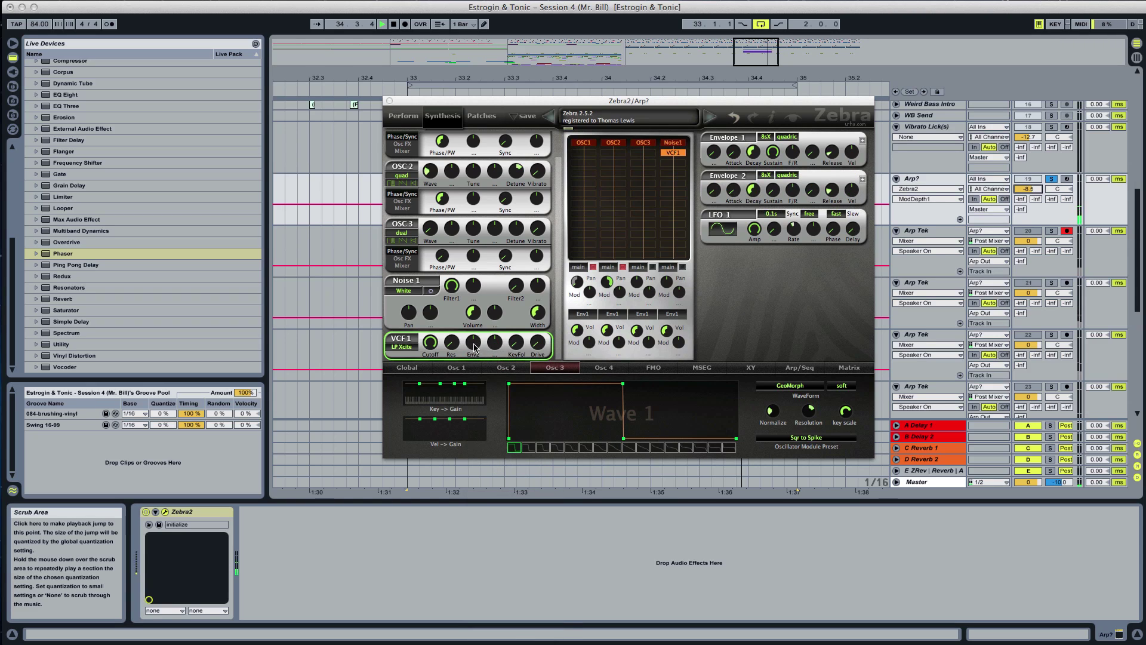
{"action": "left_click_drag", "start_coordinate": [475, 347], "coordinate": [432, 418]}
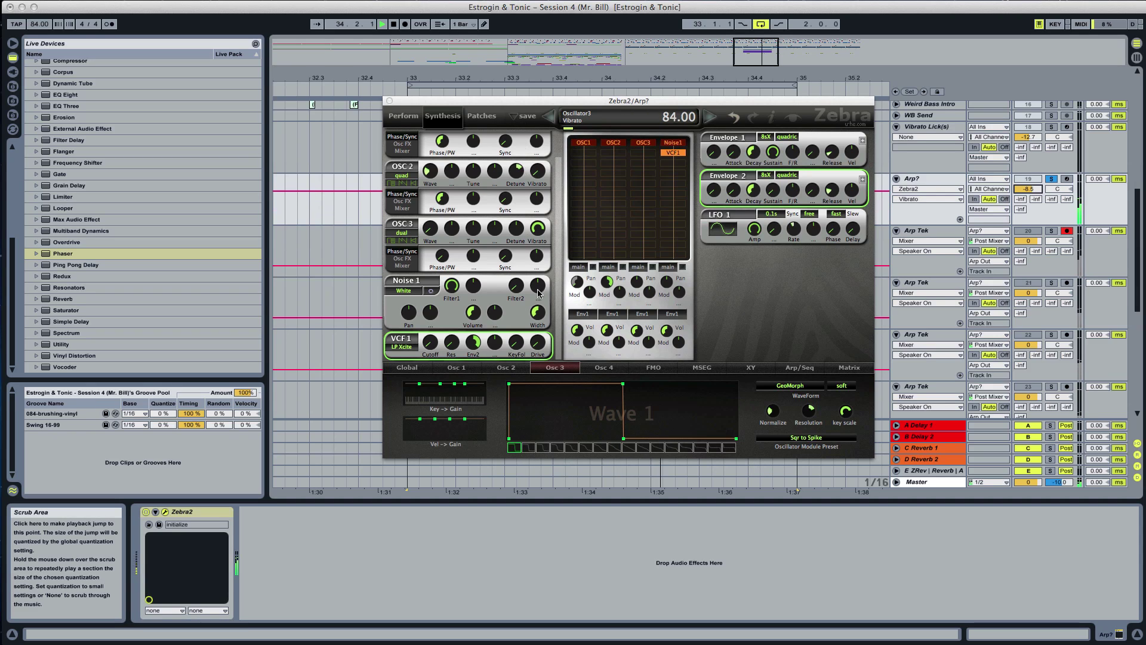
Close the Zebra2 editor and record the arpeggio to audio on the armed Arp Tek track from bar 33 to 35
{"action": "left_click", "coordinate": [390, 100]}
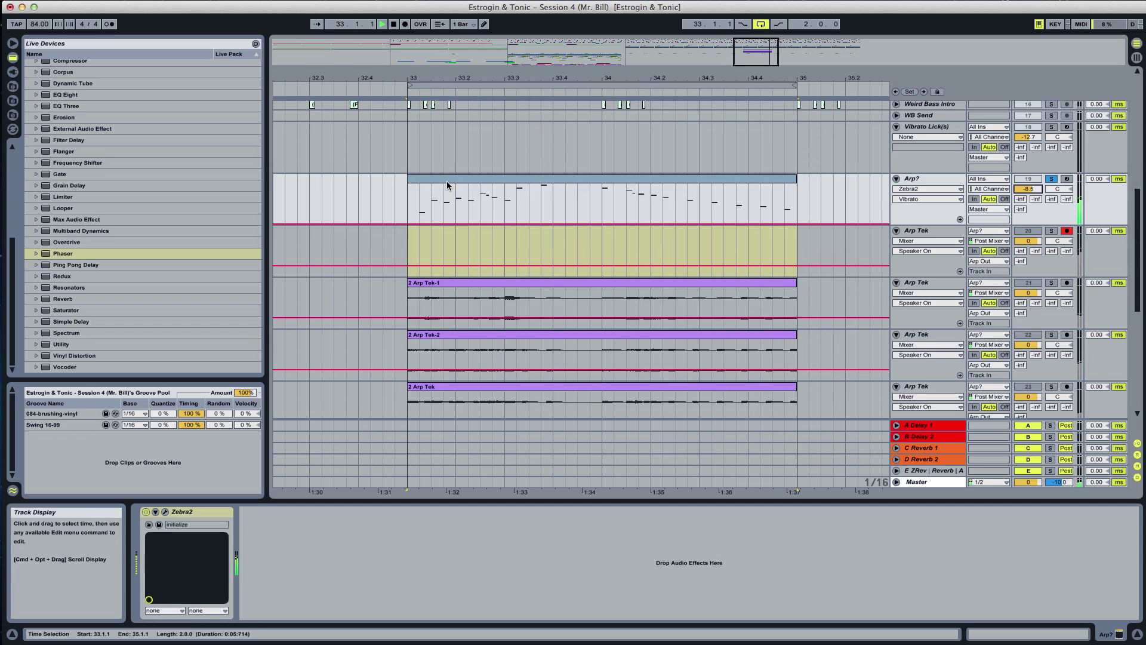
{"action": "left_click", "coordinate": [405, 245]}
{"action": "left_click", "coordinate": [405, 24]}
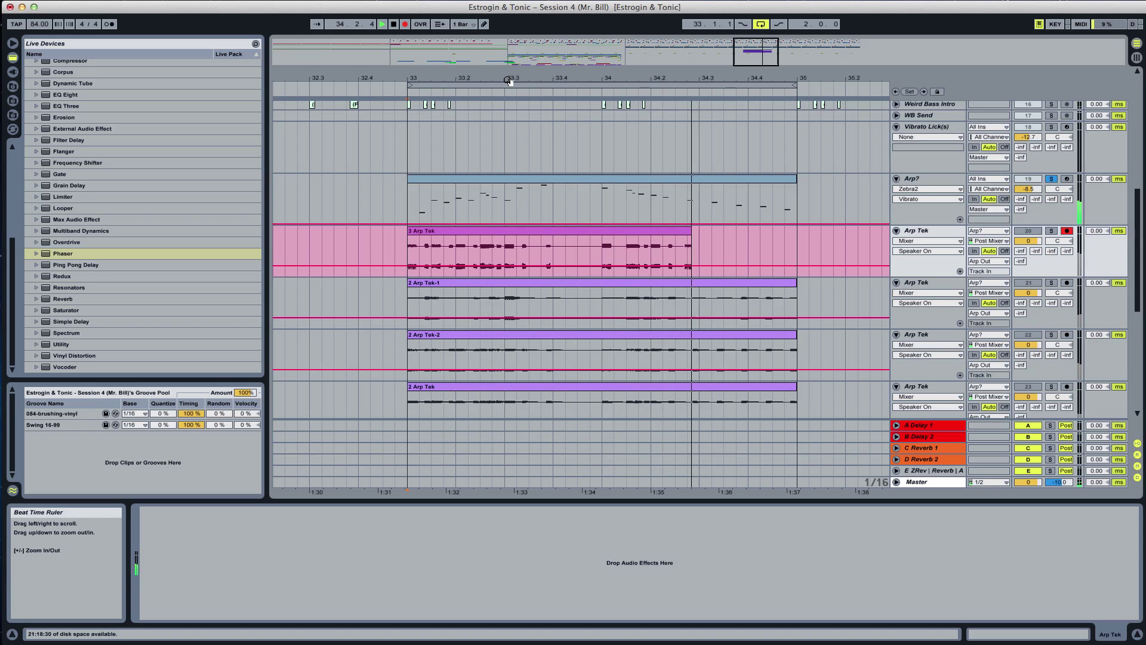
{"action": "key", "text": "space"}
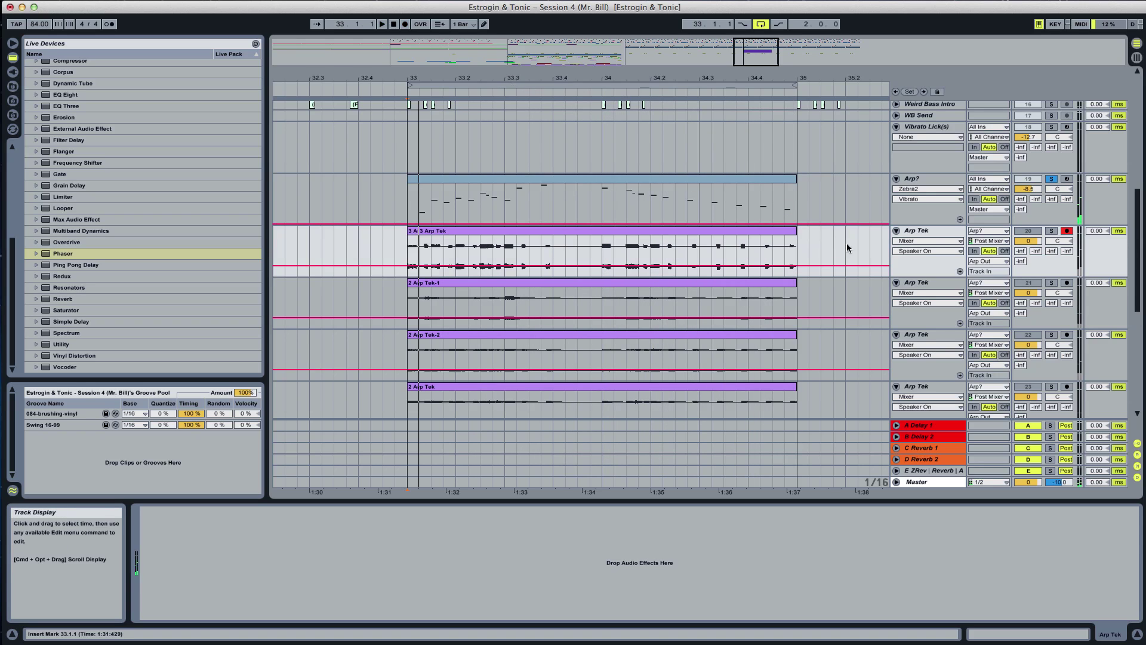
Duplicate the freshly recorded Arp Tek track and delete the audio clip from the armed copy
{"action": "left_click", "coordinate": [937, 231]}
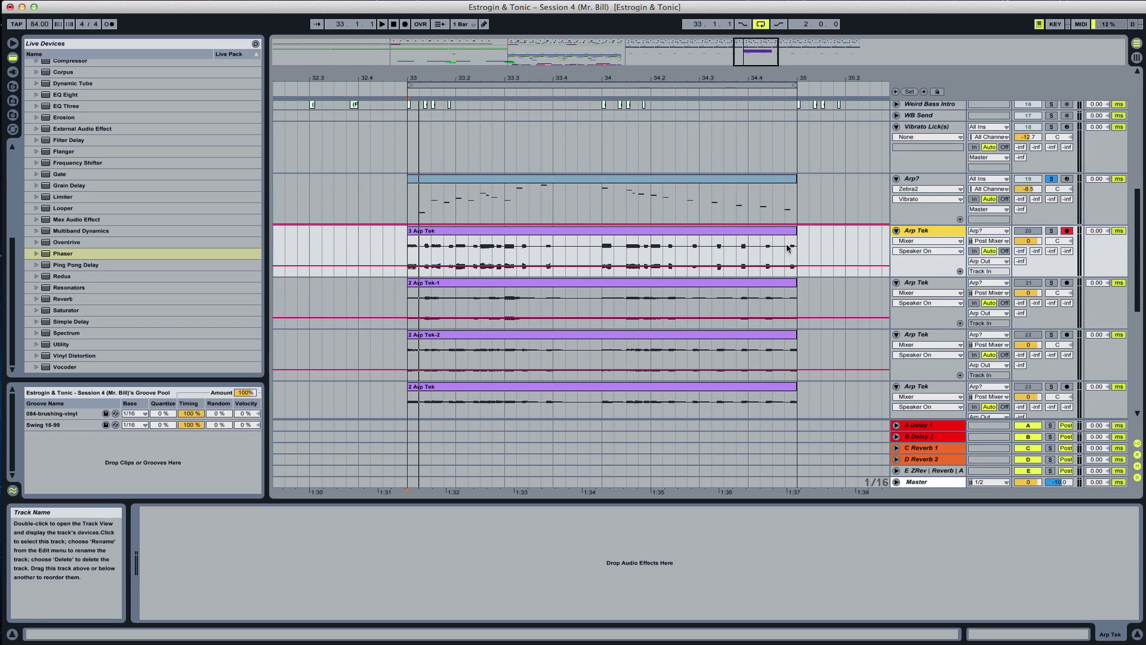
{"action": "key", "text": "super+d"}
{"action": "left_click", "coordinate": [626, 230]}
{"action": "key", "text": "Delete"}
Replace Zebra2 on the Arp? track with the Operator instrument
{"action": "left_click", "coordinate": [926, 177]}
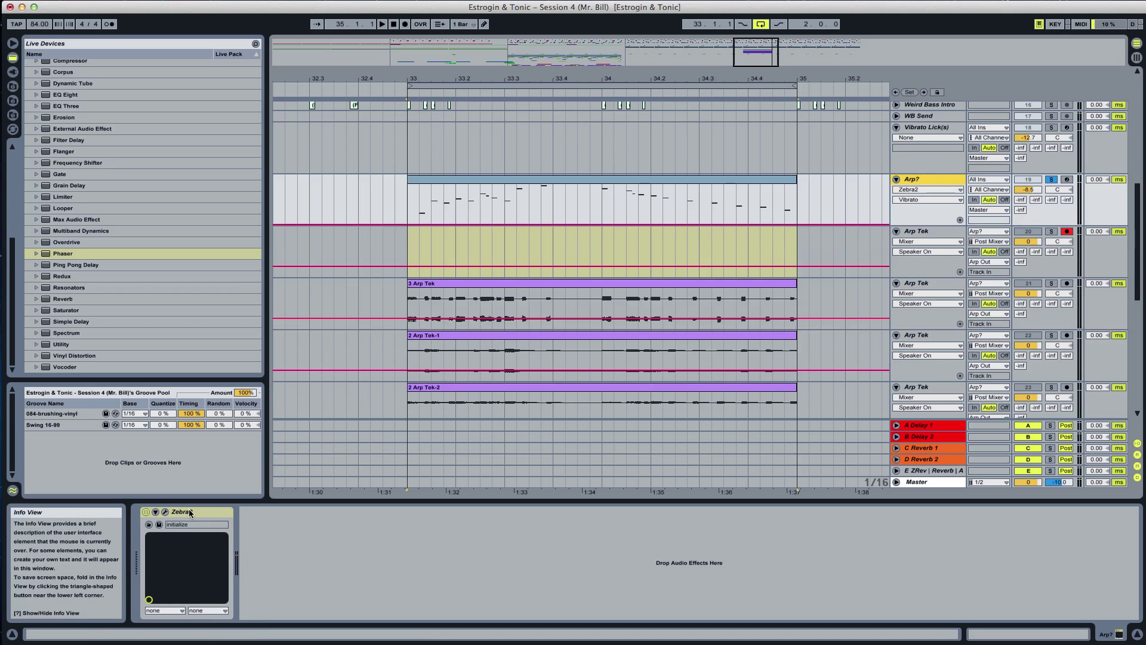
{"action": "key", "text": "Delete"}
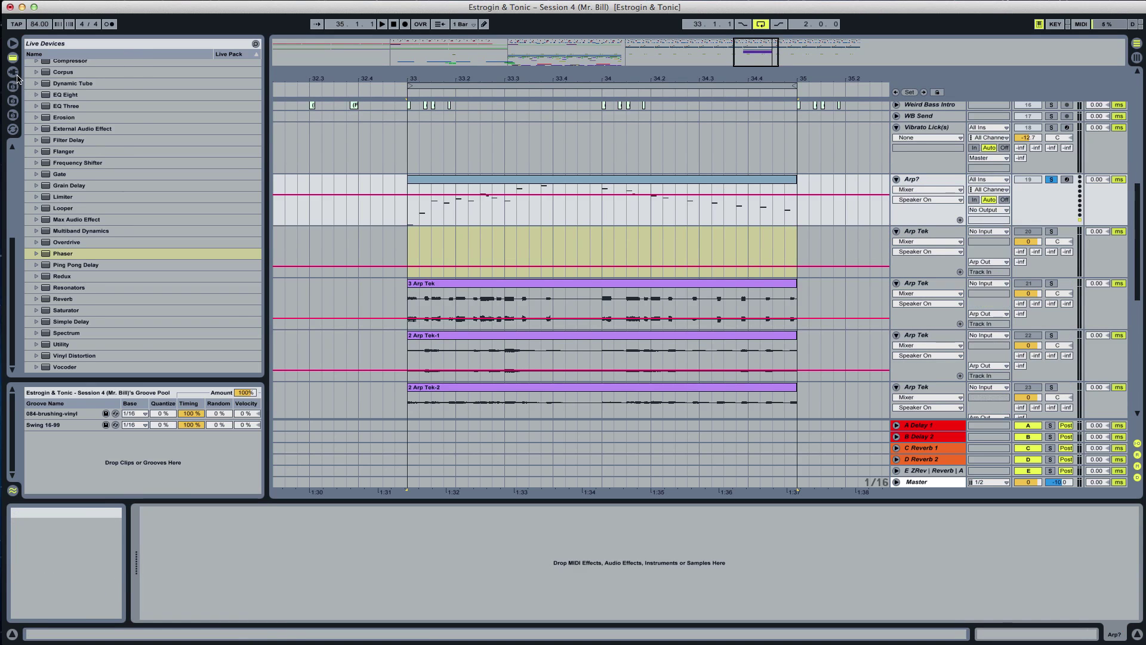
{"action": "left_click", "coordinate": [13, 72]}
{"action": "scroll", "coordinate": [115, 195], "scroll_direction": "up", "scroll_amount": 1}
{"action": "left_click", "coordinate": [13, 58]}
{"action": "scroll", "coordinate": [88, 160], "scroll_direction": "up", "scroll_amount": 6}
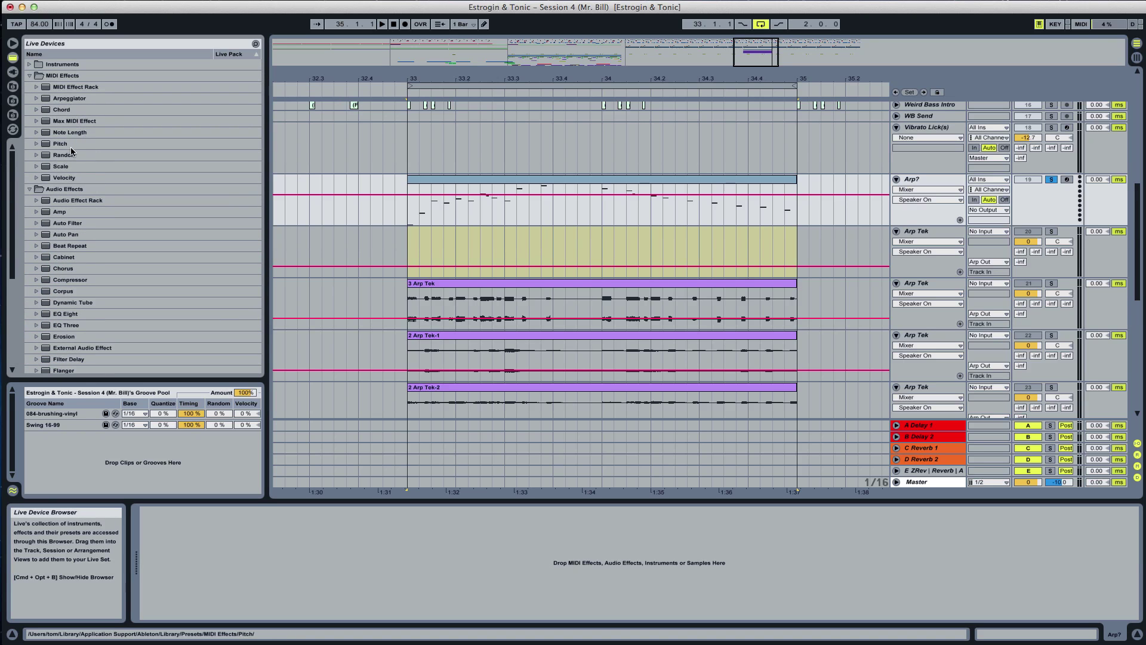
{"action": "left_click", "coordinate": [30, 64]}
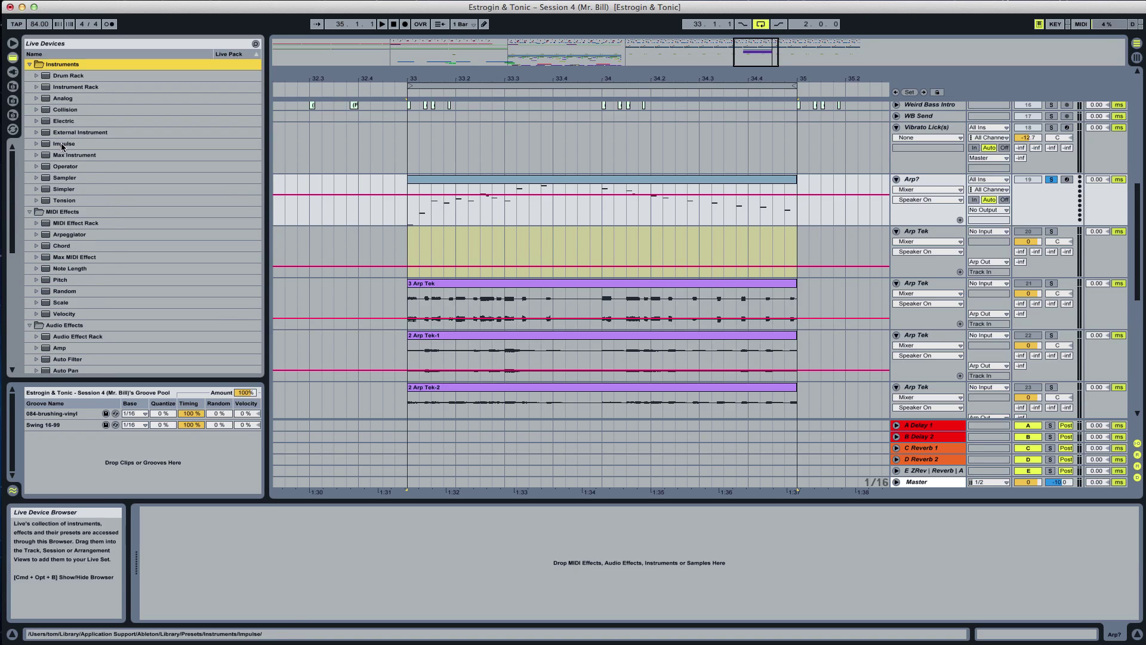
{"action": "left_click", "coordinate": [69, 167]}
{"action": "double_click", "coordinate": [67, 166]}
Set Operator's Oscillator B level to -7.9 dB and shape its envelope with a 123 ms decay and -inf sustain
{"action": "key", "text": "space"}
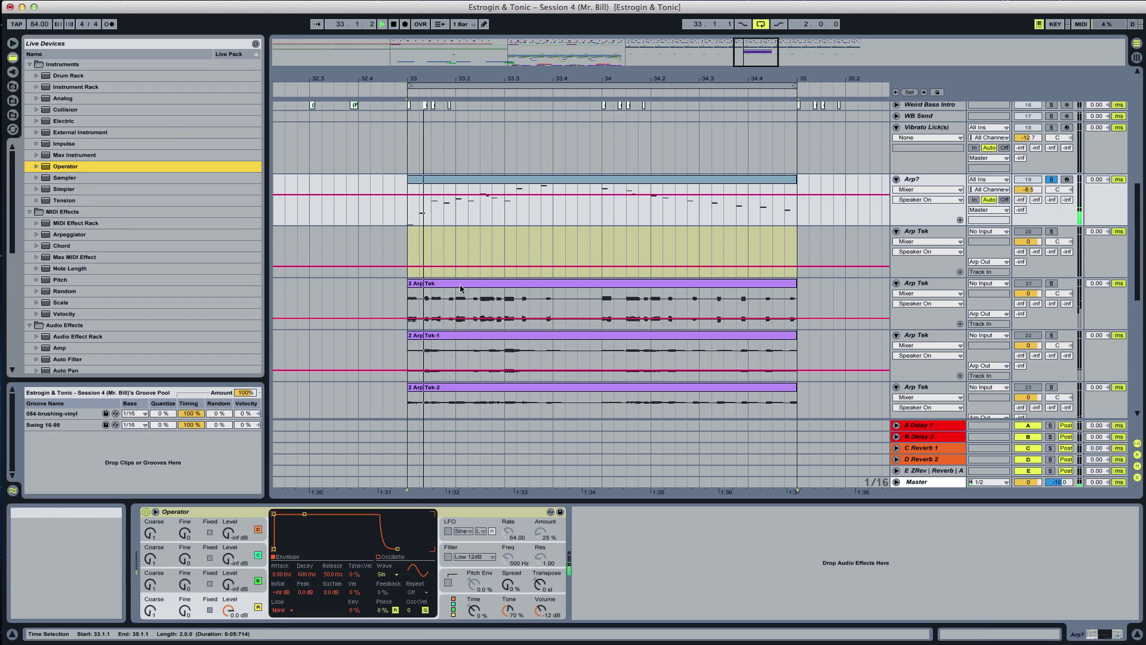
{"action": "left_click", "coordinate": [222, 587]}
{"action": "key", "text": "space"}
{"action": "left_click_drag", "start_coordinate": [224, 590], "coordinate": [234, 578]}
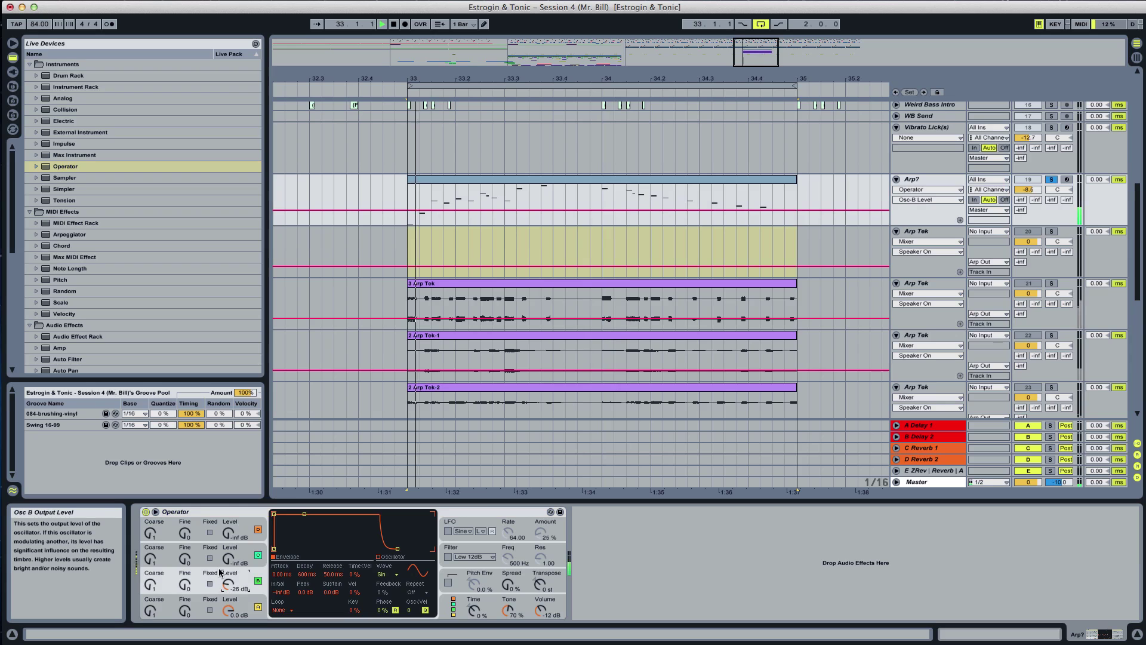
{"action": "key", "text": "space"}
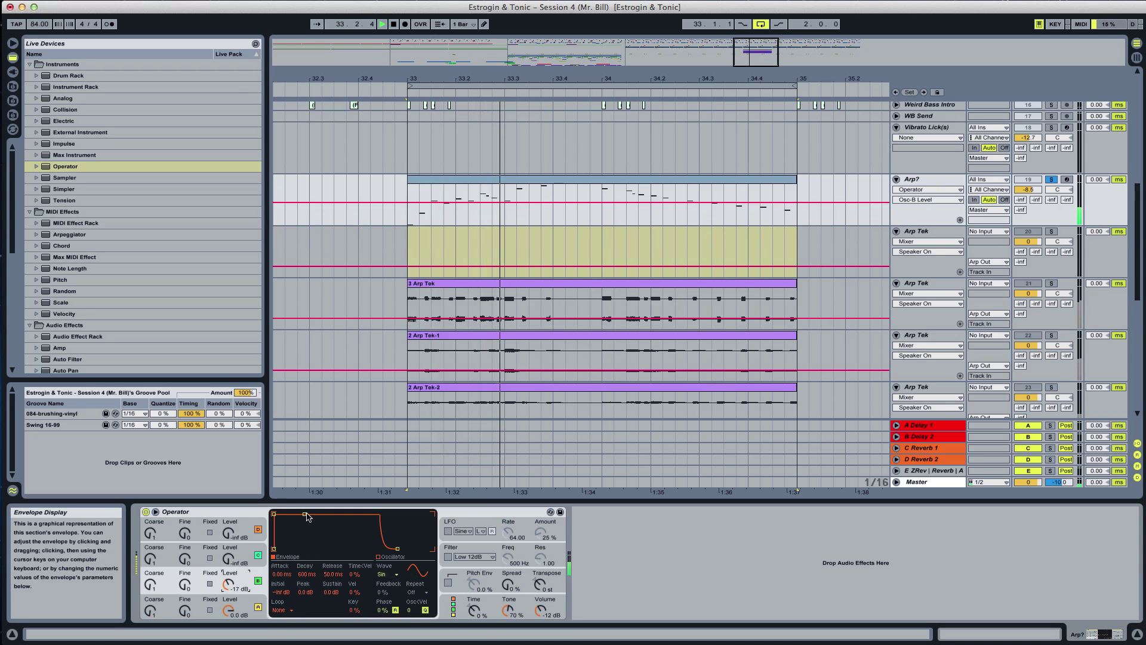
{"action": "left_click_drag", "start_coordinate": [305, 514], "coordinate": [306, 552]}
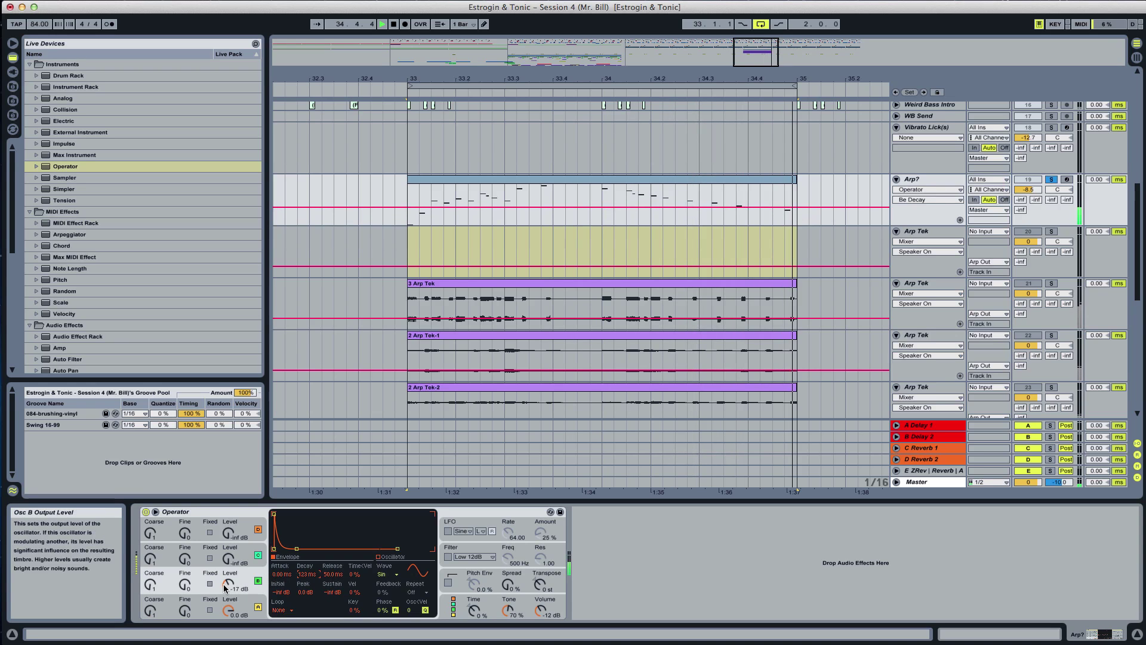
{"action": "left_click_drag", "start_coordinate": [228, 585], "coordinate": [228, 575]}
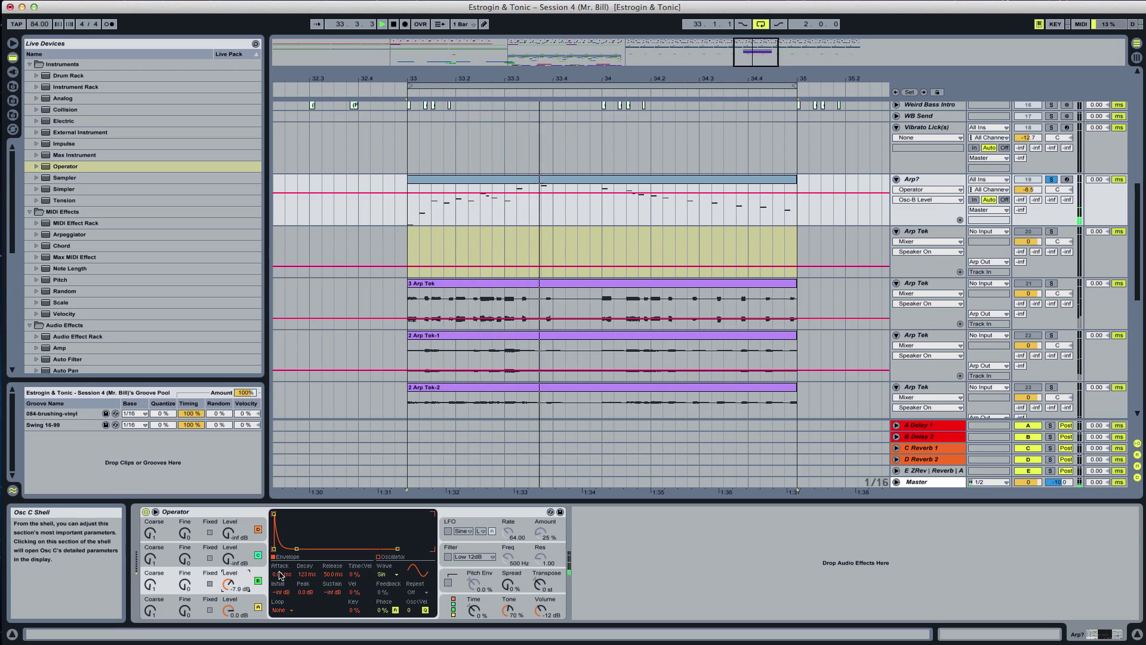
Change Oscillator B's waveform to Sq16 and set Operator's Spread to 100 %
{"action": "left_click", "coordinate": [386, 574]}
{"action": "left_click", "coordinate": [399, 528]}
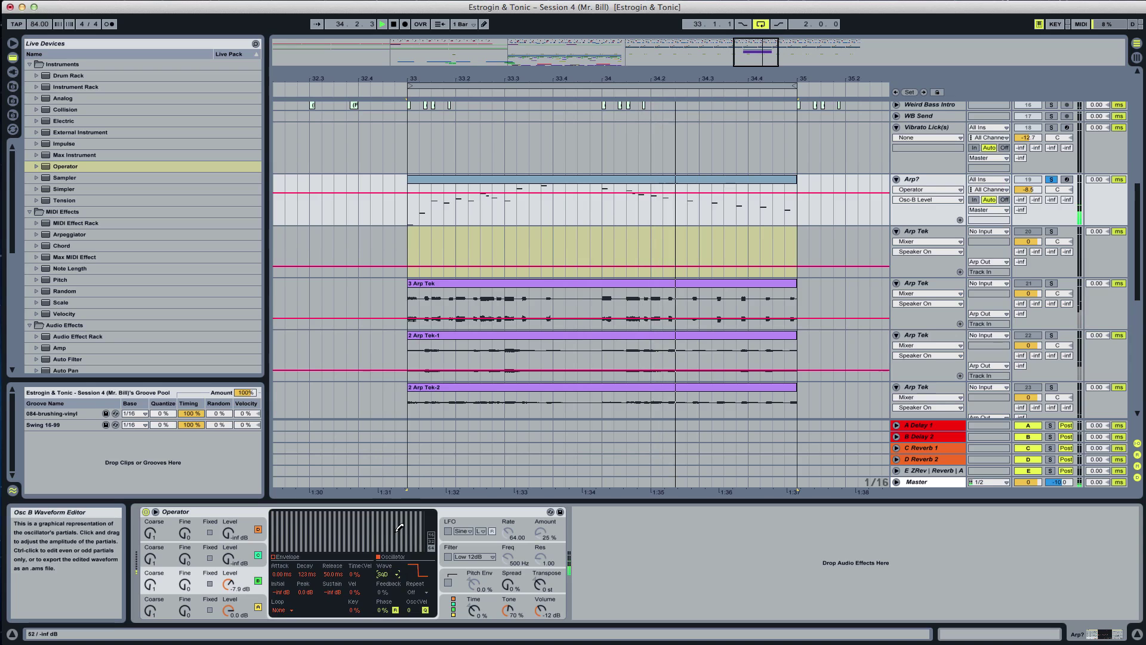
{"action": "left_click", "coordinate": [431, 534]}
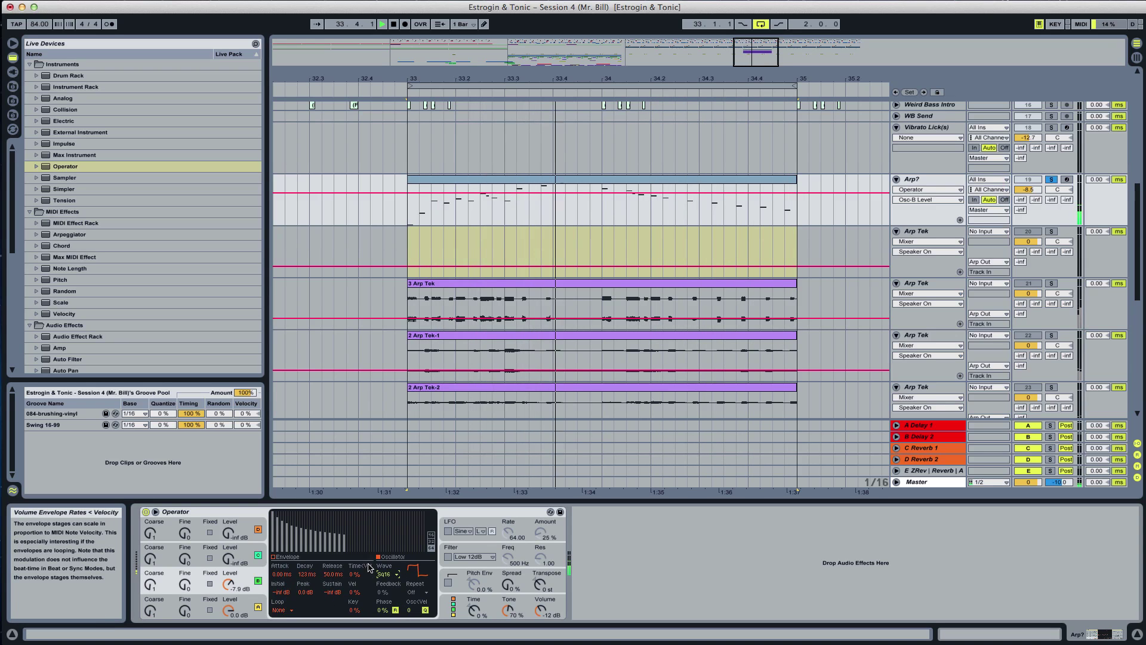
{"action": "left_click_drag", "start_coordinate": [504, 588], "coordinate": [502, 587]}
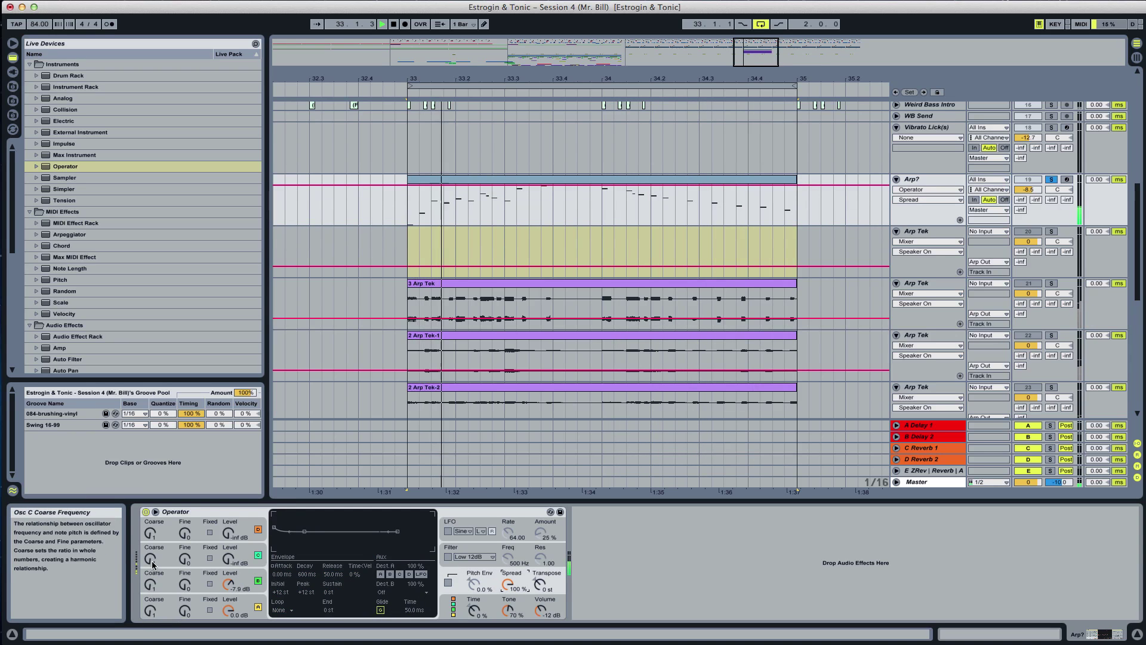
Set Oscillator C to a fixed 1.15 kHz at -11 dB and shorten its envelope's decay to about 42 ms
{"action": "left_click", "coordinate": [210, 558]}
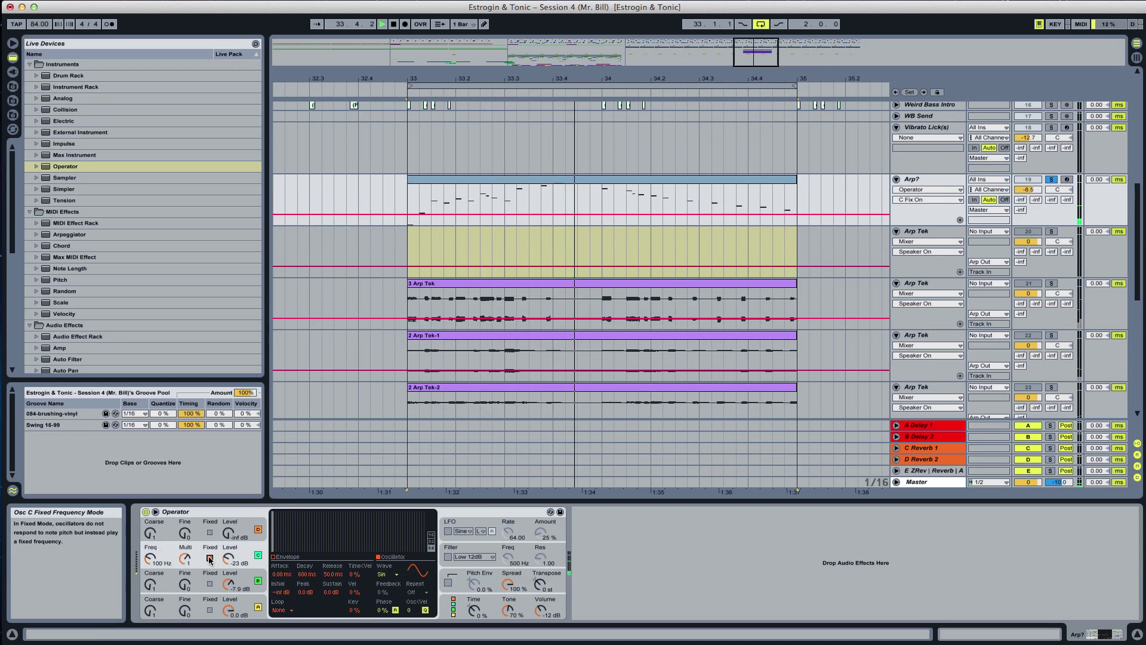
{"action": "left_click_drag", "start_coordinate": [149, 562], "coordinate": [148, 531]}
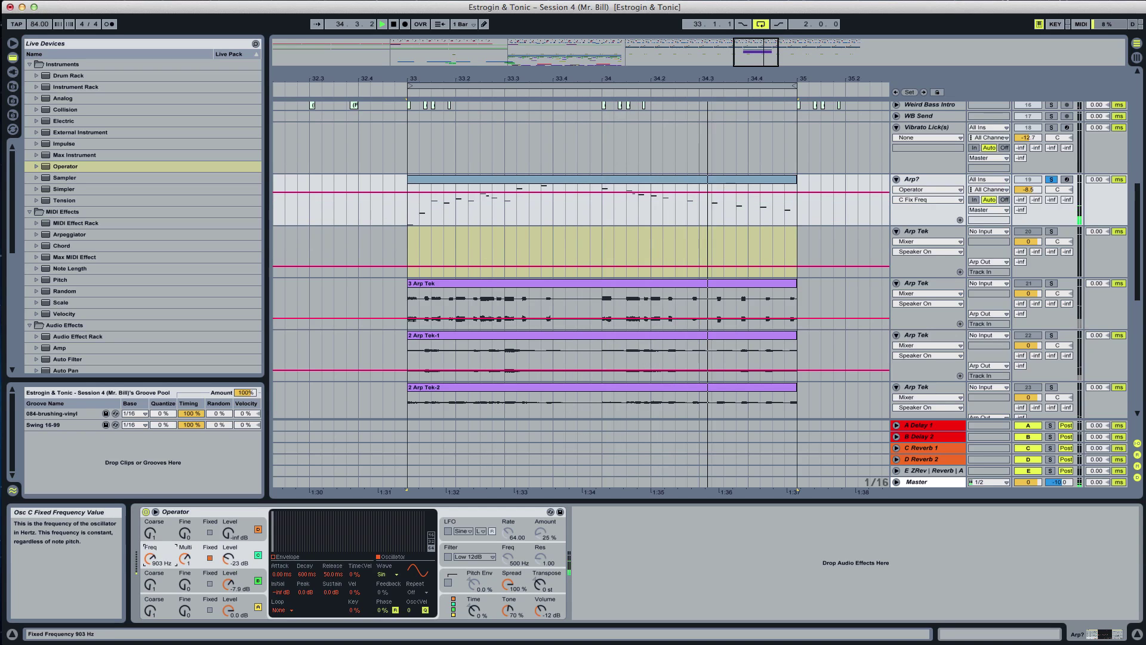
{"action": "left_click_drag", "start_coordinate": [230, 556], "coordinate": [231, 545]}
{"action": "left_click", "coordinate": [273, 556]}
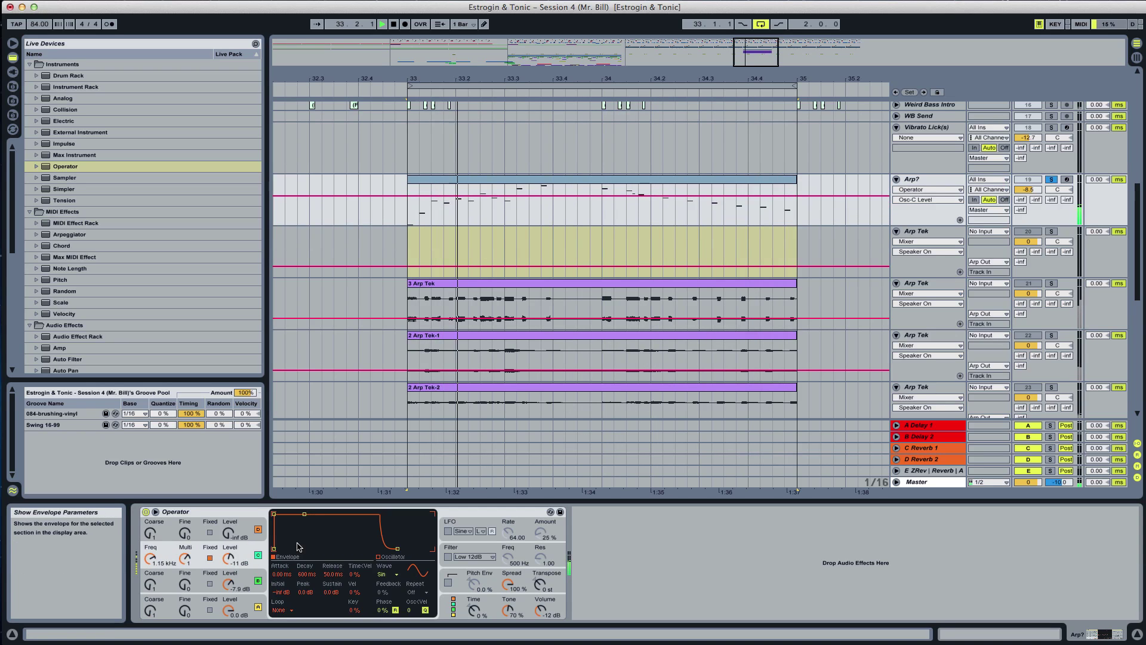
{"action": "left_click_drag", "start_coordinate": [306, 515], "coordinate": [293, 549]}
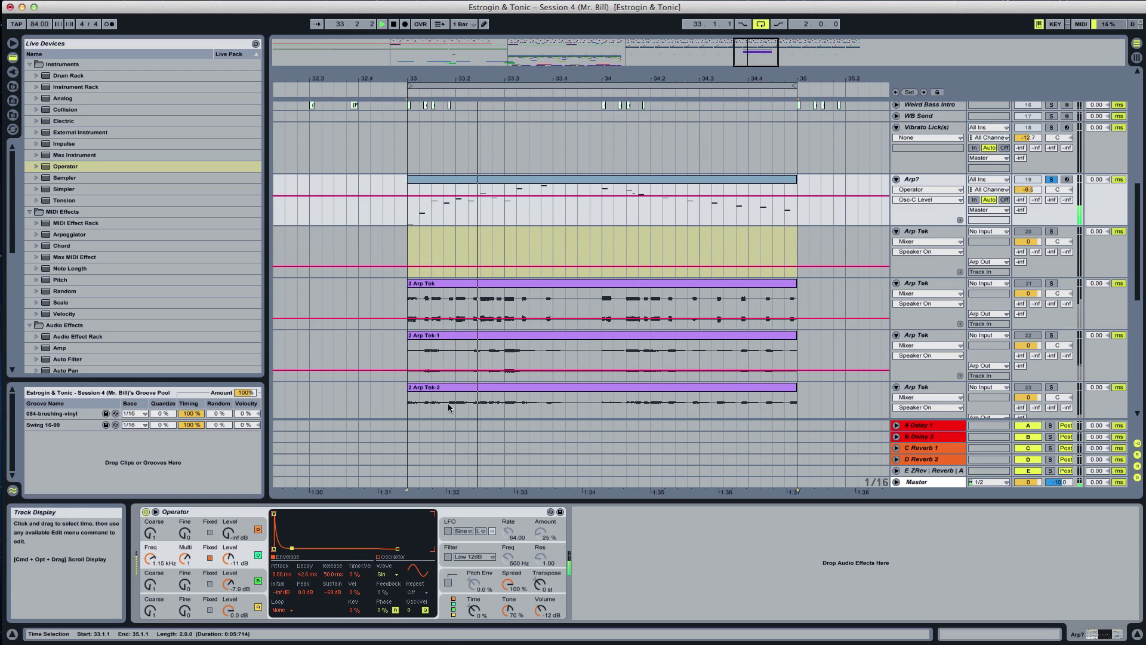
Change Oscillator A's waveform to Sq64
{"action": "left_click", "coordinate": [197, 608]}
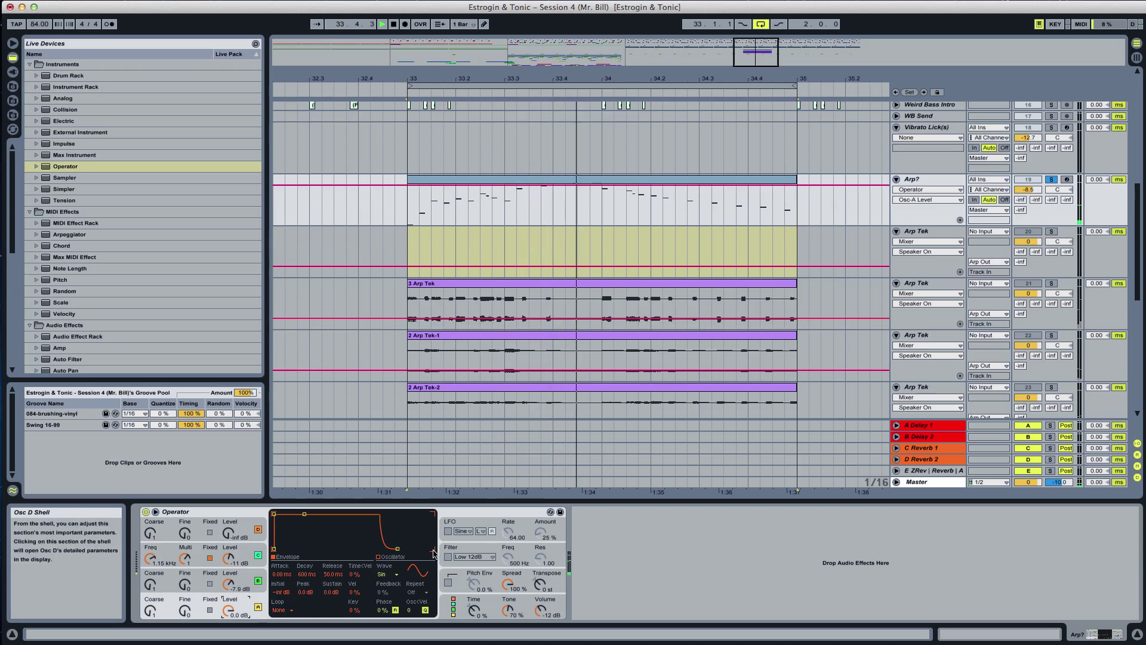
{"action": "left_click", "coordinate": [385, 573]}
{"action": "left_click", "coordinate": [387, 528]}
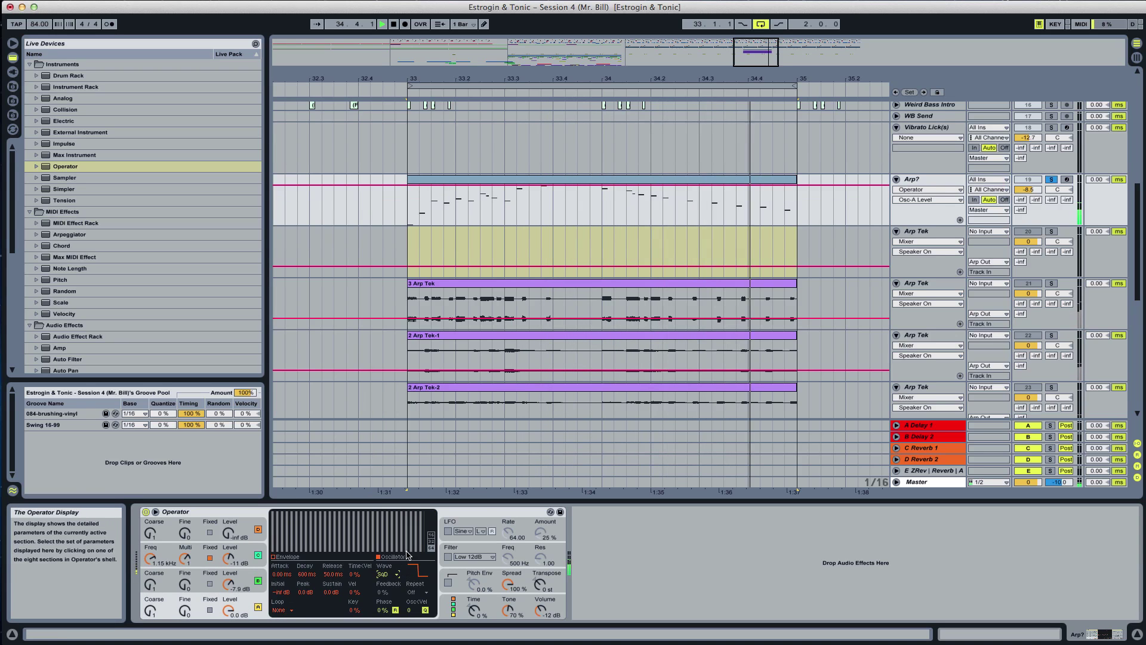
{"action": "key", "text": "Up"}
{"action": "key", "text": "Up"}
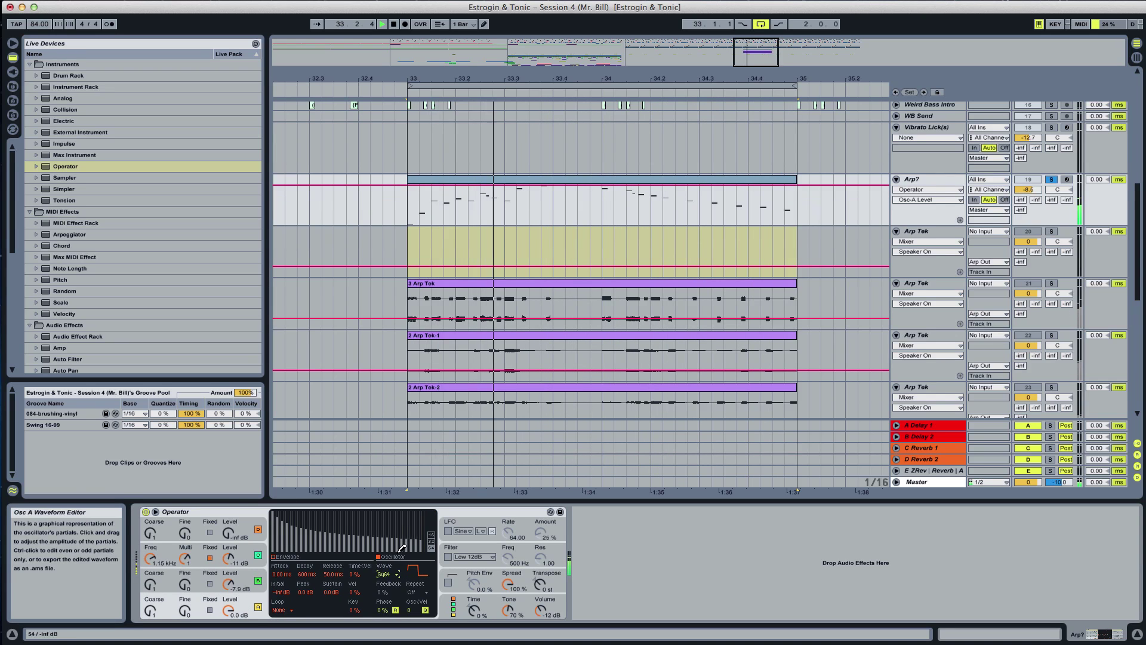
Enable Operator's LFO and set its rate to 122.97 and its amount to 20 %
{"action": "left_click", "coordinate": [460, 526]}
{"action": "left_click", "coordinate": [448, 530]}
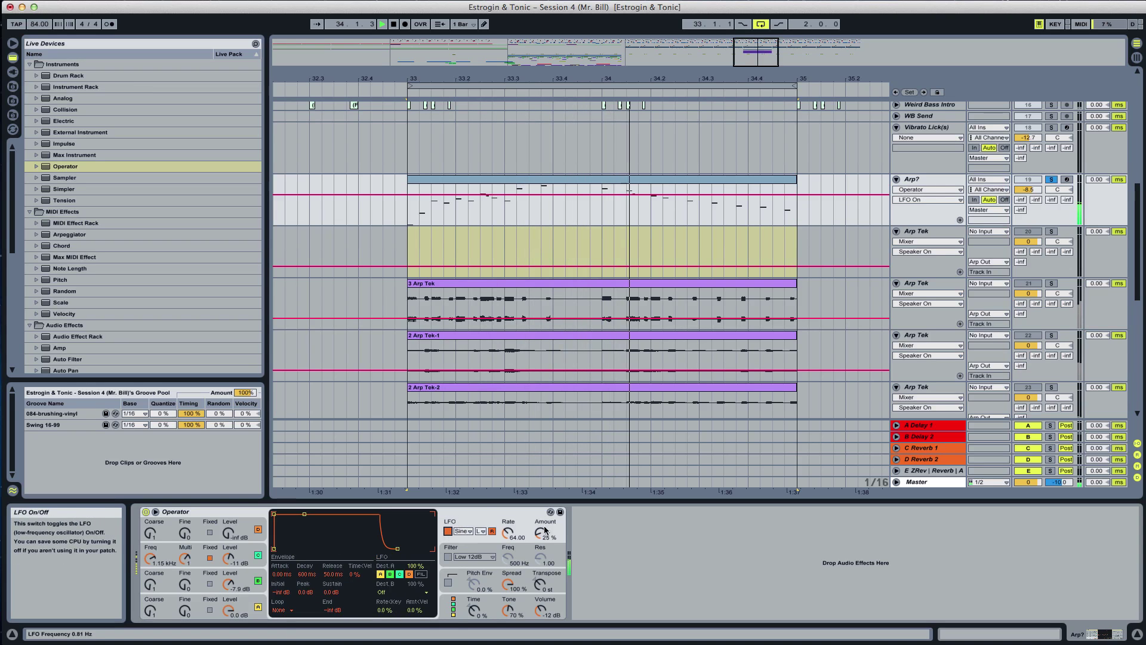
{"action": "left_click_drag", "start_coordinate": [542, 532], "coordinate": [508, 496]}
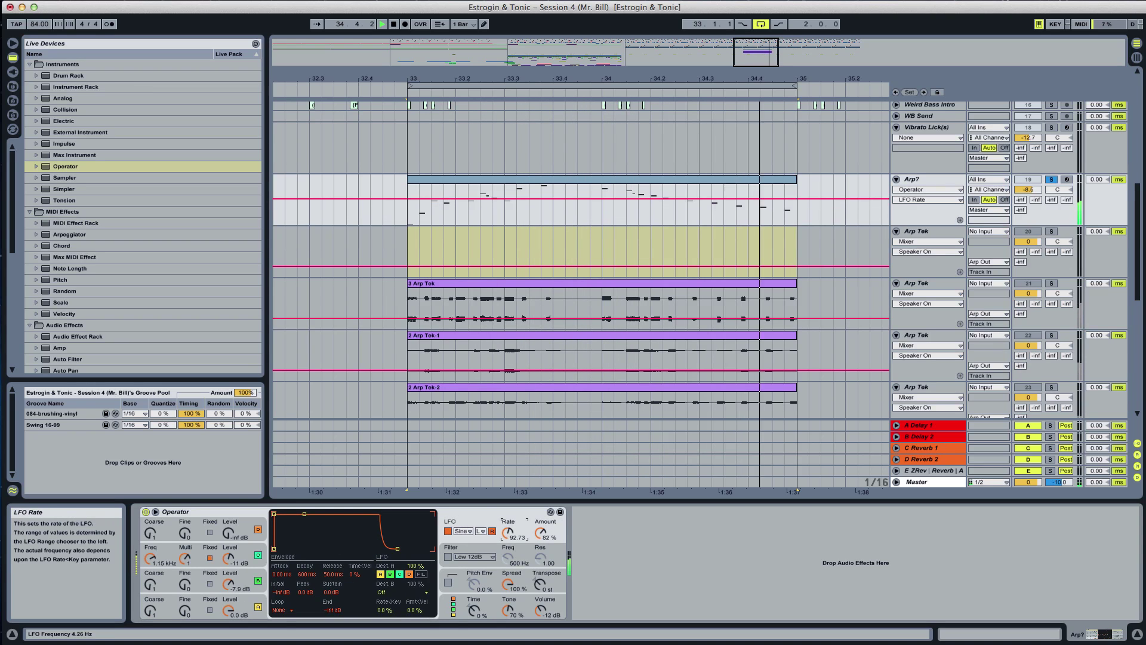
{"action": "left_click_drag", "start_coordinate": [541, 536], "coordinate": [541, 567]}
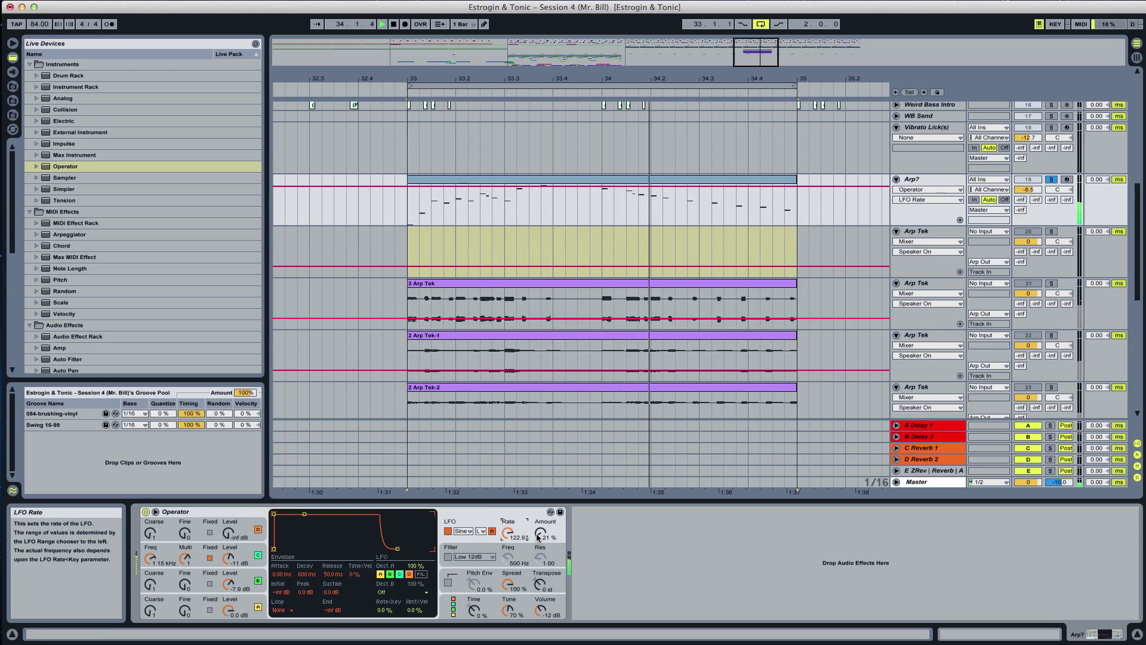
Set Oscillator B's envelope decay to 500 ms and its level to 0 dB, and lower Oscillator C to -69 dB
{"action": "left_click", "coordinate": [230, 585]}
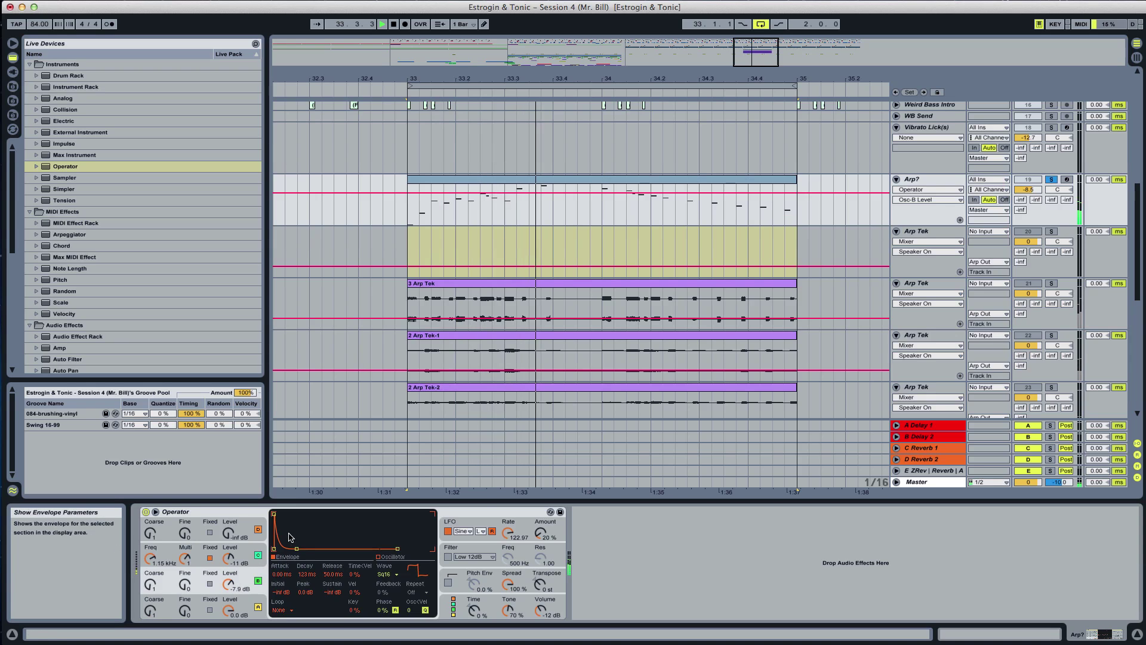
{"action": "mouse_move", "coordinate": [297, 549]}
{"action": "left_mouse_down"}
{"action": "mouse_move", "coordinate": [314, 548]}
{"action": "mouse_move", "coordinate": [301, 548]}
{"action": "left_mouse_up"}
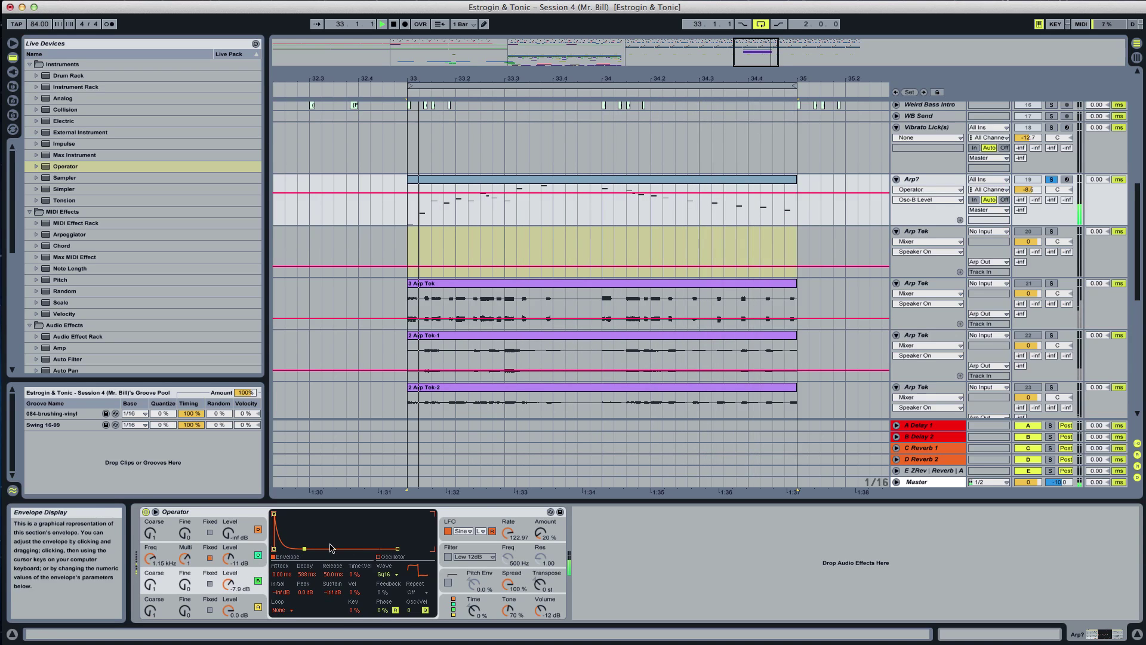
{"action": "left_click_drag", "start_coordinate": [229, 560], "coordinate": [228, 585]}
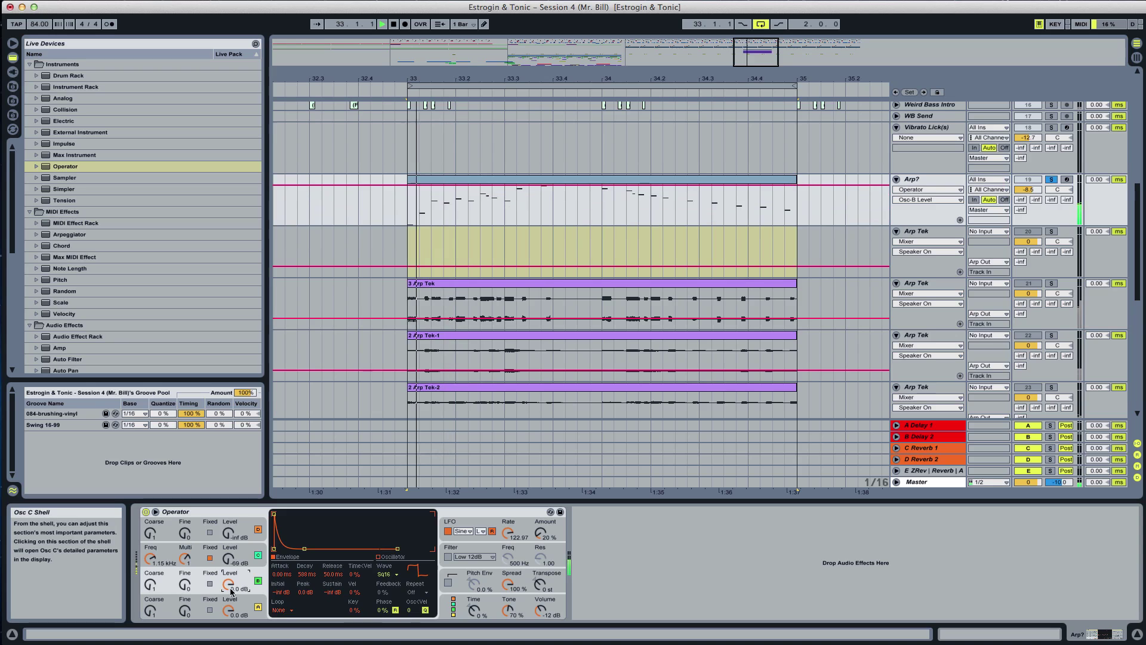
Audition other waveforms for Oscillator A, settle on Tri, and raise Oscillator C's level to -27 dB
{"action": "left_click", "coordinate": [229, 610]}
{"action": "left_click", "coordinate": [386, 575]}
{"action": "left_click", "coordinate": [396, 470]}
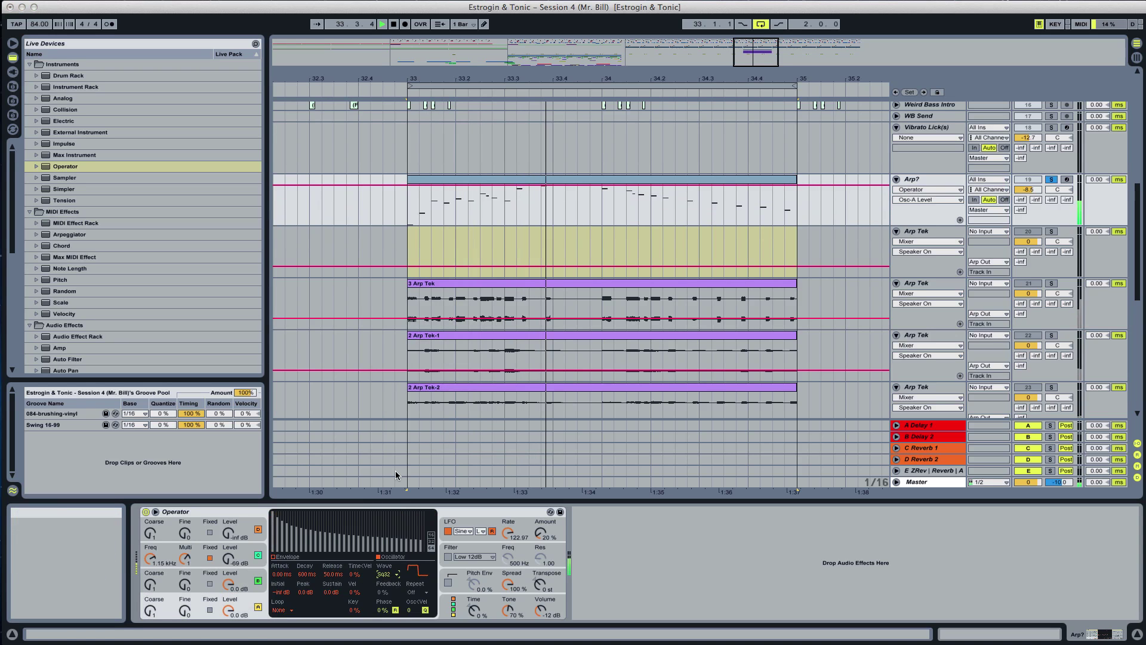
{"action": "key", "text": "Up"}
{"action": "key", "text": "Up"}
{"action": "key", "text": "Up"}
{"action": "key", "text": "Up"}
{"action": "key", "text": "Up"}
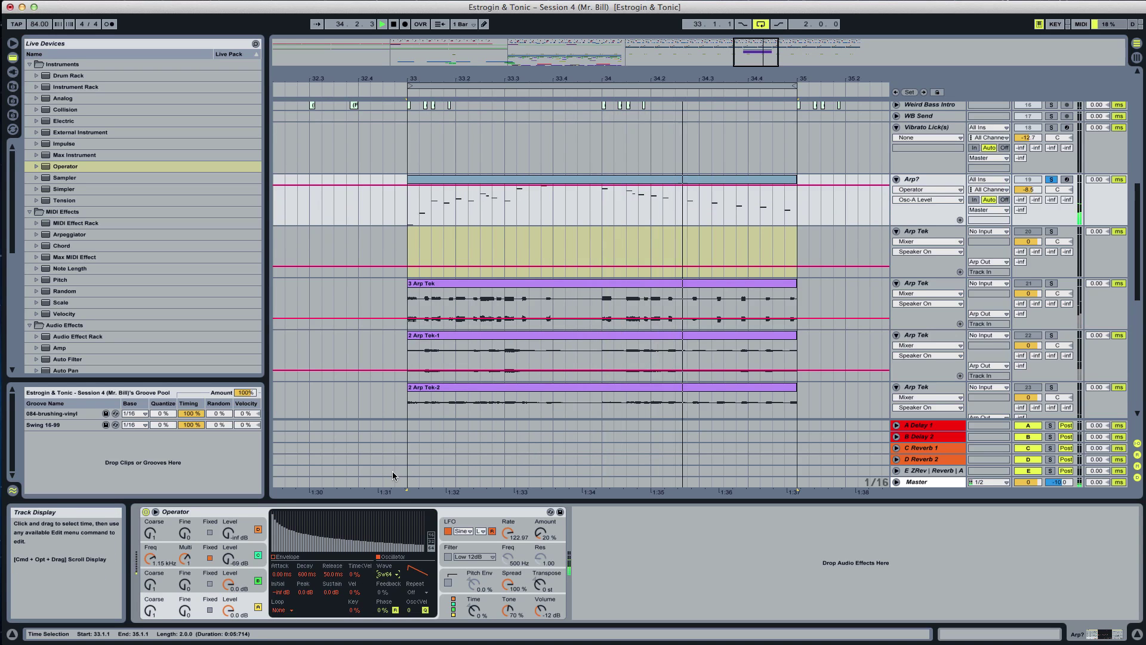
{"action": "key", "text": "Up"}
{"action": "key", "text": "Up"}
{"action": "key", "text": "Up"}
{"action": "key", "text": "Up"}
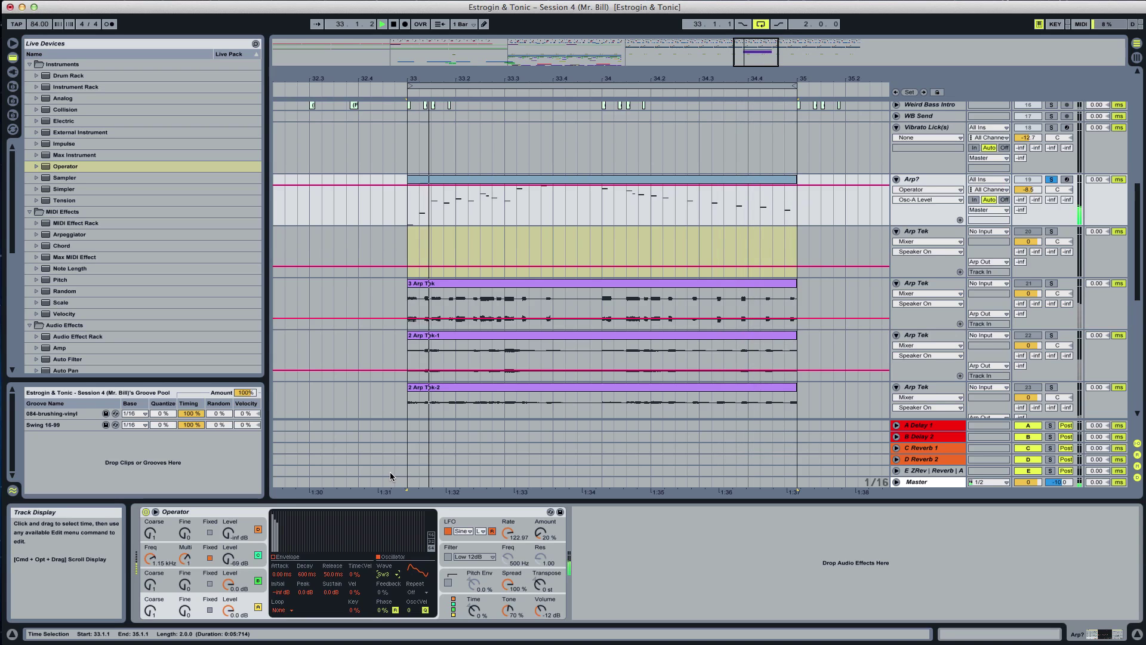
{"action": "key", "text": "Down"}
{"action": "key", "text": "Down"}
{"action": "key", "text": "Down"}
{"action": "key", "text": "Down"}
{"action": "key", "text": "Down"}
{"action": "key", "text": "Down"}
{"action": "key", "text": "Down"}
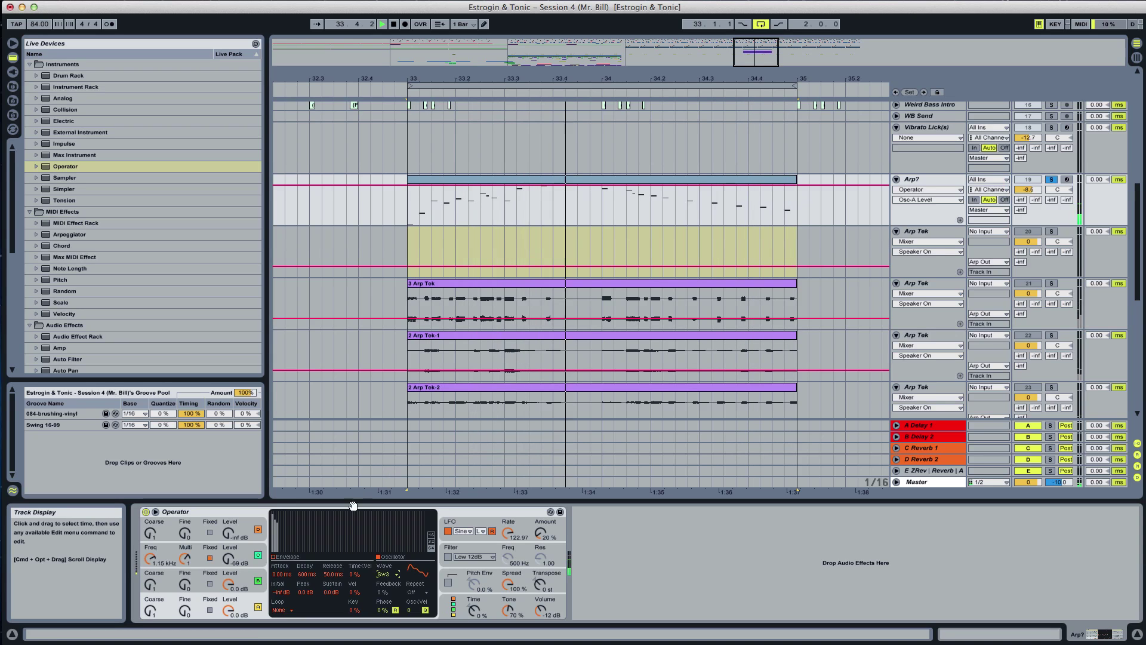
{"action": "key", "text": "Down"}
{"action": "key", "text": "Down"}
{"action": "key", "text": "Down"}
{"action": "key", "text": "Down"}
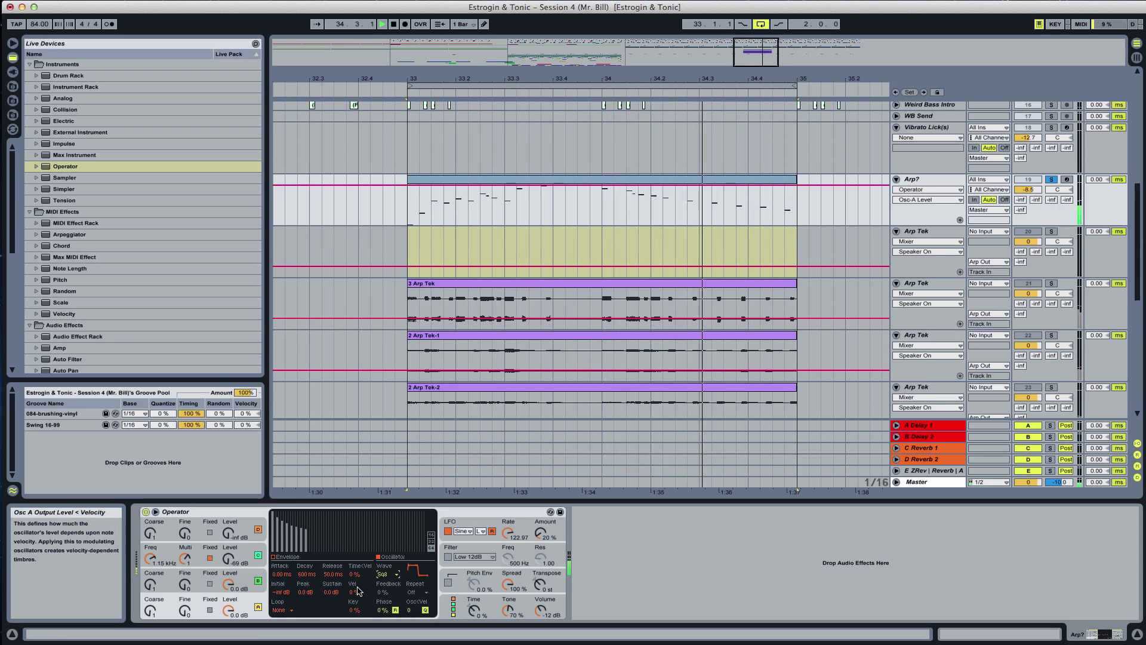
{"action": "key", "text": "Down"}
{"action": "key", "text": "Down"}
{"action": "key", "text": "Down"}
{"action": "key", "text": "Down"}
{"action": "key", "text": "Down"}
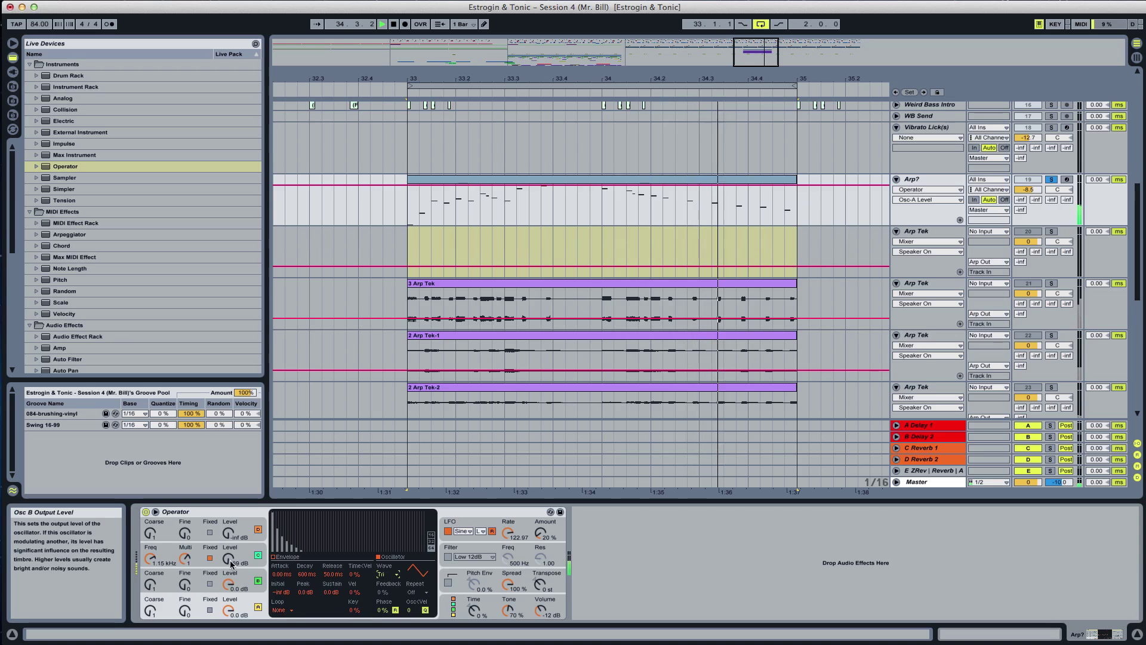
{"action": "left_click_drag", "start_coordinate": [228, 559], "coordinate": [229, 507]}
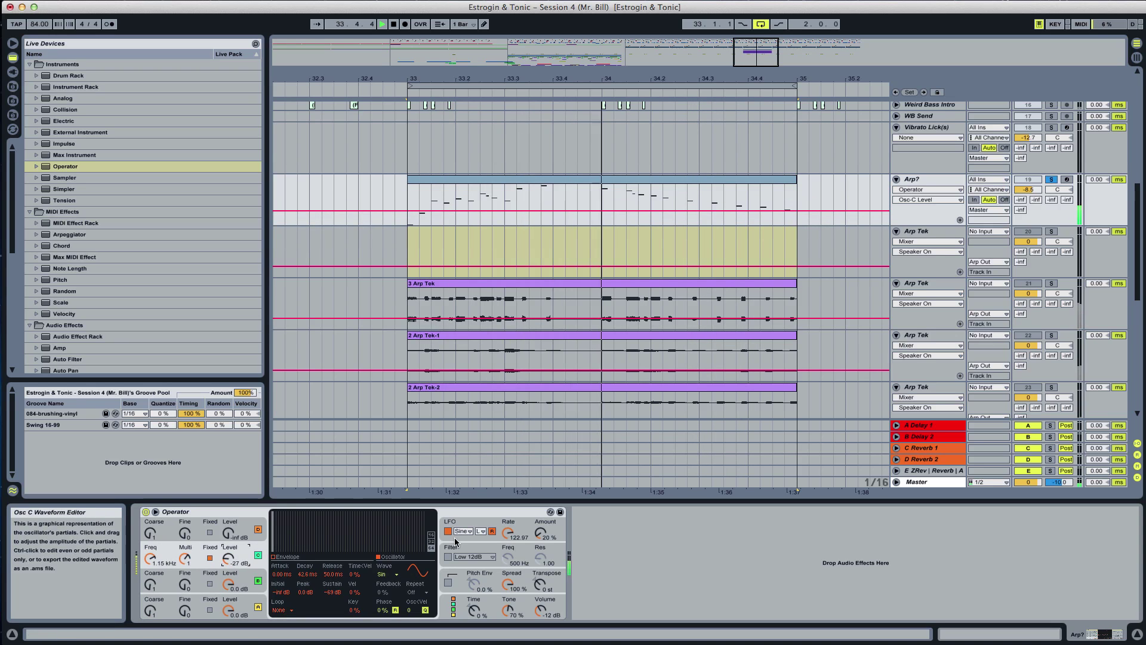
Route the Arp? track into the empty Arp Tek track, arm it and record the looped arpeggio to audio
{"action": "key", "text": "space"}
{"action": "left_click", "coordinate": [983, 233]}
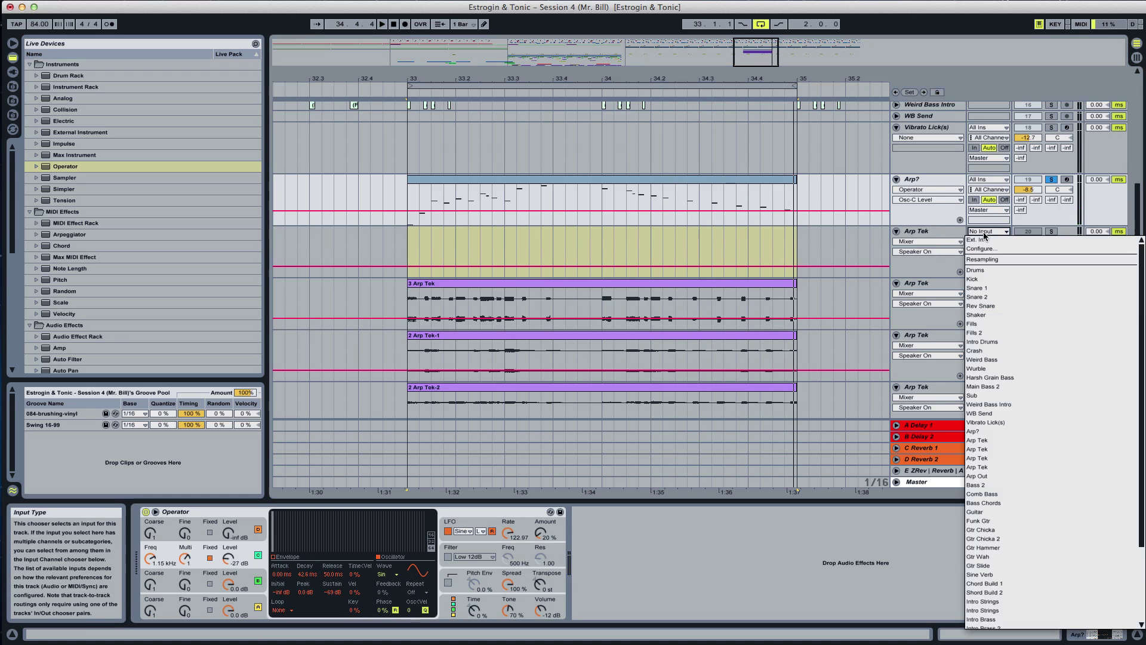
{"action": "left_click", "coordinate": [1009, 332]}
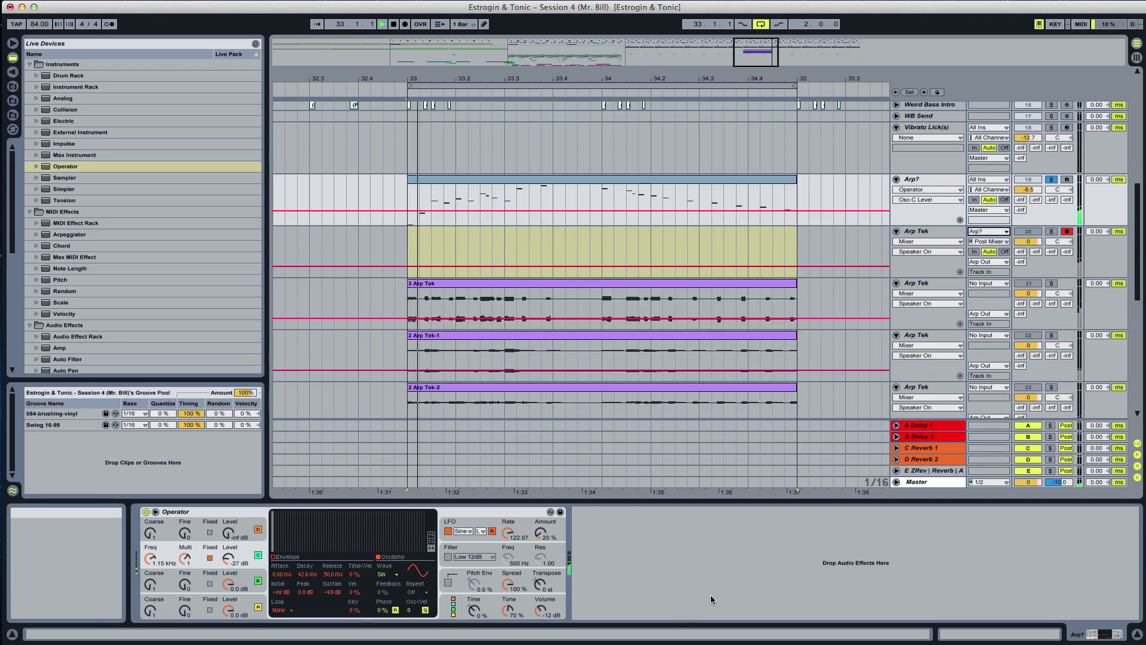
{"action": "key", "text": "space"}
{"action": "left_click", "coordinate": [405, 25]}
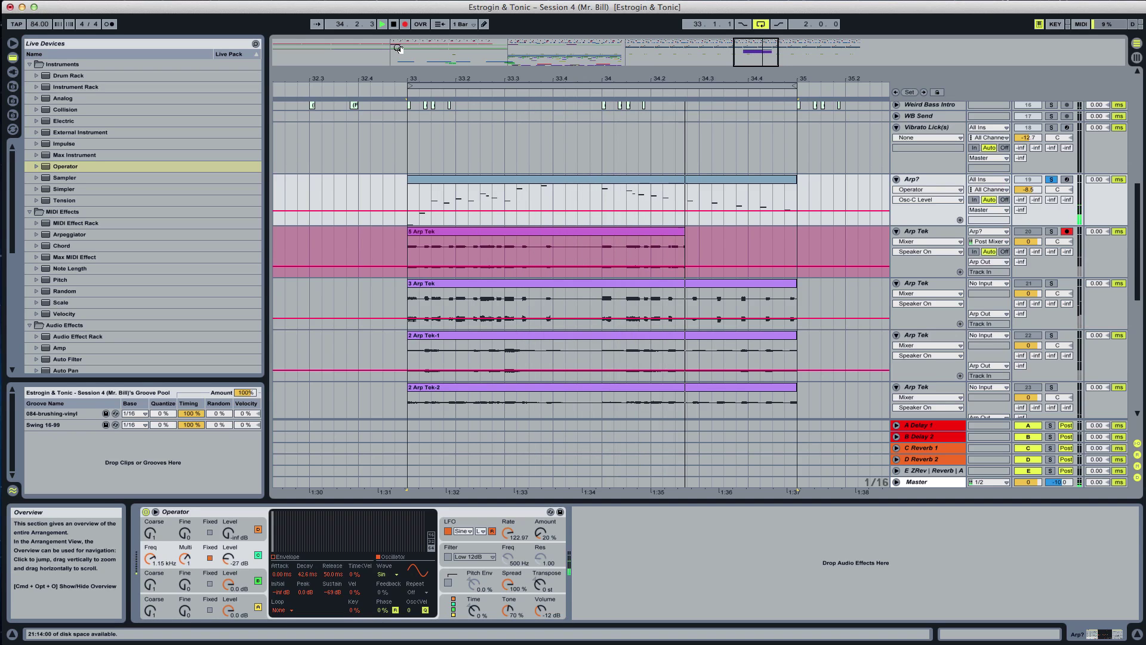
{"action": "key", "text": "space"}
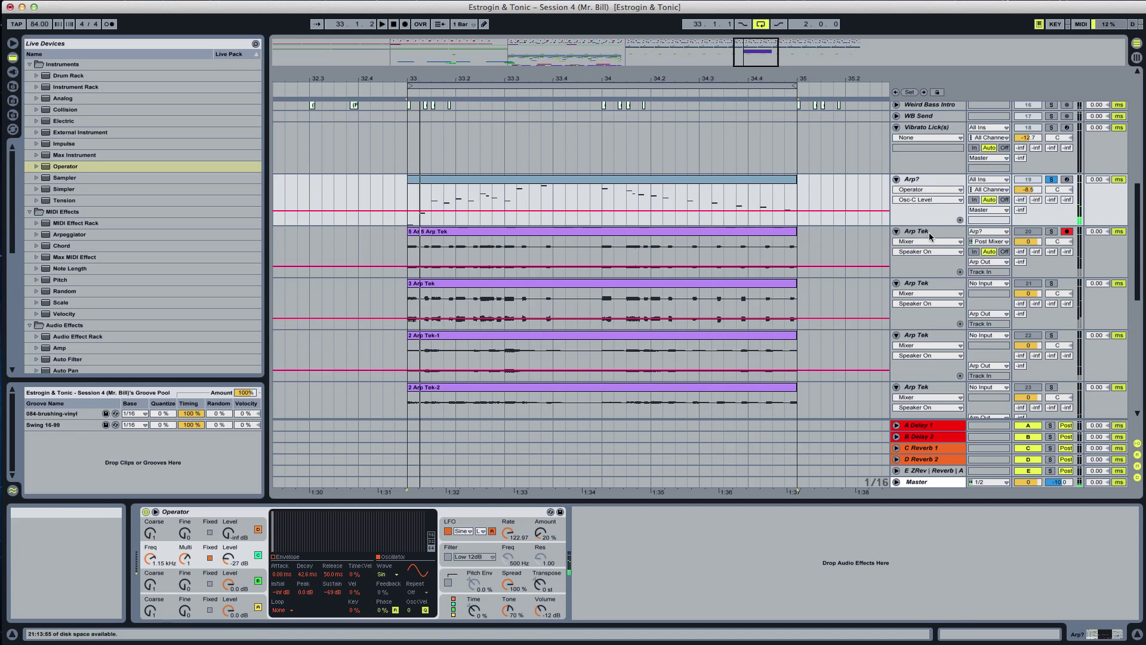
Duplicate the newly recorded Arp Tek track and delete the clip from the upper copy to free it for another take
{"action": "left_click", "coordinate": [902, 232]}
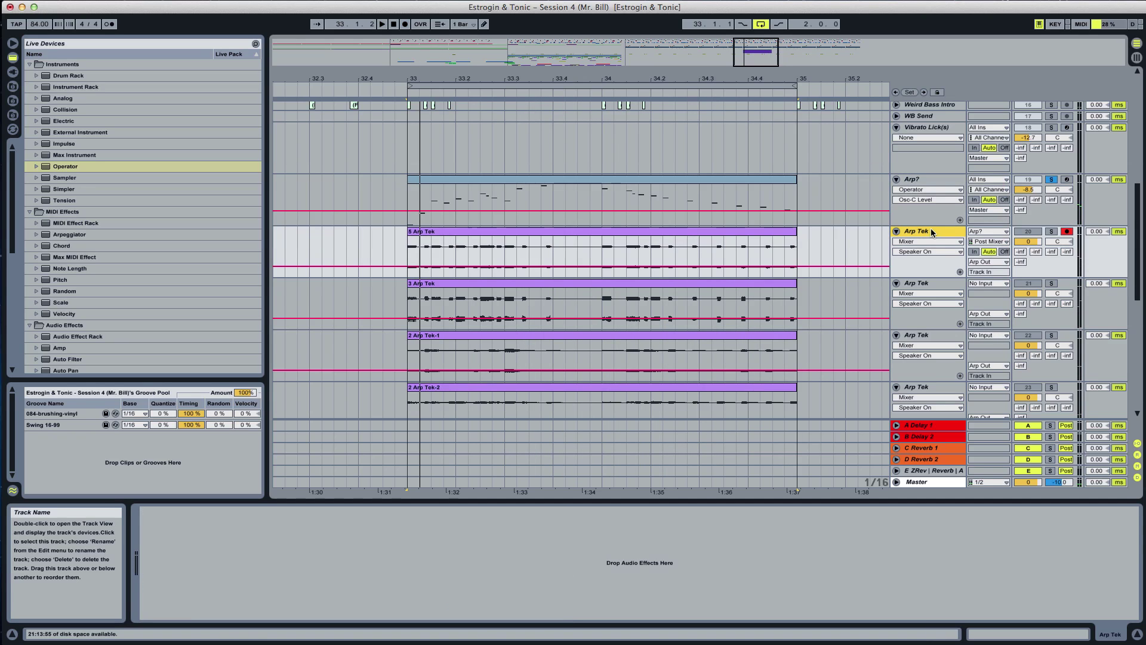
{"action": "key", "text": "super+d"}
{"action": "left_click", "coordinate": [527, 233]}
{"action": "key", "text": "Delete"}
{"action": "left_click", "coordinate": [936, 229]}
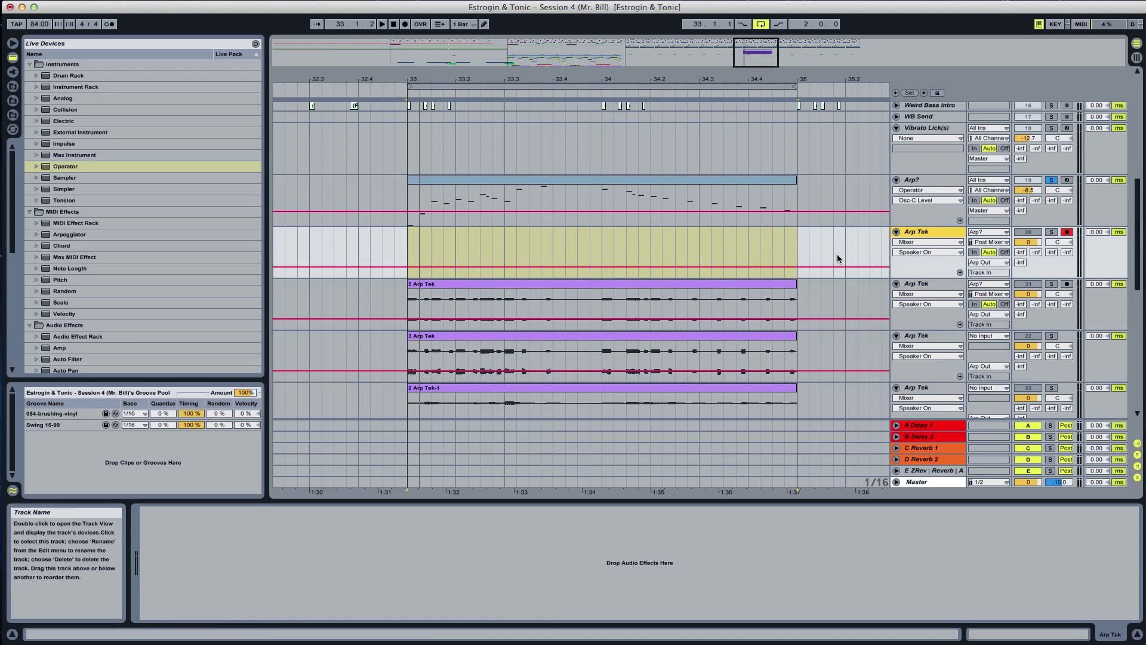
Return to the Arp? track's Operator, start playback and lower Oscillator B's level to -inf dB
{"action": "left_click", "coordinate": [928, 181]}
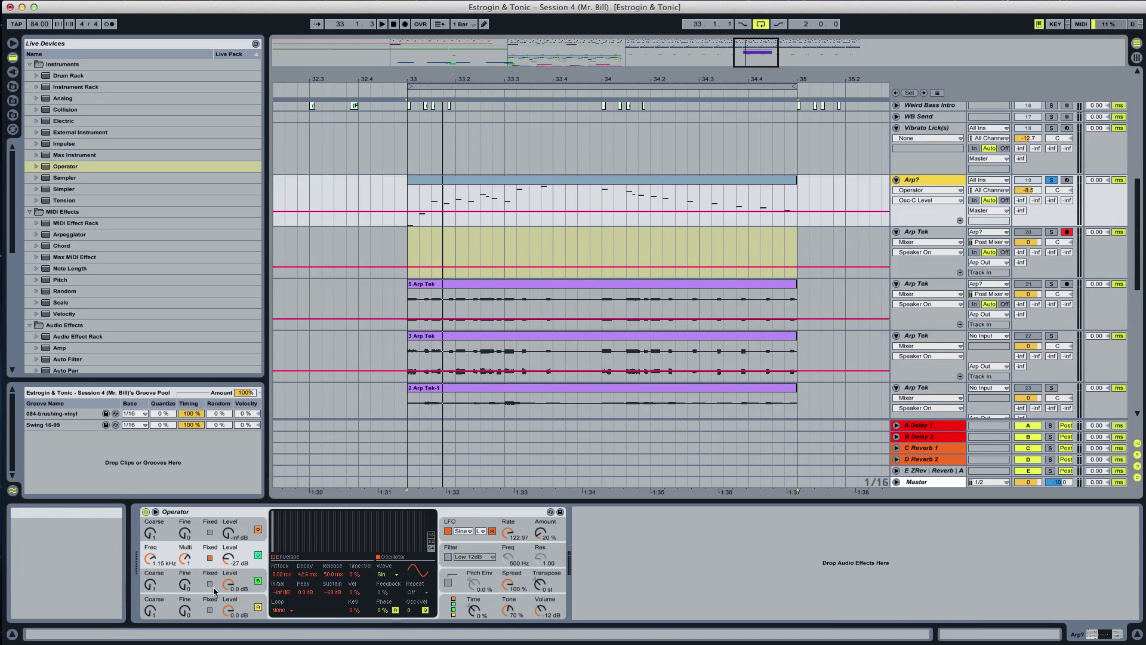
{"action": "left_click_drag", "start_coordinate": [229, 584], "coordinate": [228, 639]}
{"action": "key", "text": "space"}
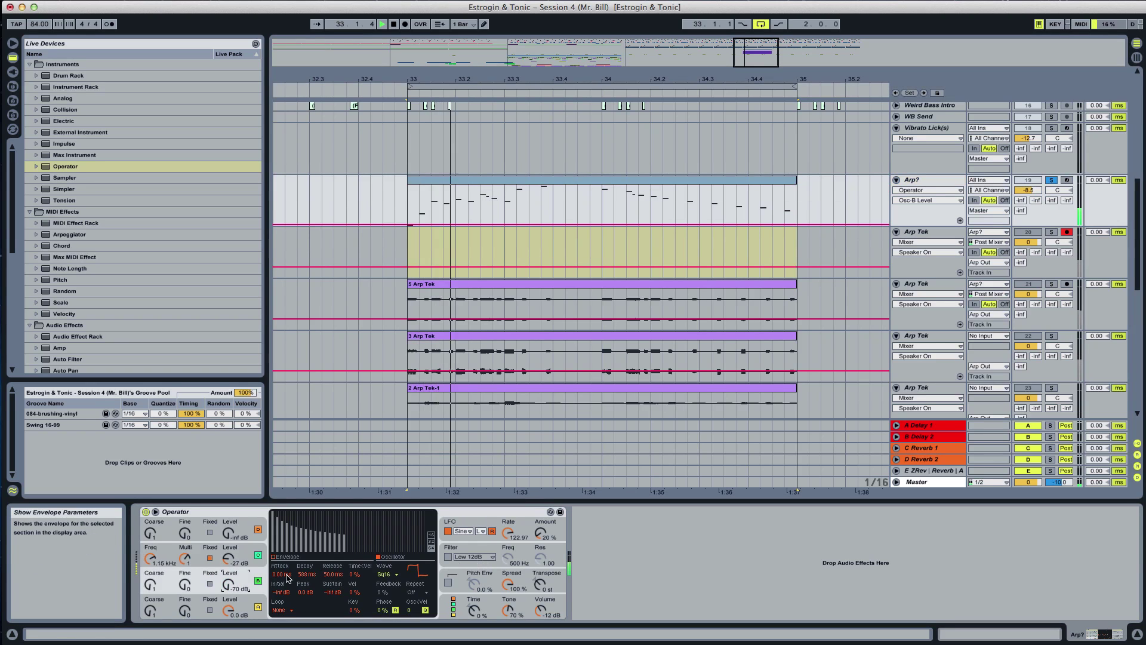
{"action": "left_click_drag", "start_coordinate": [228, 584], "coordinate": [293, 623]}
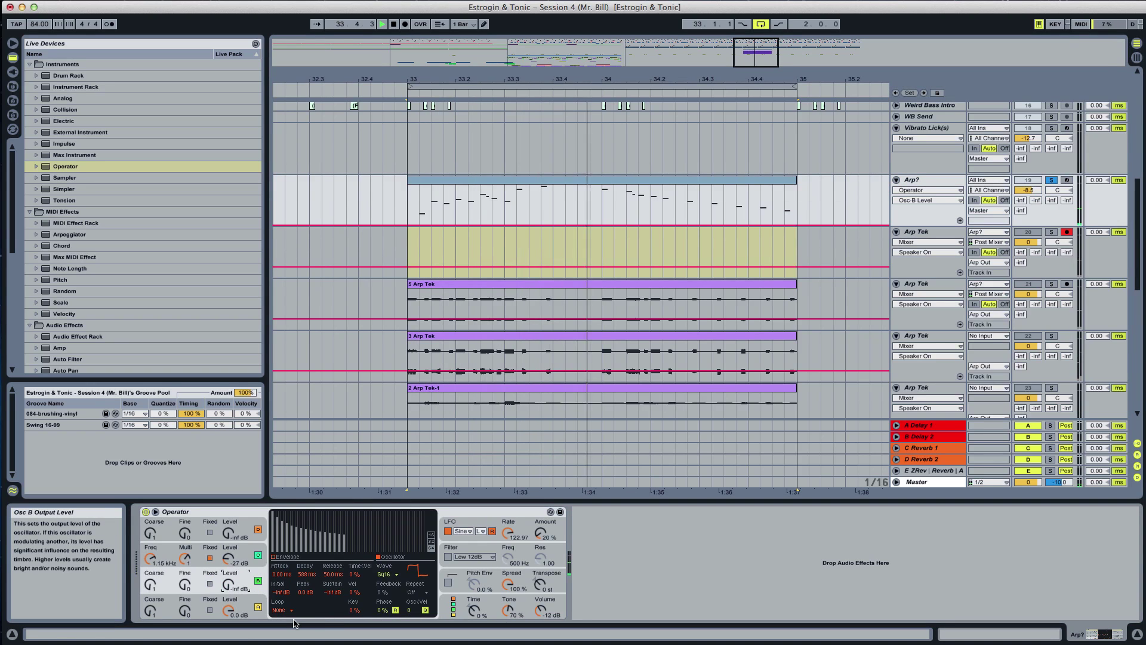
Switch the LFO to the High range with rate 84.67 and amount 100 %, and give its envelope instant attack, short decay and low sustain
{"action": "left_click", "coordinate": [480, 531]}
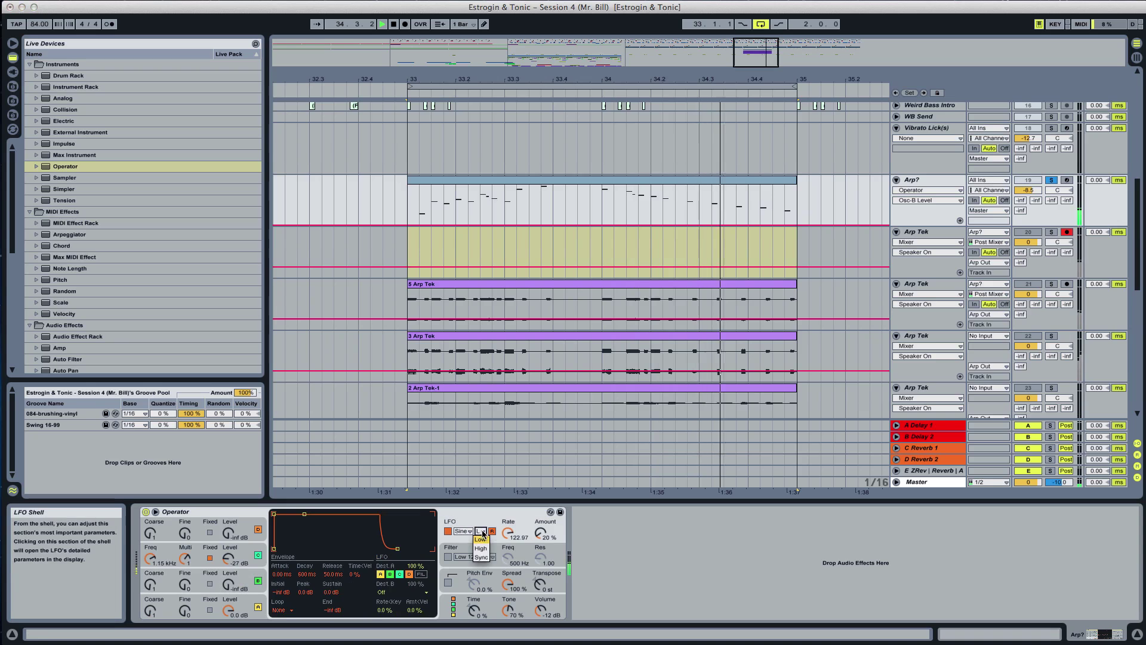
{"action": "left_click", "coordinate": [481, 548]}
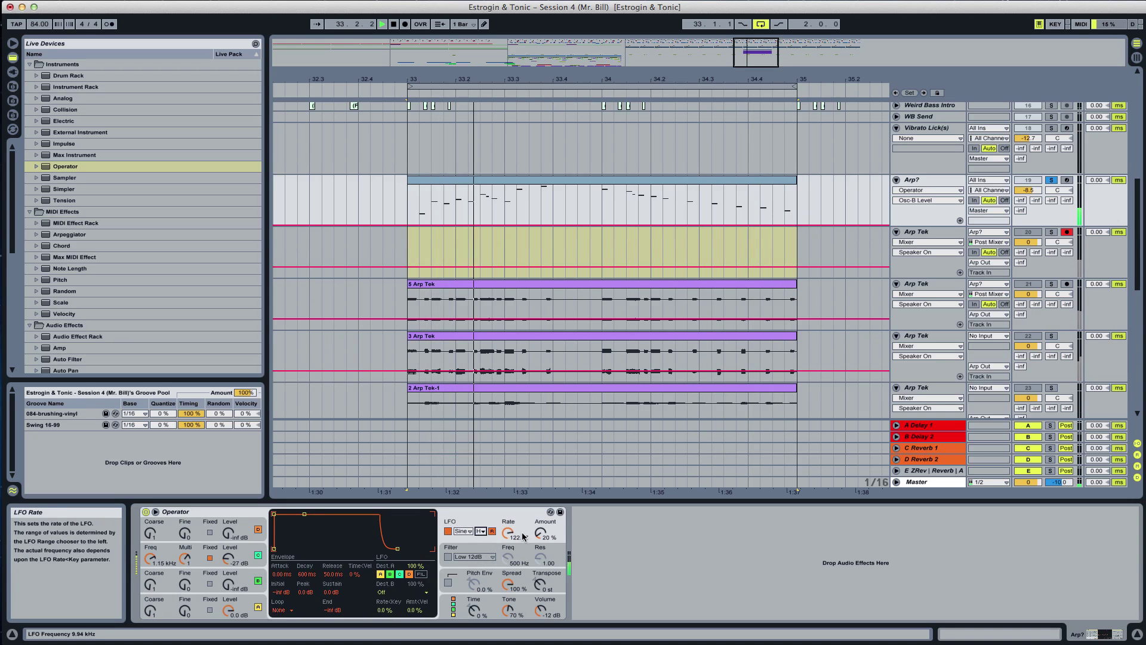
{"action": "left_click_drag", "start_coordinate": [540, 533], "coordinate": [523, 551]}
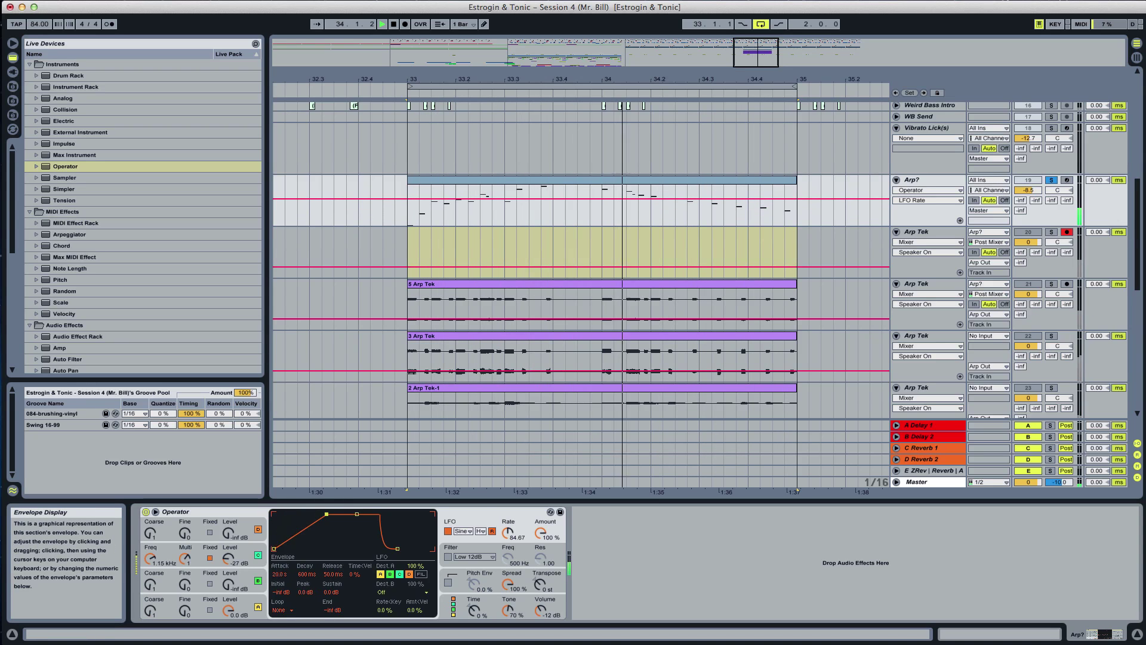
{"action": "left_click_drag", "start_coordinate": [314, 514], "coordinate": [295, 513]}
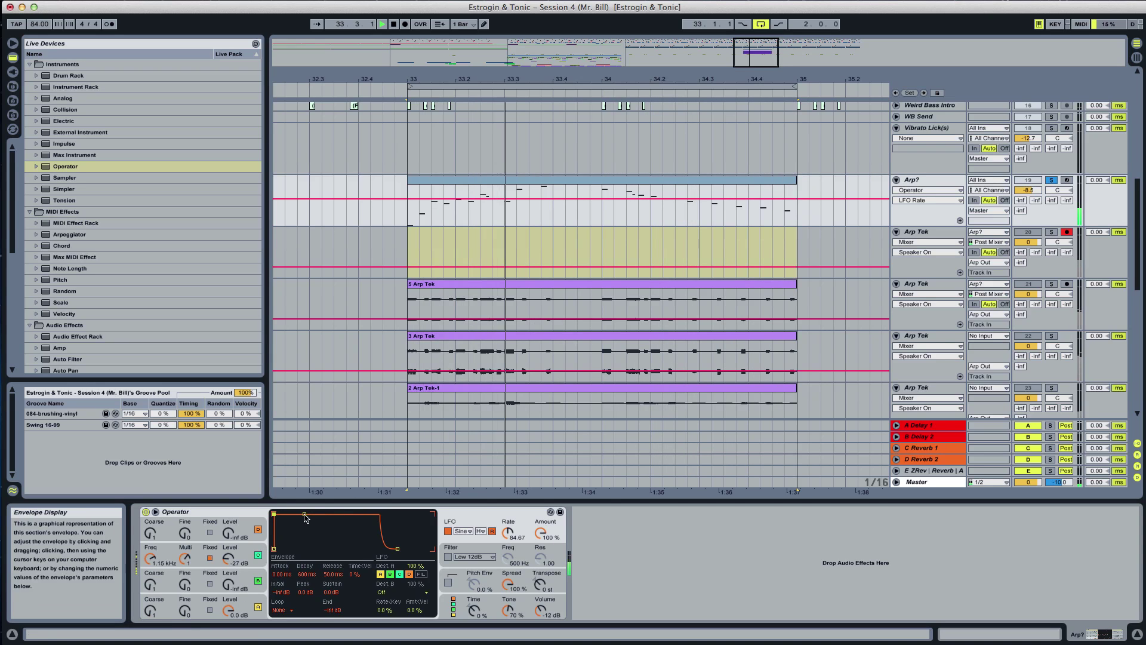
{"action": "left_click_drag", "start_coordinate": [305, 515], "coordinate": [308, 597]}
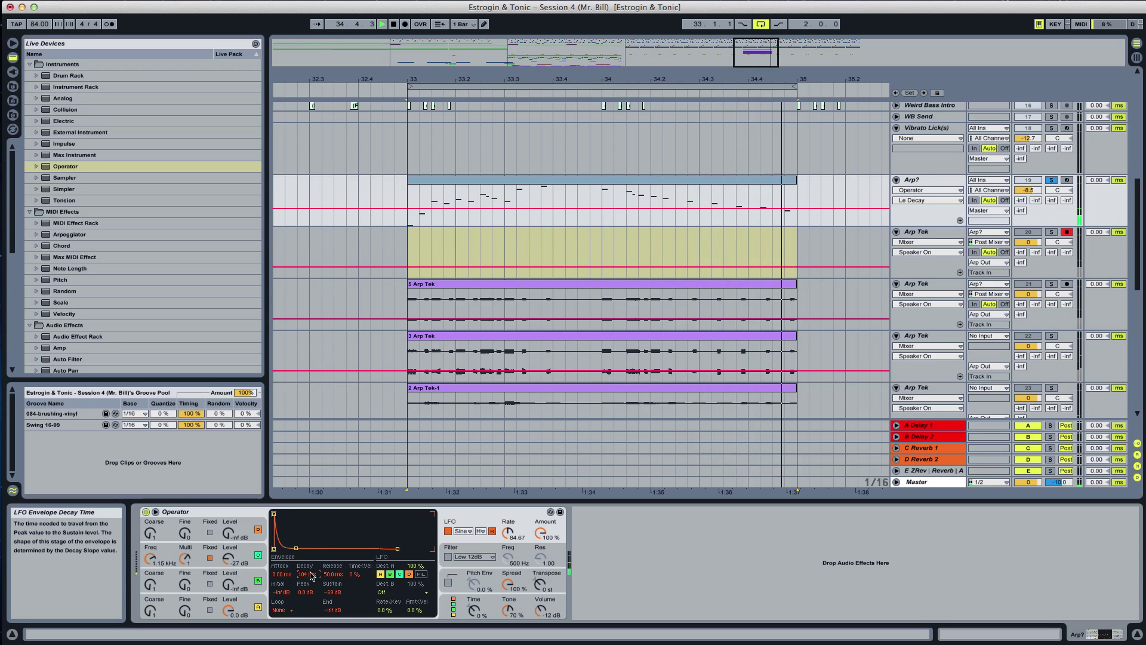
Change Oscillator A's waveform to SwD
{"action": "left_click", "coordinate": [229, 611]}
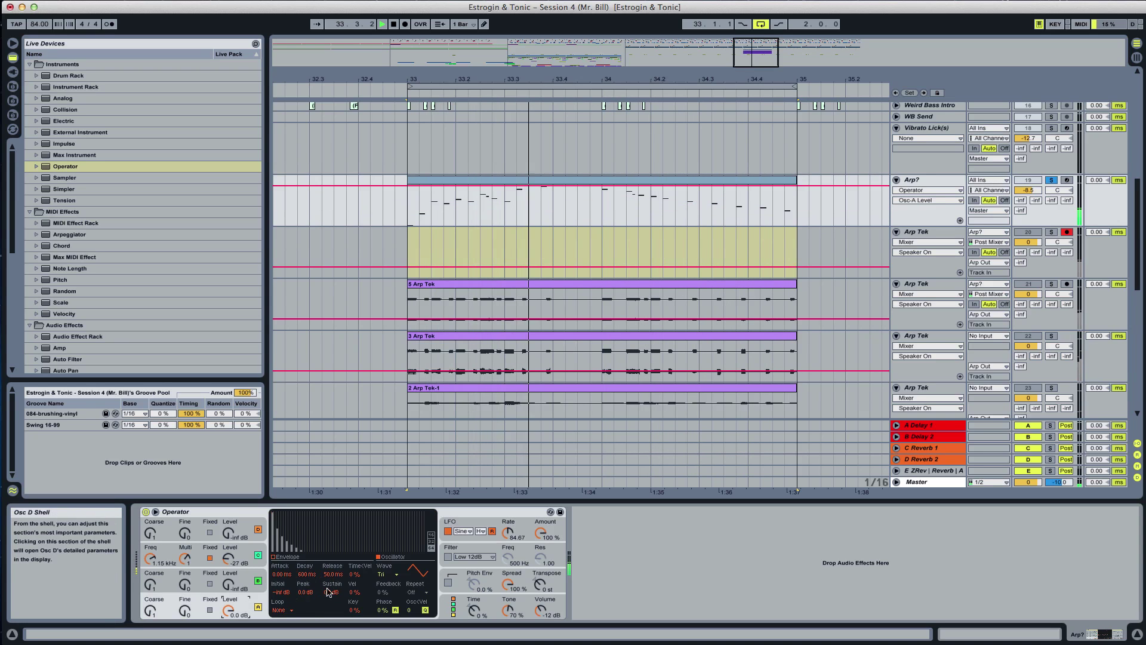
{"action": "left_click", "coordinate": [378, 575]}
{"action": "left_click", "coordinate": [401, 456]}
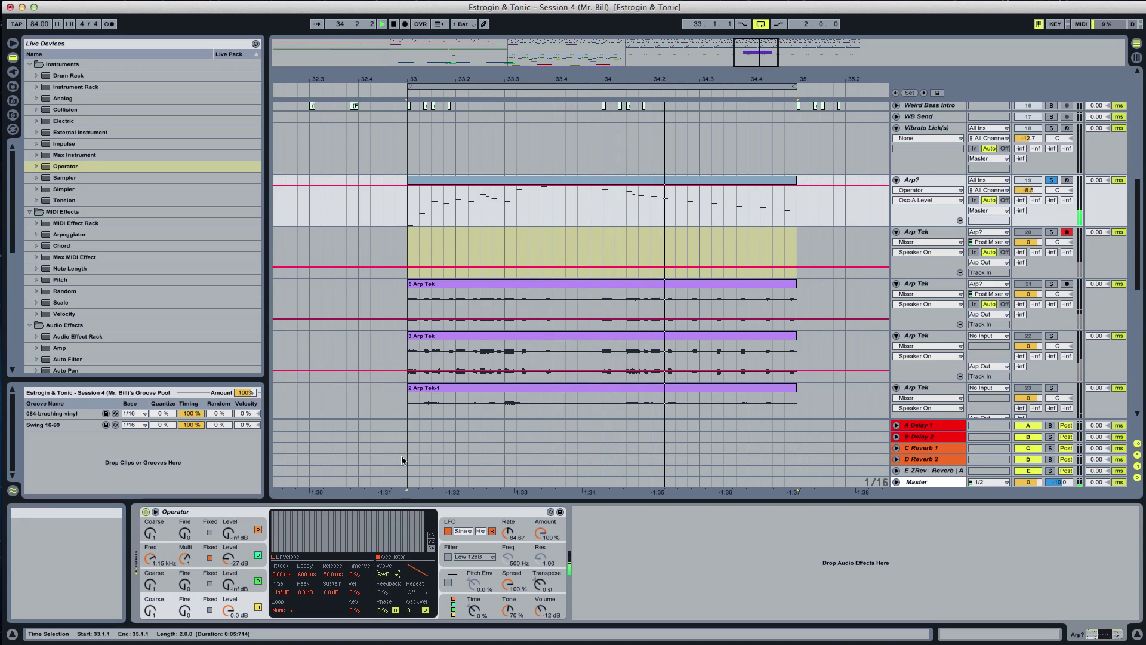
Enable Operator's low-pass filter with 2.78 resonance, and set its envelope amount to 100 % and attack to about 206 ms
{"action": "left_click", "coordinate": [451, 557]}
{"action": "left_click", "coordinate": [360, 592]}
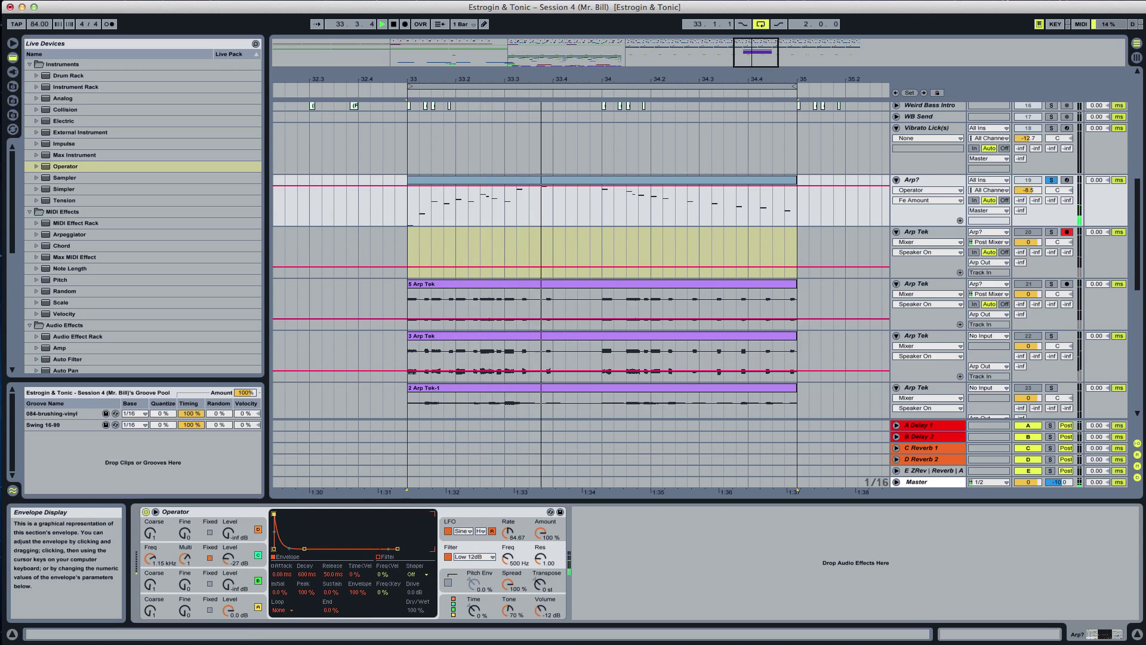
{"action": "left_click_drag", "start_coordinate": [273, 515], "coordinate": [307, 514]}
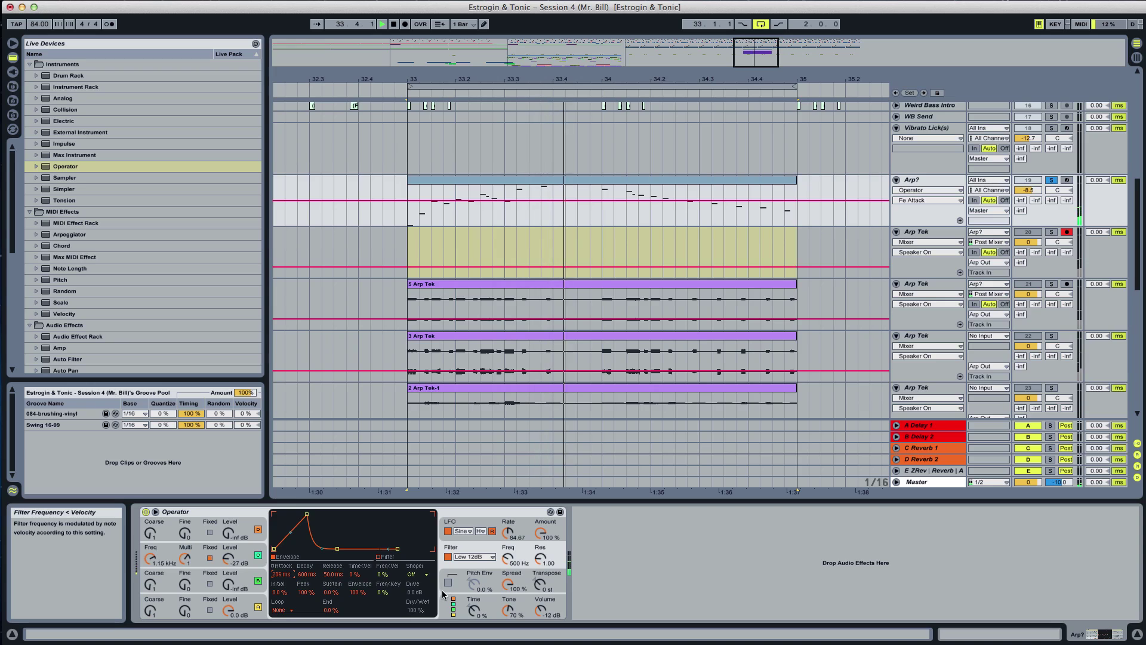
{"action": "left_click_drag", "start_coordinate": [541, 559], "coordinate": [541, 550]}
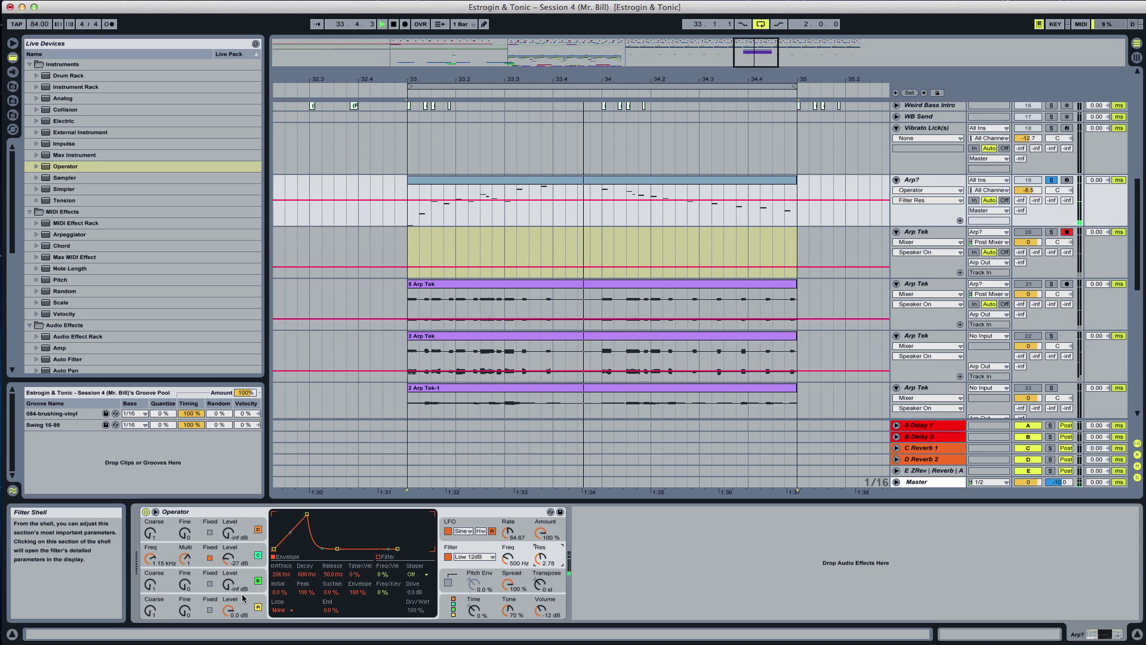
Change Operator's oscillator algorithm and set Oscillator B to the NoW noise waveform at -3.8 dB
{"action": "left_click", "coordinate": [234, 576]}
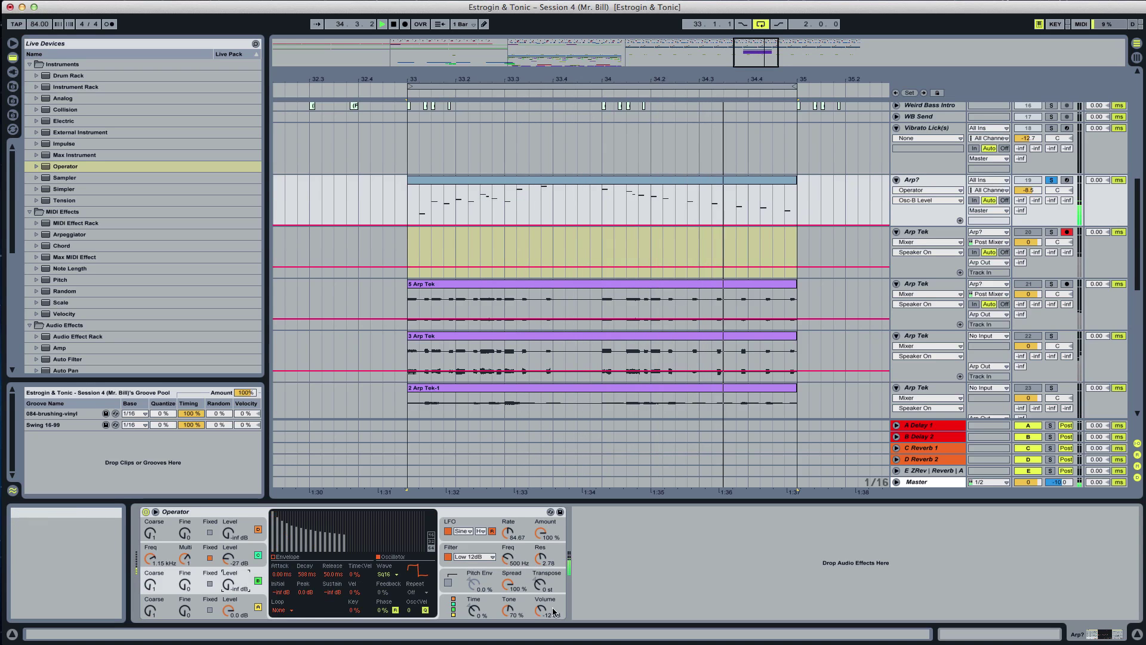
{"action": "left_click", "coordinate": [453, 605]}
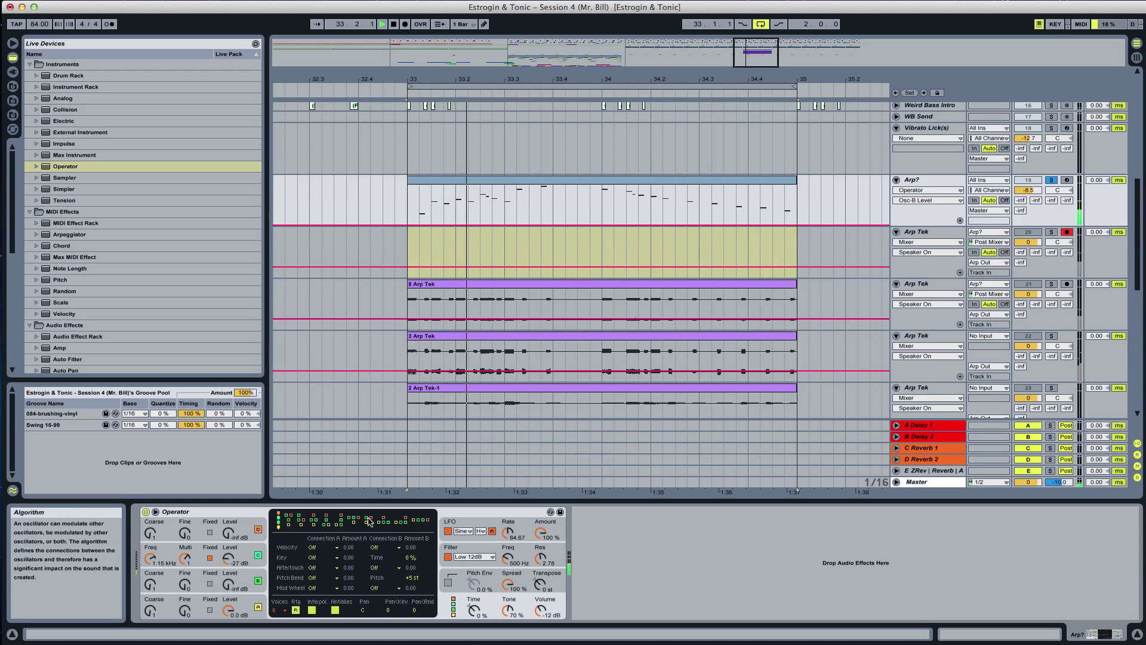
{"action": "left_click_drag", "start_coordinate": [228, 582], "coordinate": [228, 578]}
{"action": "left_click", "coordinate": [385, 573]}
{"action": "left_click", "coordinate": [391, 560]}
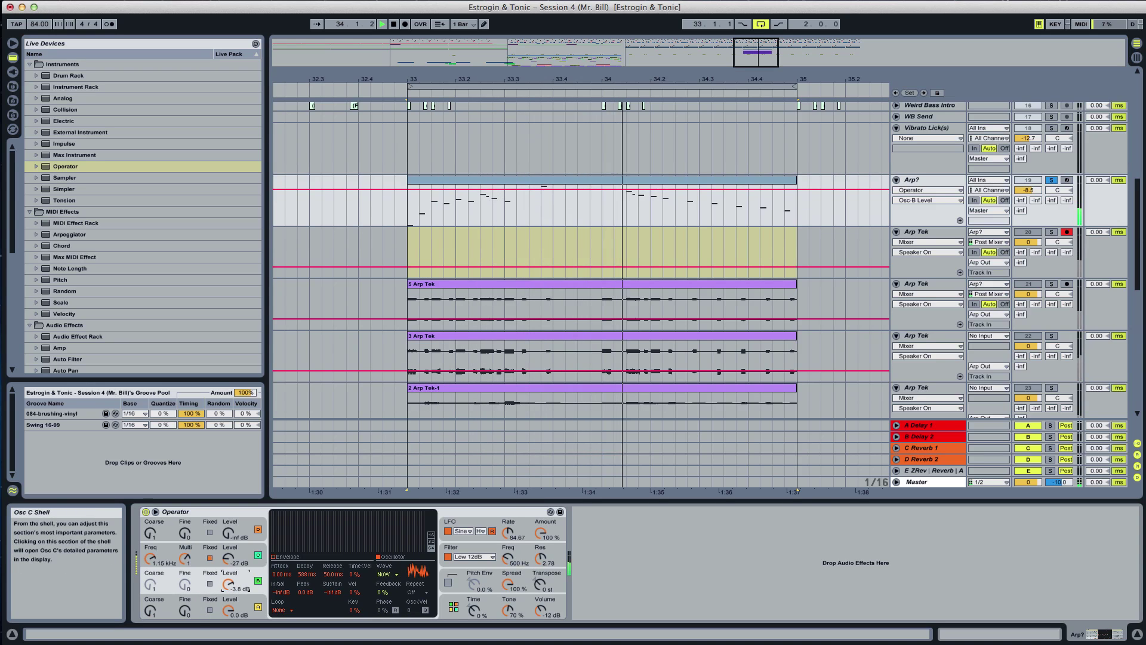
Set Oscillator B's envelope attack to about 67 ms and lower its output level to about -16 dB
{"action": "left_click", "coordinate": [274, 556]}
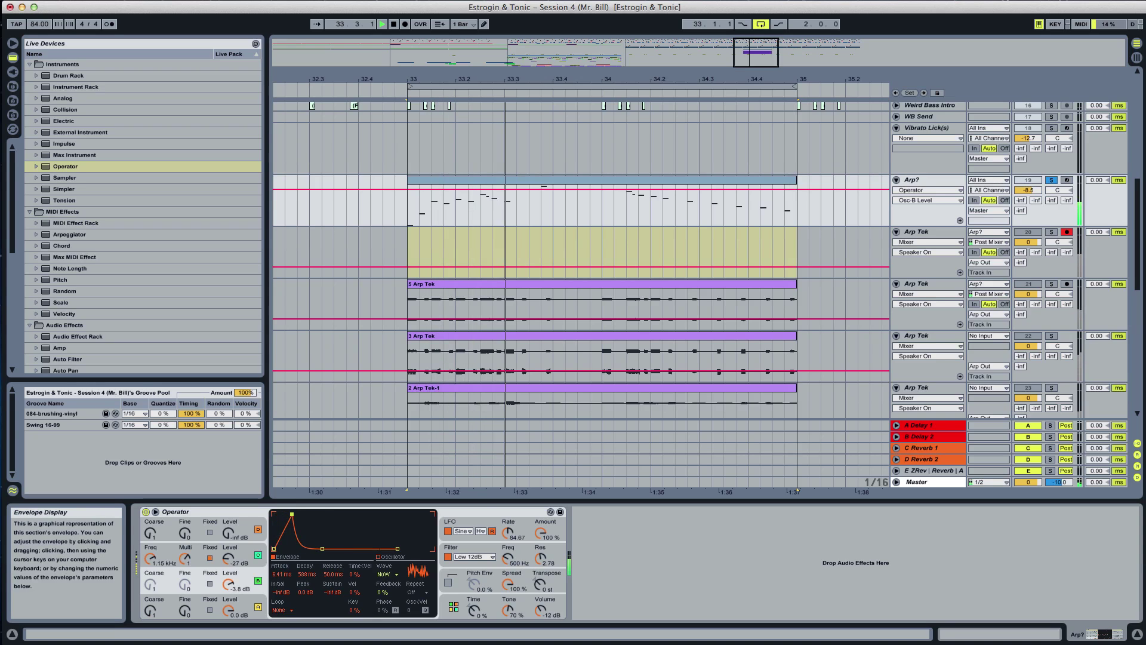
{"action": "mouse_move", "coordinate": [308, 514]}
{"action": "left_mouse_down"}
{"action": "mouse_move", "coordinate": [322, 515]}
{"action": "mouse_move", "coordinate": [301, 516]}
{"action": "left_mouse_up"}
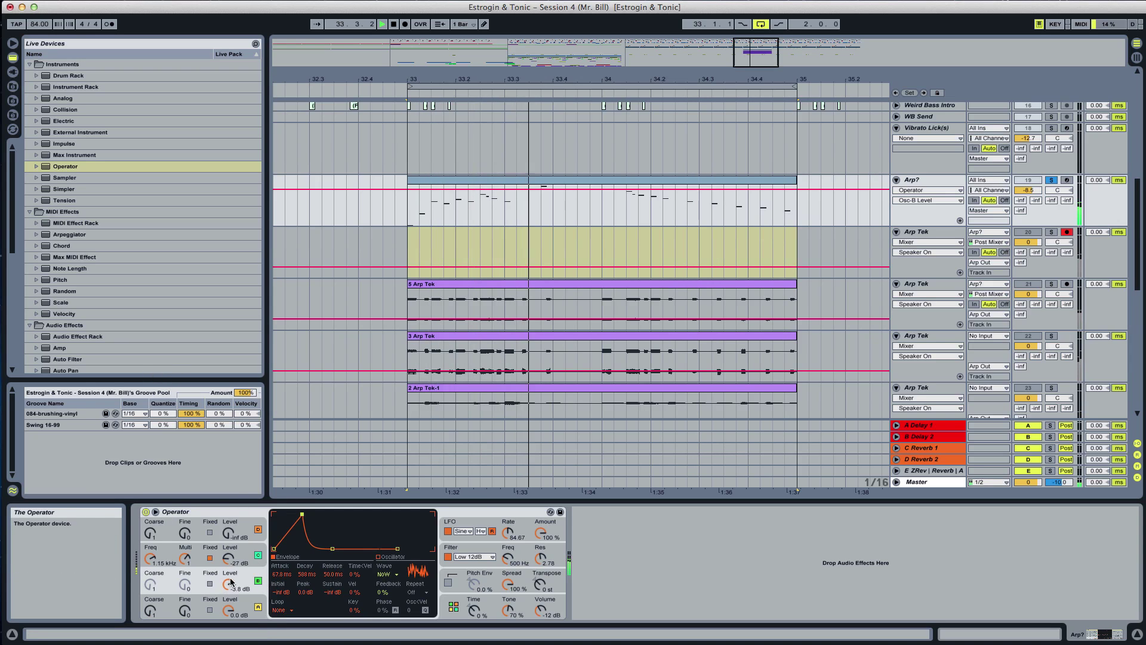
{"action": "left_click_drag", "start_coordinate": [230, 584], "coordinate": [230, 601]}
Give Oscillator C the Noise White waveform at 0.0 dB and reduce Oscillator B's level to -70 dB
{"action": "left_click", "coordinate": [241, 557]}
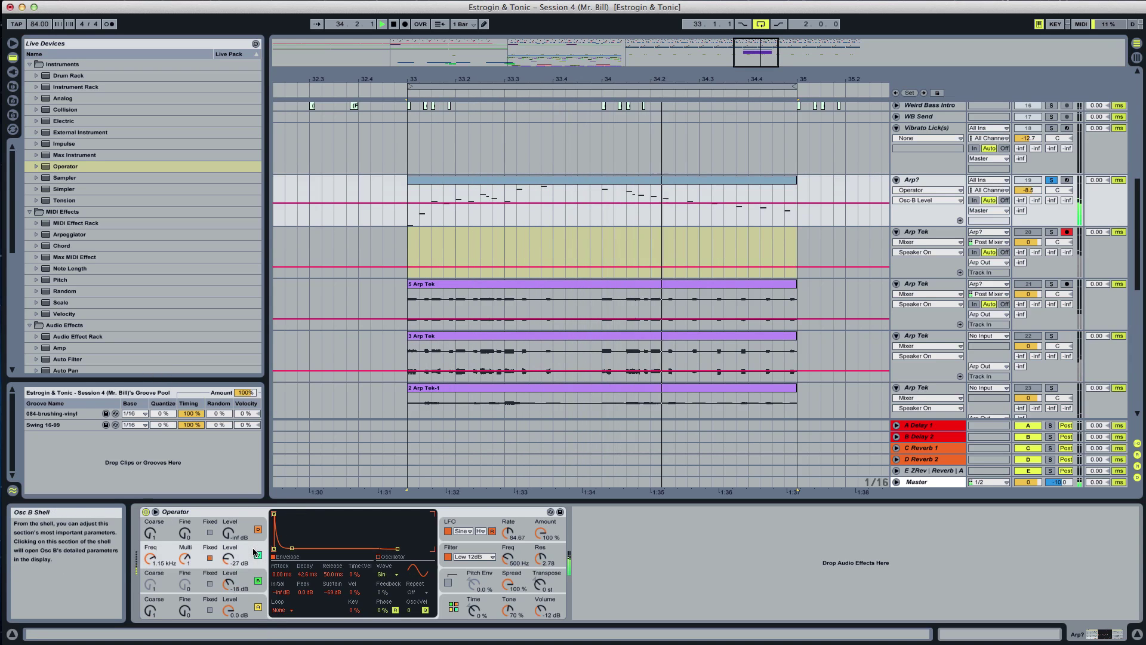
{"action": "left_click", "coordinate": [393, 575]}
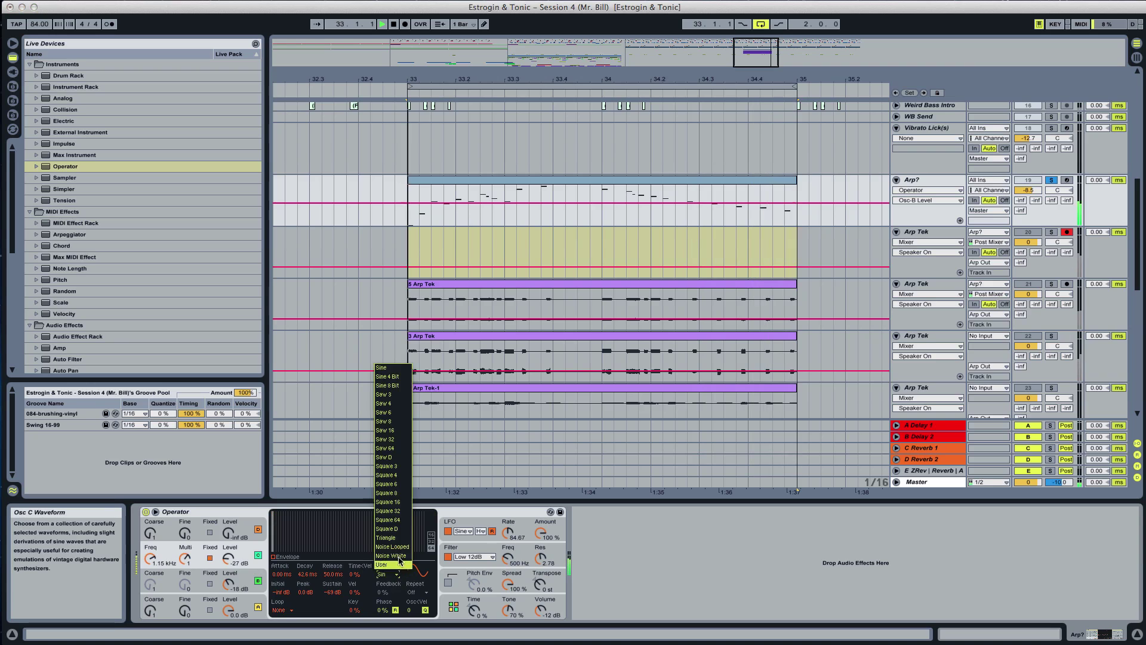
{"action": "left_click", "coordinate": [392, 557]}
{"action": "left_click_drag", "start_coordinate": [228, 558], "coordinate": [229, 526]}
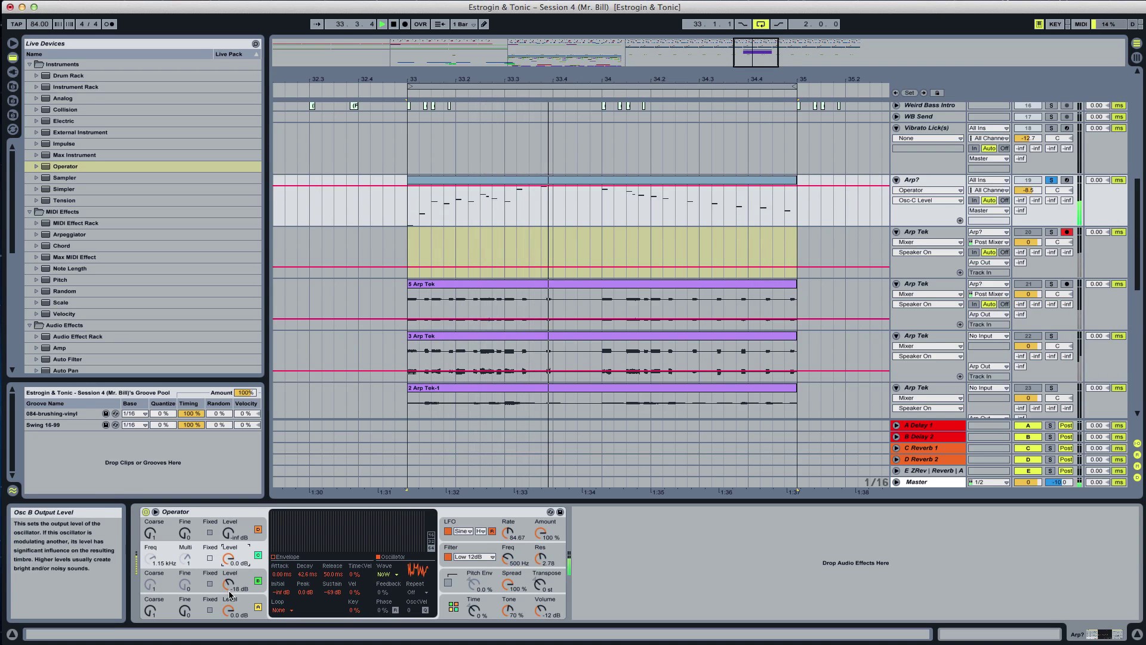
{"action": "left_click_drag", "start_coordinate": [230, 585], "coordinate": [238, 593]}
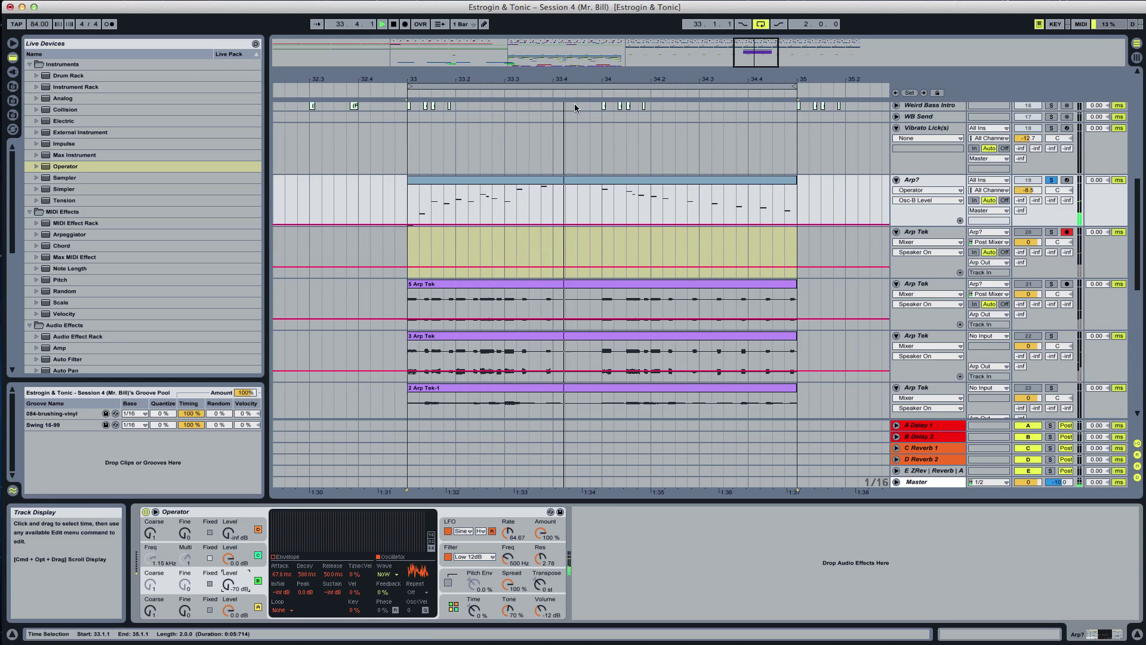
Record the new Operator sound as a two-bar audio take on the armed Arp Tek track, and stop playback
{"action": "left_click", "coordinate": [405, 24]}
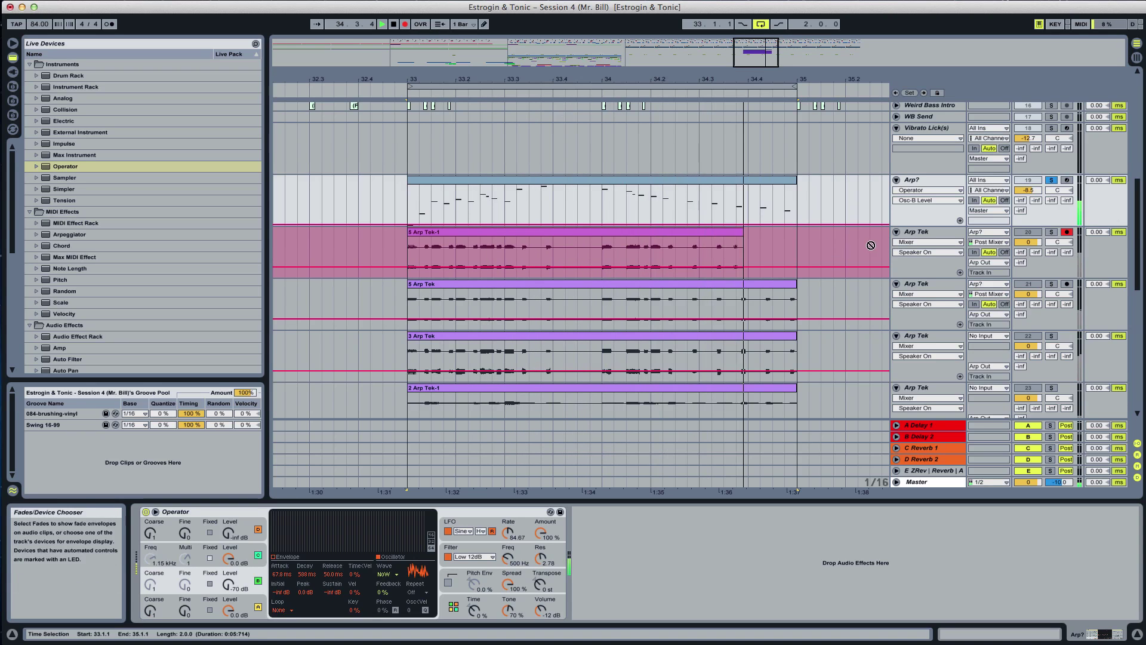
{"action": "left_click", "coordinate": [916, 233]}
{"action": "key", "text": "space"}
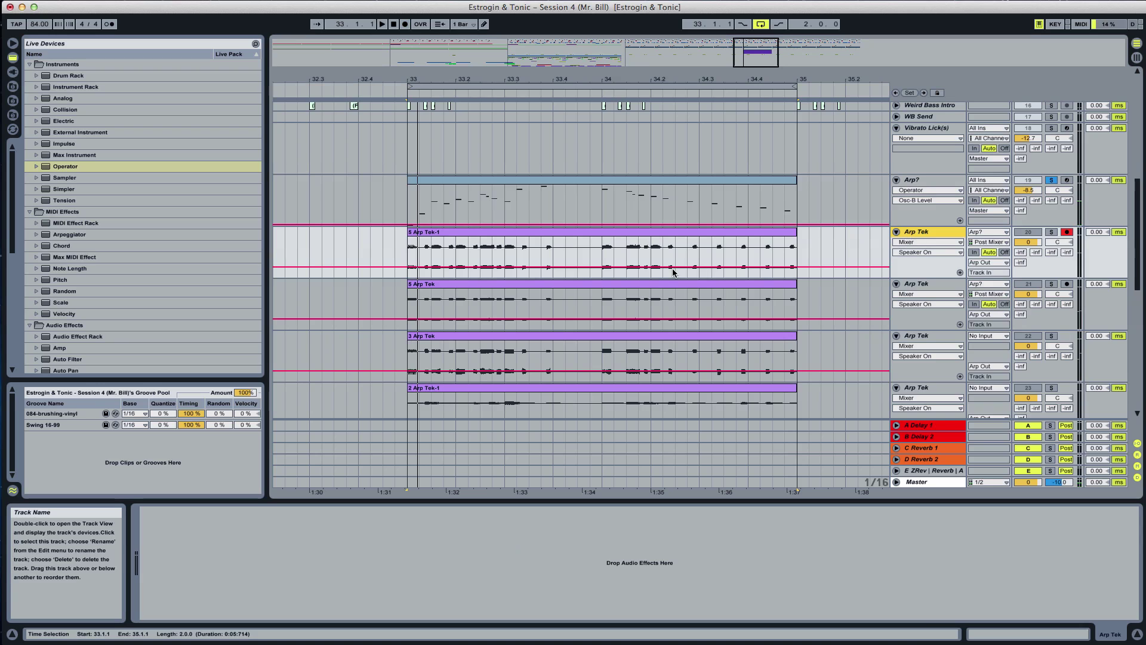
Duplicate the recorded Arp Tek track and delete the clip from the upper copy to free it for another take
{"action": "key", "text": "super+d"}
{"action": "left_click", "coordinate": [664, 233]}
{"action": "key", "text": "Delete"}
{"action": "key", "text": "space"}
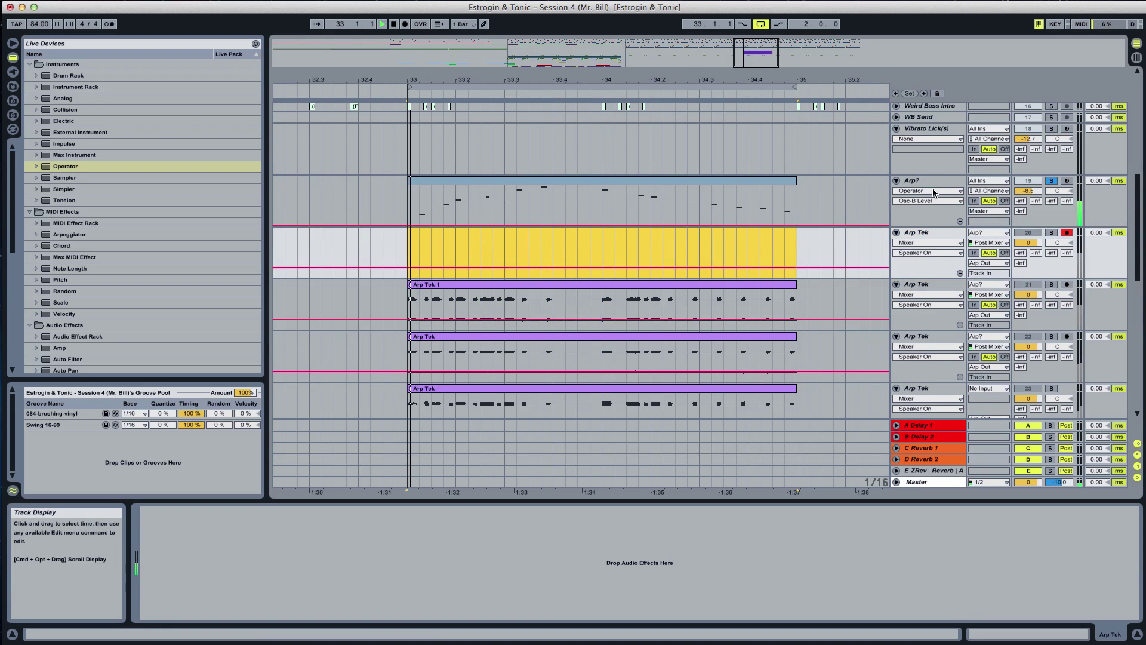
Replace the instrument on the Arp? track with a fresh default Operator
{"action": "left_click", "coordinate": [931, 182]}
{"action": "key", "text": "space"}
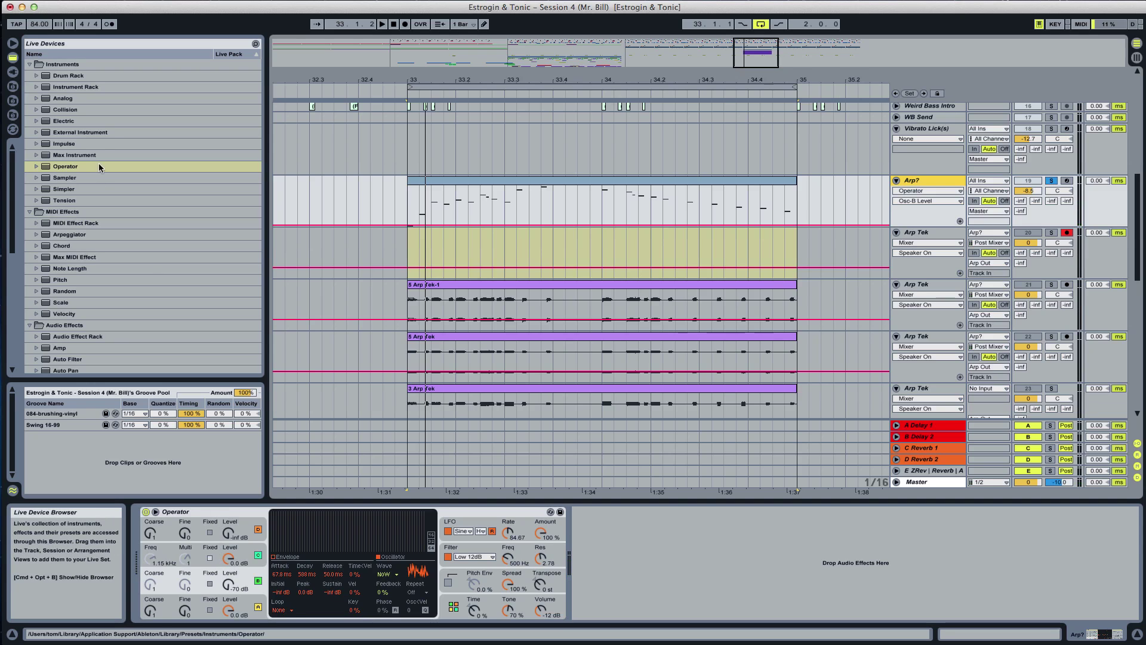
{"action": "left_click", "coordinate": [82, 166]}
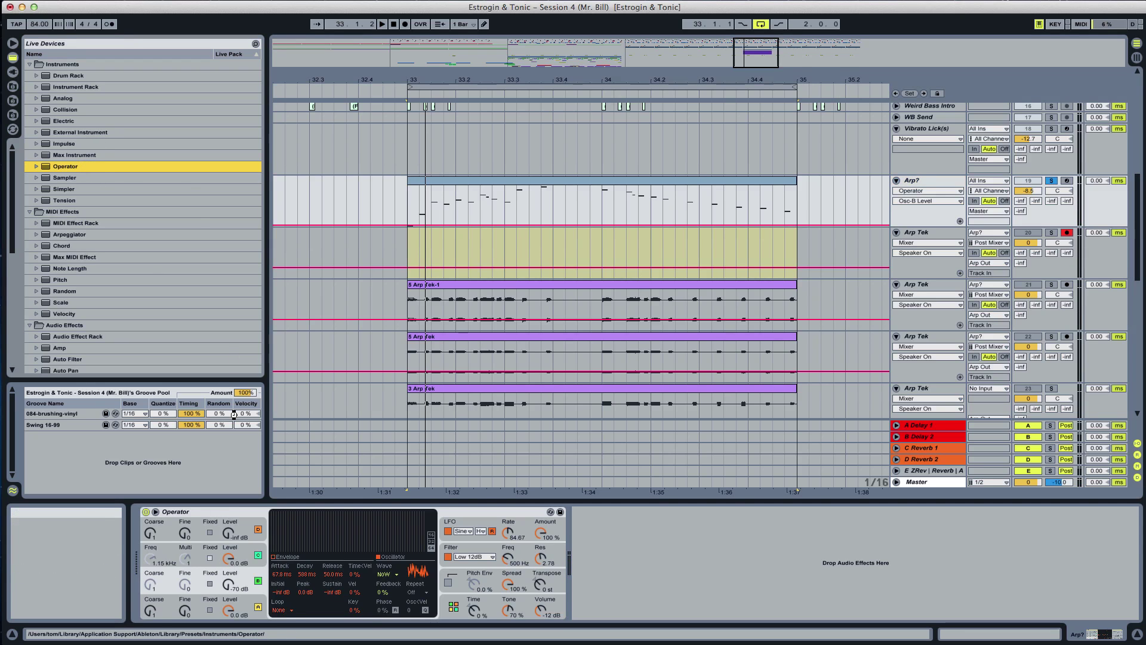
{"action": "key", "text": "Return"}
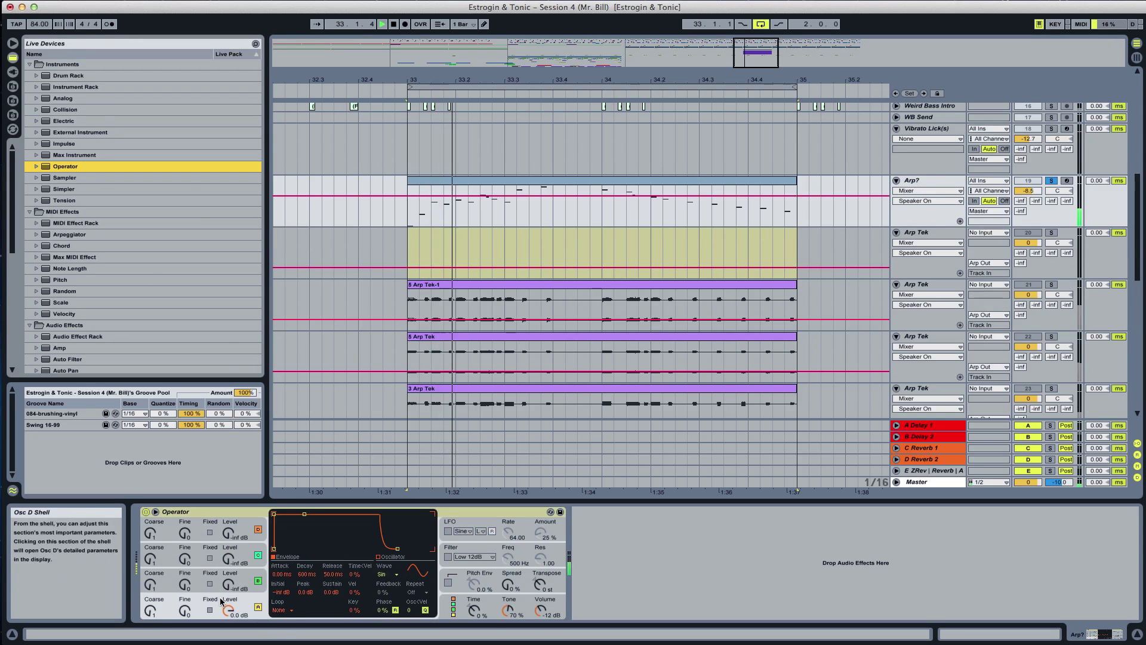
Raise Oscillator B's level to 0.0 dB and set its coarse frequency to 0.5
{"action": "left_click_drag", "start_coordinate": [233, 582], "coordinate": [232, 517]}
{"action": "left_click_drag", "start_coordinate": [151, 584], "coordinate": [151, 591]}
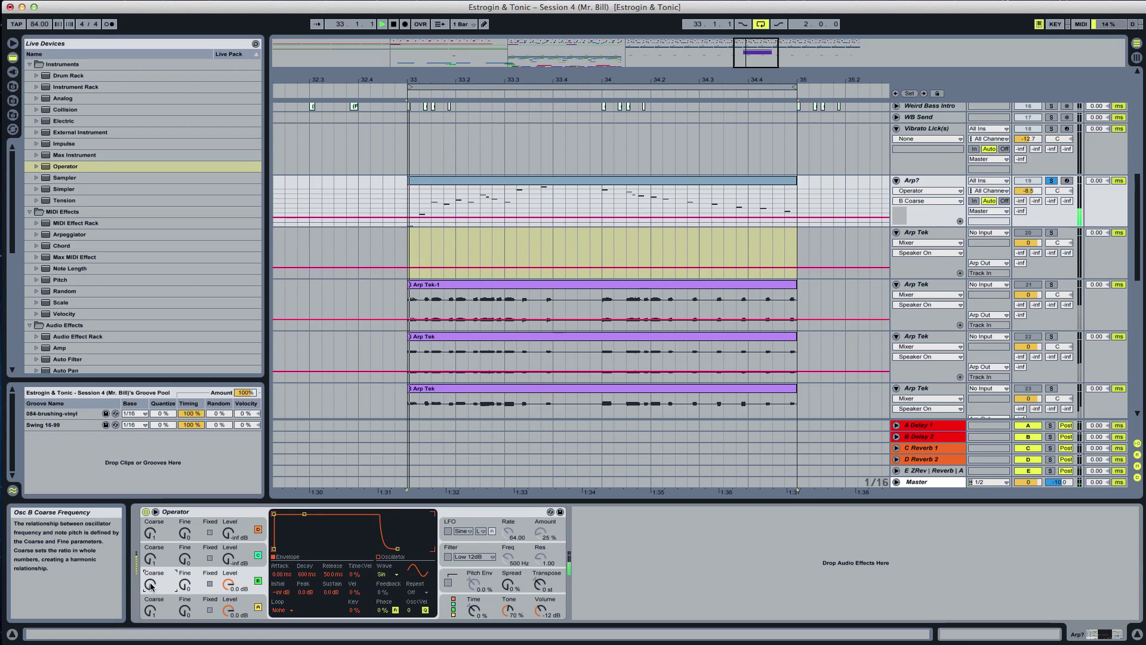
{"action": "key", "text": "space"}
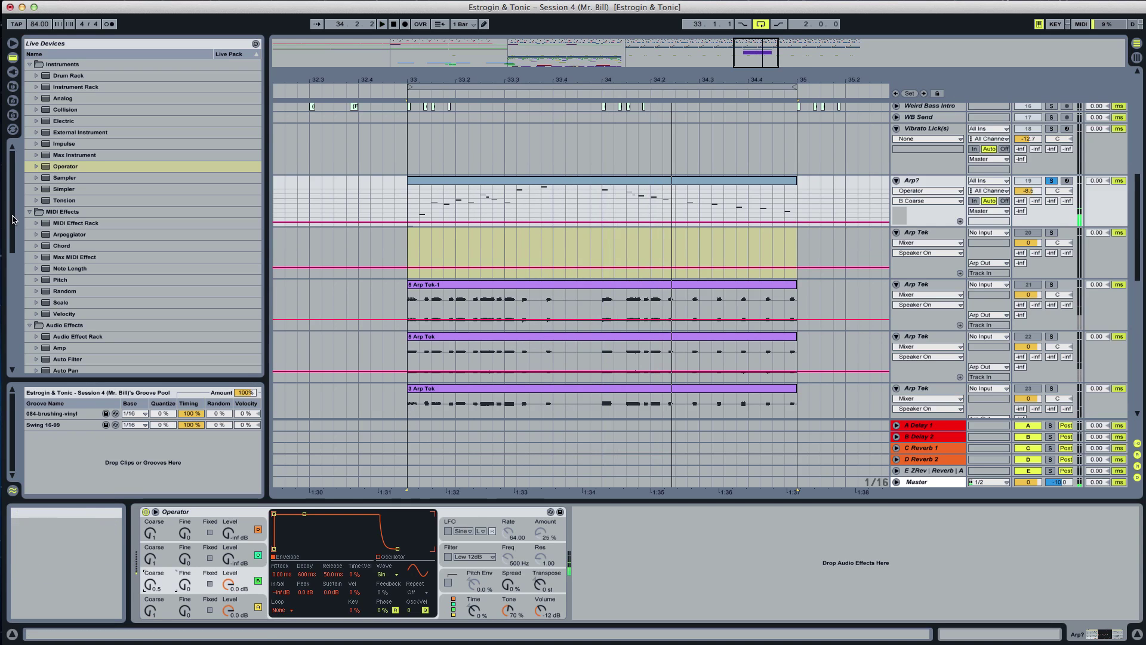
Add a Flanger after Operator with LFO amount 0.79 %, delay time 1.96 ms and feedback 0.67
{"action": "scroll", "coordinate": [116, 307], "scroll_direction": "down", "scroll_amount": 10}
{"action": "scroll", "coordinate": [135, 303], "scroll_direction": "down", "scroll_amount": 2}
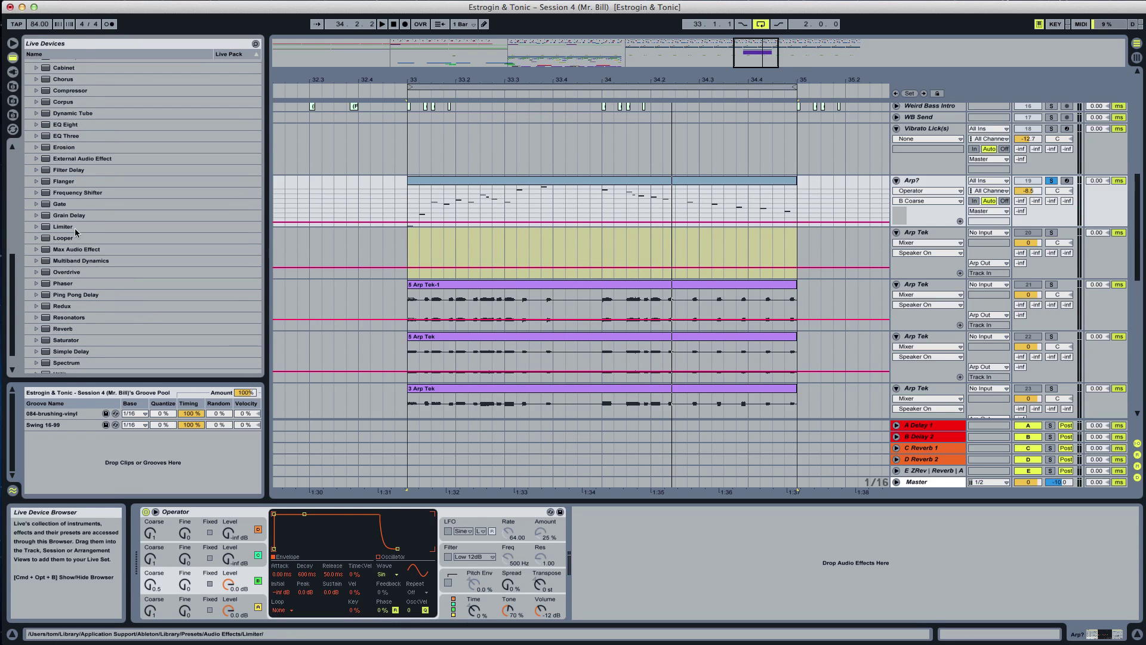
{"action": "double_click", "coordinate": [74, 180]}
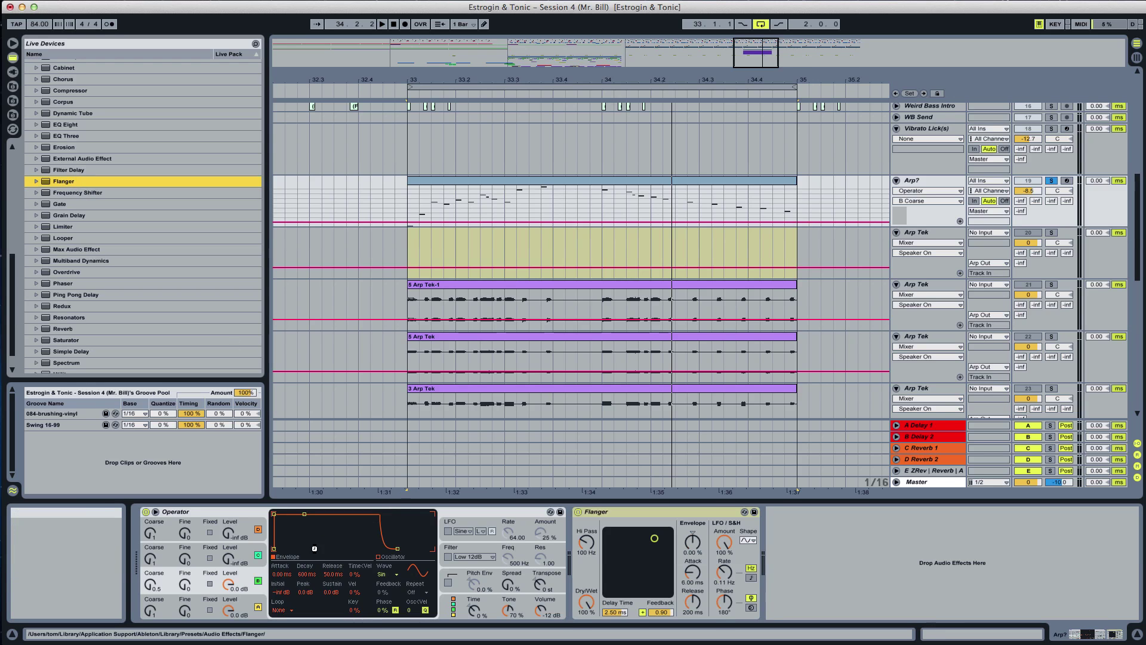
{"action": "left_click", "coordinate": [633, 547]}
{"action": "left_click_drag", "start_coordinate": [716, 540], "coordinate": [655, 628]}
{"action": "left_click", "coordinate": [628, 606]}
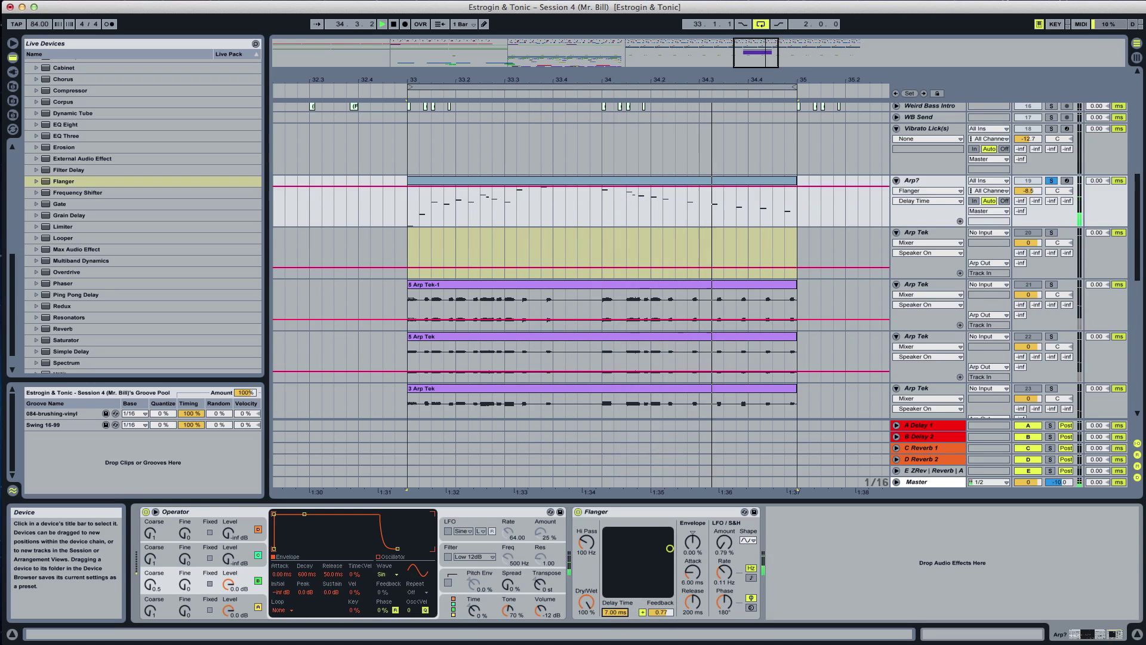
{"action": "mouse_move", "coordinate": [637, 557]}
{"action": "left_mouse_down"}
{"action": "mouse_move", "coordinate": [668, 555]}
{"action": "mouse_move", "coordinate": [651, 556]}
{"action": "left_mouse_up"}
Draw stepped Flanger Delay Time automation on the Arp? track from 33.1.2 through beat 33.2
{"action": "left_click_drag", "start_coordinate": [535, 80], "coordinate": [599, 126]}
{"action": "key", "text": "space"}
{"action": "key", "text": "super+2"}
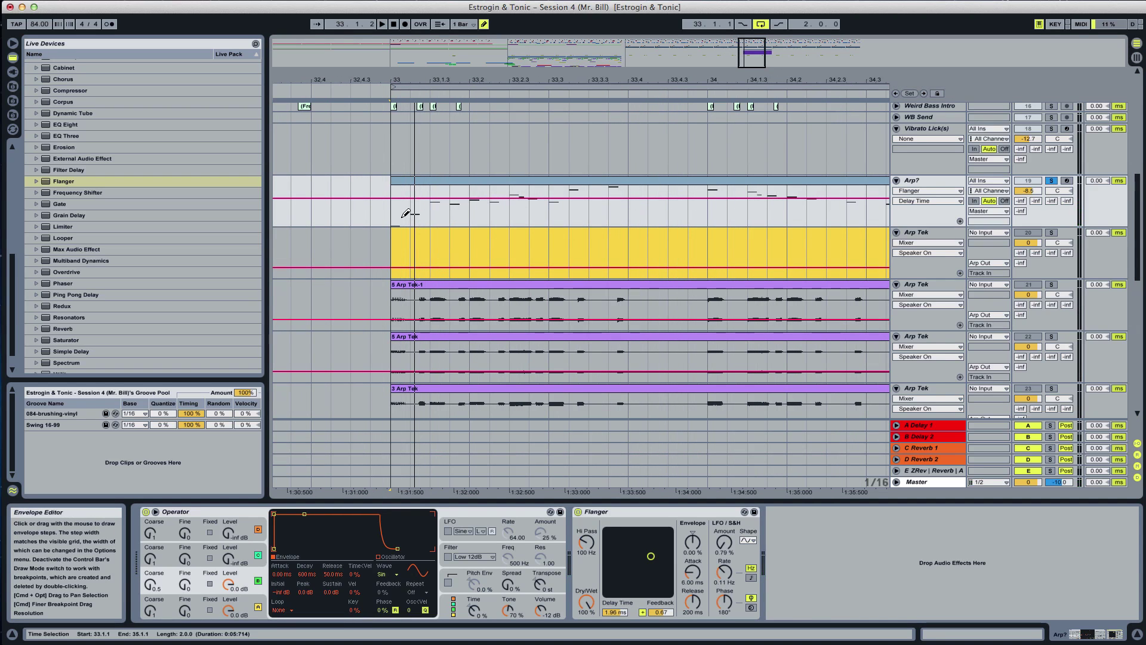
{"action": "key", "text": "space"}
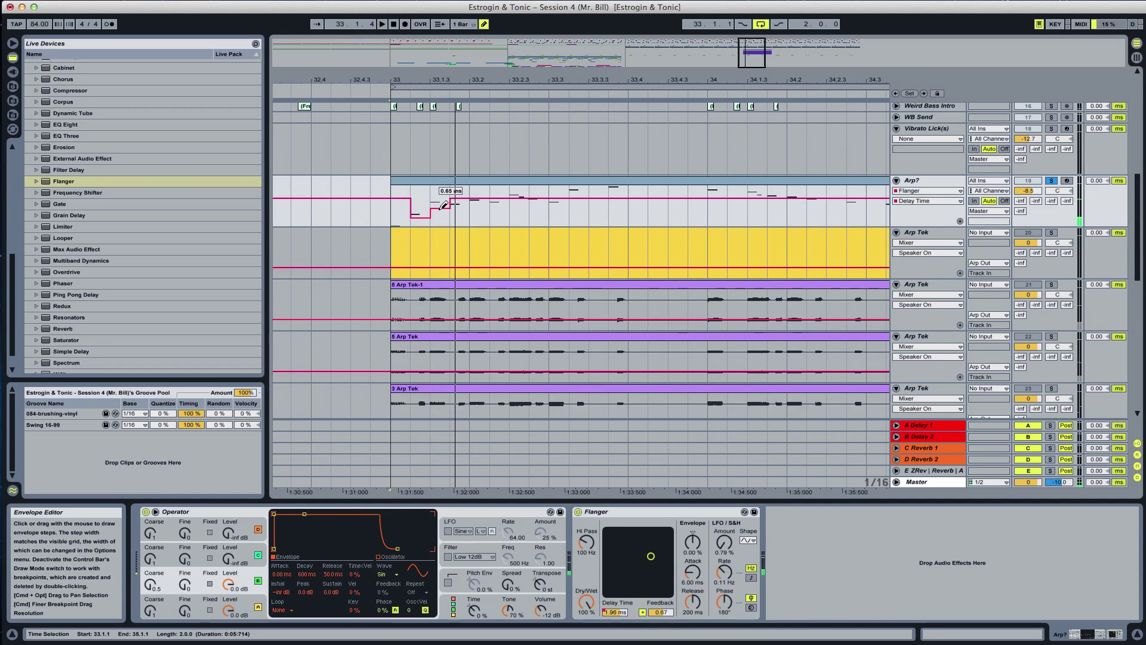
{"action": "key", "text": "space"}
{"action": "mouse_move", "coordinate": [441, 209]}
{"action": "left_mouse_down"}
{"action": "mouse_move", "coordinate": [461, 197]}
{"action": "mouse_move", "coordinate": [475, 219]}
{"action": "mouse_move", "coordinate": [466, 191]}
{"action": "left_mouse_up"}
{"action": "key", "text": "space"}
{"action": "left_click", "coordinate": [469, 236]}
{"action": "key", "text": "space"}
{"action": "left_click", "coordinate": [389, 203]}
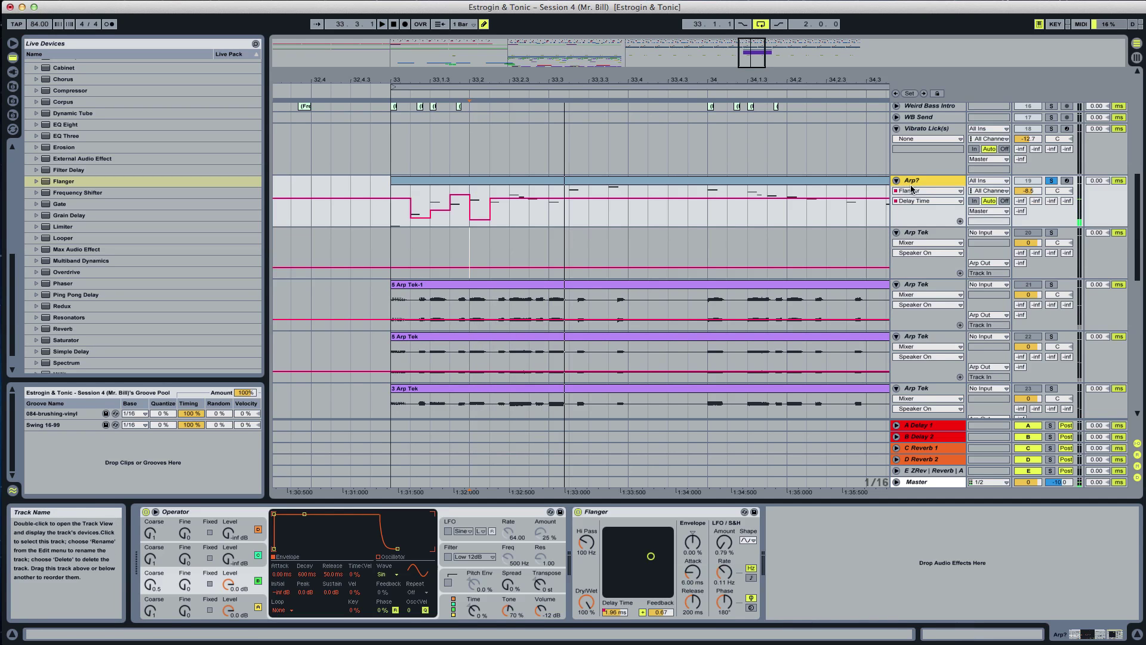
Extend the stepped Flanger Delay Time automation from beat 33.2 to about beat 33.3, playing back from bar 33
{"action": "key", "text": "super+b"}
{"action": "left_click", "coordinate": [390, 211]}
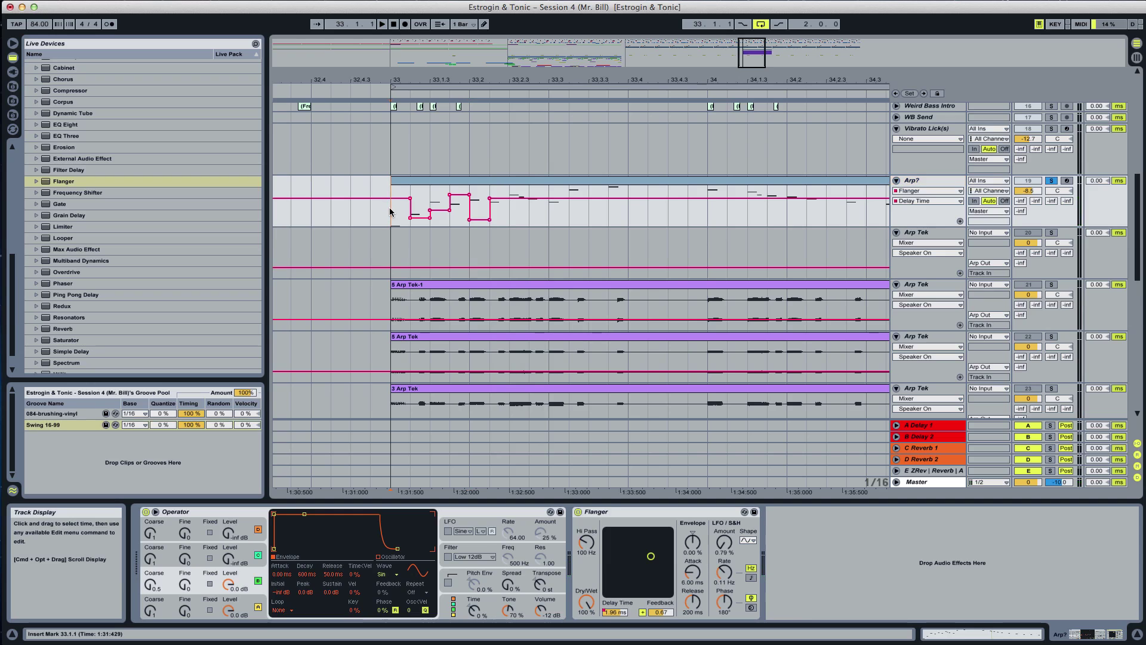
{"action": "key", "text": "super+b"}
{"action": "key", "text": "space"}
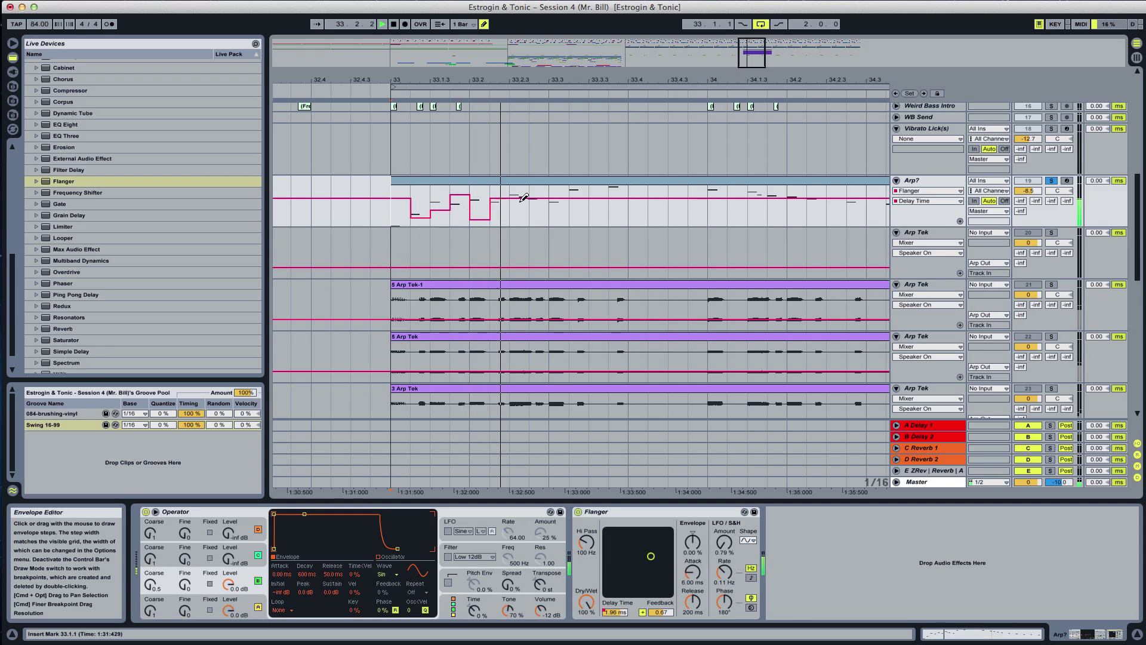
{"action": "key", "text": "space"}
{"action": "key", "text": "space"}
{"action": "left_click", "coordinate": [499, 205]}
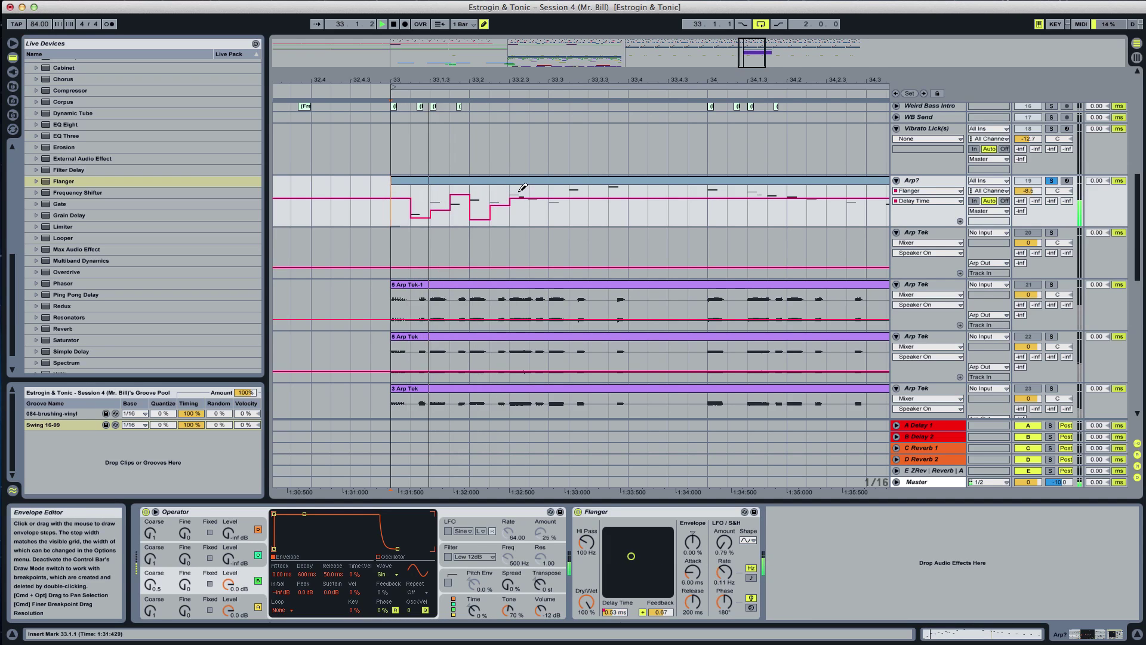
{"action": "mouse_move", "coordinate": [523, 187]}
{"action": "left_mouse_down"}
{"action": "mouse_move", "coordinate": [546, 209]}
{"action": "mouse_move", "coordinate": [545, 194]}
{"action": "mouse_move", "coordinate": [569, 184]}
{"action": "mouse_move", "coordinate": [594, 181]}
{"action": "left_mouse_up"}
{"action": "left_click", "coordinate": [559, 186]}
{"action": "key", "text": "space"}
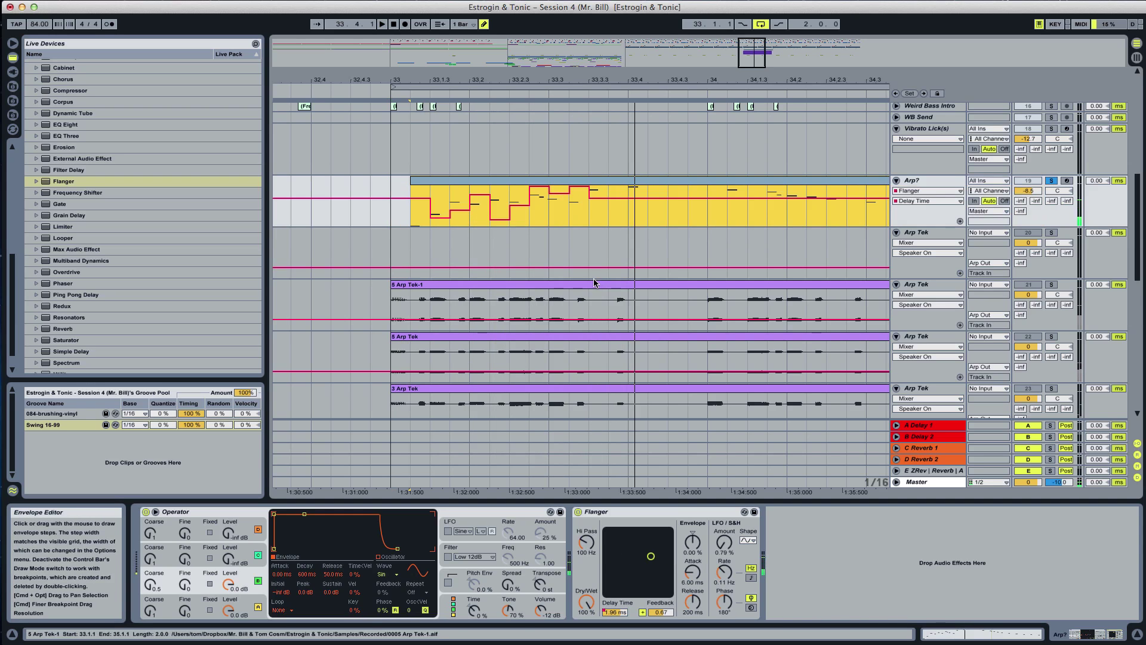
Continue the stepped Flanger Delay Time automation from beat 33.3 to just past beat 34.2
{"action": "left_click", "coordinate": [600, 191]}
{"action": "left_click", "coordinate": [631, 192]}
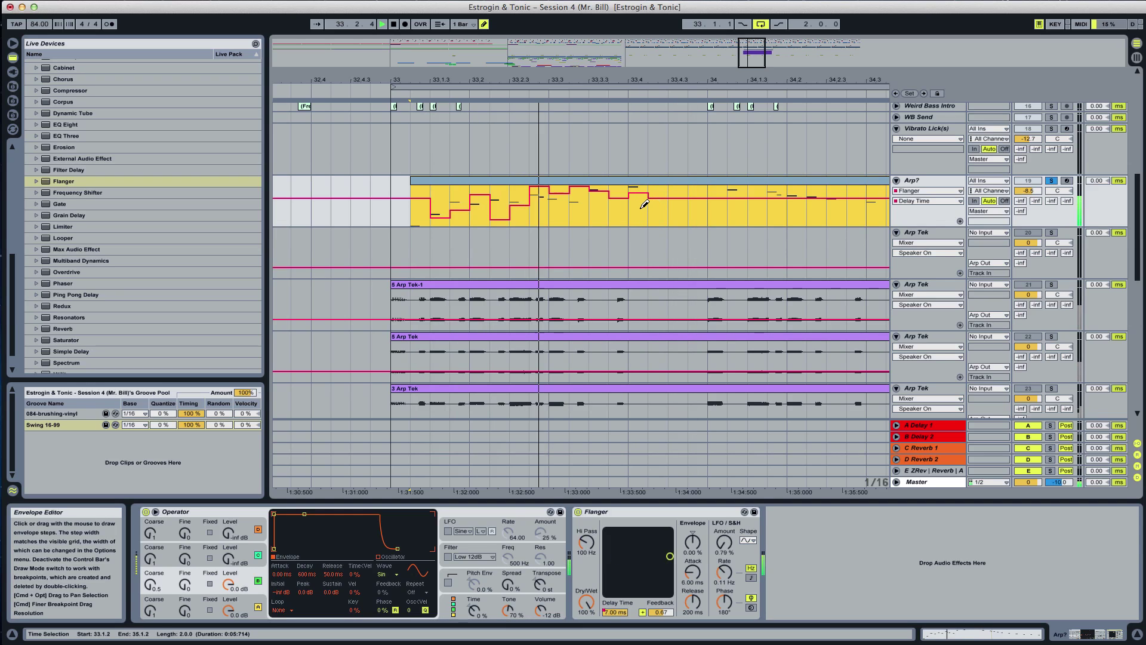
{"action": "left_click_drag", "start_coordinate": [602, 199], "coordinate": [602, 191]}
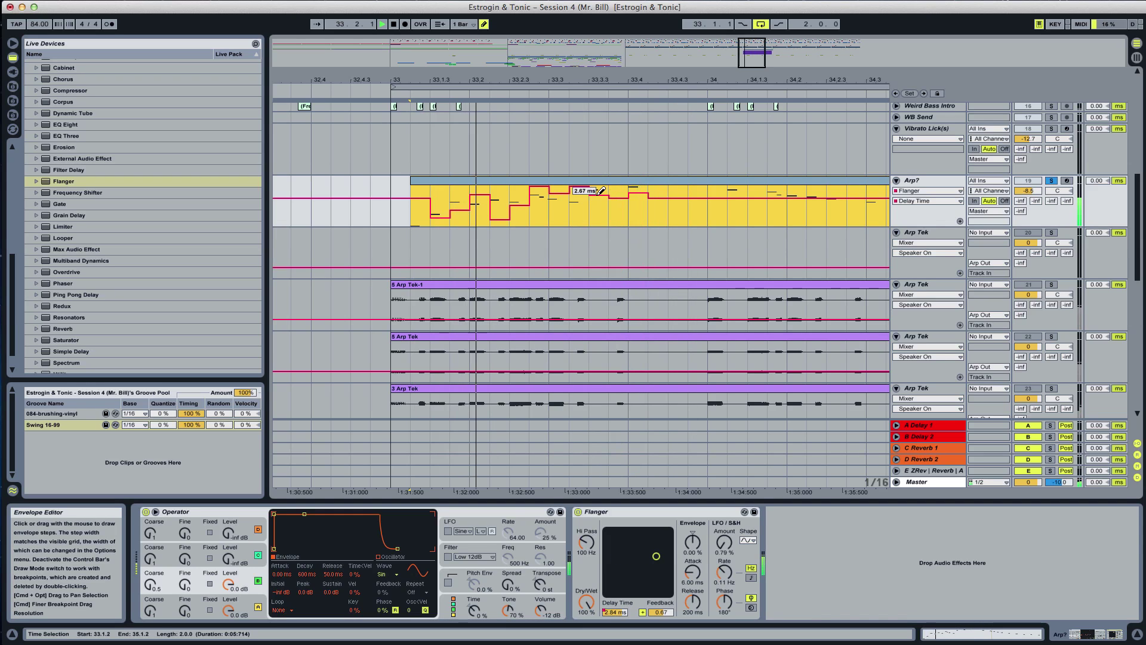
{"action": "left_click", "coordinate": [645, 206]}
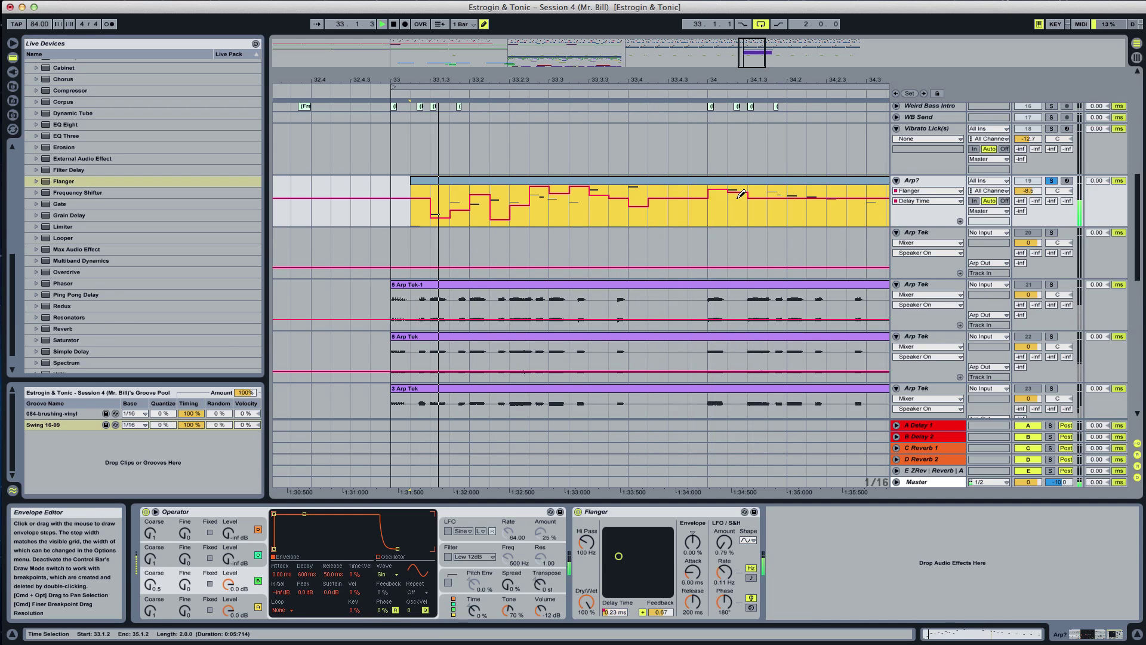
{"action": "scroll", "coordinate": [742, 194], "scroll_direction": "right", "scroll_amount": 2}
{"action": "left_click_drag", "start_coordinate": [706, 79], "coordinate": [657, 42]}
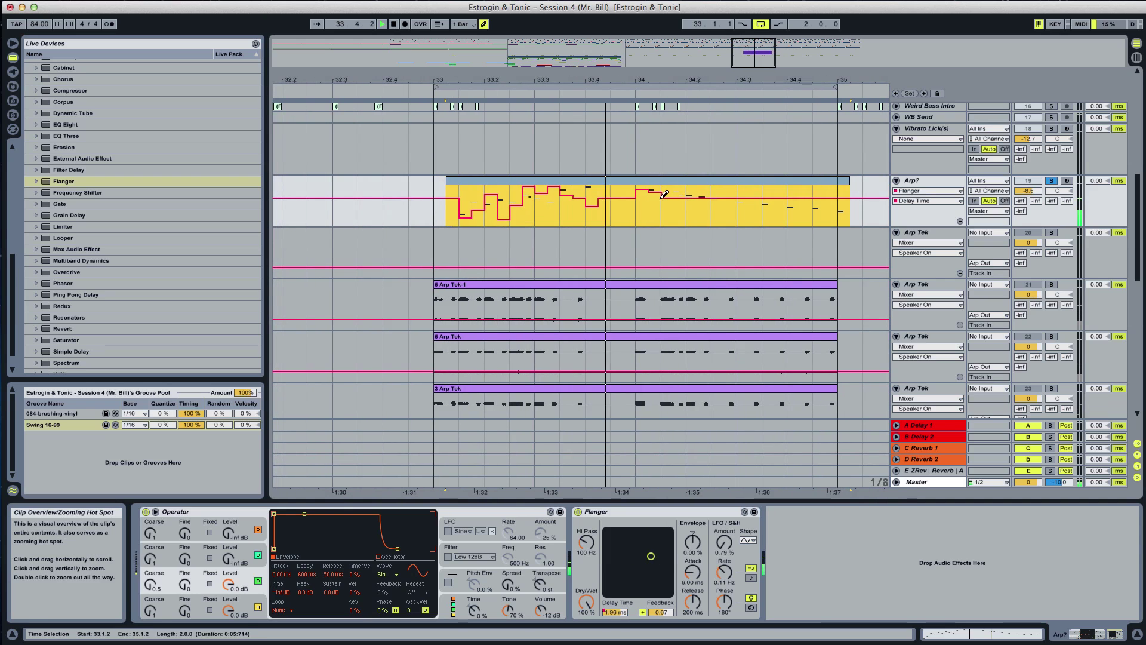
{"action": "mouse_move", "coordinate": [664, 199]}
{"action": "left_mouse_down"}
{"action": "mouse_move", "coordinate": [675, 212]}
{"action": "mouse_move", "coordinate": [685, 197]}
{"action": "mouse_move", "coordinate": [700, 204]}
{"action": "left_mouse_up"}
{"action": "key", "text": "space"}
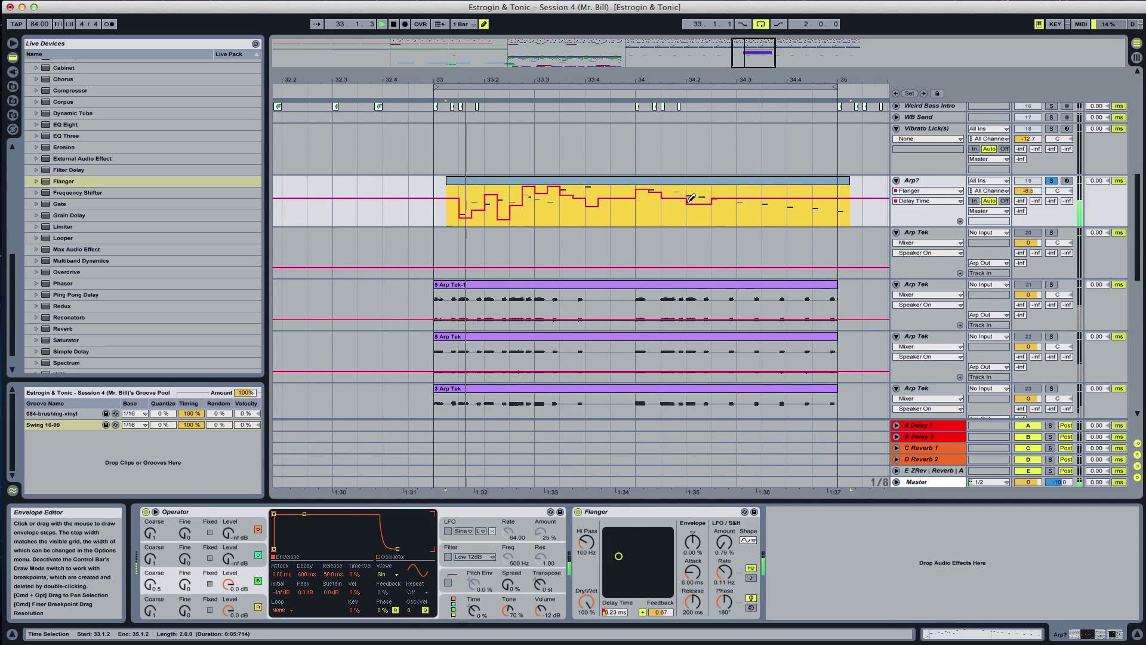
Set the Flanger's feedback to 0.71 and its high-pass frequency to 727 Hz
{"action": "left_click", "coordinate": [657, 614]}
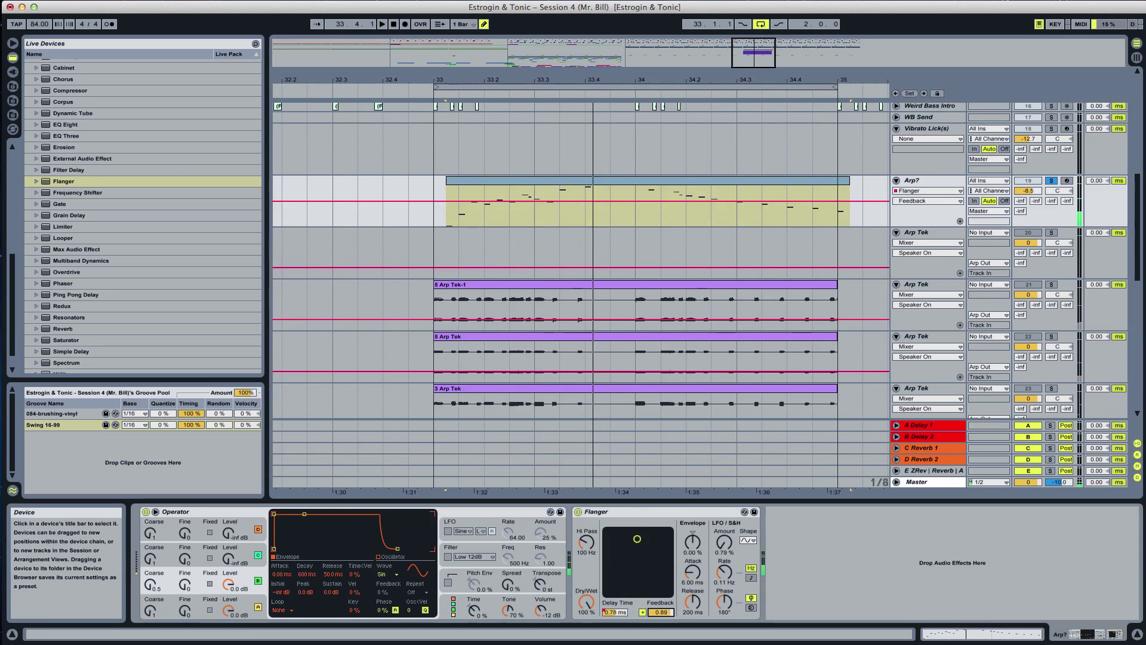
{"action": "left_click_drag", "start_coordinate": [660, 612], "coordinate": [661, 625]}
{"action": "left_click_drag", "start_coordinate": [587, 542], "coordinate": [587, 515]}
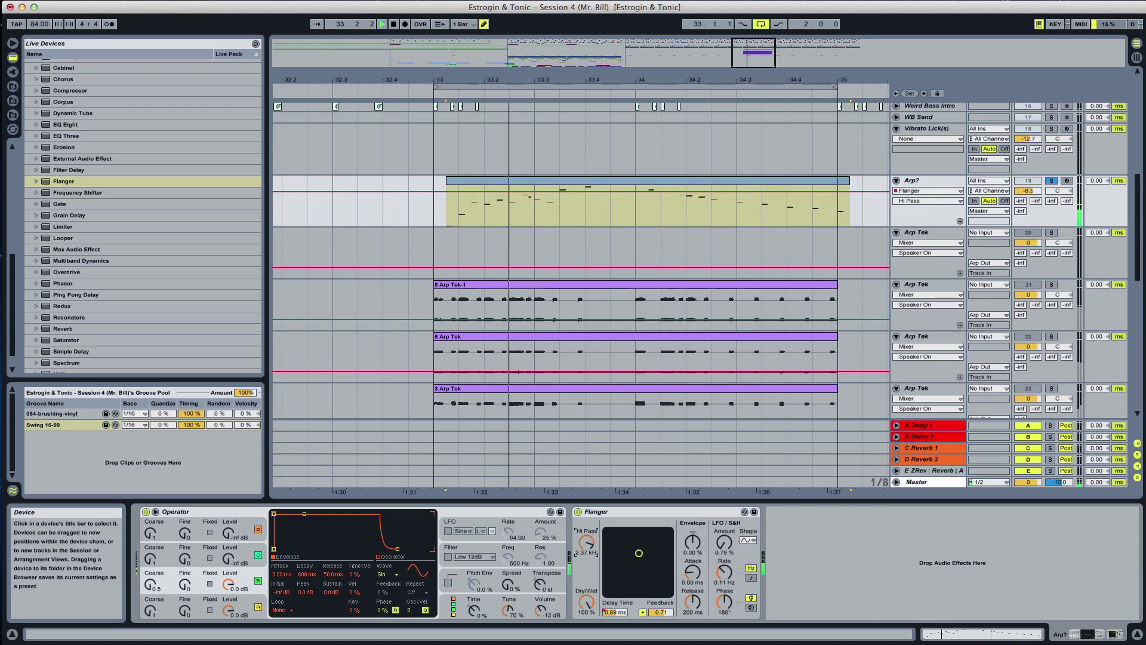
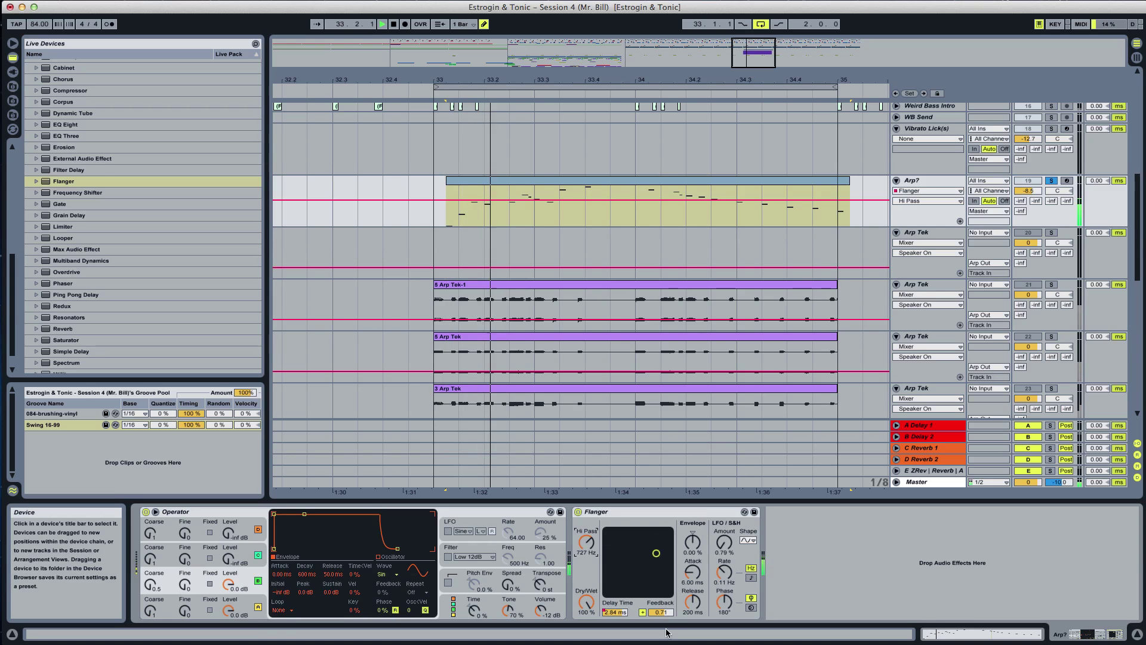
Delete the Flanger Delay Time automation between 32.4.1 and 34.1.1 while keeping the MIDI clip, and play the result
{"action": "left_click", "coordinate": [615, 611]}
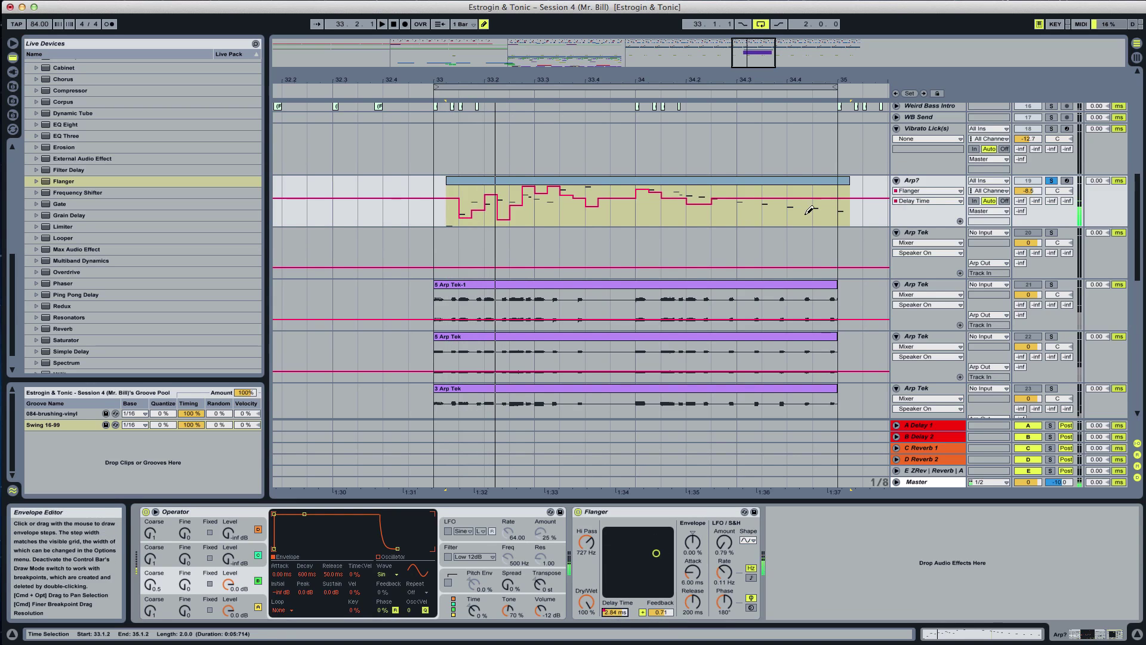
{"action": "key", "text": "super+b"}
{"action": "left_click_drag", "start_coordinate": [635, 197], "coordinate": [389, 194]}
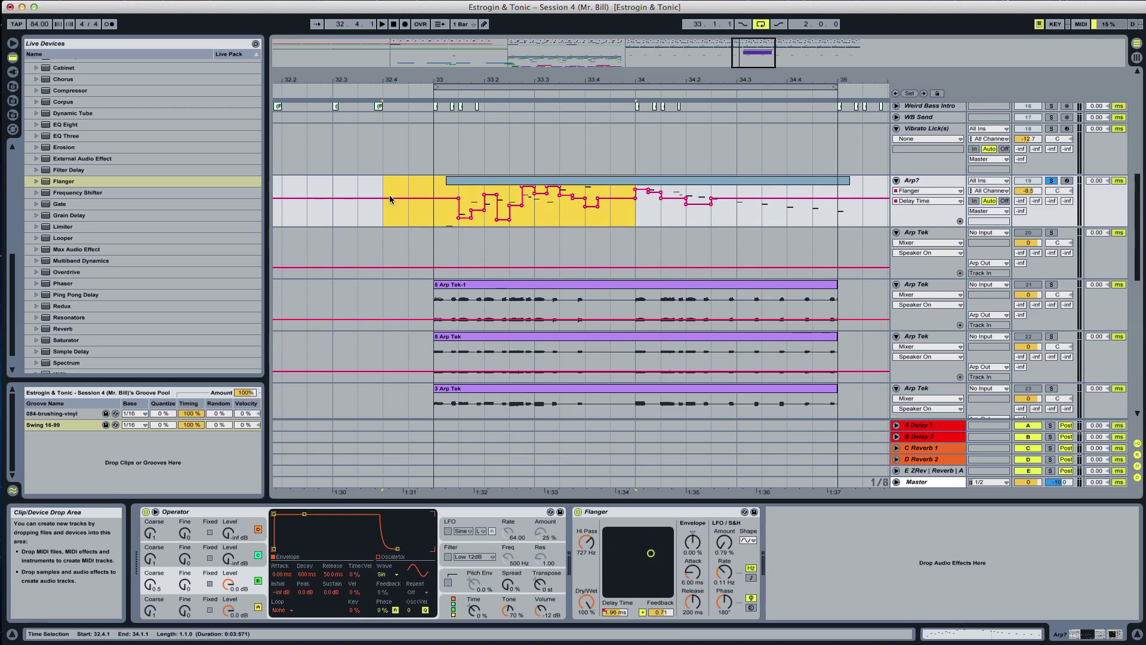
{"action": "key", "text": "Delete"}
{"action": "key", "text": "super+z"}
{"action": "key", "text": "alt+Delete"}
{"action": "key", "text": "space"}
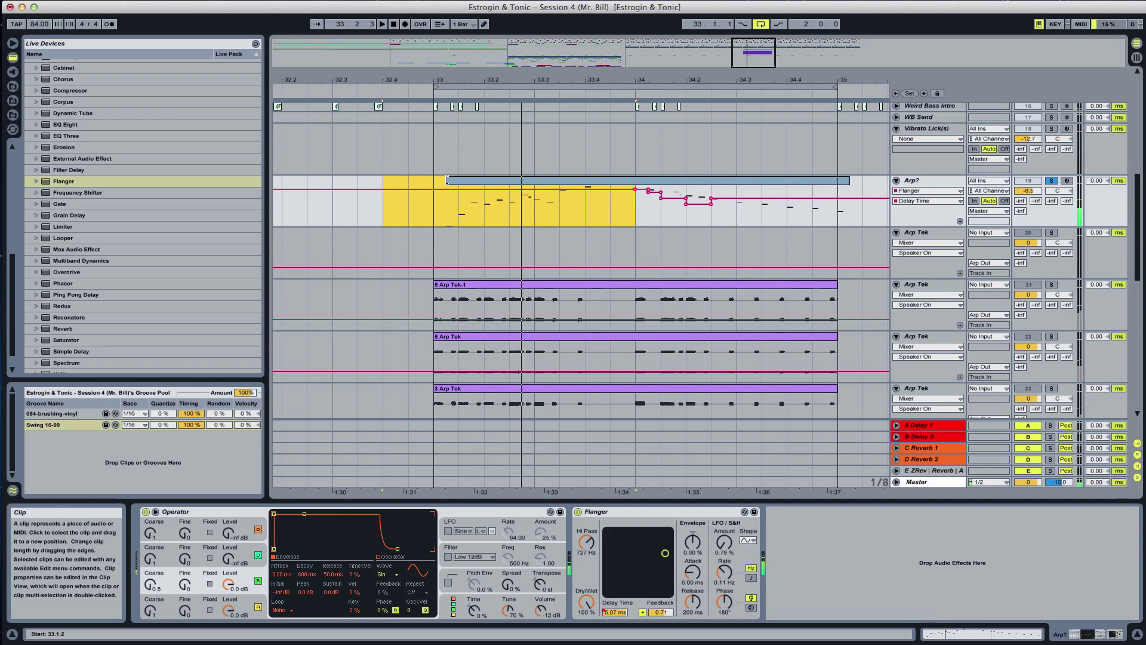
Align the Arp? MIDI clip to start at 33.1.1 and clear the remaining Flanger Delay Time automation between 32.4.3 and 35.1.3
{"action": "left_click_drag", "start_coordinate": [448, 180], "coordinate": [436, 178]}
{"action": "key", "text": "space"}
{"action": "key", "text": "super+z"}
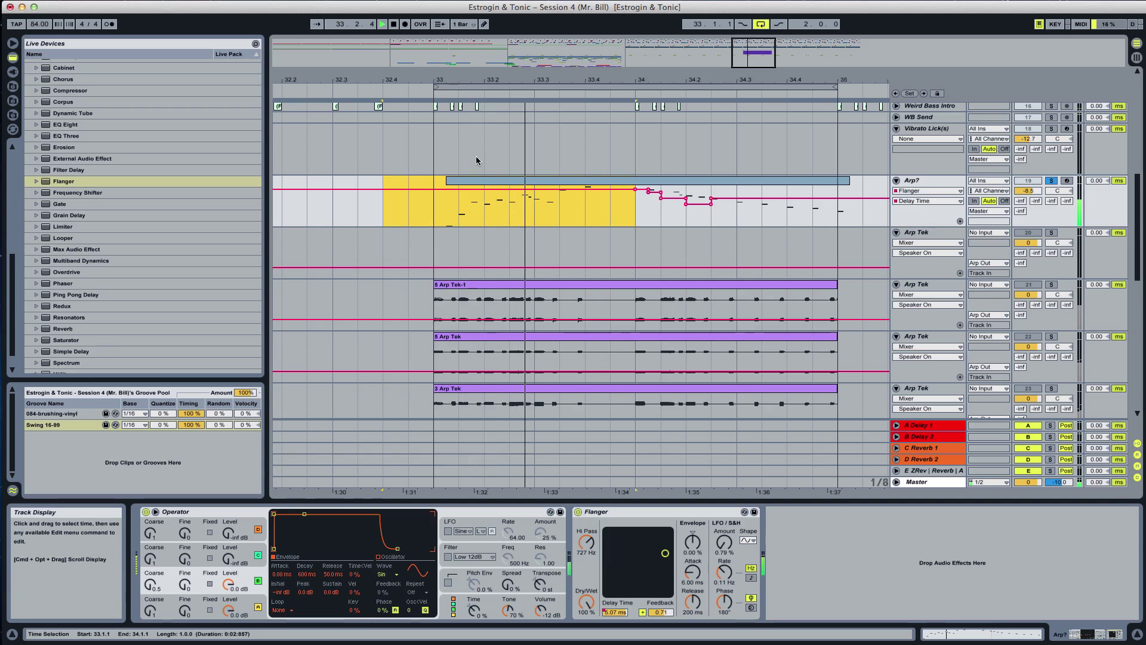
{"action": "left_click", "coordinate": [485, 181]}
{"action": "left_click_drag", "start_coordinate": [529, 182], "coordinate": [517, 181]}
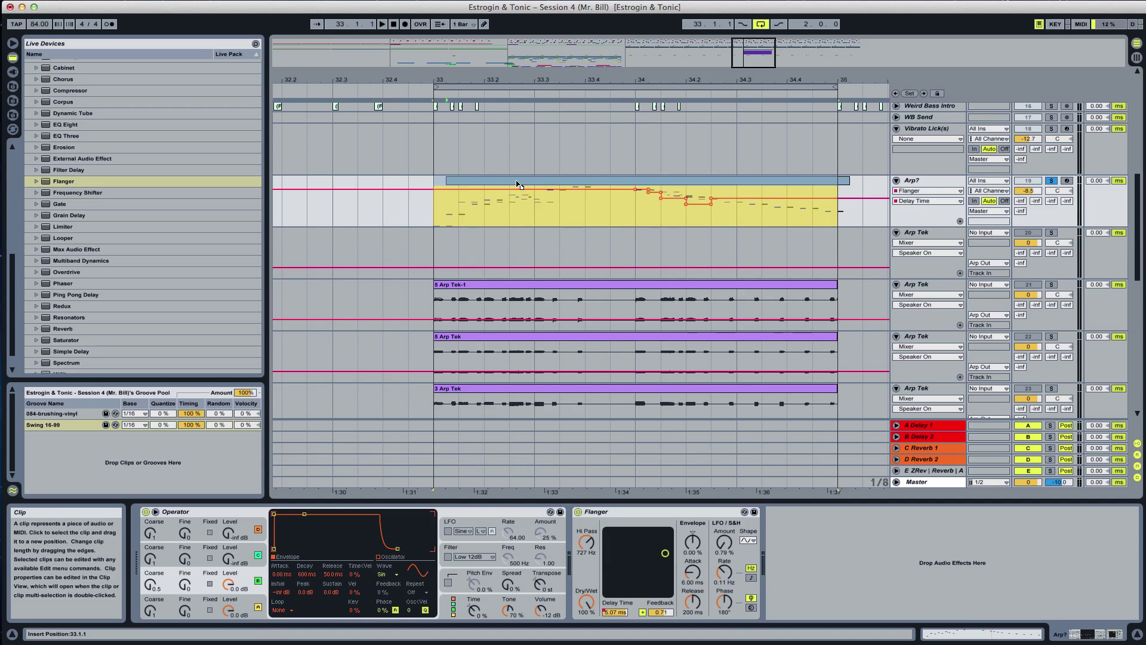
{"action": "key", "text": "space"}
{"action": "left_click_drag", "start_coordinate": [862, 214], "coordinate": [411, 220]}
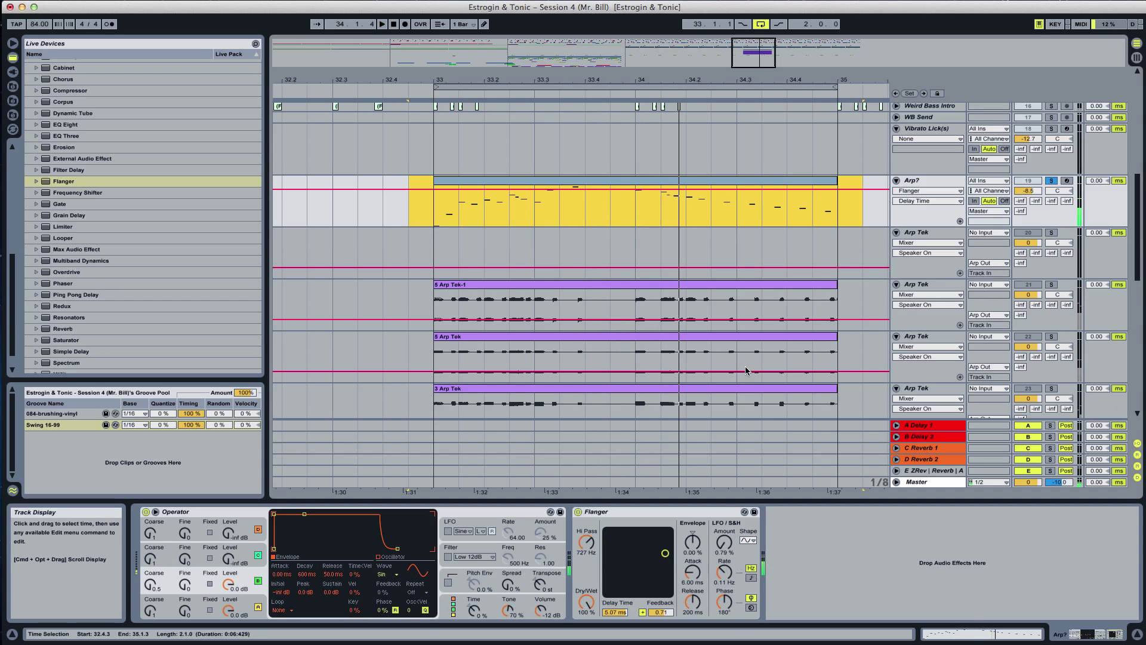
Set the Flanger's LFO amount to 100% and phase to 2.86°, and sync its LFO rate to the tempo during playback
{"action": "left_click", "coordinate": [724, 543]}
{"action": "key", "text": "space"}
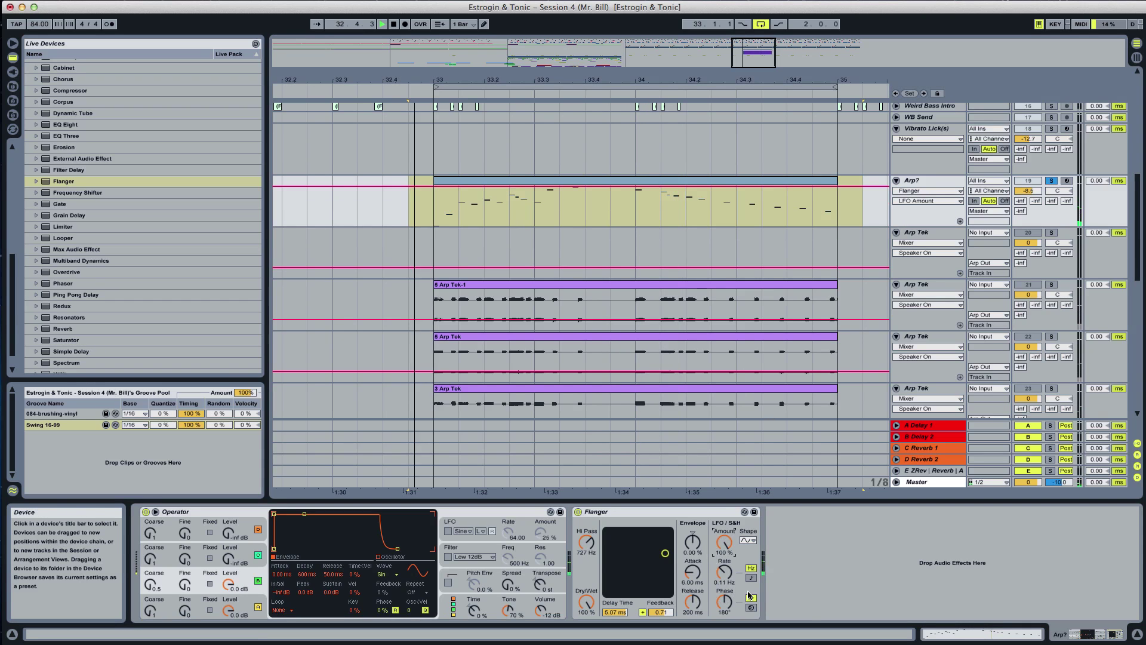
{"action": "left_click", "coordinate": [723, 601]}
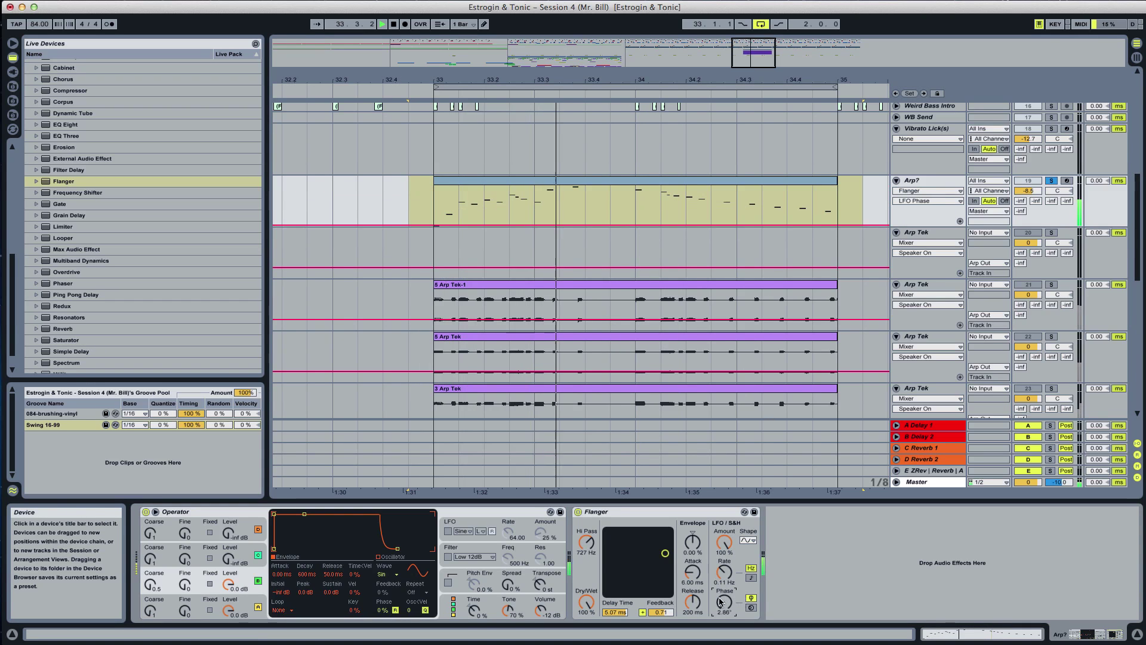
{"action": "left_click", "coordinate": [747, 577]}
{"action": "key", "text": "space"}
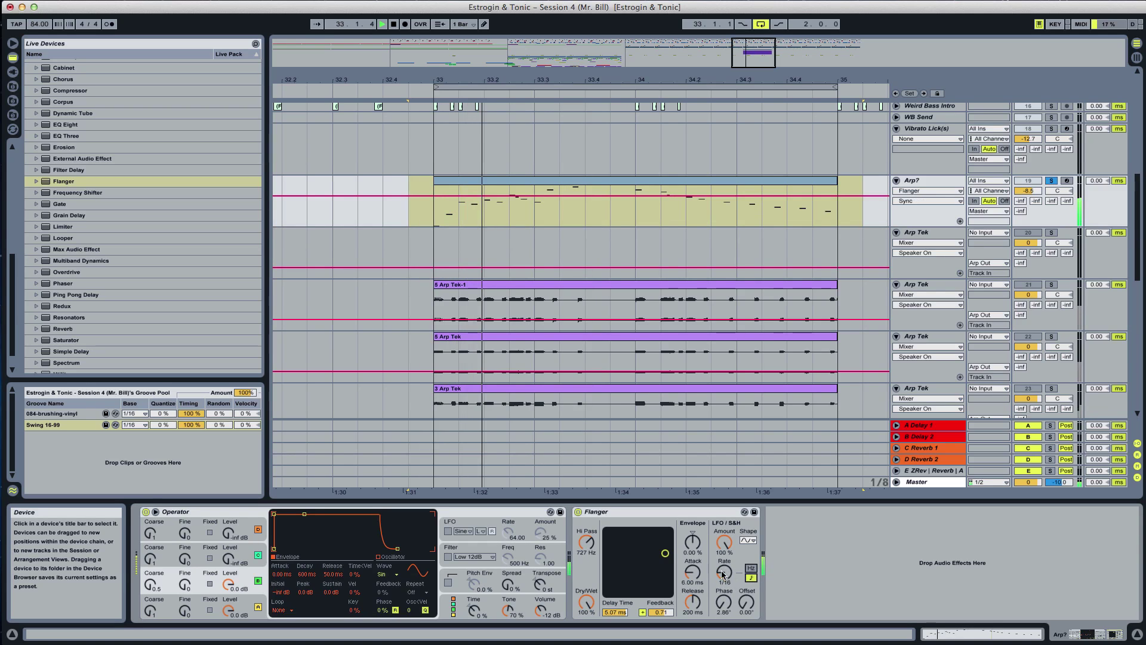
Give the Flanger a square LFO at 1/24 with 166° phase, 2.21 ms delay time and 0.89 feedback
{"action": "left_click", "coordinate": [744, 539]}
{"action": "left_click", "coordinate": [749, 561]}
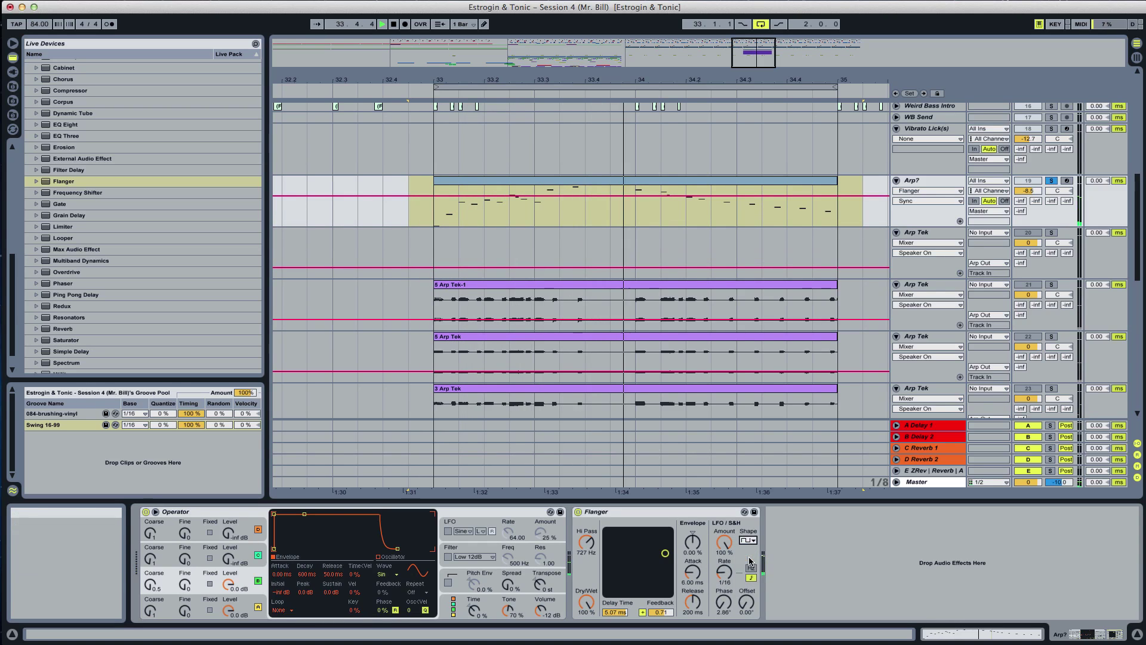
{"action": "left_click_drag", "start_coordinate": [733, 575], "coordinate": [751, 557]}
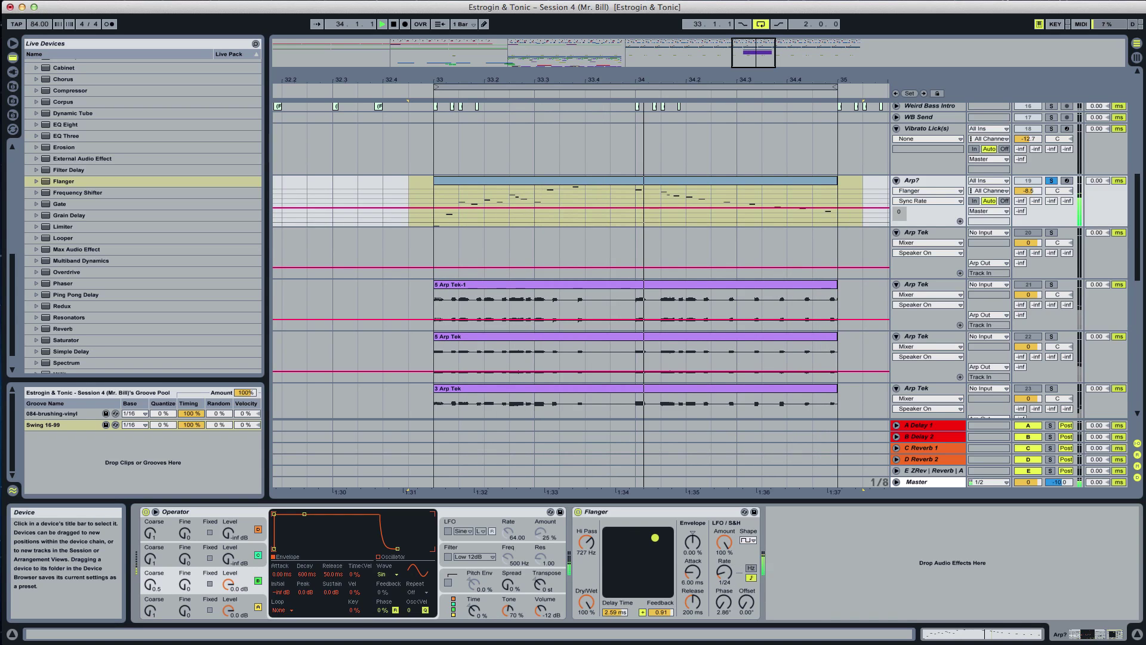
{"action": "left_click_drag", "start_coordinate": [717, 604], "coordinate": [717, 555]}
Remove the Flanger from the Arp? track and turn Operator's oscillator B level down to -inf dB
{"action": "left_click", "coordinate": [610, 515]}
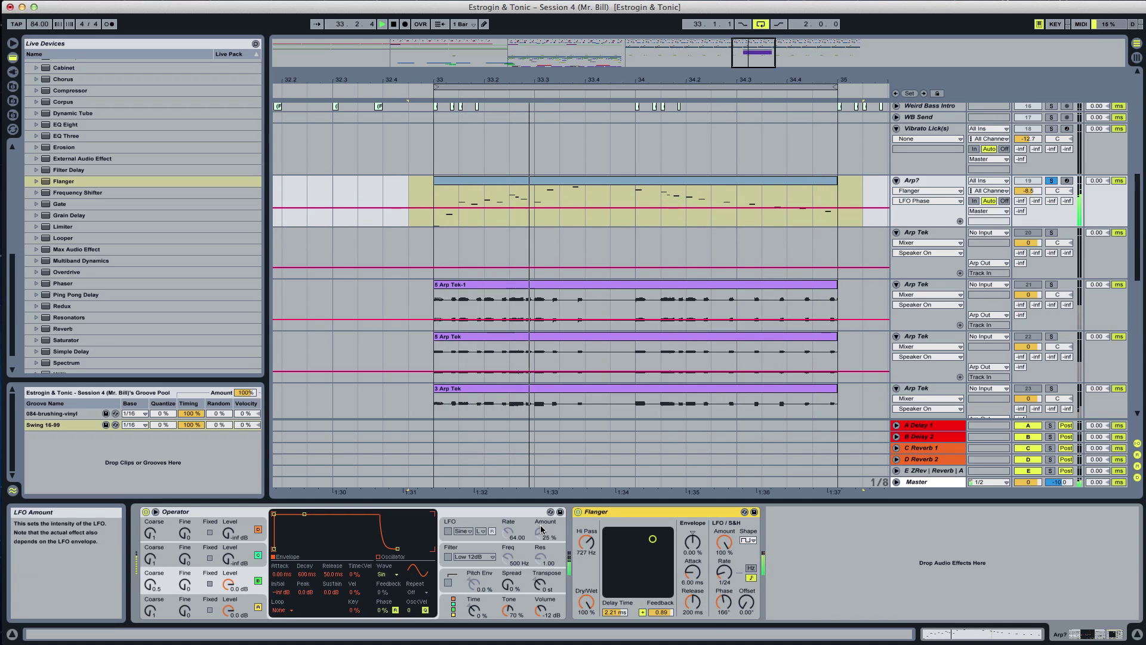
{"action": "key", "text": "Delete"}
{"action": "left_click", "coordinate": [150, 612]}
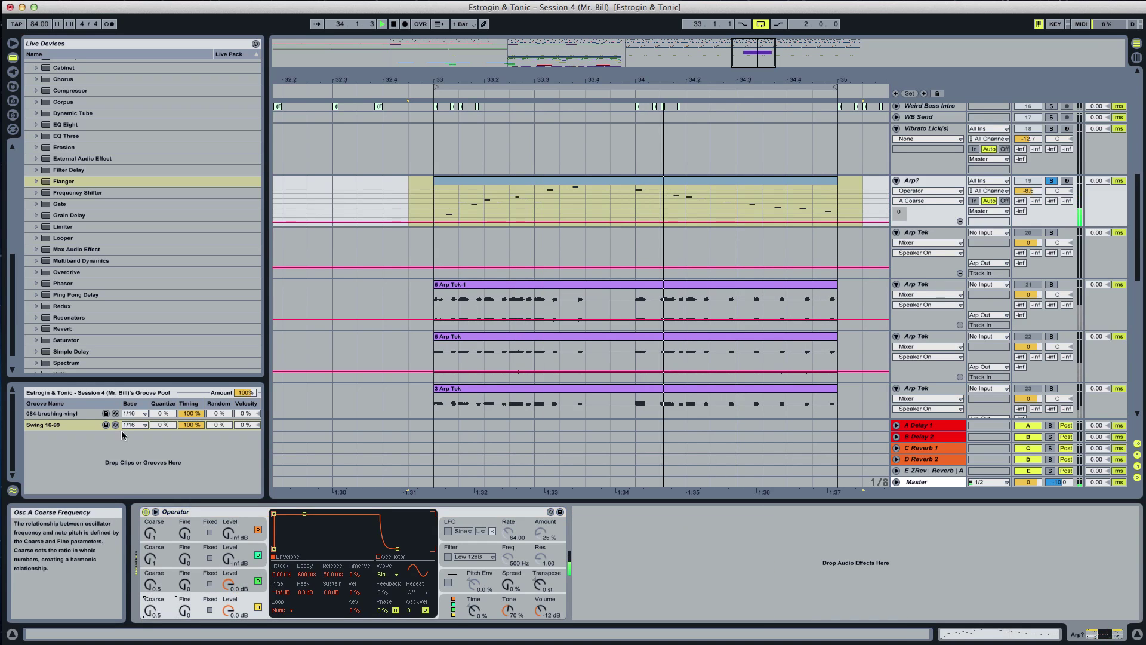
{"action": "left_click_drag", "start_coordinate": [228, 584], "coordinate": [228, 603]}
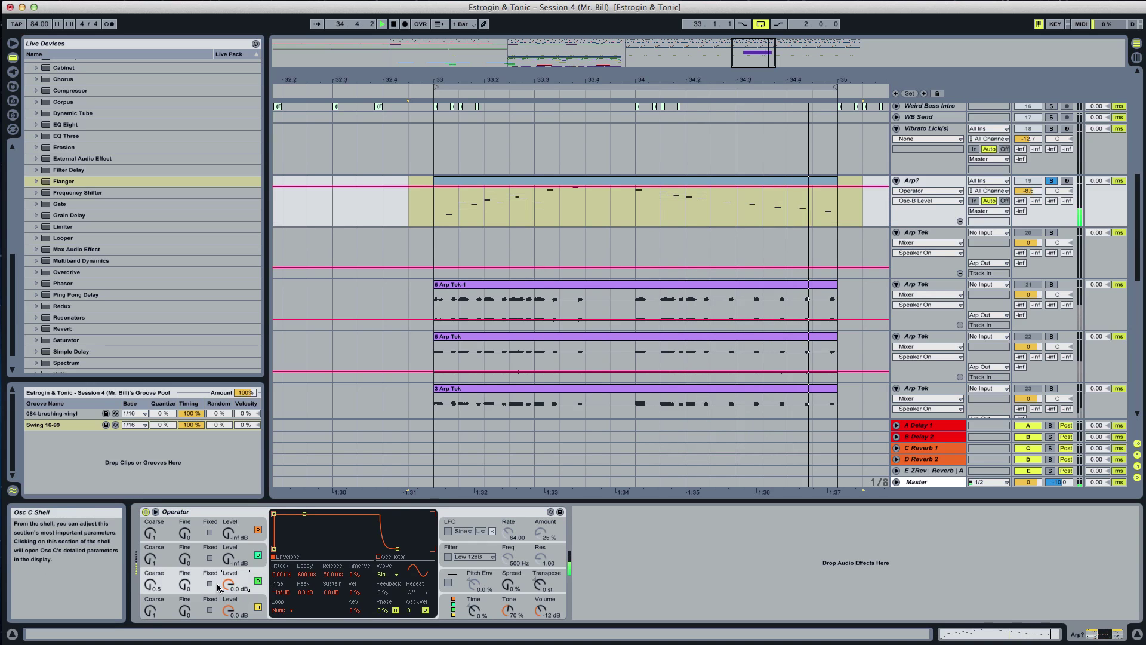
{"action": "left_click", "coordinate": [229, 609]}
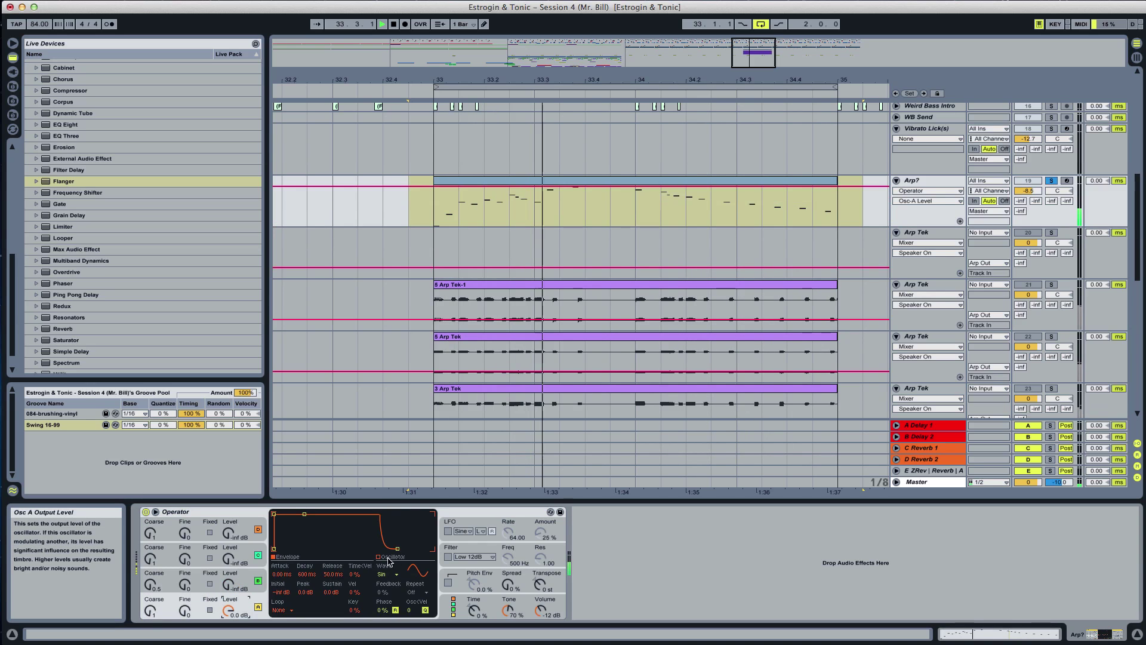
Set oscillator A's waveform to Saw D and raise oscillator B's level to -16 dB
{"action": "left_click", "coordinate": [383, 574]}
{"action": "left_click", "coordinate": [398, 458]}
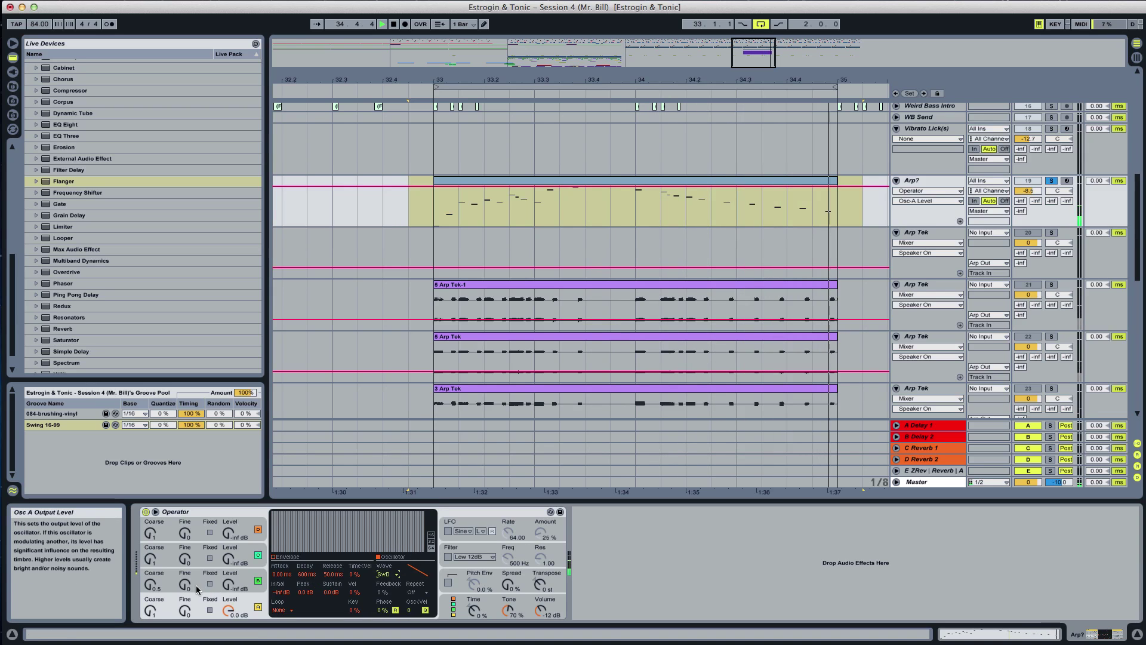
{"action": "left_click_drag", "start_coordinate": [228, 584], "coordinate": [228, 564]}
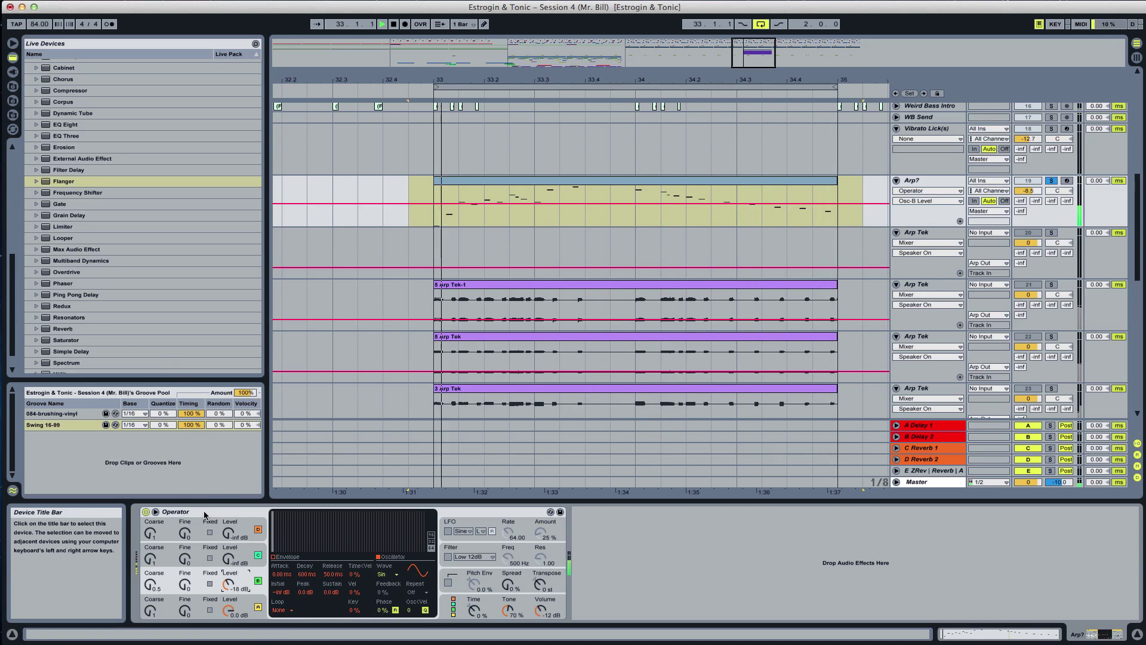
Add Redux with a downsample of 6 after Operator, followed by a Chorus
{"action": "double_click", "coordinate": [108, 306]}
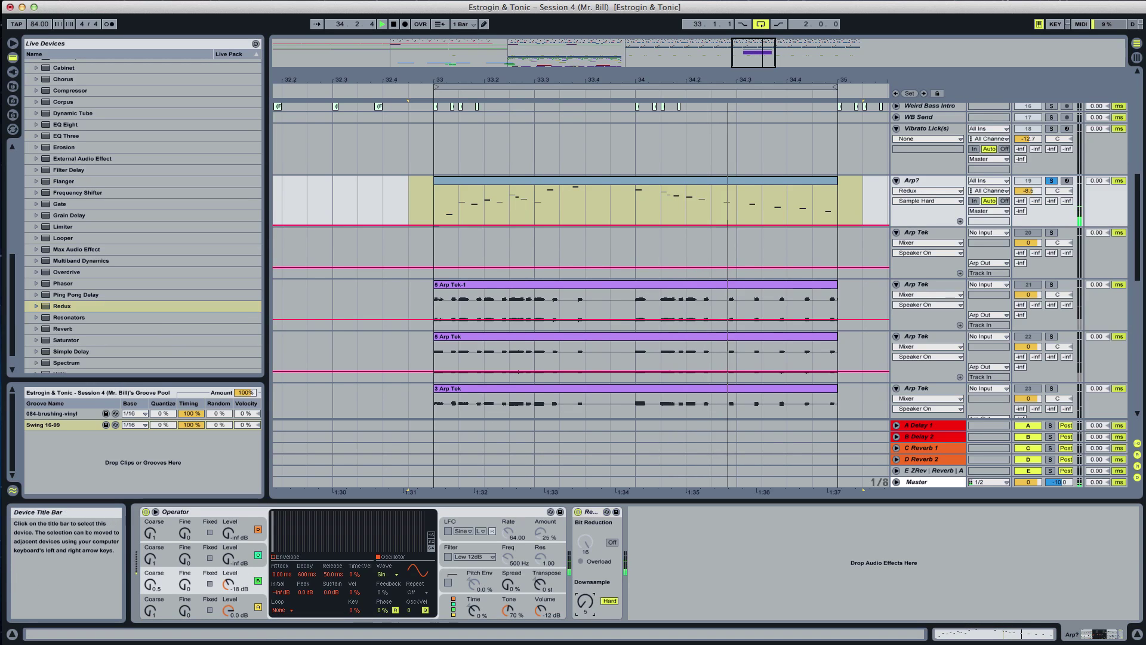
{"action": "left_click_drag", "start_coordinate": [586, 602], "coordinate": [581, 632]}
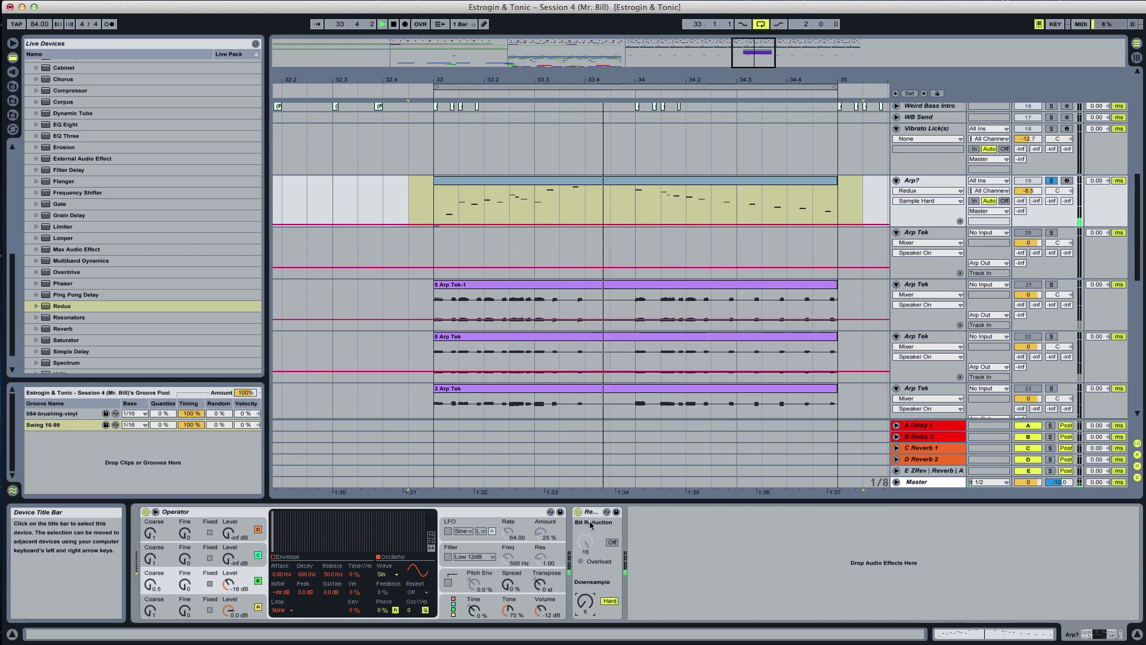
{"action": "left_click", "coordinate": [589, 512]}
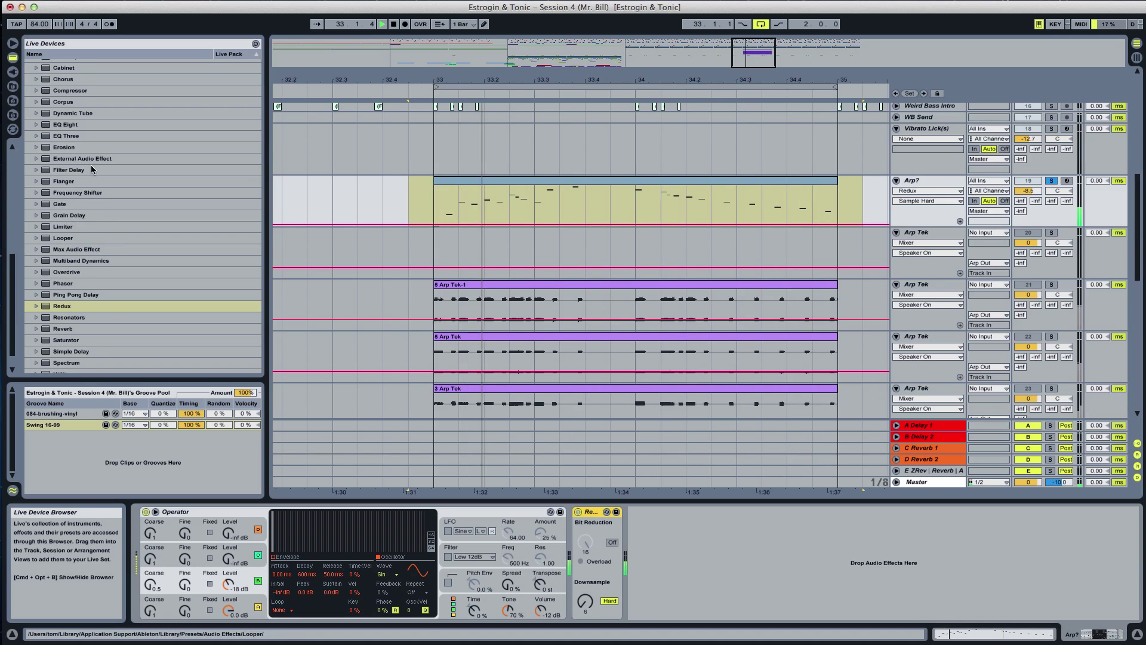
{"action": "left_click_drag", "start_coordinate": [74, 78], "coordinate": [647, 550]}
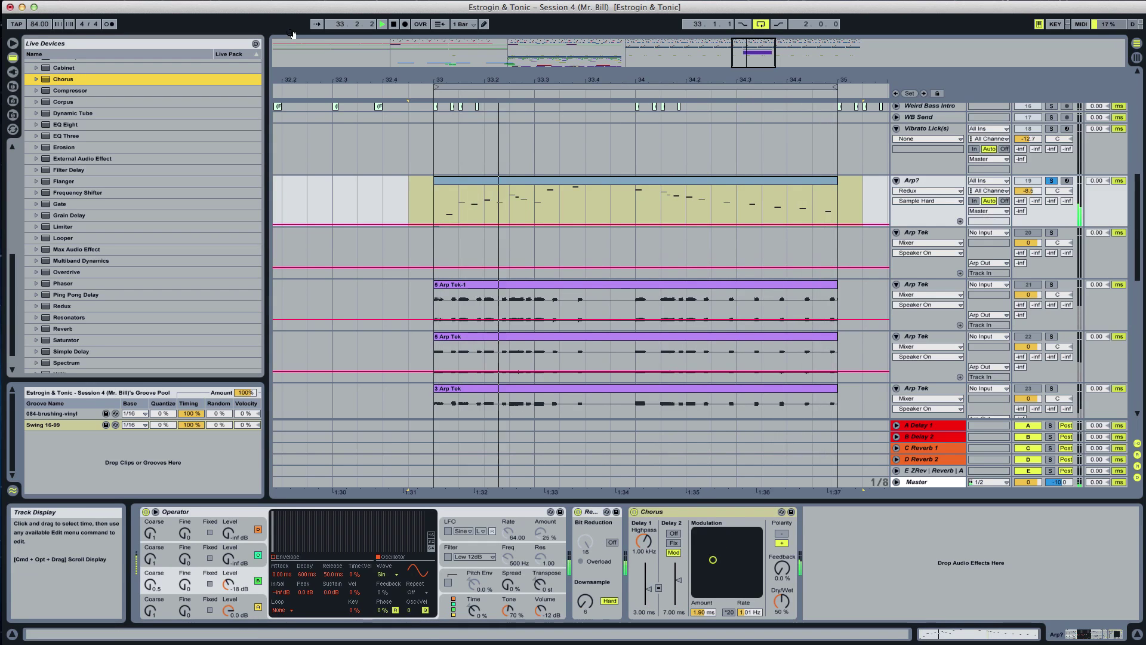
Stop playback, enable arrangement recording, and arm the empty Arp Tek track with Arp? as its audio input
{"action": "key", "text": "space"}
{"action": "left_click", "coordinate": [405, 24]}
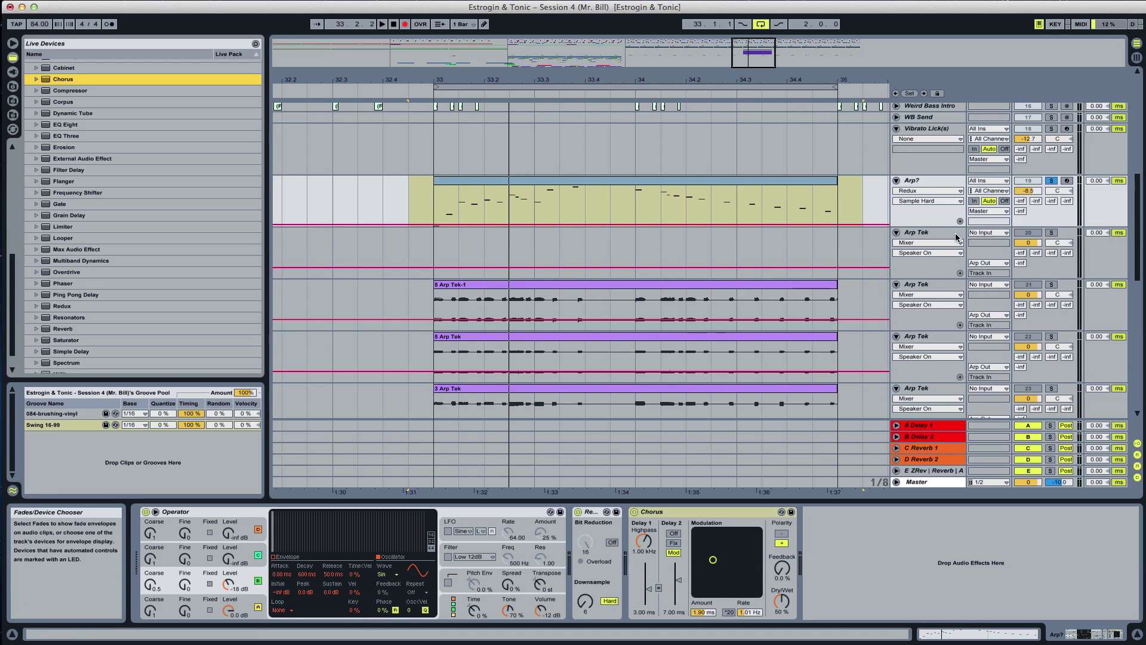
{"action": "left_click", "coordinate": [989, 233]}
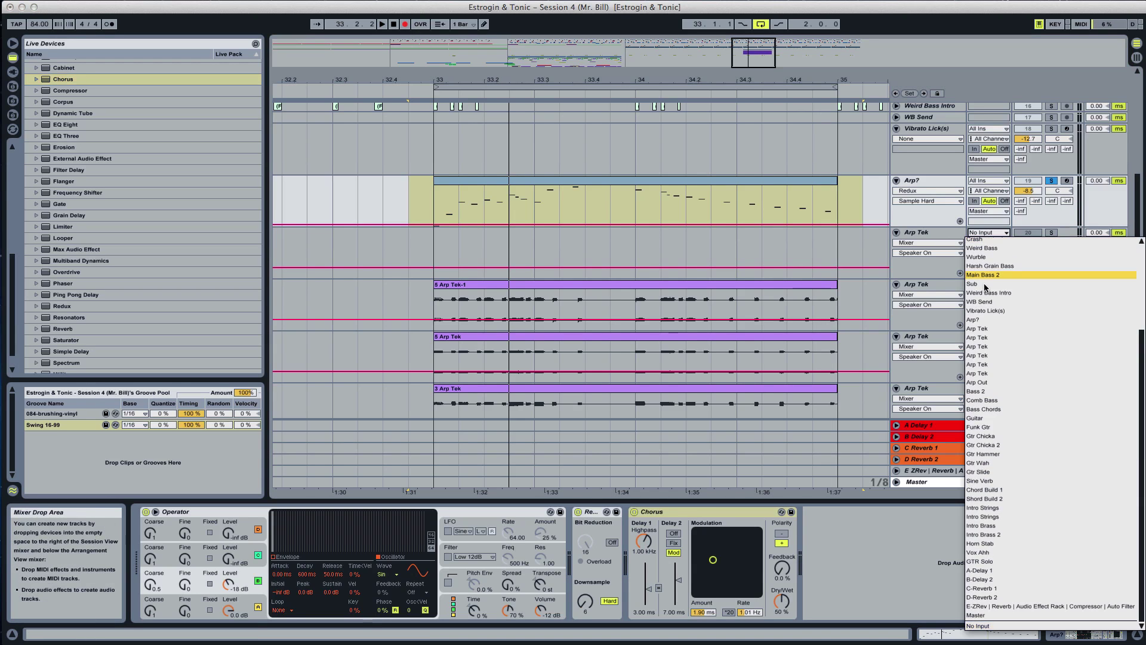
{"action": "left_click", "coordinate": [981, 319]}
{"action": "left_click", "coordinate": [1068, 233]}
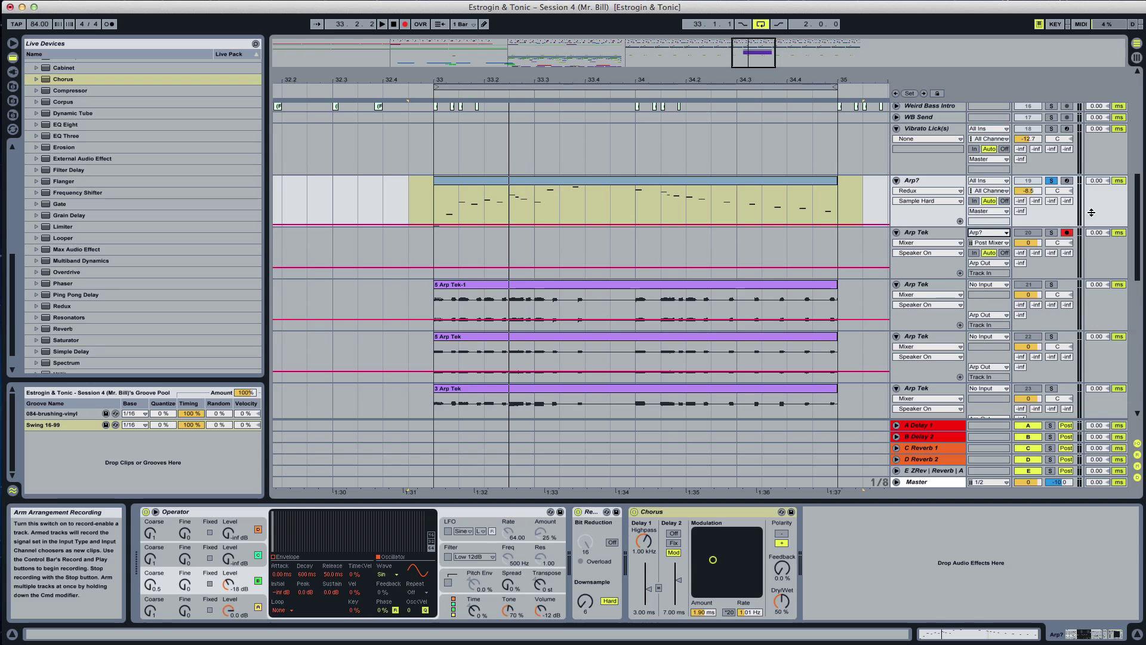
{"action": "left_click", "coordinate": [382, 24]}
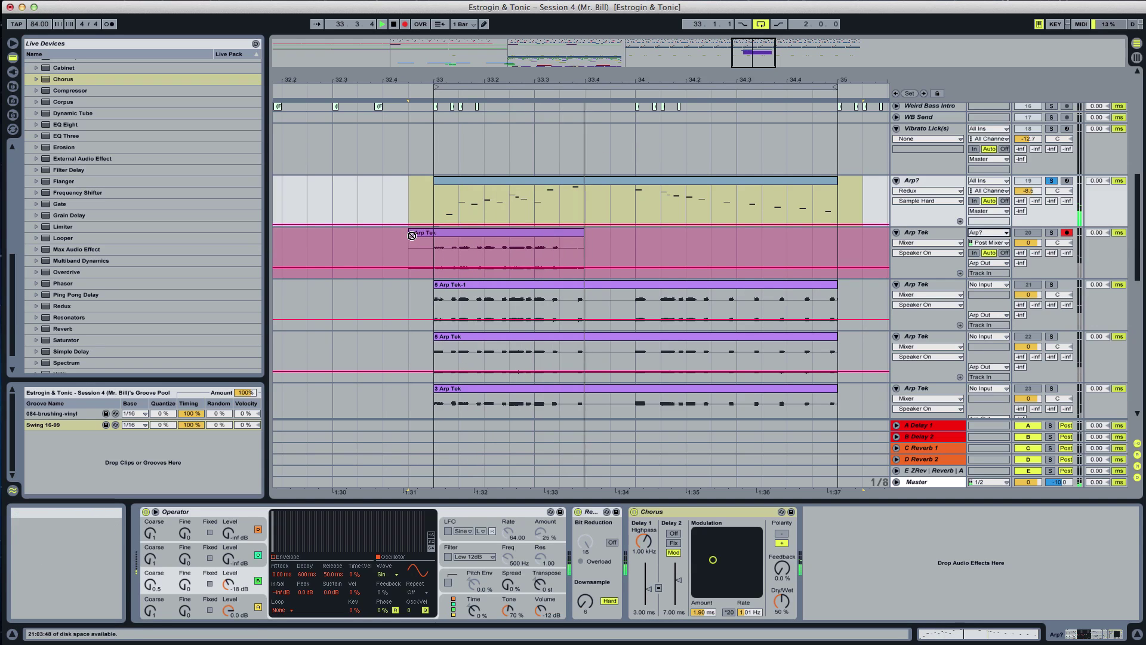
{"action": "key", "text": "space"}
{"action": "key", "text": "super+z"}
Record the arpeggio onto the armed Arp Tek track from 33.1.1 to bar 35
{"action": "left_click", "coordinate": [432, 246]}
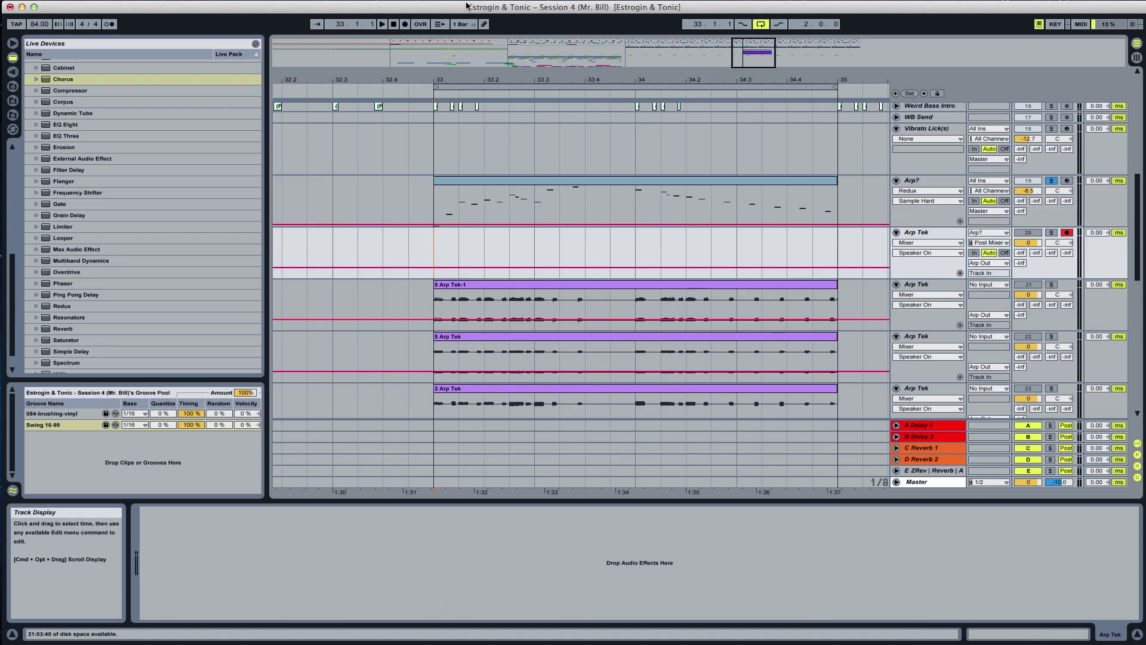
{"action": "left_click", "coordinate": [405, 24]}
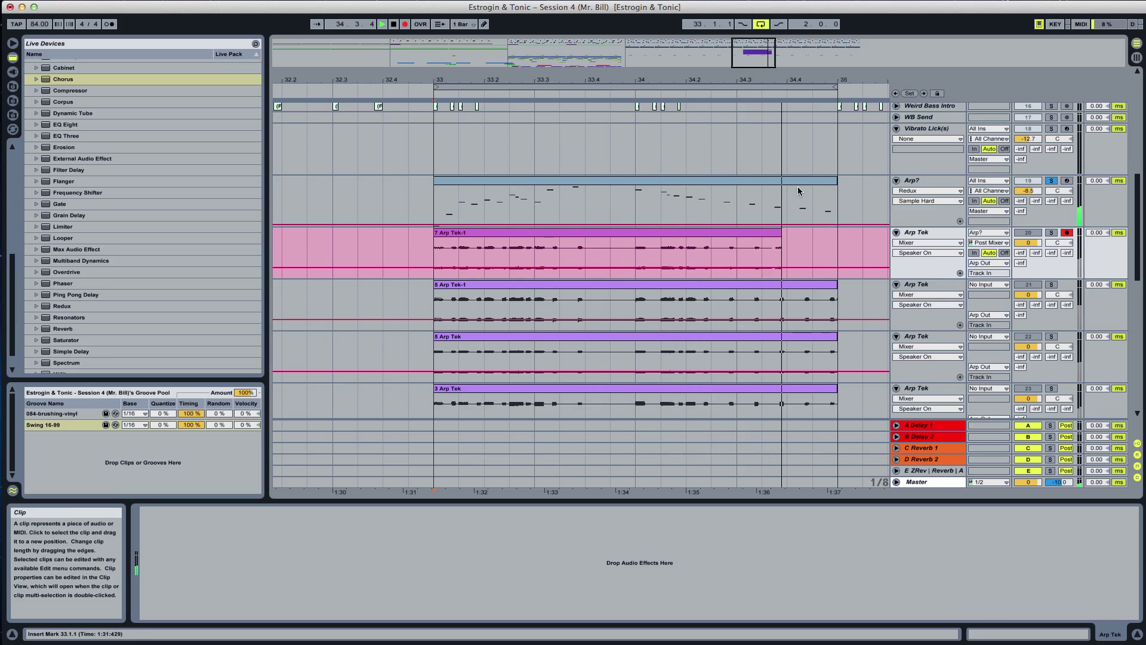
{"action": "key", "text": "space"}
Duplicate the recorded Arp Tek track and delete the audio clip from the upper copy to free it for another take
{"action": "left_click", "coordinate": [935, 234]}
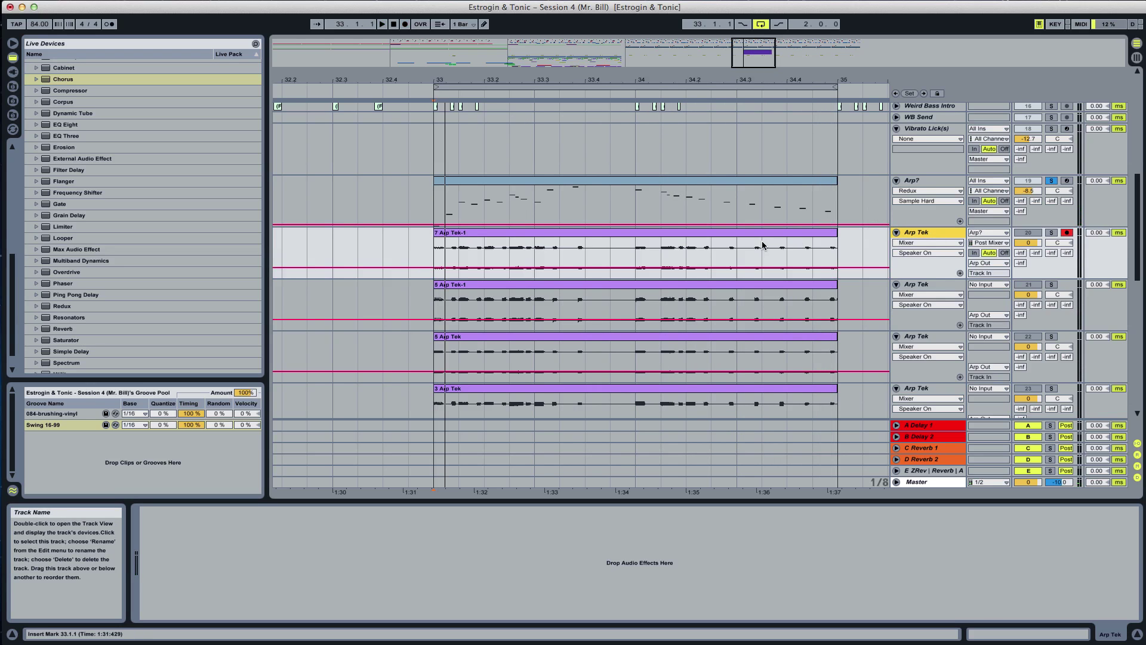
{"action": "key", "text": "super+d"}
{"action": "left_click", "coordinate": [750, 234]}
{"action": "key", "text": "Delete"}
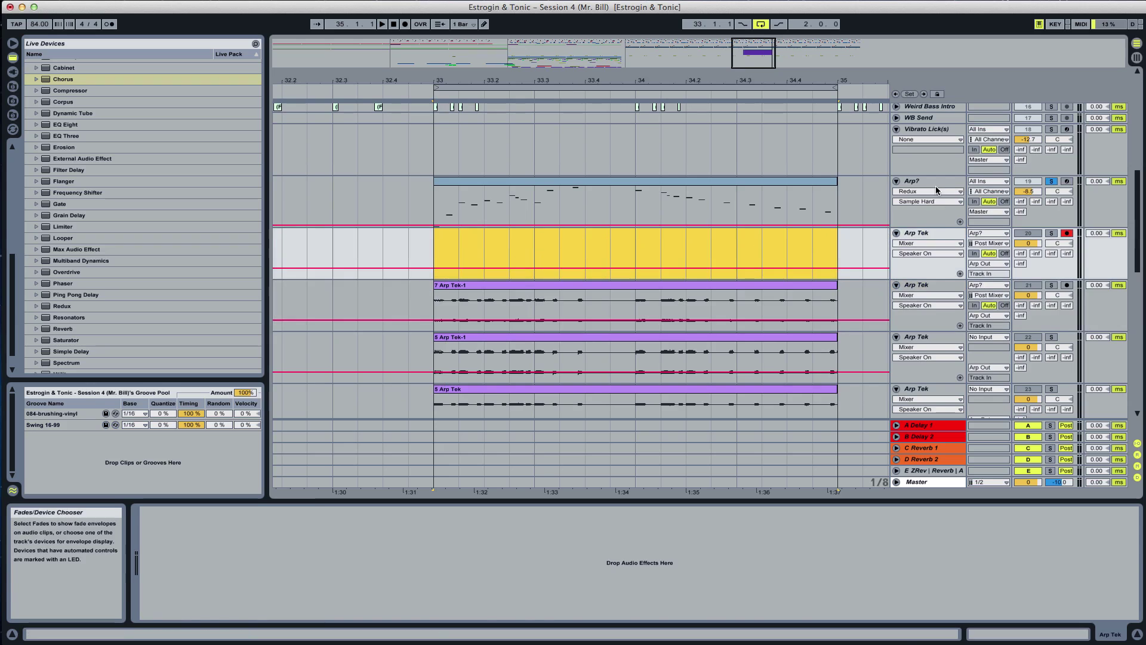
Remove the Chorus and Redux effects from the Arp? track
{"action": "left_click", "coordinate": [932, 179]}
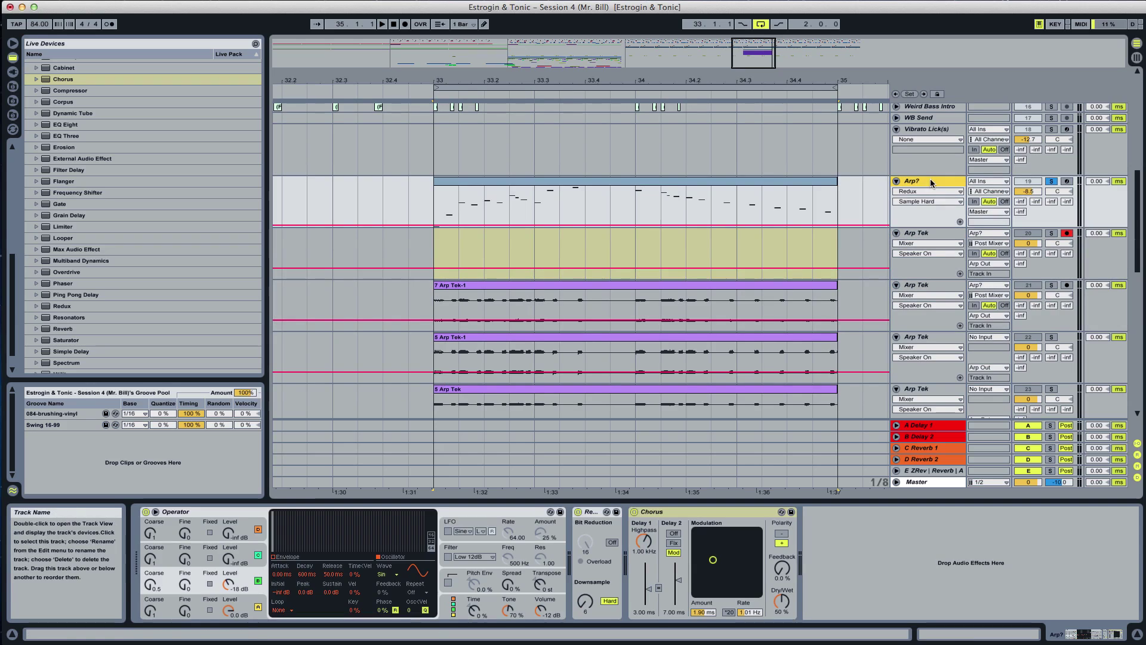
{"action": "left_click", "coordinate": [681, 514]}
{"action": "key", "text": "Delete"}
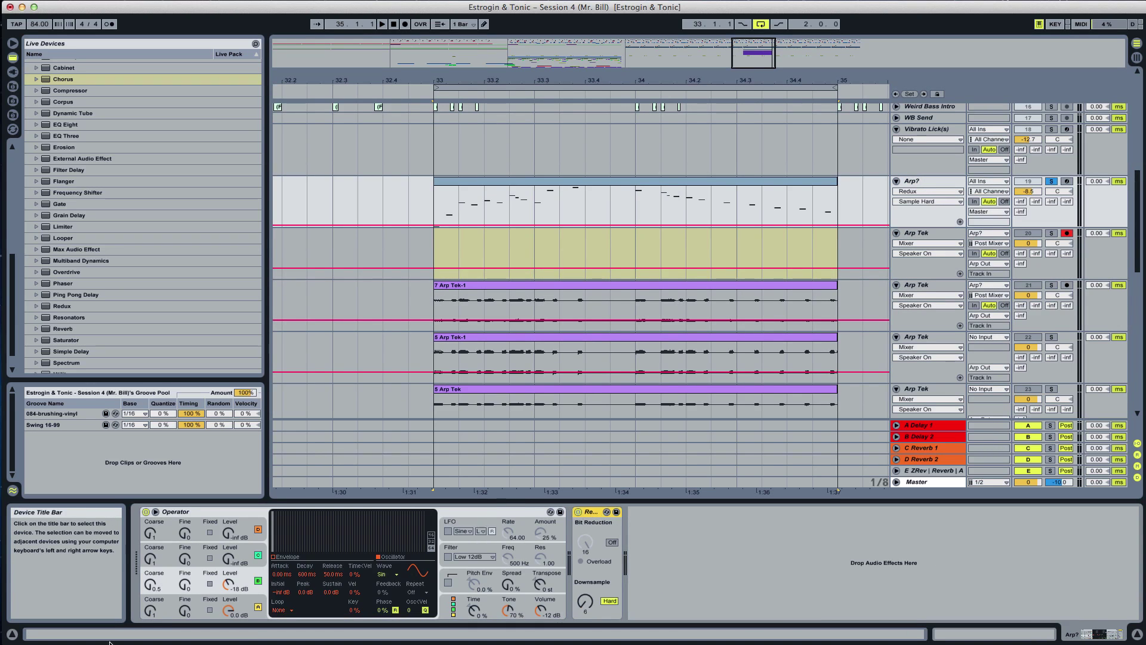
{"action": "key", "text": "Delete"}
Set Operator's oscillator A waveform to Sine
{"action": "left_click", "coordinate": [235, 610]}
{"action": "left_click", "coordinate": [394, 574]}
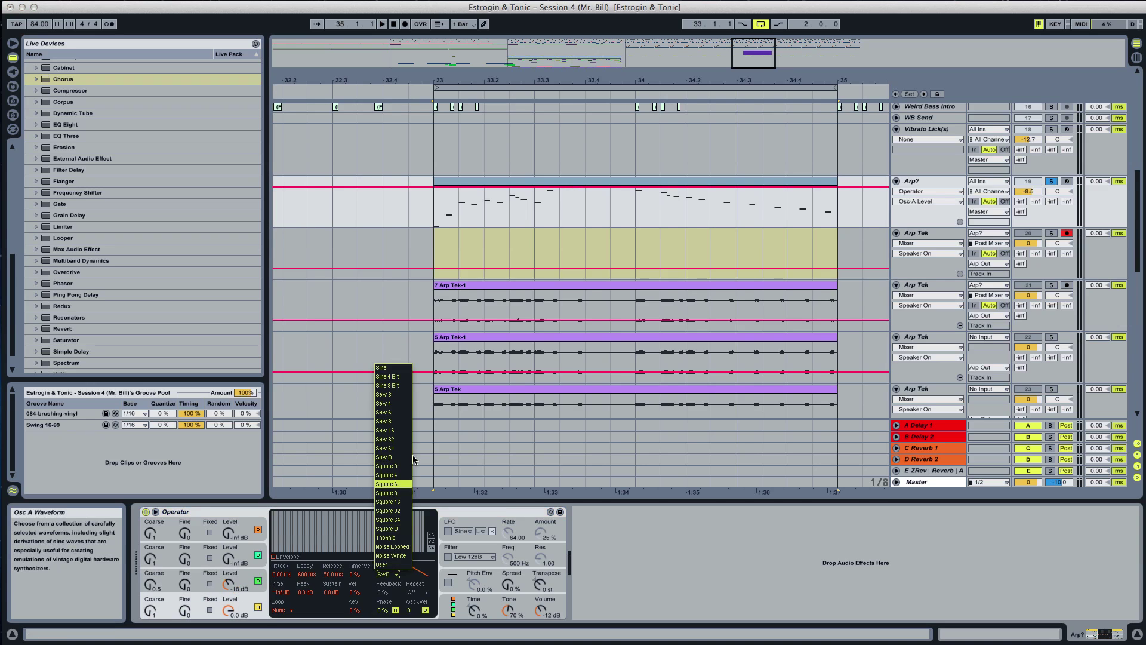
{"action": "left_click", "coordinate": [395, 367]}
During playback, raise oscillator B's level to 0.0 dB and shape its envelope with about 90 ms decay and near-minimum sustain
{"action": "key", "text": "space"}
{"action": "left_click_drag", "start_coordinate": [228, 584], "coordinate": [229, 551]}
{"action": "left_click", "coordinate": [278, 557]}
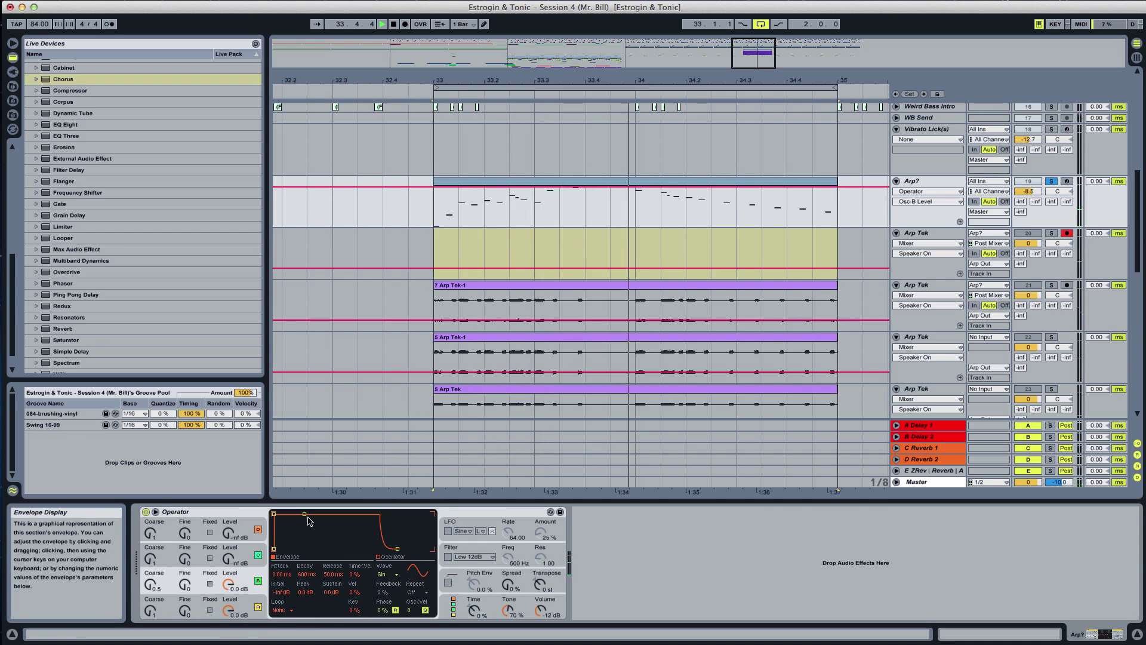
{"action": "left_click_drag", "start_coordinate": [304, 514], "coordinate": [287, 548]}
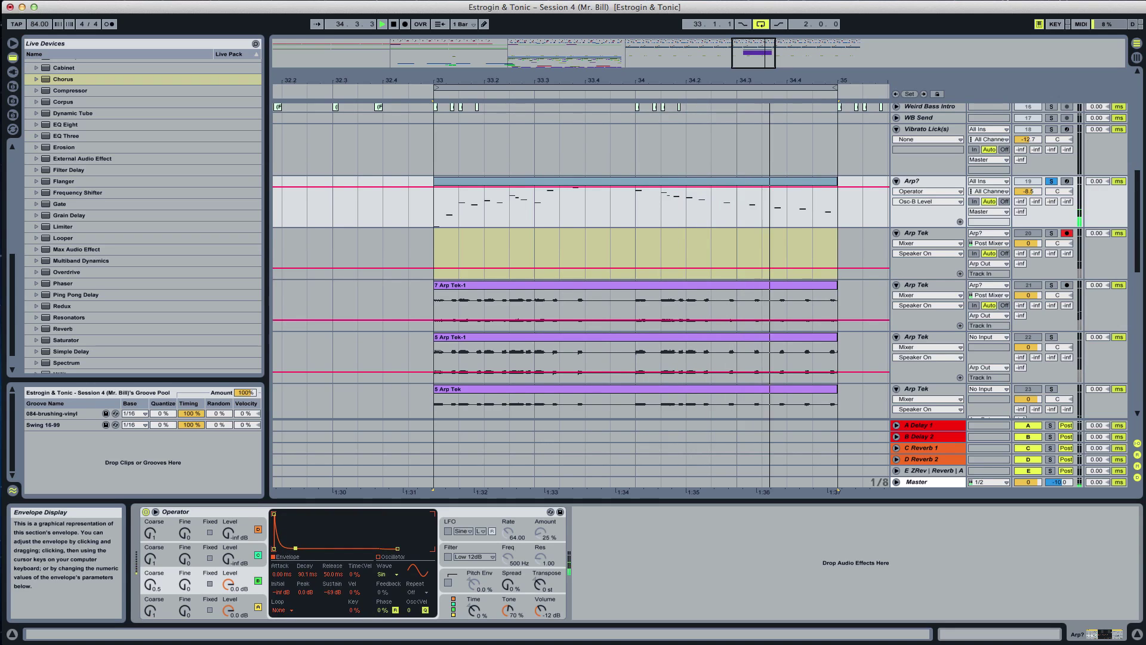
Set oscillator A's release to 278 ms and switch oscillator B to a fixed frequency of 310 Hz
{"action": "left_click", "coordinate": [243, 611]}
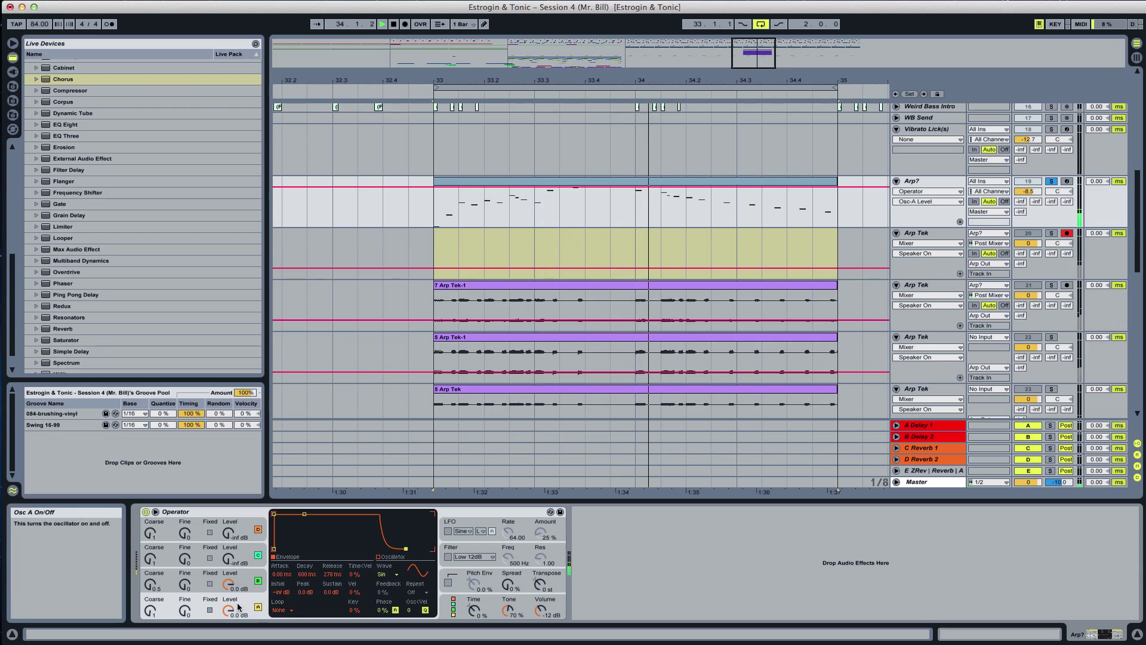
{"action": "left_click", "coordinate": [210, 584]}
{"action": "left_click", "coordinate": [210, 584]}
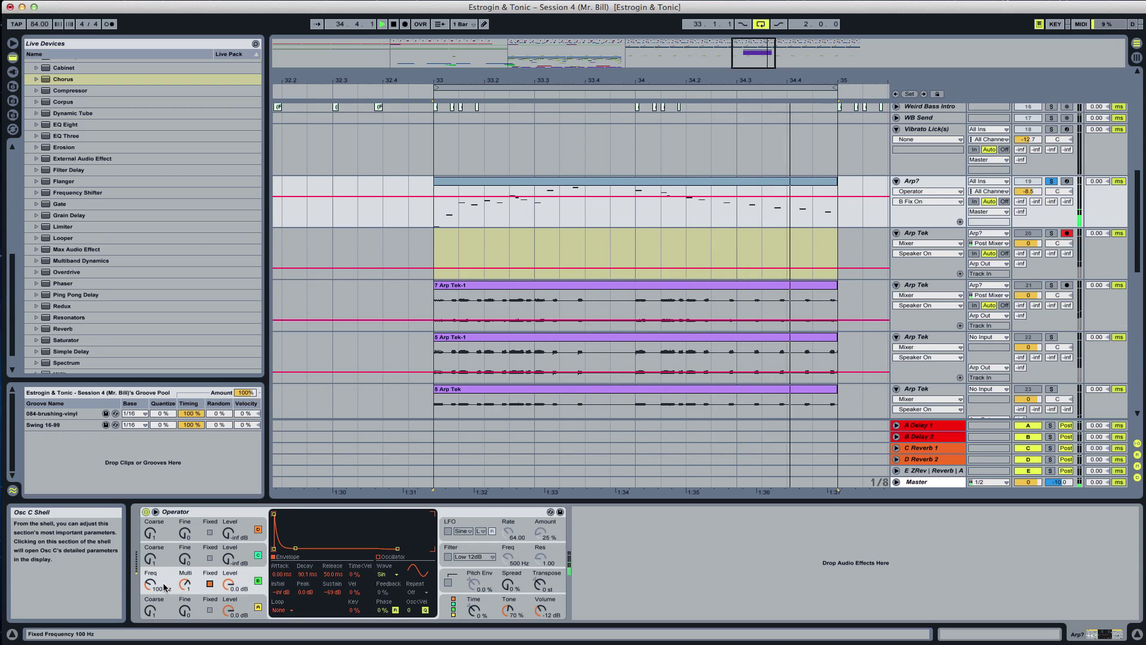
{"action": "left_click", "coordinate": [152, 585]}
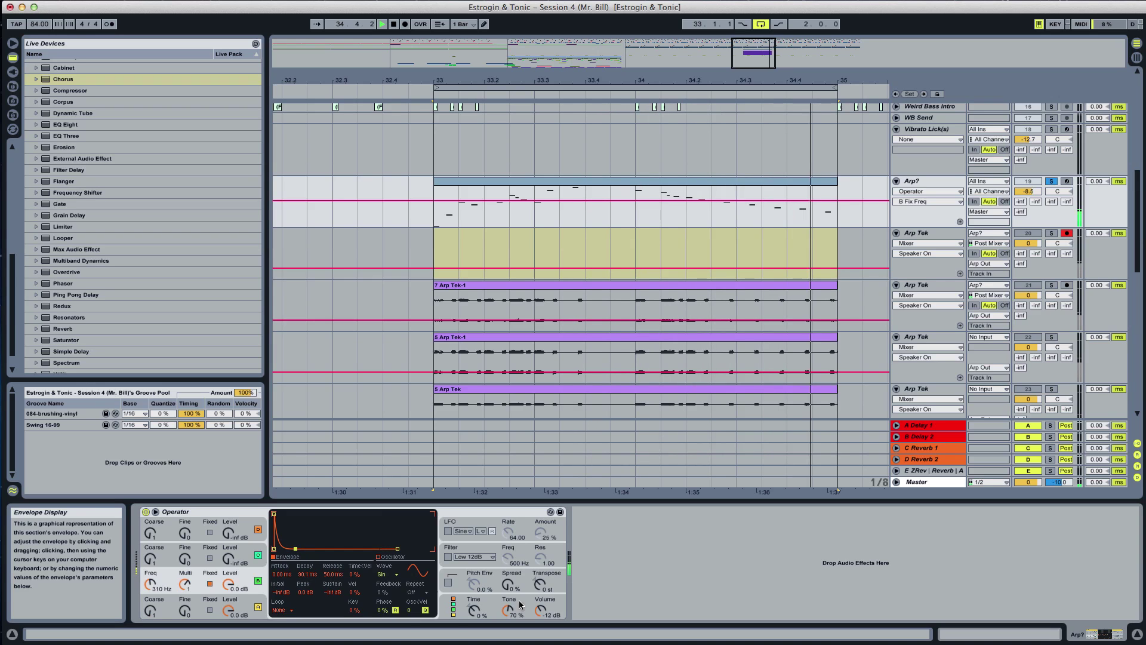
Enable Operator's pitch envelope and set its amount to 51%
{"action": "left_click", "coordinate": [448, 583]}
{"action": "left_click_drag", "start_coordinate": [474, 584], "coordinate": [473, 555]}
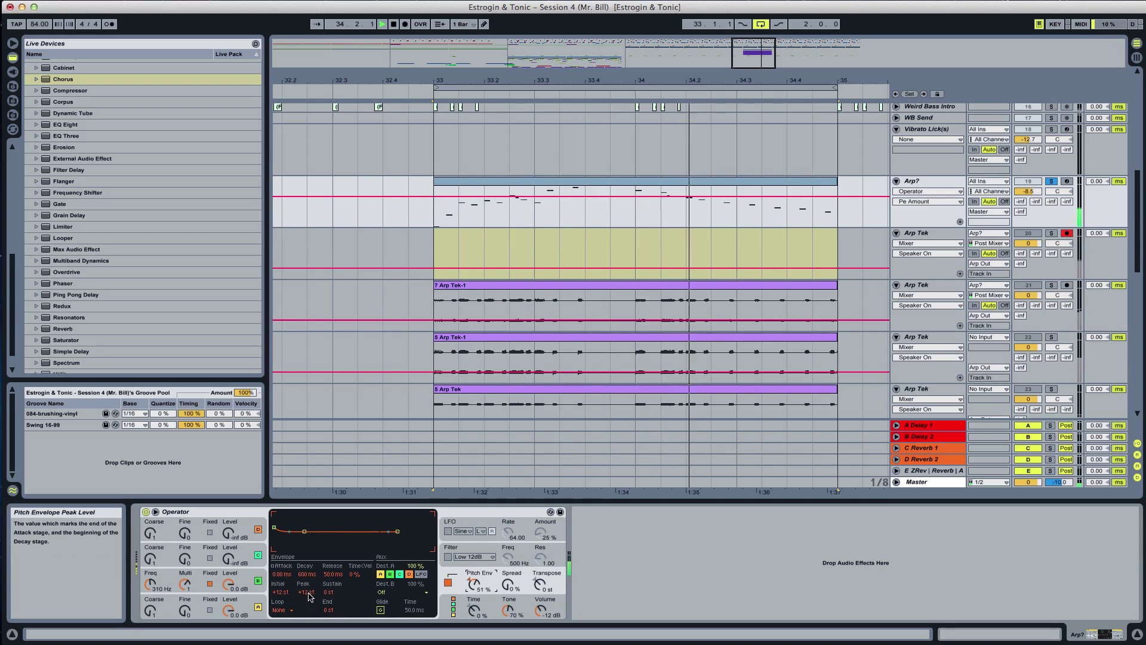
Set Operator's pitch envelope peak to -11 st and add a Simple Delay with its left channel in Time mode at 17.4 ms
{"action": "left_click_drag", "start_coordinate": [309, 597], "coordinate": [306, 595]}
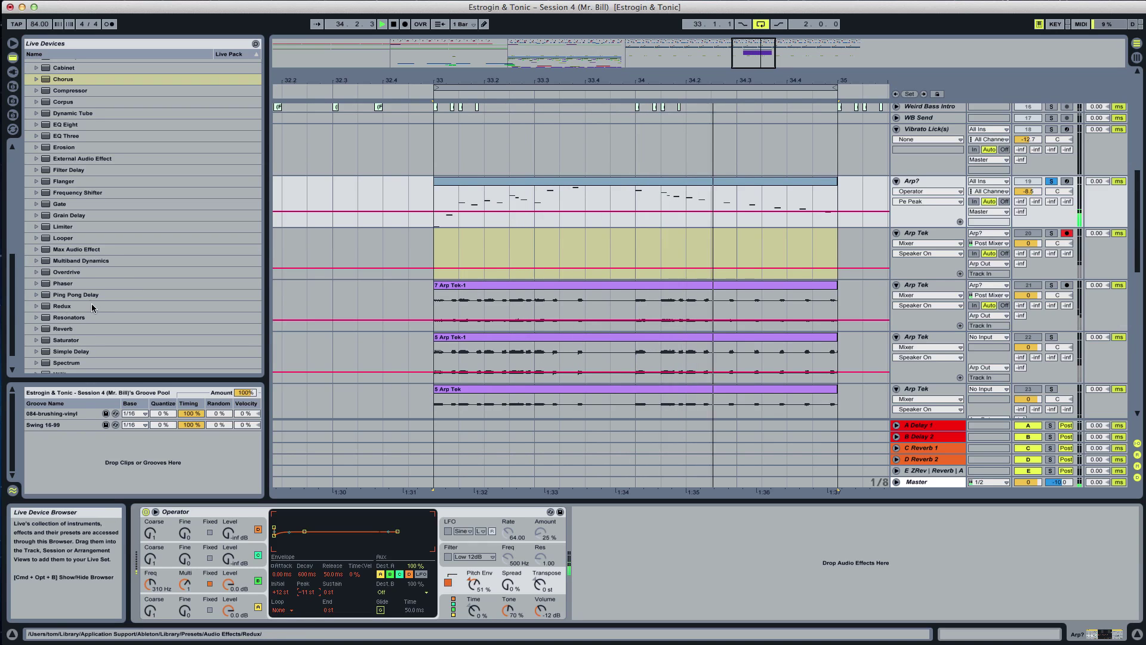
{"action": "scroll", "coordinate": [91, 303], "scroll_direction": "down", "scroll_amount": 3}
{"action": "left_click_drag", "start_coordinate": [70, 323], "coordinate": [631, 544]}
{"action": "left_click", "coordinate": [588, 534]}
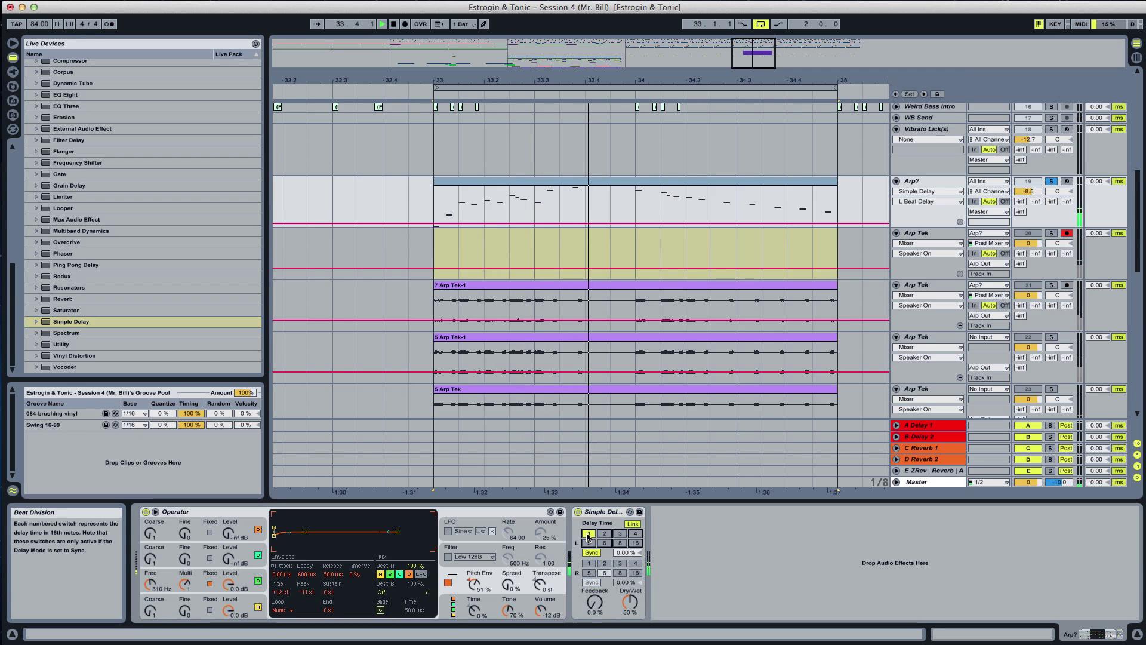
{"action": "left_click", "coordinate": [592, 552]}
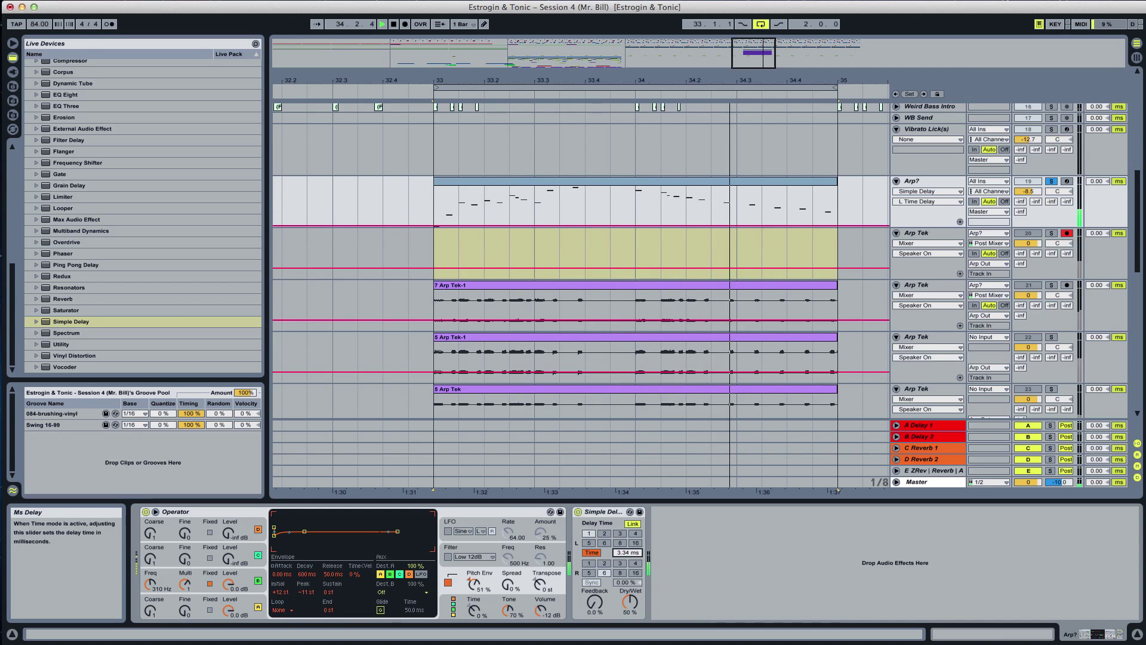
{"action": "left_click_drag", "start_coordinate": [627, 552], "coordinate": [627, 542]}
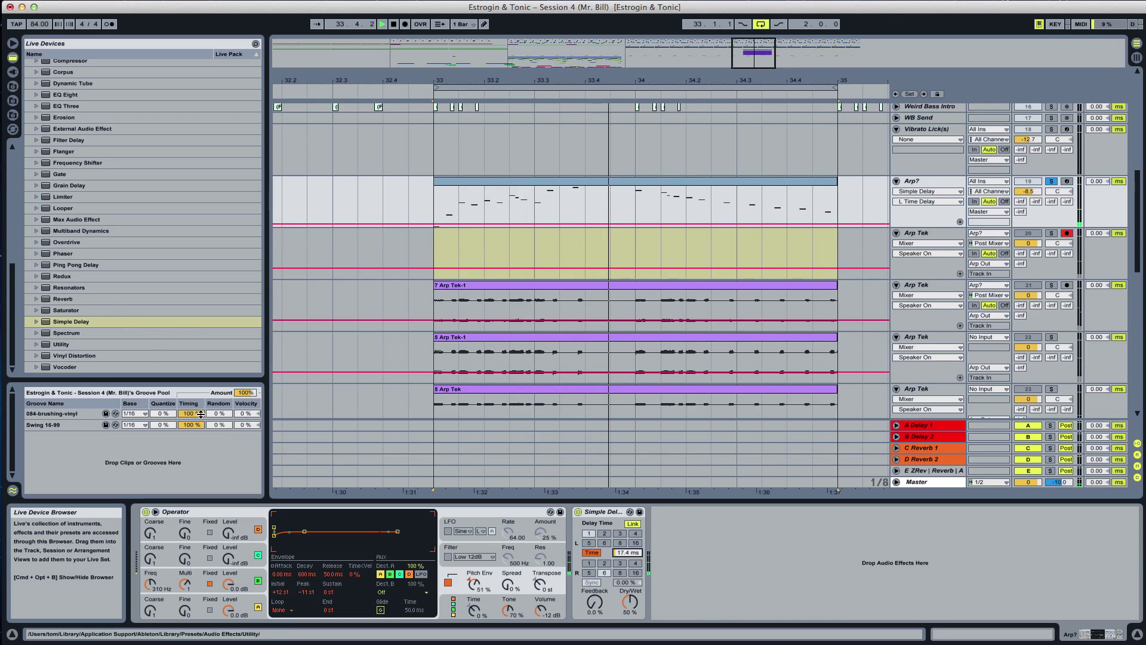
Set Operator's oscillator C to the Square D waveform at about -17 dB and exclude it from the pitch envelope
{"action": "left_click", "coordinate": [453, 612]}
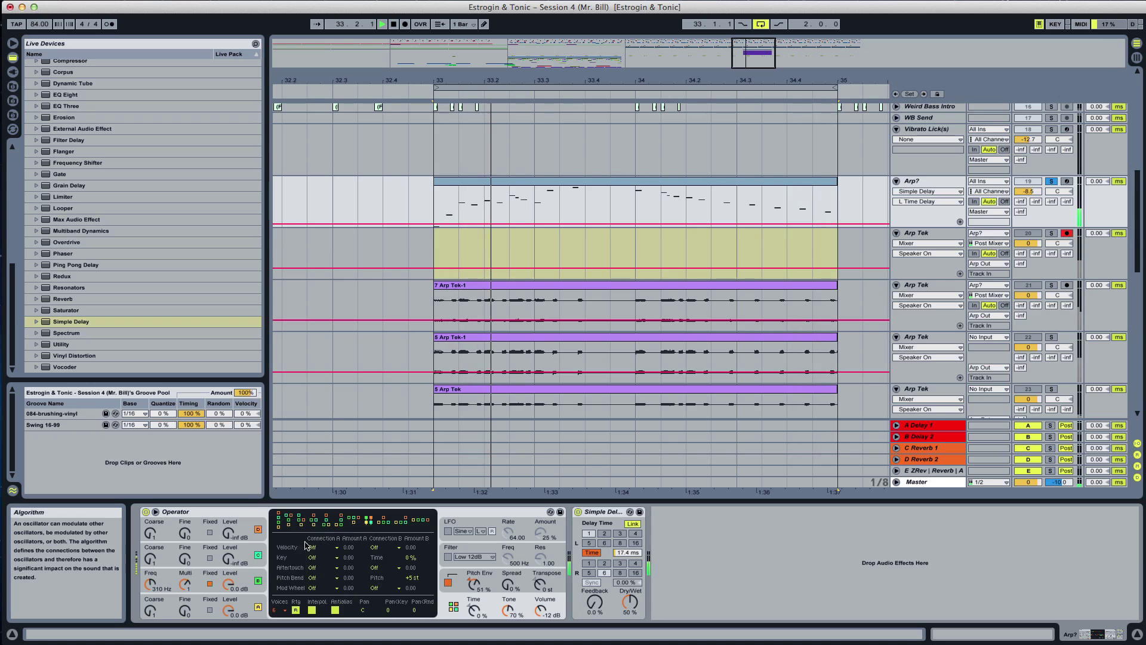
{"action": "left_click", "coordinate": [228, 558]}
{"action": "left_click", "coordinate": [387, 573]}
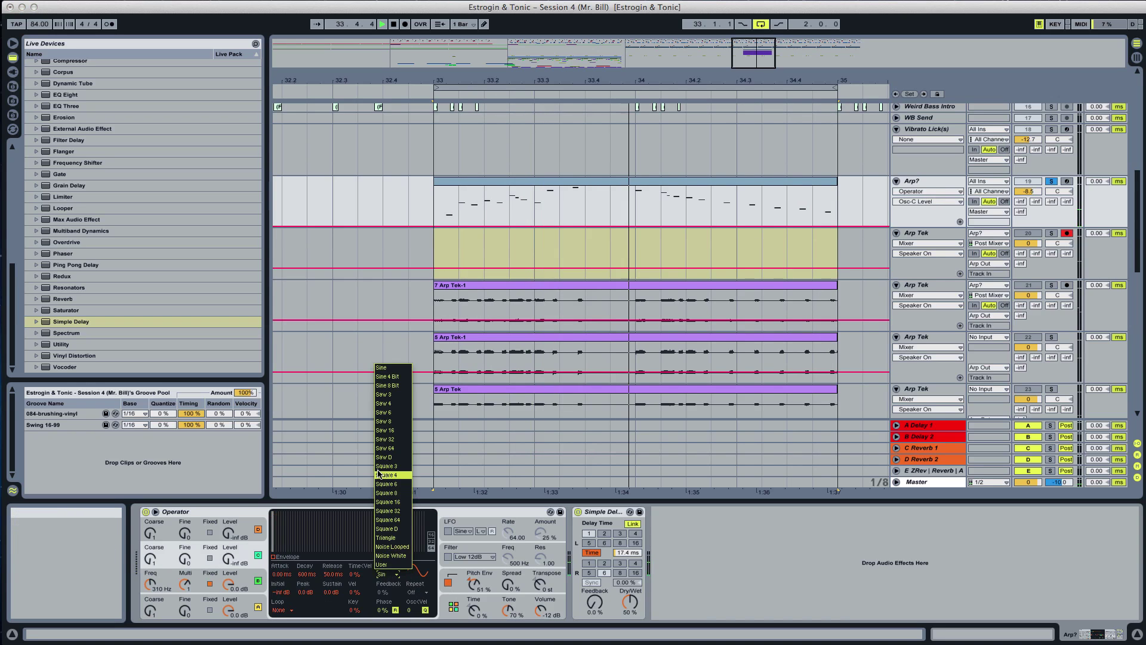
{"action": "left_click", "coordinate": [386, 529]}
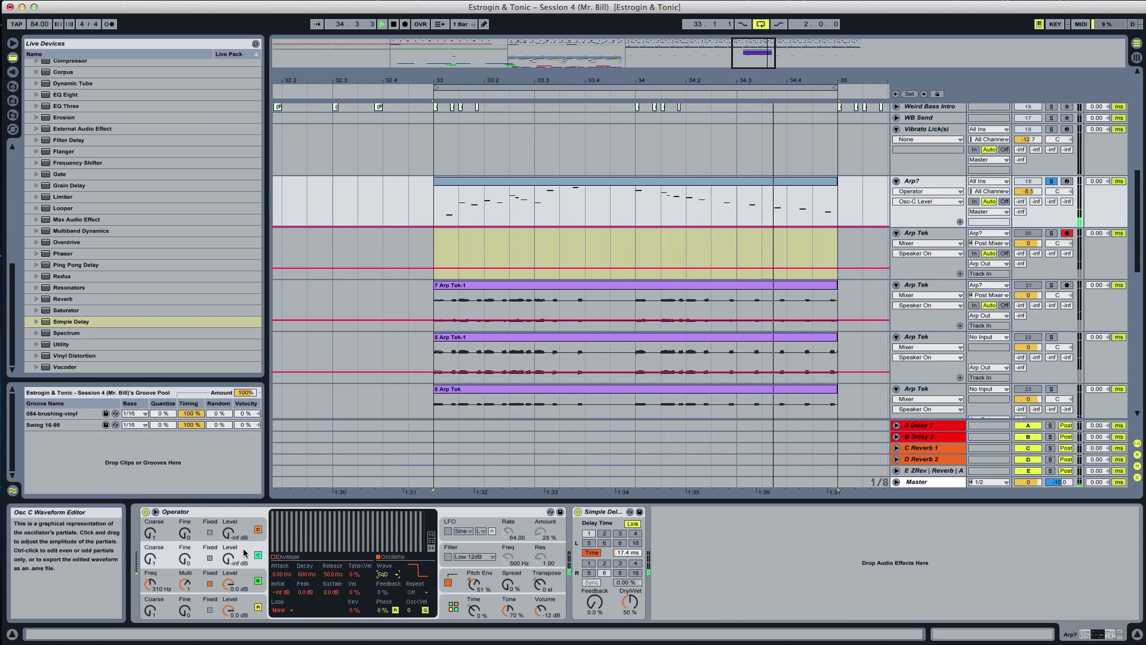
{"action": "left_click_drag", "start_coordinate": [229, 558], "coordinate": [228, 540]}
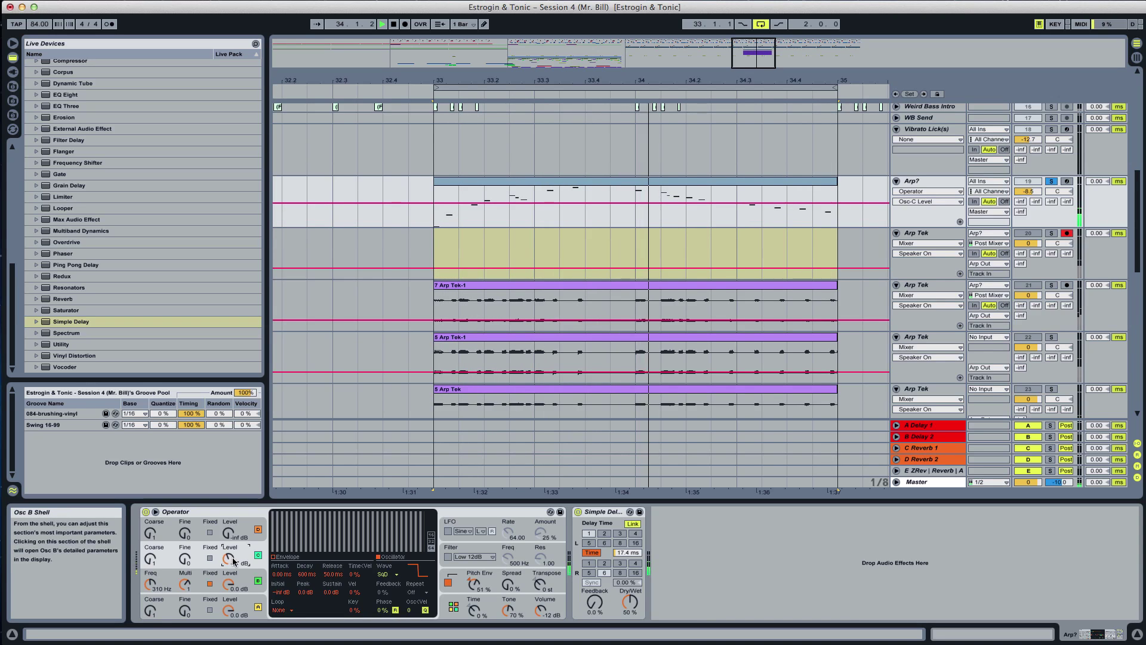
{"action": "left_click", "coordinate": [455, 574]}
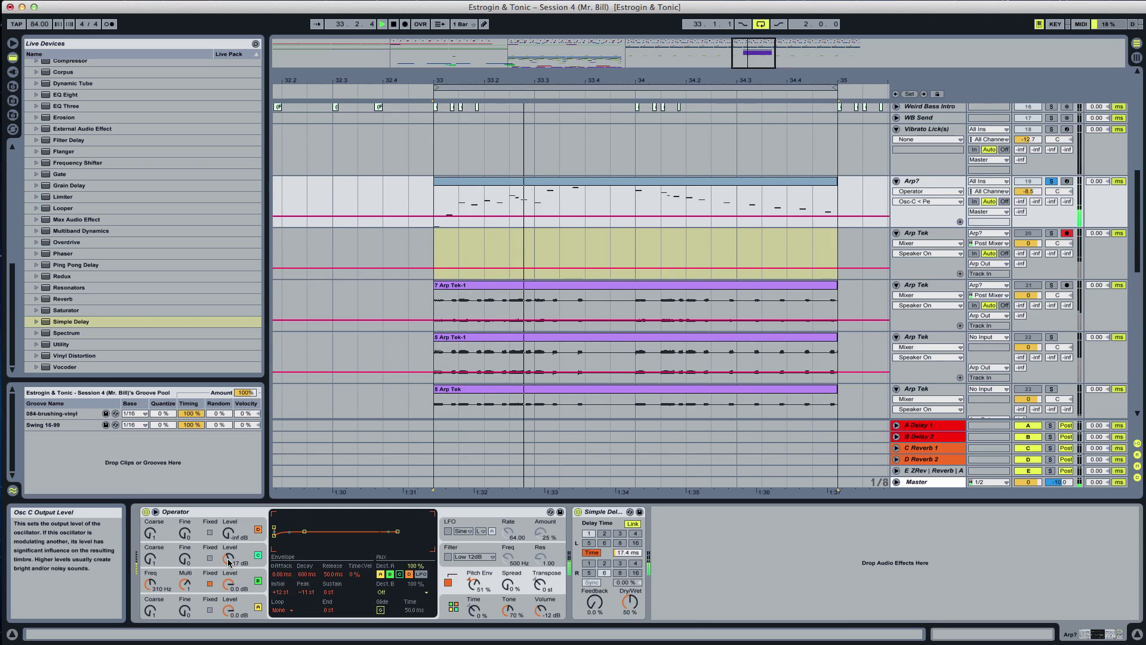
Set oscillator C's coarse frequency to 0.5 and lower its level to -70 dB
{"action": "left_click_drag", "start_coordinate": [228, 558], "coordinate": [227, 561]}
{"action": "left_click", "coordinate": [151, 559]}
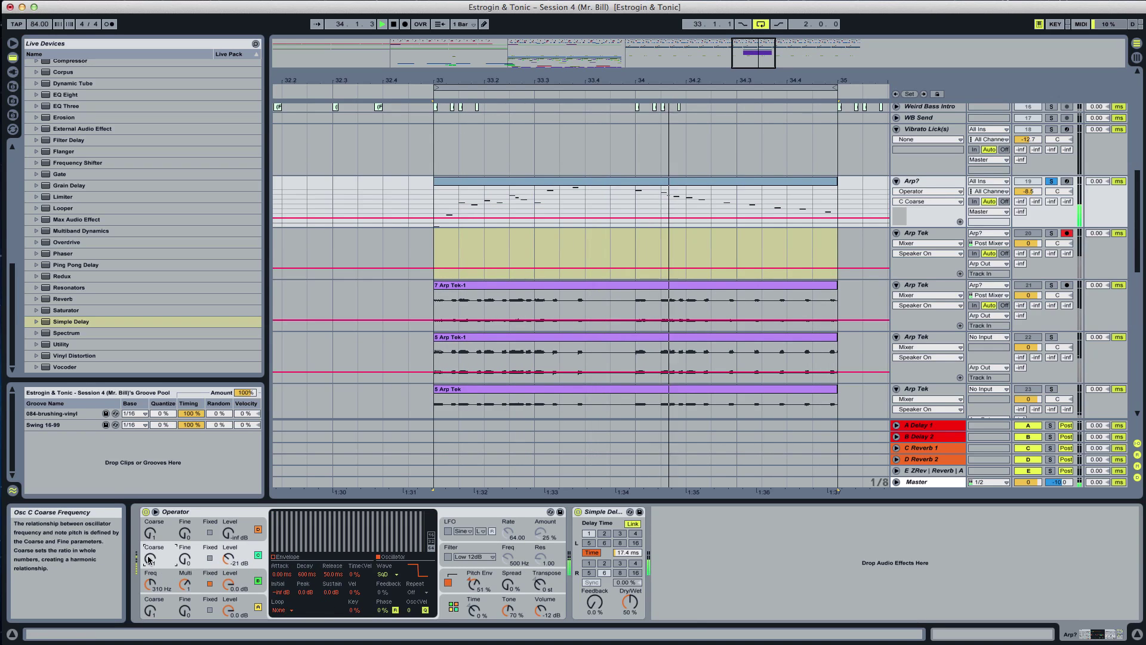
{"action": "mouse_move", "coordinate": [229, 558]}
{"action": "left_mouse_down"}
{"action": "mouse_move", "coordinate": [229, 541]}
{"action": "mouse_move", "coordinate": [228, 551]}
{"action": "left_mouse_up"}
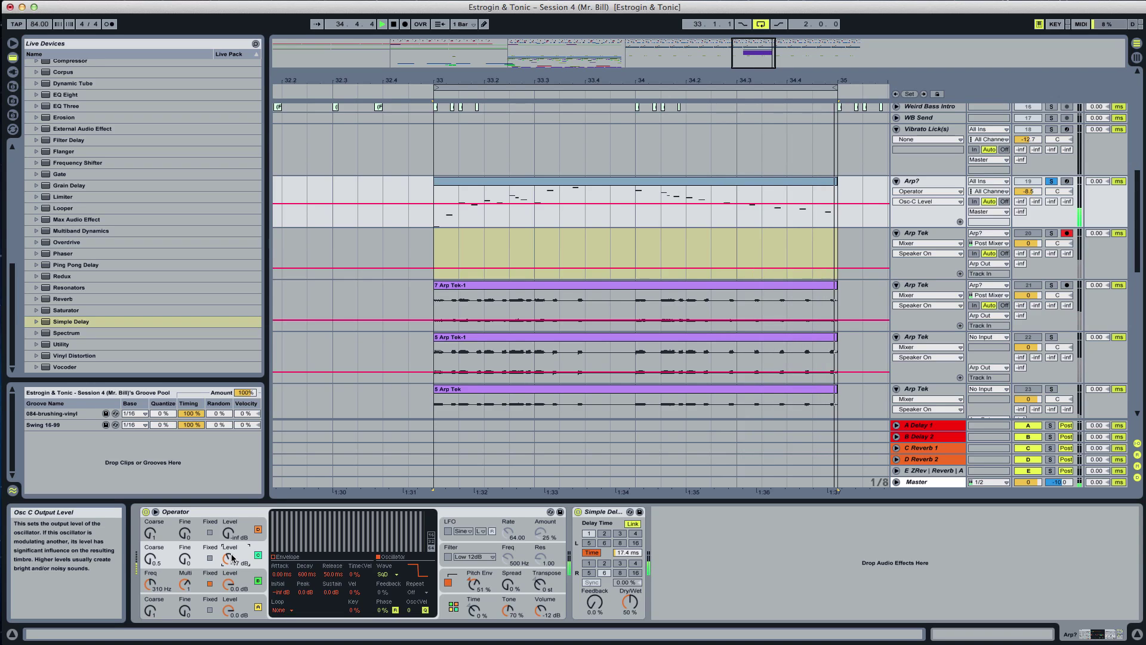
{"action": "left_click_drag", "start_coordinate": [230, 562], "coordinate": [230, 597]}
Group Operator into an Instrument Rack and add Analog as a second chain
{"action": "right_click", "coordinate": [186, 511]}
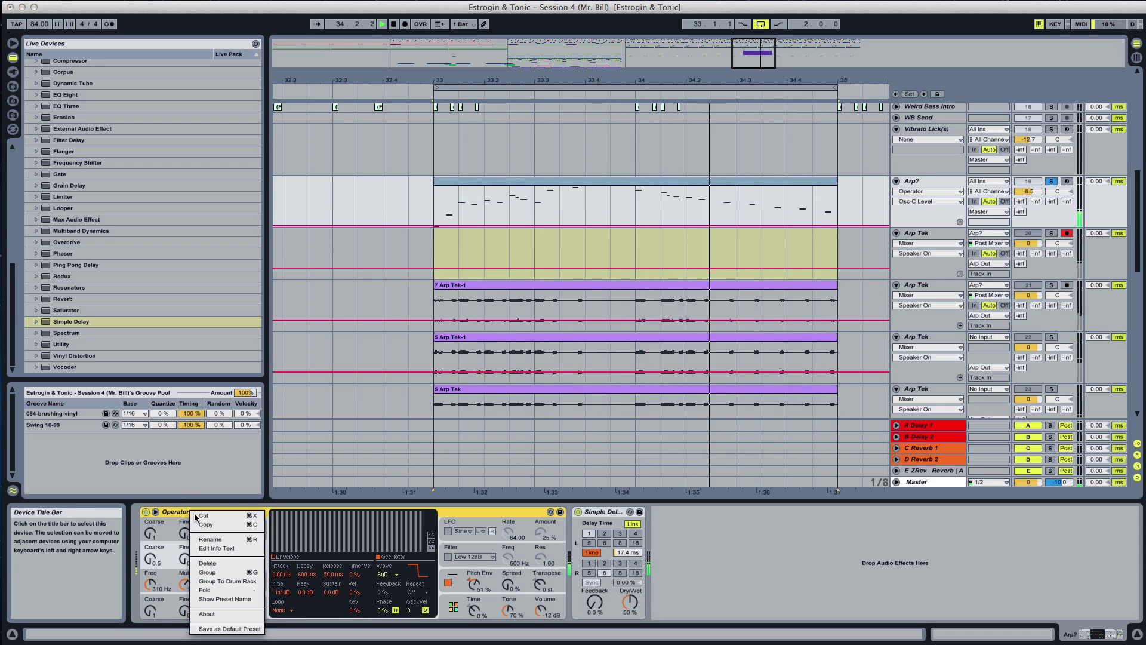
{"action": "left_click", "coordinate": [219, 570]}
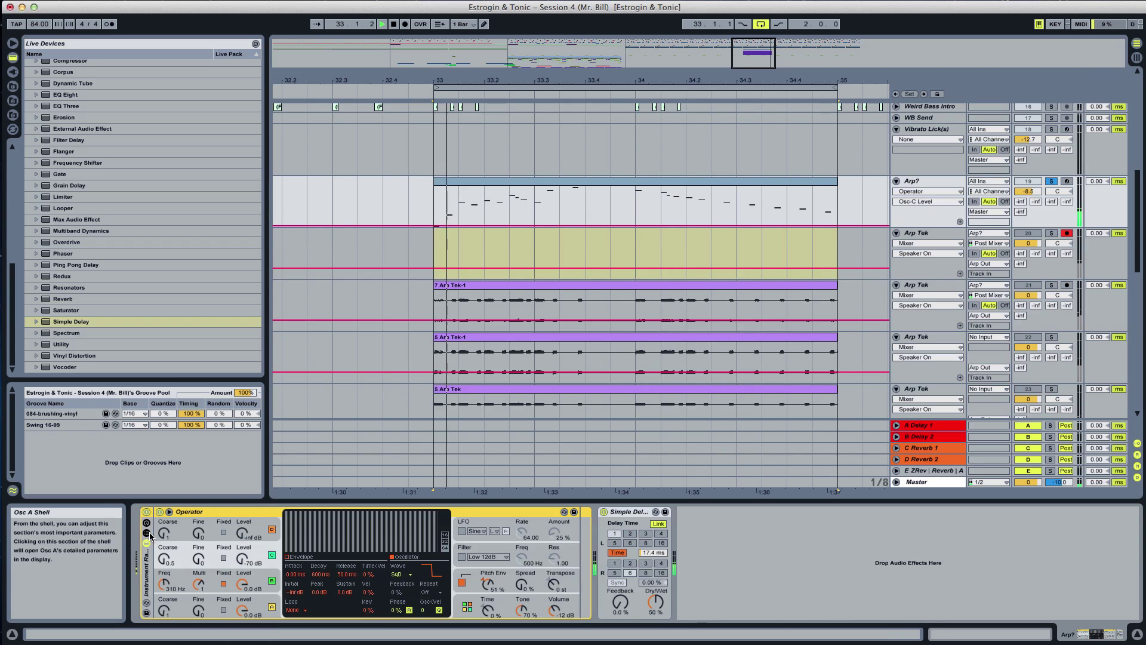
{"action": "scroll", "coordinate": [48, 214], "scroll_direction": "up", "scroll_amount": 5}
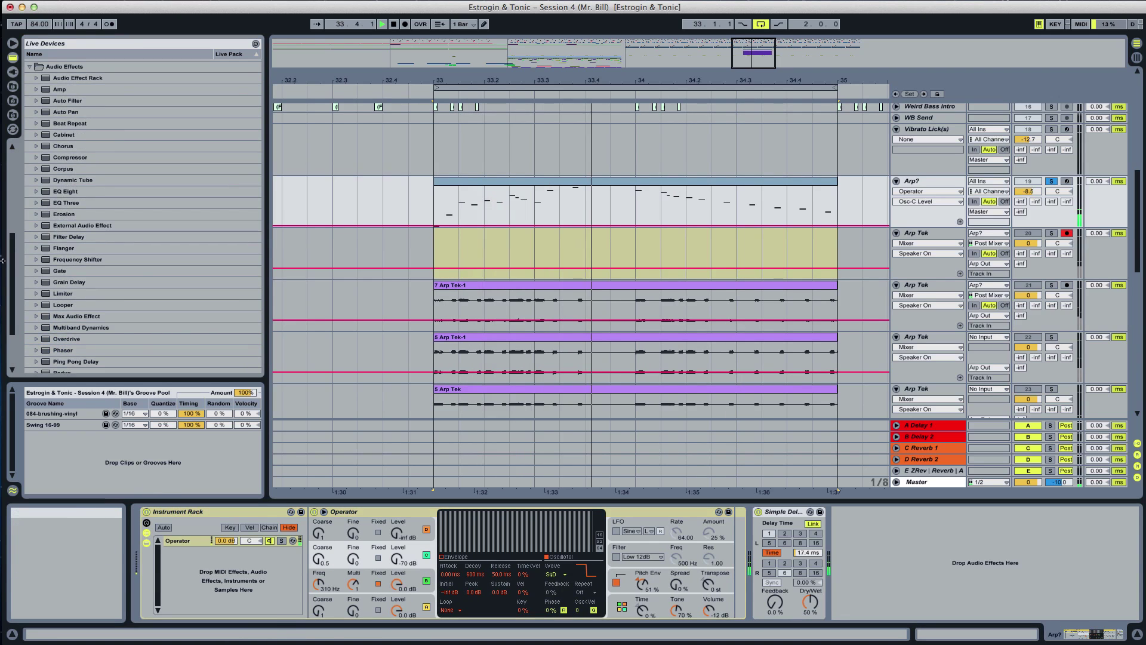
{"action": "left_click_drag", "start_coordinate": [10, 261], "coordinate": [10, 175]}
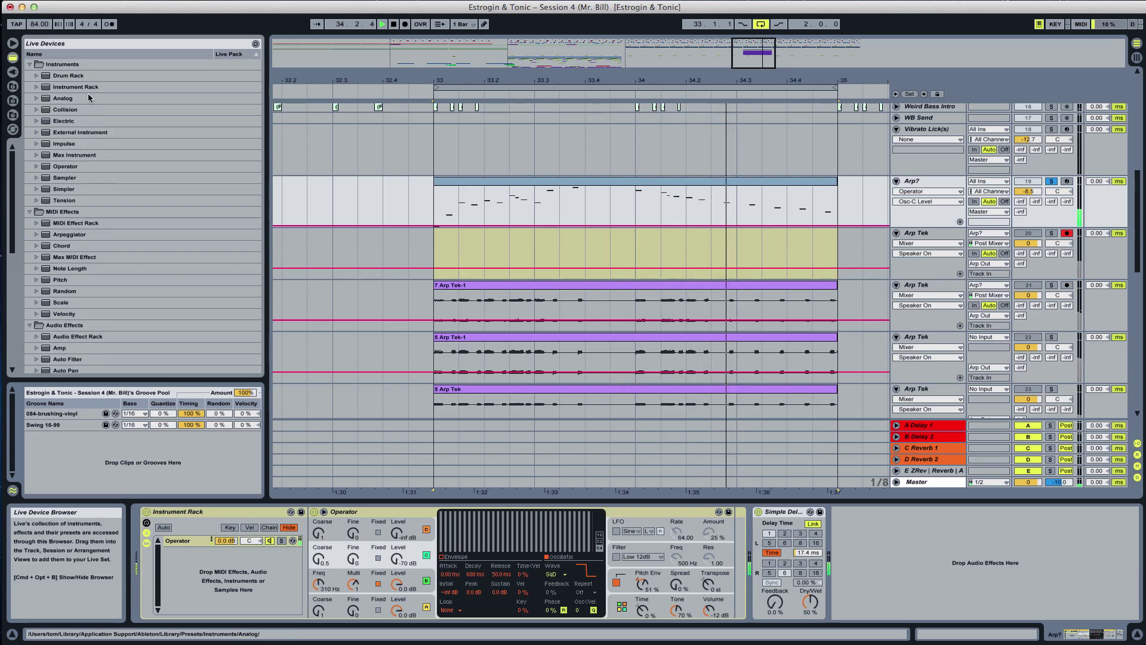
{"action": "left_click_drag", "start_coordinate": [89, 98], "coordinate": [199, 562]}
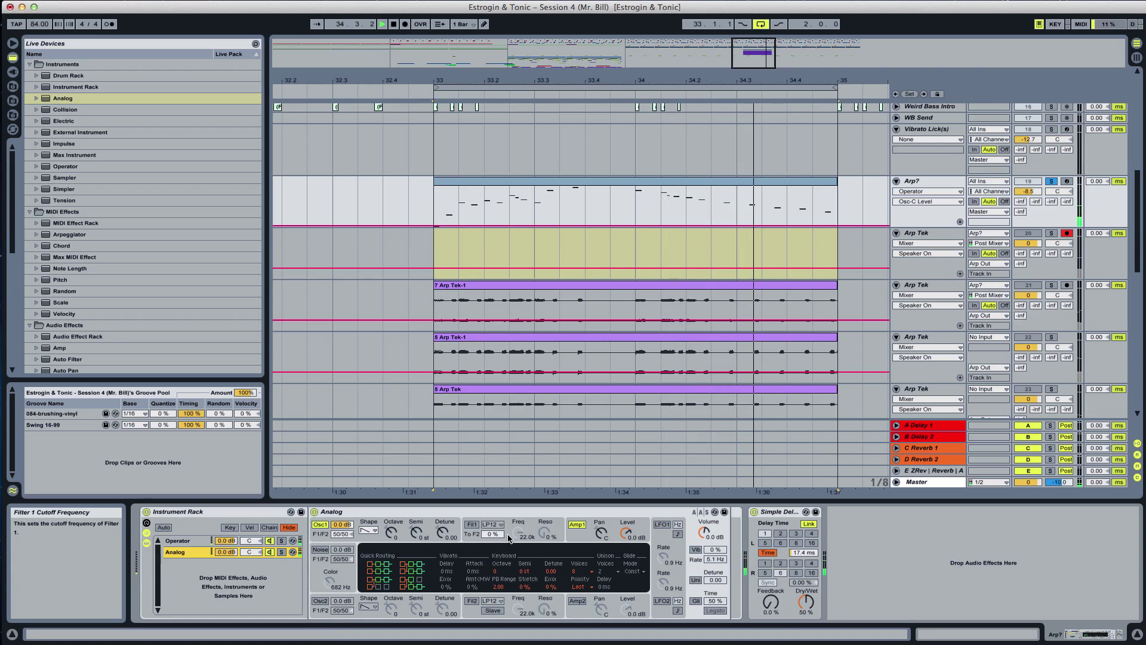
Solo the rack's Analog chain and set its amplifier 1 envelope to 1.00 sustain and 5 ms release
{"action": "left_click", "coordinate": [282, 552]}
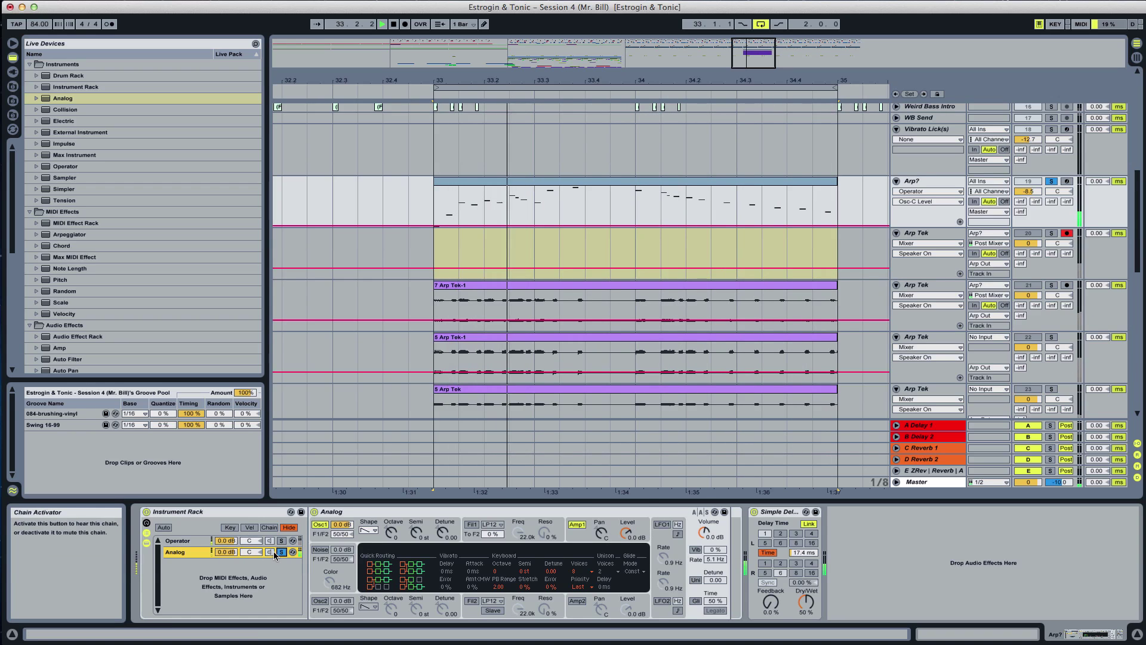
{"action": "left_click", "coordinate": [179, 541]}
{"action": "left_click", "coordinate": [192, 553]}
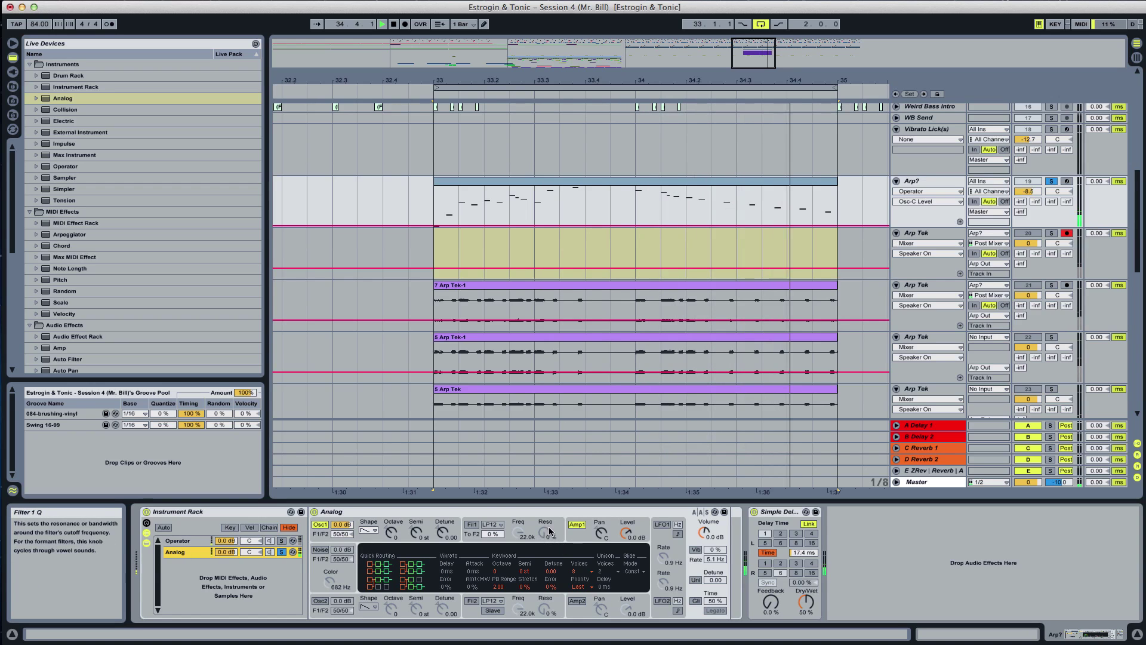
{"action": "left_click", "coordinate": [583, 533]}
{"action": "left_click", "coordinate": [604, 556]}
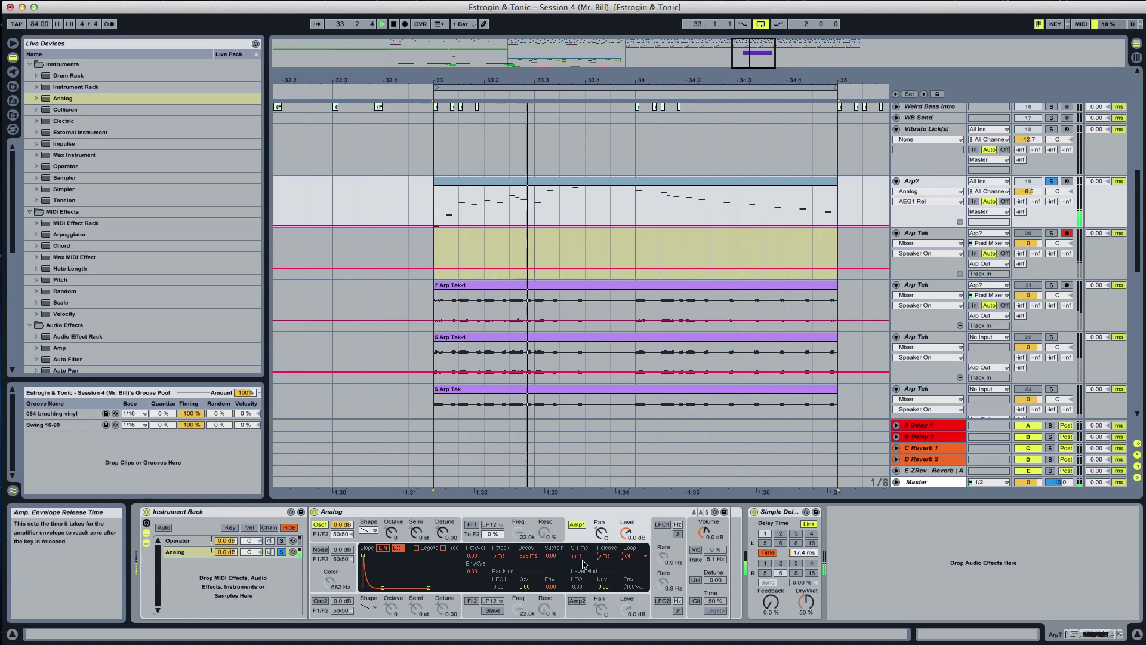
{"action": "left_click_drag", "start_coordinate": [553, 556], "coordinate": [552, 496]}
{"action": "left_click", "coordinate": [604, 556]}
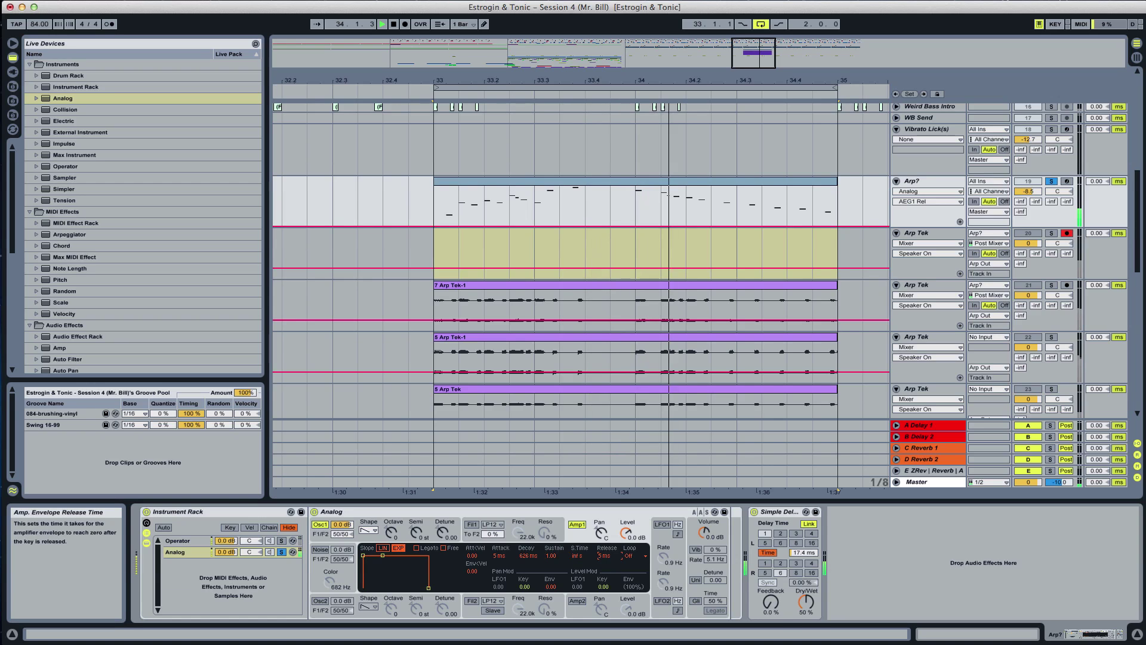
Enable Analog's filter 1 and set its type to F6
{"action": "left_click", "coordinate": [471, 525]}
{"action": "left_click", "coordinate": [492, 524]}
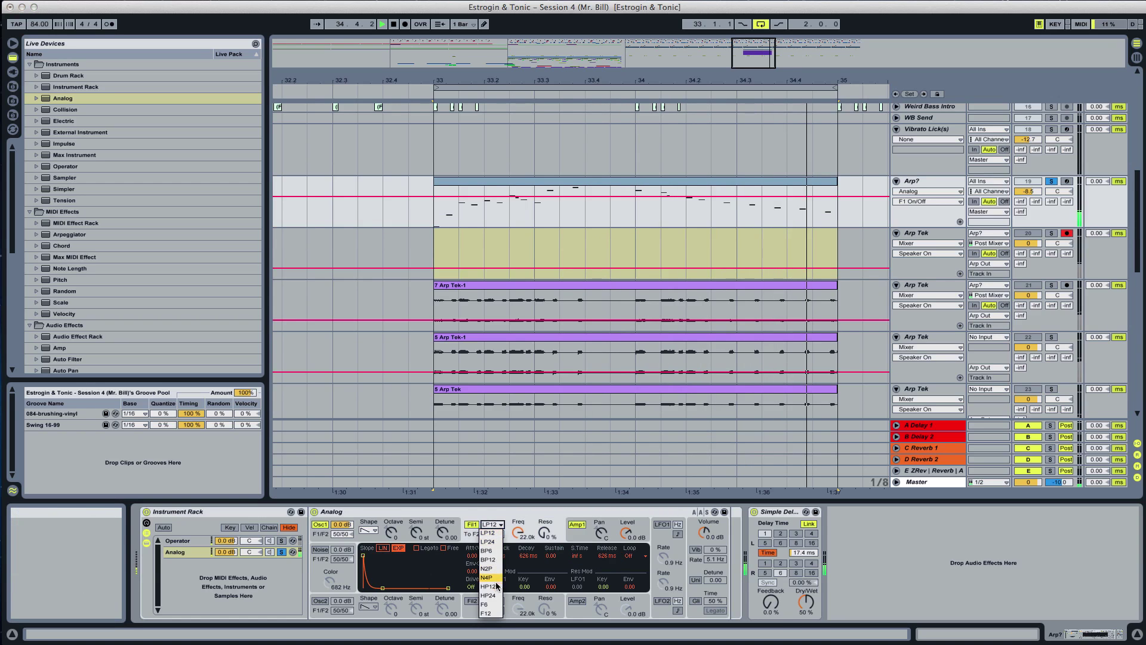
{"action": "left_click", "coordinate": [485, 604]}
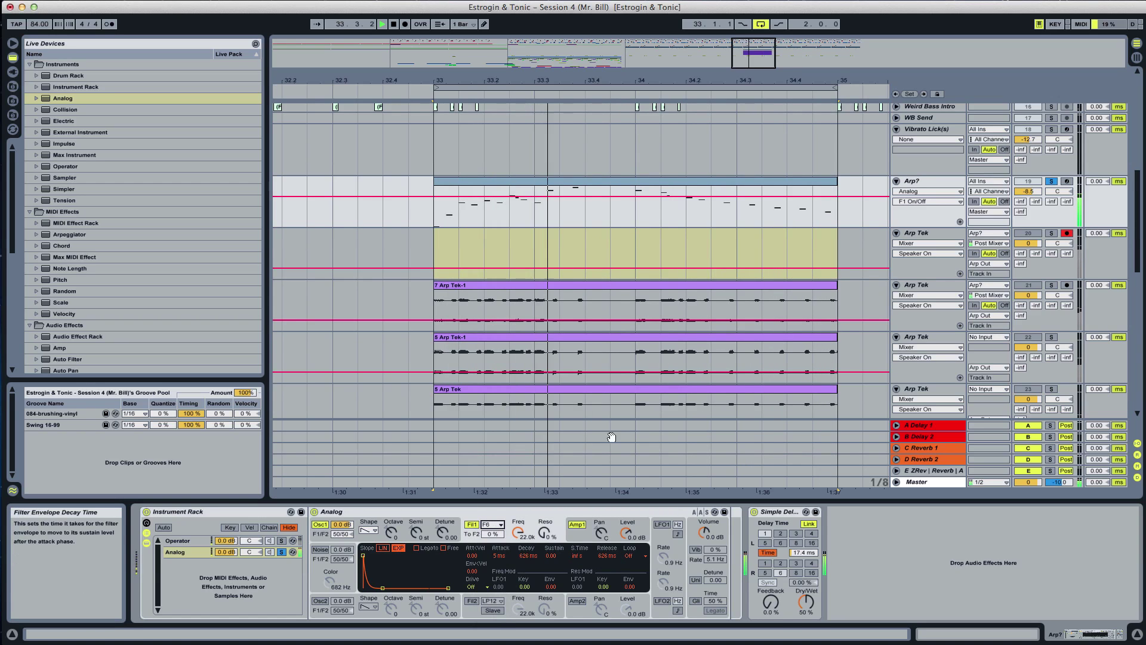
{"action": "left_click", "coordinate": [833, 250]}
{"action": "scroll", "coordinate": [859, 299], "scroll_direction": "down", "scroll_amount": 5}
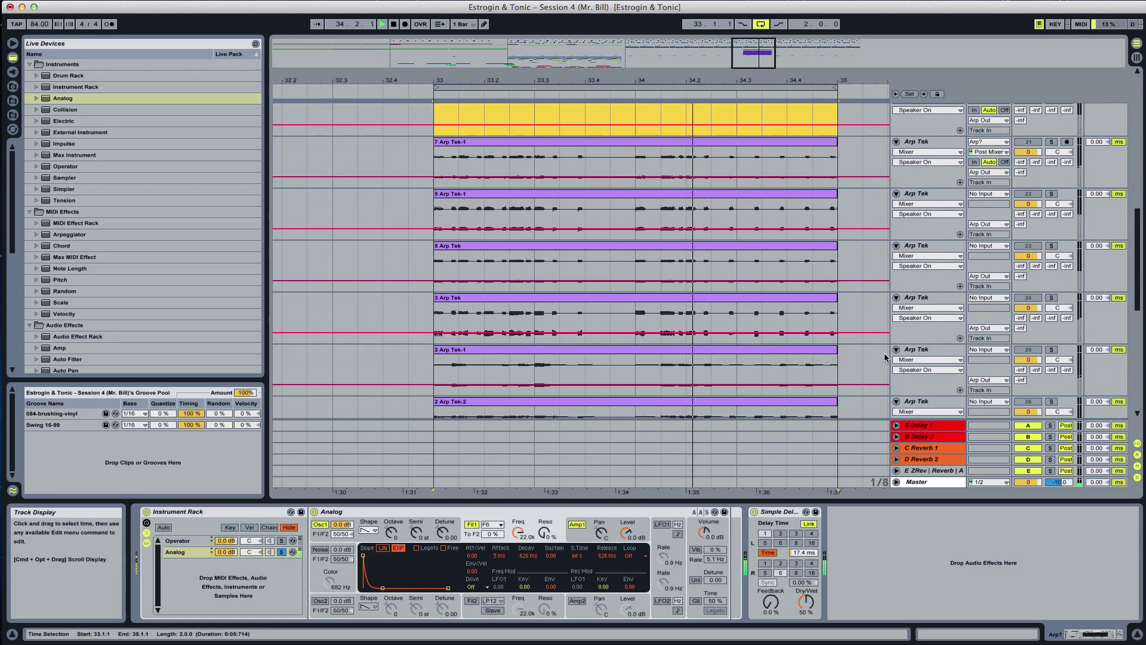
{"action": "scroll", "coordinate": [885, 357], "scroll_direction": "down", "scroll_amount": 6}
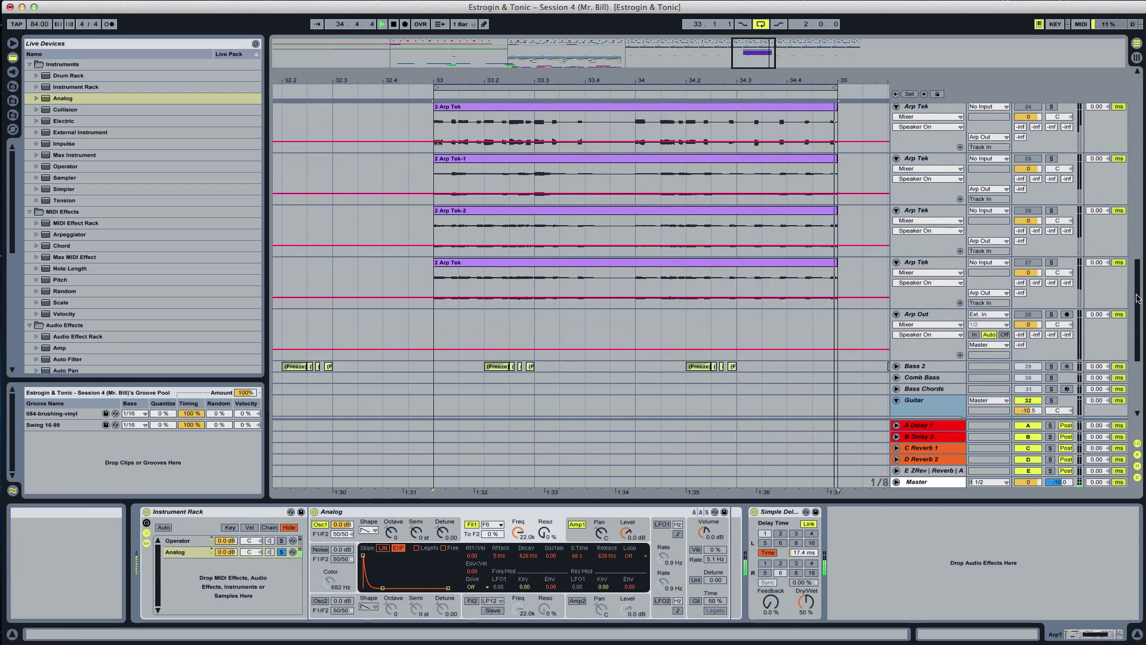
{"action": "left_click_drag", "start_coordinate": [1138, 304], "coordinate": [1138, 202]}
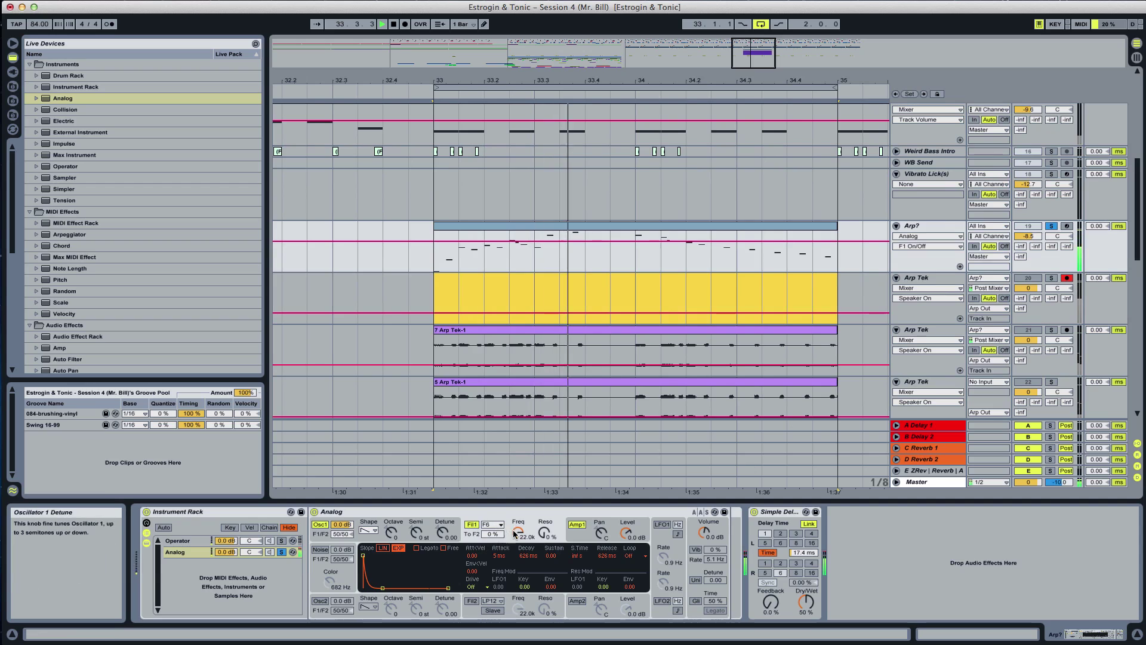
Set filter 1's cutoff to 1.6k and resonance to 47%, and switch oscillator 1 to the rectangular shape at octave -1
{"action": "left_click_drag", "start_coordinate": [518, 531], "coordinate": [518, 573]}
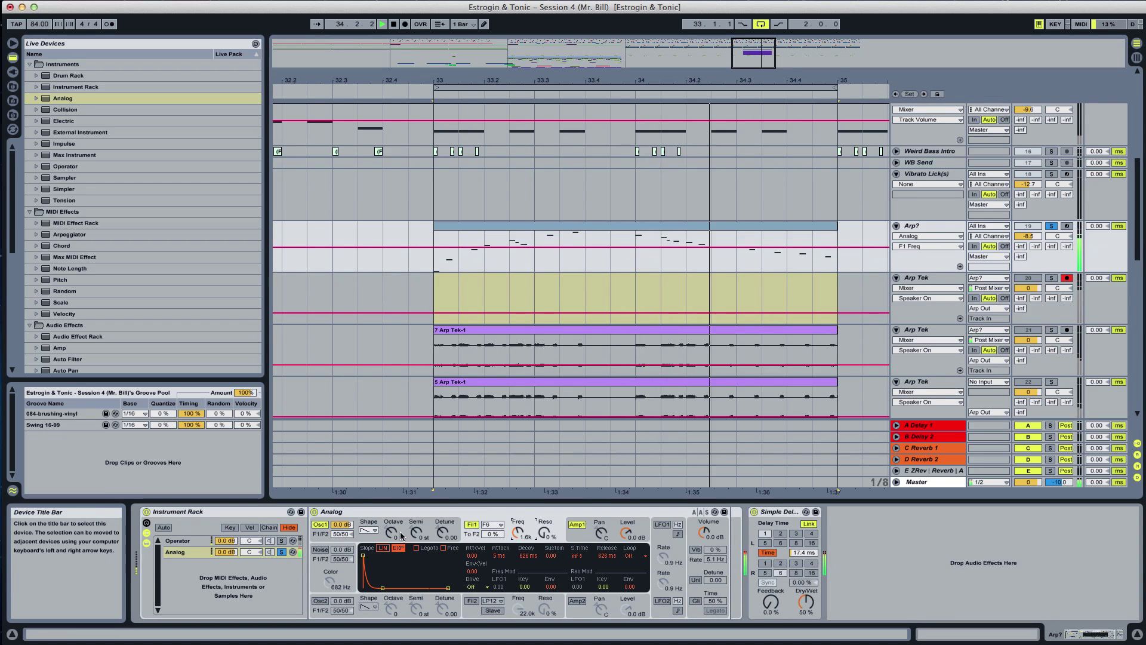
{"action": "left_click", "coordinate": [367, 530]}
{"action": "left_click", "coordinate": [358, 554]}
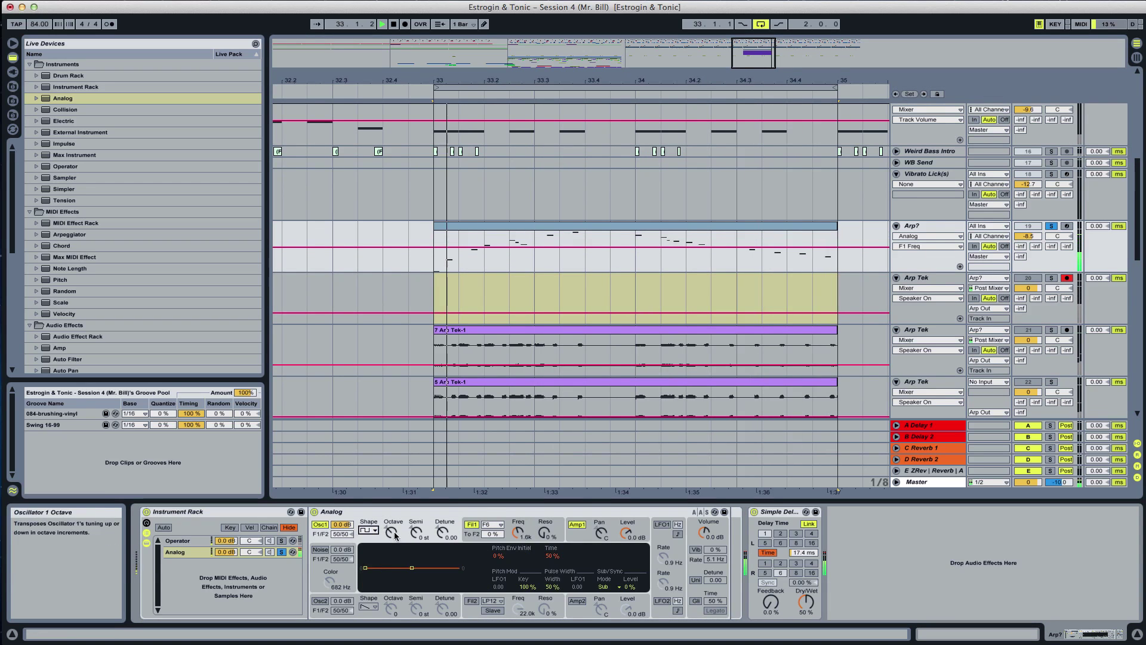
{"action": "mouse_move", "coordinate": [392, 532]}
{"action": "left_mouse_down"}
{"action": "mouse_move", "coordinate": [392, 543]}
{"action": "mouse_move", "coordinate": [394, 534]}
{"action": "left_mouse_up"}
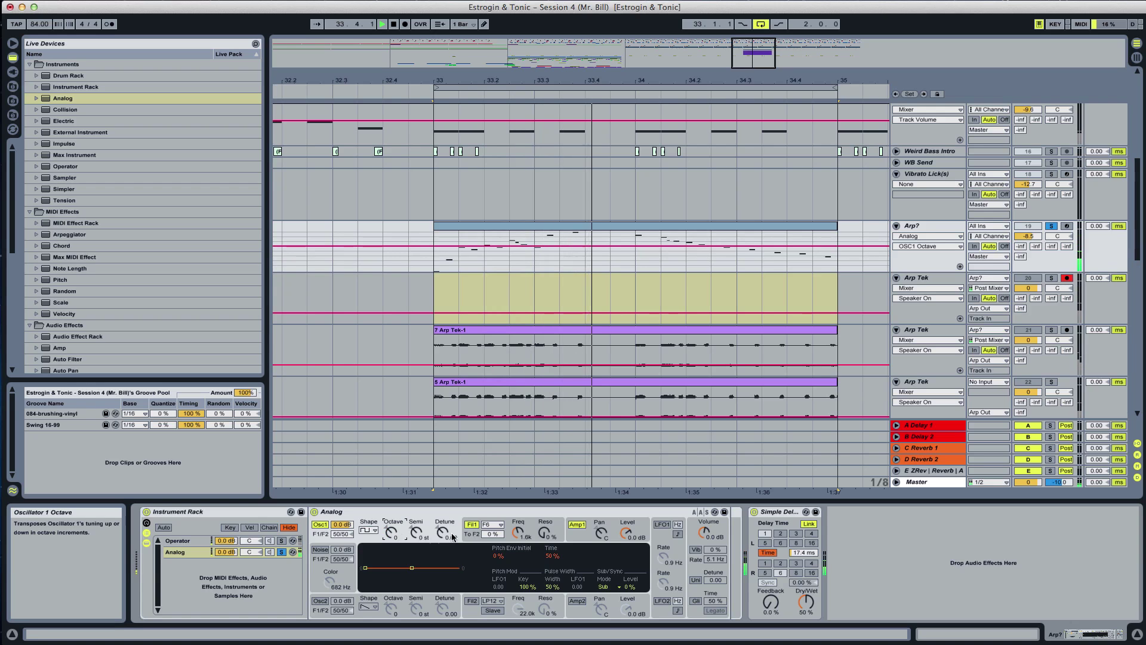
{"action": "left_click_drag", "start_coordinate": [544, 541], "coordinate": [542, 540]}
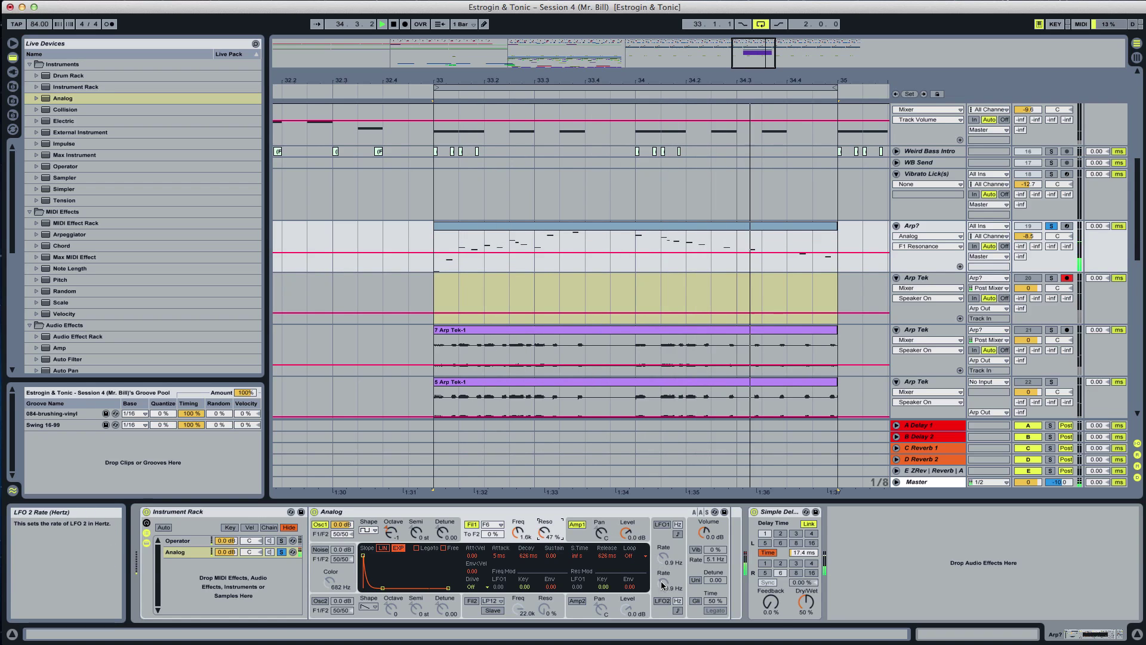
Turn on Analog's LFO 1 at 0.3 Hz and set filter 1's resonance modulation from that LFO to 2.26
{"action": "left_click", "coordinate": [662, 524]}
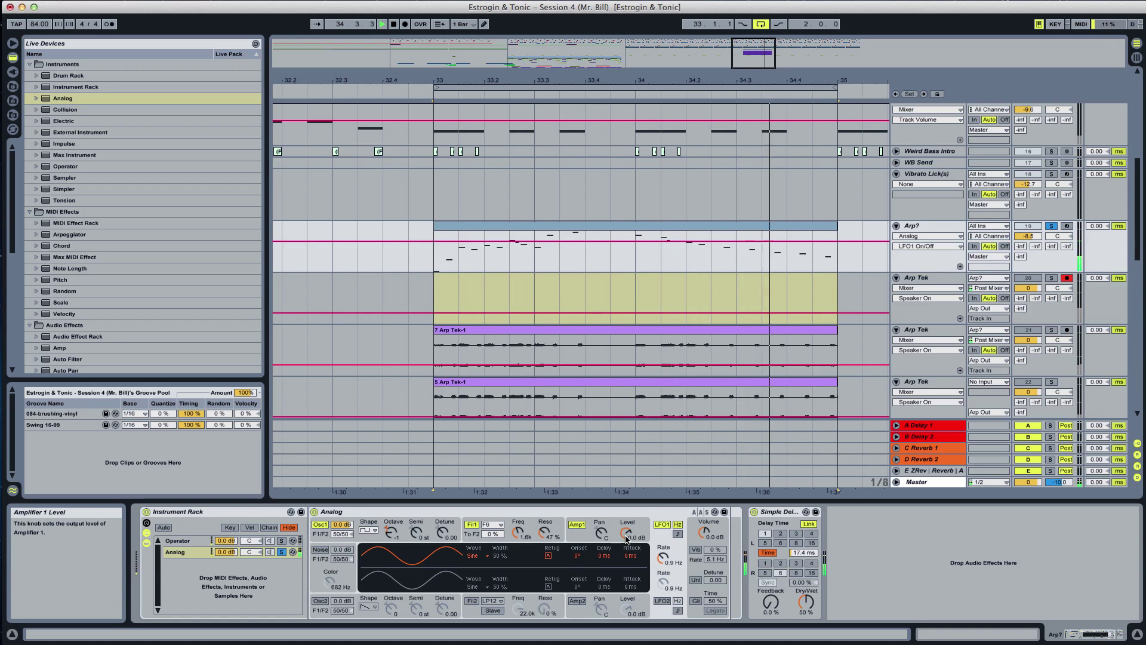
{"action": "left_click", "coordinate": [541, 536]}
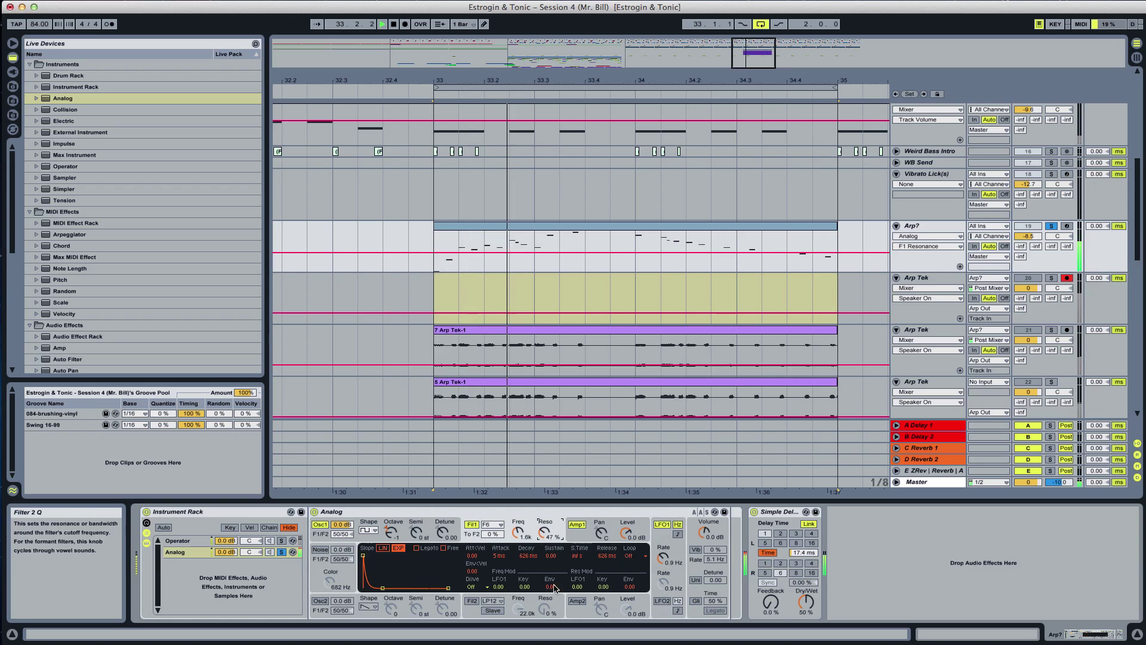
{"action": "left_click", "coordinate": [574, 587]}
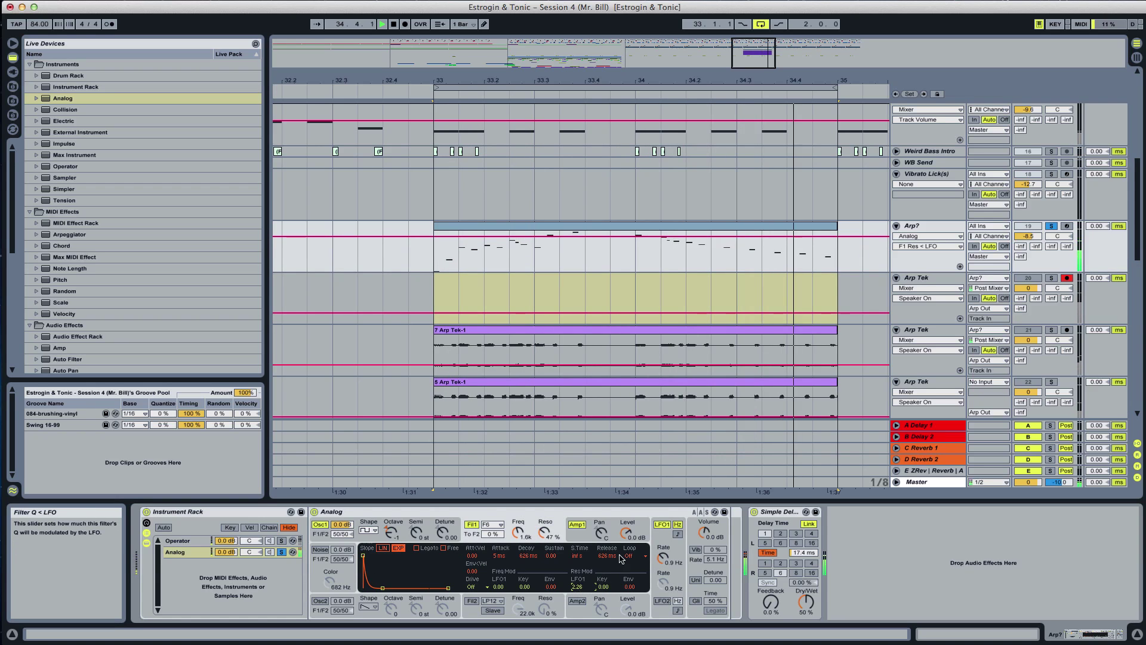
{"action": "left_click", "coordinate": [662, 558]}
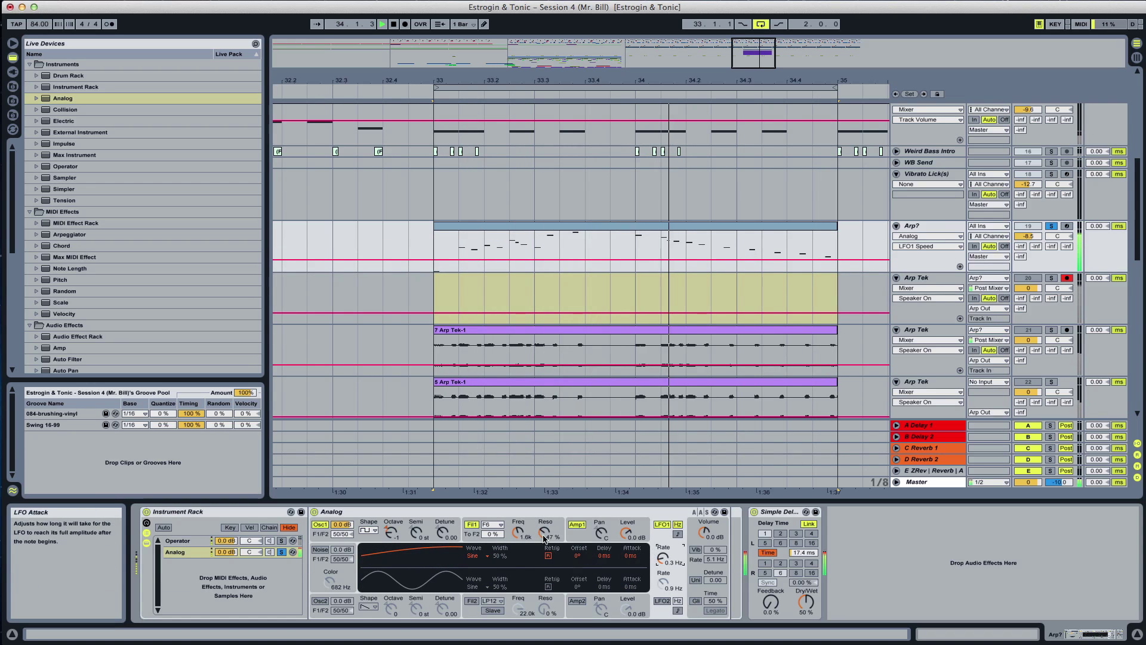
Set Analog's filter 1 to 2.4k with 62% resonance, lower its volume to -9.6 dB and unsolo its chain
{"action": "left_click_drag", "start_coordinate": [518, 532], "coordinate": [544, 515]}
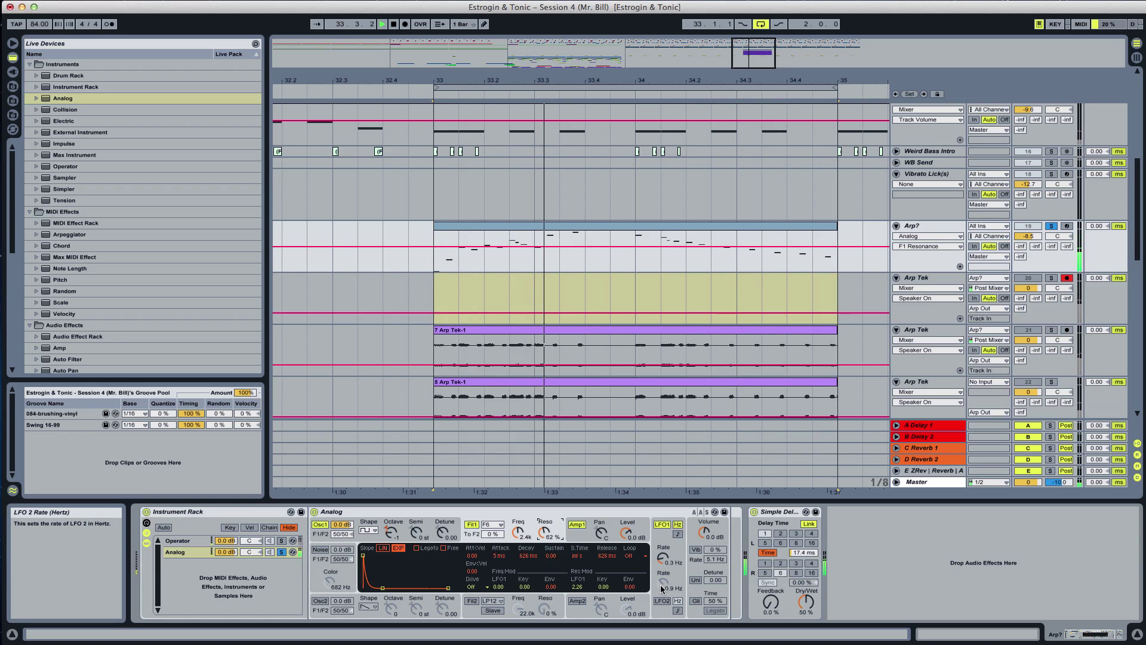
{"action": "left_click_drag", "start_coordinate": [704, 531], "coordinate": [704, 543]}
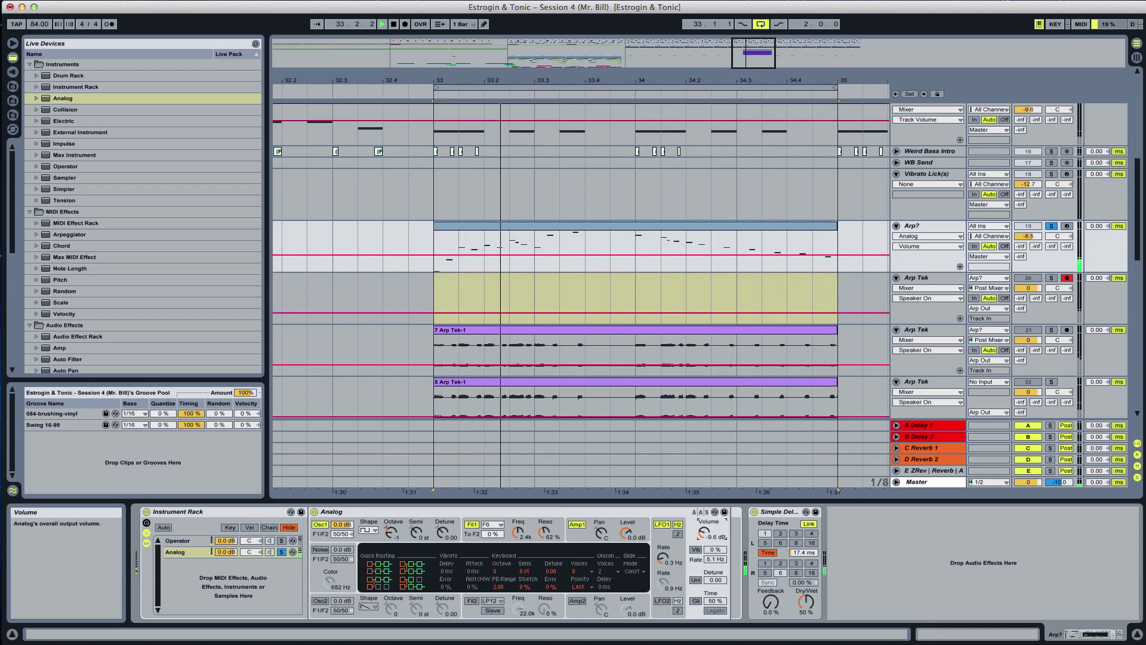
{"action": "left_click", "coordinate": [281, 553]}
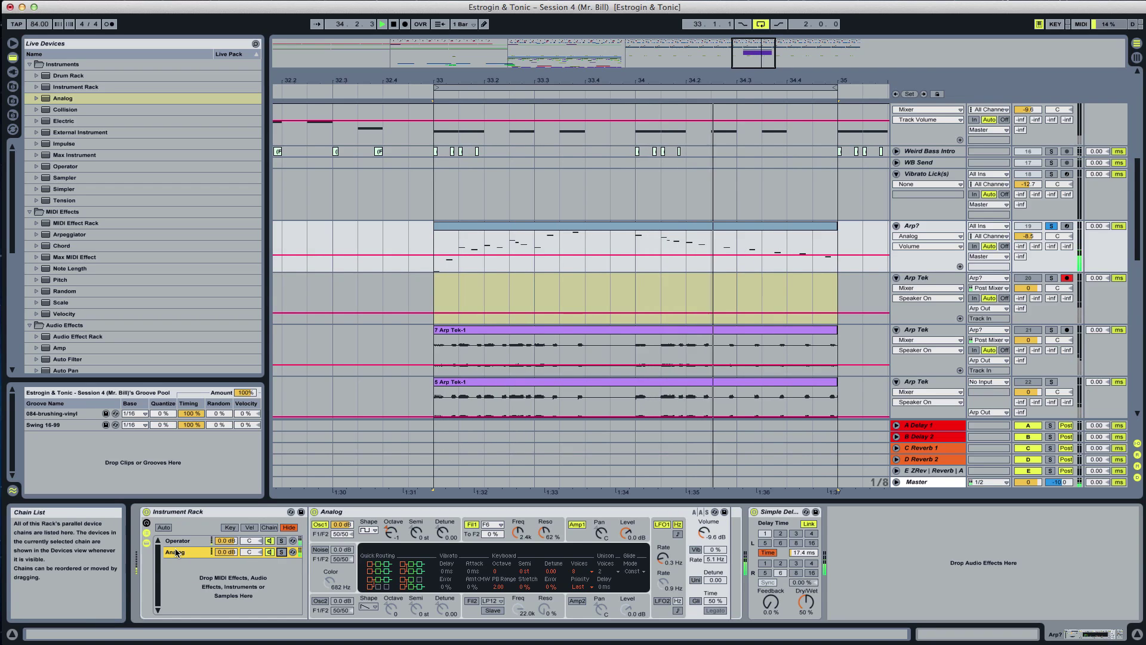
Insert the AA1 Filter Delay preset after Operator in the Operator chain of the instrument rack
{"action": "left_click", "coordinate": [185, 541]}
{"action": "scroll", "coordinate": [153, 276], "scroll_direction": "down", "scroll_amount": 6}
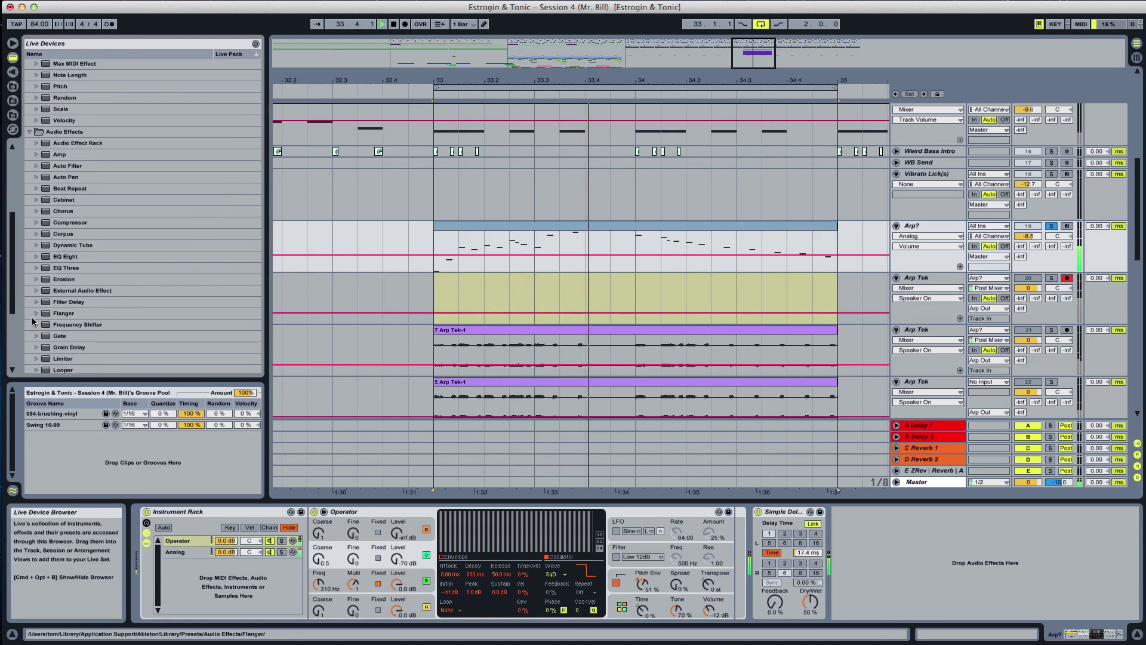
{"action": "left_click", "coordinate": [34, 325]}
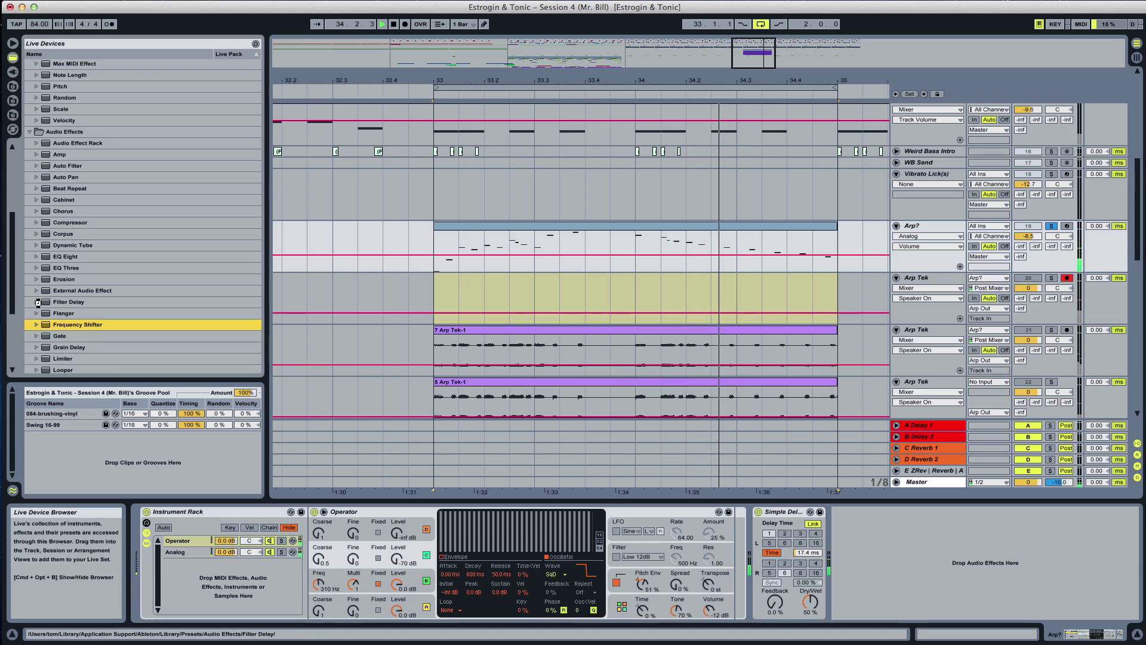
{"action": "left_click", "coordinate": [37, 303]}
{"action": "left_click_drag", "start_coordinate": [64, 313], "coordinate": [733, 561]}
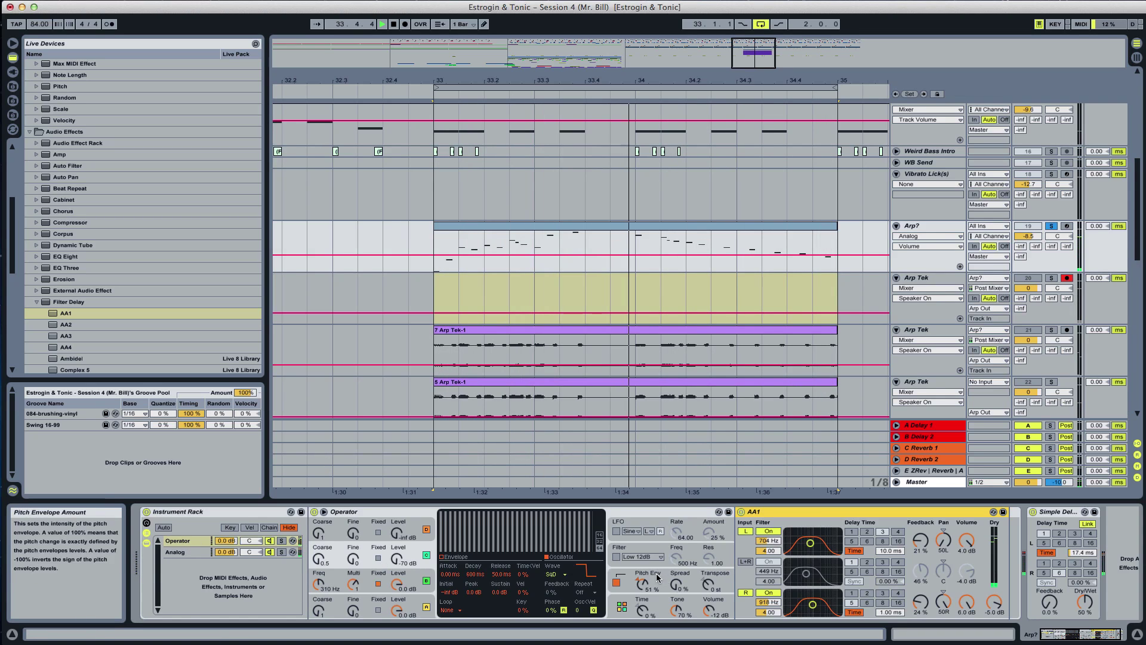
Set Operator's pitch envelope to 51% and adjust its decay; set the Operator chain to -6.2 dB and the Analog chain to 1.0 dB
{"action": "left_click", "coordinate": [654, 596]}
{"action": "left_click_drag", "start_coordinate": [476, 574], "coordinate": [471, 567]}
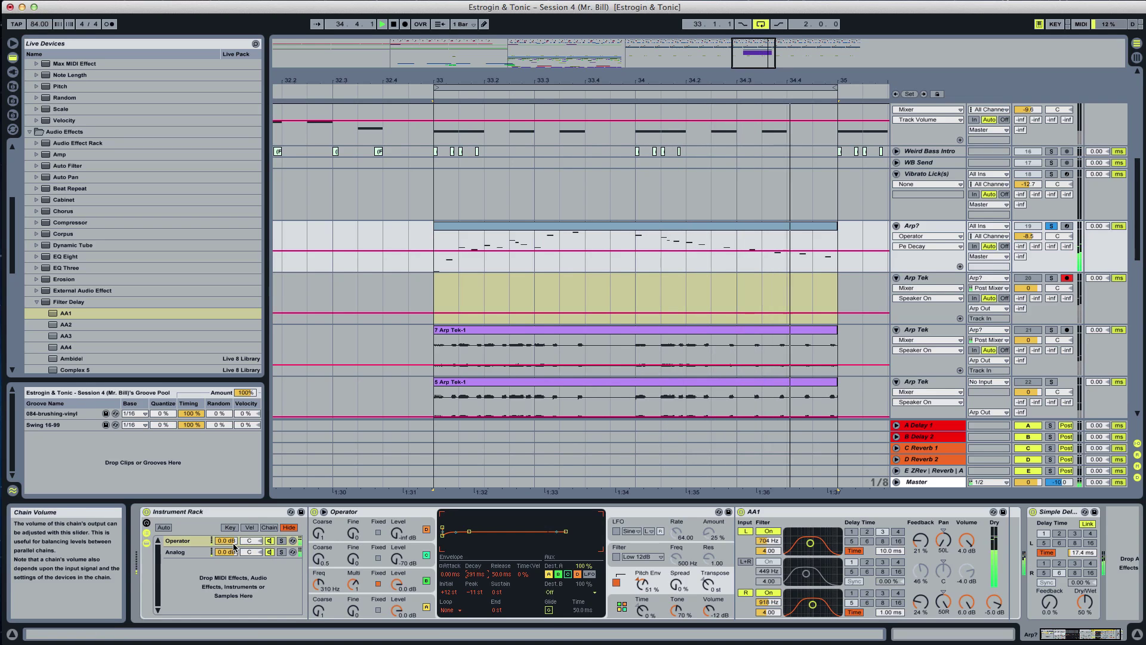
{"action": "left_click_drag", "start_coordinate": [226, 541], "coordinate": [228, 551]}
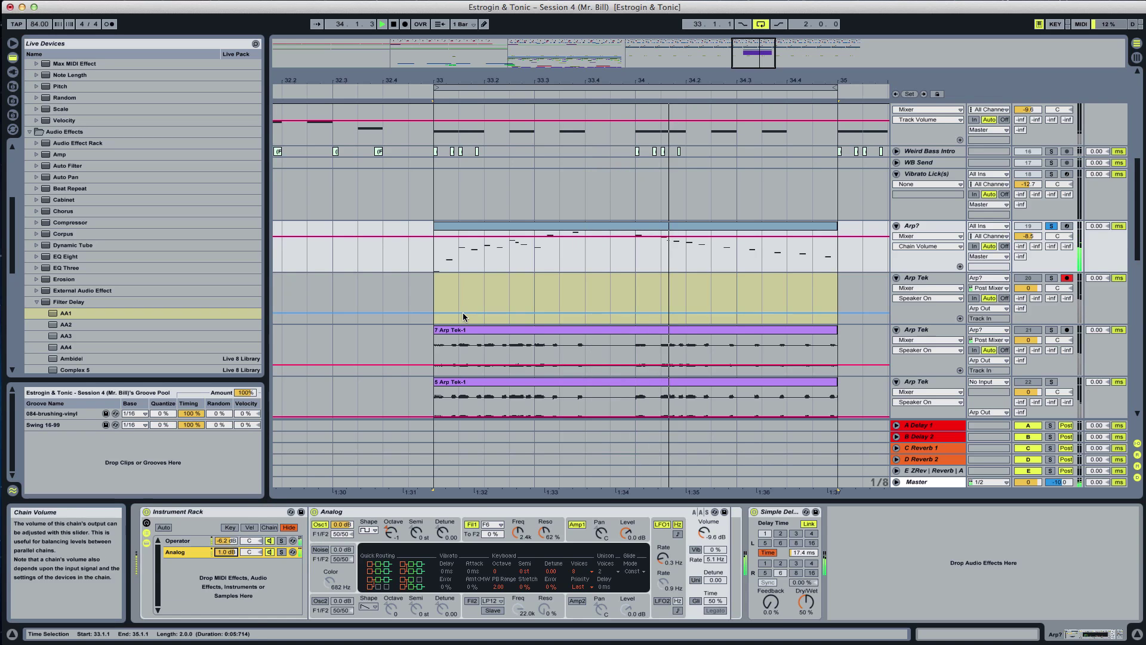
Record the layered arp sound onto the empty Arp Tek track from bar 33
{"action": "left_click", "coordinate": [428, 291]}
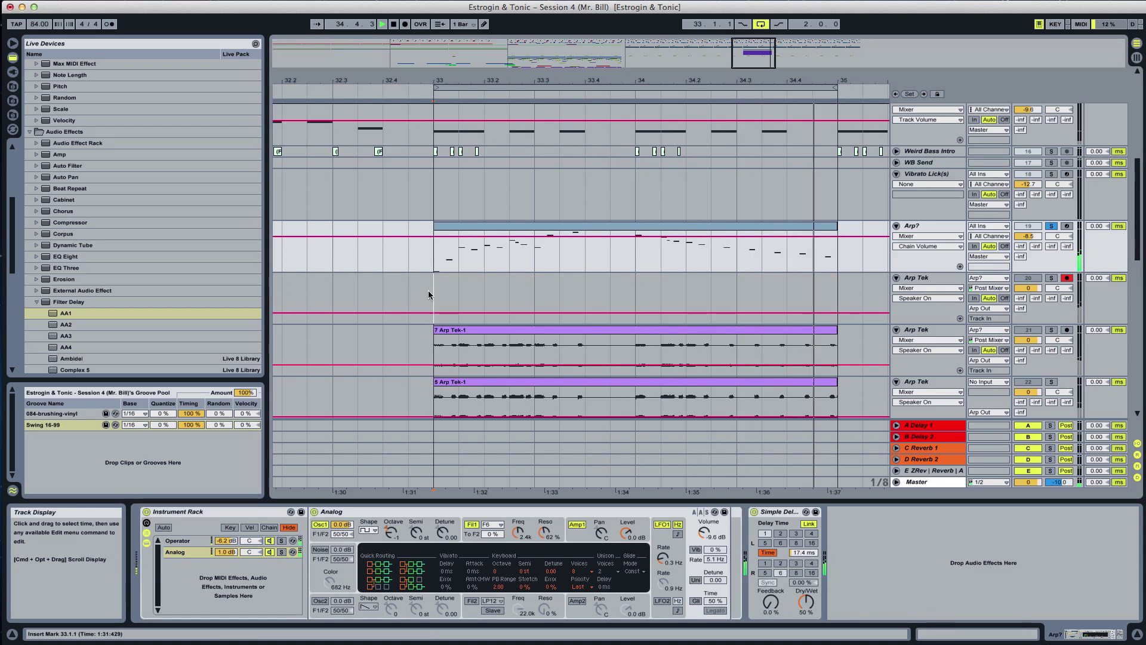
{"action": "left_click", "coordinate": [406, 25]}
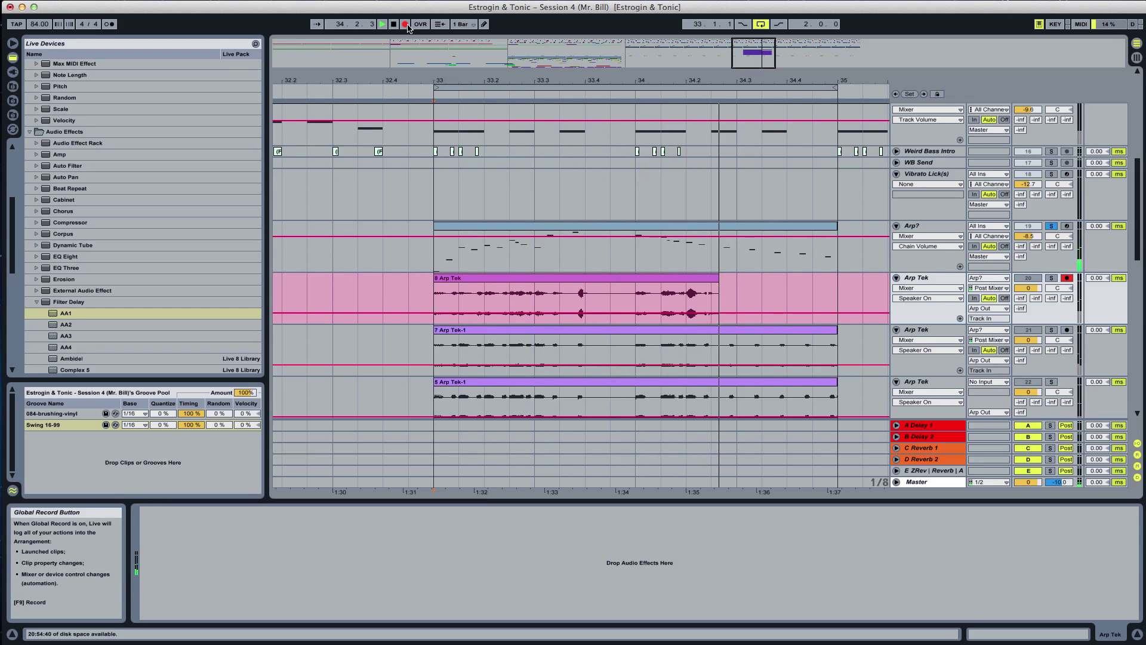
{"action": "key", "text": "space"}
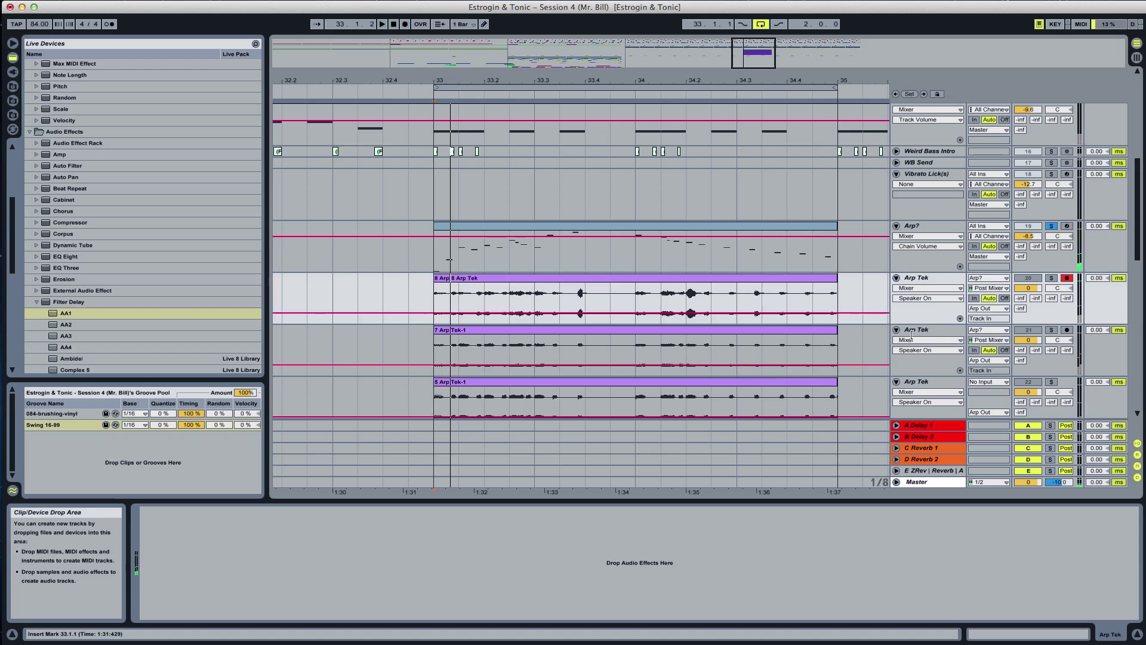
Duplicate the recorded Arp Tek track and delete the recorded audio from the upper copy
{"action": "key", "text": "super+d"}
{"action": "left_click", "coordinate": [809, 278]}
{"action": "key", "text": "Delete"}
Load the Woodwind Ens ALL instrument rack from ProjectSAM's Orchestral Ensemble Essentials woodwind section onto the Arp? track
{"action": "left_click", "coordinate": [913, 226]}
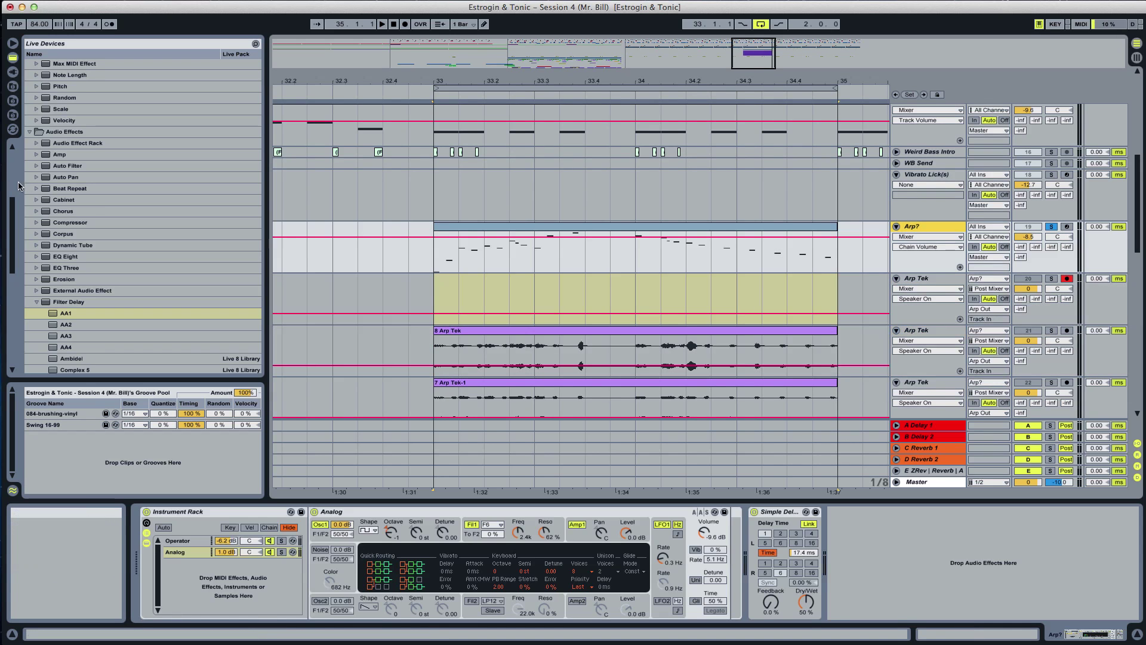
{"action": "scroll", "coordinate": [75, 159], "scroll_direction": "up", "scroll_amount": 6}
{"action": "left_click", "coordinate": [39, 86]}
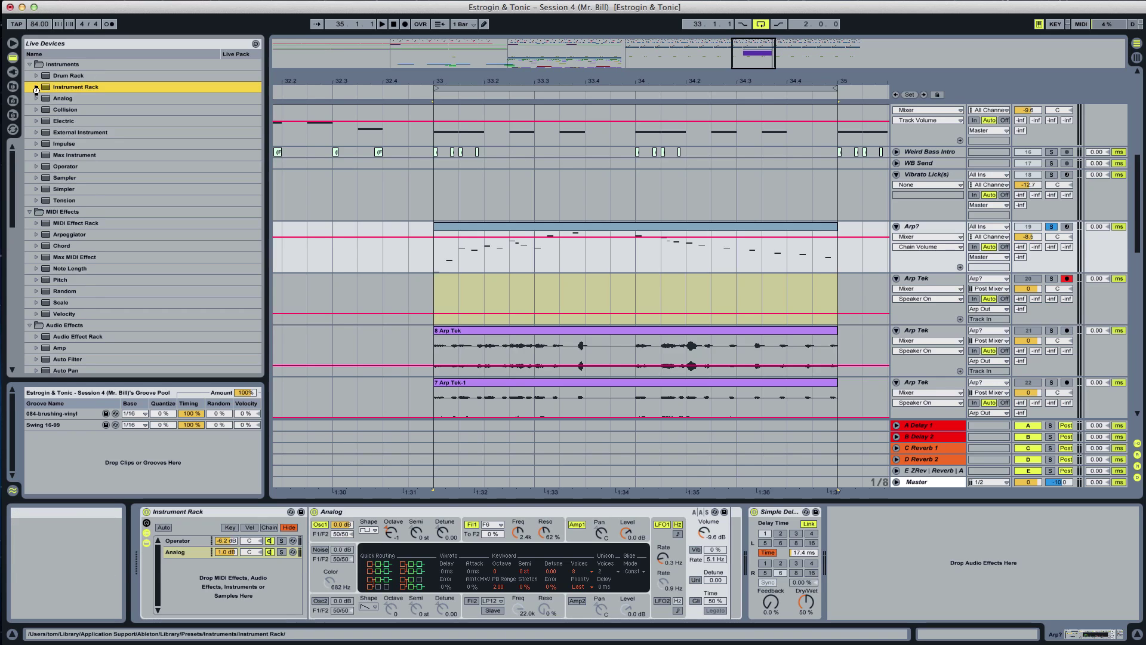
{"action": "key", "text": "Right"}
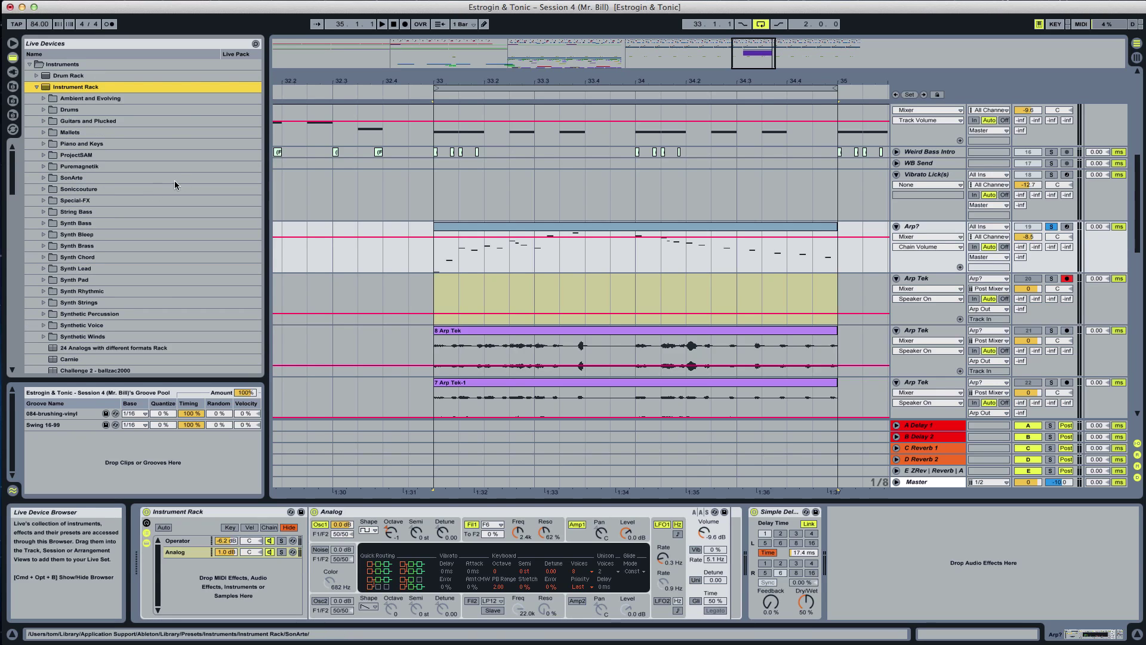
{"action": "left_click", "coordinate": [44, 155]}
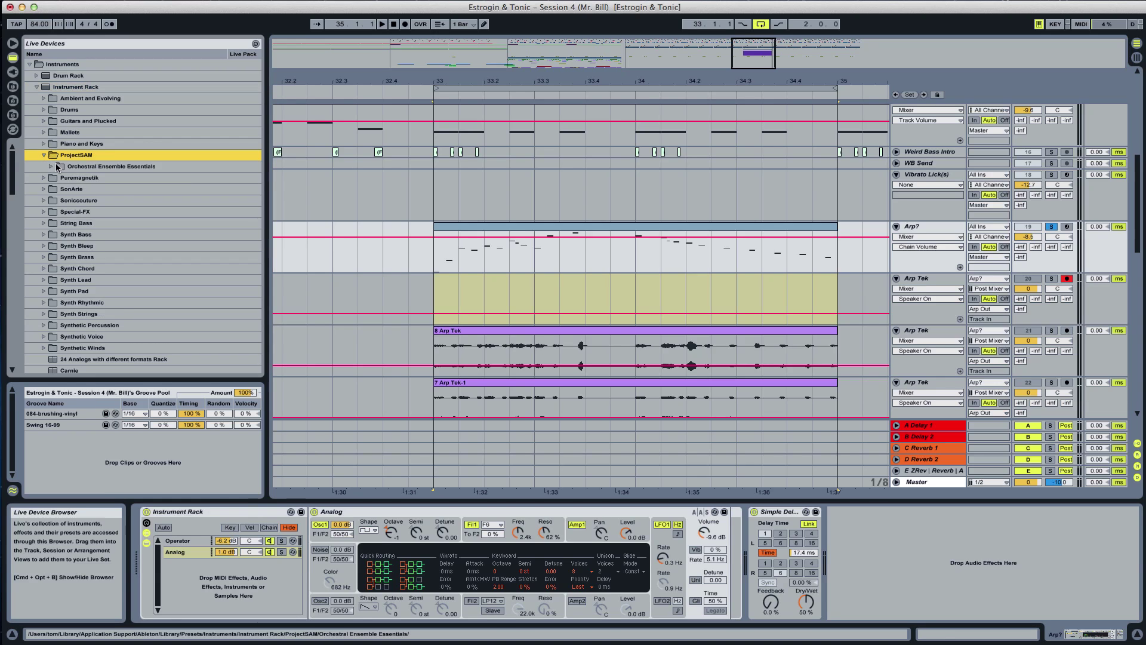
{"action": "left_click", "coordinate": [51, 167]}
{"action": "left_click", "coordinate": [58, 200]}
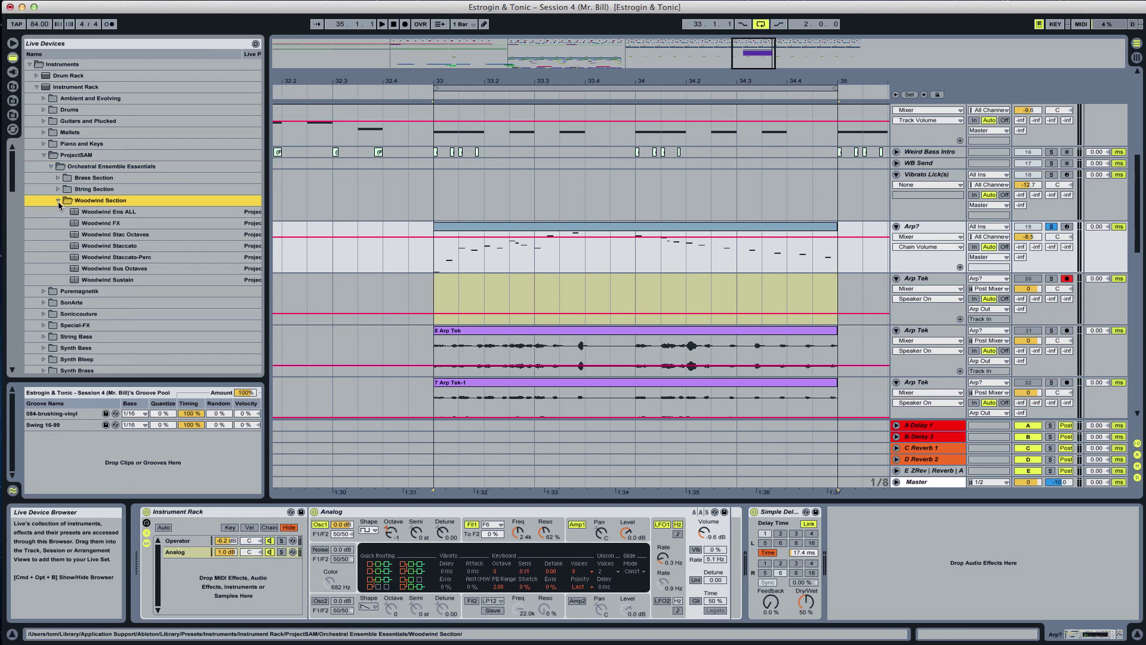
{"action": "left_click", "coordinate": [111, 212]}
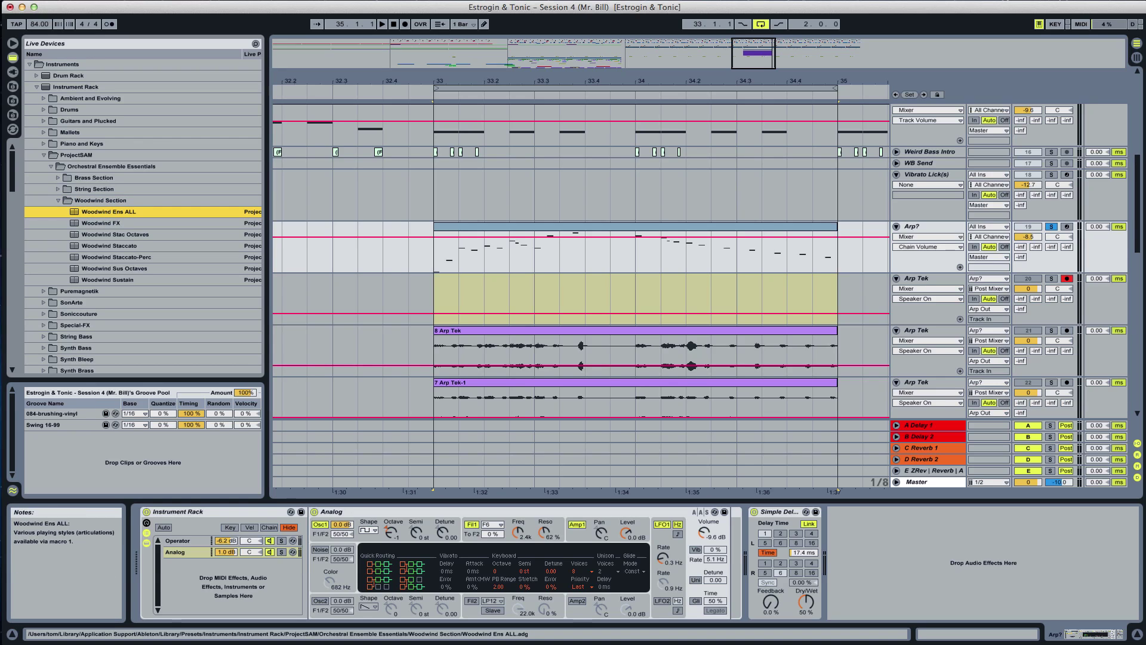
{"action": "key", "text": "Return"}
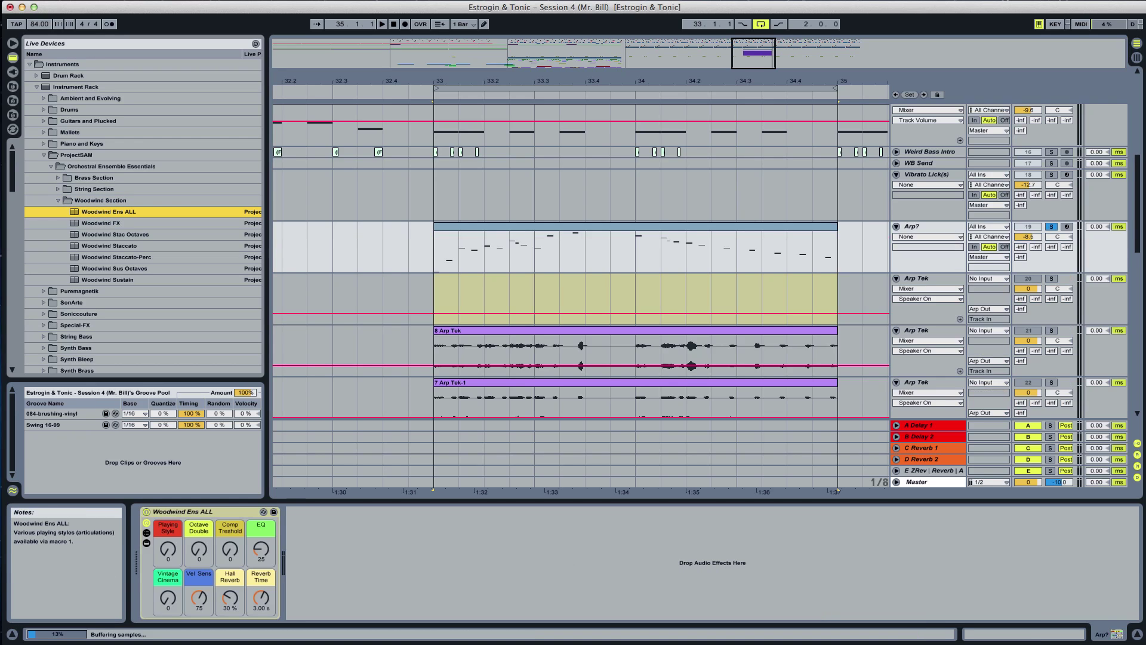
Play from bar 33, shorten the woodwind rack's Reverb Time to 596 ms and set the Arp? track volume to -6.4 dB
{"action": "left_click", "coordinate": [431, 303]}
{"action": "key", "text": "space"}
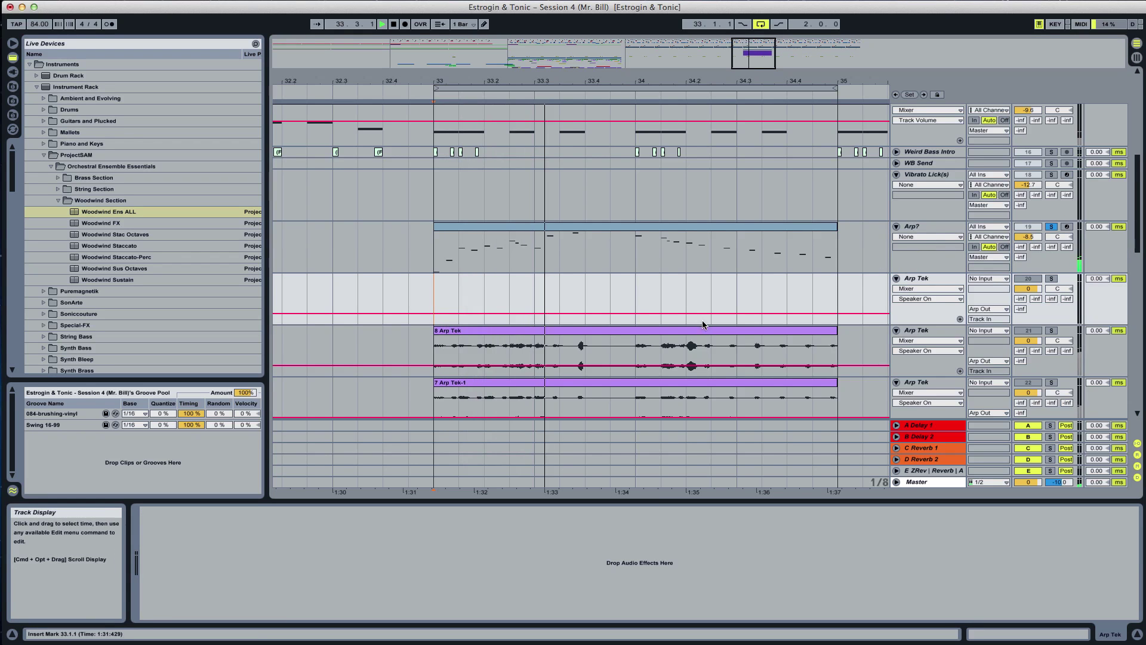
{"action": "left_click", "coordinate": [928, 228]}
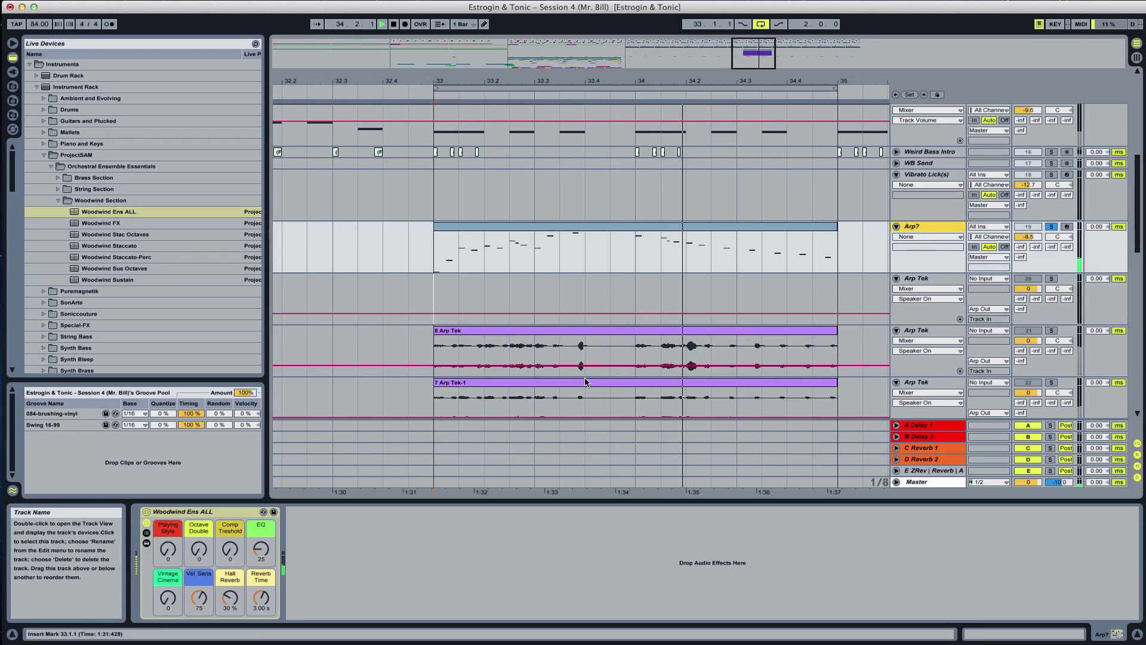
{"action": "left_click_drag", "start_coordinate": [261, 598], "coordinate": [261, 639]}
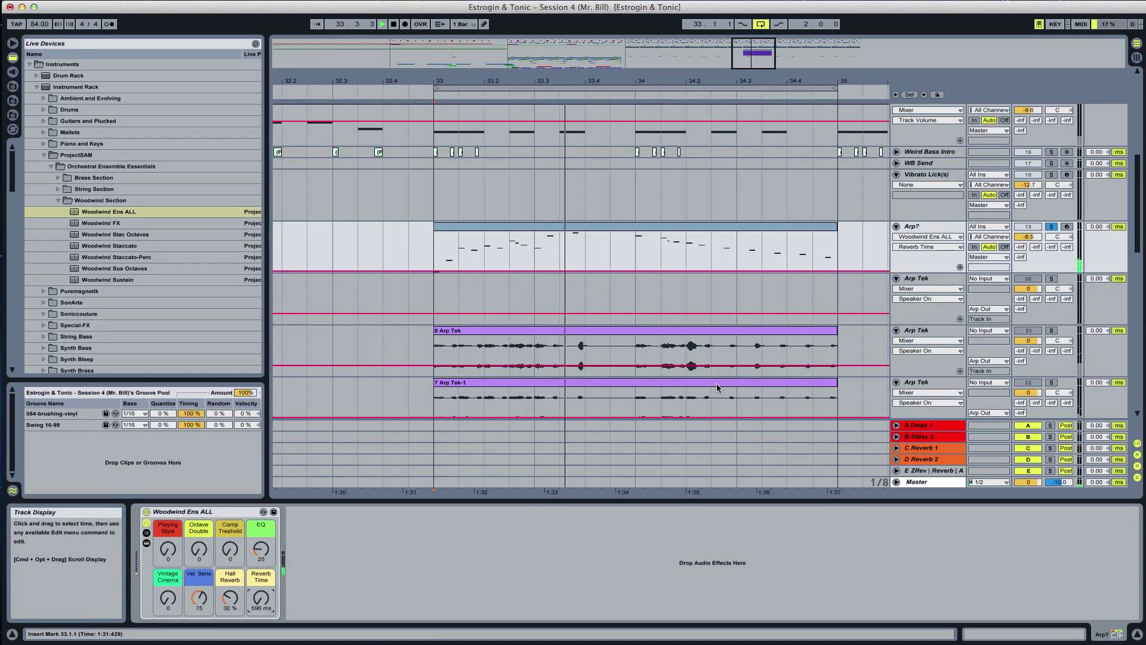
{"action": "left_click_drag", "start_coordinate": [1028, 236], "coordinate": [1028, 219]}
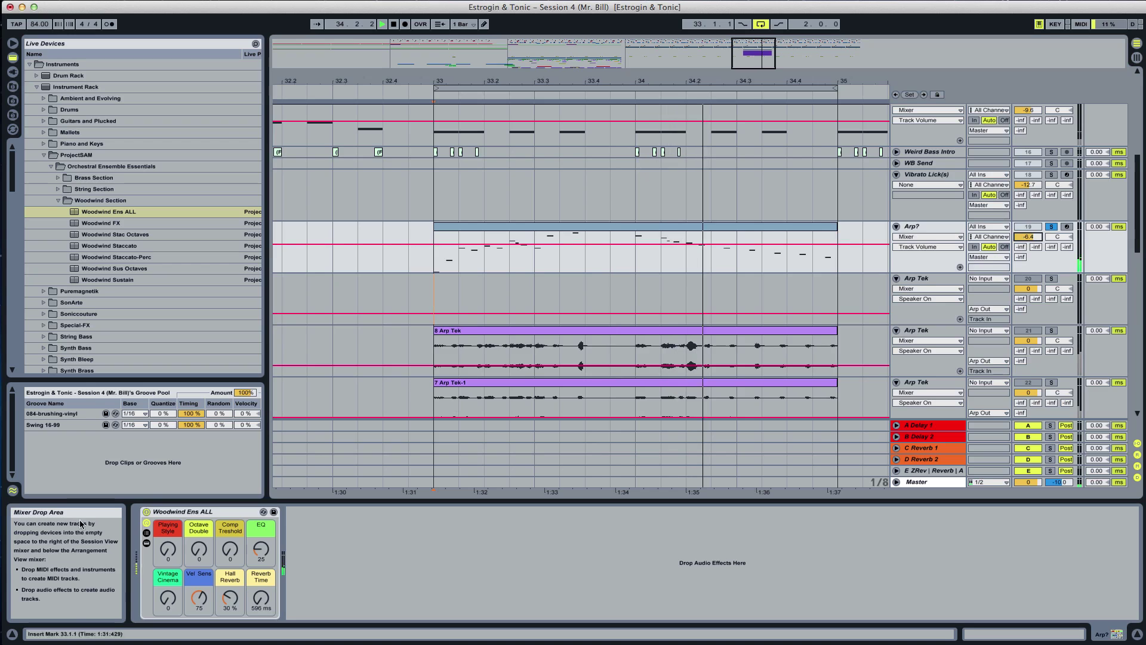
Set the woodwind rack's Playing Style and Octave Double to 127, EQ to 76, Vintage Cinema and Vel Sens to 1, and Hall Reverb to 0.8%
{"action": "left_click_drag", "start_coordinate": [168, 549], "coordinate": [168, 501]}
{"action": "mouse_move", "coordinate": [167, 557]}
{"action": "left_mouse_down"}
{"action": "mouse_move", "coordinate": [167, 582]}
{"action": "mouse_move", "coordinate": [161, 553]}
{"action": "left_mouse_up"}
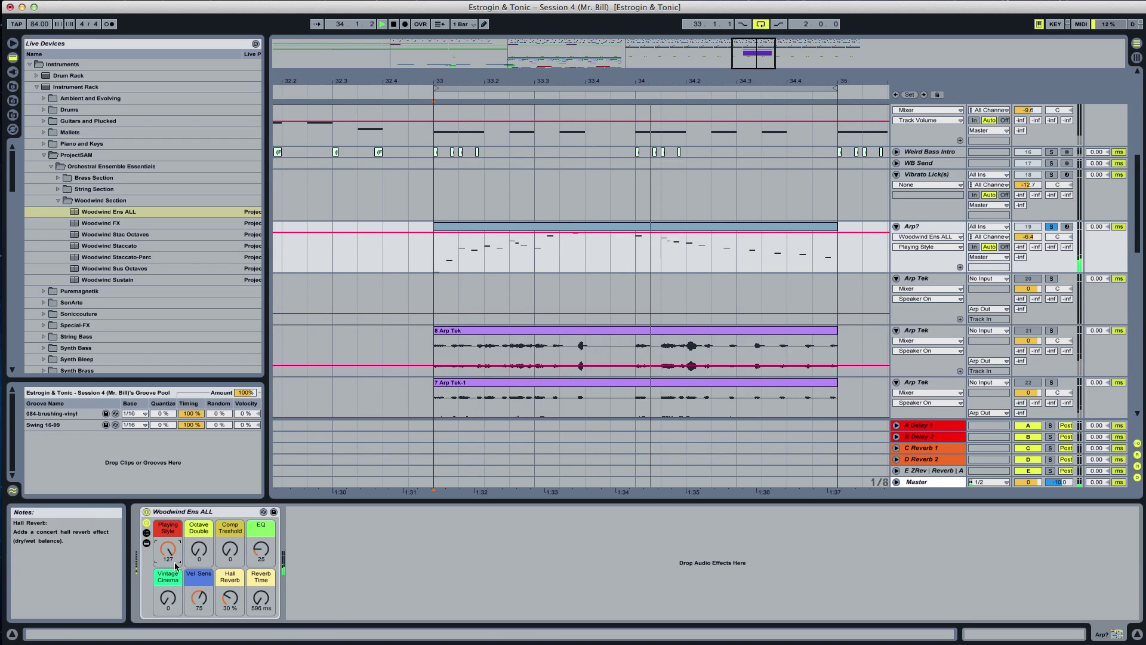
{"action": "left_click_drag", "start_coordinate": [198, 550], "coordinate": [261, 520]}
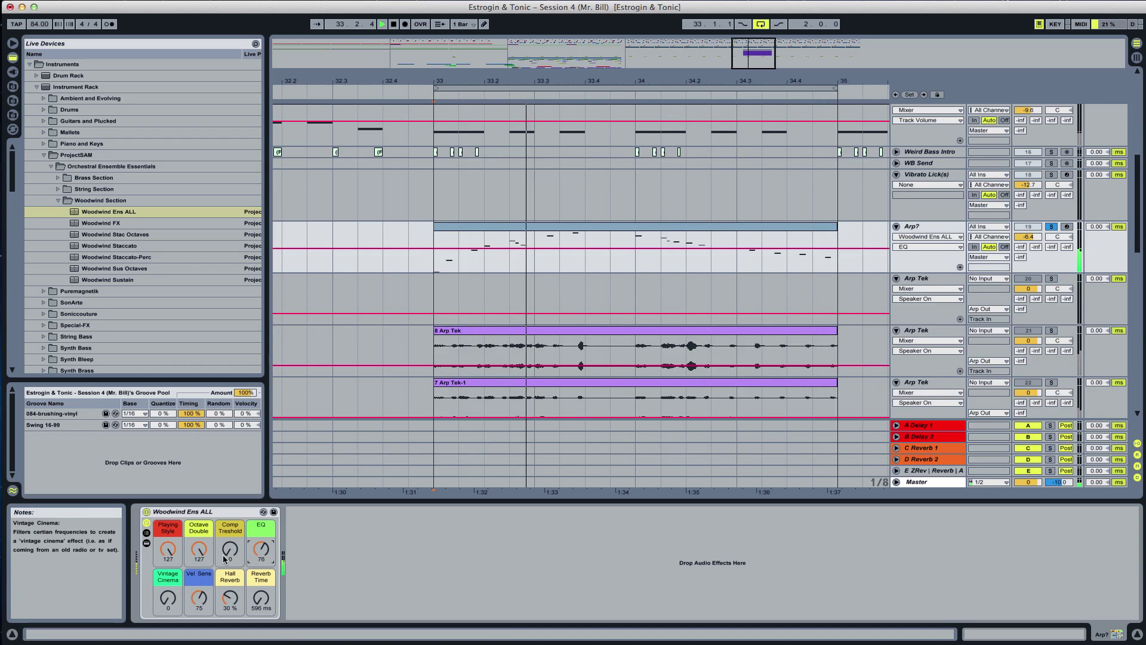
{"action": "left_click_drag", "start_coordinate": [167, 599], "coordinate": [199, 625]}
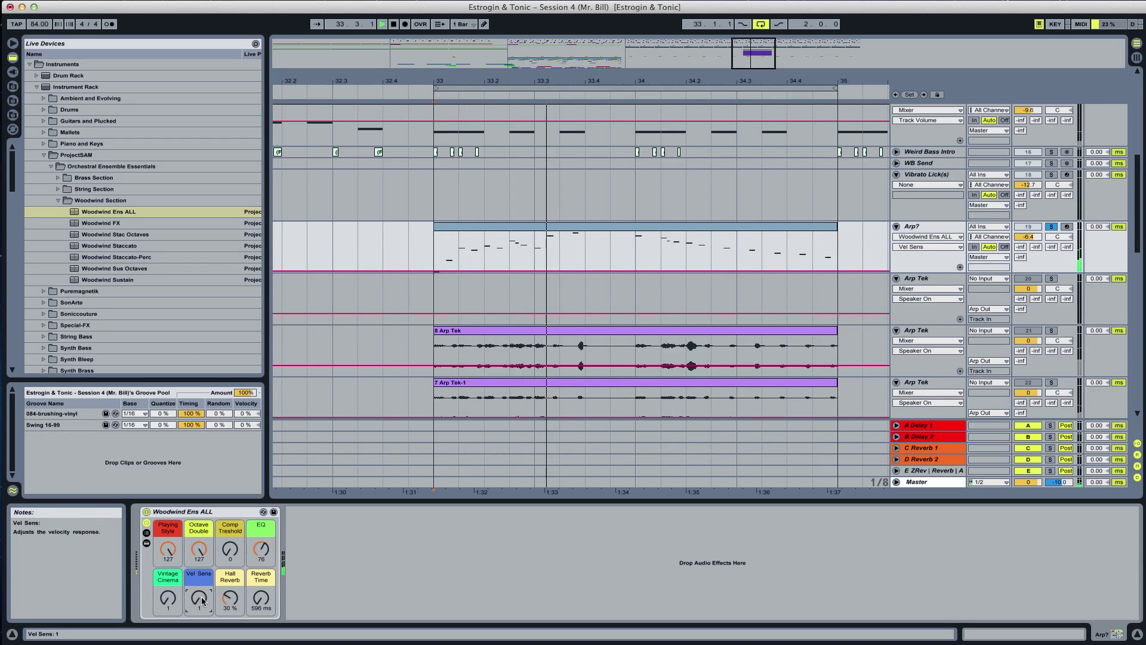
{"action": "left_click_drag", "start_coordinate": [230, 598], "coordinate": [229, 632]}
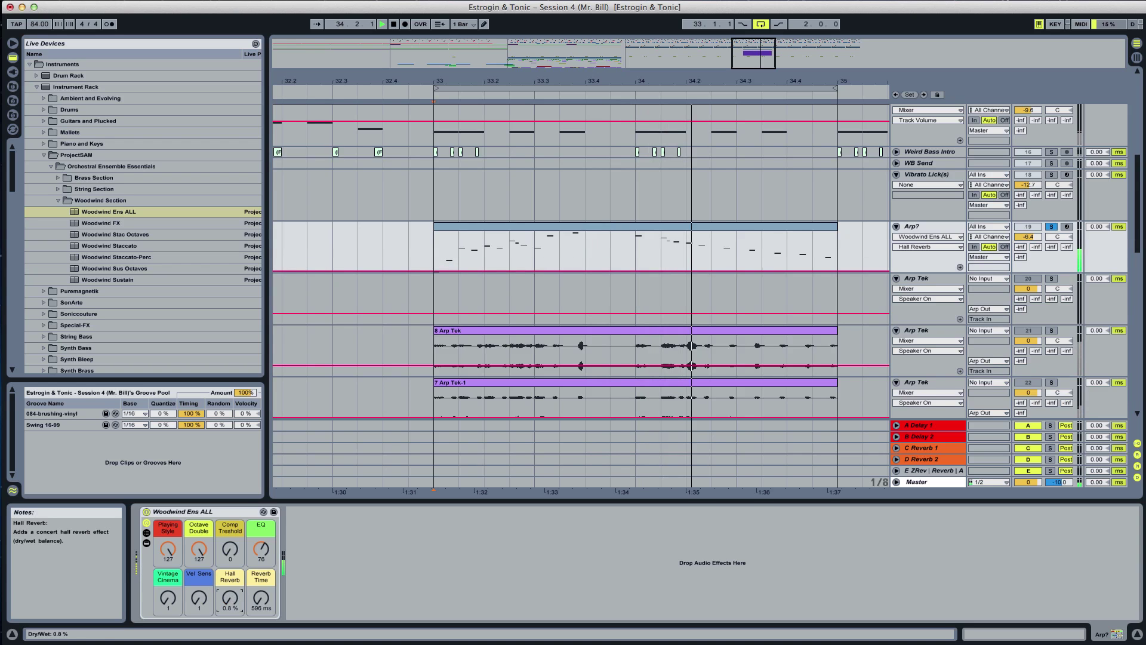
Set the empty Arp Tek track's audio input to Arp? and record the woodwind part onto it from bar 33
{"action": "left_click", "coordinate": [439, 302]}
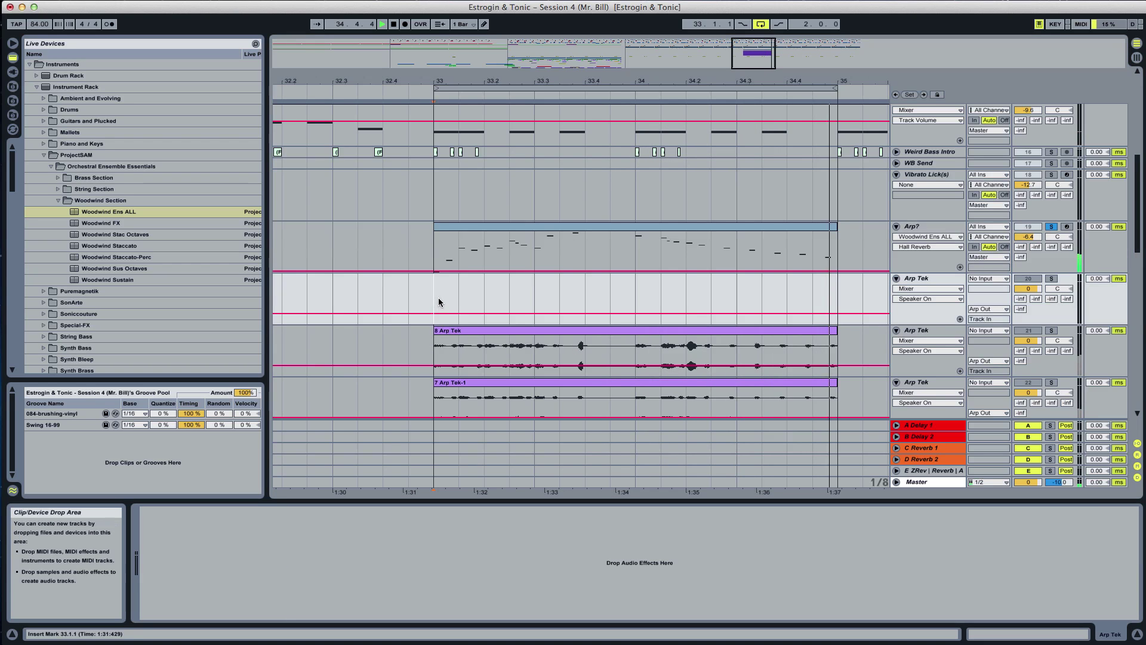
{"action": "left_click", "coordinate": [989, 278]}
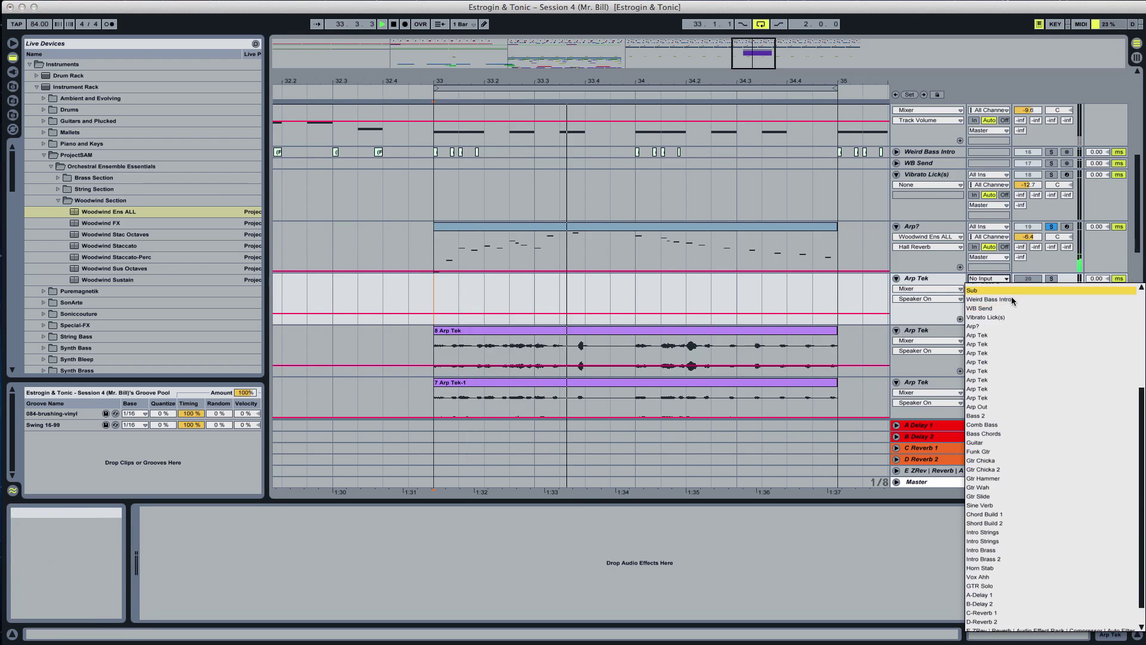
{"action": "left_click", "coordinate": [979, 326]}
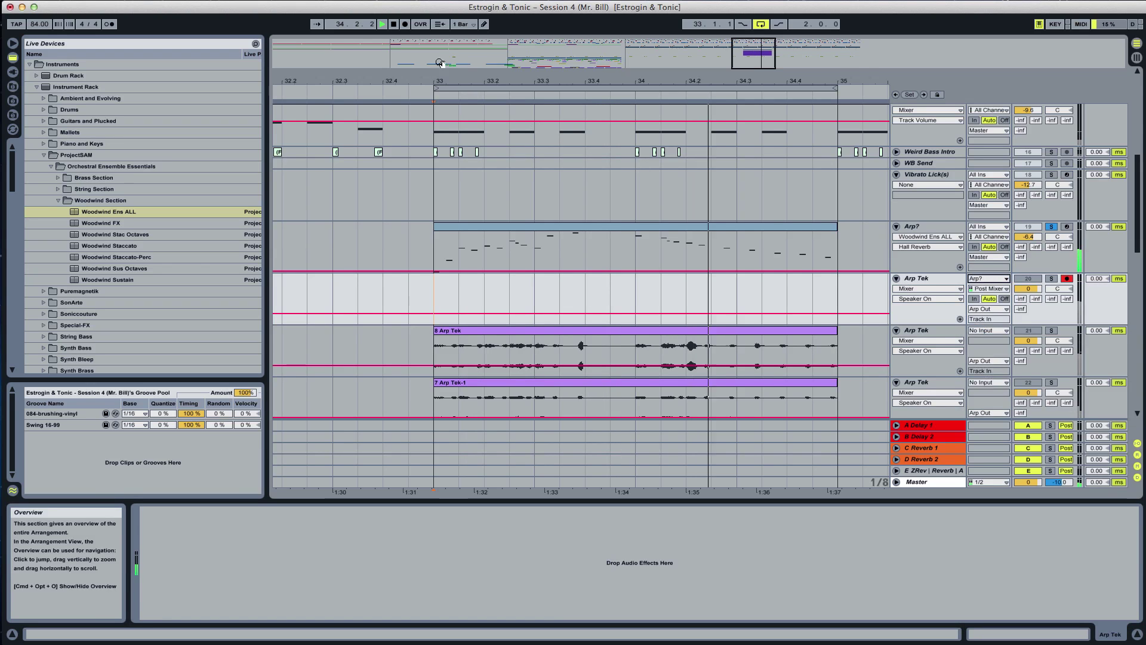
{"action": "left_click", "coordinate": [405, 24]}
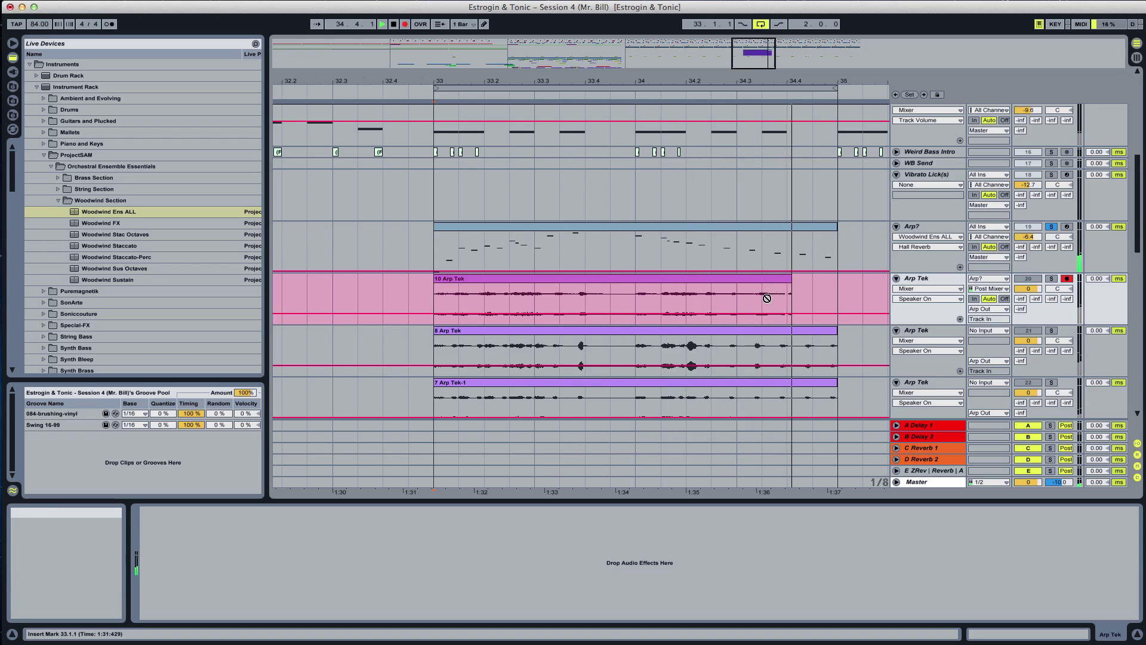
{"action": "key", "text": "space"}
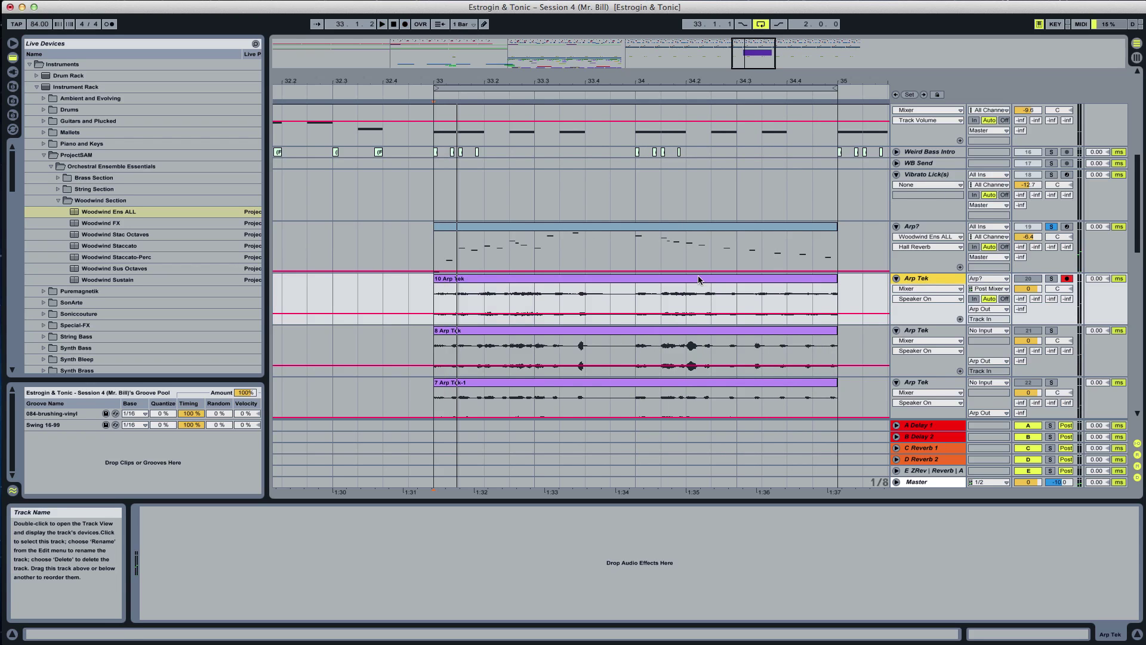
Duplicate the Arp Tek track holding the woodwind recording and delete the clip from the upper copy to free it for the next take
{"action": "key", "text": "super+d"}
{"action": "left_click", "coordinate": [684, 280]}
{"action": "key", "text": "Delete"}
{"action": "key", "text": "space"}
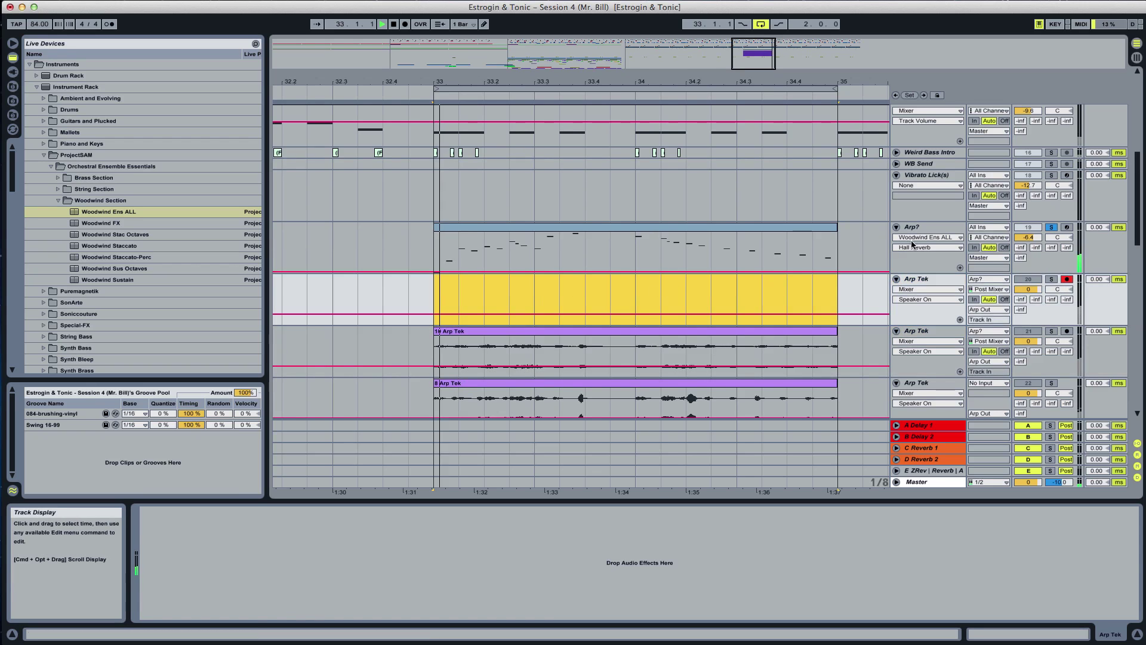
{"action": "key", "text": "space"}
Load the String Ens ALL rack from ProjectSAM's Orchestral Ensemble Essentials string section onto the Arp? track
{"action": "left_click", "coordinate": [930, 230]}
{"action": "left_click", "coordinate": [55, 201]}
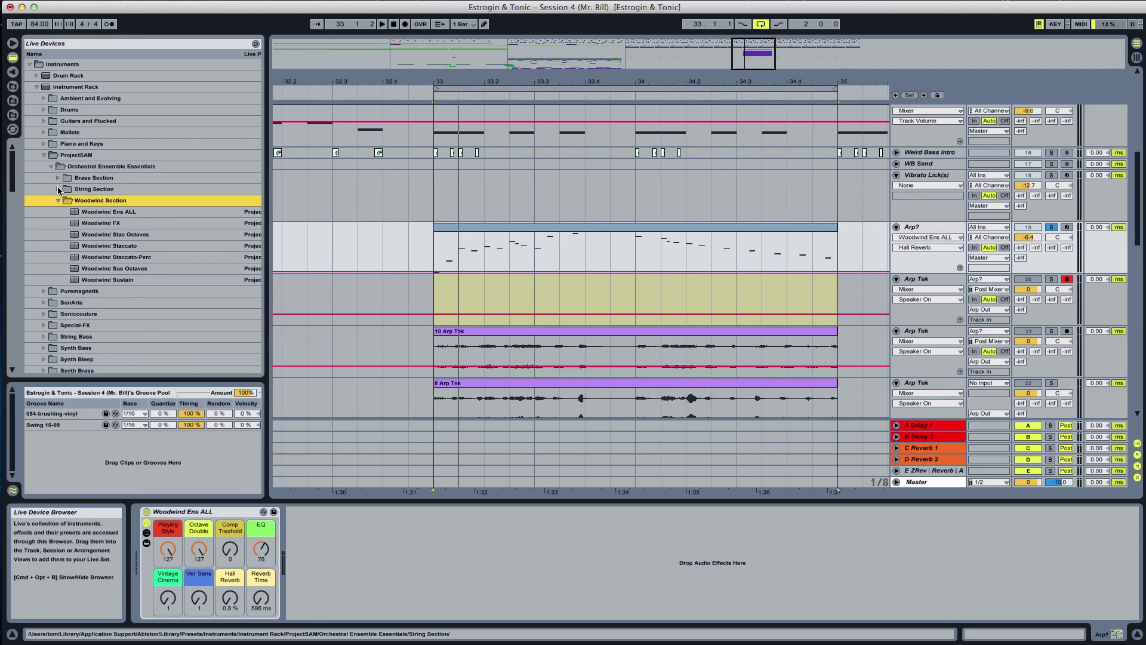
{"action": "left_click", "coordinate": [58, 189]}
{"action": "left_click", "coordinate": [83, 200]}
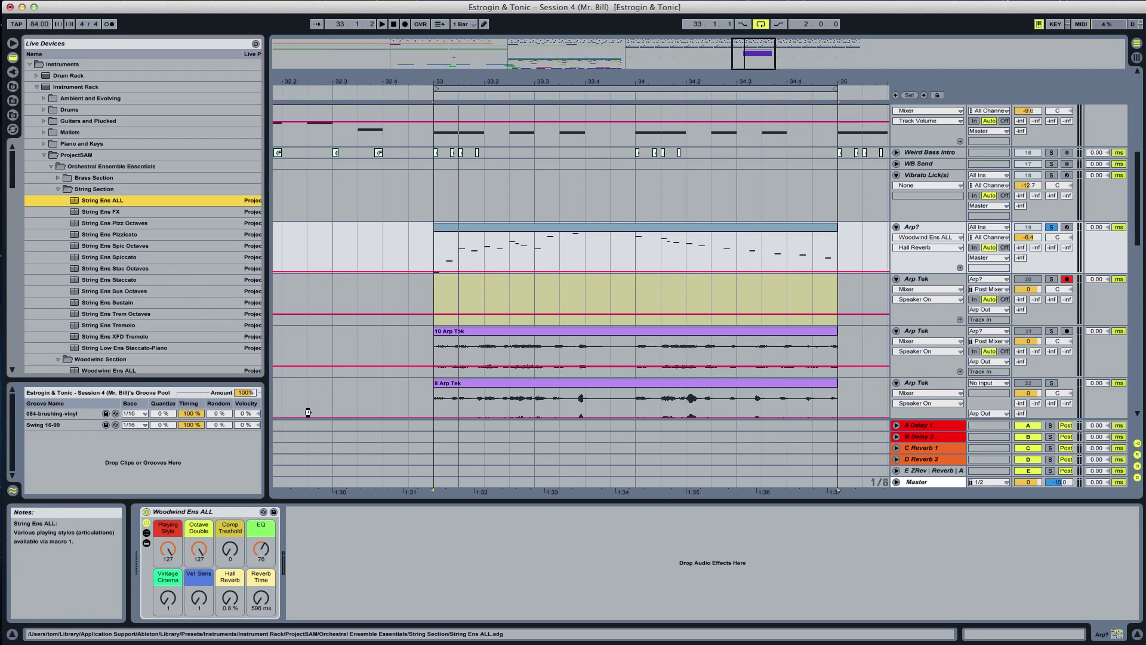
{"action": "left_click_drag", "start_coordinate": [308, 412], "coordinate": [309, 415]}
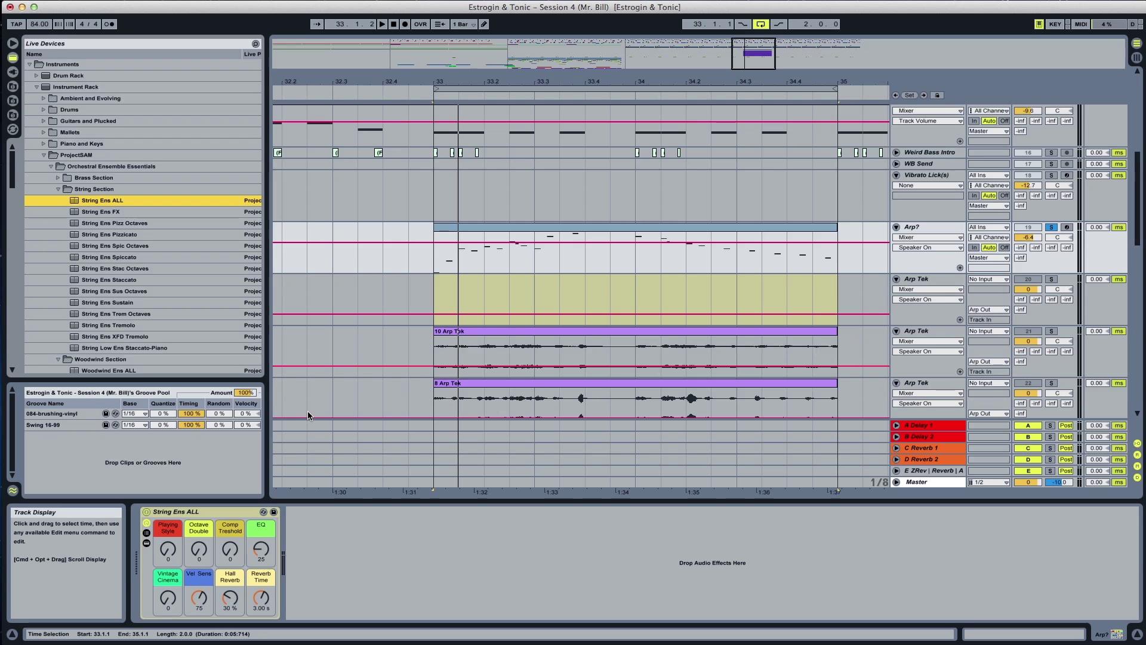
Set the string rack's Playing Style and Octave Double to 127, Comp Treshold to 17, Vel Sens to 1, Hall Reverb to 0.0% and Reverb Time to 583 ms
{"action": "key", "text": "space"}
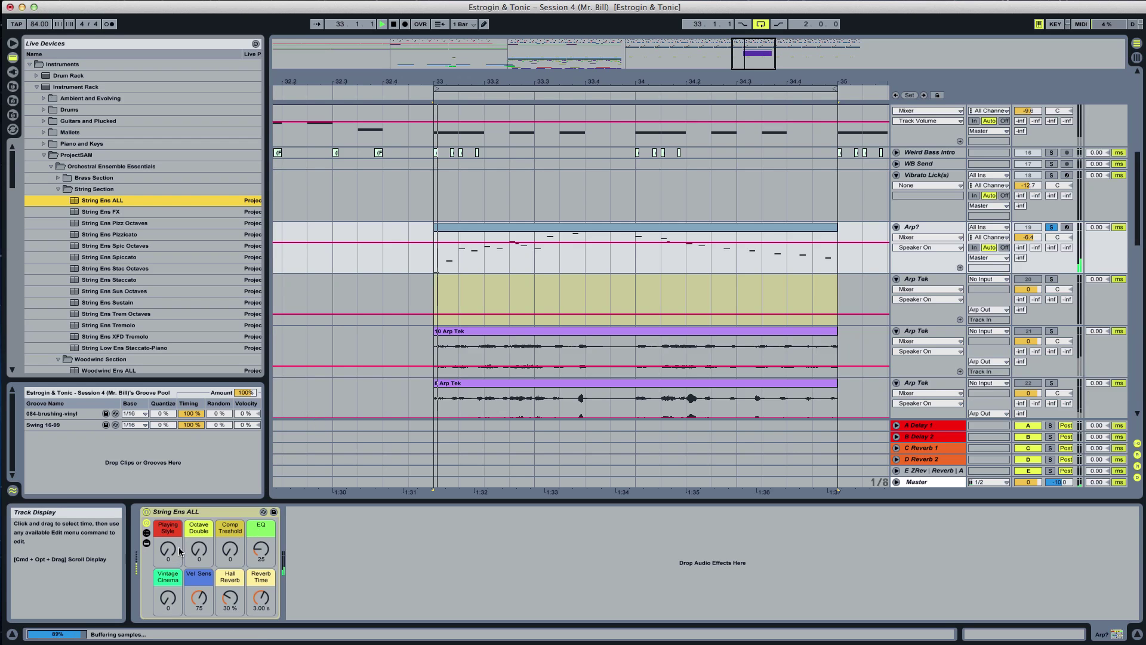
{"action": "left_click", "coordinate": [169, 556]}
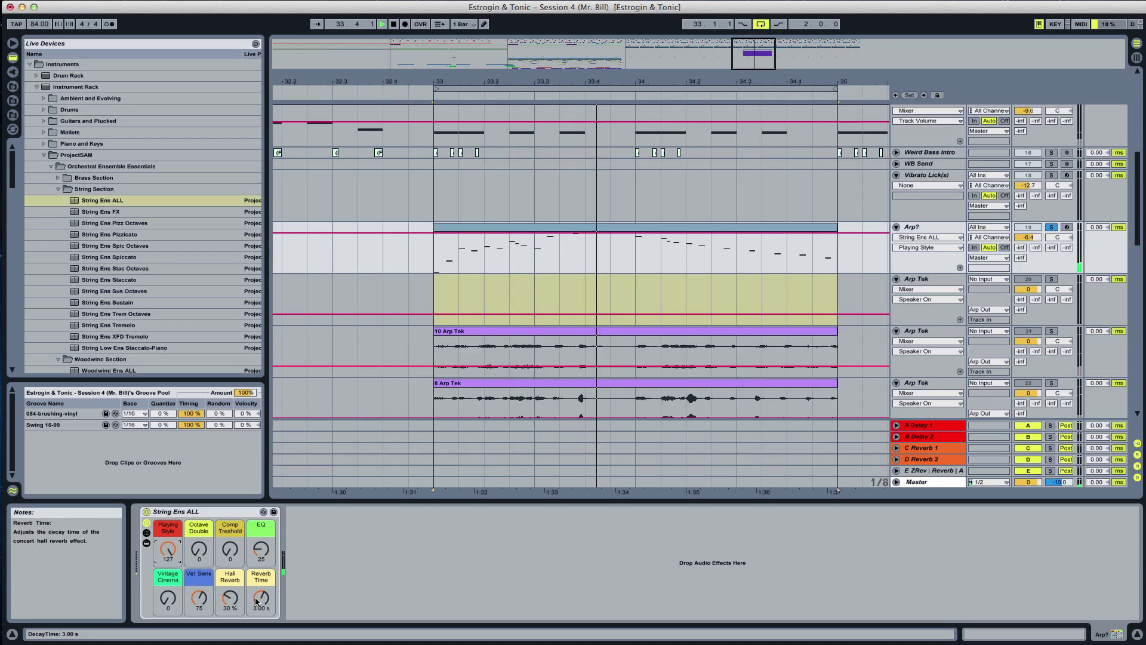
{"action": "left_click_drag", "start_coordinate": [230, 597], "coordinate": [199, 621]}
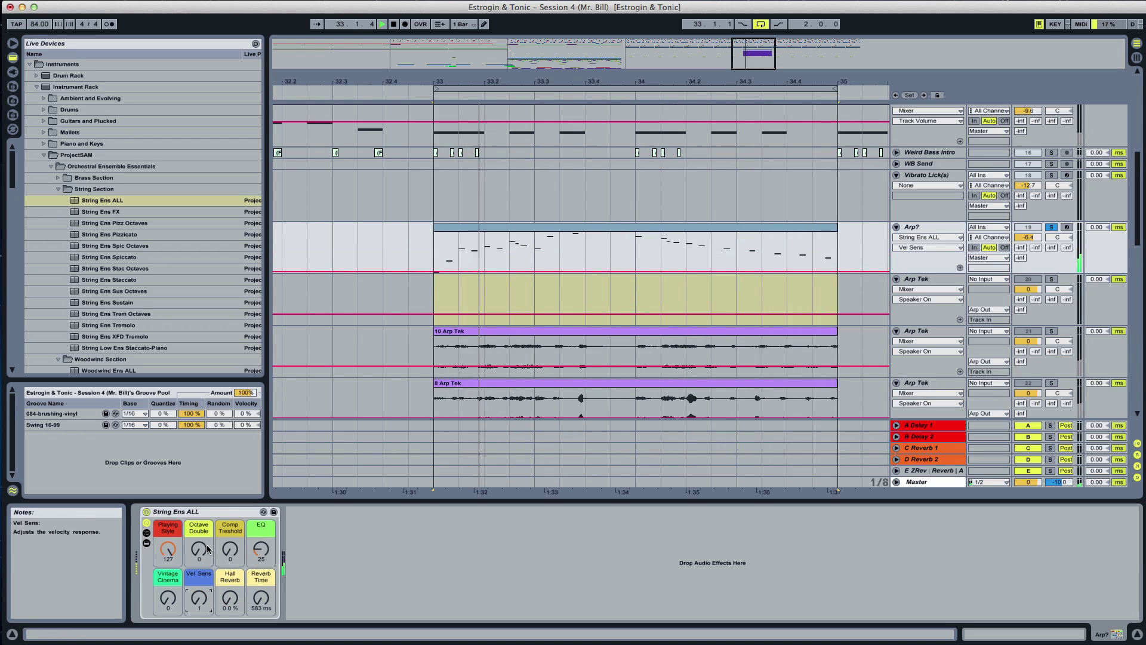
{"action": "left_click_drag", "start_coordinate": [207, 549], "coordinate": [230, 540]}
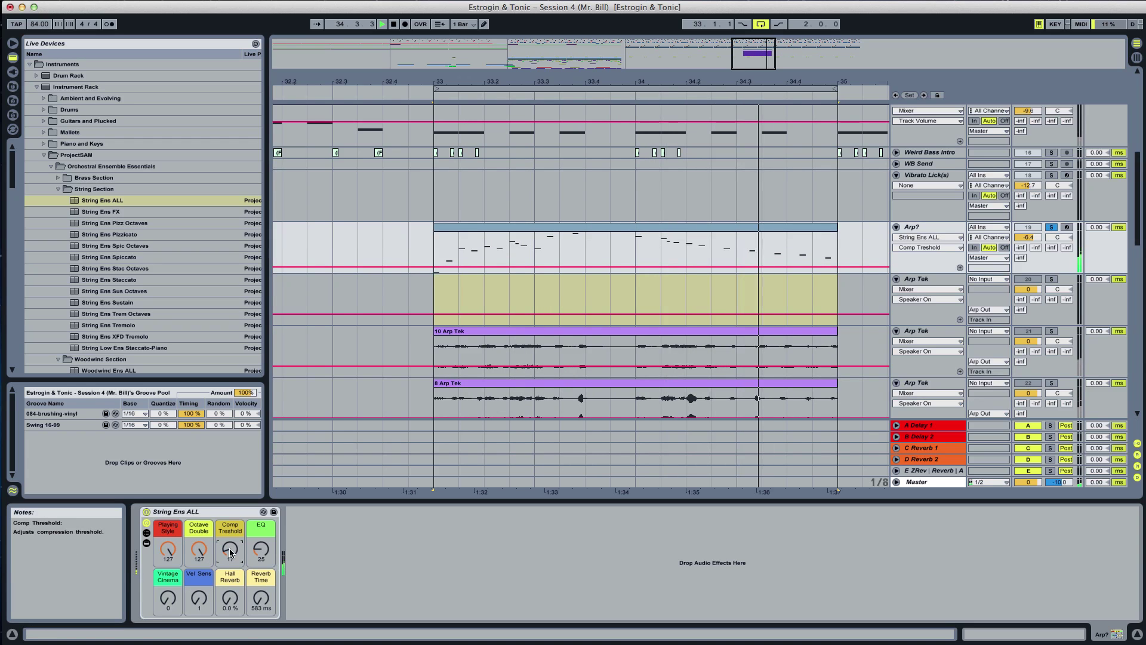
Set the empty Arp Tek track's audio input to Arp?, arm it and record the string part from bar 33
{"action": "left_click", "coordinate": [435, 280]}
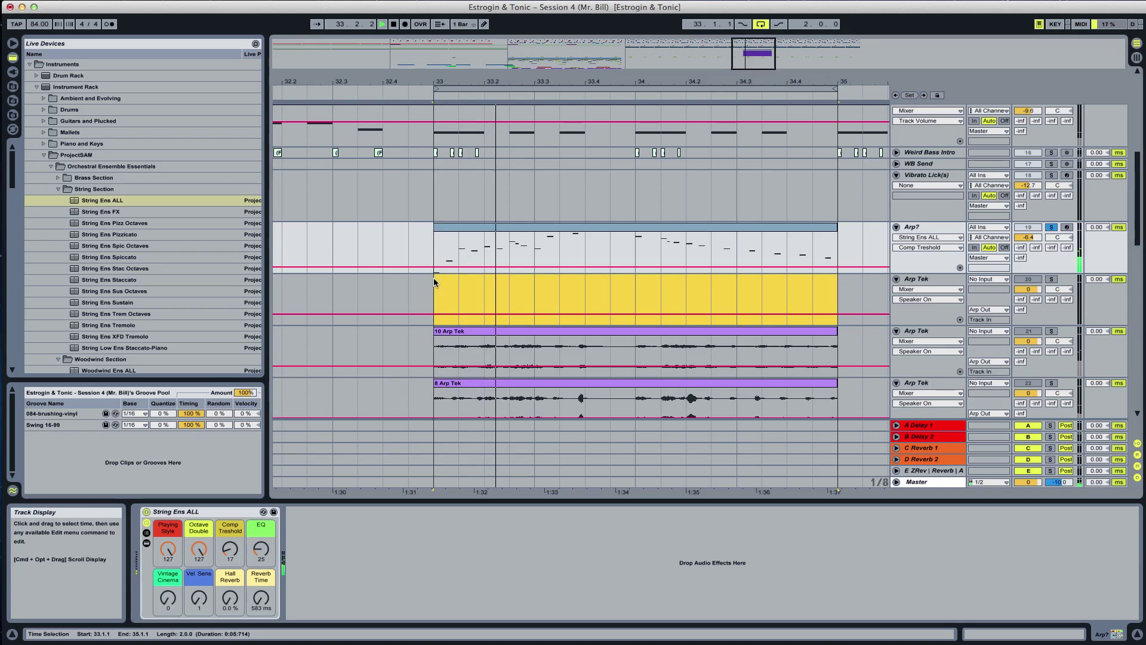
{"action": "left_click", "coordinate": [989, 279]}
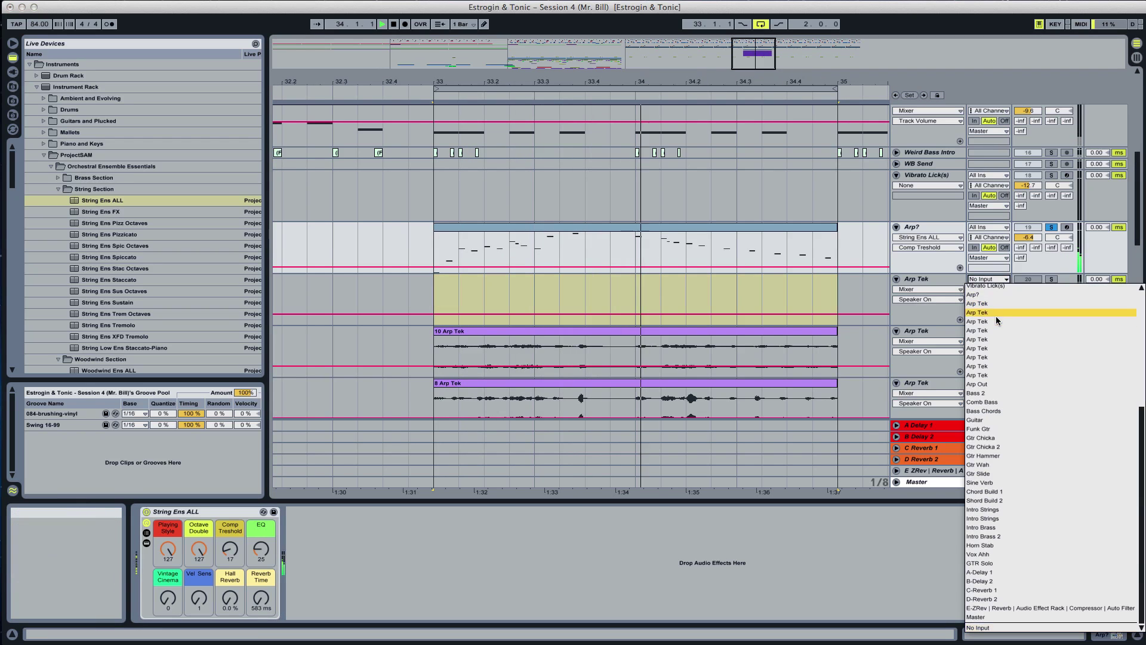
{"action": "left_click", "coordinate": [987, 302]}
{"action": "left_click", "coordinate": [1067, 279]}
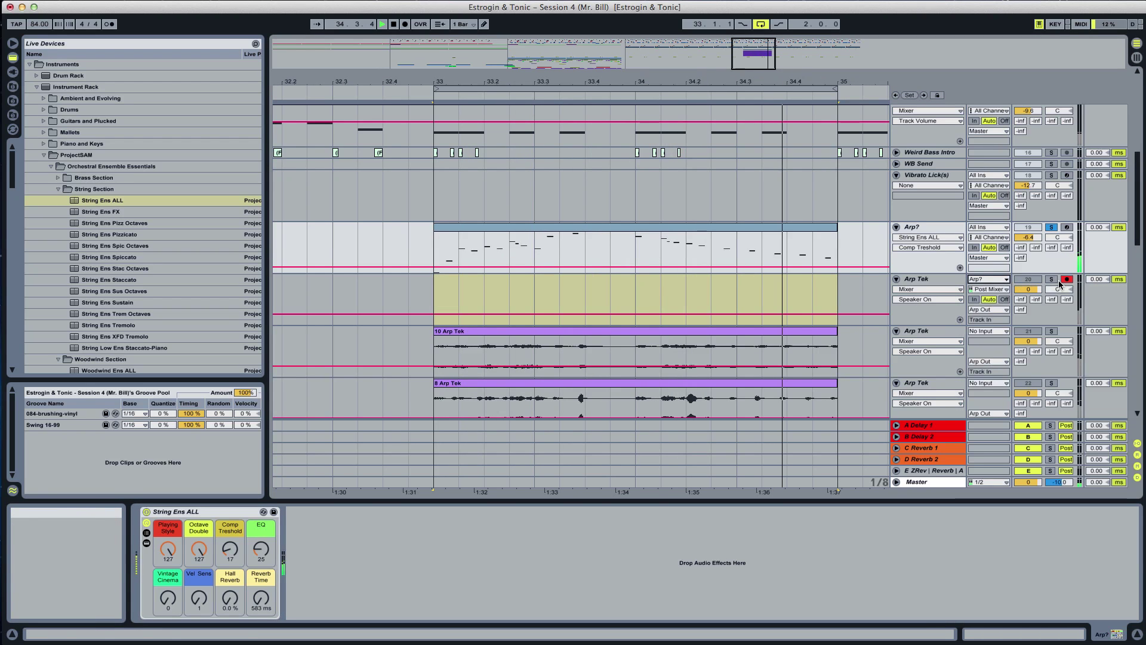
{"action": "left_click", "coordinate": [404, 24]}
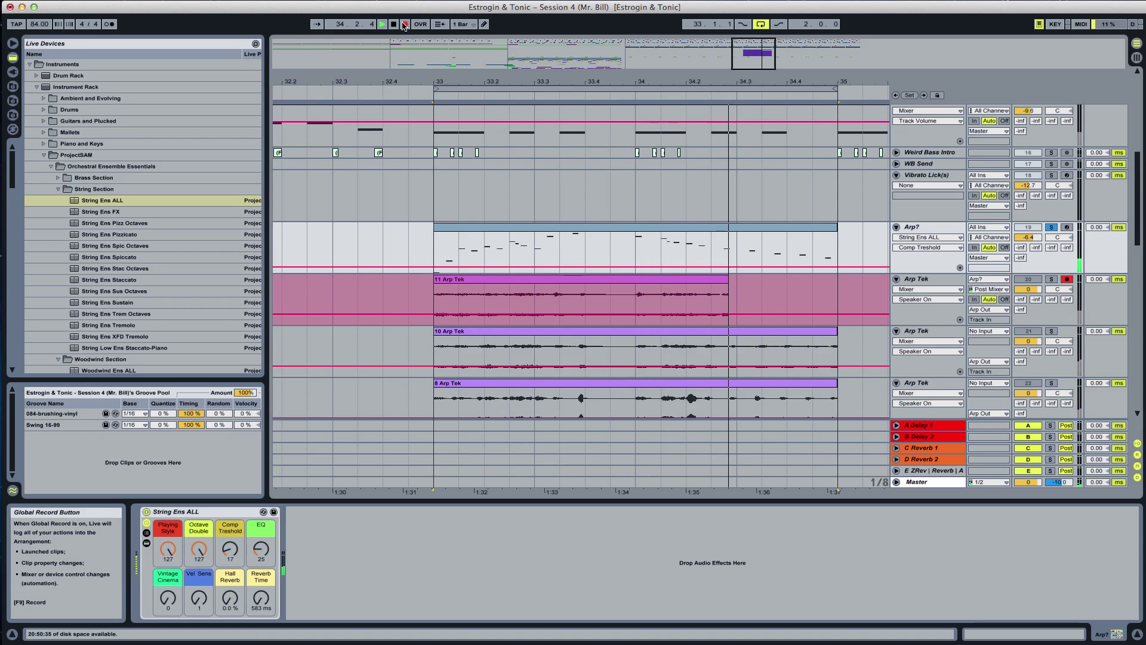
{"action": "key", "text": "space"}
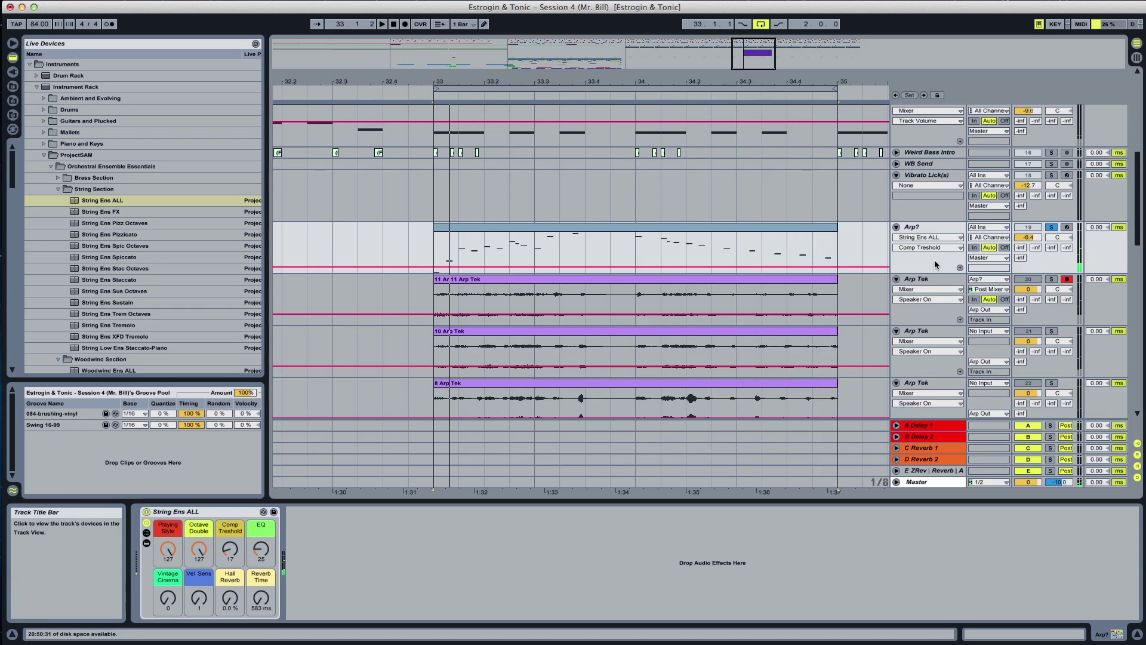
Duplicate the Arp Tek track holding the string recording and delete the clip from the upper copy
{"action": "left_click", "coordinate": [923, 284]}
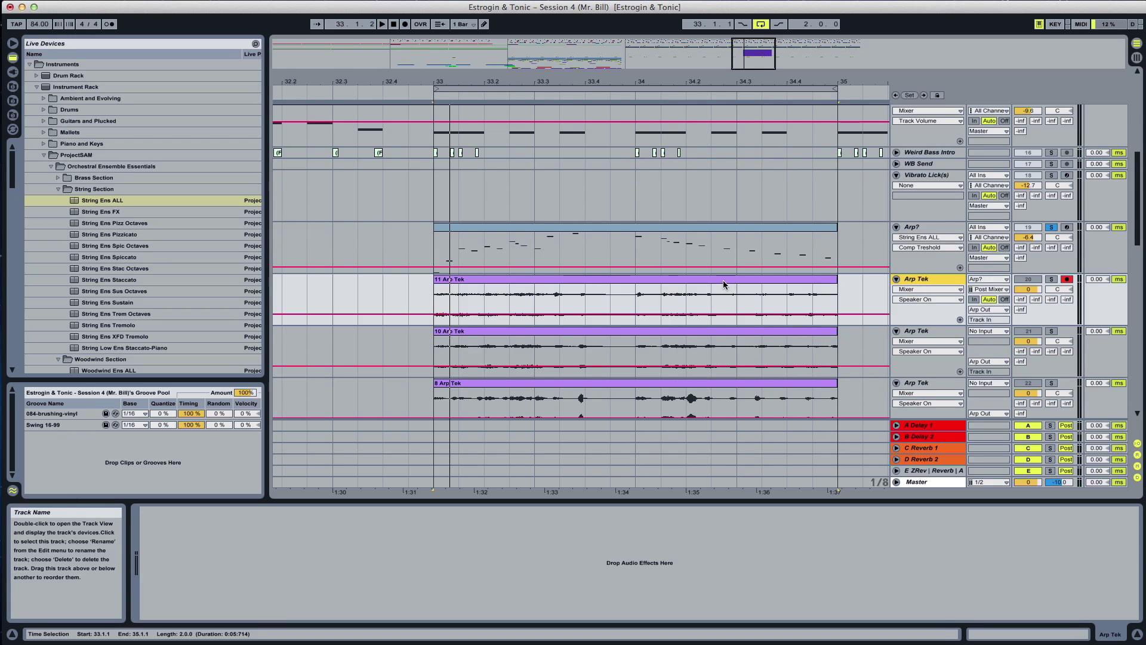
{"action": "key", "text": "super+d"}
{"action": "left_click", "coordinate": [722, 281]}
{"action": "key", "text": "Delete"}
Load the Brass Ens ALL rack from the Orchestral Ensemble Essentials brass section onto the Arp? track
{"action": "left_click", "coordinate": [916, 230]}
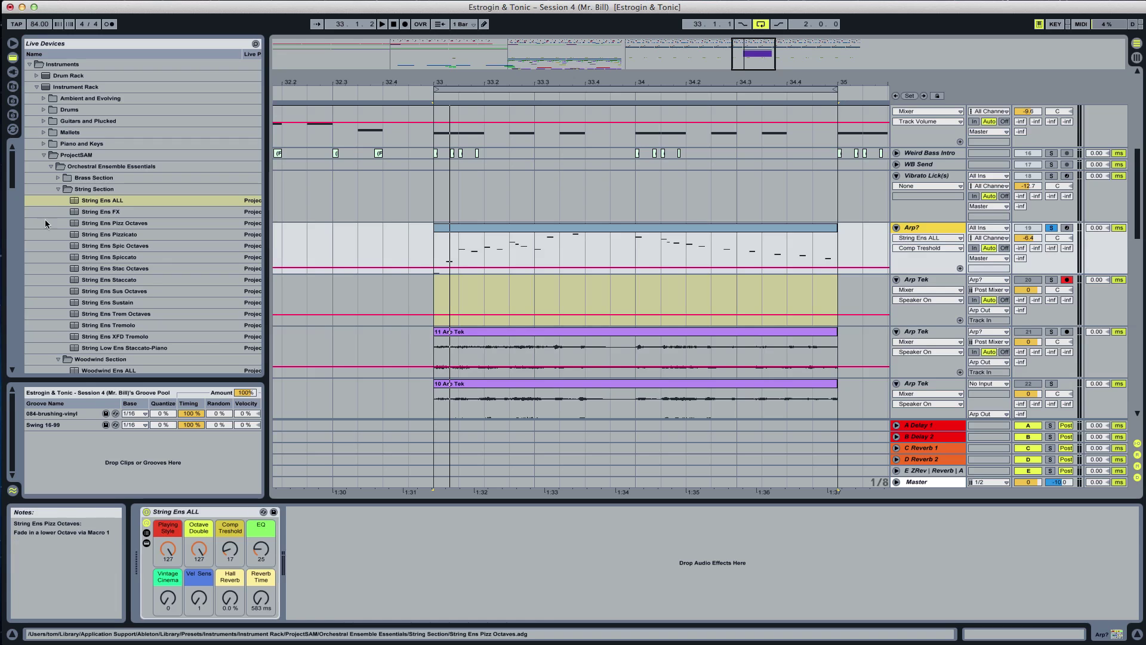
{"action": "left_click", "coordinate": [58, 189]}
{"action": "left_click", "coordinate": [60, 178]}
{"action": "left_click", "coordinate": [78, 189]}
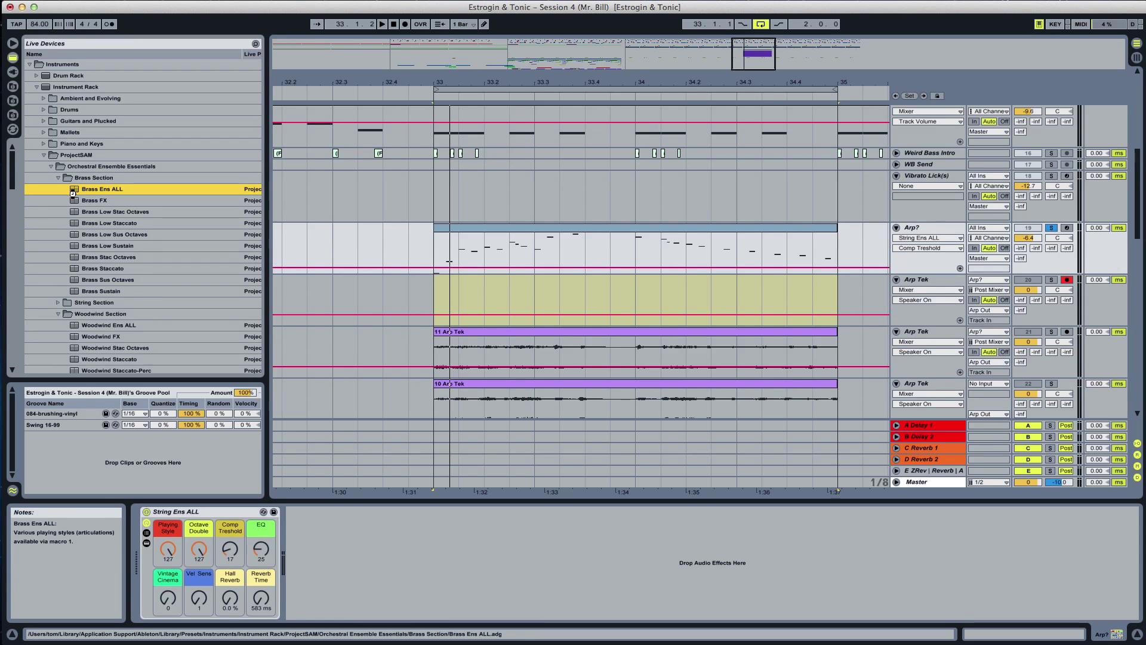
{"action": "key", "text": "Return"}
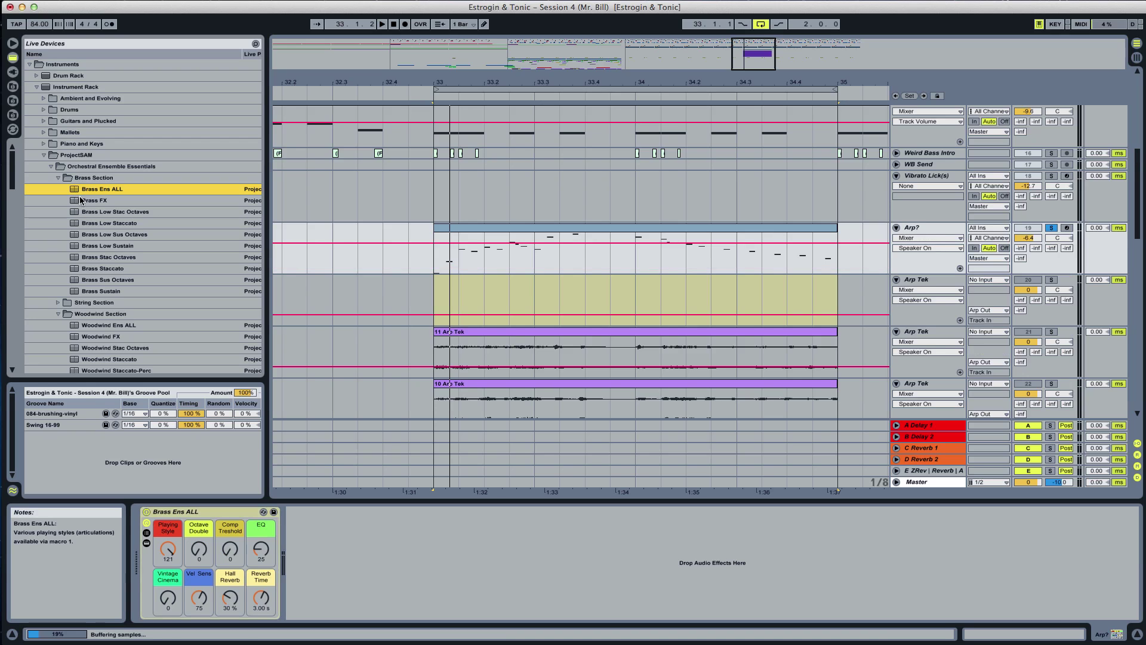
Play from bar 33 and set the brass rack's Playing Style to 44, Octave Double to 127, Hall Reverb to 0.8% and Reverb Time to 596 ms
{"action": "key", "text": "space"}
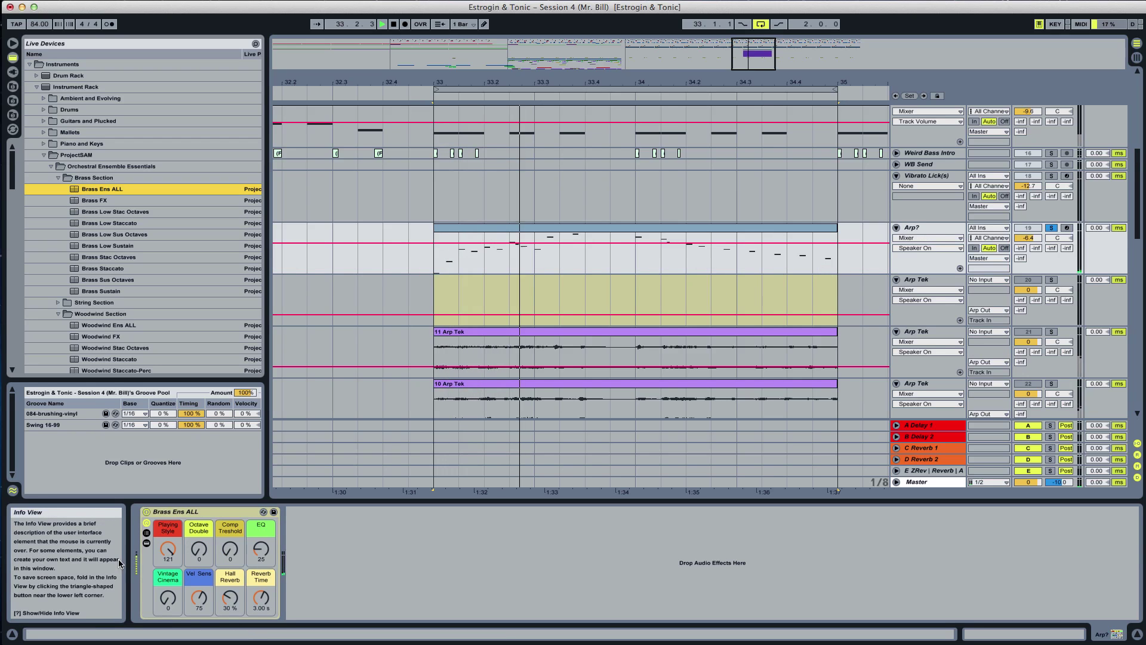
{"action": "left_click_drag", "start_coordinate": [167, 550], "coordinate": [168, 595]}
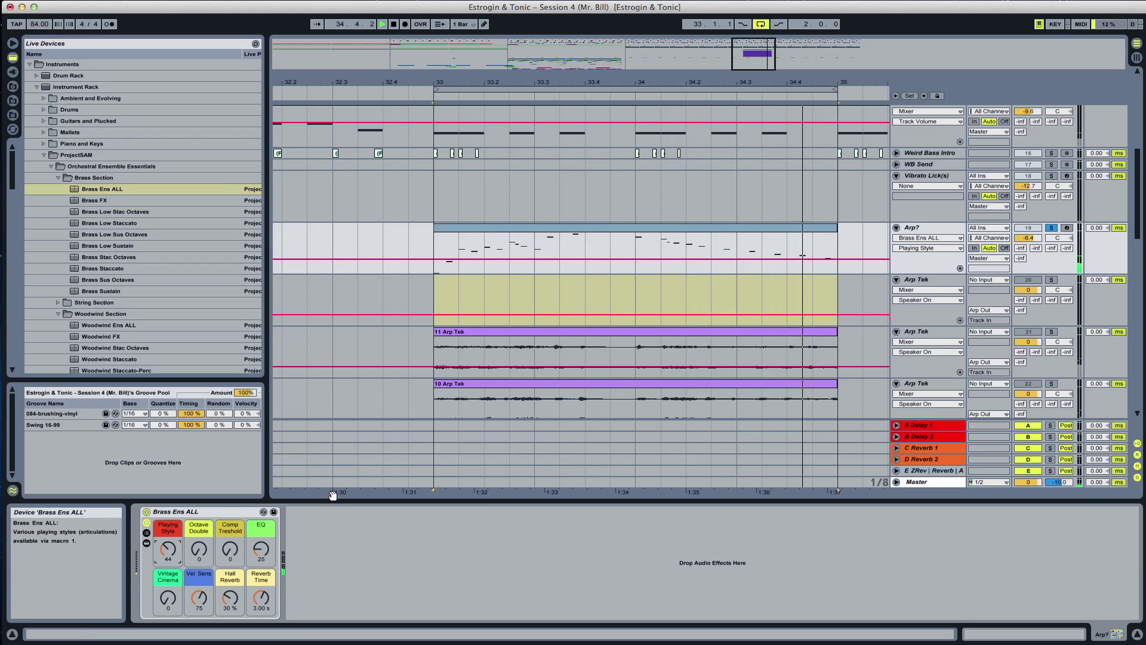
{"action": "left_click_drag", "start_coordinate": [230, 597], "coordinate": [261, 621]}
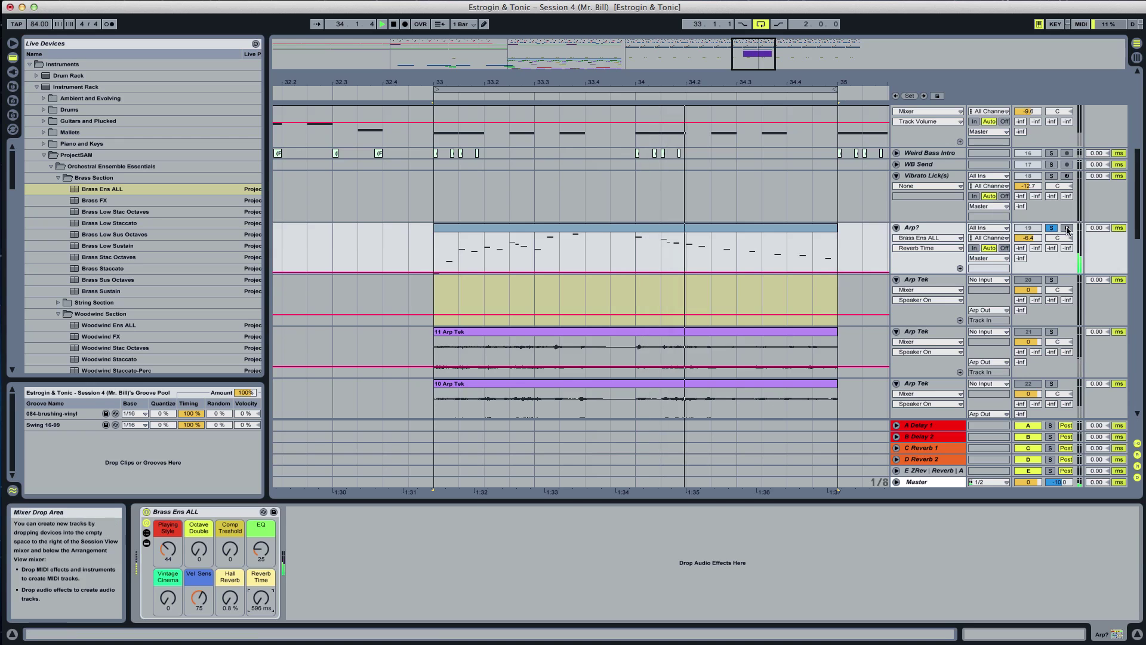
{"action": "left_click_drag", "start_coordinate": [199, 550], "coordinate": [199, 520]}
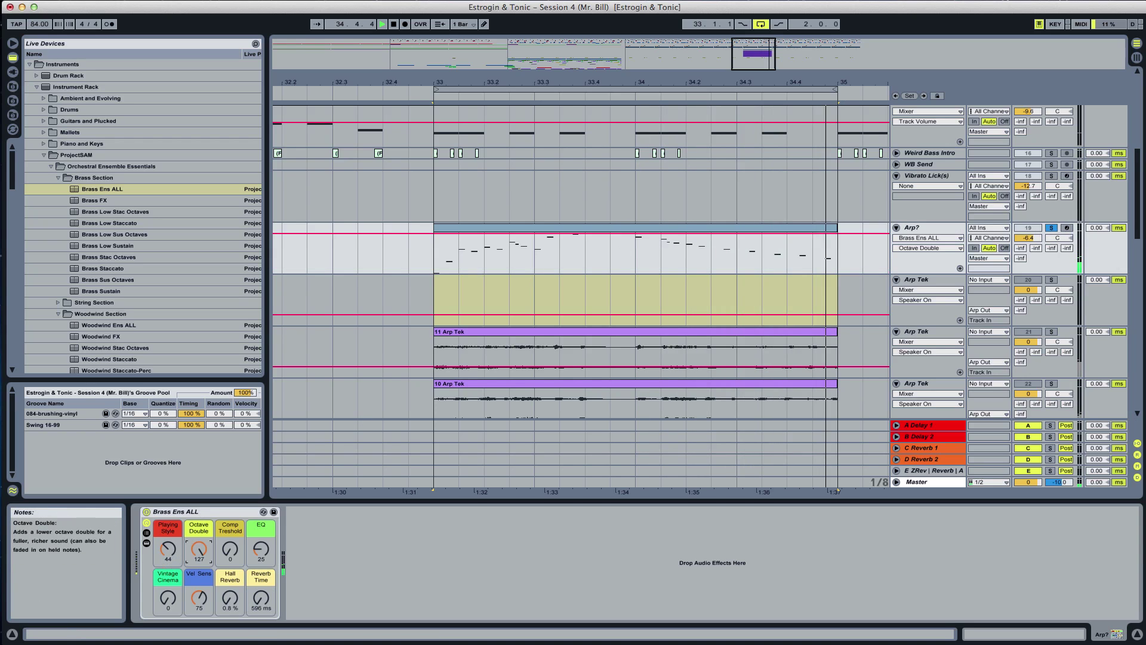
Route Arp? into the empty Arp Tek track, arm it and record the brass part from bar 33
{"action": "left_click", "coordinate": [987, 280]}
{"action": "left_click", "coordinate": [991, 285]}
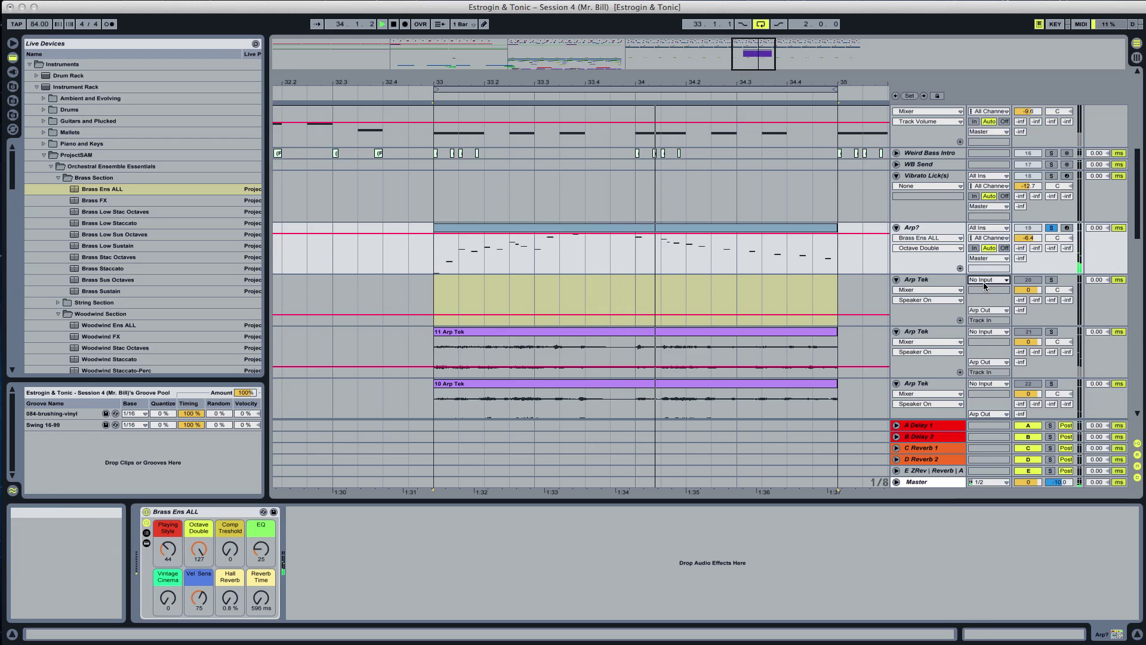
{"action": "left_click", "coordinate": [985, 281]}
{"action": "left_click", "coordinate": [987, 282]}
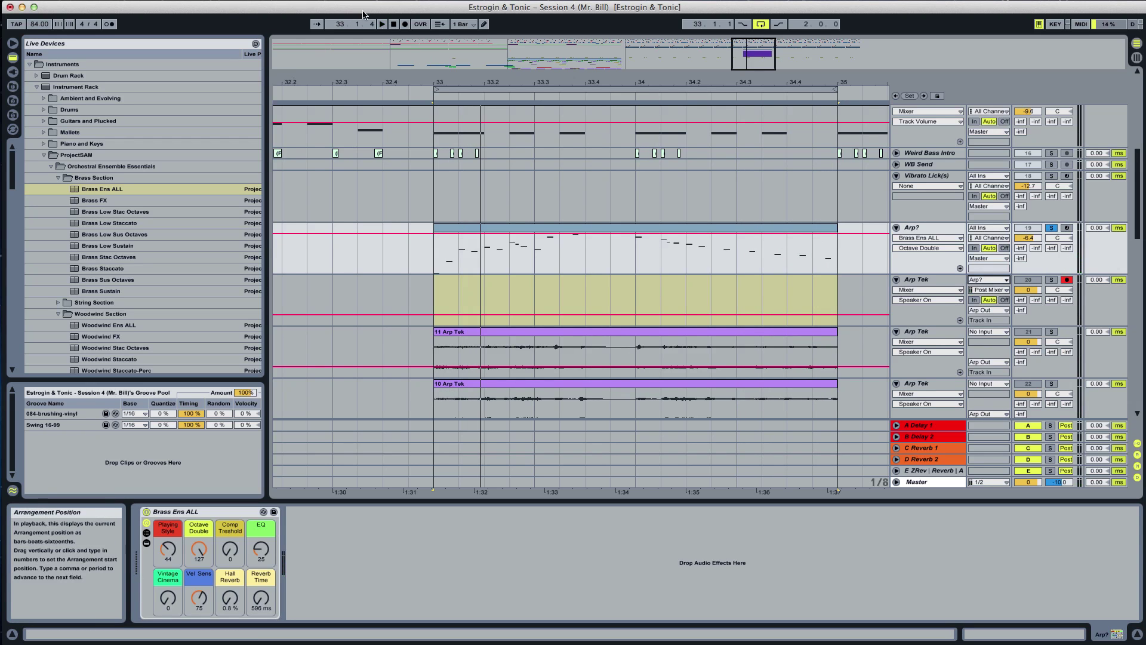
{"action": "left_click", "coordinate": [405, 25]}
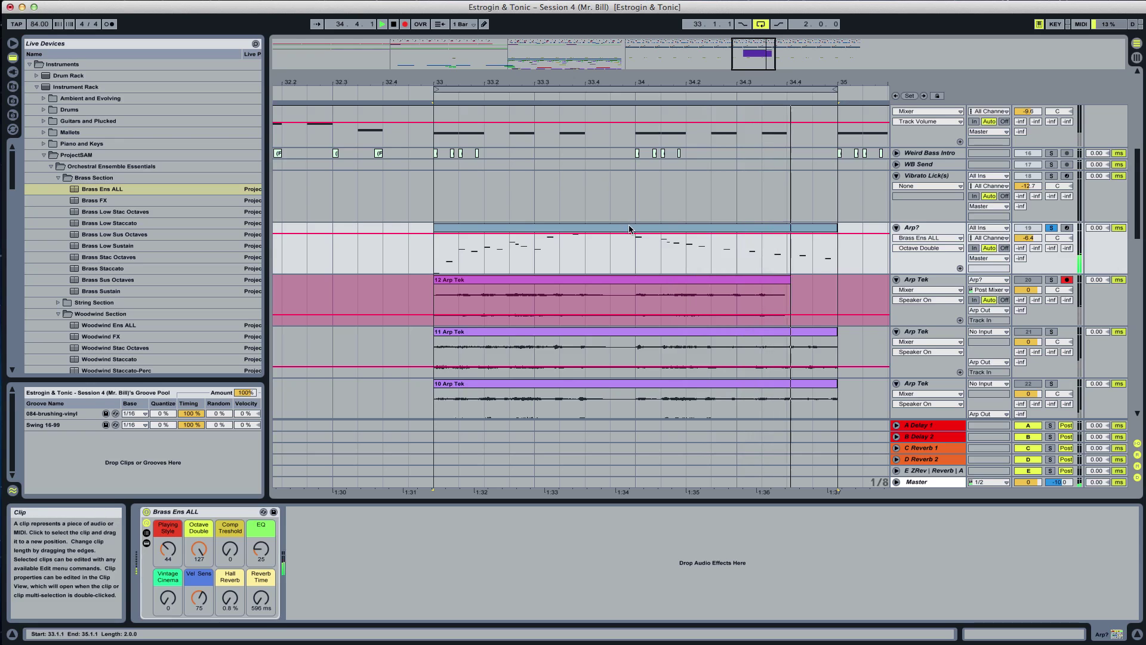
{"action": "key", "text": "space"}
Duplicate the Arp Tek track holding the brass recording and delete the clip from the upper copy
{"action": "left_click", "coordinate": [924, 281]}
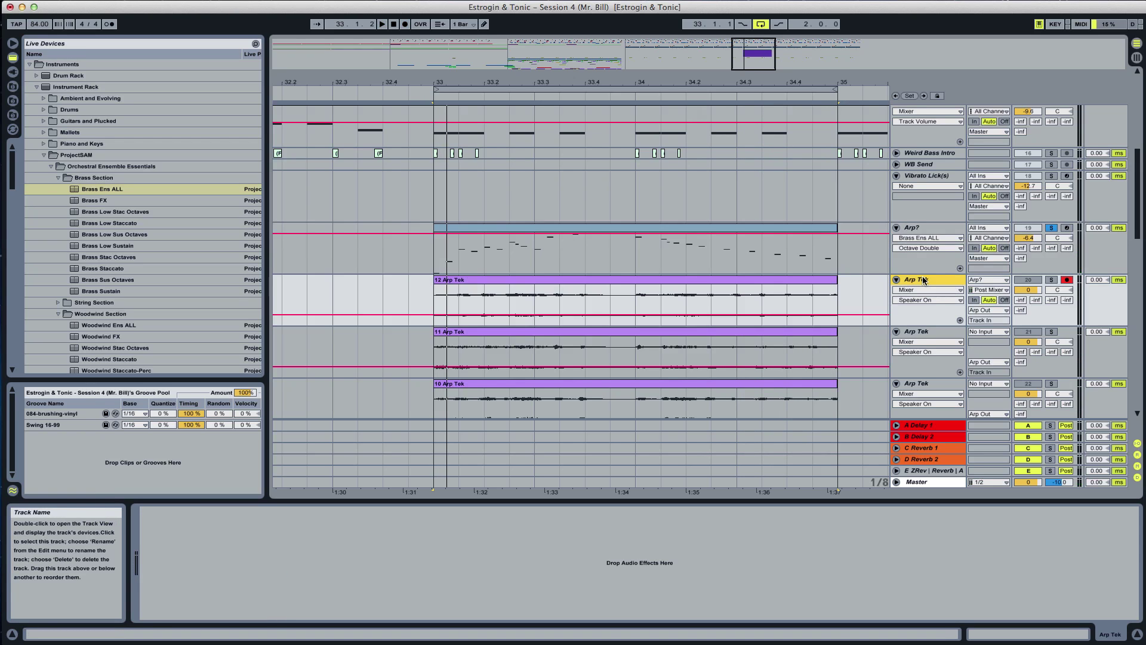
{"action": "key", "text": "super+d"}
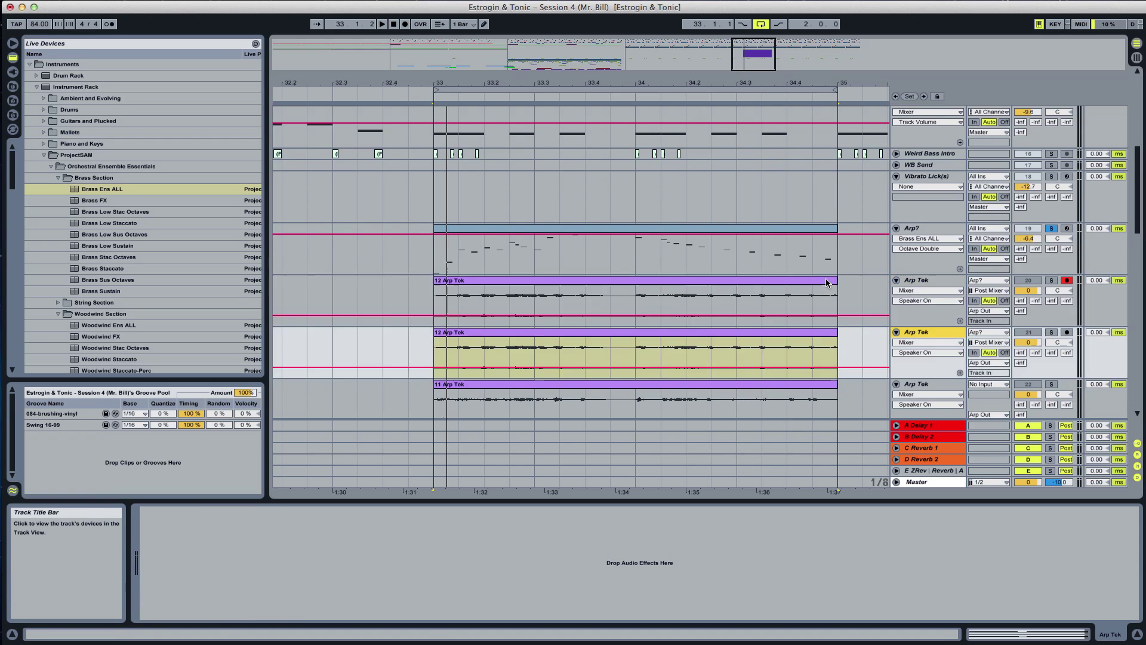
{"action": "left_click", "coordinate": [826, 281]}
{"action": "key", "text": "Delete"}
Load the Tingklik - Chromatic rack from Soniccouture's Tingklik folder onto the Arp? track
{"action": "left_click", "coordinate": [917, 228]}
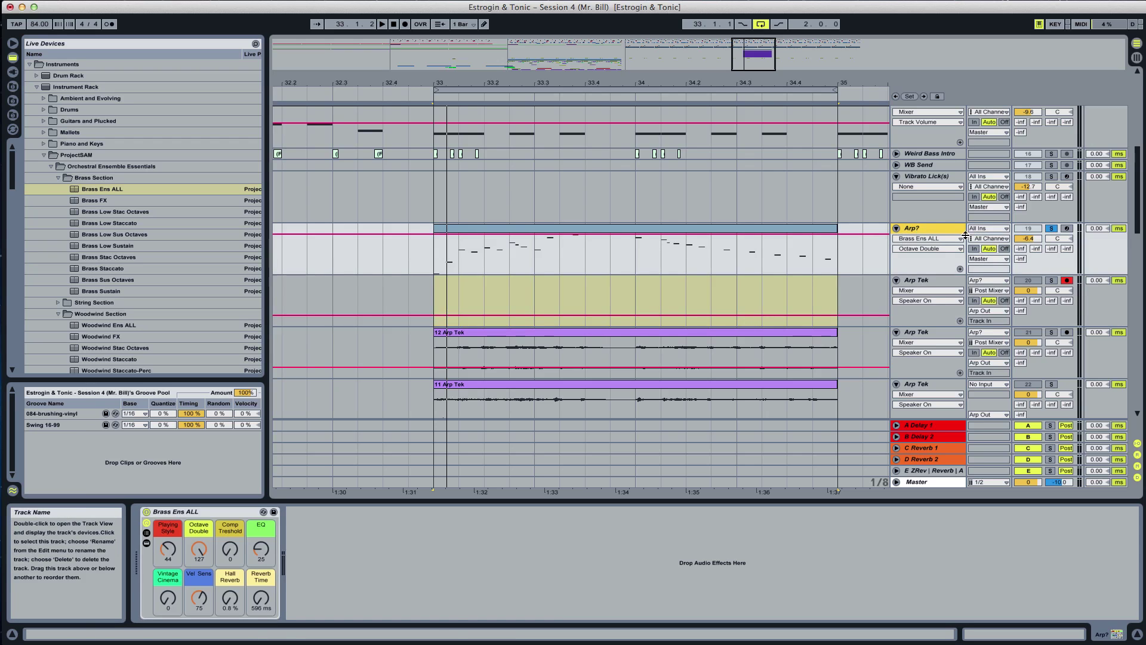
{"action": "left_click", "coordinate": [44, 155]}
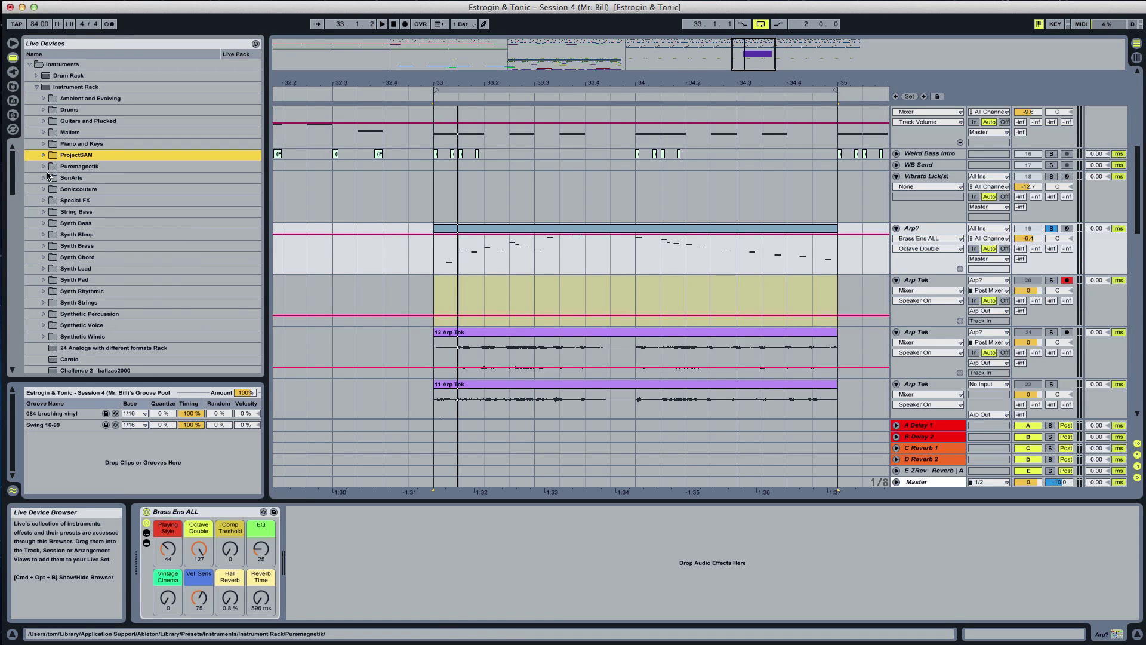
{"action": "left_click", "coordinate": [44, 189]}
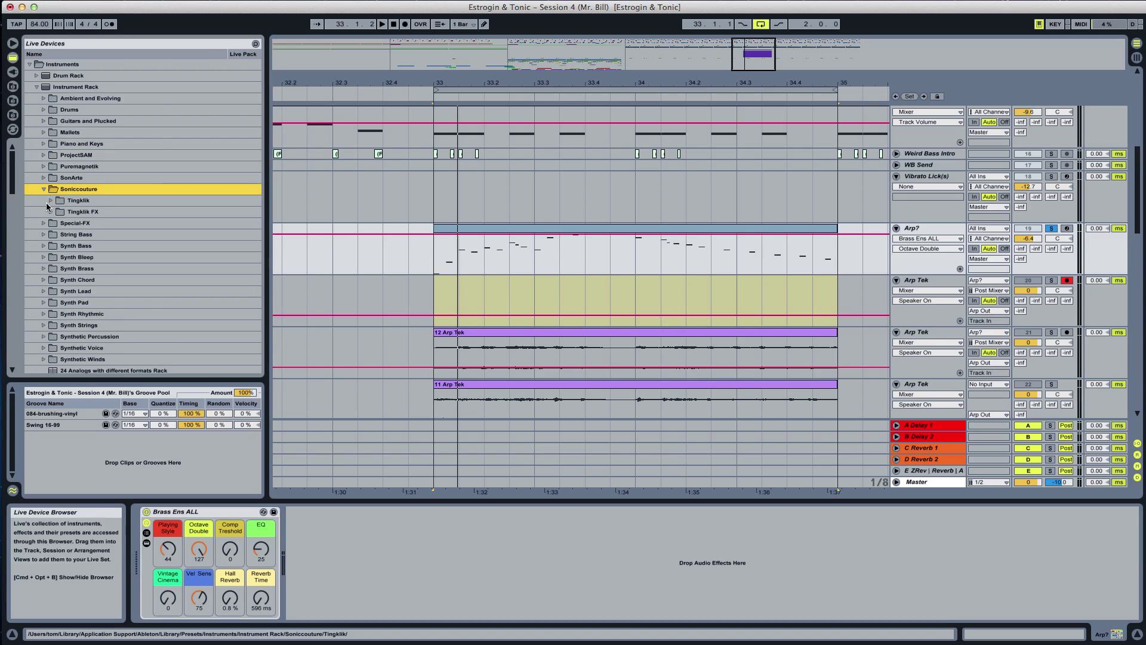
{"action": "left_click", "coordinate": [52, 204]}
{"action": "left_click", "coordinate": [51, 201]}
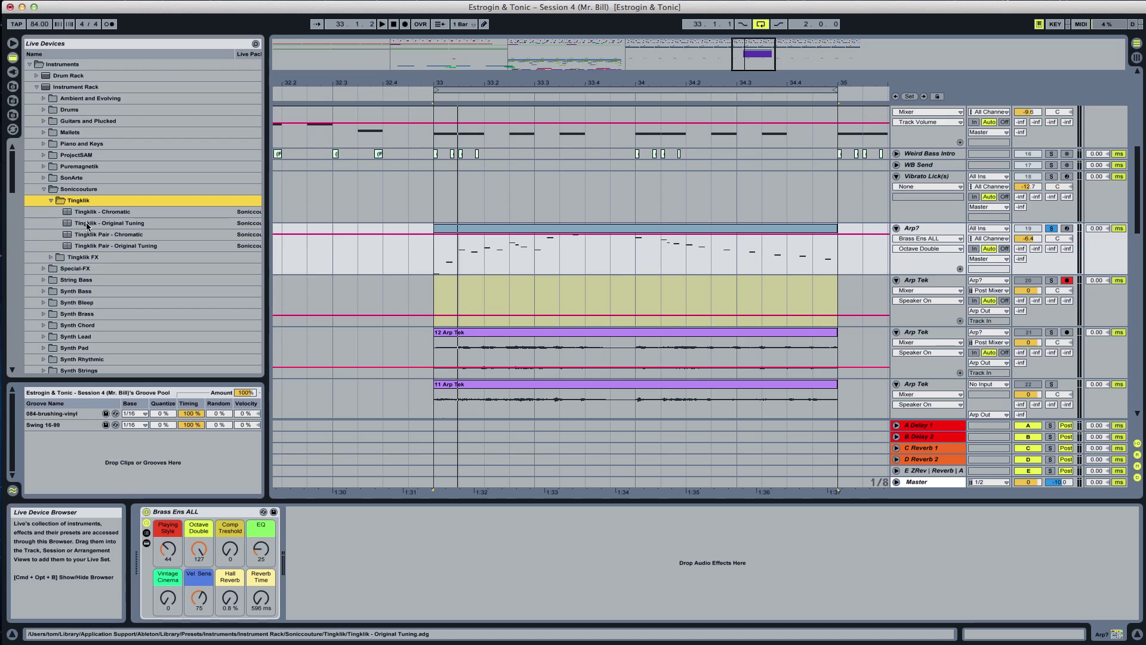
{"action": "left_click", "coordinate": [118, 213]}
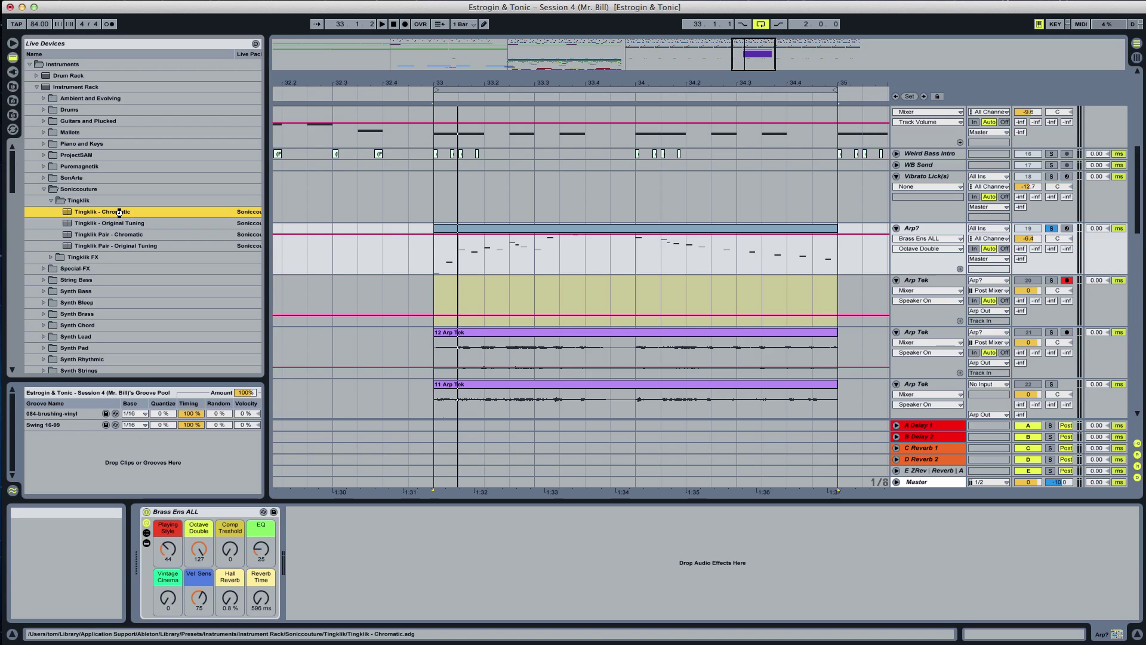
{"action": "double_click", "coordinate": [119, 213]}
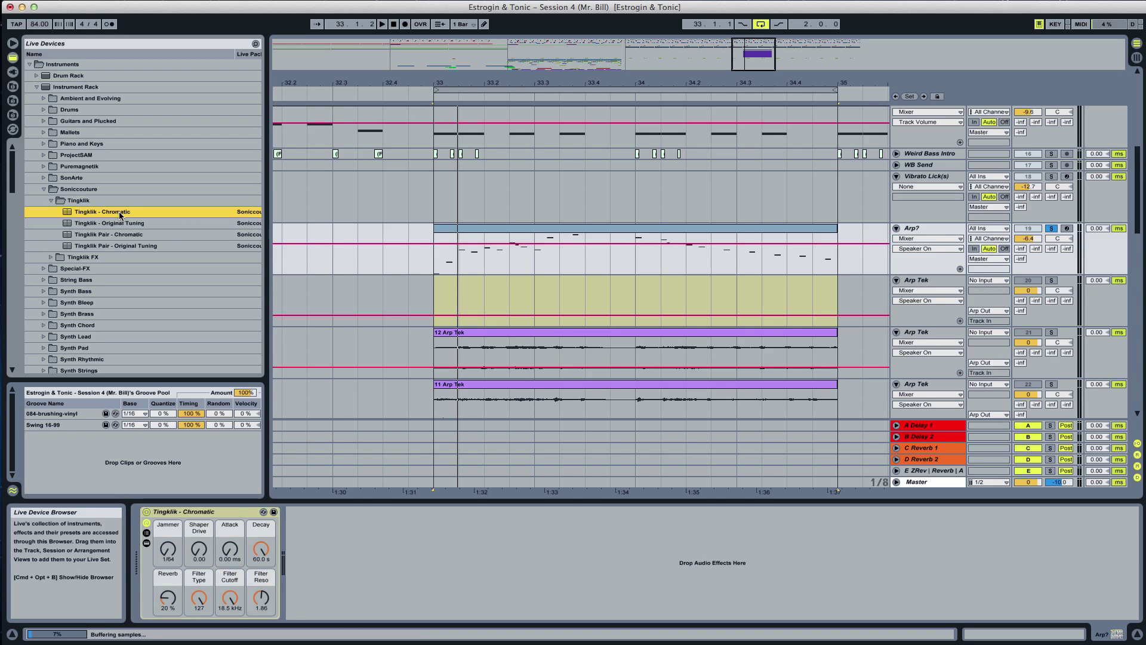
Play the arp part from bar 33 to audition the Tingklik rack
{"action": "key", "text": "space"}
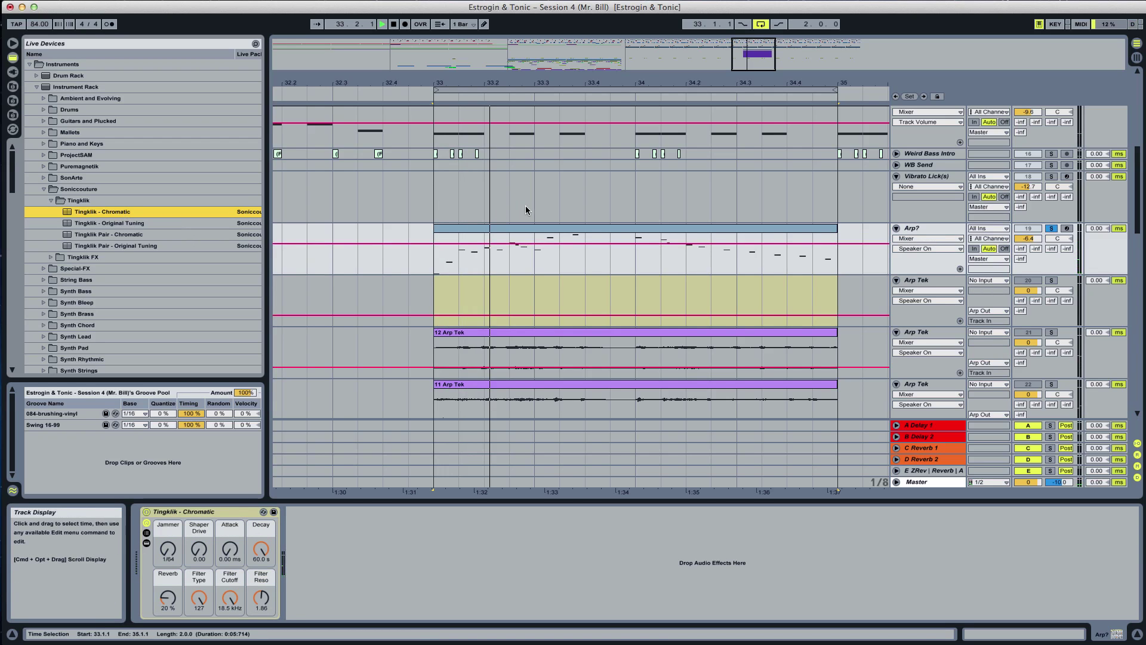
{"action": "key", "text": "space"}
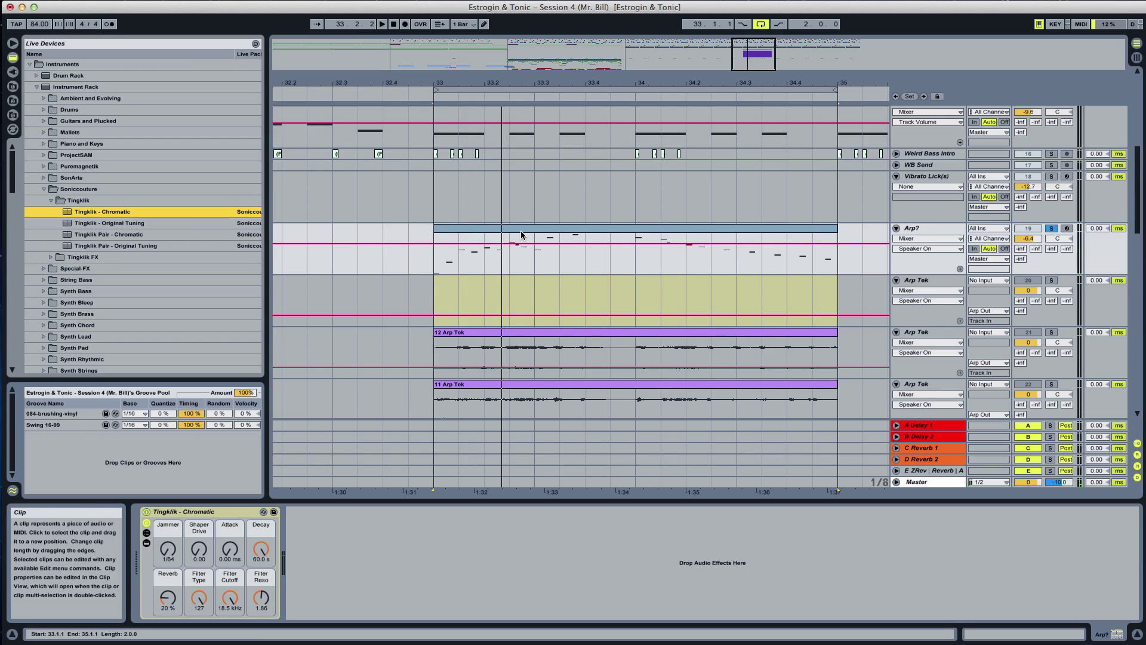
{"action": "key", "text": "space"}
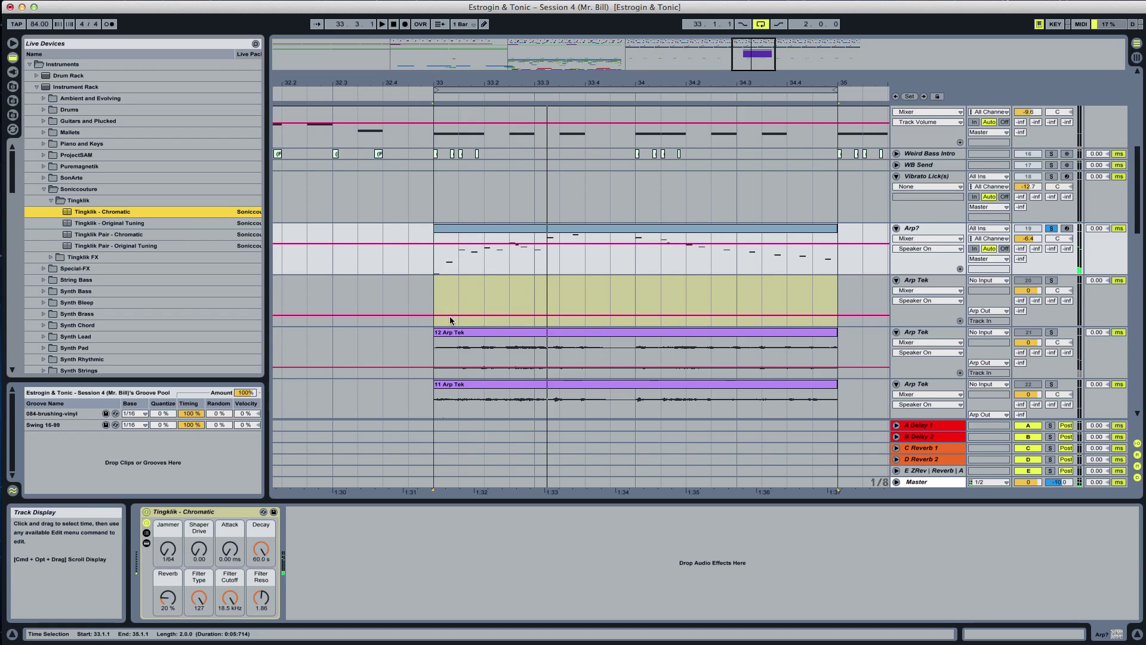
Play the Arp? clip from bar 33 and turn the Tingklik rack's Reverb all the way down
{"action": "left_click", "coordinate": [467, 231]}
{"action": "key", "text": "space"}
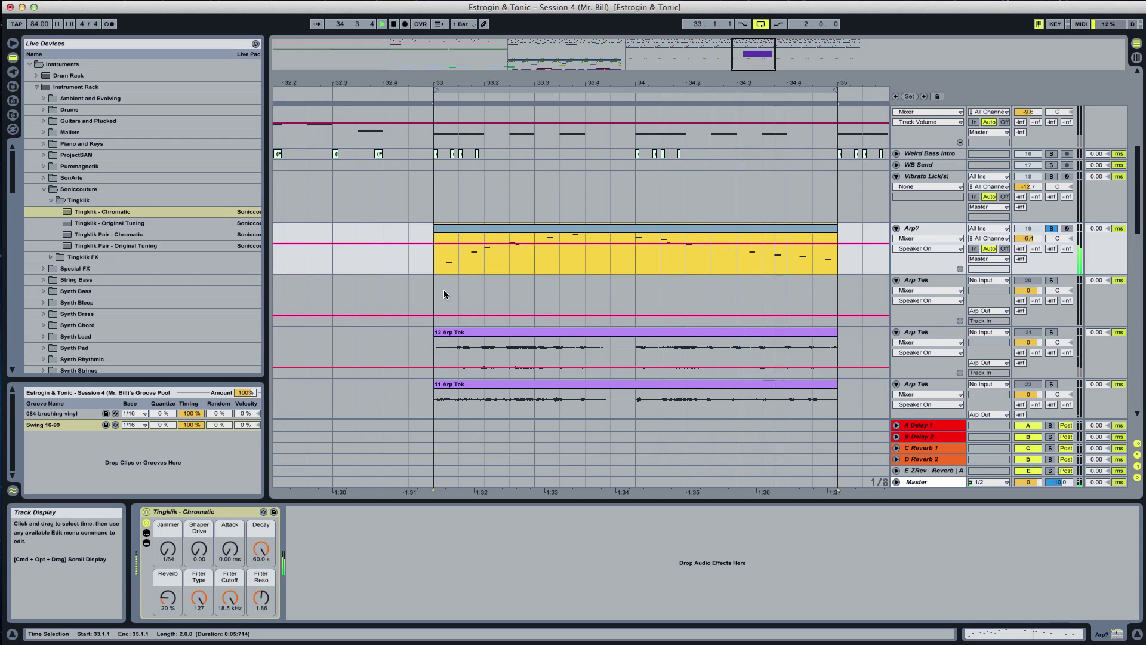
{"action": "left_click_drag", "start_coordinate": [167, 597], "coordinate": [168, 621]}
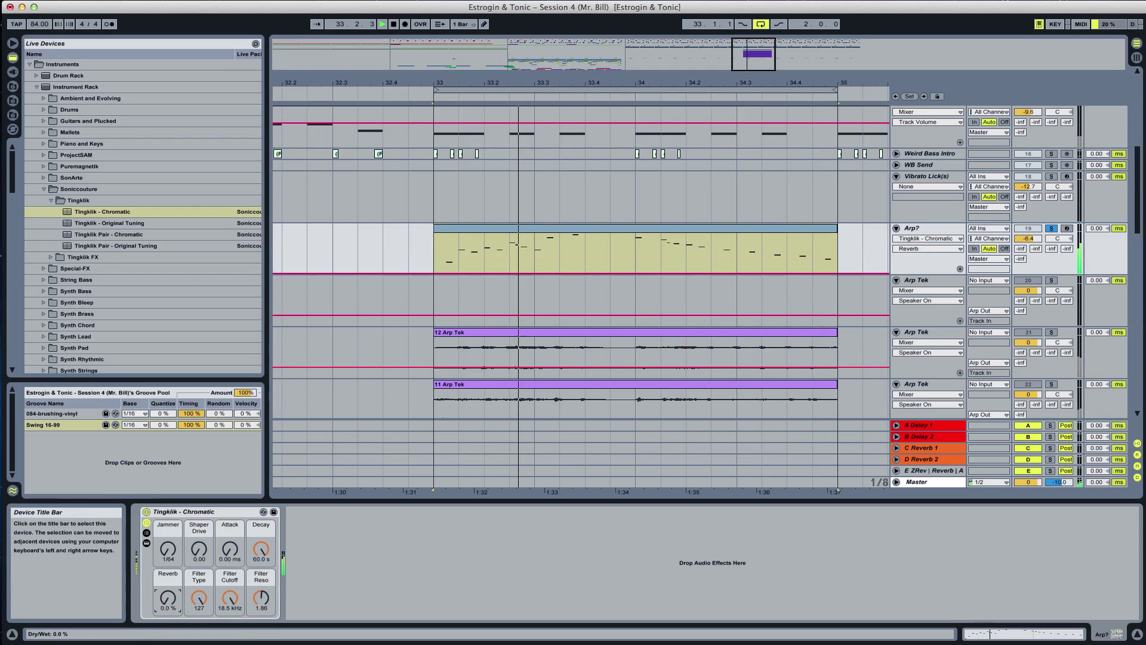
Route Arp? into the empty Arp Tek track, arm it and record the Tingklik part from bar 33
{"action": "left_click", "coordinate": [435, 307]}
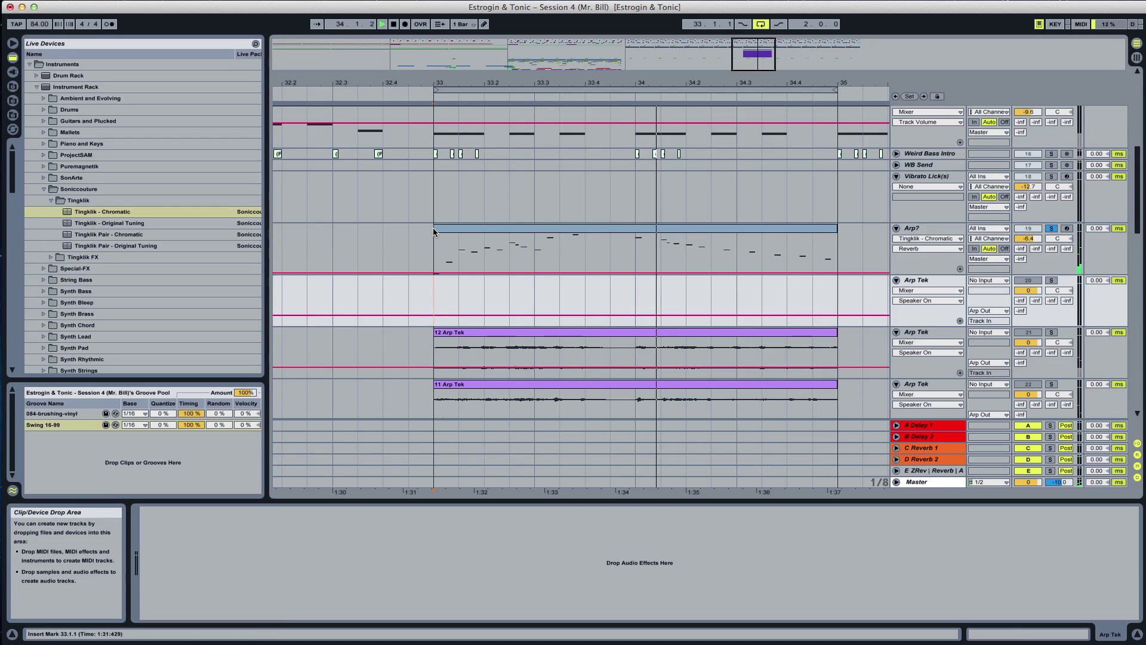
{"action": "left_click", "coordinate": [404, 25]}
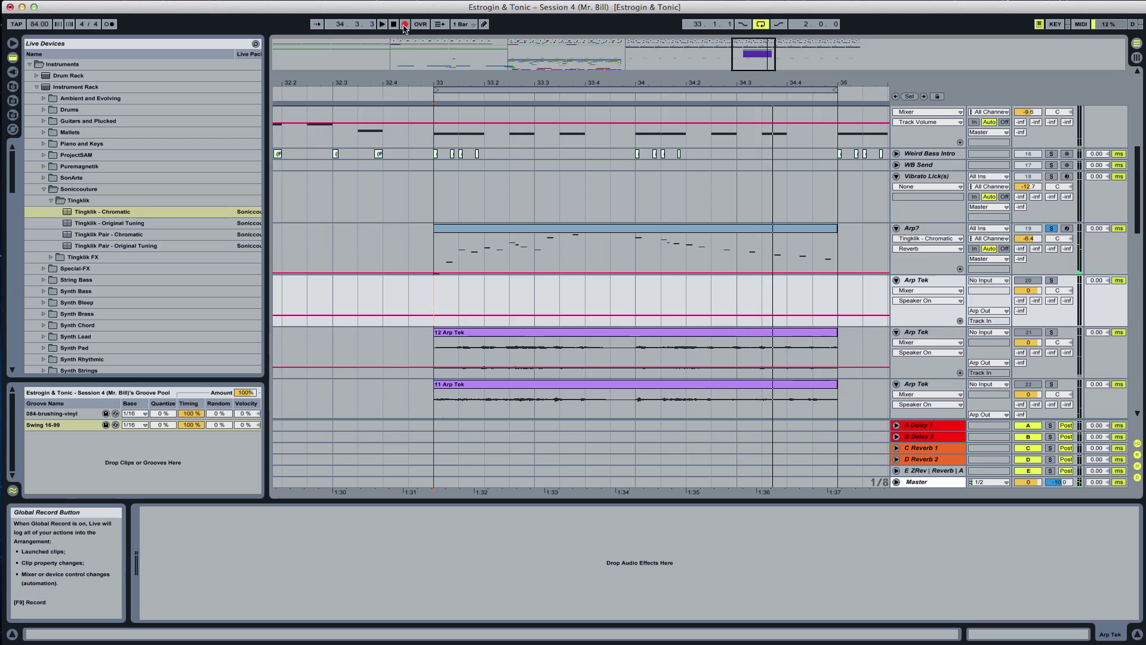
{"action": "key", "text": "space"}
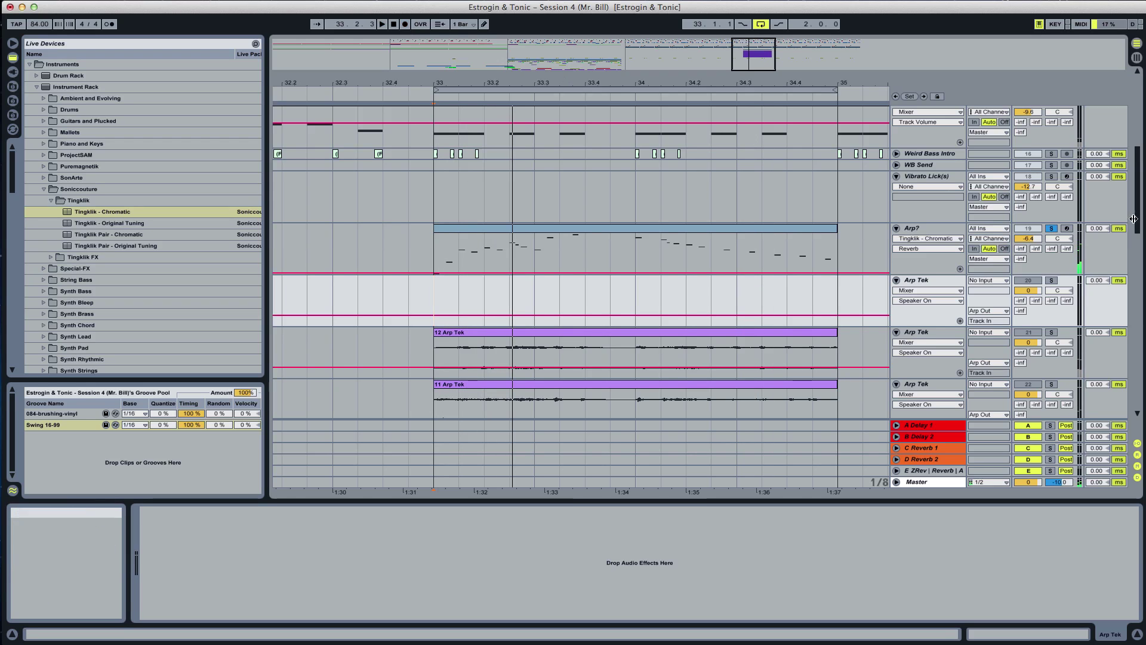
{"action": "left_click", "coordinate": [969, 282]}
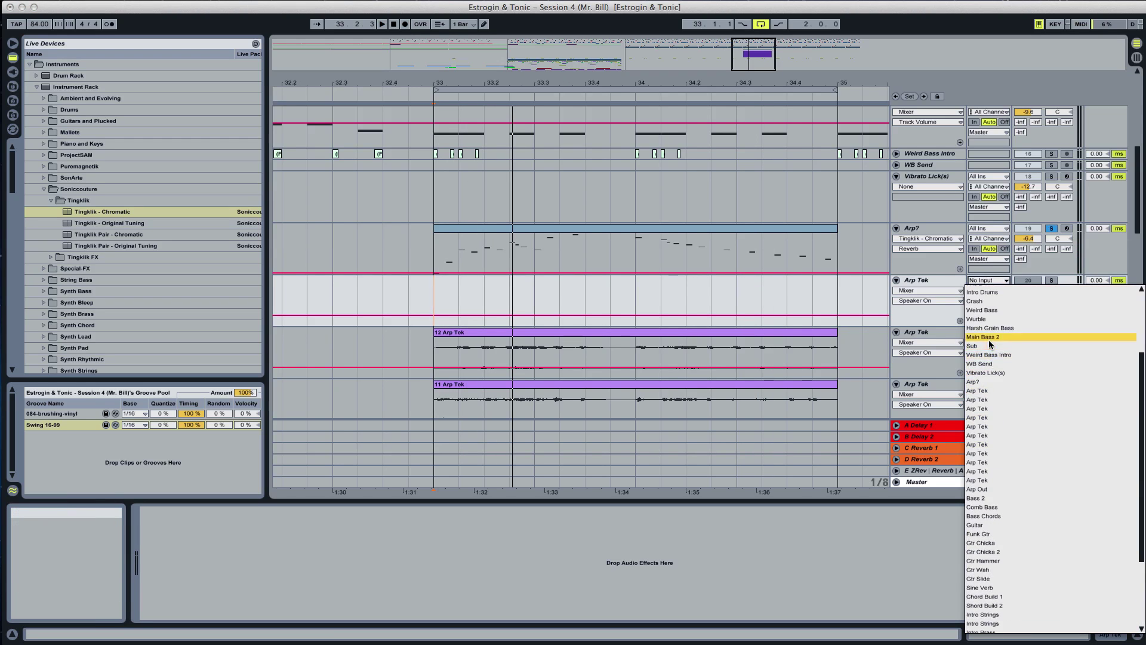
{"action": "left_click", "coordinate": [973, 382]}
{"action": "left_click", "coordinate": [1067, 281]}
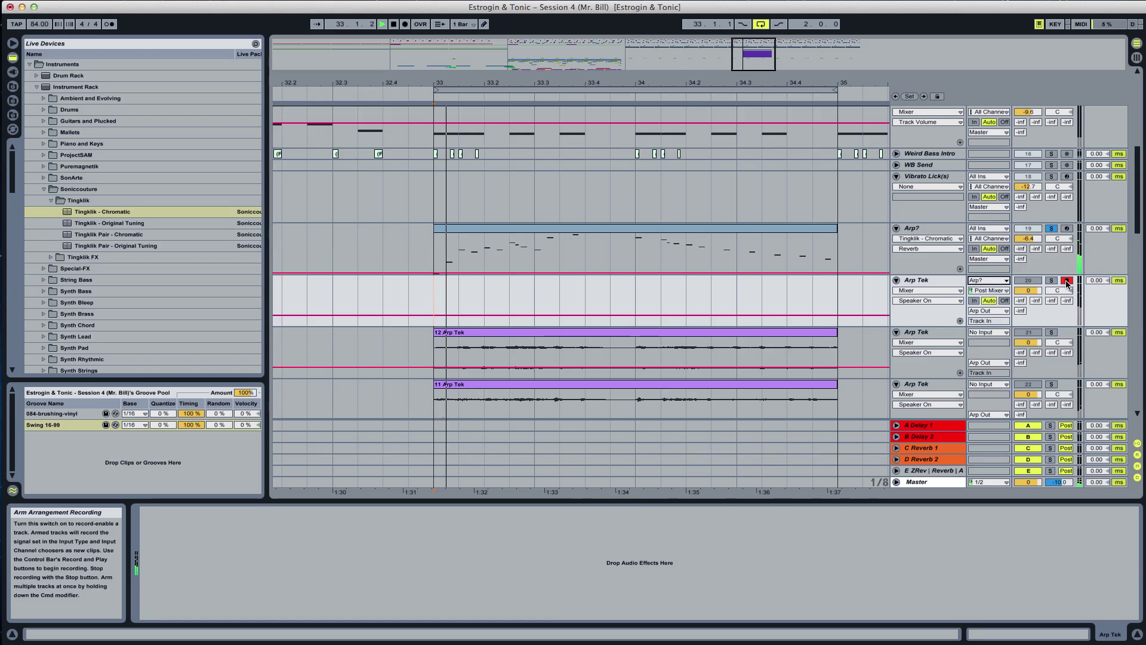
{"action": "key", "text": "F9"}
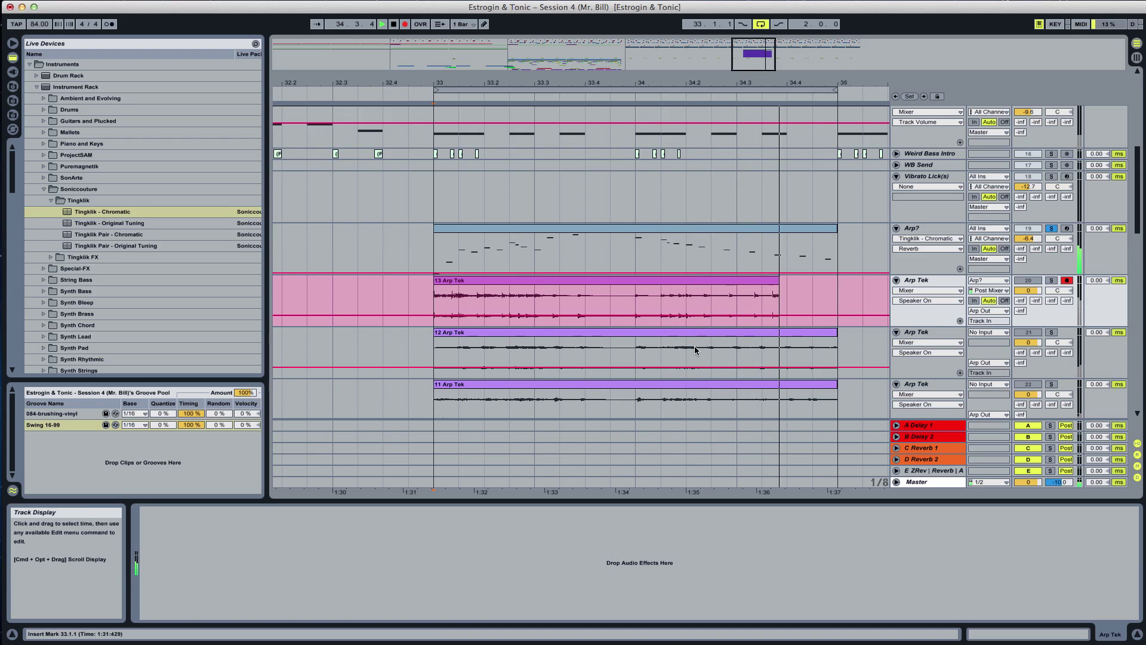
{"action": "key", "text": "space"}
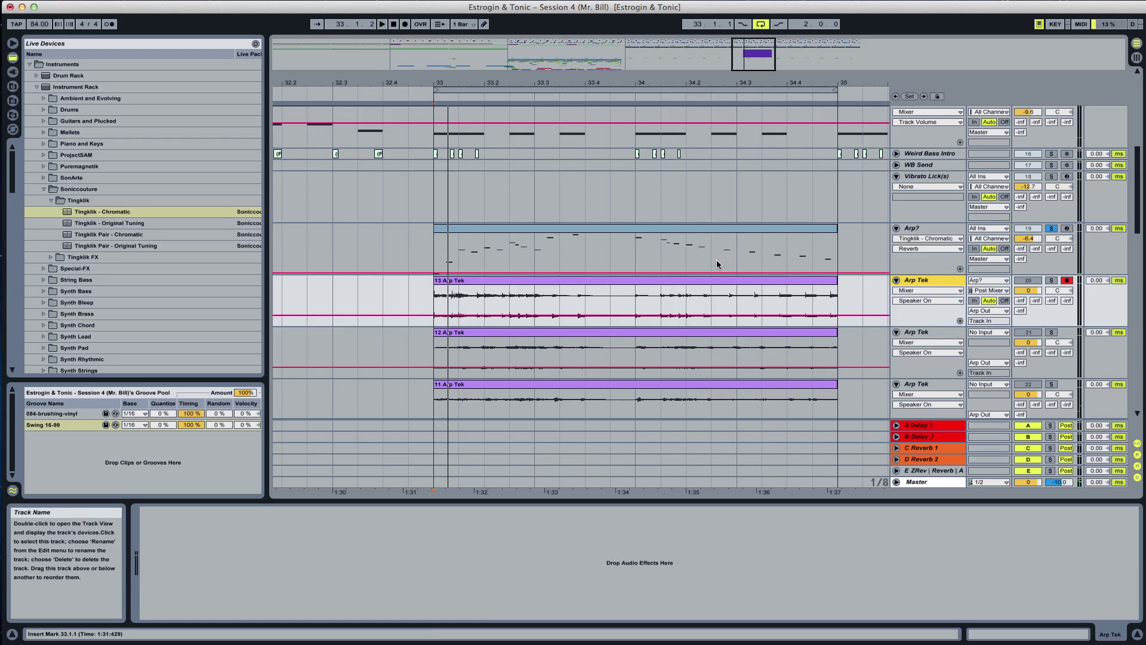
Duplicate the Arp Tek track holding the Tingklik recording and delete the clip from the upper copy
{"action": "key", "text": "super+d"}
{"action": "left_click", "coordinate": [586, 281]}
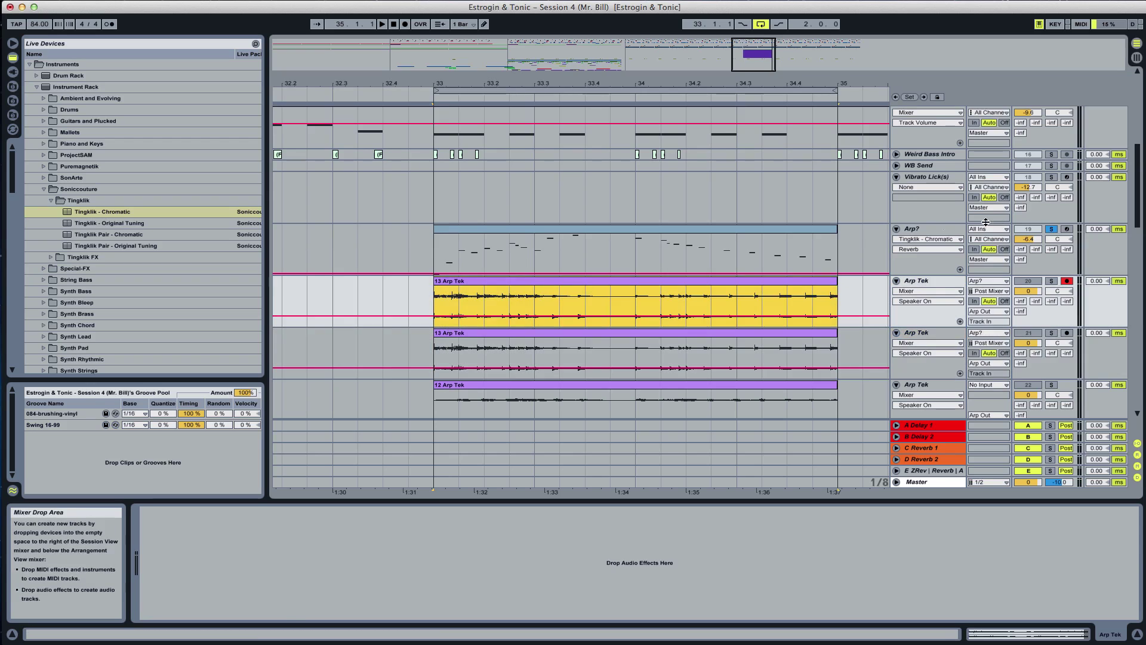
{"action": "key", "text": "Delete"}
Try Guitar-Acoustic Standard from the Acoustic Guitars folder on the Arp? track and replace it with Guitar-Campfire
{"action": "left_click", "coordinate": [923, 228]}
{"action": "left_click", "coordinate": [46, 189]}
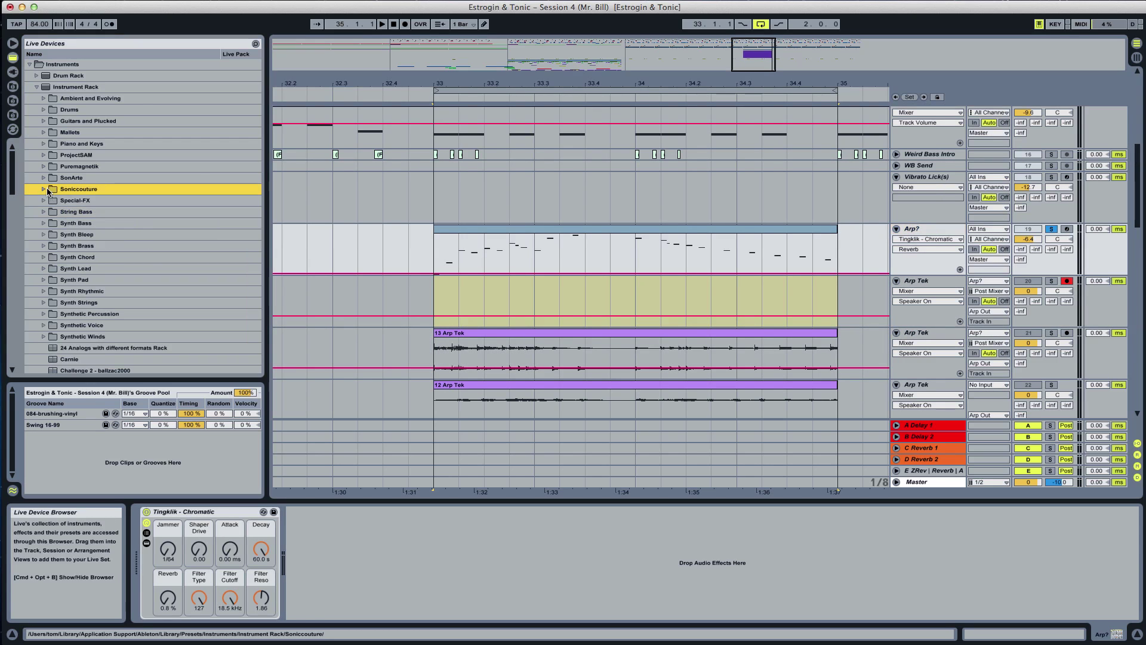
{"action": "left_click", "coordinate": [44, 122]}
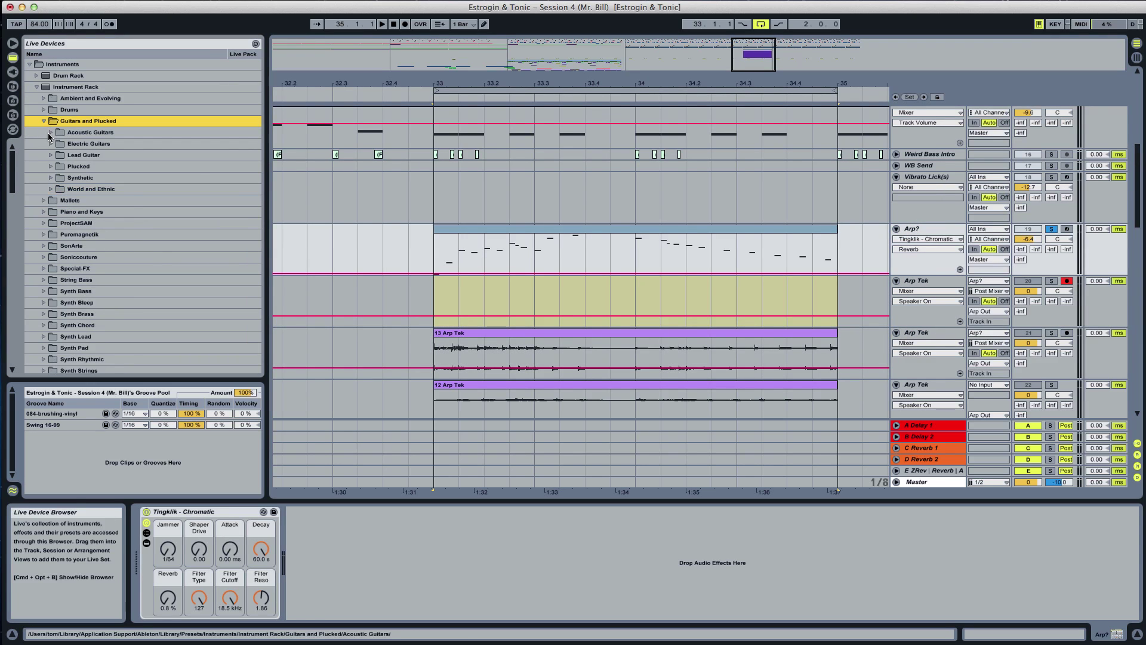
{"action": "left_click", "coordinate": [49, 132]}
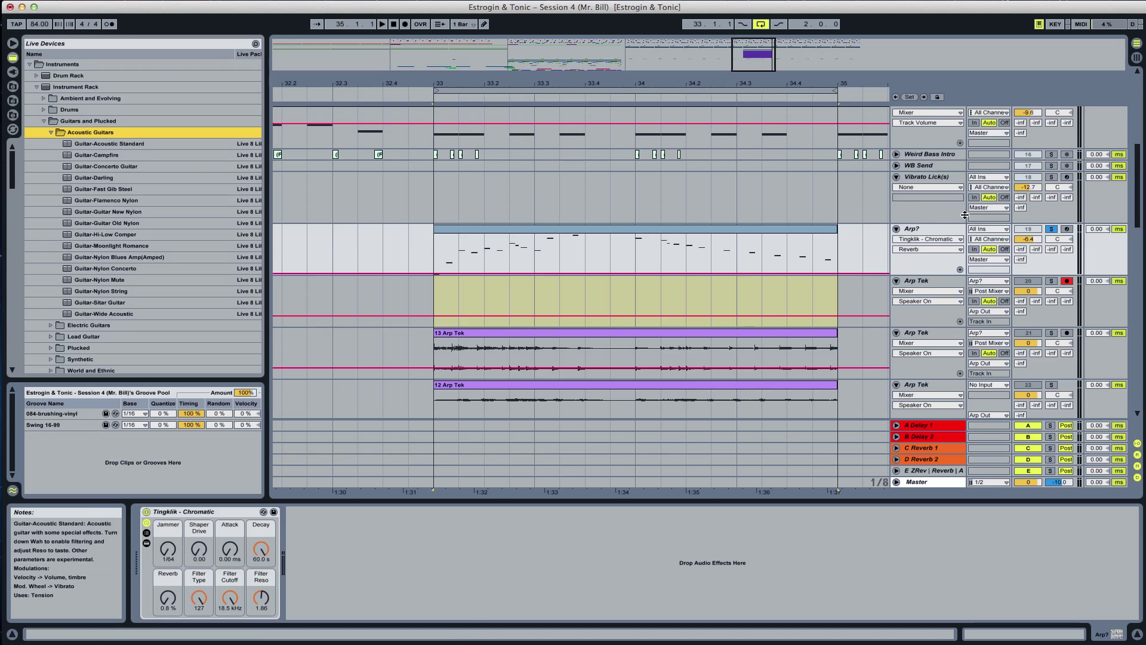
{"action": "left_click", "coordinate": [141, 143]}
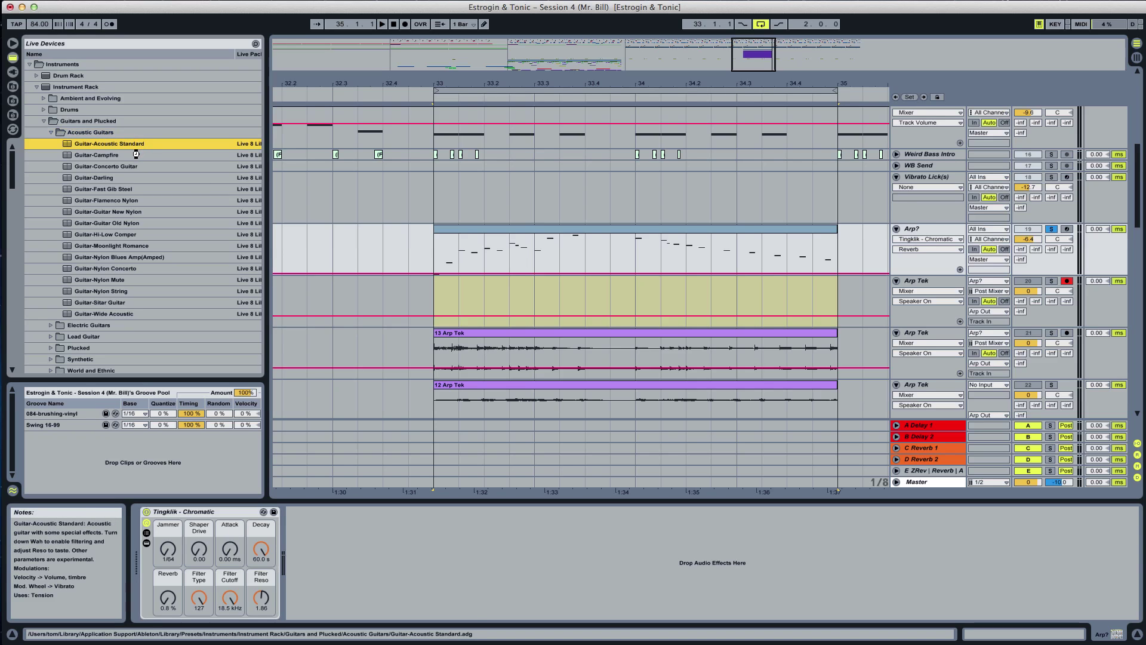
{"action": "key", "text": "space"}
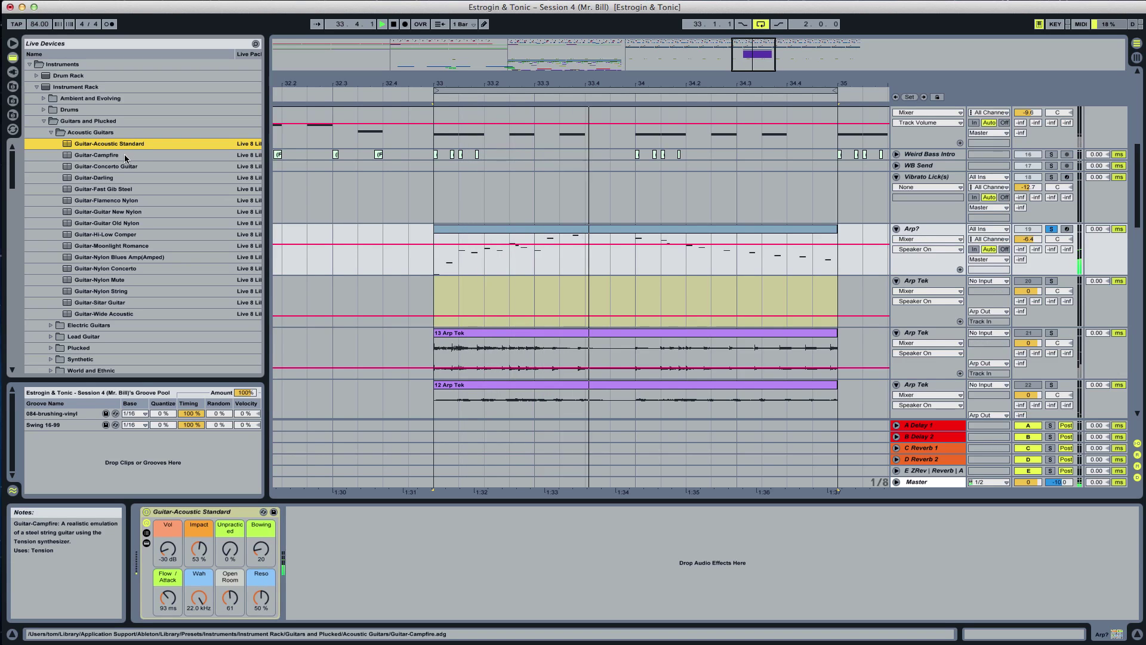
{"action": "left_click", "coordinate": [125, 154]}
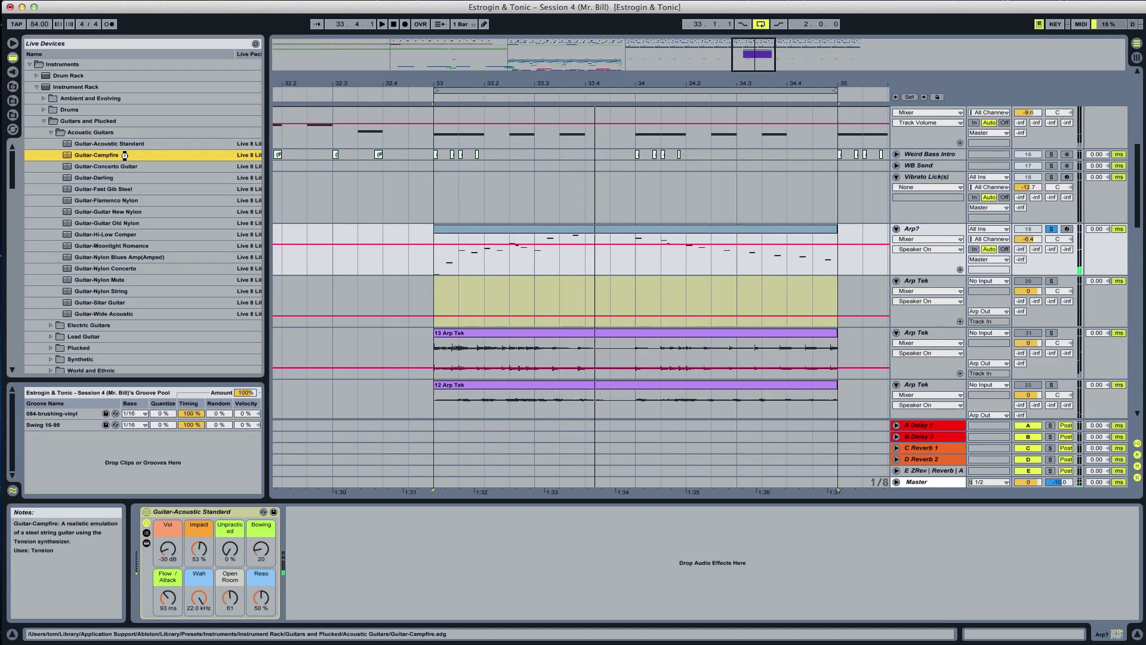
Play the arp part and set the Guitar-Campfire rack's Reverb Mix to 0.8 % and Tone to 22 %
{"action": "key", "text": "space"}
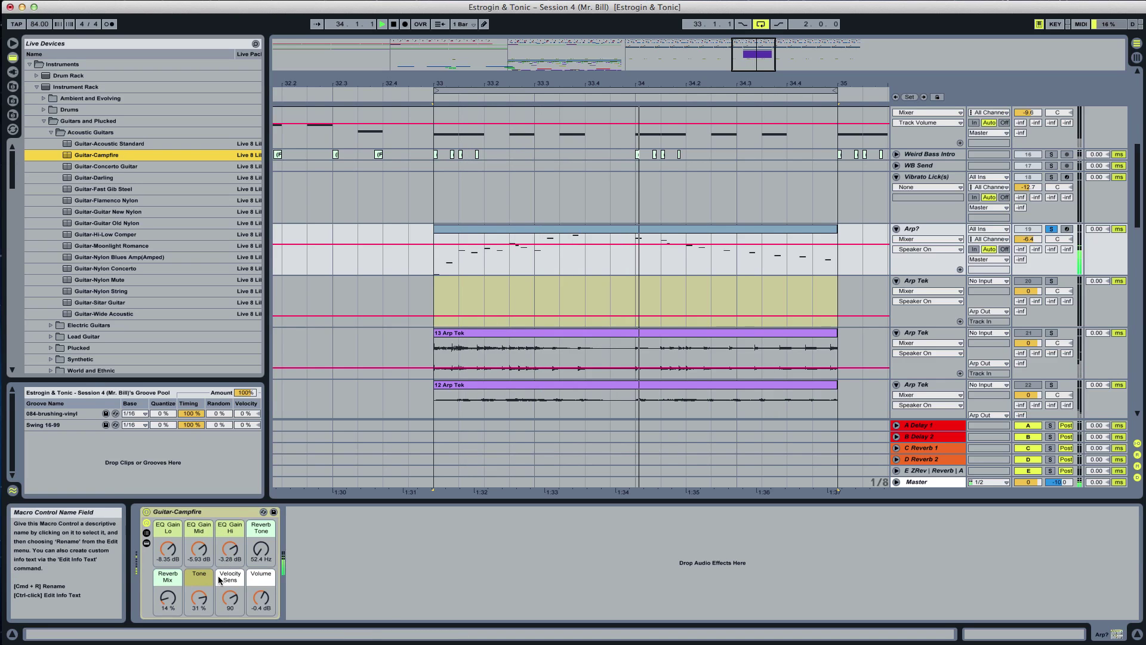
{"action": "left_click_drag", "start_coordinate": [168, 597], "coordinate": [168, 612]}
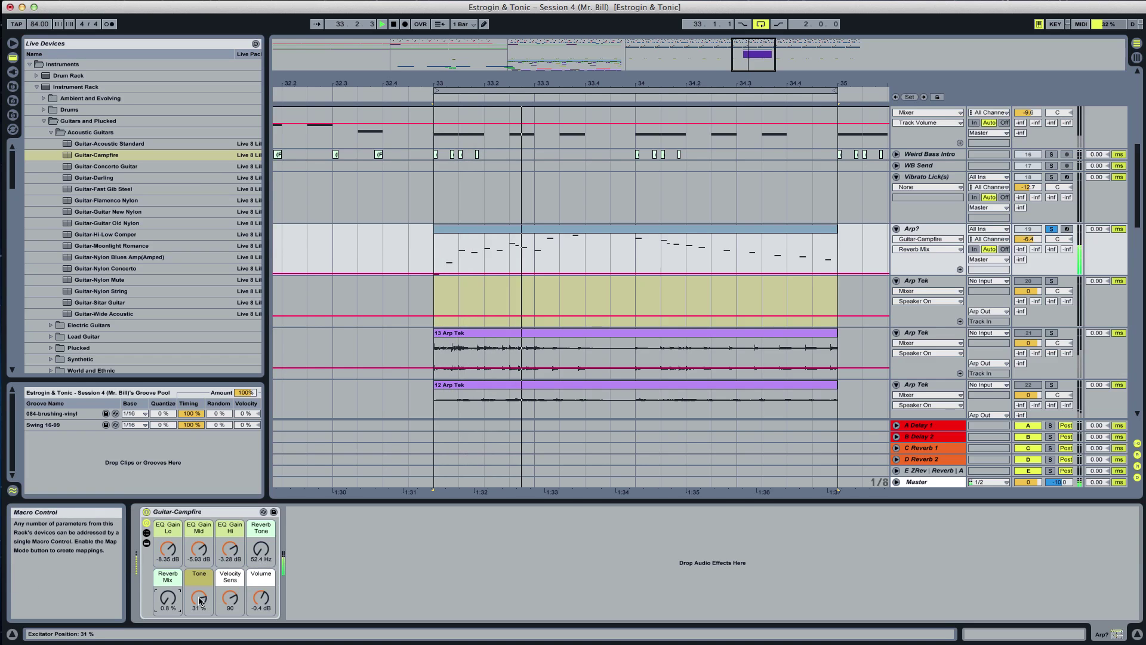
{"action": "left_click_drag", "start_coordinate": [199, 600], "coordinate": [199, 609]}
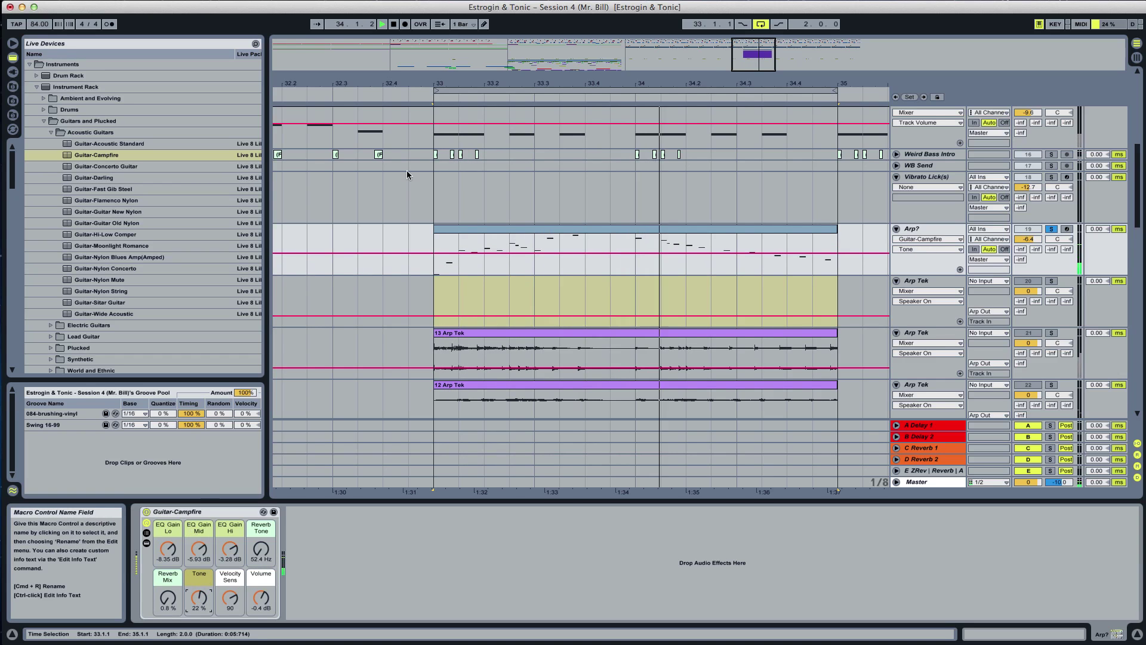
Set the empty Arp Tek track's input to Arp?, arm it and record the Guitar-Campfire part from bar 33
{"action": "left_click", "coordinate": [420, 287]}
{"action": "left_click", "coordinate": [405, 25]}
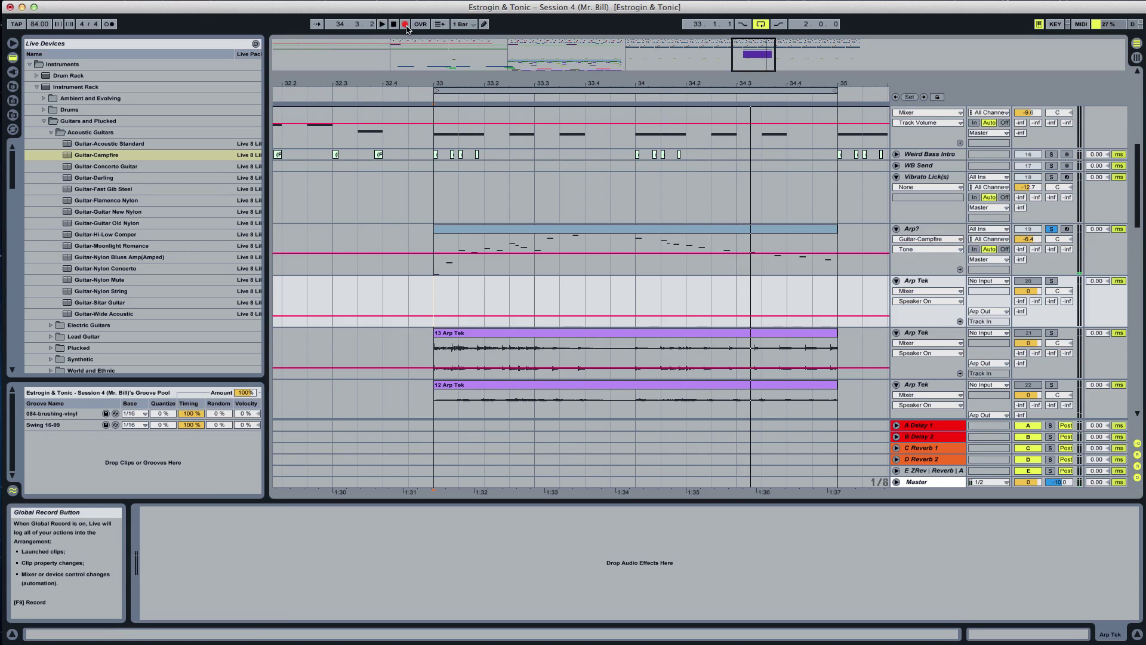
{"action": "left_click", "coordinate": [406, 25]}
{"action": "left_click", "coordinate": [988, 281]}
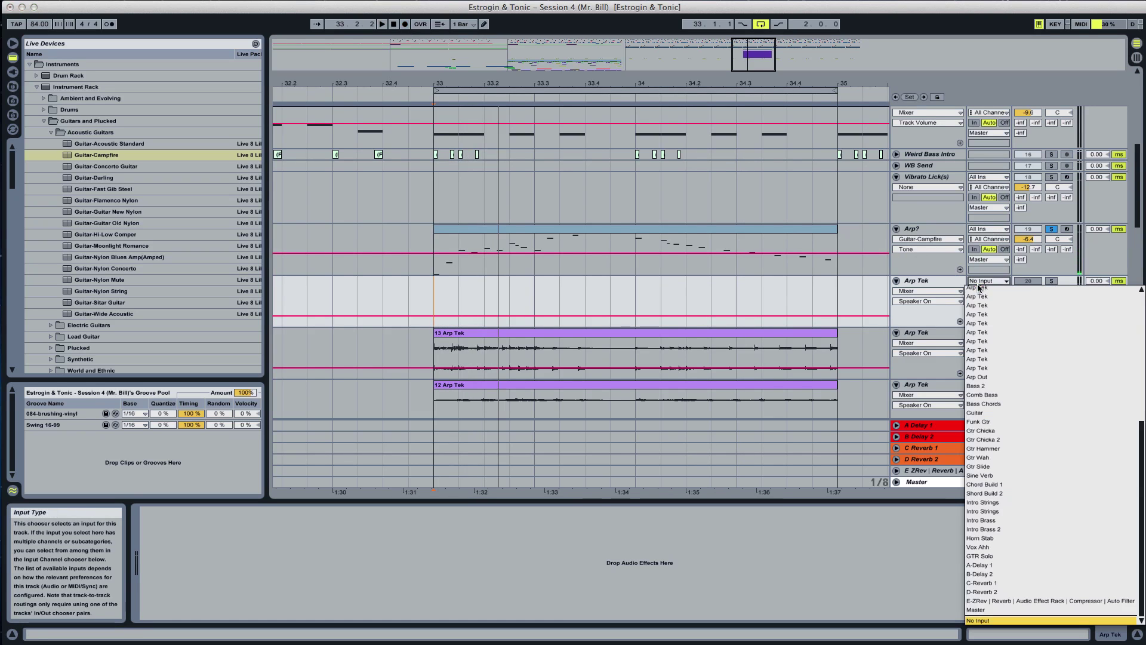
{"action": "scroll", "coordinate": [996, 375], "scroll_direction": "up", "scroll_amount": 3}
{"action": "left_click", "coordinate": [983, 330]}
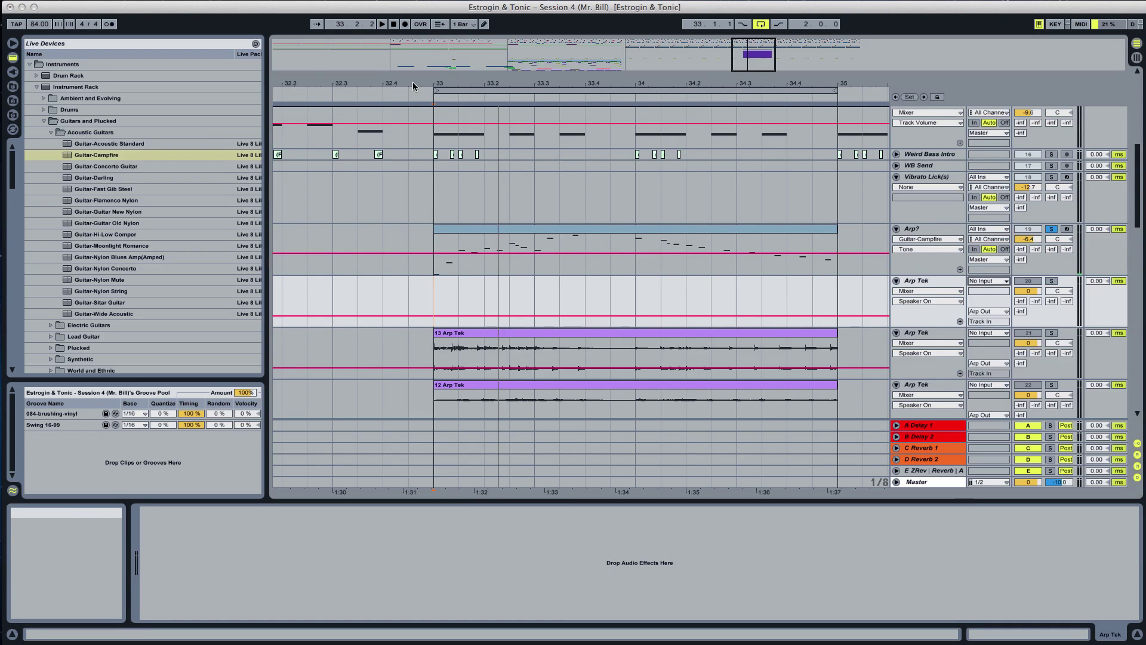
{"action": "key", "text": "F9"}
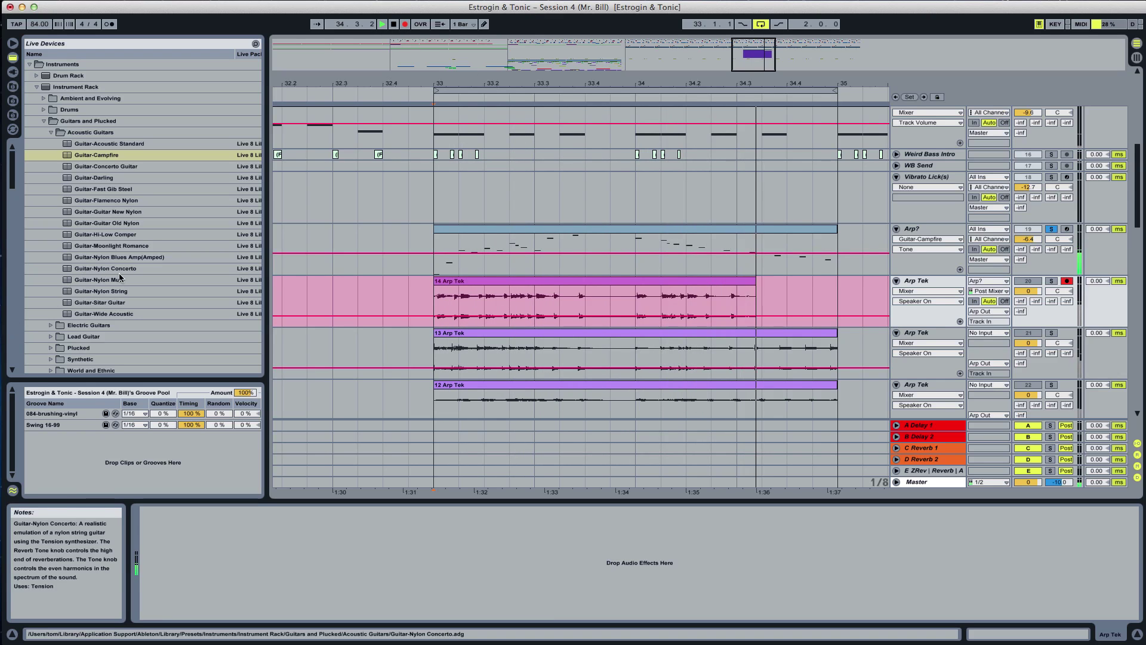
{"action": "key", "text": "space"}
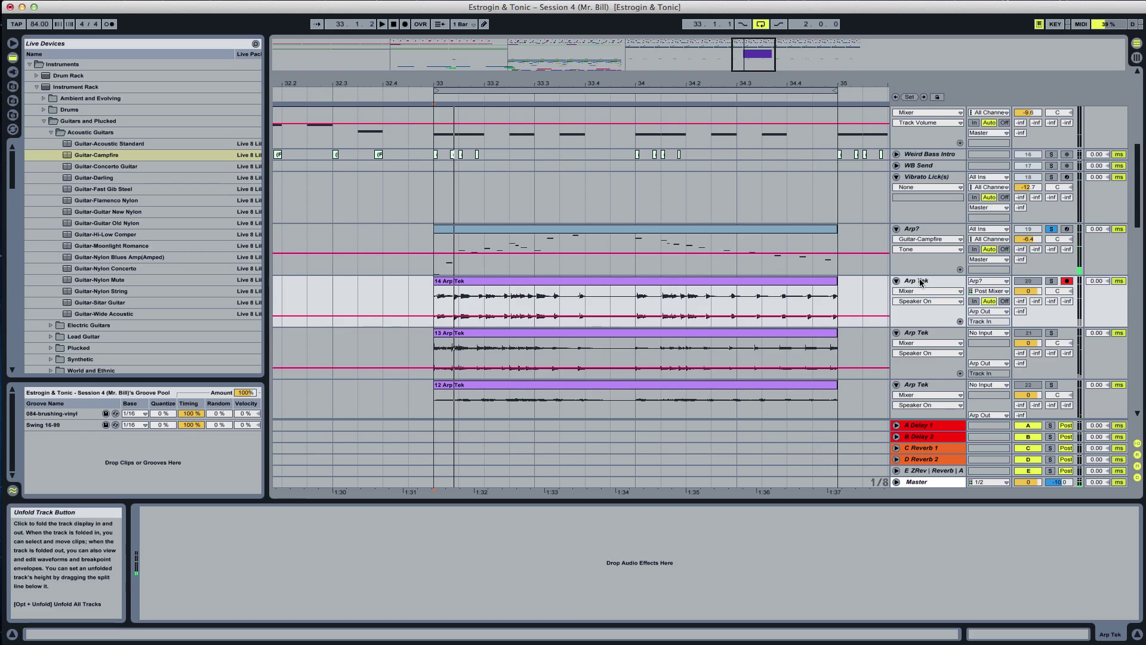
Duplicate the Arp Tek track holding the guitar recording and delete the clip from the upper copy
{"action": "left_click", "coordinate": [918, 281]}
{"action": "key", "text": "super+d"}
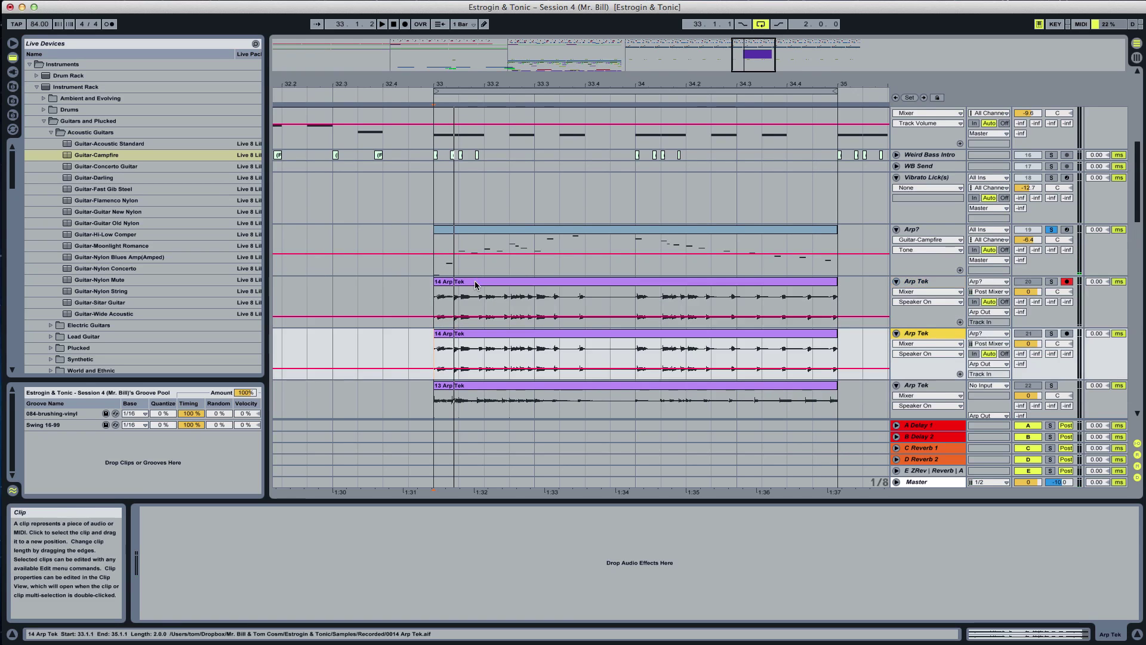
{"action": "left_click", "coordinate": [475, 281]}
{"action": "key", "text": "Delete"}
Load Clavi-Synchy Clav from the Clavi folder under Piano and Keys onto the Arp? track
{"action": "left_click", "coordinate": [45, 121]}
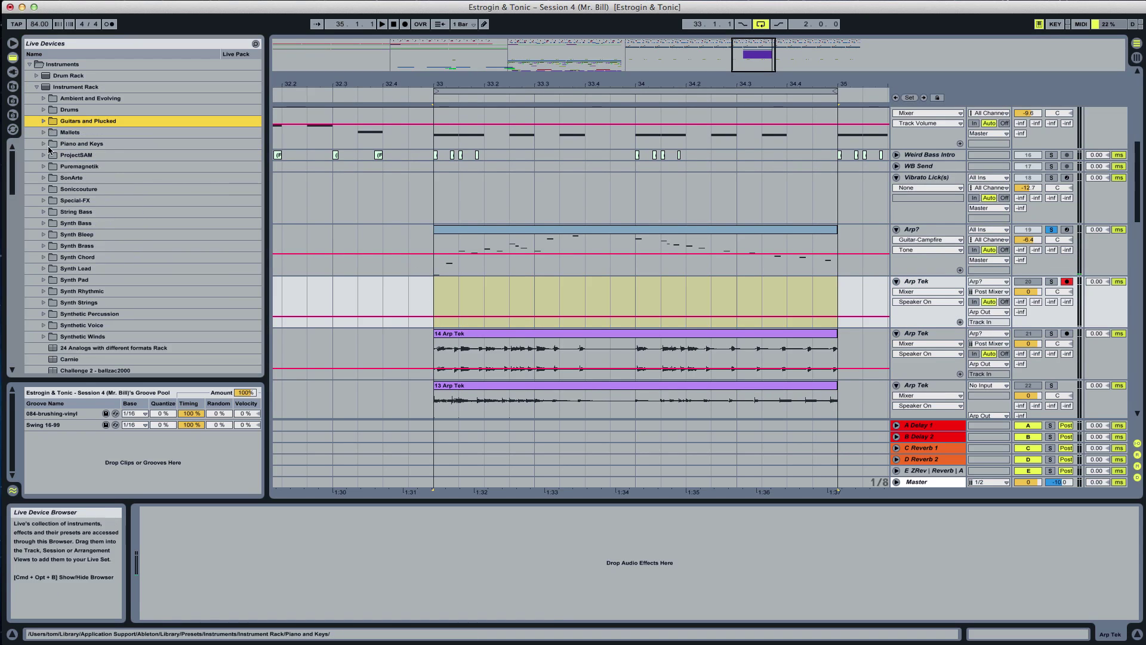
{"action": "left_click", "coordinate": [41, 144]}
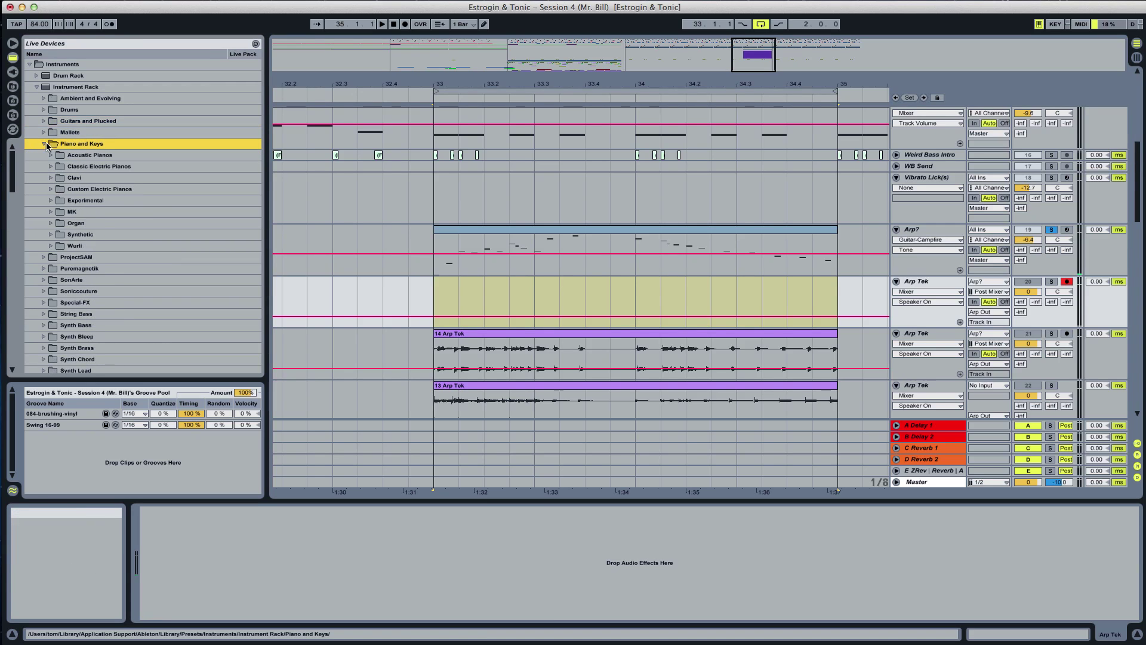
{"action": "left_click", "coordinate": [51, 179]}
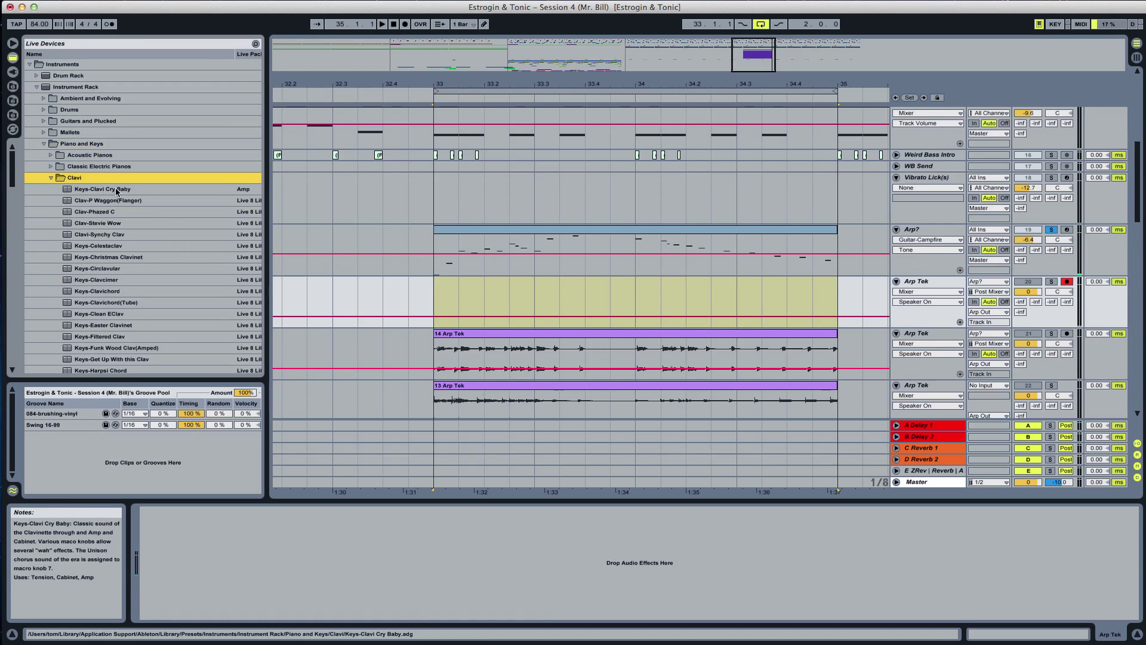
{"action": "left_click", "coordinate": [131, 234]}
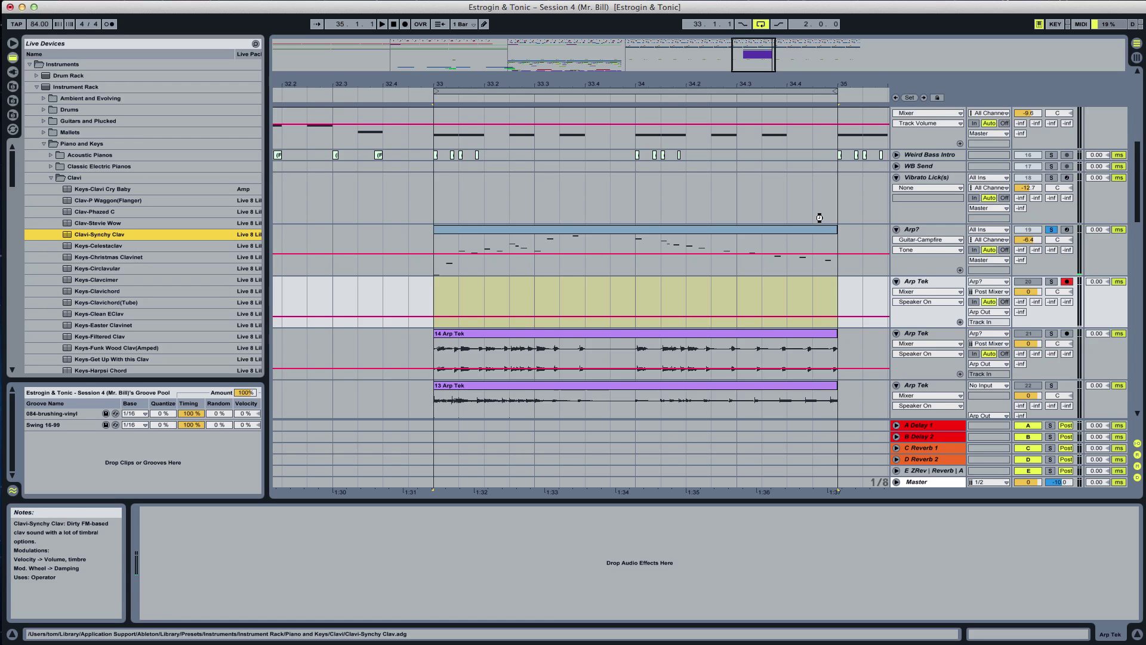
{"action": "left_click_drag", "start_coordinate": [827, 259], "coordinate": [826, 259]}
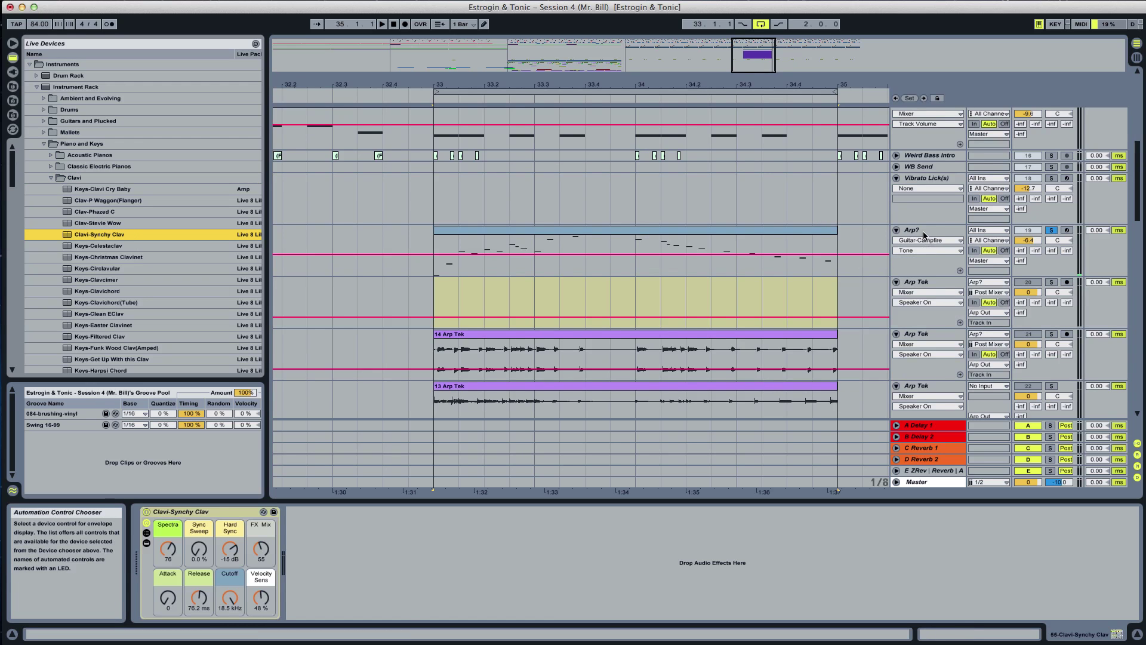
{"action": "left_click", "coordinate": [922, 228]}
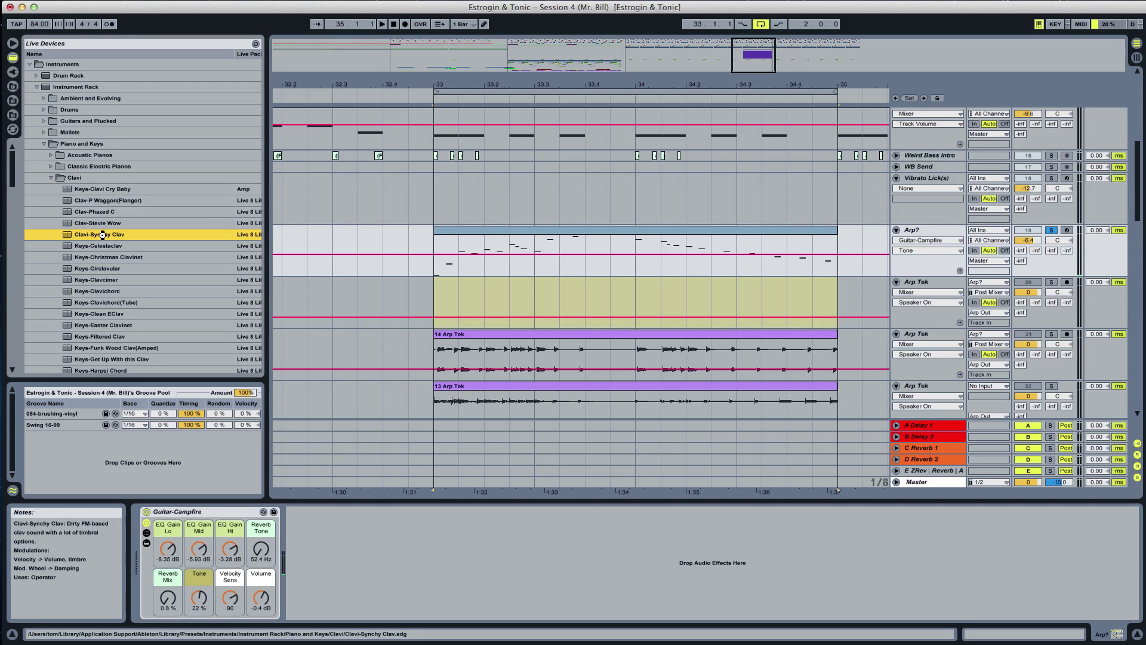
{"action": "double_click", "coordinate": [103, 234]}
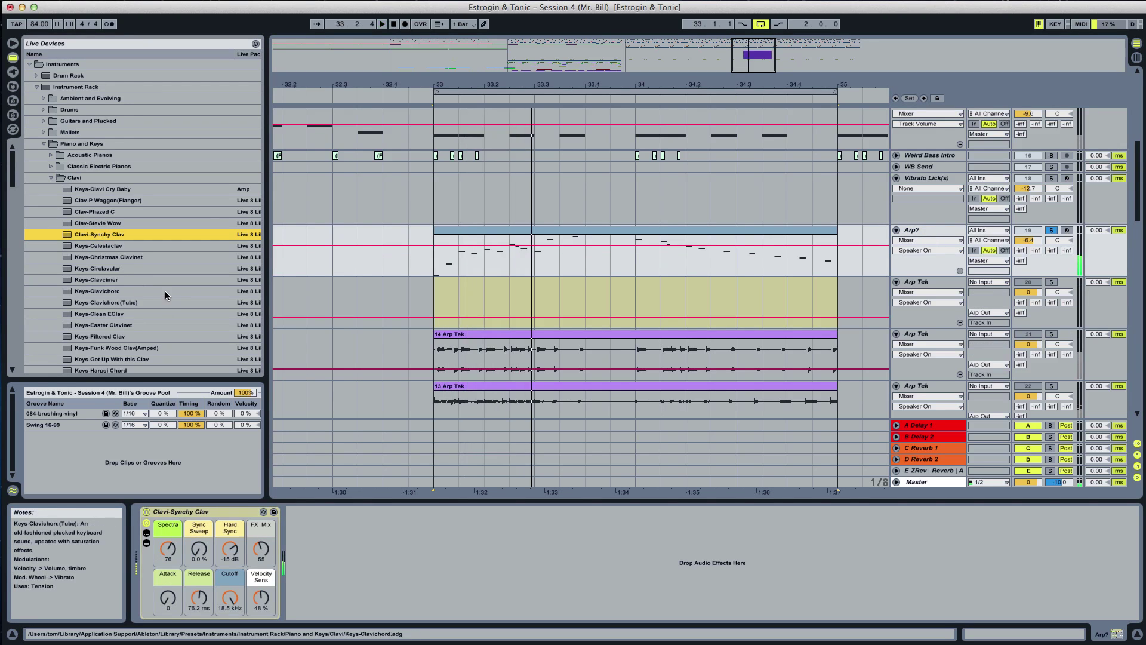
Replace the clav rack on the Arp? track with Keys-Superclav and play the arp part to audition it
{"action": "scroll", "coordinate": [173, 316], "scroll_direction": "down", "scroll_amount": 3}
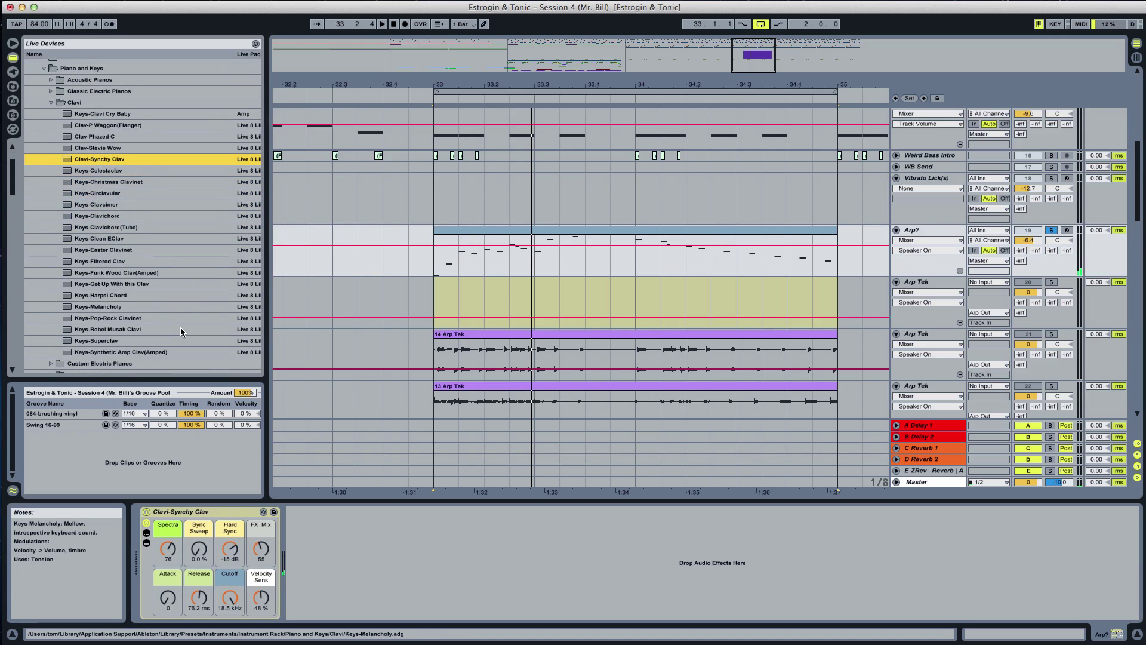
{"action": "scroll", "coordinate": [180, 327], "scroll_direction": "down", "scroll_amount": 1}
{"action": "left_click", "coordinate": [121, 320]}
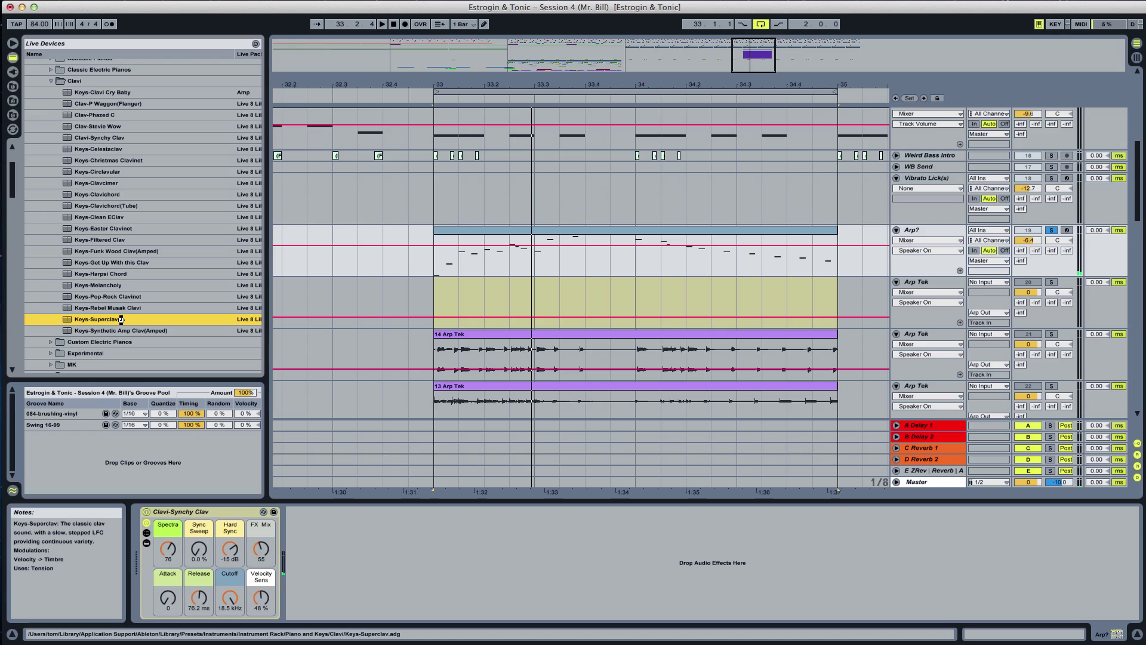
{"action": "double_click", "coordinate": [121, 320]}
{"action": "key", "text": "space"}
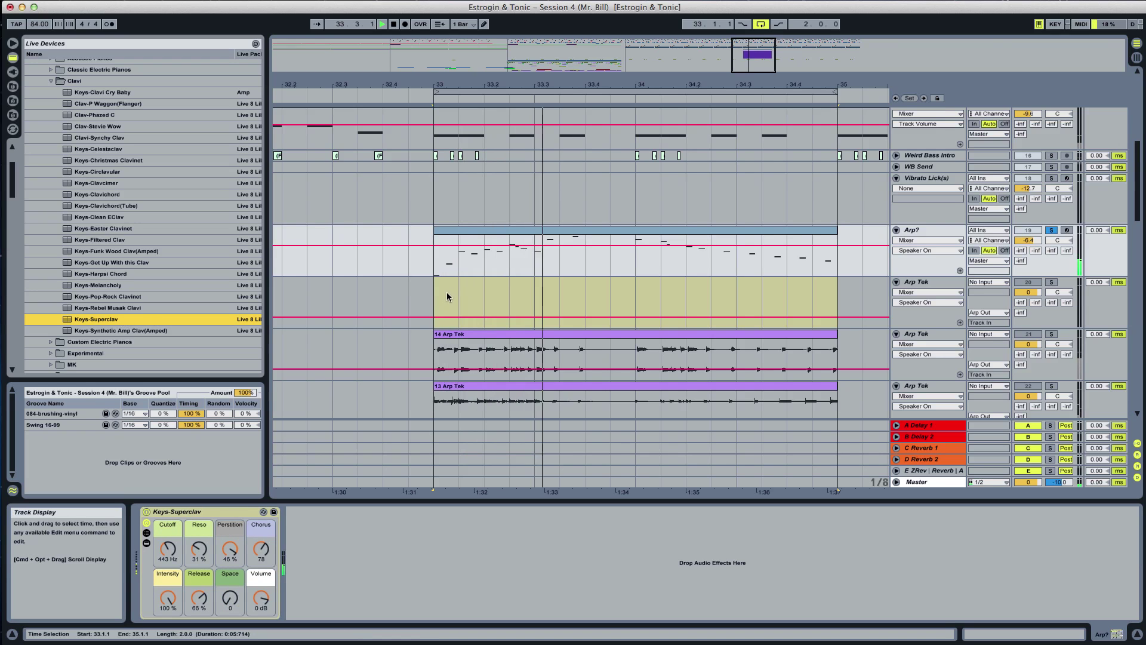
Set the Keys-Superclav macros to Cutoff 593 Hz, Reso 38 %, Perstition 33 %, Chorus 98, Release 81 % and Space 1
{"action": "left_click", "coordinate": [408, 306]}
{"action": "left_click", "coordinate": [919, 230]}
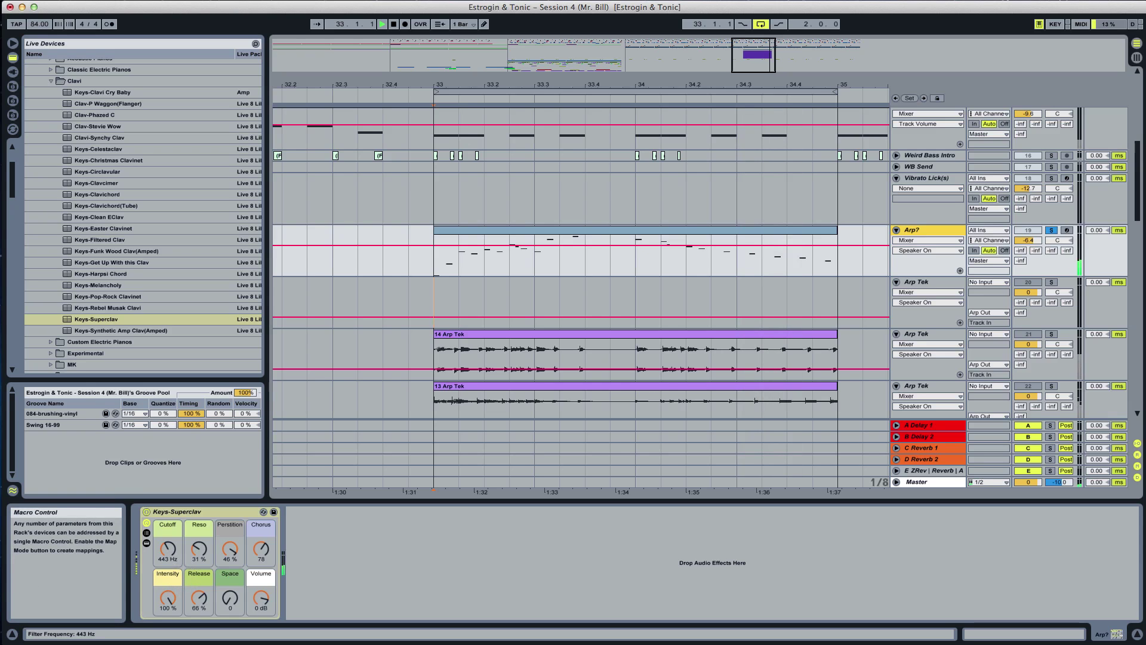
{"action": "mouse_move", "coordinate": [168, 548]}
{"action": "left_mouse_down"}
{"action": "mouse_move", "coordinate": [168, 495]}
{"action": "mouse_move", "coordinate": [168, 588]}
{"action": "mouse_move", "coordinate": [168, 541]}
{"action": "left_mouse_up"}
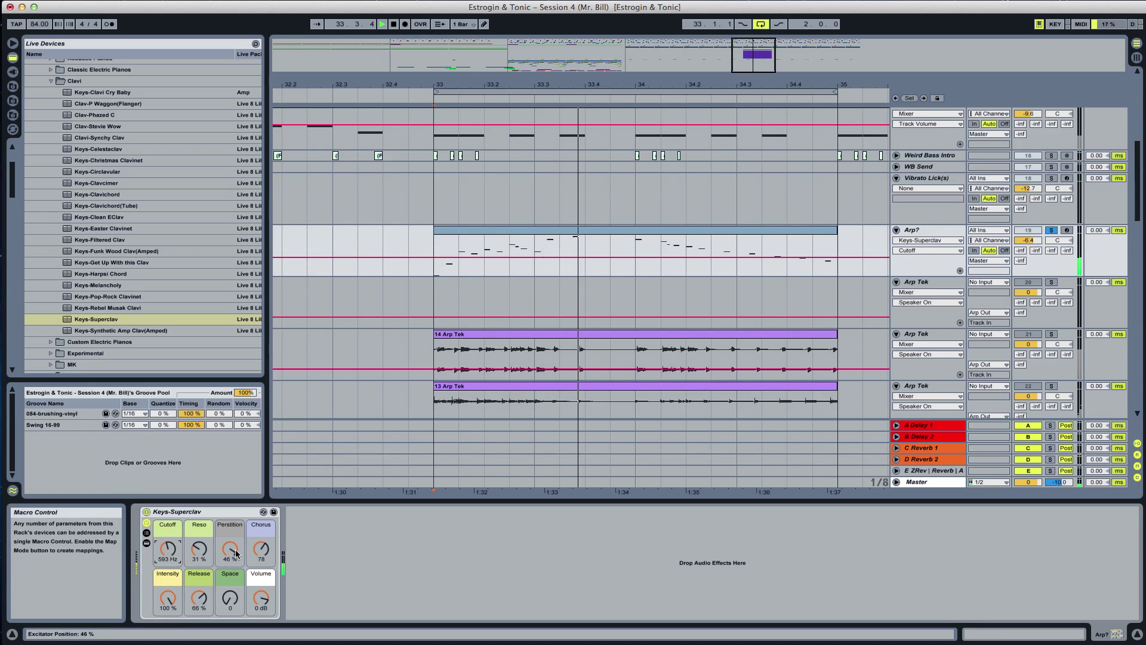
{"action": "left_click_drag", "start_coordinate": [261, 552], "coordinate": [261, 540]}
{"action": "left_click_drag", "start_coordinate": [200, 603], "coordinate": [230, 553]}
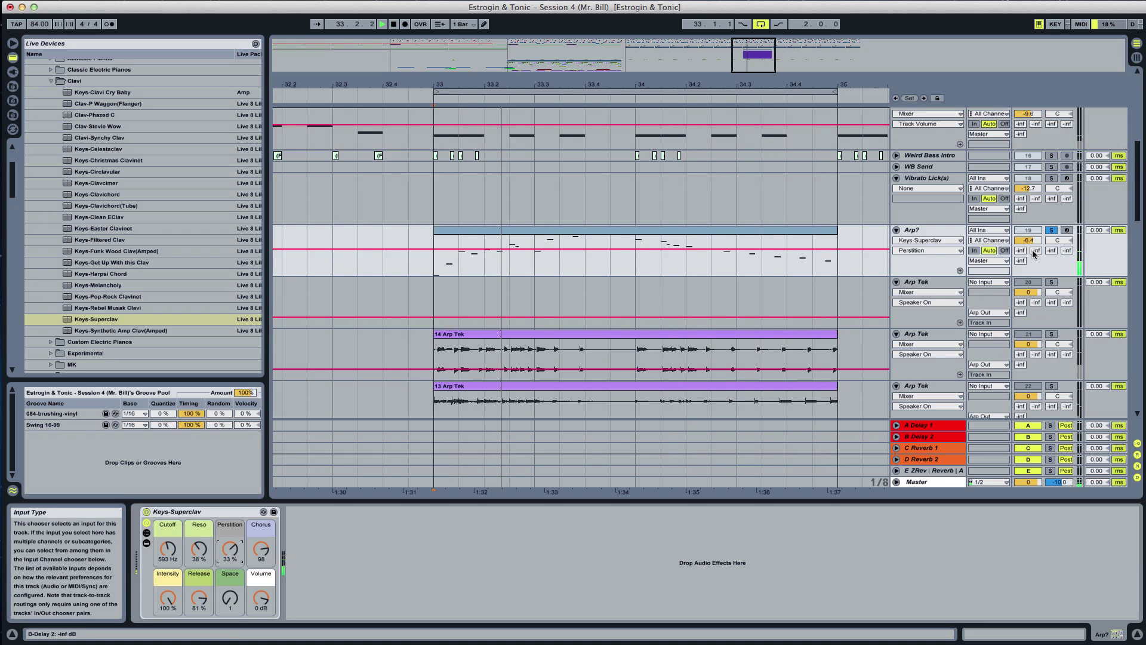
Set the empty Arp Tek track's input to Arp?, arm it and record the Keys-Superclav part from bar 33
{"action": "left_click", "coordinate": [980, 283]}
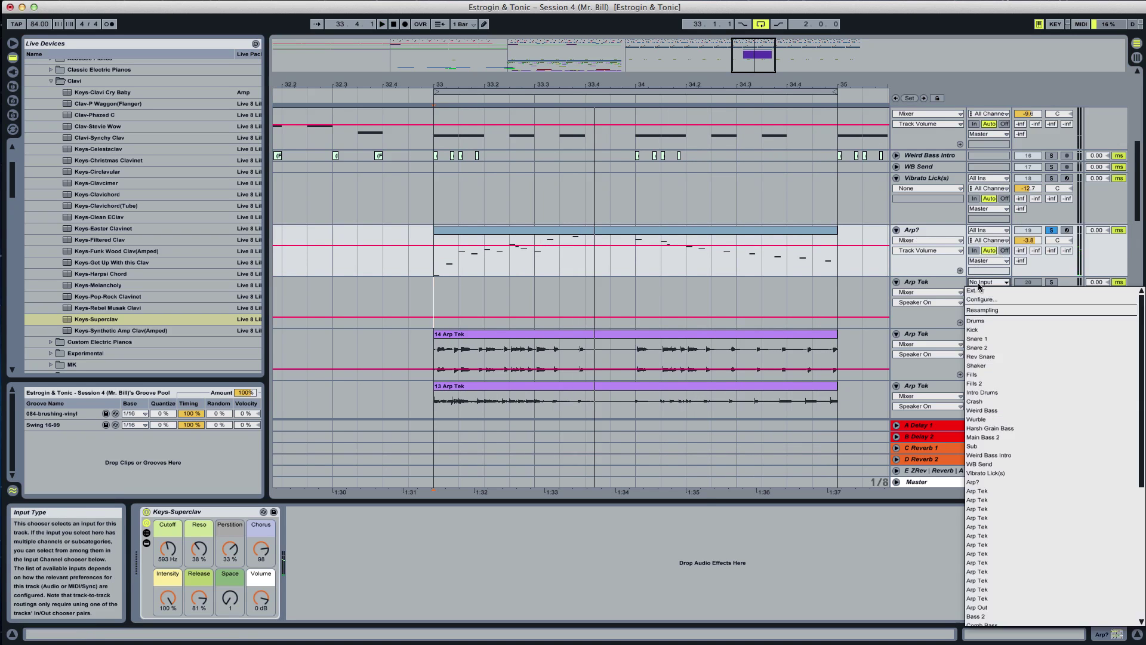
{"action": "scroll", "coordinate": [1001, 295], "scroll_direction": "down", "scroll_amount": 8}
{"action": "scroll", "coordinate": [1003, 326], "scroll_direction": "up", "scroll_amount": 3}
{"action": "left_click", "coordinate": [1002, 322]}
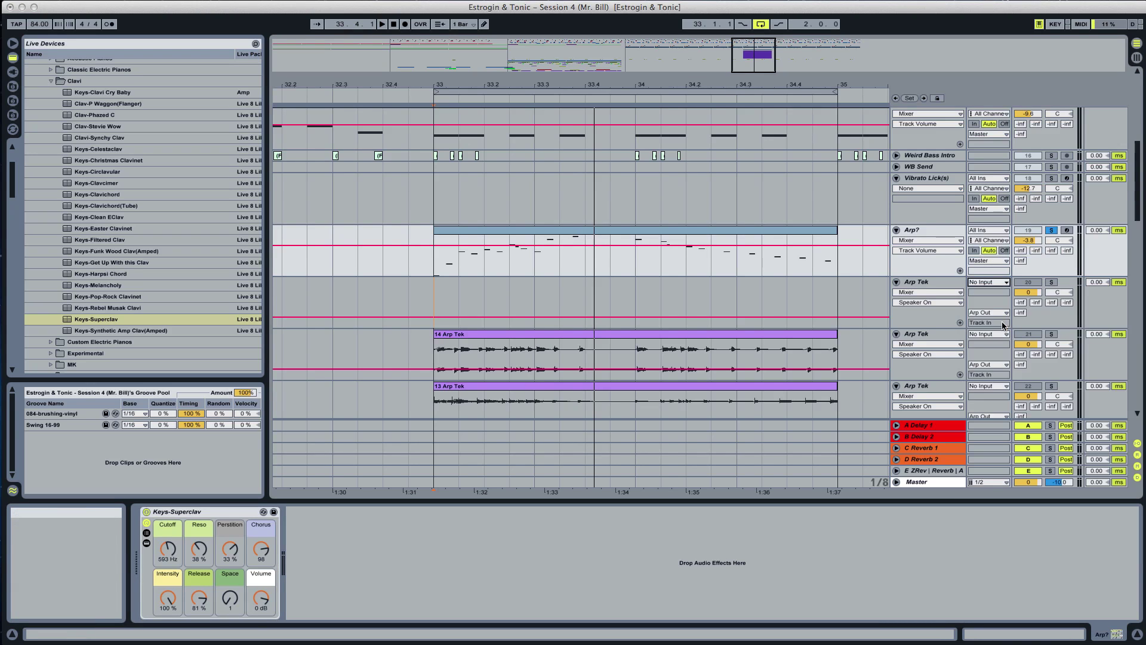
{"action": "left_click", "coordinate": [1067, 283]}
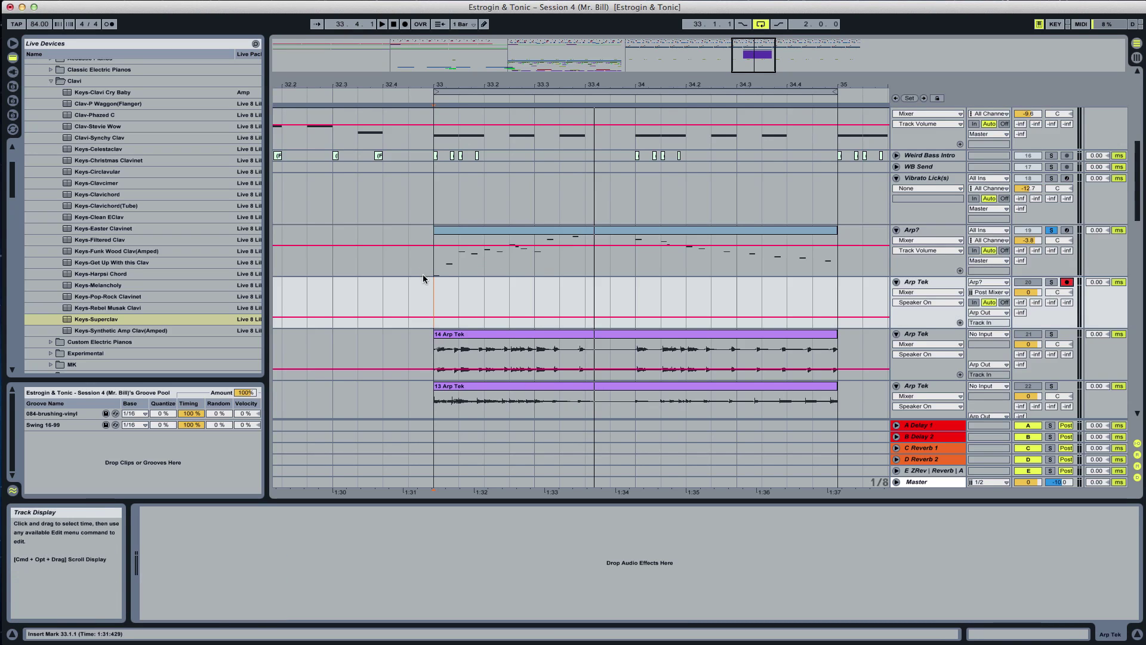
{"action": "left_click", "coordinate": [405, 23]}
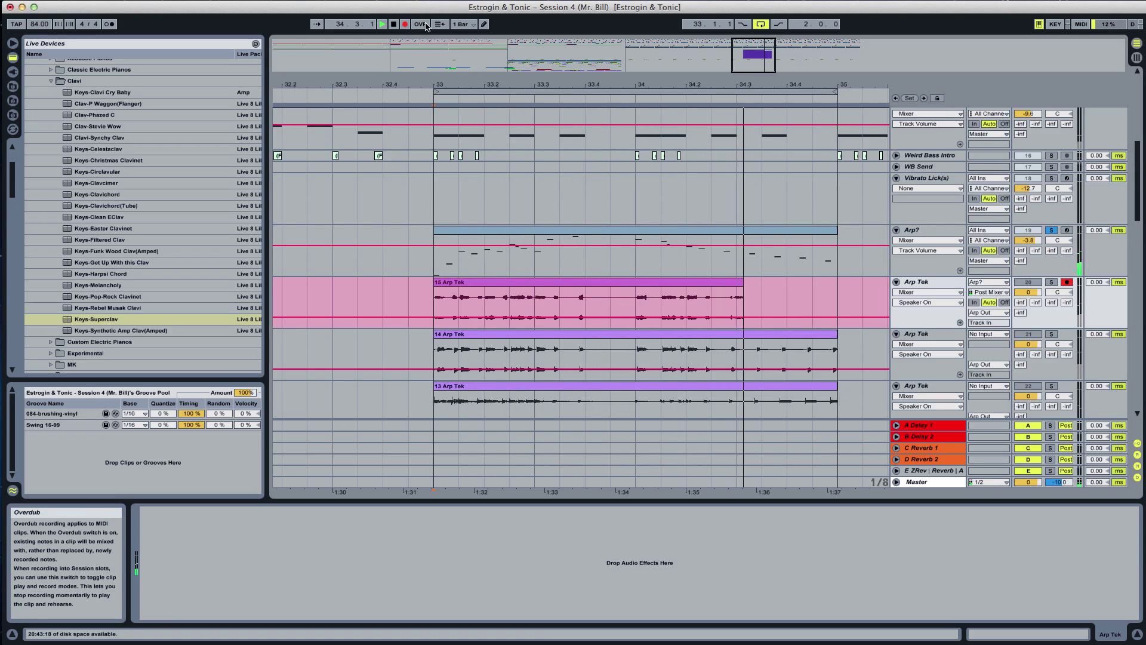
{"action": "key", "text": "space"}
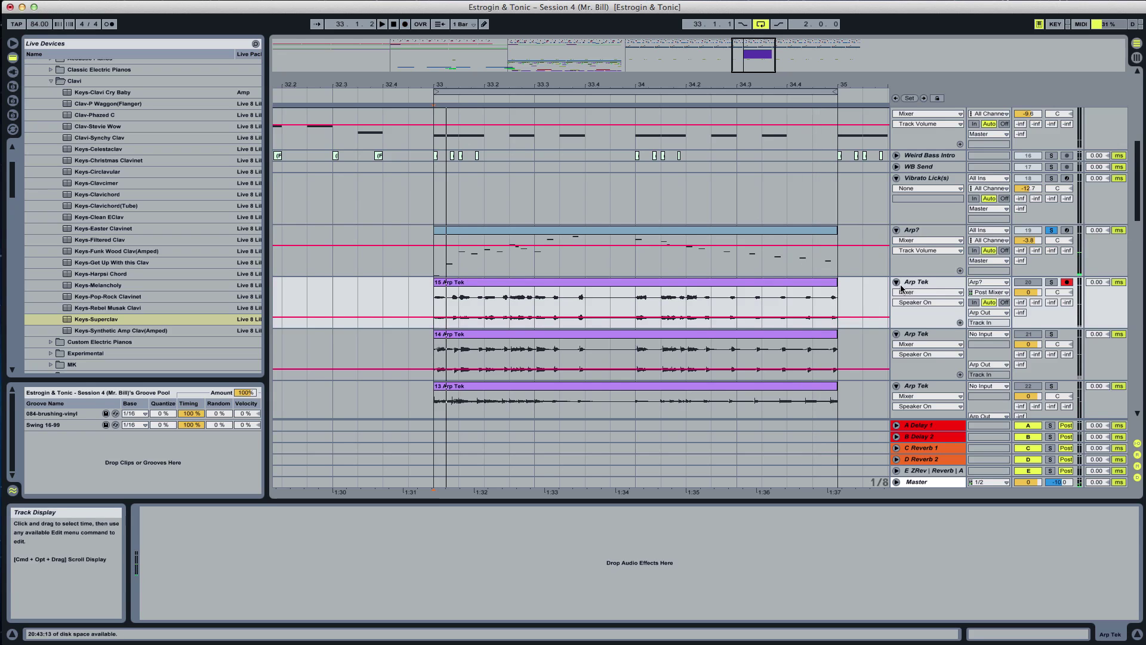
{"action": "left_click", "coordinate": [917, 286]}
{"action": "key", "text": "super+d"}
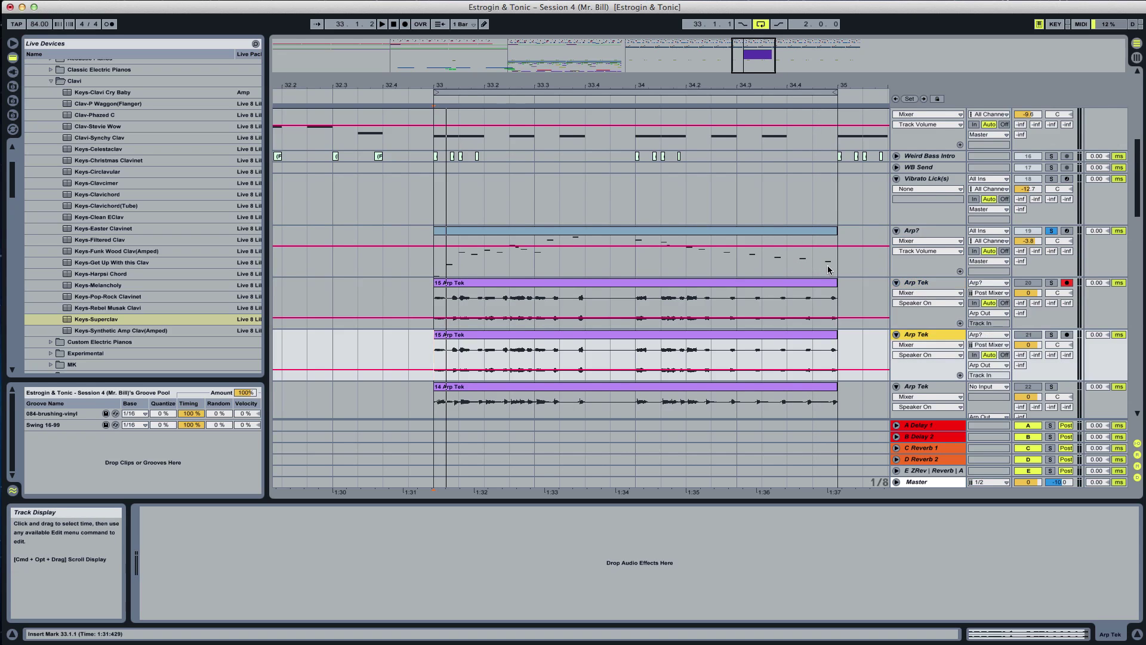
{"action": "key", "text": "BackSpace"}
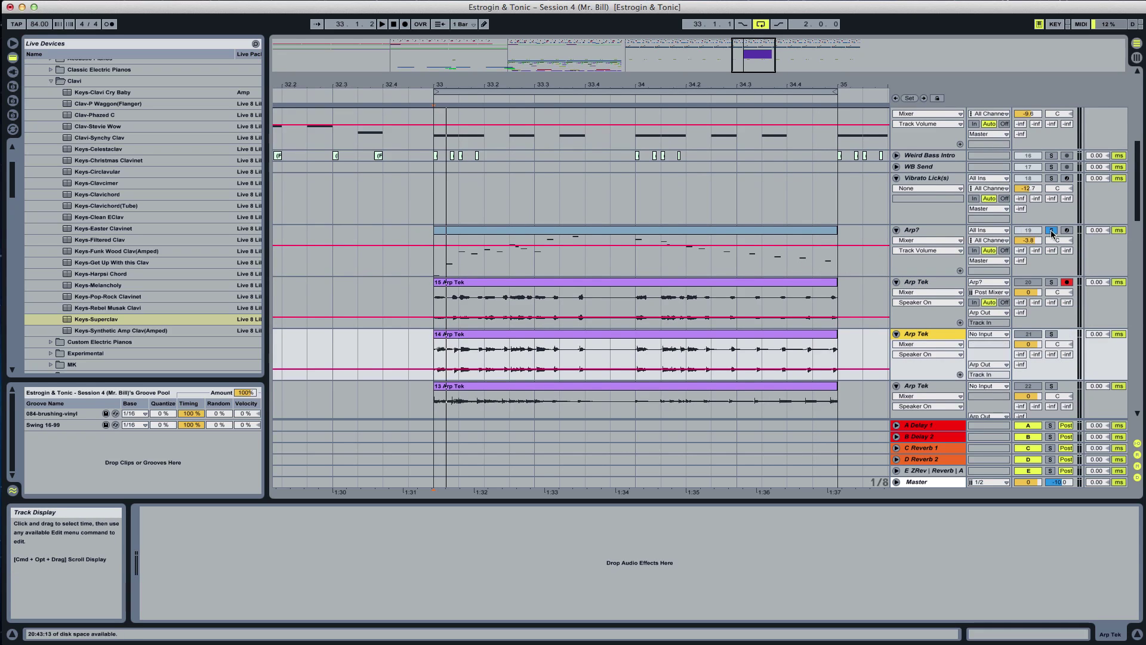
Unsolo the Arp? track, deactivate its MIDI clip and start playback
{"action": "left_click", "coordinate": [915, 230]}
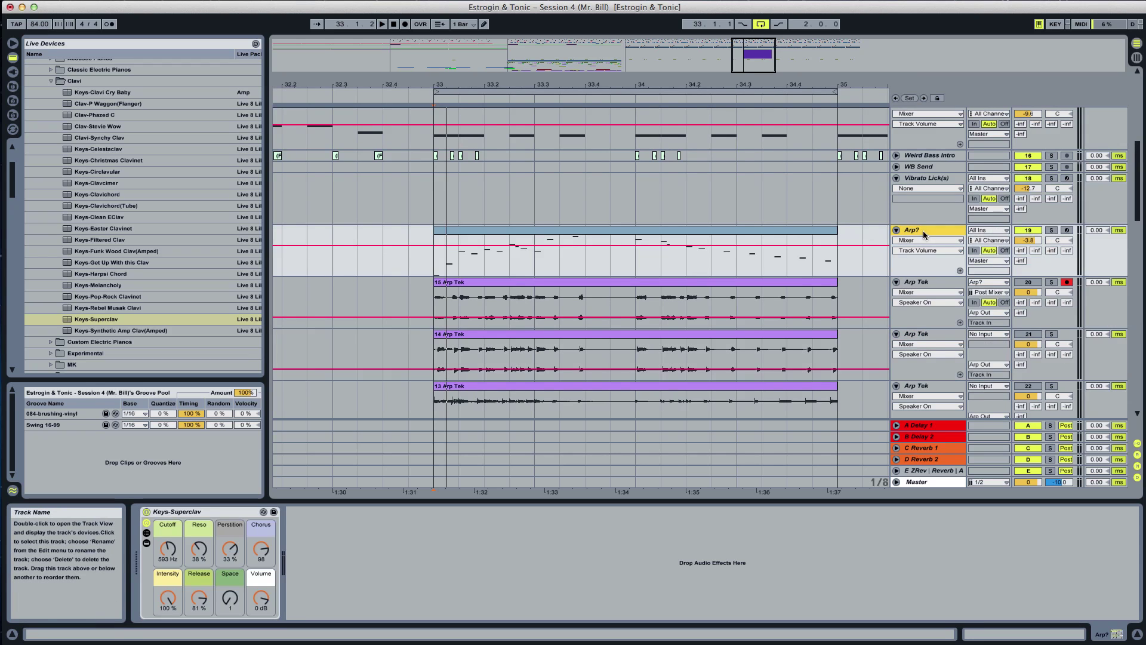
{"action": "right_click", "coordinate": [745, 234]}
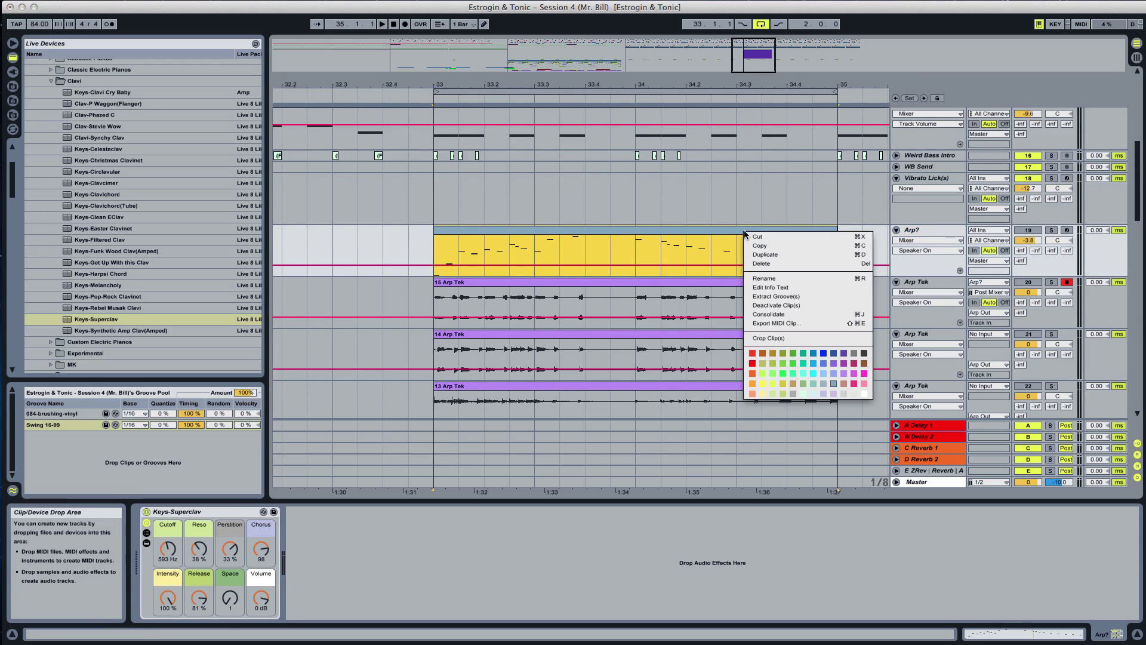
{"action": "left_click", "coordinate": [786, 307]}
{"action": "key", "text": "space"}
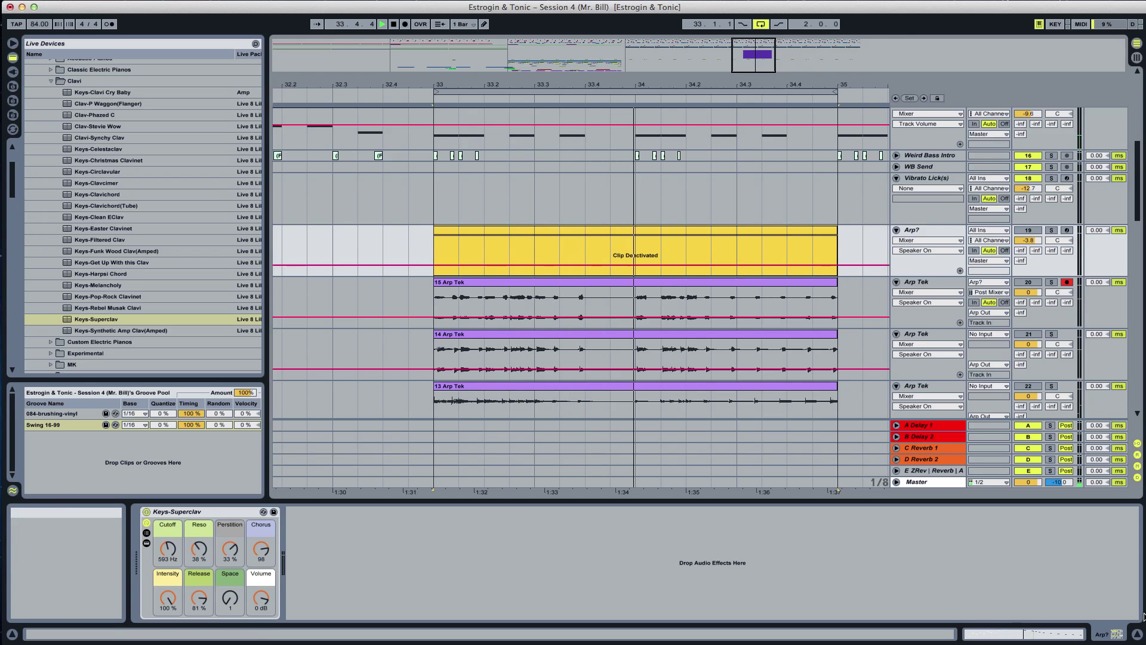
Hide the device view and shrink Arp Tek tracks 20 to 30 to a compact two-row height
{"action": "left_click", "coordinate": [1138, 634]}
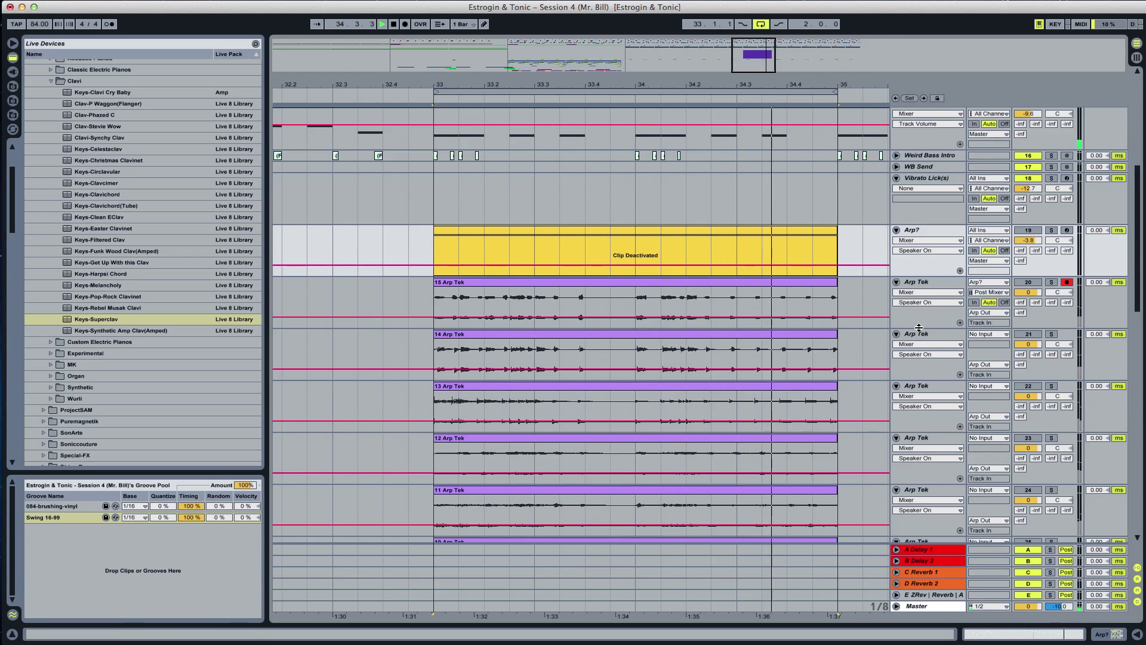
{"action": "left_click_drag", "start_coordinate": [920, 328], "coordinate": [921, 303]}
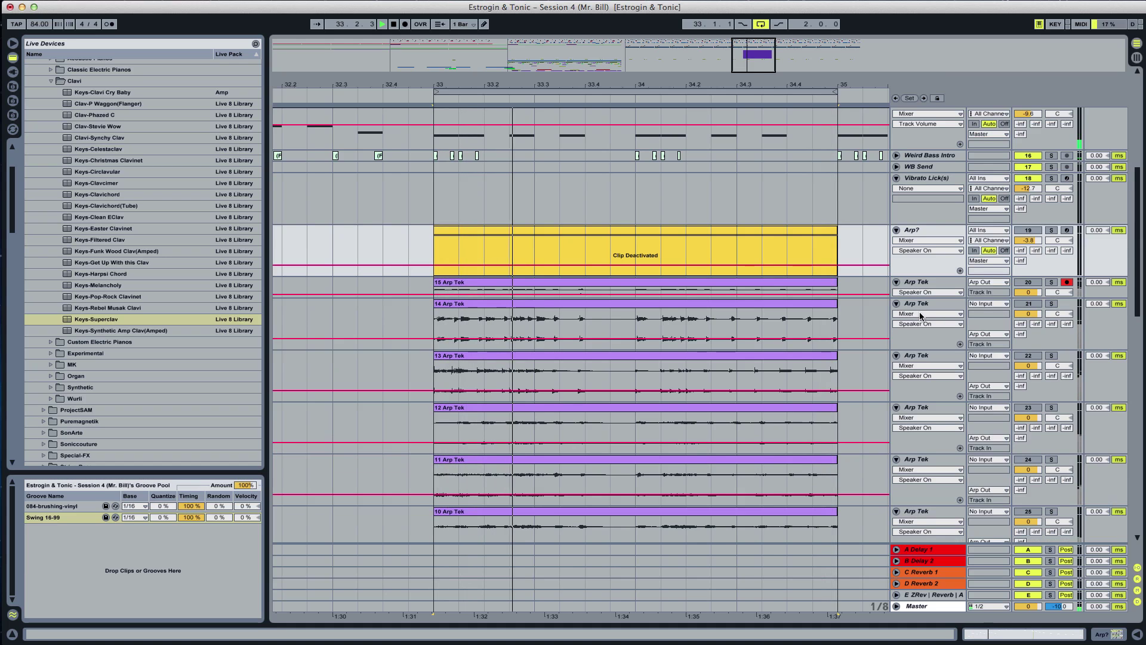
{"action": "left_click_drag", "start_coordinate": [921, 350], "coordinate": [920, 319]}
{"action": "left_click", "coordinate": [920, 371]}
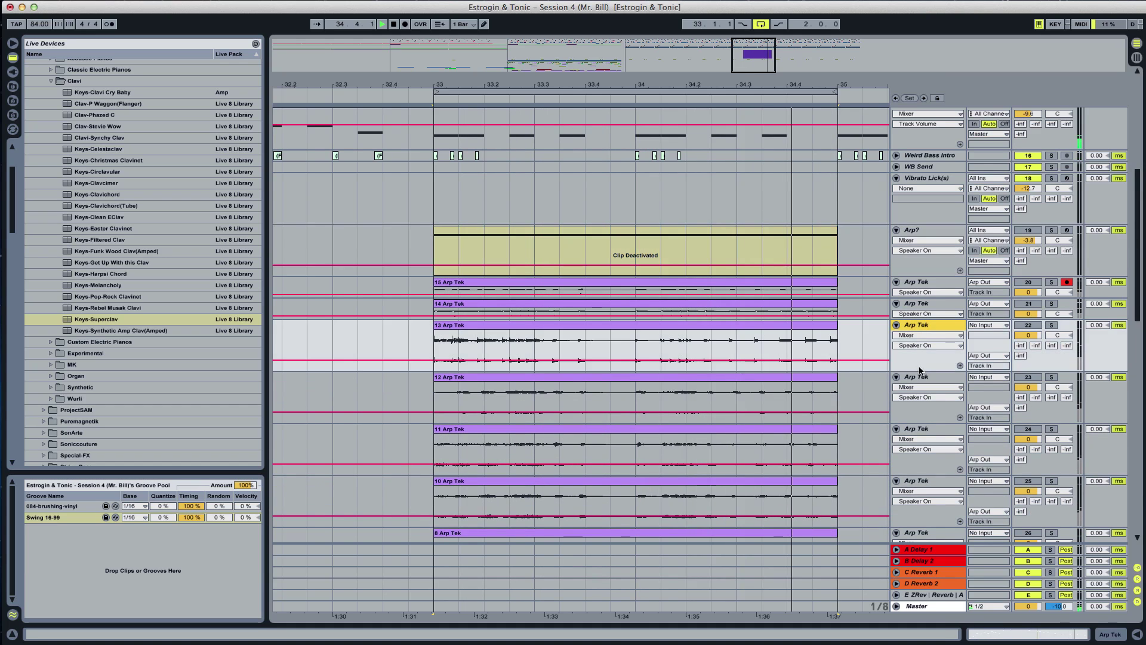
{"action": "left_click_drag", "start_coordinate": [919, 371], "coordinate": [920, 342]}
{"action": "left_click_drag", "start_coordinate": [920, 394], "coordinate": [922, 360]}
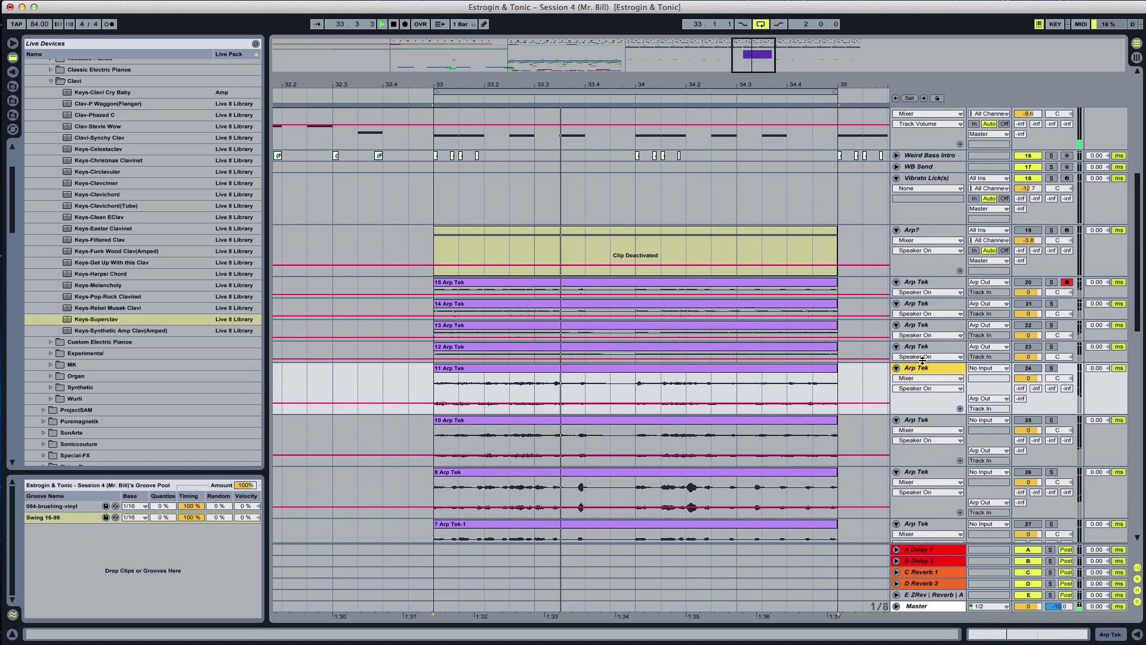
{"action": "left_click_drag", "start_coordinate": [920, 414], "coordinate": [917, 386]}
{"action": "left_click", "coordinate": [915, 404]}
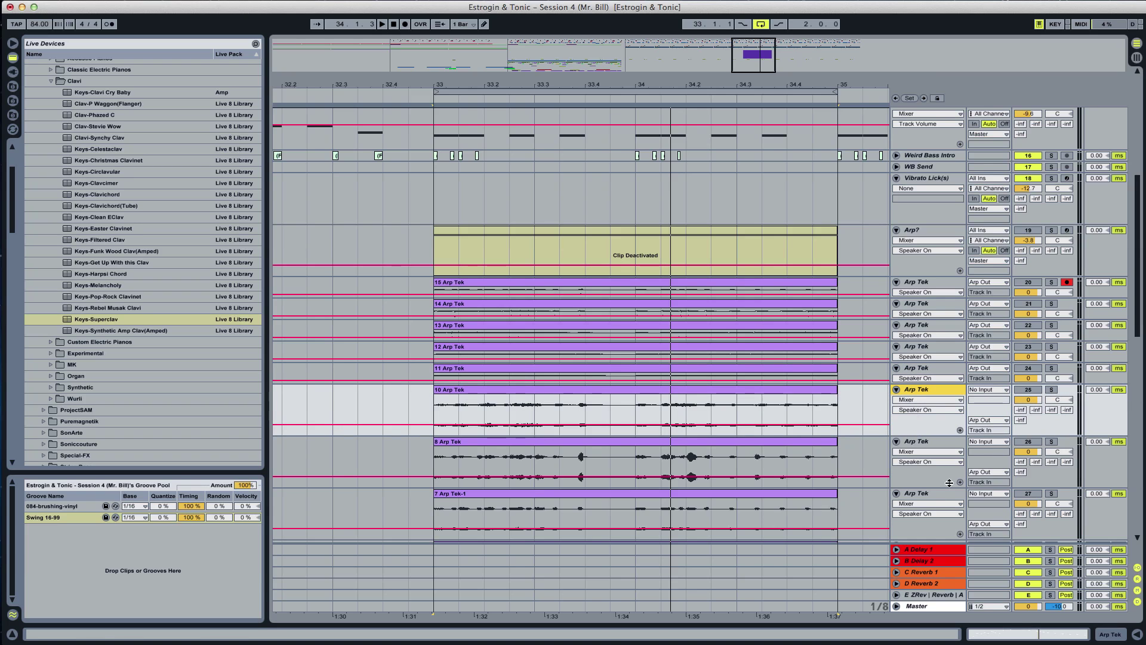
{"action": "left_click_drag", "start_coordinate": [949, 437], "coordinate": [953, 407]}
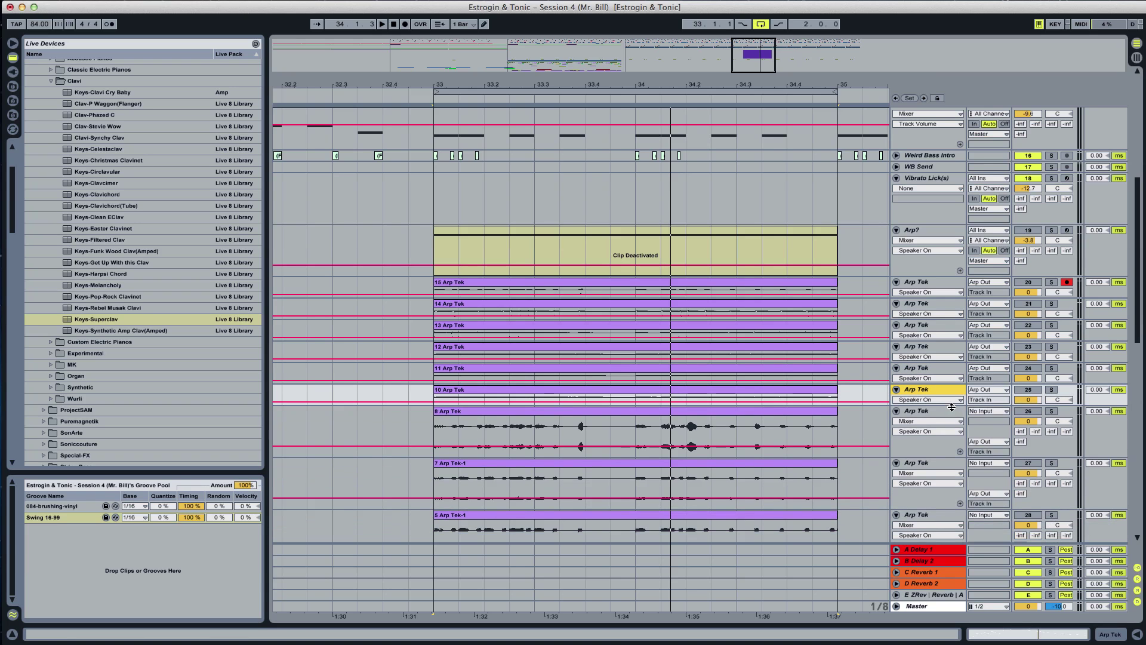
{"action": "left_click", "coordinate": [929, 452]}
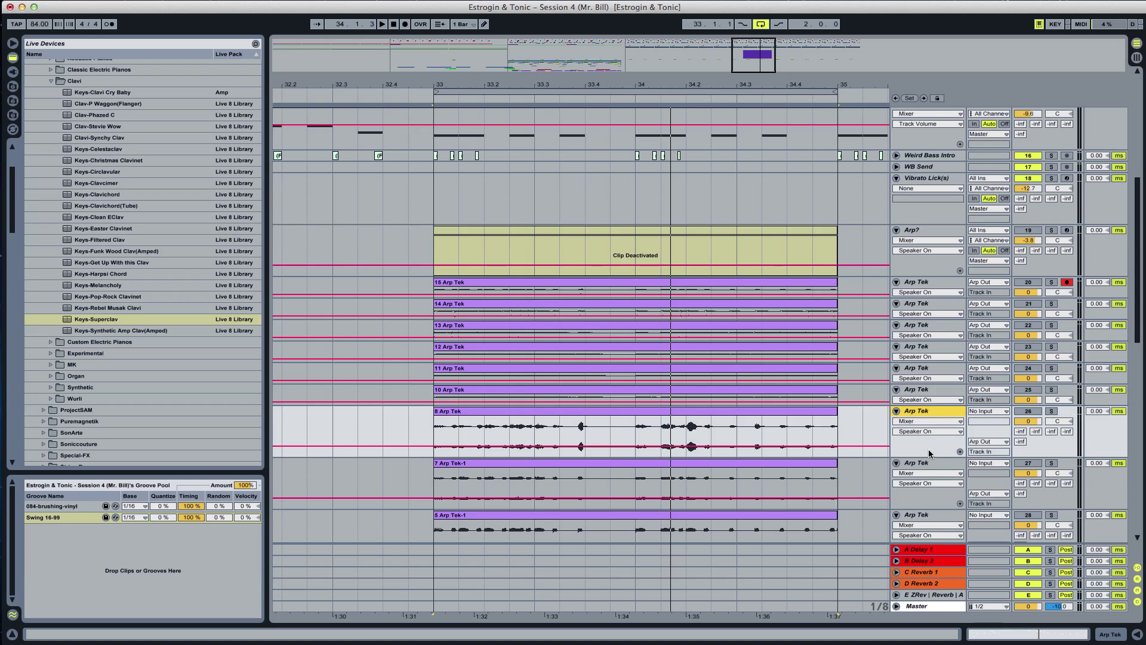
{"action": "left_click_drag", "start_coordinate": [931, 450], "coordinate": [932, 426]}
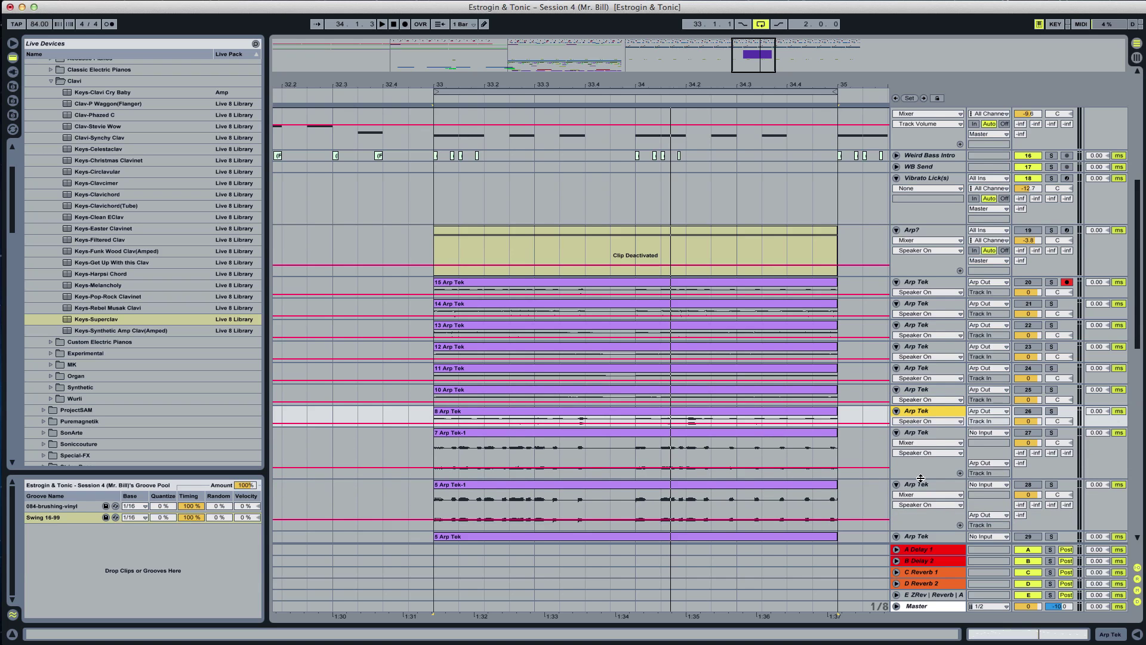
{"action": "left_click_drag", "start_coordinate": [921, 478], "coordinate": [925, 452]}
{"action": "left_click_drag", "start_coordinate": [927, 501], "coordinate": [930, 467]}
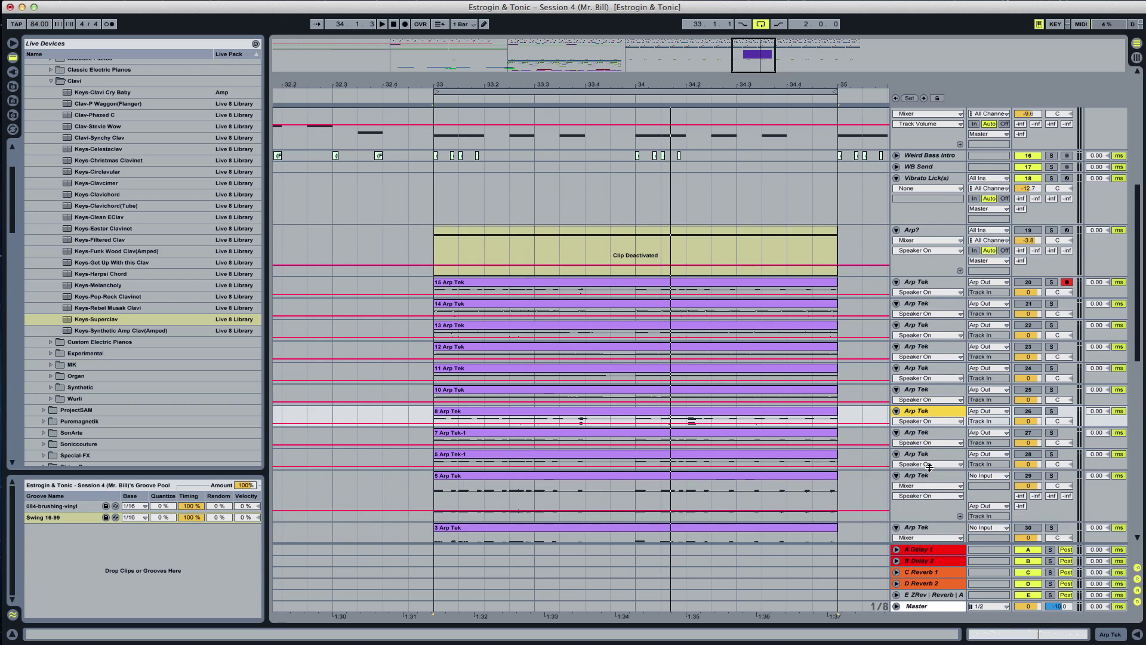
{"action": "left_click_drag", "start_coordinate": [928, 521], "coordinate": [927, 466]}
Shrink the remaining Arp Tek tracks, 31 to 33, to the same compact height
{"action": "scroll", "coordinate": [929, 502], "scroll_direction": "down", "scroll_amount": 2}
{"action": "scroll", "coordinate": [926, 478], "scroll_direction": "down", "scroll_amount": 5}
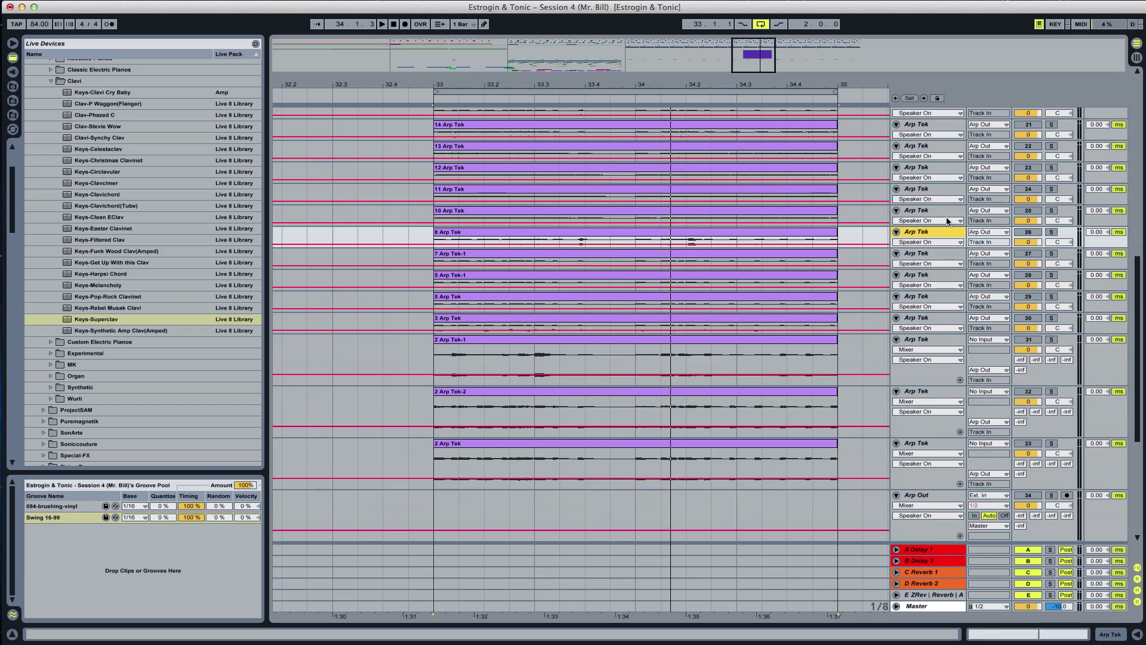
{"action": "left_click", "coordinate": [931, 359]}
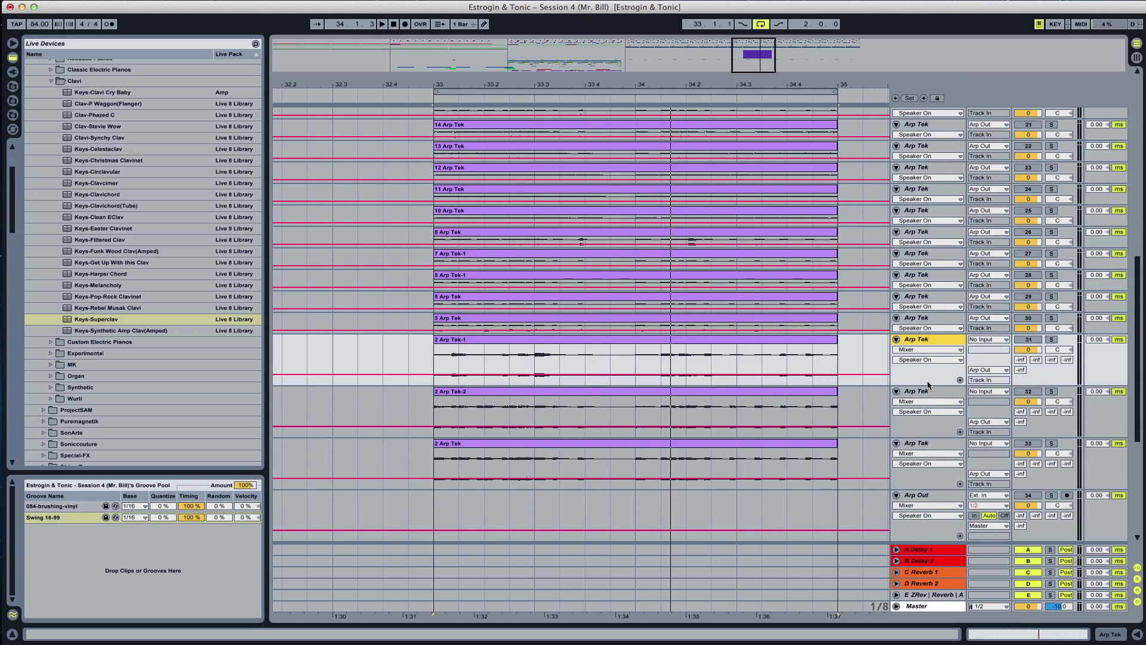
{"action": "left_click_drag", "start_coordinate": [927, 386], "coordinate": [926, 357]}
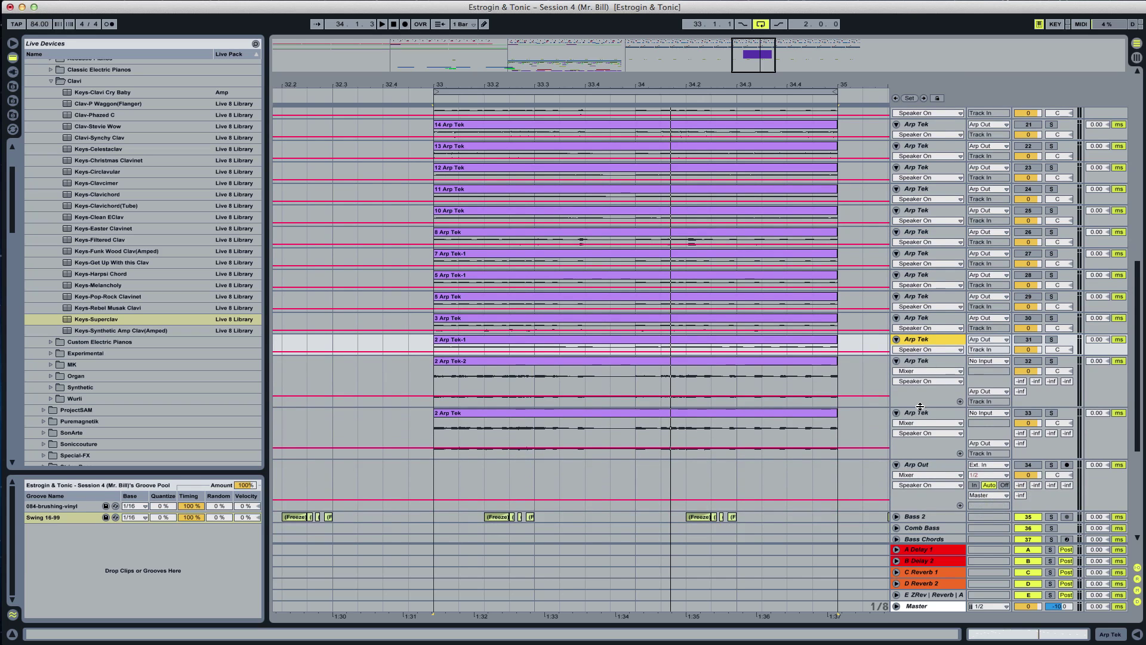
{"action": "left_click_drag", "start_coordinate": [920, 406], "coordinate": [921, 374]}
{"action": "left_click_drag", "start_coordinate": [915, 429], "coordinate": [917, 401]}
Activate the Arp Out track and the Arp Tek track directly above it
{"action": "left_click", "coordinate": [1041, 398]}
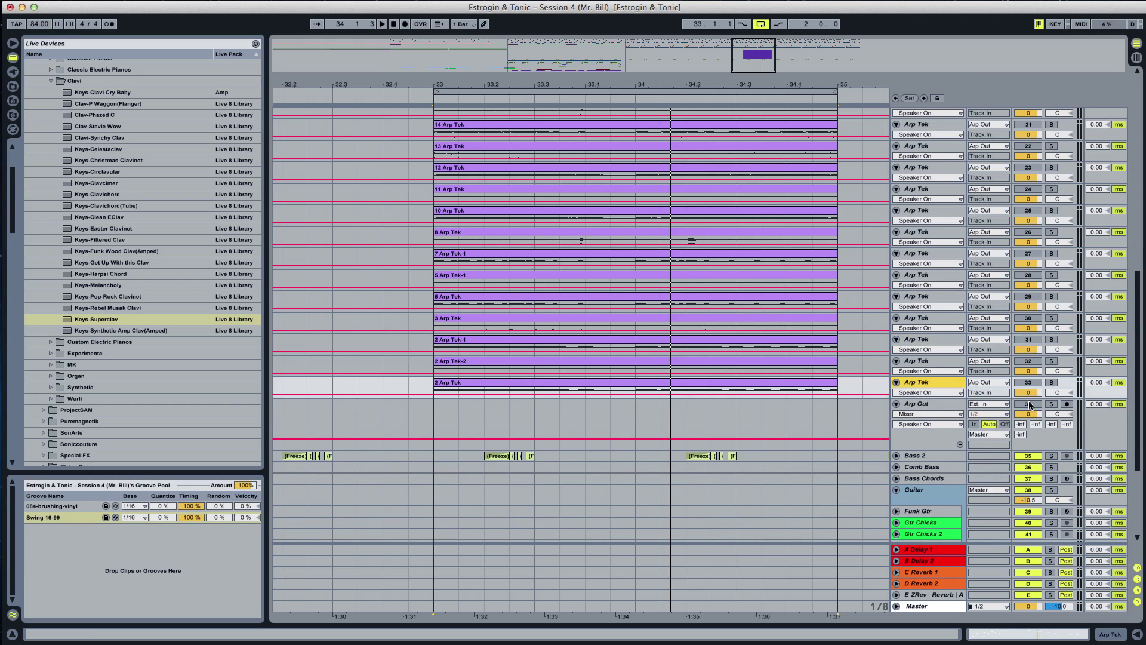
{"action": "left_click", "coordinate": [1029, 404]}
{"action": "left_click", "coordinate": [1028, 383]}
{"action": "left_click_drag", "start_coordinate": [1029, 371], "coordinate": [1029, 369]}
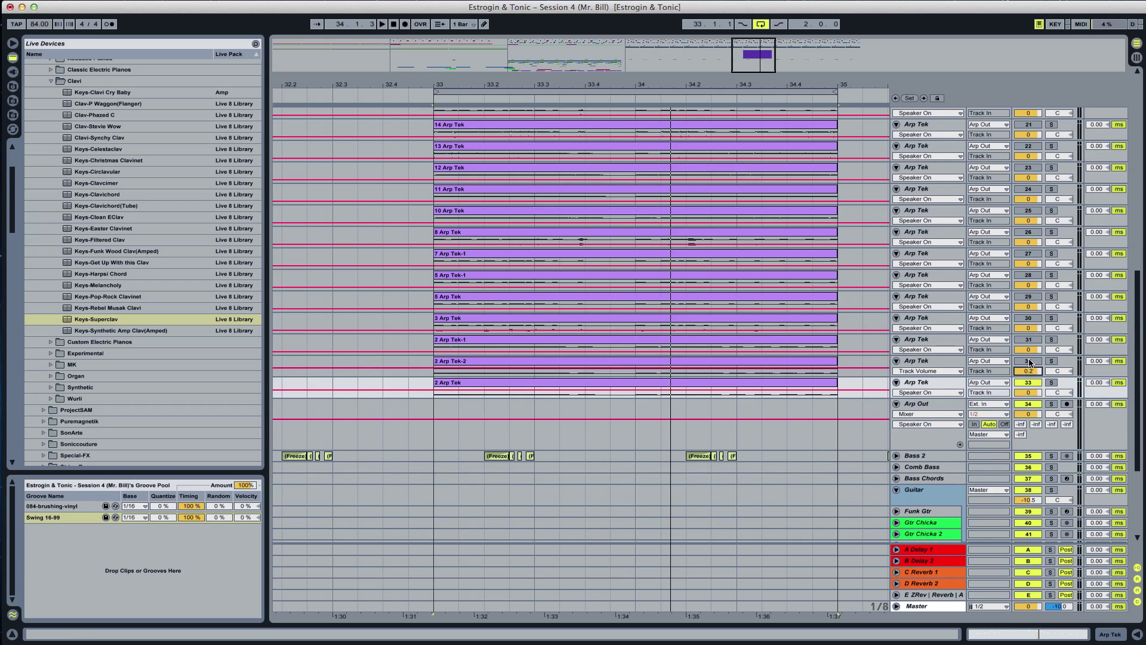
{"action": "left_click", "coordinate": [947, 361]}
Activate Arp Tek tracks 20 to 32 together, set Arp Out's monitoring to In and play the layered arp
{"action": "scroll", "coordinate": [978, 294], "scroll_direction": "up", "scroll_amount": 3}
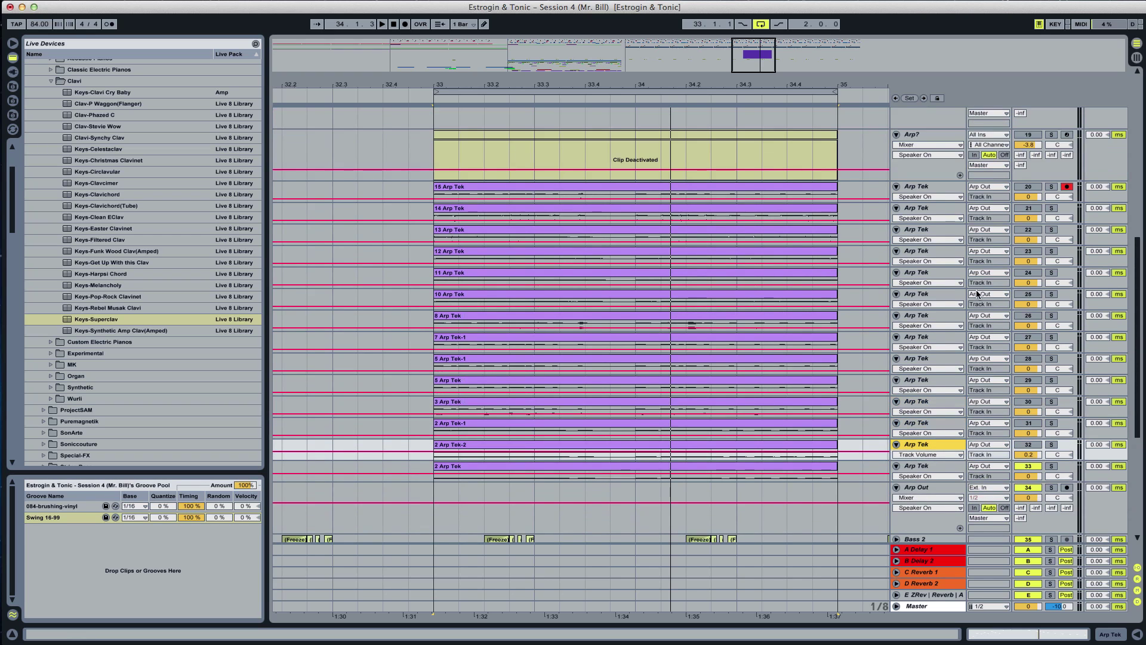
{"action": "left_click", "coordinate": [936, 197]}
{"action": "left_click", "coordinate": [921, 188]}
{"action": "left_click", "coordinate": [919, 189], "text": "shift"}
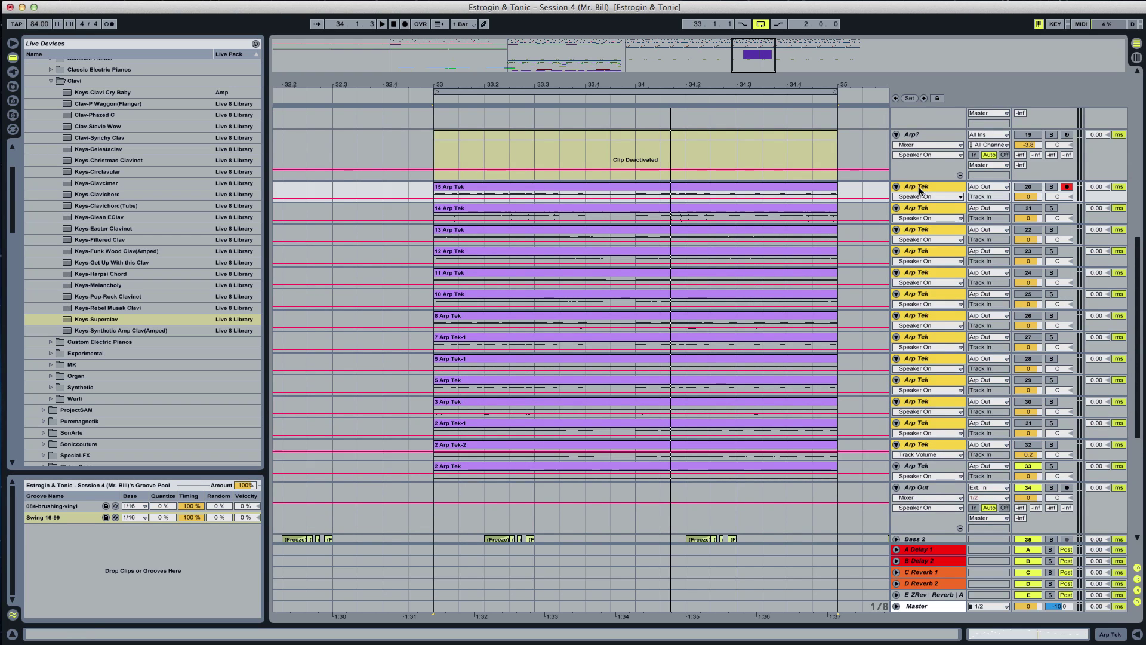
{"action": "left_click", "coordinate": [1024, 188]}
{"action": "key", "text": "space"}
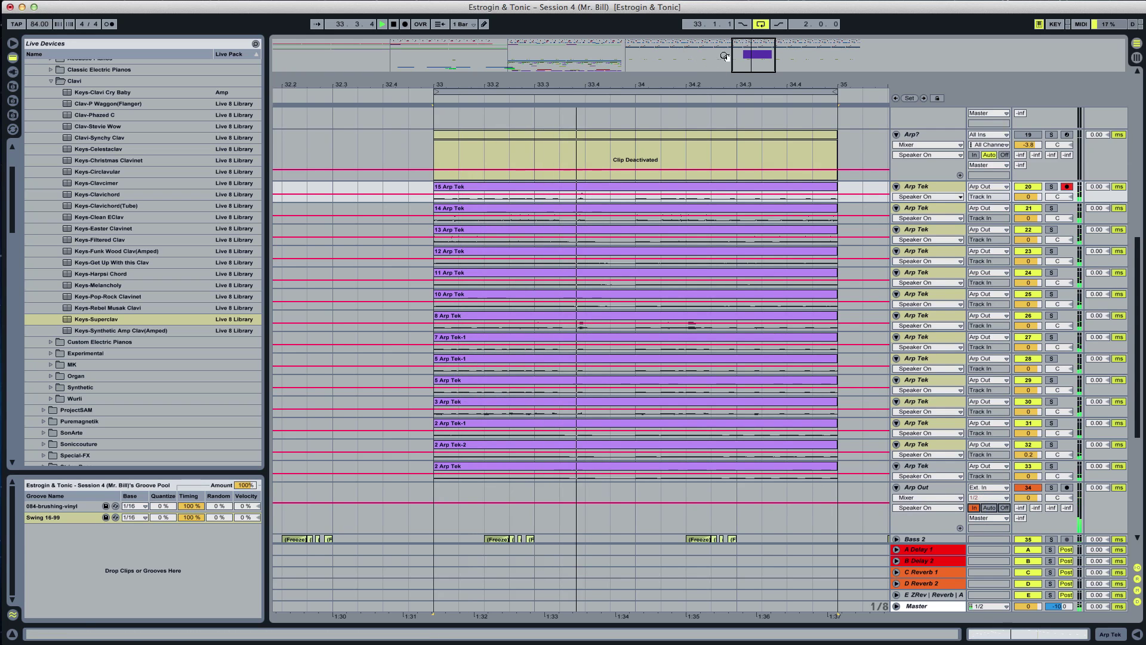
Stop playback, zoom in on the start of bar 33 and set the arrangement grid to 1/16 triplets
{"action": "left_click_drag", "start_coordinate": [506, 84], "coordinate": [535, 145]}
{"action": "key", "text": "space"}
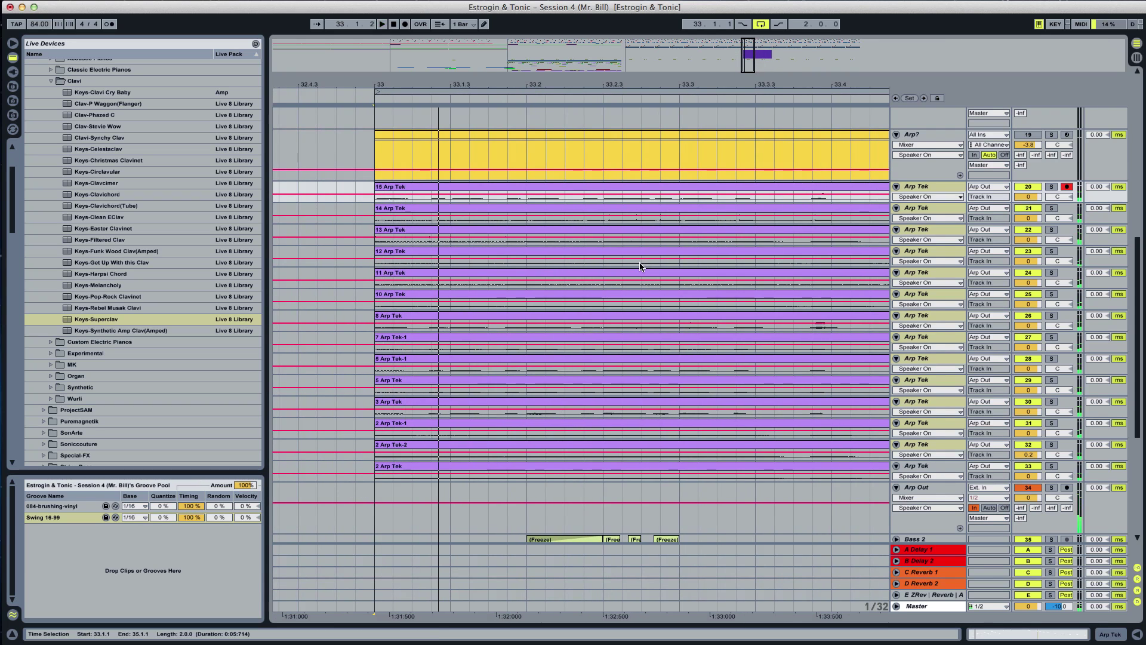
{"action": "left_click", "coordinate": [445, 390]}
{"action": "key", "text": "super+3"}
{"action": "key", "text": "super+3"}
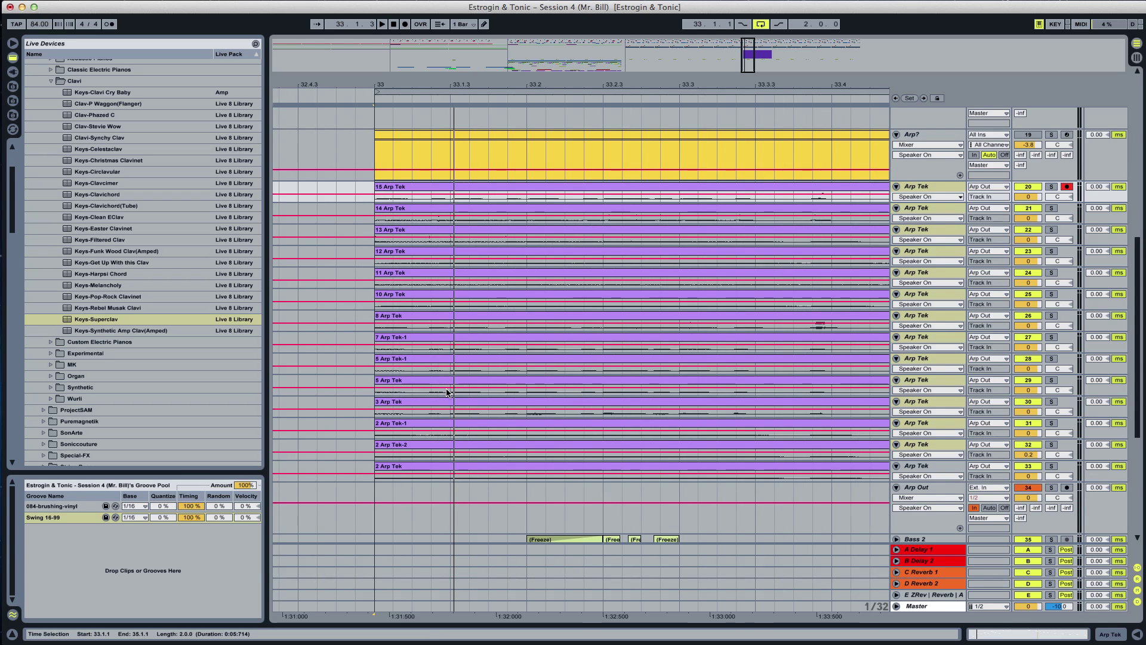
{"action": "key", "text": "super+2"}
{"action": "key", "text": "super+3"}
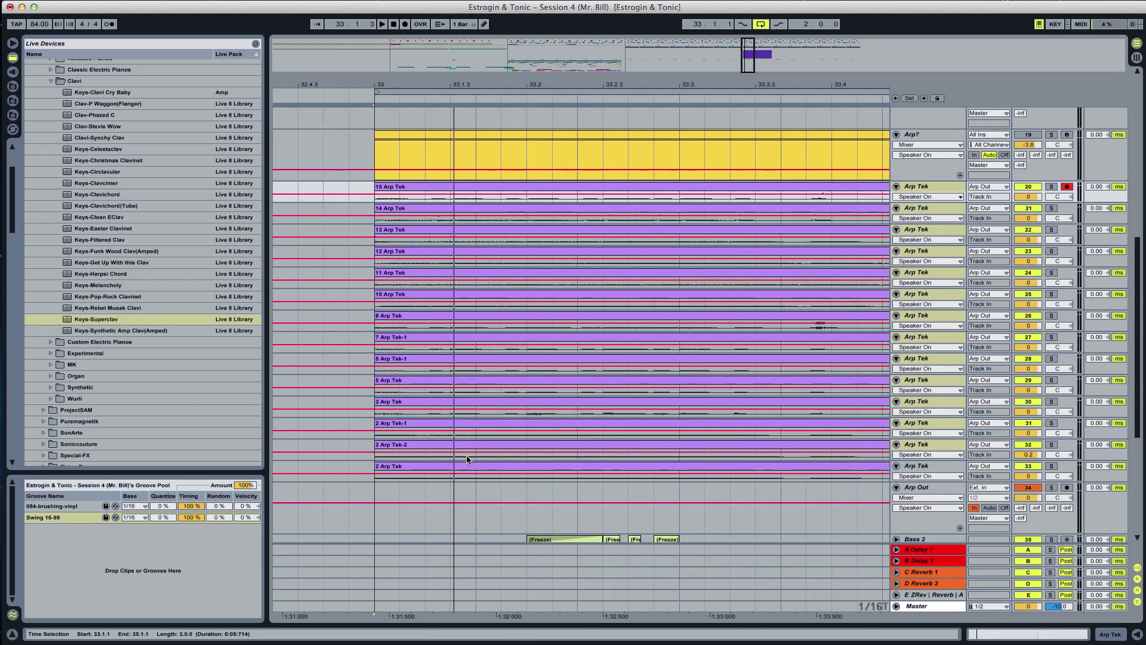
Widen the grid to 1/8 triplets and play from the start of the lowest Arp Tek clip at bar 33
{"action": "key", "text": "super+Tab"}
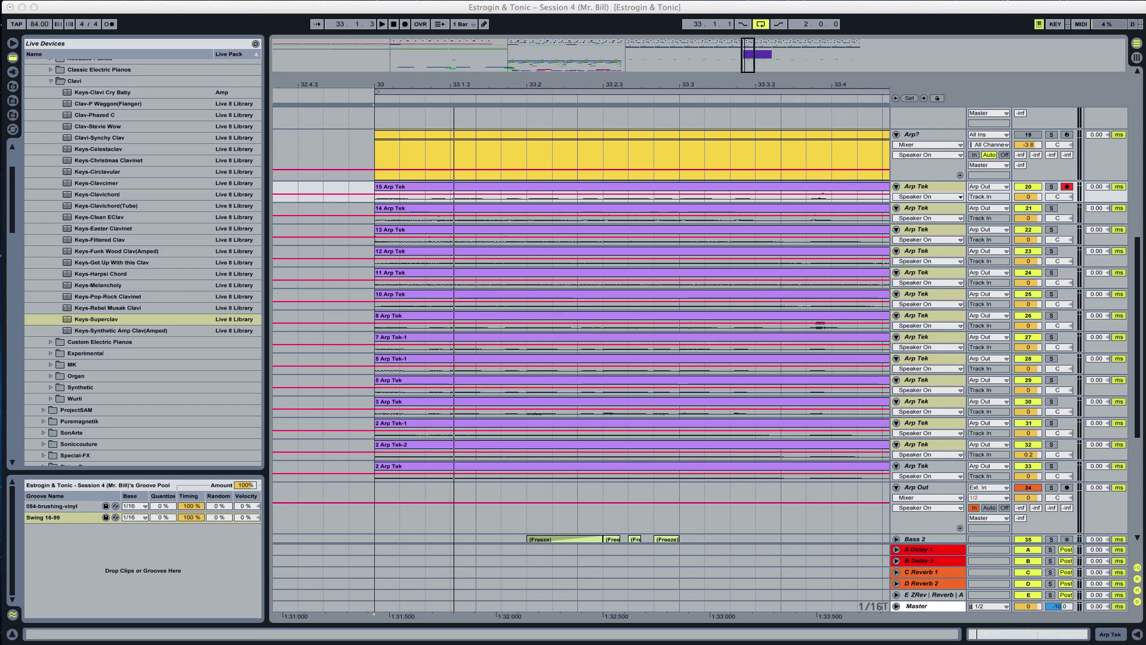
{"action": "left_click", "coordinate": [375, 478]}
{"action": "key", "text": "space"}
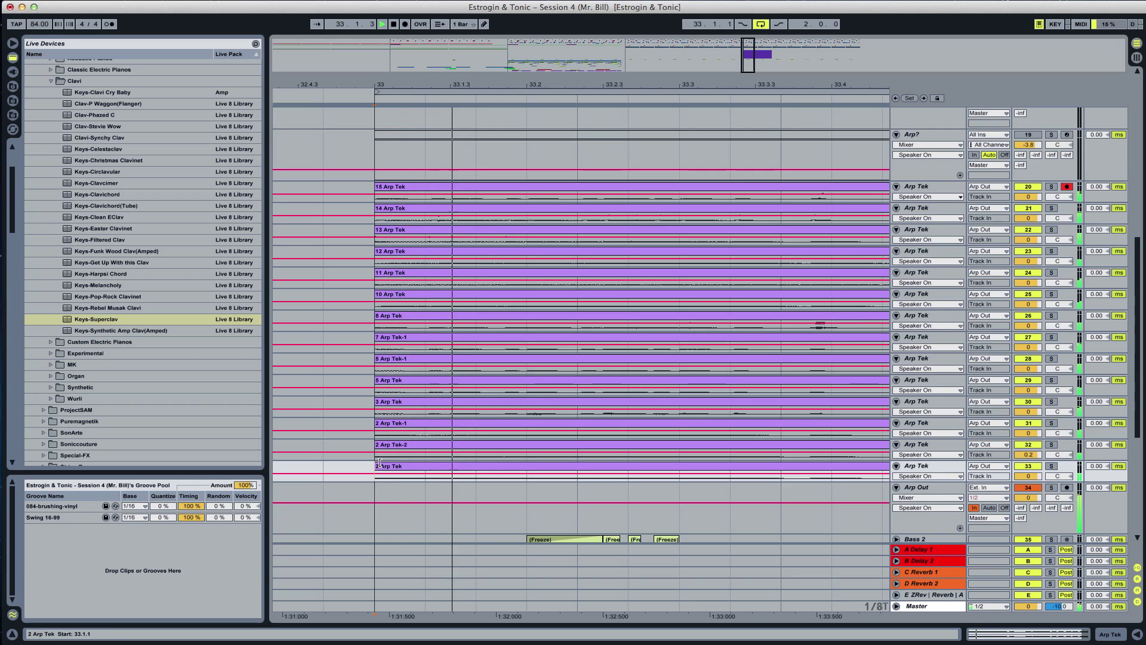
Delete the 33.1.1 to 33.1.2 slice from Arp Tek tracks 20 to 32, keeping track 33's, and play from bar 33
{"action": "key", "text": "space"}
{"action": "left_click_drag", "start_coordinate": [373, 462], "coordinate": [425, 242]}
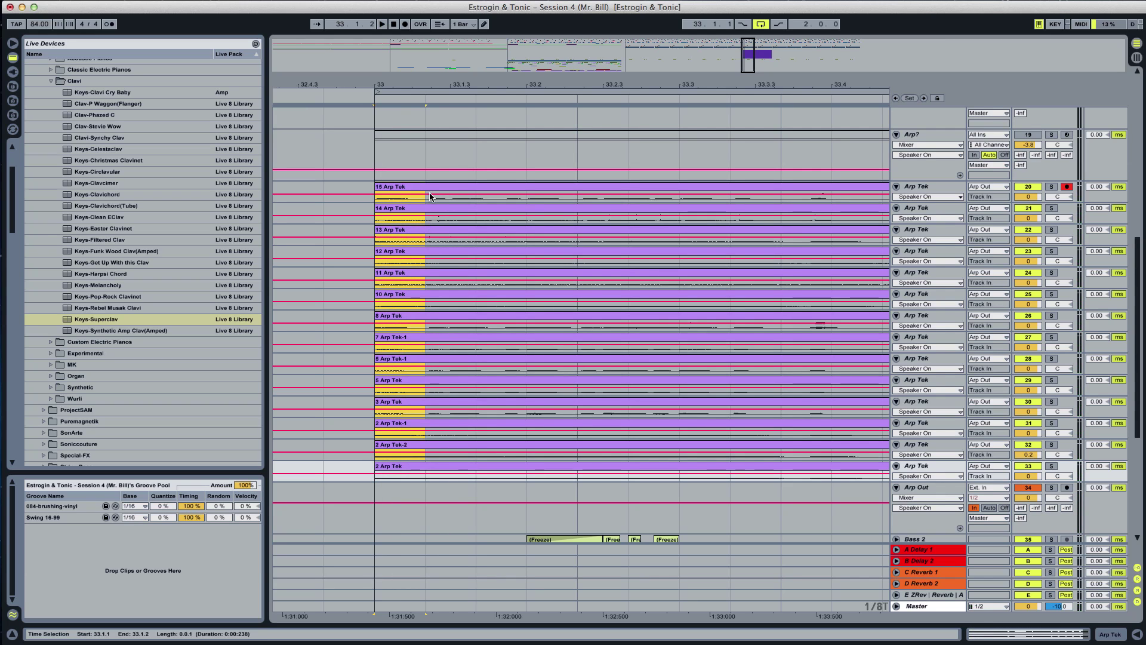
{"action": "key", "text": "Delete"}
{"action": "left_click", "coordinate": [373, 208]}
{"action": "key", "text": "space"}
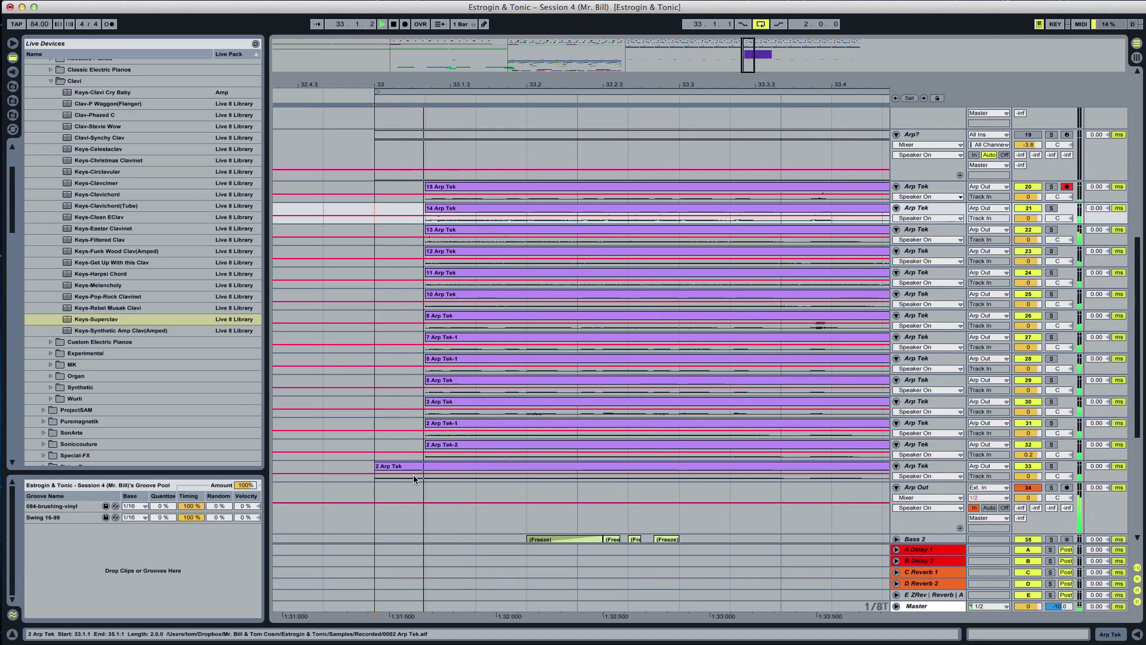
{"action": "key", "text": "space"}
Set the grid to 1/16 triplets and delete the 33.1.2 to 33.1.3 slice from every Arp Tek track except 32
{"action": "key", "text": "ctrl+1"}
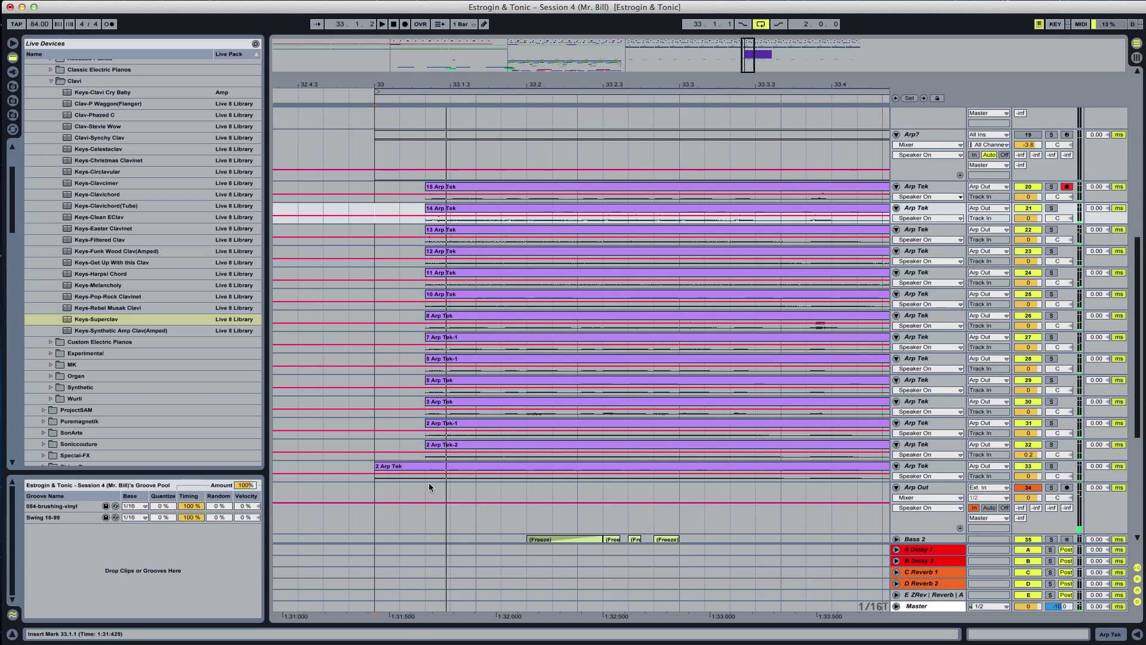
{"action": "left_click_drag", "start_coordinate": [424, 476], "coordinate": [438, 476]}
{"action": "key", "text": "Delete"}
{"action": "left_click_drag", "start_coordinate": [449, 436], "coordinate": [431, 152]}
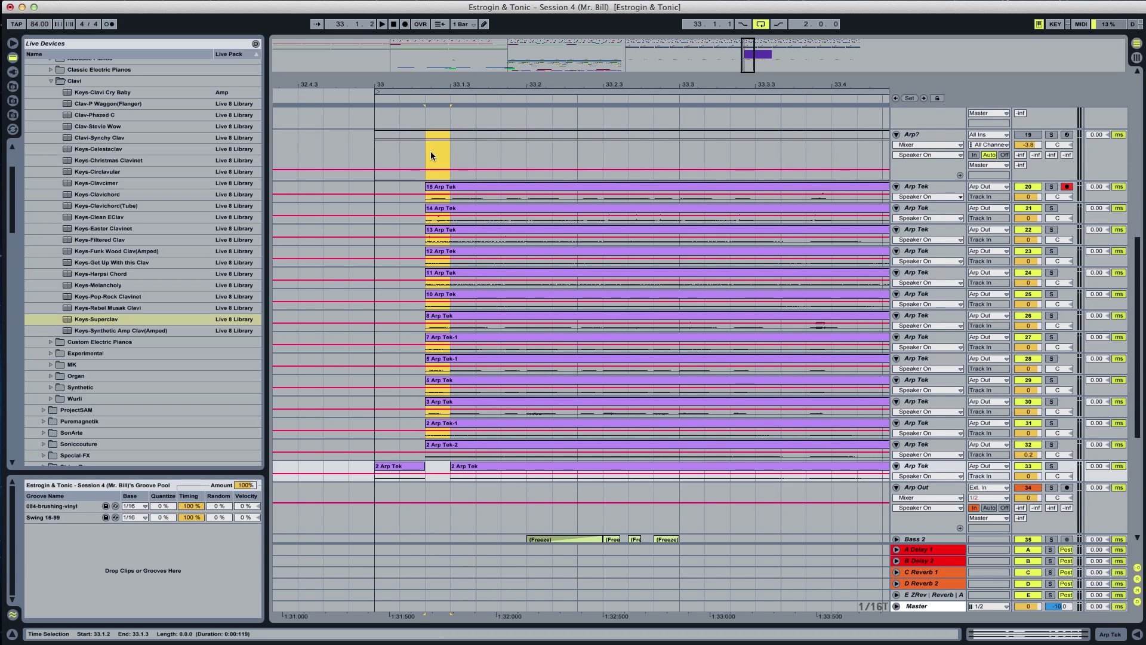
{"action": "key", "text": "Delete"}
{"action": "left_click", "coordinate": [377, 363]}
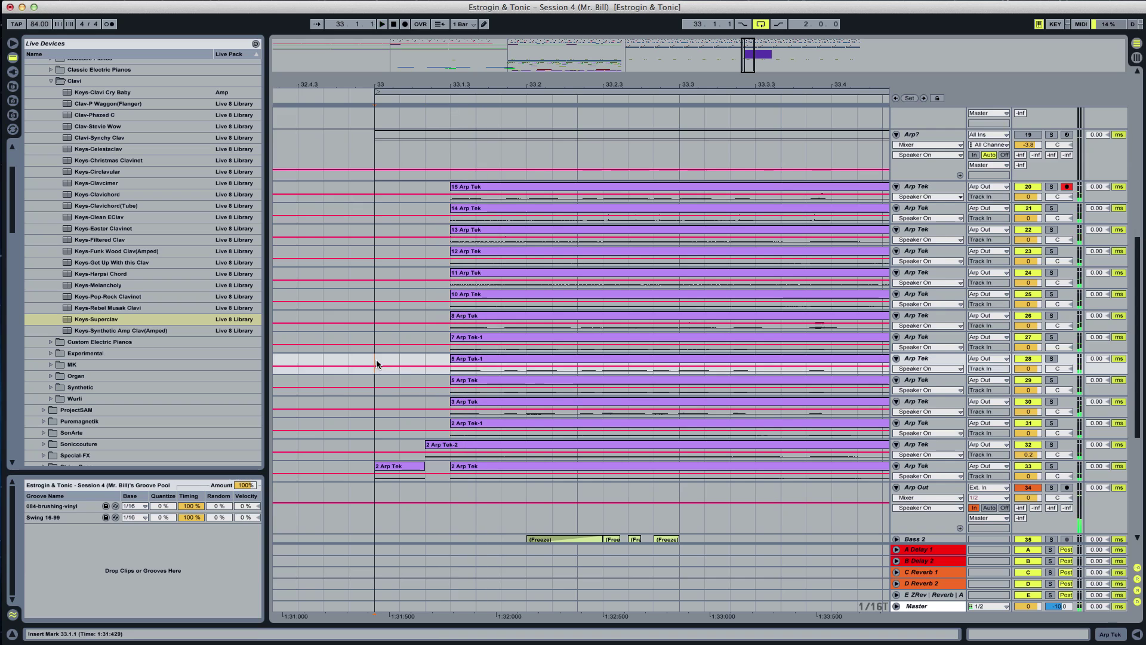
Delete the 33.1.3 to 33.1.4 slice from every Arp Tek track except 31 and play from bar 33
{"action": "left_click_drag", "start_coordinate": [450, 454], "coordinate": [470, 462]}
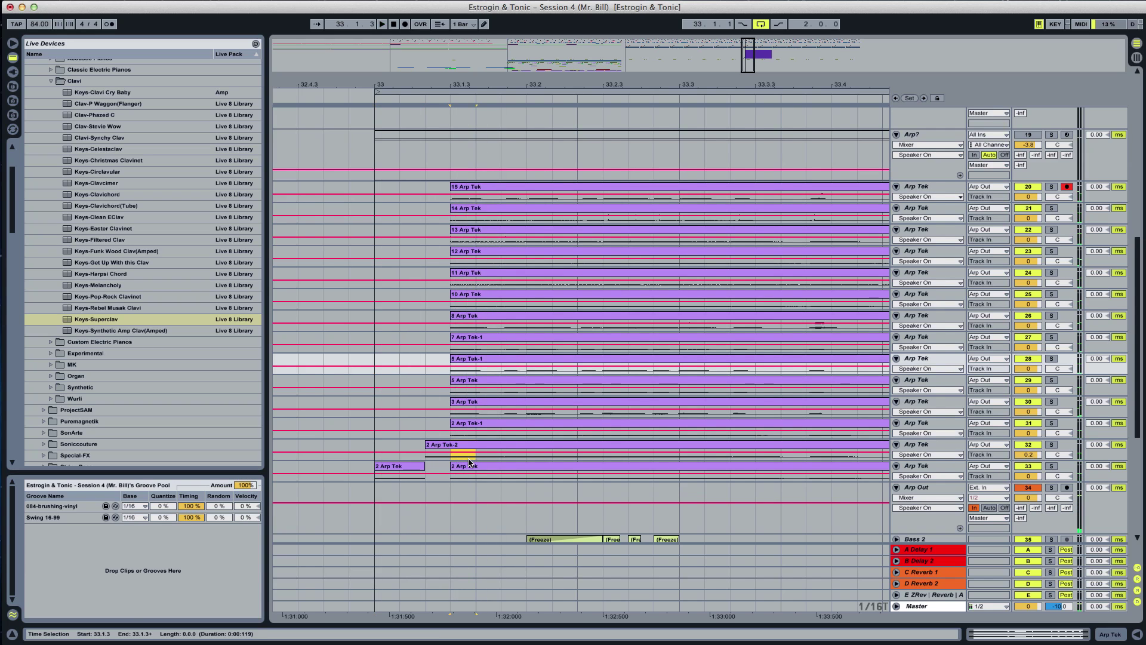
{"action": "key", "text": "ctrl+e"}
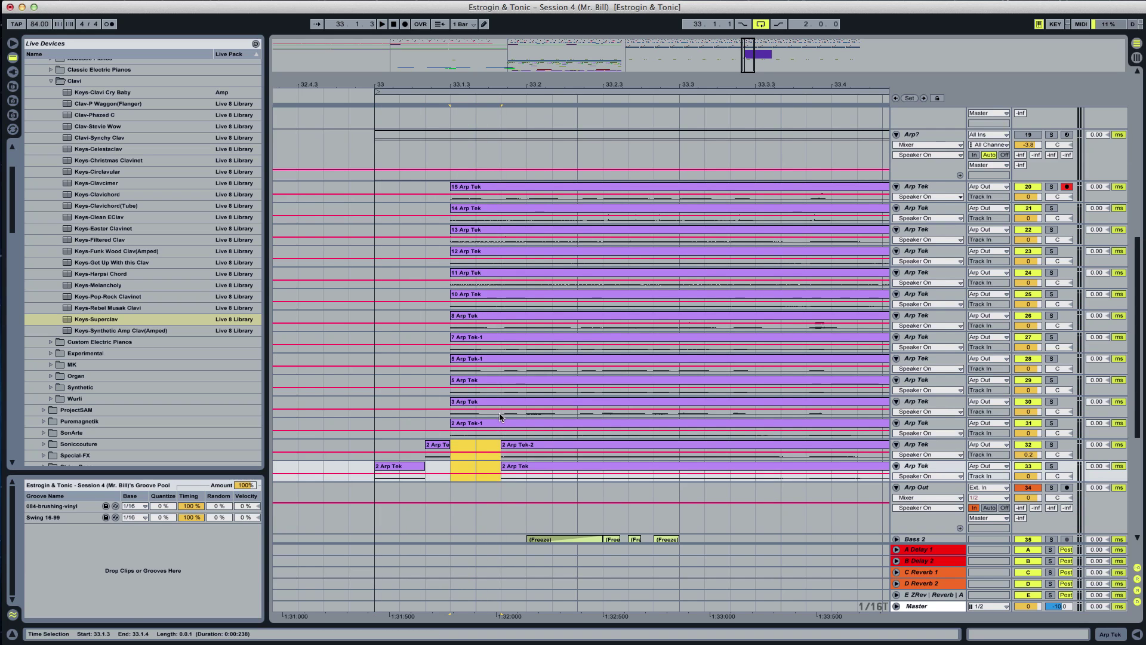
{"action": "key", "text": "Delete"}
{"action": "left_click_drag", "start_coordinate": [500, 414], "coordinate": [451, 191]}
{"action": "key", "text": "Delete"}
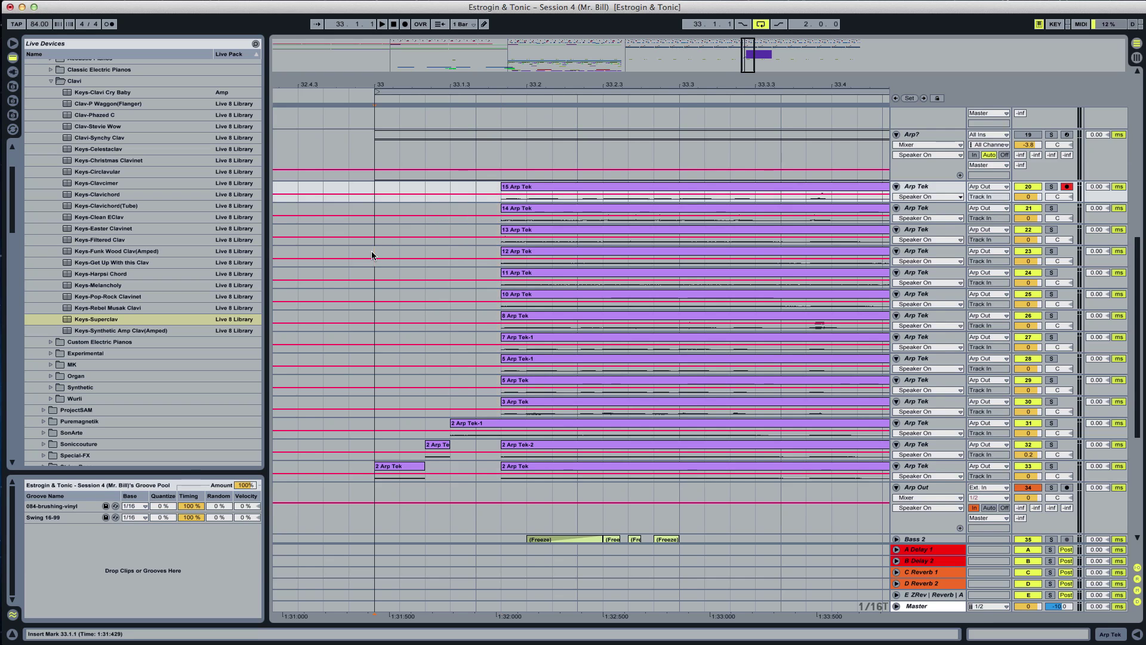
{"action": "left_click", "coordinate": [374, 257]}
{"action": "key", "text": "space"}
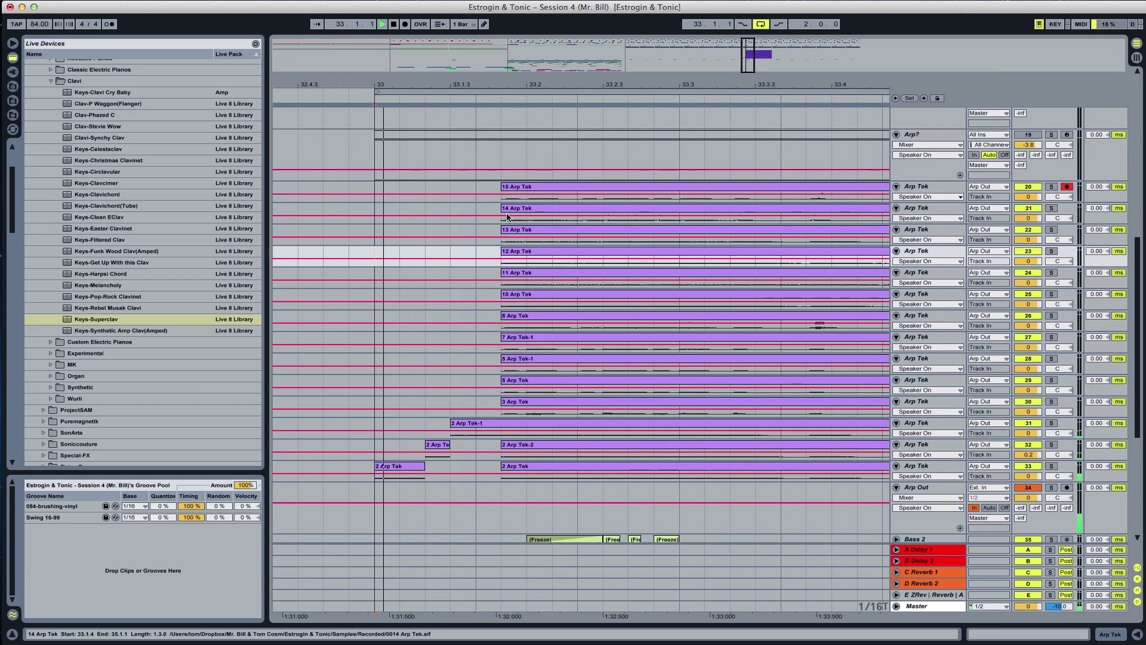
Extend track 21's clip back to 33.1.3, trim track 31's clip start to 33.1.4 and audition the change from bar 33
{"action": "left_click_drag", "start_coordinate": [501, 214], "coordinate": [451, 214]}
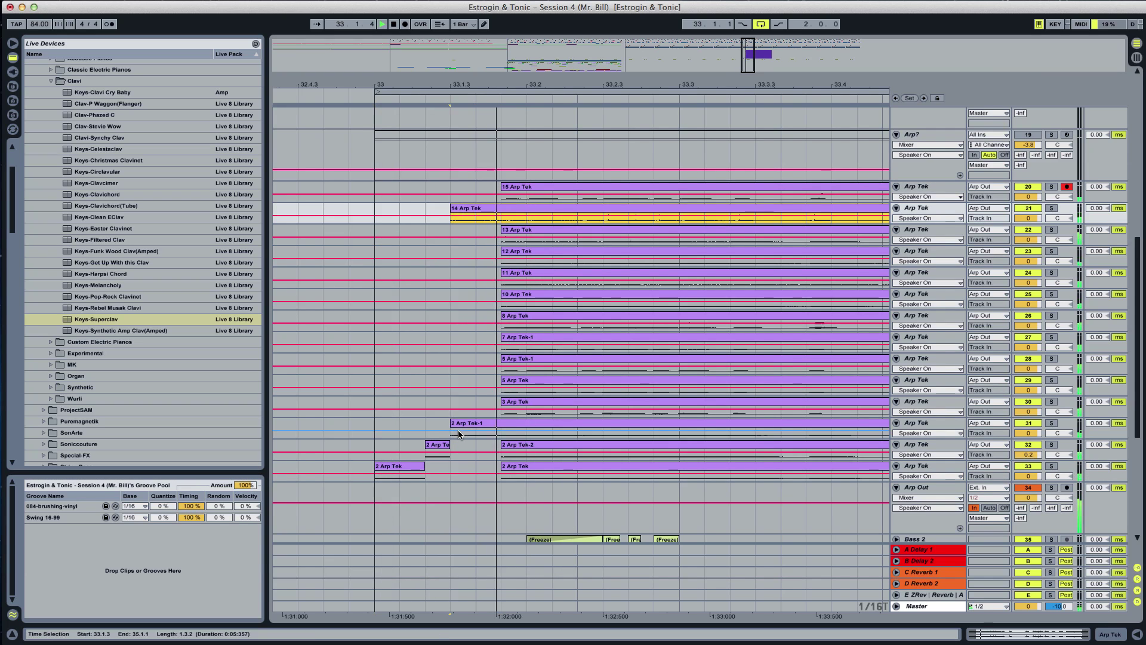
{"action": "left_click_drag", "start_coordinate": [451, 424], "coordinate": [501, 424]}
{"action": "left_click", "coordinate": [368, 427]}
{"action": "key", "text": "space"}
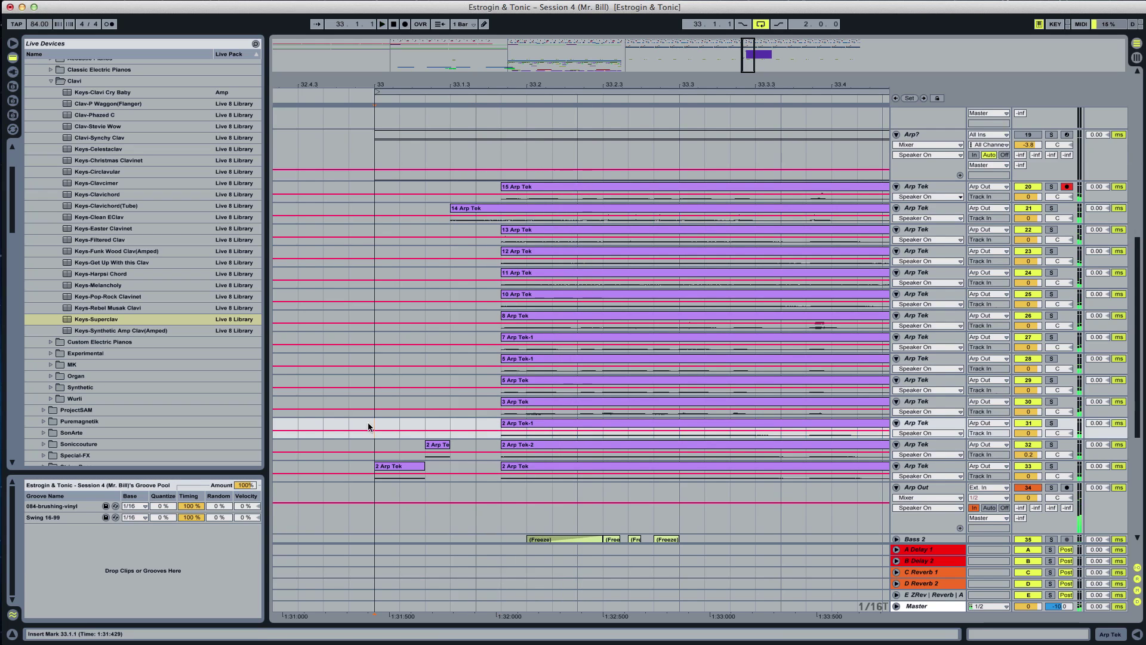
{"action": "key", "text": "space"}
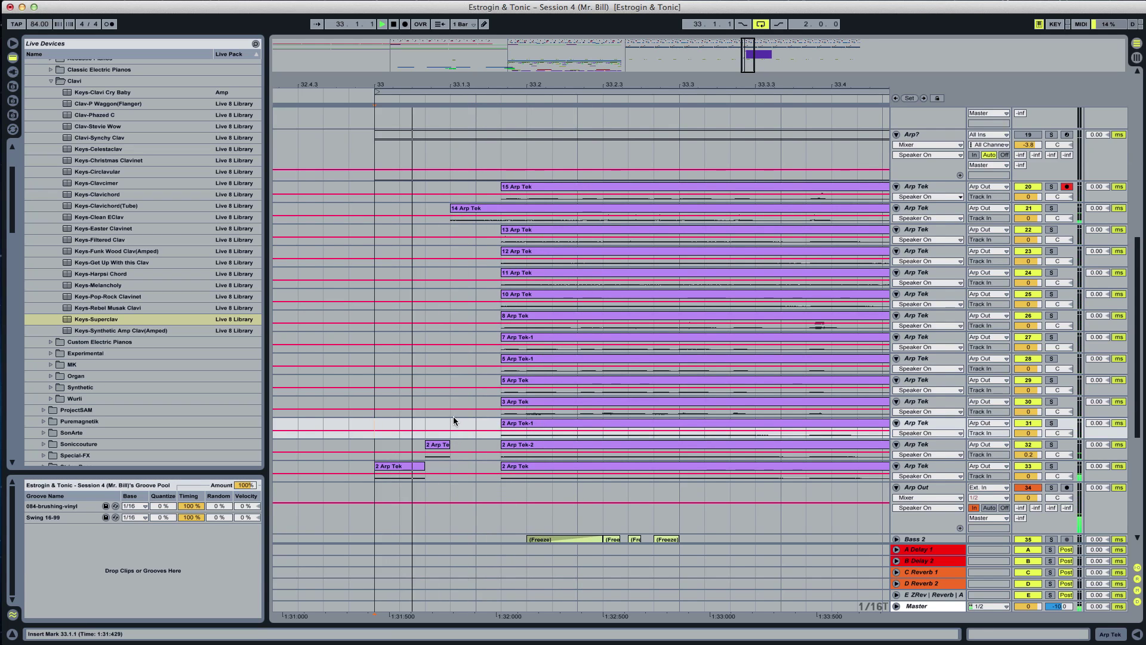
{"action": "key", "text": "space"}
{"action": "key", "text": "space"}
{"action": "key", "text": "space"}
{"action": "key", "text": "space"}
{"action": "key", "text": "space"}
Extend track 22's clip back to 33.1.3, trim track 21's clip start to 33.1.4 and play the result
{"action": "mouse_move", "coordinate": [502, 231]}
{"action": "left_mouse_down"}
{"action": "mouse_move", "coordinate": [473, 233]}
{"action": "mouse_move", "coordinate": [455, 217]}
{"action": "left_mouse_up"}
{"action": "key", "text": "super+z"}
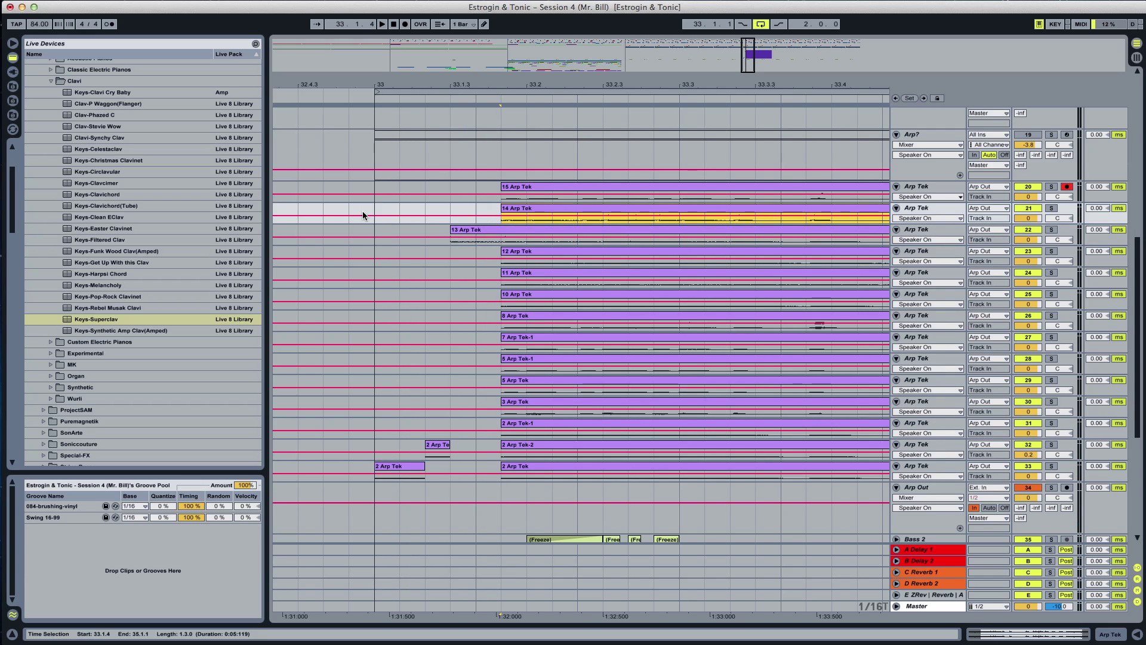
{"action": "key", "text": "space"}
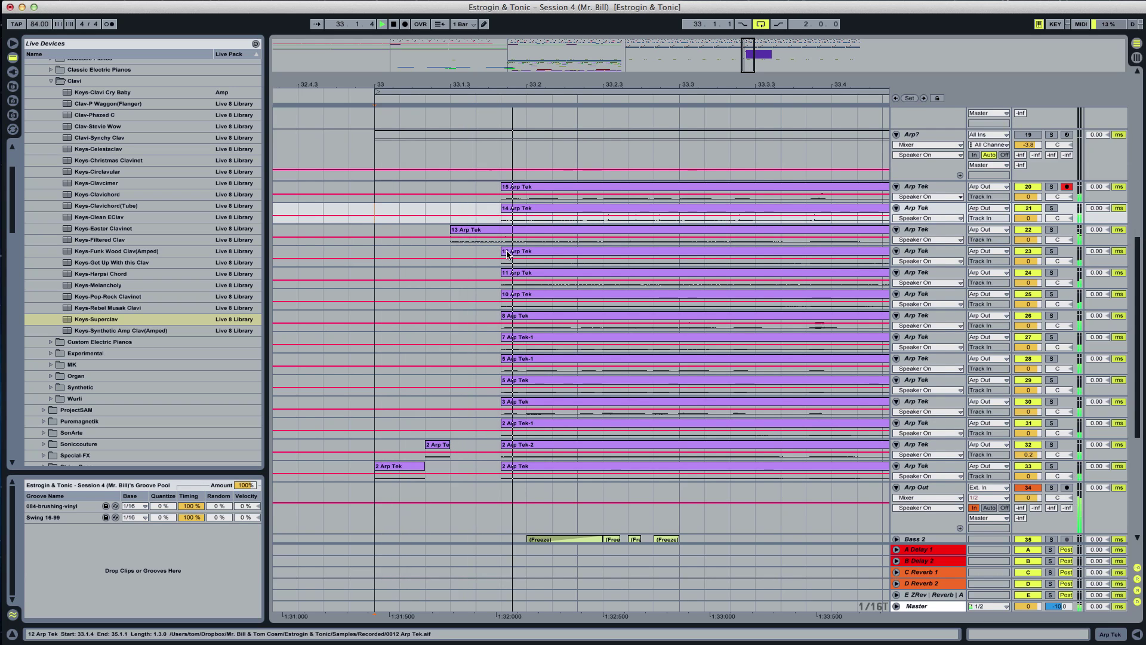
{"action": "key", "text": "space"}
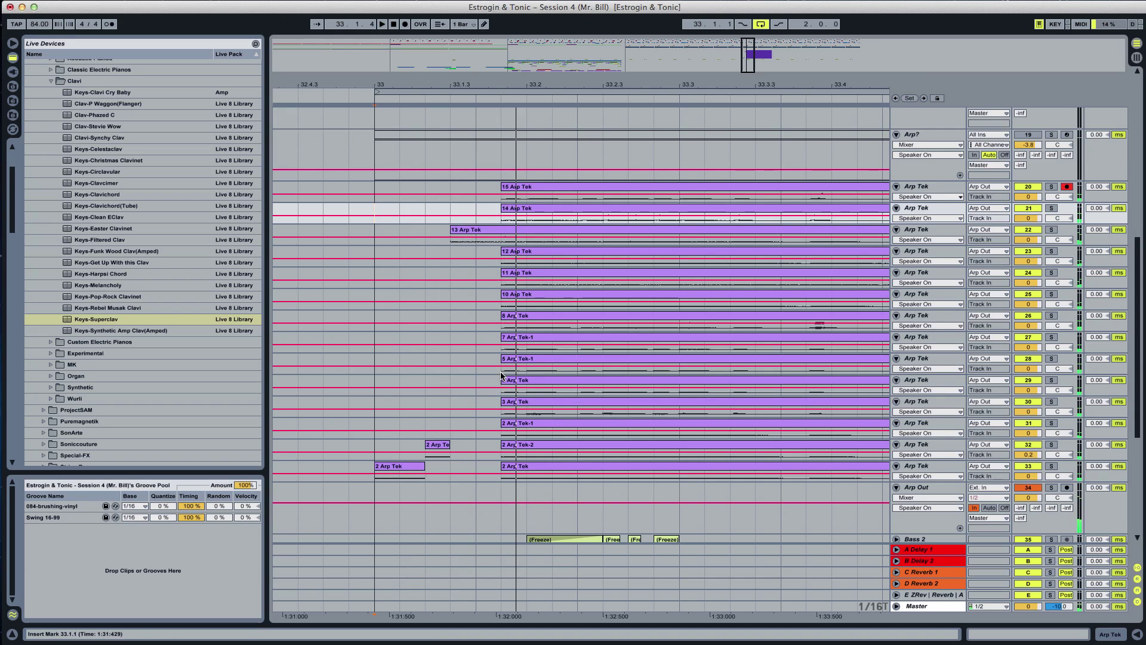
Delete the 33.1.4 to 33.2.1 slice from every Arp Tek track except 27 and play from bar 33
{"action": "left_click_drag", "start_coordinate": [502, 376], "coordinate": [517, 441]}
{"action": "key", "text": "ctrl+e"}
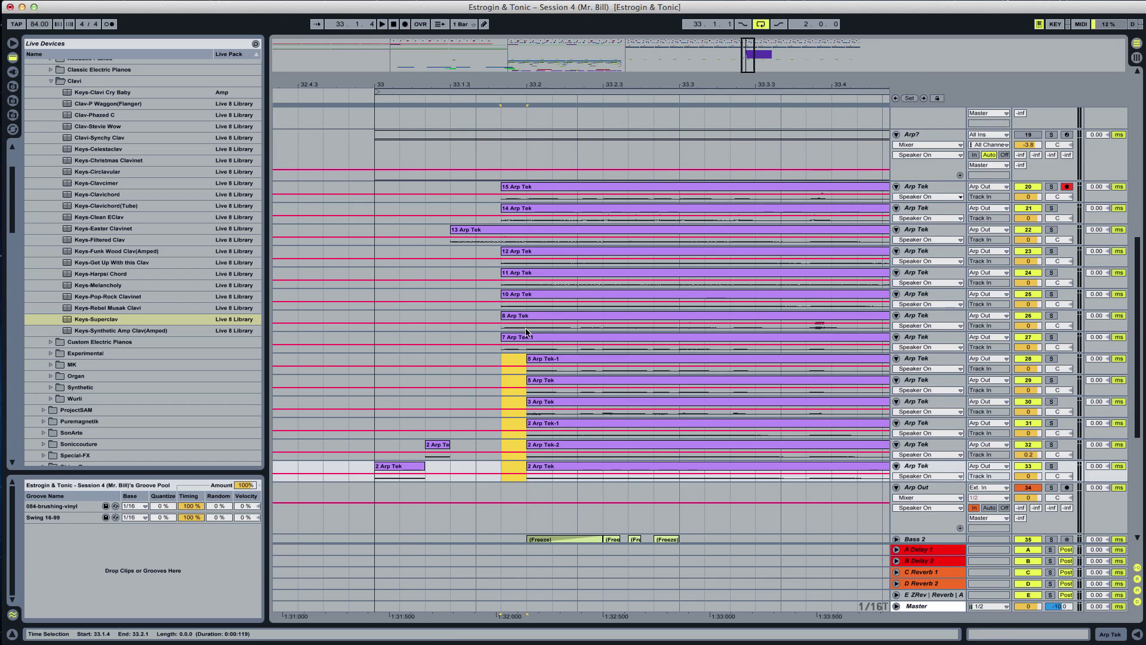
{"action": "left_click_drag", "start_coordinate": [526, 332], "coordinate": [501, 188]}
{"action": "key", "text": "ctrl+e"}
{"action": "left_click", "coordinate": [375, 232]}
{"action": "key", "text": "space"}
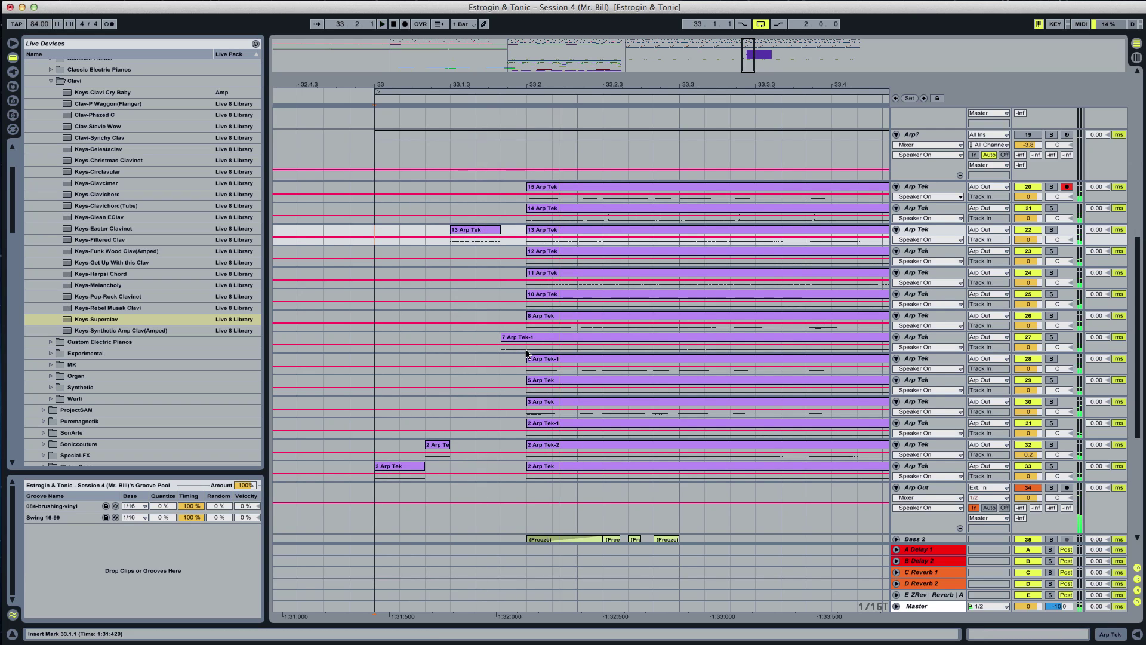
{"action": "key", "text": "space"}
Delete the 33.2.1 to 33.2.2 slice from every Arp Tek track except 26 and play from 33.1.3
{"action": "left_click_drag", "start_coordinate": [527, 347], "coordinate": [578, 472]}
{"action": "key", "text": "Delete"}
{"action": "left_click_drag", "start_coordinate": [577, 306], "coordinate": [554, 265]}
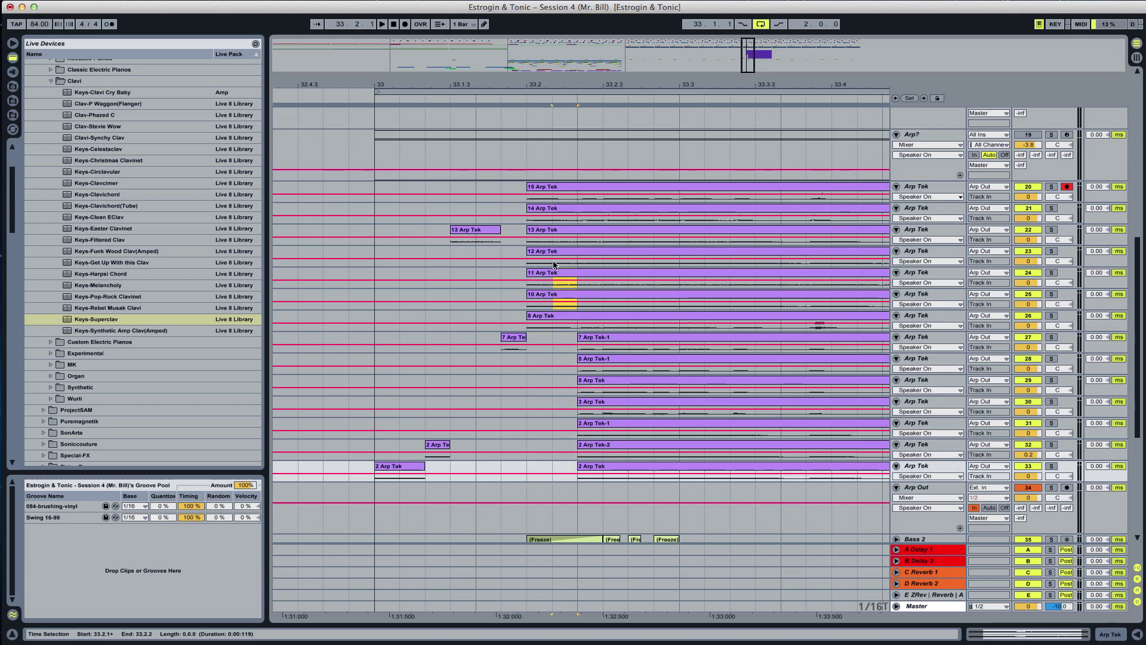
{"action": "key", "text": "Delete"}
{"action": "left_click", "coordinate": [452, 216]}
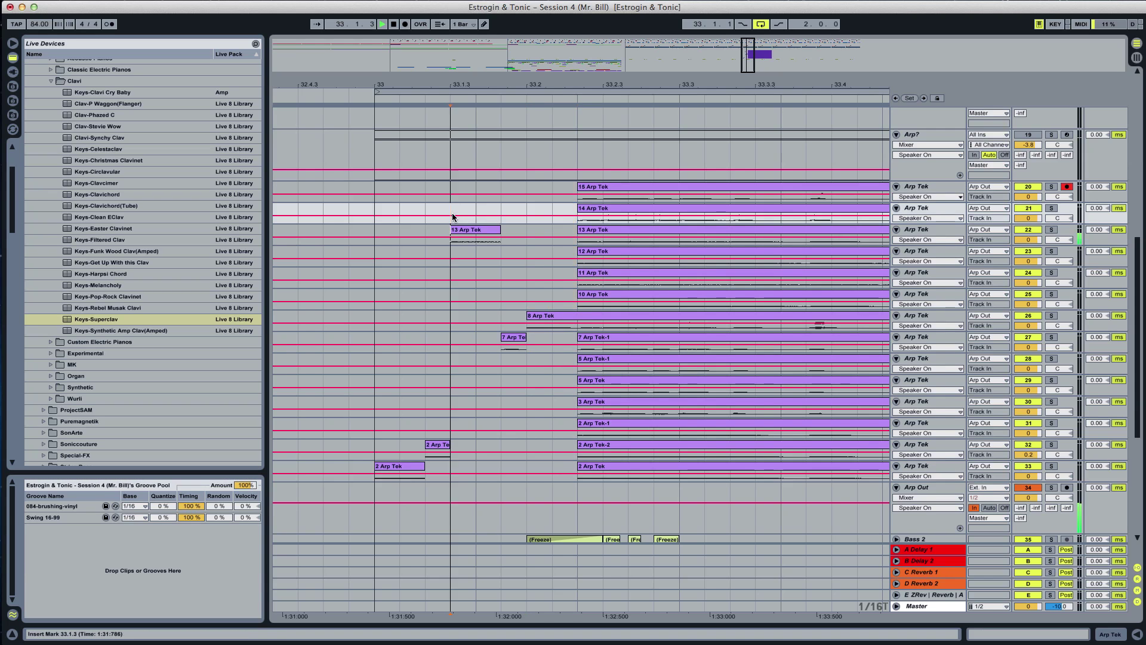
{"action": "key", "text": "space"}
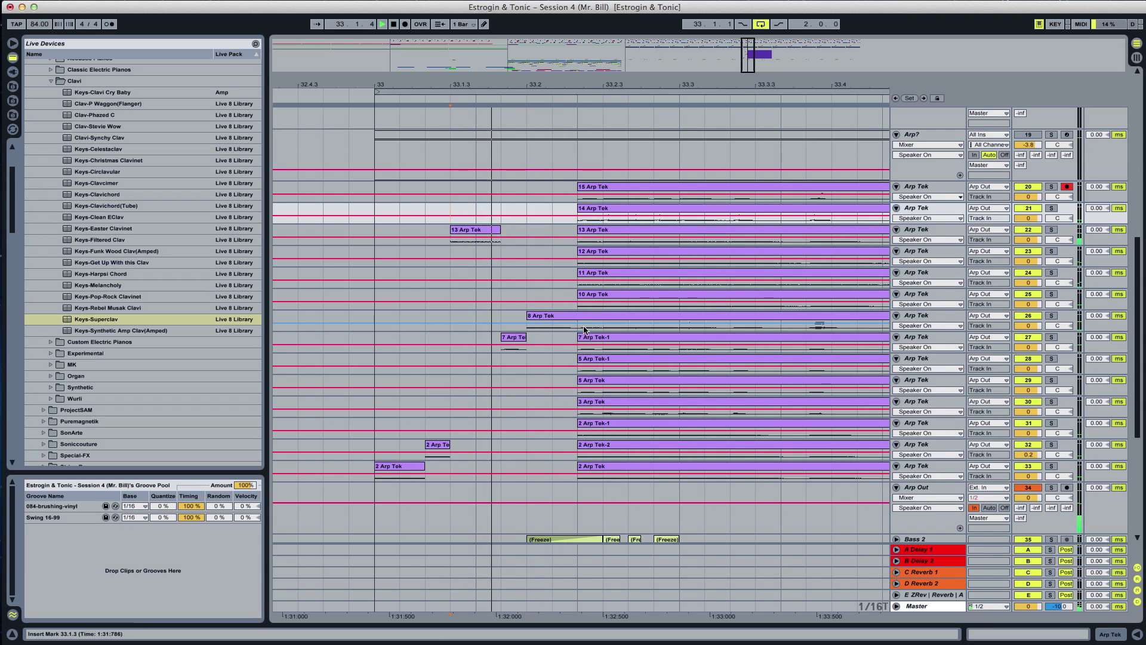
{"action": "key", "text": "space"}
Delete the 33.2.2 to 33.2.3 slice from every Arp Tek track except 27 and audition the sequence
{"action": "left_click_drag", "start_coordinate": [578, 327], "coordinate": [608, 200]}
{"action": "key", "text": "Delete"}
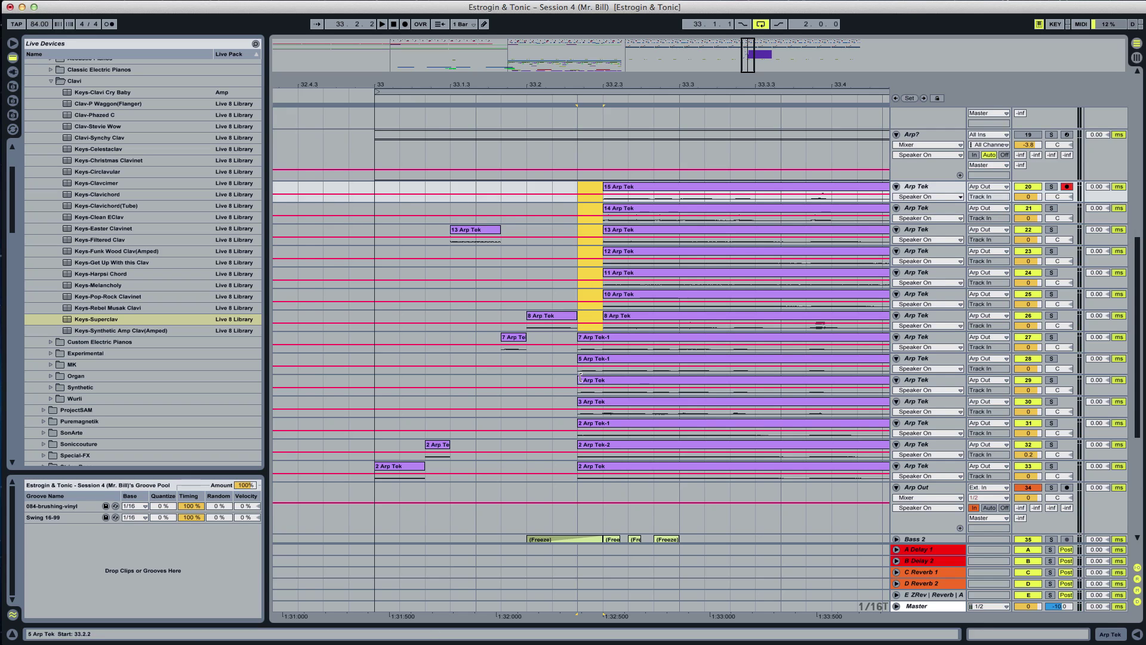
{"action": "left_click_drag", "start_coordinate": [578, 376], "coordinate": [603, 472]}
{"action": "key", "text": "Delete"}
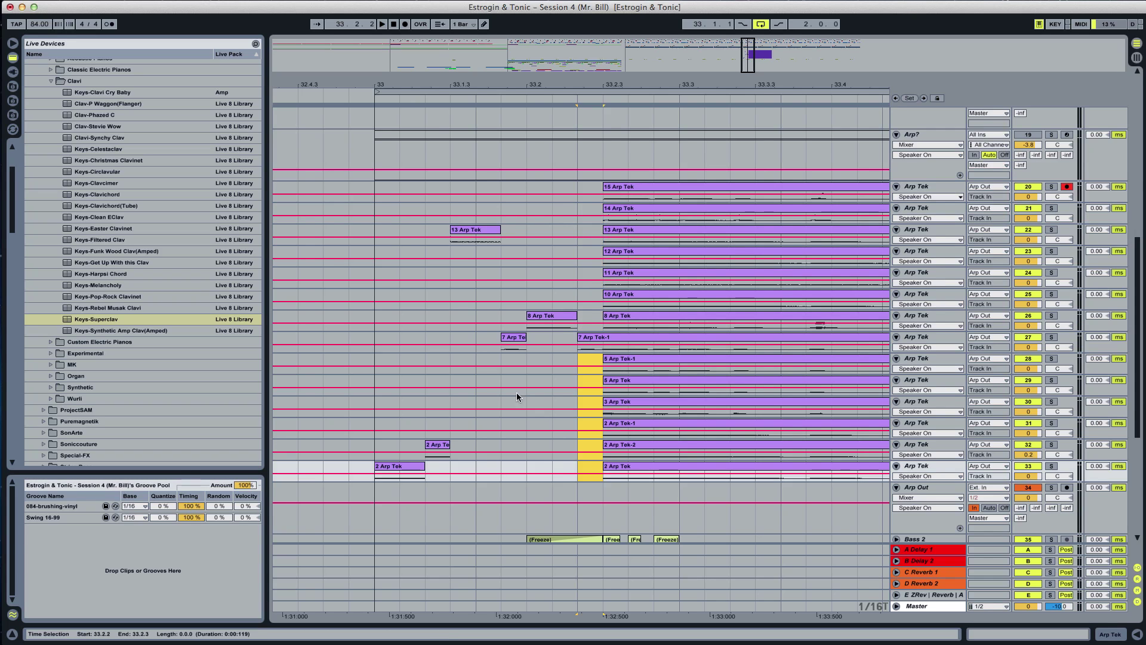
{"action": "left_click", "coordinate": [475, 359]}
{"action": "key", "text": "space"}
{"action": "key", "text": "space"}
{"action": "key", "text": "space"}
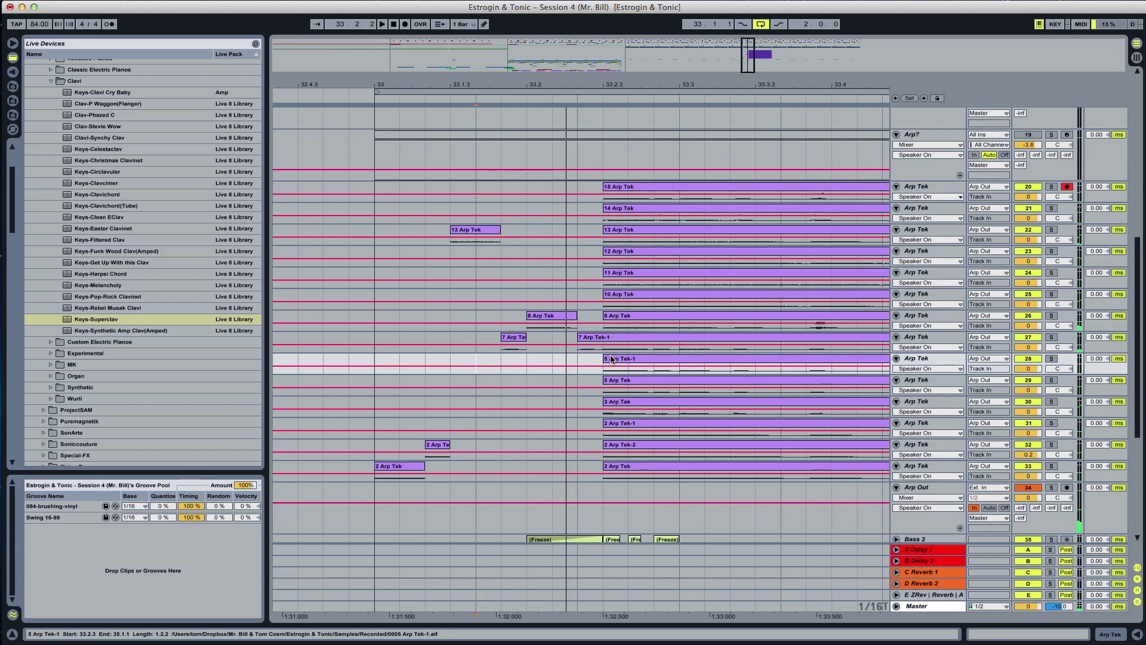
Extend track 28's clip back to 33.2.2, trim track 27's clip start to 33.2.3 and play the result
{"action": "mouse_move", "coordinate": [611, 358]}
{"action": "left_mouse_down"}
{"action": "mouse_move", "coordinate": [585, 358]}
{"action": "mouse_move", "coordinate": [611, 336]}
{"action": "left_mouse_up"}
{"action": "left_click", "coordinate": [588, 336]}
{"action": "left_click", "coordinate": [552, 360]}
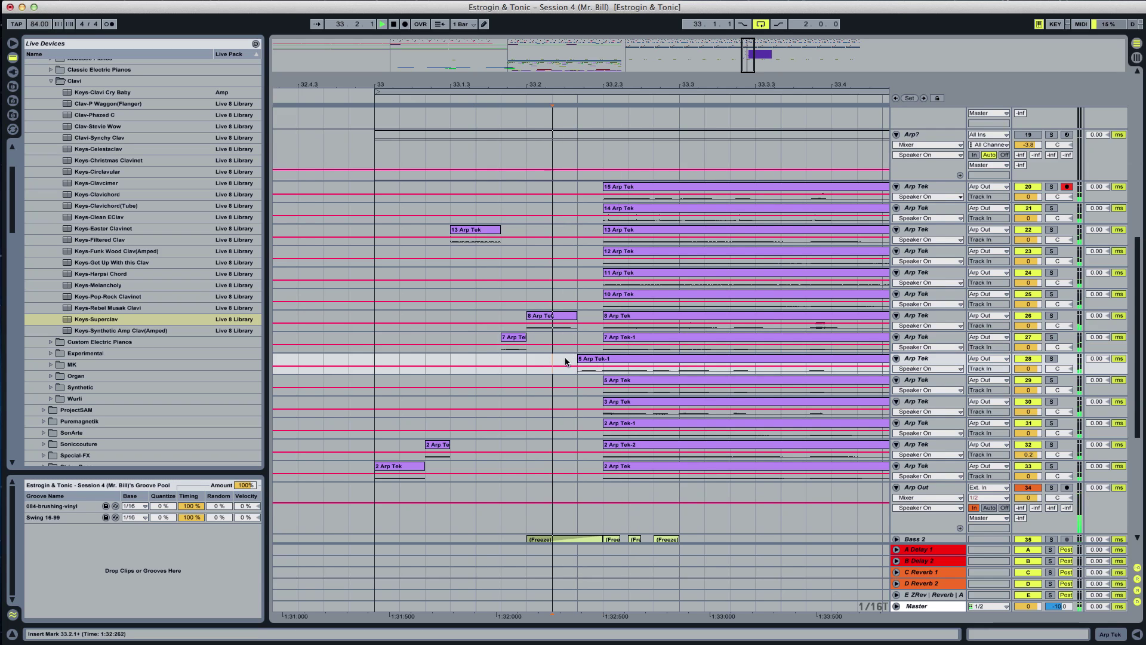
{"action": "key", "text": "space"}
{"action": "key", "text": "space"}
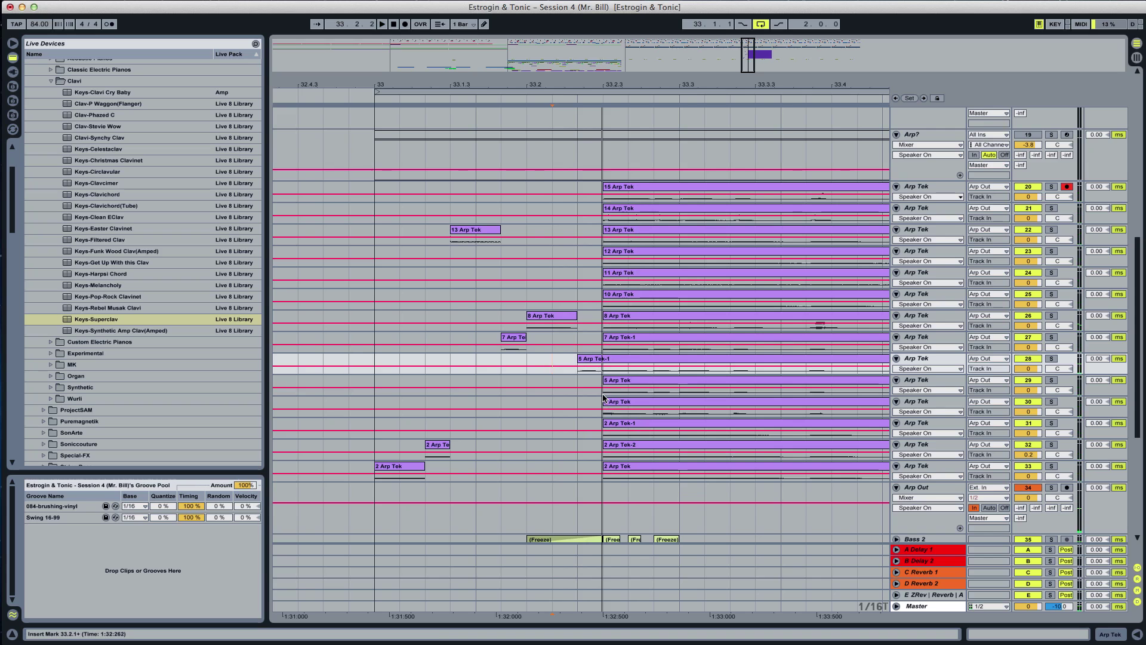
Audition from 33.2.3, set the grid to 1/32 triplets and delete the slice starting there from tracks 20 to 29
{"action": "left_click", "coordinate": [603, 395]}
{"action": "key", "text": "space"}
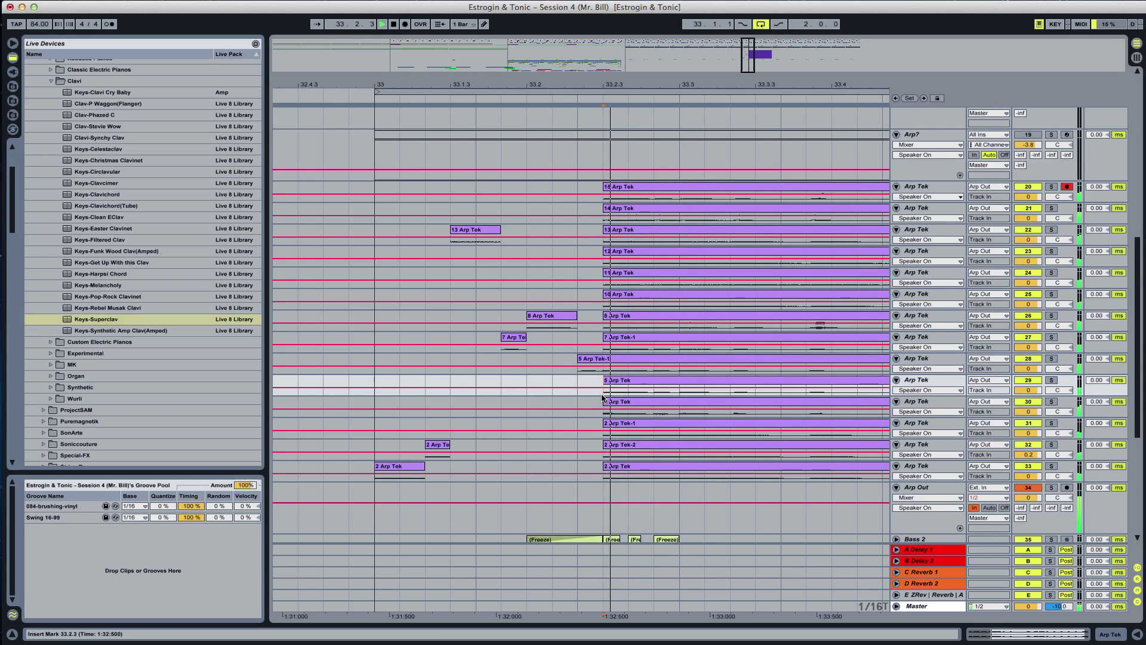
{"action": "key", "text": "super+1"}
{"action": "left_click_drag", "start_coordinate": [608, 202], "coordinate": [616, 198]}
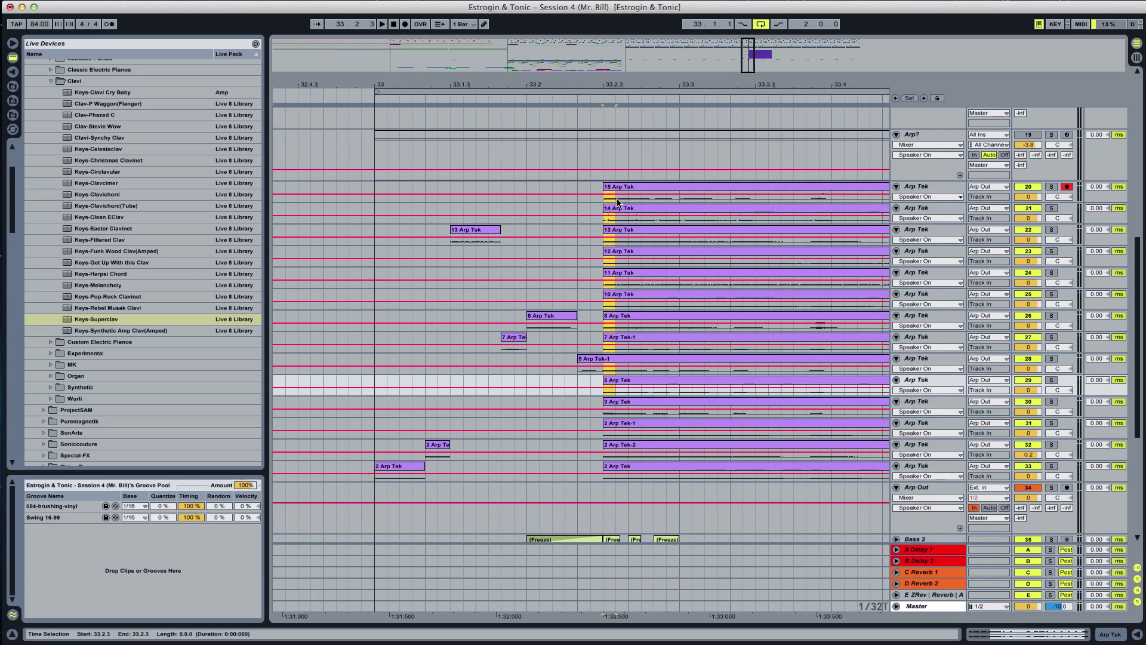
{"action": "key", "text": "Delete"}
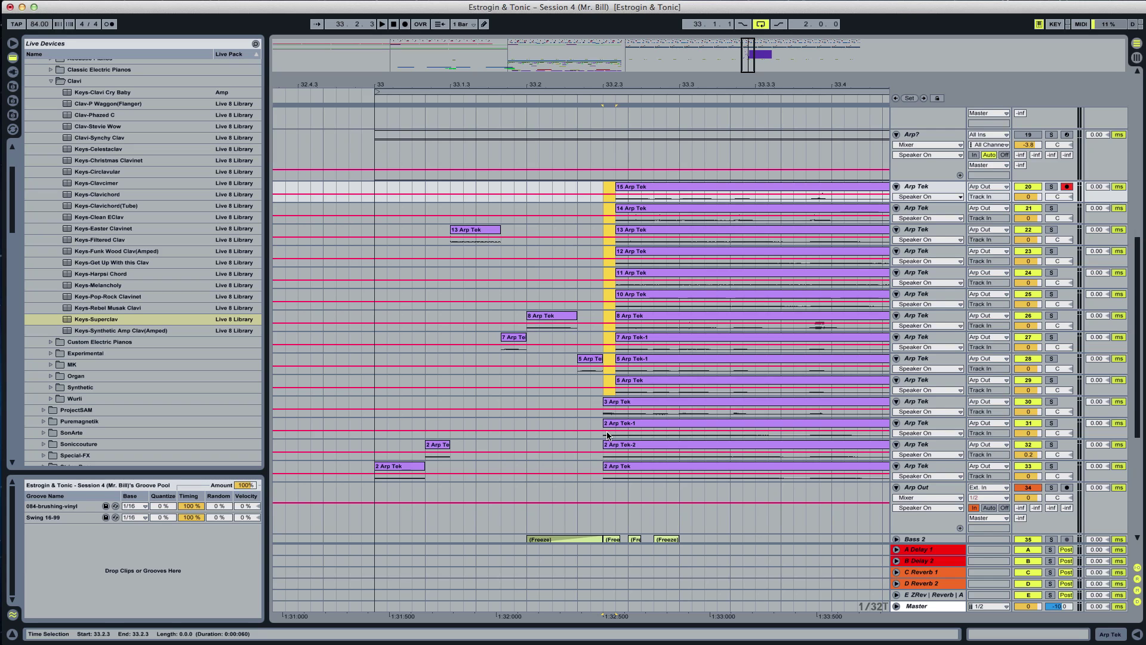
Delete the 33.2.3 slice from tracks 31 to 33 and the following 1/32-triplet slice from all tracks except 31, then play from bar 33
{"action": "left_click_drag", "start_coordinate": [603, 443], "coordinate": [632, 197]}
{"action": "key", "text": "Delete"}
{"action": "key", "text": "Delete"}
{"action": "key", "text": "Delete"}
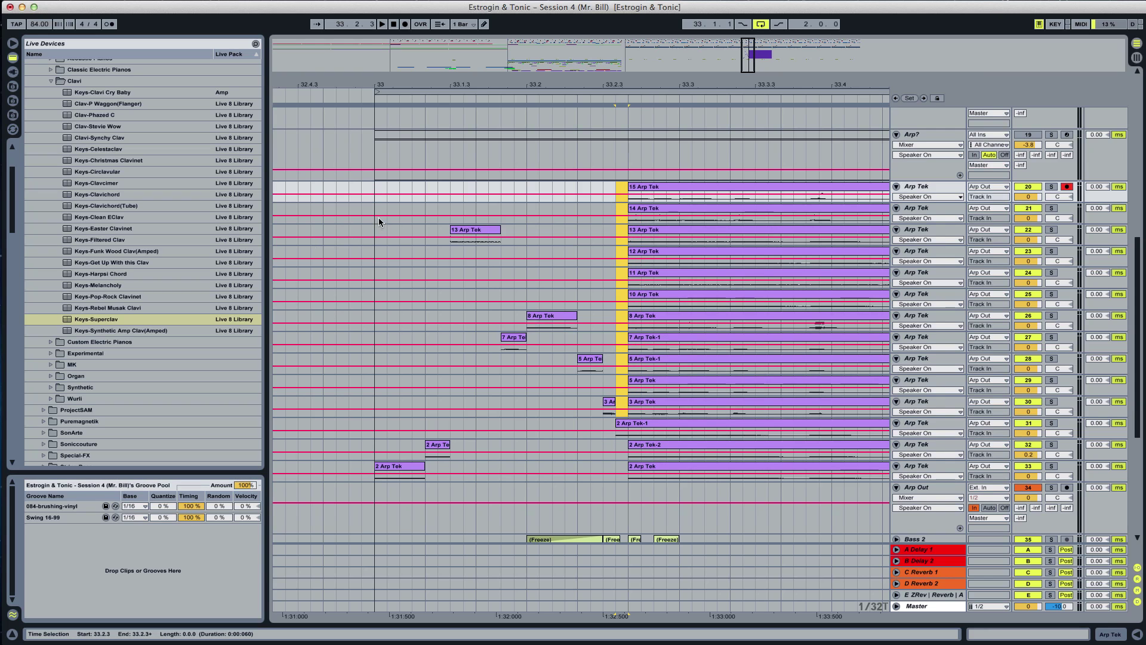
{"action": "left_click", "coordinate": [379, 219]}
{"action": "key", "text": "space"}
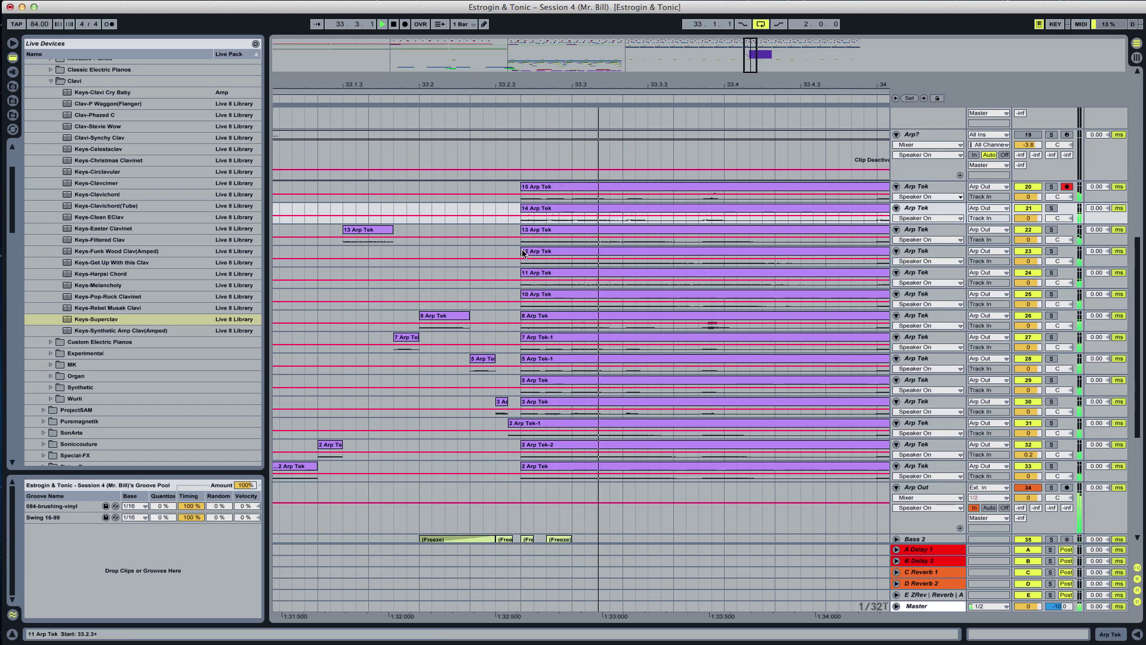
Delete the next two 1/32-triplet grid divisions after track 31's short slice from all Arp Tek tracks
{"action": "left_click", "coordinate": [519, 288]}
{"action": "key", "text": "space"}
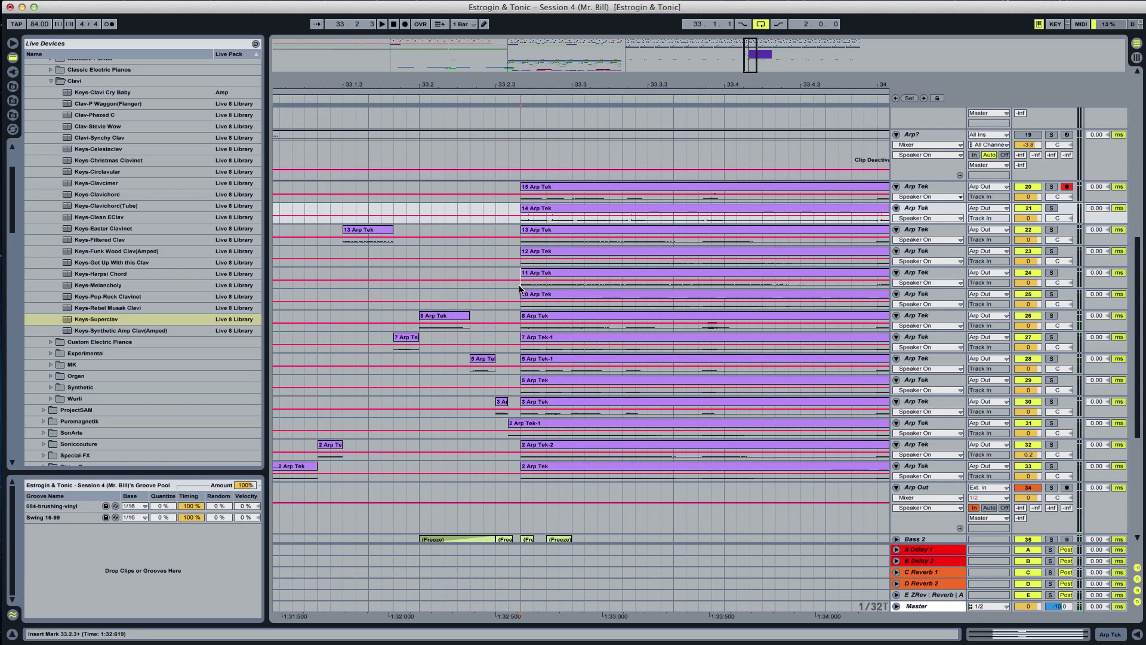
{"action": "left_click_drag", "start_coordinate": [519, 285], "coordinate": [542, 471]}
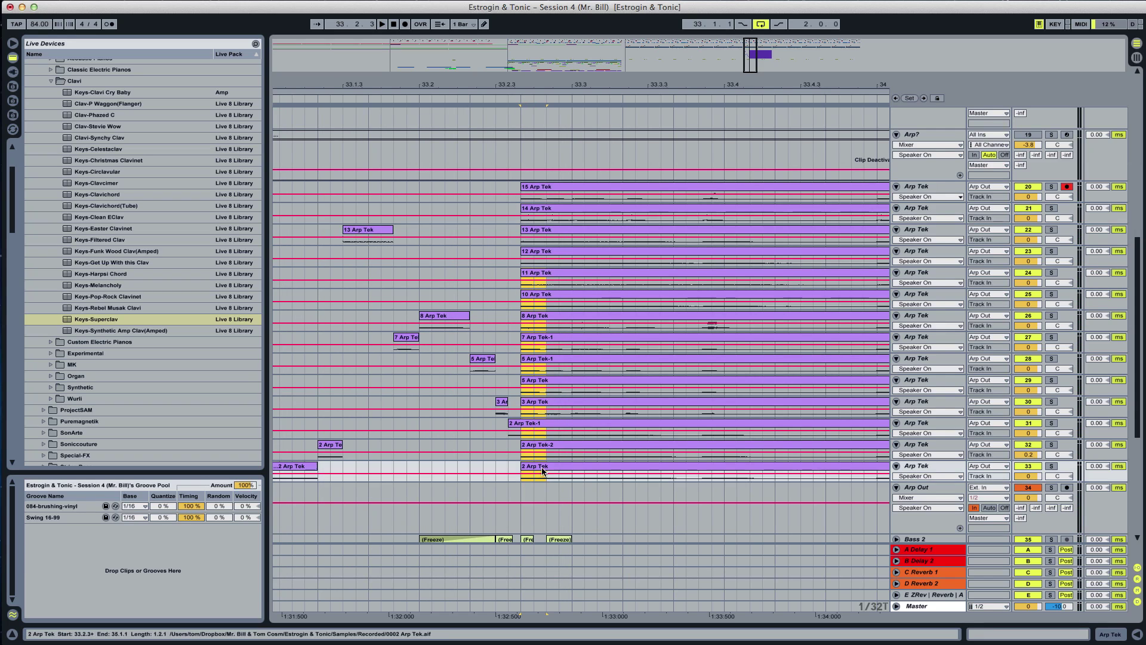
{"action": "key", "text": "Delete"}
{"action": "left_click_drag", "start_coordinate": [546, 278], "coordinate": [521, 195]}
{"action": "key", "text": "Delete"}
Play across the new gap and extend track 22's clip back to the end of track 31's short slice
{"action": "left_click", "coordinate": [484, 233]}
{"action": "key", "text": "space"}
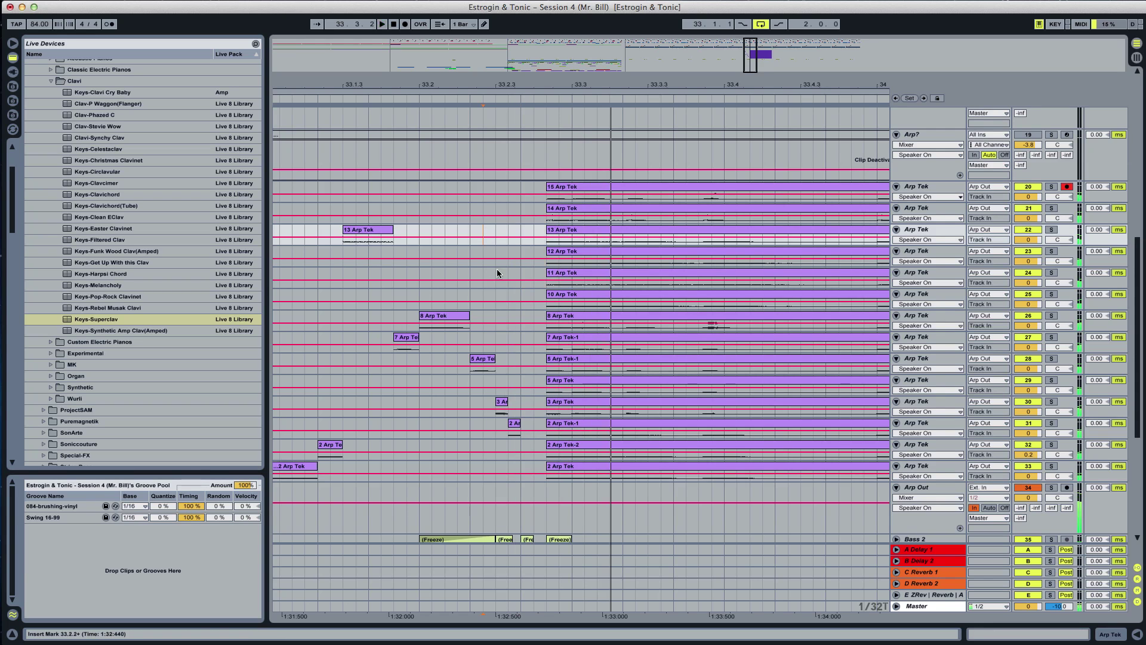
{"action": "left_click_drag", "start_coordinate": [547, 231], "coordinate": [523, 231]}
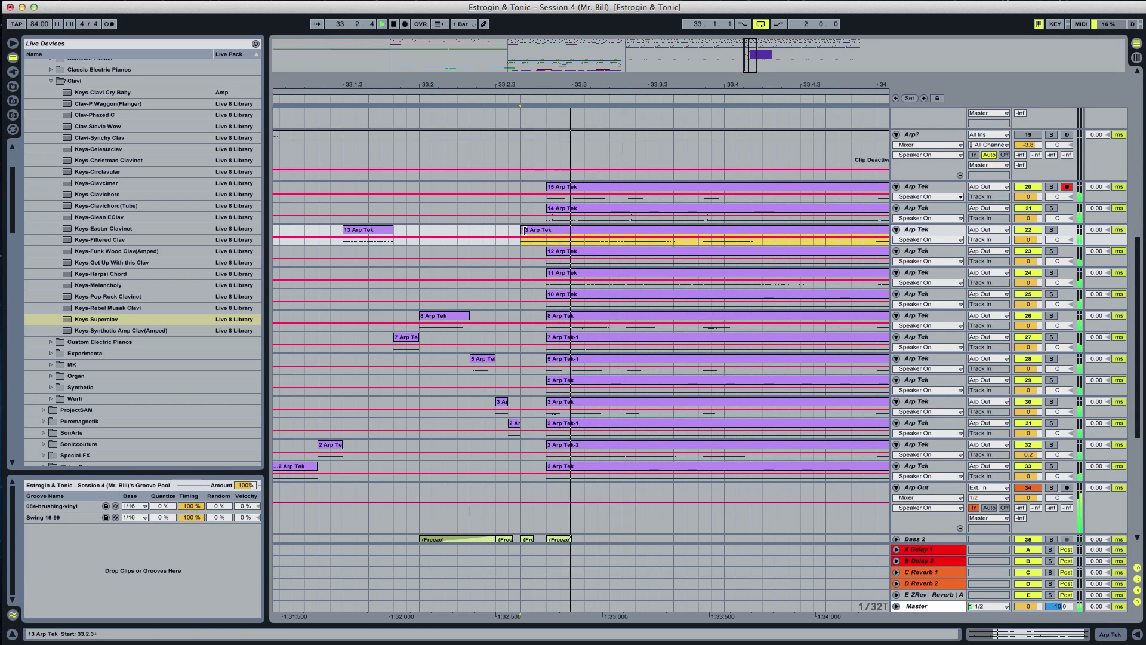
{"action": "left_click", "coordinate": [488, 246]}
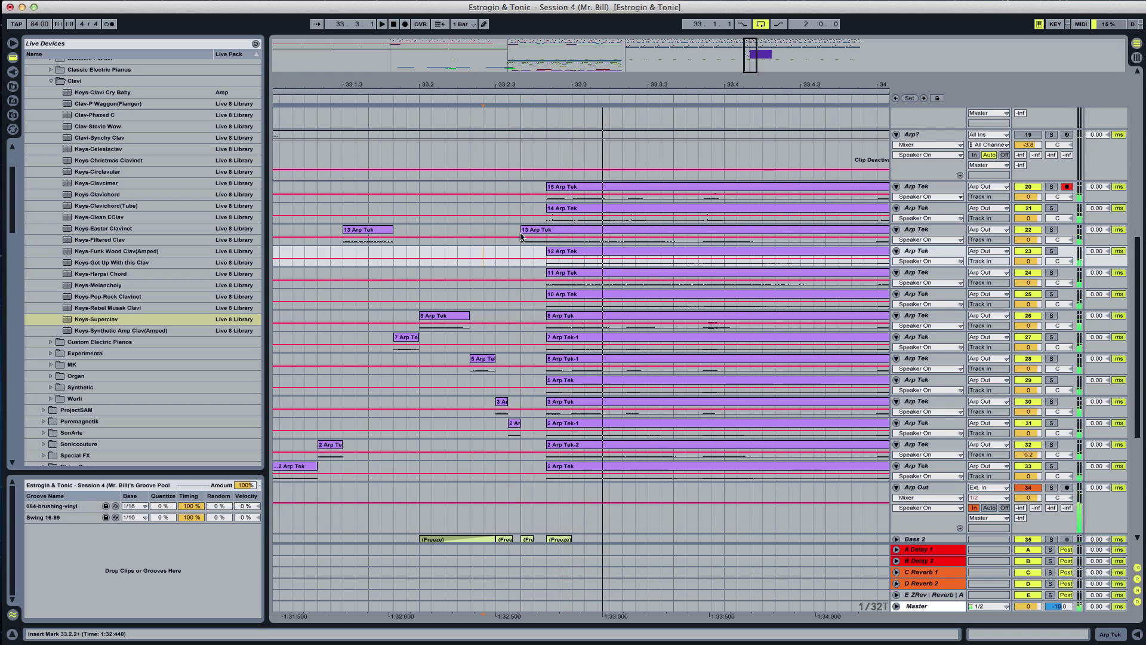
Extend track 21's clip back to the end of track 31's short slice, trim track 22's clip start to 33.2.4, and audition the change
{"action": "left_click", "coordinate": [434, 432]}
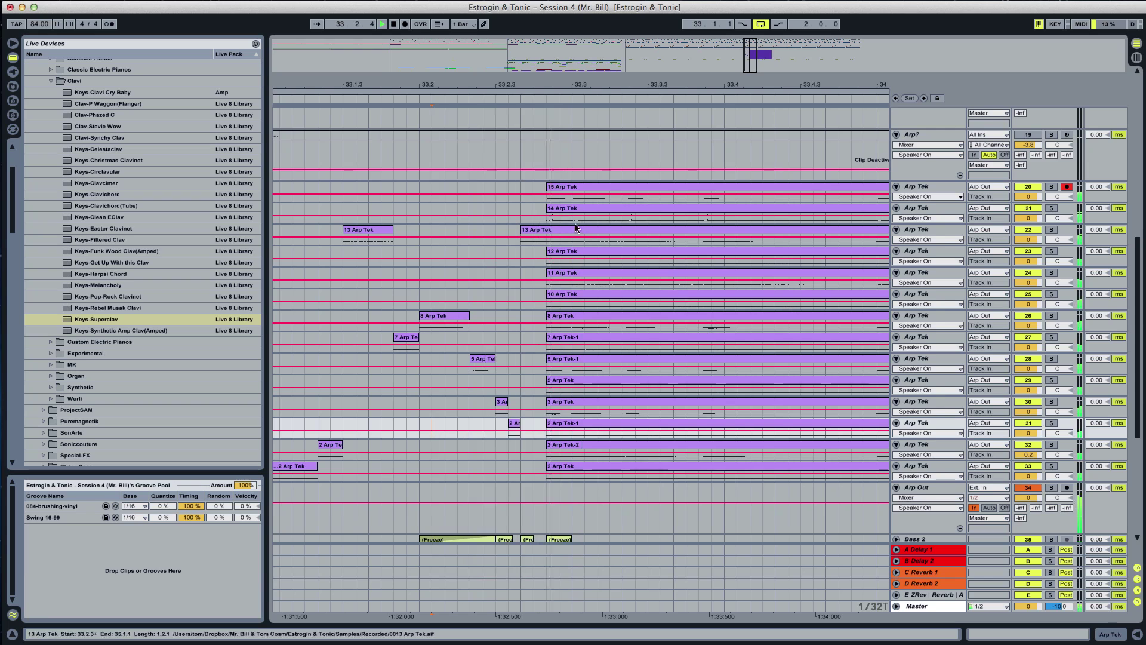
{"action": "left_click", "coordinate": [518, 206]}
{"action": "key", "text": "space"}
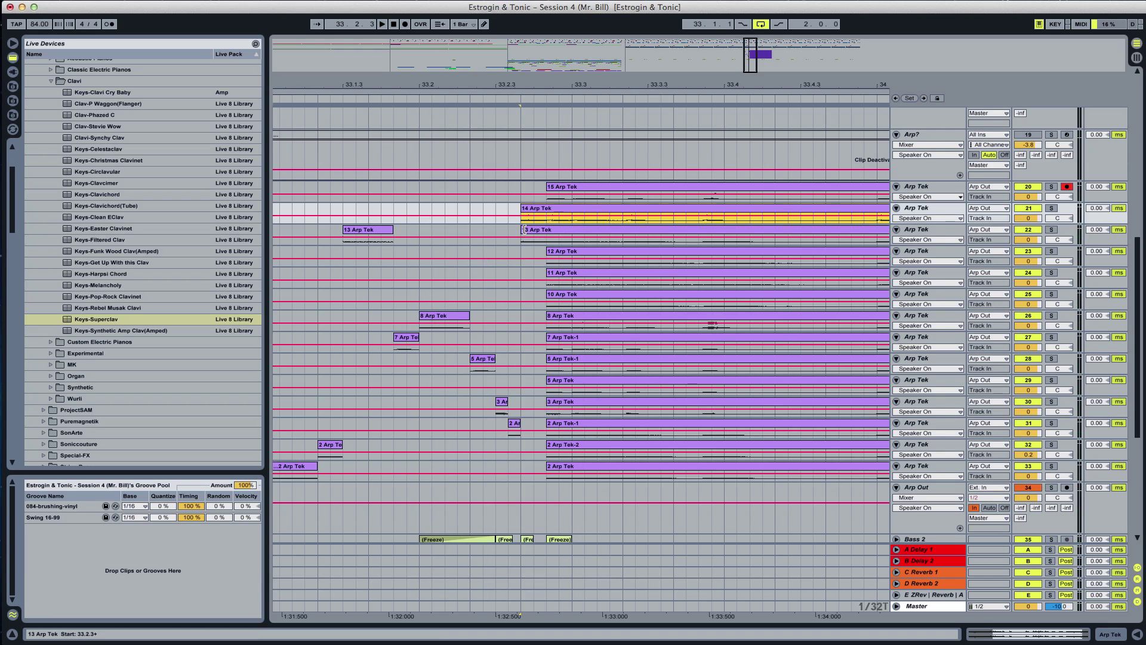
{"action": "left_click_drag", "start_coordinate": [523, 229], "coordinate": [550, 230]}
{"action": "left_click", "coordinate": [523, 232]}
{"action": "key", "text": "space"}
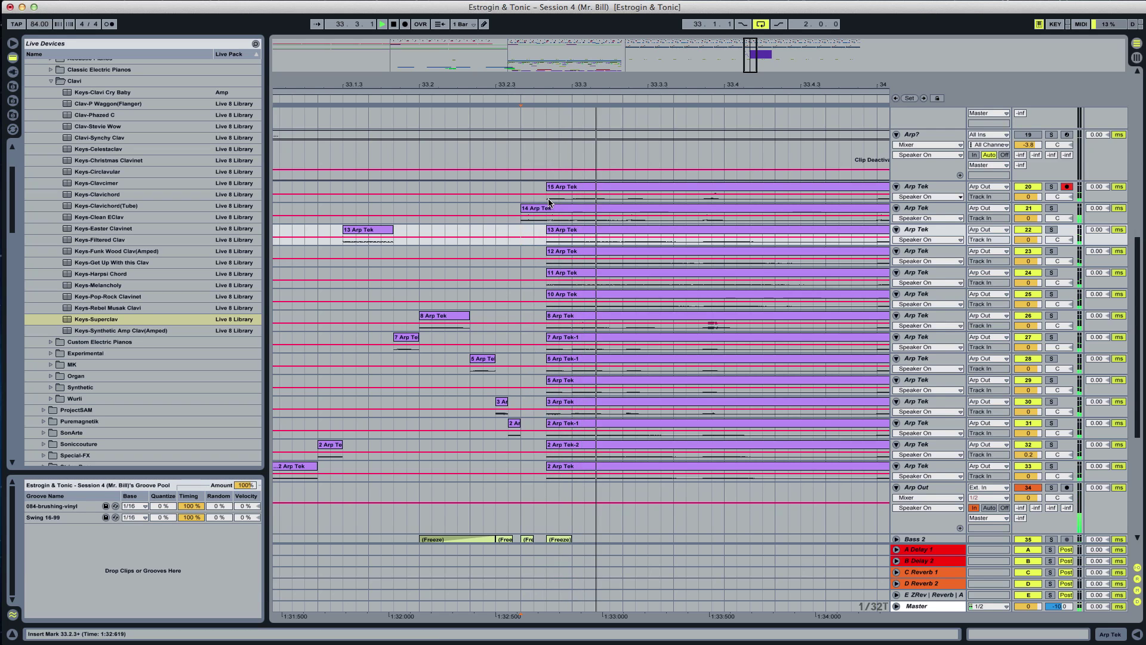
Delete the 33.2.4 to 33.3.1 slice from all Arp Tek tracks except 29, then play from 33.2.2
{"action": "left_click_drag", "start_coordinate": [548, 203], "coordinate": [570, 290]}
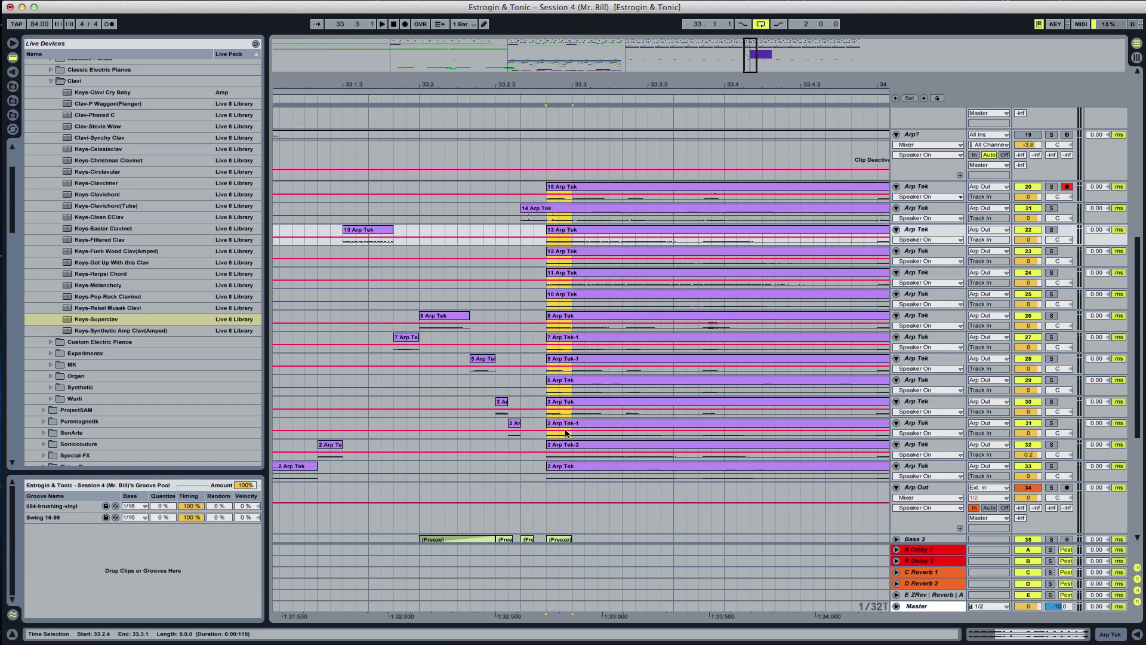
{"action": "key", "text": "Delete"}
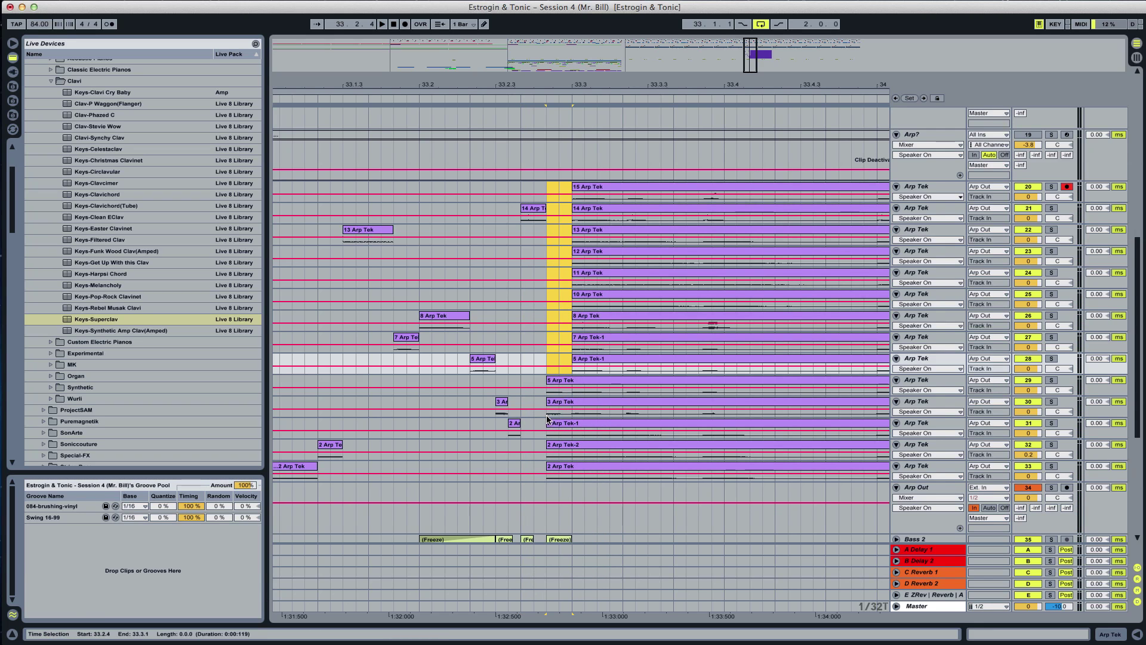
{"action": "left_click_drag", "start_coordinate": [548, 399], "coordinate": [570, 478]}
{"action": "left_click", "coordinate": [476, 466]}
{"action": "key", "text": "space"}
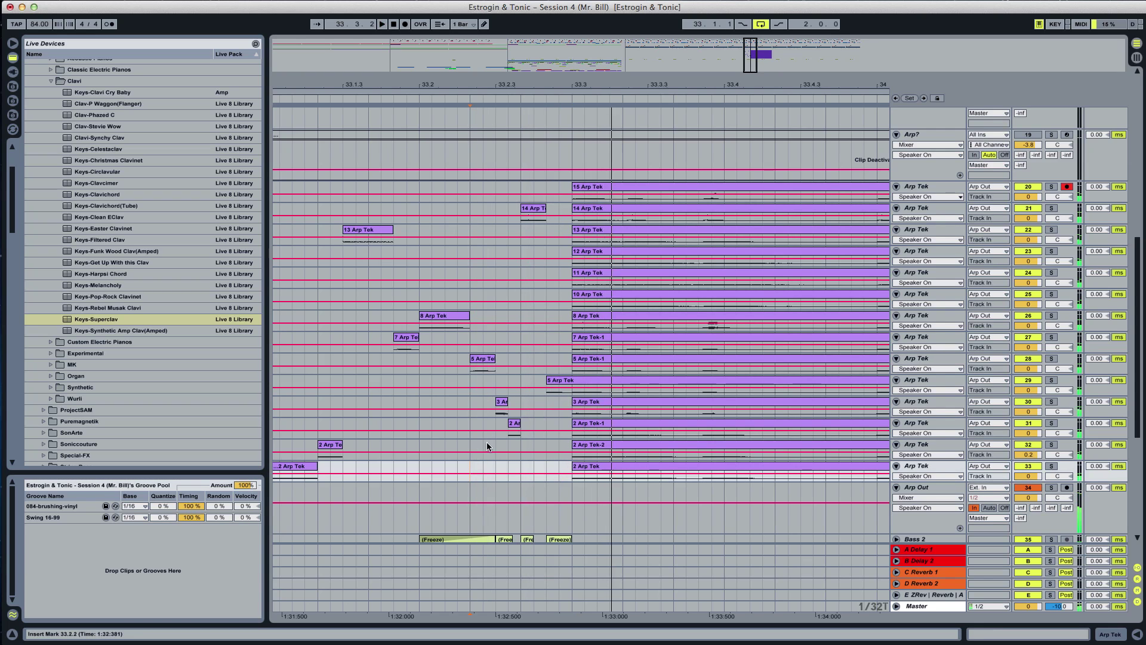
Extend track 28's clip back to 33.2.4, trim track 29's clip start to 33.3.1, and audition the swap
{"action": "left_click", "coordinate": [574, 361]}
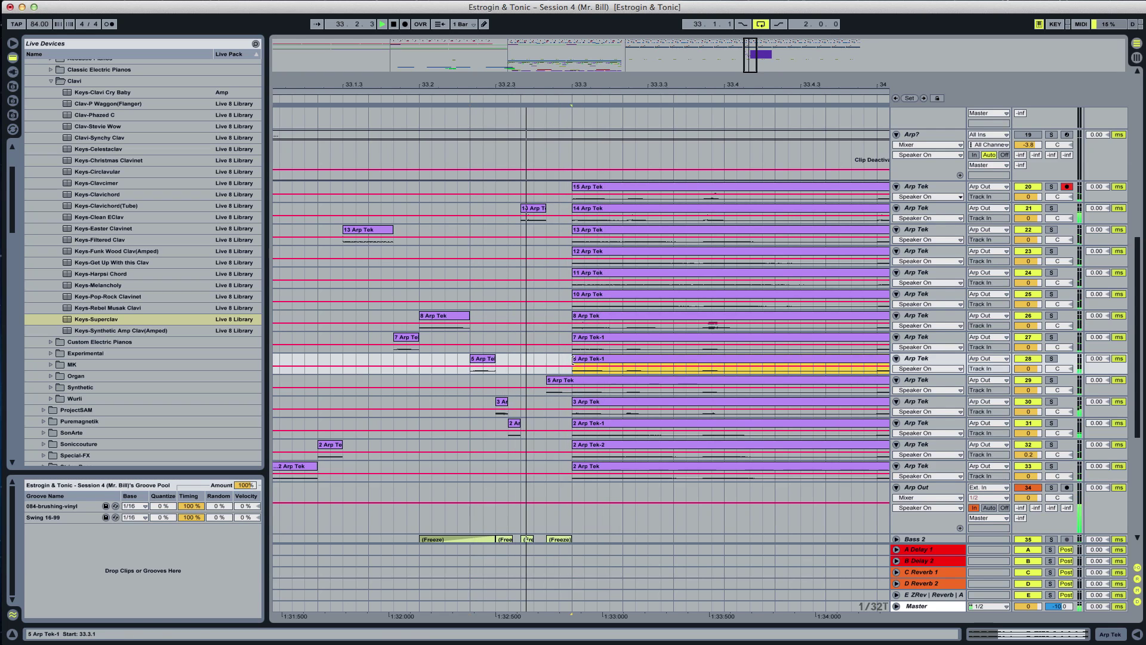
{"action": "mouse_move", "coordinate": [573, 360]}
{"action": "left_mouse_down"}
{"action": "mouse_move", "coordinate": [547, 360]}
{"action": "mouse_move", "coordinate": [572, 381]}
{"action": "left_mouse_up"}
{"action": "left_click", "coordinate": [524, 383]}
{"action": "key", "text": "space"}
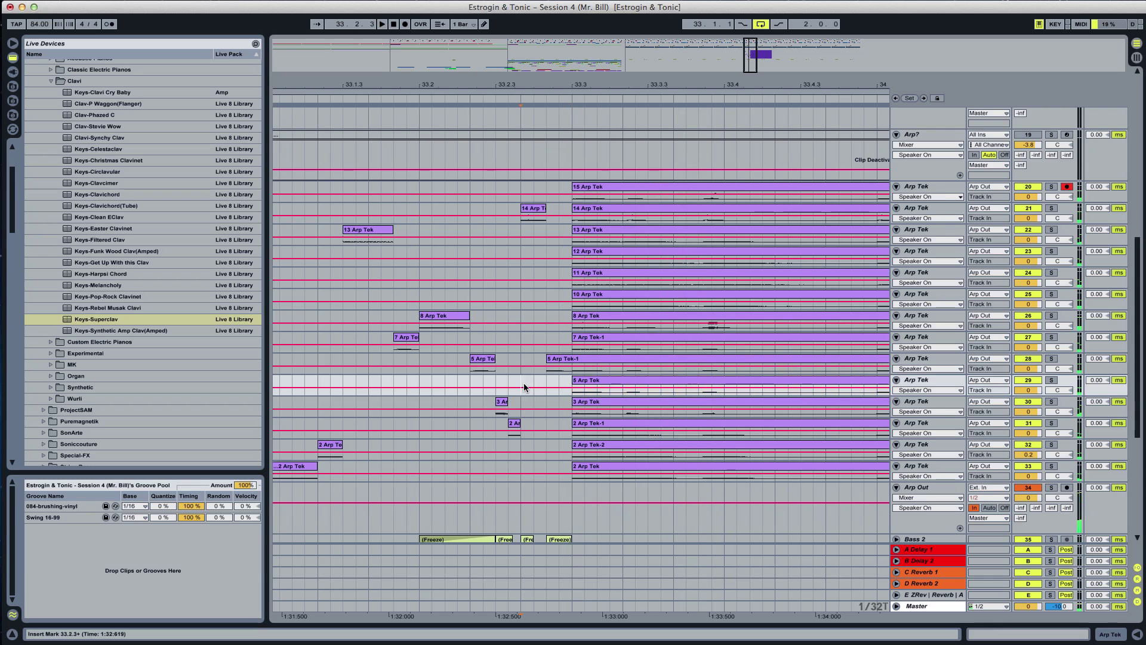
{"action": "key", "text": "space"}
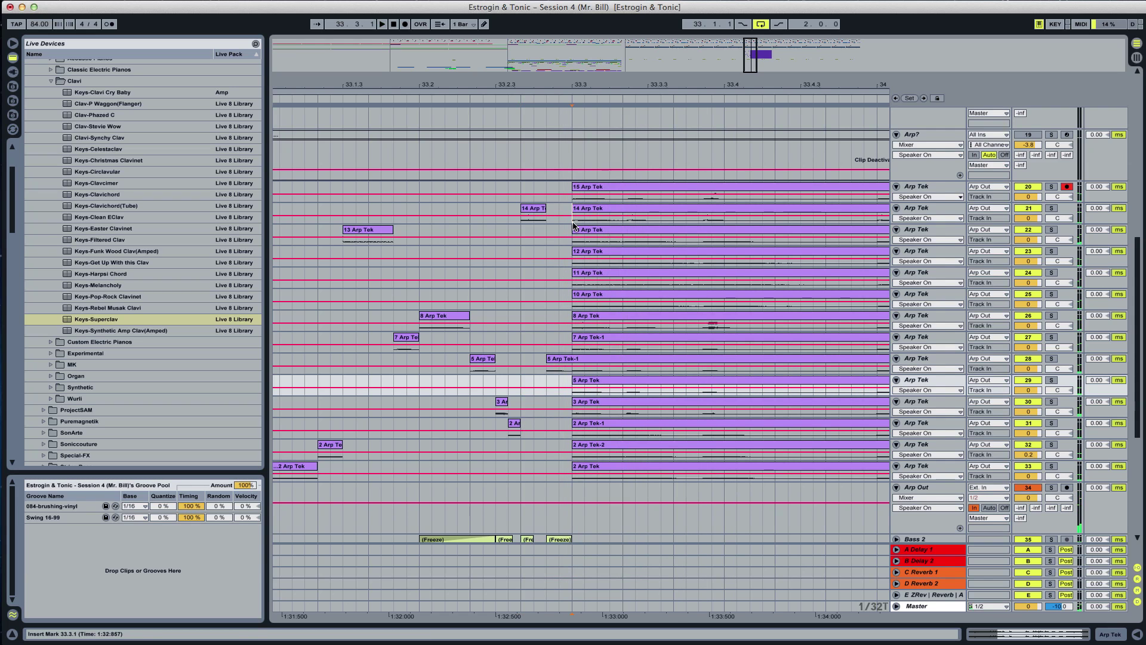
Delete the 33.3.1 to 33.3.2 slice from tracks 21 to 33, leaving track 20, and play from 33.3.1
{"action": "left_click_drag", "start_coordinate": [573, 221], "coordinate": [618, 475]}
{"action": "key", "text": "Delete"}
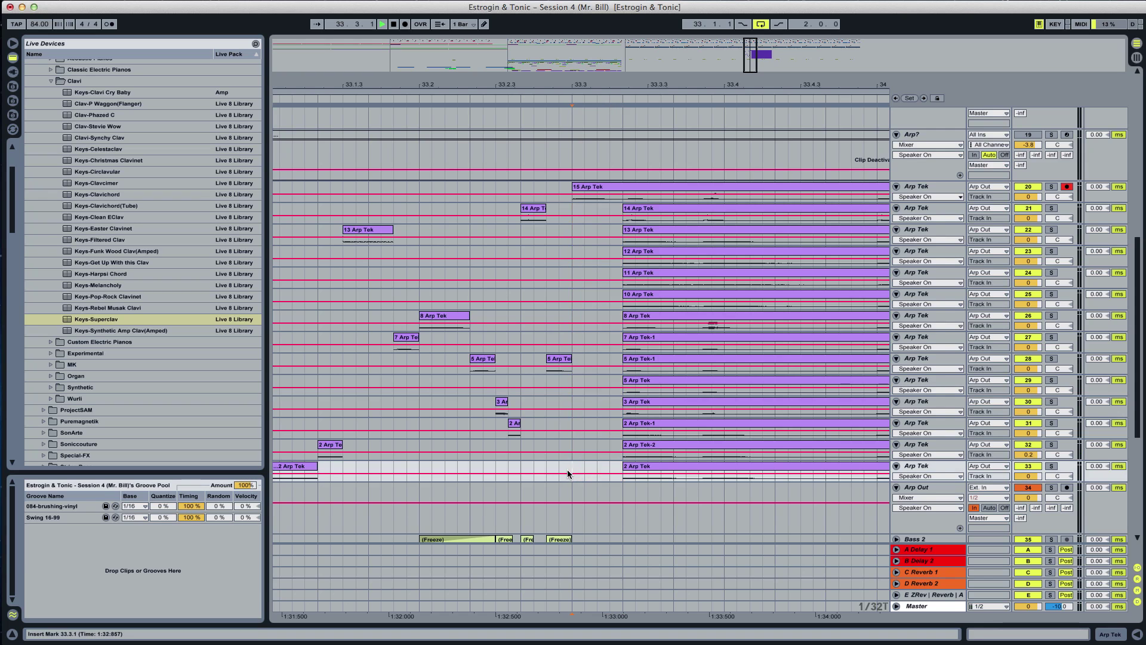
{"action": "key", "text": "space"}
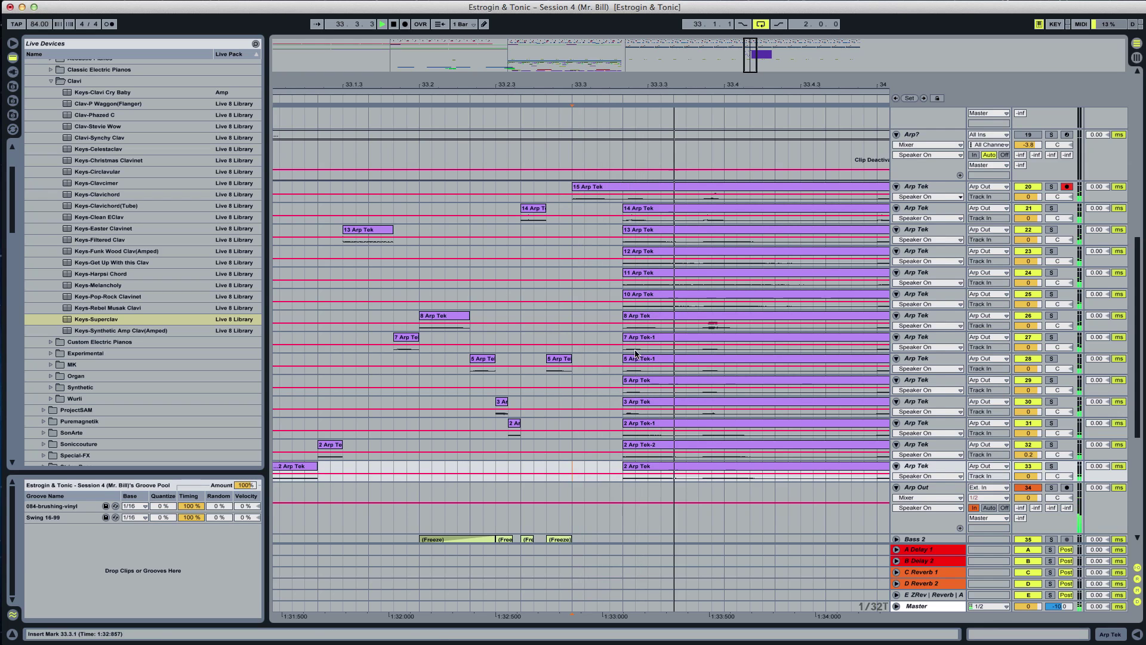
{"action": "key", "text": "space"}
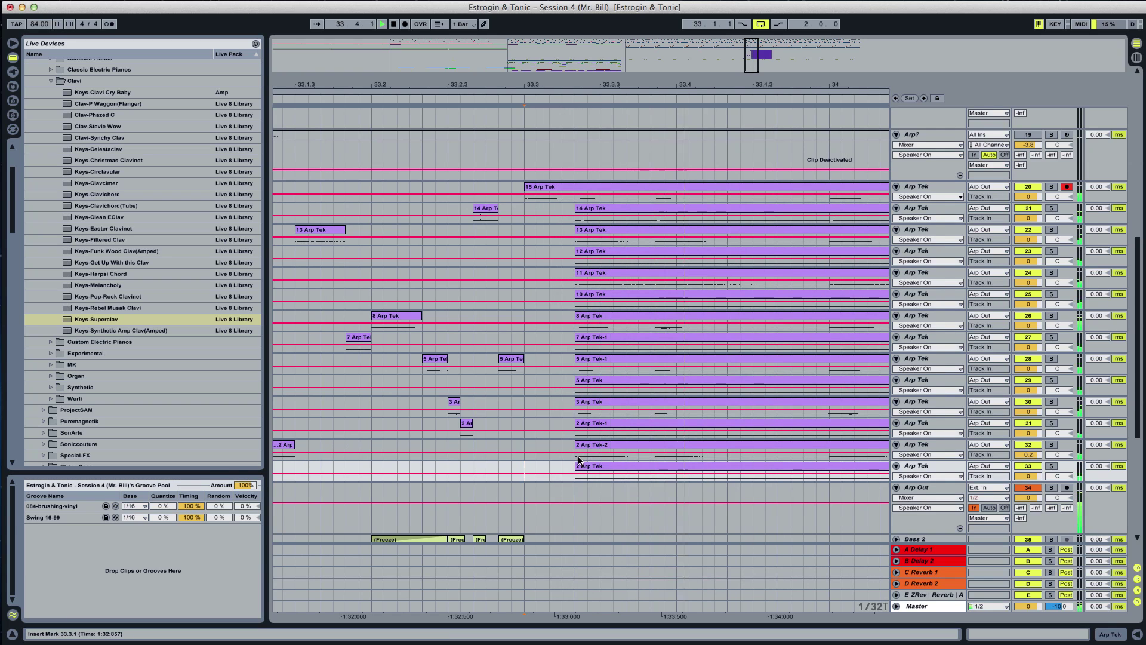
Delete the 33.3.2 to 33.3.4 section from tracks 20 to 32, leaving track 33, and play from 33.2.4
{"action": "key", "text": "space"}
{"action": "left_click_drag", "start_coordinate": [577, 459], "coordinate": [645, 199]}
{"action": "key", "text": "Delete"}
{"action": "key", "text": "space"}
{"action": "left_click", "coordinate": [506, 452]}
{"action": "key", "text": "space"}
{"action": "left_click", "coordinate": [505, 423]}
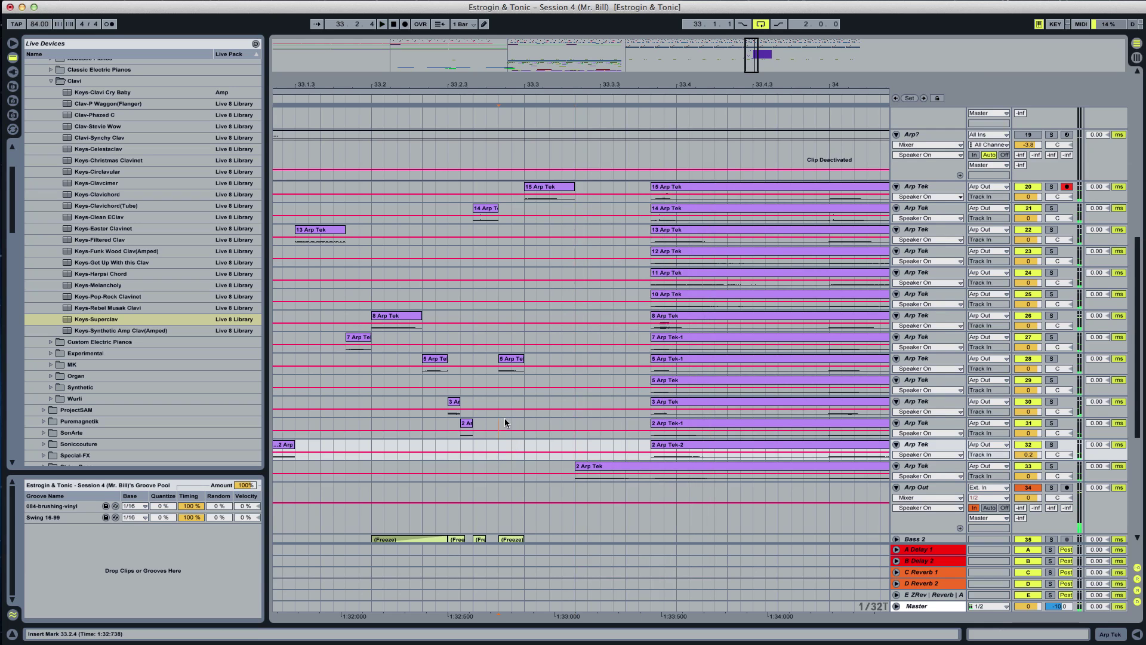
{"action": "left_click", "coordinate": [505, 423]}
{"action": "key", "text": "space"}
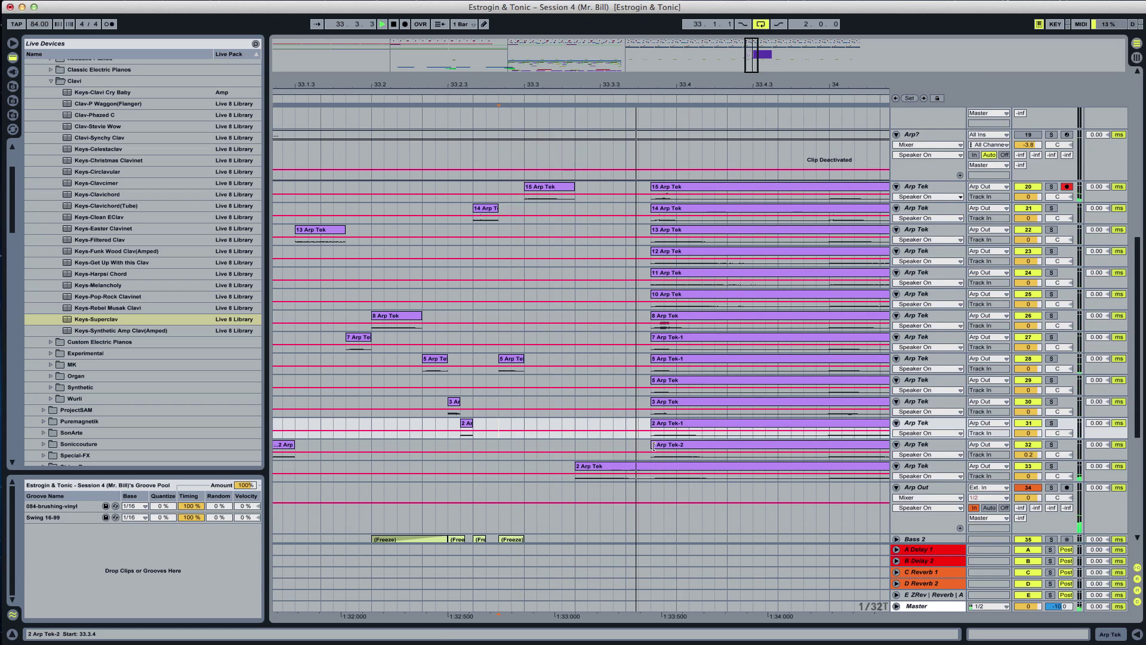
Extend track 32's clip start back to 33.3.2 to layer it with track 33, and play from 33.3.2
{"action": "key", "text": "space"}
{"action": "left_click_drag", "start_coordinate": [654, 445], "coordinate": [575, 442]}
{"action": "left_click", "coordinate": [574, 427]}
{"action": "key", "text": "space"}
{"action": "key", "text": "space"}
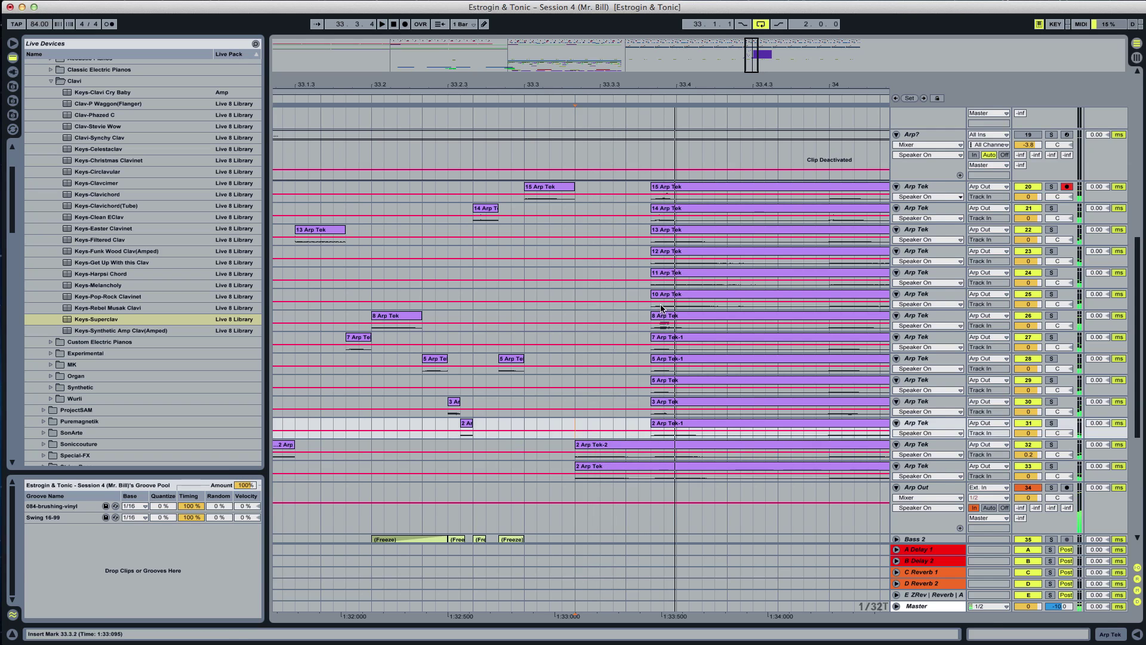
Extend the clips on tracks 25 and 26 back to 33.3.2 and audition the layered section
{"action": "left_click_drag", "start_coordinate": [654, 296], "coordinate": [575, 295]}
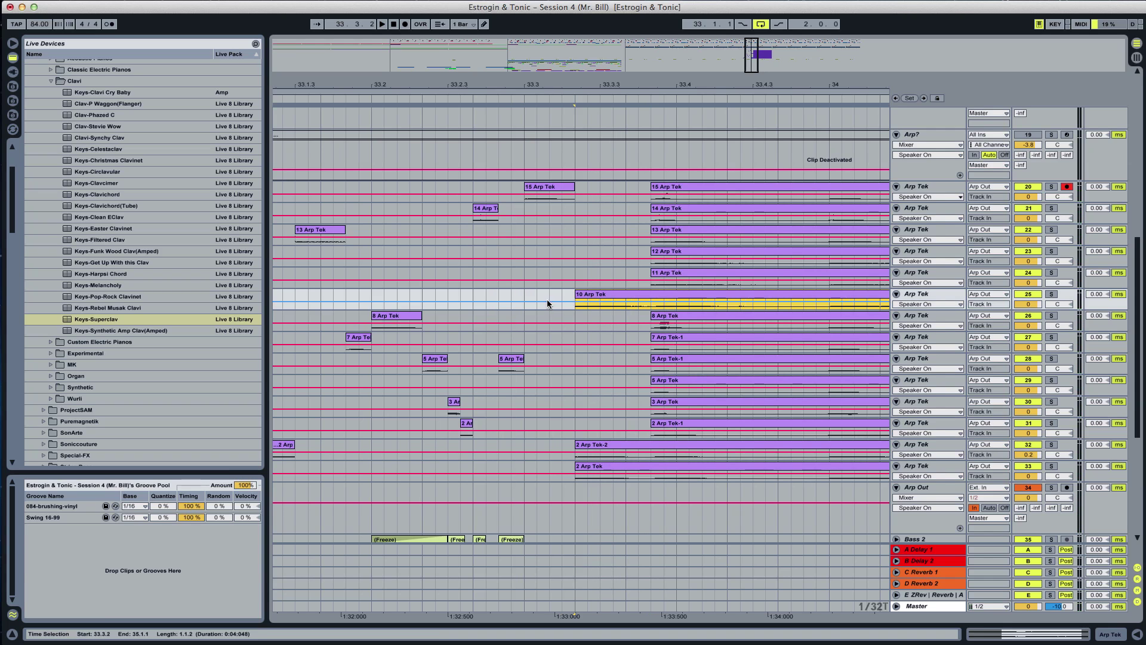
{"action": "left_click", "coordinate": [657, 317]}
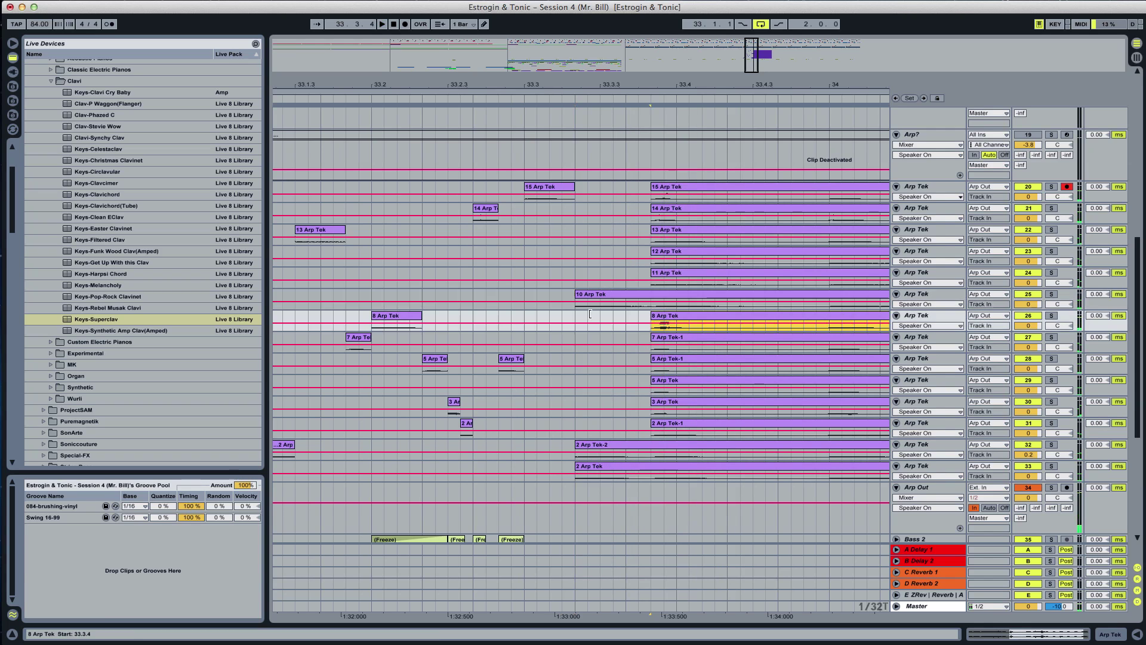
{"action": "left_click_drag", "start_coordinate": [653, 317], "coordinate": [575, 317]}
{"action": "key", "text": "space"}
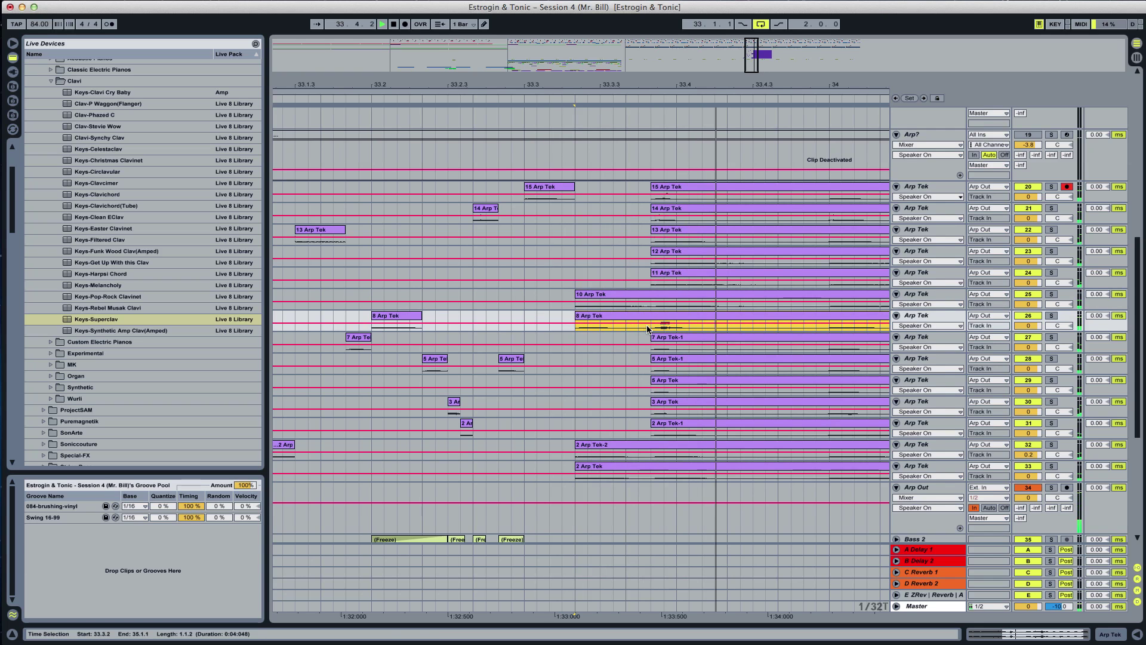
{"action": "key", "text": "space"}
{"action": "key", "text": "space"}
{"action": "key", "text": "space"}
{"action": "key", "text": "space"}
{"action": "scroll", "coordinate": [662, 368], "scroll_direction": "right", "scroll_amount": 2}
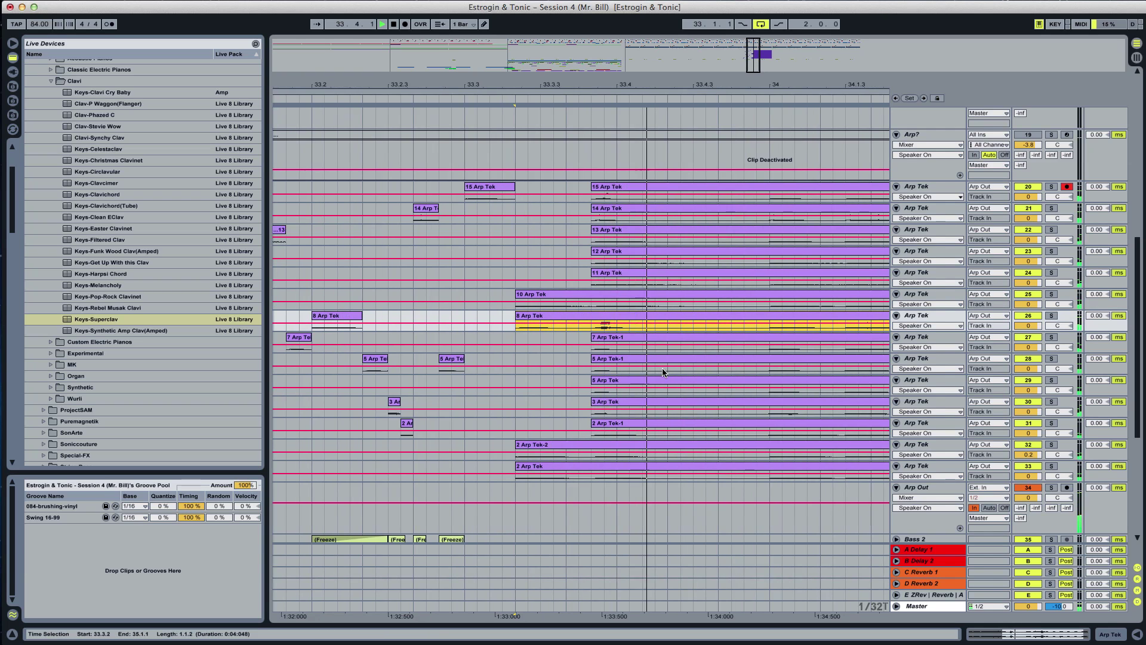
Audition Arp Tek tracks in solo from 33.3.4, starting with track 20 and moving on to track 23
{"action": "left_click", "coordinate": [567, 200]}
{"action": "key", "text": "space"}
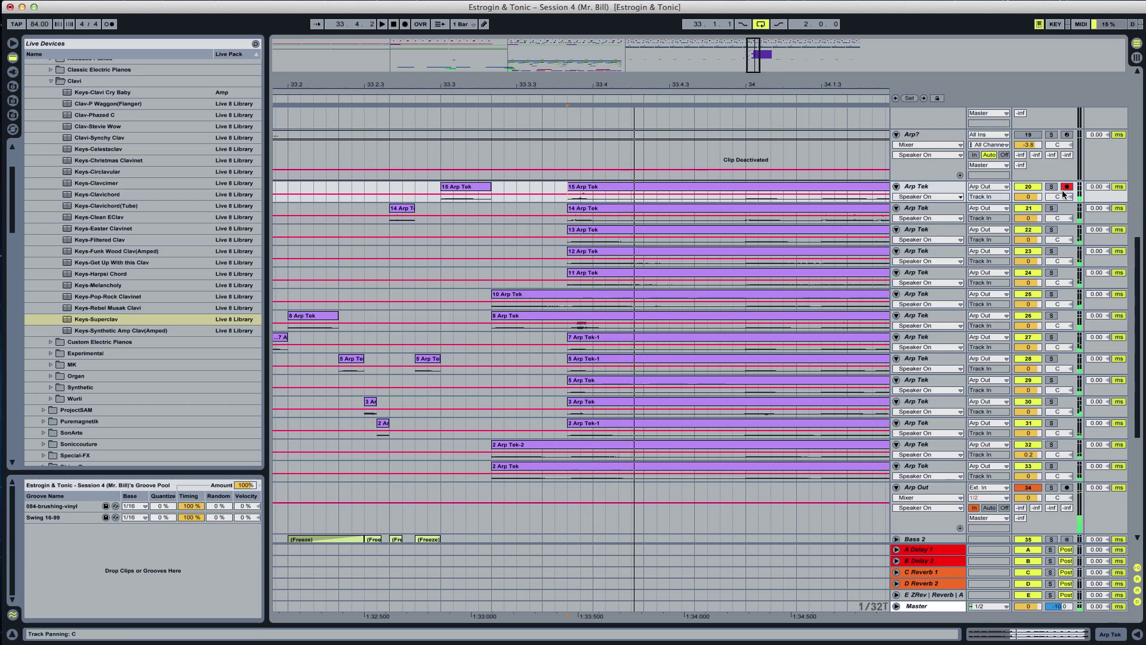
{"action": "left_click", "coordinate": [1052, 187]}
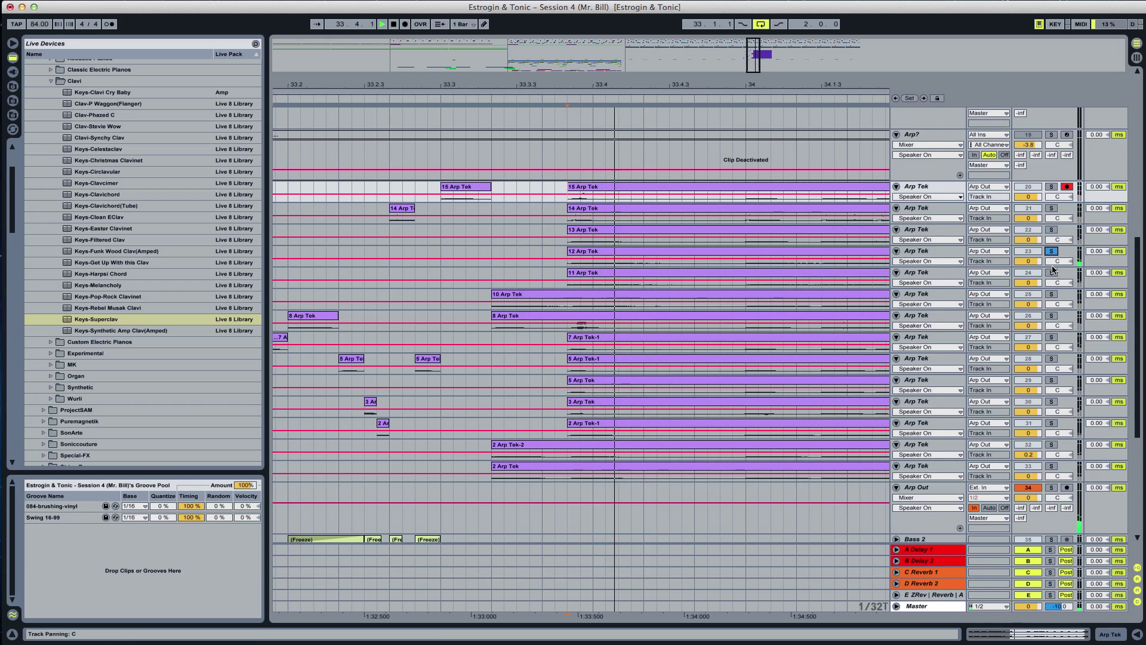
{"action": "key", "text": "space"}
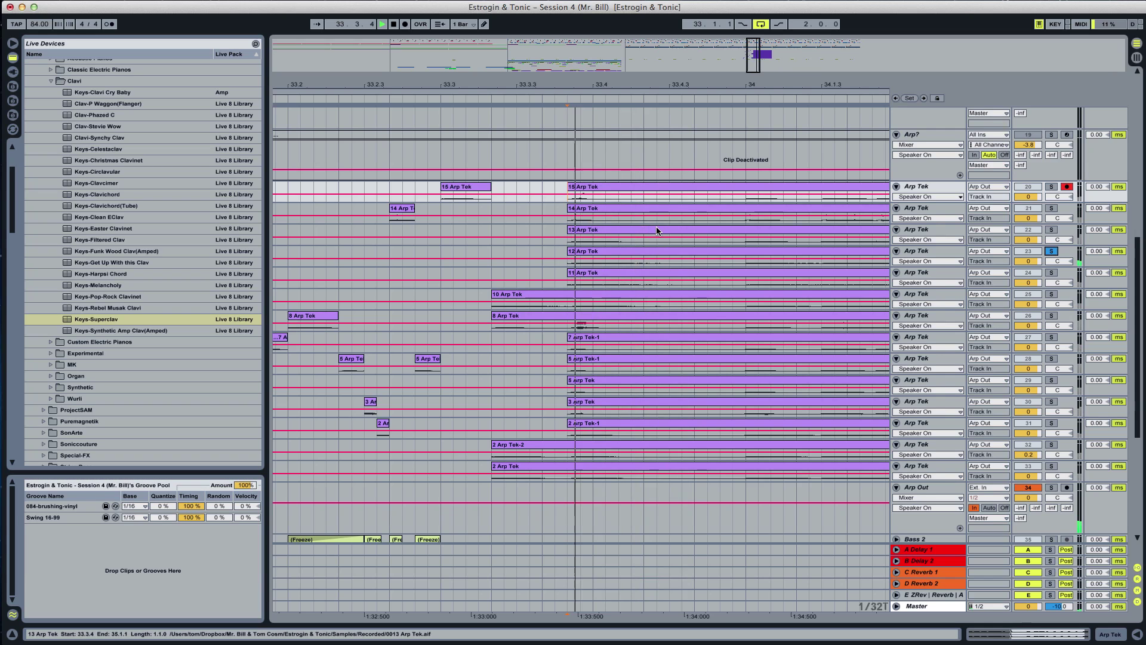
{"action": "key", "text": "space"}
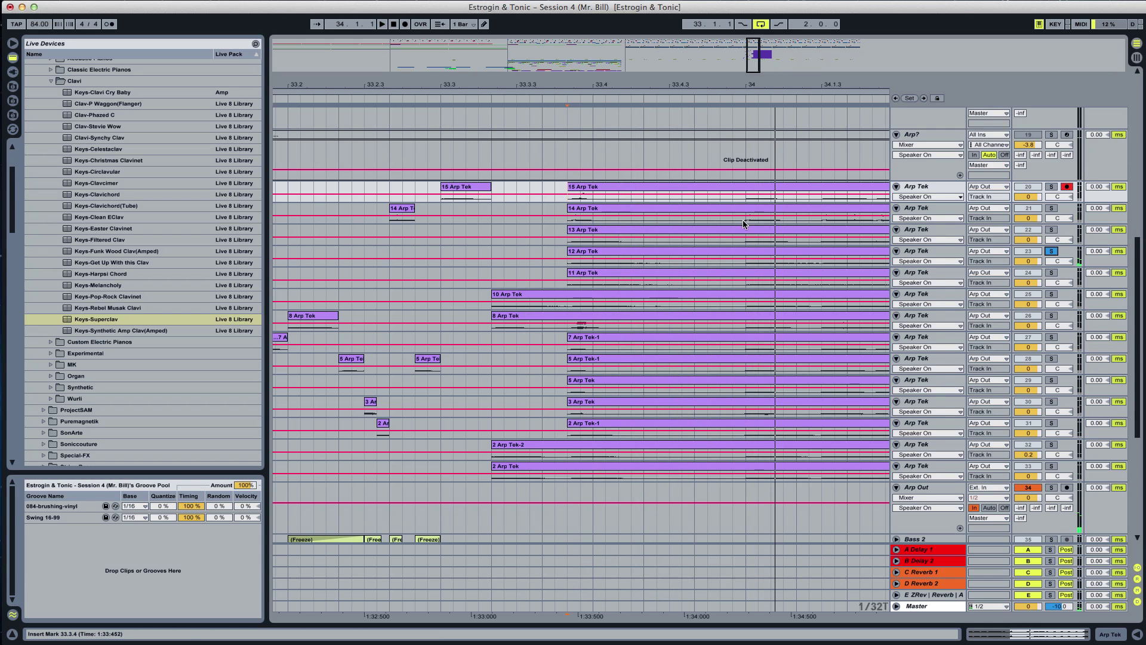
Delete the 33.3.4 to 34.1.1 section from tracks 20 and 21
{"action": "left_click_drag", "start_coordinate": [744, 220], "coordinate": [572, 197]}
{"action": "key", "text": "Delete"}
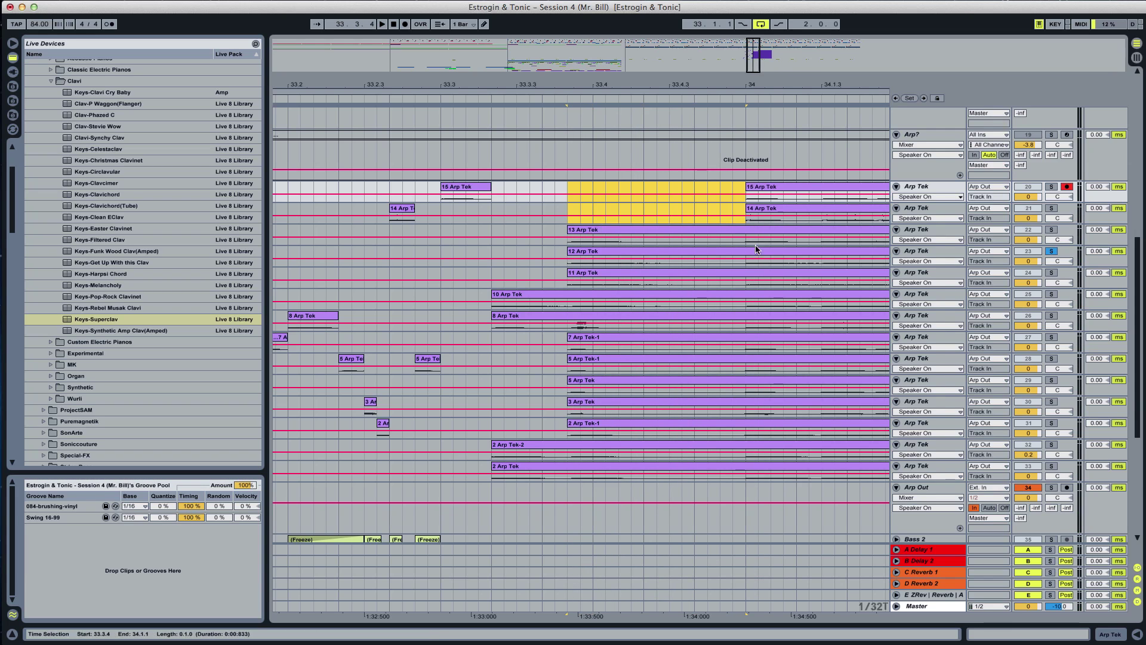
Duplicate the first half of track 23's 33.3.4 to 34.1.1 section over its second half, reverse the copy, and play unsoloed from 33.3.2
{"action": "left_click", "coordinate": [747, 265]}
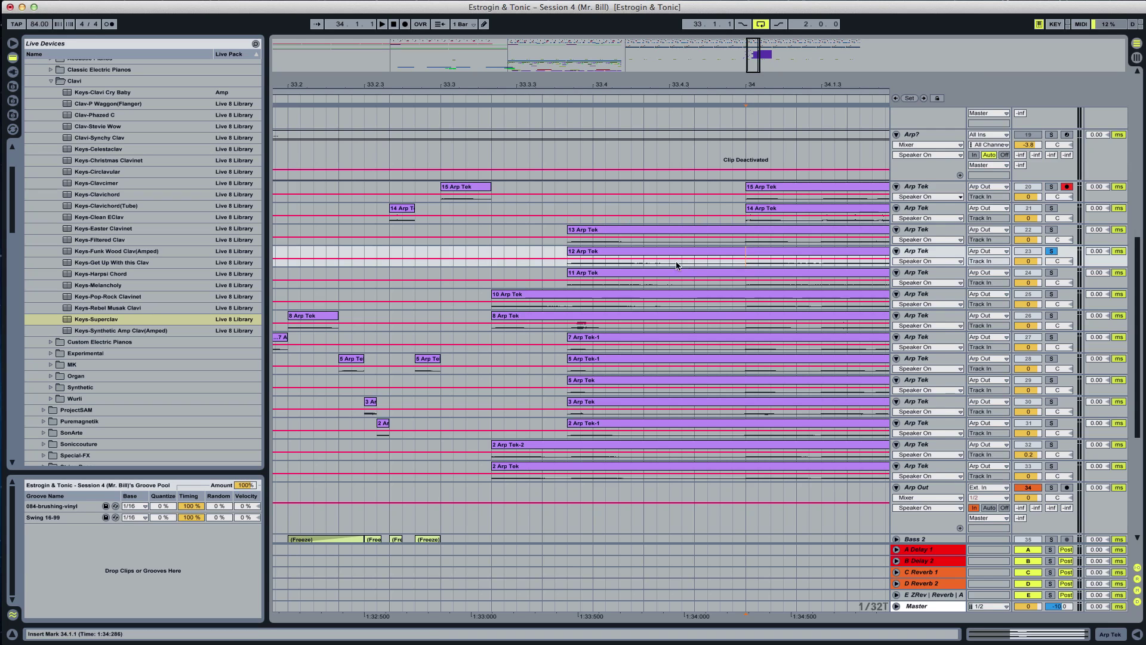
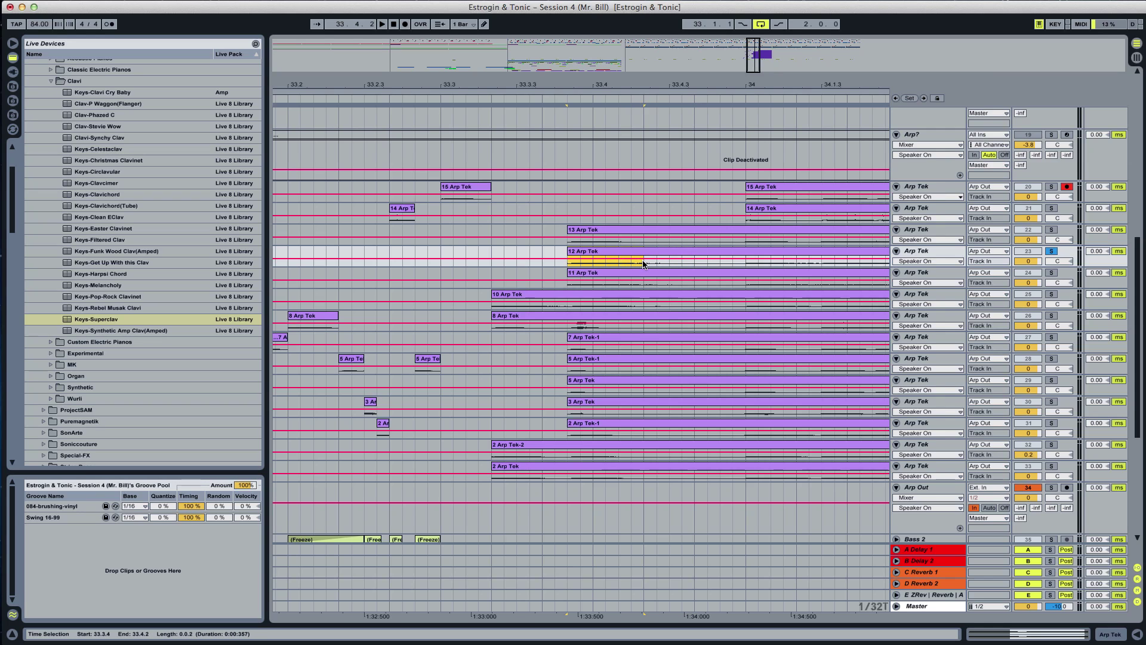
{"action": "key", "text": "super+d"}
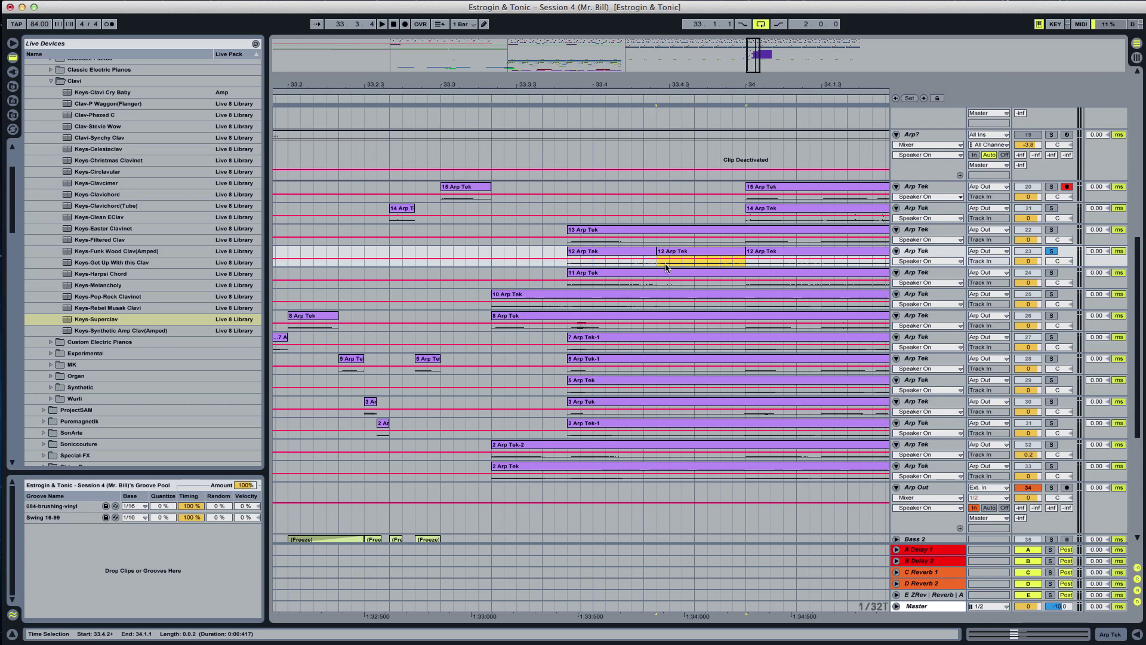
{"action": "double_click", "coordinate": [677, 252]}
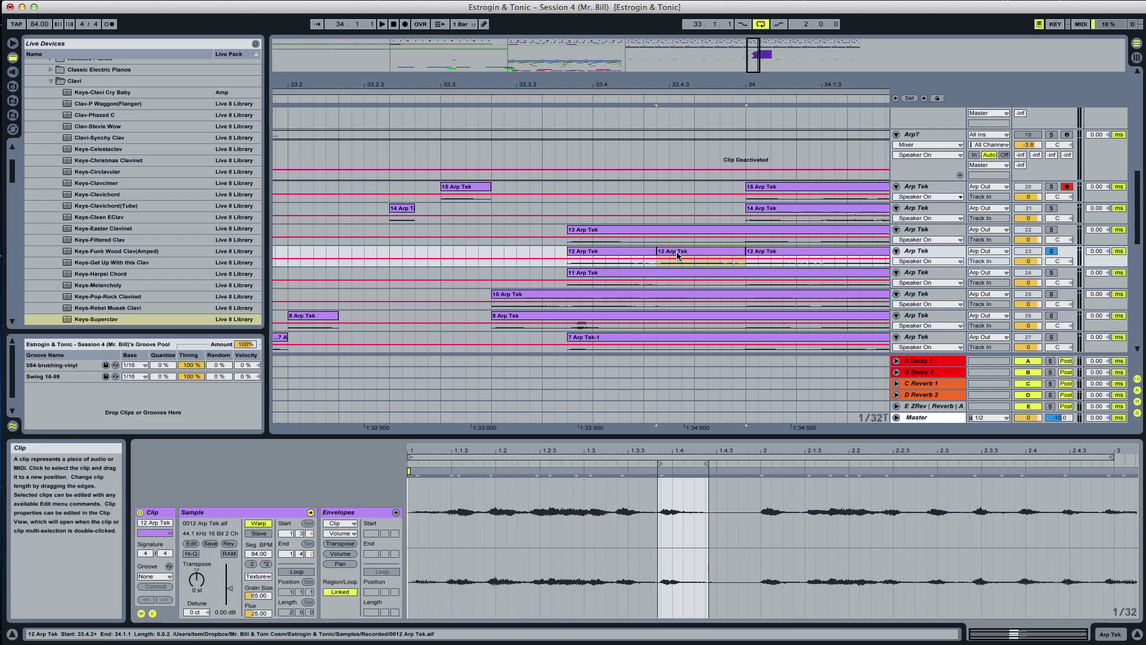
{"action": "left_click", "coordinate": [236, 544]}
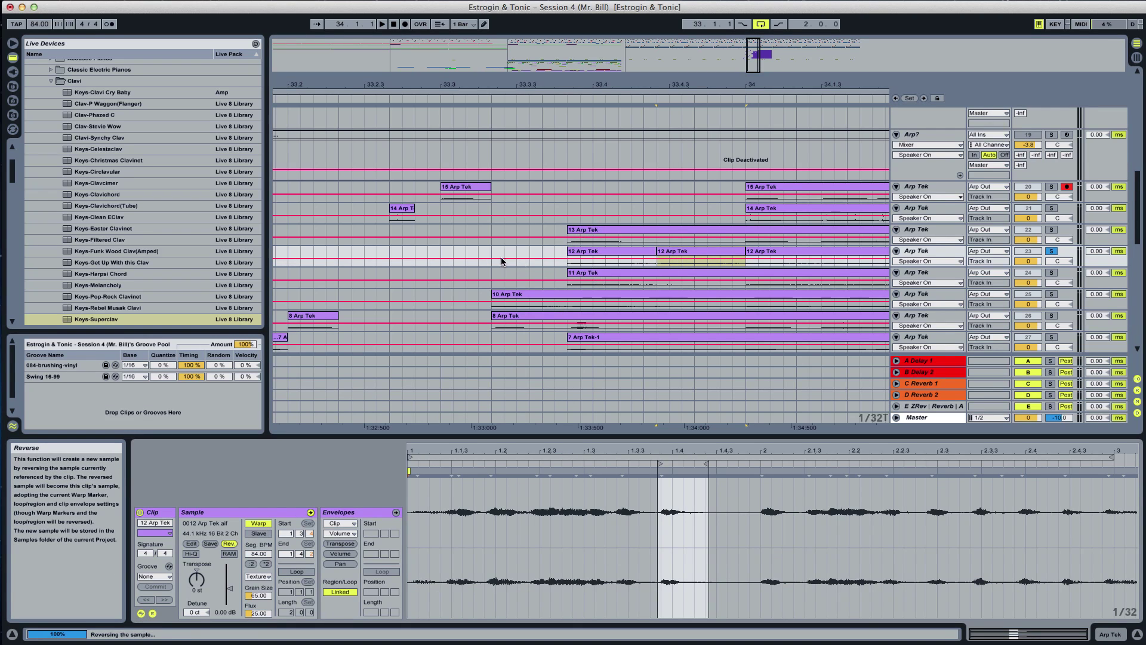
{"action": "left_click", "coordinate": [483, 254]}
{"action": "key", "text": "space"}
{"action": "key", "text": "space"}
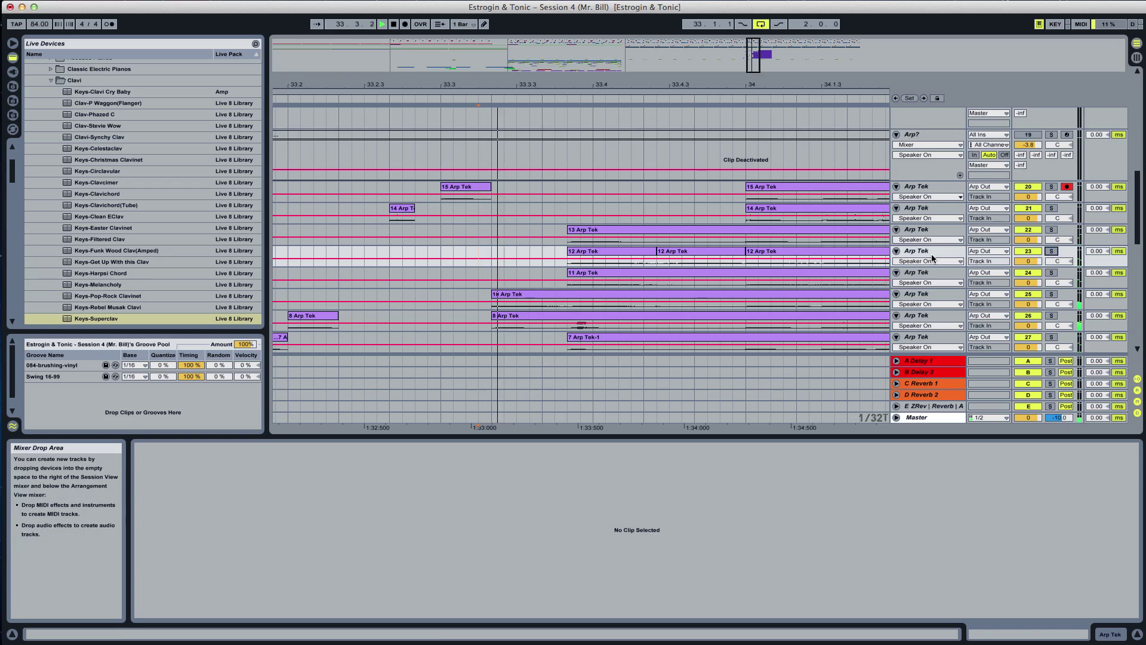
Delete the 33.3.4 to 34.1.1 section from tracks 29 to 32 and play from just after 33.3.2
{"action": "scroll", "coordinate": [776, 239], "scroll_direction": "down", "scroll_amount": 2}
{"action": "scroll", "coordinate": [564, 231], "scroll_direction": "down", "scroll_amount": 2}
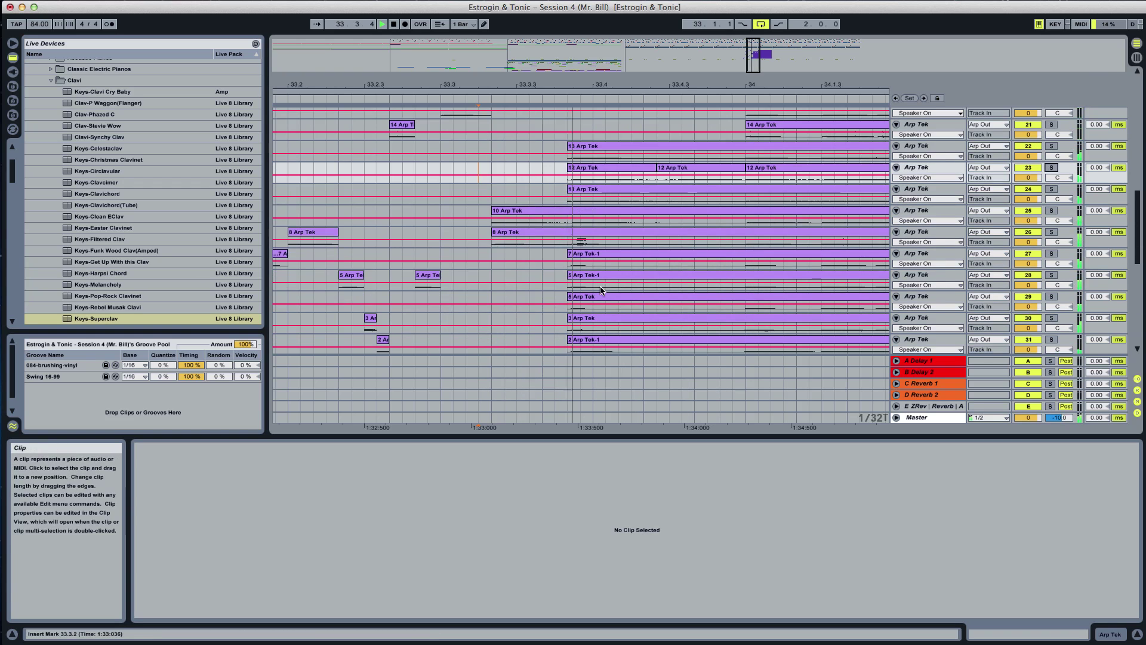
{"action": "scroll", "coordinate": [562, 276], "scroll_direction": "down", "scroll_amount": 2}
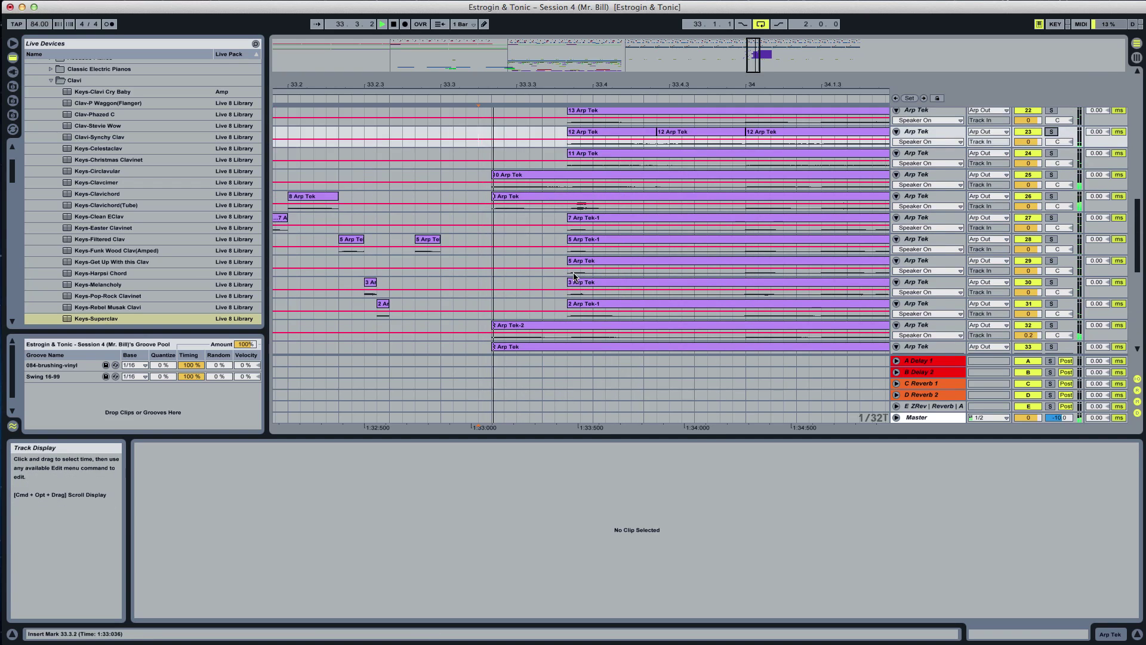
{"action": "scroll", "coordinate": [566, 263], "scroll_direction": "down", "scroll_amount": 1}
{"action": "left_click_drag", "start_coordinate": [568, 246], "coordinate": [751, 317]}
{"action": "key", "text": "Delete"}
{"action": "left_click", "coordinate": [500, 267]}
{"action": "key", "text": "space"}
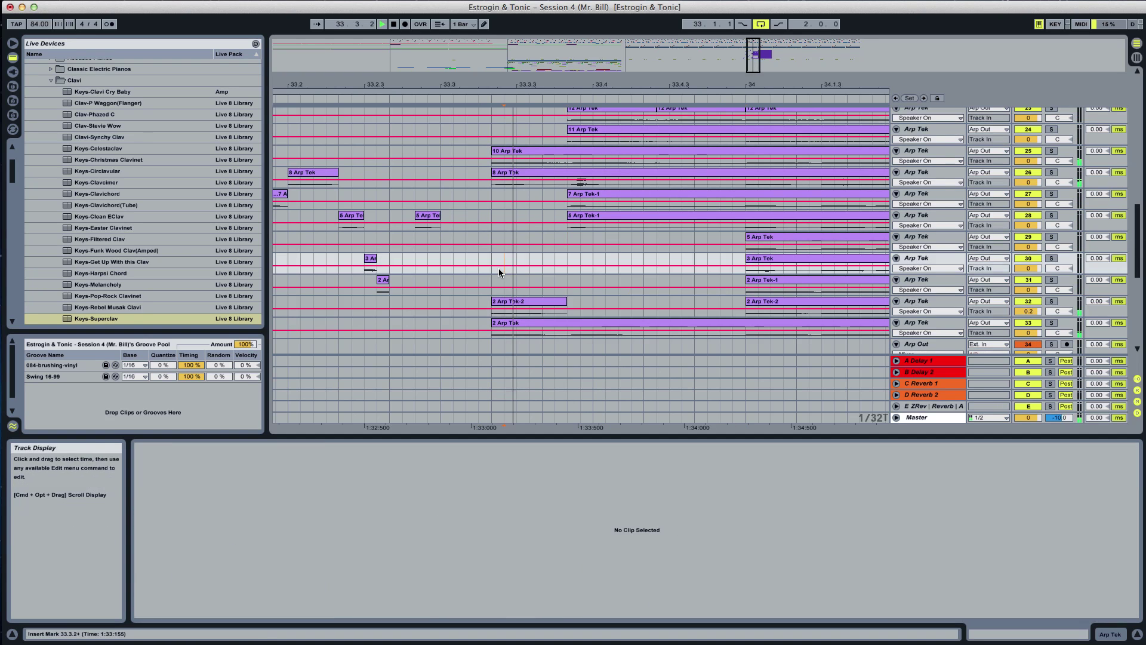
Replay the edited section from just after 33.3.2 and review the remaining Arp Tek clips into bar 34
{"action": "key", "text": "space"}
{"action": "key", "text": "space"}
{"action": "key", "text": "space"}
{"action": "key", "text": "space"}
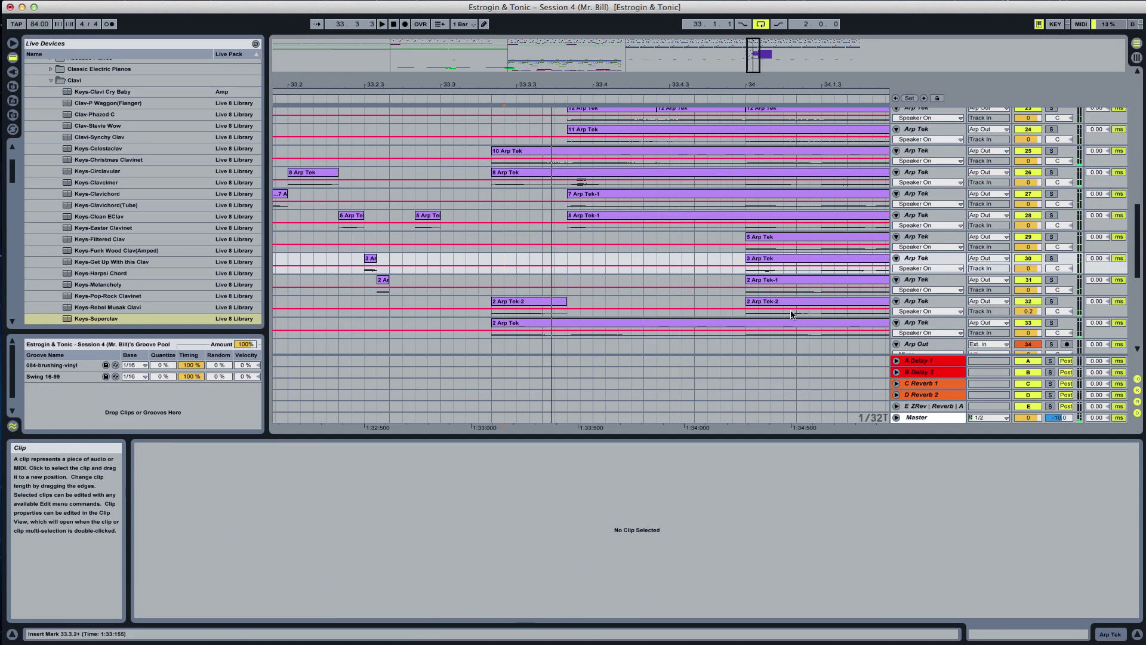
{"action": "scroll", "coordinate": [712, 277], "scroll_direction": "right", "scroll_amount": 2}
{"action": "scroll", "coordinate": [712, 280], "scroll_direction": "right", "scroll_amount": 3}
{"action": "scroll", "coordinate": [713, 279], "scroll_direction": "up", "scroll_amount": 1}
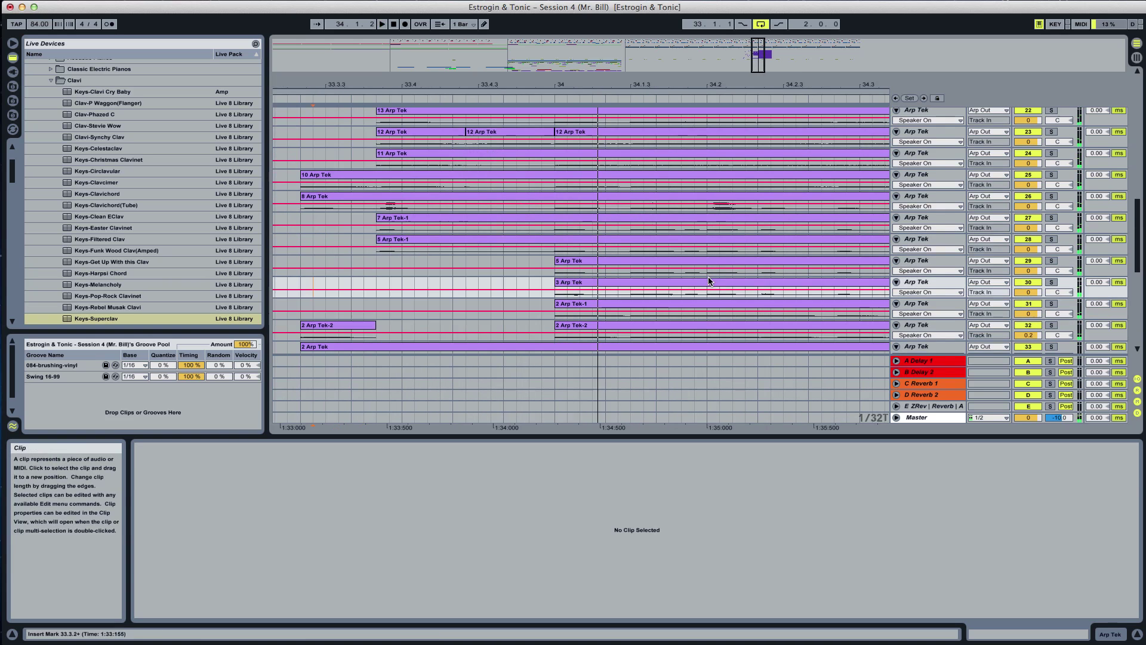
Hide the clip detail view and replay the arp from just after 33.3.2
{"action": "left_click", "coordinate": [1137, 634]}
{"action": "scroll", "coordinate": [546, 278], "scroll_direction": "up", "scroll_amount": 4}
{"action": "key", "text": "space"}
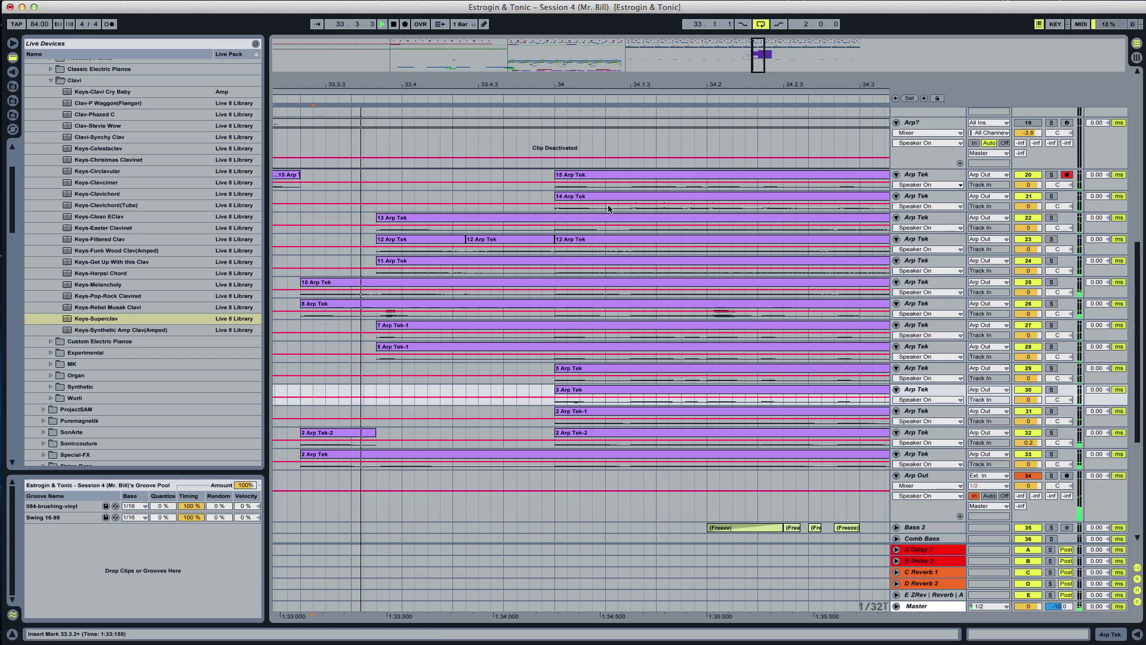
{"action": "key", "text": "space"}
{"action": "key", "text": "space"}
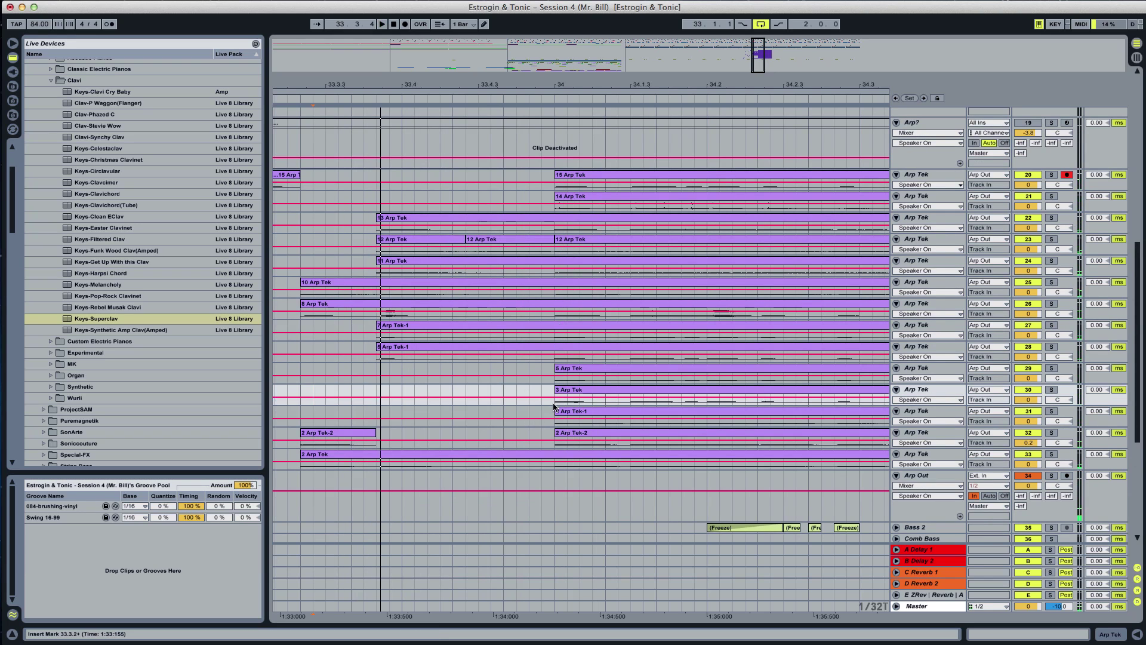
Delete the 34.1.1 to 34.1.3 section from tracks 20 to 29 and 31 to 33, and play from just before it
{"action": "left_click", "coordinate": [554, 406]}
{"action": "key", "text": "space"}
{"action": "left_click_drag", "start_coordinate": [561, 379], "coordinate": [632, 186]}
{"action": "key", "text": "Delete"}
{"action": "key", "text": "space"}
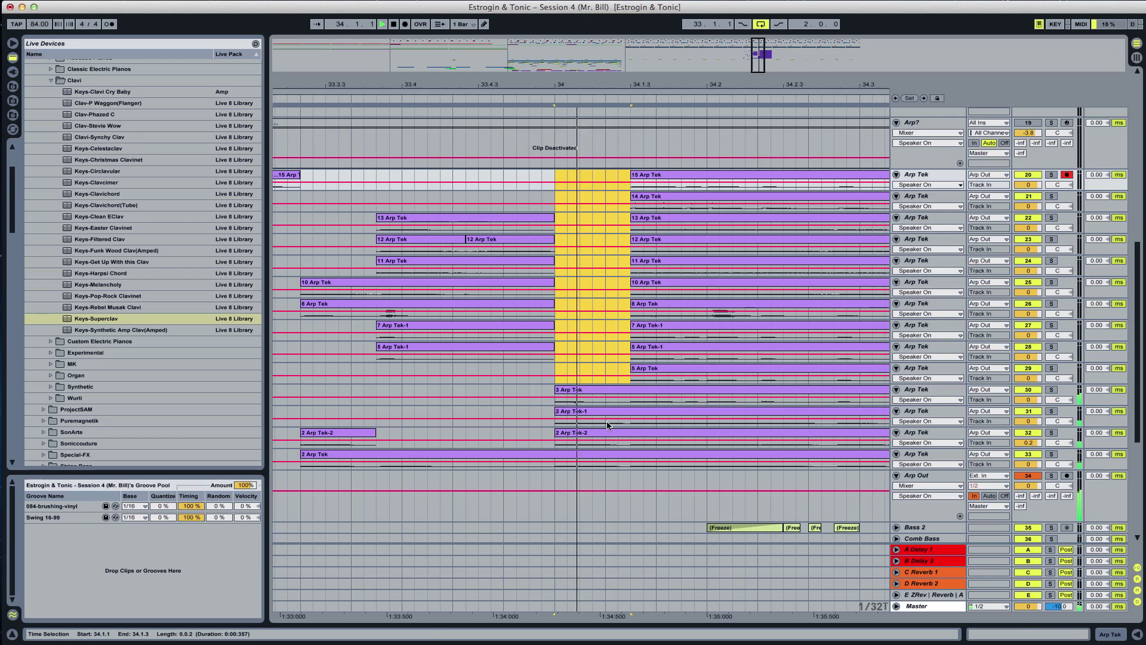
{"action": "left_click_drag", "start_coordinate": [555, 424], "coordinate": [628, 463]}
{"action": "key", "text": "Delete"}
{"action": "left_click", "coordinate": [530, 381]}
{"action": "key", "text": "space"}
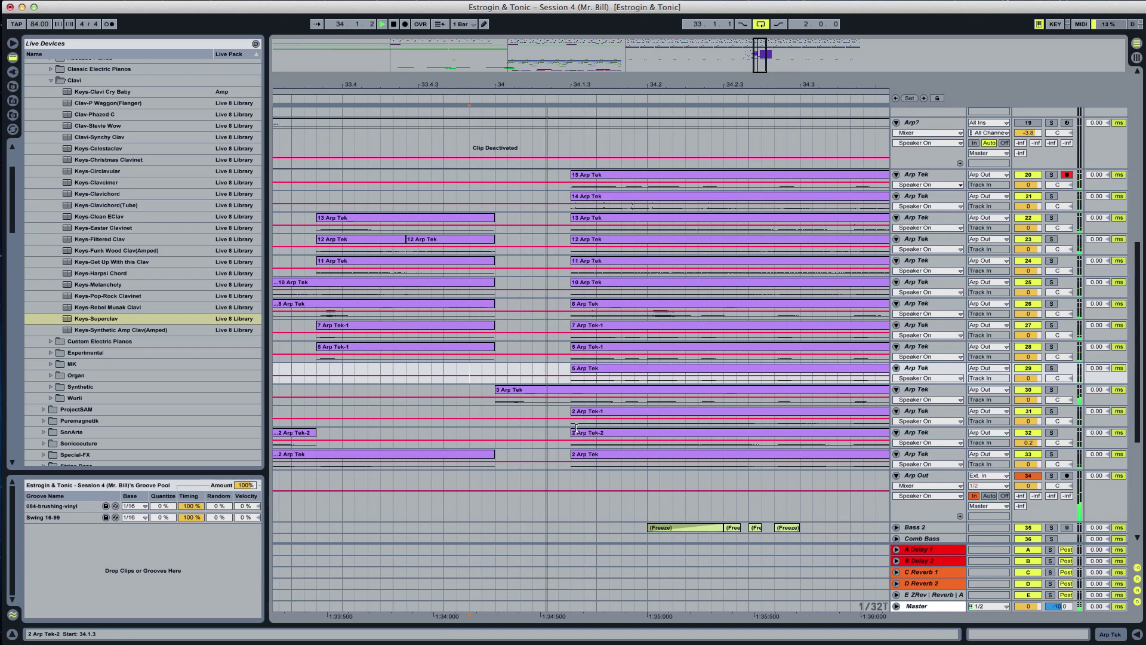
Delete the short section from 34.1.3 to 34.1.3+ on tracks 20 to 28 and 30 to 33, and play from 34.1.1+
{"action": "left_click", "coordinate": [573, 432]}
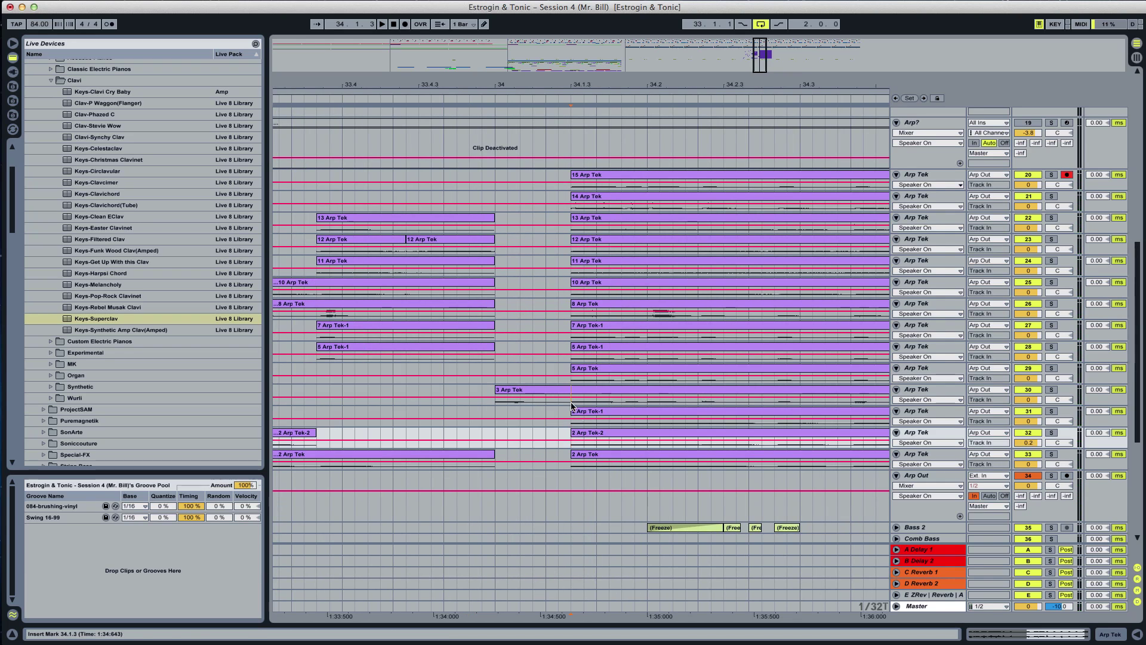
{"action": "key", "text": "Delete"}
{"action": "left_click_drag", "start_coordinate": [597, 362], "coordinate": [564, 186]}
{"action": "key", "text": "Delete"}
{"action": "left_click", "coordinate": [509, 291]}
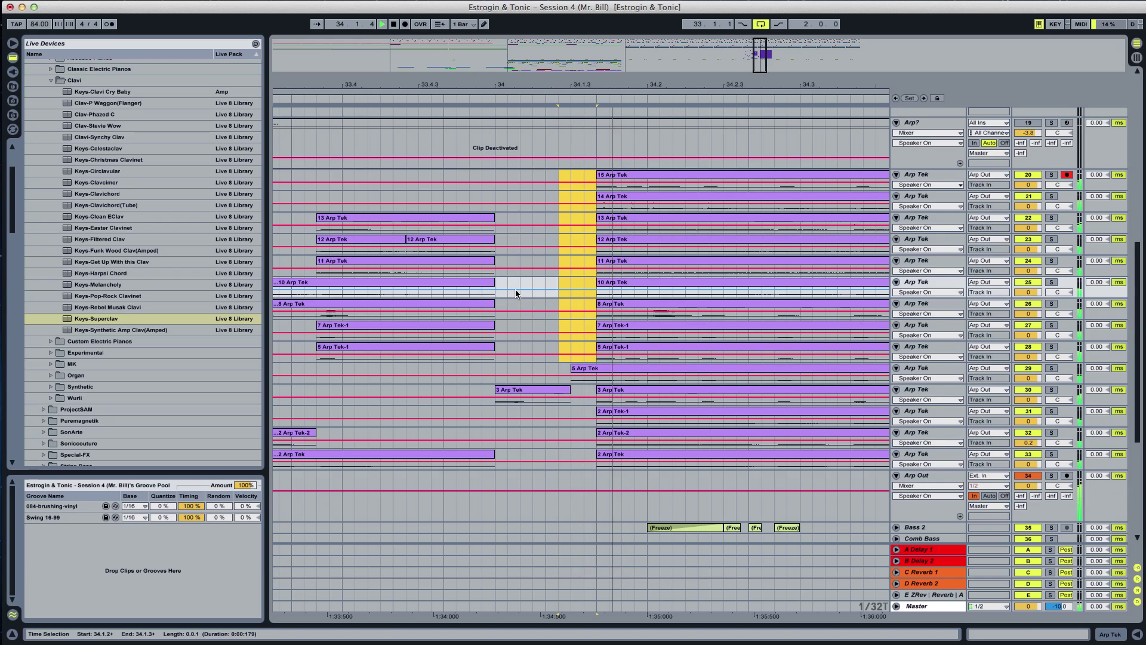
{"action": "left_click", "coordinate": [511, 348]}
{"action": "key", "text": "space"}
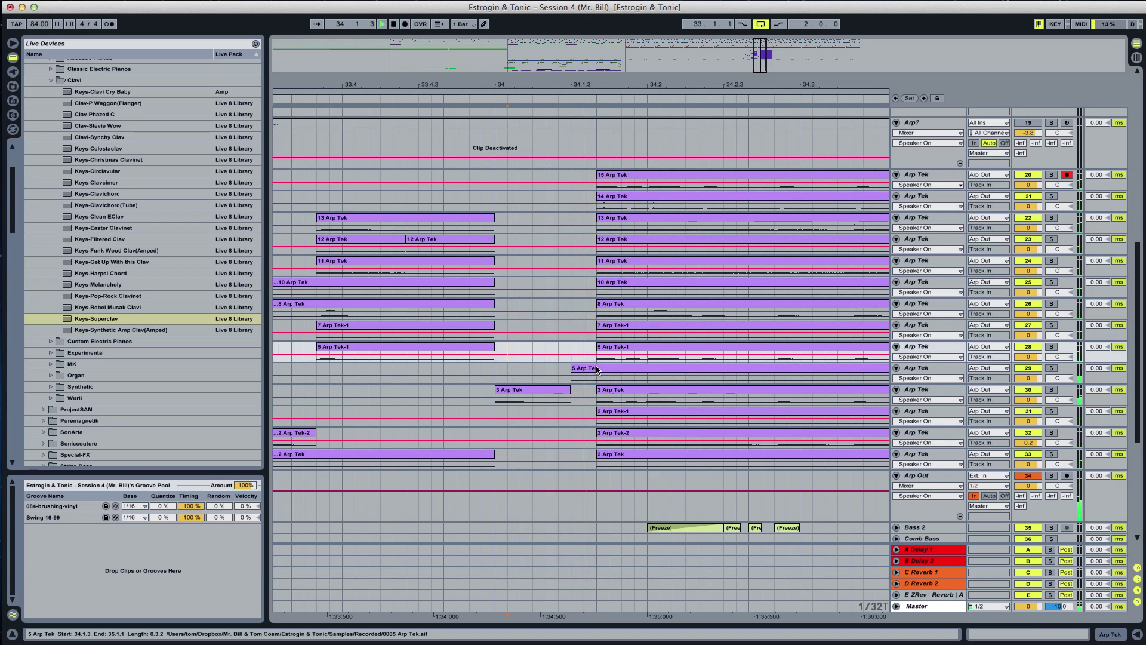
Delete the 34.1.3+ to 34.1.4 section from tracks 20 to 27 and 29 to 33, and play from 34.1.1+
{"action": "left_click_drag", "start_coordinate": [597, 378], "coordinate": [622, 464]}
{"action": "key", "text": "Delete"}
{"action": "left_click", "coordinate": [621, 338]}
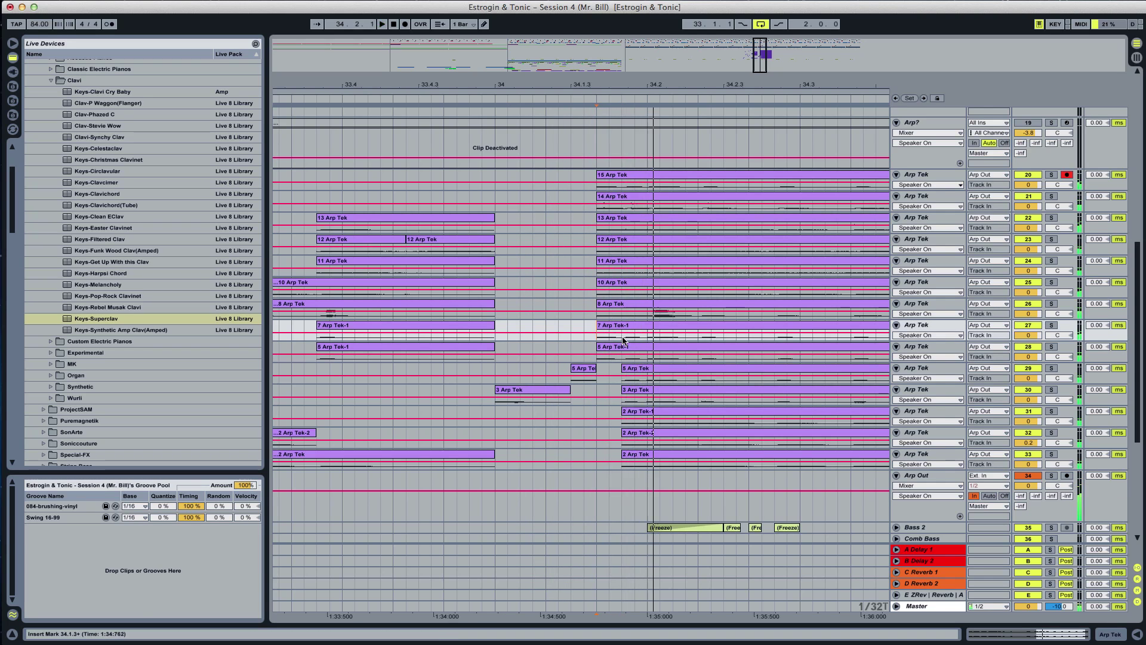
{"action": "left_click_drag", "start_coordinate": [622, 334], "coordinate": [597, 176]}
{"action": "key", "text": "Delete"}
{"action": "left_click", "coordinate": [521, 242]}
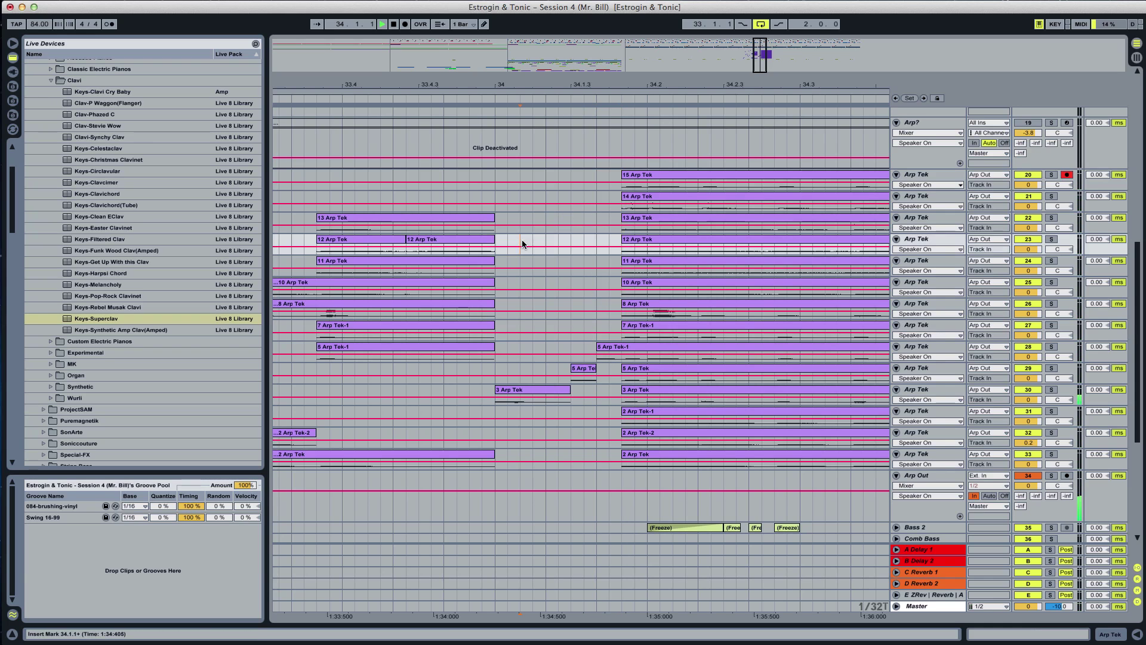
Delete the 34.1.4 to 34.2.1 section from tracks 20 to 23 and 25 to 33
{"action": "scroll", "coordinate": [638, 349], "scroll_direction": "right", "scroll_amount": 3}
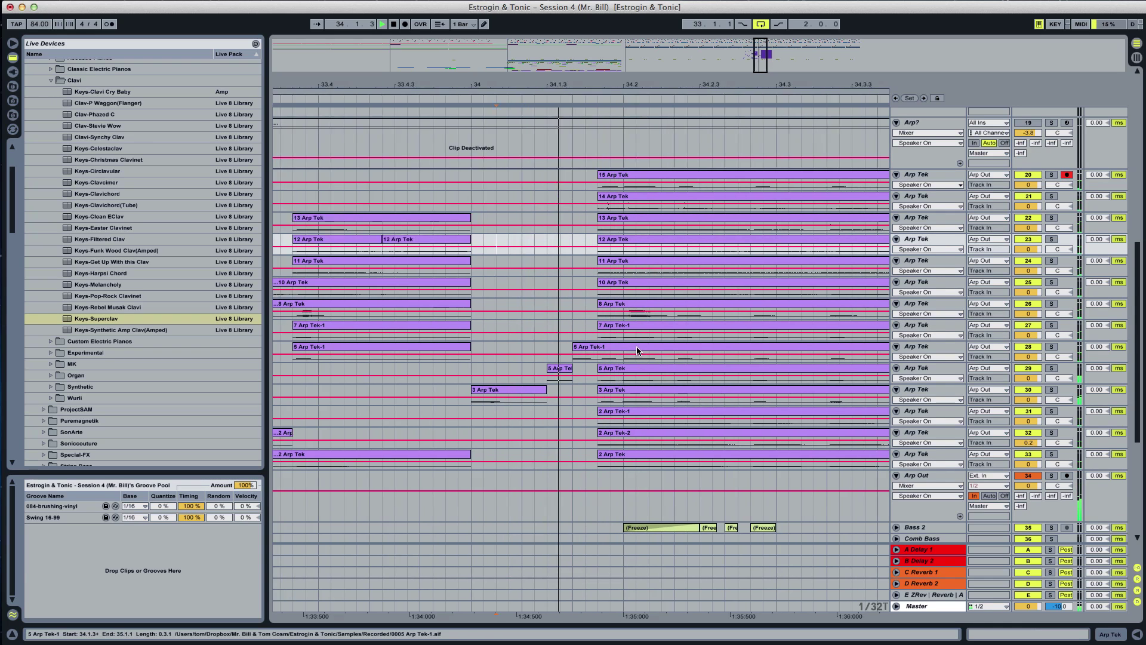
{"action": "left_click_drag", "start_coordinate": [571, 321], "coordinate": [589, 462]}
{"action": "key", "text": "Delete"}
{"action": "left_click_drag", "start_coordinate": [587, 248], "coordinate": [576, 203]}
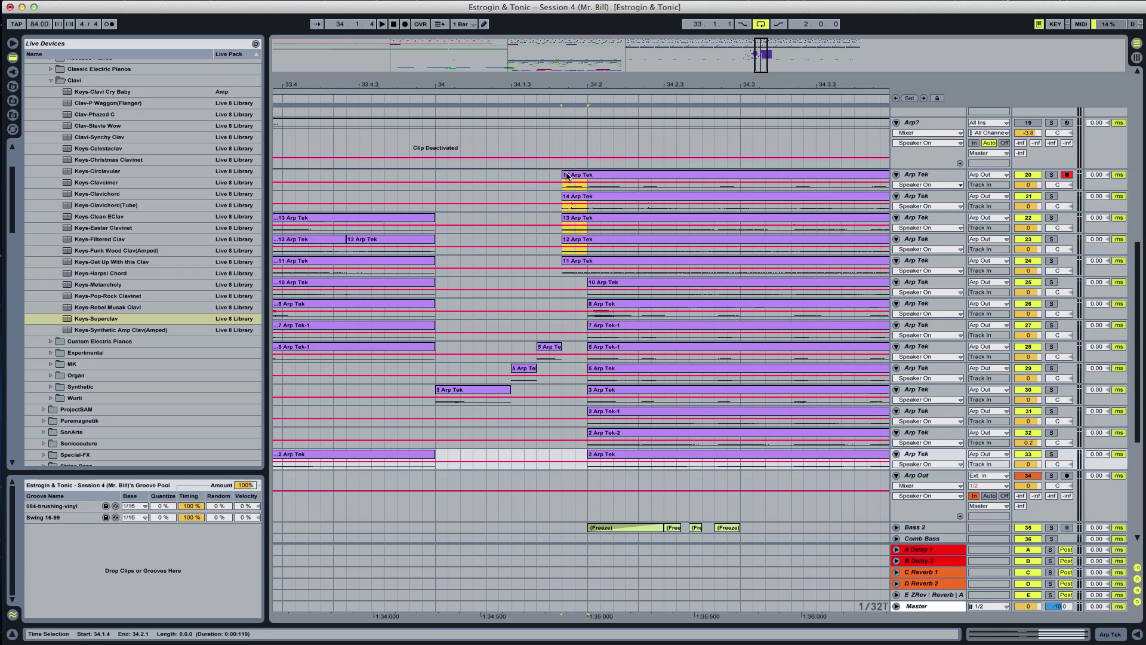
{"action": "key", "text": "Delete"}
Delete the 34.2.1 to 34.2.2 section from tracks 20 to 30 and 32 to 33, and replay the edited arp
{"action": "left_click_drag", "start_coordinate": [589, 404], "coordinate": [640, 215]}
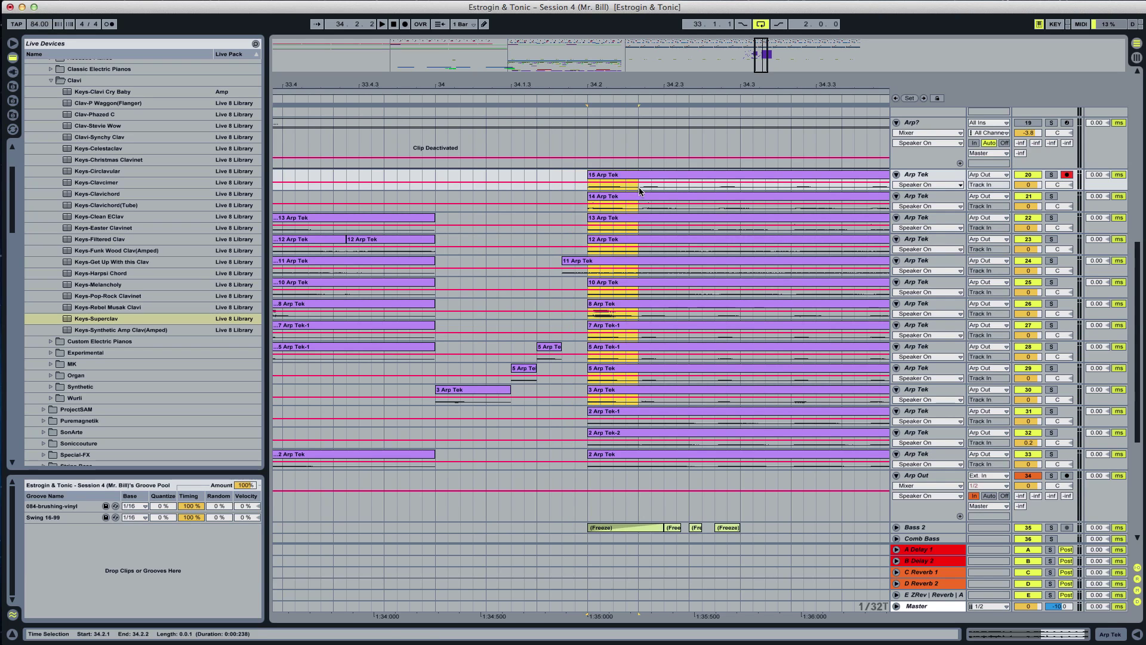
{"action": "key", "text": "Delete"}
{"action": "left_click_drag", "start_coordinate": [588, 463], "coordinate": [638, 439]}
{"action": "key", "text": "Delete"}
{"action": "left_click", "coordinate": [421, 397]}
{"action": "key", "text": "space"}
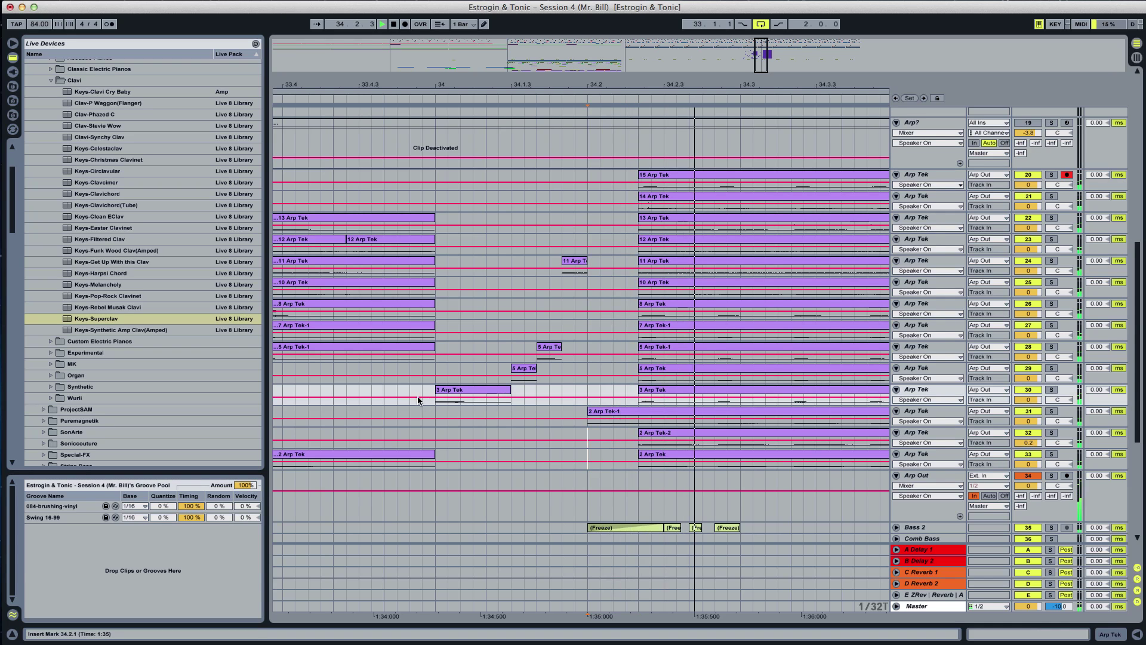
{"action": "left_click", "coordinate": [396, 420]}
Delete the 34.2.2 to 34.2.4 section from tracks 27 to 33 and play the result
{"action": "scroll", "coordinate": [463, 459], "scroll_direction": "right", "scroll_amount": 5}
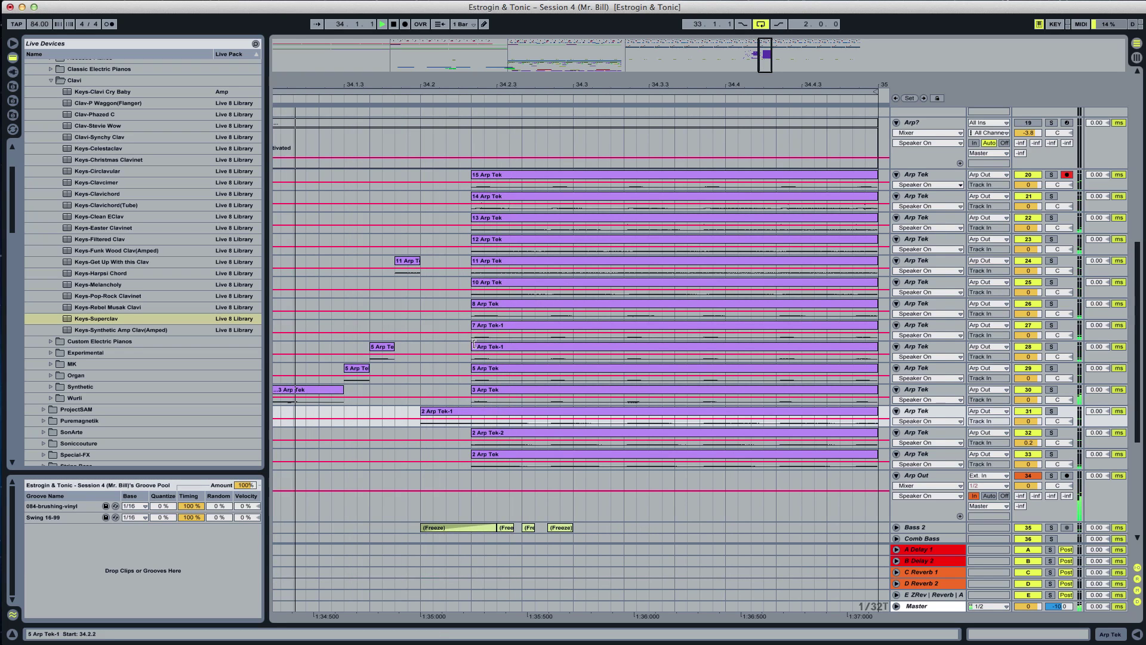
{"action": "left_click_drag", "start_coordinate": [473, 342], "coordinate": [539, 468]}
{"action": "key", "text": "Delete"}
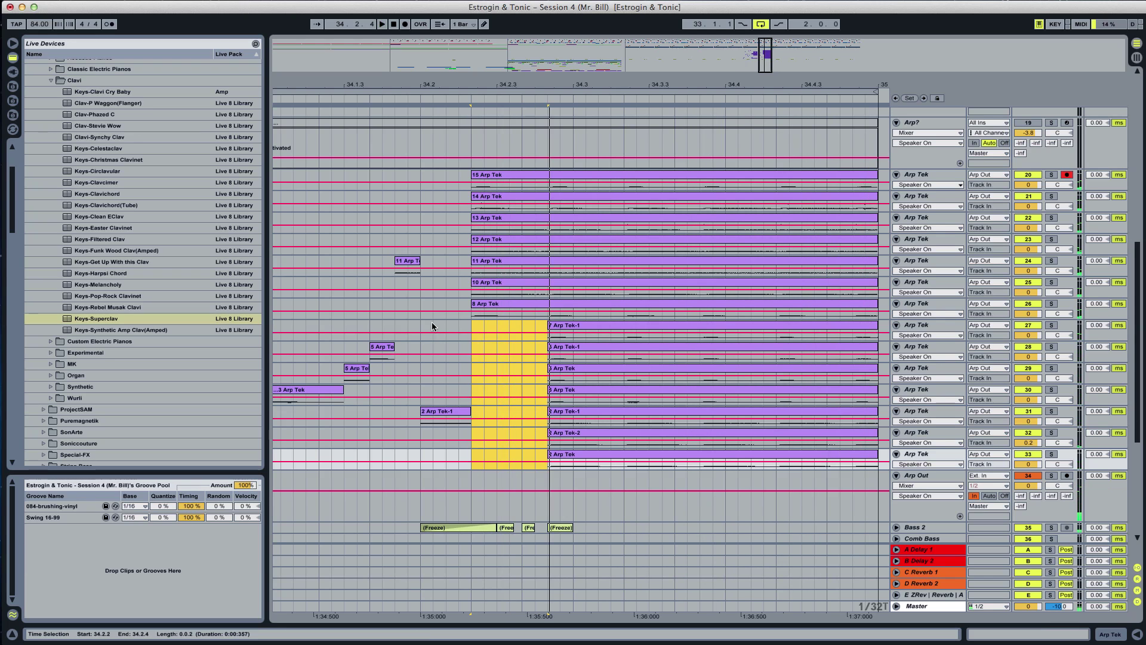
{"action": "left_click", "coordinate": [437, 329]}
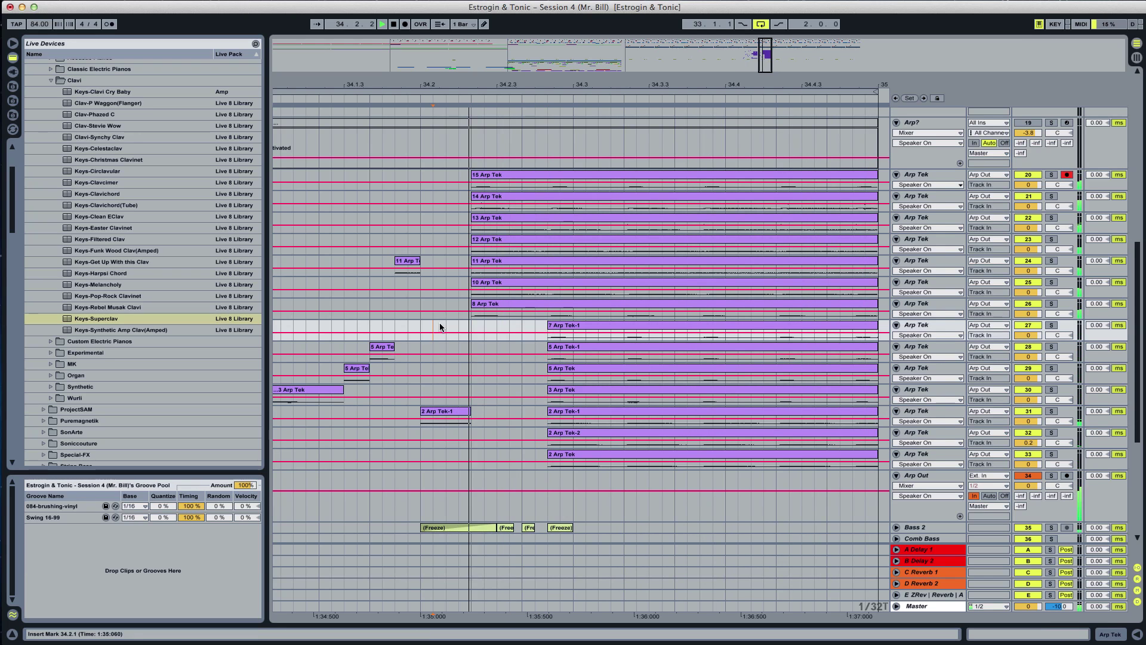
{"action": "left_click", "coordinate": [349, 317]}
{"action": "key", "text": "space"}
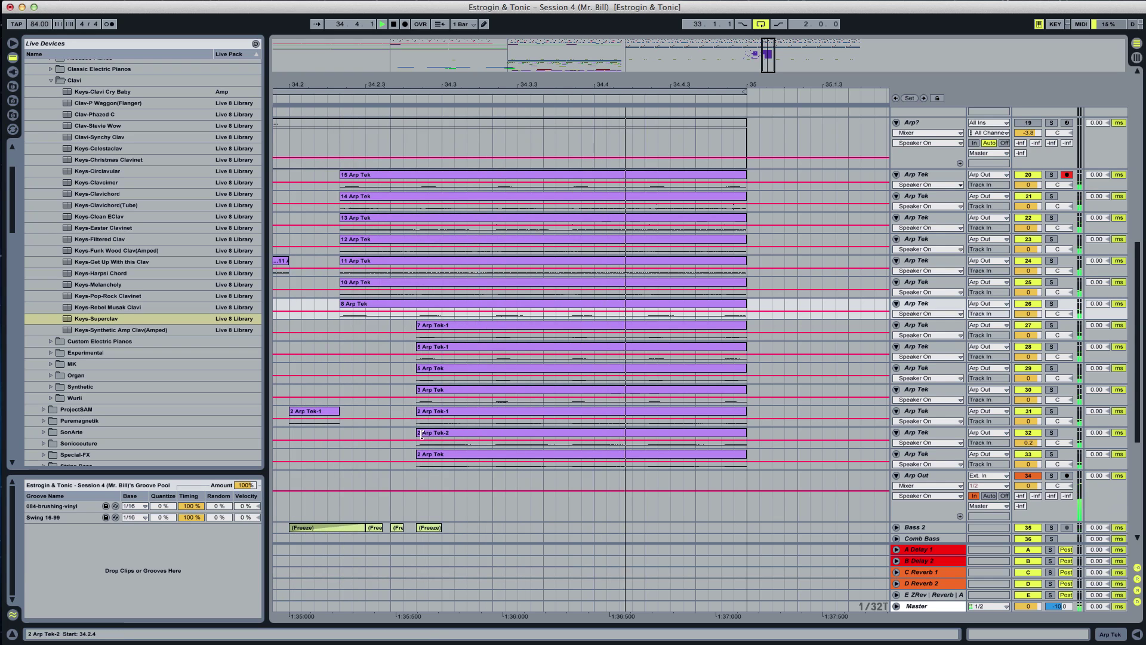
Delete the 34.2.4 to 34.3.2 section from tracks 20 to 27 and 29 to 33, and play from 34.2.2
{"action": "left_click", "coordinate": [416, 465]}
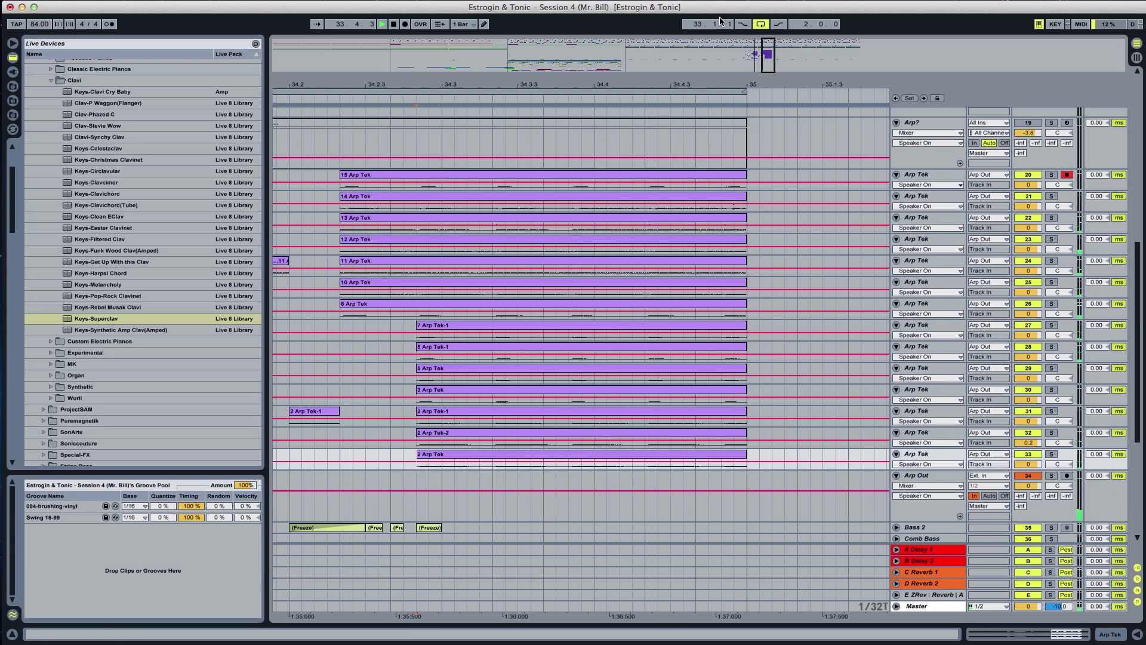
{"action": "left_click_drag", "start_coordinate": [770, 49], "coordinate": [766, 55]}
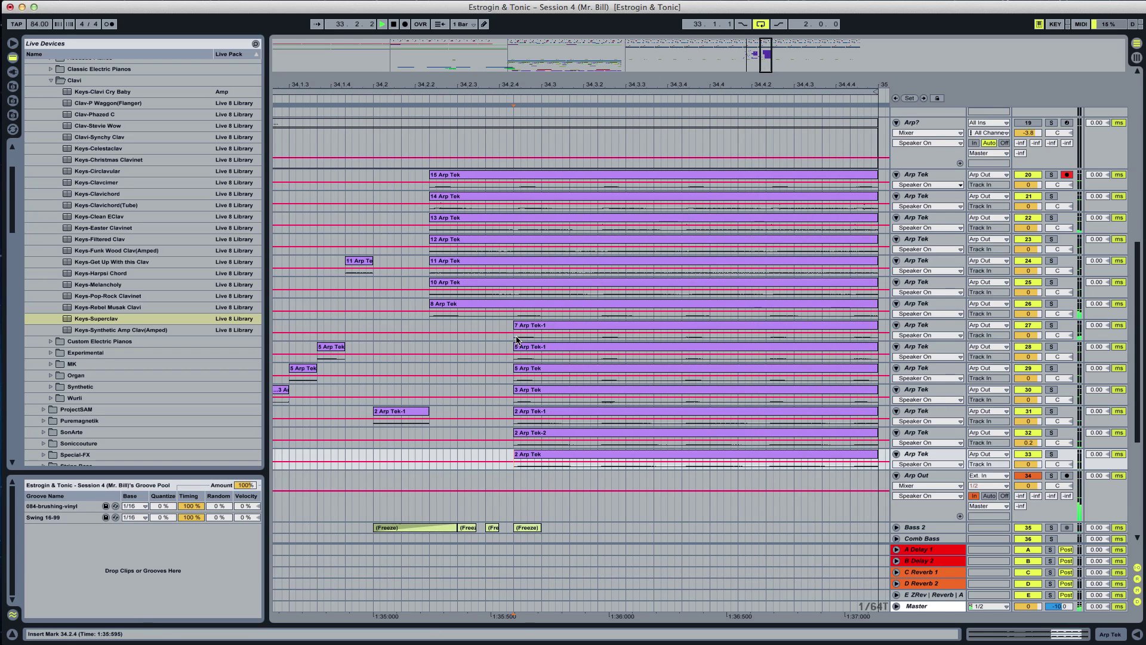
{"action": "left_click_drag", "start_coordinate": [516, 339], "coordinate": [602, 190]}
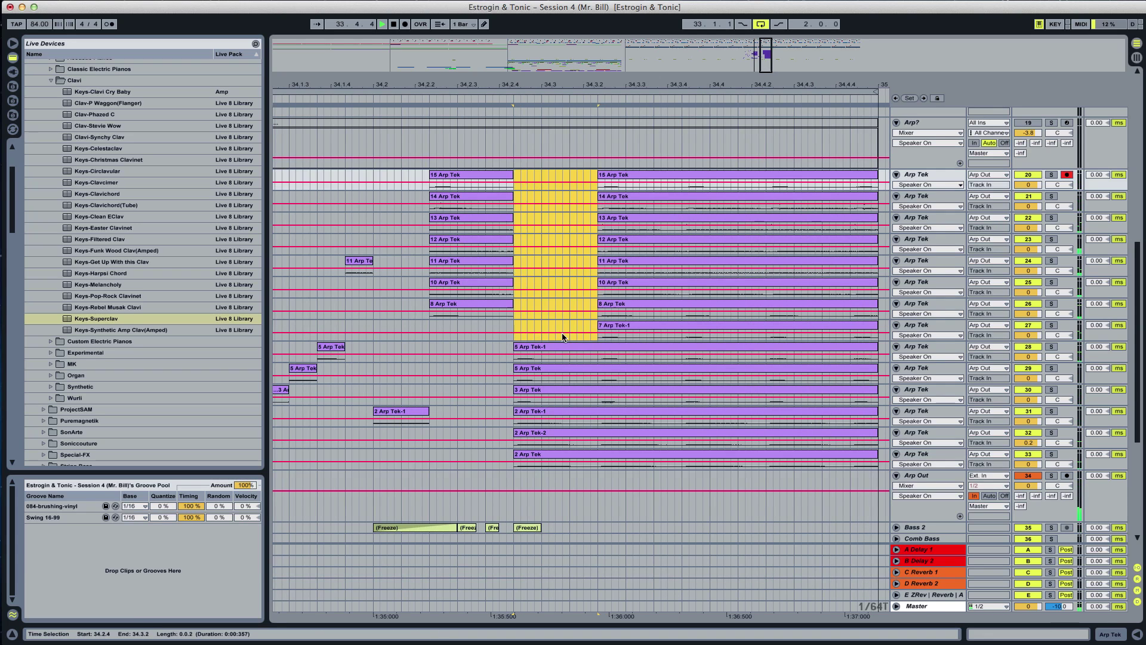
{"action": "key", "text": "Delete"}
{"action": "left_click_drag", "start_coordinate": [515, 375], "coordinate": [597, 460]}
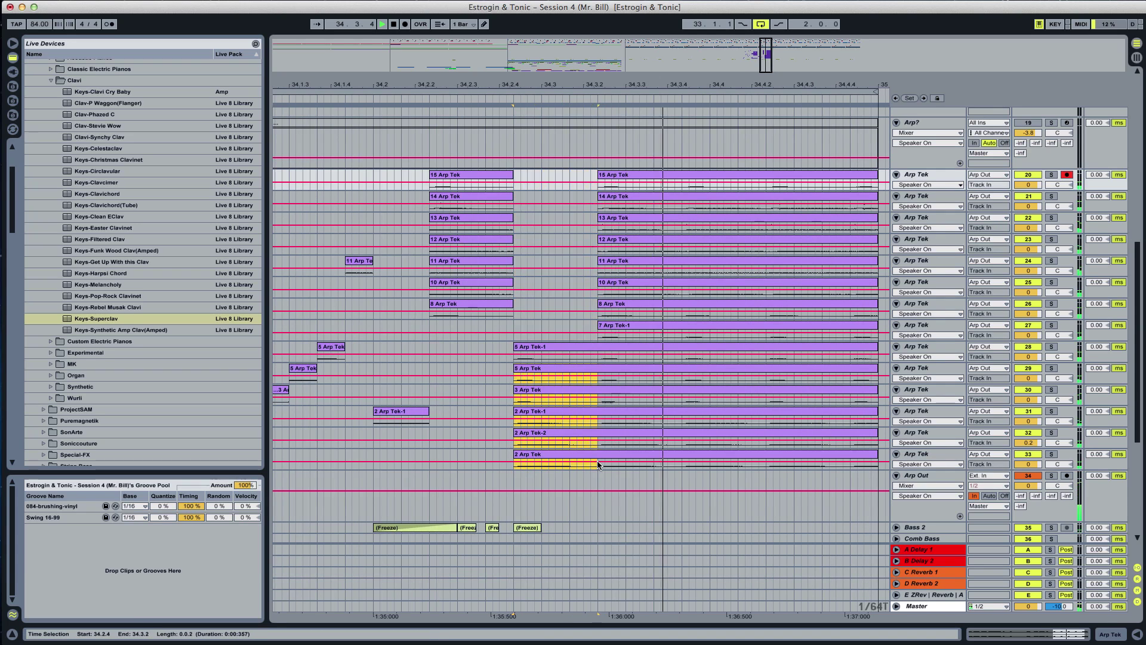
{"action": "key", "text": "Delete"}
{"action": "left_click", "coordinate": [416, 330]}
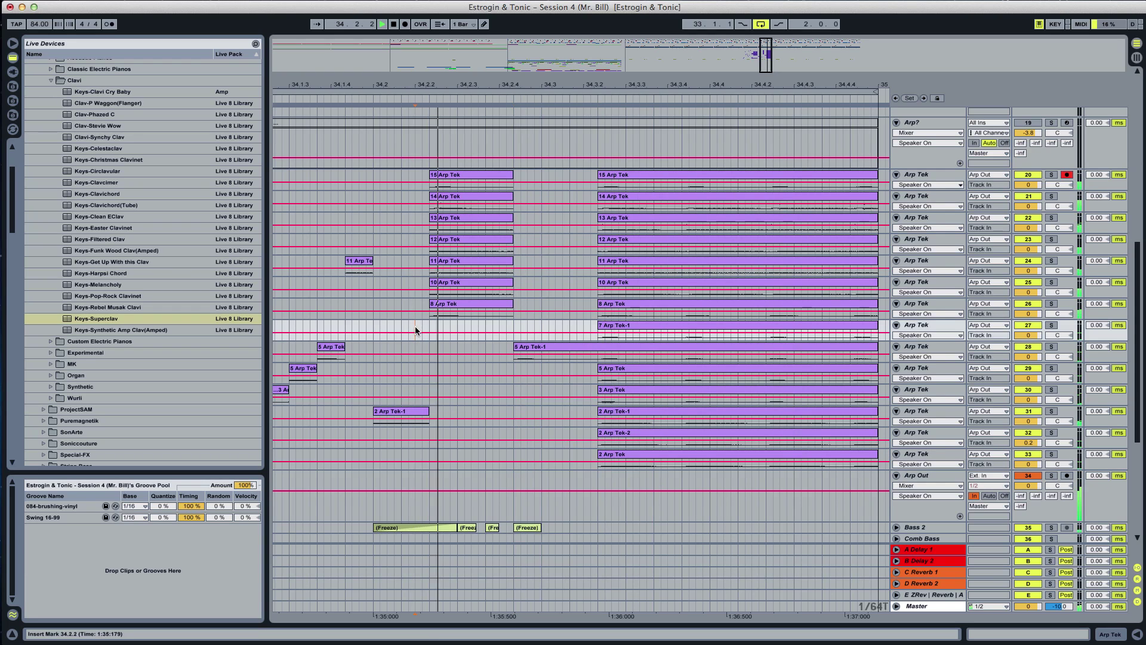
Duplicate the first half of track 28's 34.2.4 to 34.3.2 section over its second half and reverse the copy
{"action": "key", "text": "space"}
{"action": "scroll", "coordinate": [564, 356], "scroll_direction": "right", "scroll_amount": 2}
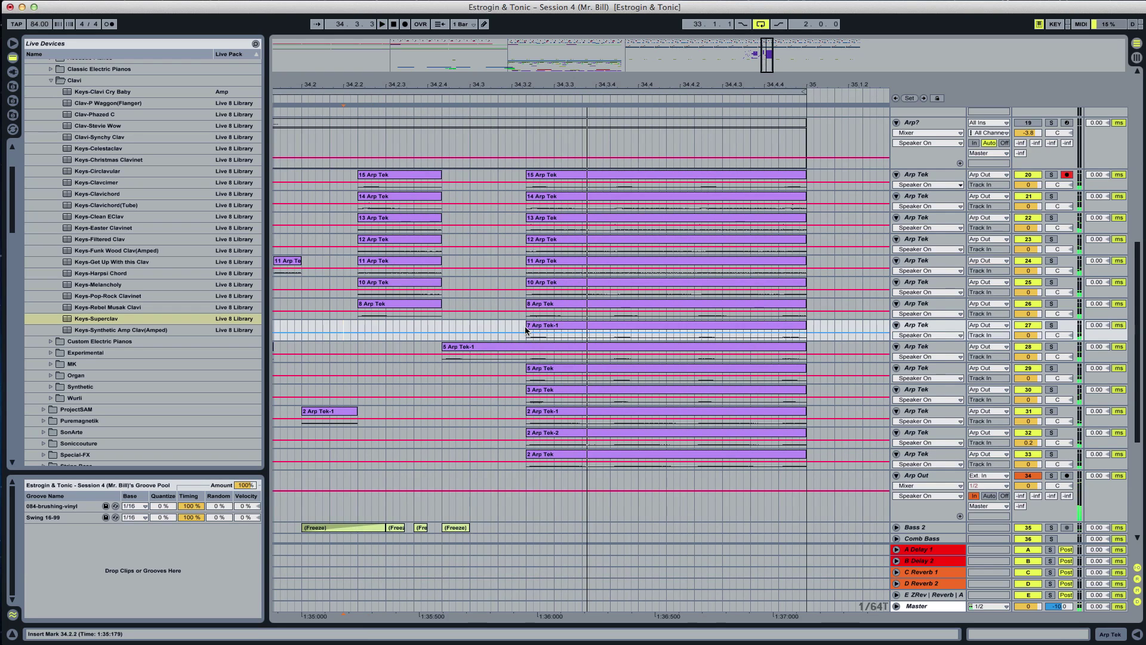
{"action": "left_click_drag", "start_coordinate": [526, 326], "coordinate": [478, 325]}
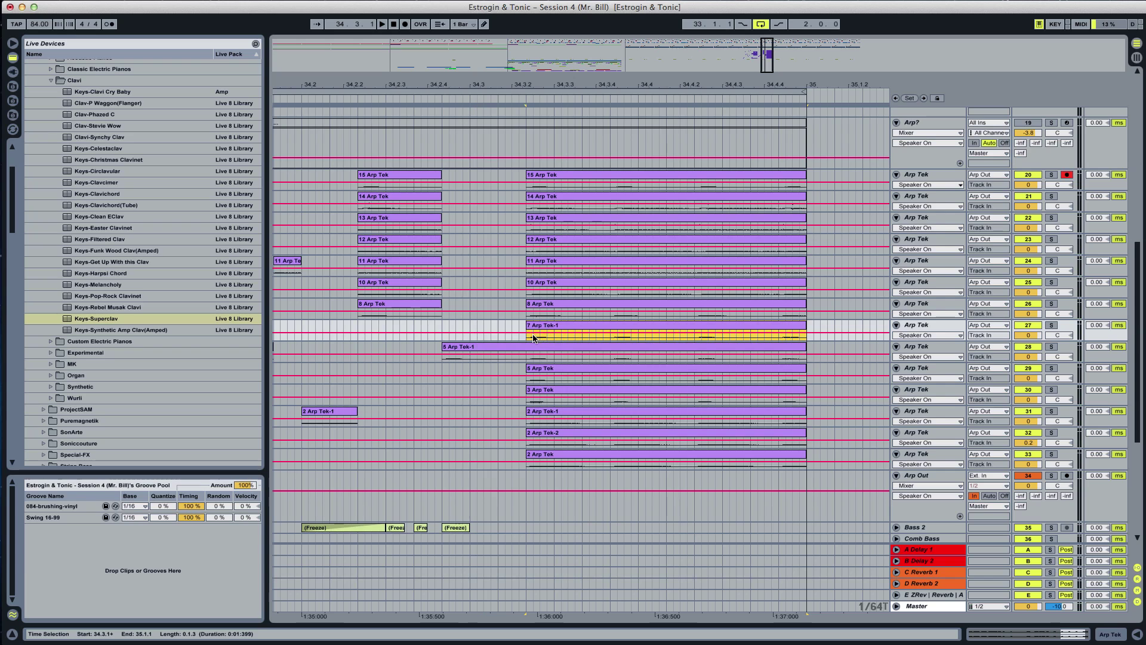
{"action": "left_click_drag", "start_coordinate": [443, 359], "coordinate": [485, 357]}
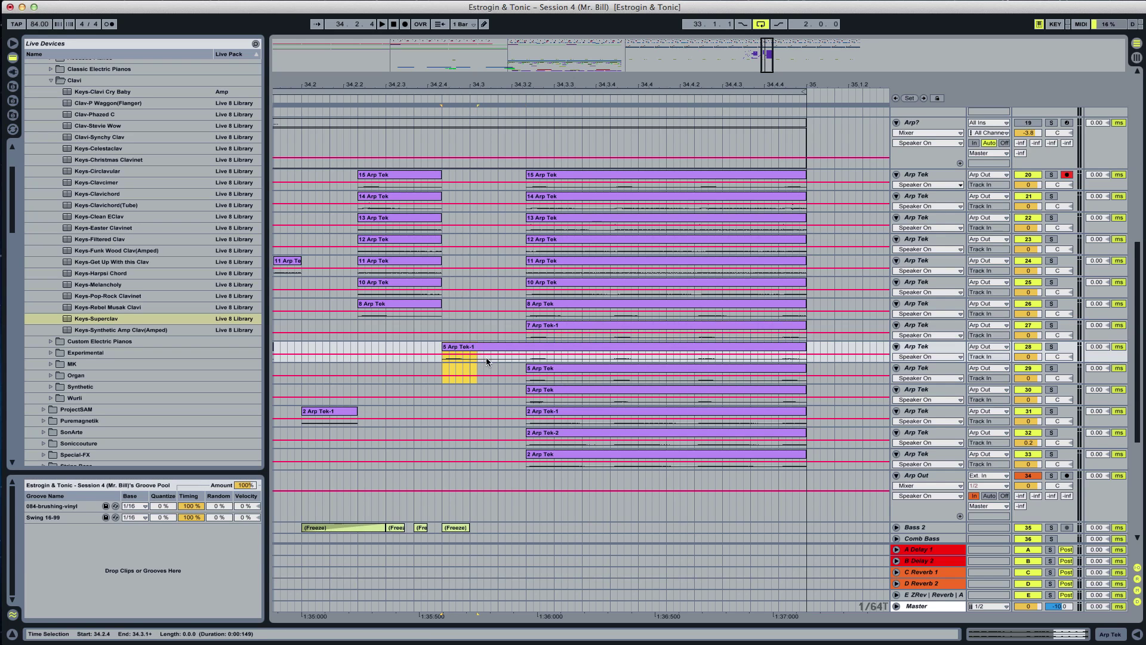
{"action": "key", "text": "super+d"}
{"action": "double_click", "coordinate": [496, 348]}
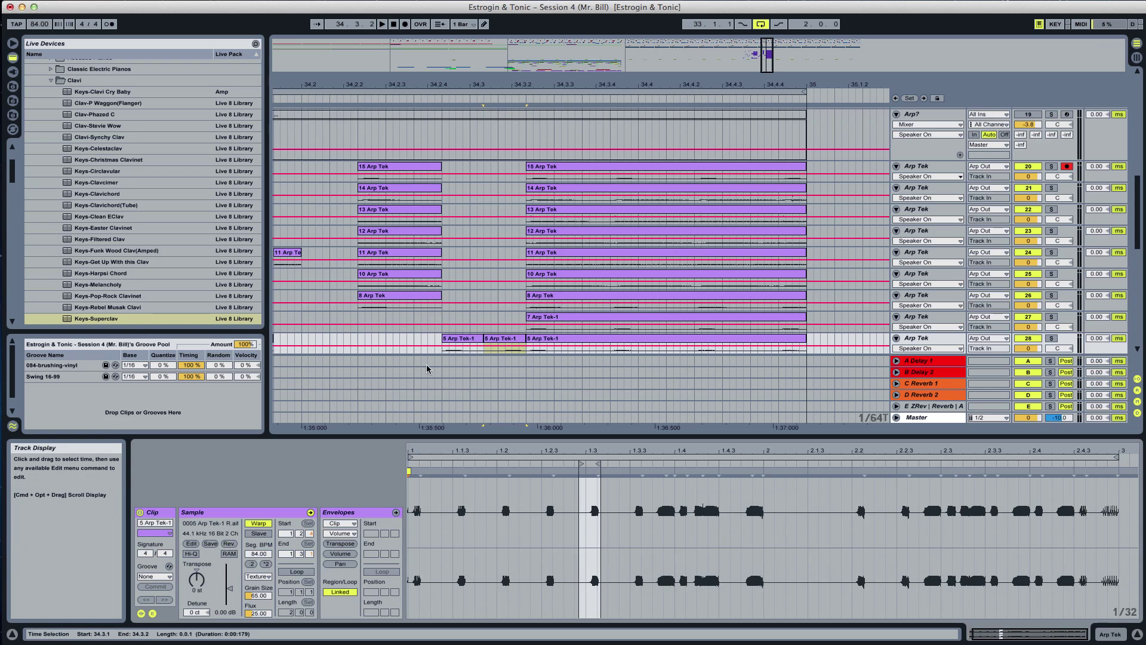
Play the arp from 34.2.4 and again from 34.2.2+ to check track 28's reversed copy
{"action": "left_click", "coordinate": [429, 332]}
{"action": "key", "text": "space"}
{"action": "scroll", "coordinate": [445, 335], "scroll_direction": "down", "scroll_amount": 1}
{"action": "key", "text": "space"}
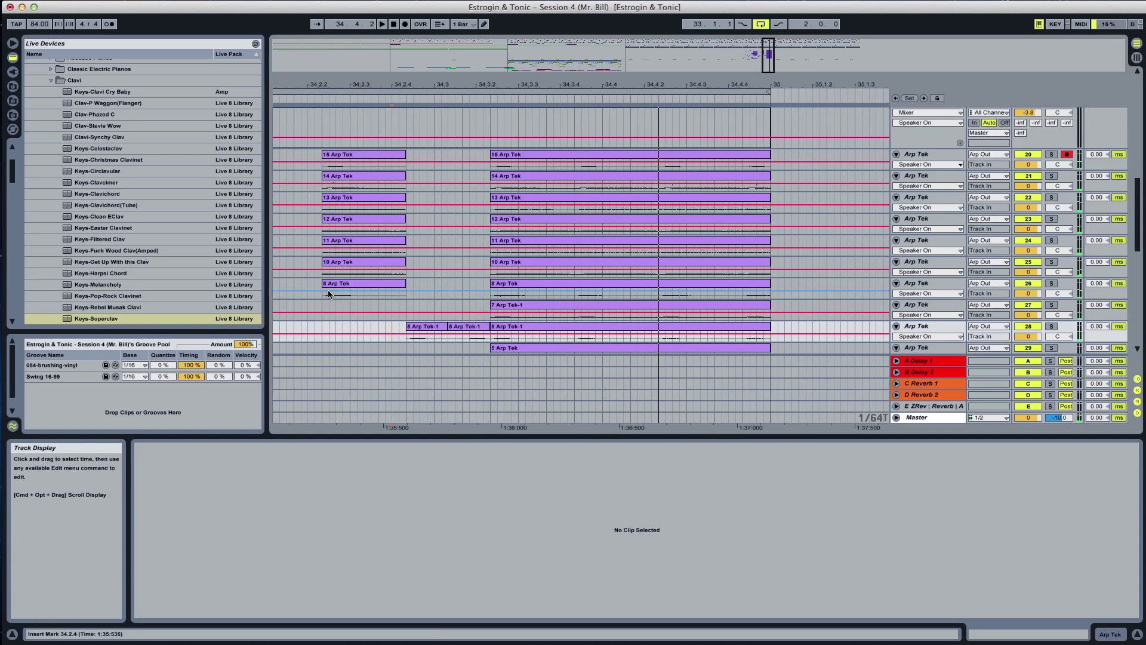
{"action": "left_click", "coordinate": [305, 289]}
{"action": "key", "text": "space"}
{"action": "key", "text": "space"}
{"action": "left_click", "coordinate": [315, 283]}
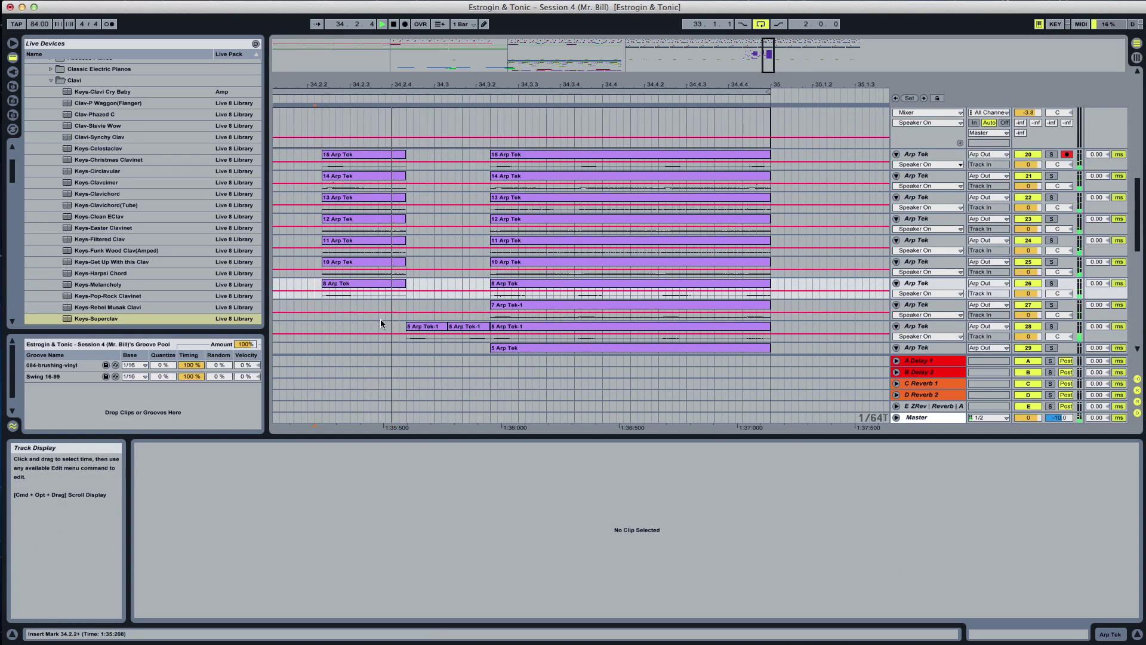
Delete track 28's reversed copy before 34.3.2, extend track 27's clip start back to 34.2.4, and play the result
{"action": "scroll", "coordinate": [382, 319], "scroll_direction": "right", "scroll_amount": 2}
{"action": "scroll", "coordinate": [409, 304], "scroll_direction": "down", "scroll_amount": 1}
{"action": "left_click", "coordinate": [409, 301]}
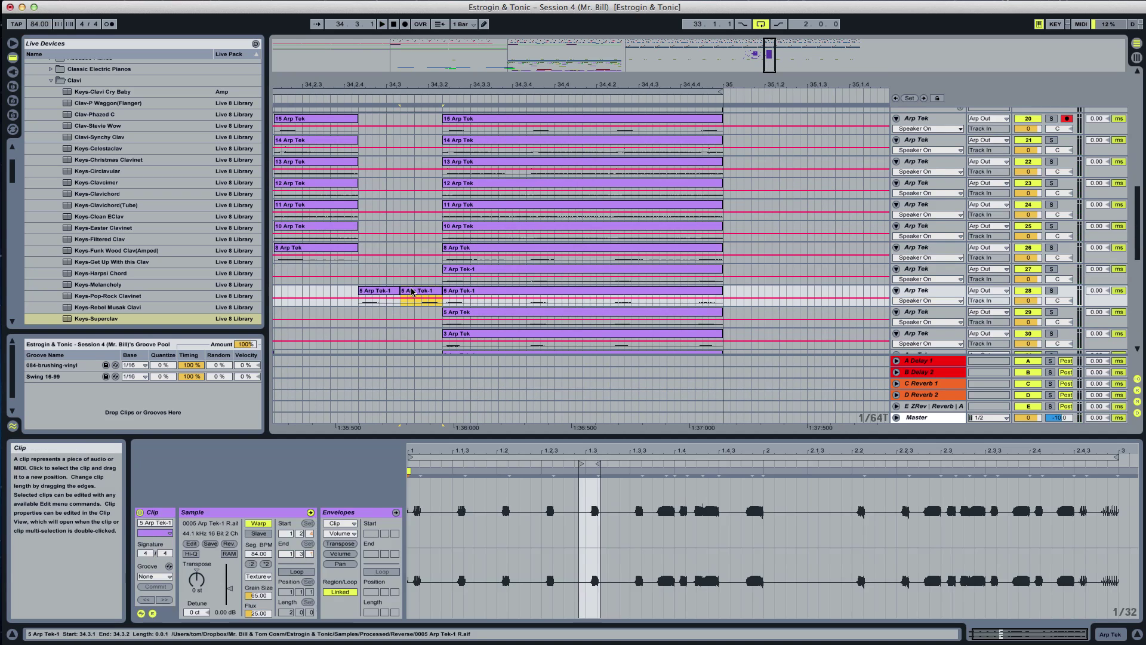
{"action": "key", "text": "Delete"}
{"action": "left_click_drag", "start_coordinate": [446, 268], "coordinate": [358, 268]}
{"action": "left_click", "coordinate": [345, 275]}
{"action": "key", "text": "space"}
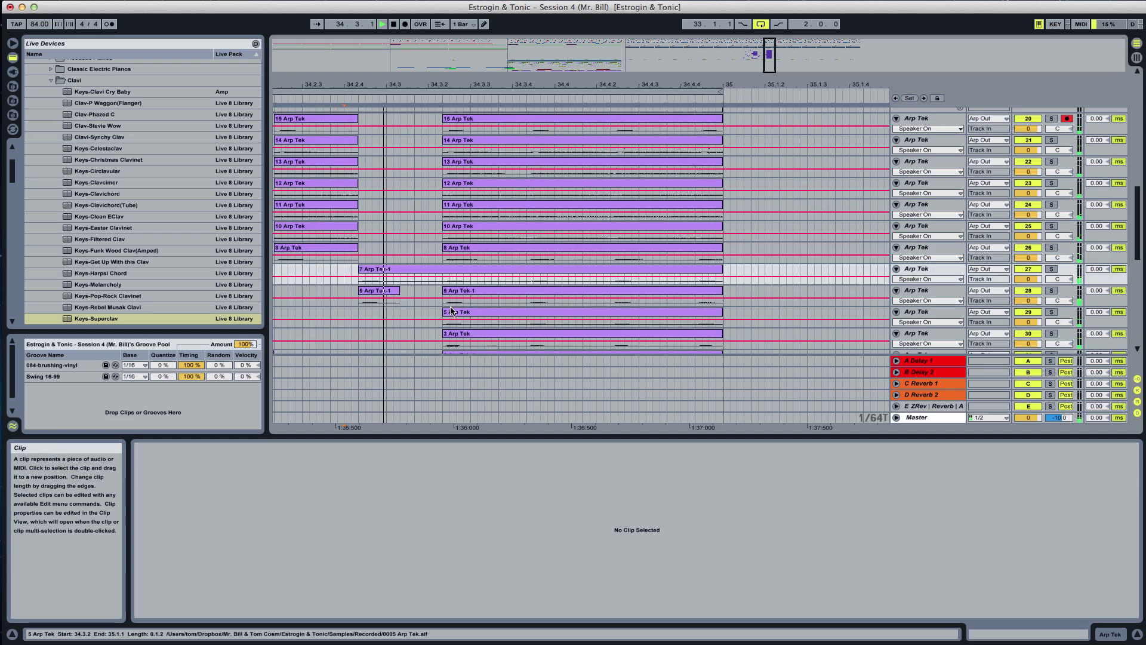
{"action": "scroll", "coordinate": [451, 310], "scroll_direction": "up", "scroll_amount": 2}
{"action": "left_click", "coordinate": [452, 253]}
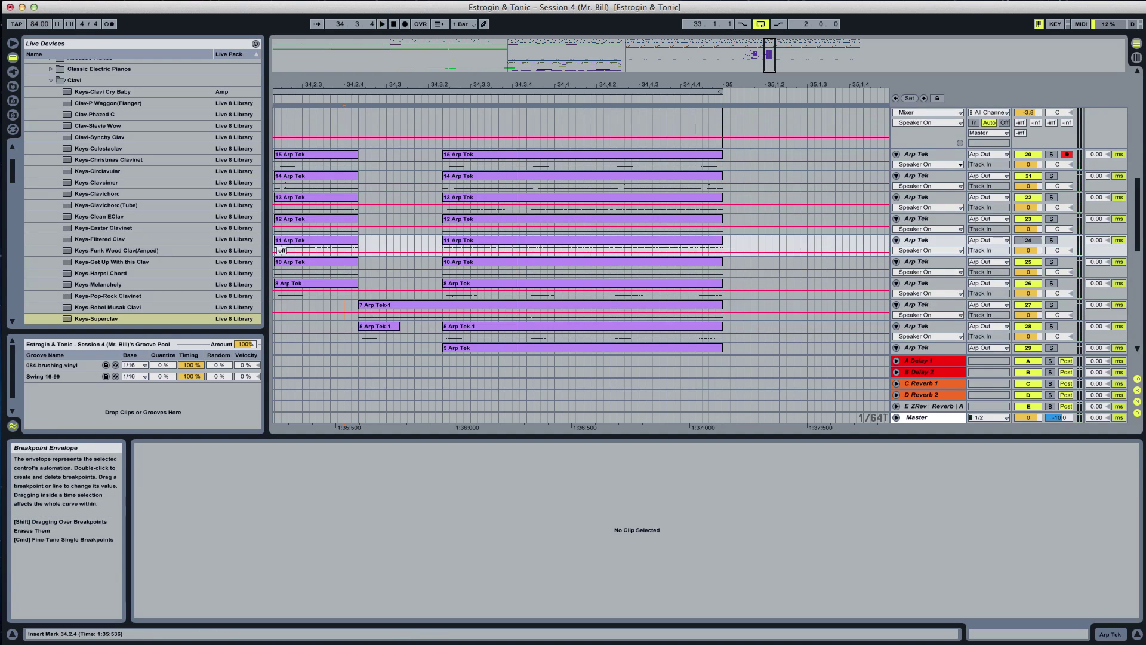
{"action": "key", "text": "super+z"}
Hide the clip detail view and delete the 34.3.2 to 34.3.4 section from tracks 20 to 30
{"action": "scroll", "coordinate": [466, 260], "scroll_direction": "down", "scroll_amount": 2}
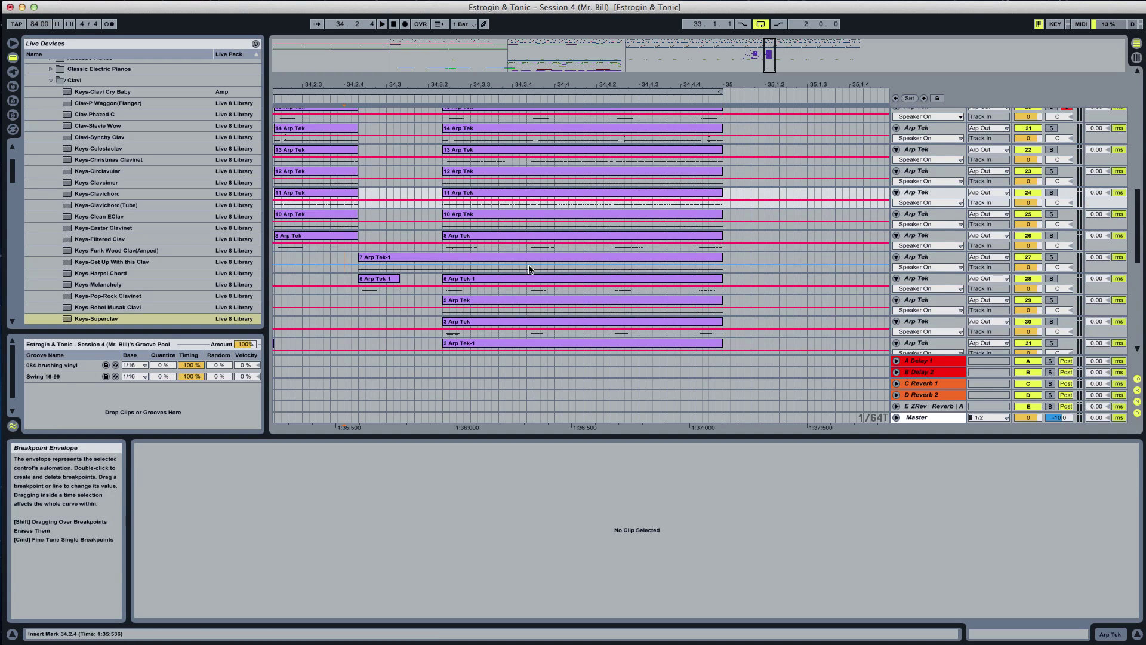
{"action": "left_click", "coordinate": [1137, 634]}
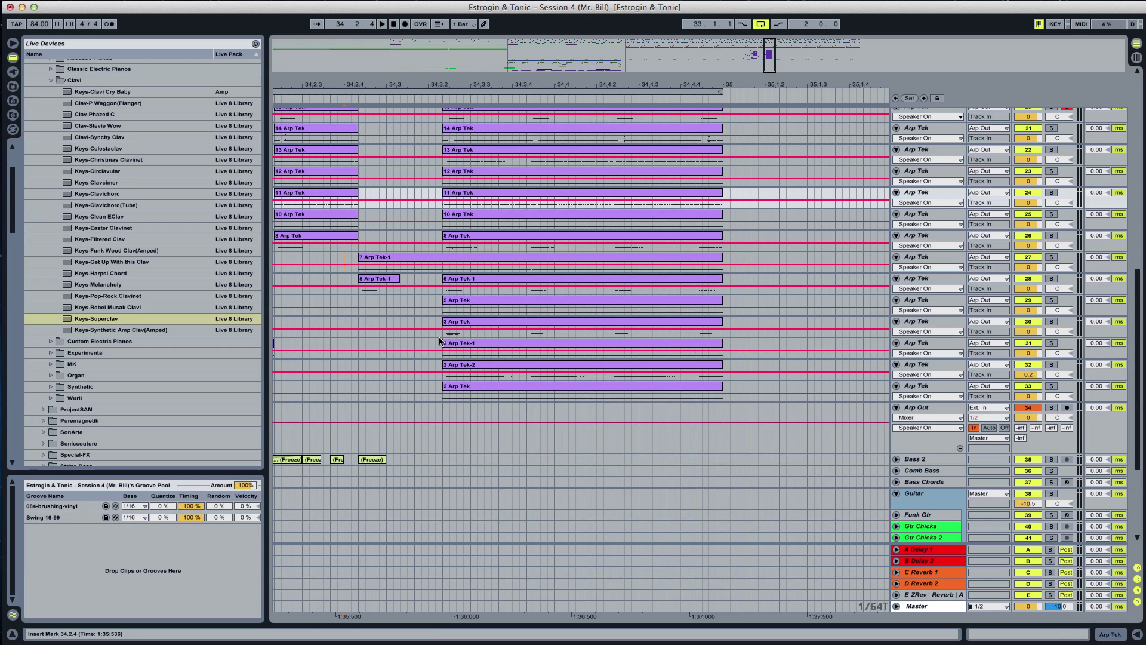
{"action": "left_click_drag", "start_coordinate": [442, 341], "coordinate": [522, 119]}
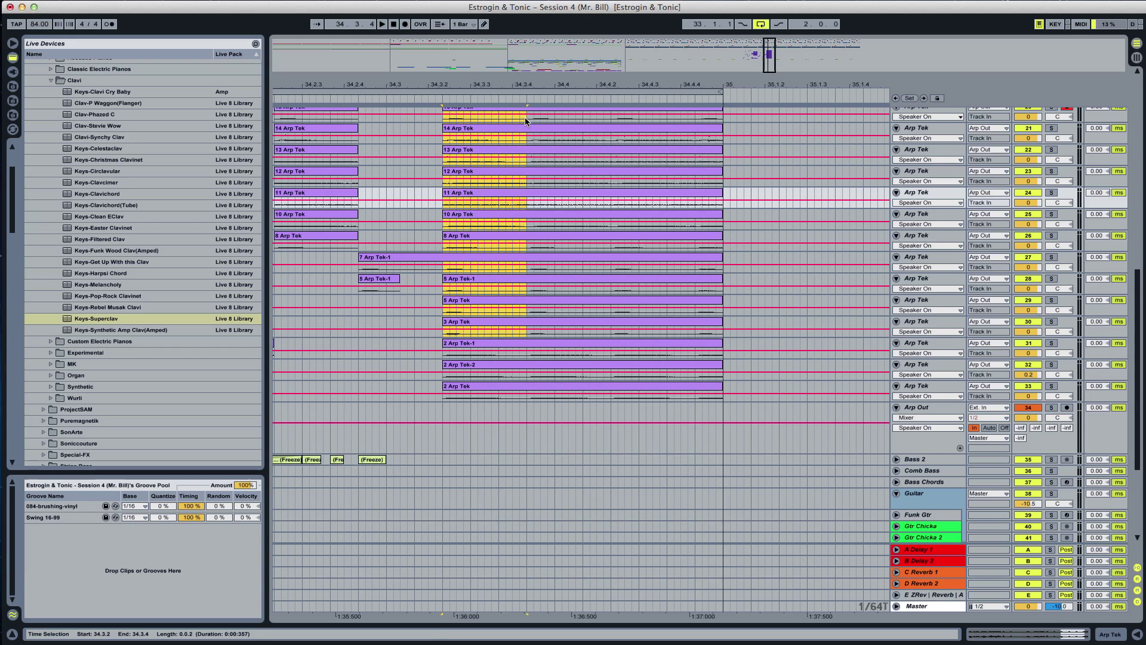
{"action": "scroll", "coordinate": [551, 198], "scroll_direction": "up", "scroll_amount": 2}
{"action": "key", "text": "Delete"}
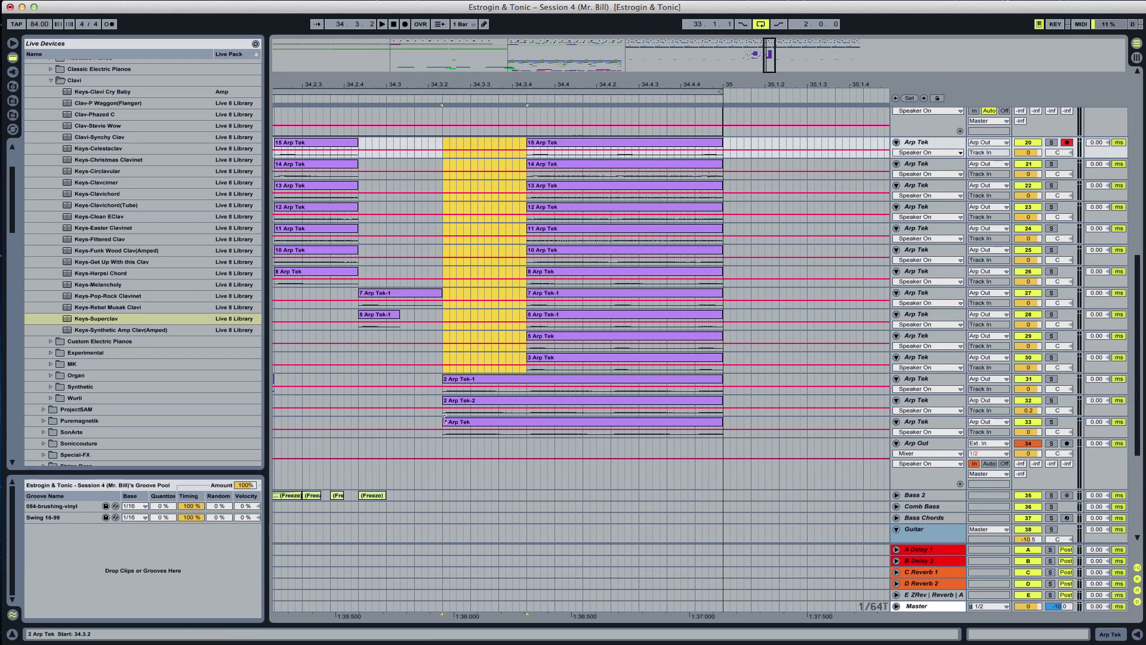
Delete the 34.3.2 to 34.3.4 section from tracks 32 and 33, and 34.3.4 to 34.4.2 from tracks 20 to 31
{"action": "left_click_drag", "start_coordinate": [440, 420], "coordinate": [614, 154]}
{"action": "key", "text": "Delete"}
{"action": "key", "text": "Delete"}
{"action": "left_click", "coordinate": [521, 188]}
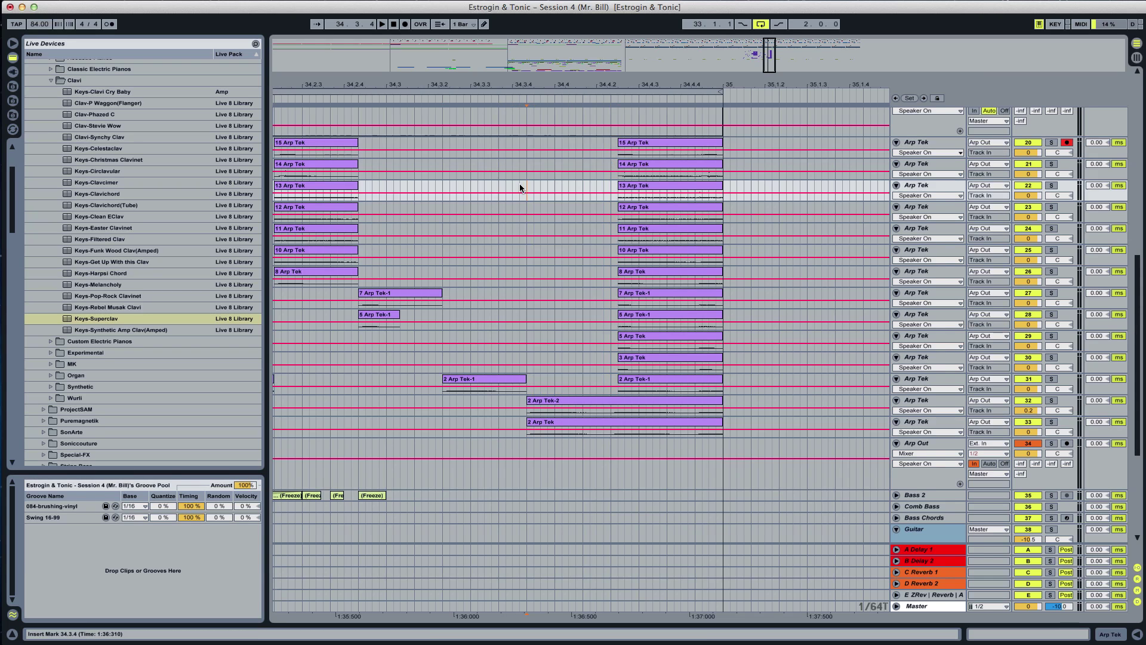
Play the arp from 34.3.2 and open the details of track 31's clip starting there
{"action": "left_click", "coordinate": [436, 277]}
{"action": "key", "text": "space"}
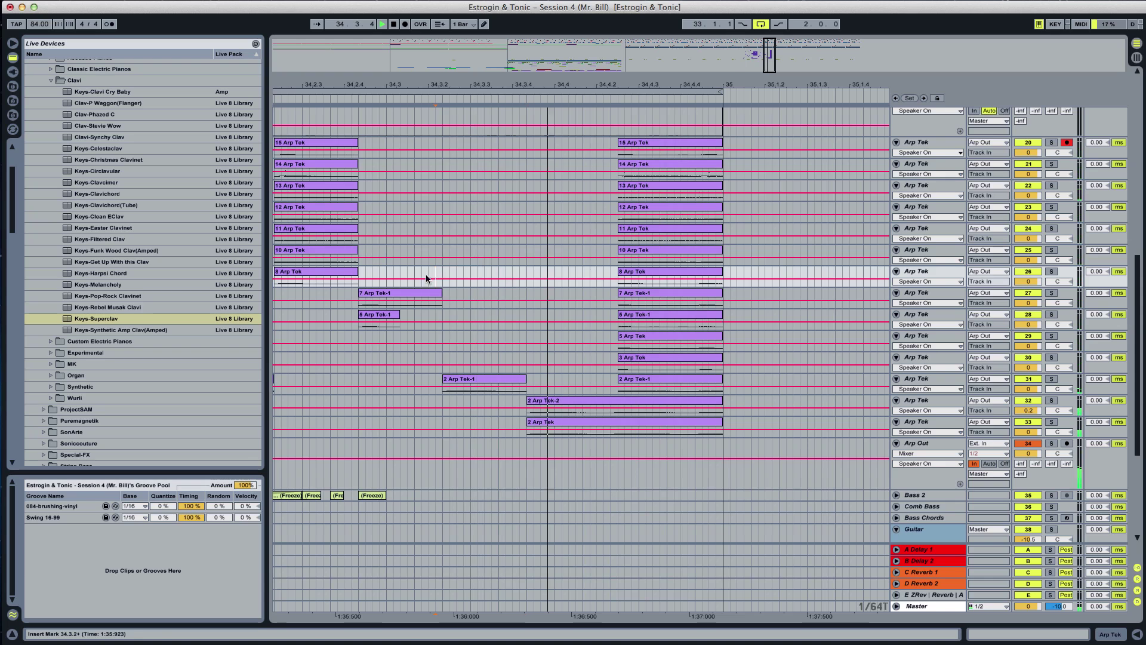
{"action": "left_click", "coordinate": [349, 338]}
{"action": "double_click", "coordinate": [474, 378]}
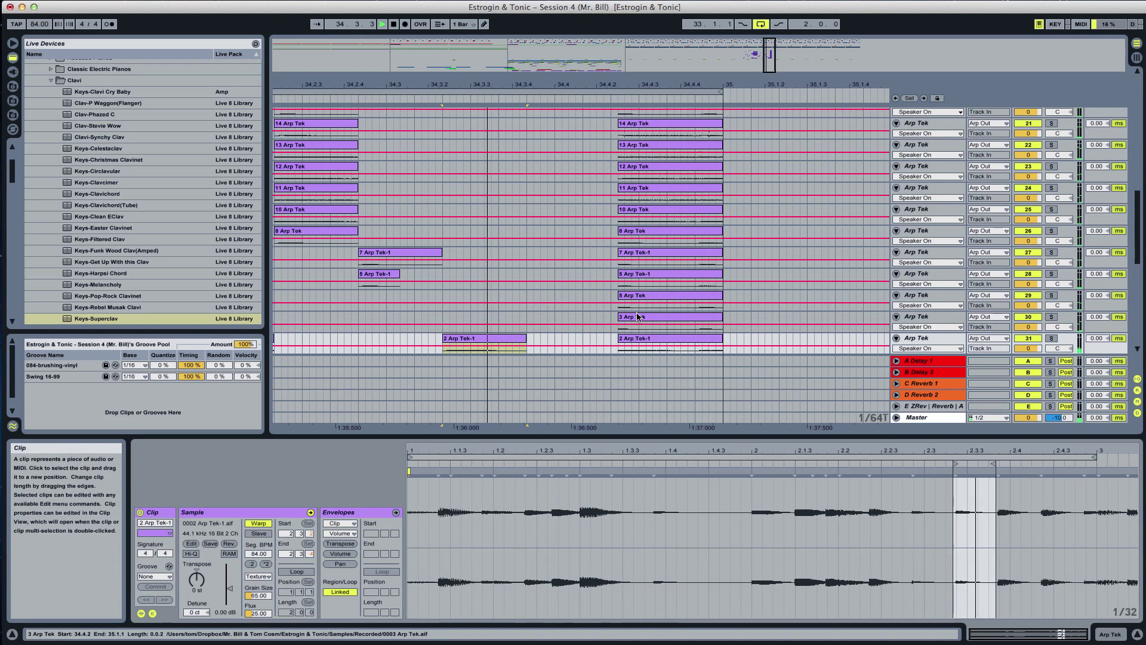
{"action": "scroll", "coordinate": [639, 312], "scroll_direction": "up", "scroll_amount": 2}
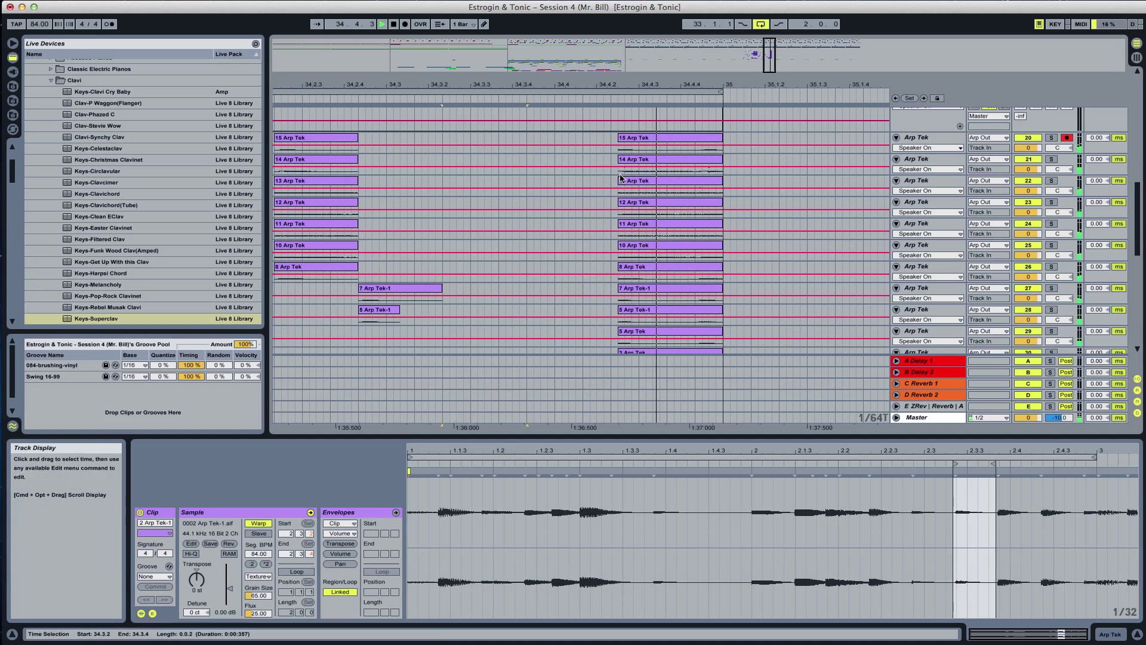
Delete the 34.4.2 to 34.4.4 section from tracks 21 to 30 and play the result
{"action": "left_click_drag", "start_coordinate": [624, 176], "coordinate": [694, 350]}
{"action": "key", "text": "Delete"}
{"action": "left_click", "coordinate": [593, 298]}
{"action": "scroll", "coordinate": [602, 298], "scroll_direction": "down", "scroll_amount": 2}
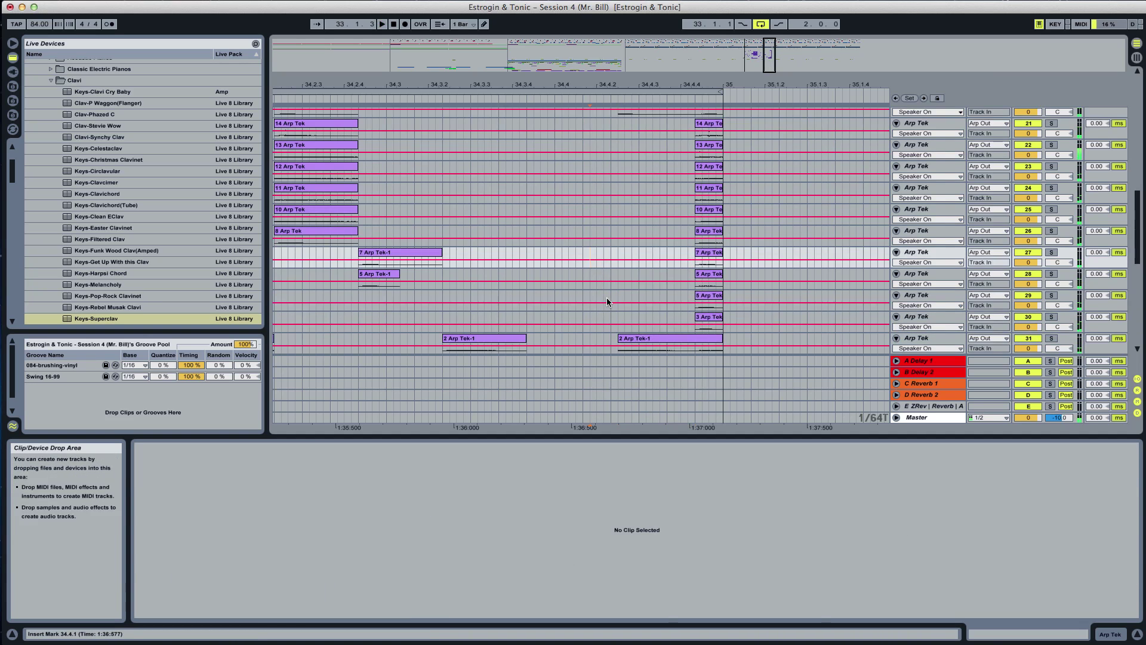
{"action": "left_click", "coordinate": [561, 317]}
{"action": "scroll", "coordinate": [597, 303], "scroll_direction": "down", "scroll_amount": 1}
{"action": "key", "text": "space"}
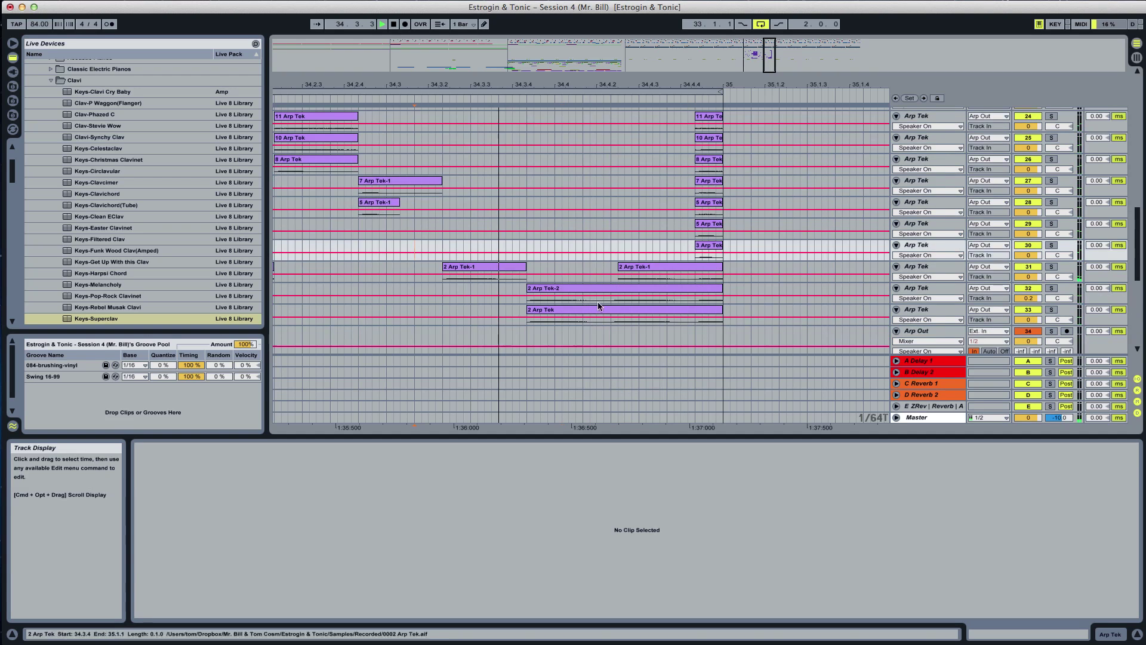
{"action": "scroll", "coordinate": [651, 299], "scroll_direction": "down", "scroll_amount": 1}
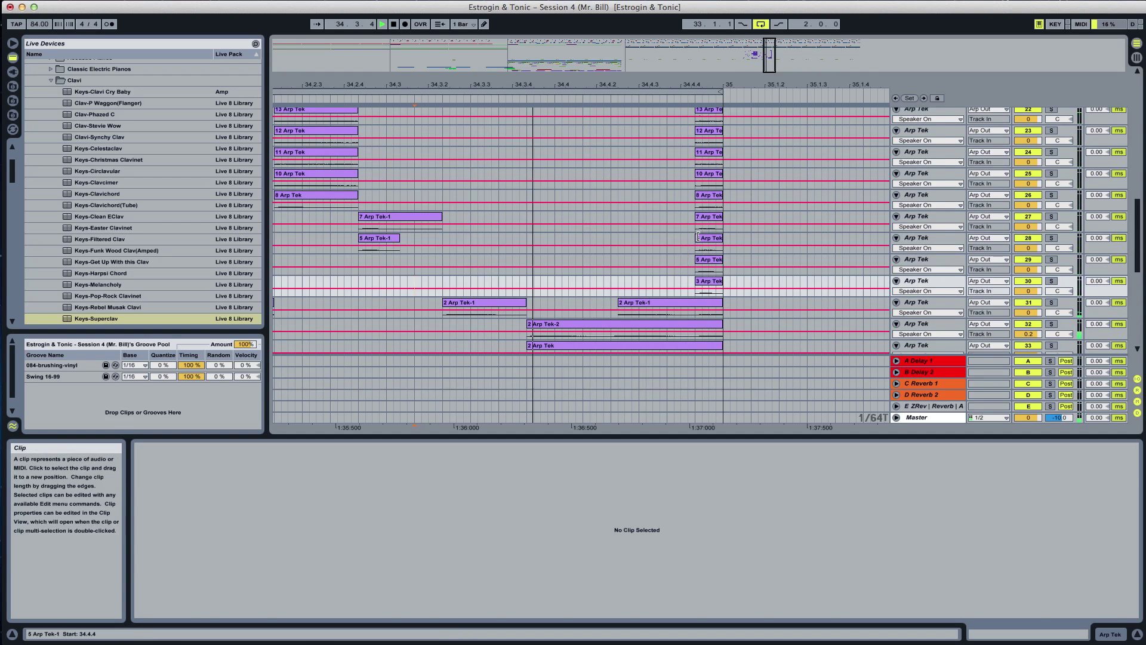
Extend the start of track 28's last clip back to 34.4.2 and listen to it
{"action": "left_click_drag", "start_coordinate": [695, 239], "coordinate": [597, 239]}
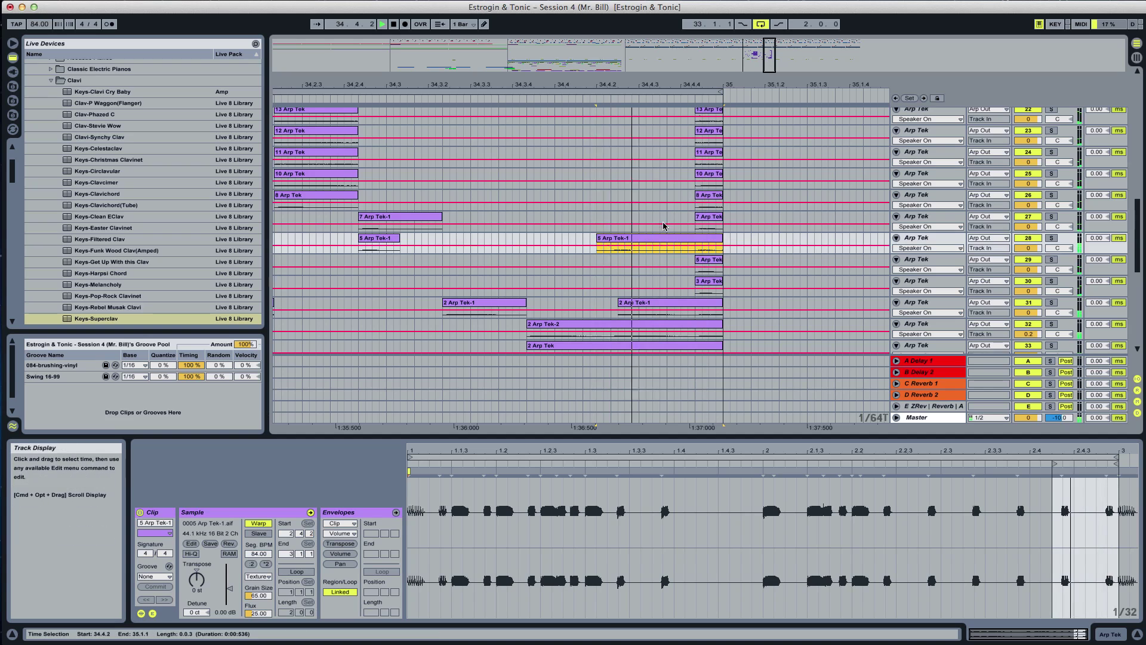
{"action": "scroll", "coordinate": [628, 257], "scroll_direction": "up", "scroll_amount": 1}
{"action": "key", "text": "space"}
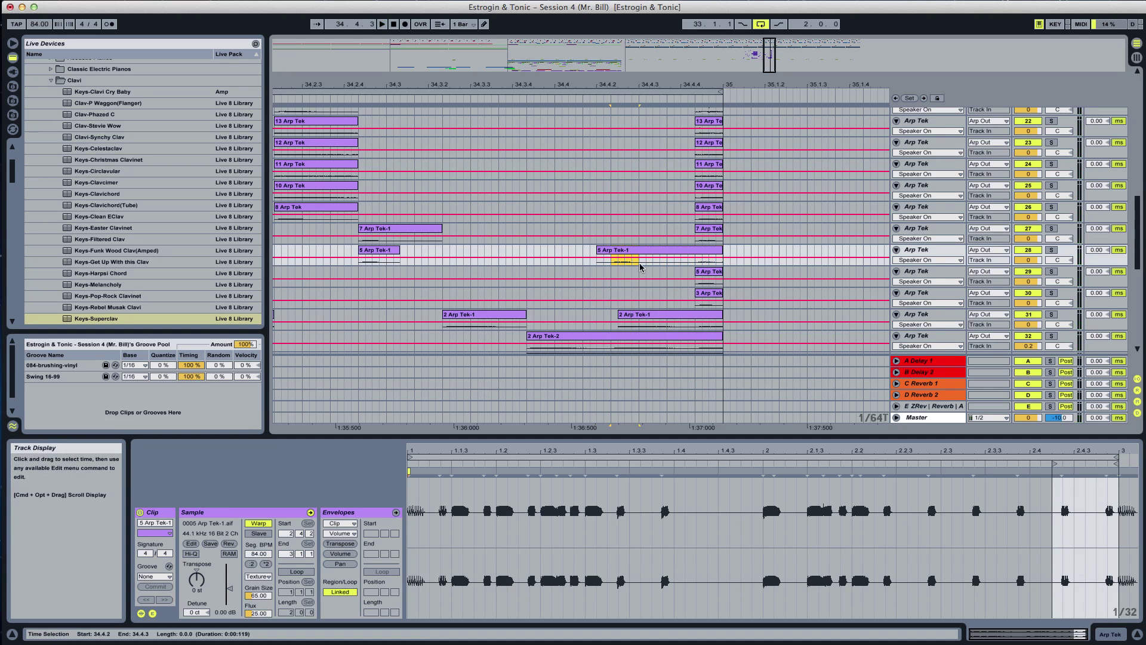
Split out a short slice of track 28's last clip at 34.4.3, play it, and undo the split
{"action": "key", "text": "super+e"}
{"action": "left_click", "coordinate": [583, 262]}
{"action": "key", "text": "space"}
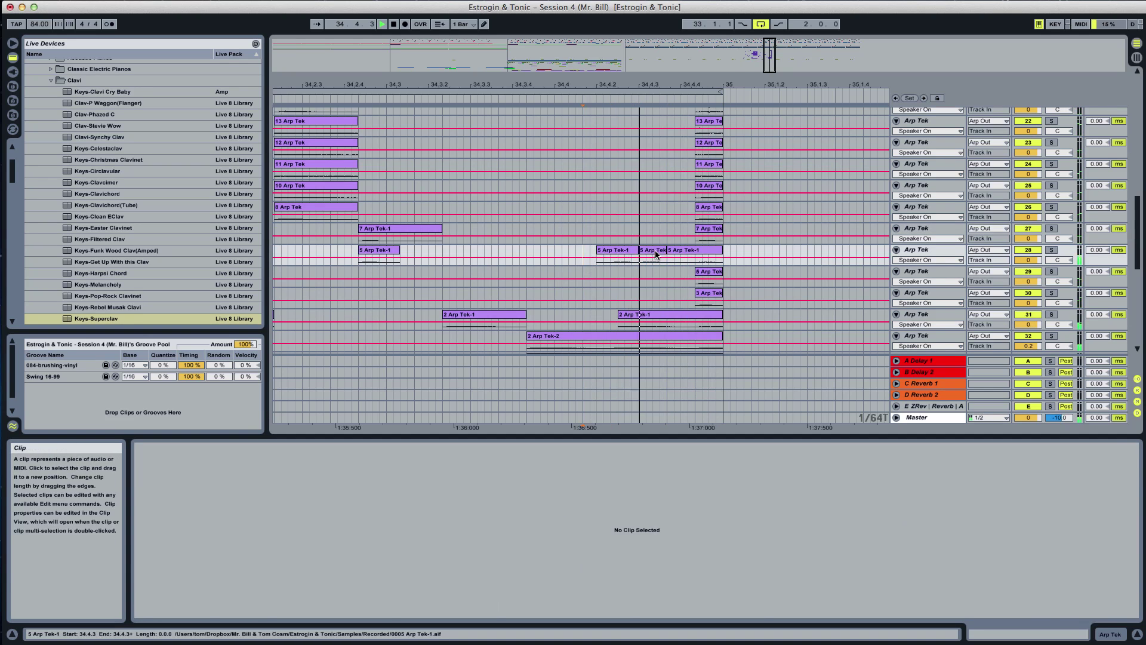
{"action": "key", "text": "space"}
{"action": "key", "text": "super+z"}
Extend the start of track 27's last clip back to 34.4.2, split out its 34.4.3 to 34.4.4 section, and play it
{"action": "left_click_drag", "start_coordinate": [695, 233], "coordinate": [597, 234]}
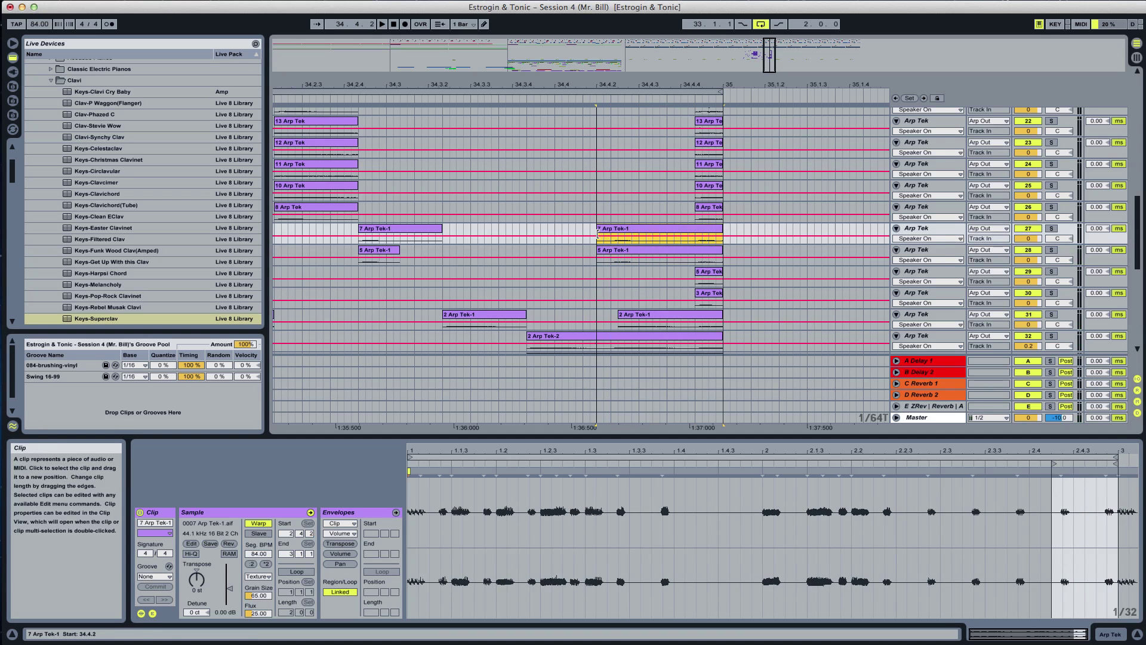
{"action": "left_click", "coordinate": [614, 238]}
{"action": "key", "text": "super+e"}
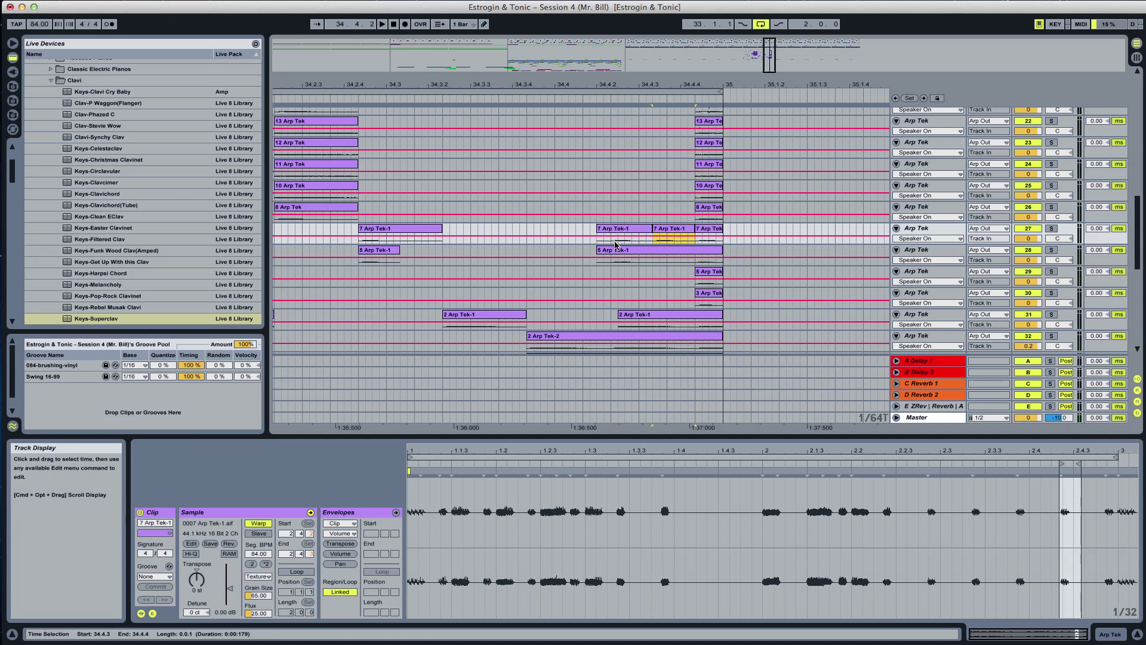
{"action": "left_click", "coordinate": [606, 243]}
{"action": "key", "text": "space"}
{"action": "key", "text": "space"}
Move track 27's split-out slice slightly earlier, over the end of the preceding slice, and play the result
{"action": "left_click_drag", "start_coordinate": [663, 228], "coordinate": [654, 230]}
{"action": "left_click", "coordinate": [567, 241]}
{"action": "key", "text": "space"}
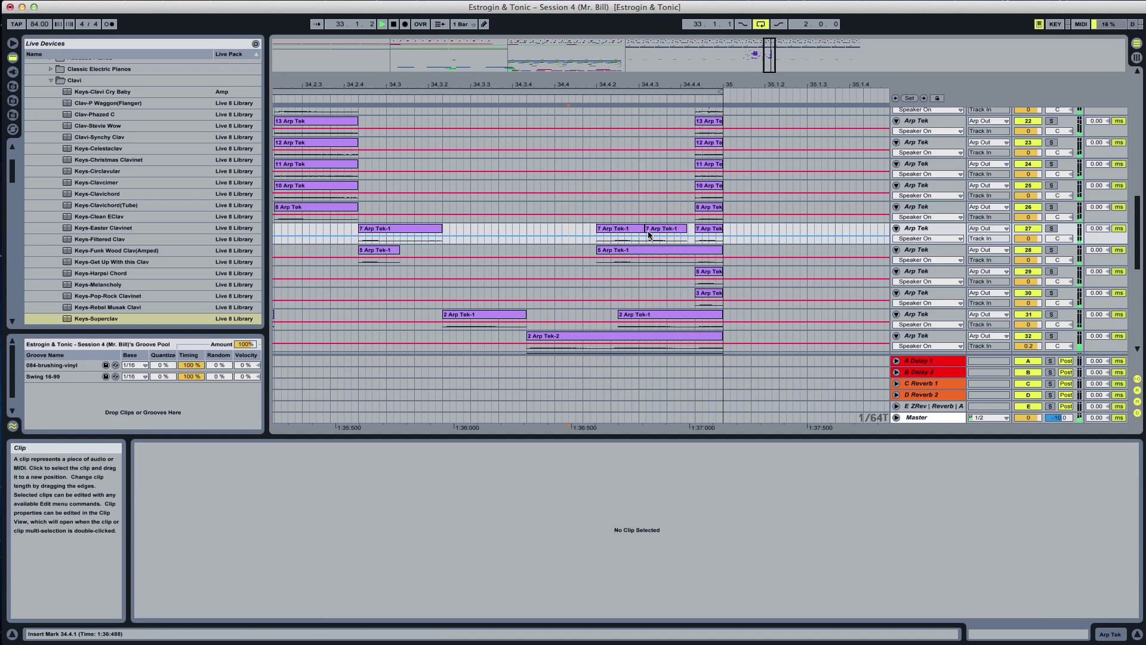
{"action": "key", "text": "space"}
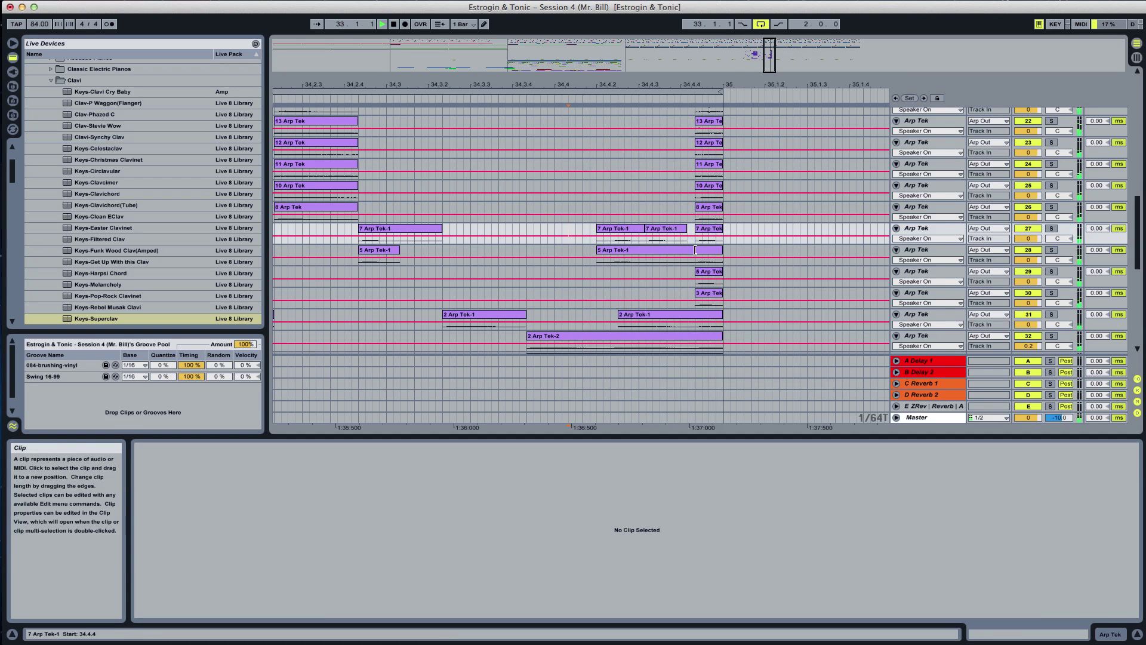
Solo tracks 20, 21 and 22 in turn to audition their slices before bar 35
{"action": "scroll", "coordinate": [694, 292], "scroll_direction": "up", "scroll_amount": 3}
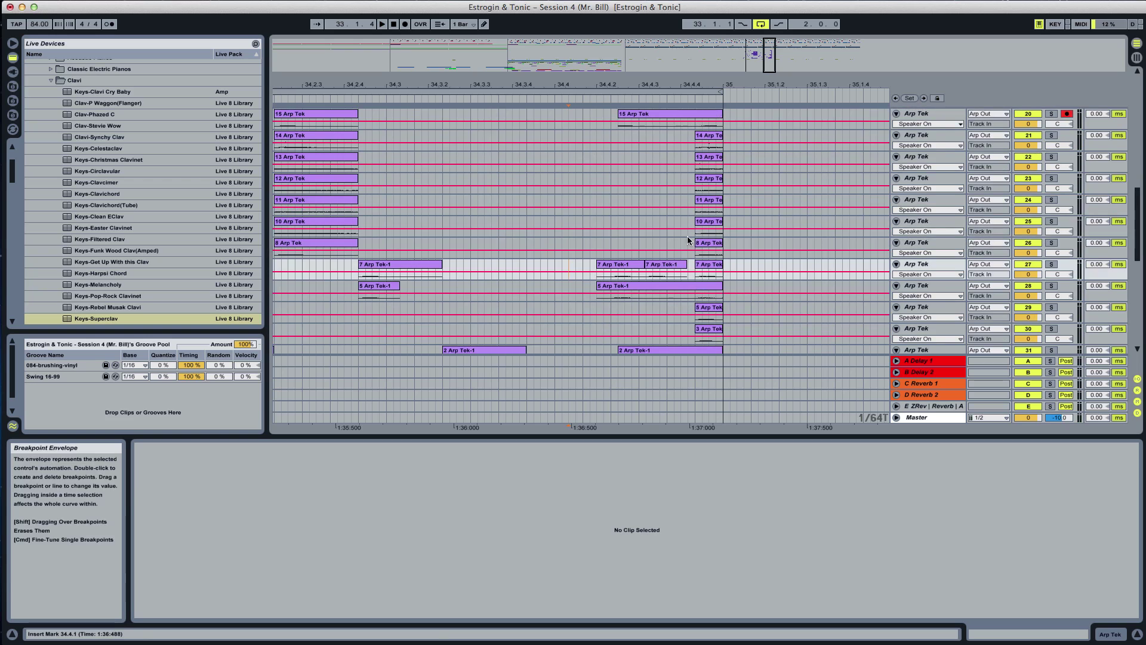
{"action": "key", "text": "space"}
{"action": "left_click", "coordinate": [1049, 115]}
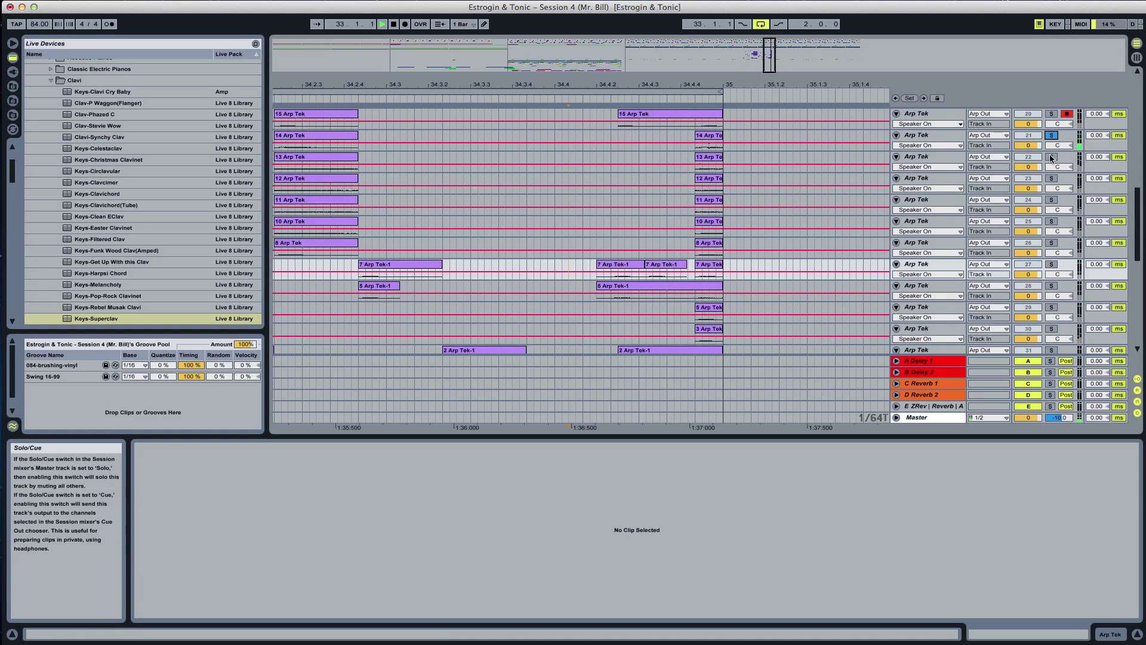
{"action": "key", "text": "space"}
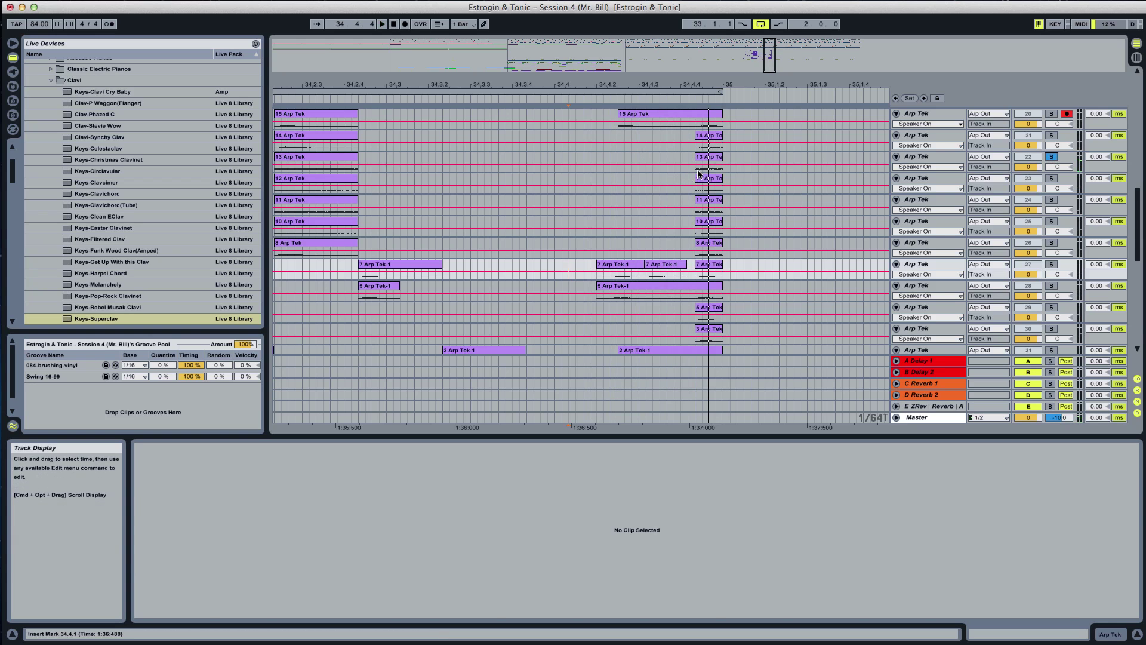
Delete the 34.4.4 to 35.1.1 section from tracks 22 to 33 and hide the clip detail view
{"action": "left_click_drag", "start_coordinate": [698, 173], "coordinate": [716, 190]}
{"action": "scroll", "coordinate": [721, 251], "scroll_direction": "down", "scroll_amount": 4}
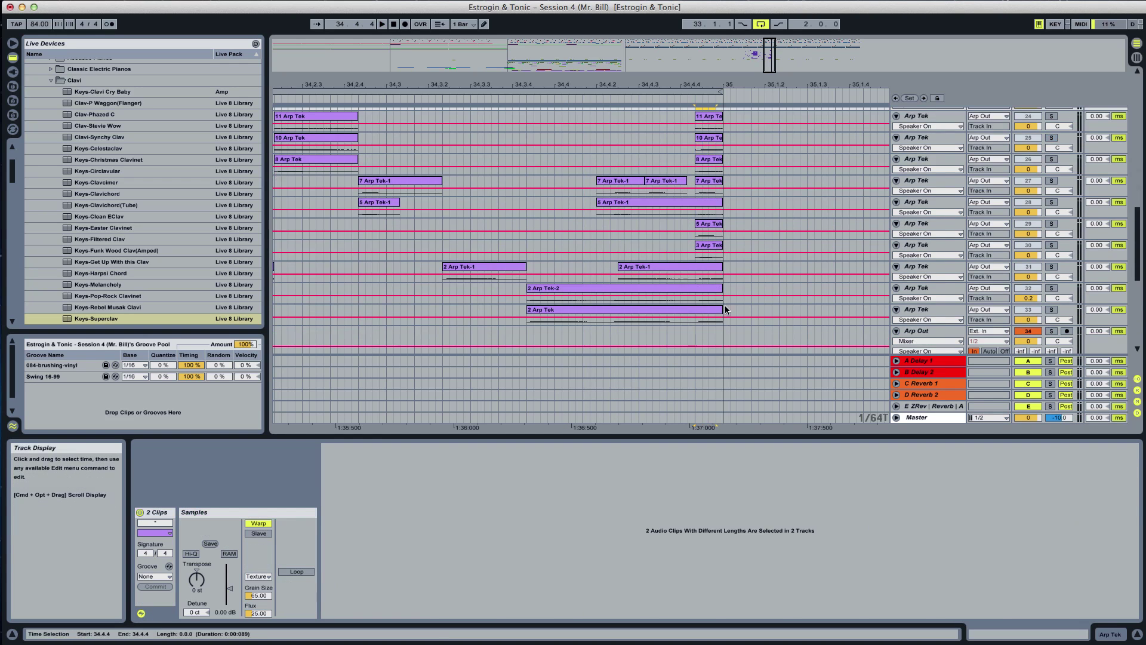
{"action": "left_click", "coordinate": [730, 313], "text": "shift"}
{"action": "key", "text": "Delete"}
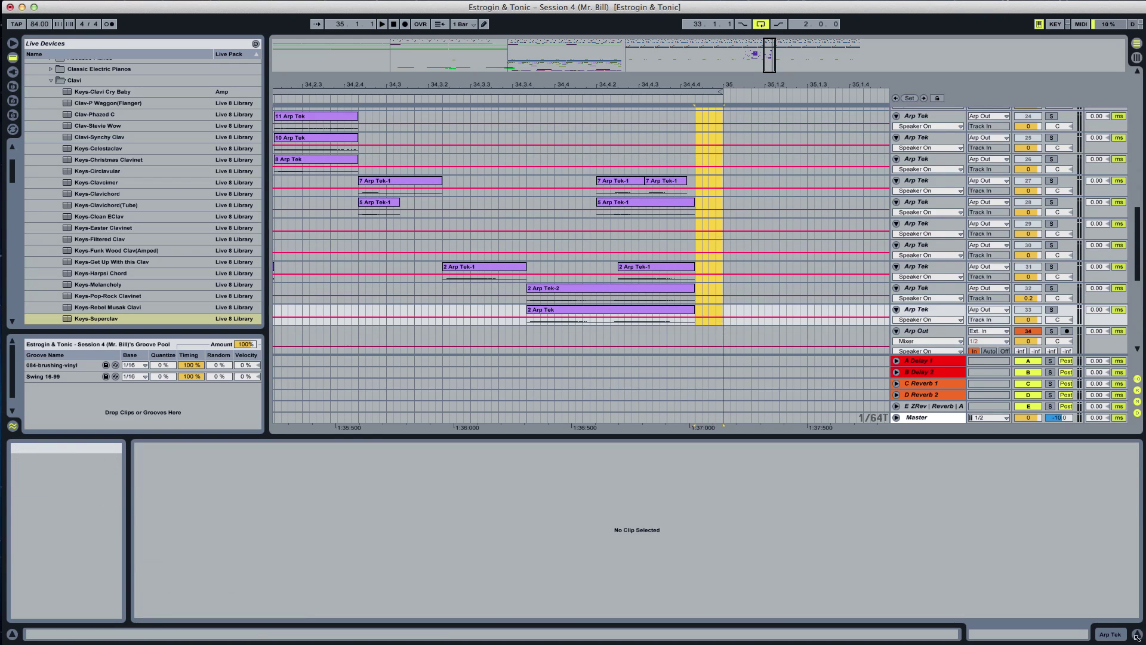
{"action": "left_click", "coordinate": [1137, 634]}
Turn off track 22's solo, solo Arp Out, and play the whole arp from bar 33 to 35
{"action": "scroll", "coordinate": [707, 298], "scroll_direction": "up", "scroll_amount": 6}
{"action": "key", "text": "space"}
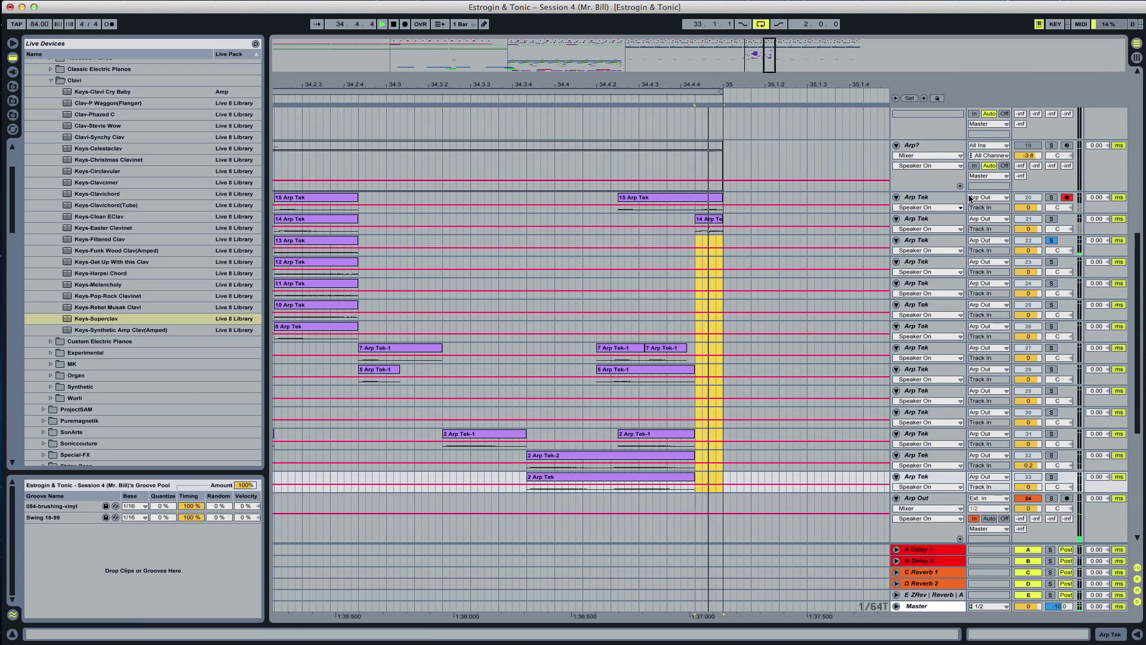
{"action": "left_click", "coordinate": [1054, 241]}
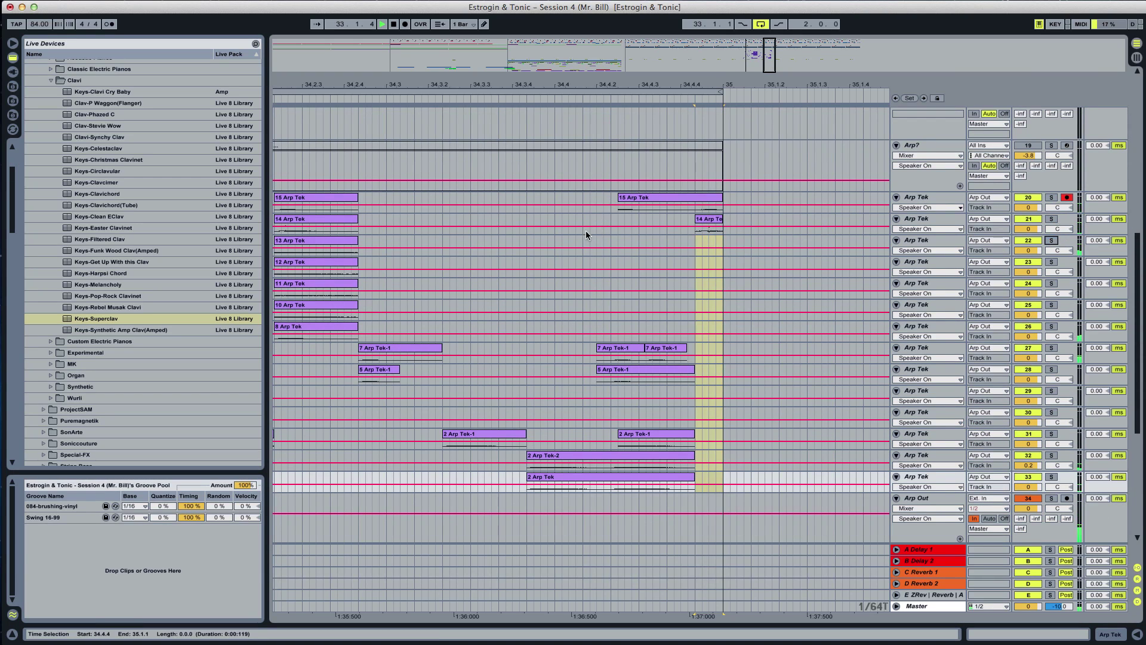
{"action": "mouse_move", "coordinate": [746, 69]}
{"action": "left_mouse_down"}
{"action": "mouse_move", "coordinate": [754, 52]}
{"action": "mouse_move", "coordinate": [757, 68]}
{"action": "left_mouse_up"}
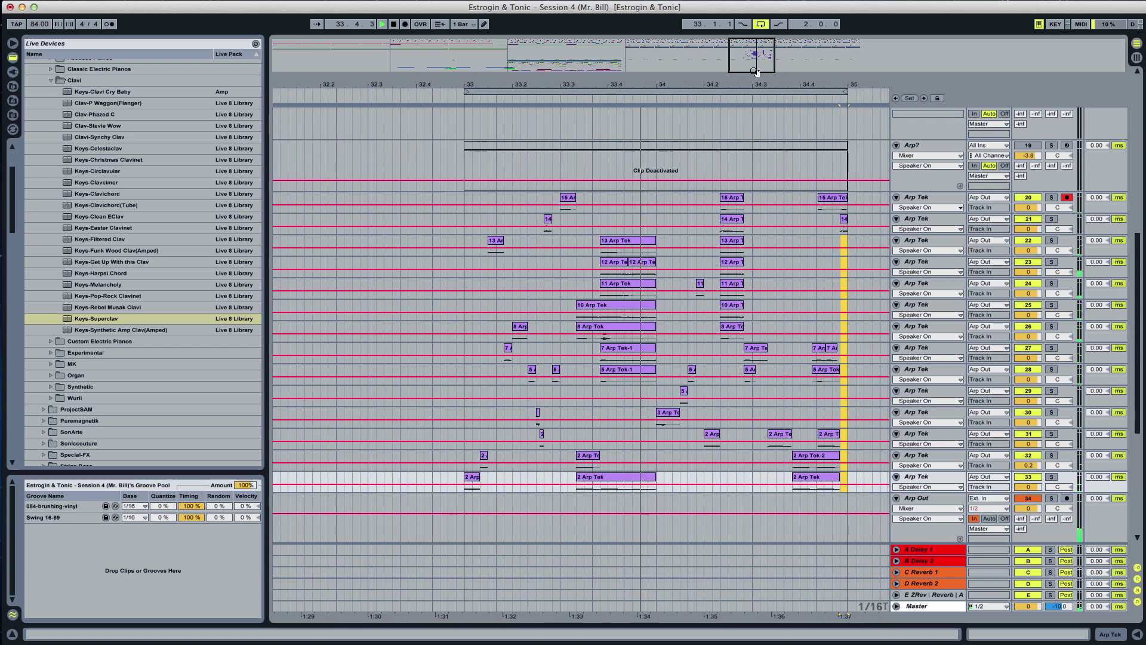
{"action": "scroll", "coordinate": [1015, 418], "scroll_direction": "down", "scroll_amount": 1}
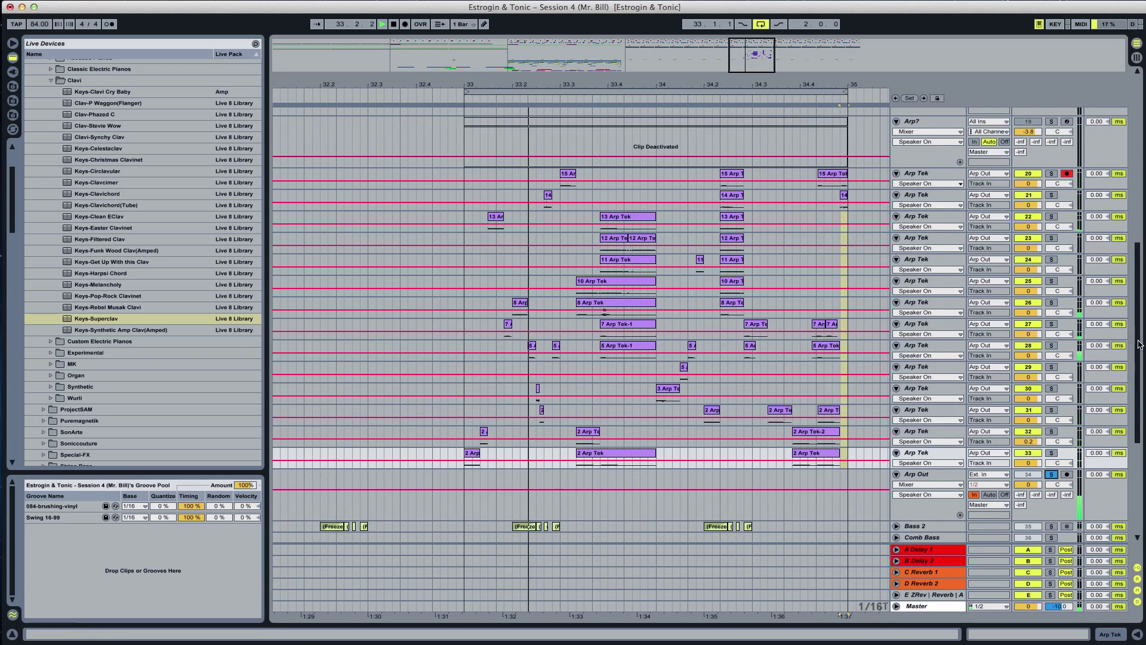
Solo the Drums group and play it from bar 33
{"action": "left_click_drag", "start_coordinate": [1138, 336], "coordinate": [1138, 161]}
{"action": "key", "text": "space"}
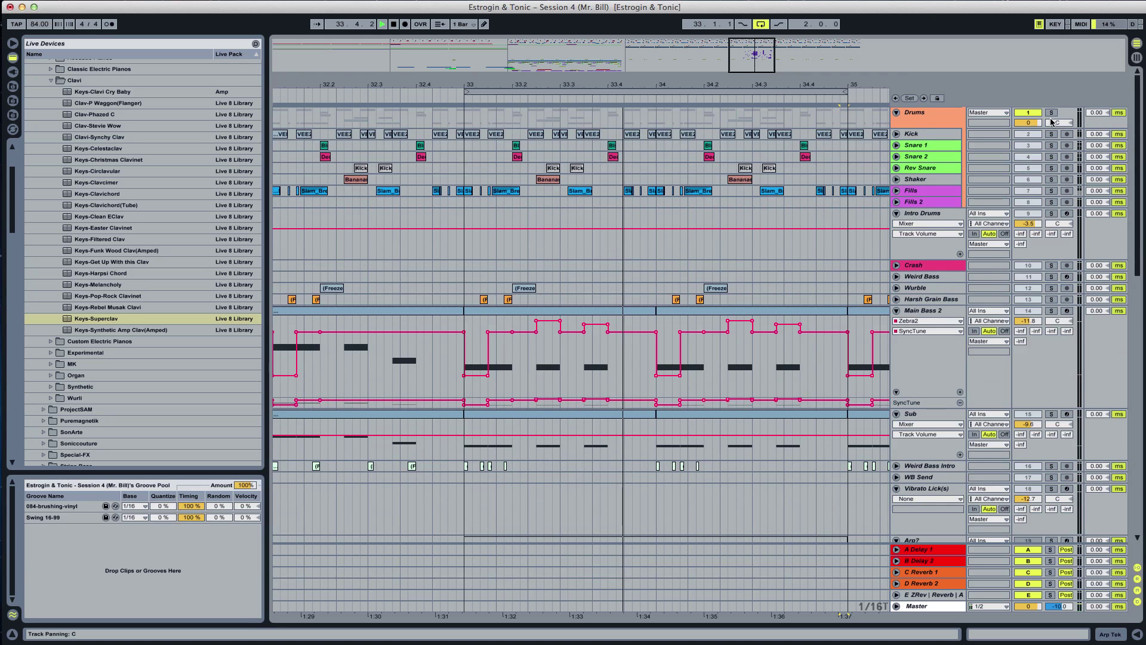
{"action": "left_click", "coordinate": [1052, 112]}
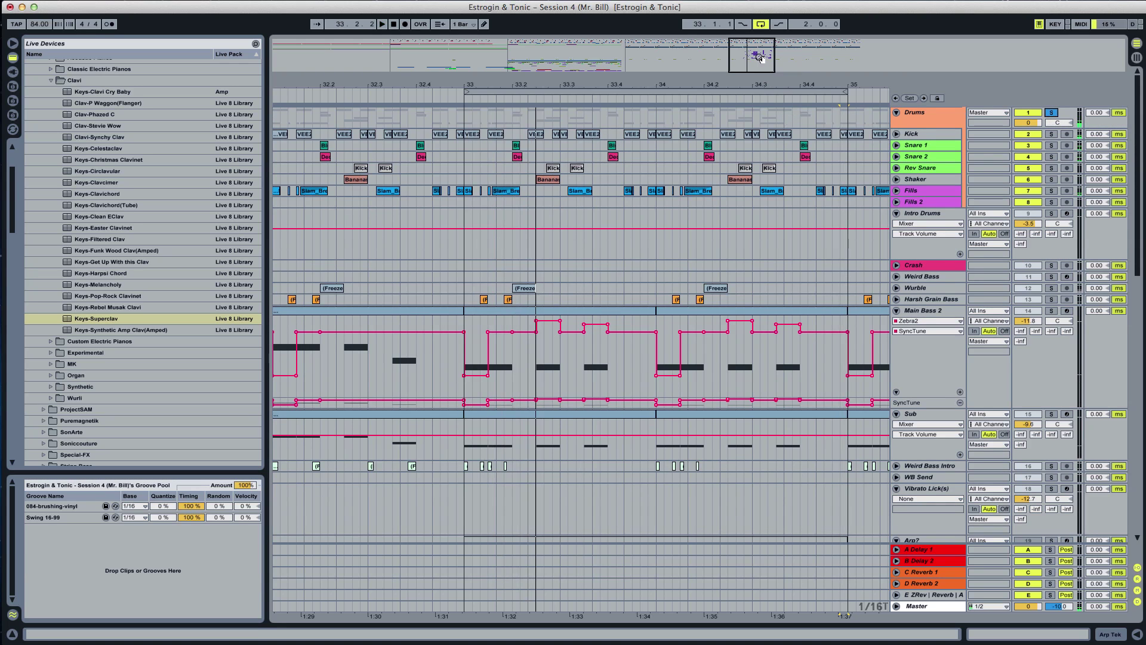
{"action": "left_click_drag", "start_coordinate": [760, 57], "coordinate": [715, 62]}
{"action": "key", "text": "space"}
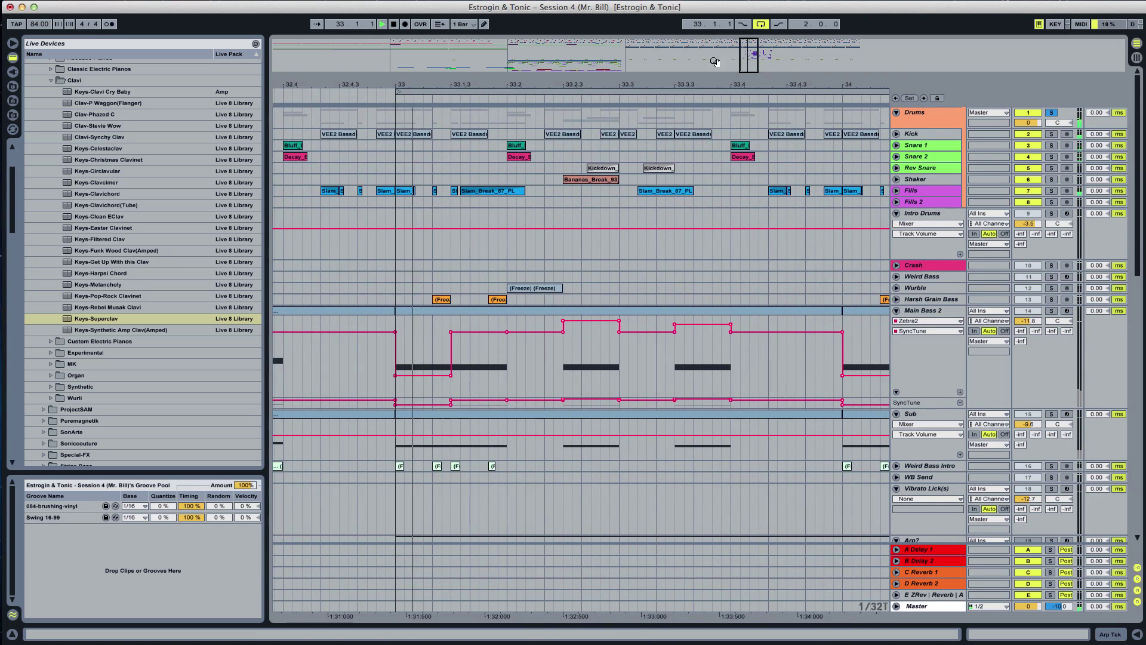
{"action": "key", "text": "space"}
{"action": "key", "text": "space"}
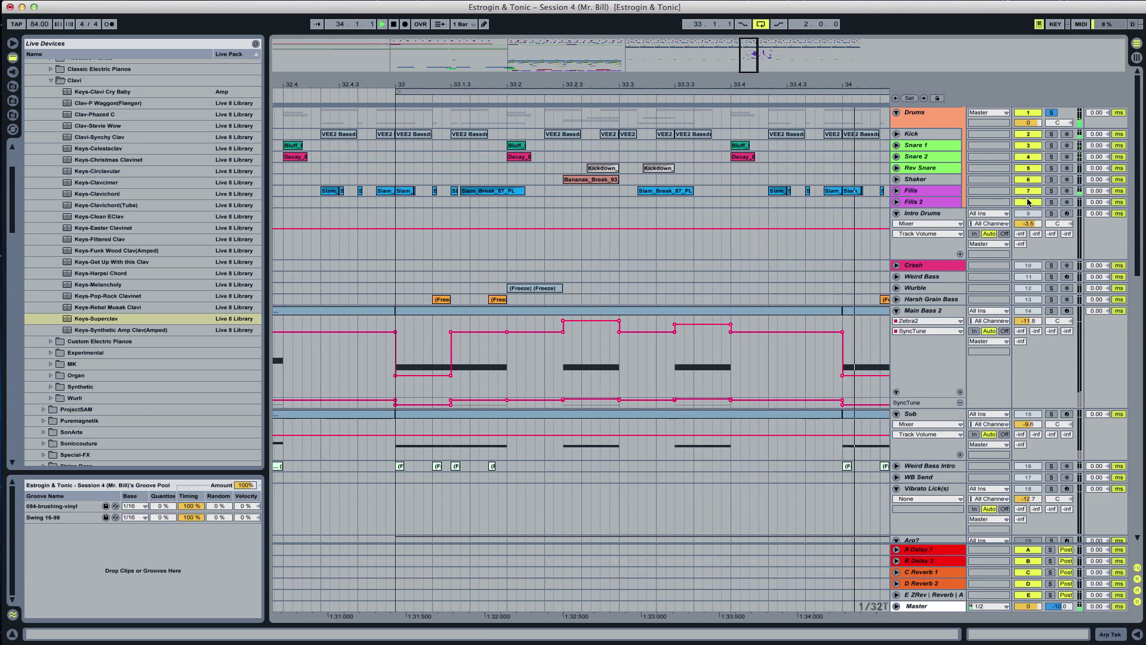
Turn off the Drums solo and play the arp together with the full mix
{"action": "scroll", "coordinate": [761, 241], "scroll_direction": "down", "scroll_amount": 4}
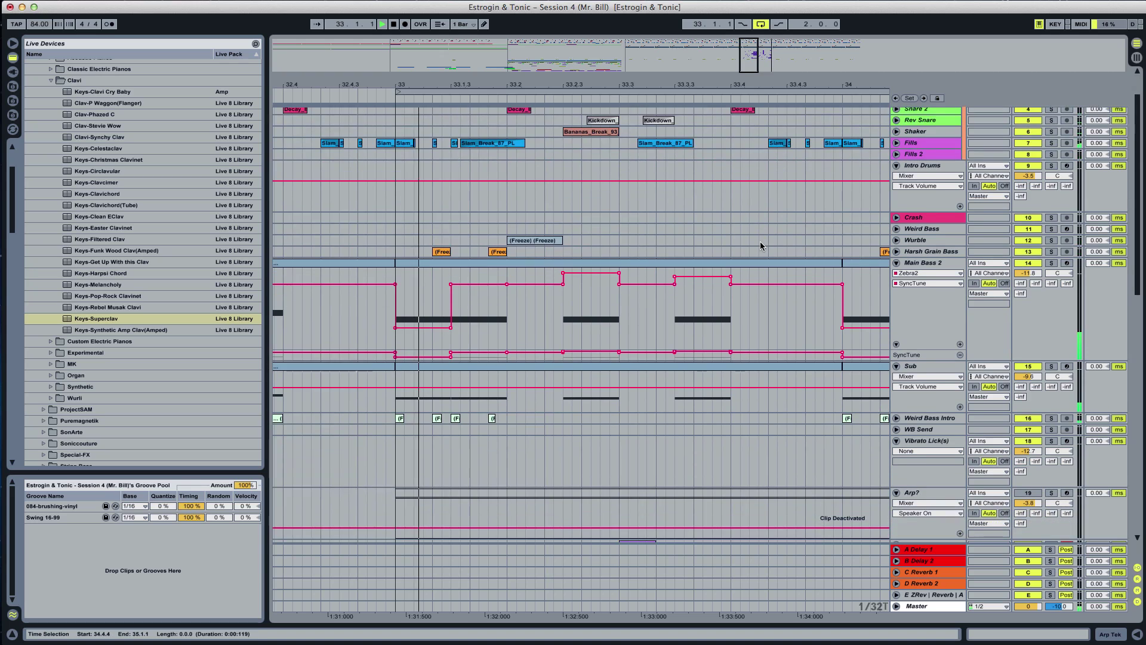
{"action": "scroll", "coordinate": [752, 266], "scroll_direction": "down", "scroll_amount": 1}
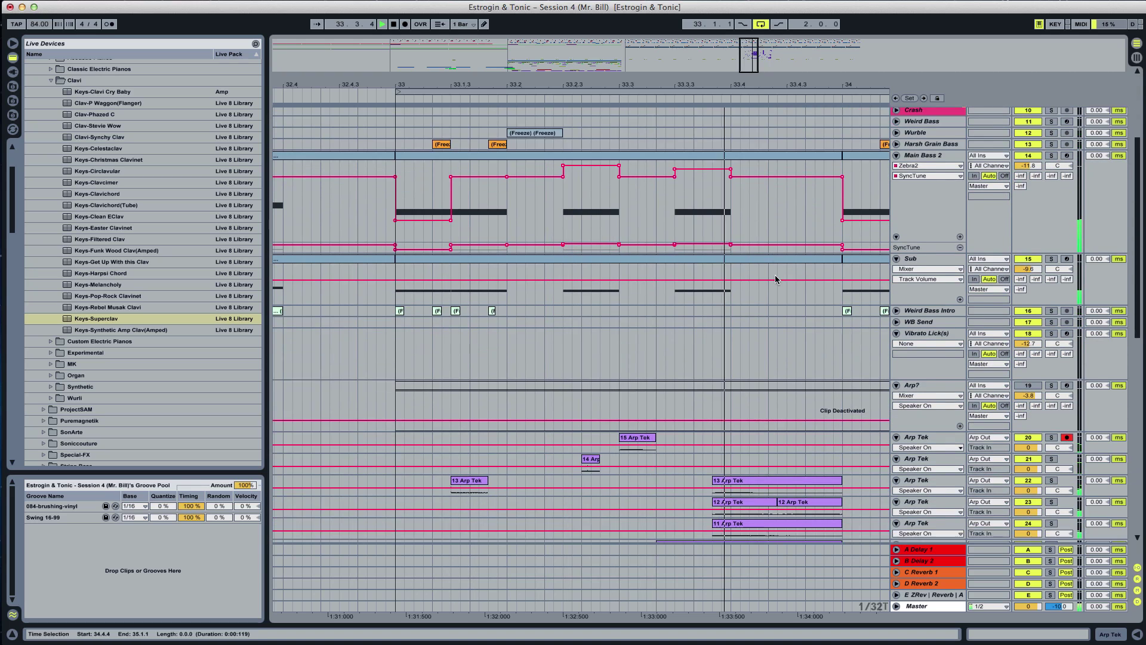
{"action": "left_click", "coordinate": [622, 206]}
{"action": "key", "text": "space"}
Reactivate the deactivated Arp? MIDI clip from 33.1.1 to 35.1.1 and play the mix
{"action": "right_click", "coordinate": [625, 374]}
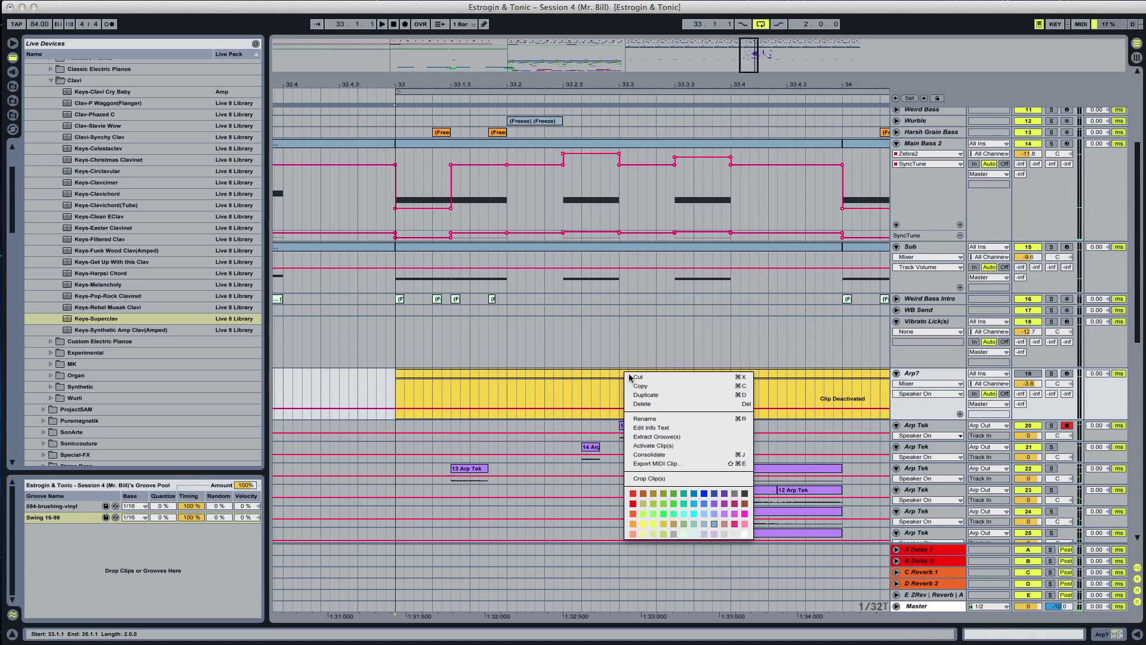
{"action": "left_click", "coordinate": [668, 449]}
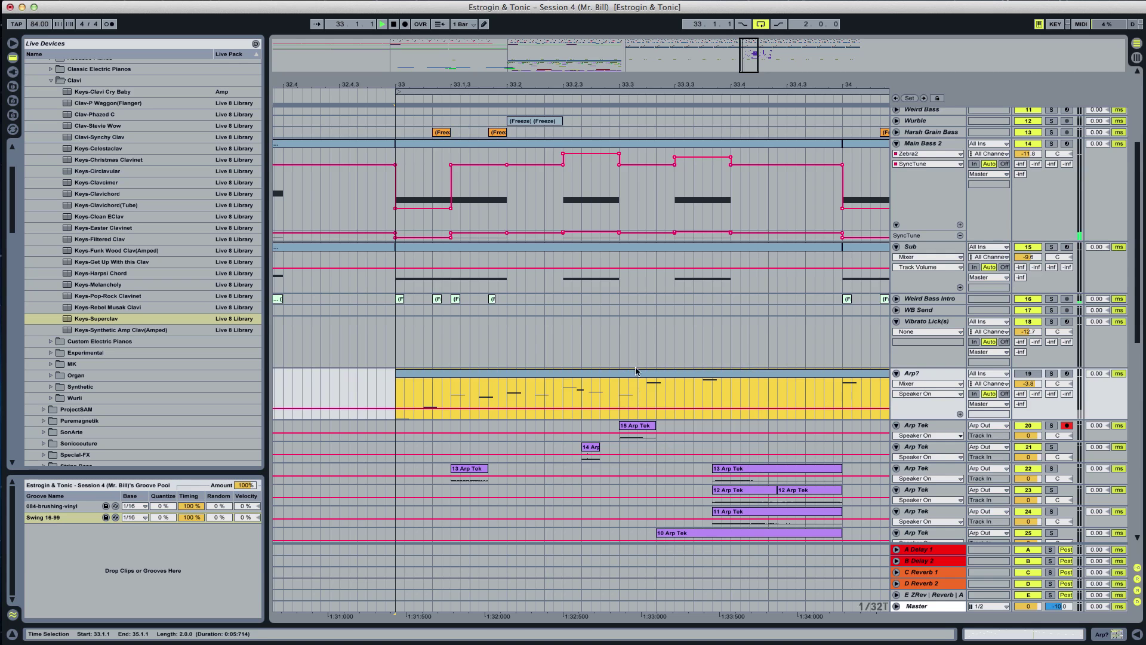
{"action": "key", "text": "space"}
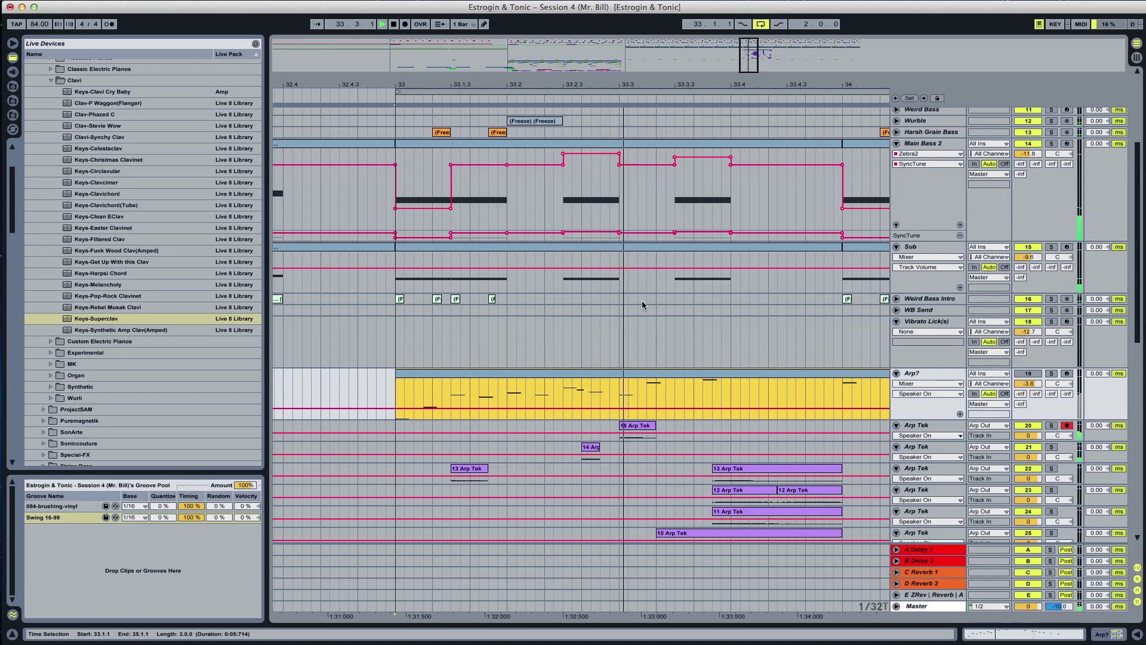
Play repeatedly from 33.3.1 to compare the Arp? notes with the bass
{"action": "left_click", "coordinate": [619, 392]}
{"action": "key", "text": "space"}
{"action": "key", "text": "space"}
{"action": "key", "text": "space"}
{"action": "key", "text": "space"}
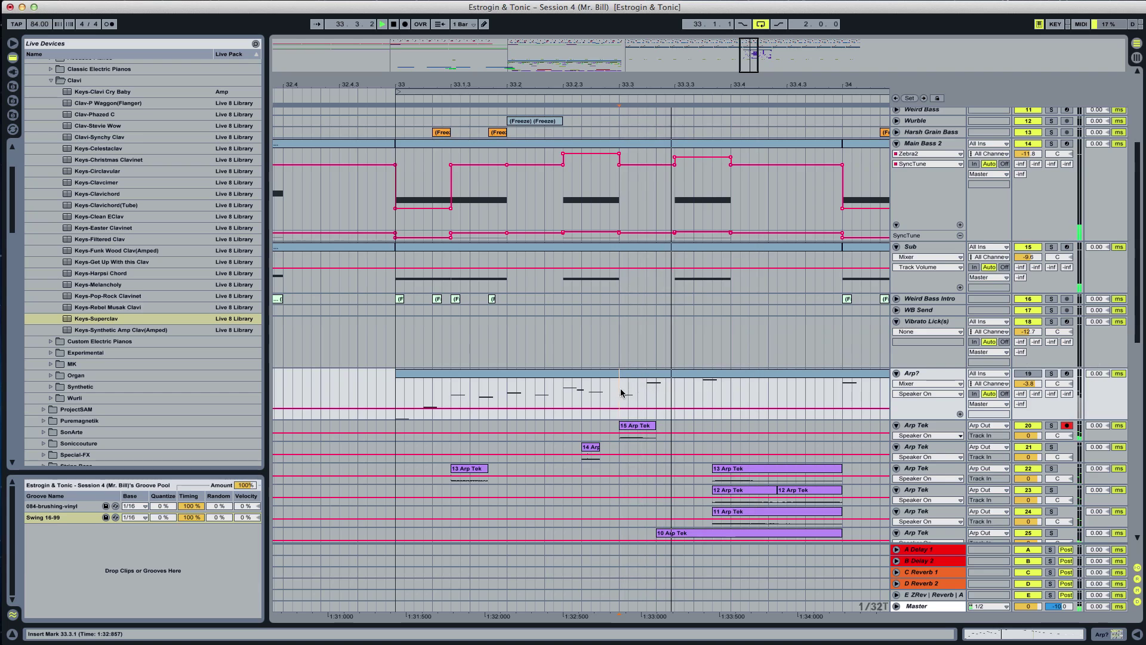
{"action": "key", "text": "space"}
{"action": "key", "text": "space"}
Copy the Arp? section from 33.3.1 to 33.4.1 onto Main Bass 2 and Sub, and play from 33.1.1
{"action": "left_click_drag", "start_coordinate": [620, 393], "coordinate": [654, 197]}
{"action": "key", "text": "space"}
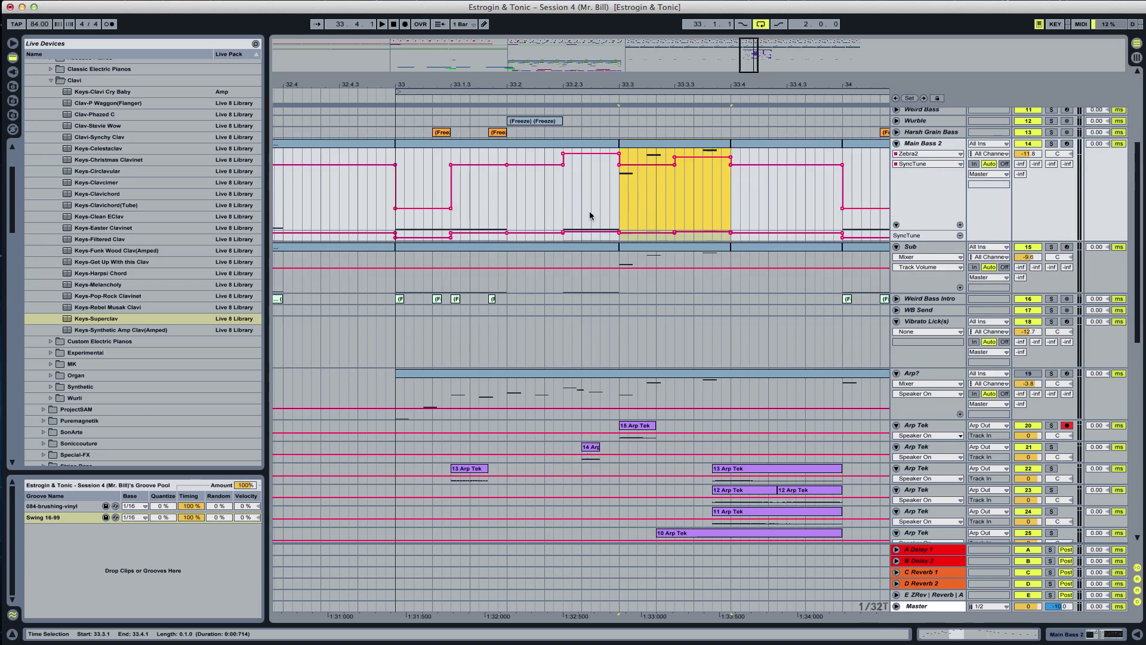
{"action": "left_click", "coordinate": [395, 217]}
{"action": "key", "text": "space"}
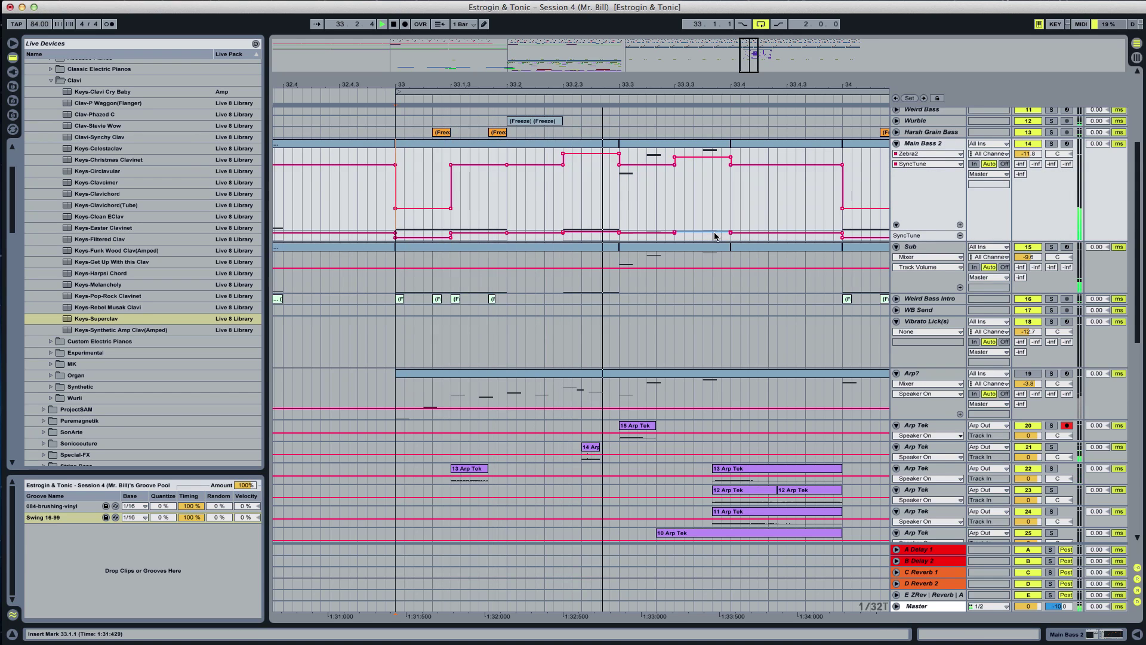
Solo Main Bass 2 and lengthen the notes in its clip at 33.3.1 so each note runs up to the next
{"action": "left_click", "coordinate": [1051, 247]}
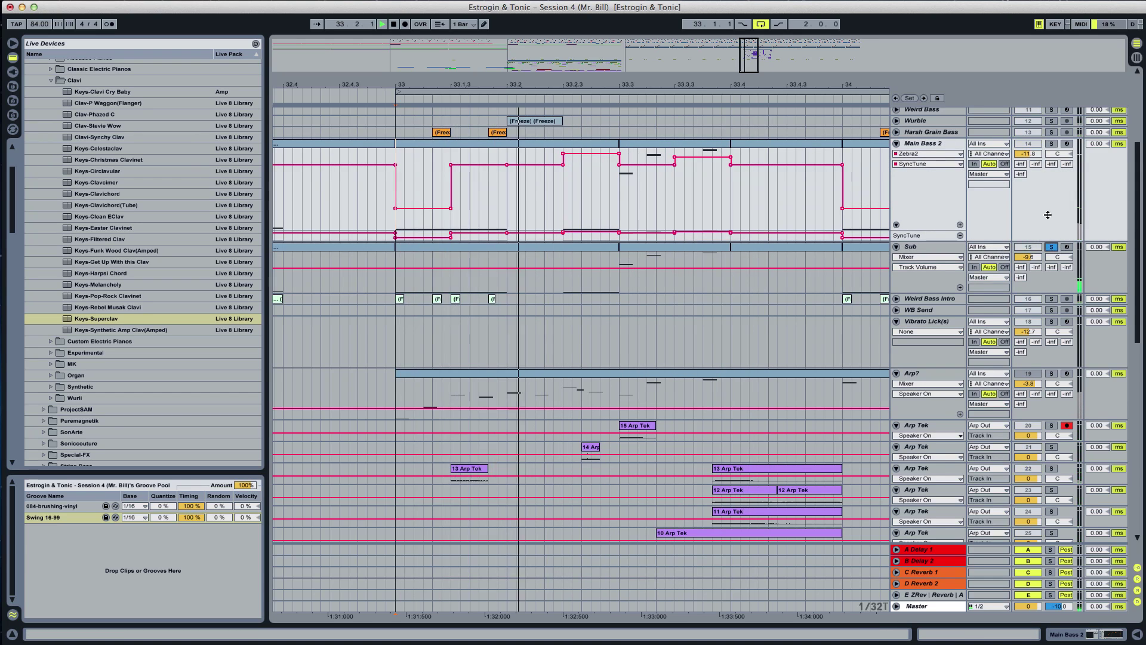
{"action": "left_click", "coordinate": [1052, 144]}
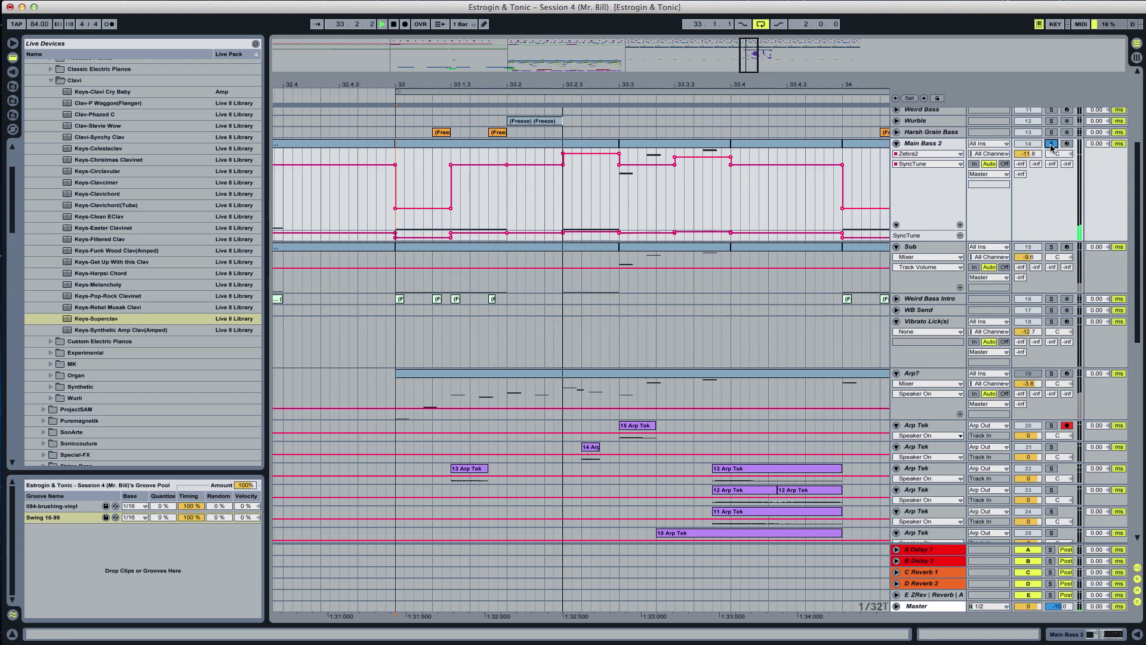
{"action": "double_click", "coordinate": [638, 149]}
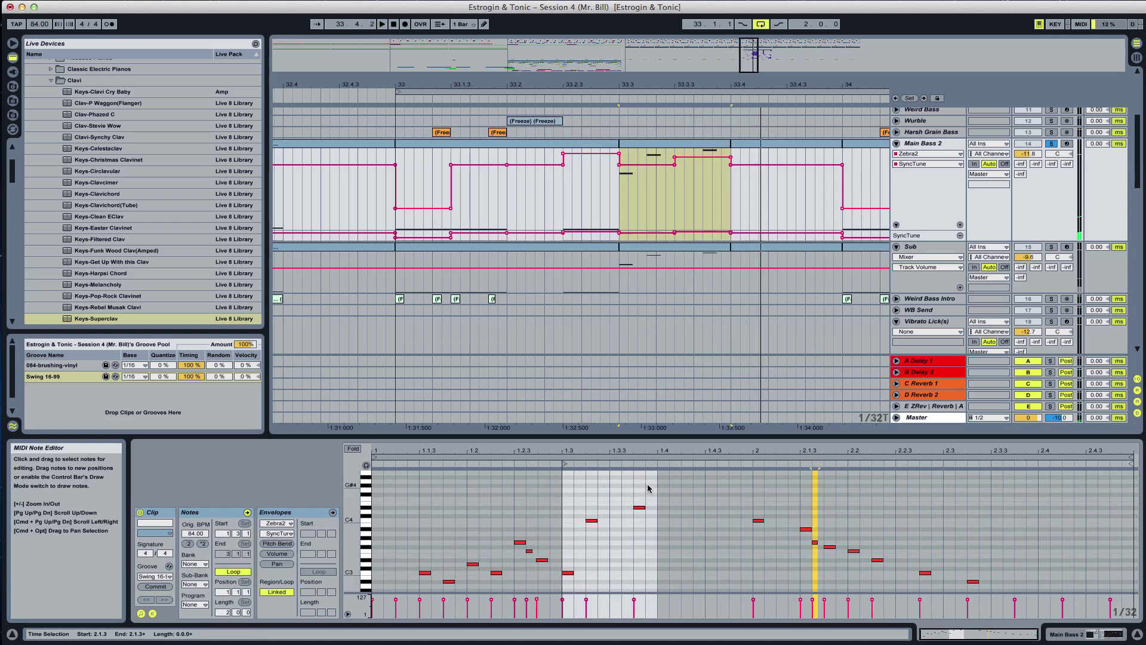
{"action": "left_click_drag", "start_coordinate": [648, 488], "coordinate": [586, 573]}
{"action": "left_click_drag", "start_coordinate": [609, 521], "coordinate": [633, 520]}
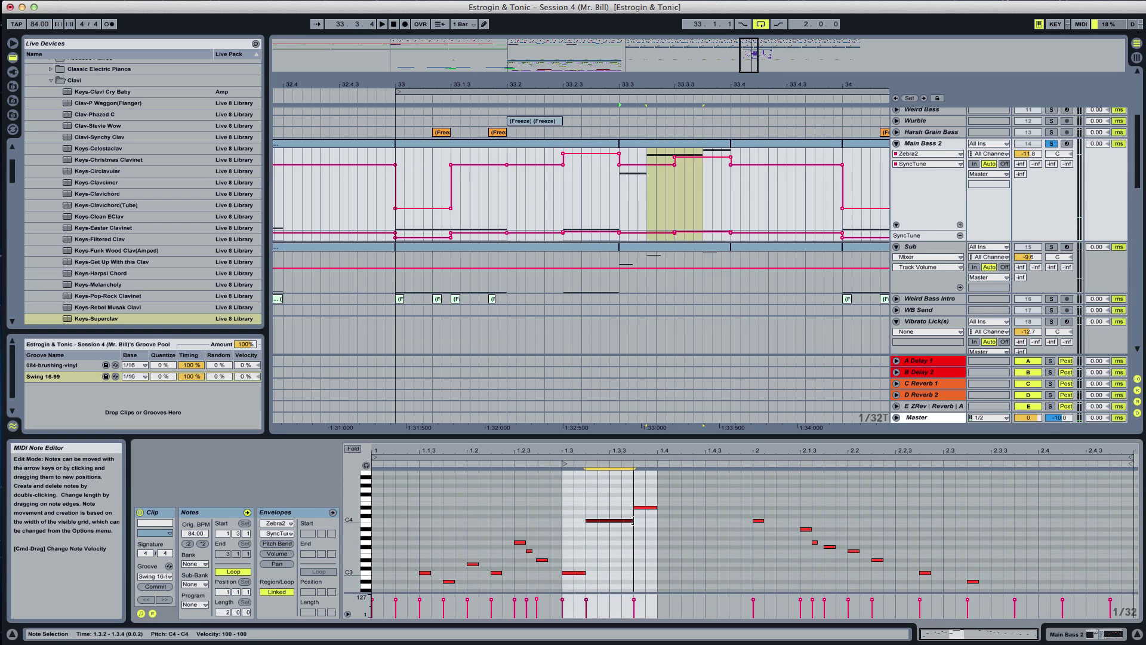
Transpose all notes in the Main Bass 2 clip at 33.3.1 down three octaves and play it
{"action": "key", "text": "super+a"}
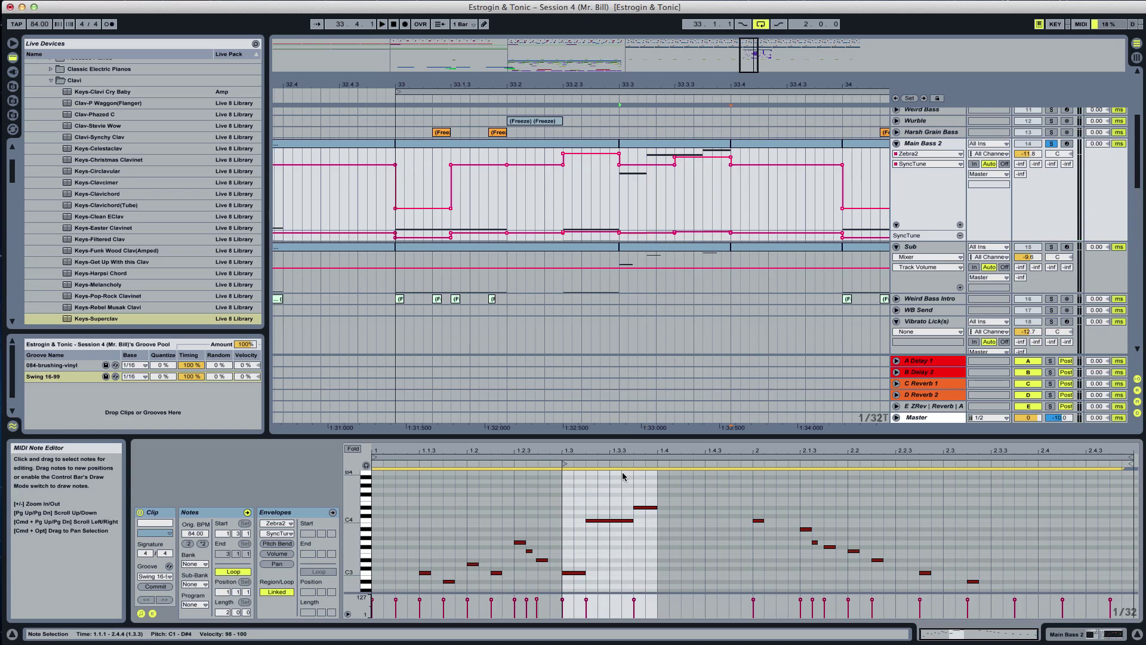
{"action": "key", "text": "shift+Down"}
{"action": "key", "text": "shift+Up"}
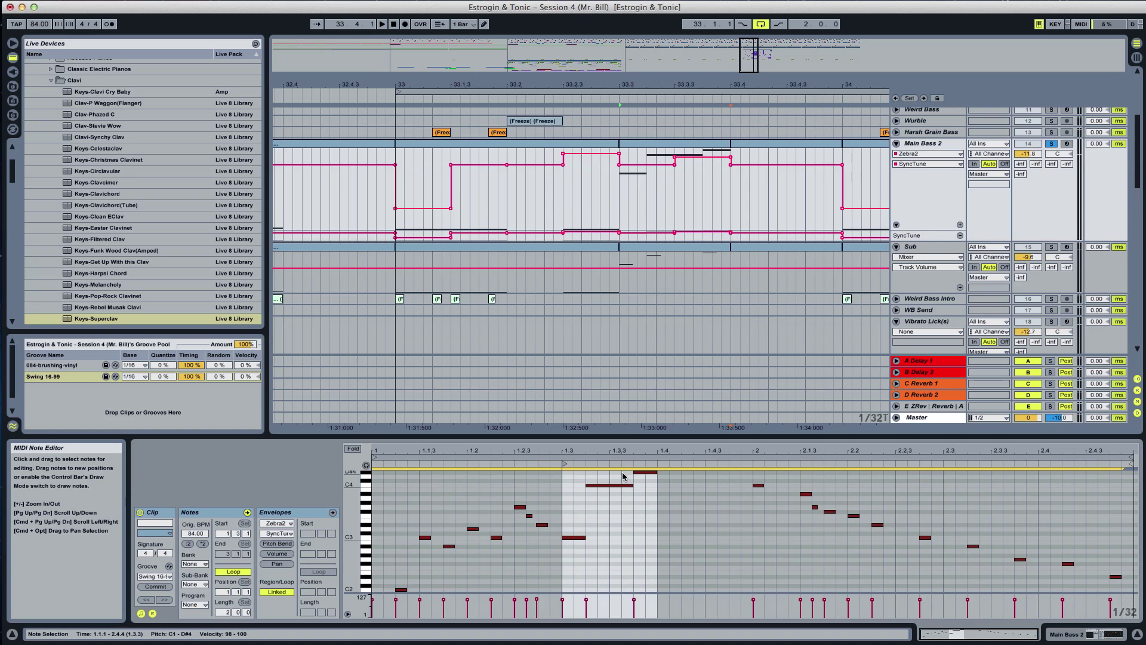
{"action": "key", "text": "shift+Down"}
{"action": "key", "text": "shift+Down"}
{"action": "key", "text": "shift+Down"}
{"action": "key", "text": "space"}
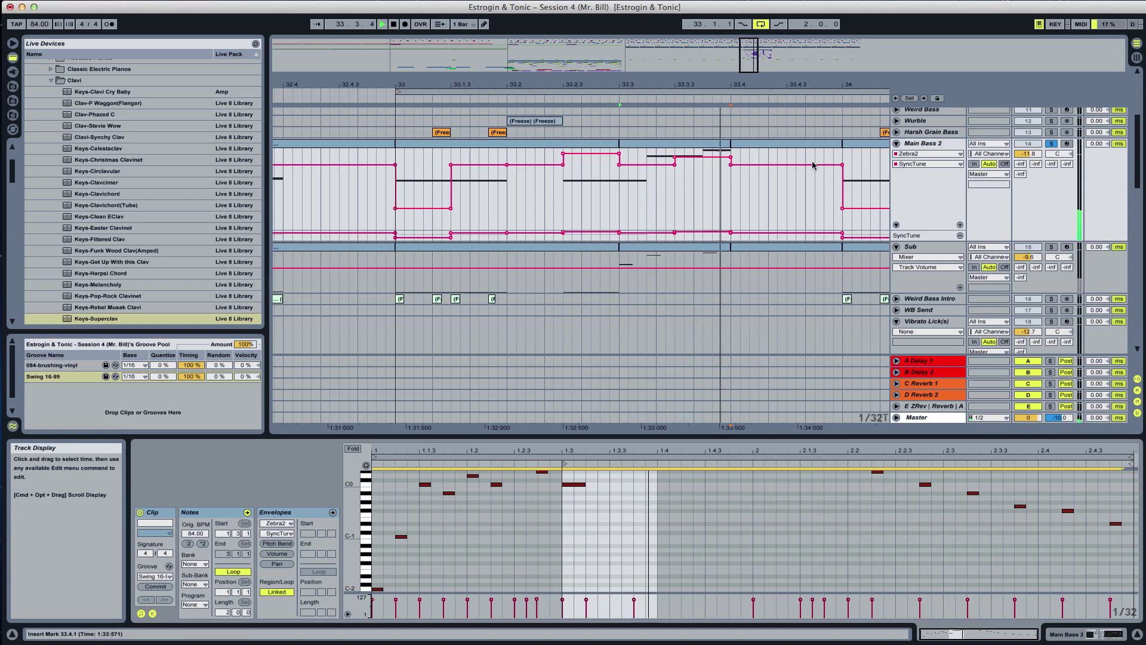
Show Main Bass 2's Zebra2 Cutoff automation, raise it between 33.3.1 and 33.3.2 as a ramp, and play from 33.2.3
{"action": "left_click", "coordinate": [932, 165]}
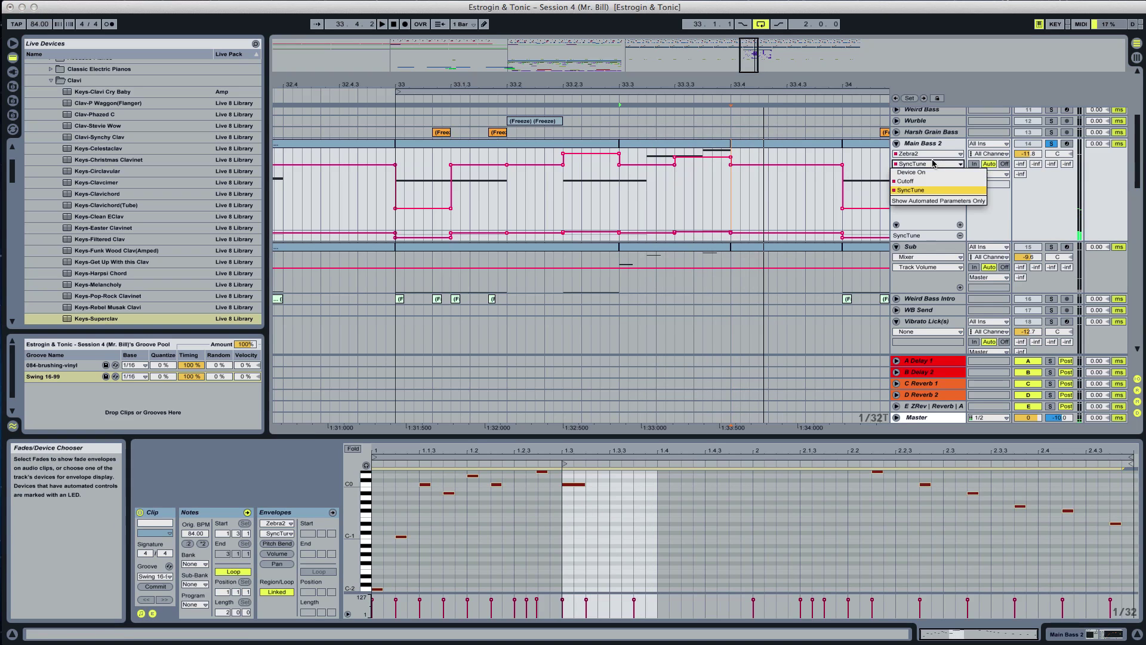
{"action": "left_click", "coordinate": [905, 181]}
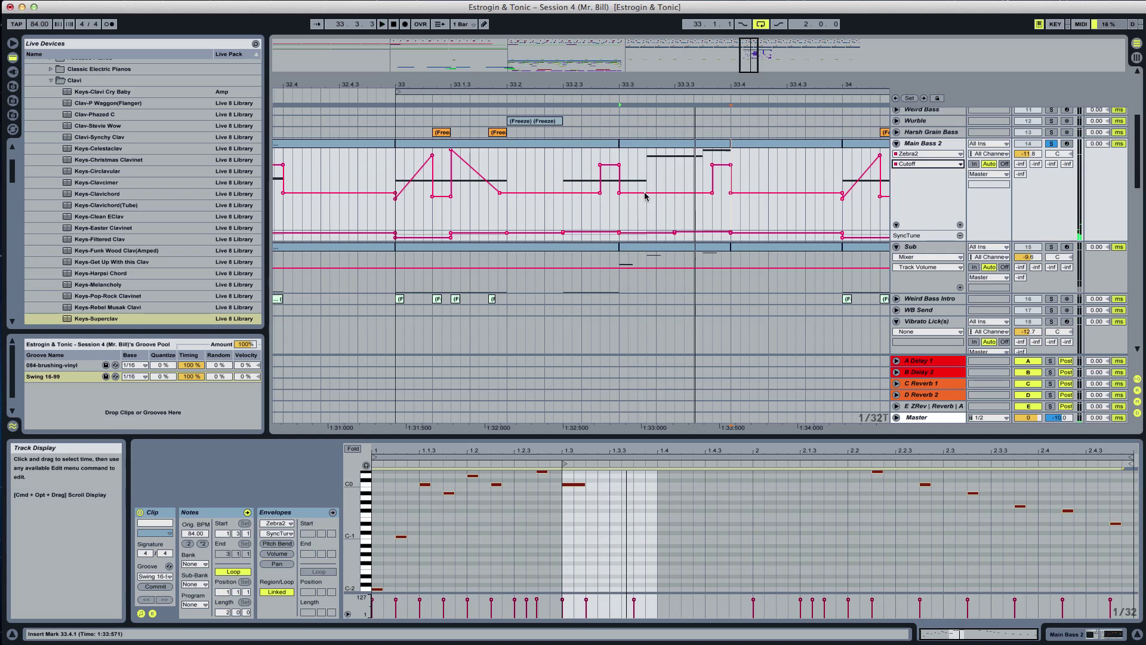
{"action": "left_click_drag", "start_coordinate": [647, 183], "coordinate": [628, 185]}
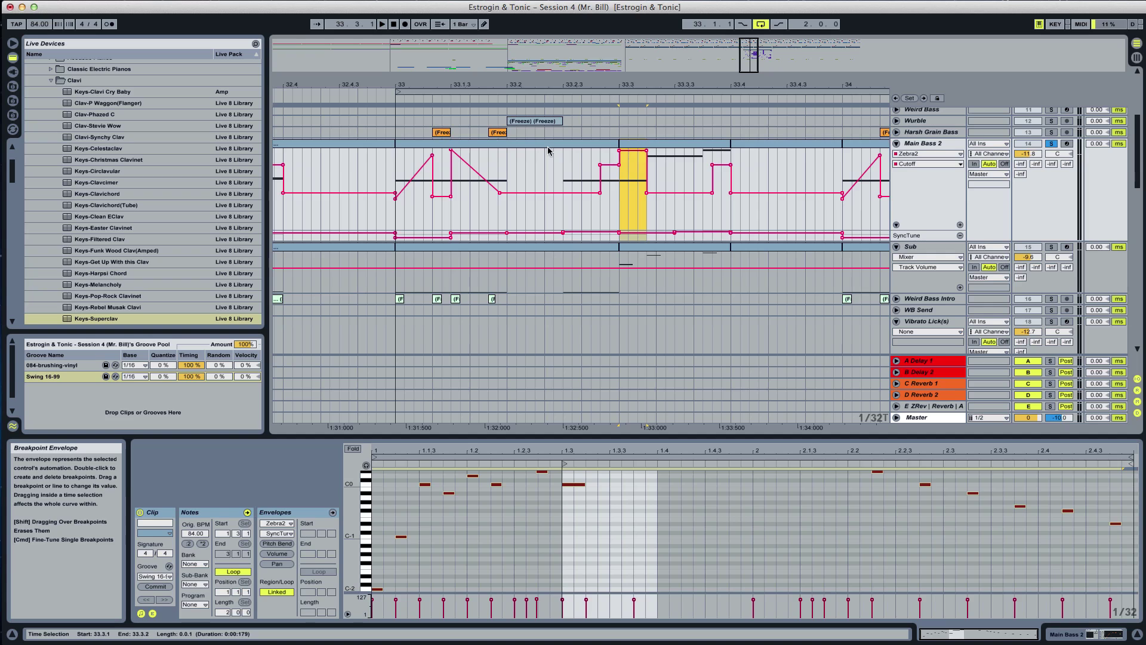
{"action": "double_click", "coordinate": [619, 150]}
{"action": "left_click", "coordinate": [600, 160]}
{"action": "key", "text": "space"}
{"action": "key", "text": "space"}
{"action": "key", "text": "space"}
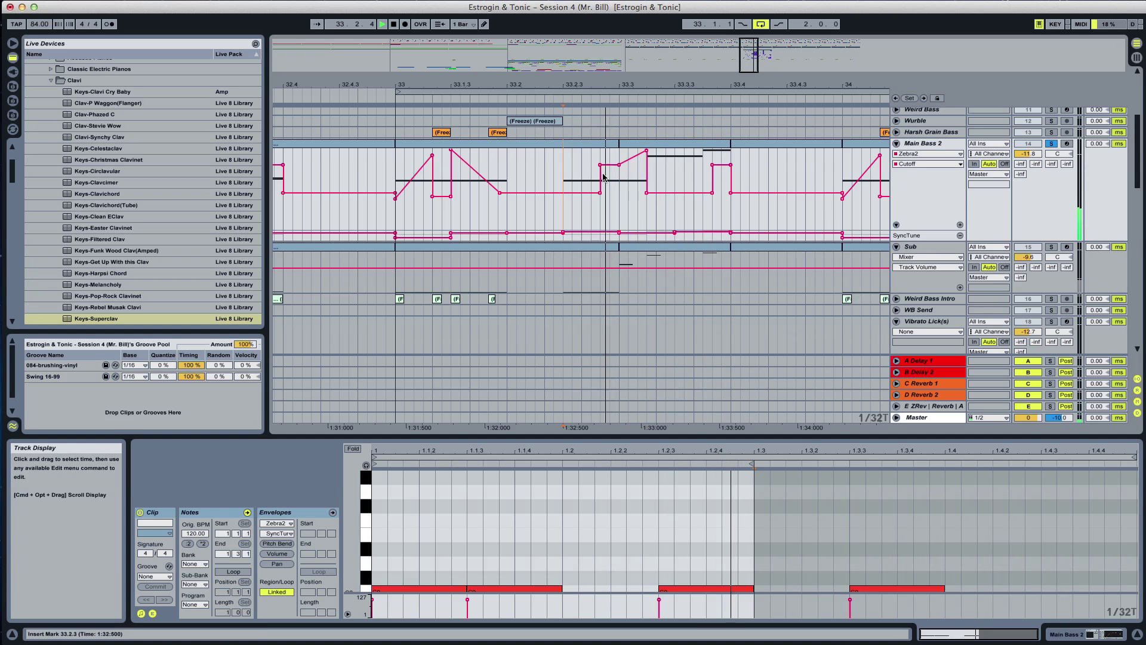
{"action": "key", "text": "space"}
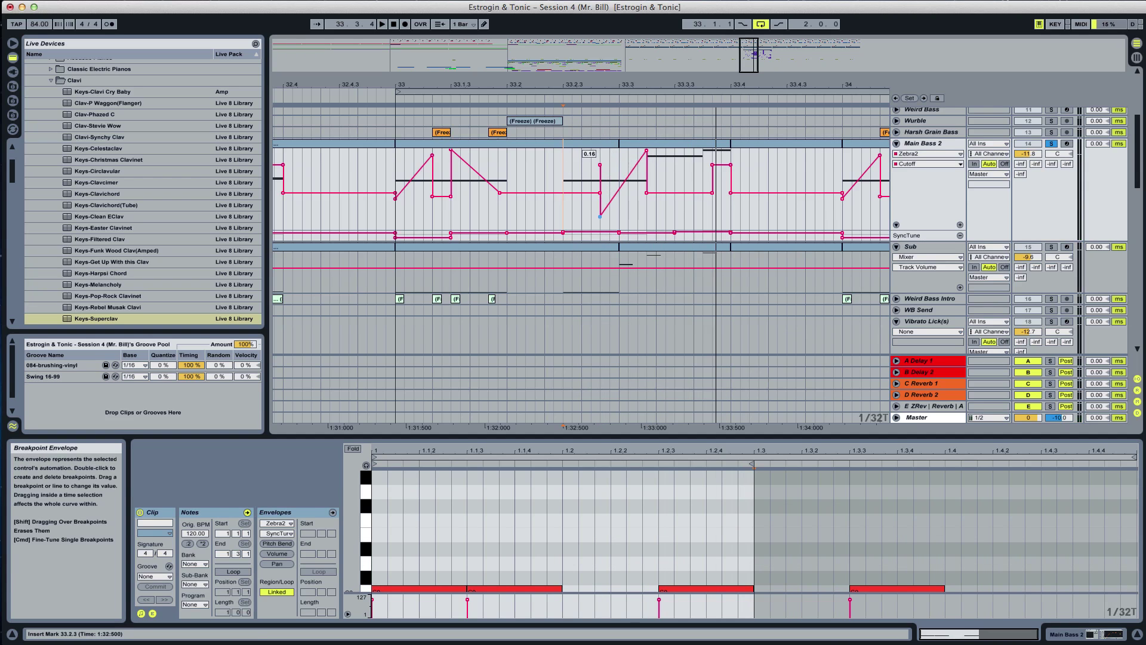
Raise the Cutoff just before 33.3.1 to about 0.96, and make it drop at 33.3.1 and ramp up towards 33.3.2
{"action": "left_click_drag", "start_coordinate": [600, 187], "coordinate": [600, 186]}
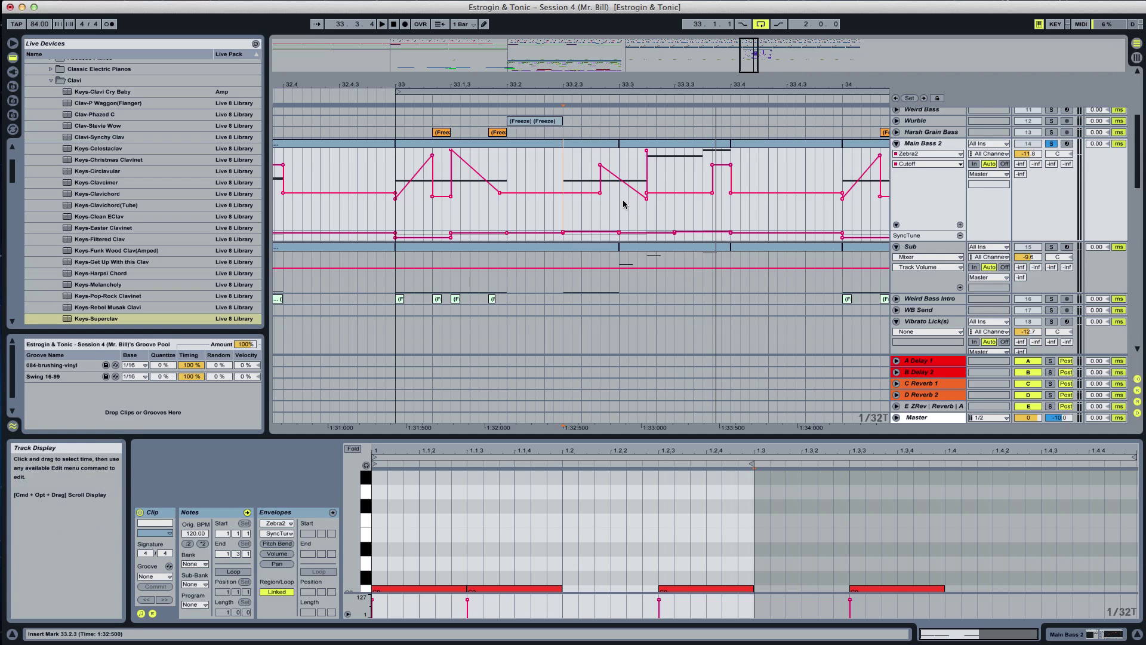
{"action": "double_click", "coordinate": [647, 199]}
{"action": "left_click", "coordinate": [619, 178]}
{"action": "double_click", "coordinate": [614, 159]}
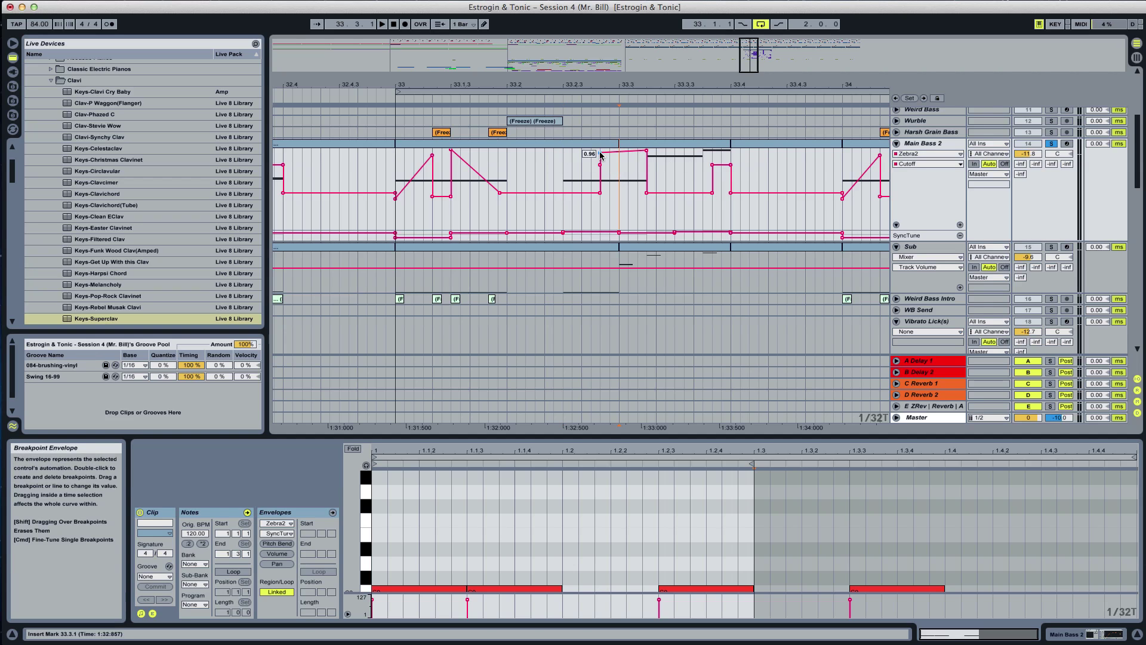
{"action": "key", "text": "b"}
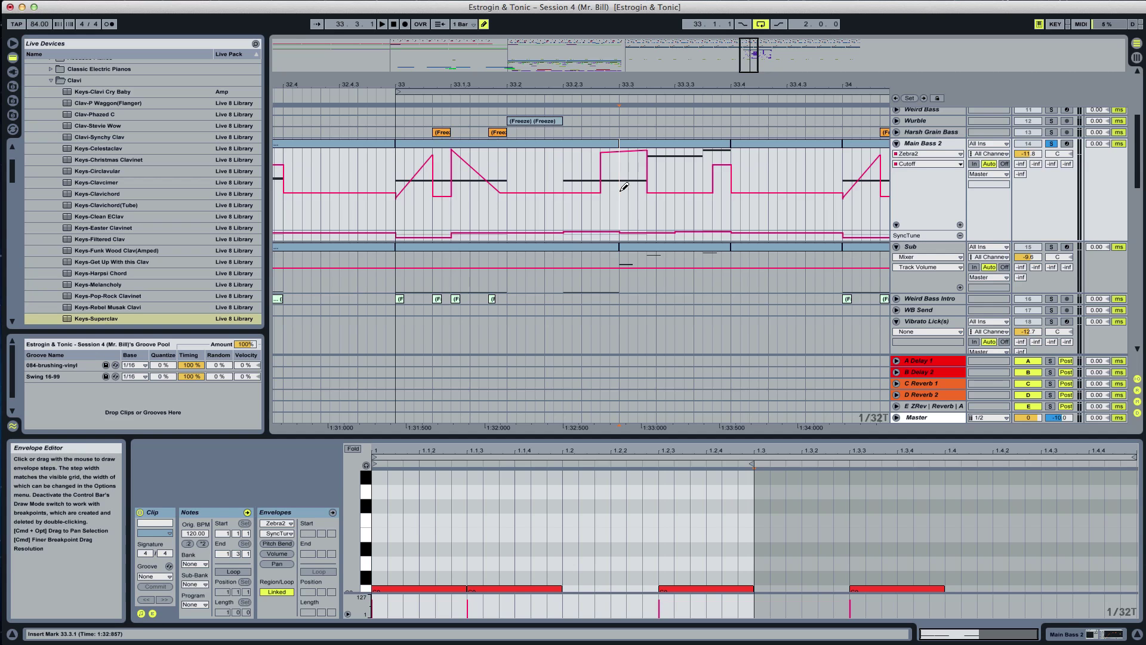
{"action": "key", "text": "b"}
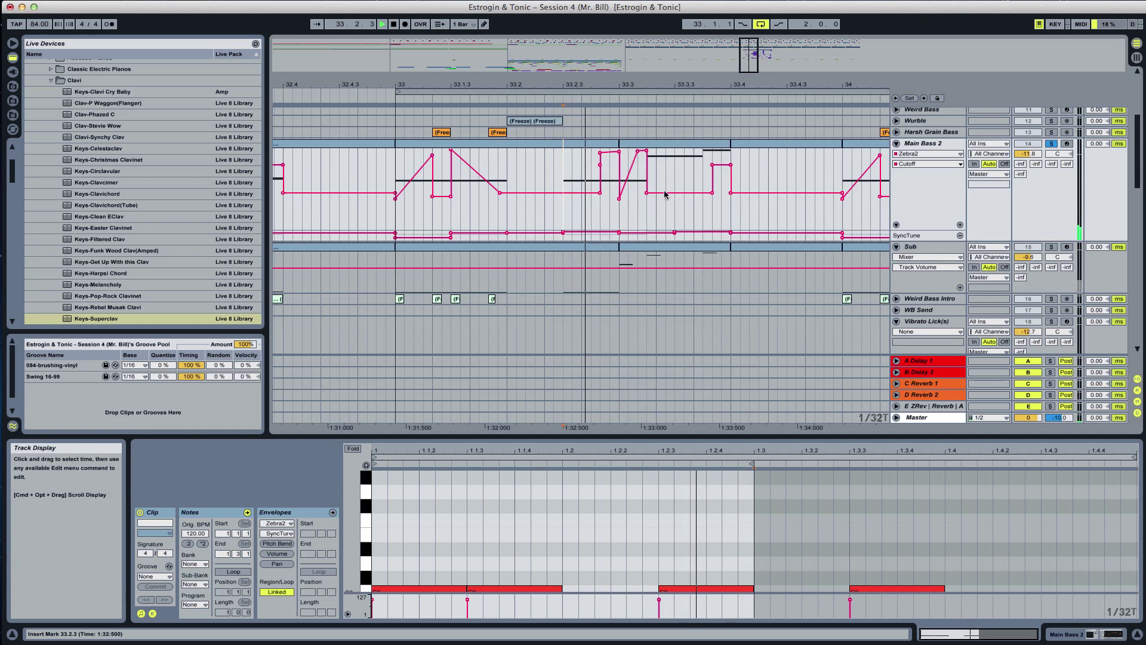
Draw a rising Cutoff ramp on Main Bass 2 from 33.3.3 to a peak of about 0.97 at 33.3.4 and play from 33.2.3
{"action": "key", "text": "b"}
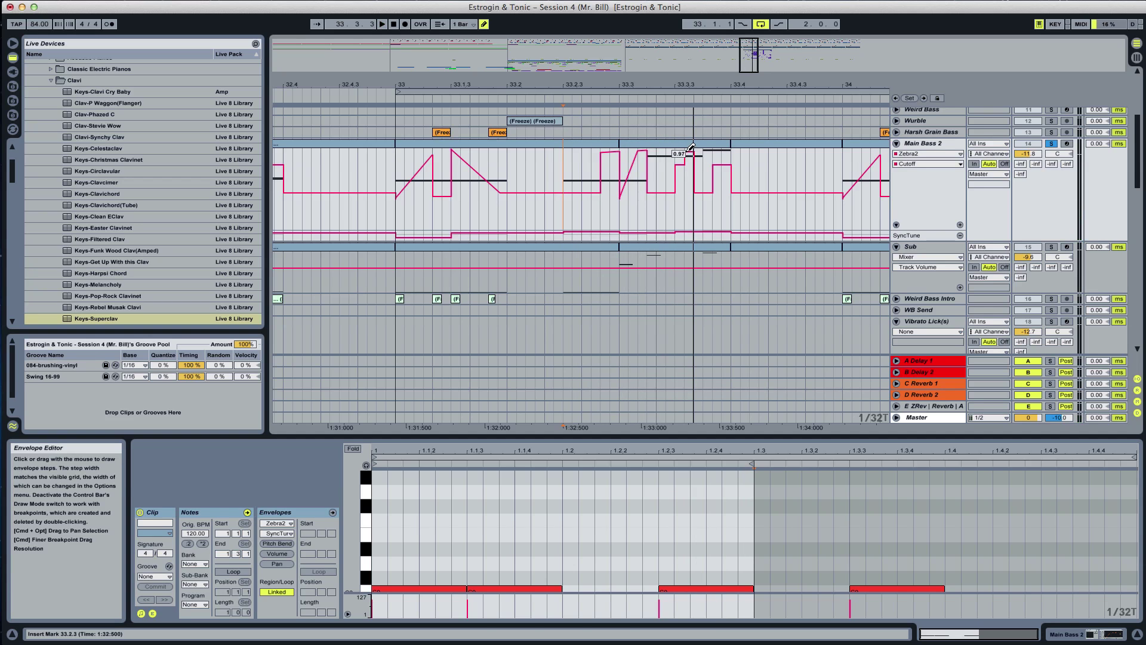
{"action": "double_click", "coordinate": [675, 149]}
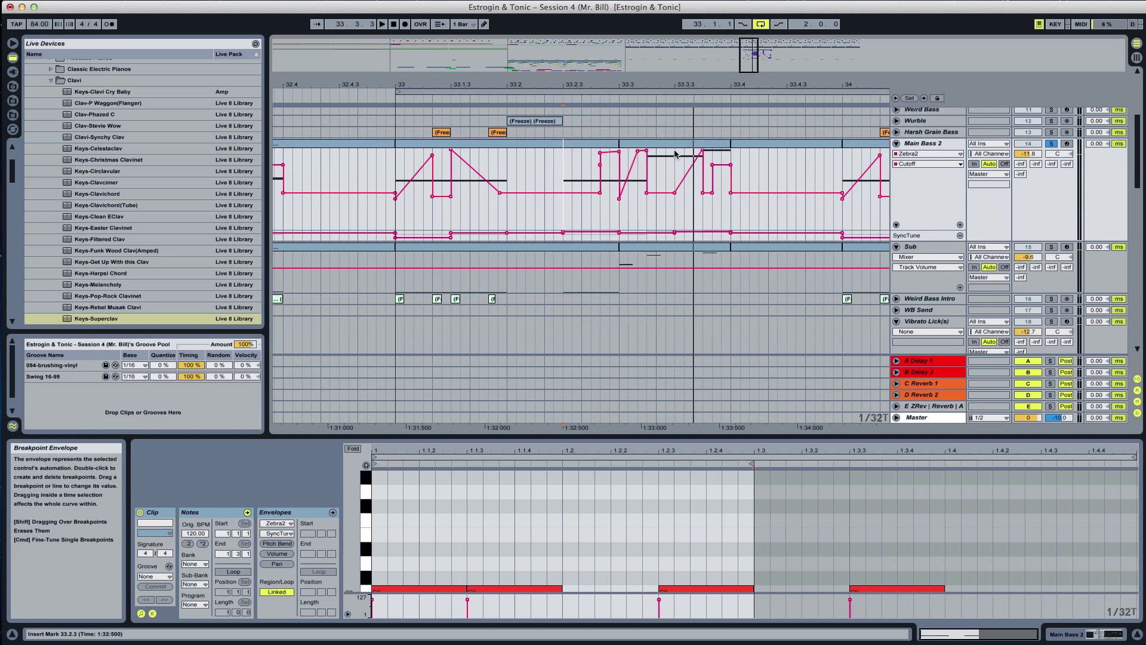
{"action": "key", "text": "space"}
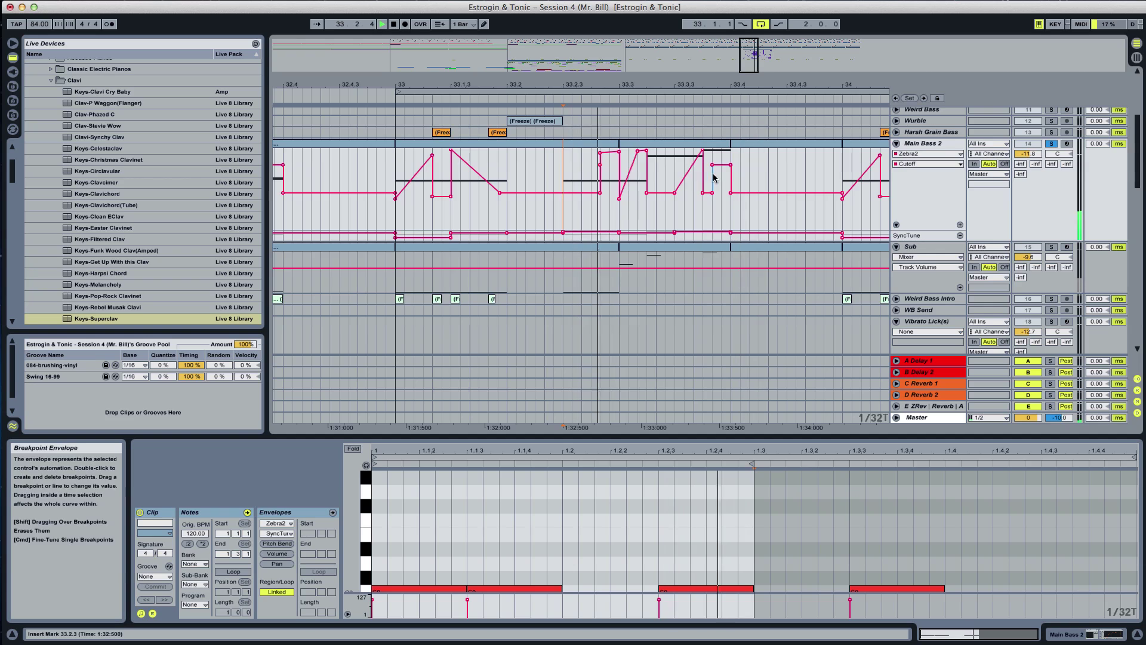
Switch Main Bass 2's automation to SyncTune and draw a dip just before 33.3.3 and lower steps leading up to 33.4.1
{"action": "left_click", "coordinate": [920, 166]}
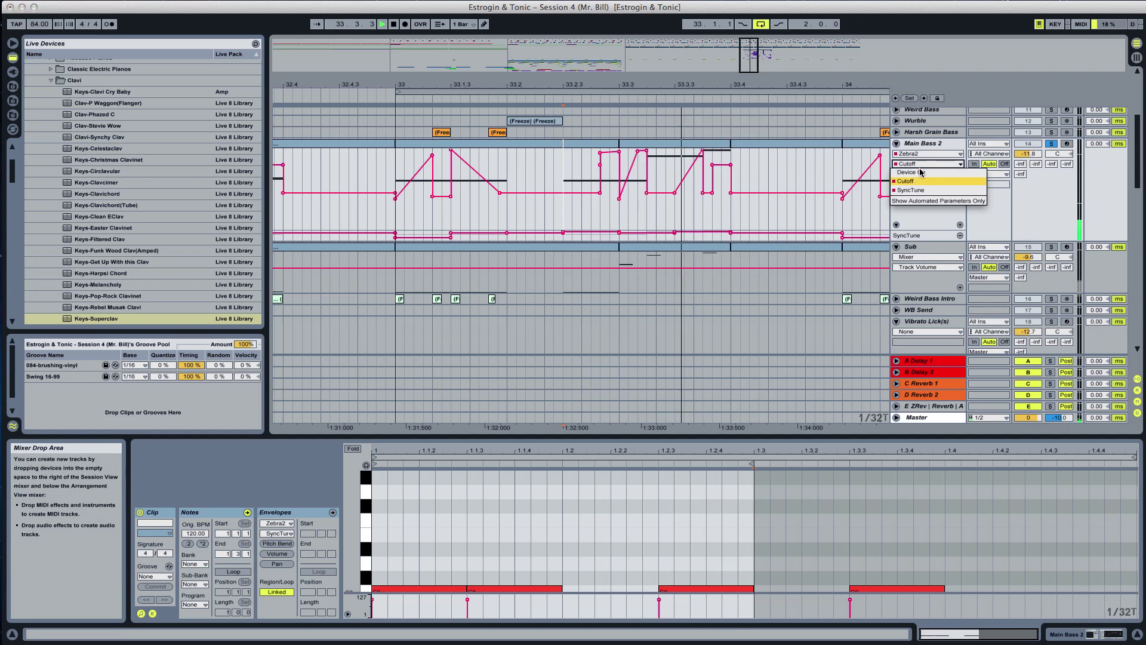
{"action": "left_click", "coordinate": [926, 187]}
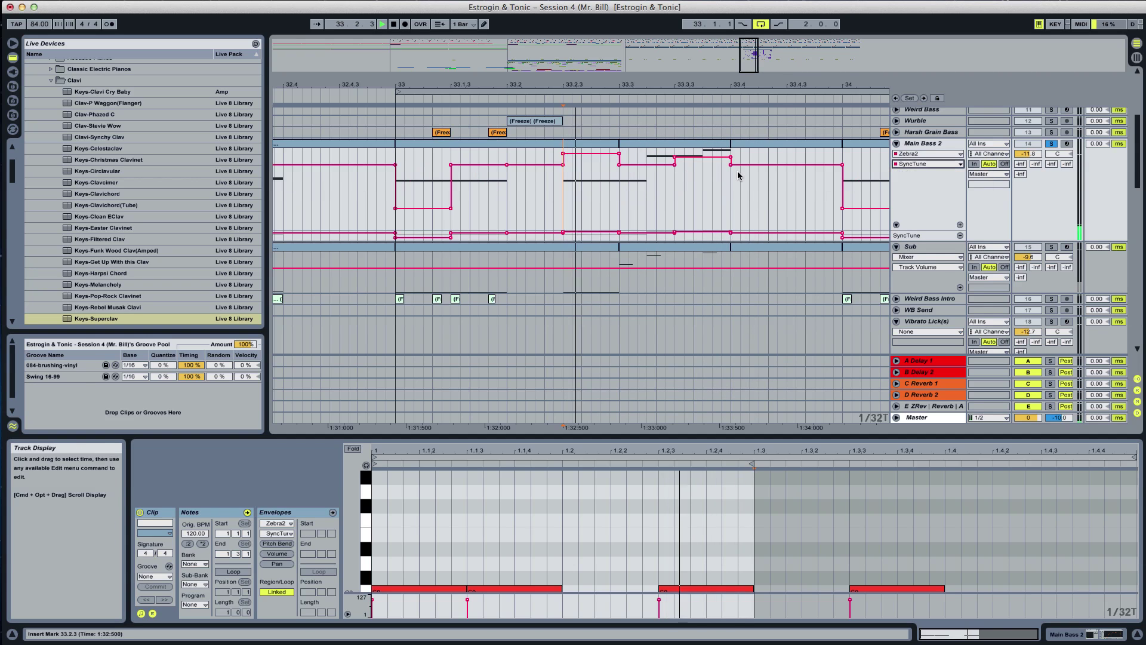
{"action": "key", "text": "super+b"}
{"action": "left_click", "coordinate": [666, 190]}
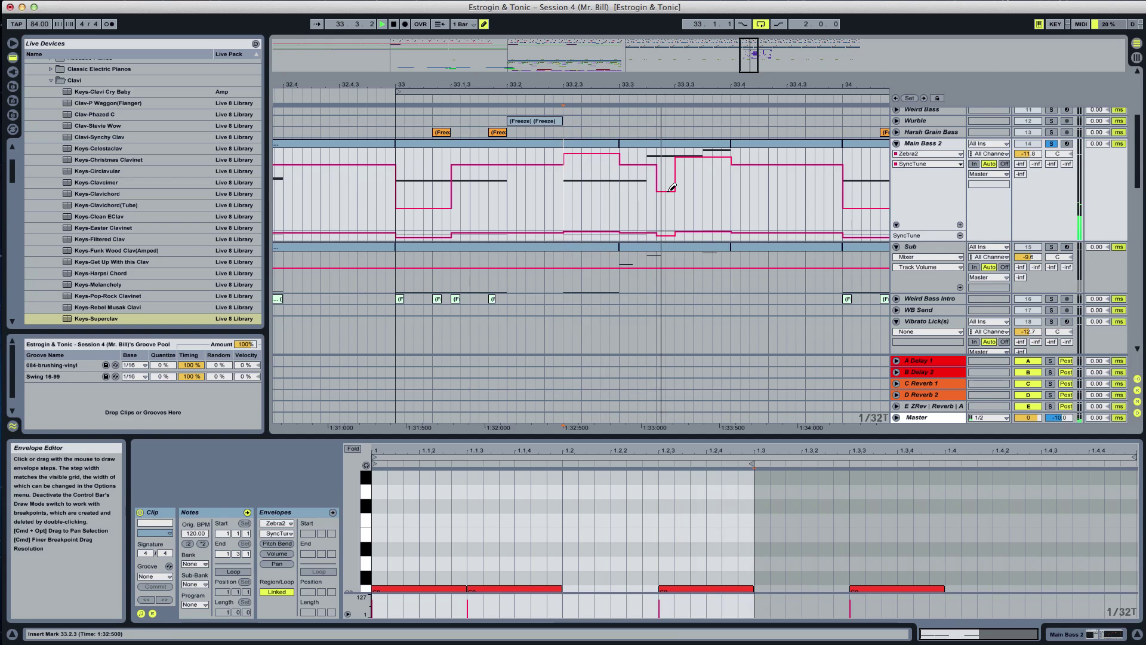
{"action": "left_click_drag", "start_coordinate": [698, 169], "coordinate": [729, 160]}
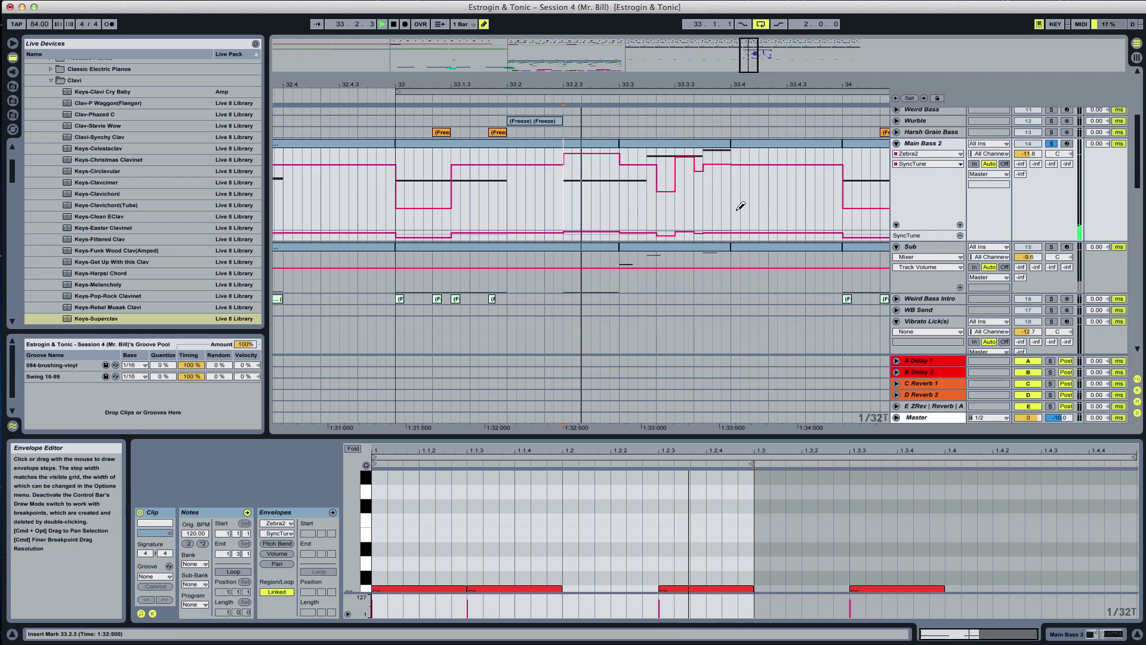
Turn off the Main Bass 2 solo and lower the Arp Out track volume to about -7.8 dB
{"action": "left_click", "coordinate": [1051, 144]}
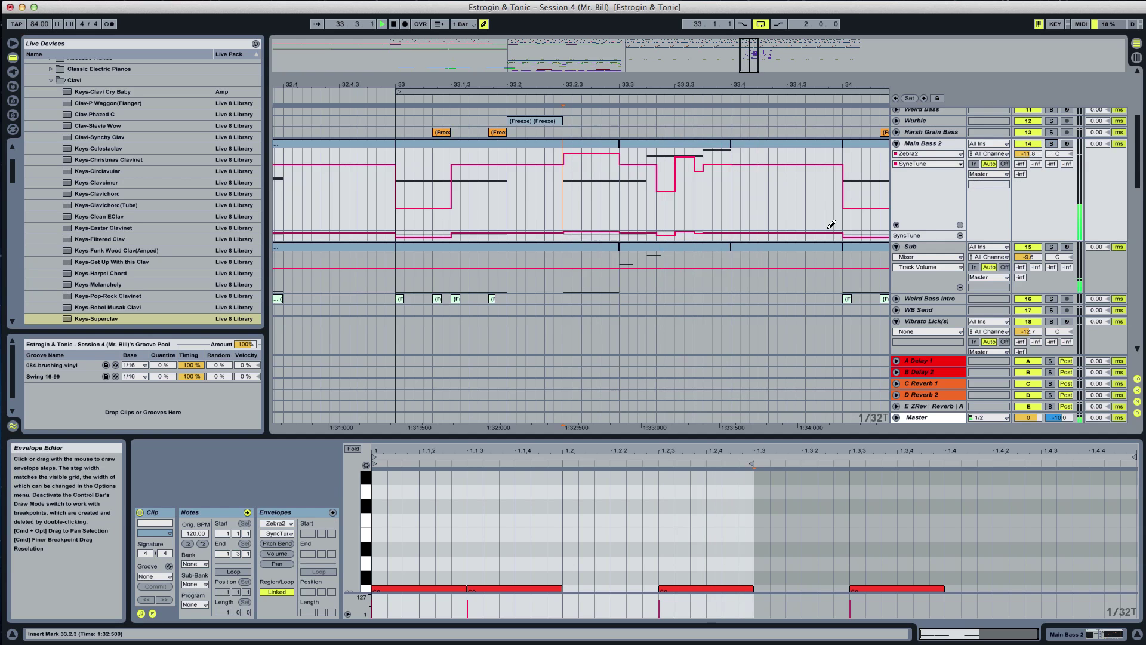
{"action": "scroll", "coordinate": [827, 227], "scroll_direction": "down", "scroll_amount": 10}
{"action": "scroll", "coordinate": [827, 268], "scroll_direction": "down", "scroll_amount": 5}
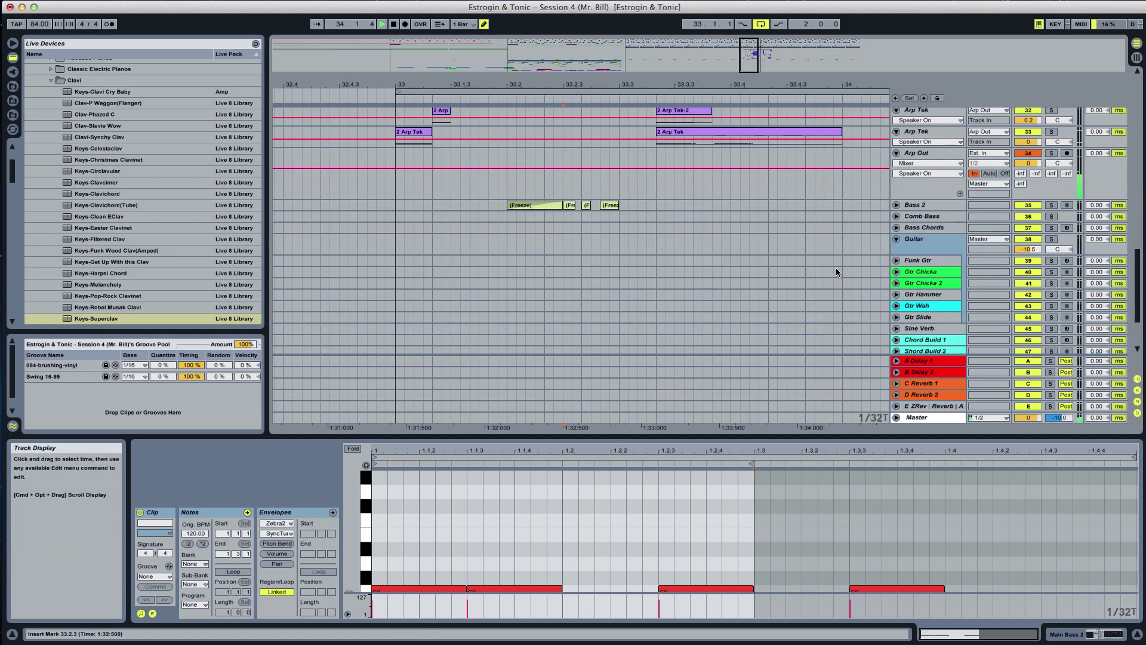
{"action": "left_click_drag", "start_coordinate": [1028, 175], "coordinate": [1028, 188]}
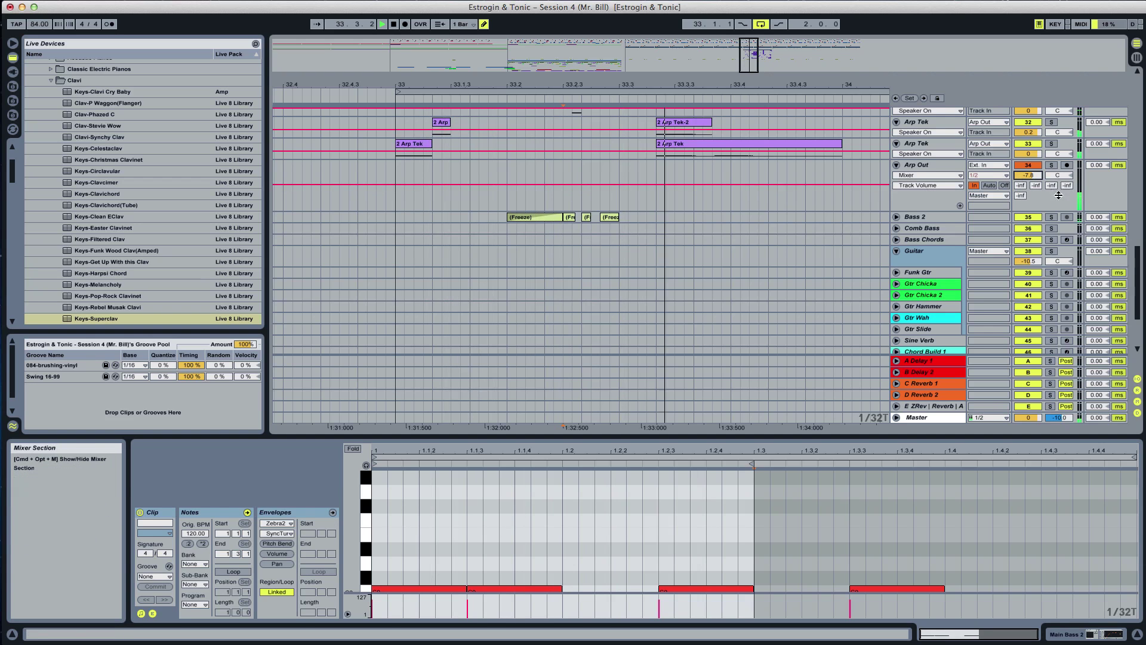
Draw a second SyncTune dip on Main Bass 2 starting at 33.3.4, with a step of about 0.75 just before it, and replay from 33.2.3
{"action": "left_click_drag", "start_coordinate": [1138, 264], "coordinate": [1142, 130]}
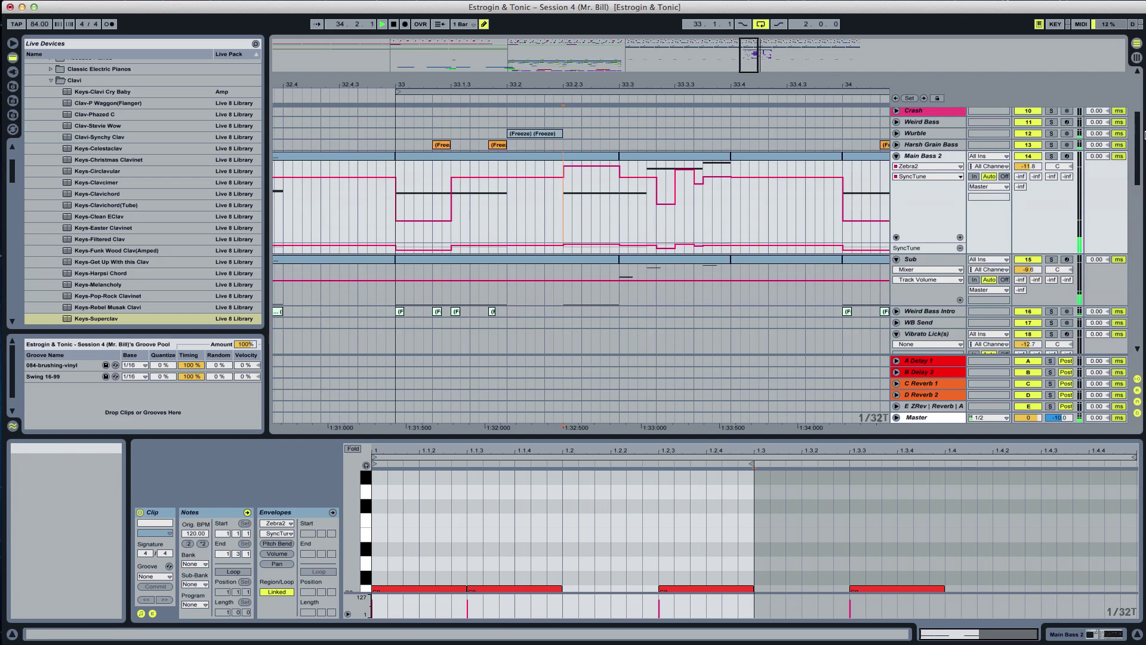
{"action": "mouse_move", "coordinate": [709, 193]}
{"action": "left_mouse_down"}
{"action": "mouse_move", "coordinate": [726, 202]}
{"action": "mouse_move", "coordinate": [701, 160]}
{"action": "mouse_move", "coordinate": [704, 177]}
{"action": "left_mouse_up"}
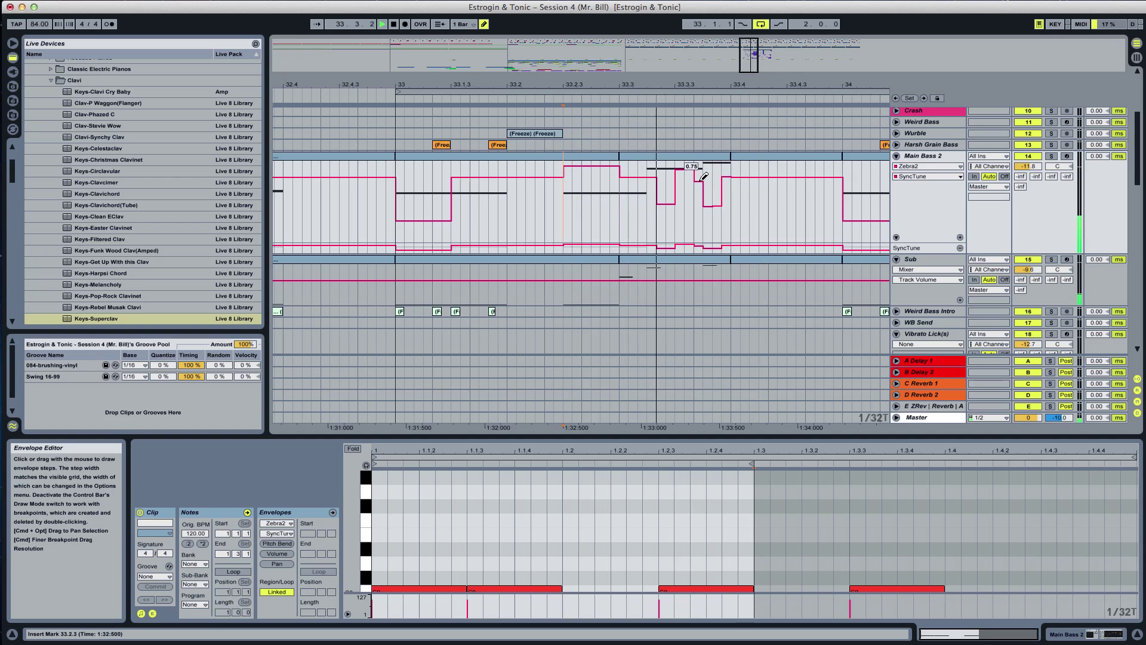
{"action": "key", "text": "space"}
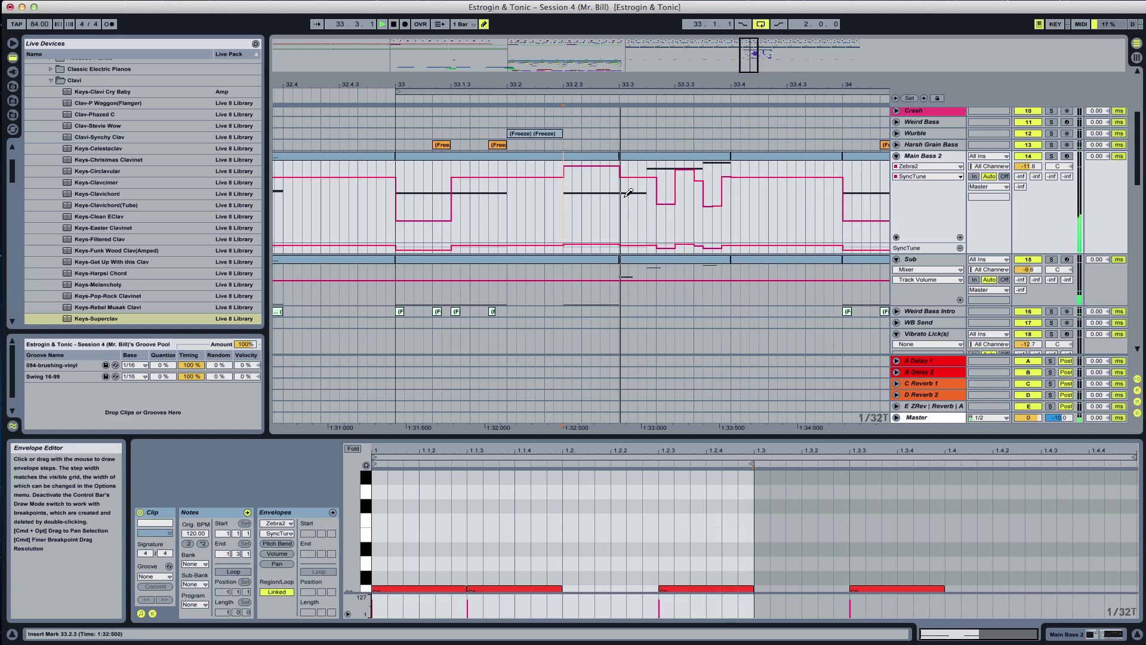
Transpose all notes of the Sub track's clip starting at 33.3 down three octaves and play the loop
{"action": "key", "text": "super+b"}
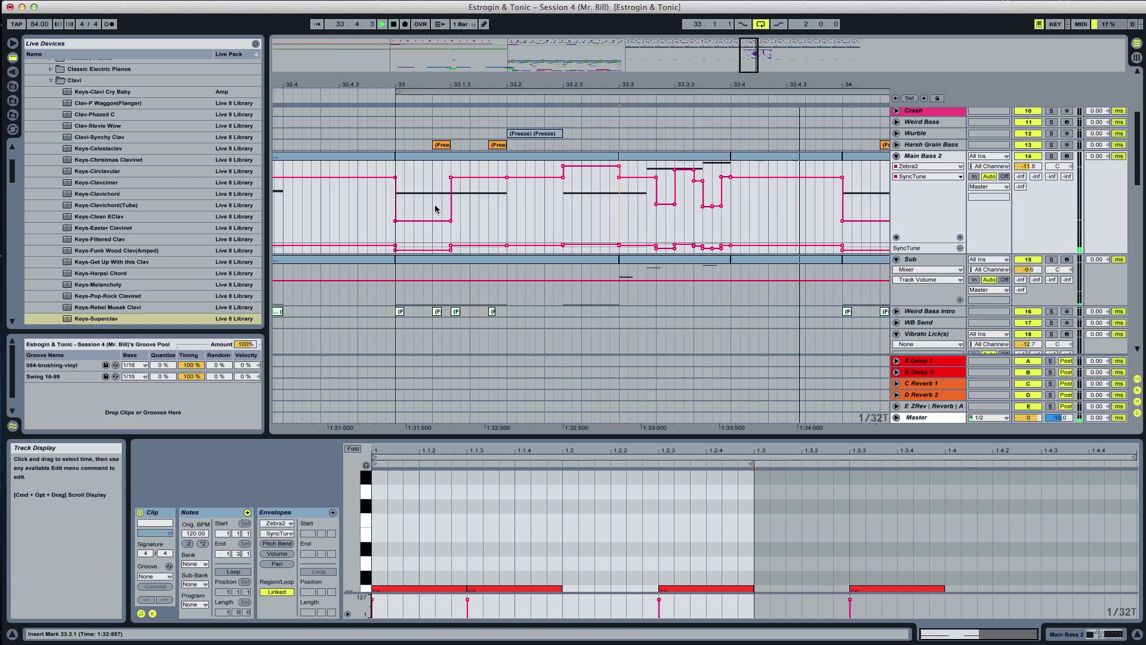
{"action": "key", "text": "space"}
{"action": "key", "text": "space"}
{"action": "key", "text": "space"}
{"action": "double_click", "coordinate": [639, 260]}
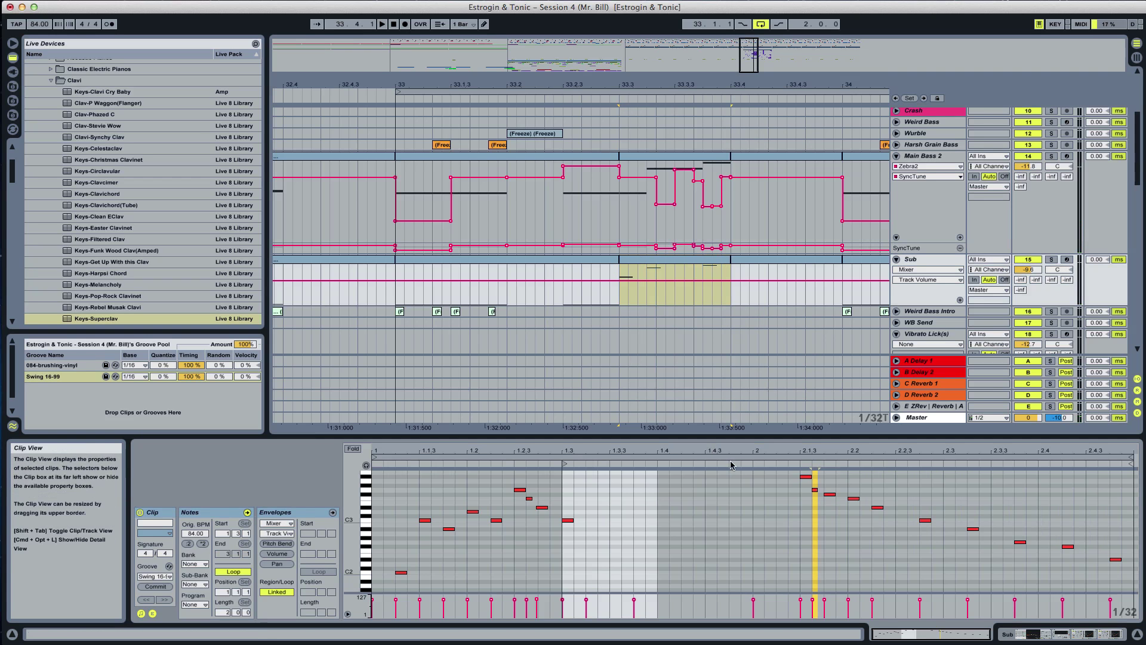
{"action": "left_click", "coordinate": [575, 499]}
{"action": "key", "text": "super+a"}
{"action": "key", "text": "shift+Down"}
{"action": "key", "text": "shift+Down"}
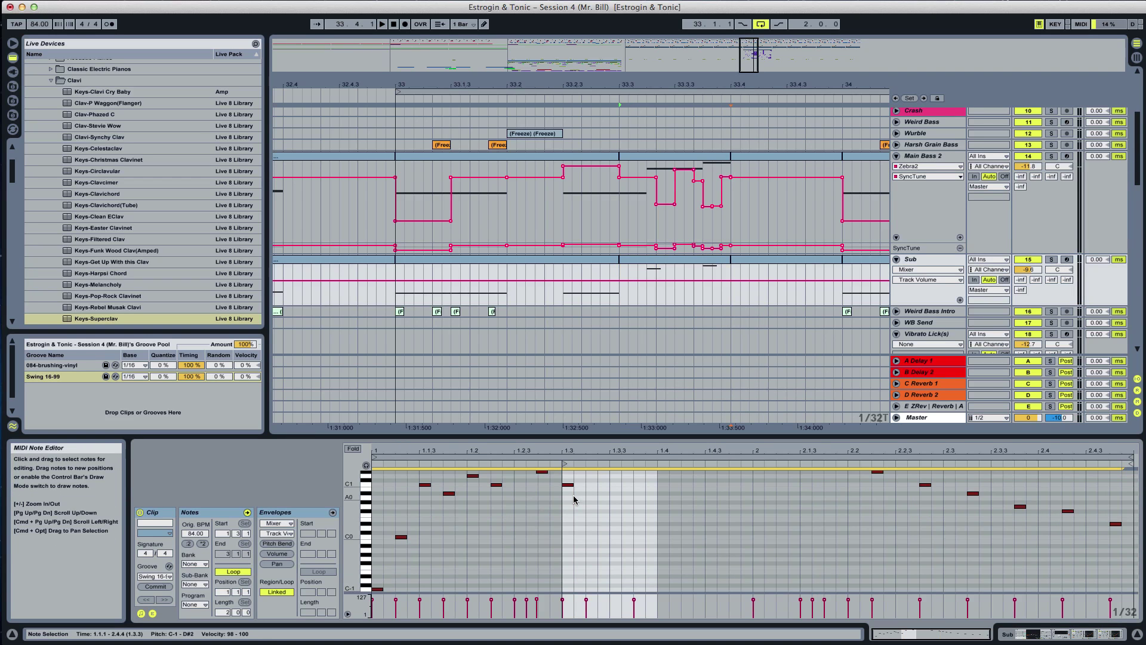
{"action": "key", "text": "space"}
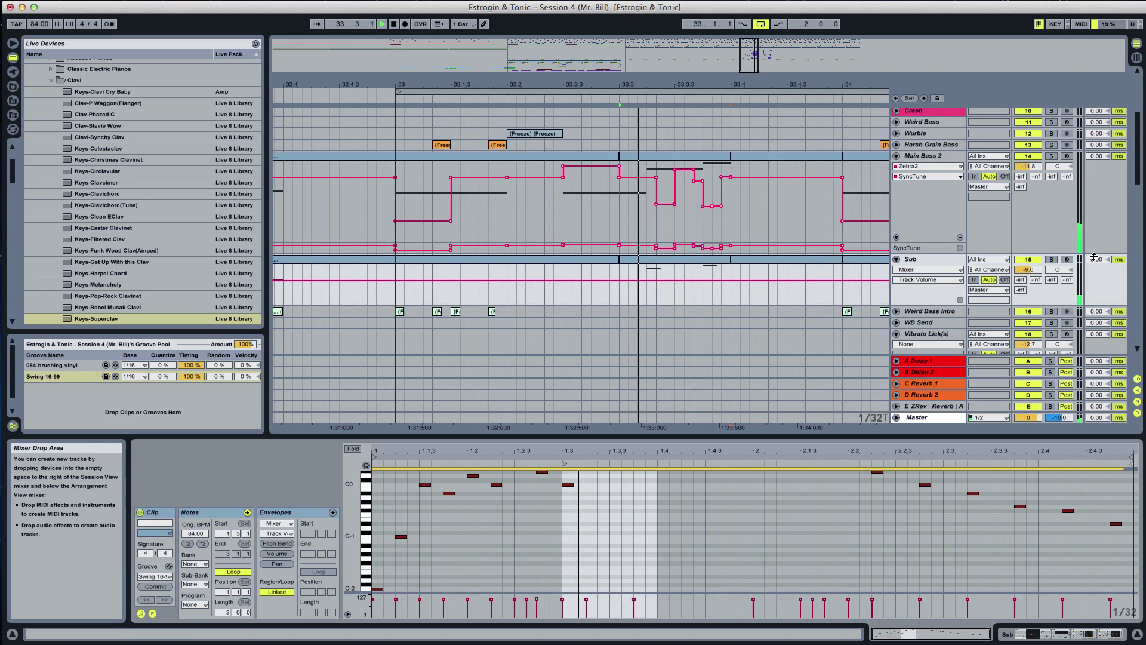
{"action": "key", "text": "space"}
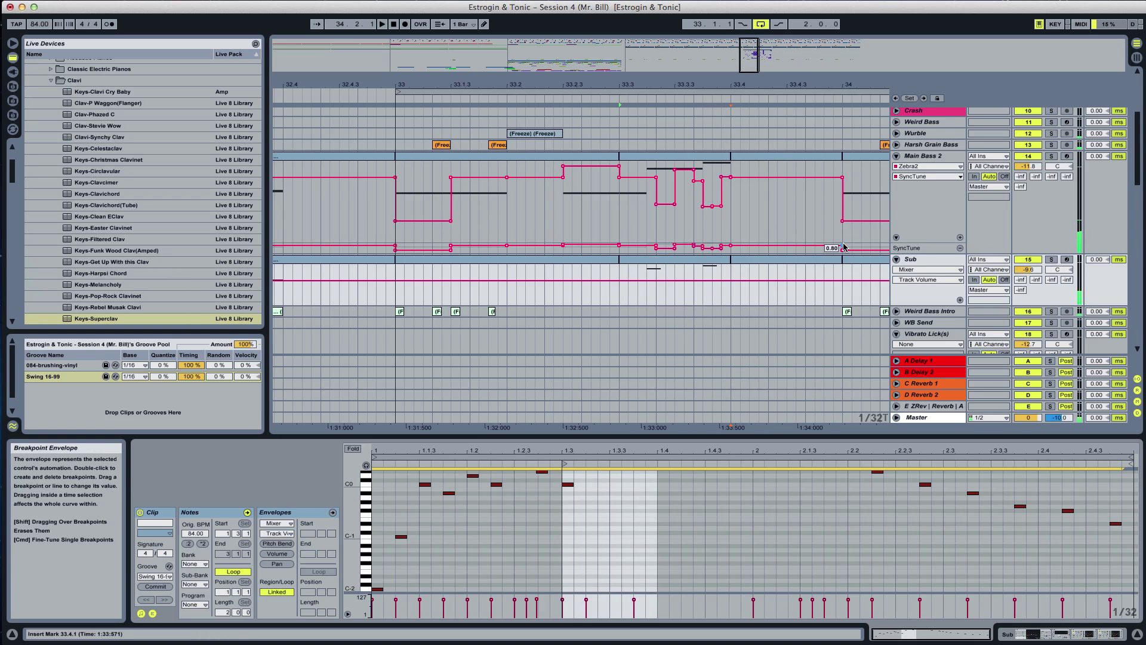
Play the loop from 33.1.1 and display the Arp Out track's device chain
{"action": "scroll", "coordinate": [591, 248], "scroll_direction": "down", "scroll_amount": 15}
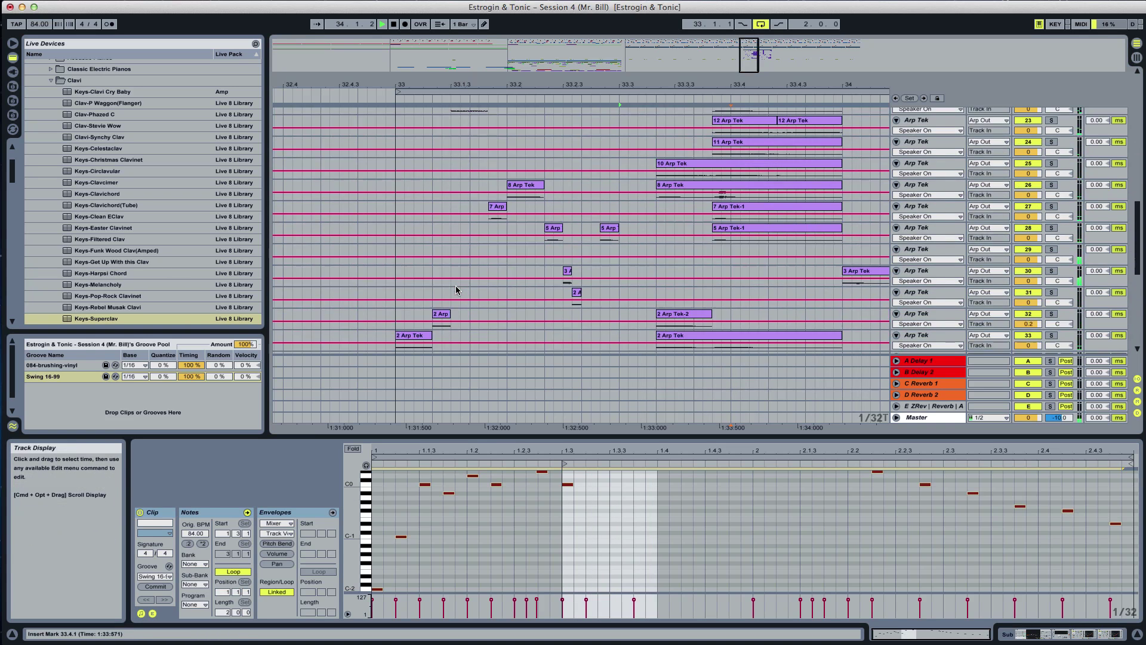
{"action": "left_click", "coordinate": [389, 293]}
{"action": "key", "text": "space"}
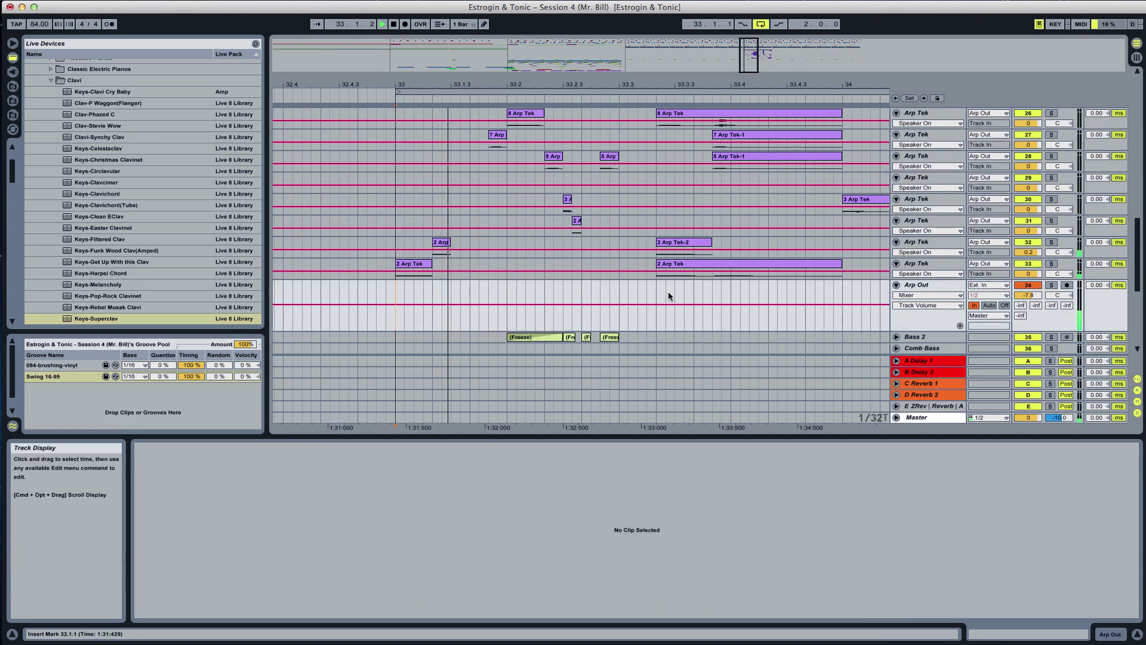
{"action": "scroll", "coordinate": [670, 294], "scroll_direction": "down", "scroll_amount": 3}
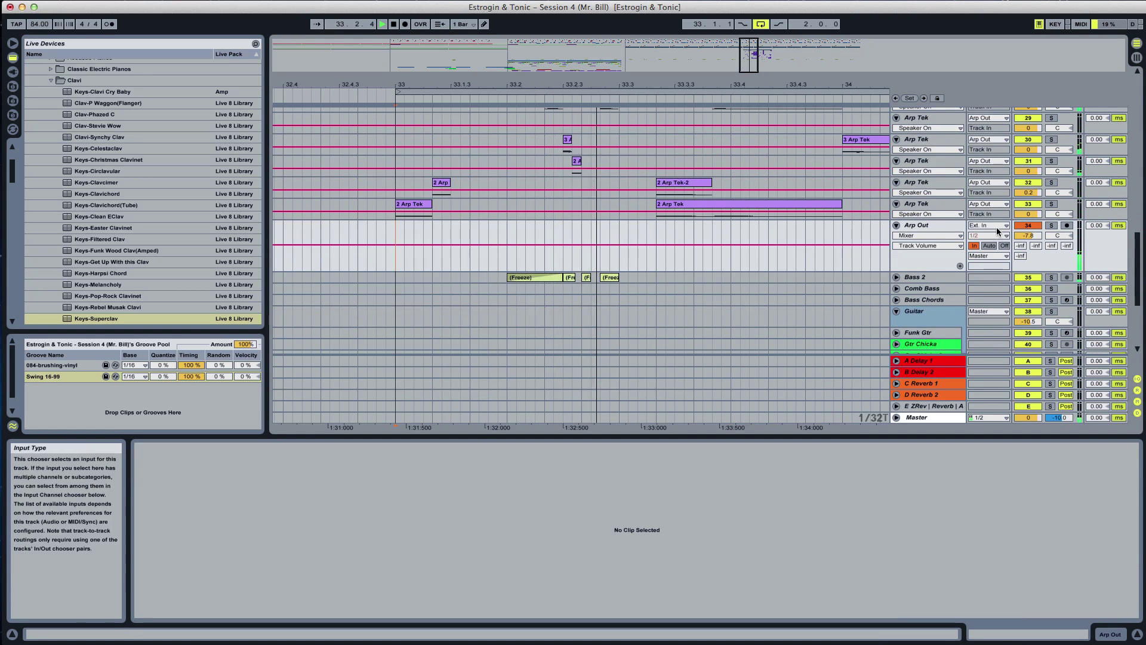
{"action": "left_click", "coordinate": [919, 226]}
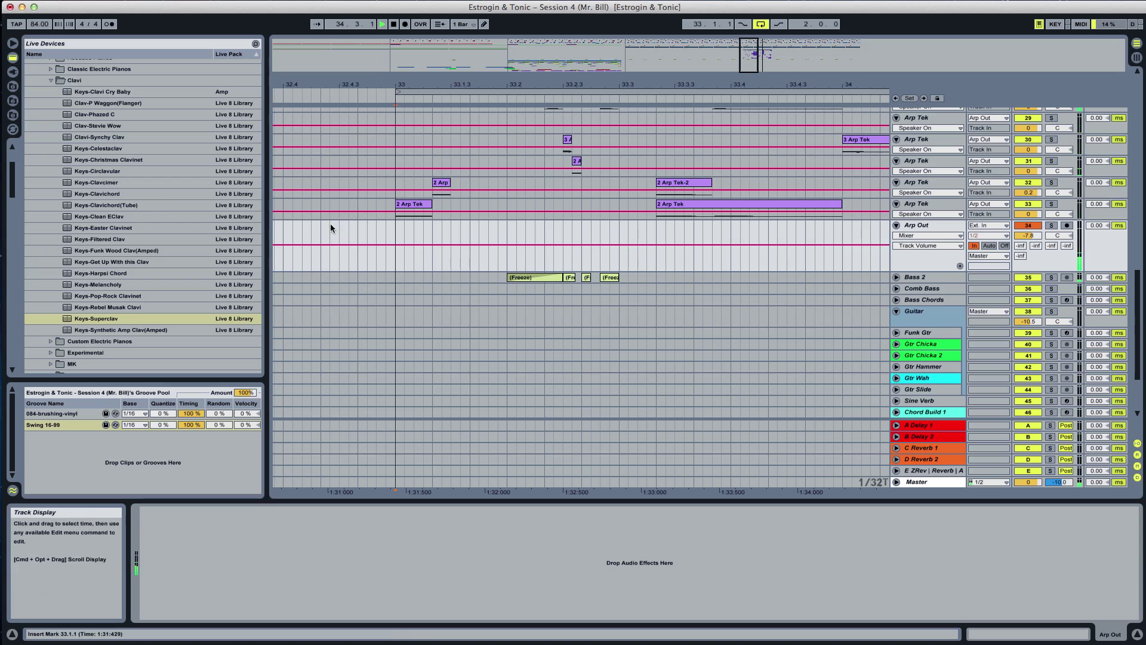
Find Auto Pan among the audio effects and add it to the Arp Out track
{"action": "left_click", "coordinate": [12, 71]}
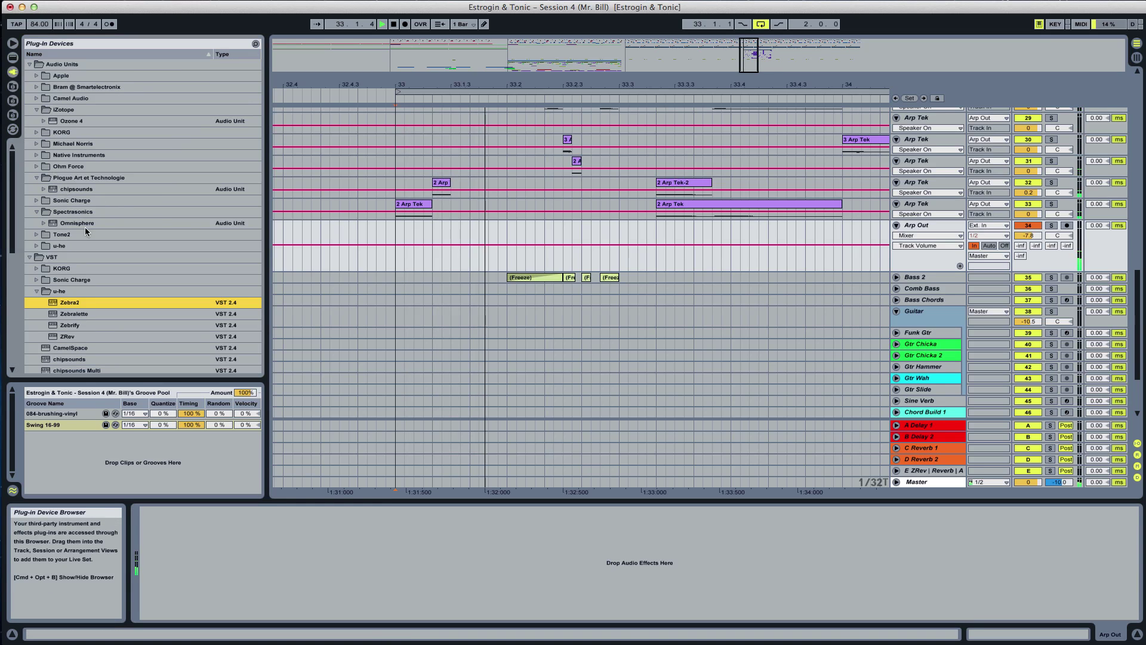
{"action": "left_click", "coordinate": [12, 58]}
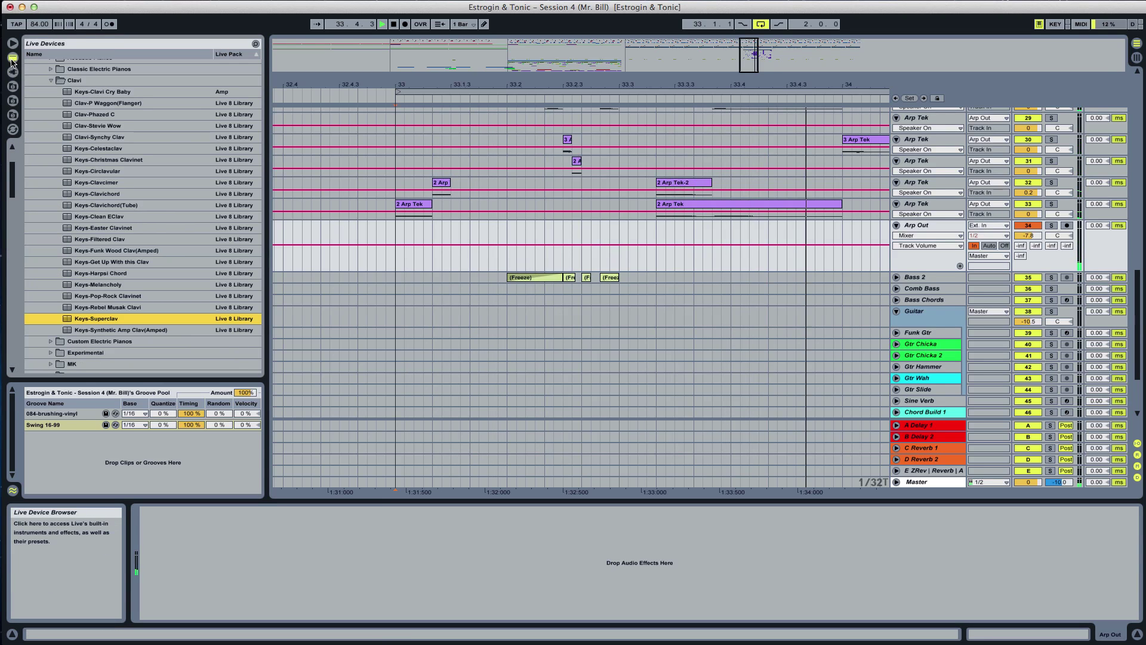
{"action": "scroll", "coordinate": [11, 183], "scroll_direction": "up", "scroll_amount": 5}
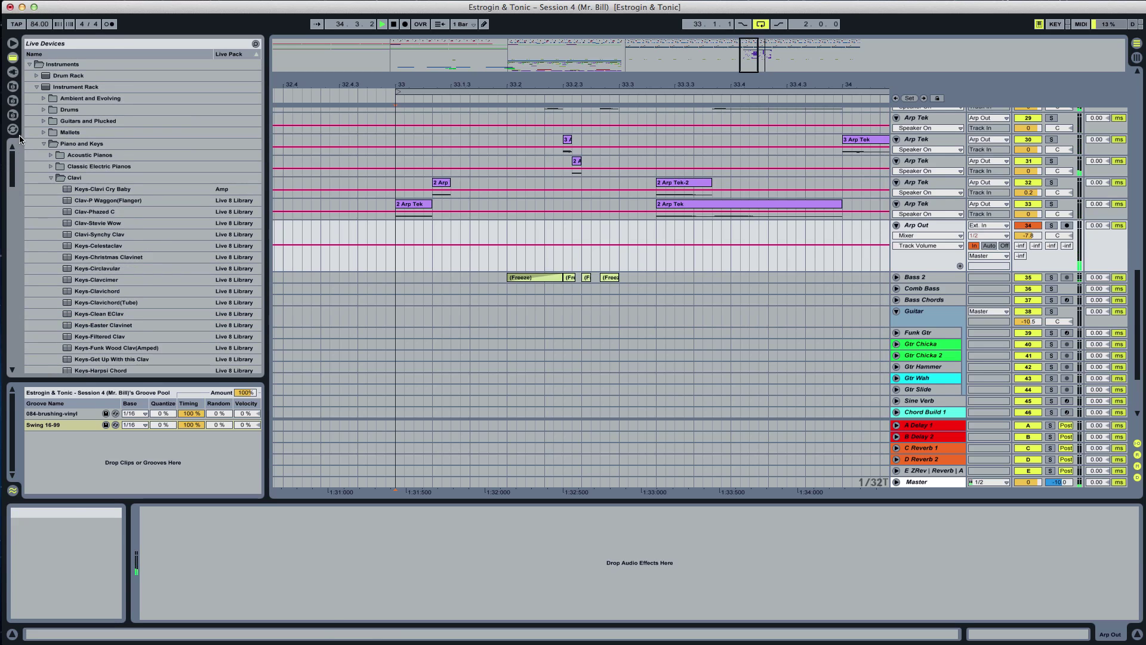
{"action": "left_click", "coordinate": [41, 144]}
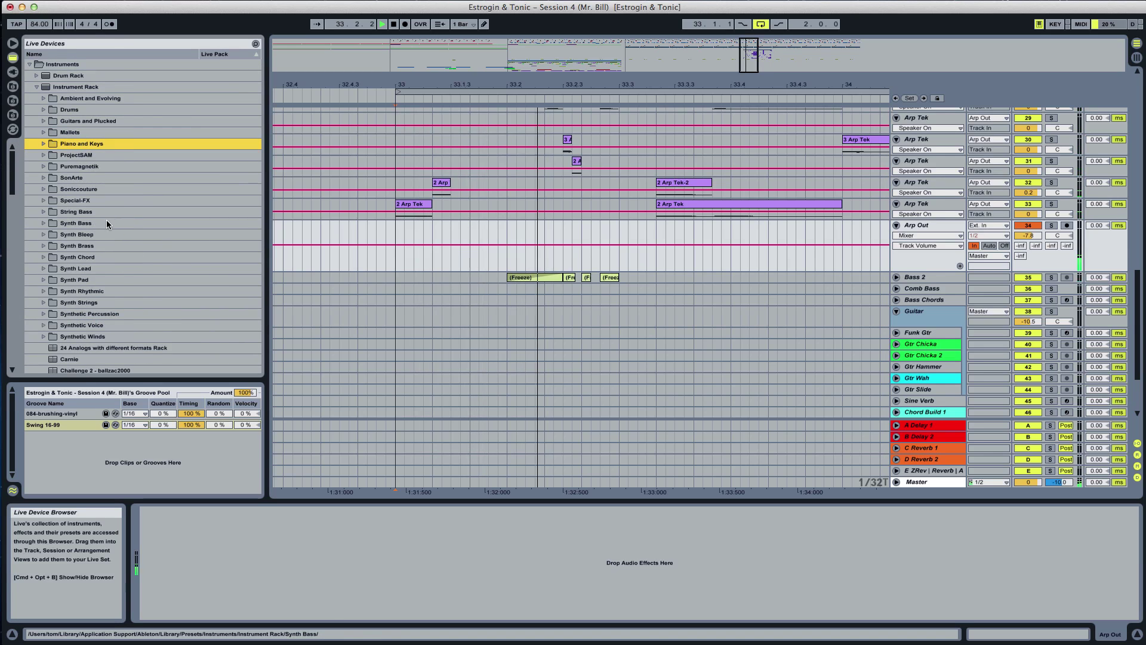
{"action": "left_click", "coordinate": [36, 87]}
{"action": "scroll", "coordinate": [68, 251], "scroll_direction": "down", "scroll_amount": 5}
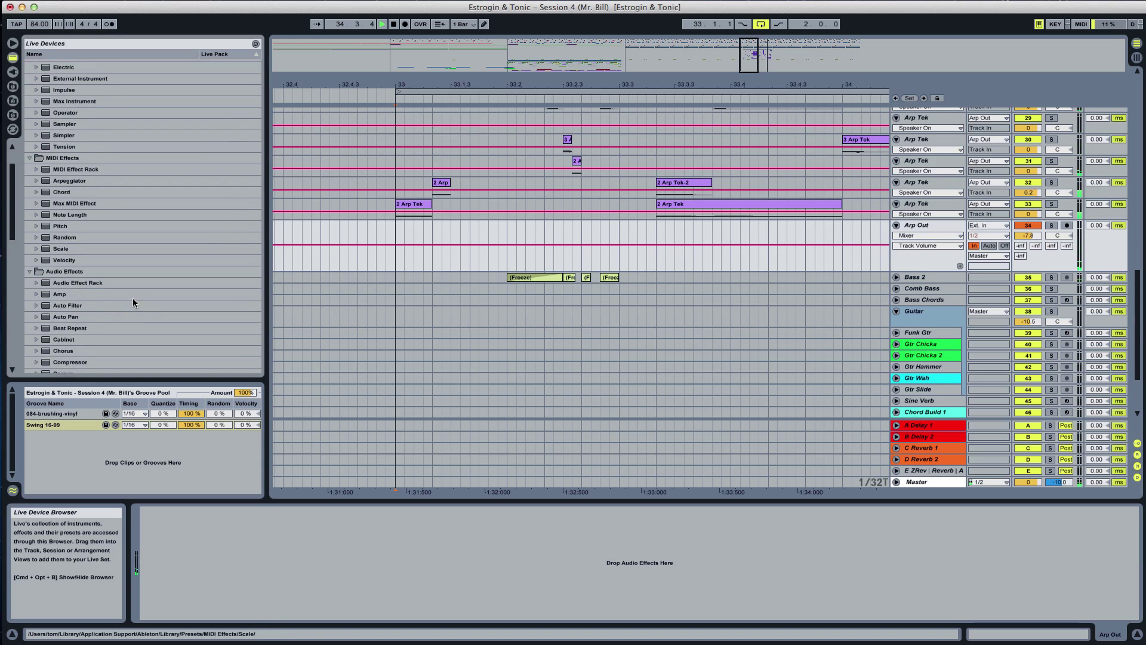
{"action": "scroll", "coordinate": [86, 288], "scroll_direction": "down", "scroll_amount": 2}
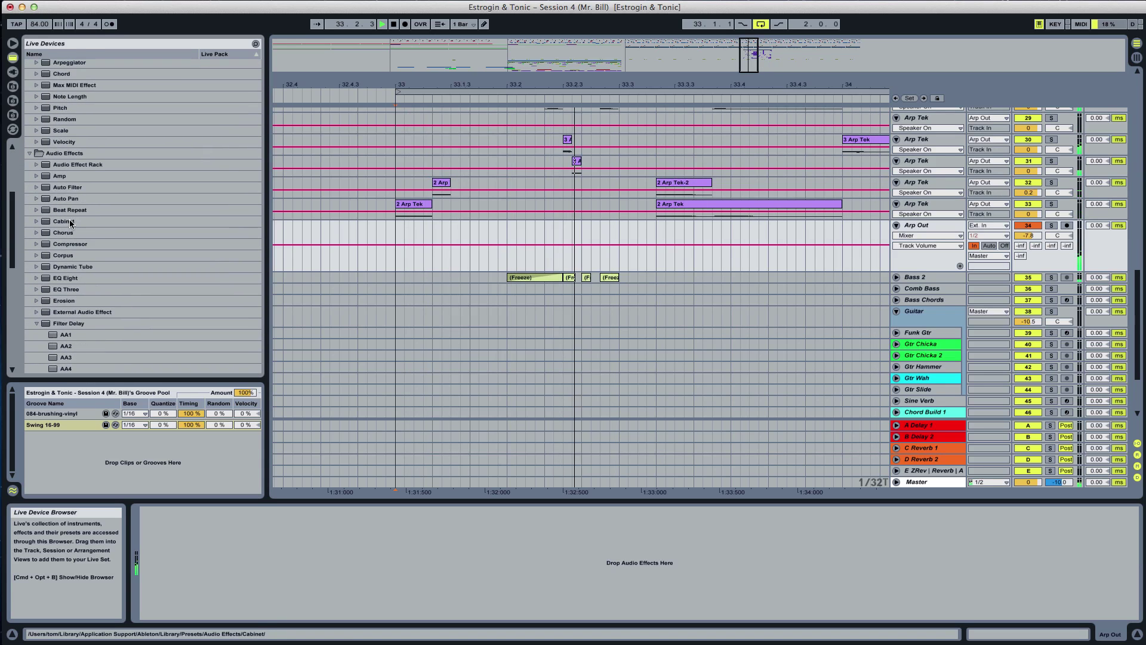
{"action": "left_click_drag", "start_coordinate": [67, 198], "coordinate": [116, 290]}
{"action": "left_click_drag", "start_coordinate": [269, 534], "coordinate": [269, 534]}
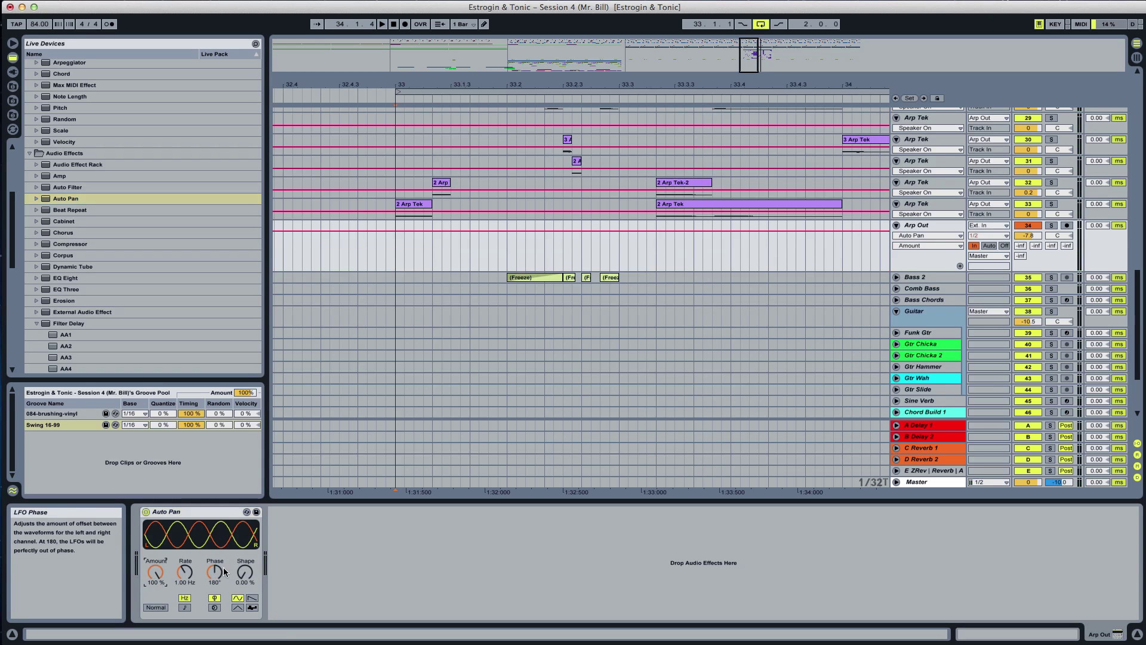
Configure the Auto Pan with a sawtooth waveform, 2.88° phase and a tempo-synced rate of 1/24
{"action": "left_click", "coordinate": [252, 598]}
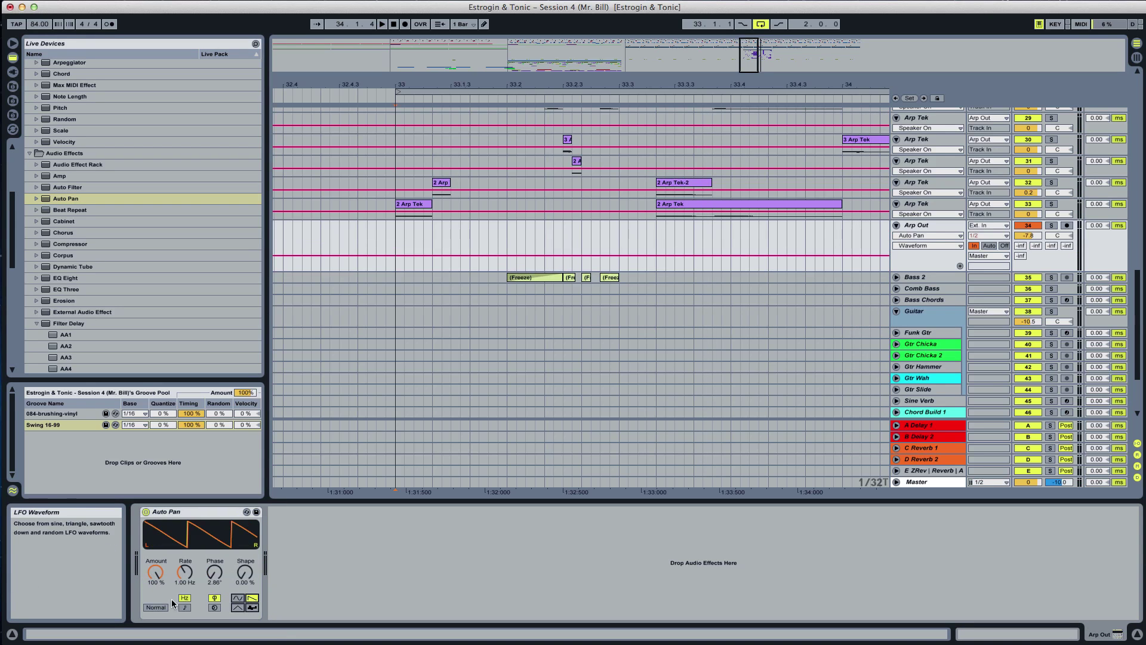
{"action": "left_click", "coordinate": [184, 608]}
{"action": "key", "text": "space"}
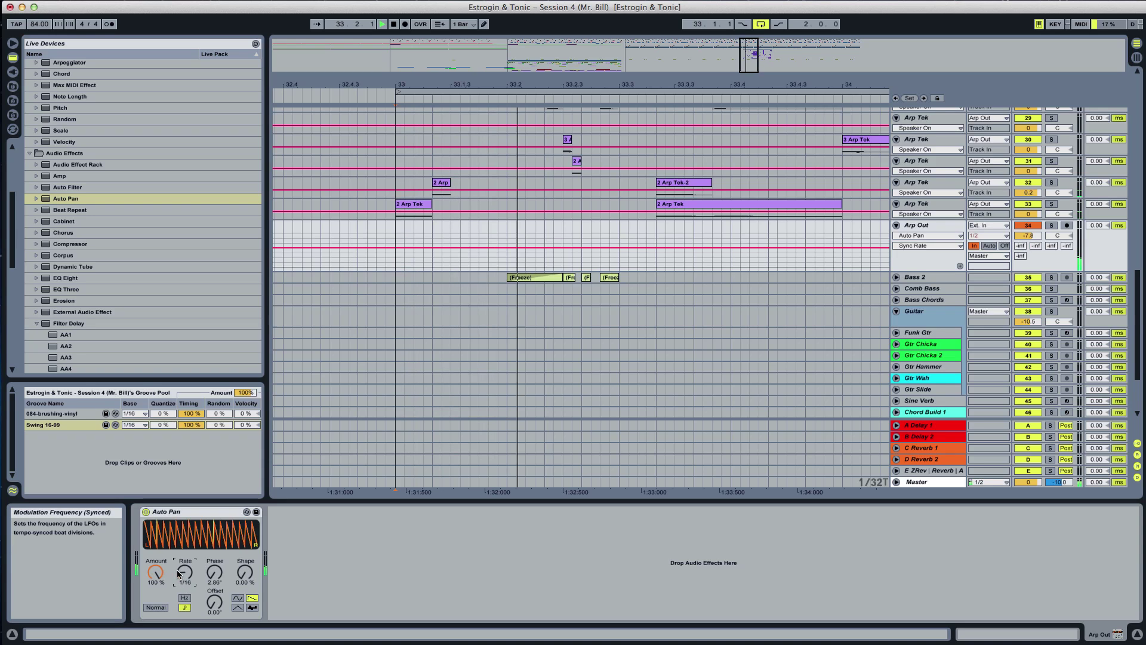
{"action": "left_click_drag", "start_coordinate": [186, 575], "coordinate": [187, 571]}
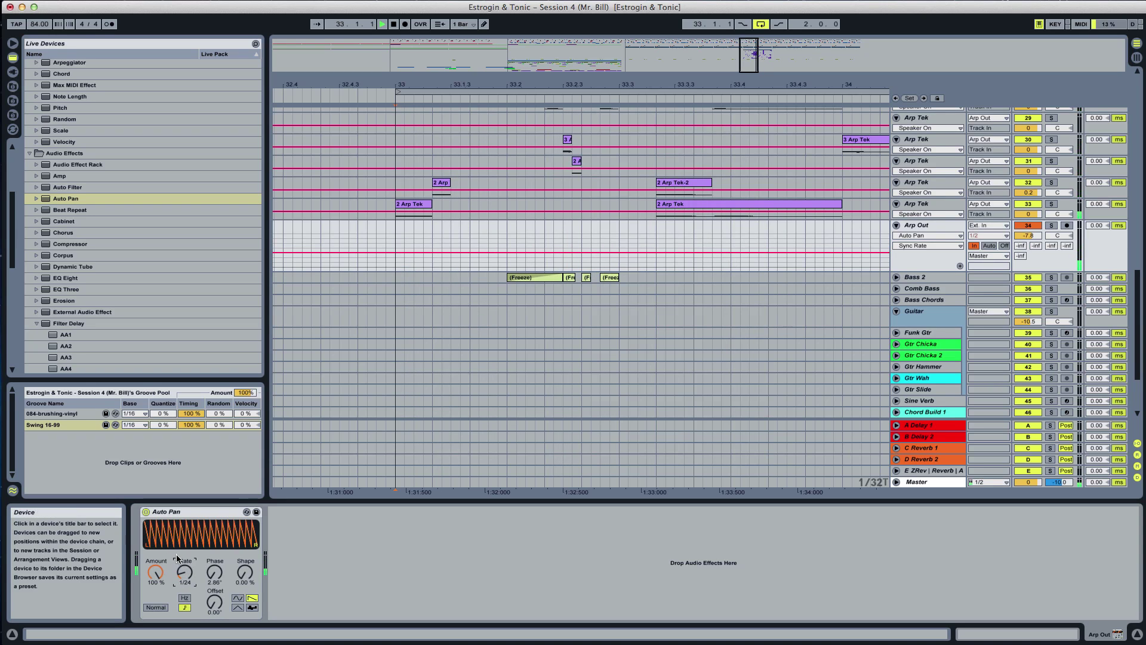
Remove the Auto Pan from the Arp Out track and stop playback
{"action": "left_click", "coordinate": [192, 514]}
{"action": "key", "text": "Delete"}
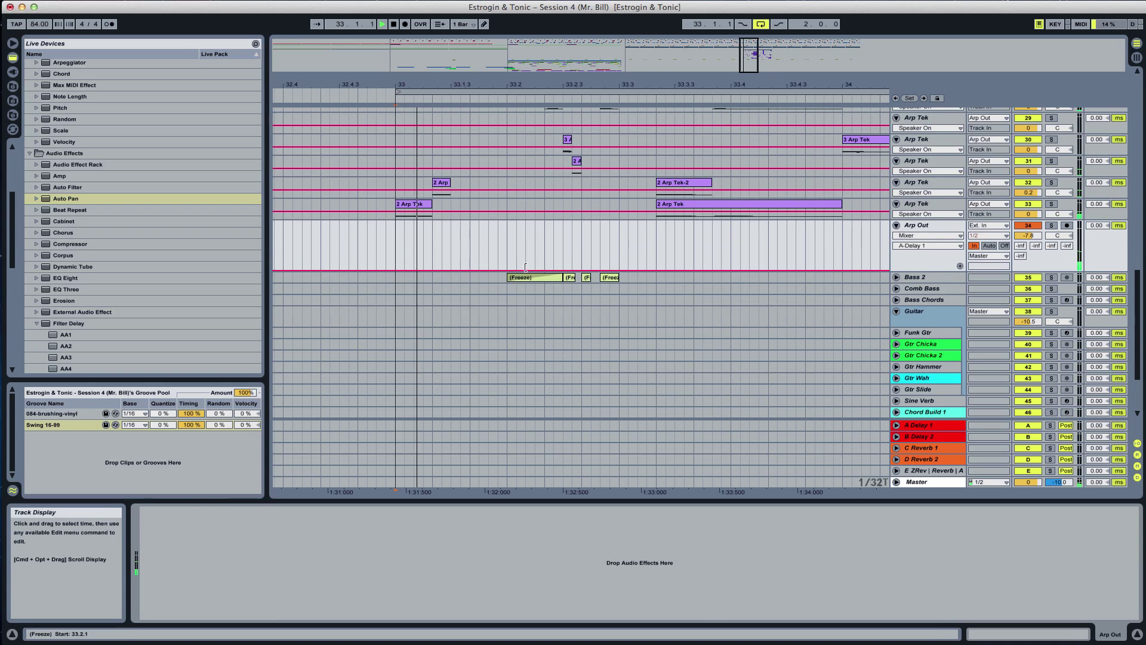
{"action": "scroll", "coordinate": [533, 267], "scroll_direction": "up", "scroll_amount": 3}
{"action": "key", "text": "space"}
Add a Limiter to the Arp Out track, raise its gain to about 15 dB and play the loop
{"action": "left_click", "coordinate": [917, 285]}
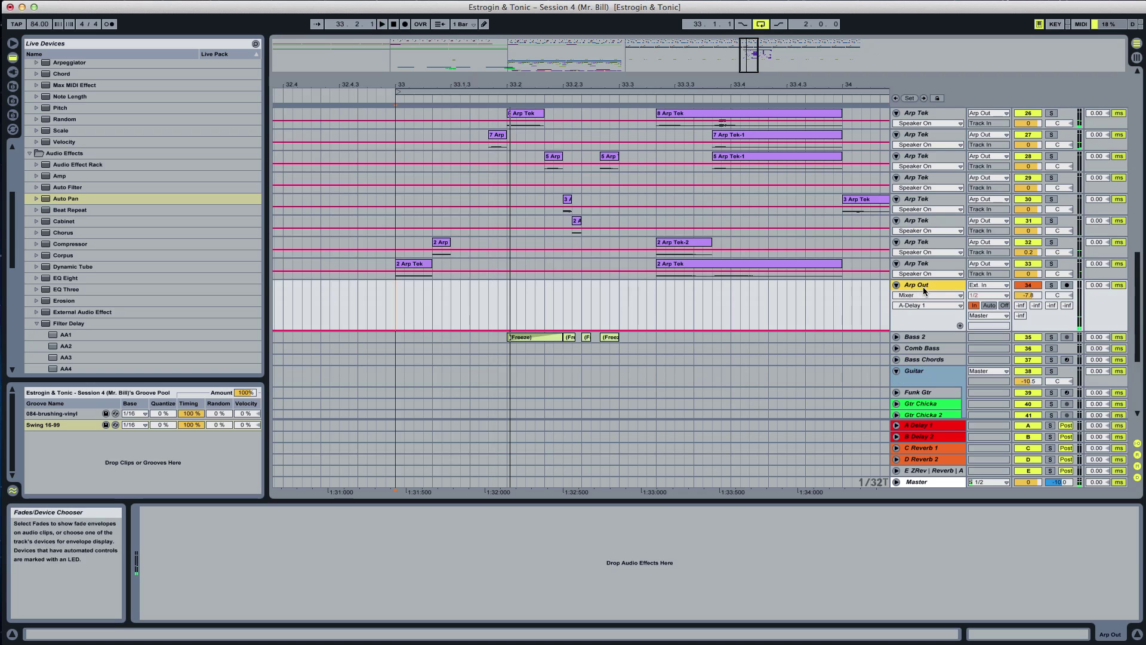
{"action": "scroll", "coordinate": [103, 286], "scroll_direction": "down", "scroll_amount": 3}
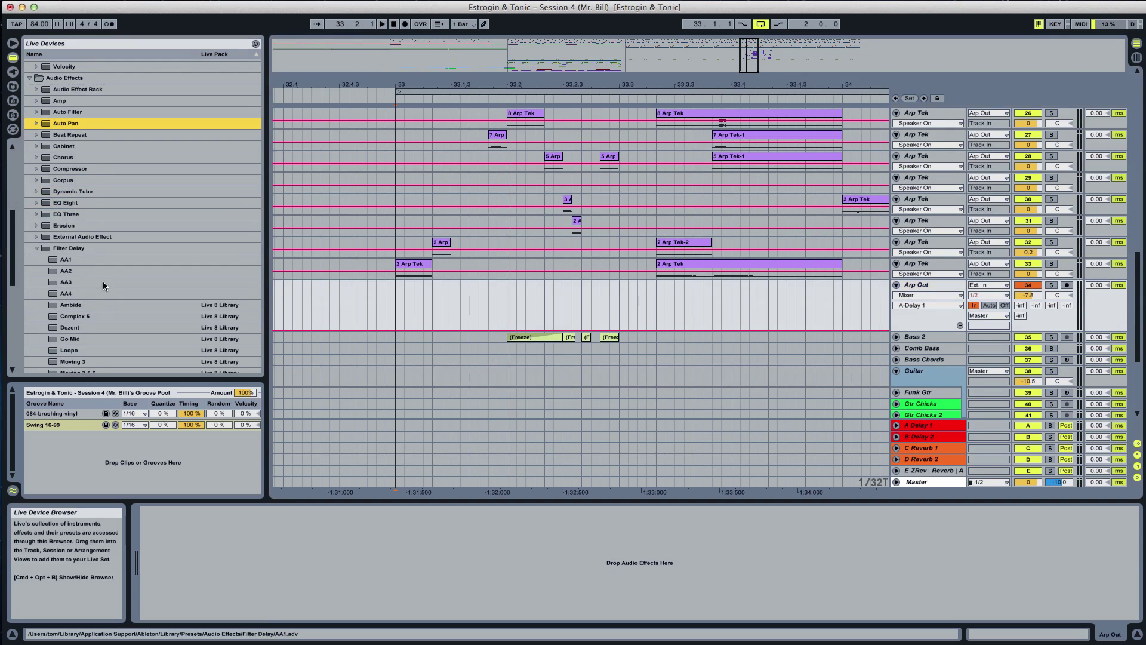
{"action": "left_click", "coordinate": [35, 248]}
{"action": "scroll", "coordinate": [74, 287], "scroll_direction": "down", "scroll_amount": 1}
{"action": "double_click", "coordinate": [74, 294]}
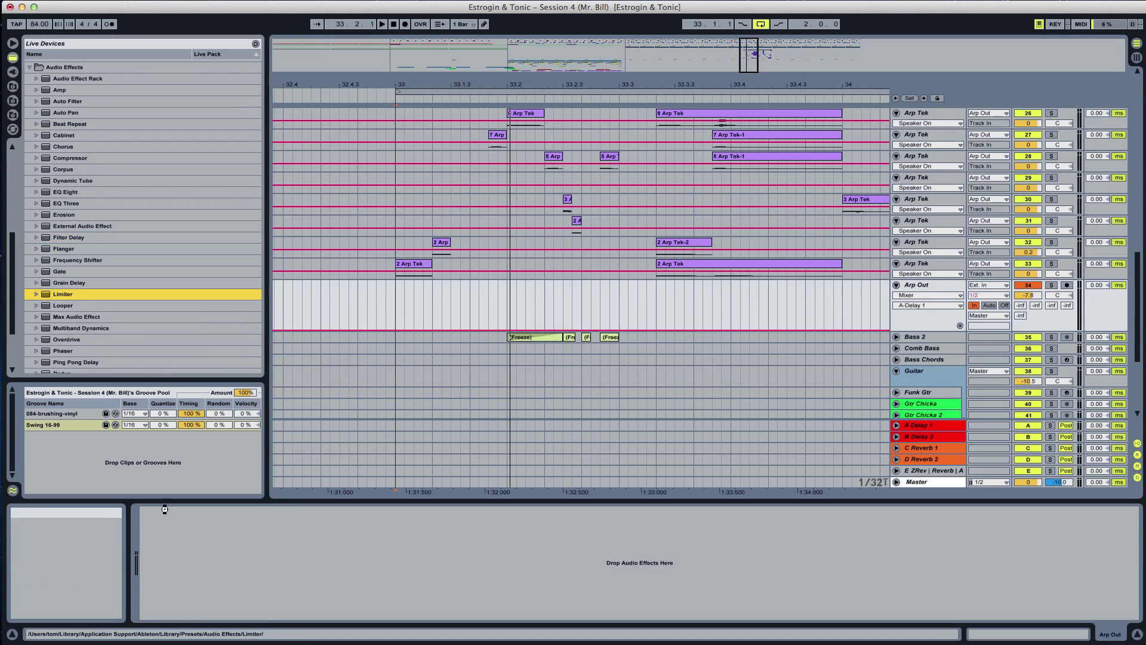
{"action": "left_click_drag", "start_coordinate": [165, 509], "coordinate": [165, 514]}
{"action": "key", "text": "space"}
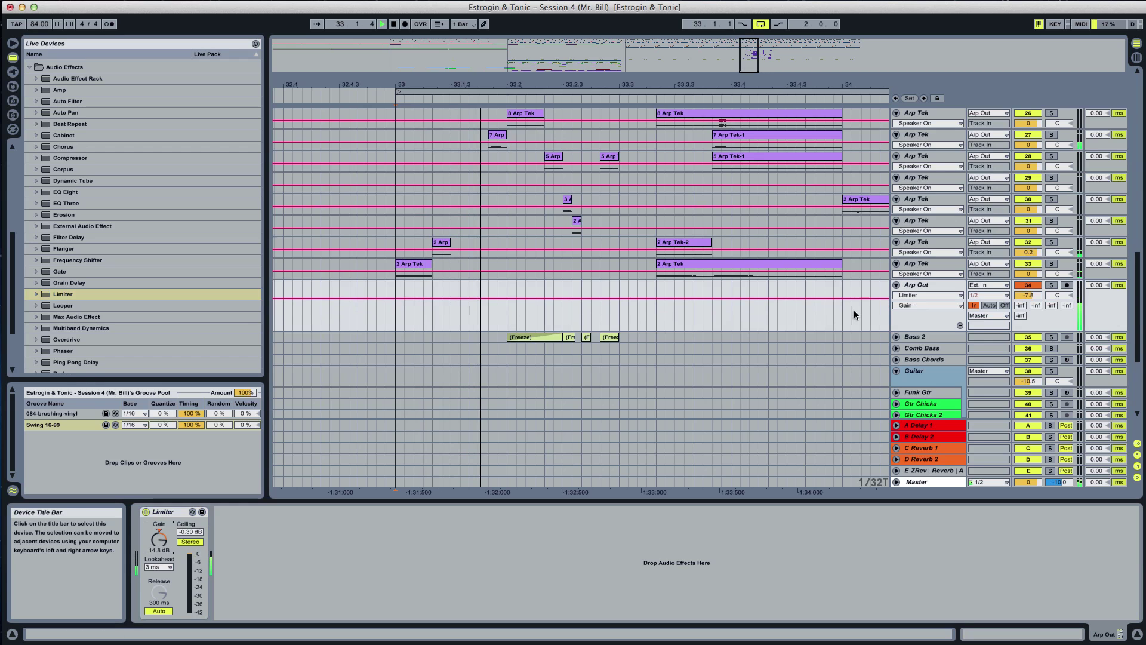
Lower the Arp Out track volume to -17.6 dB and the Limiter's gain to 8.90 dB
{"action": "left_click_drag", "start_coordinate": [1027, 293], "coordinate": [1027, 296]}
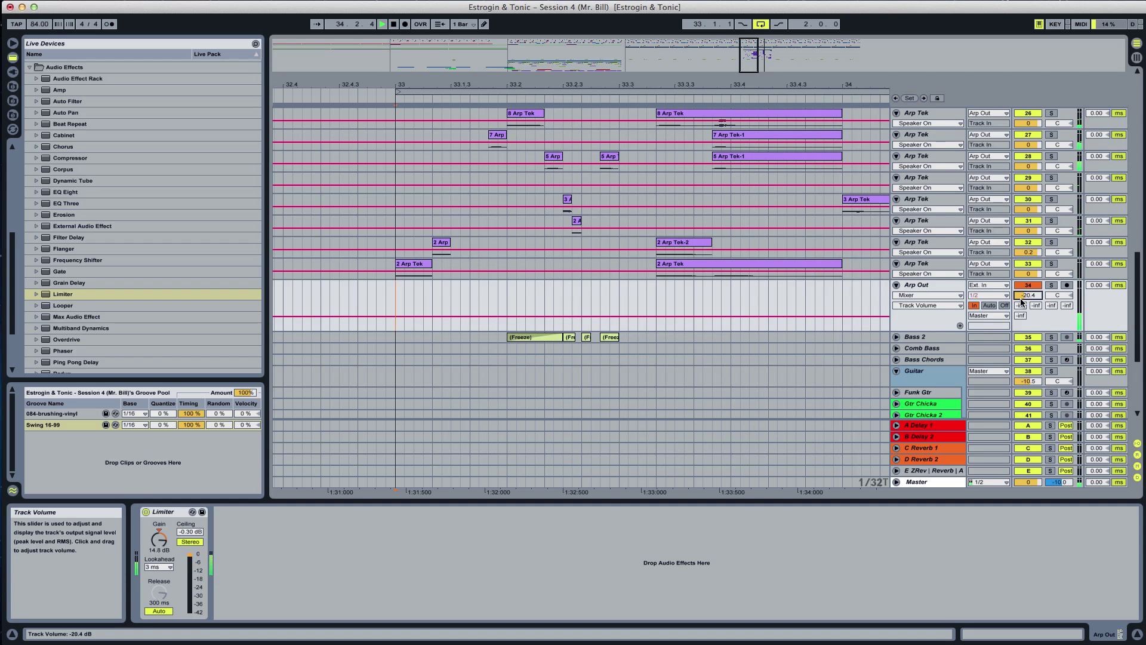
{"action": "left_click_drag", "start_coordinate": [1027, 296], "coordinate": [1027, 295]}
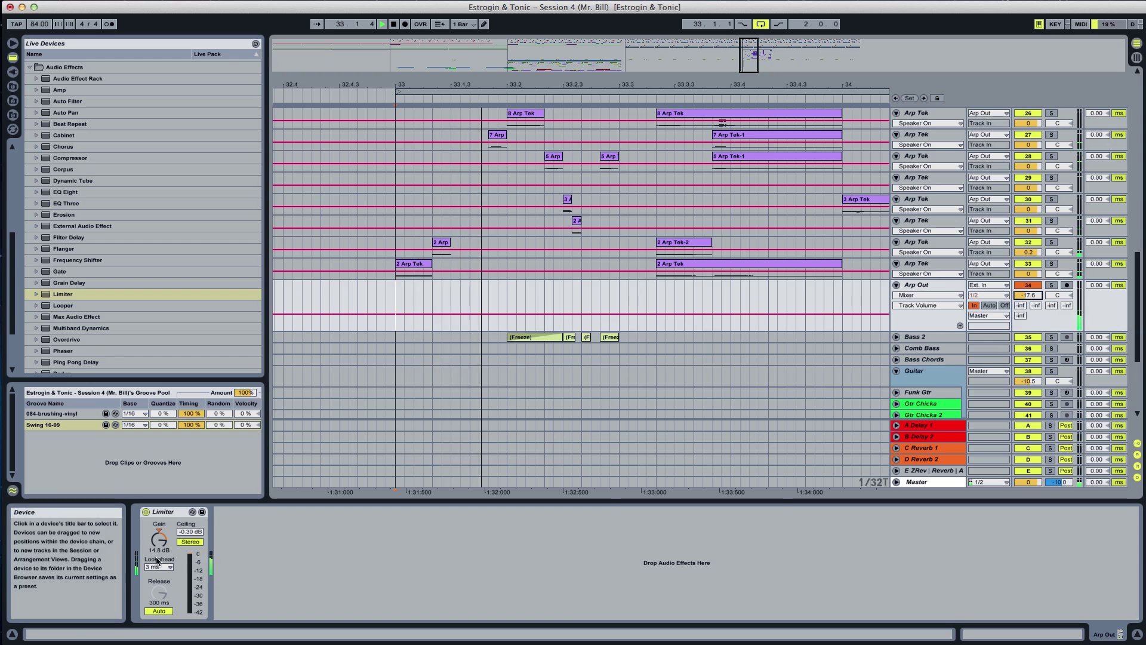
{"action": "left_click_drag", "start_coordinate": [159, 540], "coordinate": [159, 548]}
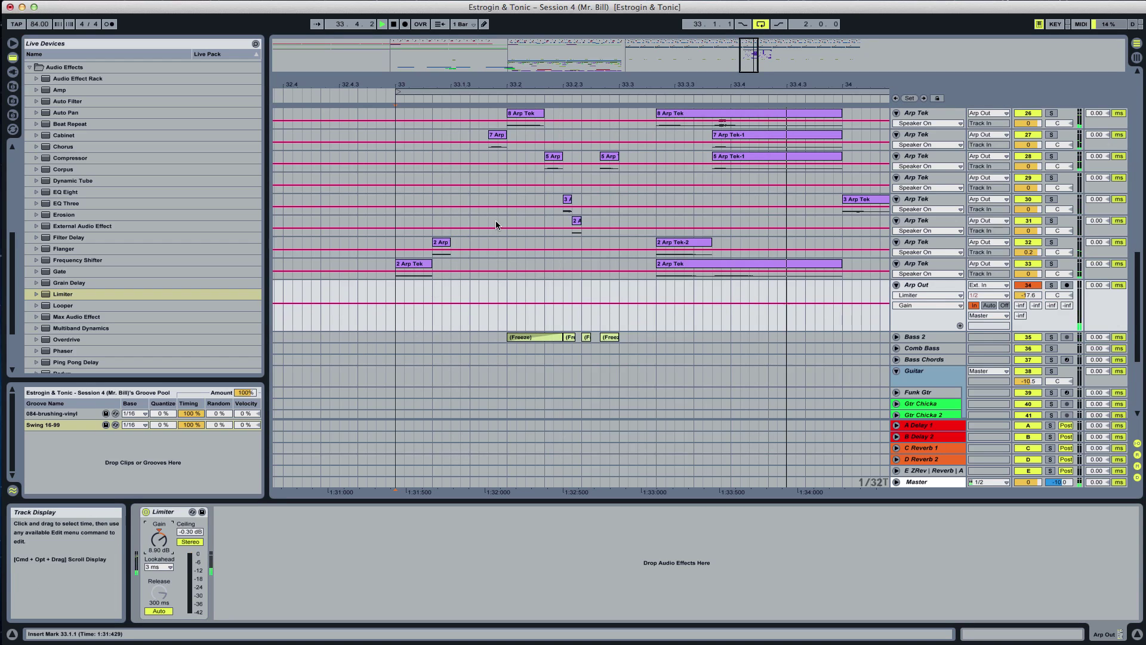
Play the loop and review the arrangement of the Arp Tek clips from bar 33
{"action": "scroll", "coordinate": [911, 377], "scroll_direction": "up", "scroll_amount": 2}
{"action": "scroll", "coordinate": [867, 362], "scroll_direction": "up", "scroll_amount": 2}
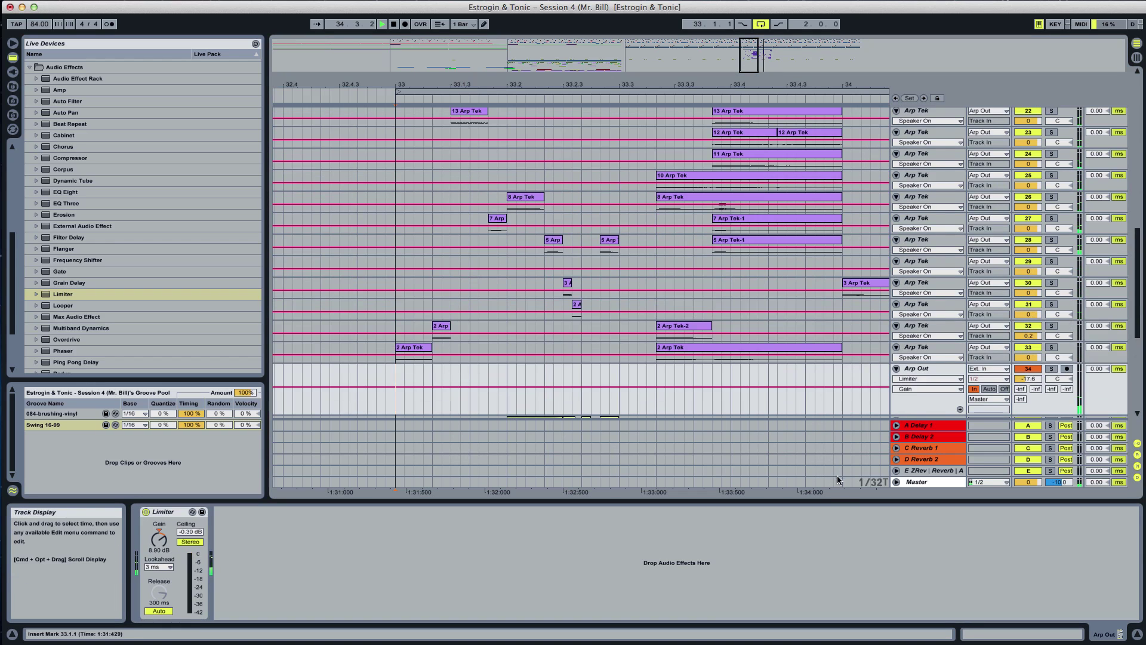
{"action": "scroll", "coordinate": [768, 335], "scroll_direction": "up", "scroll_amount": 3}
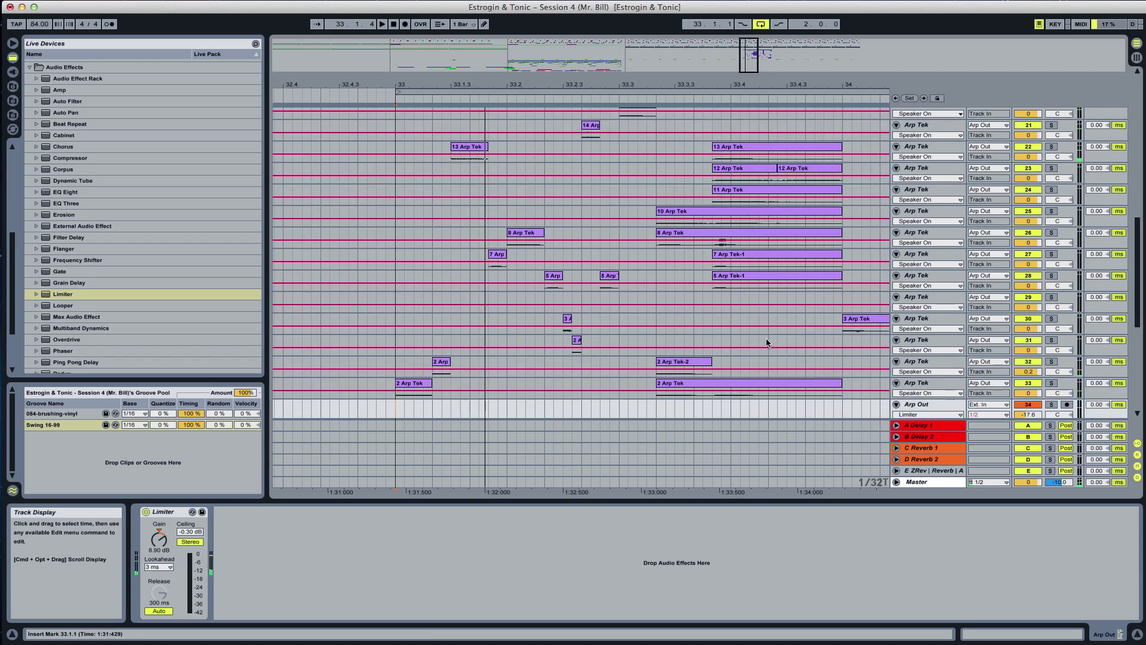
{"action": "key", "text": "space"}
{"action": "scroll", "coordinate": [764, 342], "scroll_direction": "down", "scroll_amount": 1}
{"action": "key", "text": "space"}
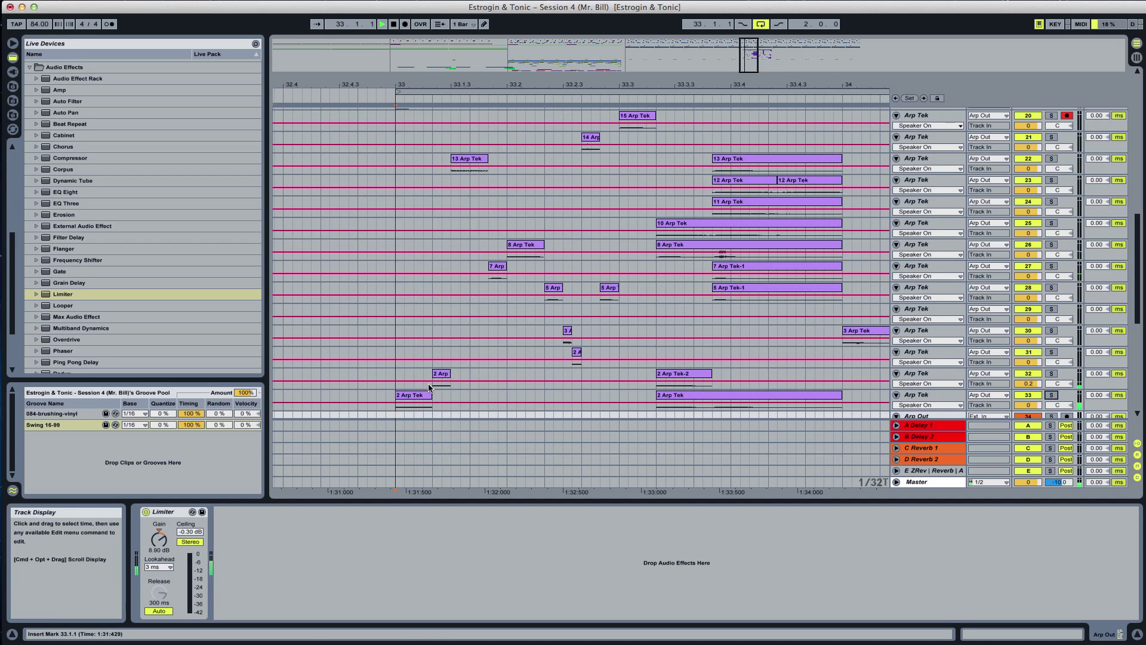
Cut short gaps into the first 2 Arp Tek clip on track 33, leaving two short pieces, and play it back
{"action": "key", "text": "space"}
{"action": "left_click_drag", "start_coordinate": [746, 55], "coordinate": [744, 78]}
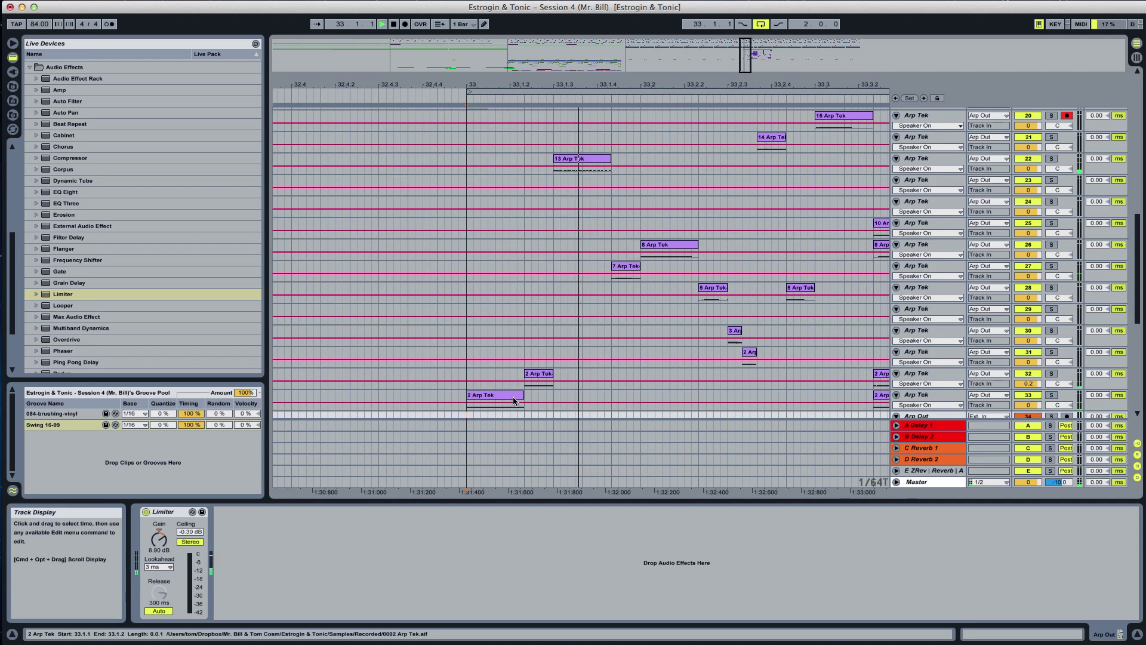
{"action": "key", "text": "space"}
{"action": "mouse_move", "coordinate": [524, 395]}
{"action": "left_mouse_down"}
{"action": "mouse_move", "coordinate": [478, 394]}
{"action": "mouse_move", "coordinate": [525, 408]}
{"action": "mouse_move", "coordinate": [479, 396]}
{"action": "mouse_move", "coordinate": [507, 397]}
{"action": "left_mouse_up"}
{"action": "key", "text": "Delete"}
{"action": "left_click", "coordinate": [464, 408]}
{"action": "key", "text": "space"}
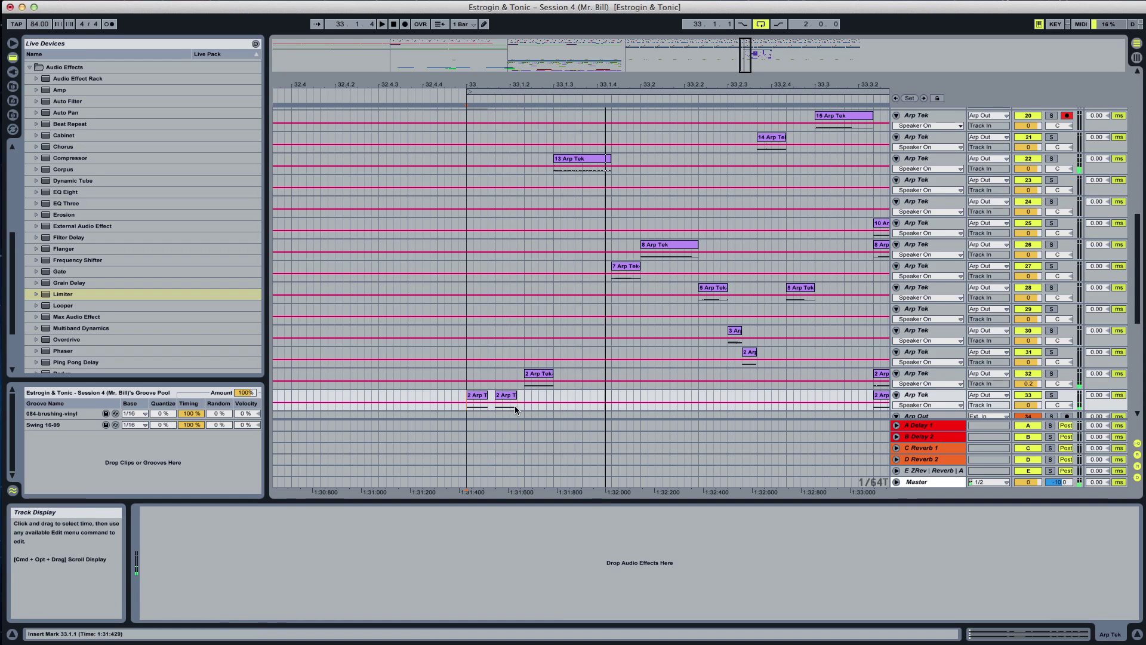
Select the 2 Arp Tek-2 clip at 33.1.2 on track 32 and audition that track soloed, then within the full mix
{"action": "left_click", "coordinate": [538, 376]}
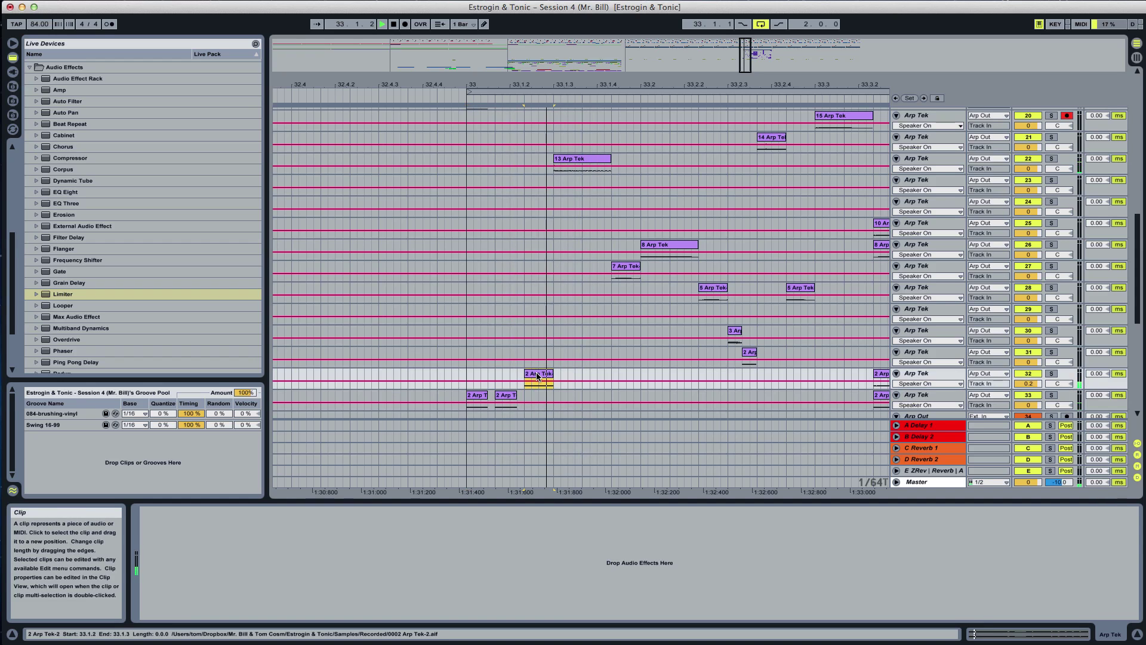
{"action": "left_click", "coordinate": [1051, 374]}
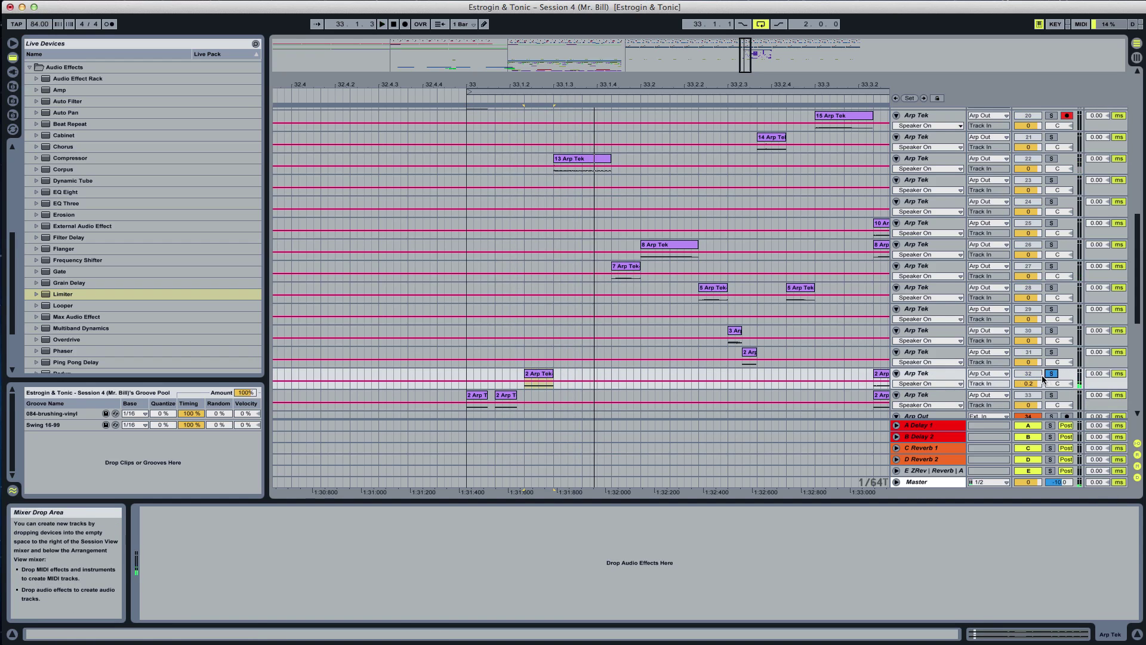
{"action": "key", "text": "space"}
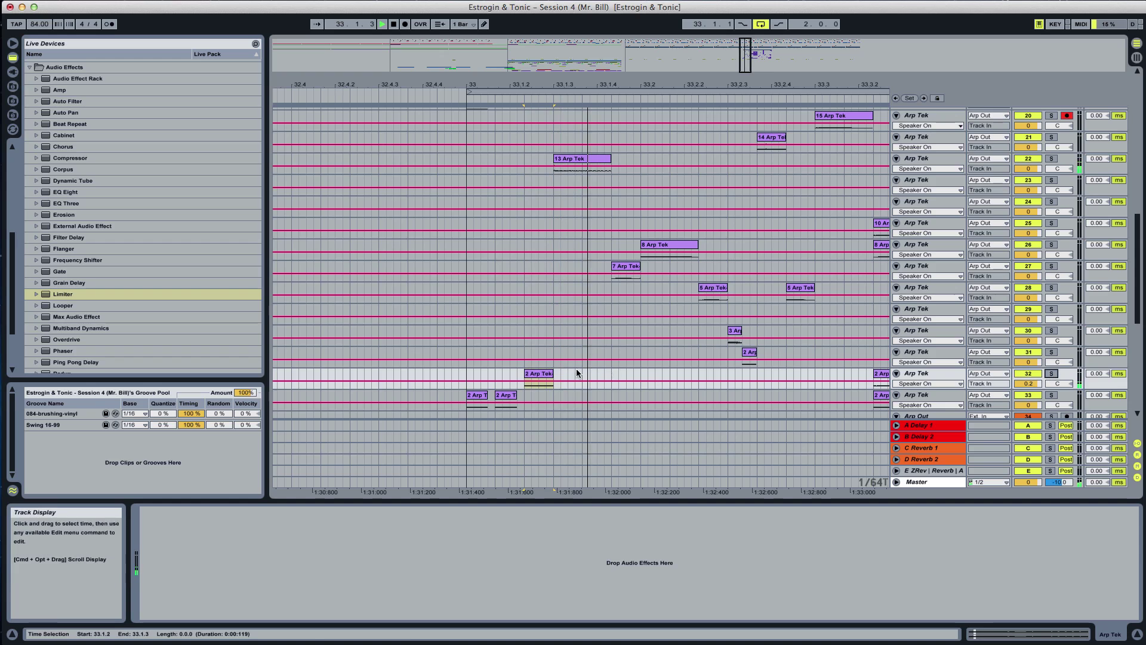
Raise the gain of the 2 Arp Tek-2 clip at 33.1.2 on track 32 to 7.25 dB
{"action": "left_click", "coordinate": [538, 377]}
{"action": "double_click", "coordinate": [538, 376]}
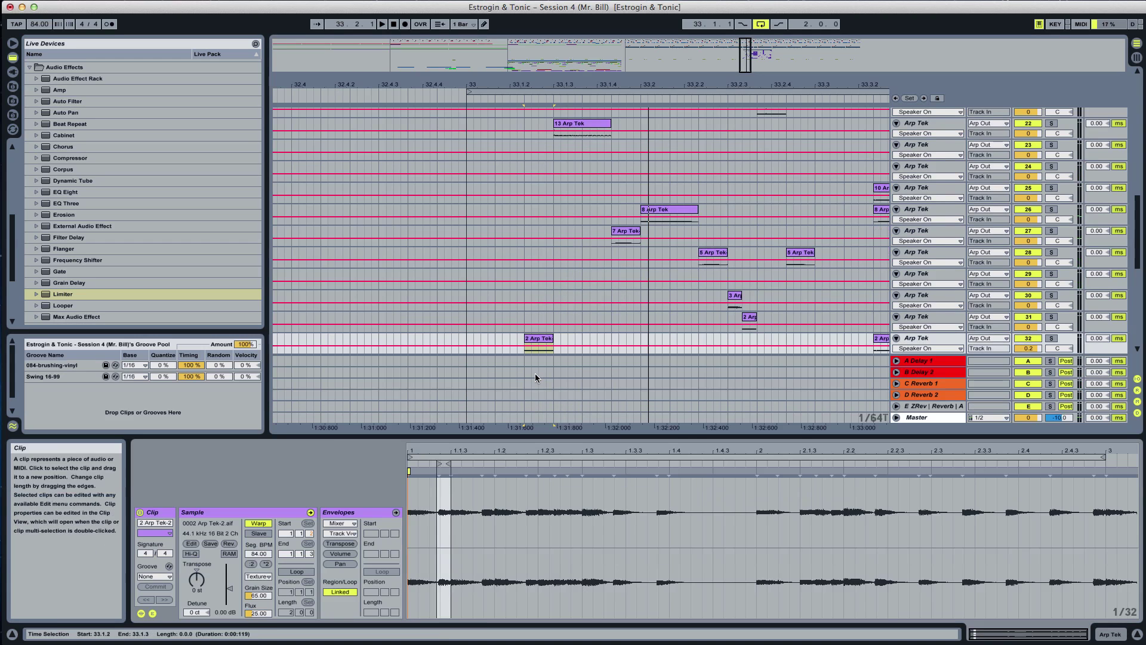
{"action": "left_click_drag", "start_coordinate": [351, 479], "coordinate": [348, 532]}
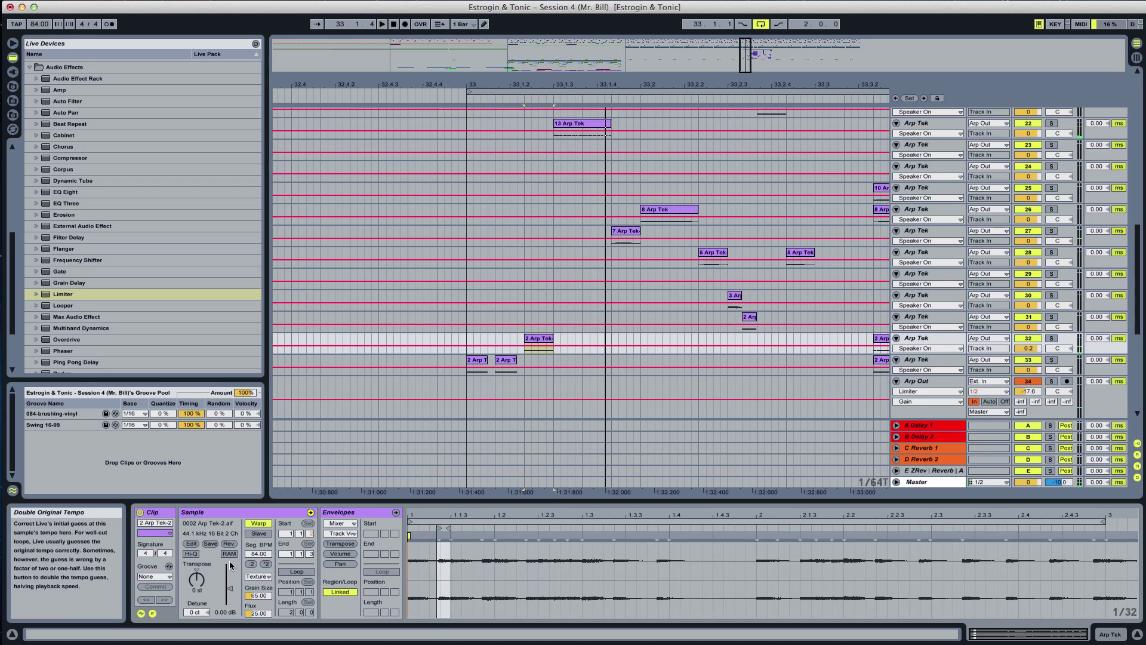
{"action": "mouse_move", "coordinate": [229, 581]}
{"action": "left_mouse_down"}
{"action": "mouse_move", "coordinate": [230, 570]}
{"action": "mouse_move", "coordinate": [229, 579]}
{"action": "left_mouse_up"}
Set the gain of the 13 Arp Tek clip on track 22 to 3.44 dB and play it back
{"action": "scroll", "coordinate": [611, 233], "scroll_direction": "up", "scroll_amount": 5}
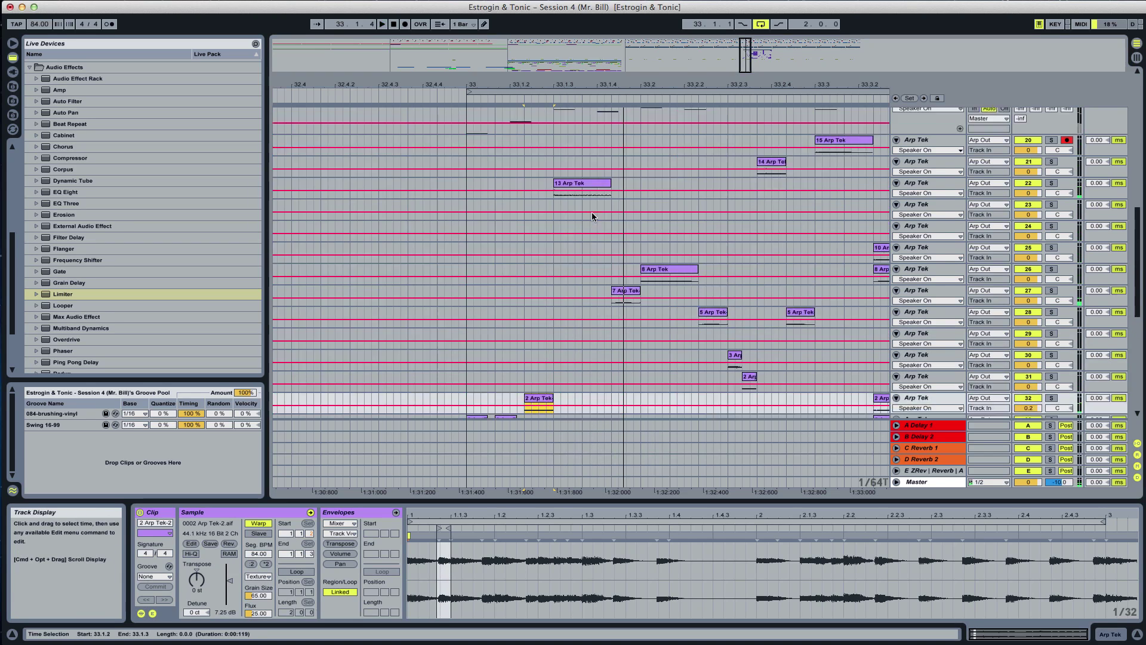
{"action": "left_click", "coordinate": [564, 208]}
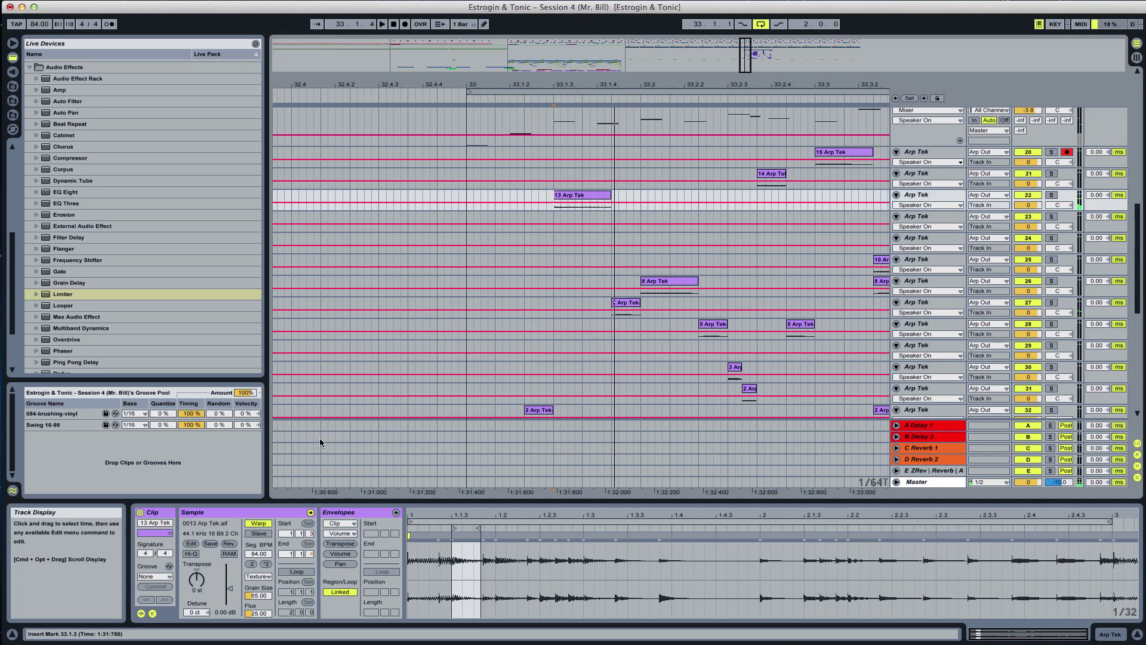
{"action": "key", "text": "space"}
{"action": "key", "text": "space"}
{"action": "left_click_drag", "start_coordinate": [232, 575], "coordinate": [229, 584]}
{"action": "key", "text": "space"}
{"action": "key", "text": "space"}
{"action": "key", "text": "space"}
{"action": "key", "text": "space"}
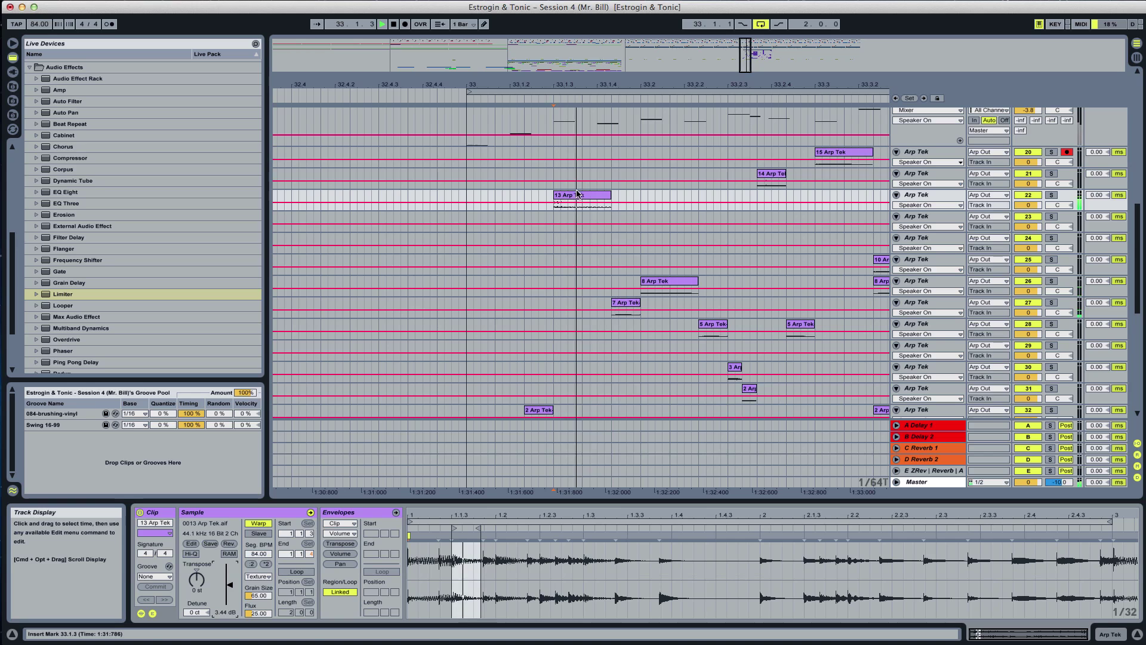
{"action": "key", "text": "space"}
Reverse the 13 Arp Tek clip on track 22 and play it within the mix, briefly toggling solo on its track
{"action": "left_click", "coordinate": [572, 196]}
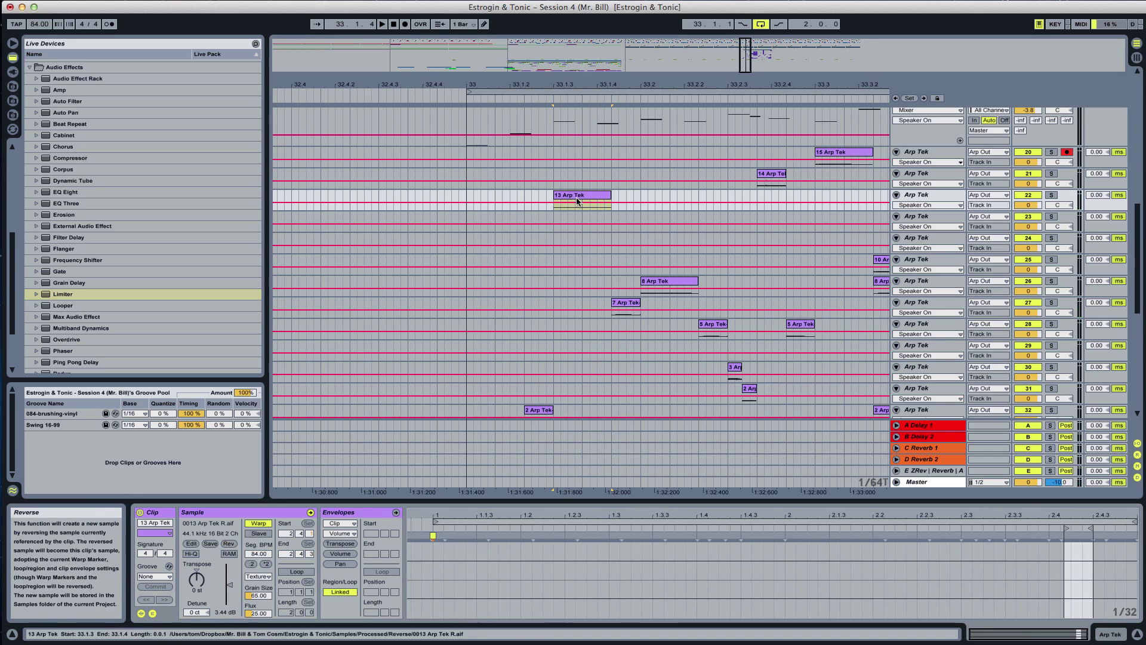
{"action": "left_click", "coordinate": [546, 223]}
{"action": "key", "text": "space"}
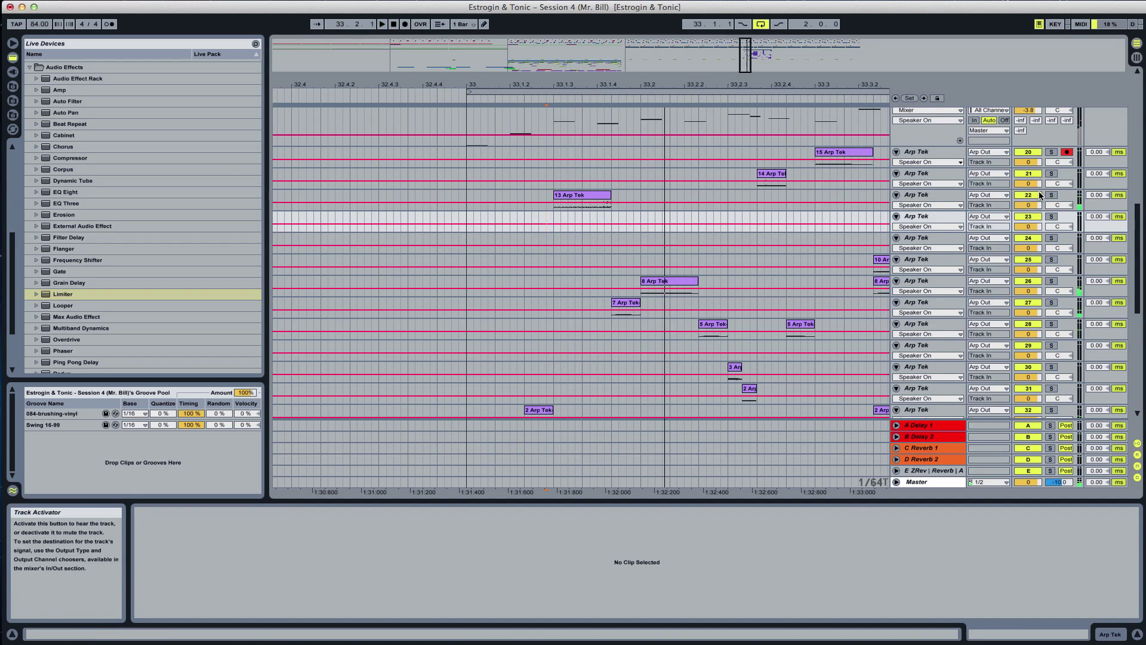
{"action": "left_click", "coordinate": [1052, 195]}
{"action": "left_click", "coordinate": [1052, 196]}
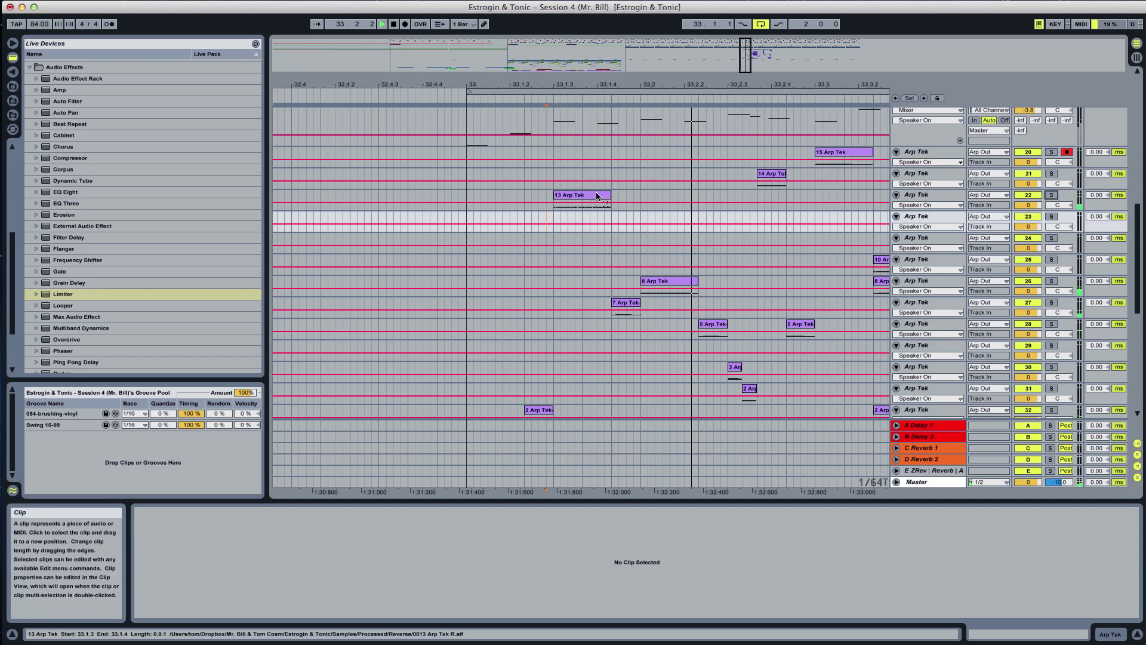
Load the Filter Delay preset AA1 onto Arp Tek track 22 and audition that track soloed
{"action": "left_click", "coordinate": [945, 194]}
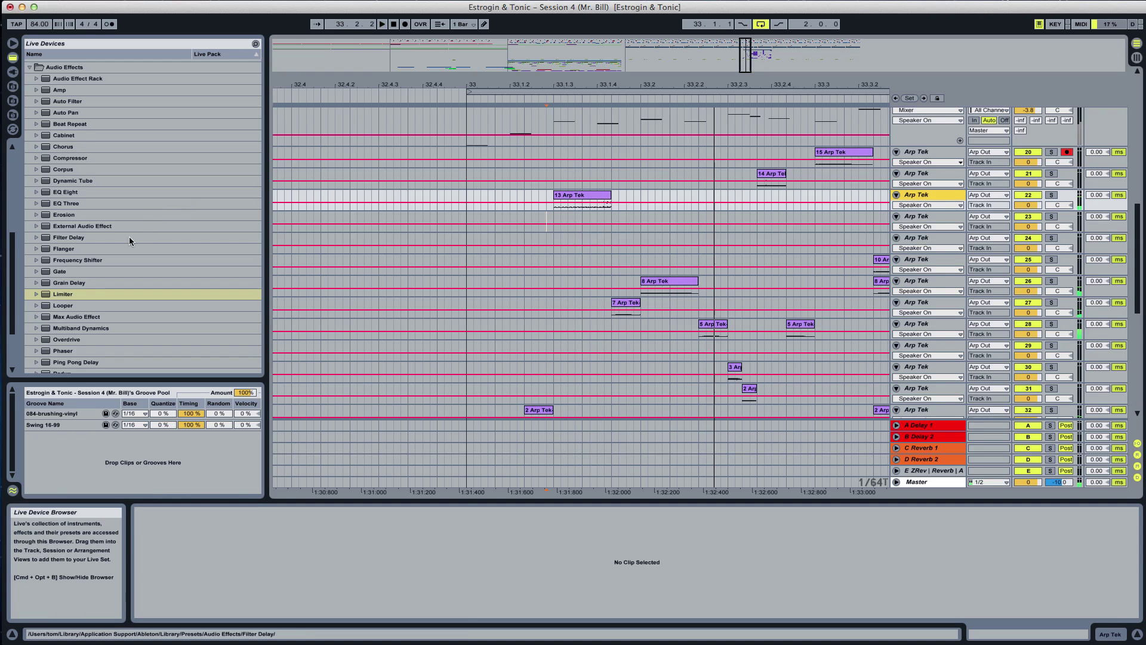
{"action": "scroll", "coordinate": [95, 234], "scroll_direction": "up", "scroll_amount": 3}
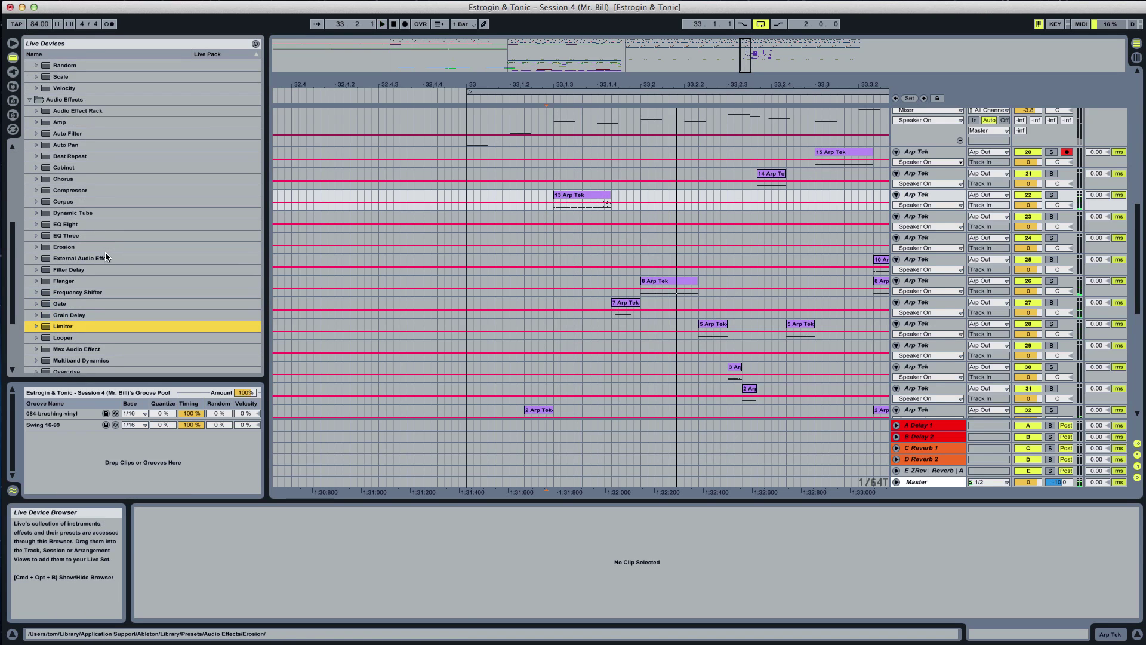
{"action": "scroll", "coordinate": [52, 258], "scroll_direction": "down", "scroll_amount": 1}
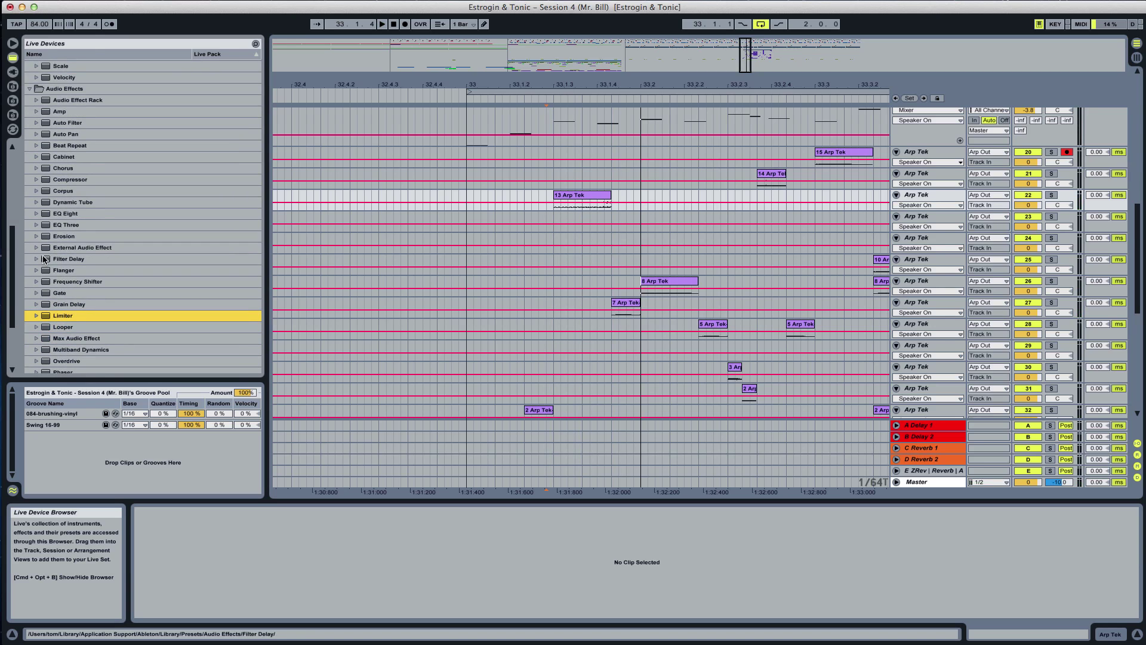
{"action": "left_click", "coordinate": [36, 258]}
{"action": "left_click", "coordinate": [67, 271]}
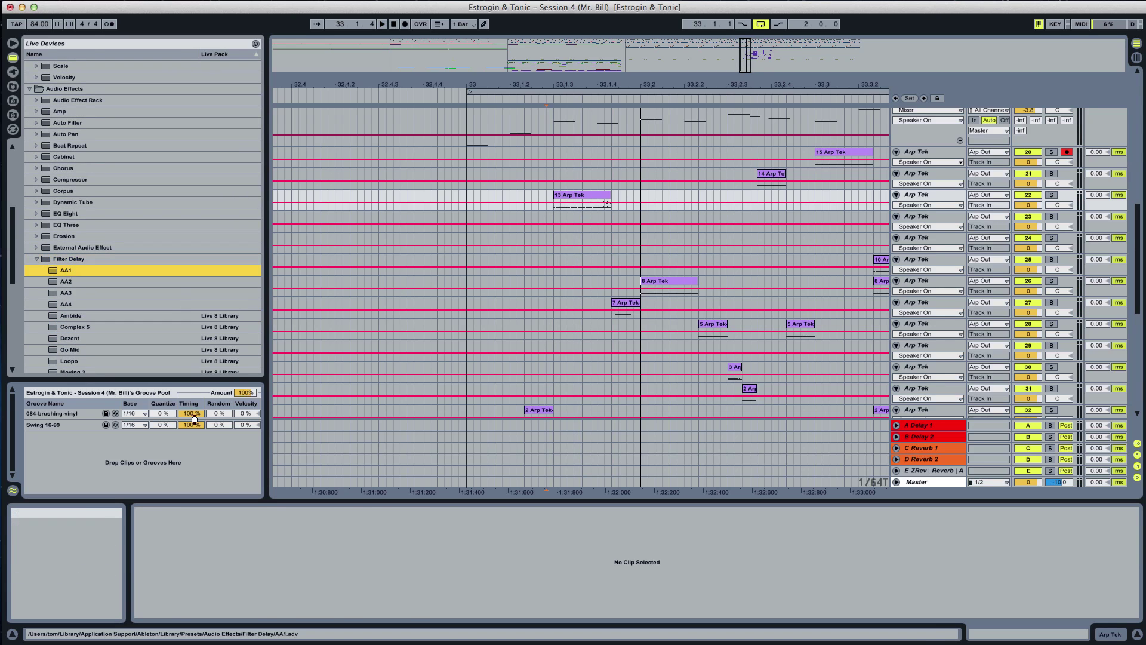
{"action": "key", "text": "Return"}
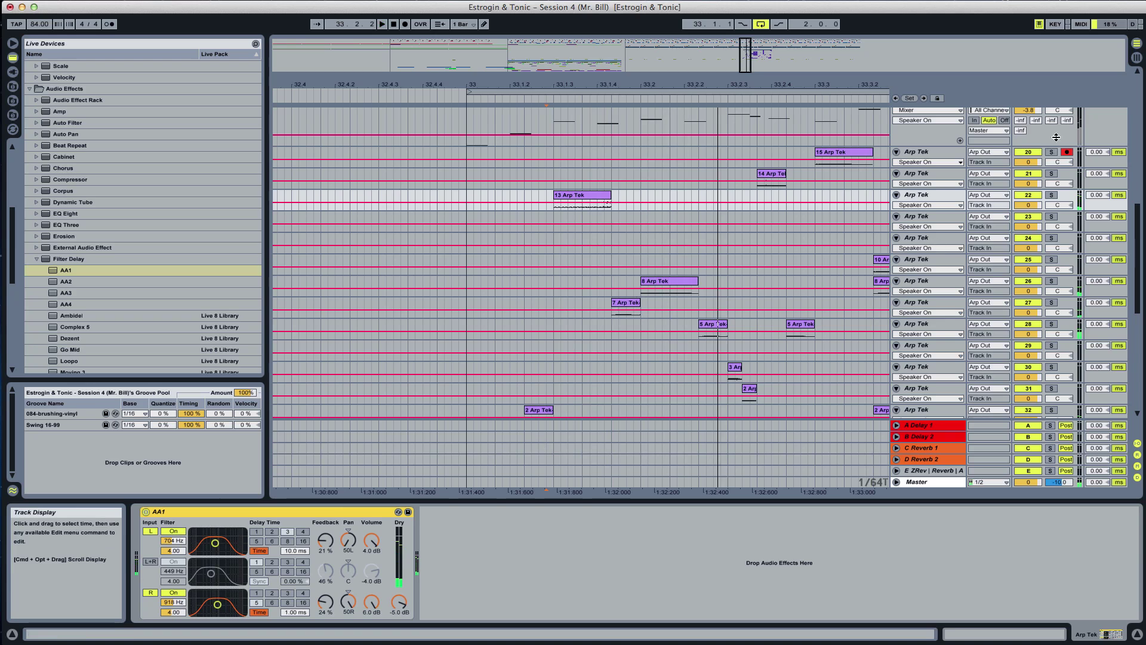
{"action": "left_click", "coordinate": [1053, 195]}
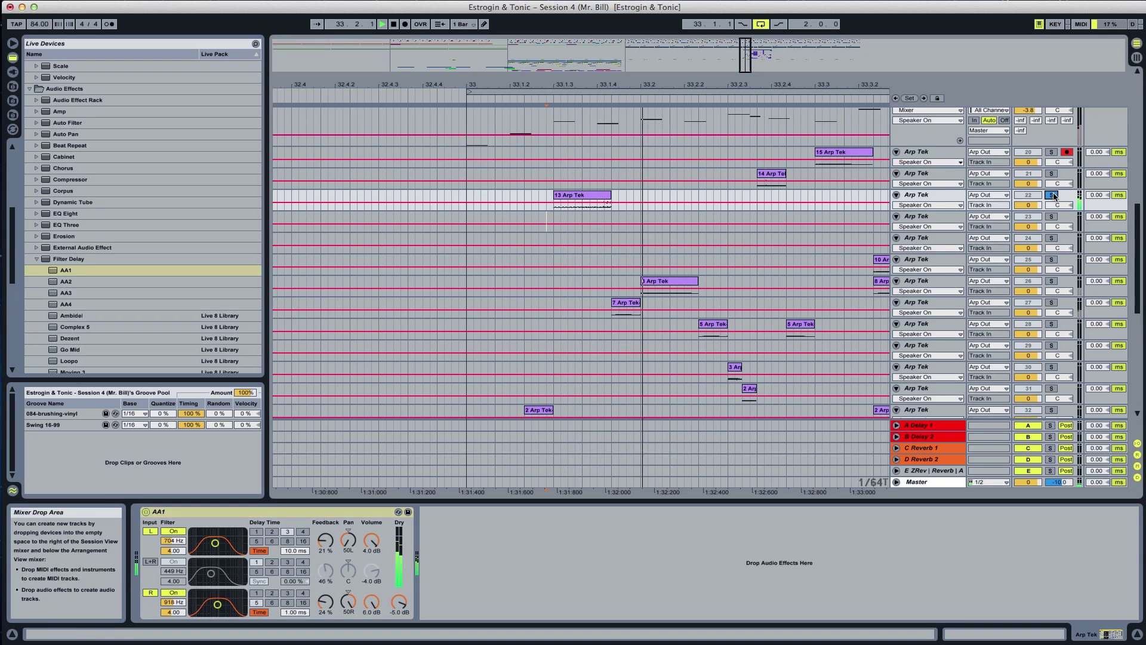
{"action": "key", "text": "space"}
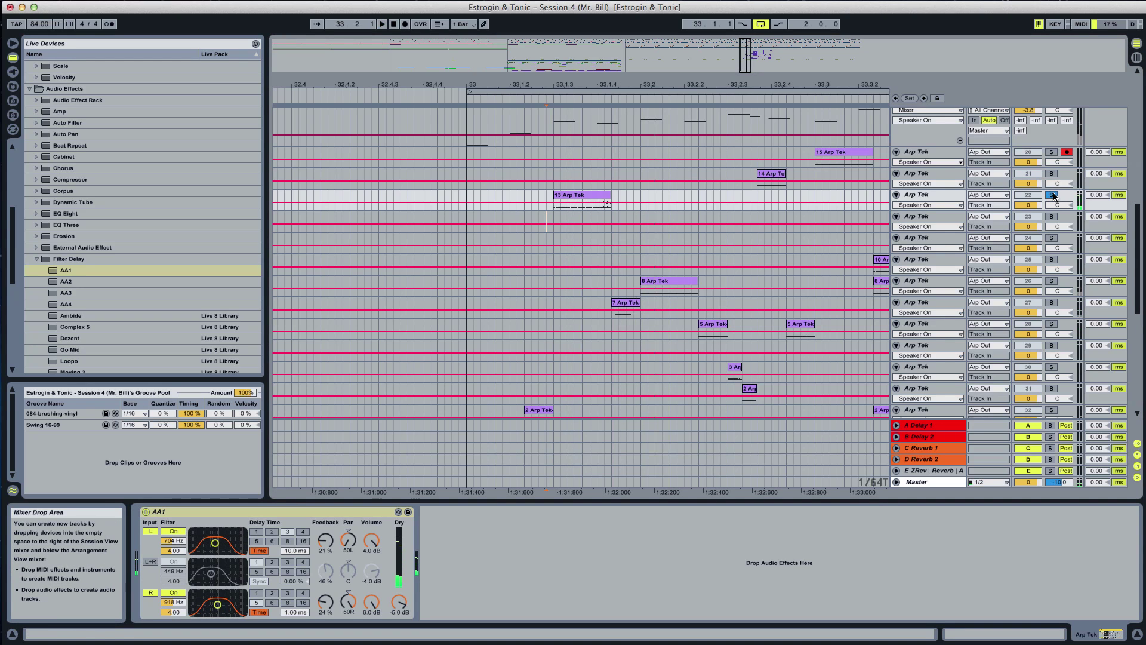
Transpose the reversed 13 Arp Tek clip up 12 st, set its warp mode to Complex Pro, and play it unsoloed in the mix
{"action": "left_click", "coordinate": [592, 195]}
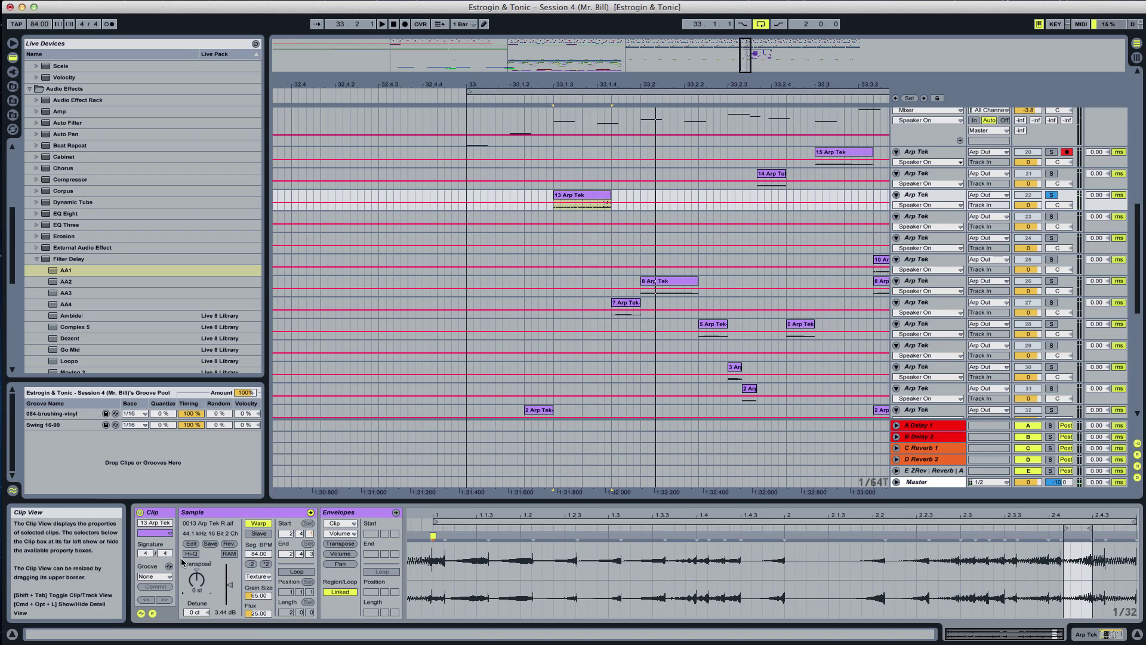
{"action": "key", "text": "space"}
{"action": "left_click", "coordinate": [258, 576]}
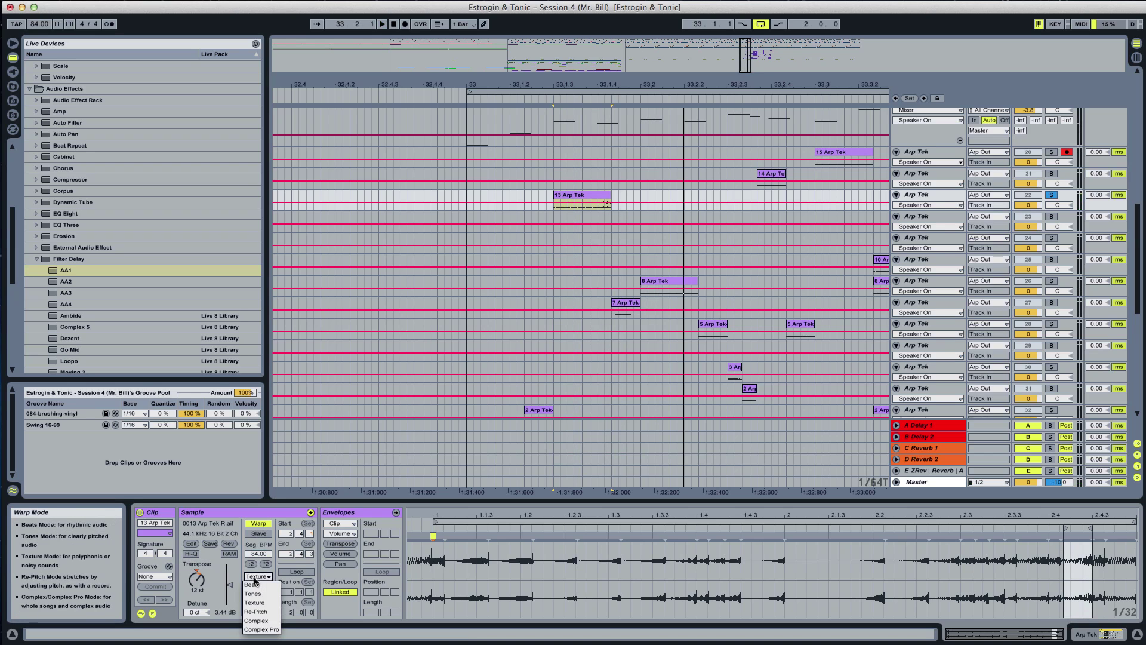
{"action": "left_click", "coordinate": [256, 630]}
{"action": "key", "text": "space"}
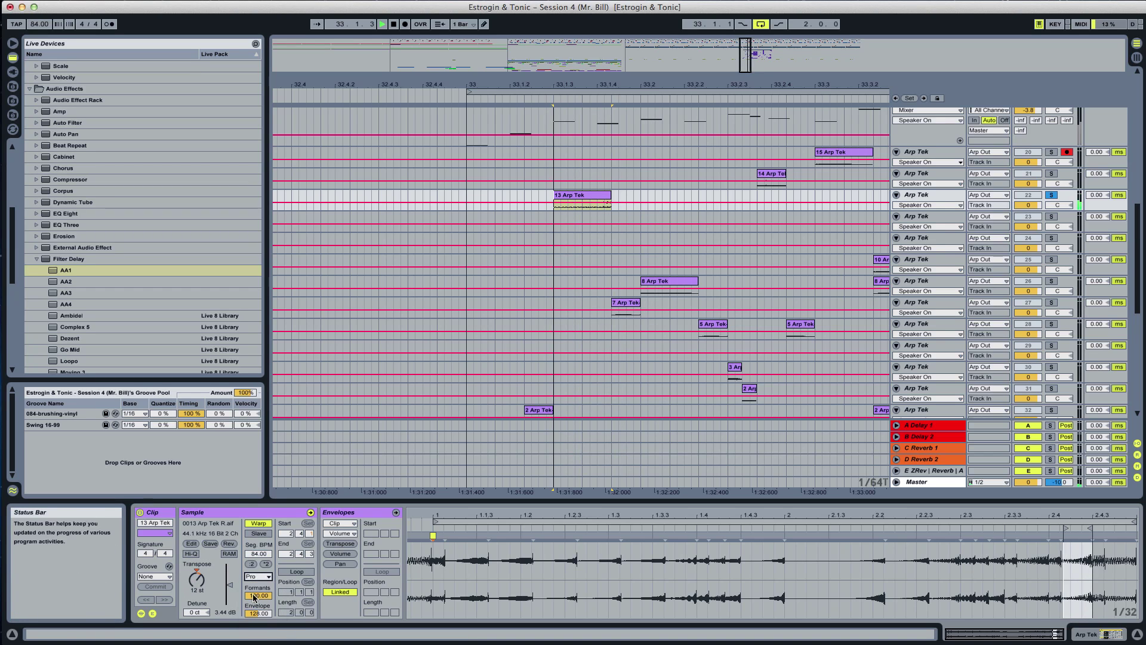
{"action": "left_click", "coordinate": [1051, 195]}
{"action": "left_click", "coordinate": [461, 222]}
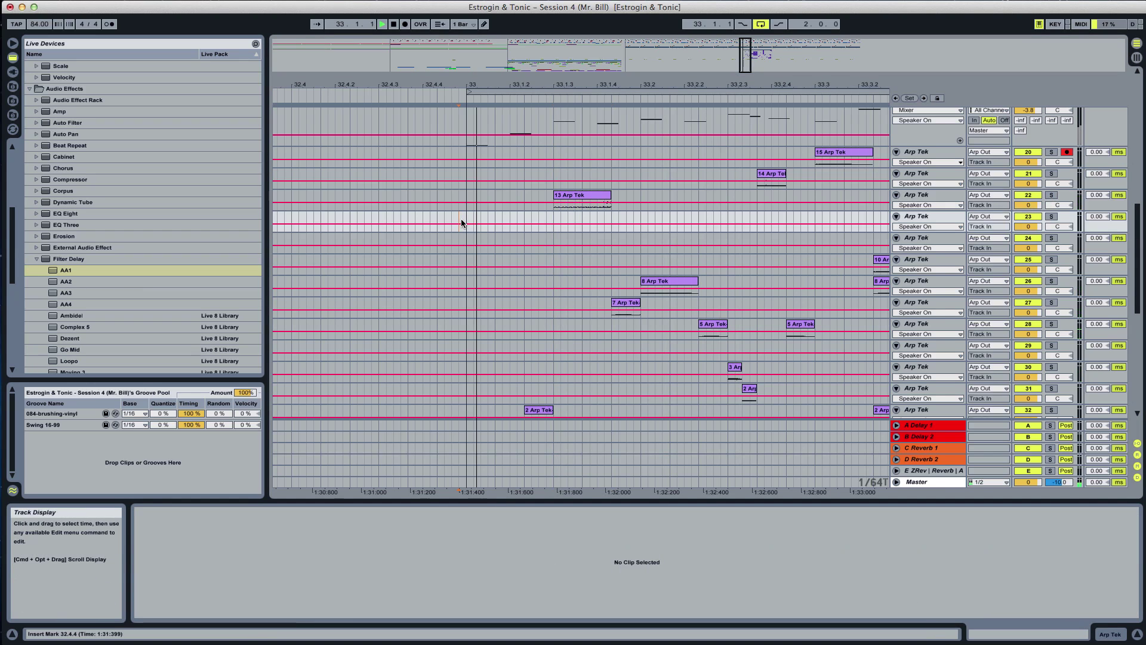
Cut a short gap into the middle of the 13 Arp Tek clip on track 22 and play it from 33.1.3
{"action": "key", "text": "space"}
{"action": "left_click_drag", "start_coordinate": [574, 219], "coordinate": [575, 209]}
{"action": "key", "text": "Delete"}
{"action": "left_click", "coordinate": [557, 210]}
{"action": "key", "text": "space"}
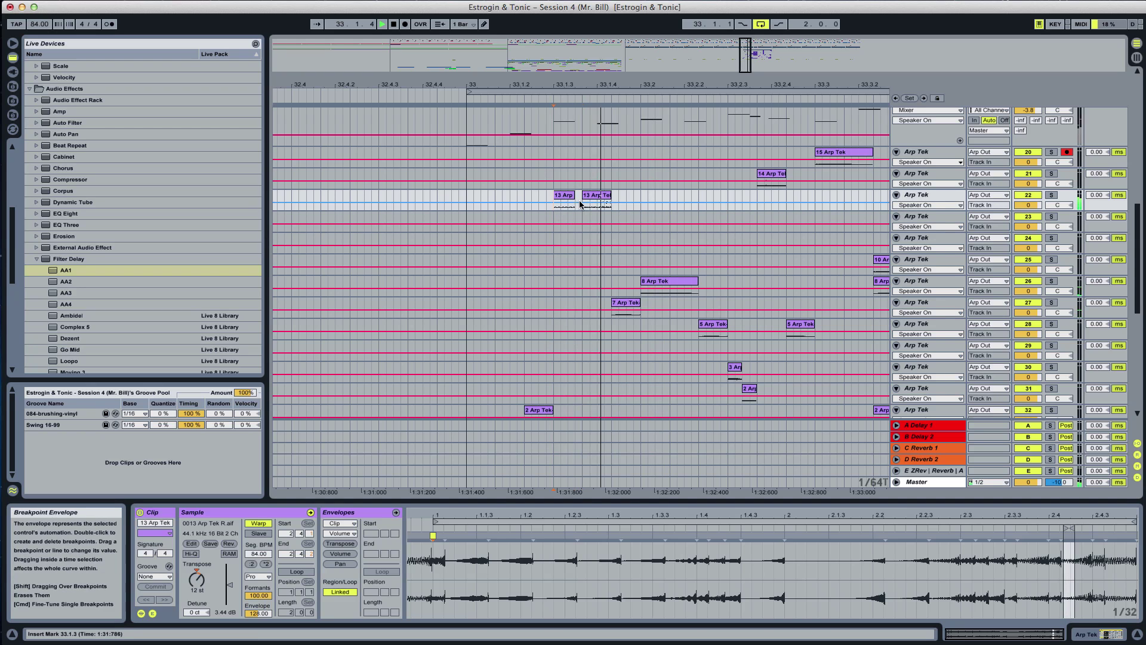
Reverse the second 13 Arp Tek piece on track 22 back to its forward sample and play the result
{"action": "left_click", "coordinate": [604, 201]}
{"action": "key", "text": "space"}
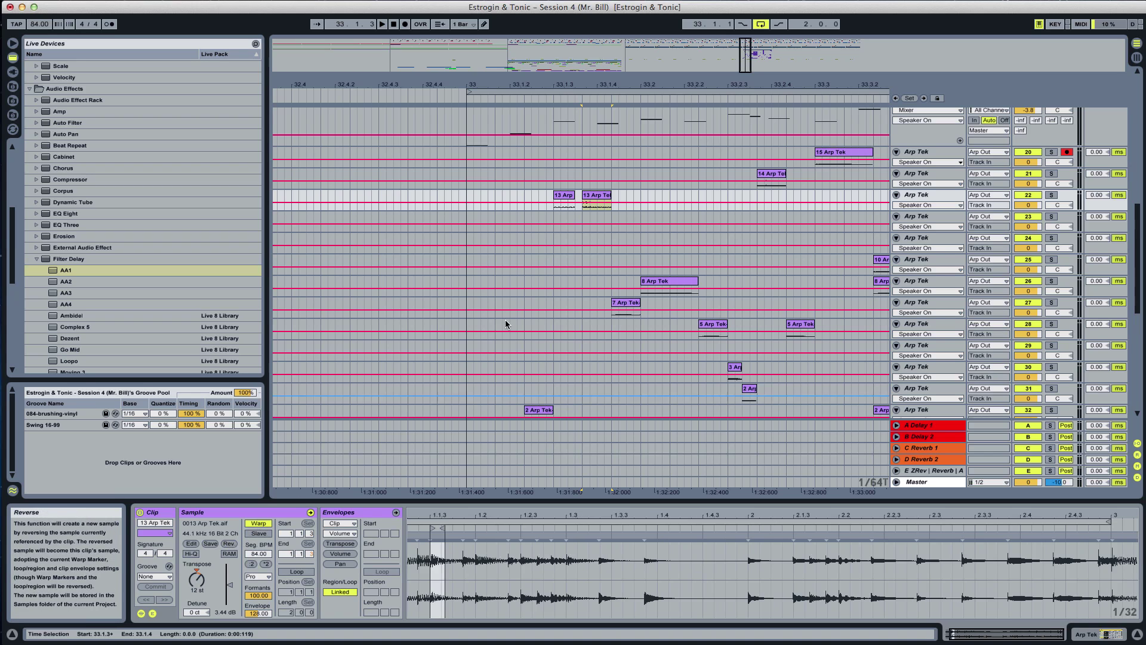
{"action": "left_click", "coordinate": [545, 242]}
{"action": "key", "text": "space"}
{"action": "key", "text": "space"}
{"action": "key", "text": "space"}
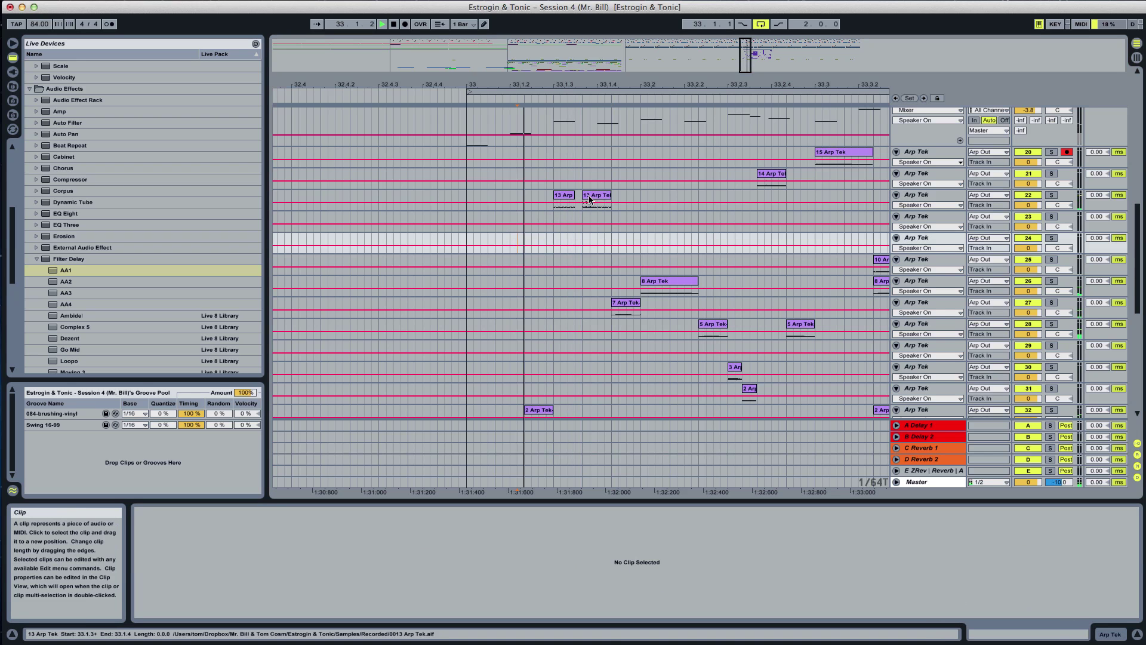
Shift the second 13 Arp Tek piece on track 22 slightly later and trim off its end
{"action": "key", "text": "space"}
{"action": "left_click_drag", "start_coordinate": [589, 195], "coordinate": [595, 194]}
{"action": "left_click", "coordinate": [503, 210]}
{"action": "key", "text": "space"}
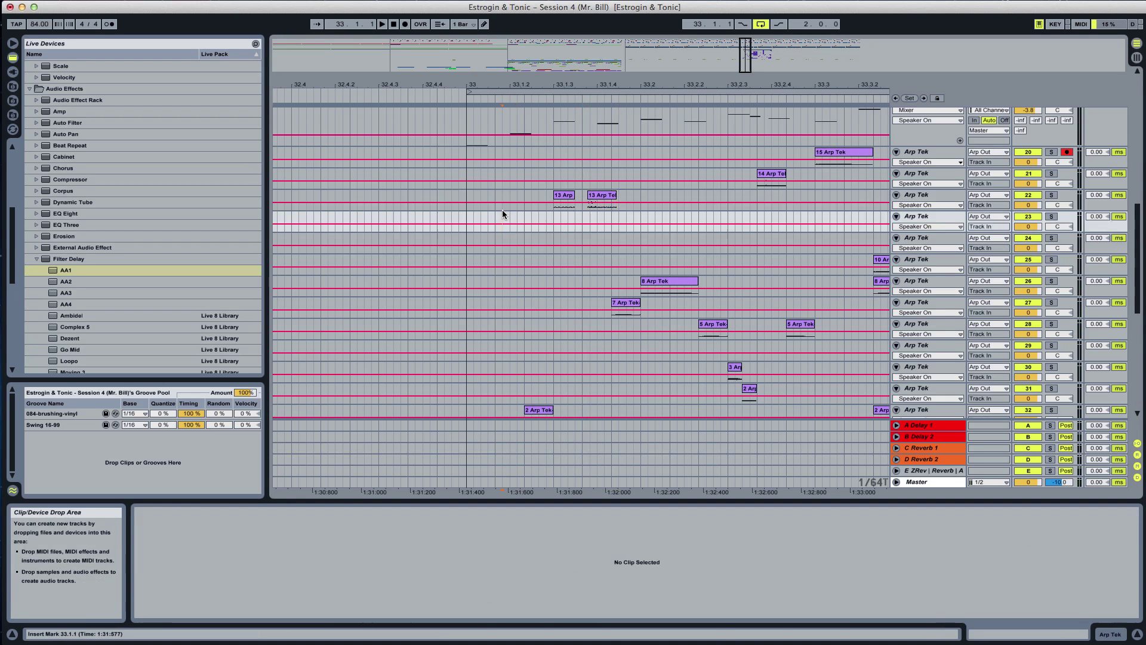
{"action": "scroll", "coordinate": [648, 261], "scroll_direction": "down", "scroll_amount": 1}
{"action": "scroll", "coordinate": [645, 251], "scroll_direction": "down", "scroll_amount": 1}
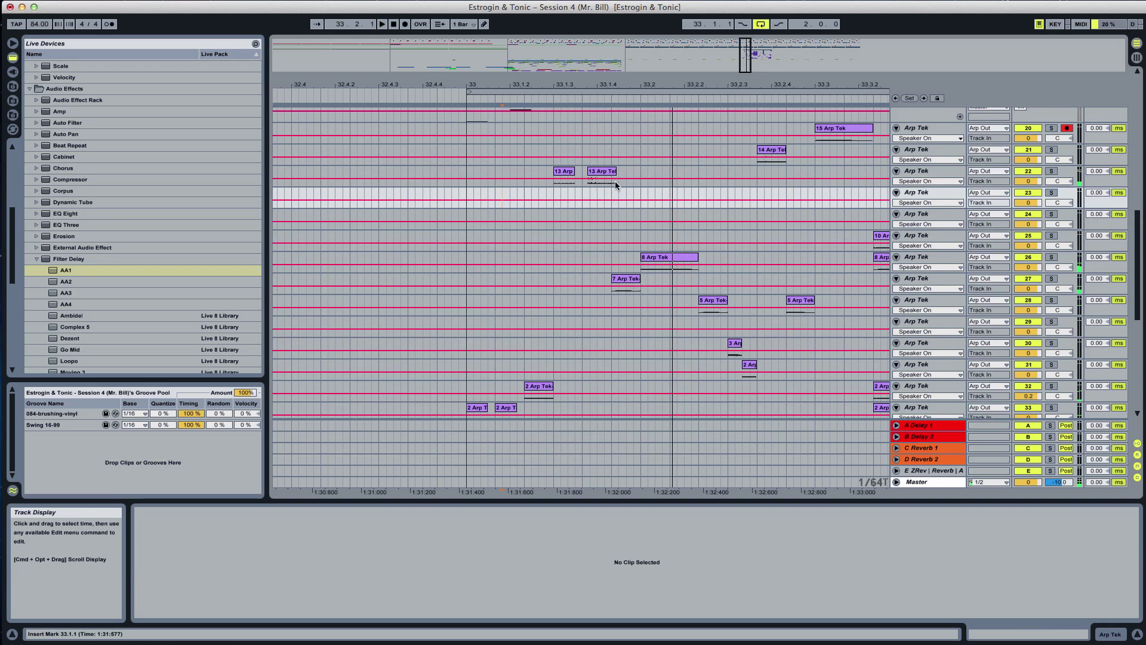
{"action": "left_click_drag", "start_coordinate": [600, 184], "coordinate": [618, 182]}
{"action": "key", "text": "Delete"}
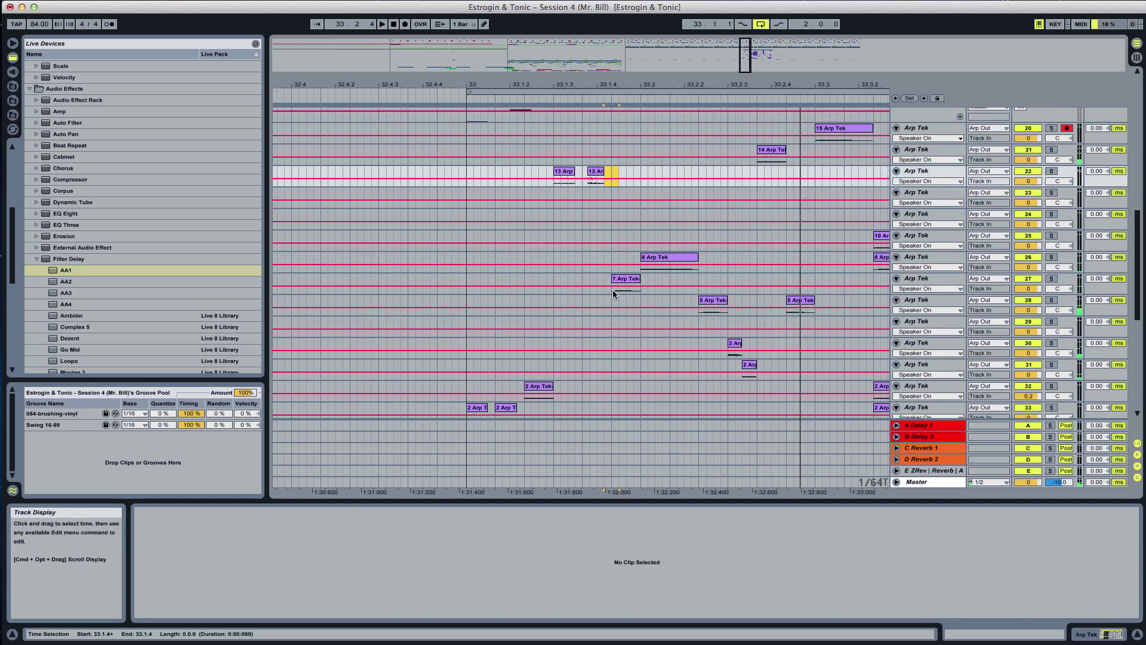
Audition the 7 Arp Tek-1 clip at 33.1.4 on track 27, briefly toggling its solo, and listen to the clips that follow
{"action": "left_click", "coordinate": [620, 291]}
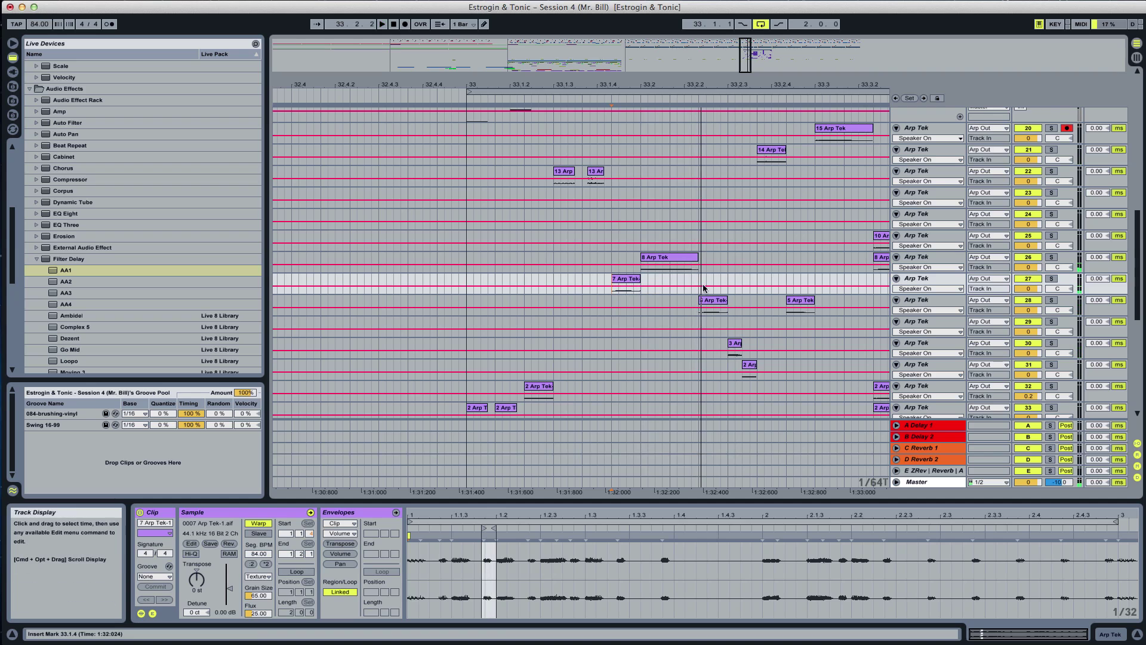
{"action": "left_click", "coordinate": [1053, 279]}
{"action": "left_click", "coordinate": [1053, 279]}
{"action": "key", "text": "space"}
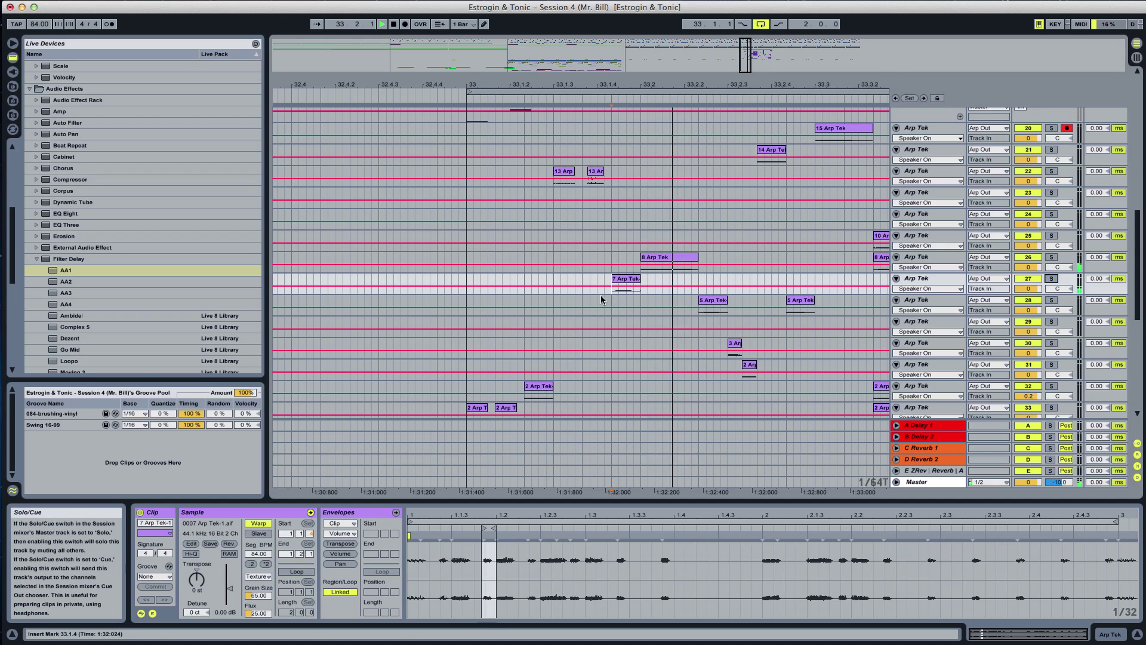
{"action": "key", "text": "space"}
{"action": "key", "text": "space"}
{"action": "scroll", "coordinate": [678, 273], "scroll_direction": "right", "scroll_amount": 2}
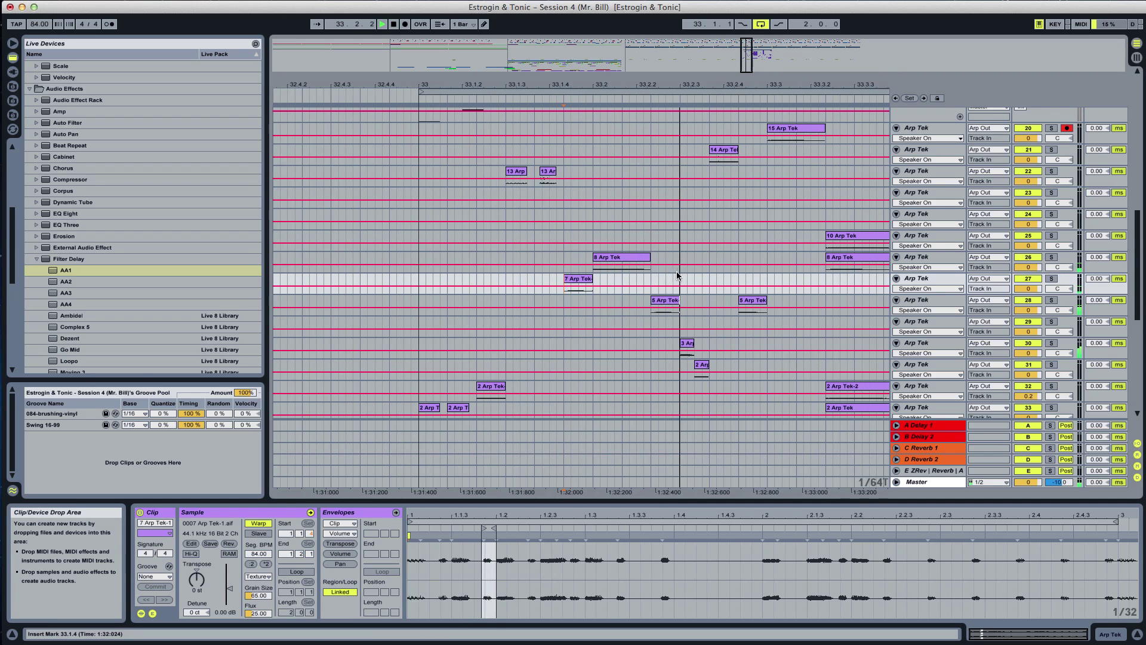
{"action": "key", "text": "space"}
{"action": "key", "text": "space"}
Set the gain of the 8 Arp Tek clip at 33.2.1 on track 26 to 4.69 dB and play it back
{"action": "left_click", "coordinate": [622, 258]}
{"action": "key", "text": "space"}
{"action": "key", "text": "space"}
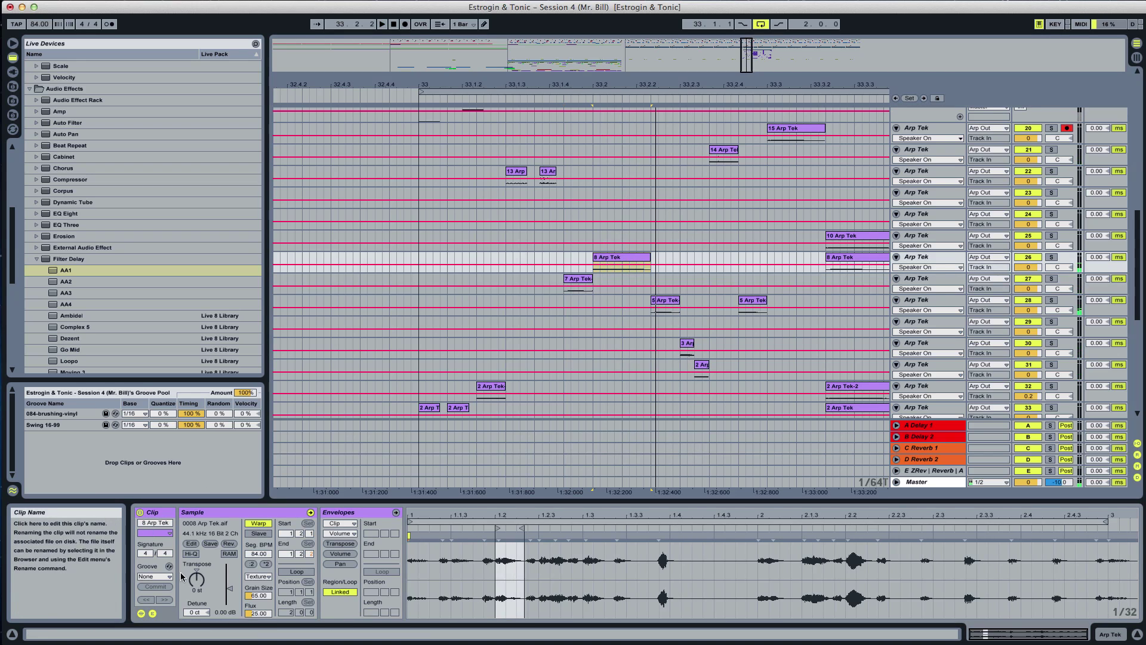
{"action": "left_click_drag", "start_coordinate": [229, 588], "coordinate": [229, 583]}
{"action": "key", "text": "space"}
{"action": "key", "text": "space"}
{"action": "key", "text": "space"}
{"action": "key", "text": "space"}
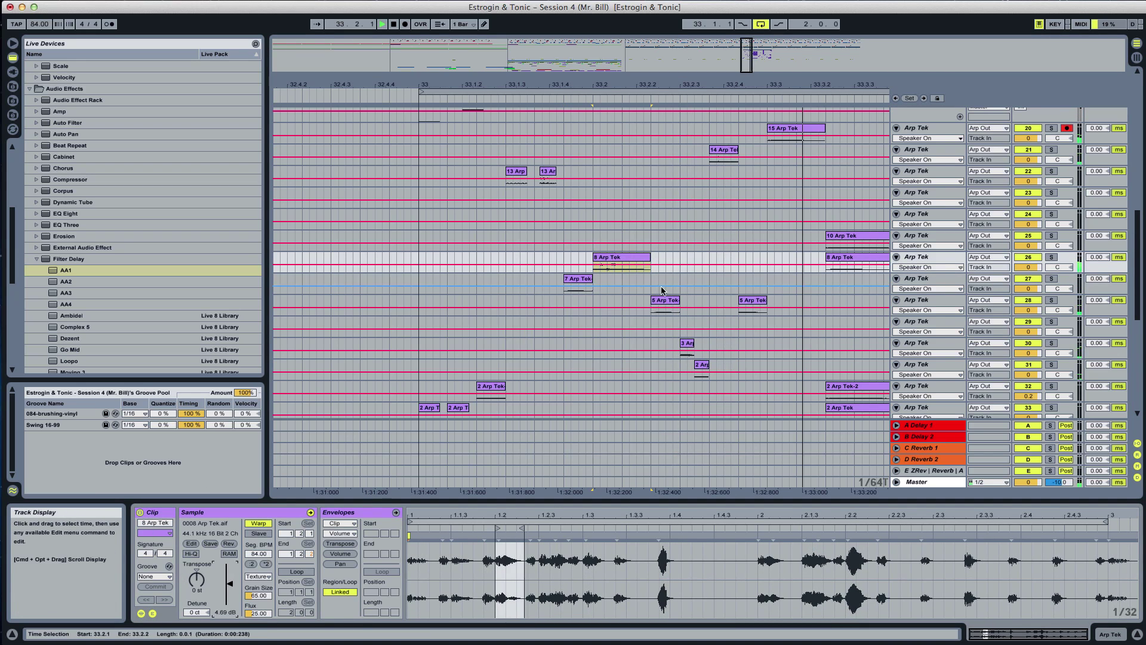
Play the passage from bar 33 and delete the 8 Arp Tek clip at 33.2.1 on track 26
{"action": "left_click", "coordinate": [382, 212]}
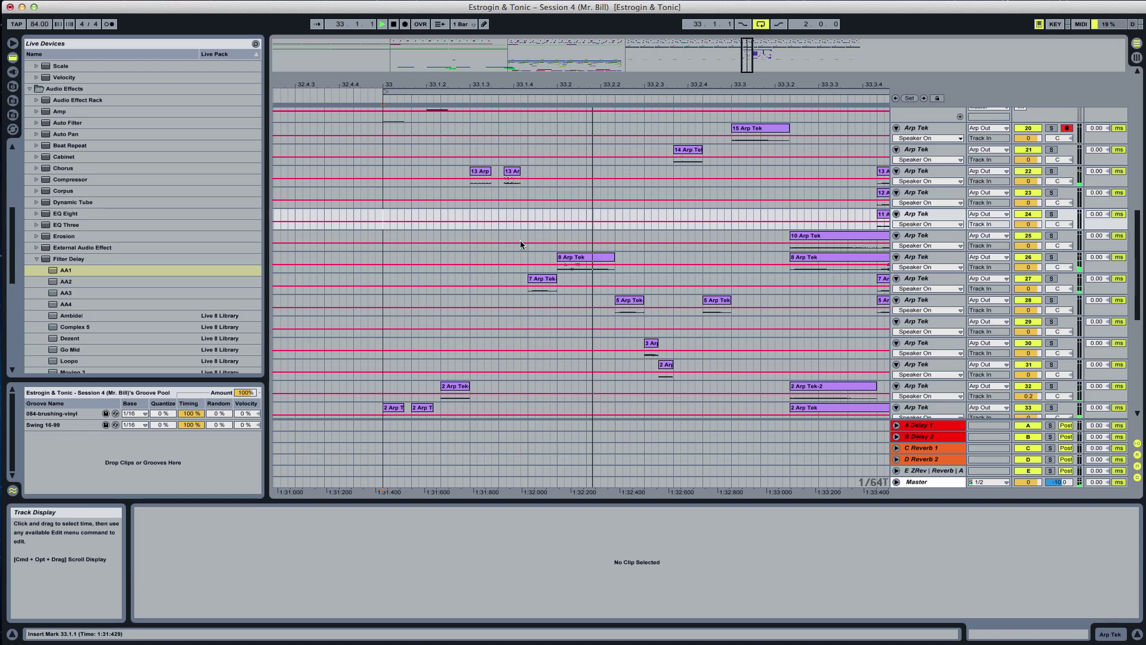
{"action": "left_click", "coordinate": [557, 270]}
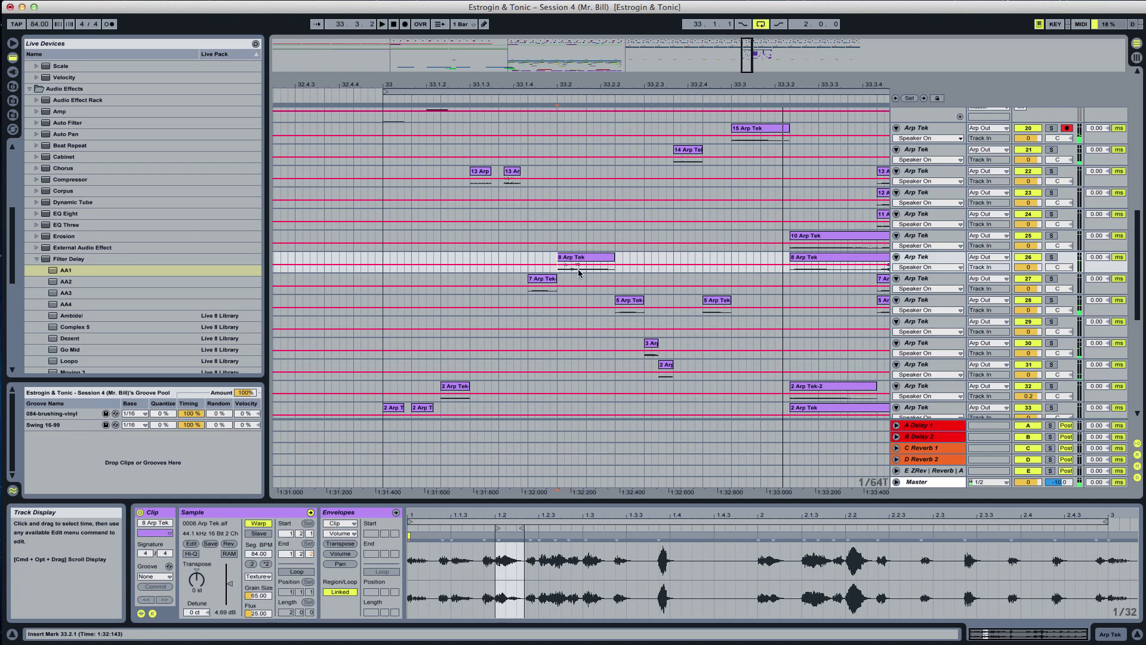
{"action": "key", "text": "space"}
{"action": "key", "text": "Delete"}
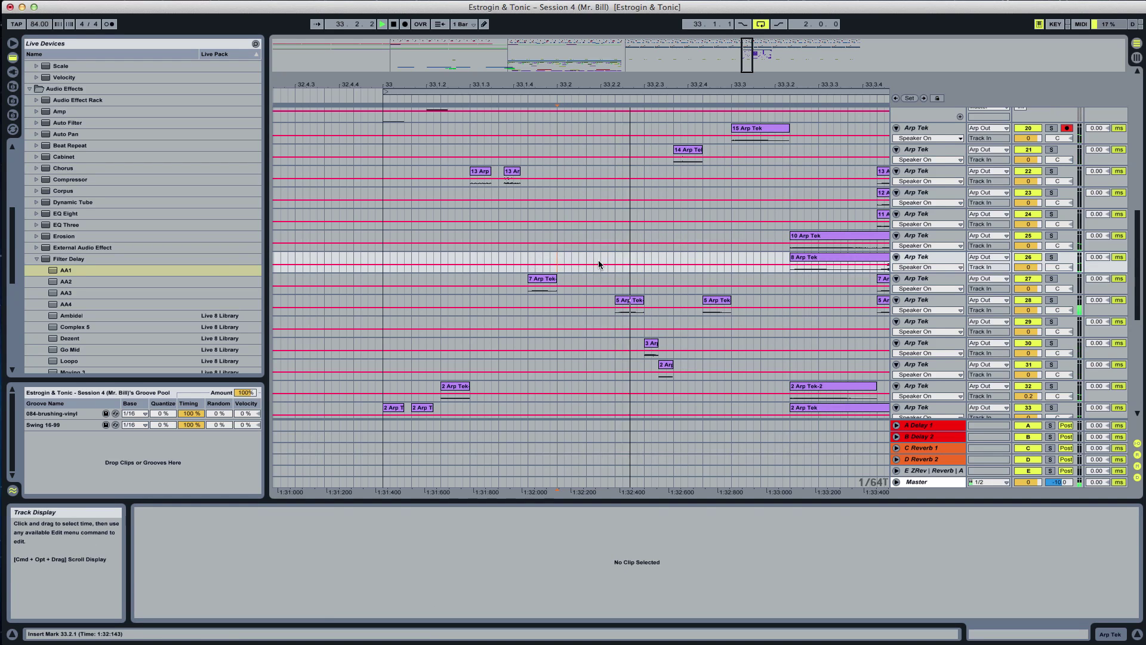
Nudge the short 2 Arp Tek-1 clip on track 31 slightly later and play from 33.2.2
{"action": "left_click", "coordinate": [667, 364]}
{"action": "key", "text": "space"}
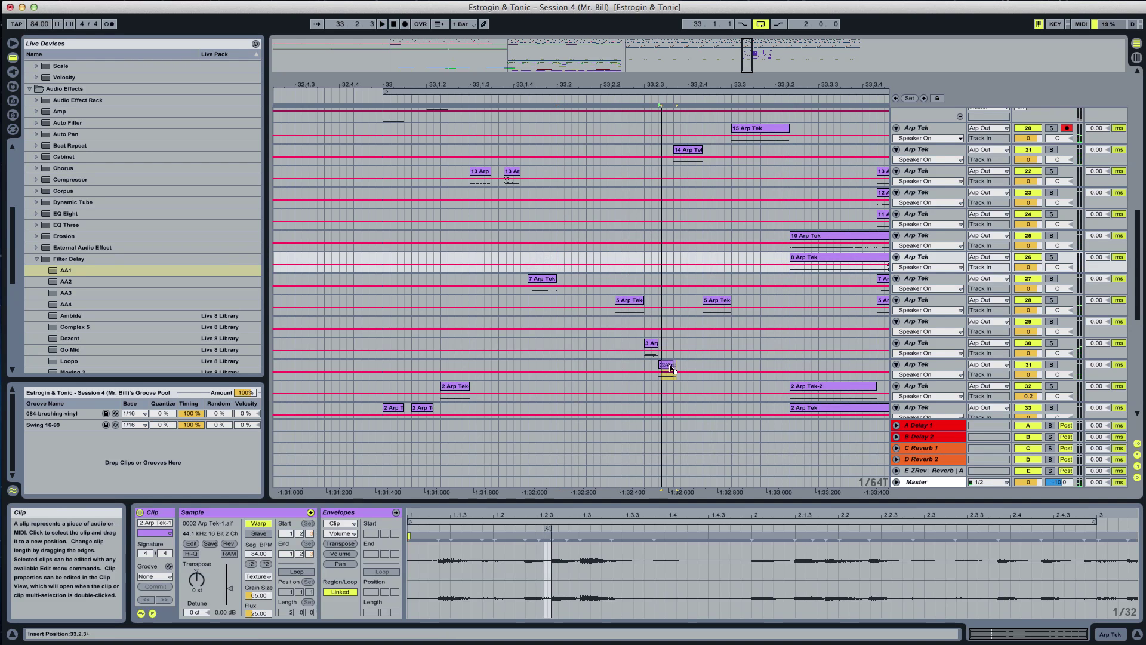
{"action": "left_click", "coordinate": [614, 368]}
{"action": "key", "text": "space"}
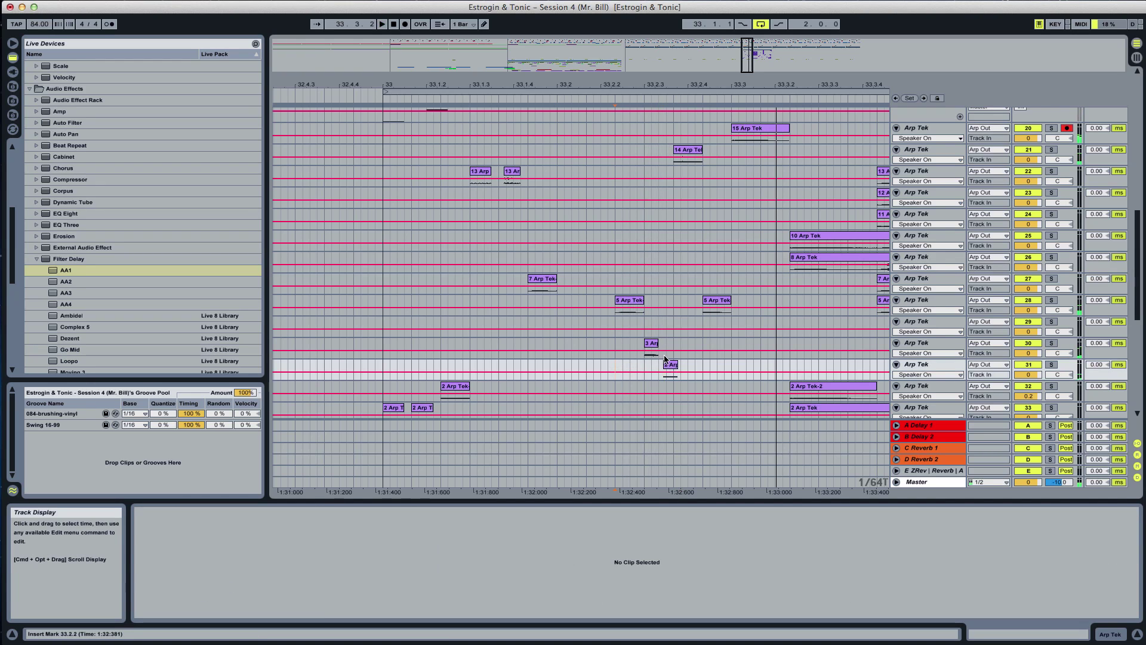
Nudge the short 2 Arp Tek-1 clip on track 31 slightly earlier and play it back
{"action": "left_click_drag", "start_coordinate": [670, 364], "coordinate": [666, 363]}
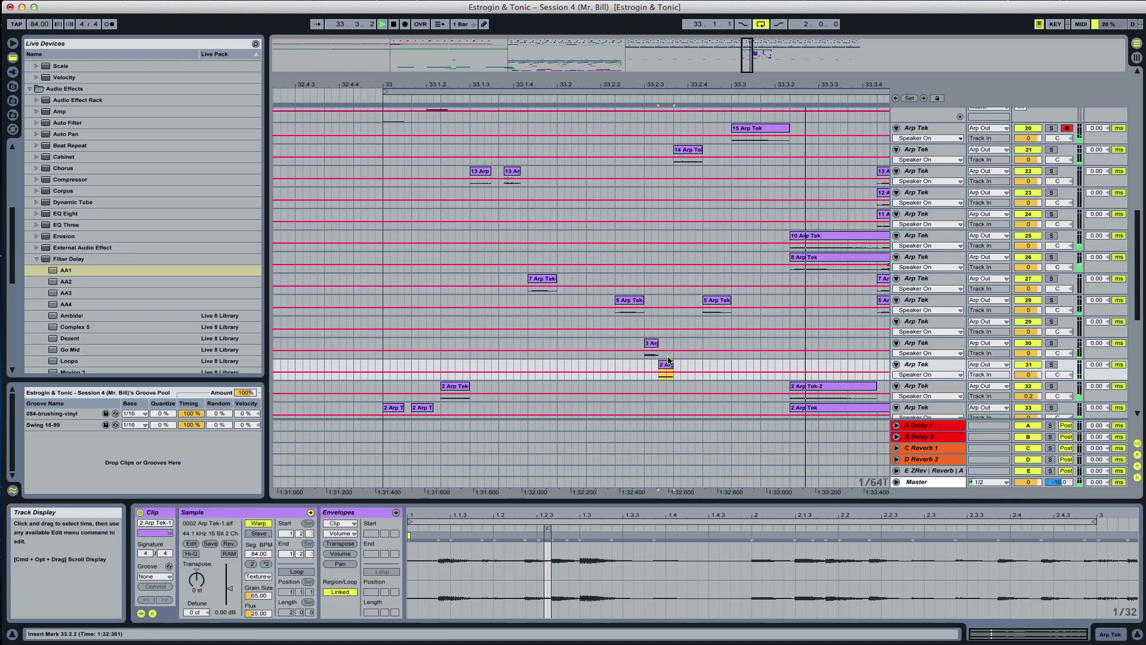
{"action": "key", "text": "space"}
{"action": "key", "text": "space"}
Nudge the 14 Arp Tek clip on track 21 slightly earlier, listening before and after the move
{"action": "left_click", "coordinate": [682, 150]}
{"action": "key", "text": "space"}
{"action": "key", "text": "space"}
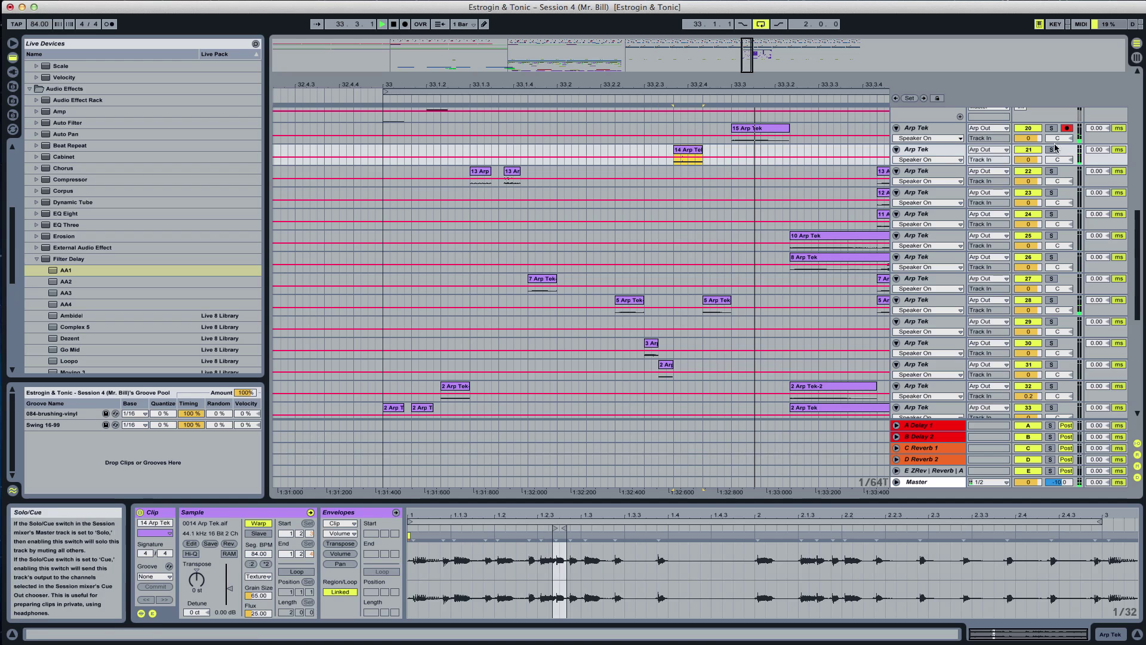
{"action": "left_click", "coordinate": [630, 197]}
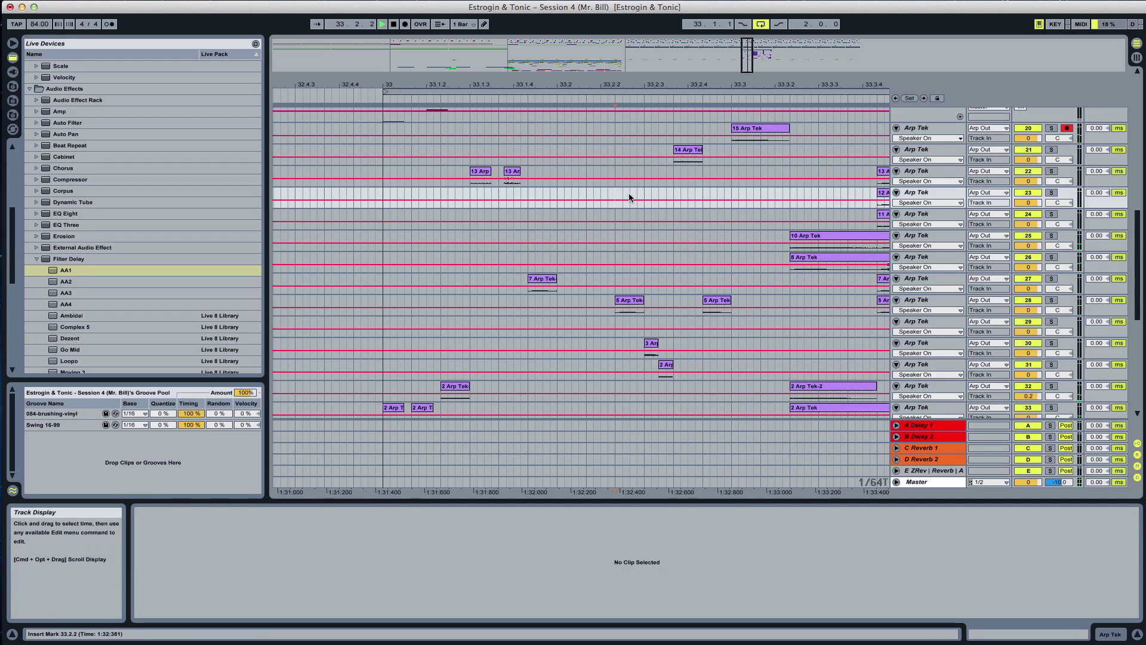
{"action": "key", "text": "space"}
{"action": "left_click", "coordinate": [680, 153]}
{"action": "left_click_drag", "start_coordinate": [678, 150], "coordinate": [673, 150]}
{"action": "left_click", "coordinate": [641, 150]}
{"action": "key", "text": "space"}
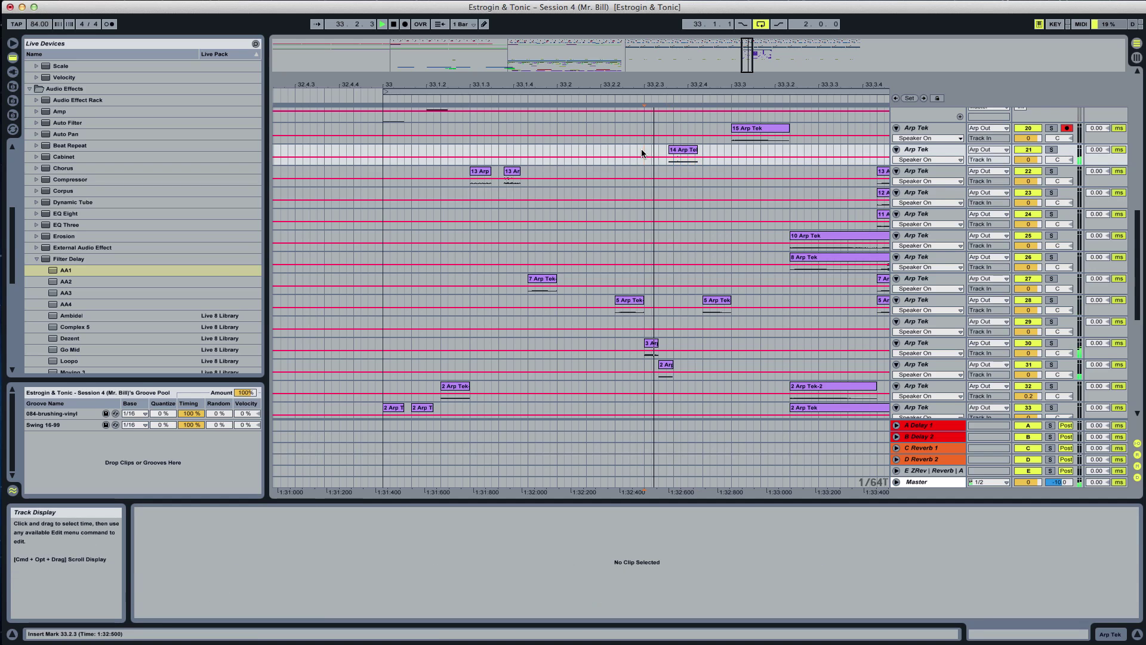
Replay the arpeggio passage repeatedly from just before 33.2.2 to check the clips on tracks 21, 30 and 31
{"action": "left_click", "coordinate": [608, 154]}
{"action": "key", "text": "space"}
{"action": "key", "text": "space"}
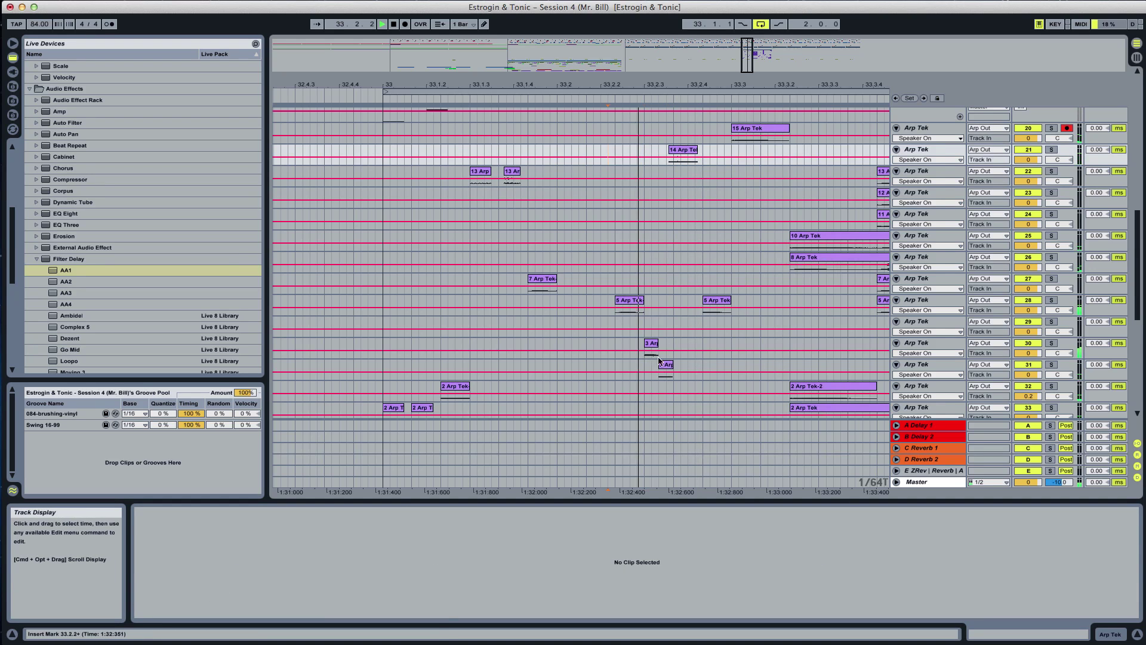
{"action": "key", "text": "space"}
{"action": "key", "text": "space"}
{"action": "key", "text": "space"}
{"action": "key", "text": "space"}
{"action": "key", "text": "space"}
{"action": "key", "text": "space"}
{"action": "key", "text": "space"}
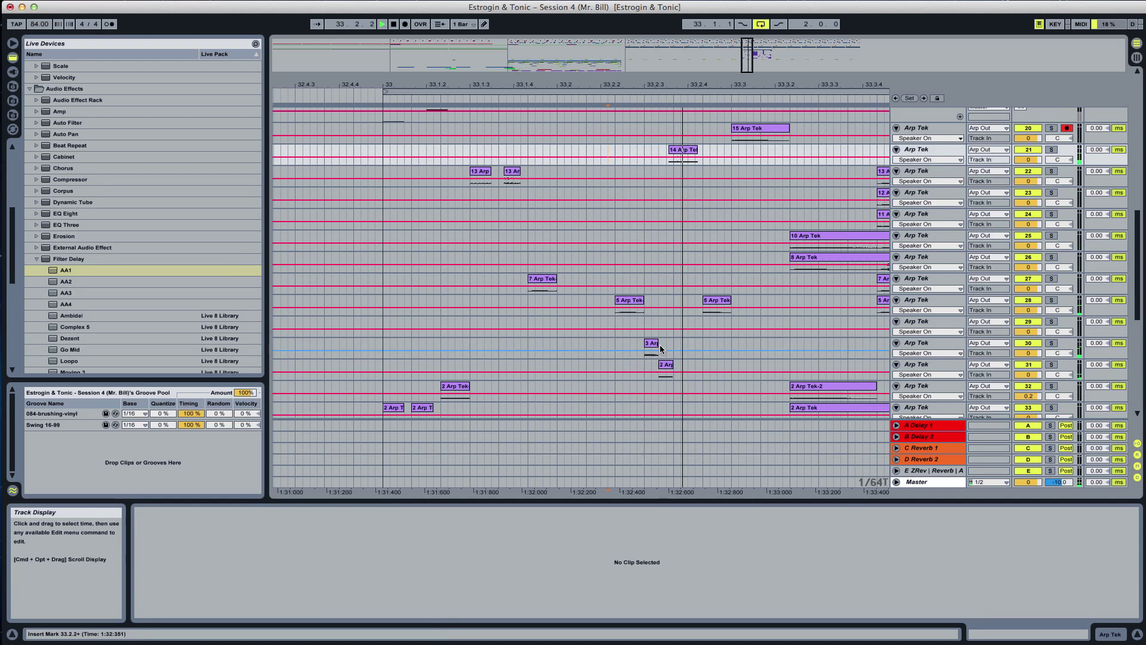
Cut off the ends of the short Arp Tek clips on tracks 30 and 31 and play from just before 33.2.2
{"action": "mouse_move", "coordinate": [657, 357]}
{"action": "left_mouse_down"}
{"action": "mouse_move", "coordinate": [682, 375]}
{"action": "mouse_move", "coordinate": [667, 375]}
{"action": "left_mouse_up"}
{"action": "key", "text": "Delete"}
{"action": "left_click", "coordinate": [665, 373]}
{"action": "key", "text": "Delete"}
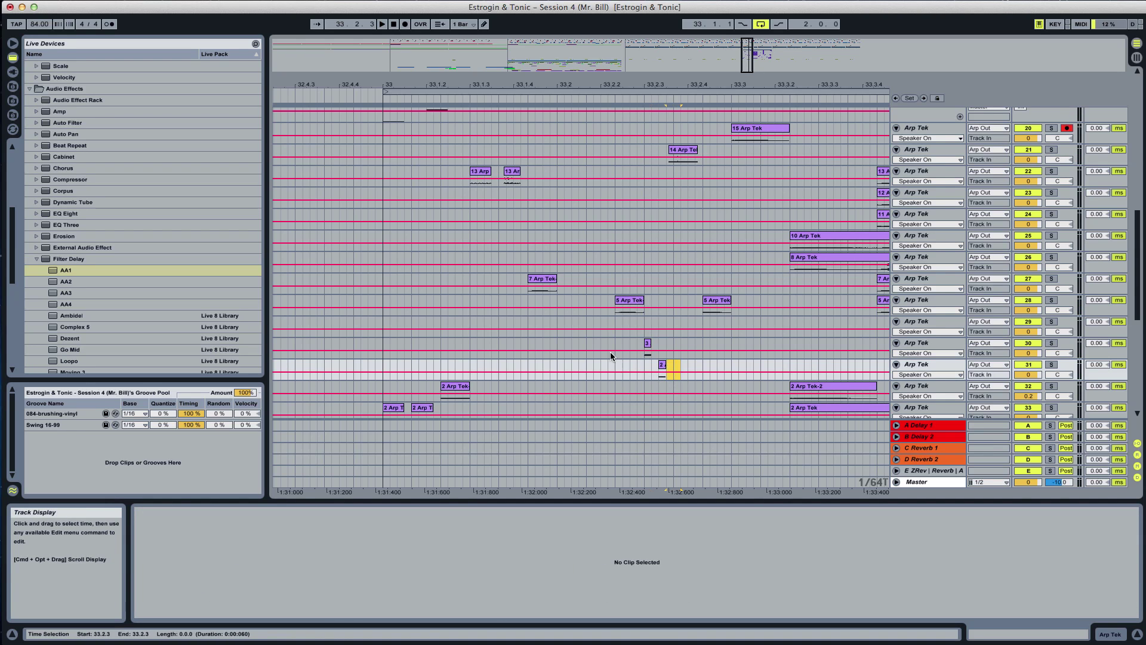
{"action": "left_click", "coordinate": [611, 353]}
{"action": "key", "text": "space"}
{"action": "key", "text": "space"}
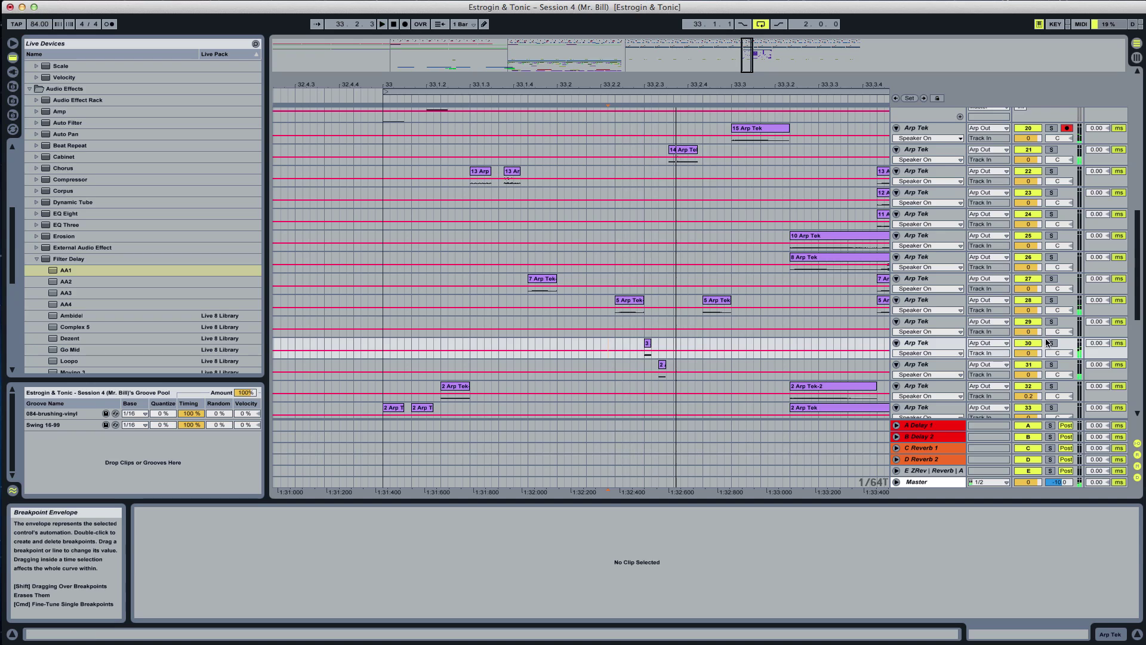
Briefly toggle the solos of tracks 30 and 31 and replay their shortened clips
{"action": "left_click", "coordinate": [1052, 342]}
{"action": "left_click", "coordinate": [1049, 365]}
{"action": "key", "text": "space"}
{"action": "key", "text": "space"}
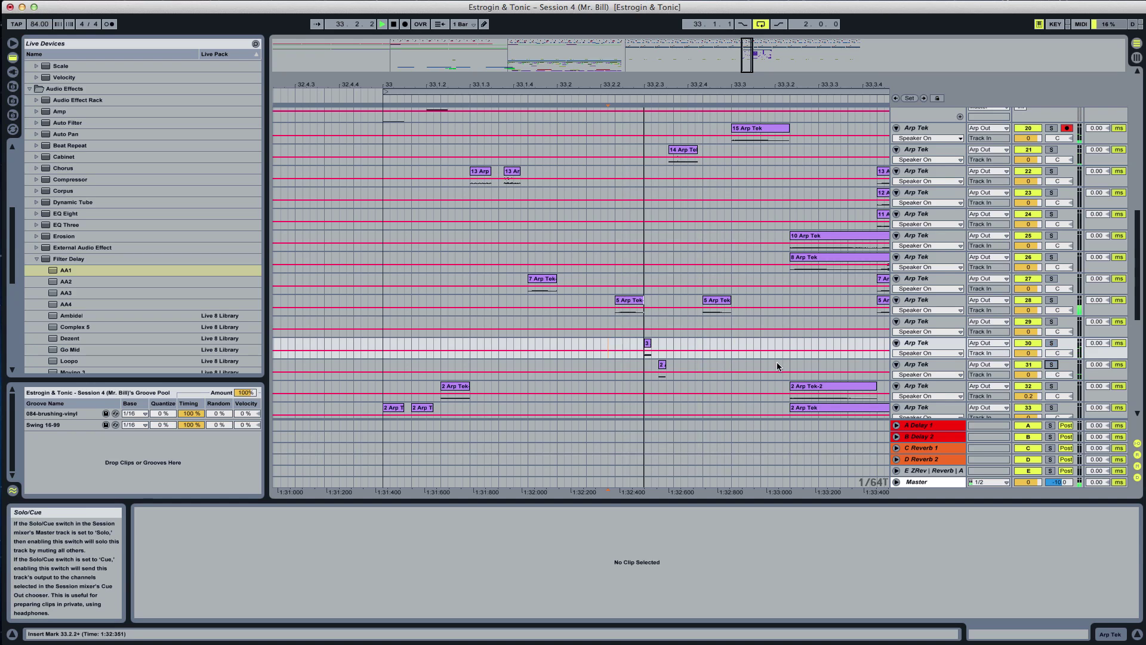
{"action": "key", "text": "space"}
Delete the short Arp Tek clips around 33.2.3 on tracks 30 and 31 and play from 33.2.1
{"action": "left_click", "coordinate": [662, 364]}
{"action": "key", "text": "Delete"}
{"action": "left_click", "coordinate": [589, 338]}
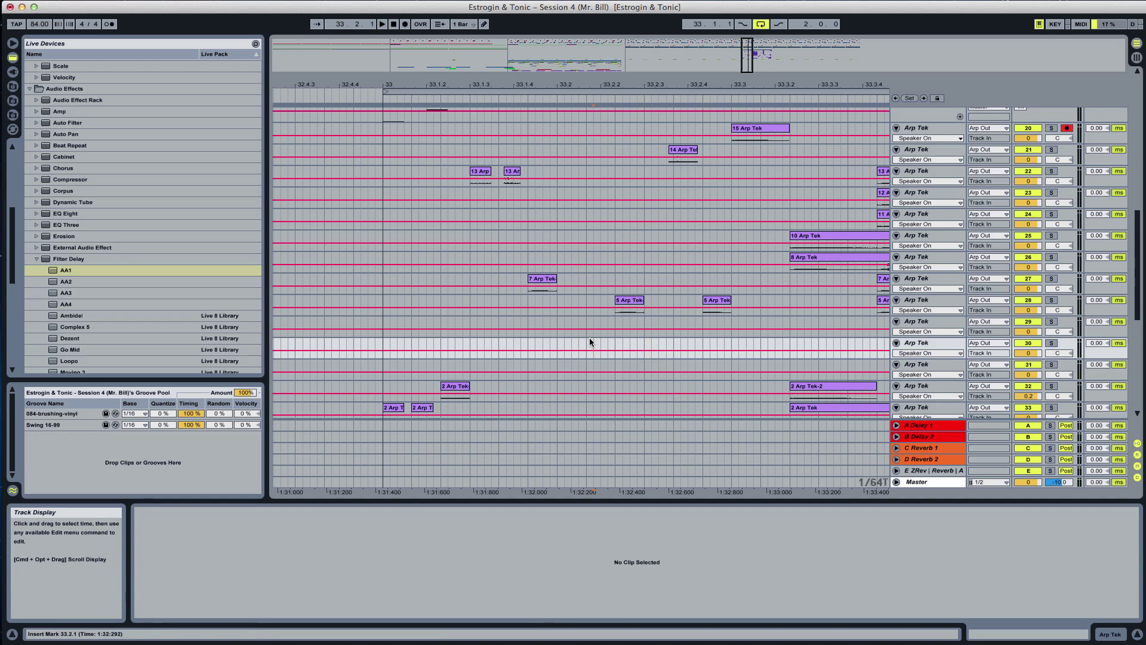
{"action": "key", "text": "space"}
{"action": "left_click", "coordinate": [513, 301]}
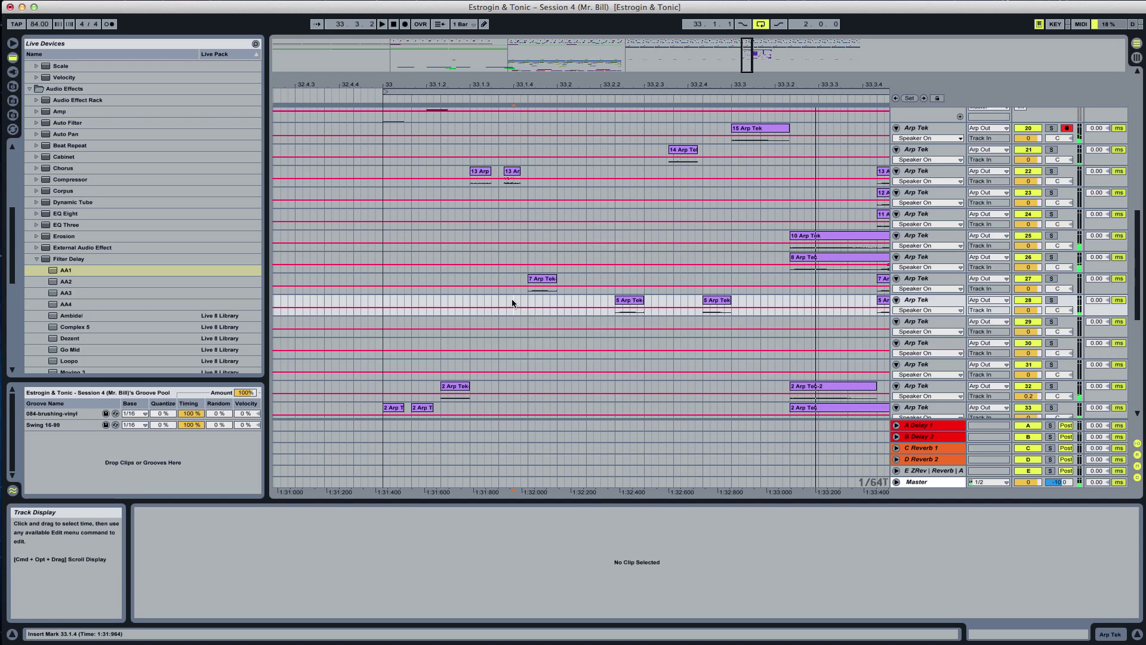
Unfold the Wurble track, delete the middle section of its frozen clip just before 33.2.2 and play the passage back
{"action": "scroll", "coordinate": [636, 339], "scroll_direction": "down", "scroll_amount": 4}
{"action": "scroll", "coordinate": [639, 338], "scroll_direction": "down", "scroll_amount": 8}
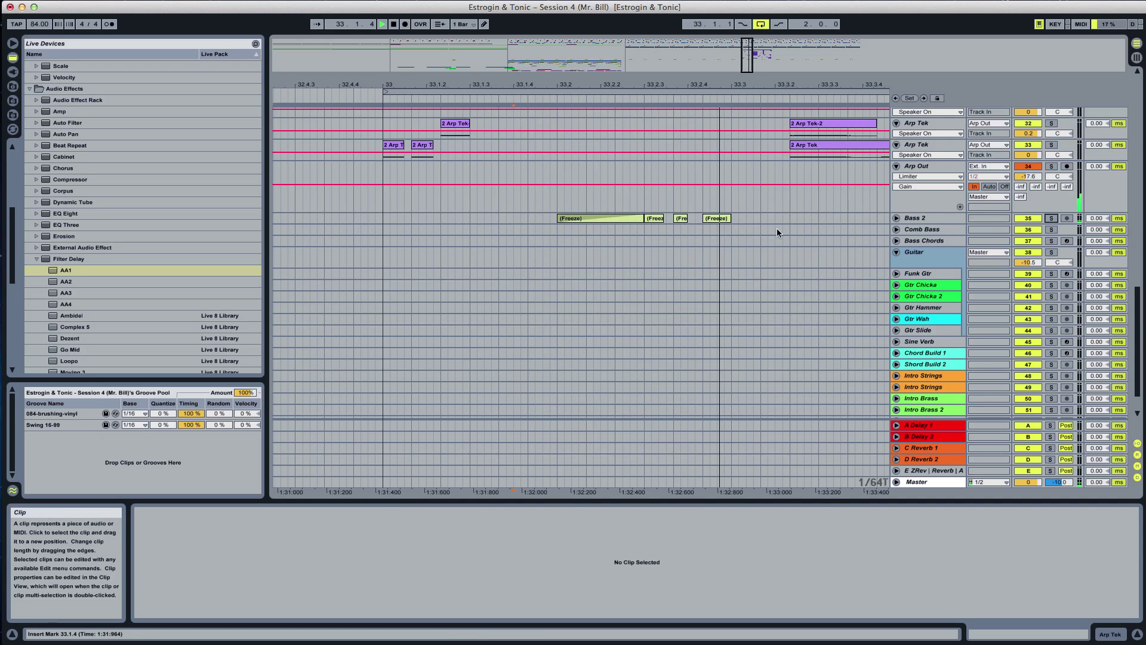
{"action": "scroll", "coordinate": [766, 252], "scroll_direction": "up", "scroll_amount": 15}
{"action": "scroll", "coordinate": [766, 253], "scroll_direction": "up", "scroll_amount": 12}
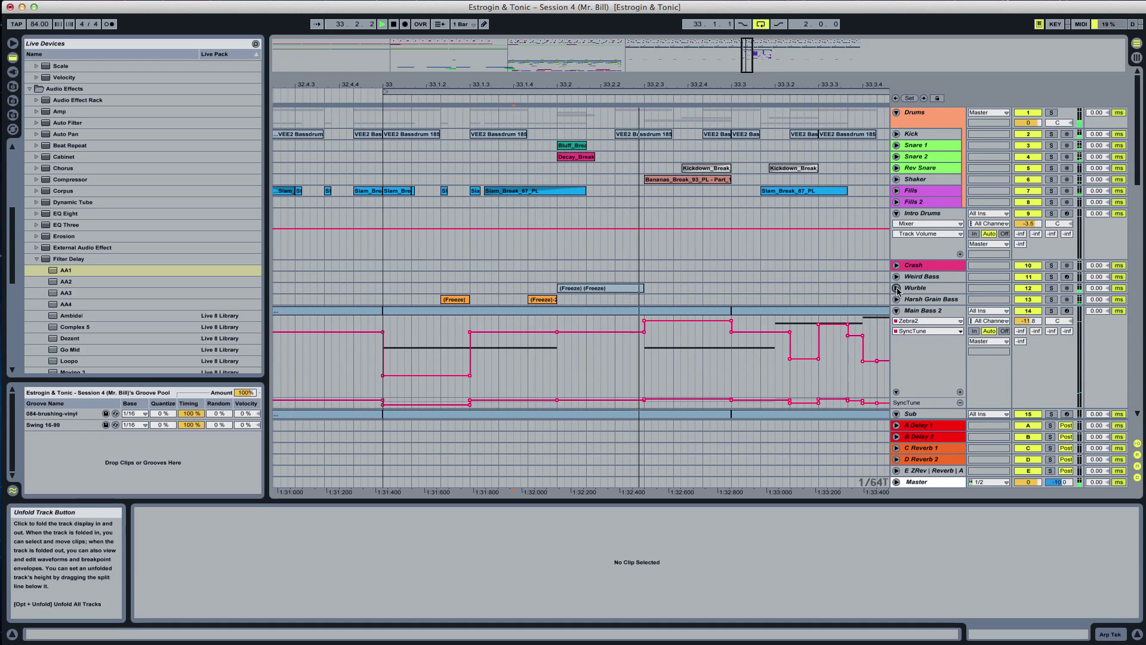
{"action": "left_click", "coordinate": [897, 288]}
{"action": "key", "text": "space"}
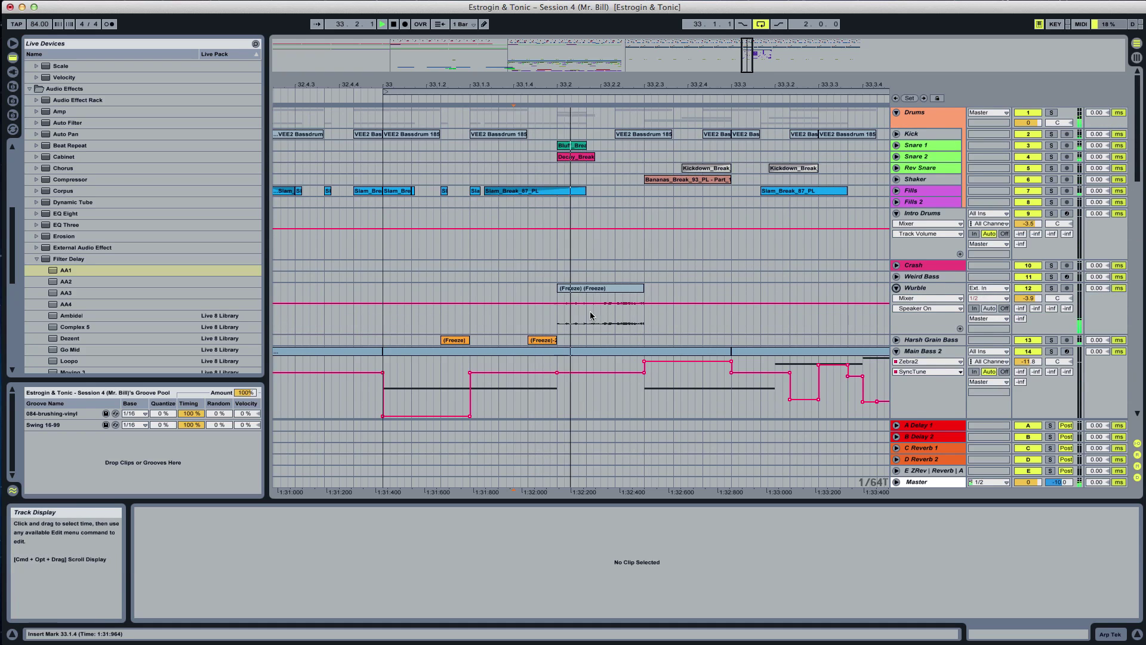
{"action": "left_click_drag", "start_coordinate": [592, 316], "coordinate": [614, 320]}
{"action": "left_click_drag", "start_coordinate": [618, 317], "coordinate": [586, 313]}
{"action": "key", "text": "Delete"}
{"action": "left_click", "coordinate": [557, 320]}
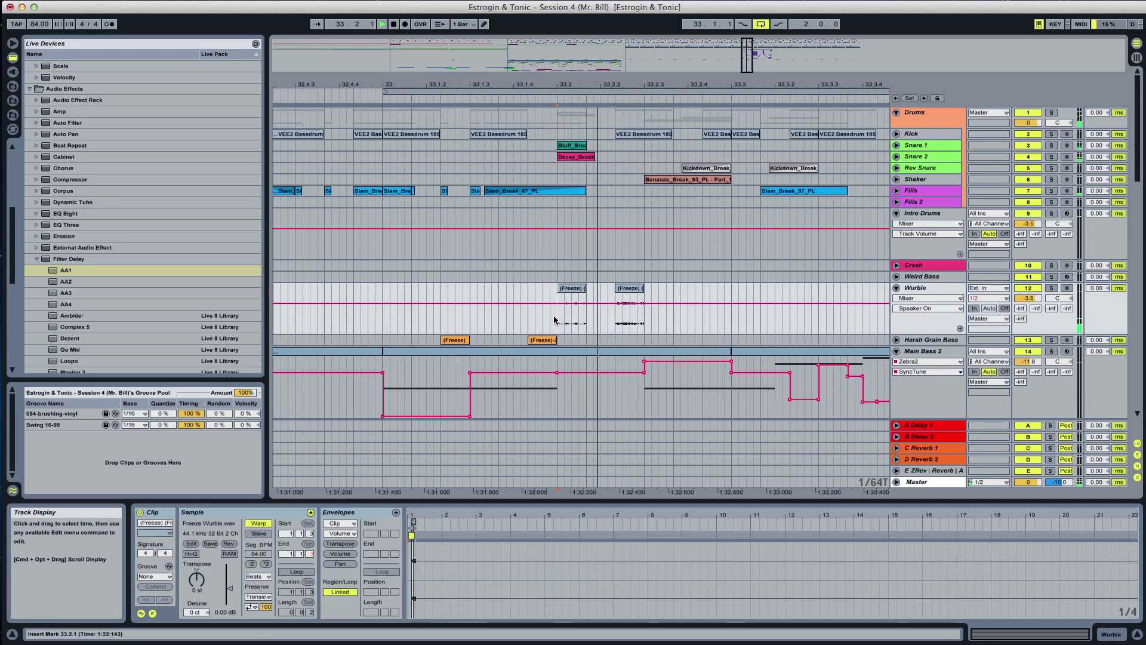
{"action": "left_click", "coordinate": [502, 321]}
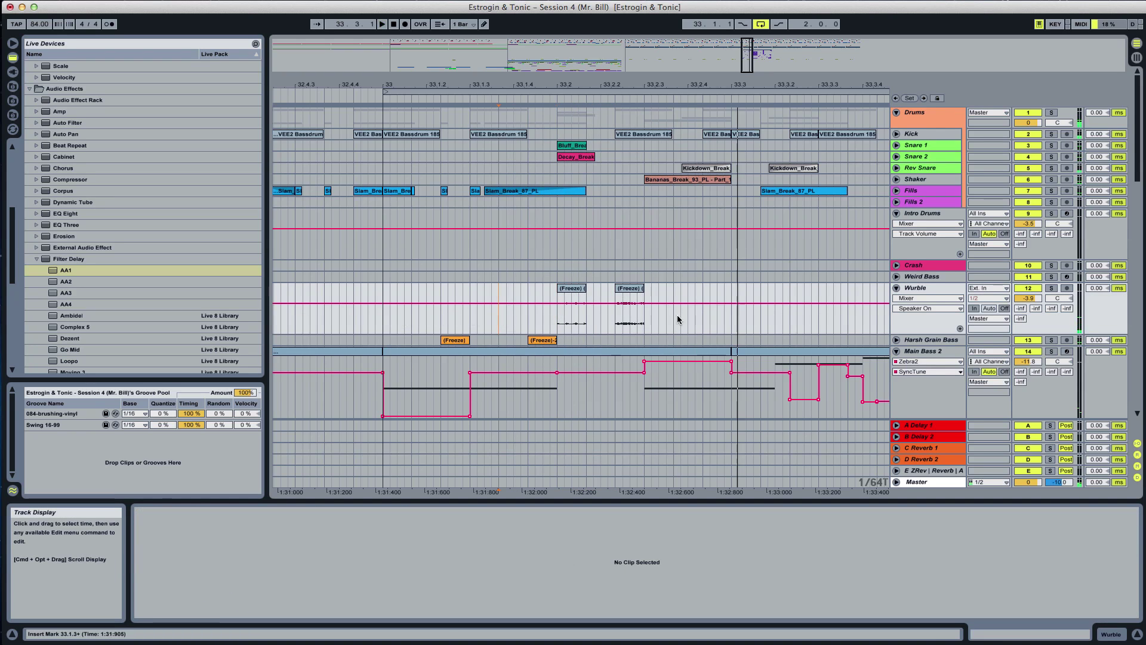
{"action": "key", "text": "space"}
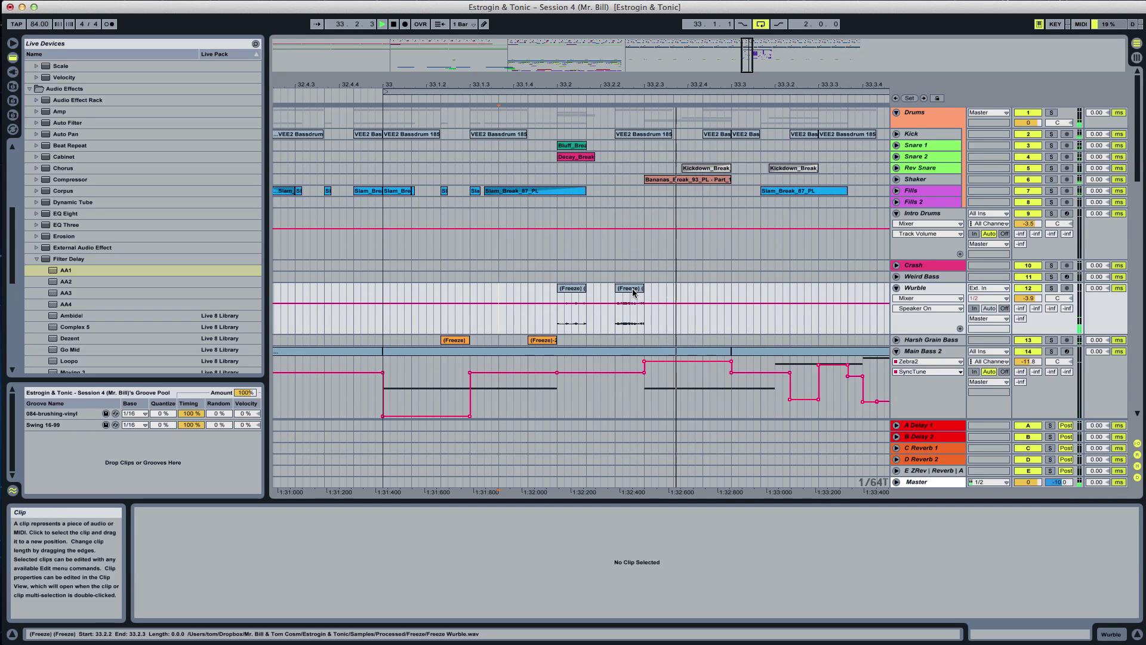
Delete the remaining frozen Wurble piece from 33.2.2 to 33.2.3 and play from 33.1.1
{"action": "left_click", "coordinate": [631, 293]}
{"action": "key", "text": "Delete"}
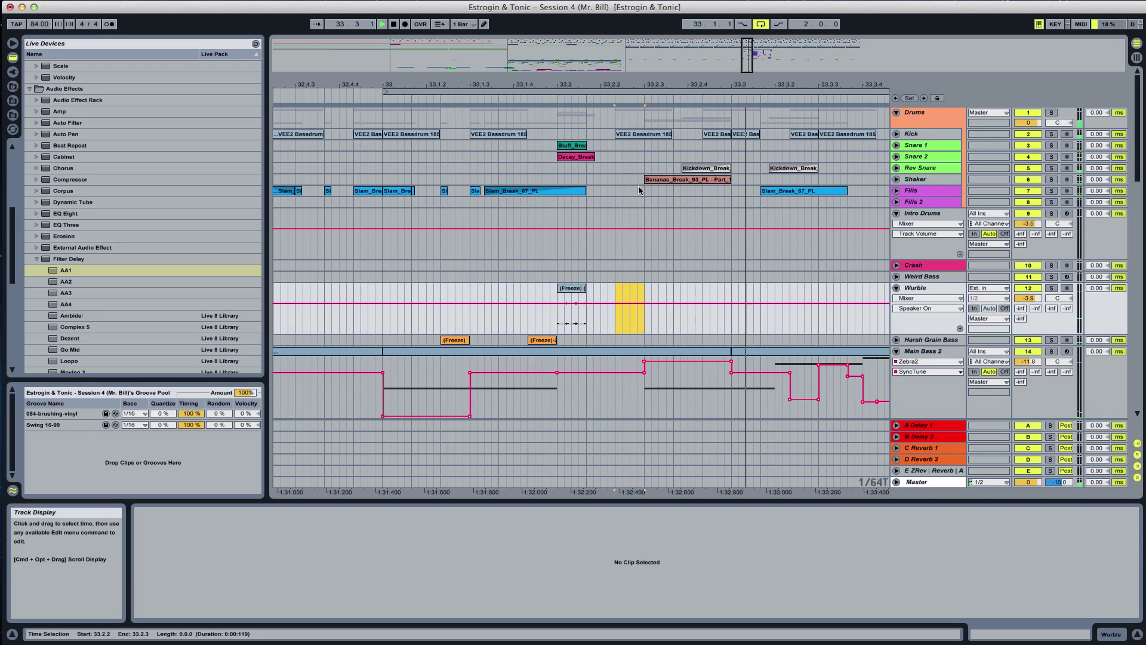
{"action": "left_click", "coordinate": [380, 247]}
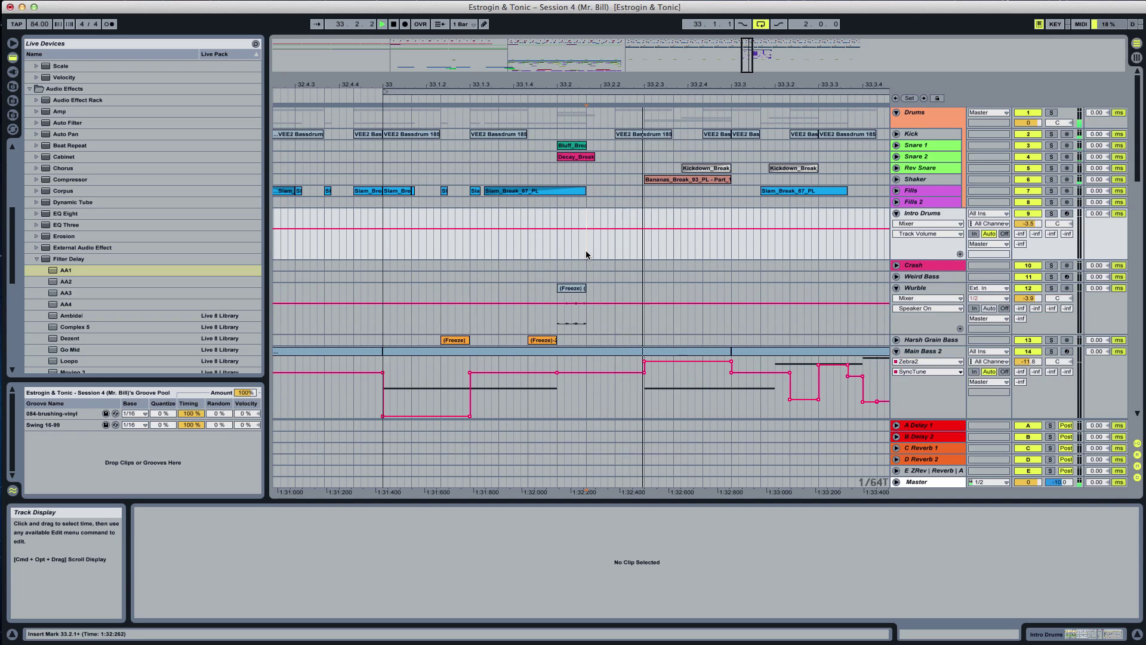
{"action": "left_click", "coordinate": [379, 250]}
{"action": "key", "text": "space"}
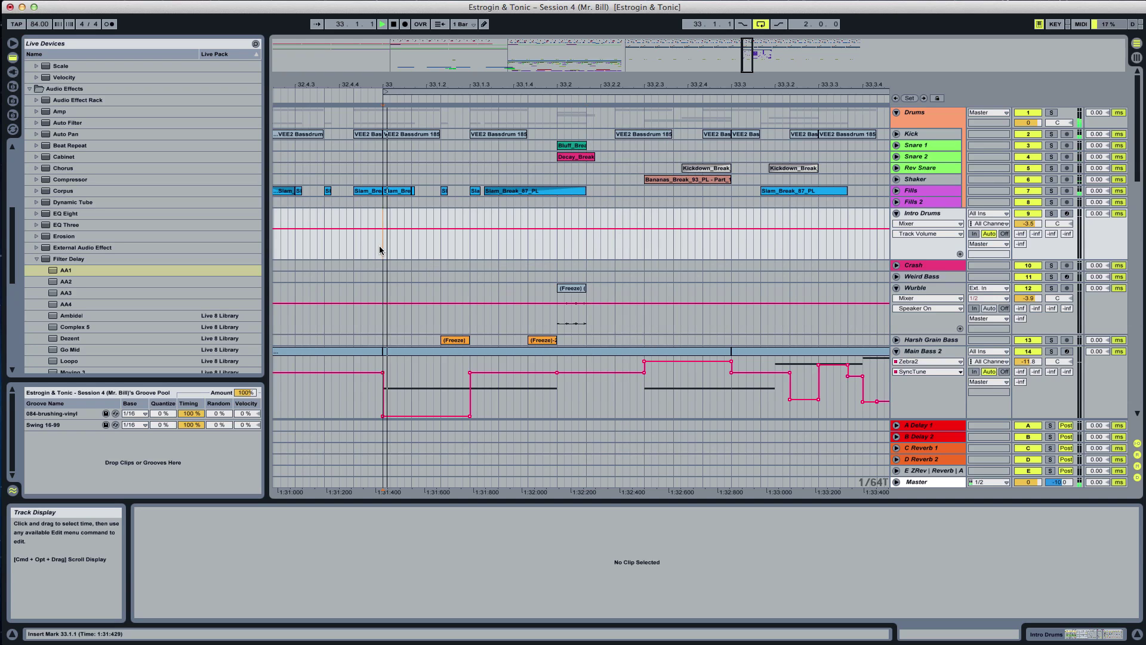
Try a transposition of 0 st on the 13 Arp Tek clip at 33.1.3 on track 22, undo it and play back
{"action": "scroll", "coordinate": [436, 303], "scroll_direction": "down", "scroll_amount": 3}
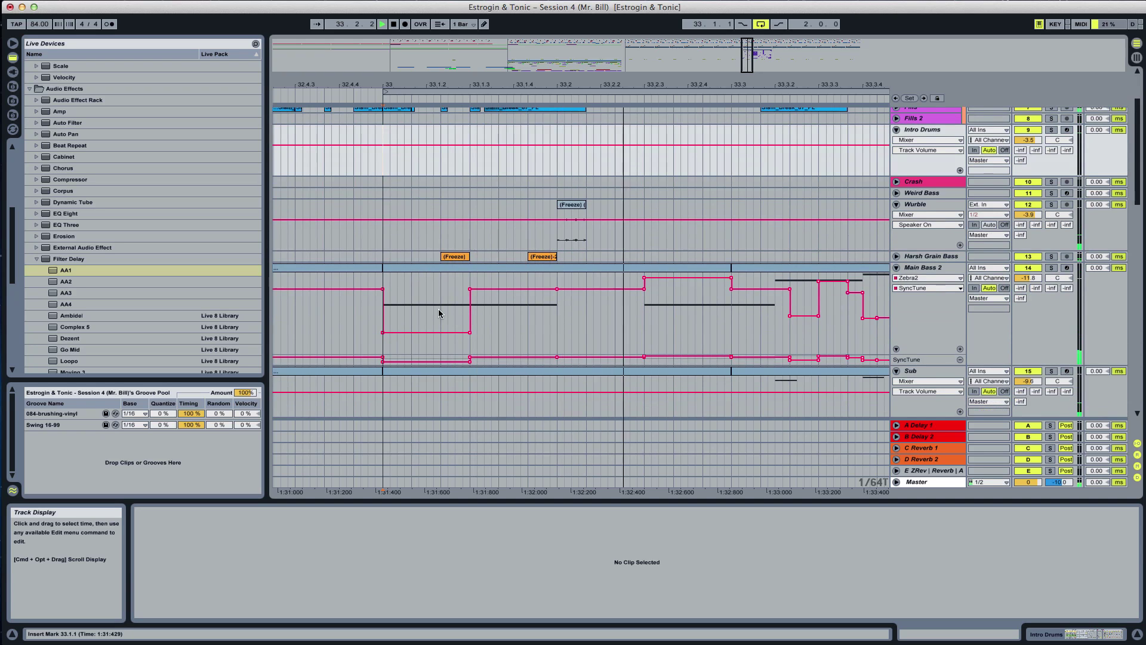
{"action": "scroll", "coordinate": [442, 314], "scroll_direction": "down", "scroll_amount": 5}
{"action": "scroll", "coordinate": [446, 324], "scroll_direction": "down", "scroll_amount": 3}
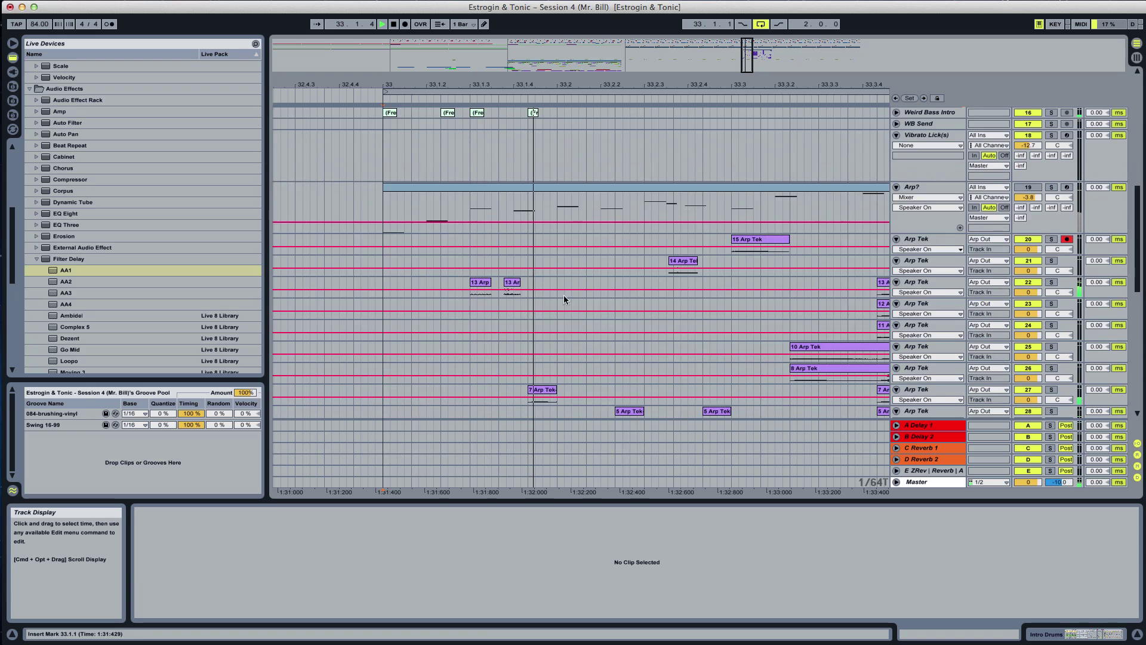
{"action": "left_click", "coordinate": [487, 285]}
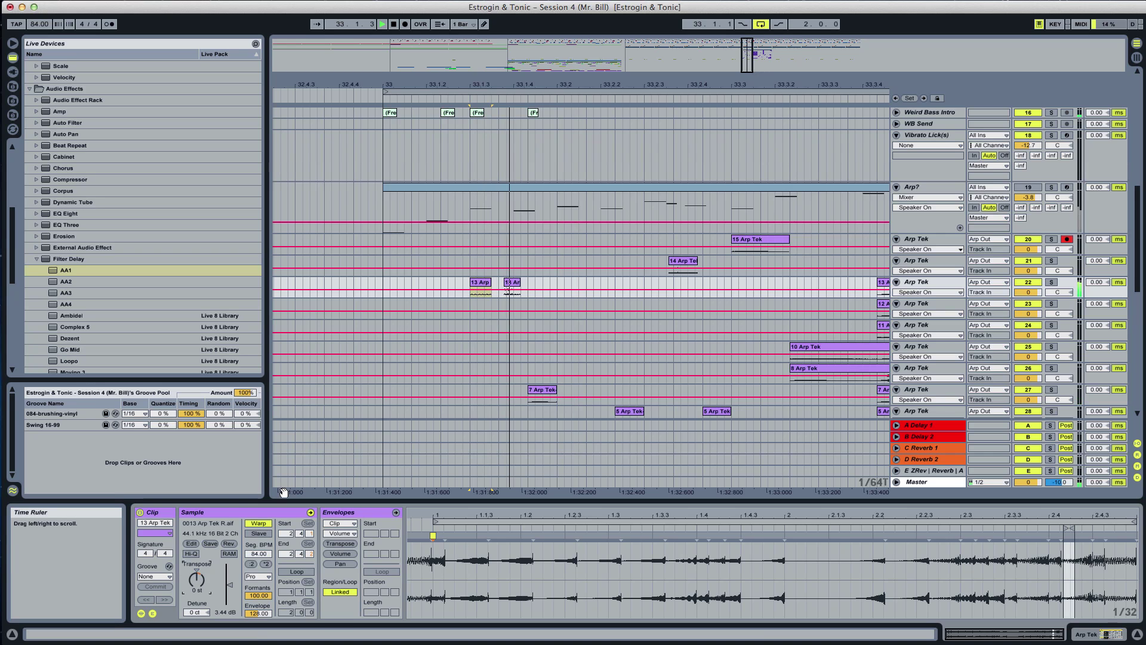
{"action": "key", "text": "super+z"}
{"action": "key", "text": "space"}
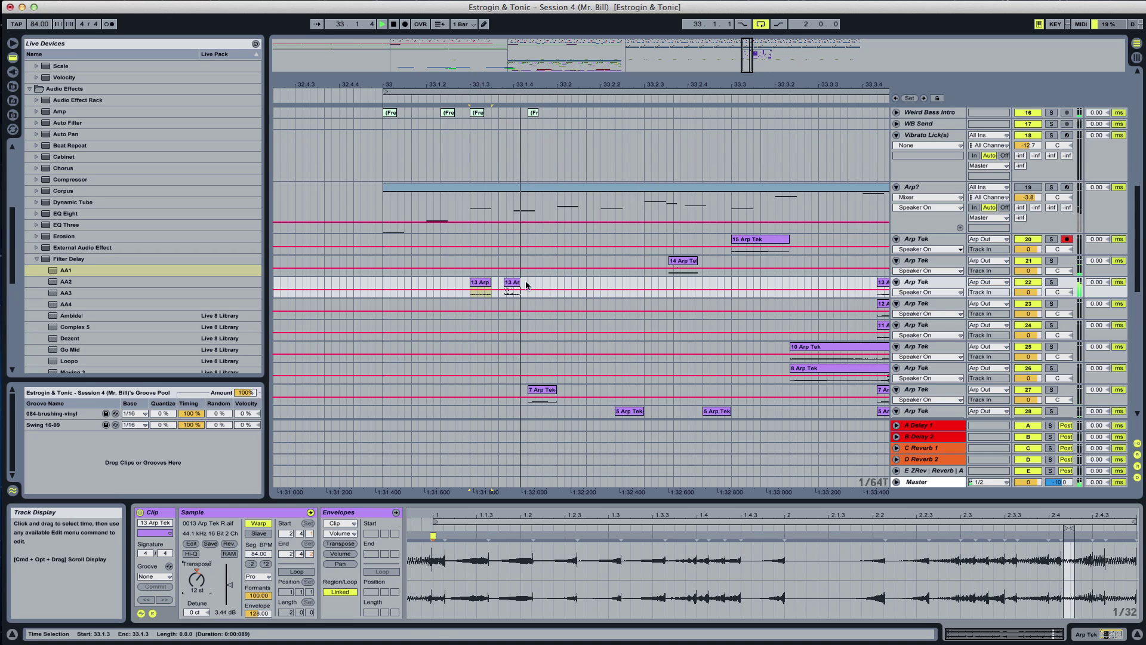
Briefly solo track 22, transpose its second 13 Arp Tek clip to 24 st, nudge it slightly later and play from bar 33
{"action": "left_click", "coordinate": [1053, 282]}
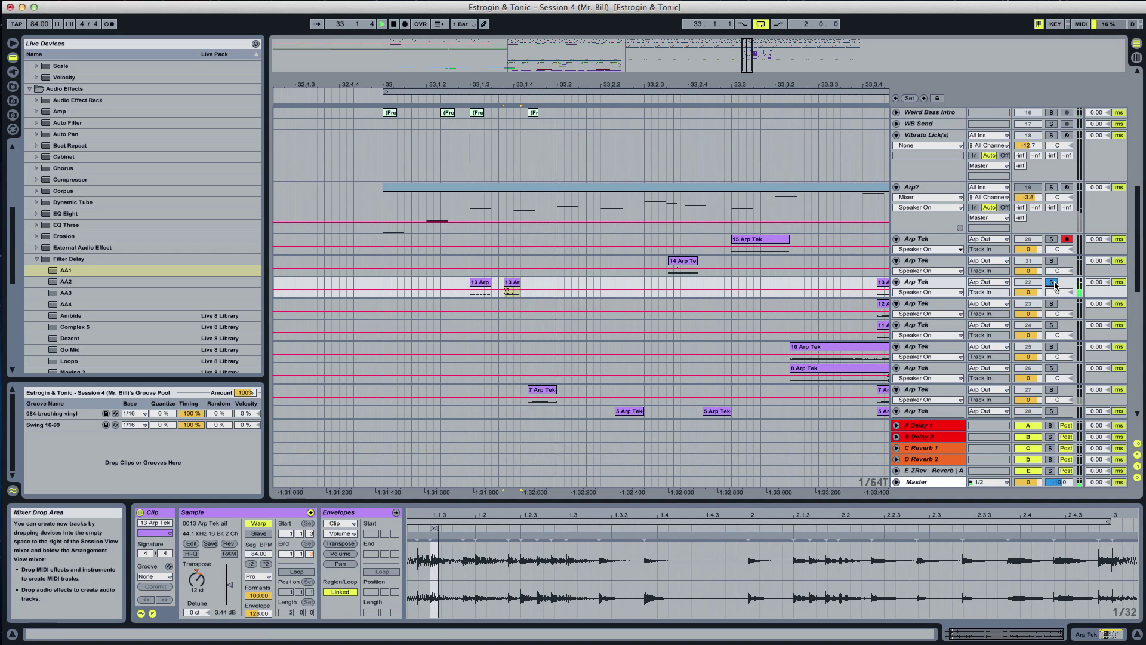
{"action": "left_click", "coordinate": [1052, 282]}
{"action": "key", "text": "space"}
{"action": "left_click", "coordinate": [187, 585]}
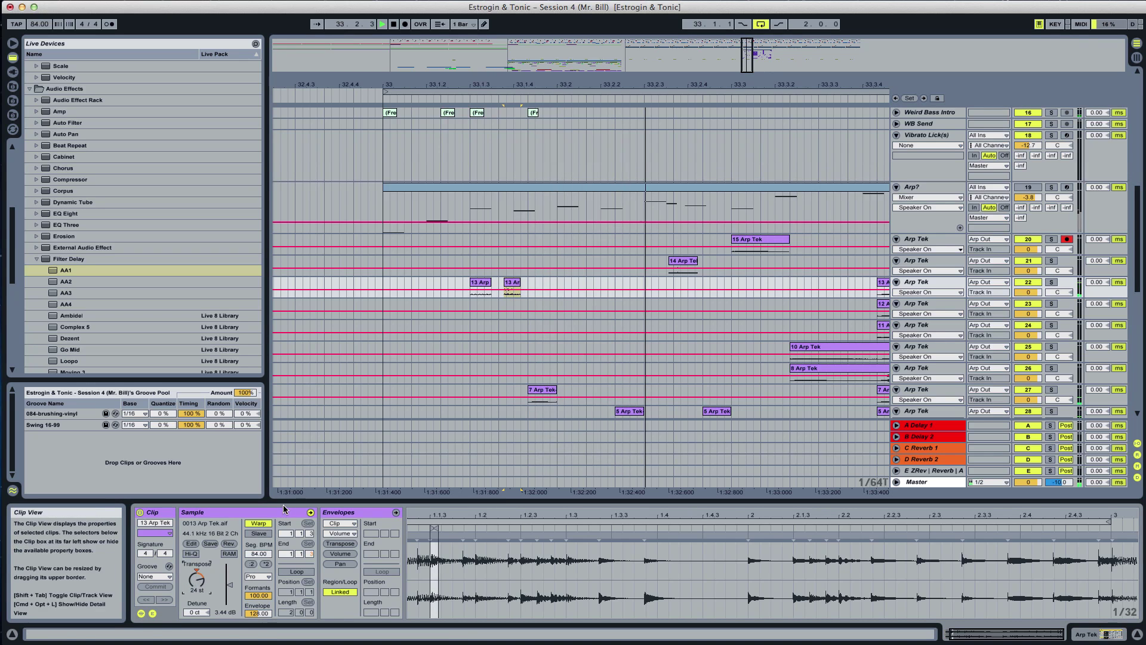
{"action": "left_click", "coordinate": [388, 292]}
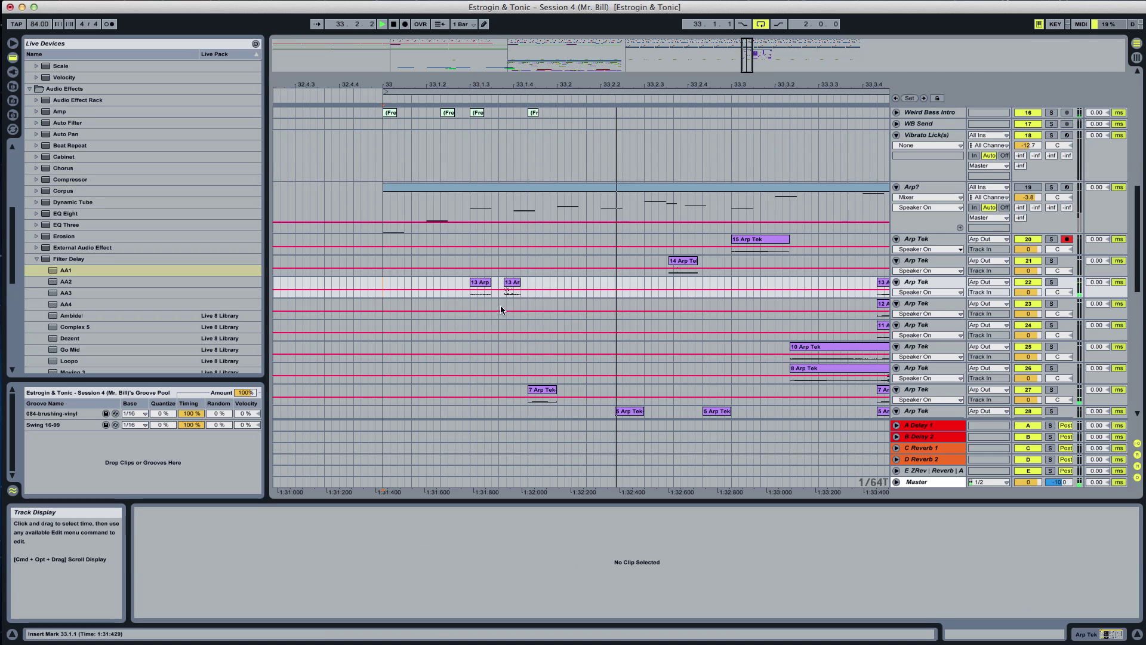
{"action": "left_click_drag", "start_coordinate": [513, 285], "coordinate": [517, 285]}
{"action": "left_click", "coordinate": [416, 308]}
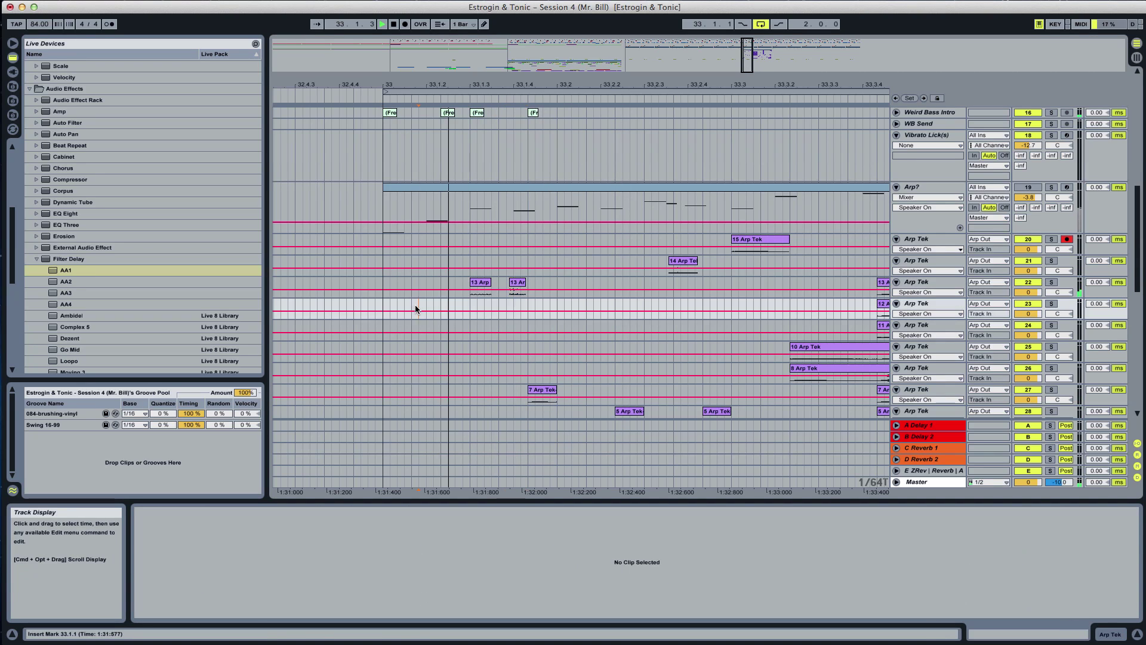
Delete the second 13 Arp Tek clip just before 33.1.4 on track 22 and play from the start of bar 33
{"action": "left_click", "coordinate": [520, 286]}
{"action": "key", "text": "Delete"}
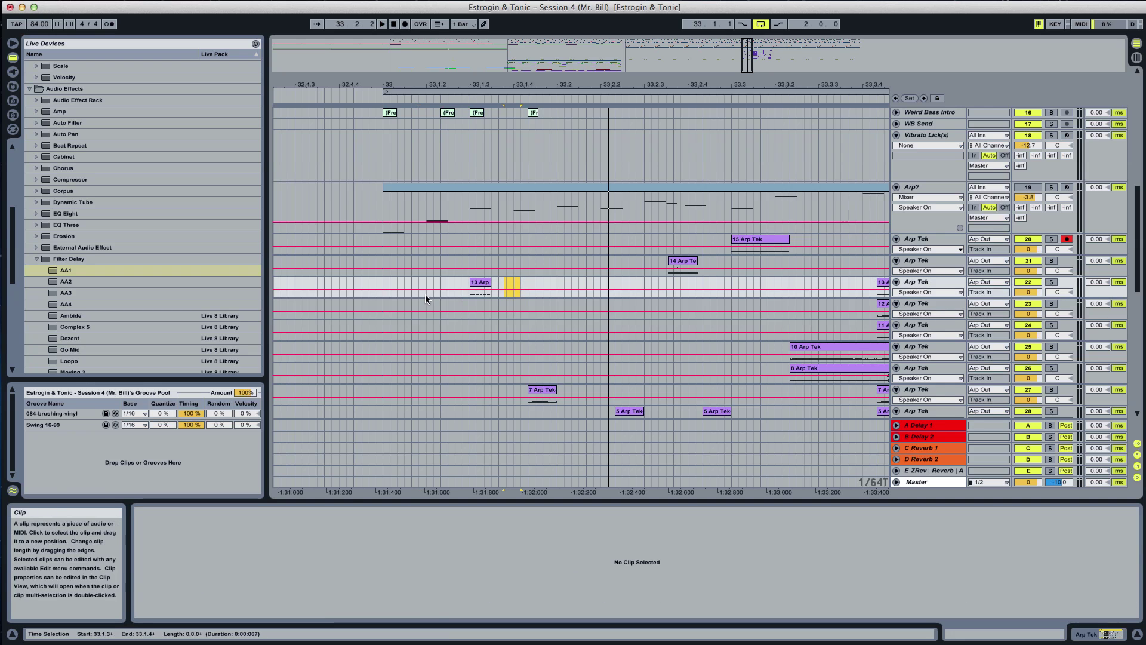
{"action": "left_click", "coordinate": [381, 309]}
{"action": "key", "text": "space"}
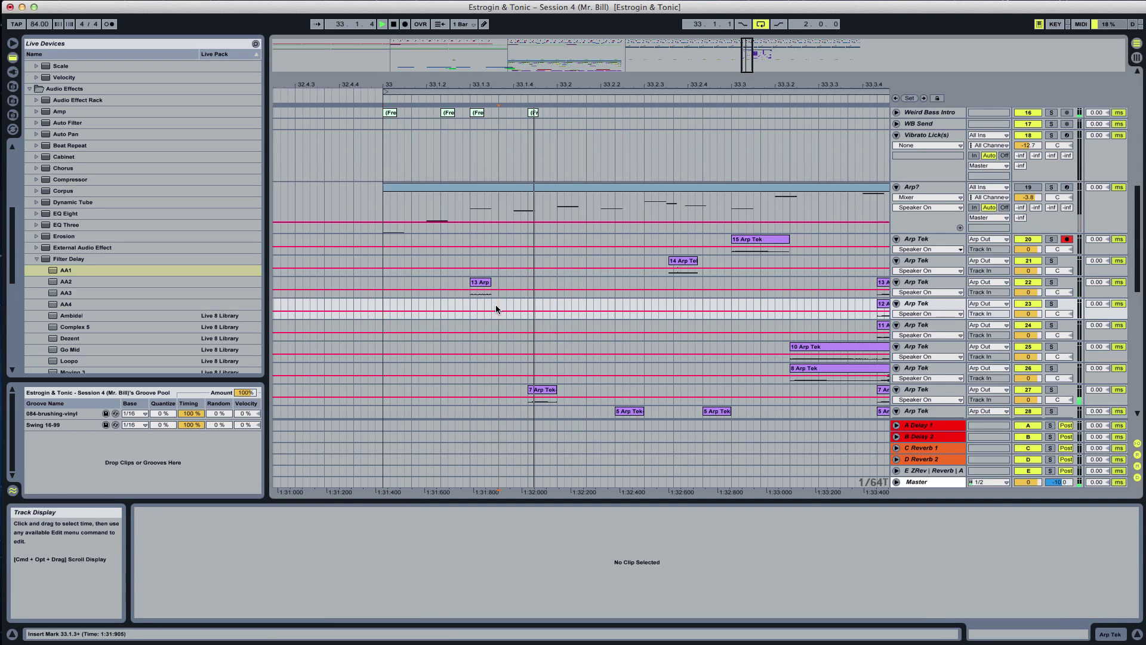
{"action": "left_click", "coordinate": [381, 301]}
Listen to the bass while briefly toggling the solo of the Main Bass 2 track
{"action": "scroll", "coordinate": [615, 288], "scroll_direction": "up", "scroll_amount": 3}
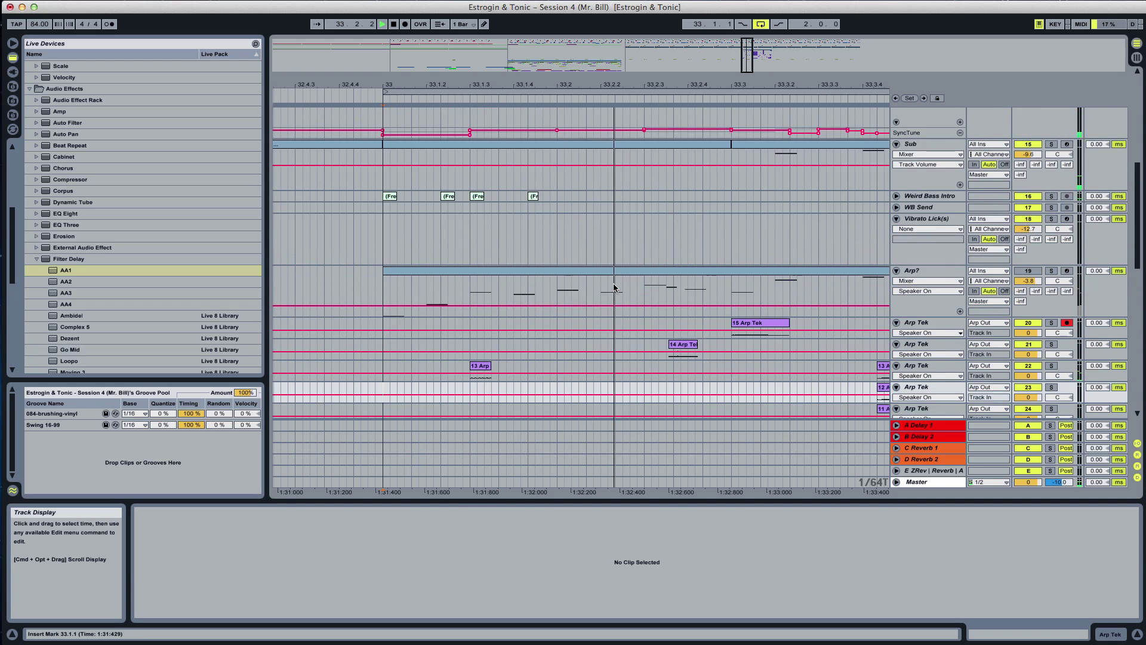
{"action": "scroll", "coordinate": [614, 287], "scroll_direction": "up", "scroll_amount": 10}
{"action": "left_click", "coordinate": [1052, 316]}
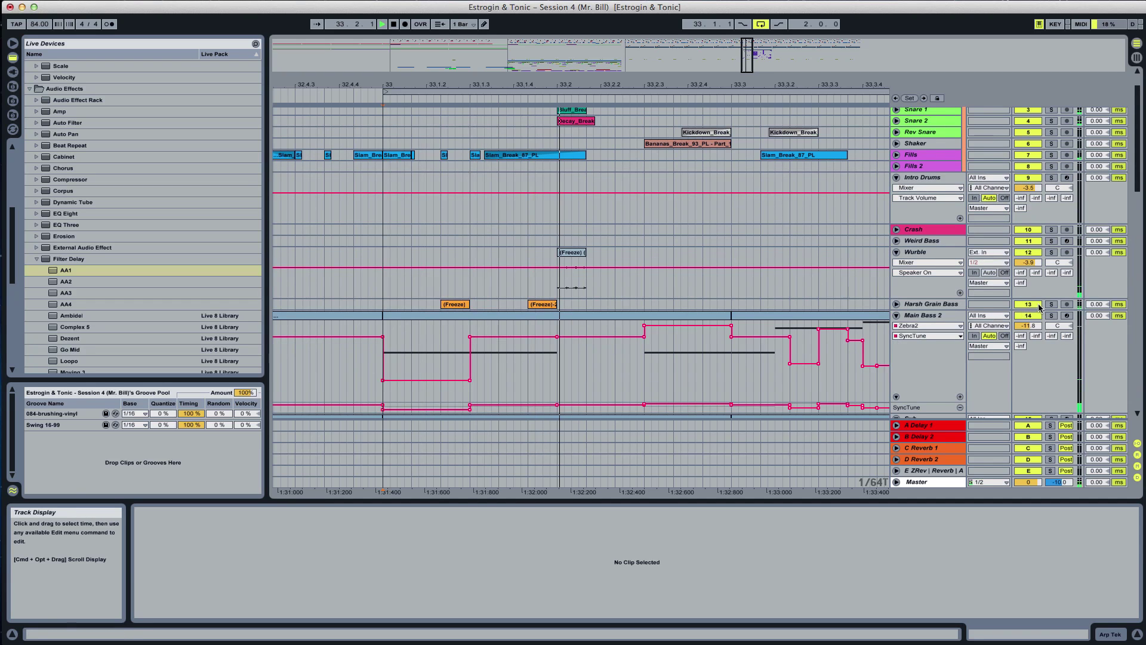
{"action": "left_click", "coordinate": [1053, 318]}
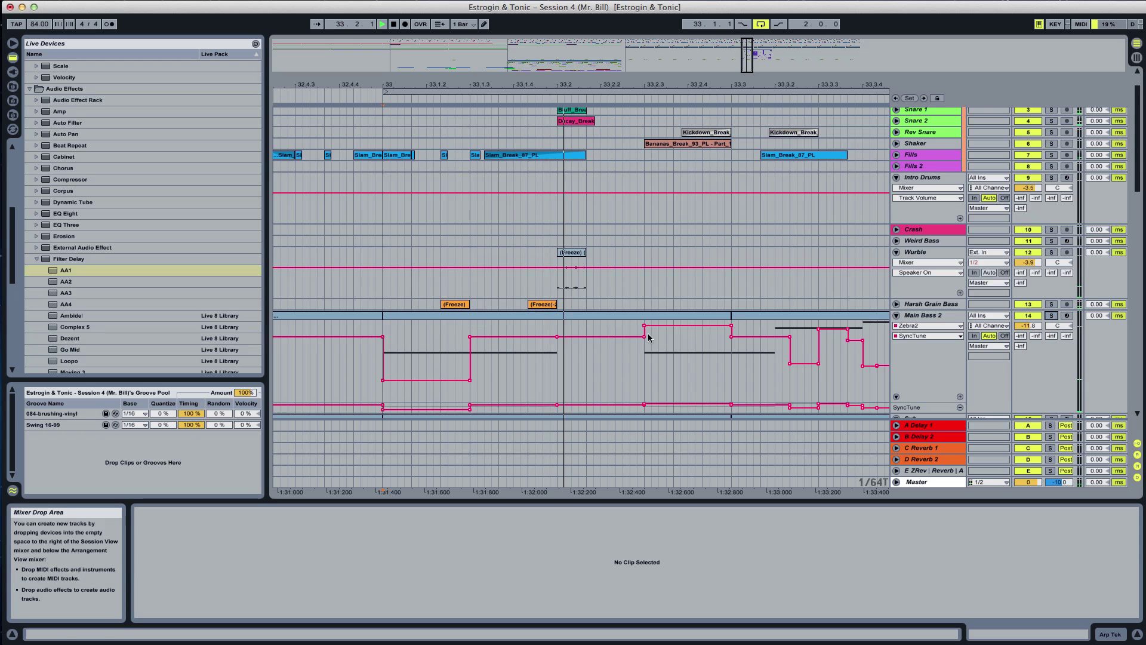
Add a Utility effect to the end of the device chain on the Main Bass 2 track
{"action": "left_click", "coordinate": [431, 341]}
{"action": "left_click", "coordinate": [468, 331]}
{"action": "key", "text": "space"}
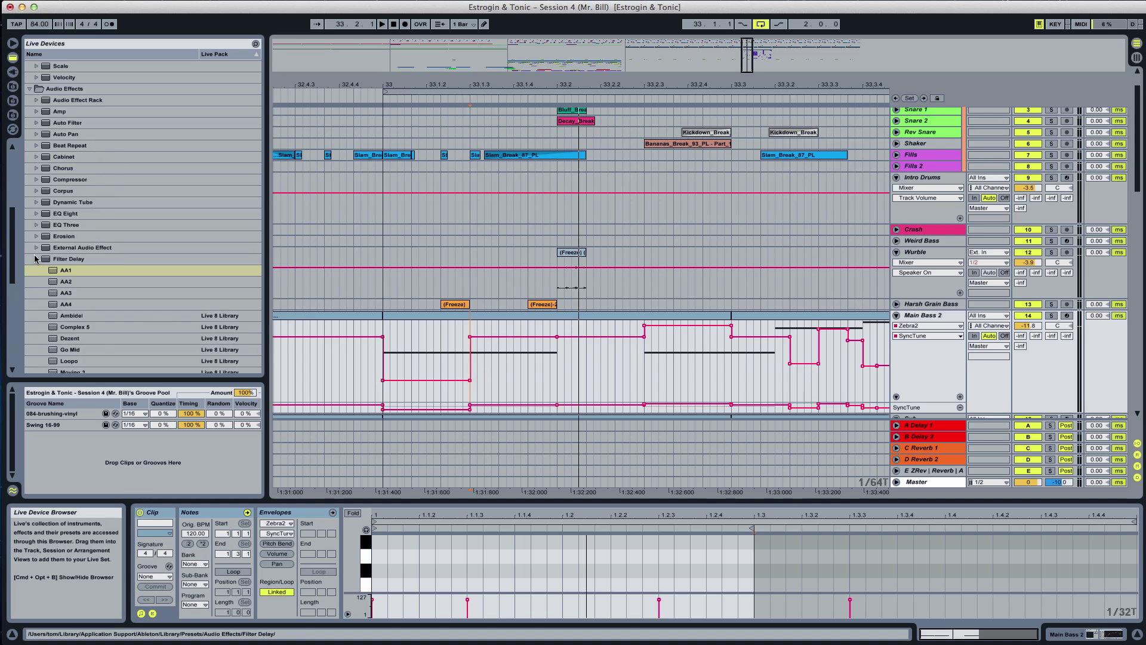
{"action": "left_click", "coordinate": [36, 258]}
{"action": "scroll", "coordinate": [144, 331], "scroll_direction": "down", "scroll_amount": 5}
{"action": "left_click", "coordinate": [70, 344]}
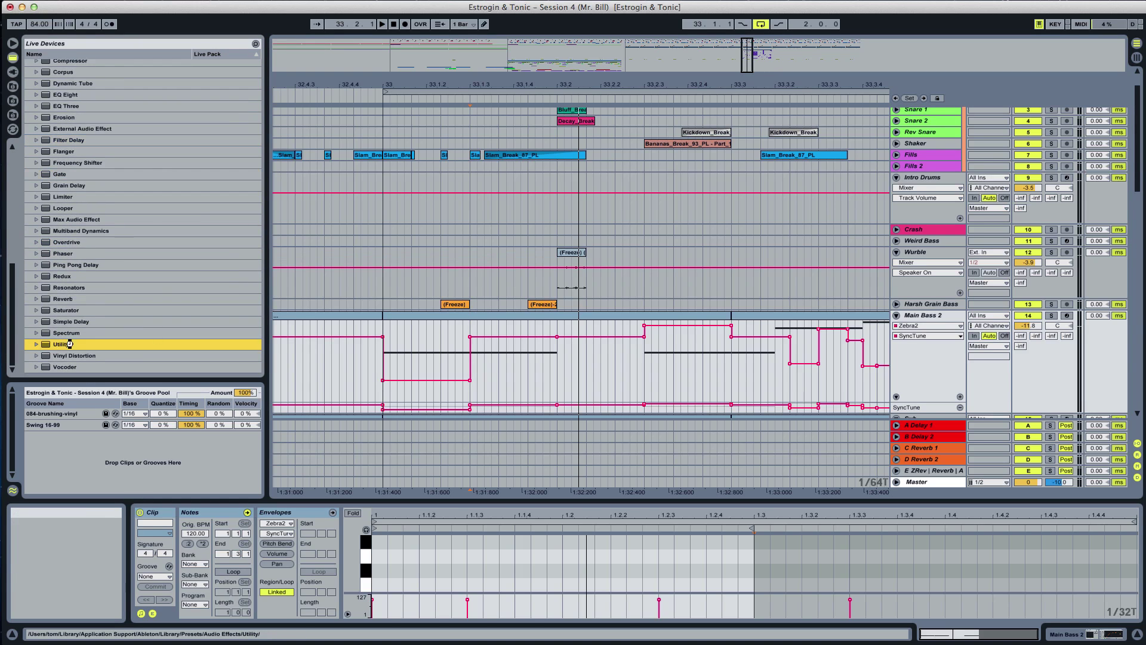
{"action": "key", "text": "Return"}
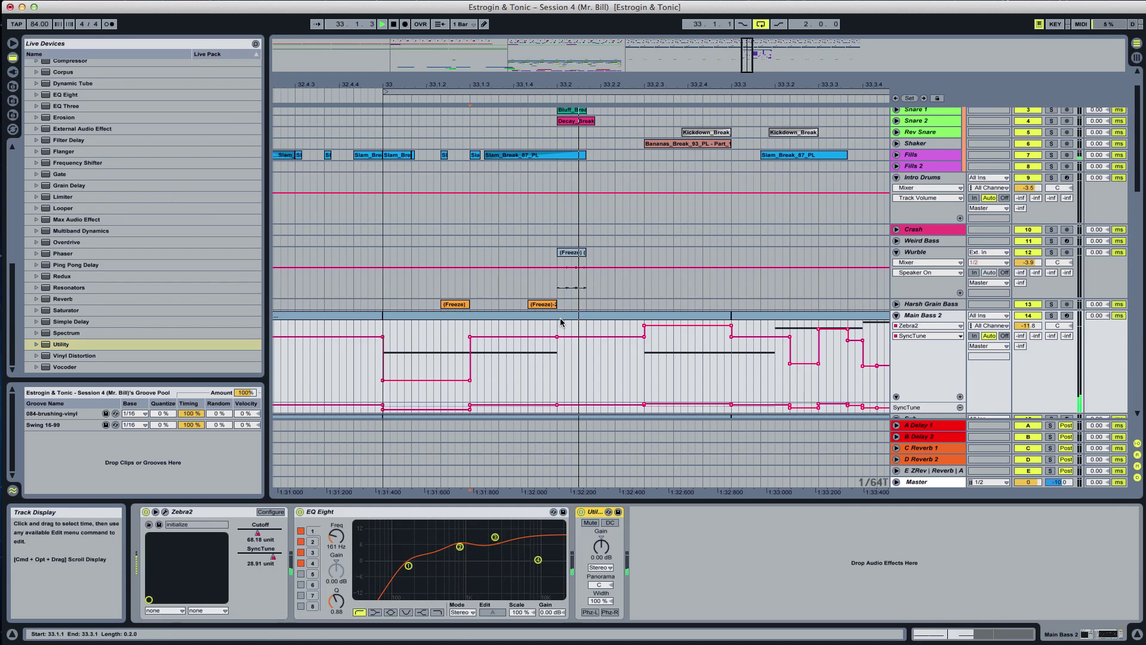
Draw a deep dip, one 1/32T grid unit long, in the Main Bass 2 Utility Gain automation just after 33.1.3
{"action": "left_click", "coordinate": [478, 370]}
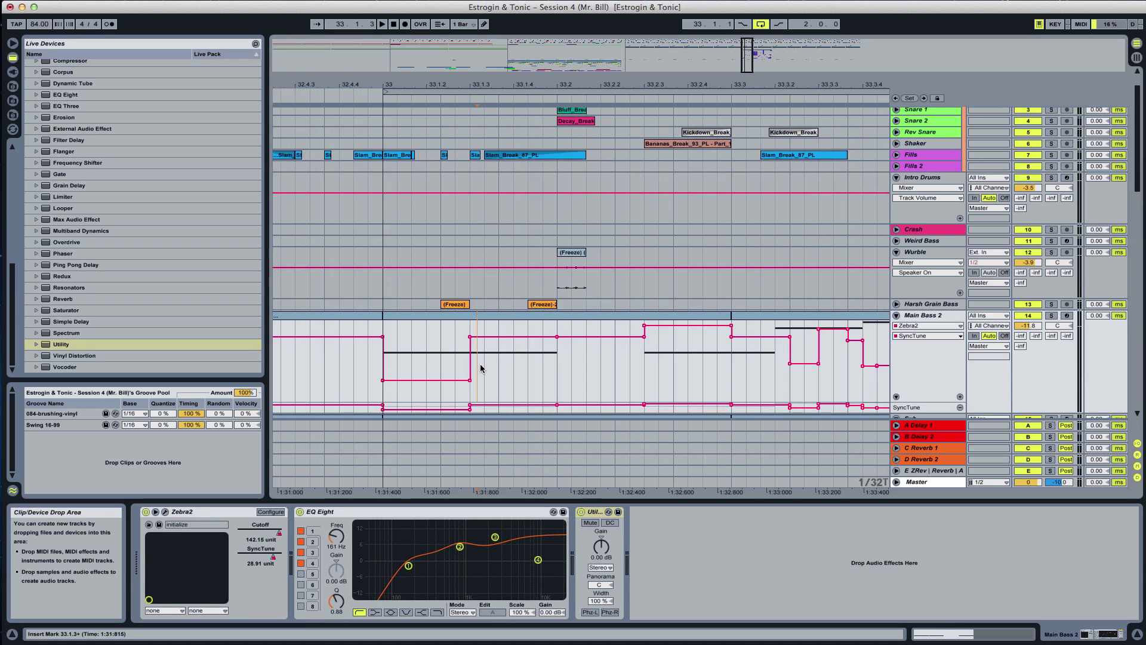
{"action": "left_click", "coordinate": [473, 340]}
{"action": "key", "text": "space"}
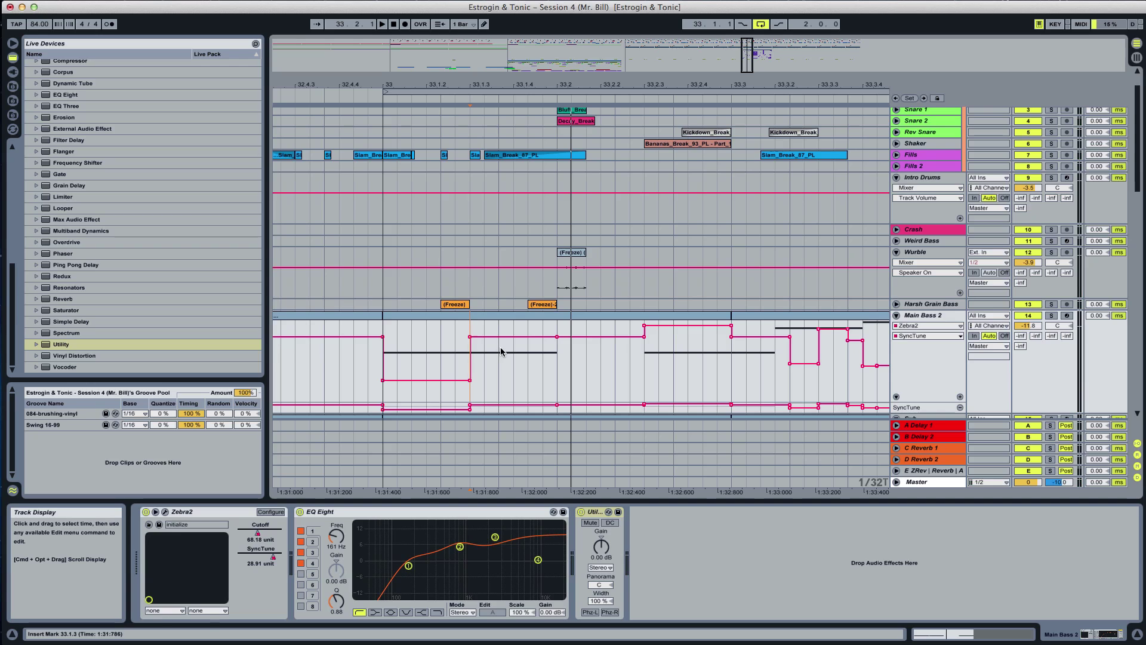
{"action": "left_click_drag", "start_coordinate": [500, 346], "coordinate": [491, 401]}
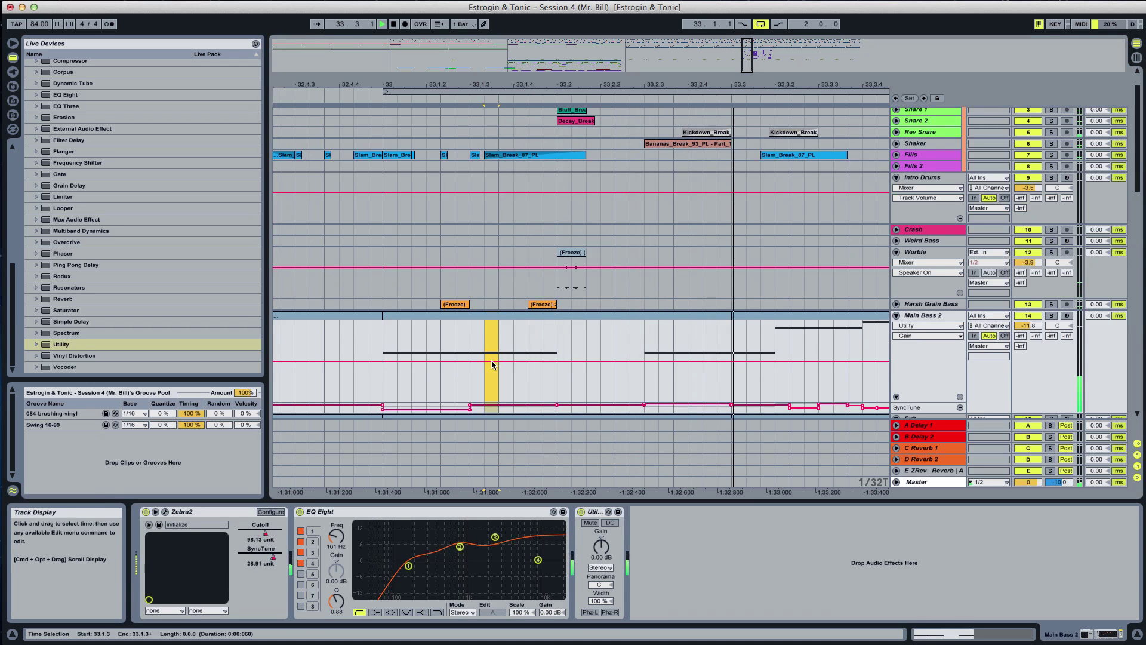
{"action": "left_click_drag", "start_coordinate": [491, 361], "coordinate": [490, 401]}
{"action": "key", "text": "space"}
Try duplicating the section with the gain dip twice from 33.1.3, and undo both duplications
{"action": "left_click_drag", "start_coordinate": [468, 345], "coordinate": [486, 344]}
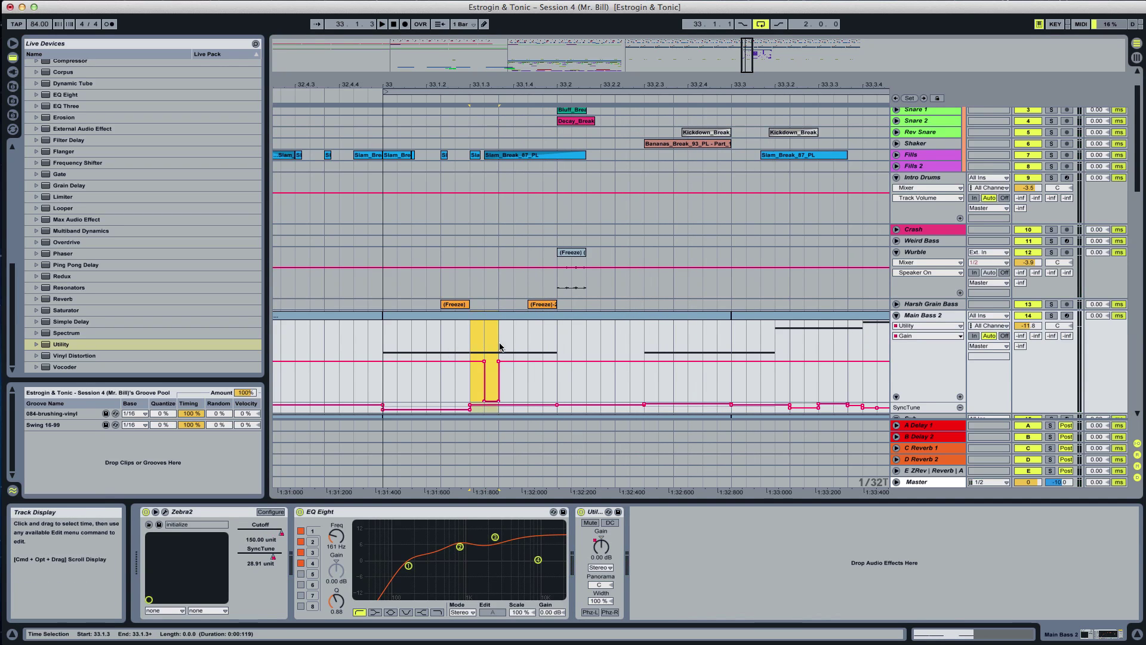
{"action": "key", "text": "super+d"}
{"action": "key", "text": "super+d"}
{"action": "key", "text": "super+z"}
{"action": "key", "text": "super+z"}
Show the Utility Gain automation in its own lane and duplicate the dip section from 33.1.3 twice, up to 33.2
{"action": "left_click", "coordinate": [960, 397]}
{"action": "scroll", "coordinate": [470, 358], "scroll_direction": "down", "scroll_amount": 2}
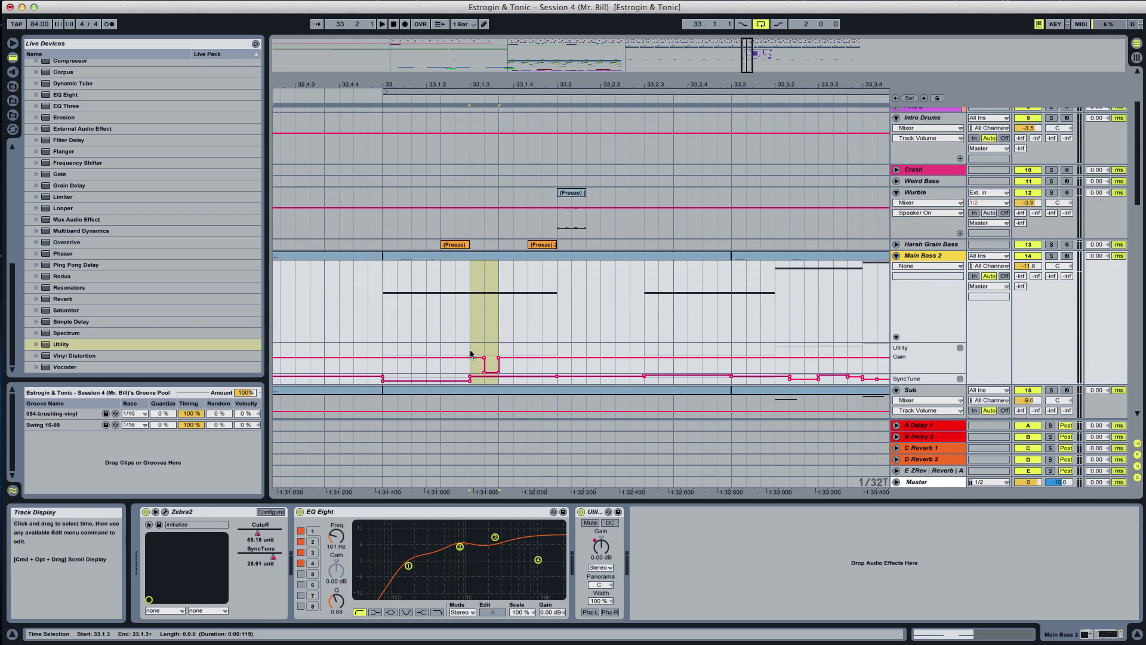
{"action": "left_click", "coordinate": [470, 354]}
{"action": "key", "text": "super+d"}
{"action": "key", "text": "super+d"}
Listen to the gain-gated Main Bass 2 part from the start of bar 33 and from 33.2.1
{"action": "left_click", "coordinate": [427, 344]}
{"action": "key", "text": "space"}
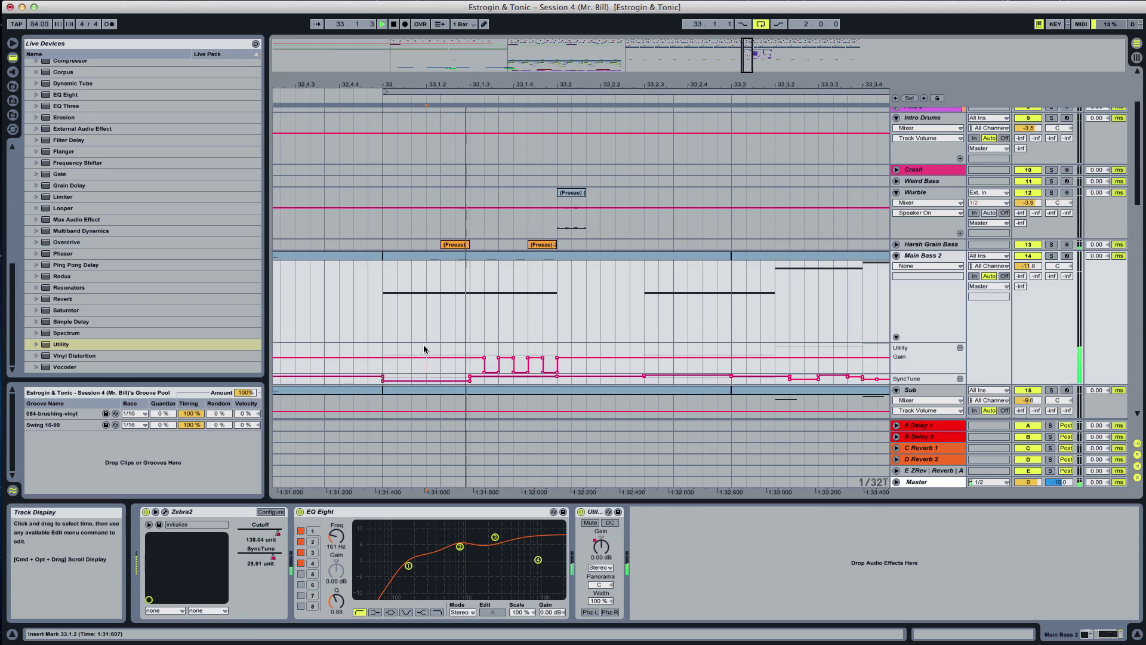
{"action": "left_click", "coordinate": [378, 349]}
{"action": "key", "text": "space"}
{"action": "key", "text": "space"}
{"action": "key", "text": "space"}
{"action": "key", "text": "space"}
{"action": "key", "text": "space"}
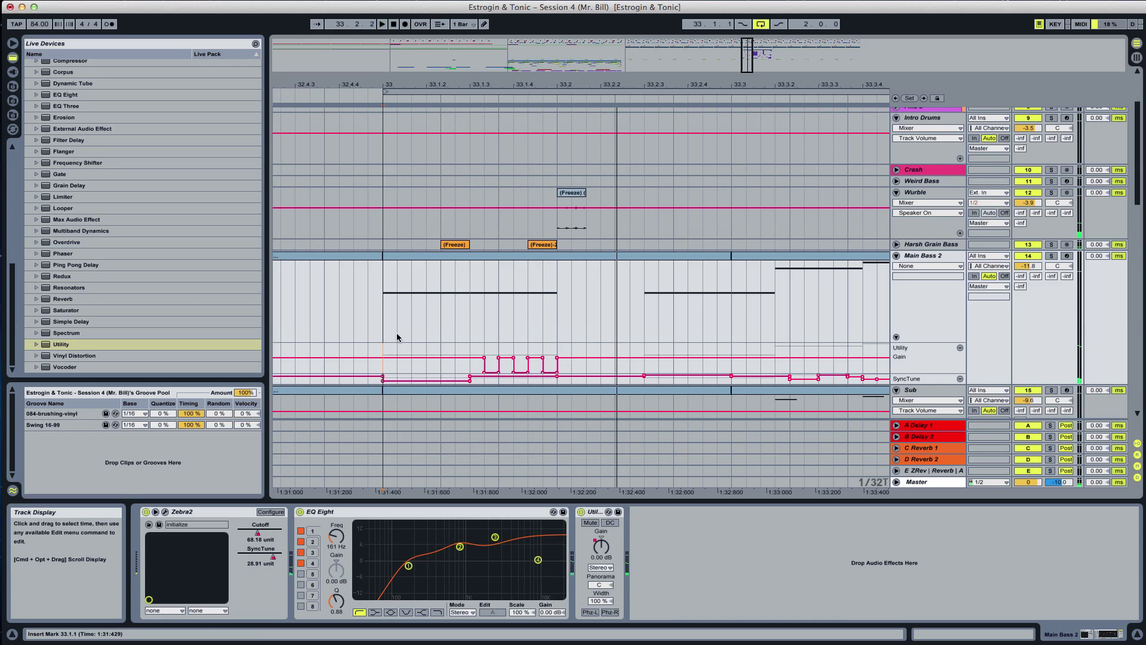
{"action": "key", "text": "space"}
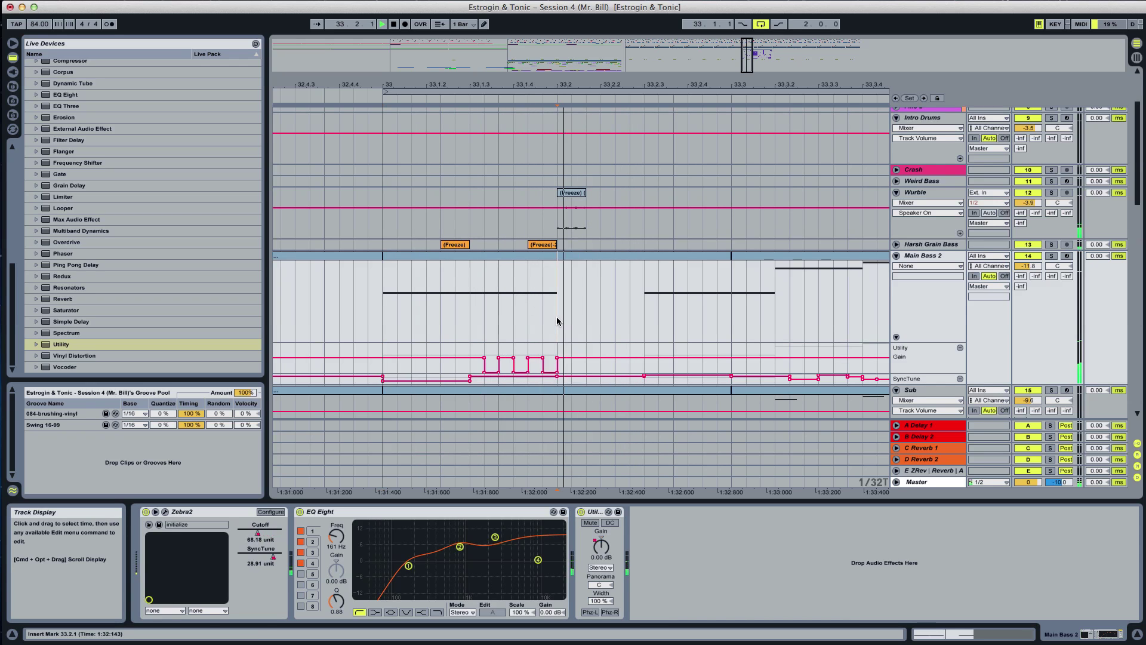
{"action": "left_click", "coordinate": [557, 318]}
{"action": "left_click", "coordinate": [556, 320]}
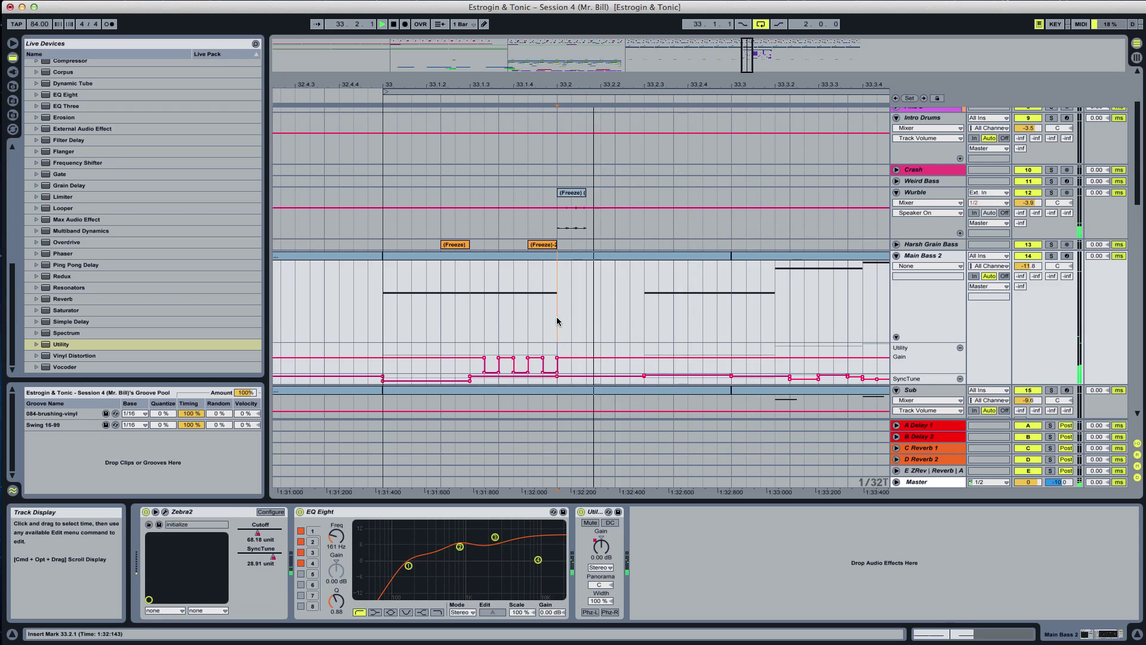
{"action": "left_click", "coordinate": [384, 316]}
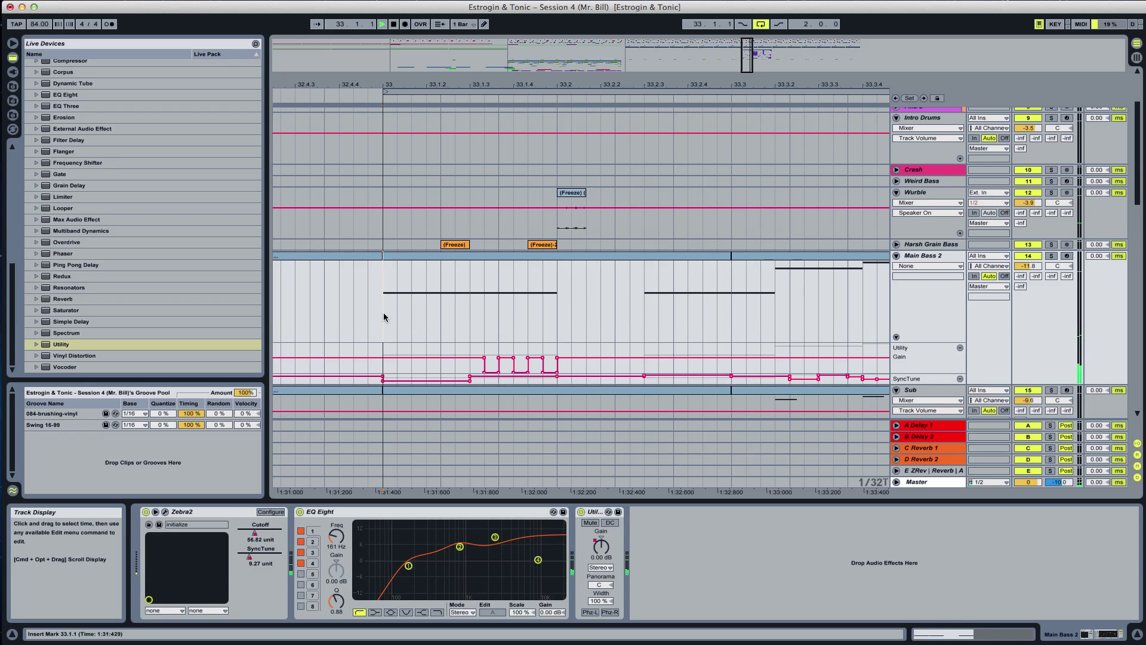
{"action": "scroll", "coordinate": [469, 324], "scroll_direction": "down", "scroll_amount": 4}
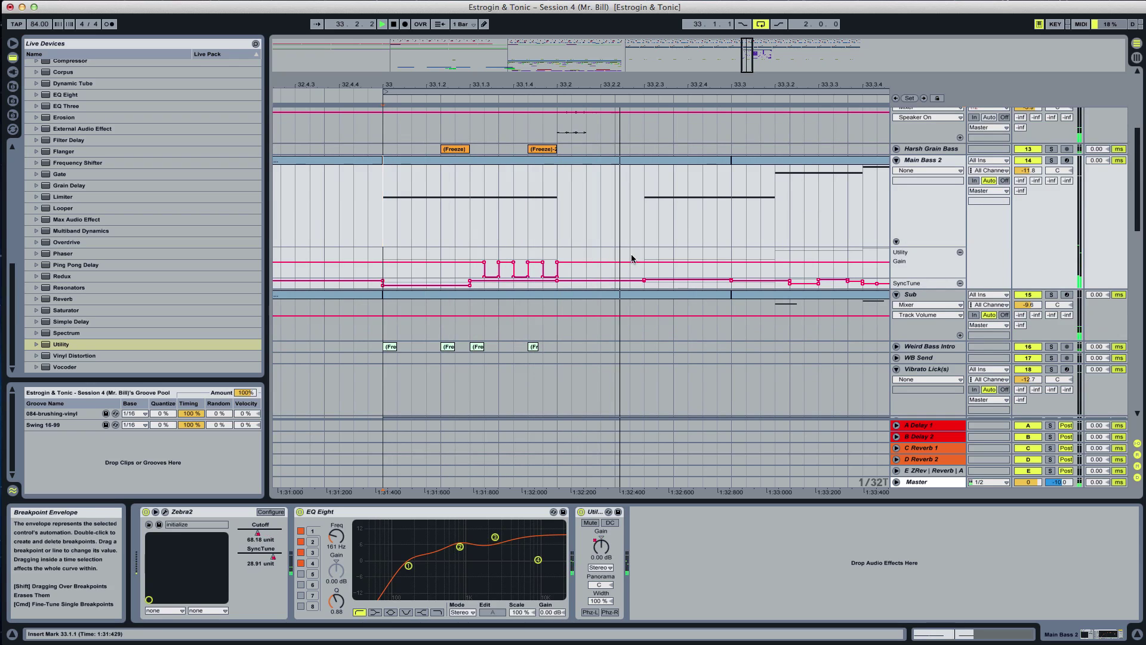
{"action": "left_click", "coordinate": [558, 215]}
{"action": "scroll", "coordinate": [566, 222], "scroll_direction": "up", "scroll_amount": 8}
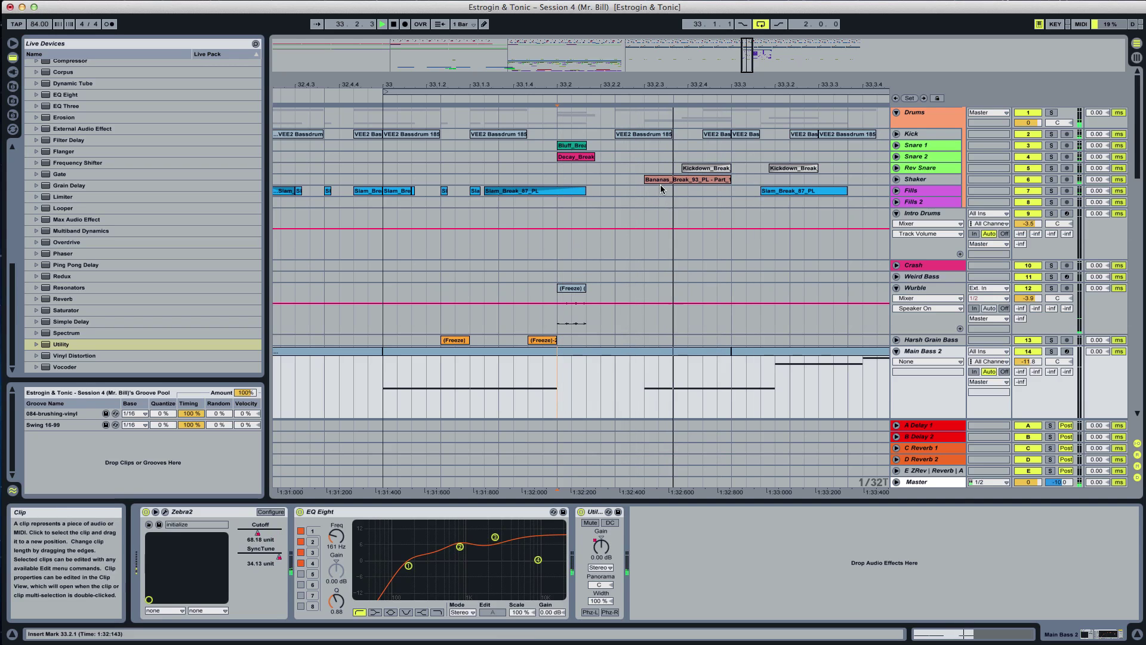
Unfold the Shaker track, reverse its Bananas_Break_93_PL clip and play back from 33.2.1
{"action": "left_click", "coordinate": [663, 185]}
{"action": "left_click", "coordinate": [666, 180]}
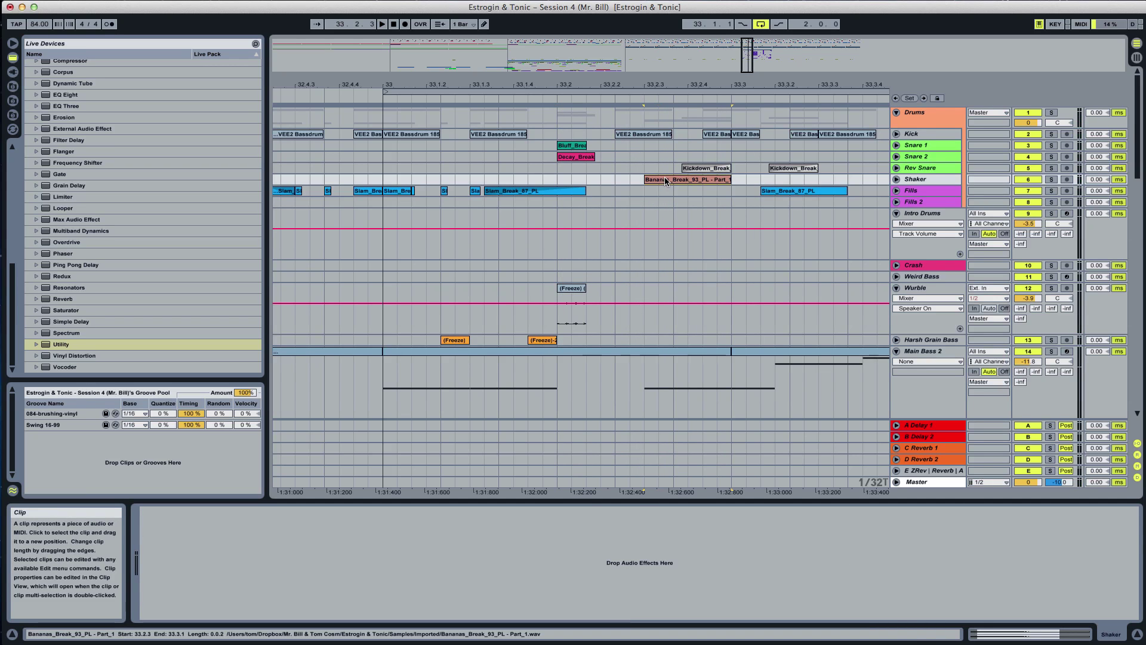
{"action": "left_click", "coordinate": [896, 179]}
{"action": "double_click", "coordinate": [661, 180]}
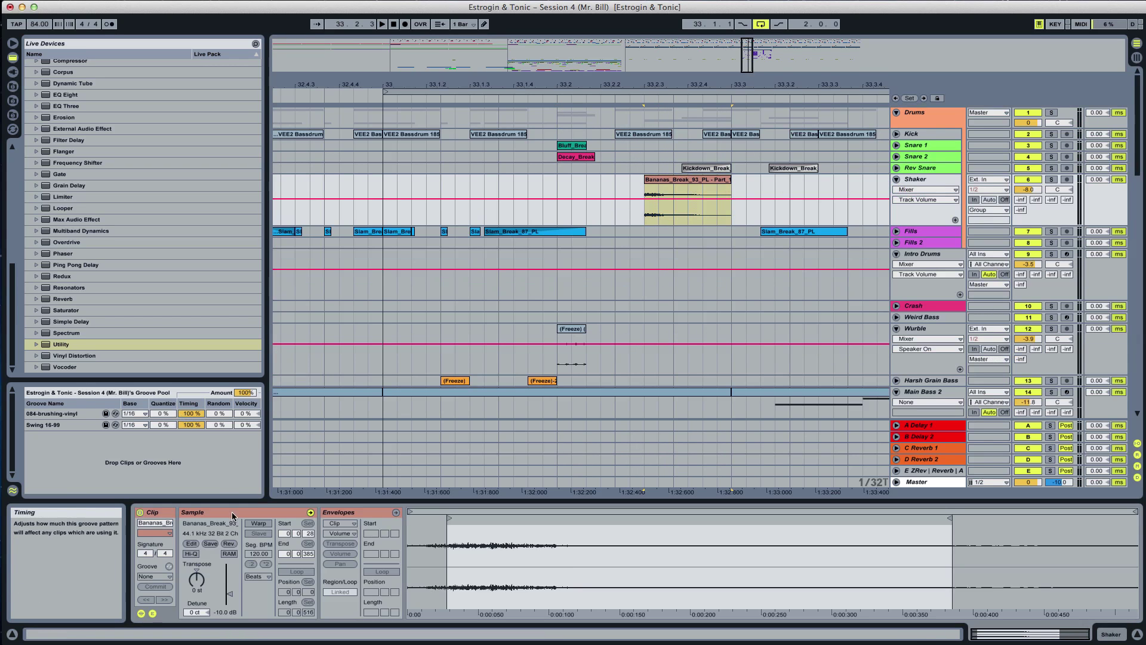
{"action": "left_click", "coordinate": [557, 177]}
{"action": "key", "text": "space"}
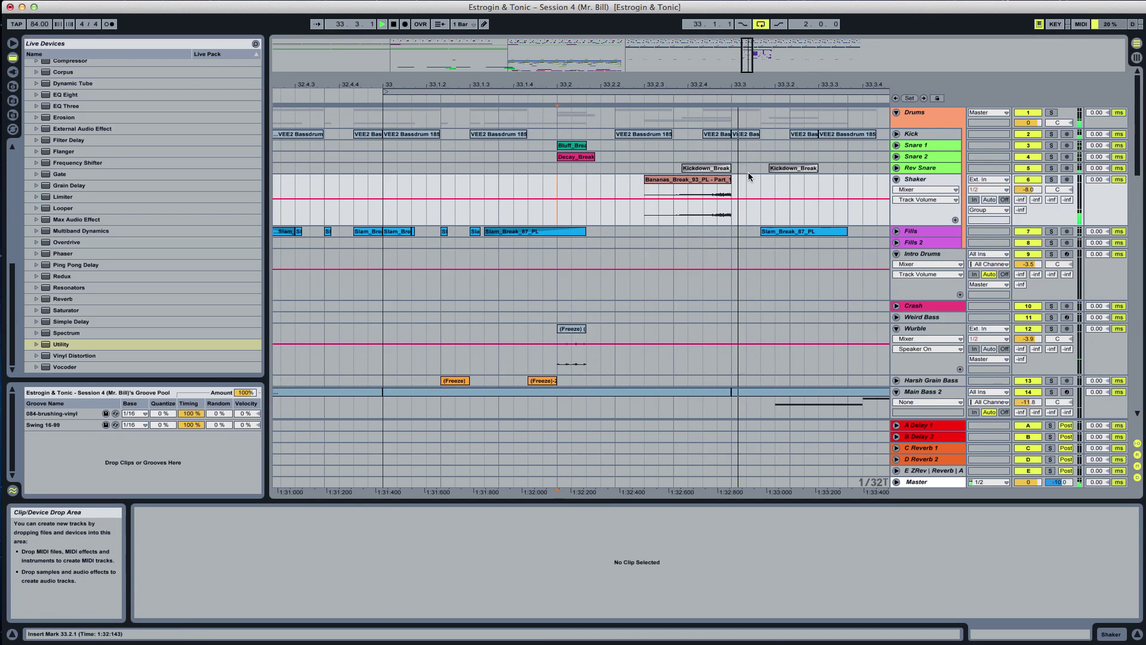
Try moving the first Kickdown_Break clip on the Rev Snare track later to 33.3.1, undo it and play from 33.2.1
{"action": "left_click_drag", "start_coordinate": [788, 168], "coordinate": [750, 169]}
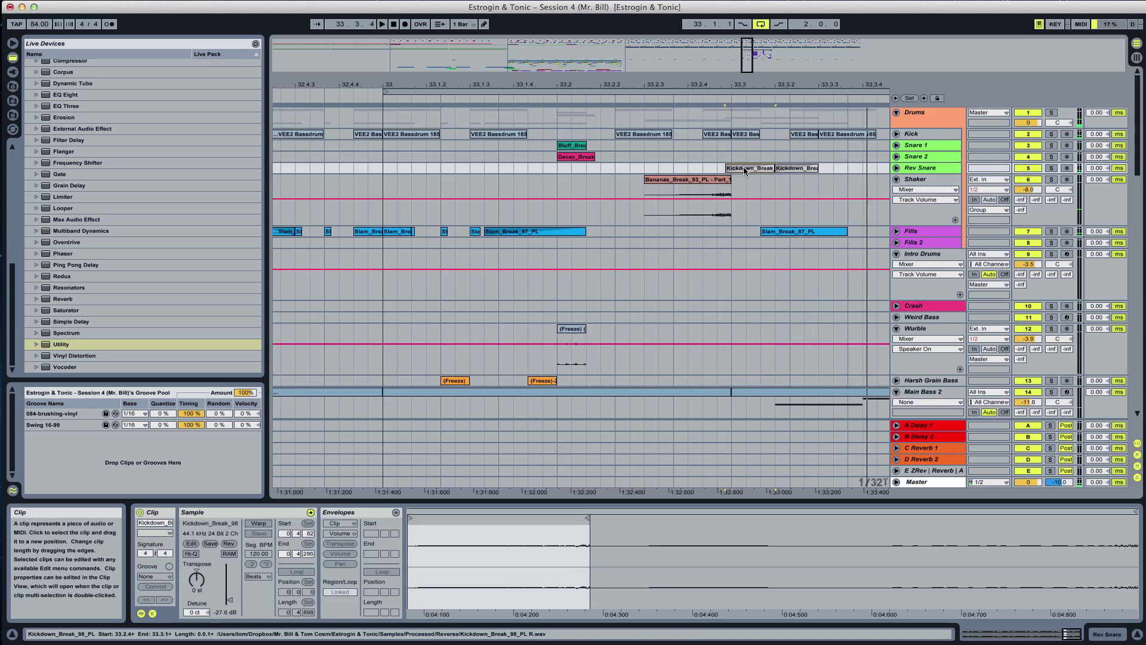
{"action": "left_click", "coordinate": [582, 167]}
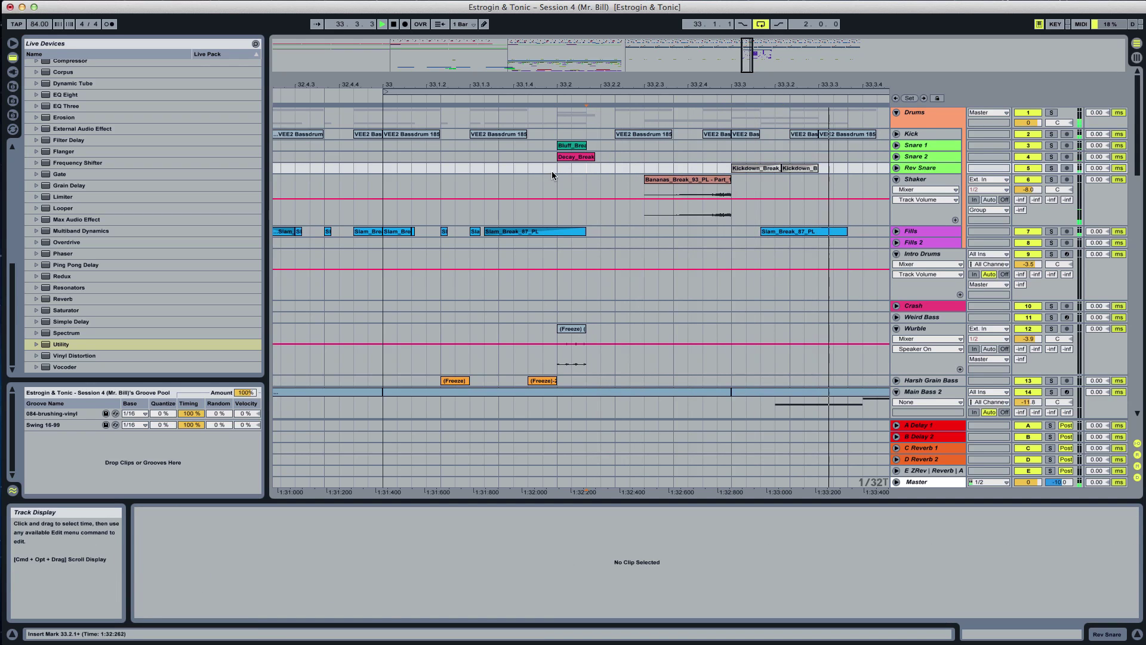
{"action": "key", "text": "super+z"}
{"action": "left_click", "coordinate": [554, 170]}
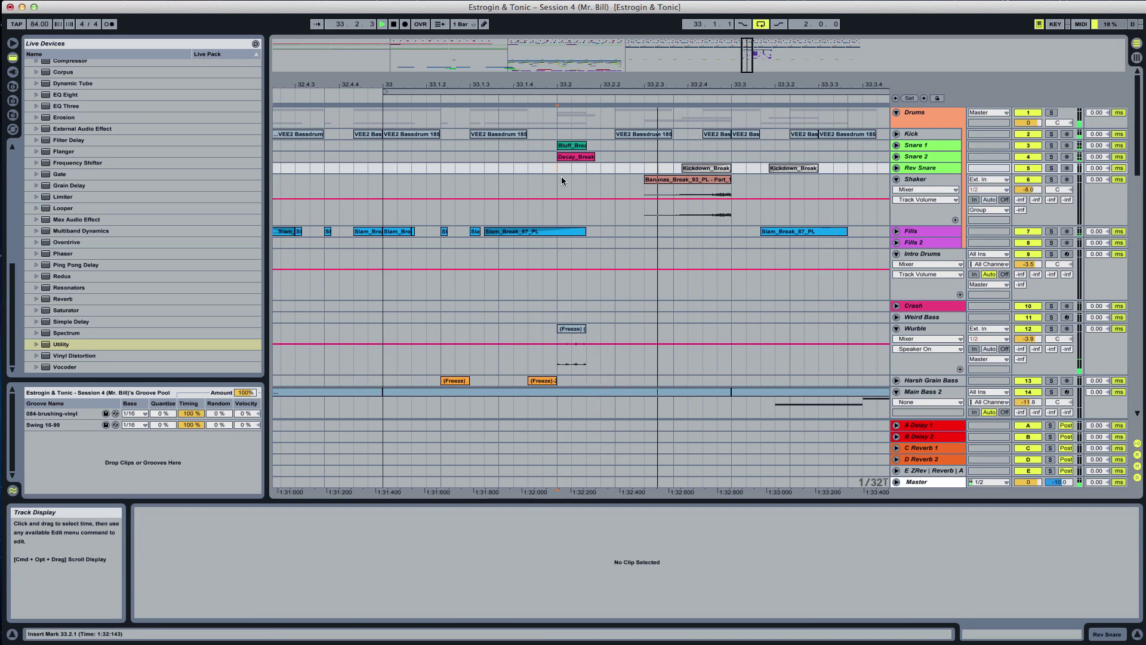
Cut the 14 Arp Tek clip on track 21 down to a short sliver after 33.2.3 and play from 33.2.2
{"action": "scroll", "coordinate": [629, 188], "scroll_direction": "down", "scroll_amount": 3}
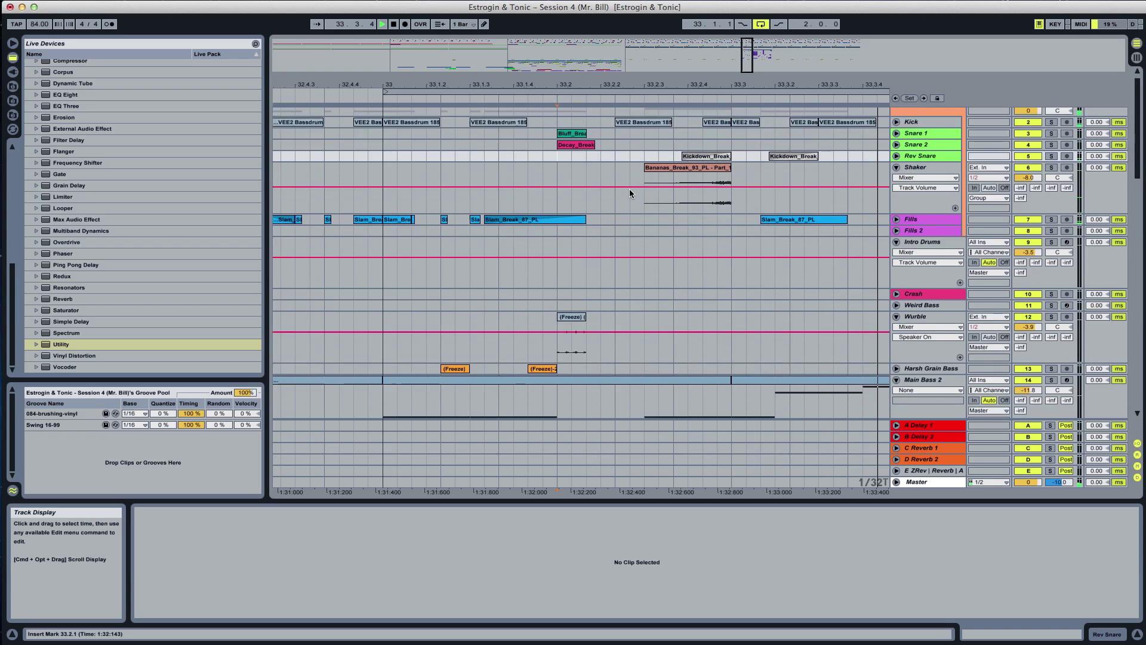
{"action": "scroll", "coordinate": [629, 194], "scroll_direction": "down", "scroll_amount": 8}
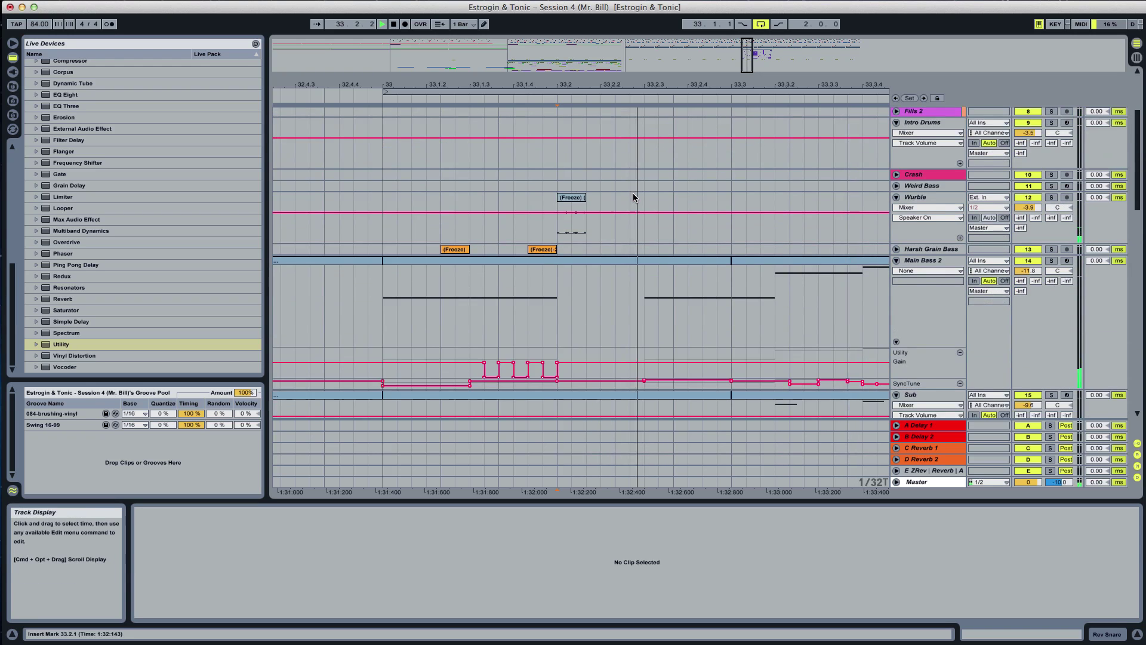
{"action": "scroll", "coordinate": [642, 209], "scroll_direction": "down", "scroll_amount": 13}
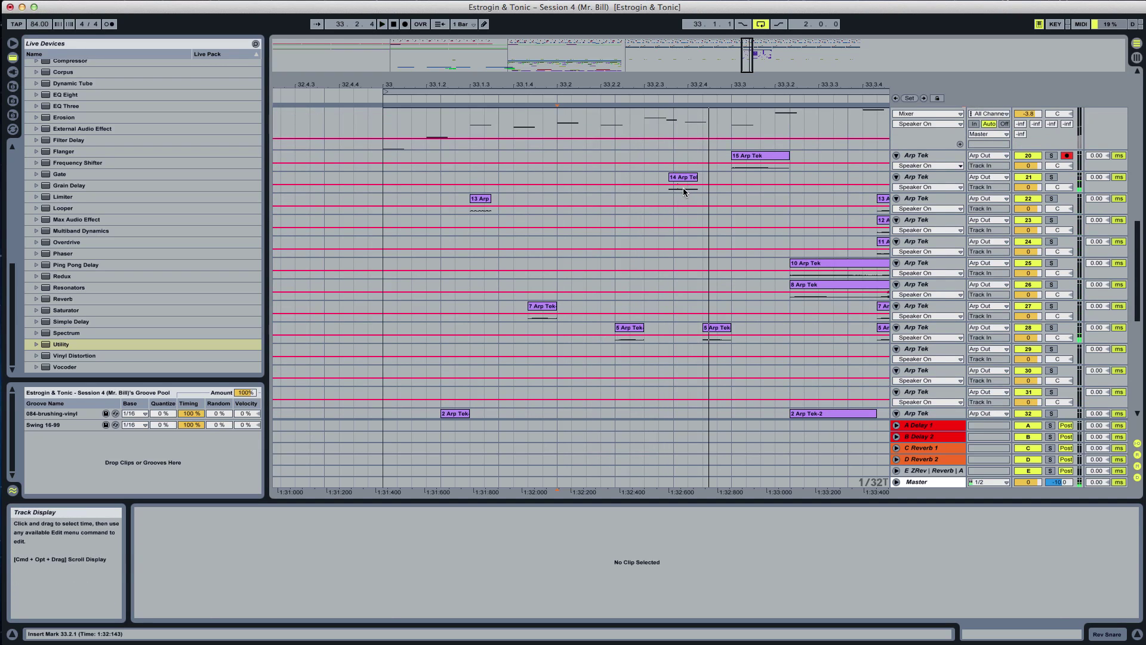
{"action": "left_click_drag", "start_coordinate": [674, 188], "coordinate": [690, 189]}
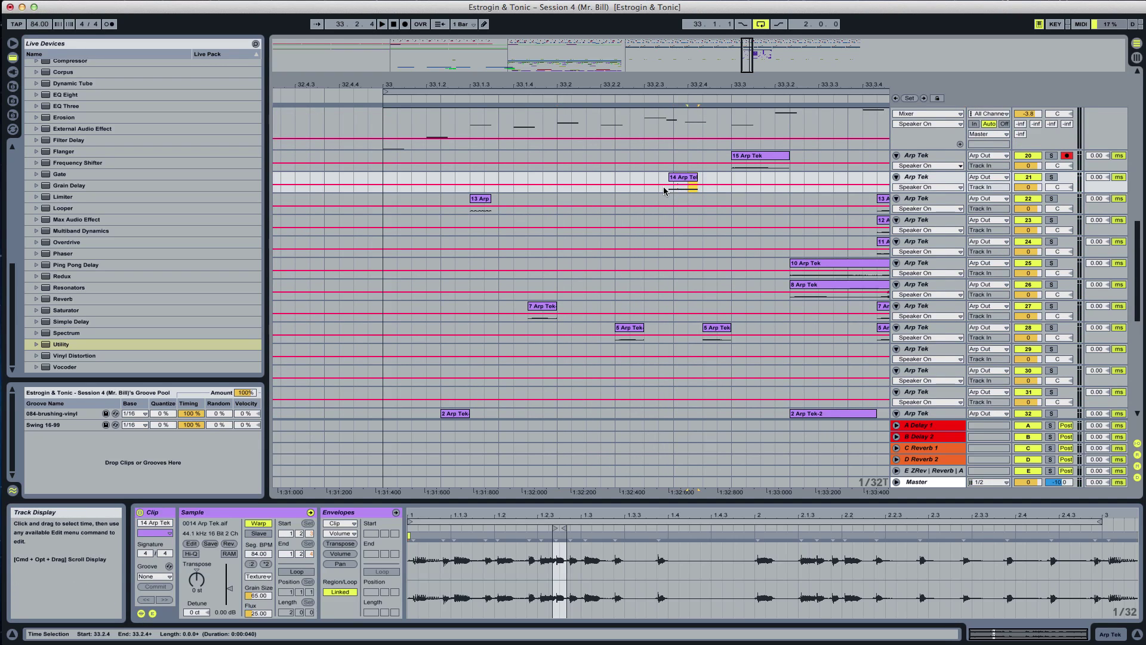
{"action": "key", "text": "Delete"}
{"action": "left_click", "coordinate": [595, 191]}
{"action": "key", "text": "space"}
{"action": "key", "text": "space"}
{"action": "key", "text": "space"}
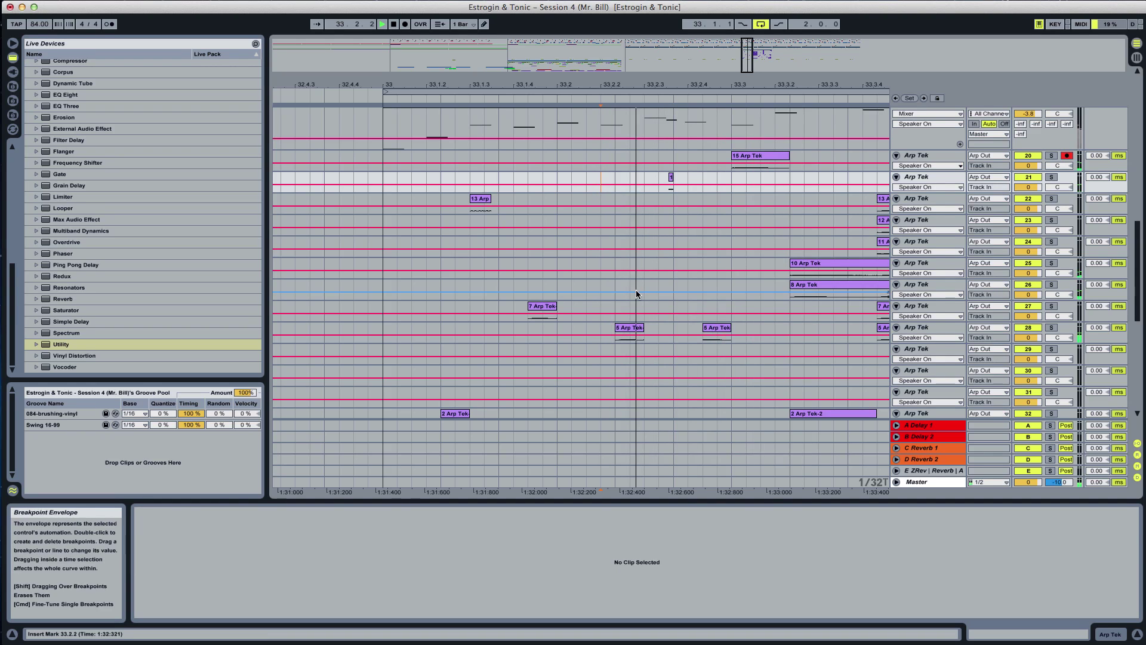
Briefly toggle the solo of the Bass 2 track while checking the playback
{"action": "scroll", "coordinate": [645, 319], "scroll_direction": "down", "scroll_amount": 1}
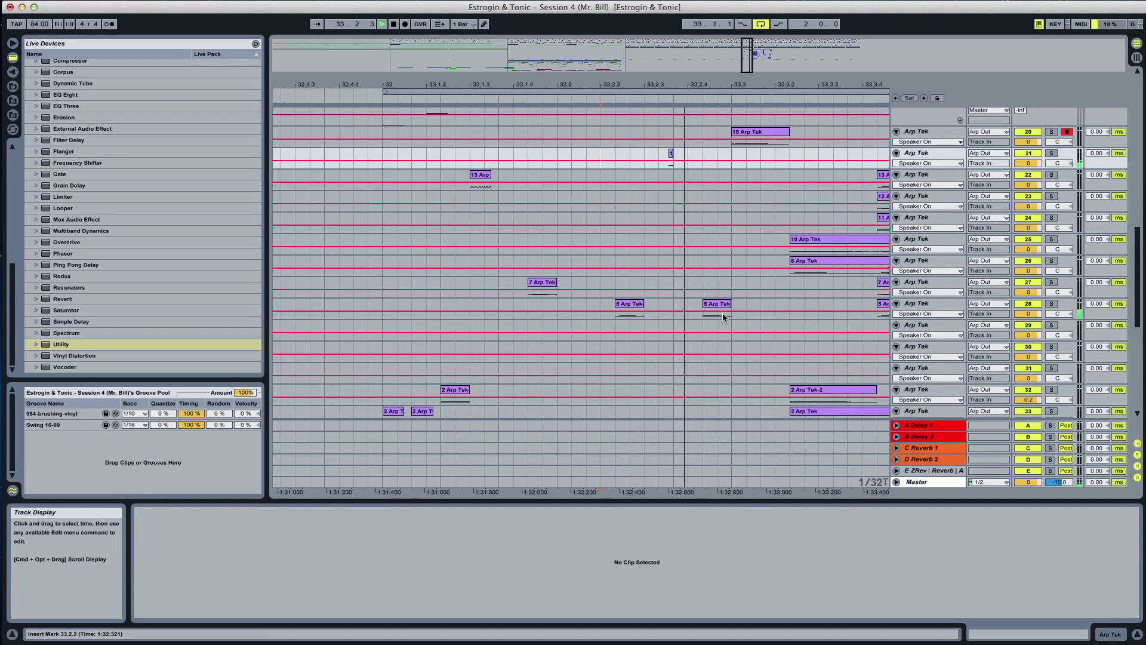
{"action": "scroll", "coordinate": [729, 321], "scroll_direction": "down", "scroll_amount": 5}
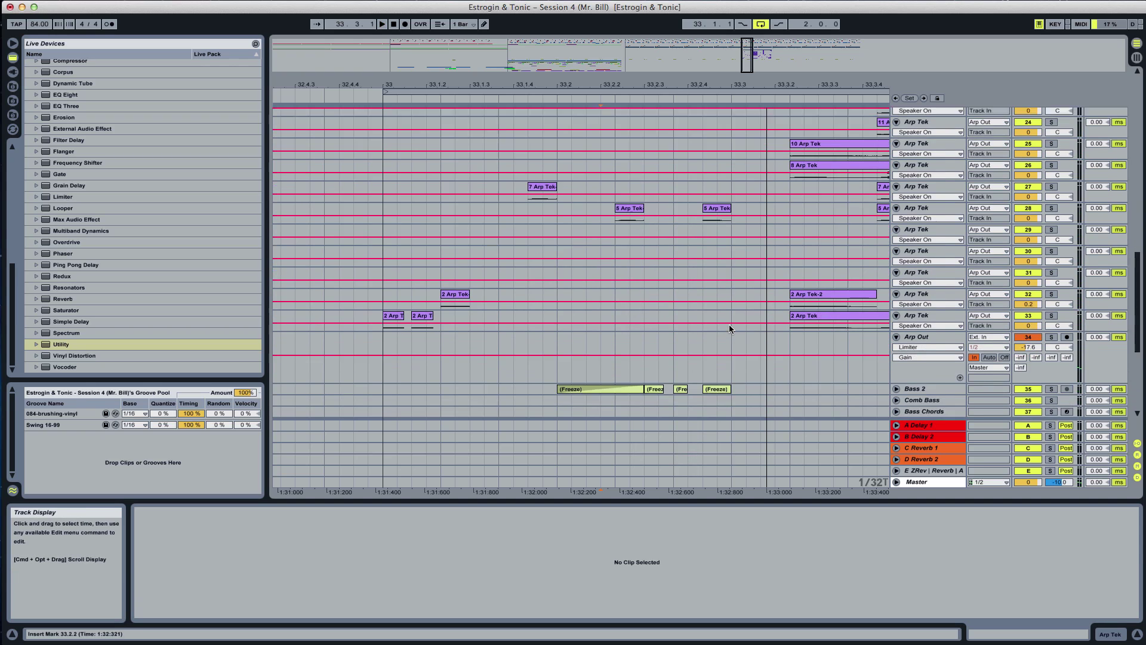
{"action": "left_click", "coordinate": [1052, 377]}
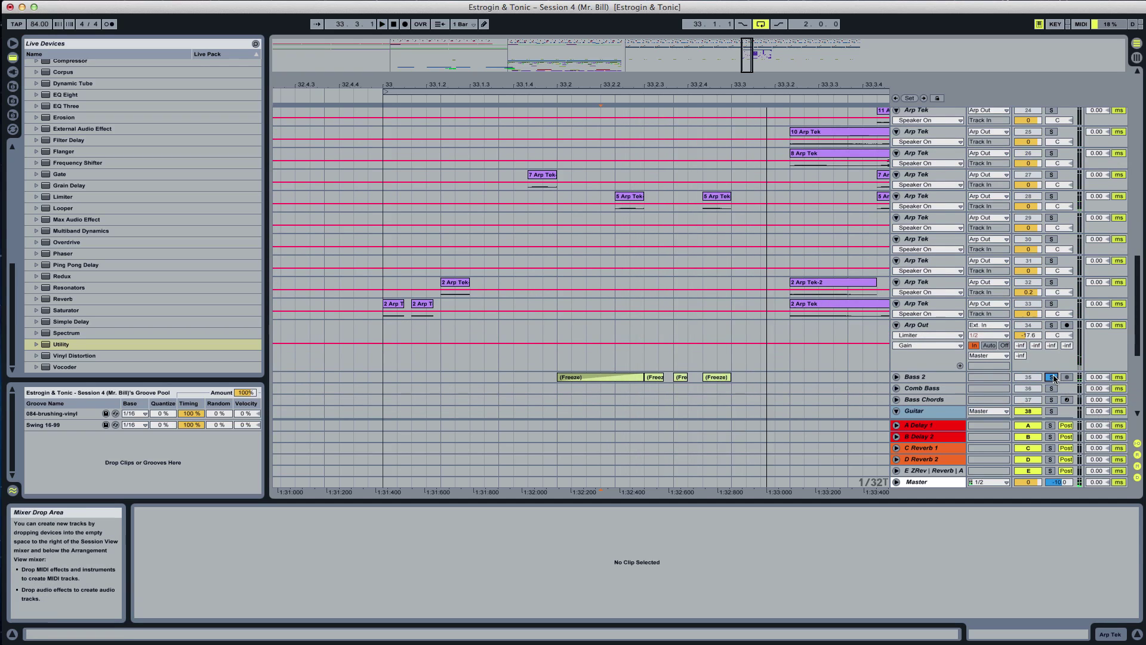
{"action": "left_click", "coordinate": [1052, 378]}
{"action": "key", "text": "space"}
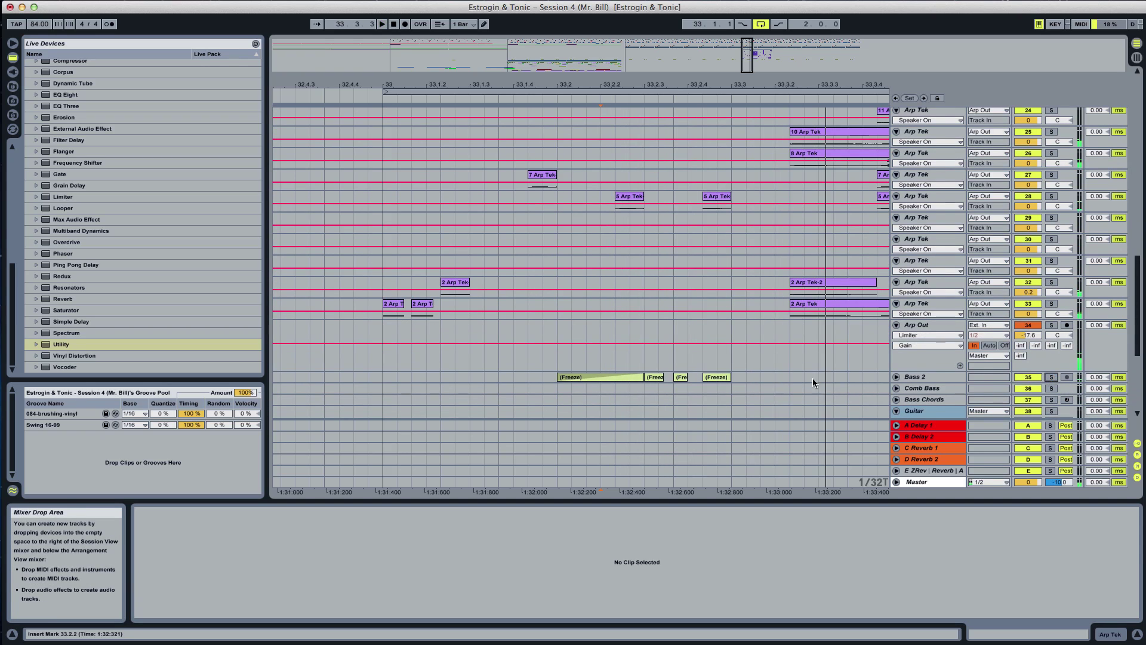
Delete the (Freeze) clip at 33.2.3 on the Bass 2 track and play from 33.2.1
{"action": "left_click", "coordinate": [660, 377]}
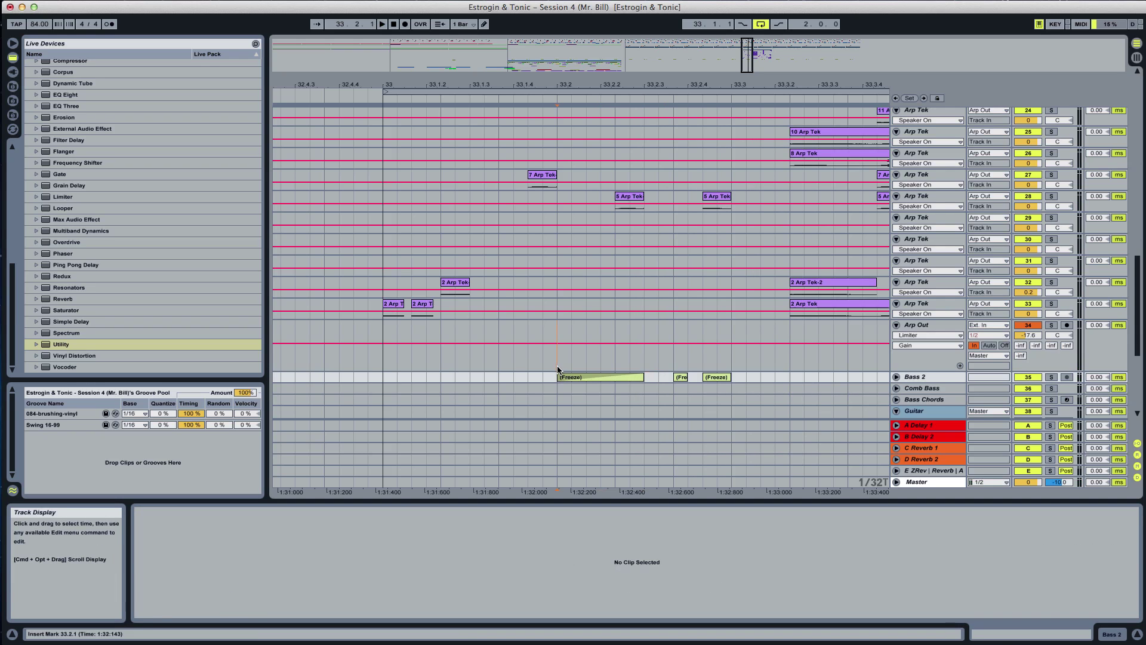
{"action": "left_click", "coordinate": [557, 367]}
{"action": "key", "text": "space"}
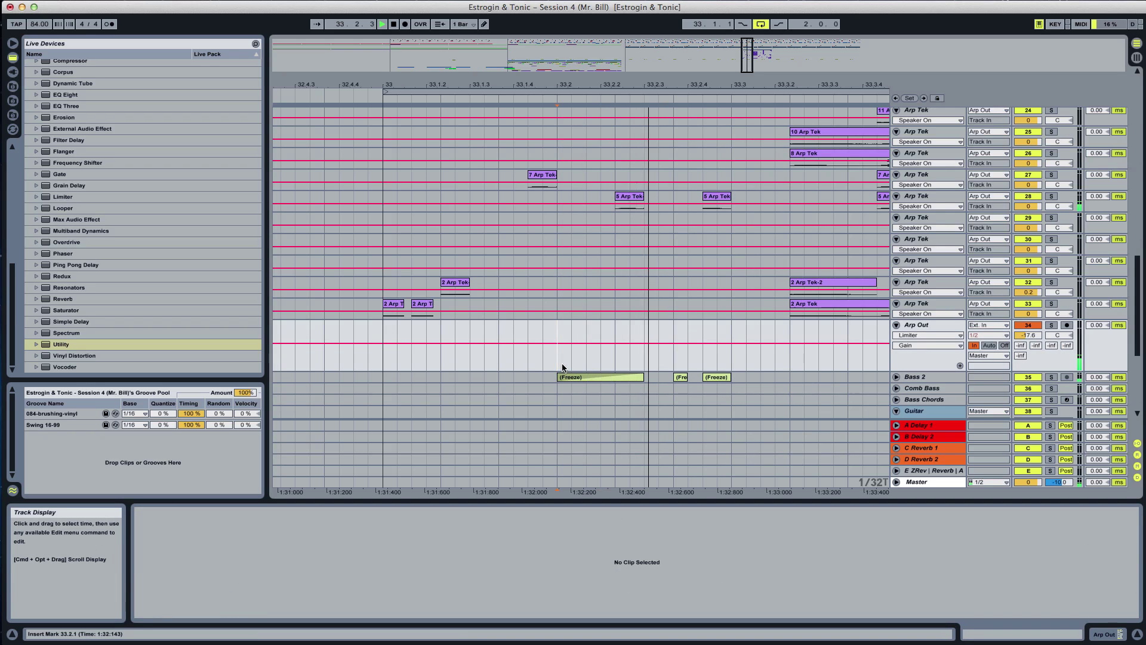
{"action": "left_click", "coordinate": [649, 376]}
{"action": "key", "text": "space"}
{"action": "key", "text": "space"}
Move the shortest (Freeze) clip on Bass 2 earlier to 33.2.3 and play from 33.2.1
{"action": "left_click", "coordinate": [675, 377]}
{"action": "key", "text": "space"}
{"action": "key", "text": "space"}
{"action": "key", "text": "space"}
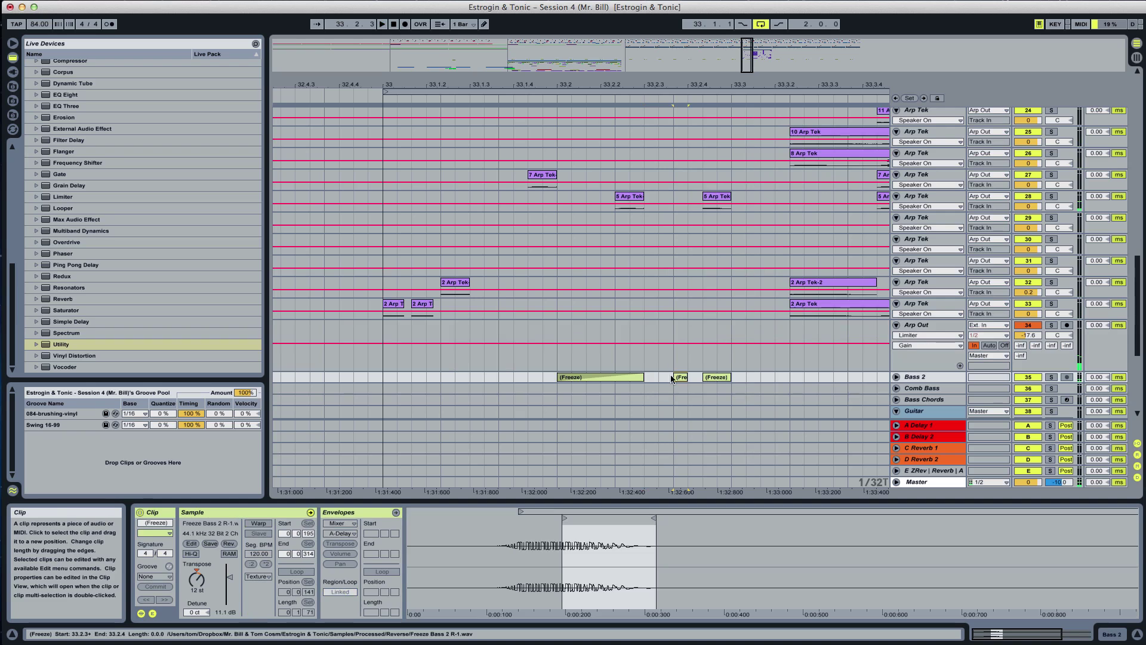
{"action": "left_click", "coordinate": [558, 356]}
{"action": "key", "text": "space"}
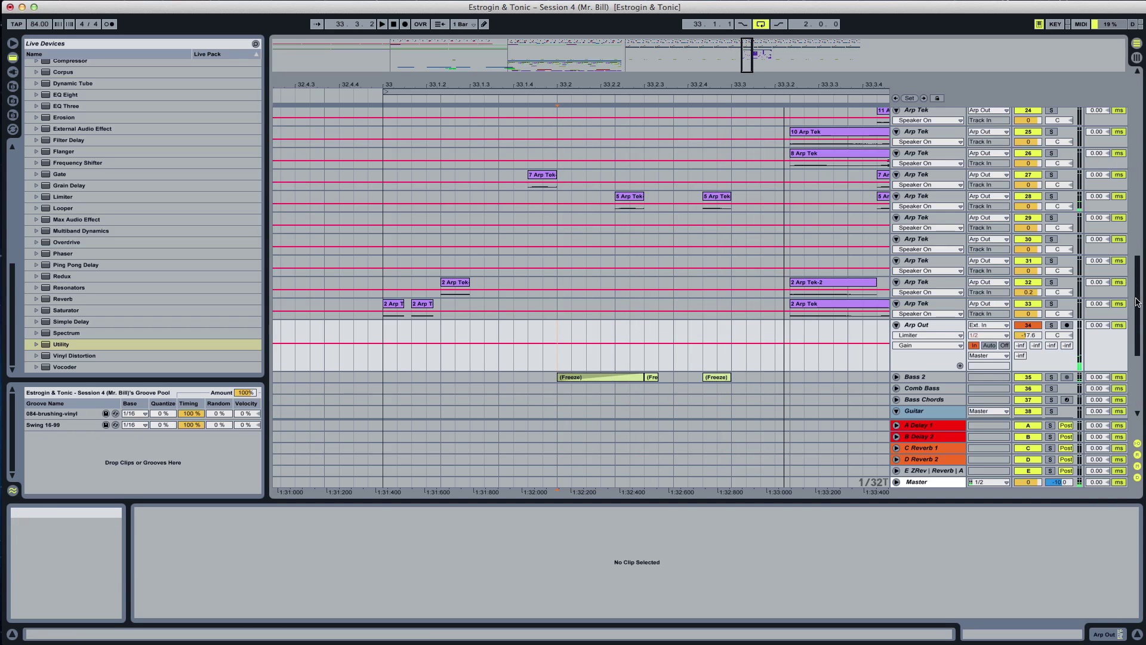
{"action": "scroll", "coordinate": [1138, 302], "scroll_direction": "up", "scroll_amount": 10}
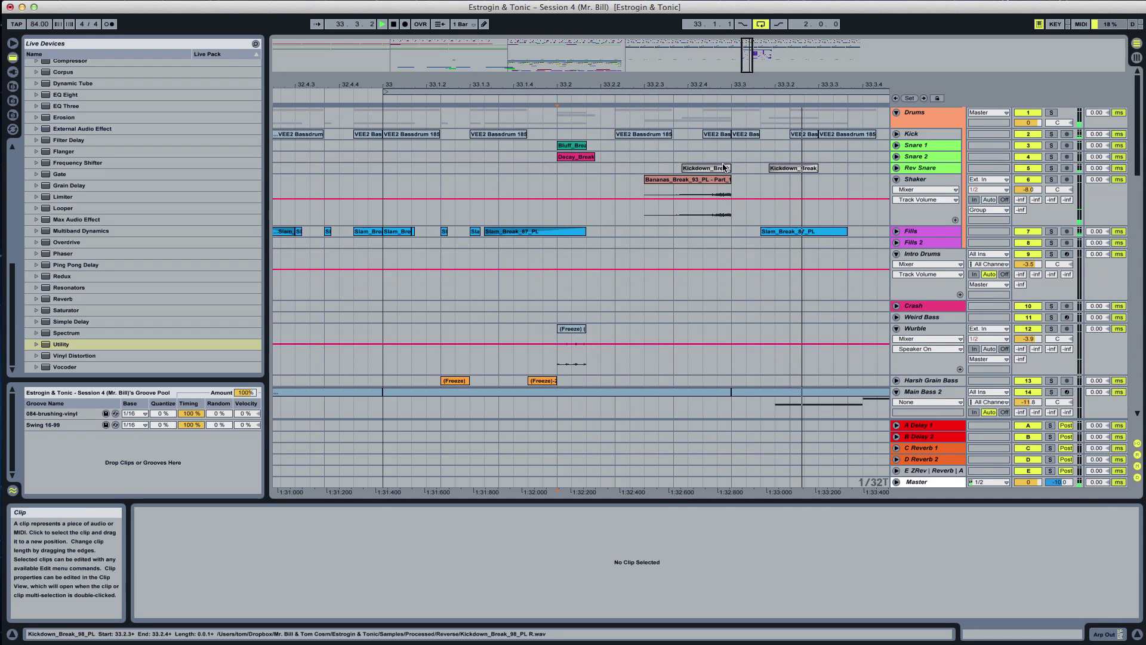
Turn off reversal of the Kickdown_Break clip before 33.3.1 on the Rev Snare track and play from 33.2.3
{"action": "left_click", "coordinate": [717, 170]}
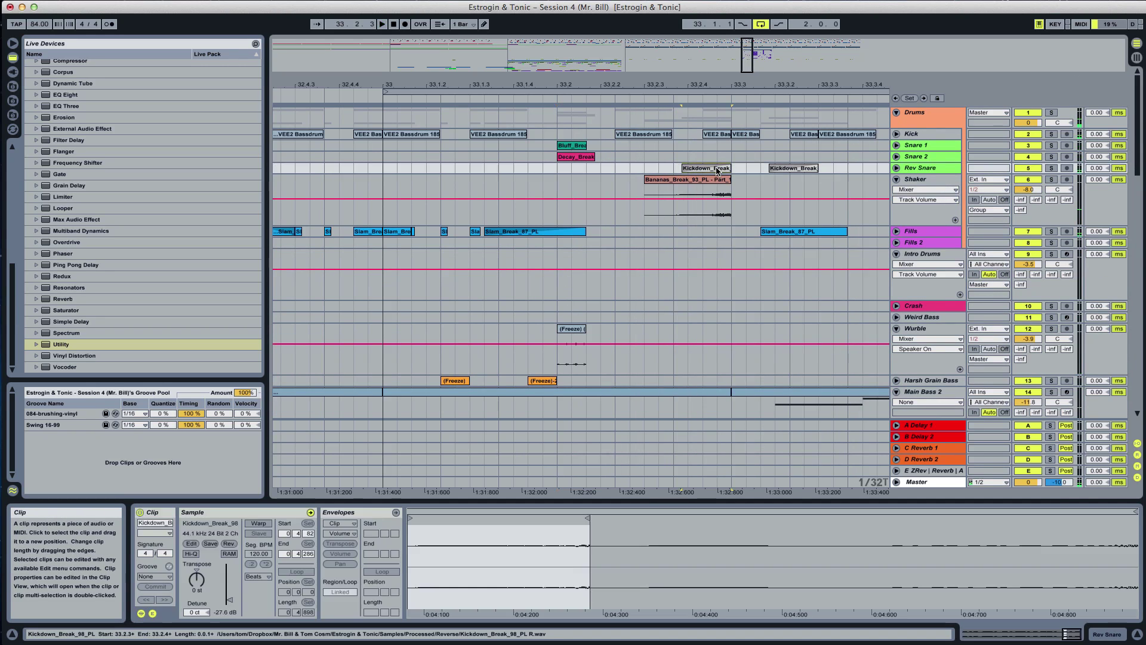
{"action": "key", "text": "space"}
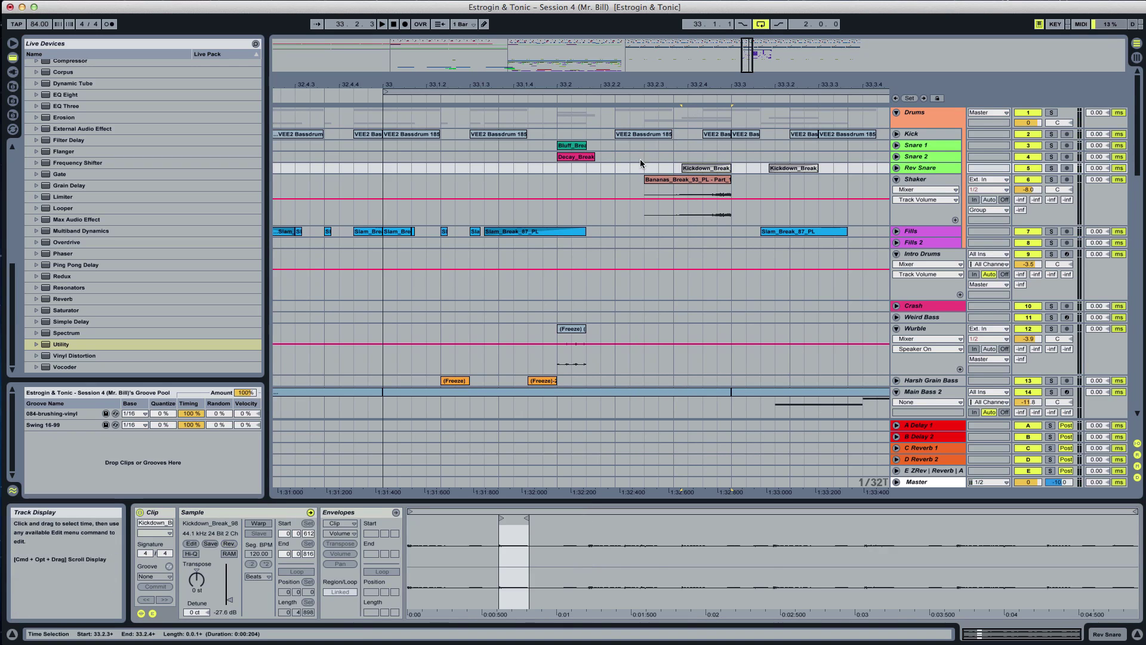
{"action": "left_click", "coordinate": [636, 164]}
{"action": "key", "text": "space"}
Reverse the Kickdown_Break clip before 33.3.1 again and play from 33.2.2
{"action": "left_click", "coordinate": [700, 169]}
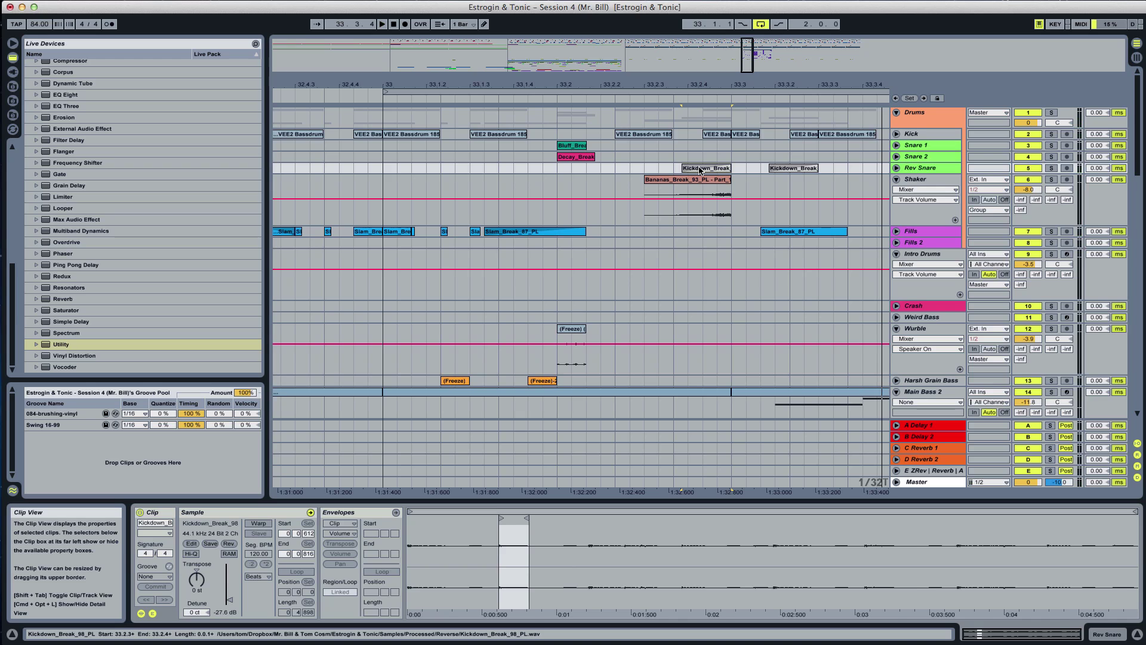
{"action": "key", "text": "space"}
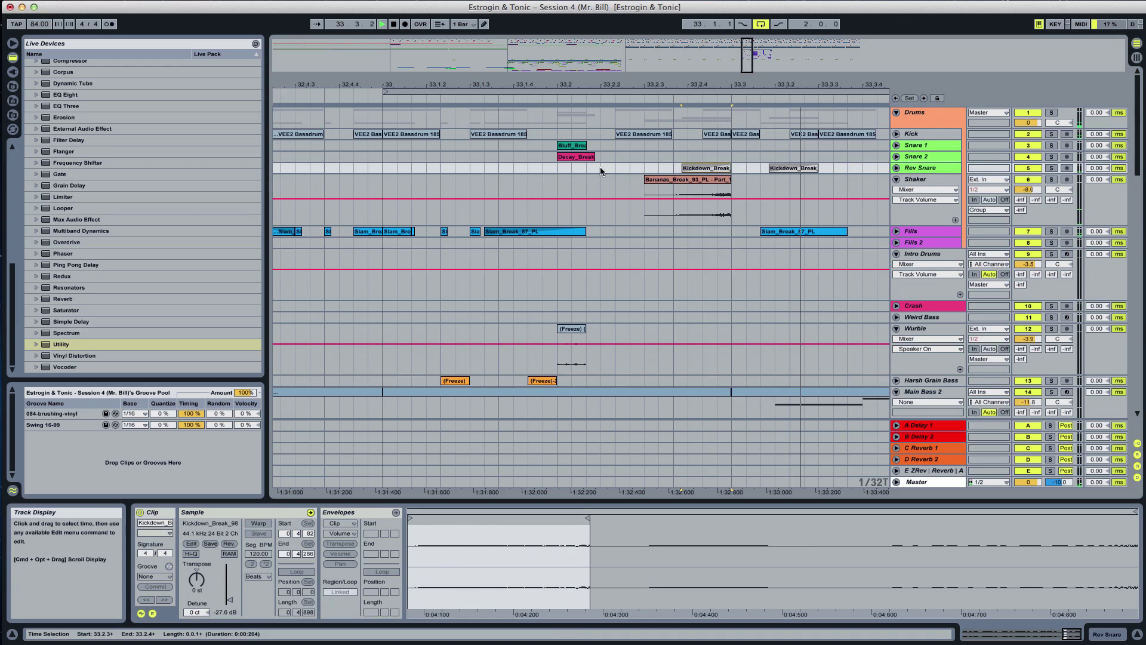
{"action": "left_click", "coordinate": [609, 171]}
{"action": "key", "text": "space"}
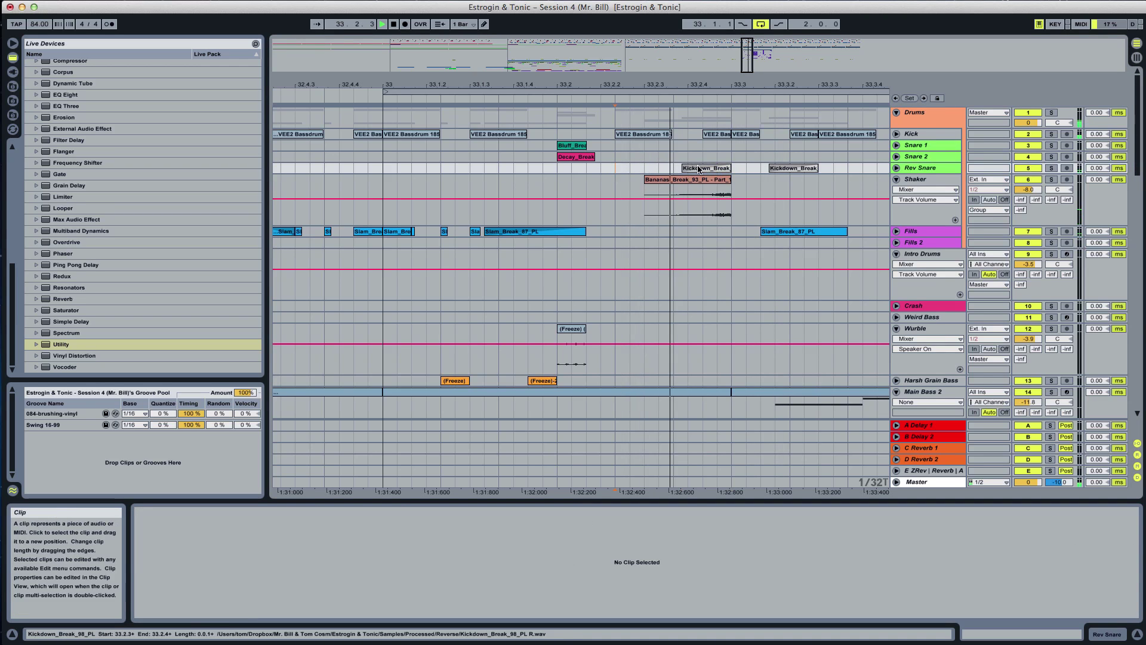
{"action": "key", "text": "space"}
{"action": "key", "text": "space"}
Try deleting the Kickdown_Break clip before 33.3.1, play from 33.1.4, and undo the deletion
{"action": "left_click", "coordinate": [704, 171]}
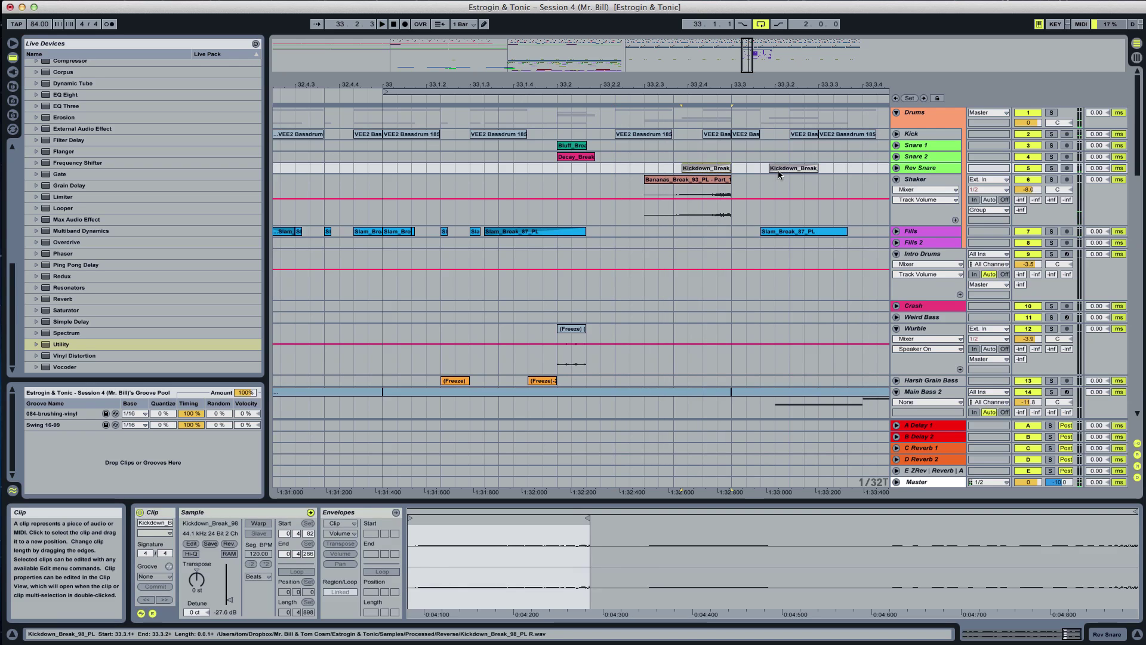
{"action": "key", "text": "Delete"}
{"action": "left_click", "coordinate": [542, 178]}
{"action": "key", "text": "space"}
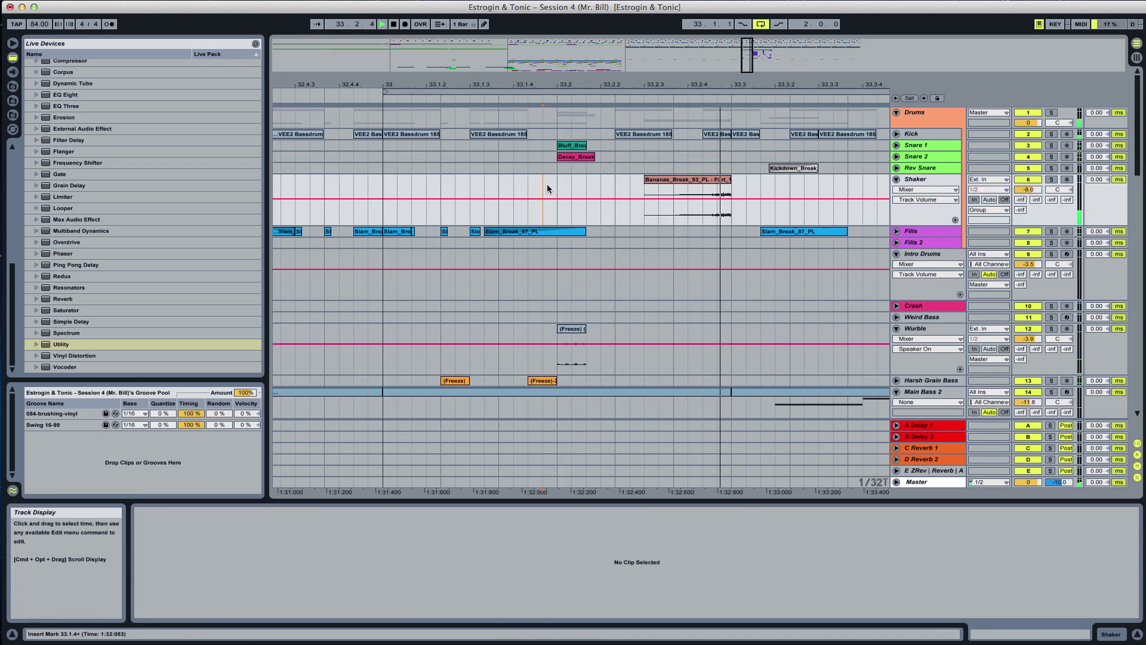
{"action": "key", "text": "space"}
{"action": "key", "text": "space"}
{"action": "key", "text": "ctrl+z"}
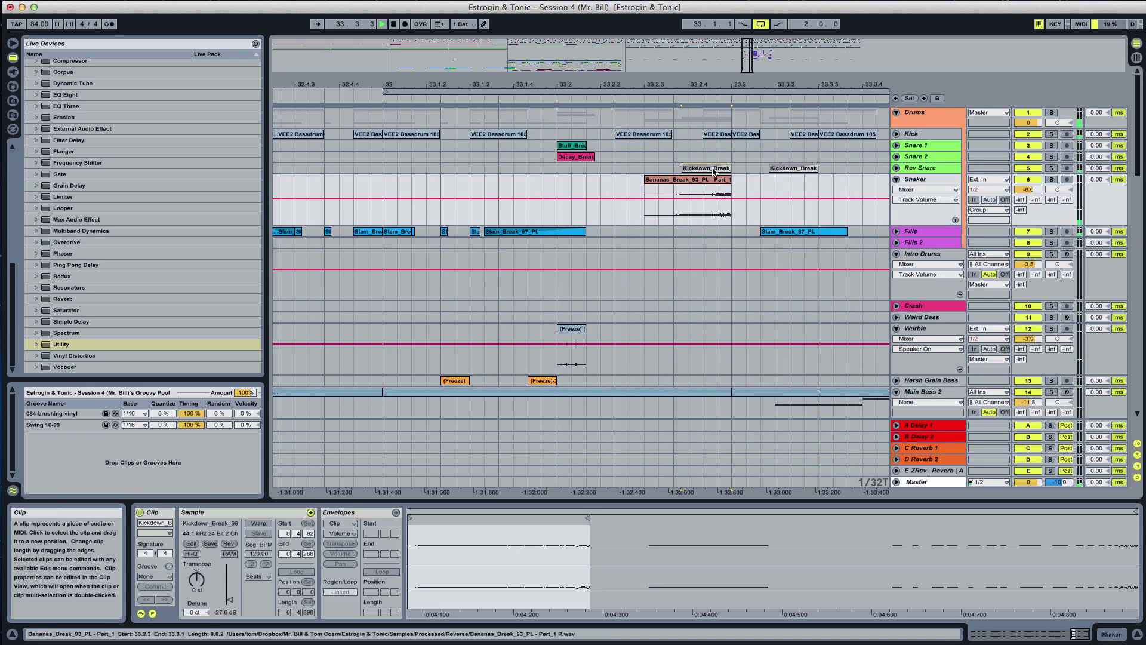
Replace the short kick clip at 33.3.1 with a copy of the longer kick from 33.3.3 and play the result
{"action": "left_click", "coordinate": [718, 135]}
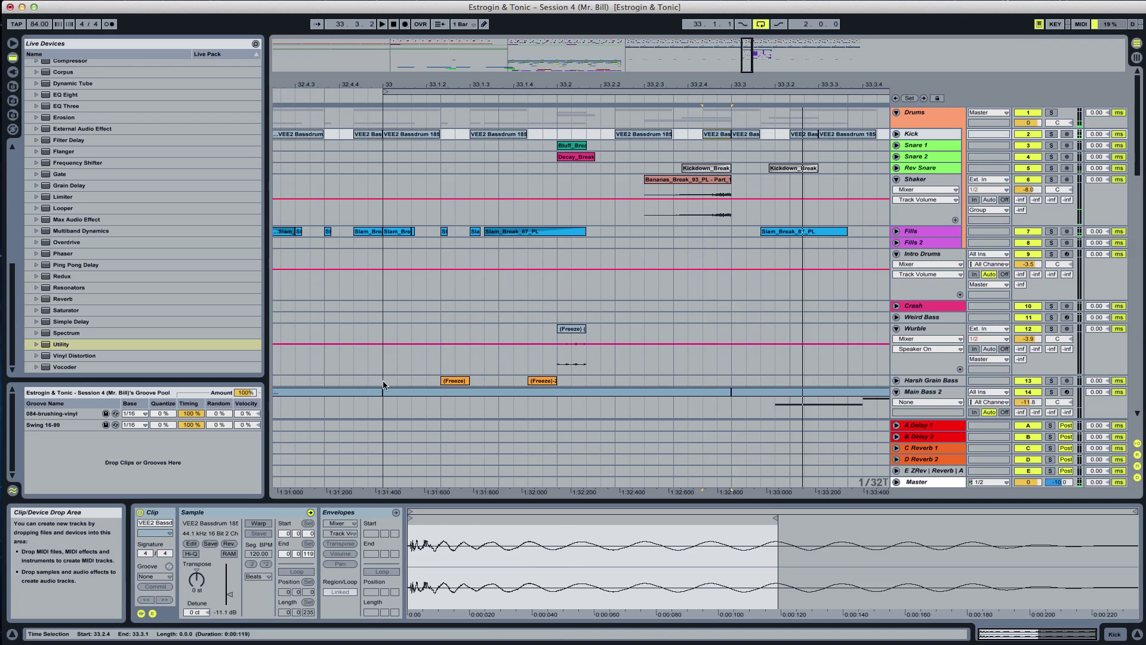
{"action": "left_click", "coordinate": [647, 154]}
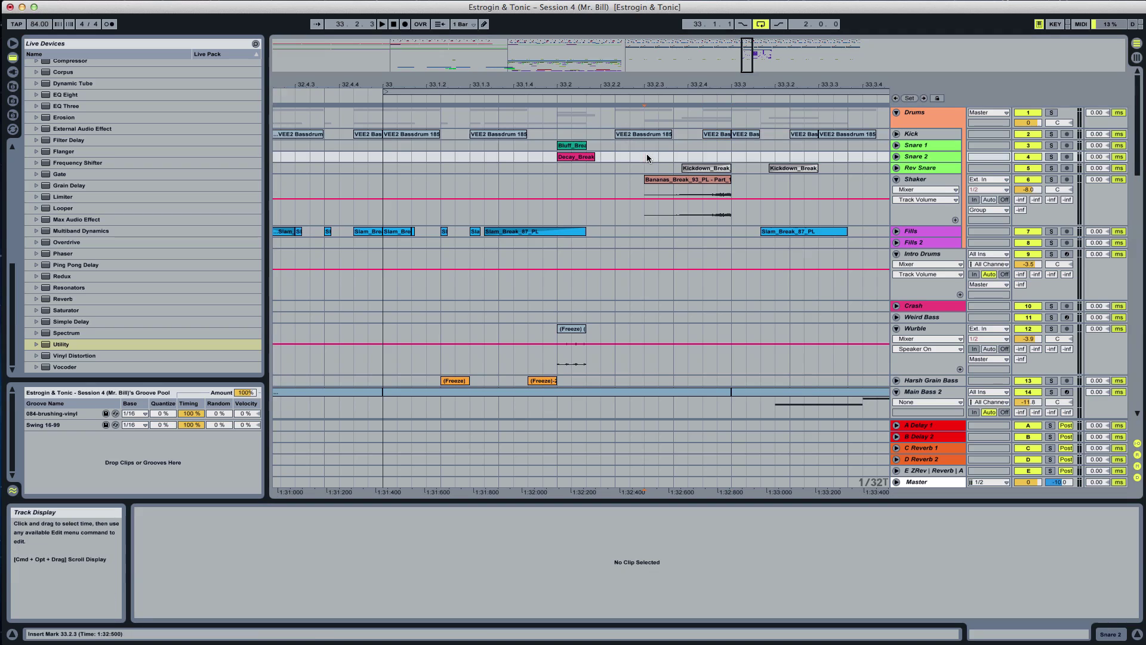
{"action": "left_click", "coordinate": [740, 135]}
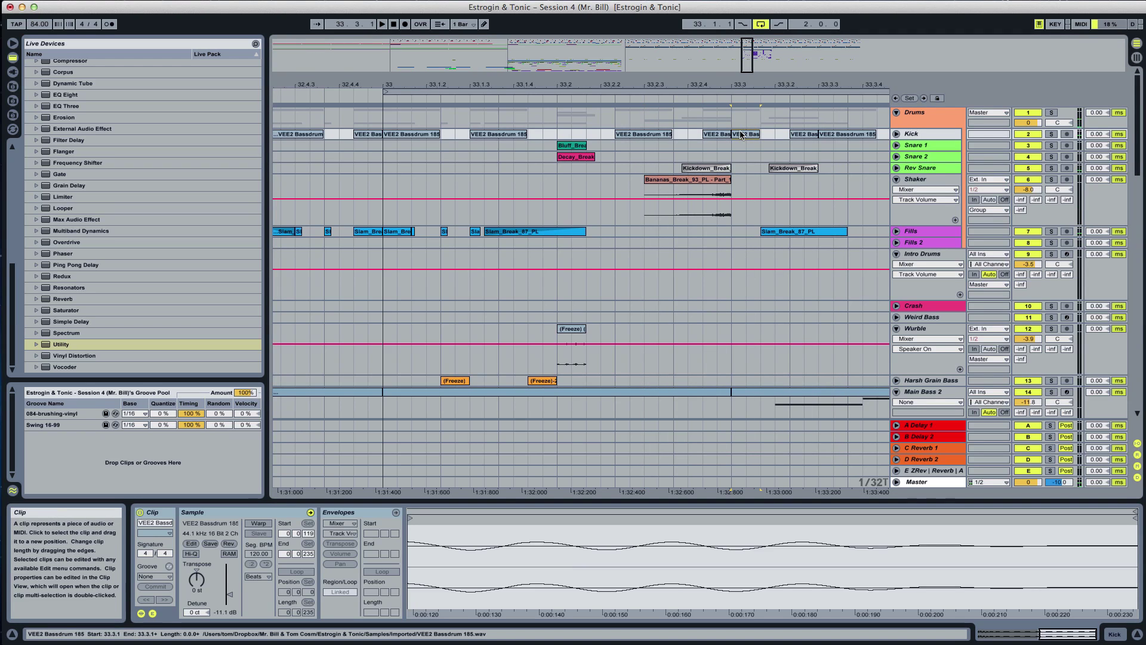
{"action": "left_click", "coordinate": [836, 134]}
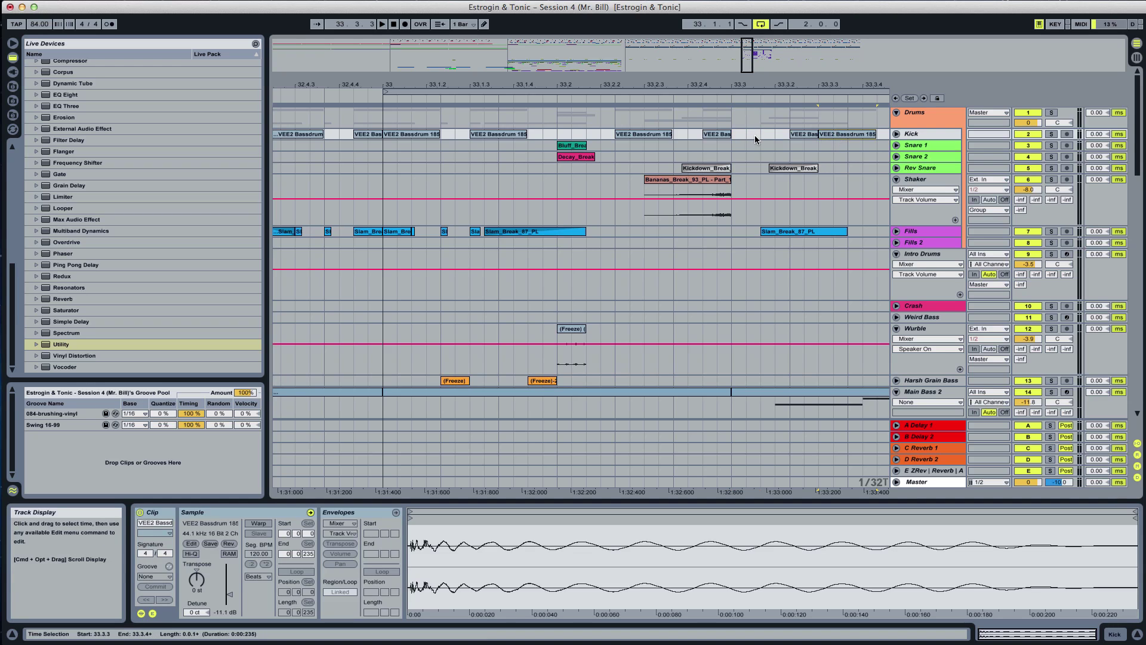
{"action": "left_click", "coordinate": [736, 134]}
{"action": "key", "text": "super+v"}
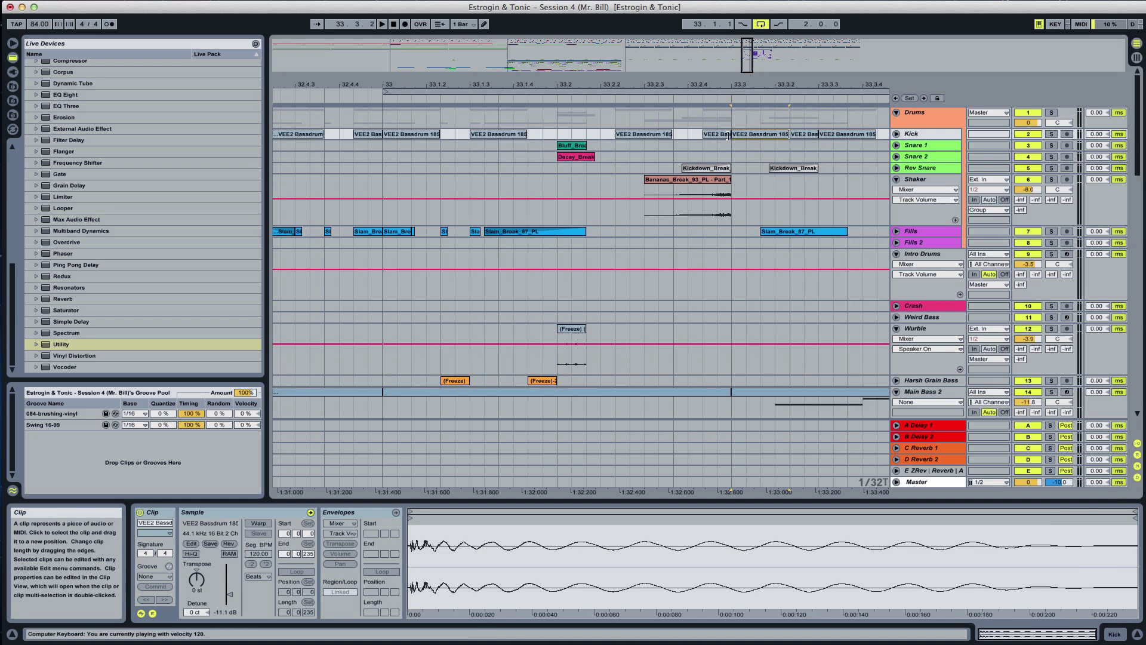
{"action": "left_click", "coordinate": [675, 143]}
{"action": "key", "text": "space"}
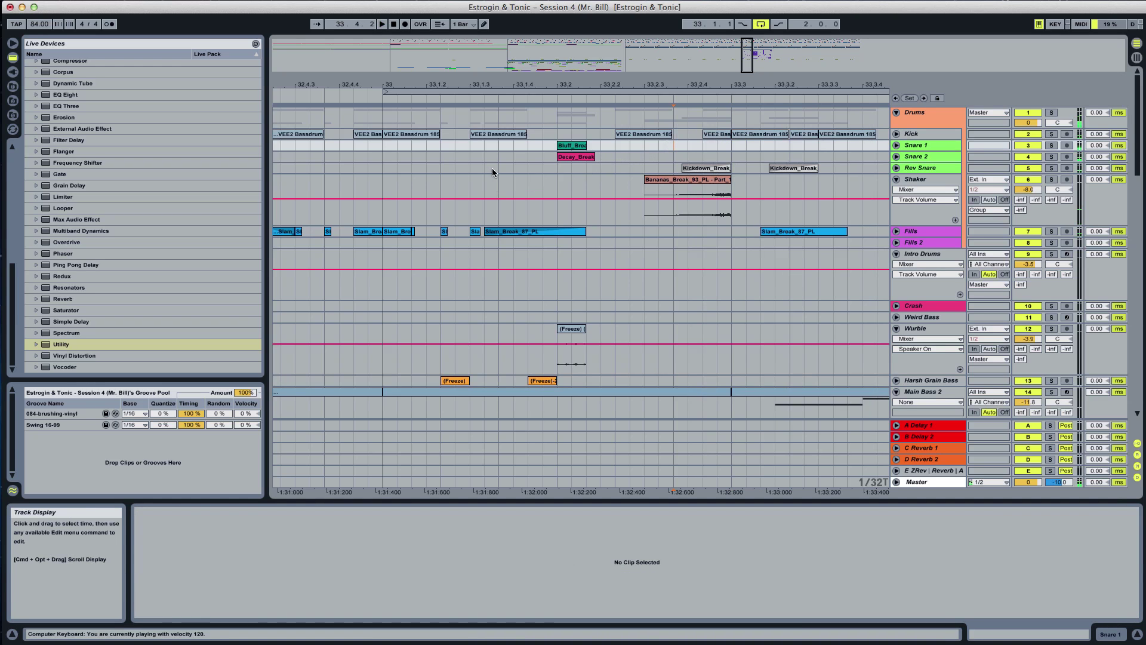
Play the drums from the start of bar 33 and again from 33.3.1
{"action": "left_click", "coordinate": [490, 166]}
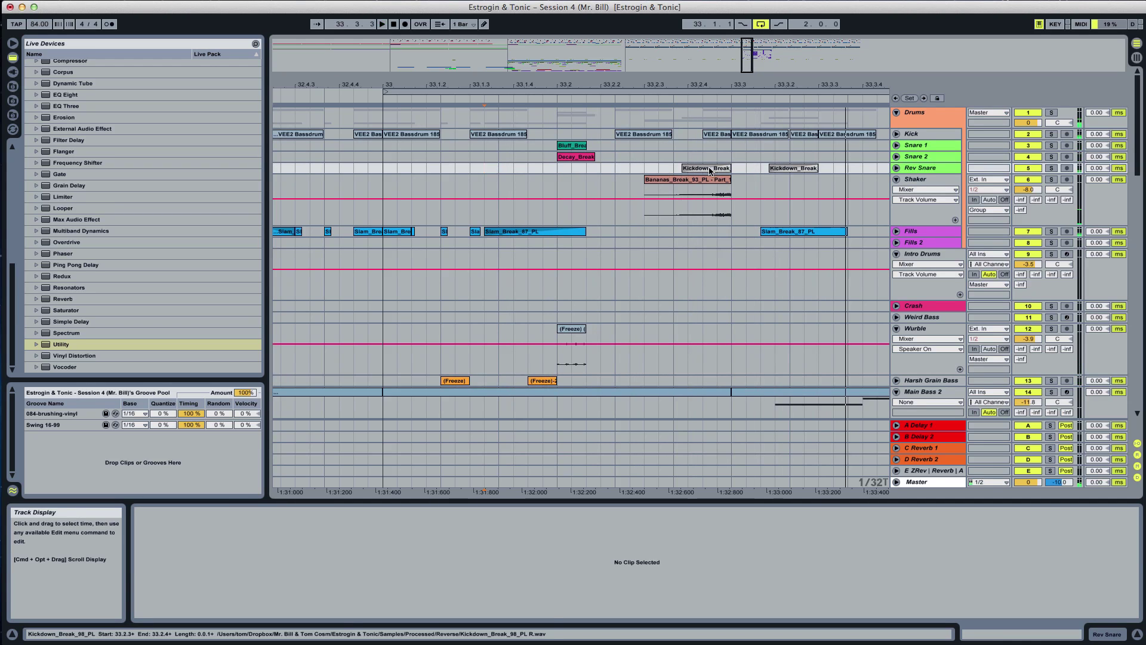
{"action": "key", "text": "space"}
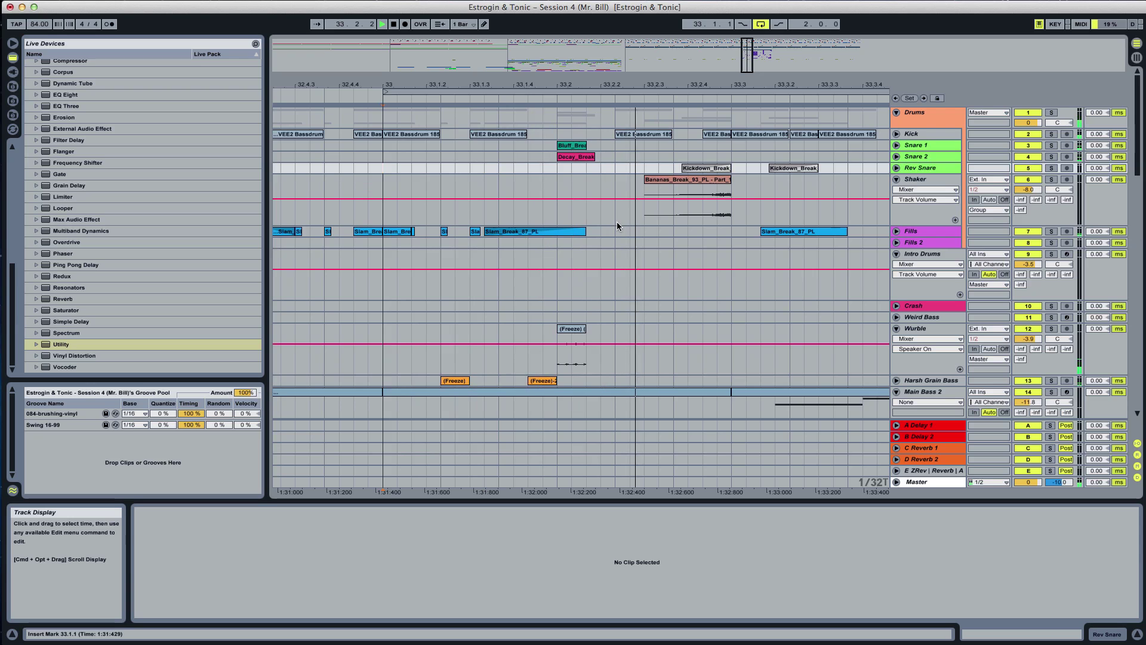
{"action": "left_click", "coordinate": [727, 210]}
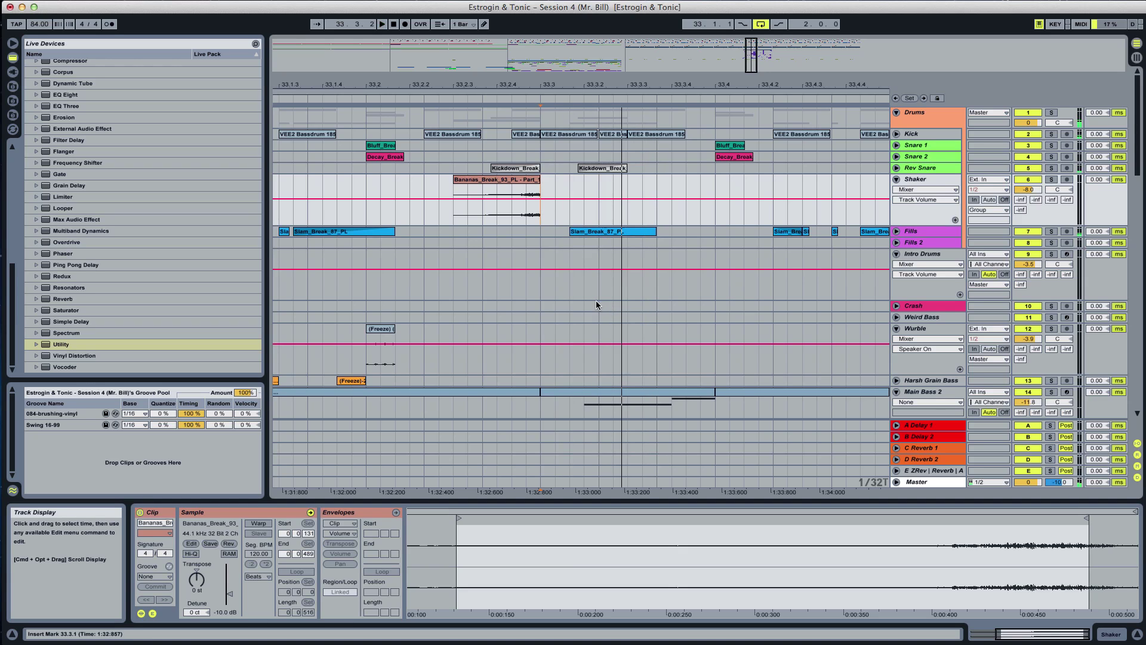
{"action": "key", "text": "space"}
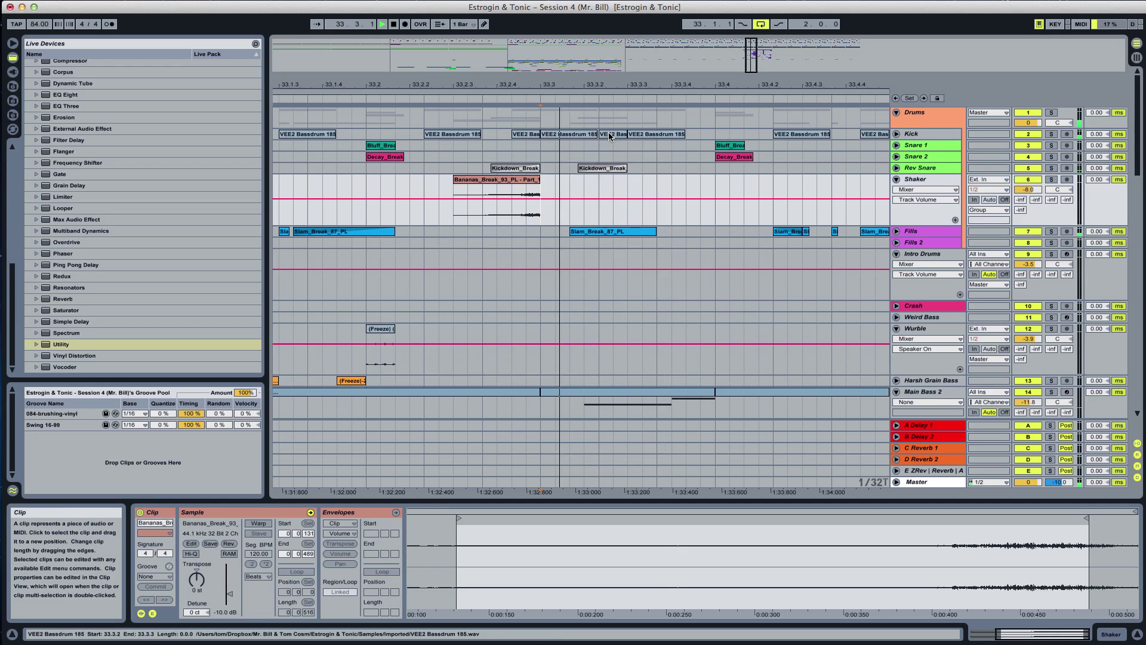
Move the long kick clip at 33.3.3 one thirty-second note earlier and play from 33.3.1
{"action": "left_click", "coordinate": [634, 137]}
{"action": "key", "text": "space"}
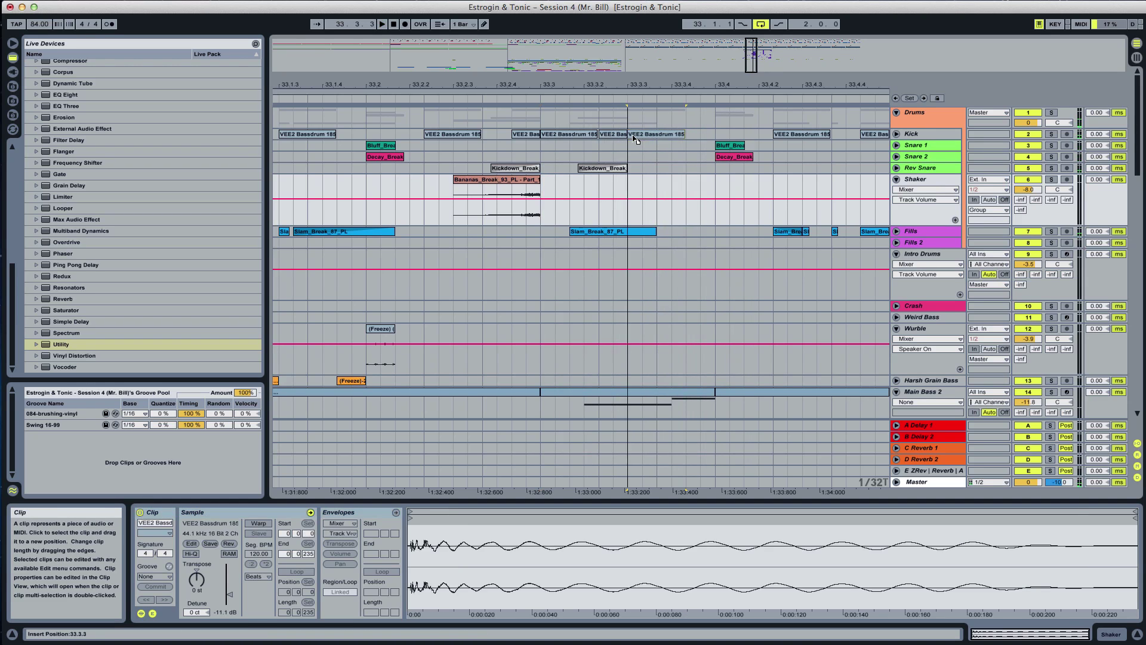
{"action": "left_click_drag", "start_coordinate": [635, 137], "coordinate": [619, 136]}
{"action": "left_click", "coordinate": [555, 123]}
{"action": "key", "text": "space"}
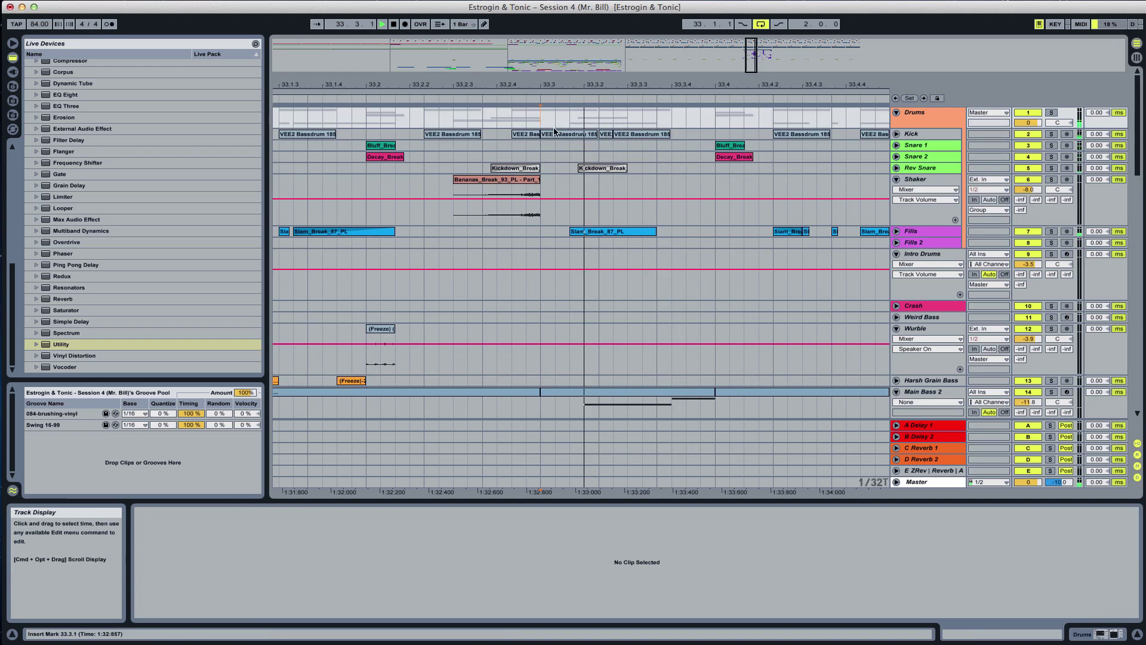
Delete the short kick clip at 33.3.2, move the following long kick into its place, and play from 33.3.1
{"action": "key", "text": "space"}
{"action": "left_click", "coordinate": [606, 134]}
{"action": "key", "text": "Delete"}
{"action": "left_click_drag", "start_coordinate": [627, 134], "coordinate": [613, 134]}
{"action": "left_click", "coordinate": [545, 120]}
{"action": "key", "text": "space"}
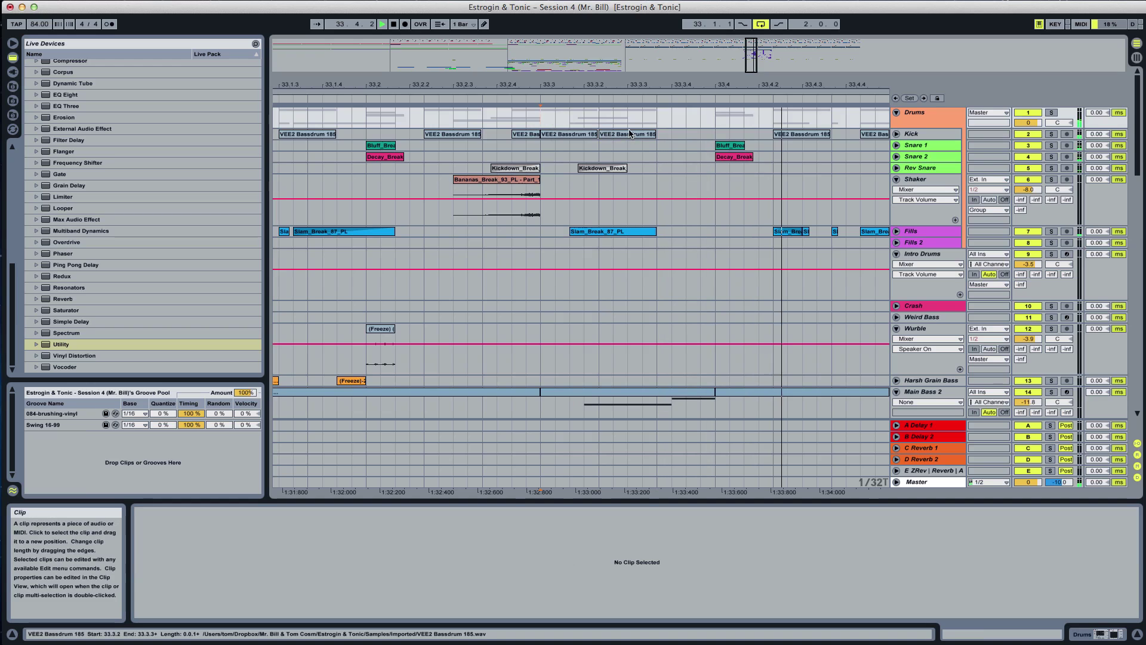
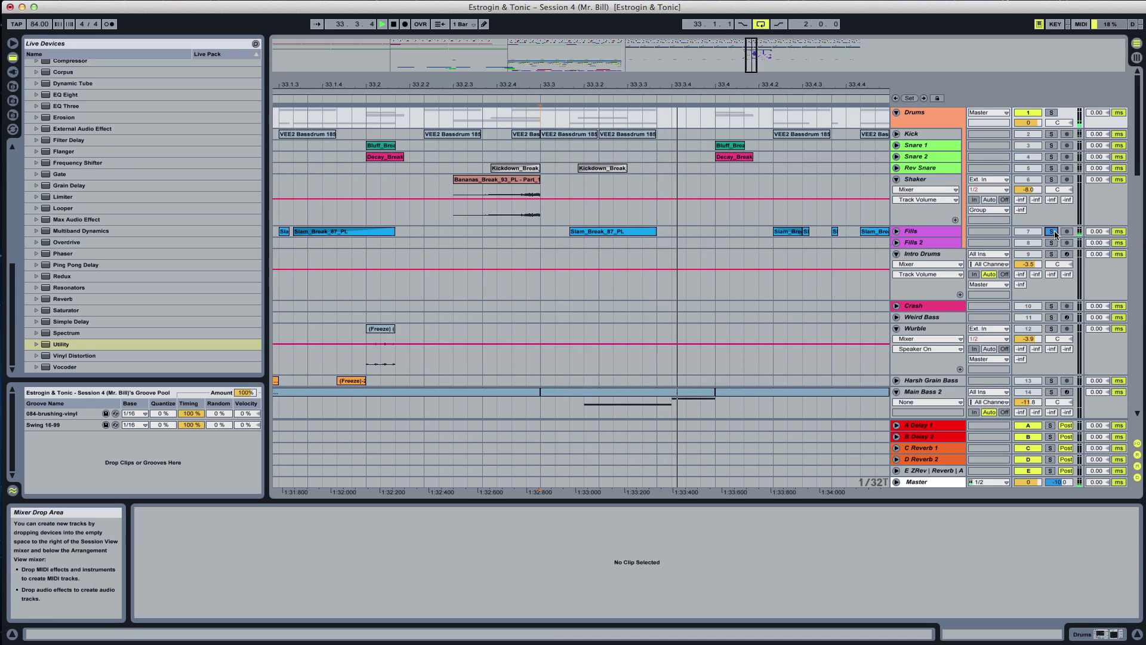
Unfold the Fills track, cut the Slam_Break clip around 33.3.2 into three short slices separated by gaps, and play from 33.2.4
{"action": "left_click", "coordinate": [896, 231]}
{"action": "left_click_drag", "start_coordinate": [585, 262], "coordinate": [657, 257]}
{"action": "key", "text": "space"}
{"action": "key", "text": "Delete"}
{"action": "key", "text": "Delete"}
{"action": "key", "text": "Delete"}
{"action": "left_click", "coordinate": [520, 265]}
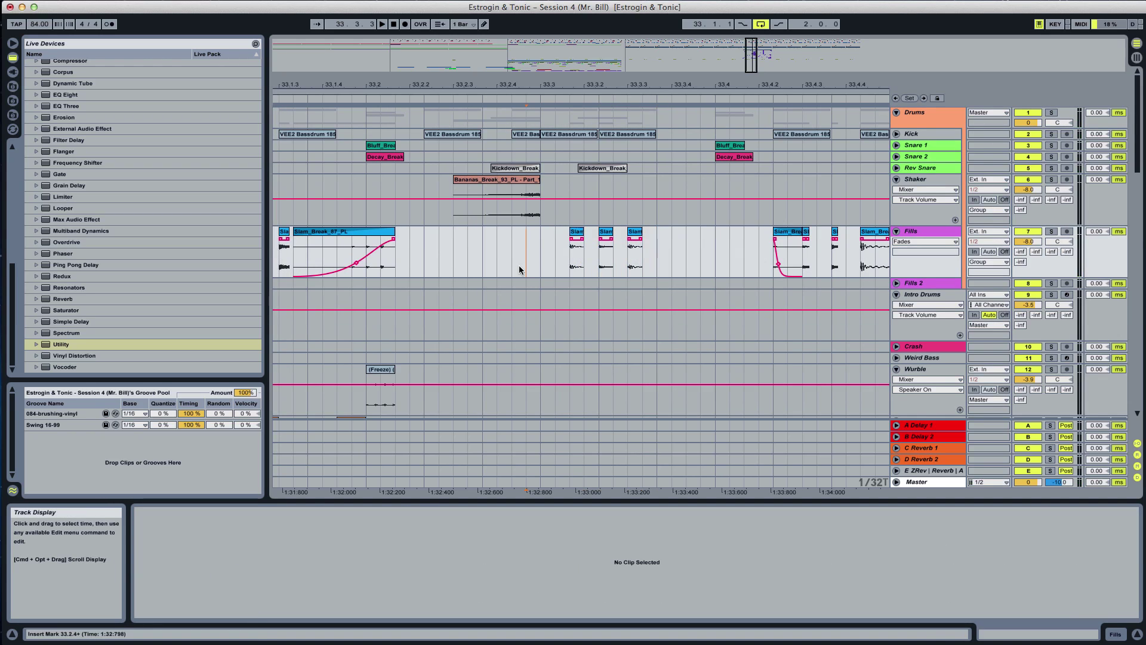
{"action": "key", "text": "space"}
{"action": "key", "text": "space"}
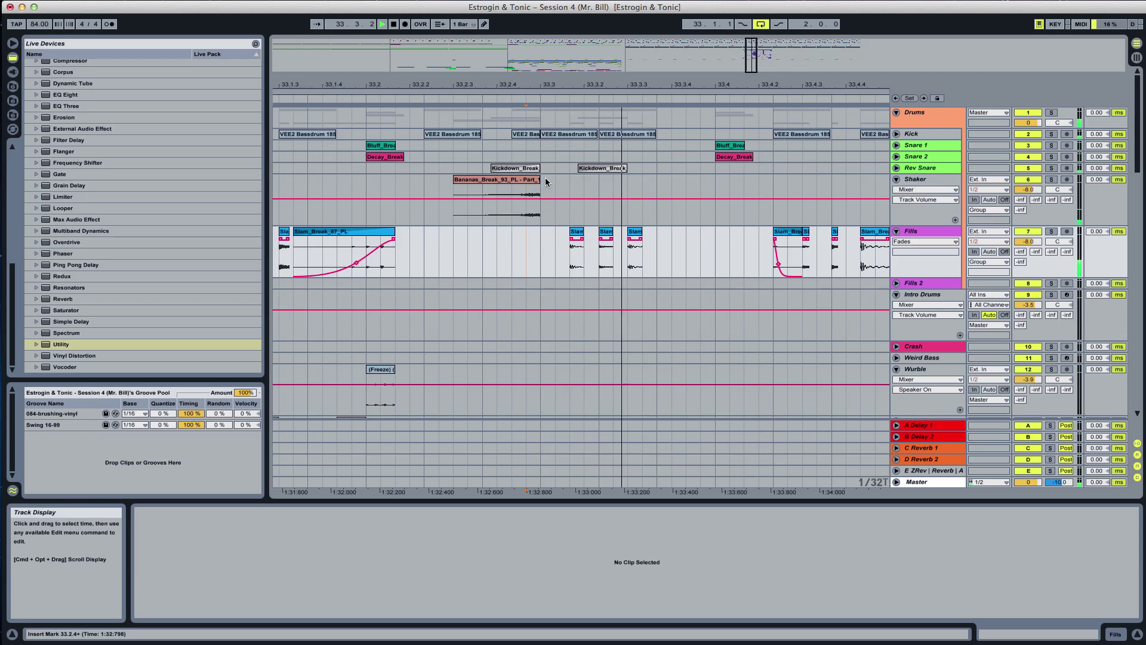
Delete the Arp Tek audio on tracks 25 to 28 from 33.3.4 up to 34.1.1
{"action": "scroll", "coordinate": [631, 266], "scroll_direction": "down", "scroll_amount": 2}
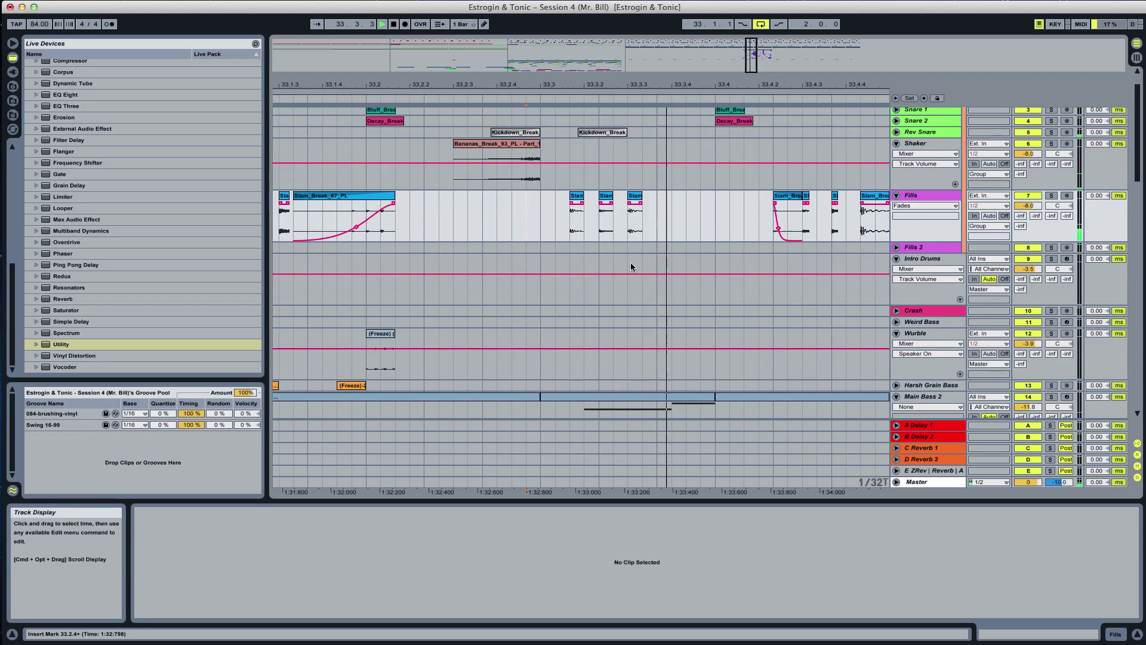
{"action": "left_click", "coordinate": [539, 239]}
{"action": "scroll", "coordinate": [646, 318], "scroll_direction": "down", "scroll_amount": 10}
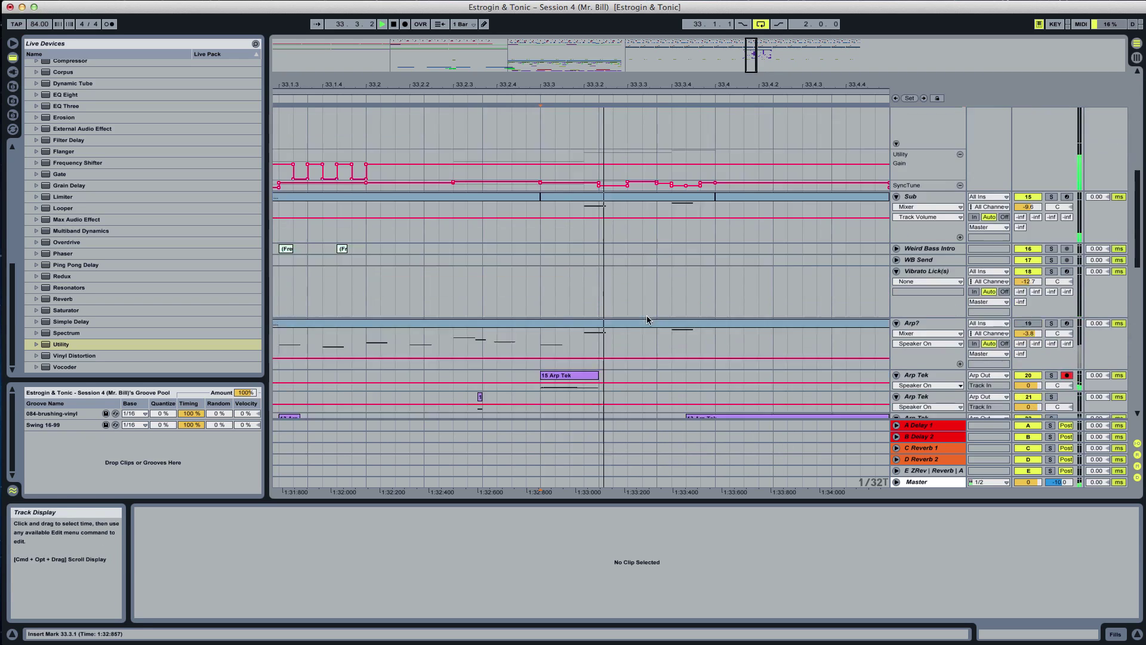
{"action": "scroll", "coordinate": [648, 320], "scroll_direction": "down", "scroll_amount": 5}
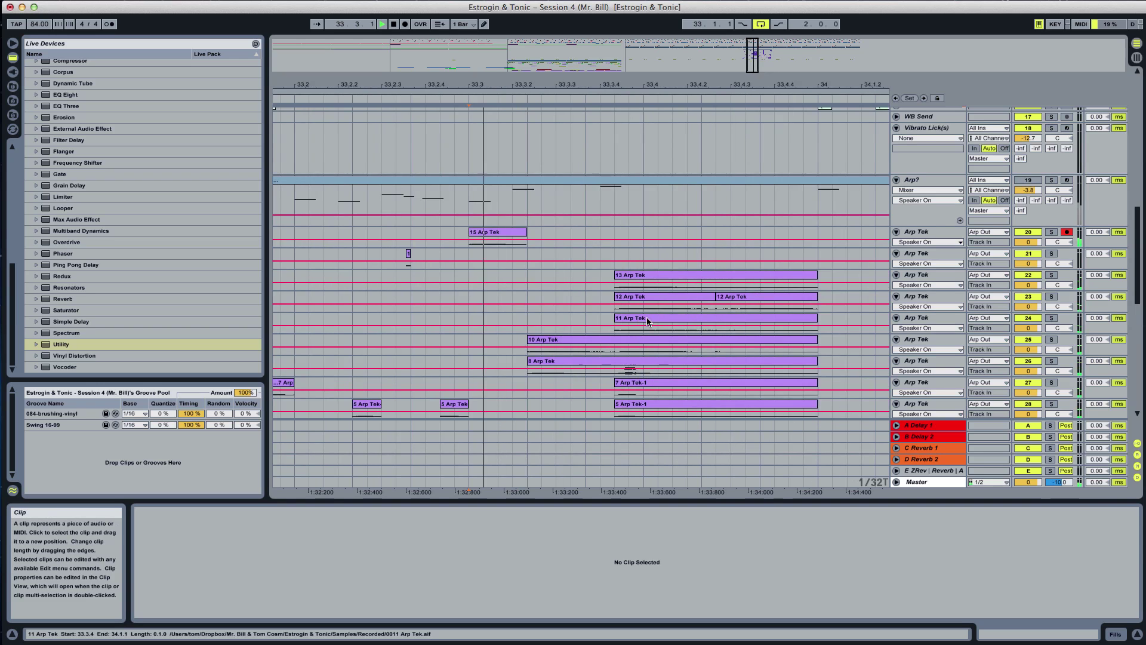
{"action": "scroll", "coordinate": [648, 321], "scroll_direction": "down", "scroll_amount": 3}
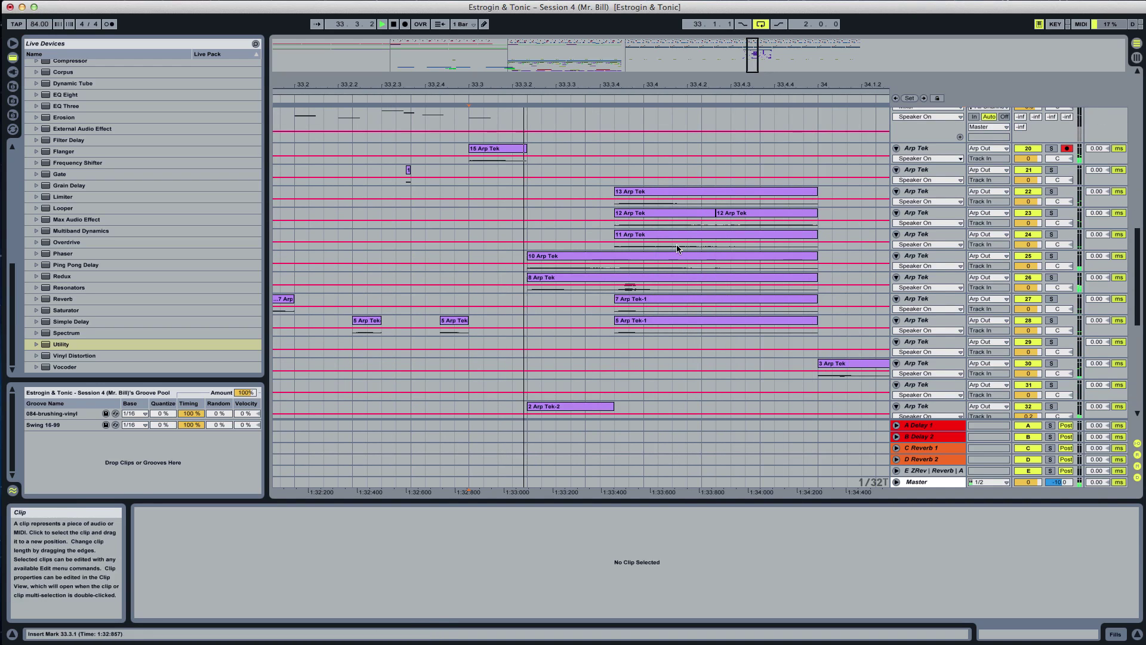
{"action": "key", "text": "space"}
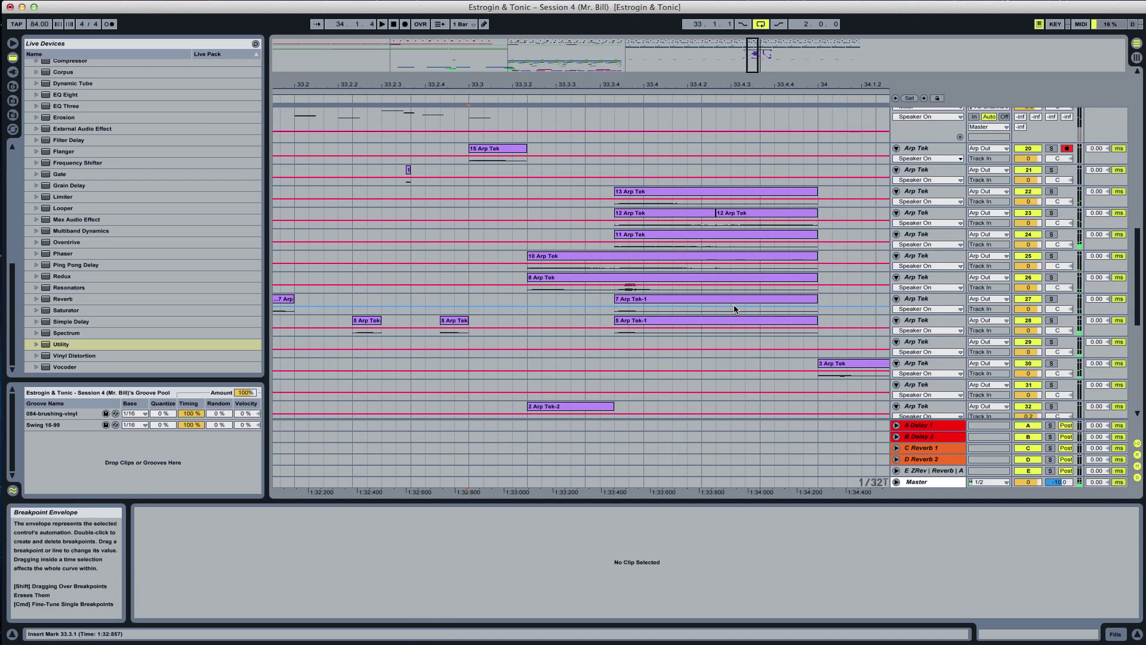
{"action": "key", "text": "space"}
{"action": "left_click_drag", "start_coordinate": [615, 273], "coordinate": [833, 328]}
{"action": "key", "text": "Delete"}
Play the trimmed Arp Tek parts repeatedly from 33.3.3
{"action": "left_click", "coordinate": [583, 224]}
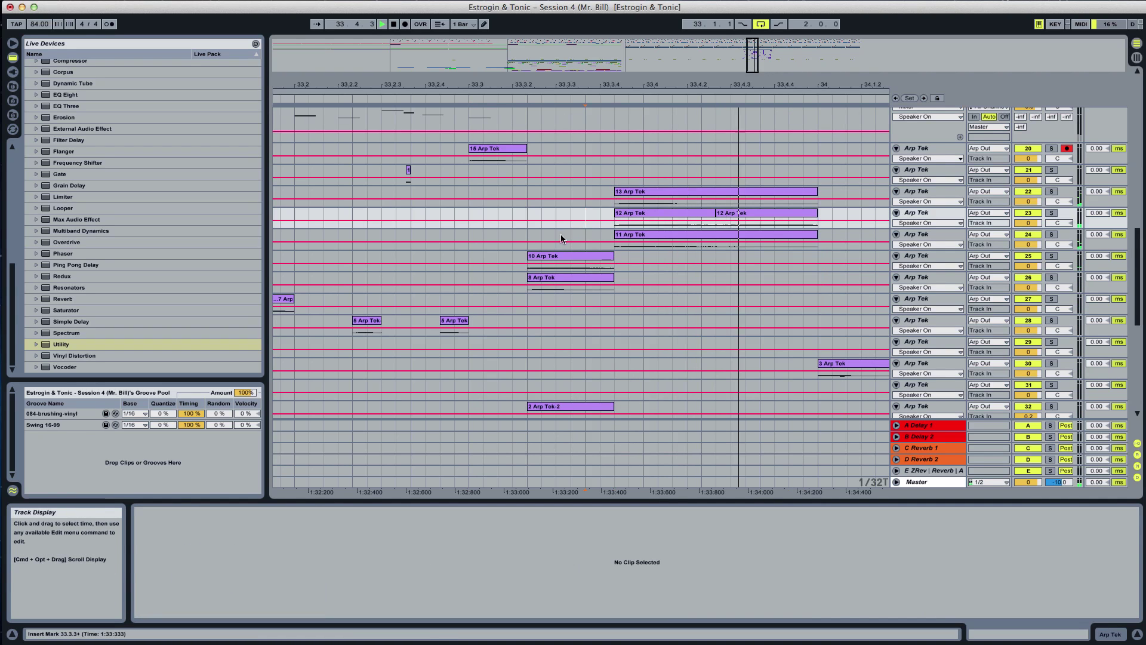
{"action": "key", "text": "space"}
{"action": "key", "text": "space"}
{"action": "key", "text": "space"}
{"action": "key", "text": "space"}
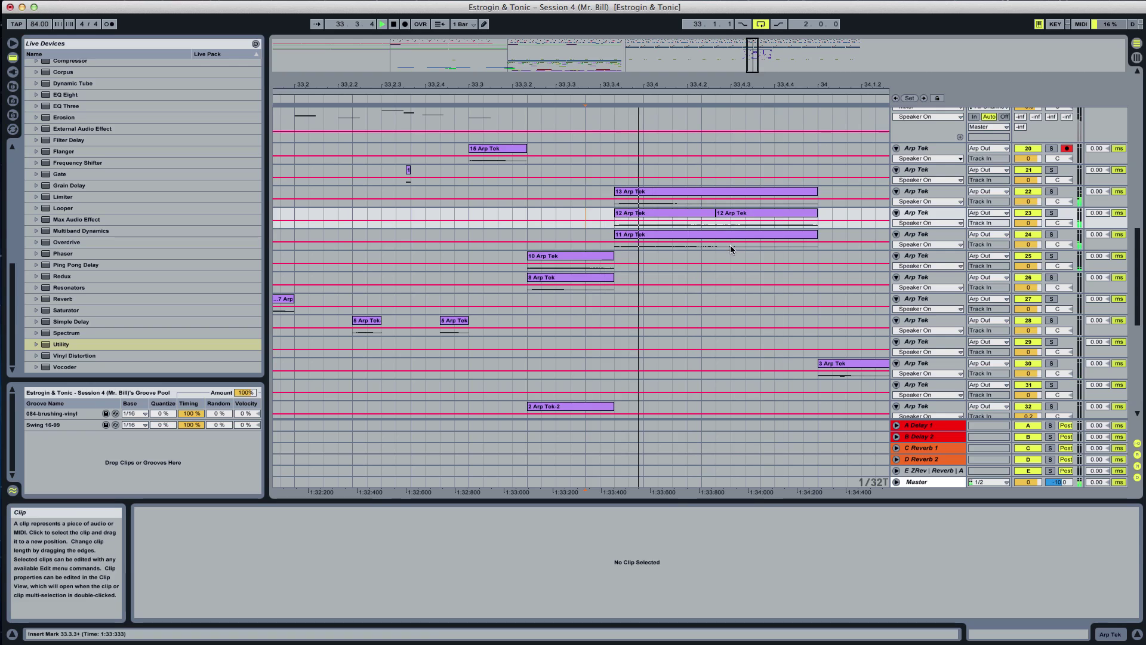
{"action": "key", "text": "space"}
Try cutting three short gaps into the 11, 12 and 13 Arp Tek clips from 33.4.3 onward and play from 33.3.3
{"action": "left_click_drag", "start_coordinate": [731, 255], "coordinate": [803, 193]}
{"action": "key", "text": "Delete"}
{"action": "key", "text": "Delete"}
{"action": "key", "text": "Delete"}
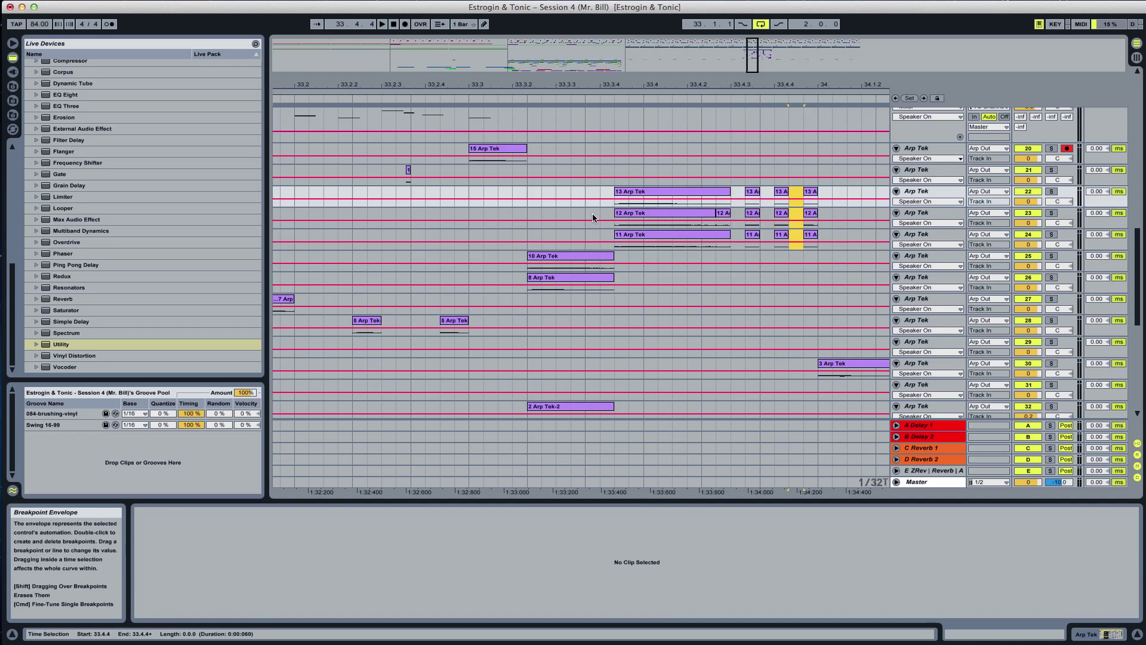
{"action": "left_click", "coordinate": [560, 221]}
{"action": "key", "text": "space"}
Undo the three gaps cut into the 11, 12 and 13 Arp Tek clips and play the section
{"action": "key", "text": "super+z"}
{"action": "key", "text": "super+z"}
{"action": "key", "text": "super+z"}
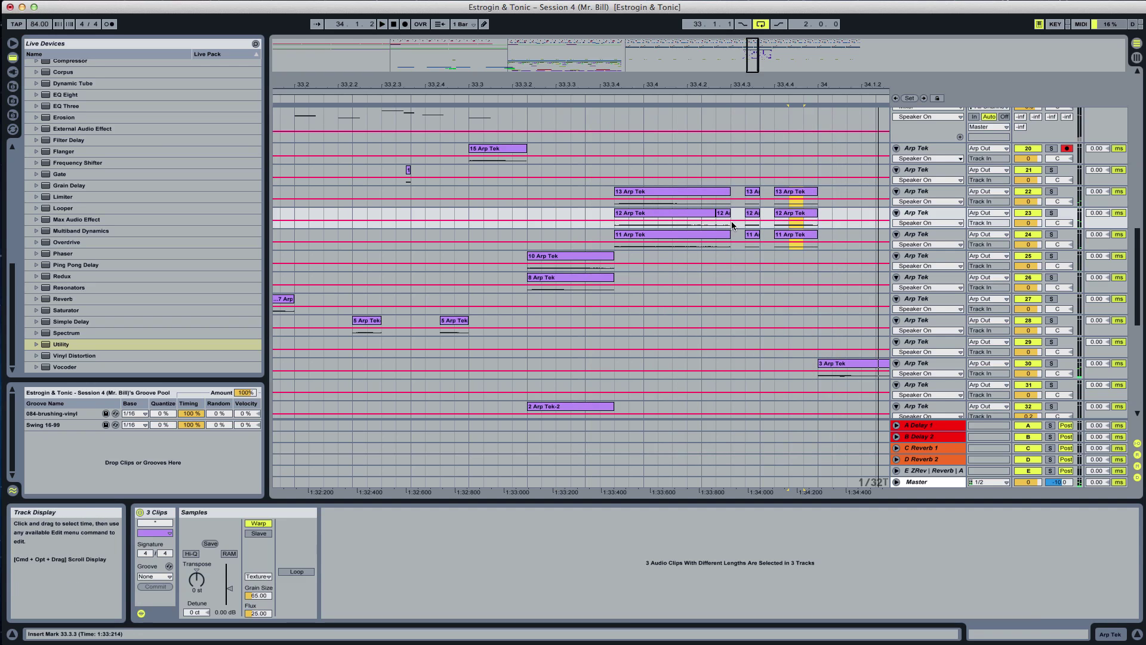
{"action": "key", "text": "space"}
{"action": "key", "text": "space"}
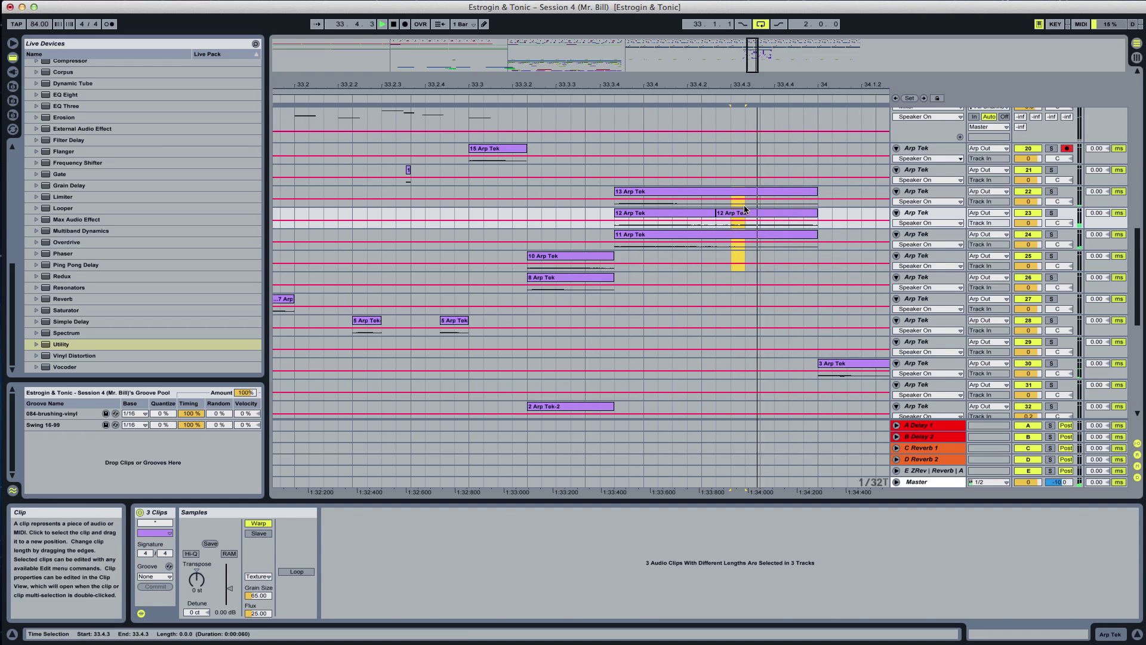
Cut one thirty-second-note gap just after 33.4.3 in the 11, 12 and 13 Arp Tek clips
{"action": "key", "text": "space"}
{"action": "left_click_drag", "start_coordinate": [746, 198], "coordinate": [767, 255]}
{"action": "key", "text": "Delete"}
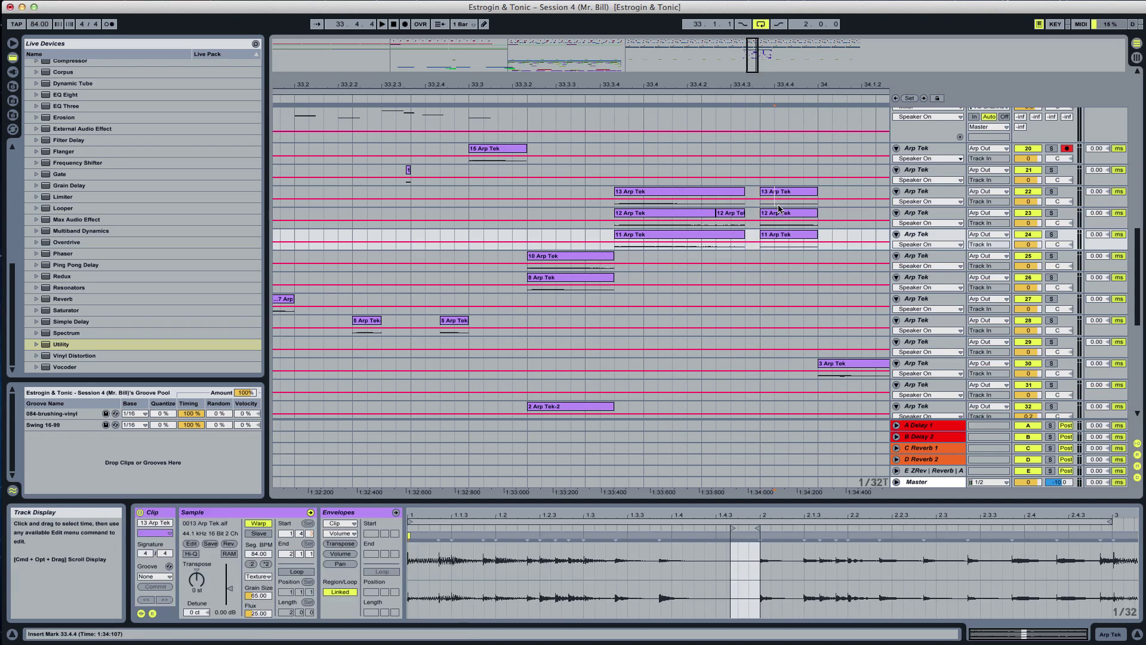
Cut two more short gaps into the 11, 12 and 13 Arp Tek clips from 33.4.4 to bar 34 and play from just before them
{"action": "key", "text": "Delete"}
{"action": "left_click_drag", "start_coordinate": [802, 246], "coordinate": [814, 194]}
{"action": "key", "text": "Delete"}
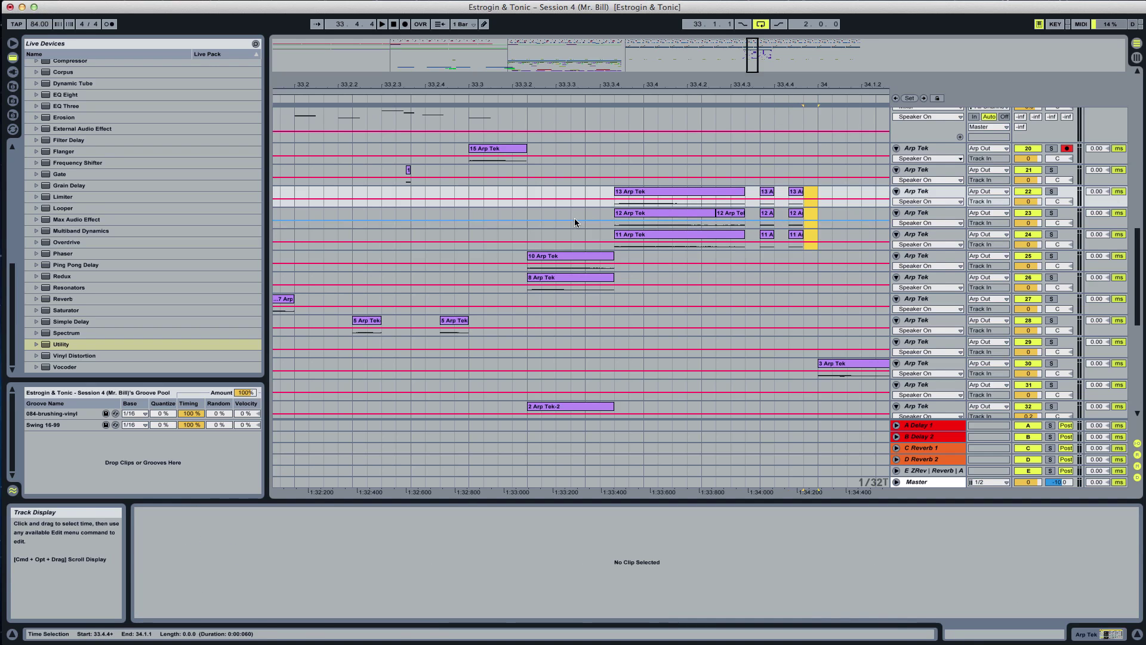
{"action": "left_click", "coordinate": [582, 206]}
{"action": "key", "text": "space"}
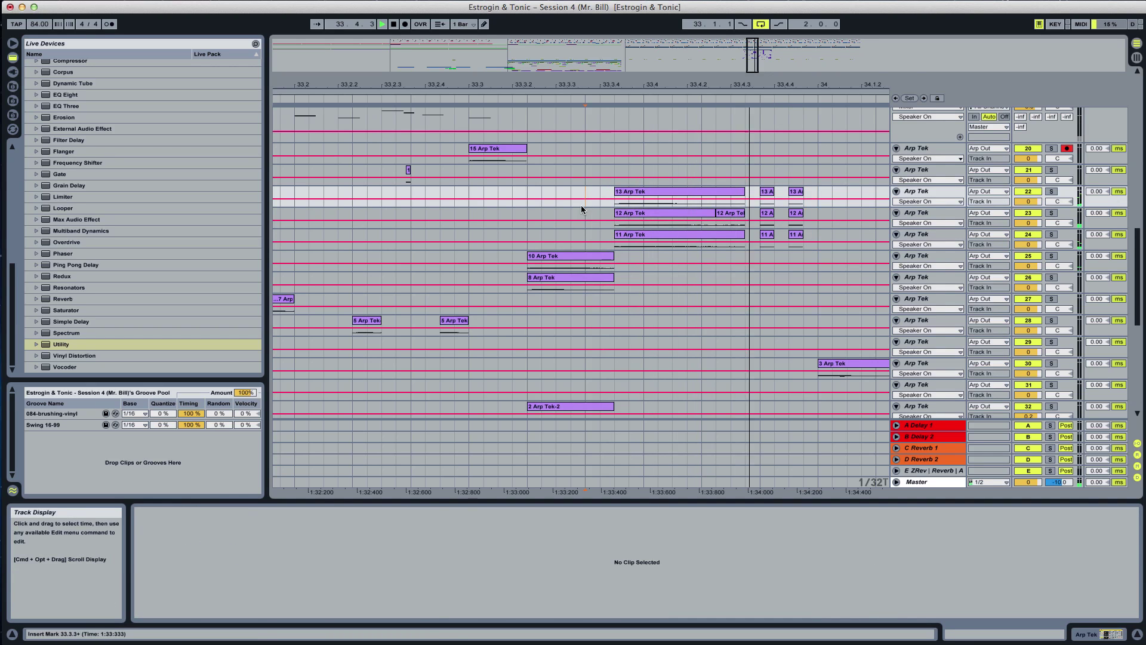
{"action": "left_click", "coordinate": [546, 209]}
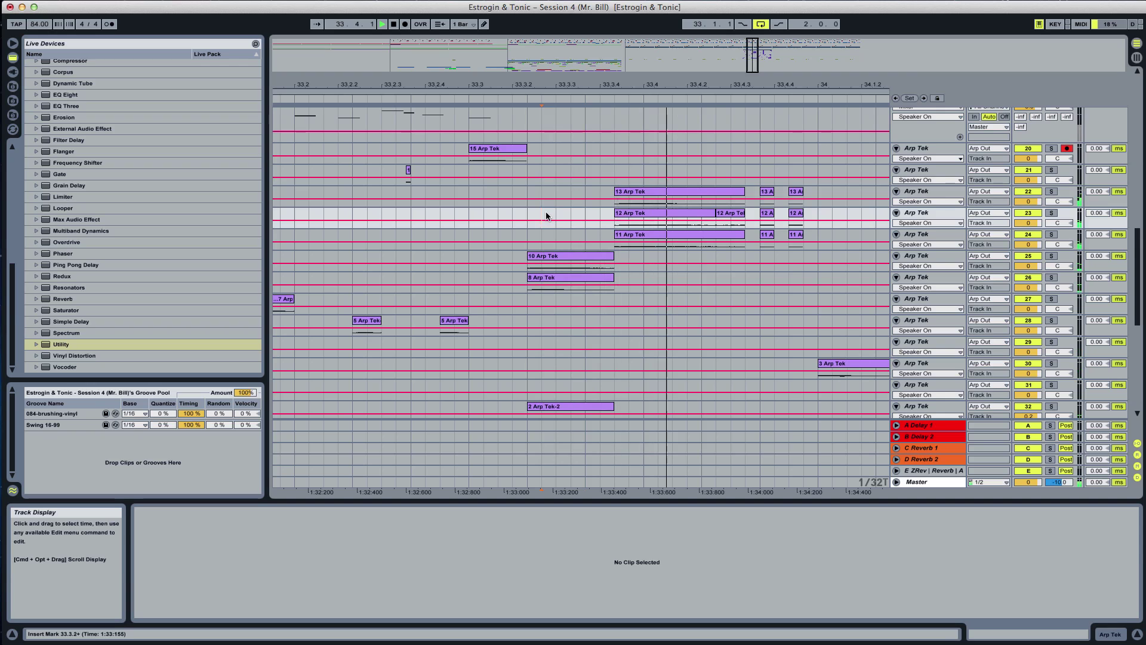
Try transposing the long 13 Arp Tek clip down 12 semitones
{"action": "left_click", "coordinate": [683, 193]}
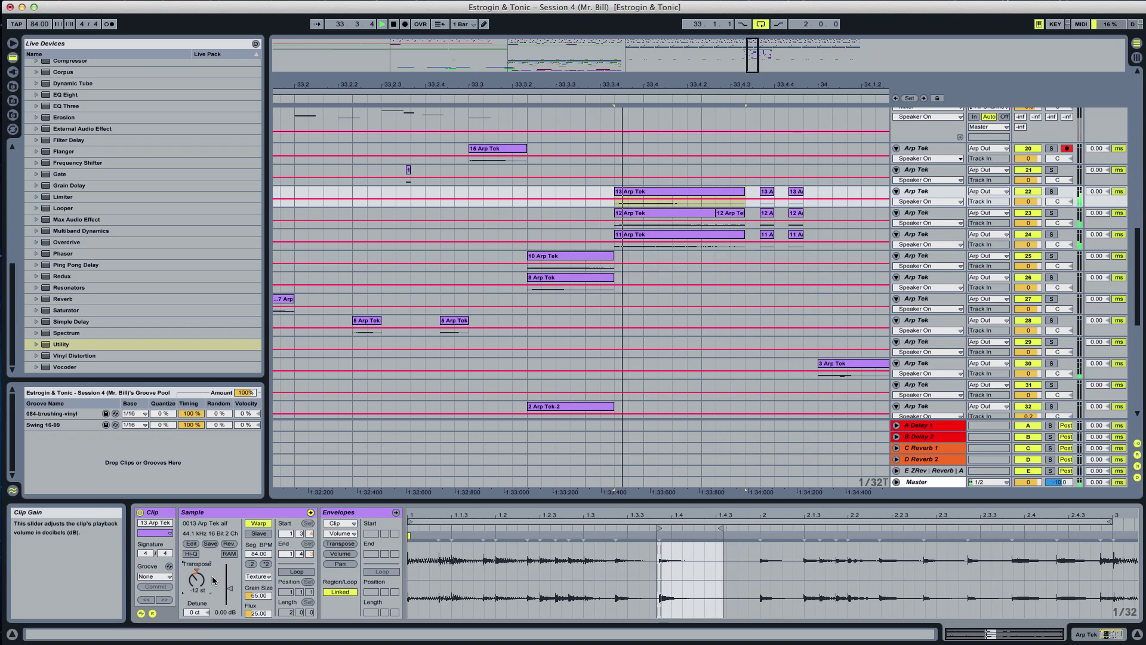
{"action": "key", "text": "super+z"}
{"action": "key", "text": "space"}
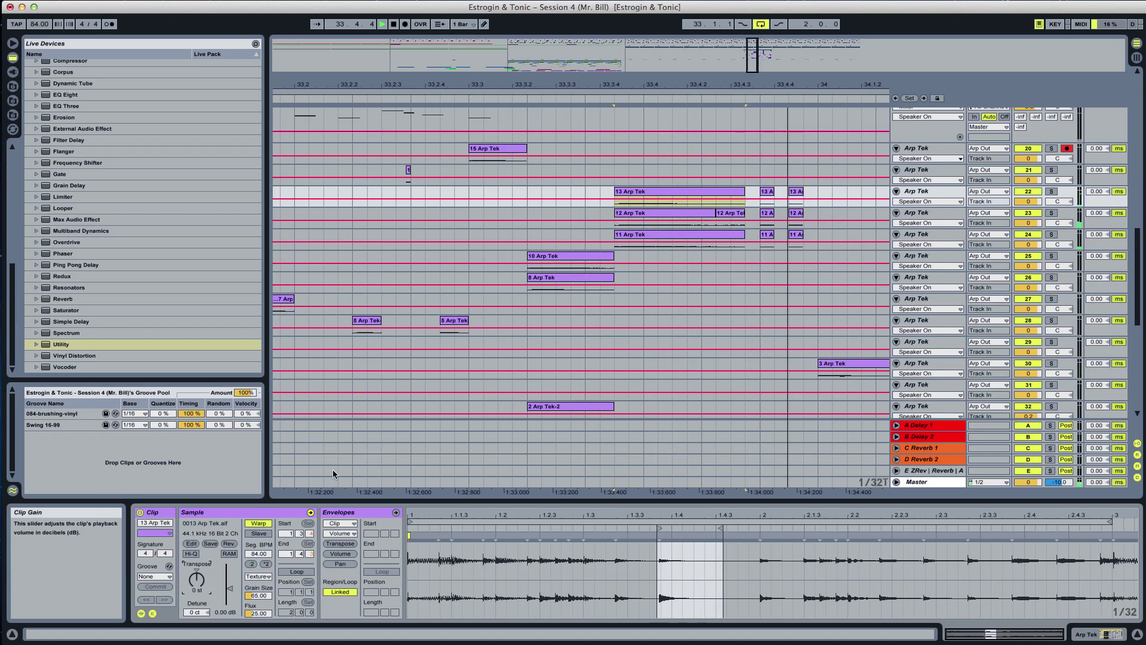
Play the arpeggio arrangement from 32.4.2 through the start of bar 34
{"action": "left_click_drag", "start_coordinate": [757, 63], "coordinate": [752, 61]}
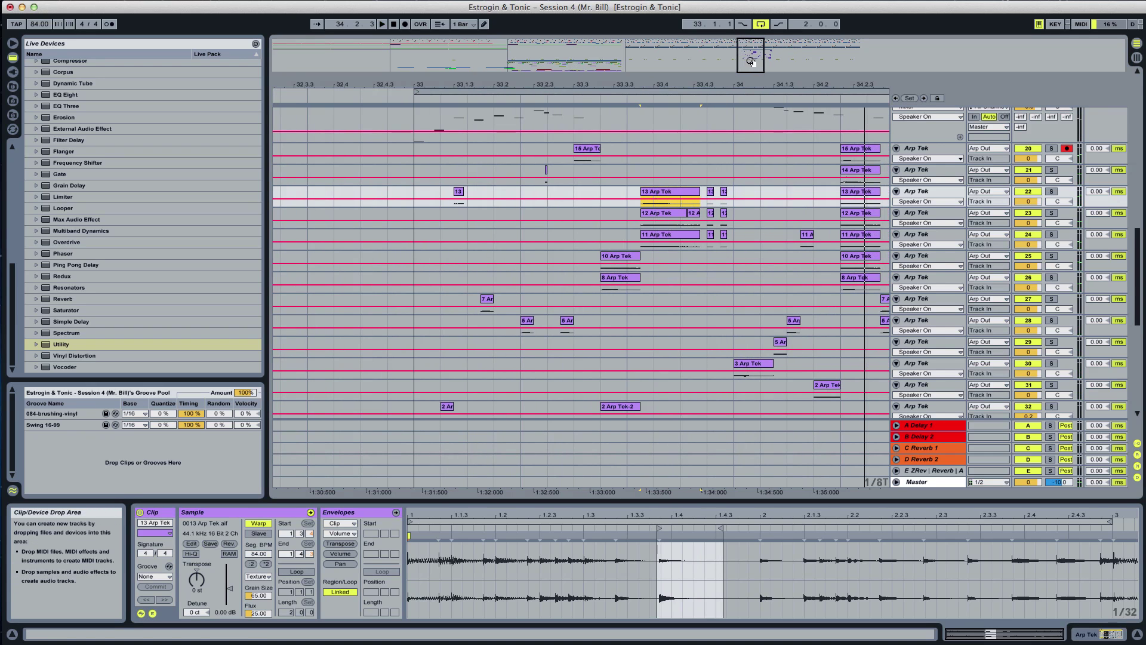
{"action": "left_click", "coordinate": [362, 222]}
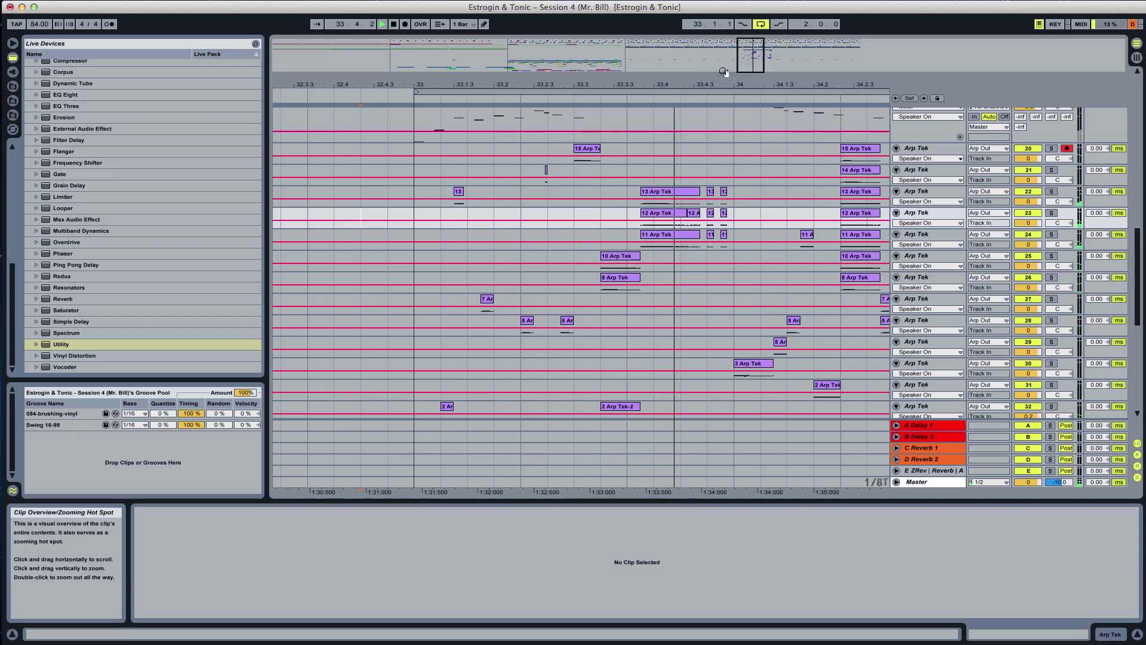
{"action": "key", "text": "space"}
{"action": "key", "text": "space"}
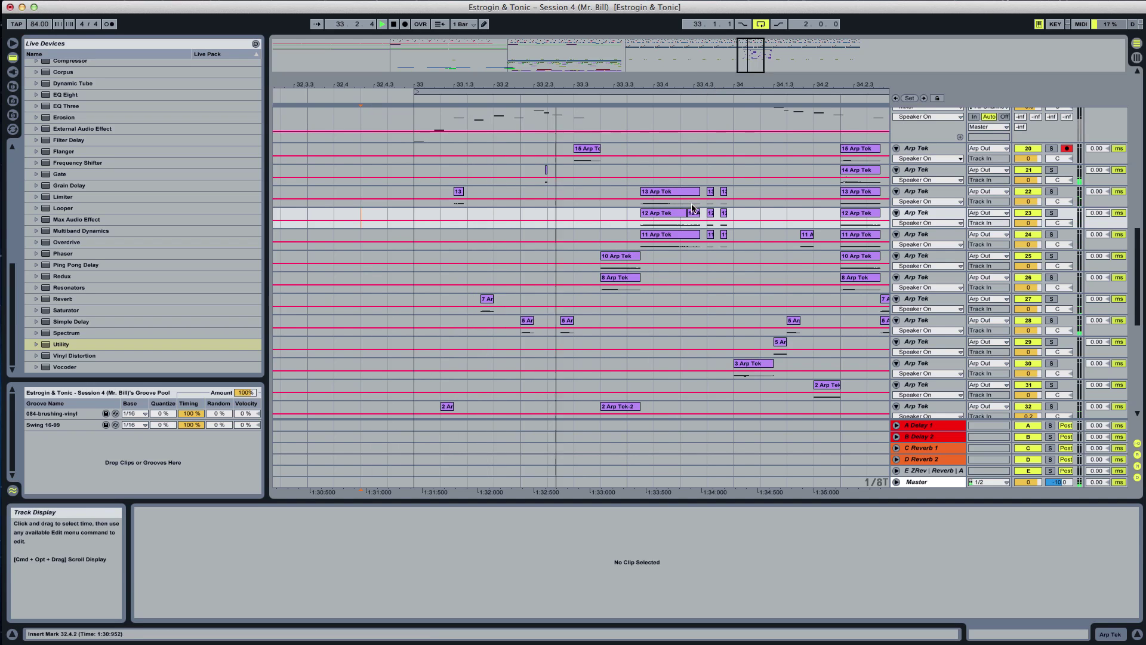
{"action": "scroll", "coordinate": [687, 212], "scroll_direction": "right", "scroll_amount": 2}
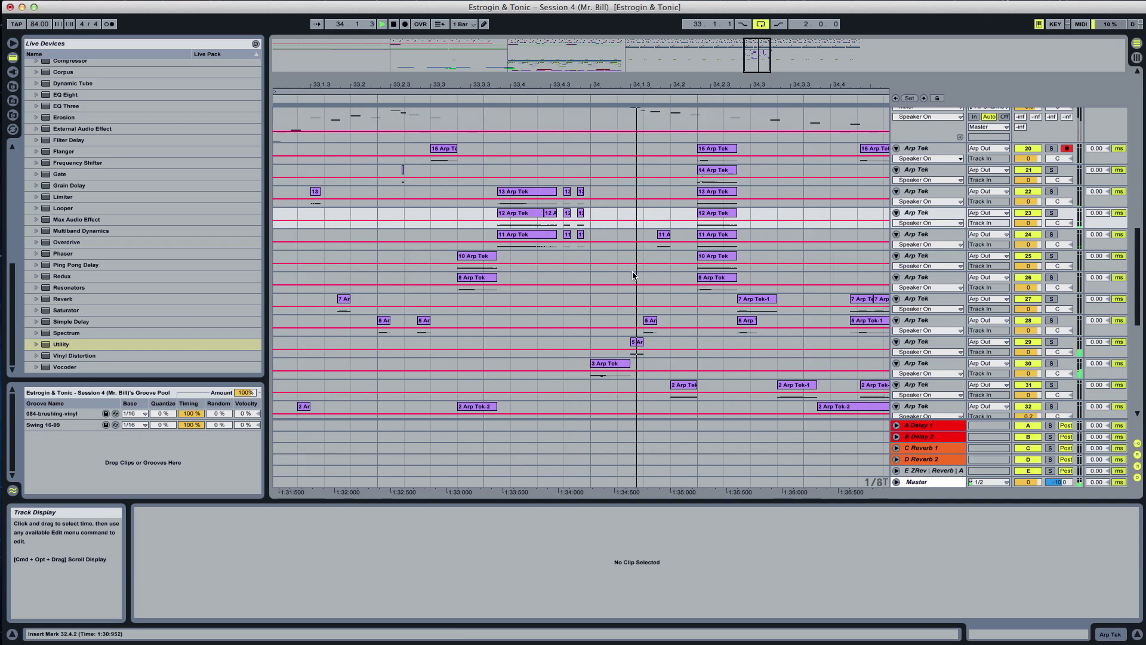
{"action": "key", "text": "space"}
Split the 3 Arp Tek clip at 34.1.1 in half, reverse its second half and play from 34.1.1
{"action": "scroll", "coordinate": [633, 268], "scroll_direction": "down", "scroll_amount": 3}
{"action": "left_click", "coordinate": [571, 329]}
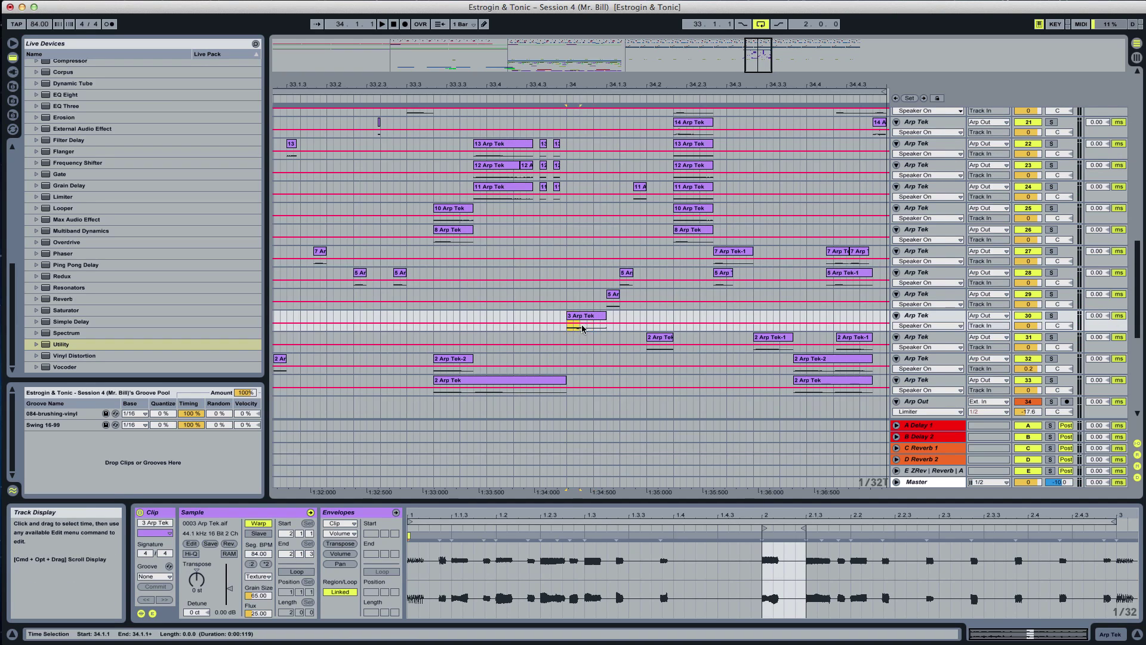
{"action": "left_click", "coordinate": [228, 544]}
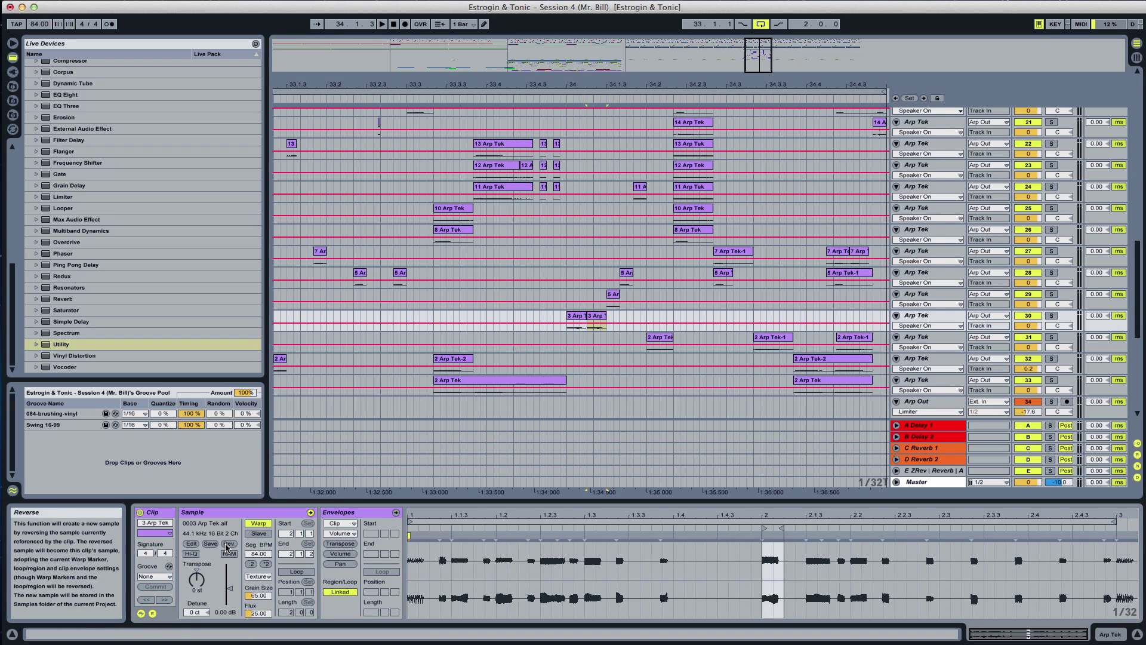
{"action": "left_click", "coordinate": [566, 293]}
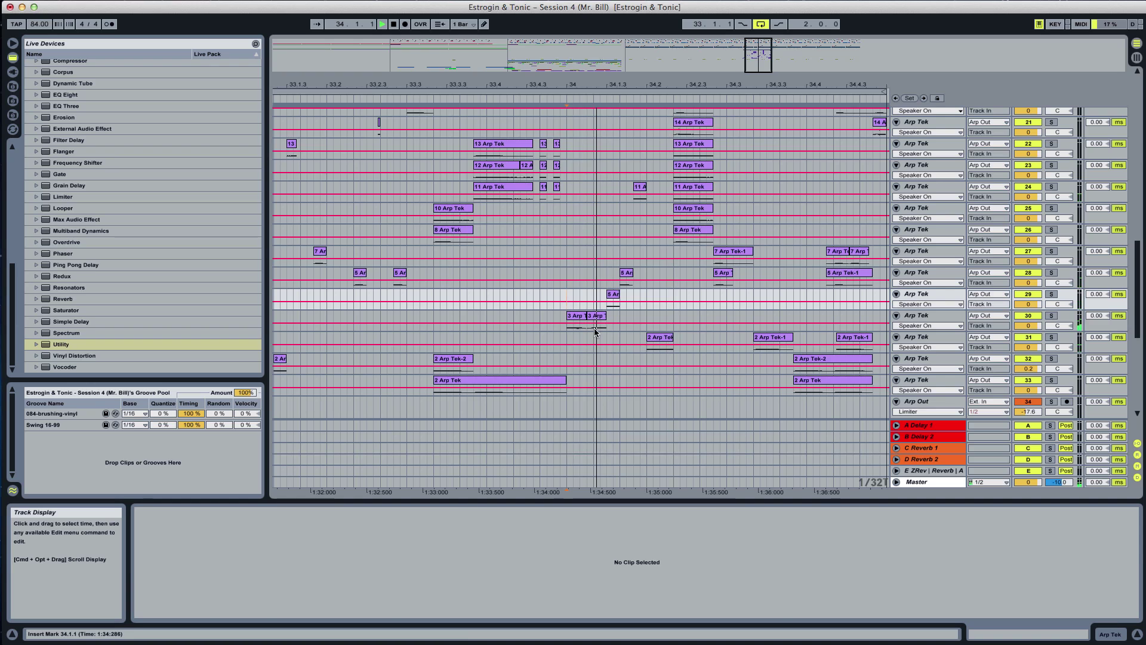
Trim the end of the reversed 3 Arp Tek clip and play from 33.4.2
{"action": "left_click", "coordinate": [556, 327]}
{"action": "left_click", "coordinate": [518, 338]}
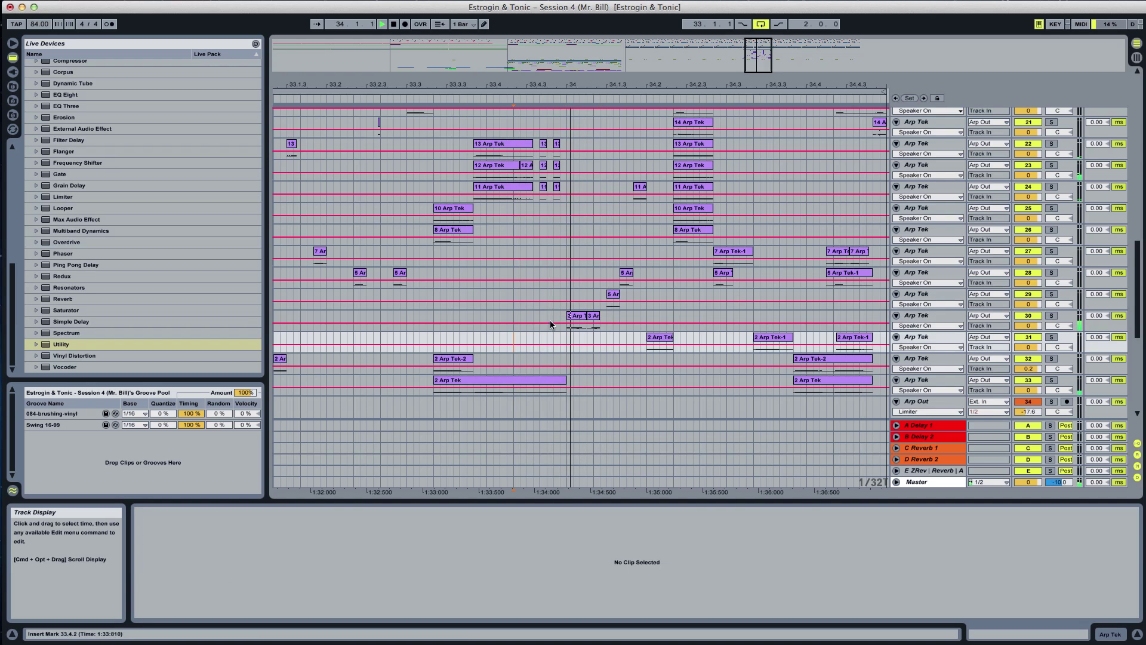
{"action": "key", "text": "space"}
{"action": "key", "text": "space"}
Transpose the reversed 3 Arp Tek clip down 12 semitones and play from 33.4.3
{"action": "left_click", "coordinate": [594, 316]}
{"action": "key", "text": "space"}
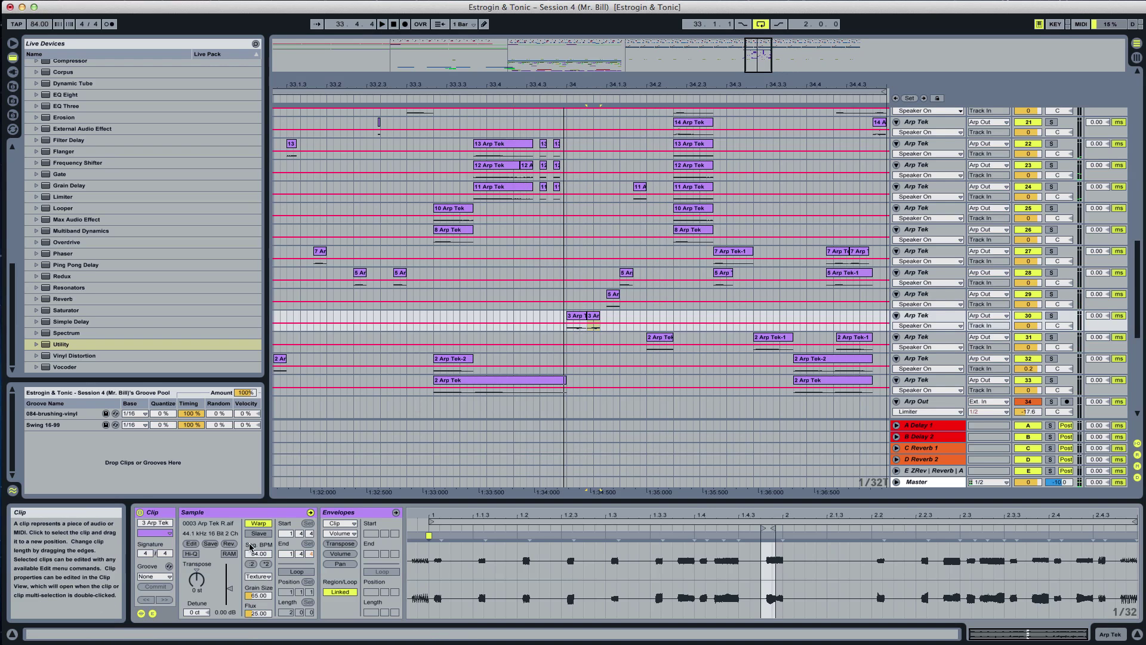
{"action": "key", "text": "space"}
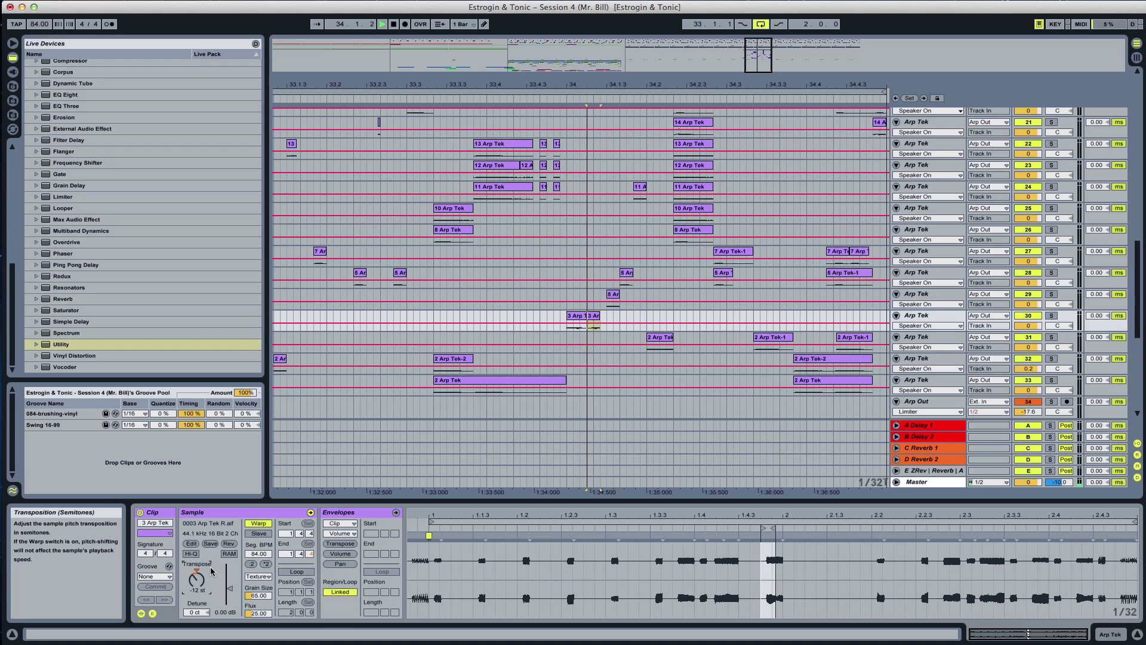
{"action": "left_click", "coordinate": [534, 296]}
{"action": "key", "text": "space"}
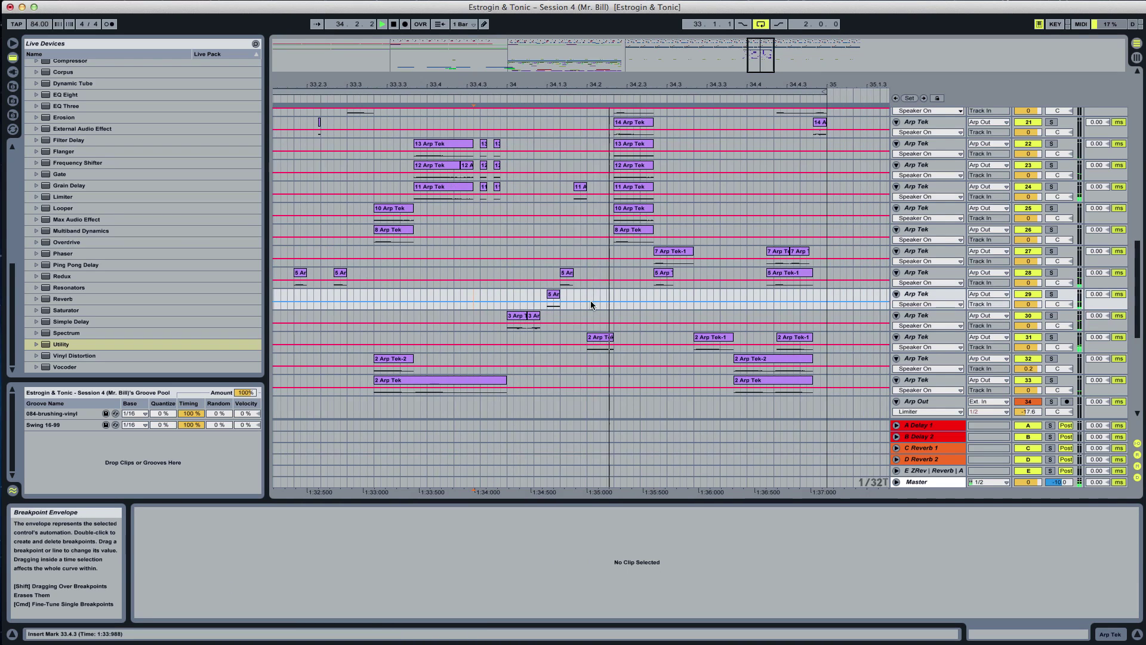
Play the 5 Arp Tek clip from 34.1.3, briefly toggling solo on its track 29
{"action": "left_click", "coordinate": [547, 306]}
{"action": "key", "text": "space"}
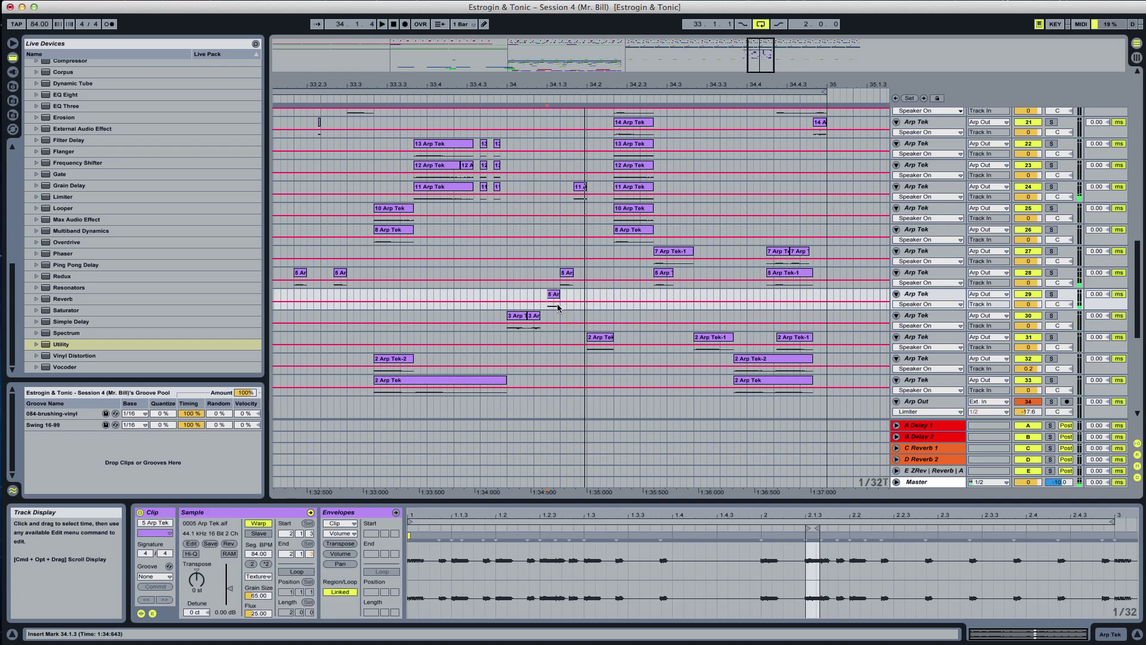
{"action": "scroll", "coordinate": [552, 307], "scroll_direction": "down", "scroll_amount": 2}
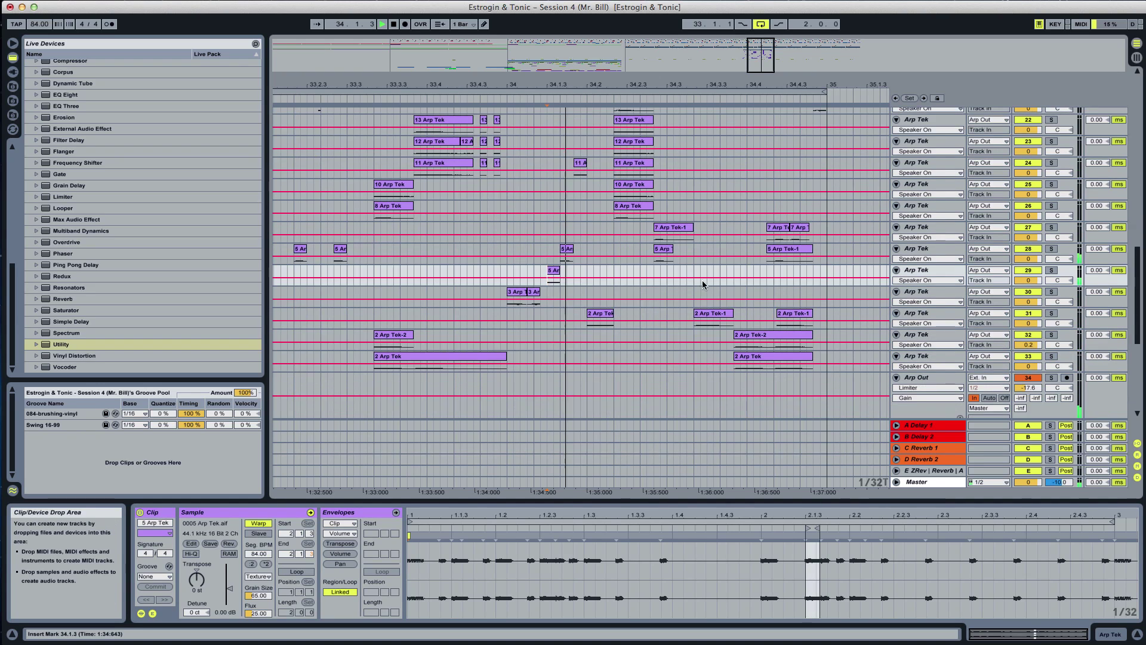
{"action": "left_click", "coordinate": [1051, 270]}
{"action": "left_click", "coordinate": [1051, 270]}
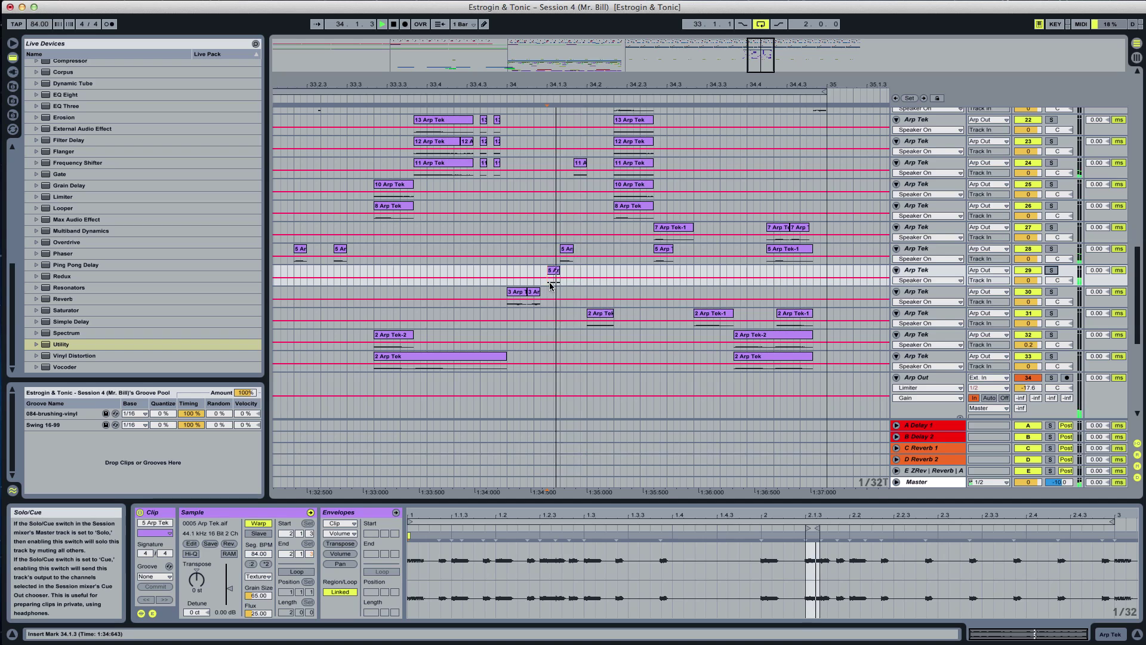
Remove the second half of the two short 5 Arp Tek clips around 34.1.3 and play from 34.1.2
{"action": "left_click", "coordinate": [571, 259]}
{"action": "left_click", "coordinate": [526, 273]}
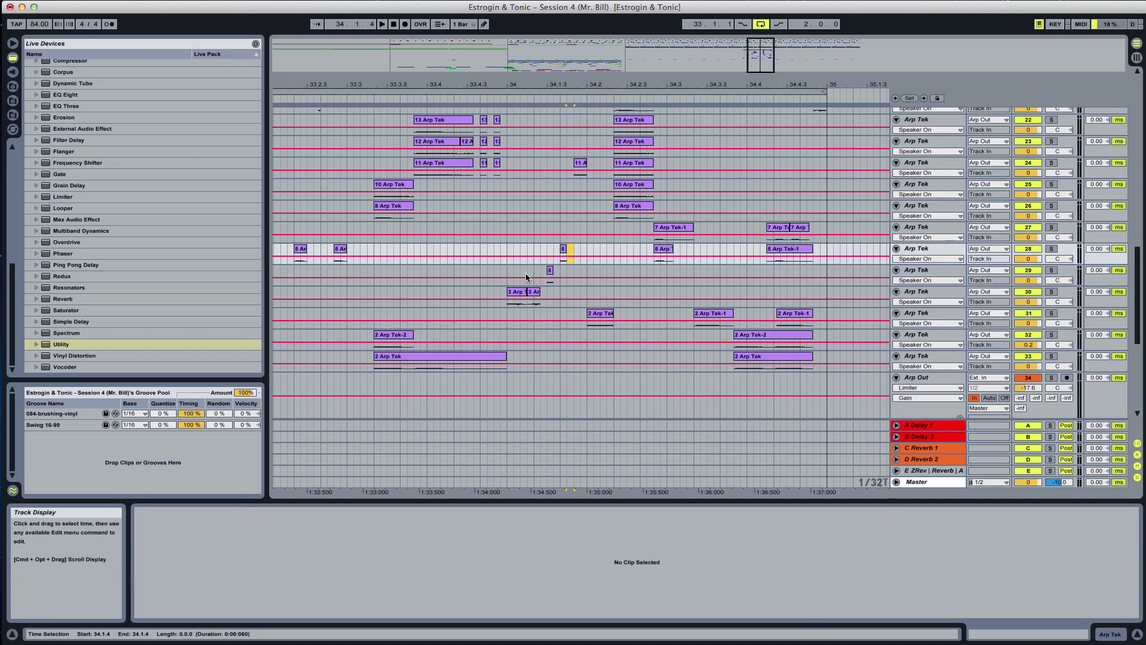
{"action": "key", "text": "space"}
Transpose the short 11 Arp Tek clip at 34.1.4 up 12 semitones, raise its gain to 8.44 dB and audition it
{"action": "scroll", "coordinate": [579, 257], "scroll_direction": "up", "scroll_amount": 3}
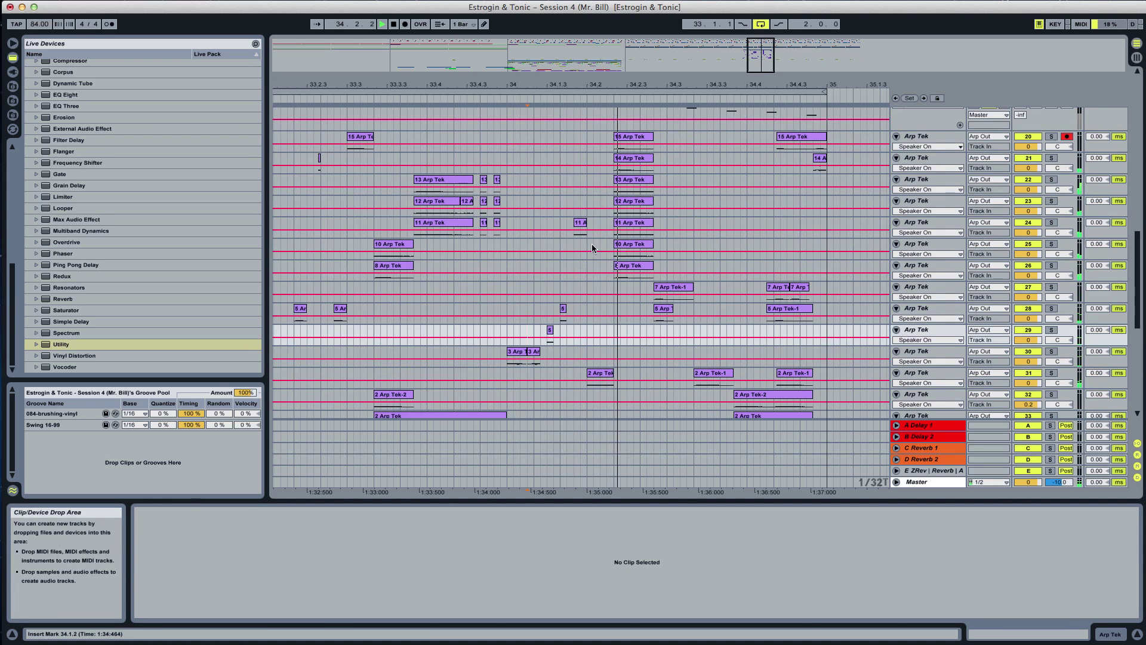
{"action": "left_click", "coordinate": [585, 232]}
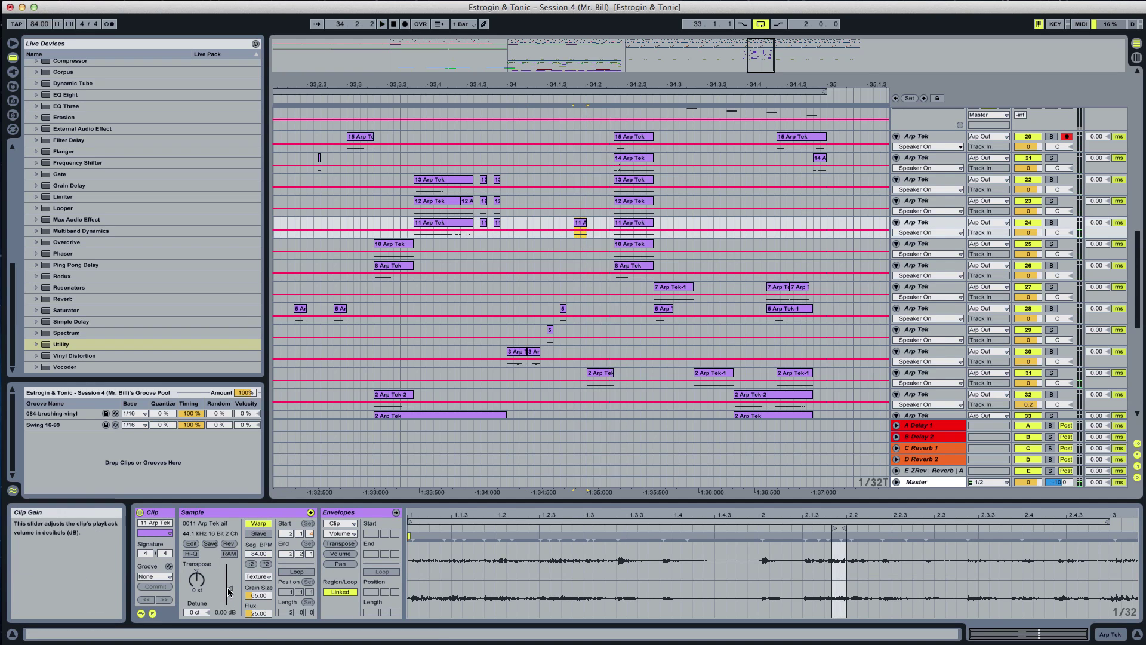
{"action": "left_click_drag", "start_coordinate": [229, 588], "coordinate": [229, 579]}
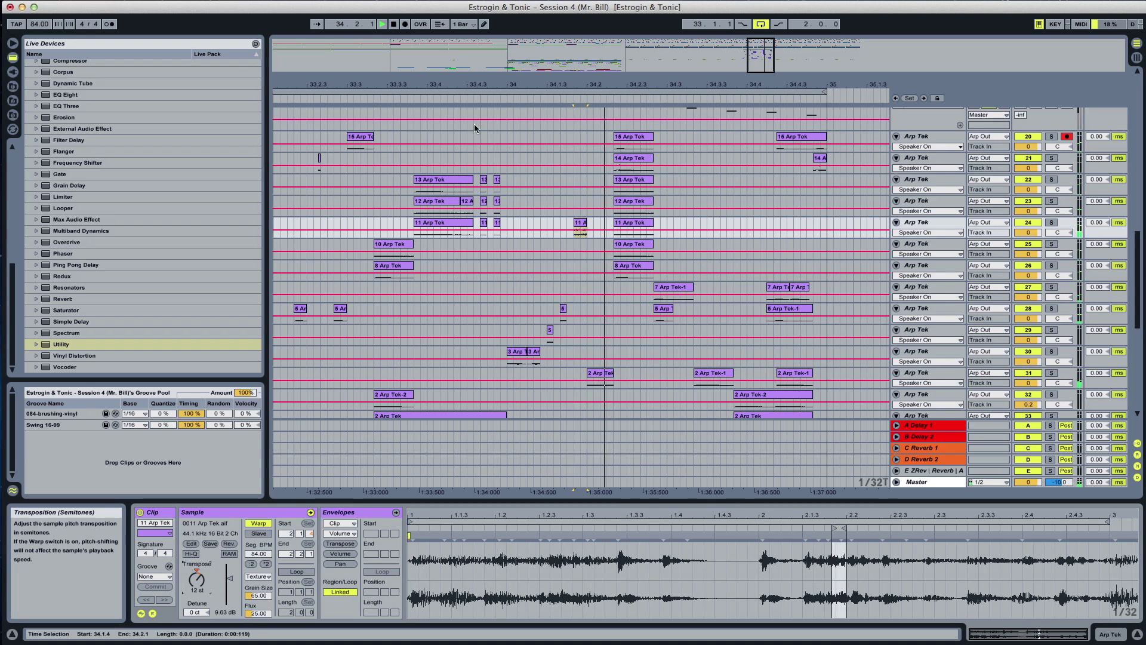
{"action": "key", "text": "space"}
{"action": "key", "text": "space"}
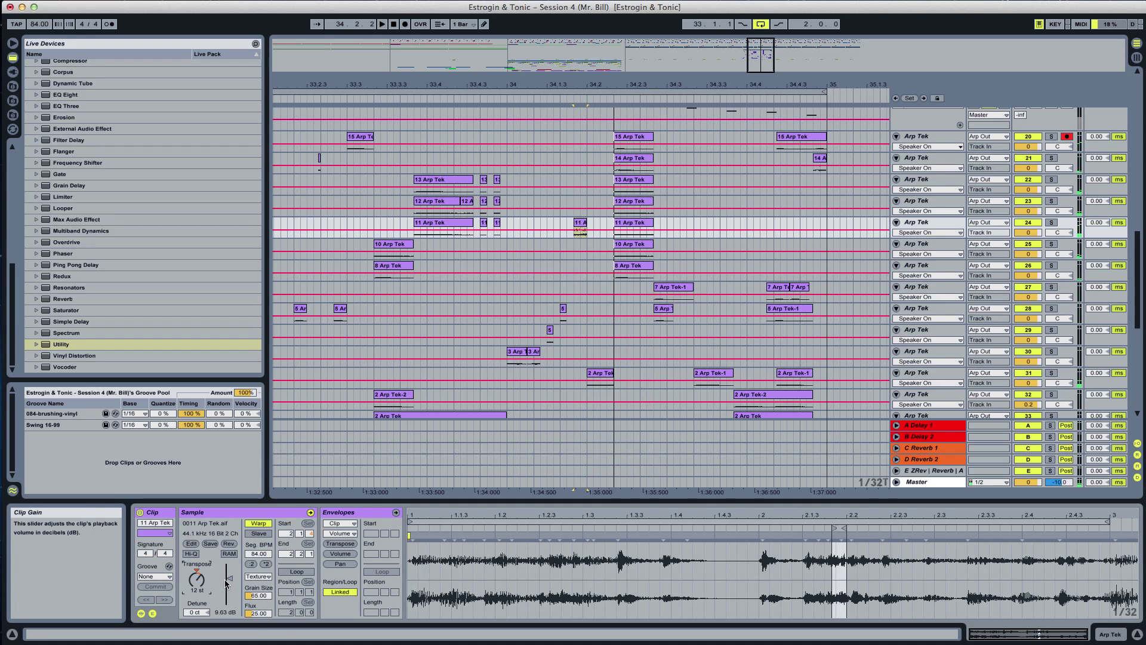
{"action": "left_click_drag", "start_coordinate": [230, 578], "coordinate": [229, 580]}
{"action": "key", "text": "space"}
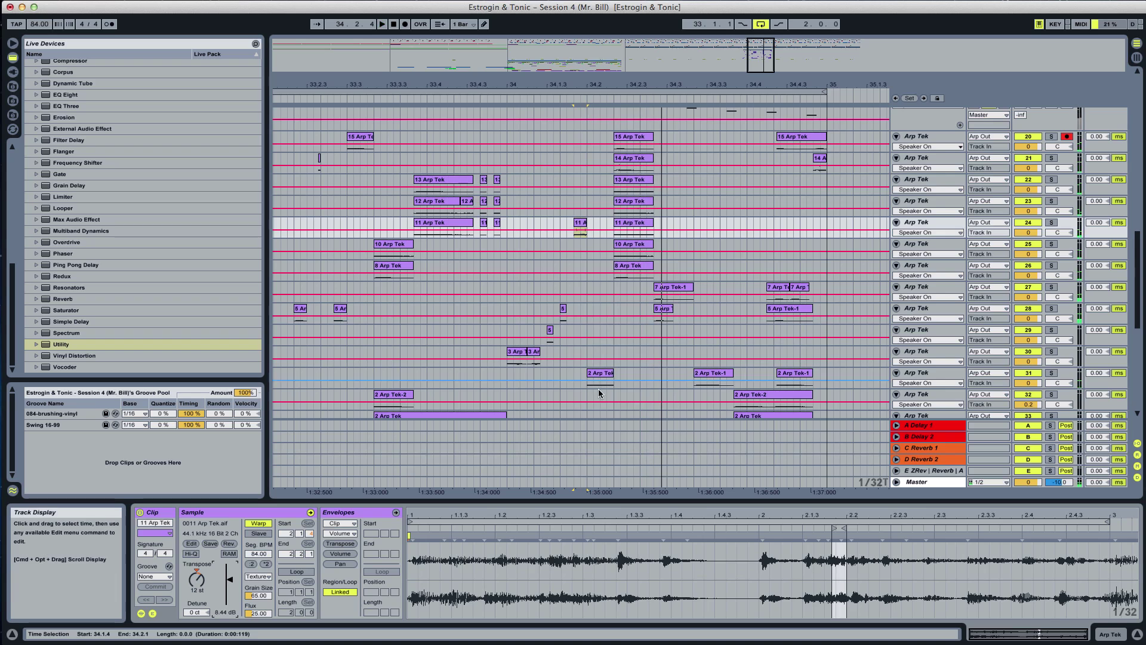
Select the 2 Arp Tek-1 clip at 34.2.1, toggle solo on its track 31 and listen to the arpeggio section
{"action": "left_click", "coordinate": [600, 385]}
{"action": "left_click", "coordinate": [1052, 374]}
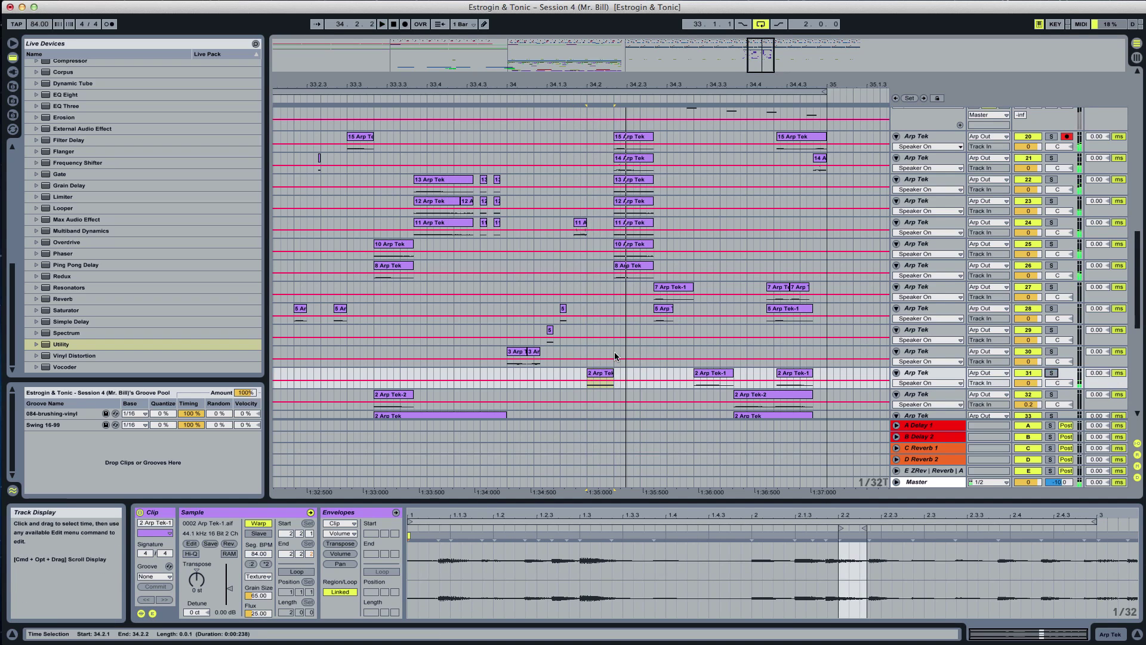
{"action": "scroll", "coordinate": [600, 349], "scroll_direction": "down", "scroll_amount": 2}
{"action": "key", "text": "space"}
{"action": "scroll", "coordinate": [686, 307], "scroll_direction": "up", "scroll_amount": 2}
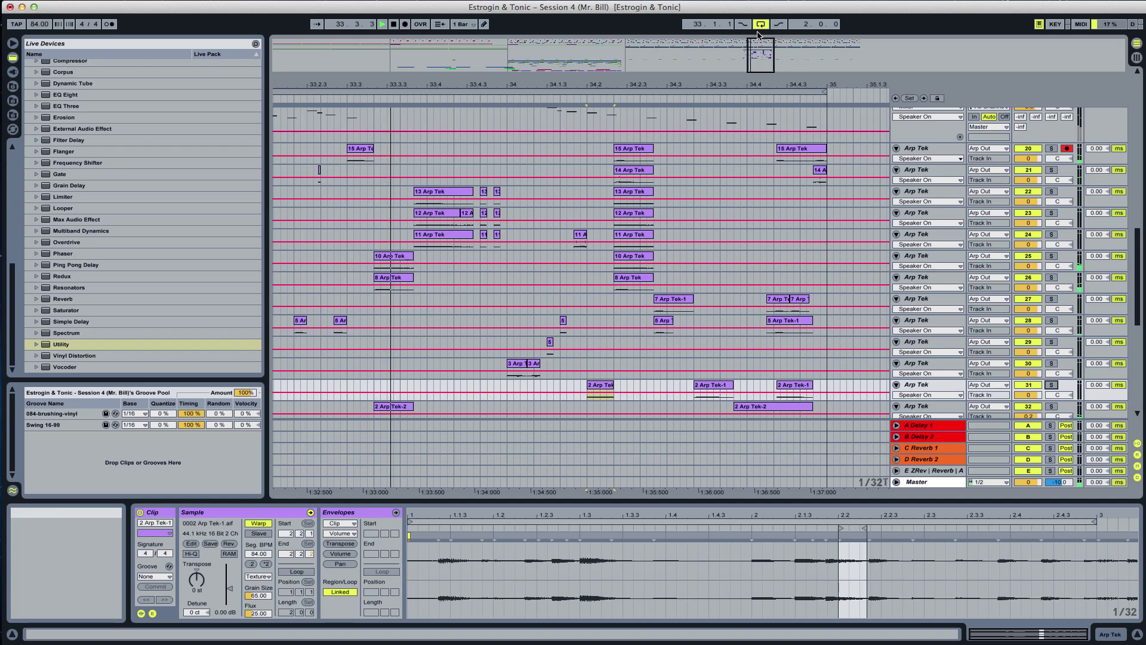
Play the stack of seven Arp Tek clips in bar 34 repeatedly from its start at 34.2.2
{"action": "left_click_drag", "start_coordinate": [750, 55], "coordinate": [744, 58]}
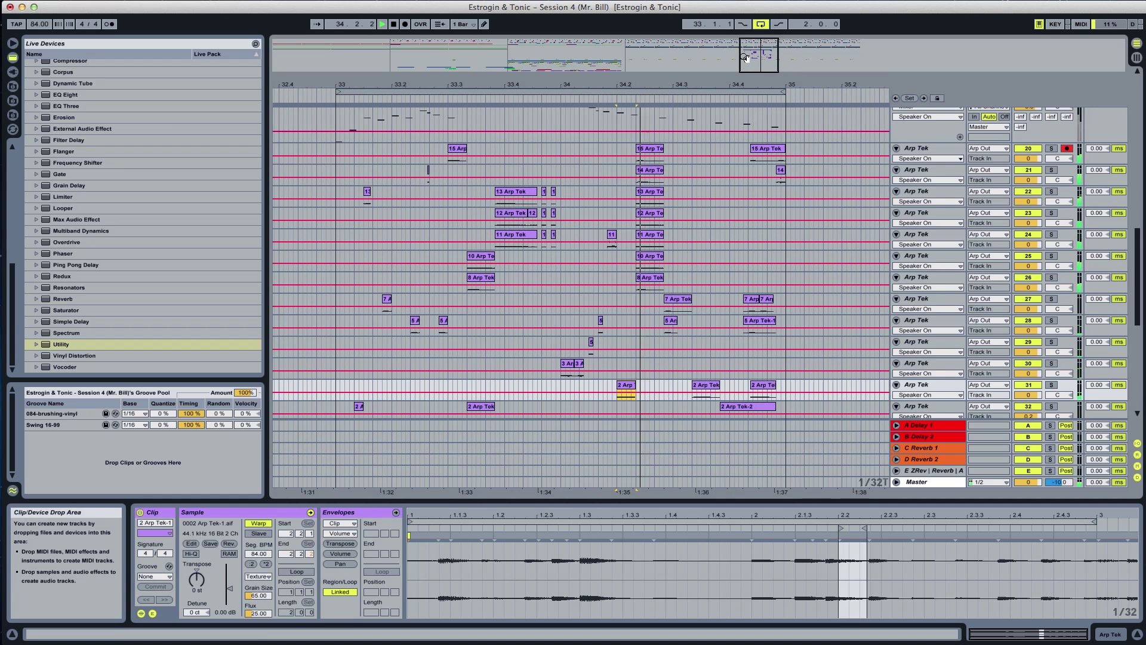
{"action": "left_click", "coordinate": [635, 310]}
{"action": "key", "text": "space"}
{"action": "key", "text": "space"}
{"action": "key", "text": "space"}
{"action": "key", "text": "space"}
{"action": "left_click_drag", "start_coordinate": [754, 64], "coordinate": [765, 65]}
{"action": "key", "text": "space"}
{"action": "key", "text": "space"}
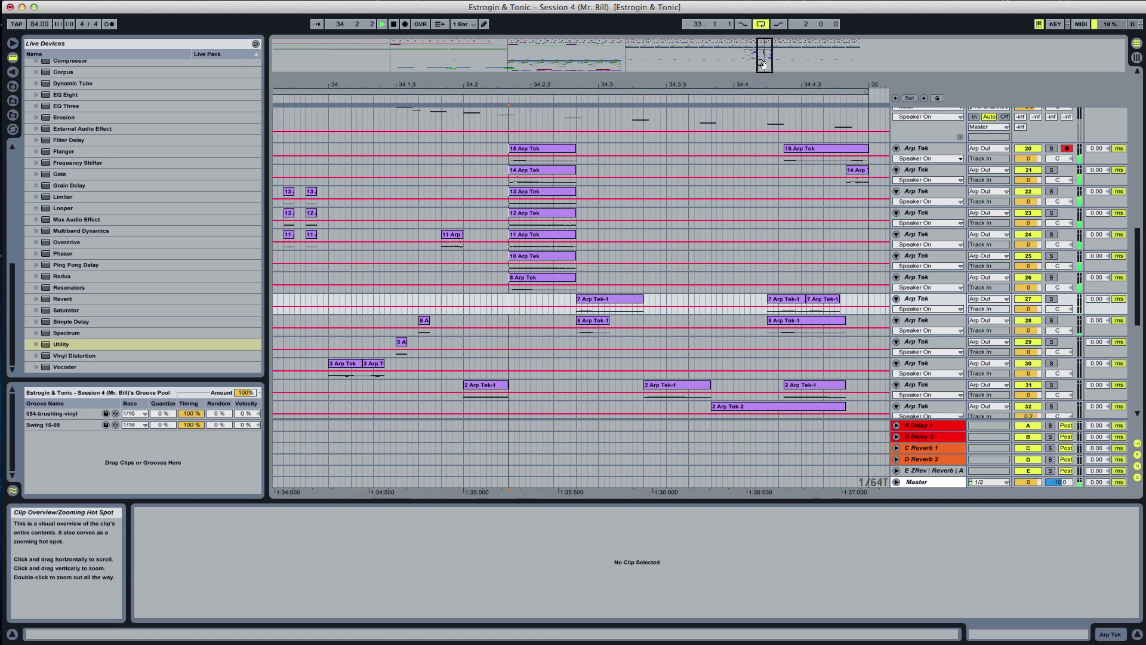
{"action": "key", "text": "space"}
{"action": "key", "text": "space"}
{"action": "key", "text": "space"}
{"action": "key", "text": "space"}
{"action": "key", "text": "space"}
Split the stack of seven Arp Tek clips at 34.2.3, reverse every second half and audition from 34.1.4
{"action": "left_click_drag", "start_coordinate": [508, 289], "coordinate": [543, 159]}
{"action": "key", "text": "super+e"}
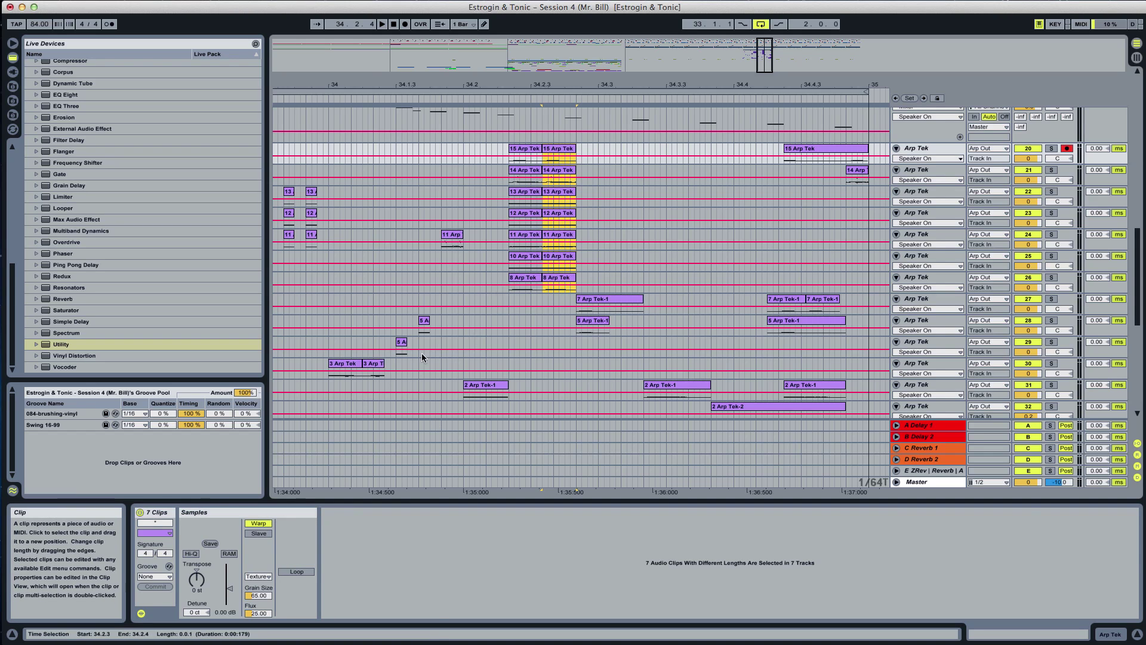
{"action": "left_click", "coordinate": [559, 282]}
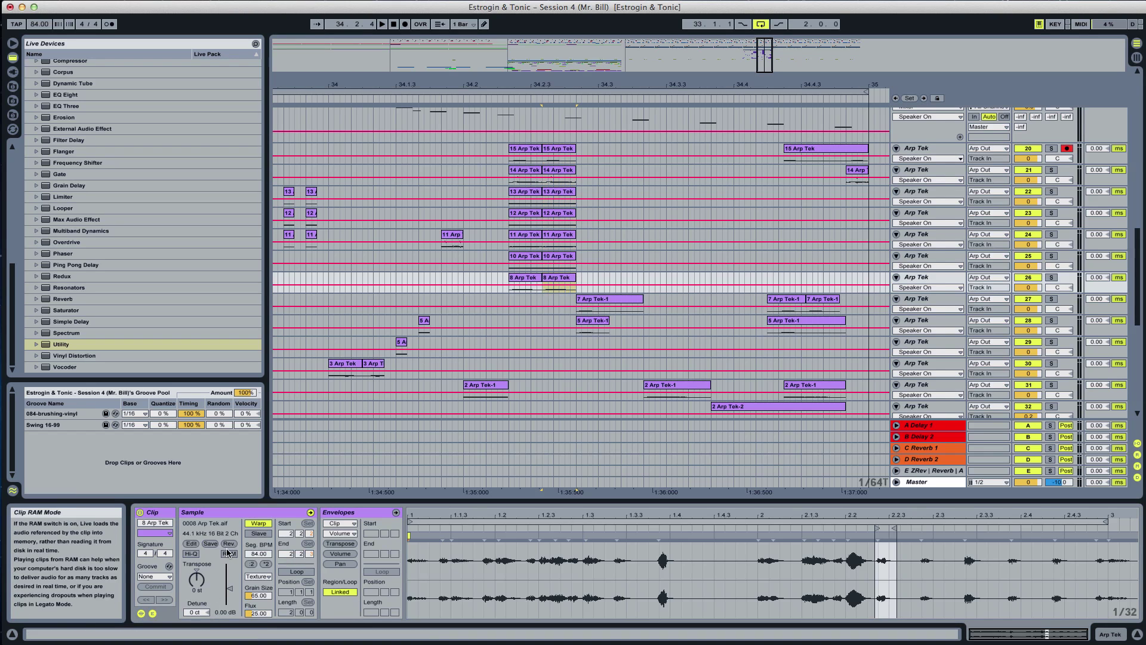
{"action": "left_click", "coordinate": [557, 266]}
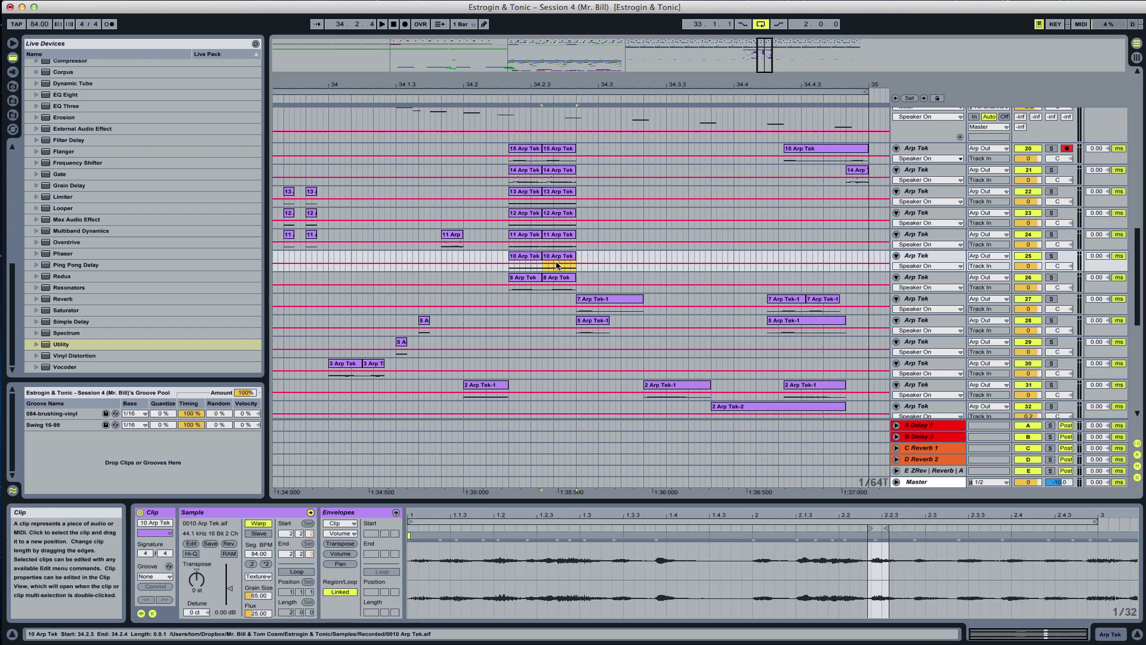
{"action": "left_click", "coordinate": [228, 544]}
{"action": "left_click", "coordinate": [560, 237]}
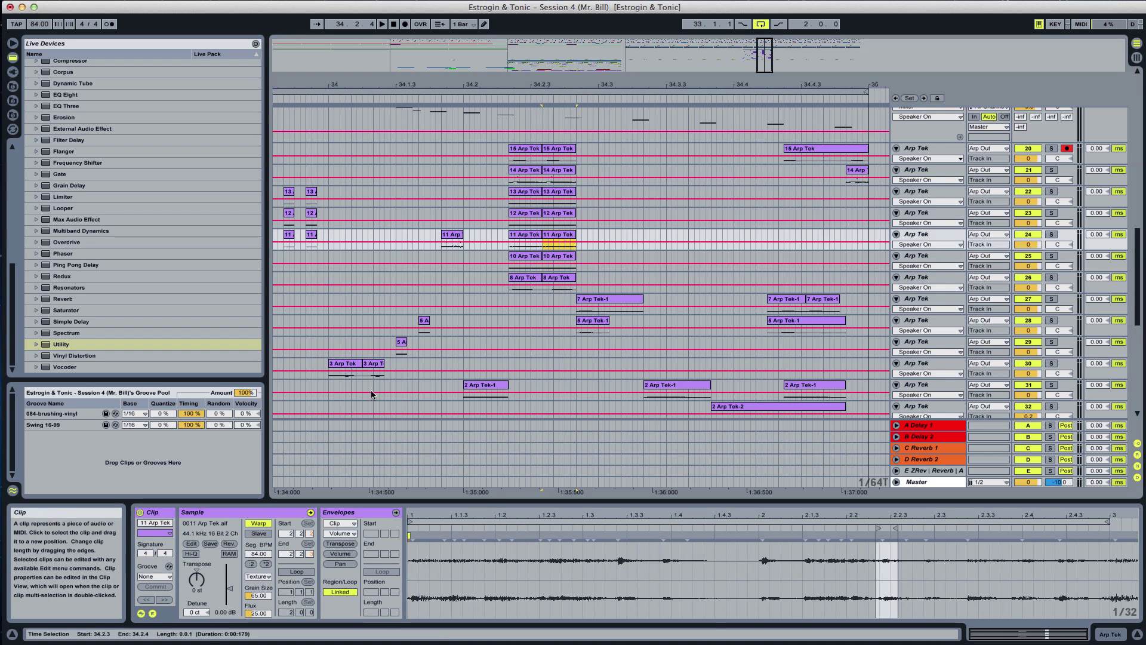
{"action": "left_click", "coordinate": [554, 219]}
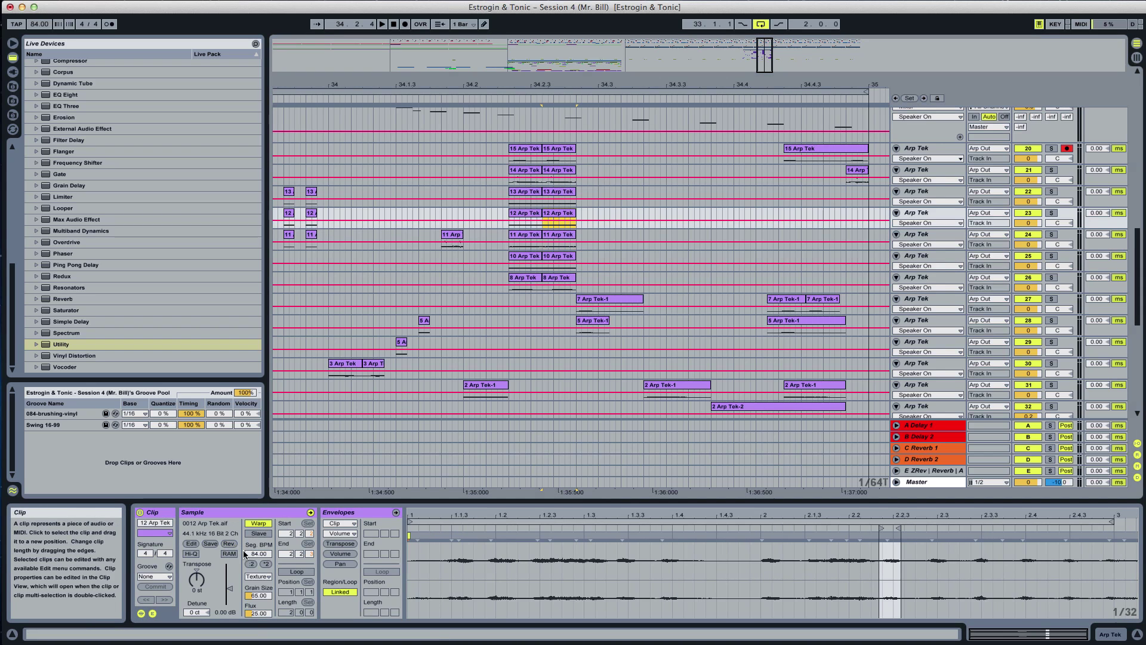
{"action": "left_click", "coordinate": [556, 194]}
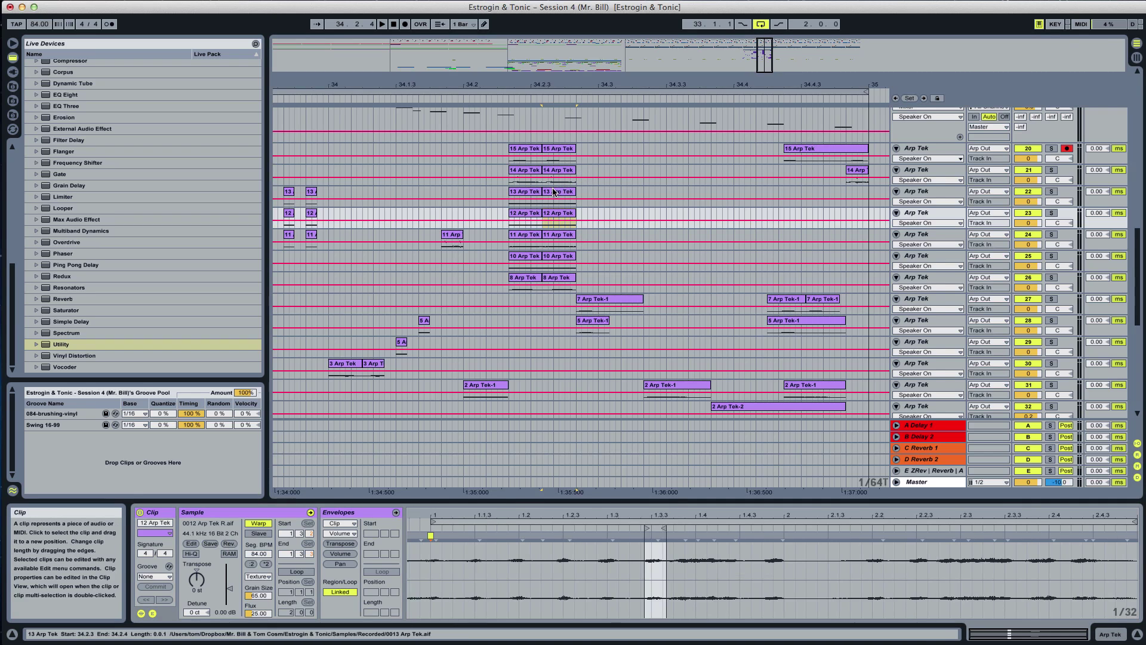
{"action": "left_click", "coordinate": [558, 172]}
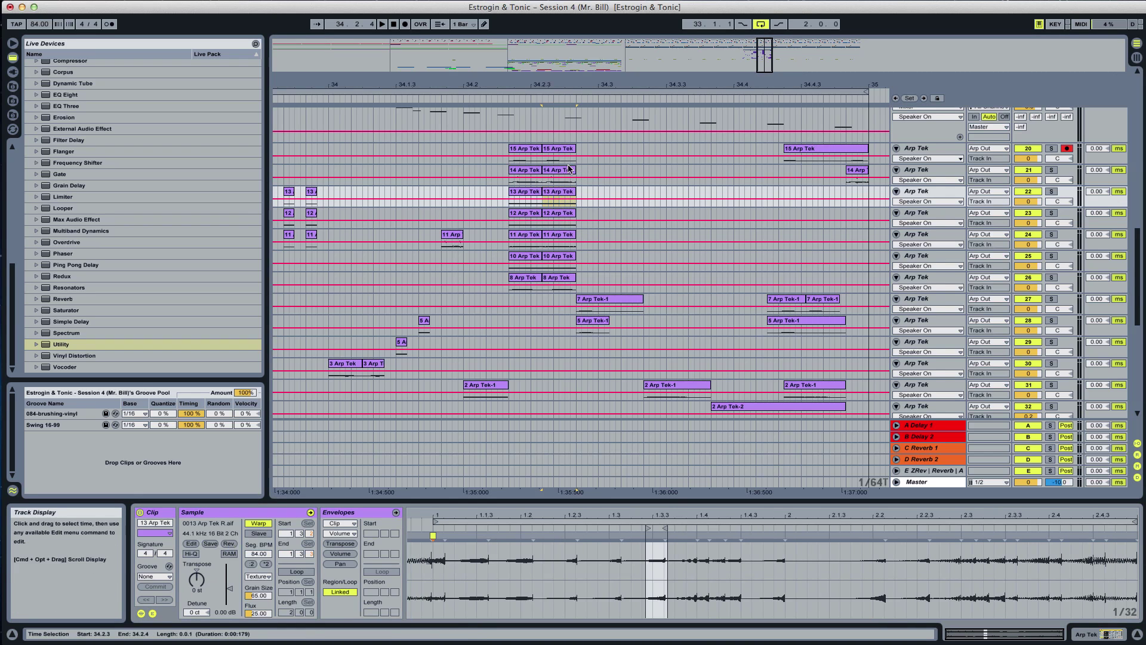
{"action": "left_click", "coordinate": [229, 544]}
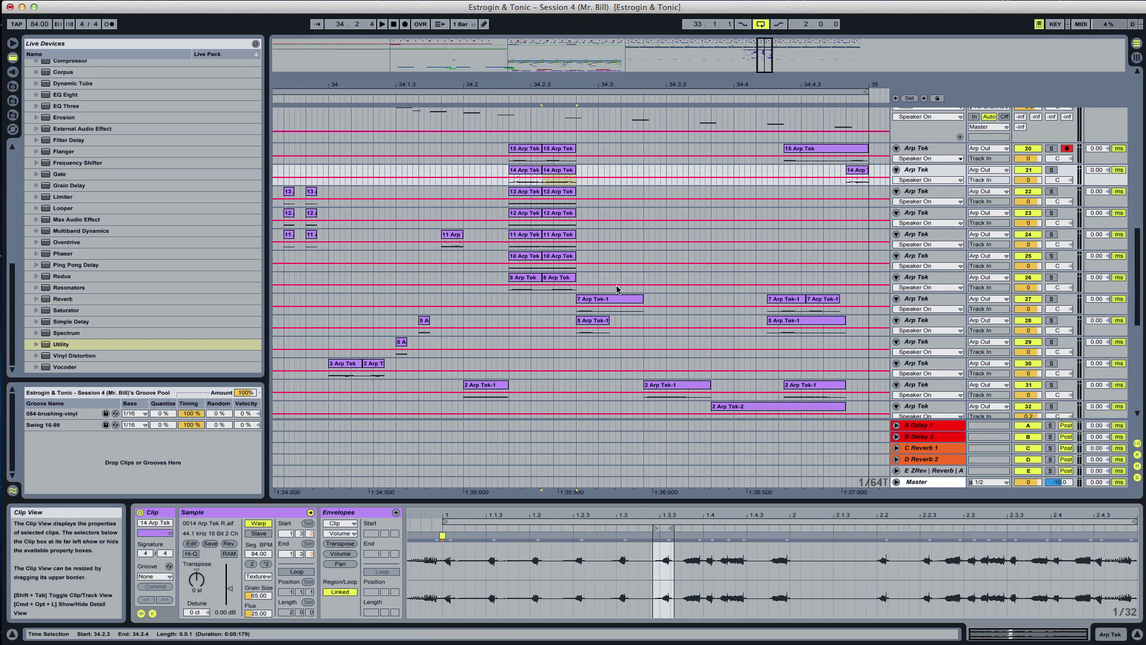
{"action": "left_click", "coordinate": [558, 151]}
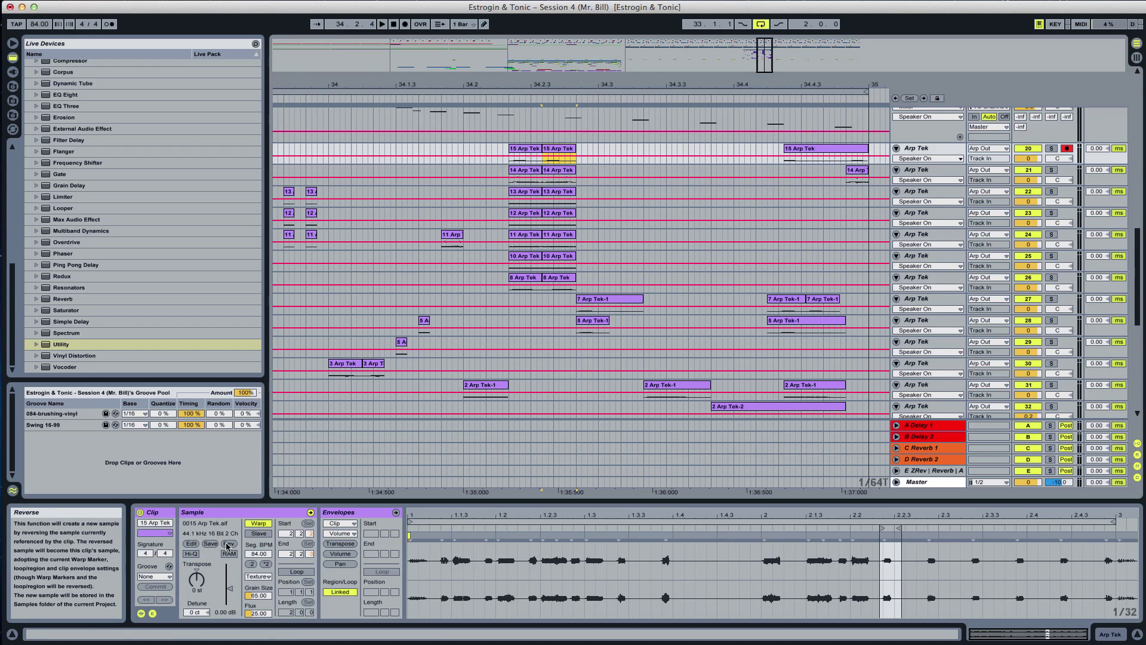
{"action": "left_click", "coordinate": [228, 544]}
{"action": "left_click", "coordinate": [438, 180]}
{"action": "key", "text": "space"}
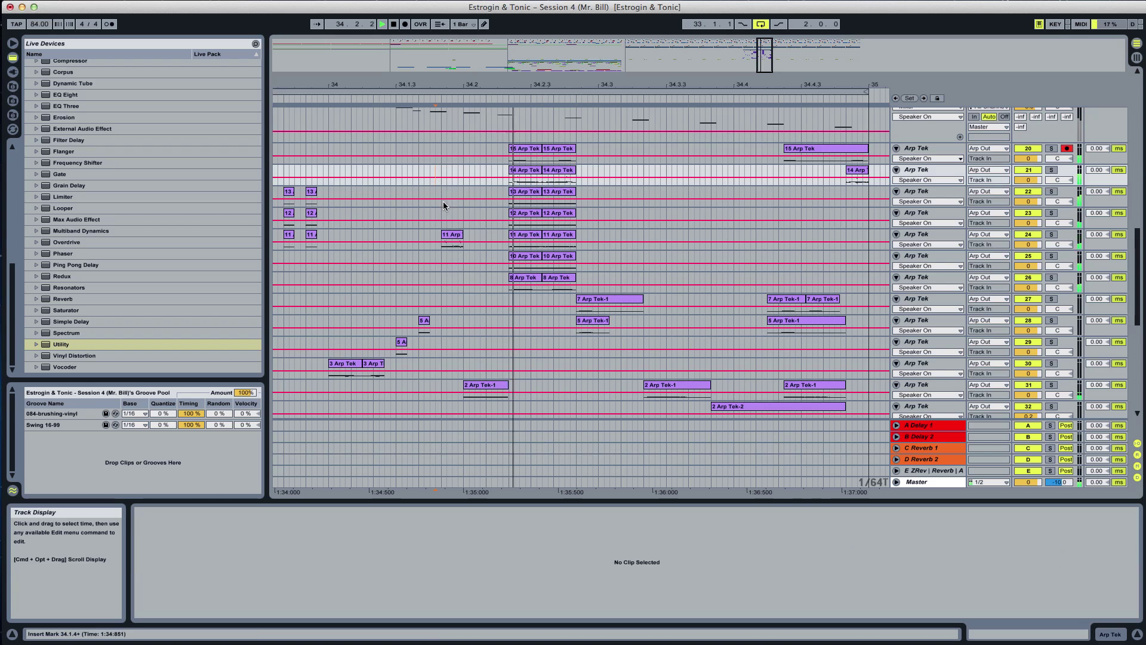
Cut three evenly spaced 1/64T stutter gaps into the reversed halves of all seven Arp Tek clips between 34.2.3 and 34.2.4
{"action": "left_click", "coordinate": [550, 162]}
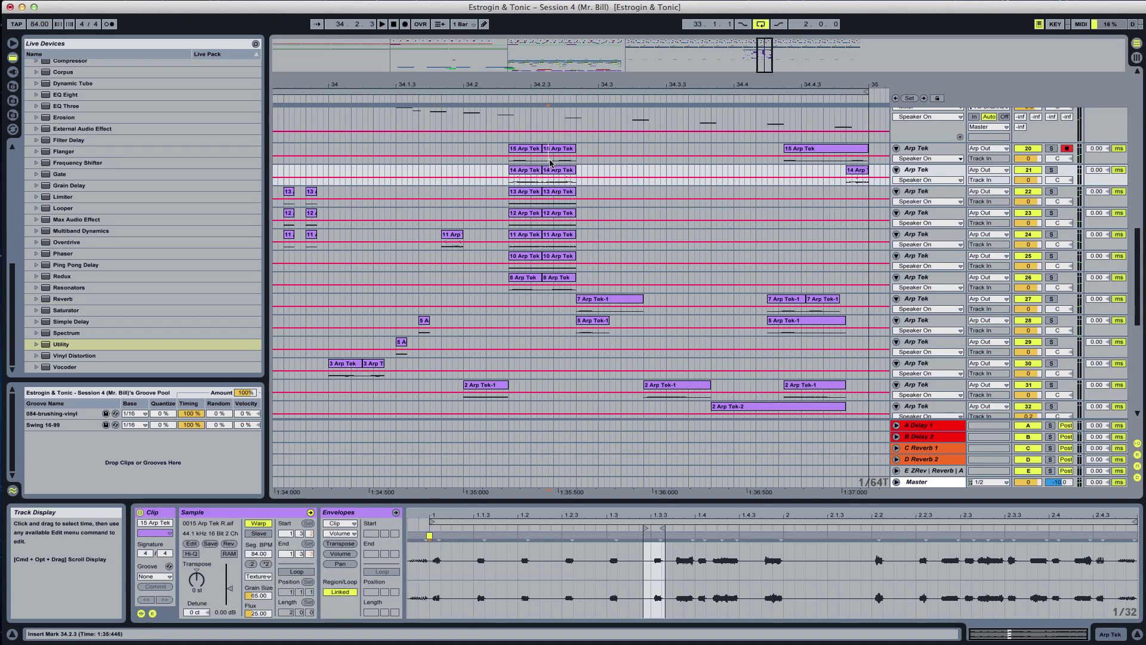
{"action": "left_click_drag", "start_coordinate": [550, 284], "coordinate": [555, 287]}
{"action": "key", "text": "Delete"}
{"action": "left_click", "coordinate": [560, 293]}
{"action": "left_click_drag", "start_coordinate": [560, 175], "coordinate": [566, 157]}
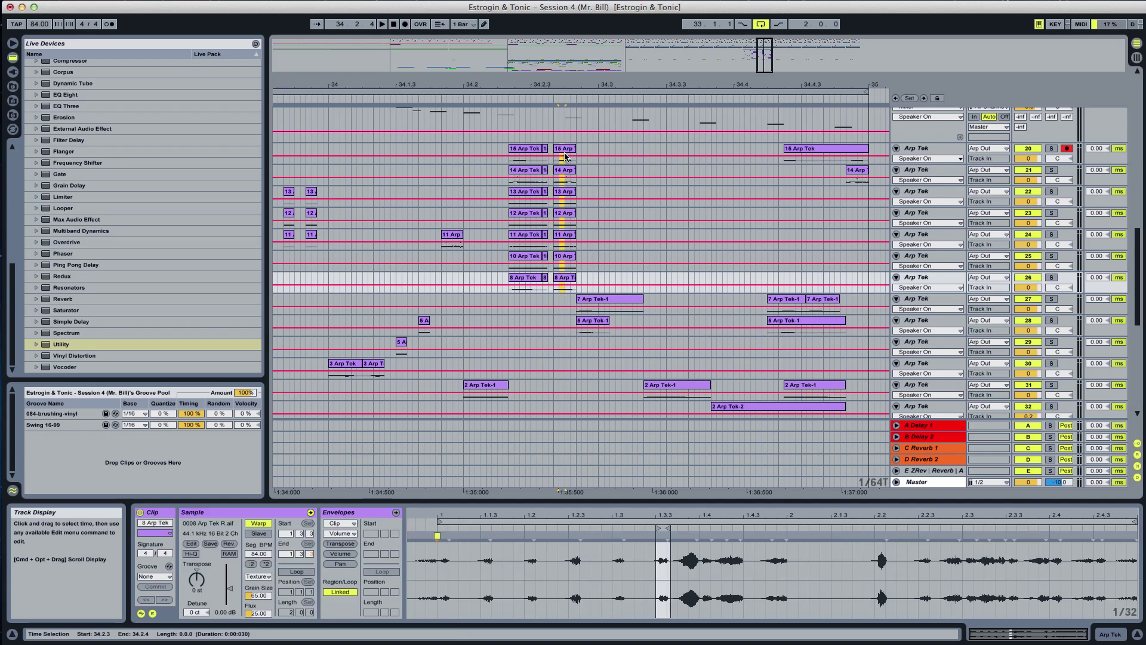
{"action": "key", "text": "Delete"}
{"action": "left_click", "coordinate": [571, 162]}
{"action": "key", "text": "Delete"}
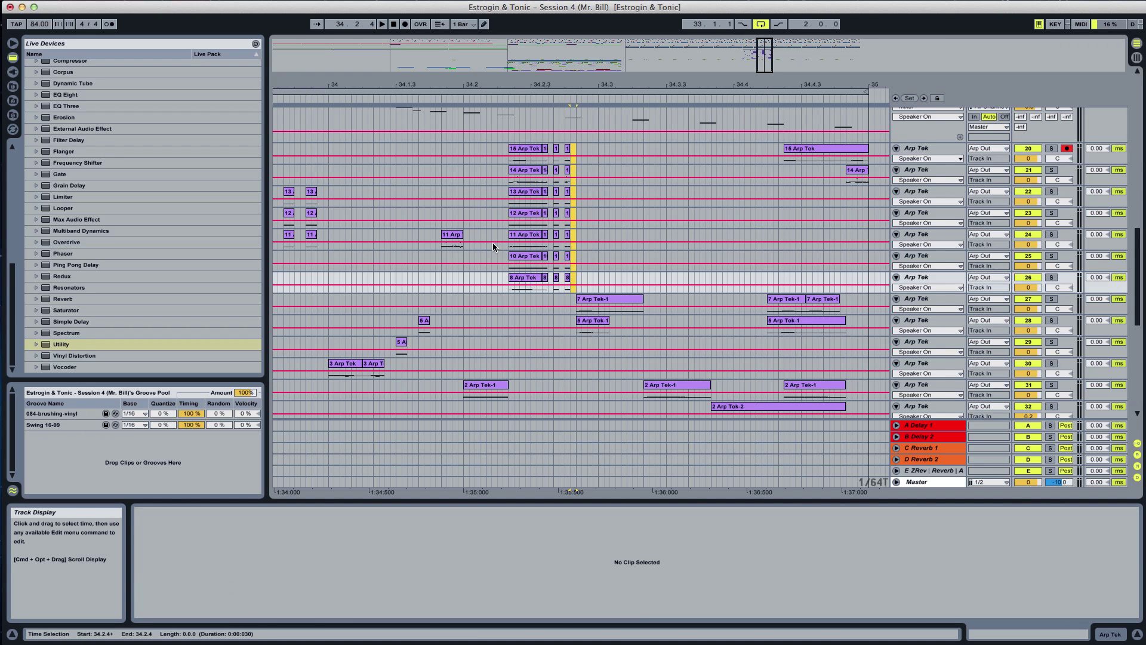
Play the stuttered stack repeatedly from just after 34.2.1 and from 34.1.2
{"action": "left_click", "coordinate": [486, 241]}
{"action": "key", "text": "space"}
{"action": "left_click", "coordinate": [486, 222]}
{"action": "key", "text": "space"}
{"action": "key", "text": "space"}
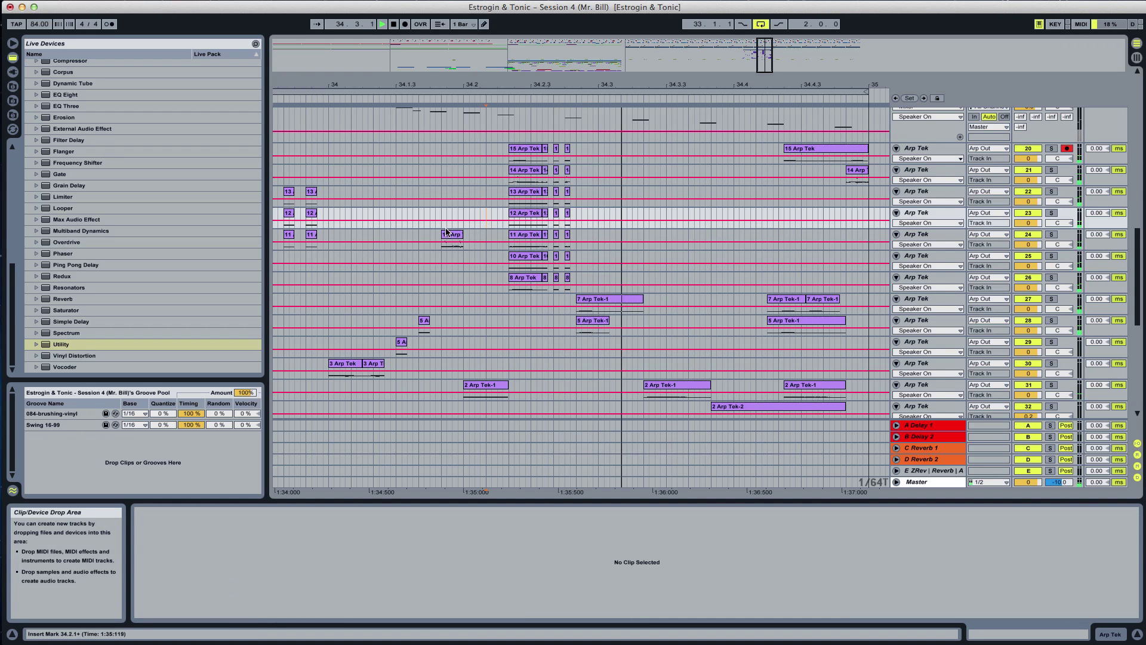
{"action": "left_click", "coordinate": [388, 260]}
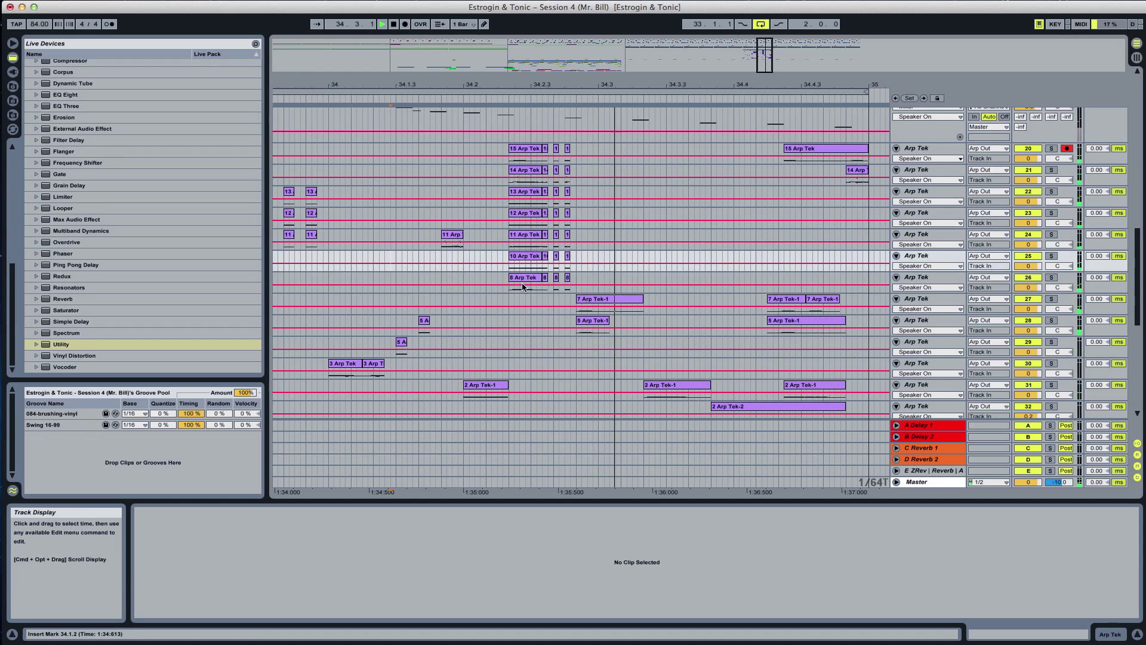
Delete the first reversed slice at 34.2.3 from all seven stacked clips and audition from 34.1.4
{"action": "left_click_drag", "start_coordinate": [549, 290], "coordinate": [543, 152]}
{"action": "key", "text": "space"}
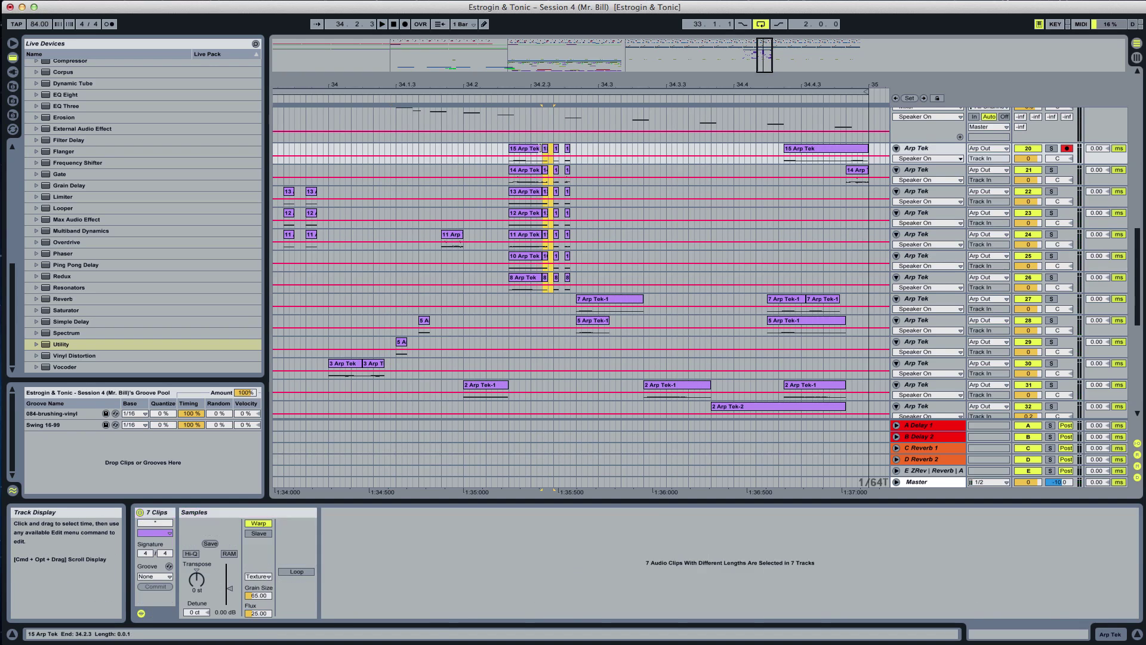
{"action": "key", "text": "Delete"}
{"action": "left_click", "coordinate": [446, 164]}
{"action": "left_click", "coordinate": [445, 169]}
{"action": "key", "text": "space"}
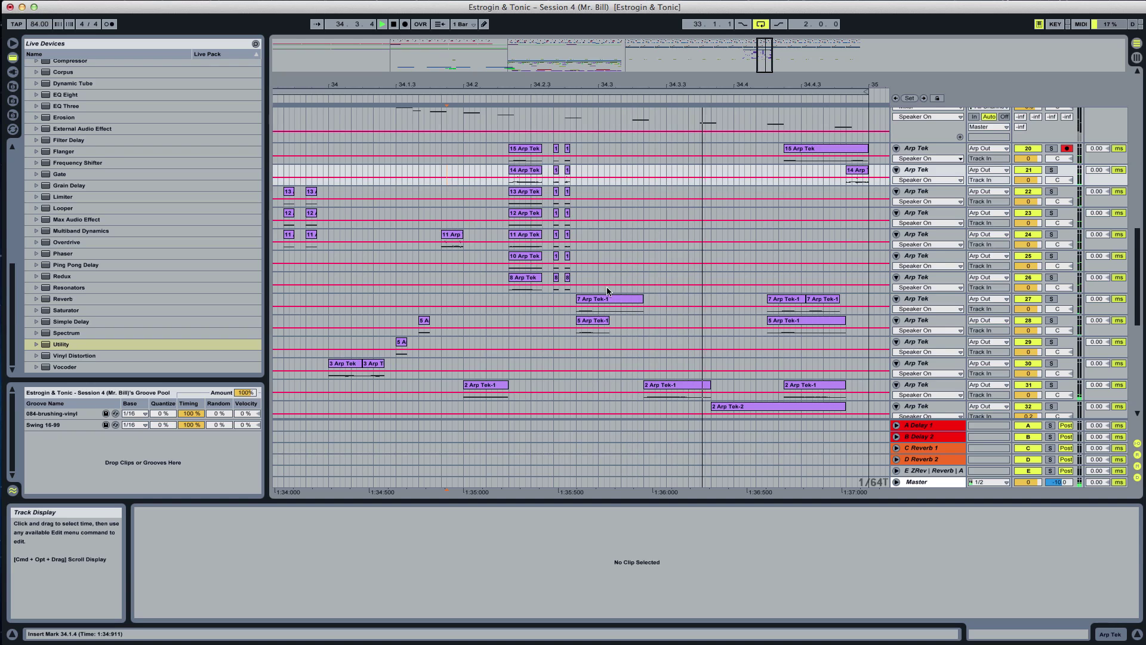
{"action": "key", "text": "space"}
{"action": "key", "text": "space"}
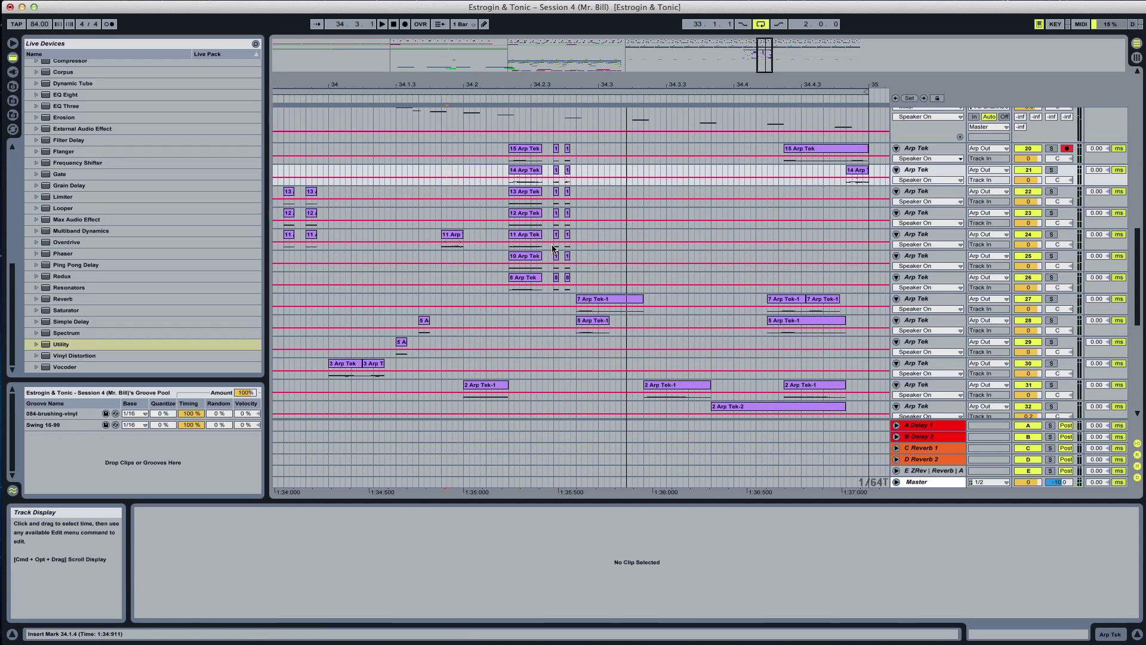
Stagger the remaining slices by deleting the earlier ones on tracks 24 to 26 and the later ones on tracks 20 to 23
{"action": "left_click_drag", "start_coordinate": [554, 243], "coordinate": [560, 282]}
{"action": "left_click", "coordinate": [478, 221]}
{"action": "key", "text": "Delete"}
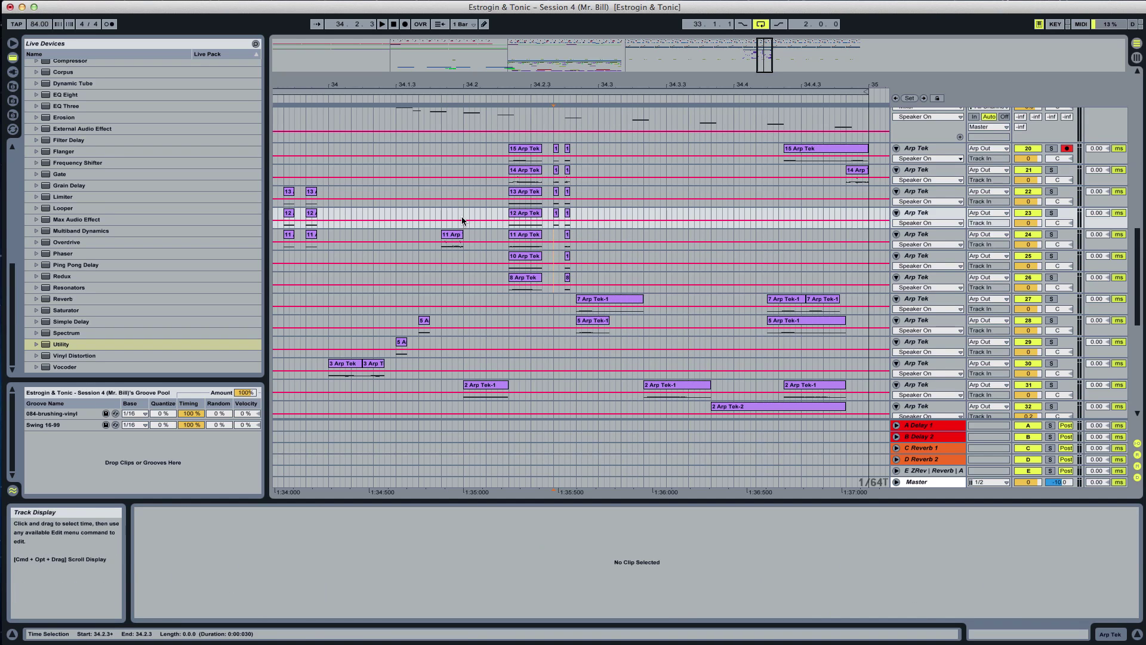
{"action": "left_click_drag", "start_coordinate": [579, 227], "coordinate": [573, 152]}
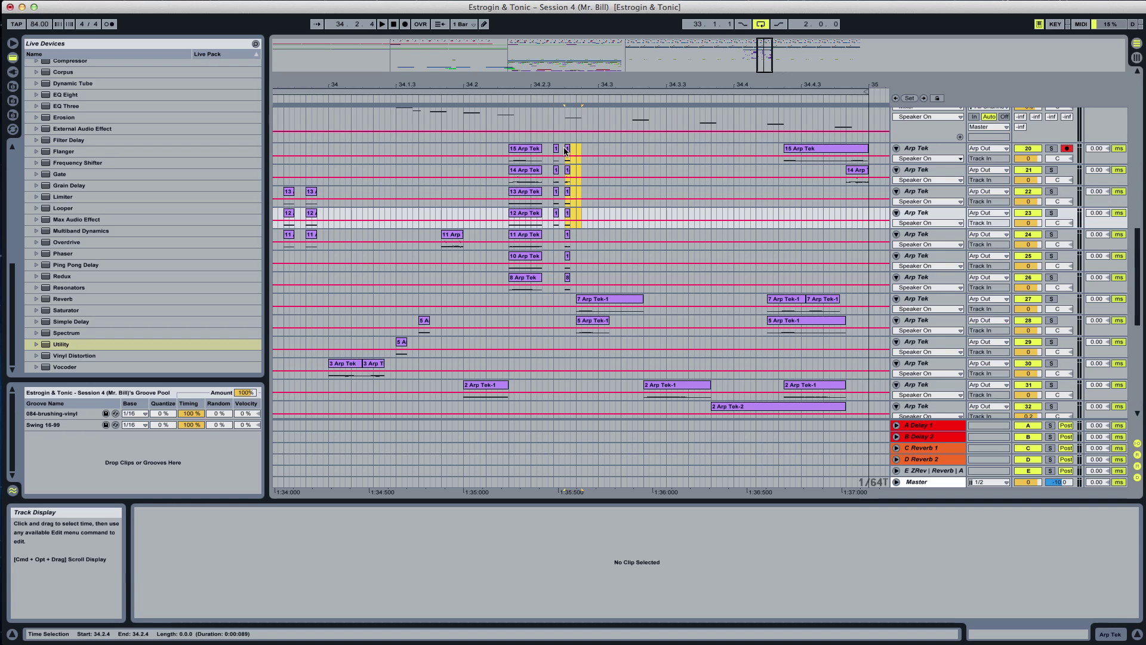
{"action": "key", "text": "Delete"}
{"action": "left_click", "coordinate": [484, 171]}
{"action": "key", "text": "space"}
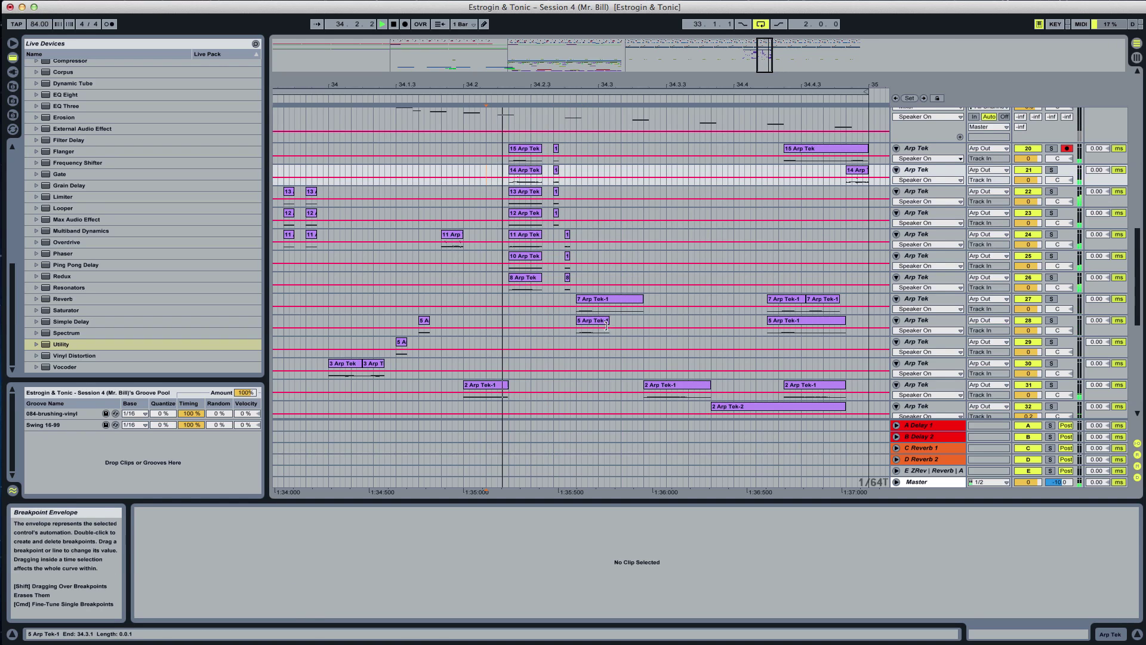
Delete the second of the two adjacent 7 Arp Tek-1 clips near 34.4.3 and set playback at 34.4.1
{"action": "left_click", "coordinate": [769, 300]}
{"action": "key", "text": "Delete"}
{"action": "left_click", "coordinate": [715, 326]}
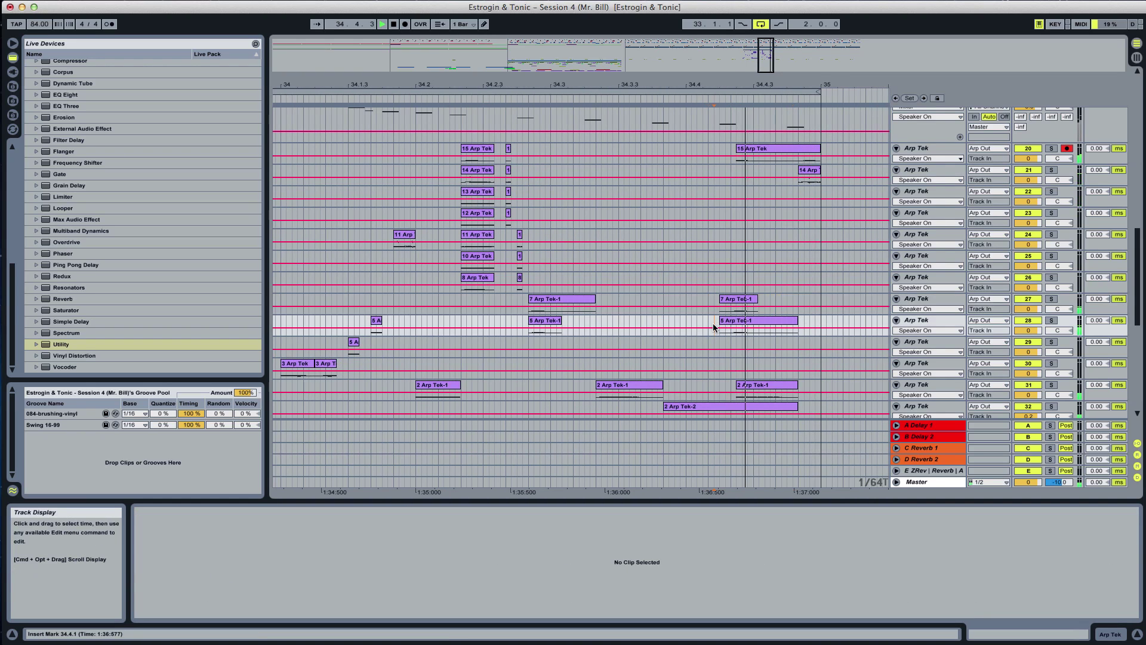
Try the short 14 Arp Tek clip at 34.4.4 transposed down 12 semitones, and settle on 12 semitones up
{"action": "left_click", "coordinate": [810, 170]}
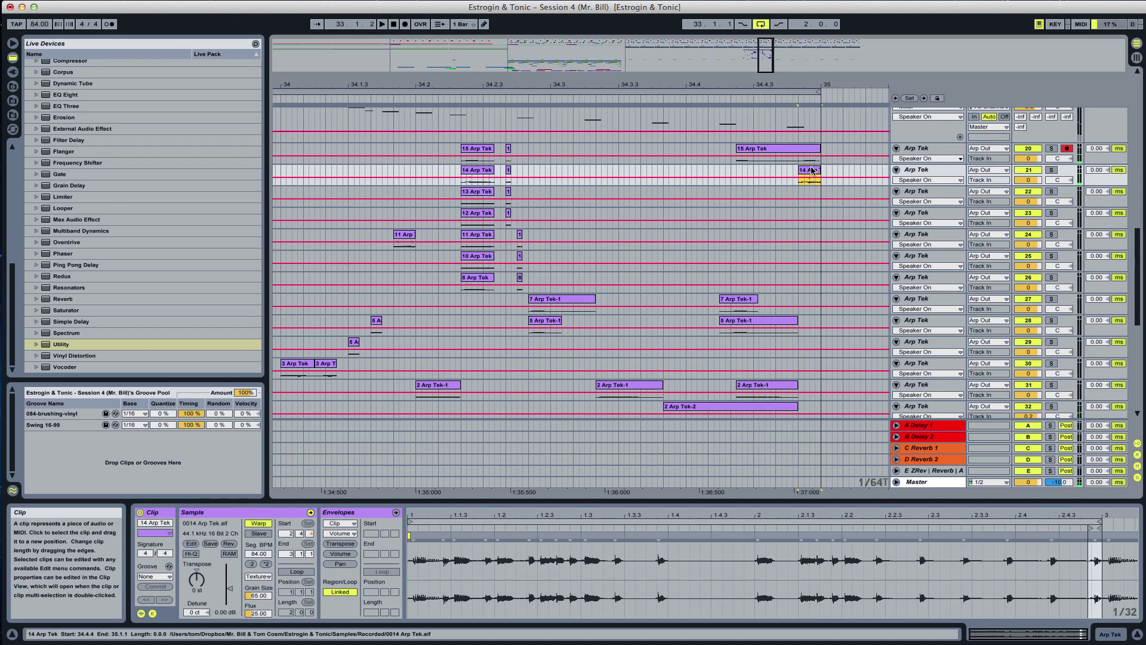
{"action": "double_click", "coordinate": [808, 172]}
{"action": "key", "text": "space"}
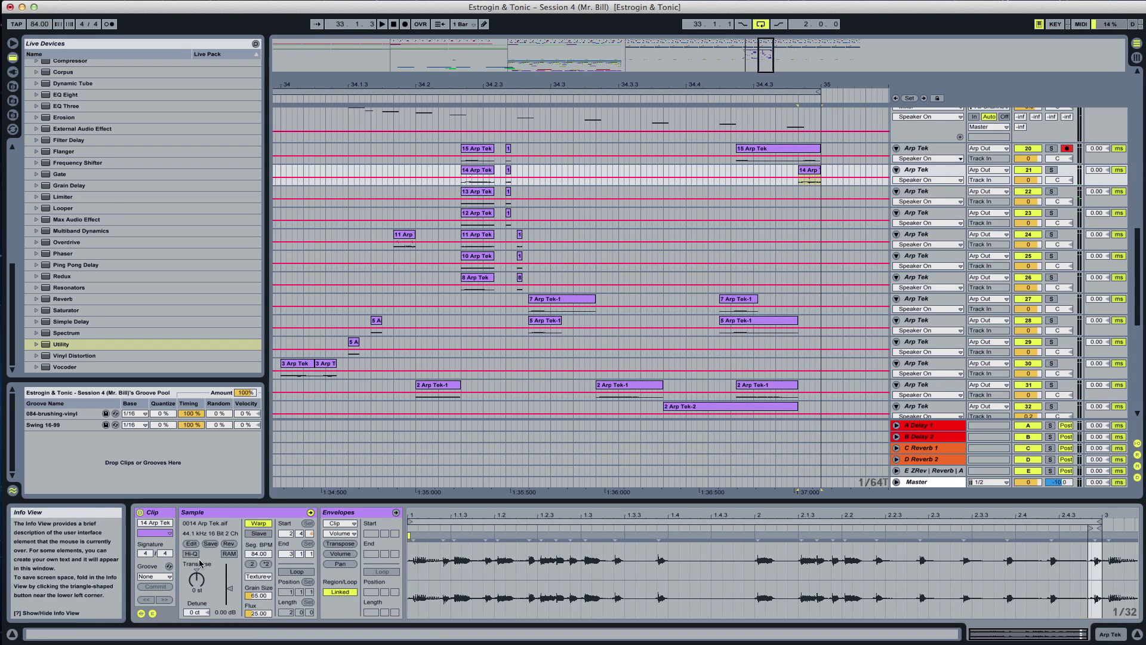
{"action": "left_click_drag", "start_coordinate": [199, 572], "coordinate": [199, 594]}
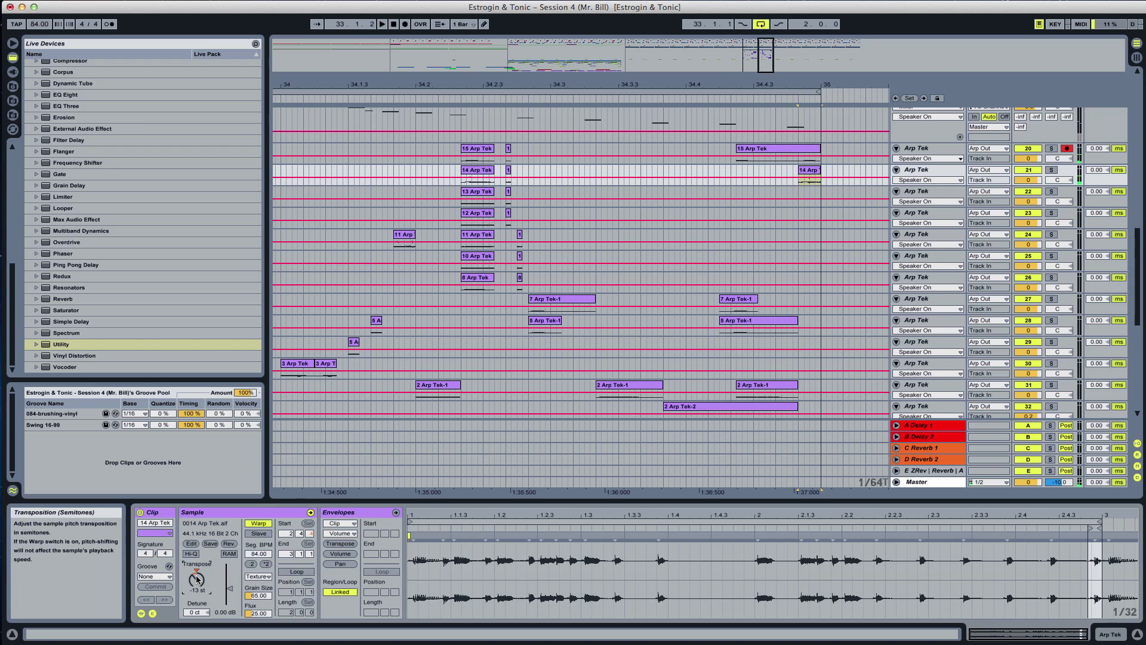
{"action": "key", "text": "space"}
{"action": "key", "text": "space"}
{"action": "key", "text": "space"}
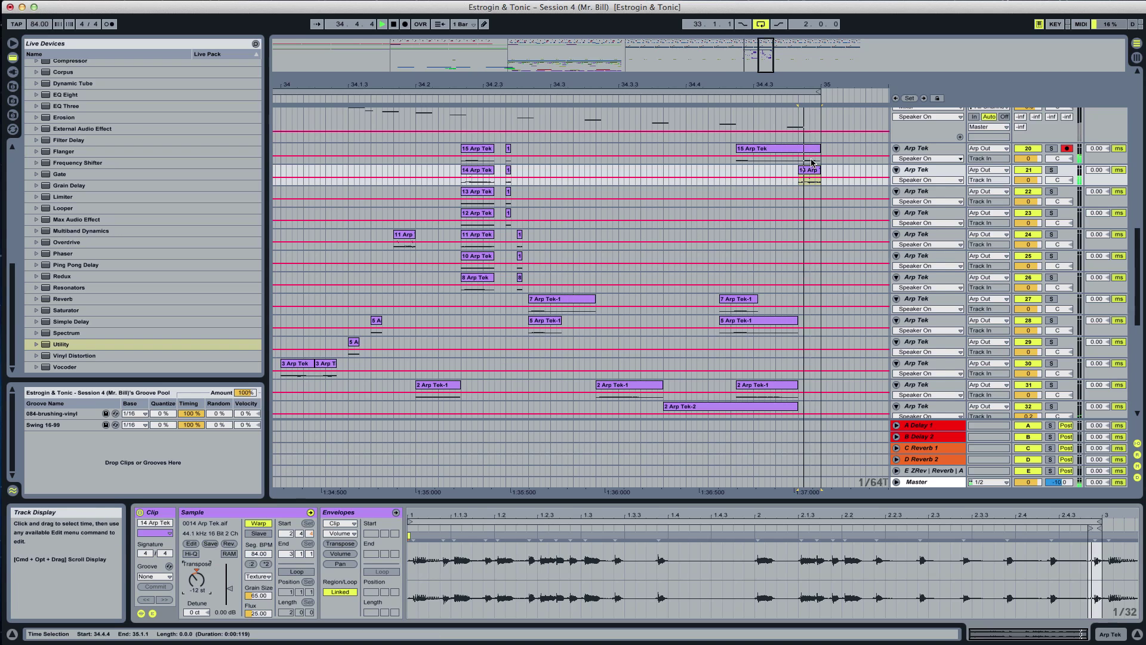
{"action": "key", "text": "space"}
{"action": "left_click_drag", "start_coordinate": [186, 583], "coordinate": [186, 587]}
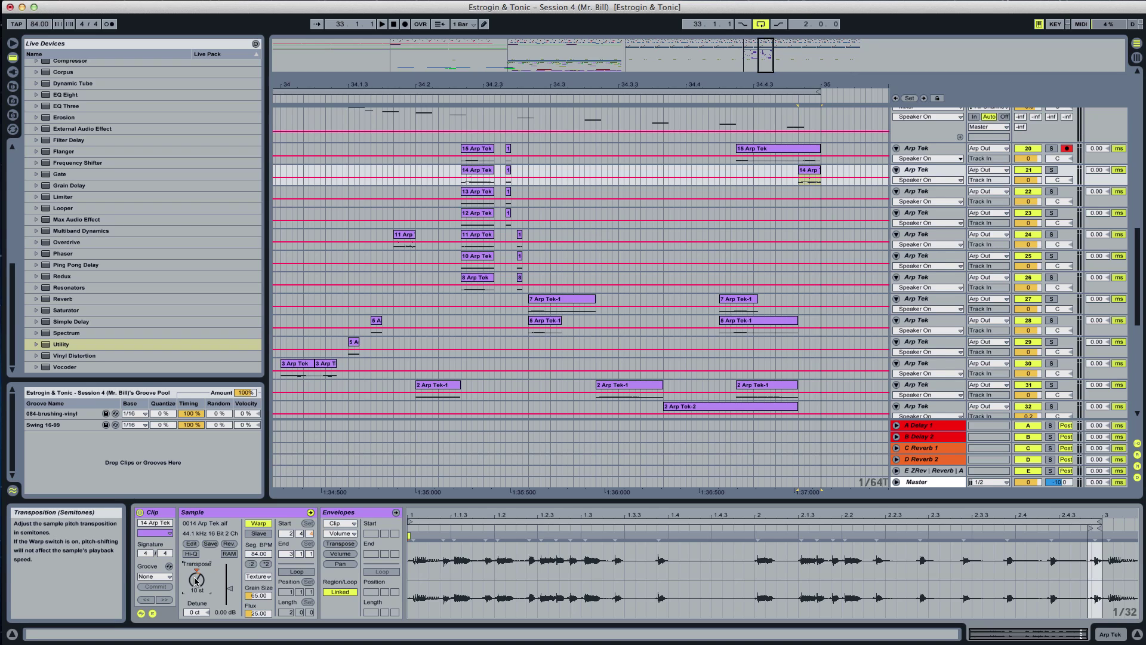
{"action": "left_click", "coordinate": [820, 185]}
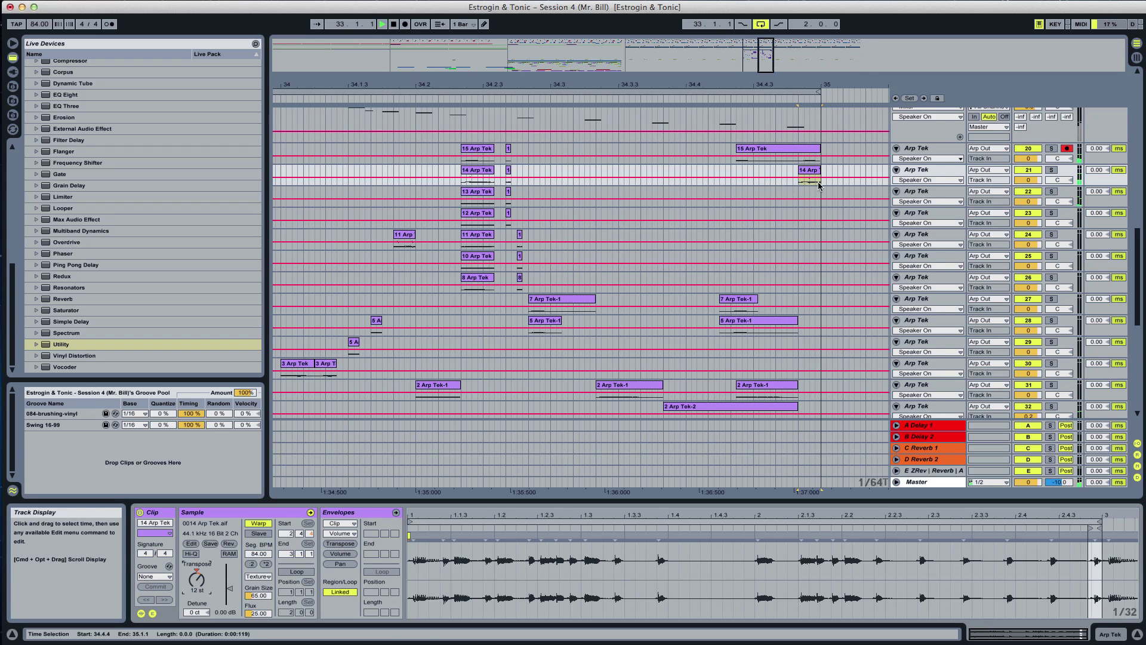
Split the last 15 Arp Tek clip on track 20 just after 34.4.3 and remove its tail from 34.4.4 onward
{"action": "mouse_move", "coordinate": [802, 159]}
{"action": "left_mouse_down"}
{"action": "mouse_move", "coordinate": [822, 161]}
{"action": "mouse_move", "coordinate": [785, 152]}
{"action": "left_mouse_up"}
{"action": "left_click", "coordinate": [708, 178]}
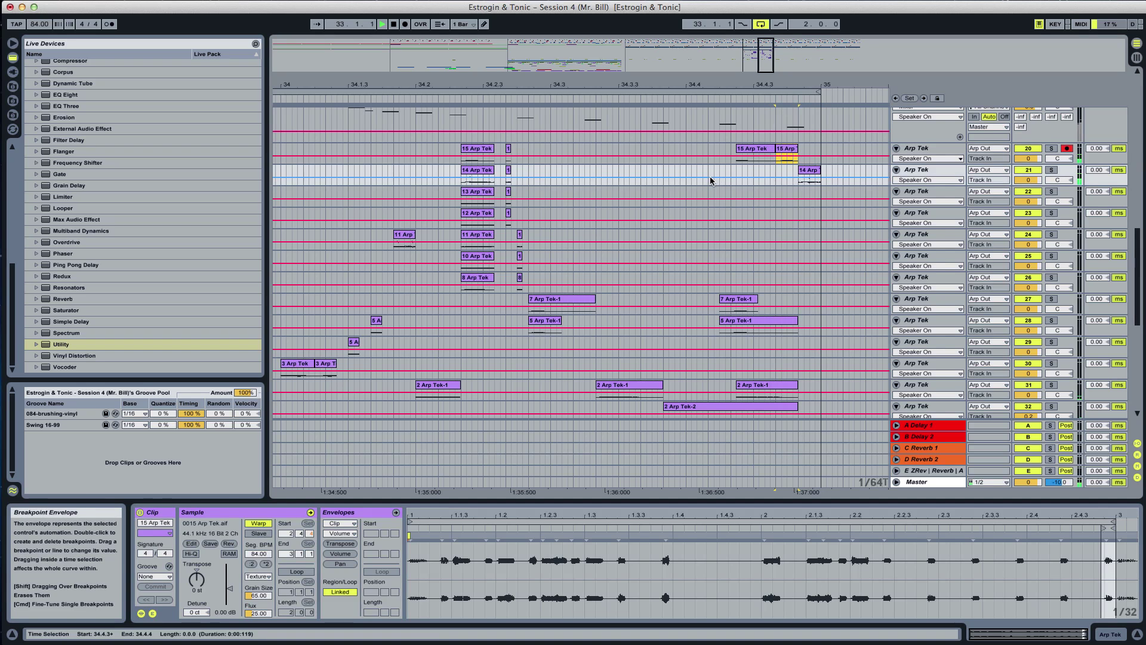
{"action": "left_click", "coordinate": [568, 201]}
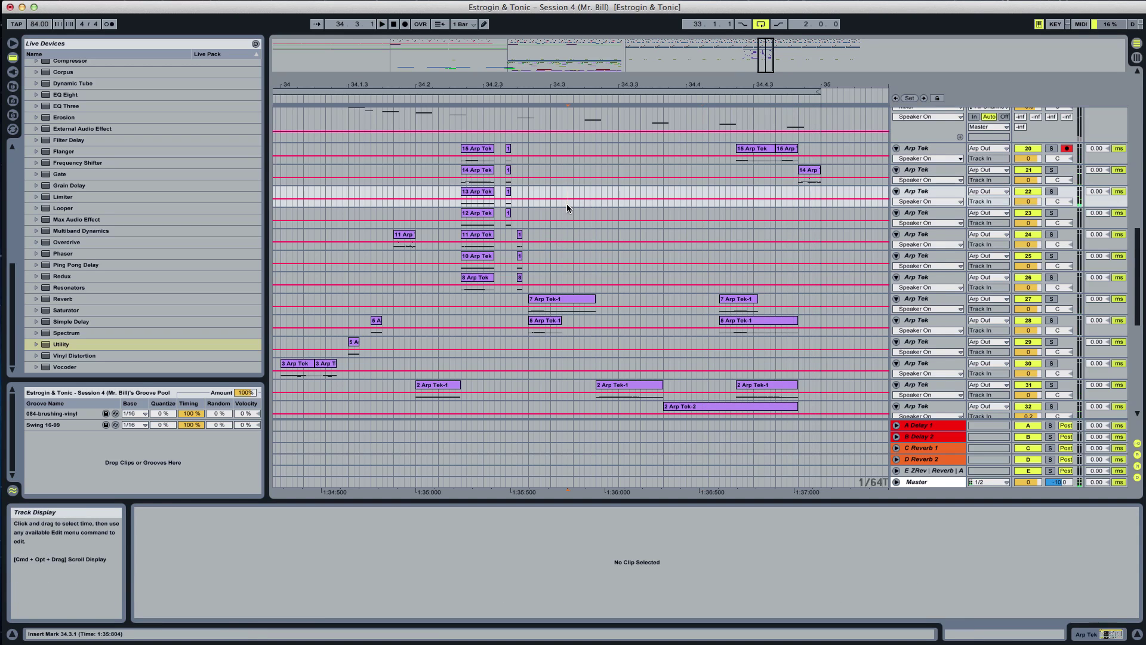
Nudge the second 15 Arp Tek piece slightly later, leaving a small gap after the first piece, and audition it
{"action": "left_click", "coordinate": [791, 155]}
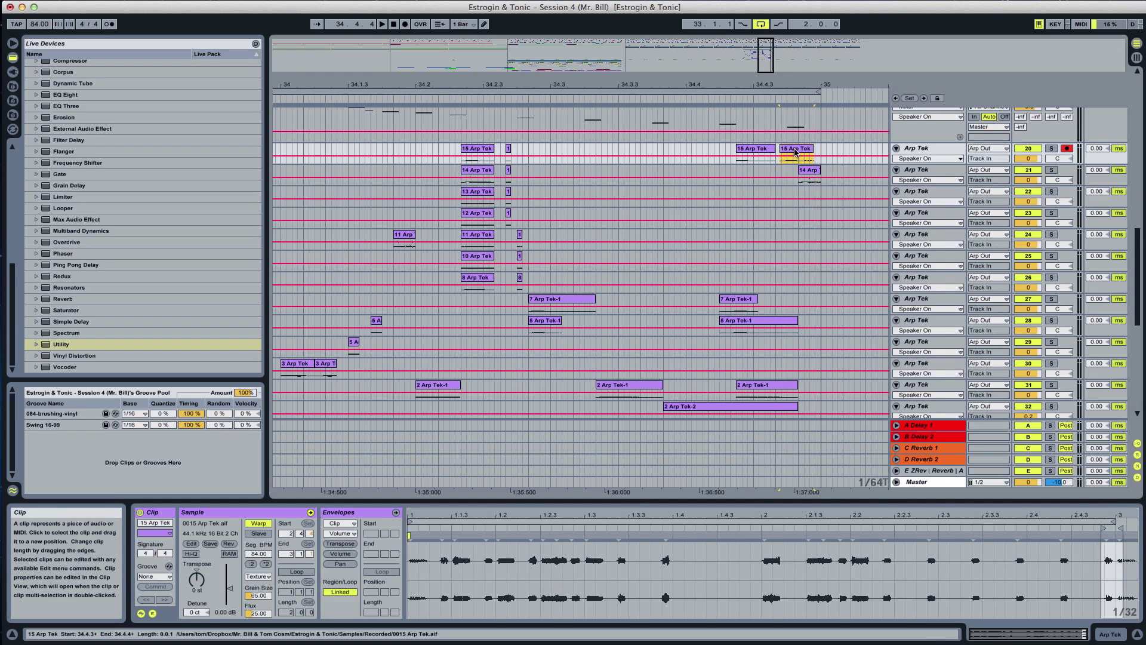
{"action": "left_click", "coordinate": [588, 213]}
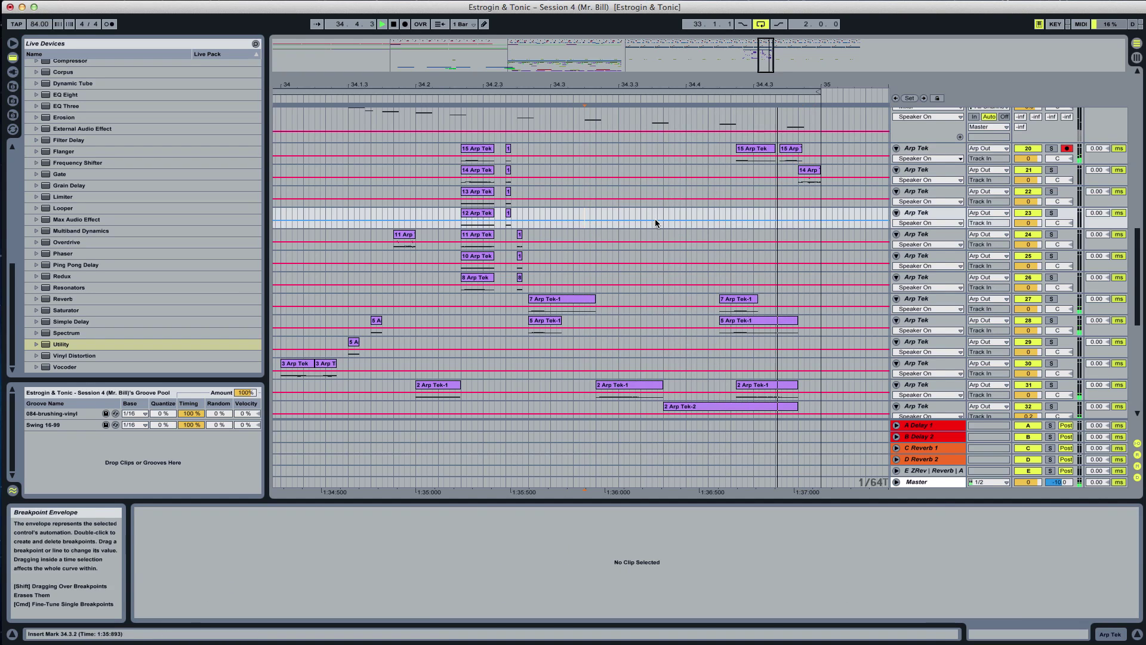
{"action": "key", "text": "space"}
{"action": "left_click", "coordinate": [456, 197]}
{"action": "key", "text": "space"}
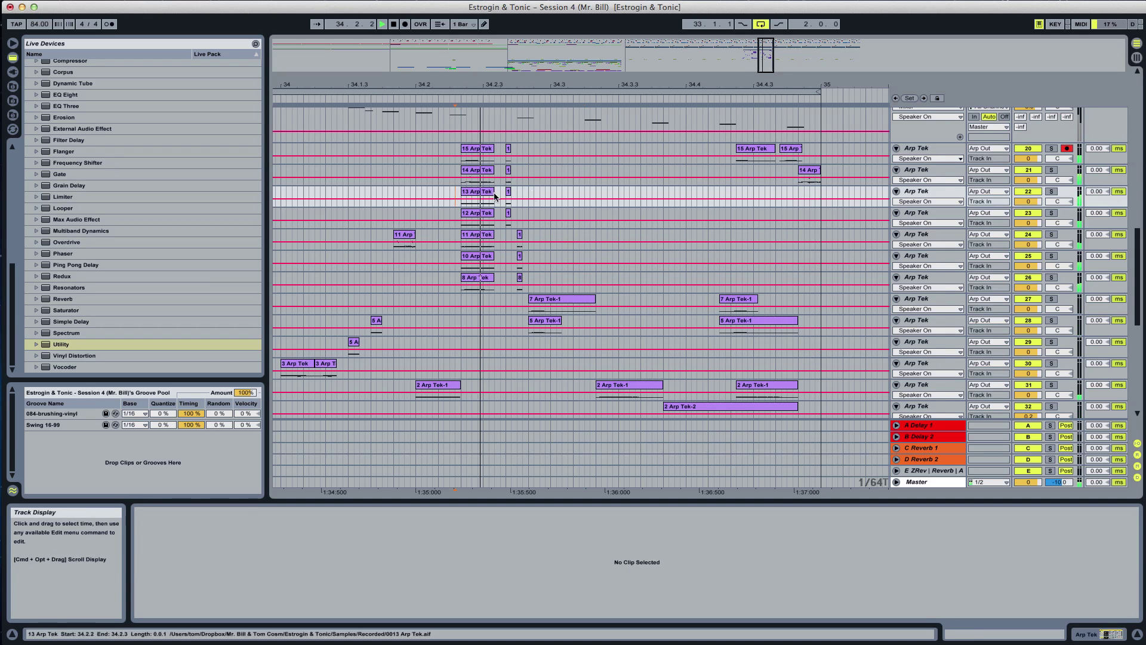
{"action": "key", "text": "space"}
Move the second 15 Arp Tek piece slightly earlier so it directly follows the first piece, and play from 34.4.1
{"action": "left_click", "coordinate": [798, 150]}
{"action": "left_click_drag", "start_coordinate": [796, 150], "coordinate": [790, 150]}
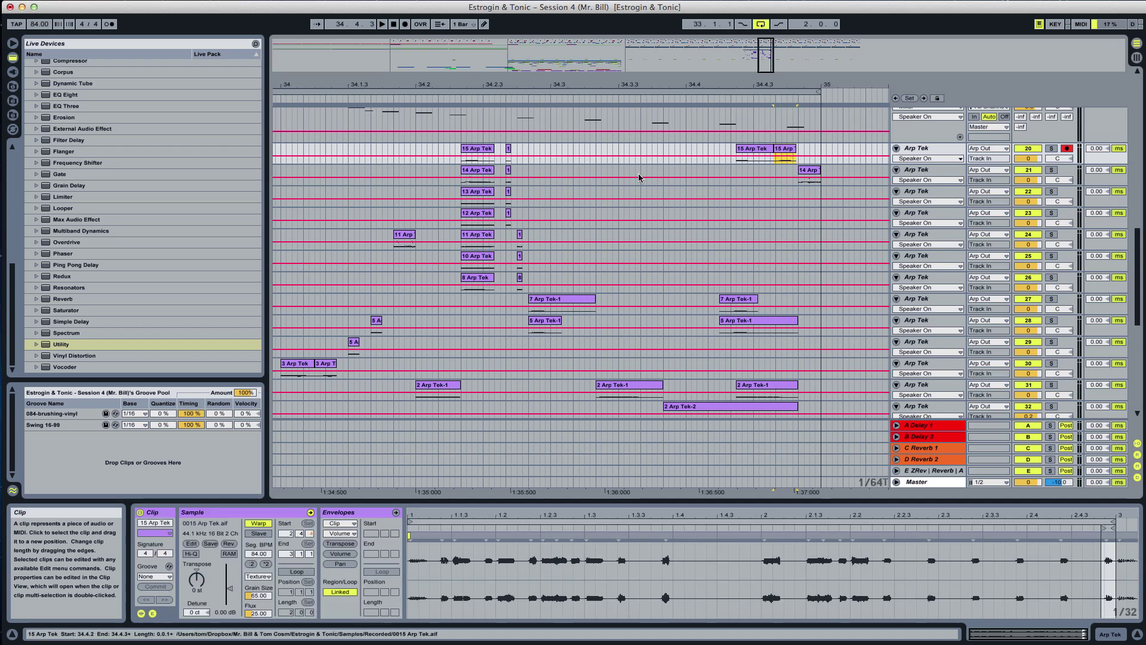
{"action": "left_click", "coordinate": [700, 151]}
{"action": "key", "text": "space"}
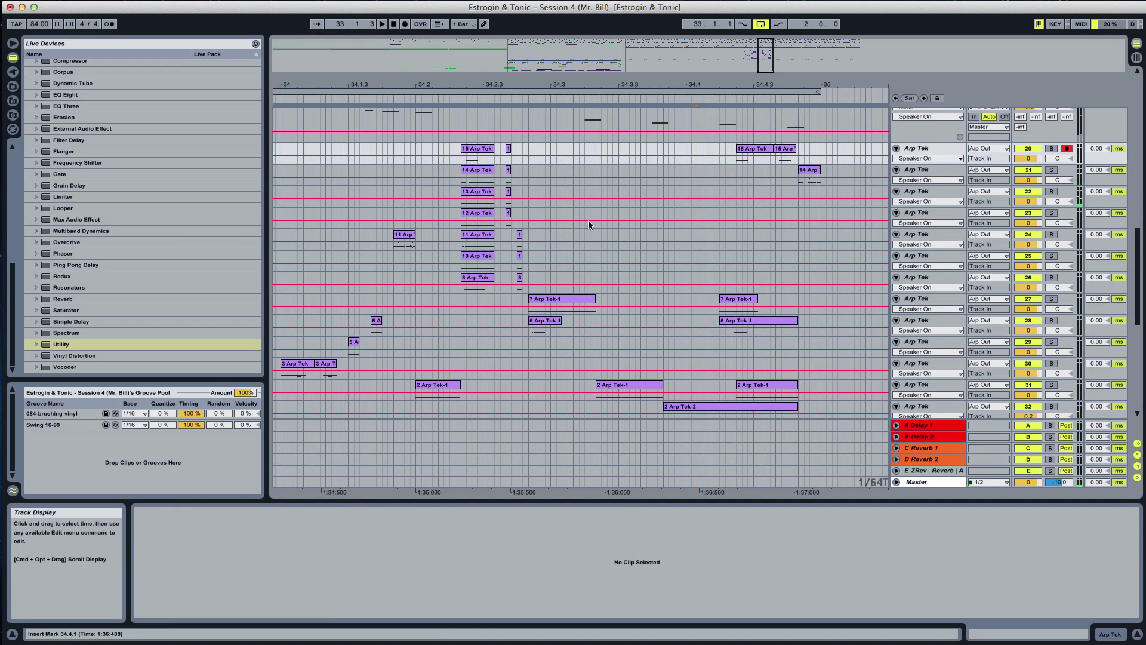
Shift the second 15 Arp Tek piece on track 20 slightly earlier over the first piece's end, and cut off its tail
{"action": "left_click", "coordinate": [629, 215]}
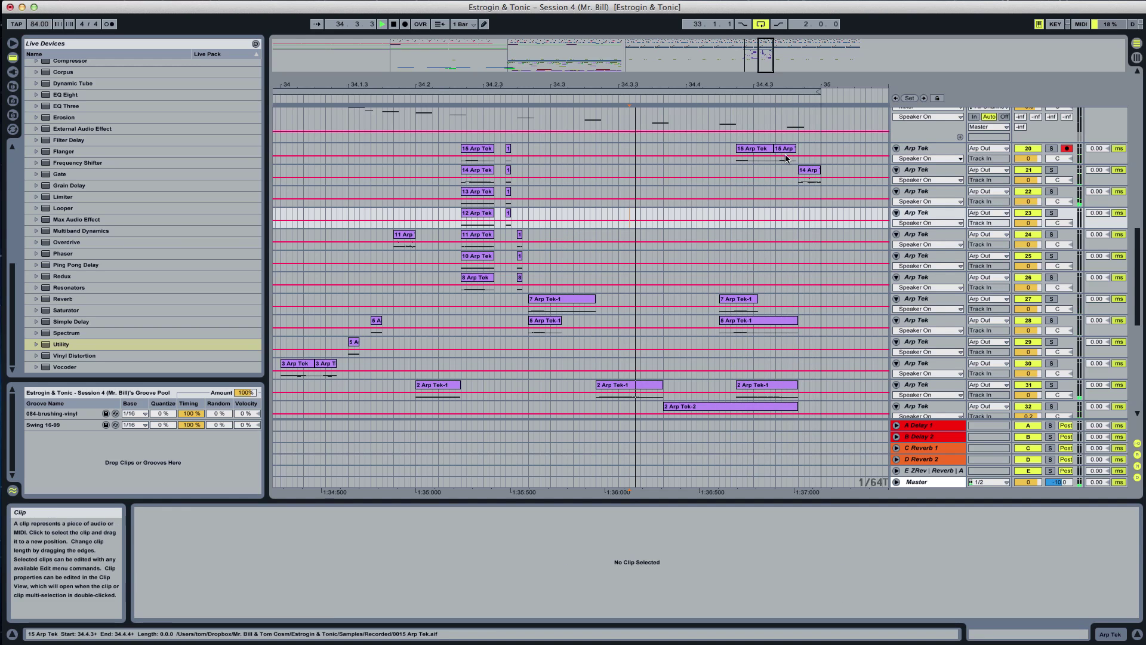
{"action": "left_click_drag", "start_coordinate": [786, 152], "coordinate": [780, 152]}
{"action": "left_click", "coordinate": [653, 172]}
{"action": "key", "text": "space"}
{"action": "key", "text": "space"}
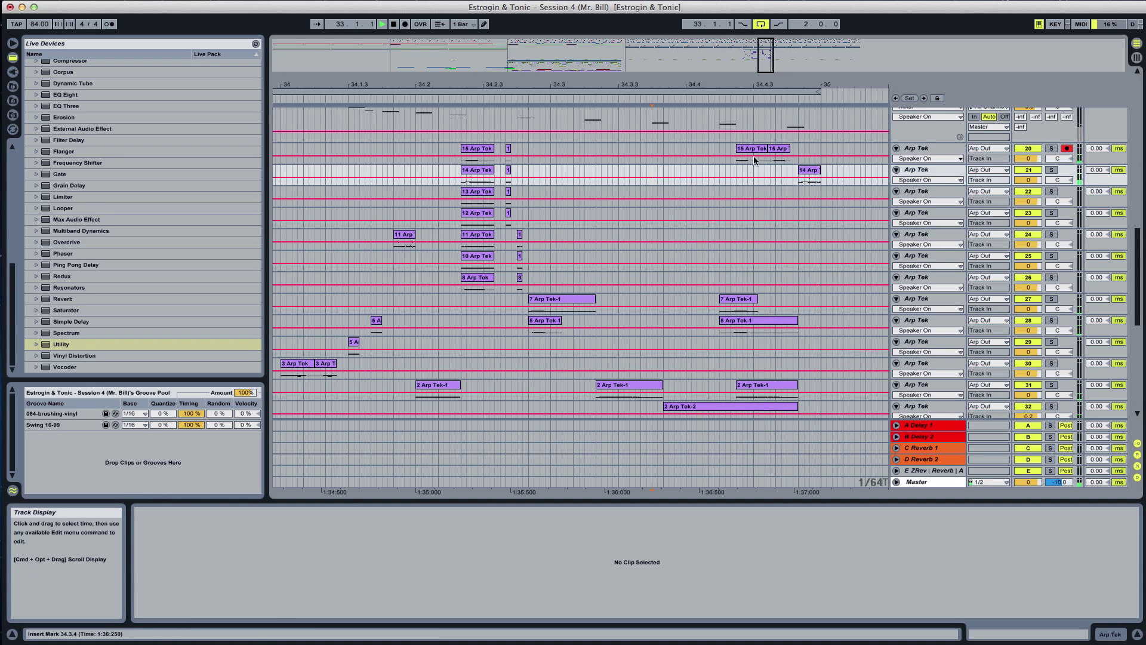
{"action": "key", "text": "space"}
{"action": "left_click", "coordinate": [776, 163]}
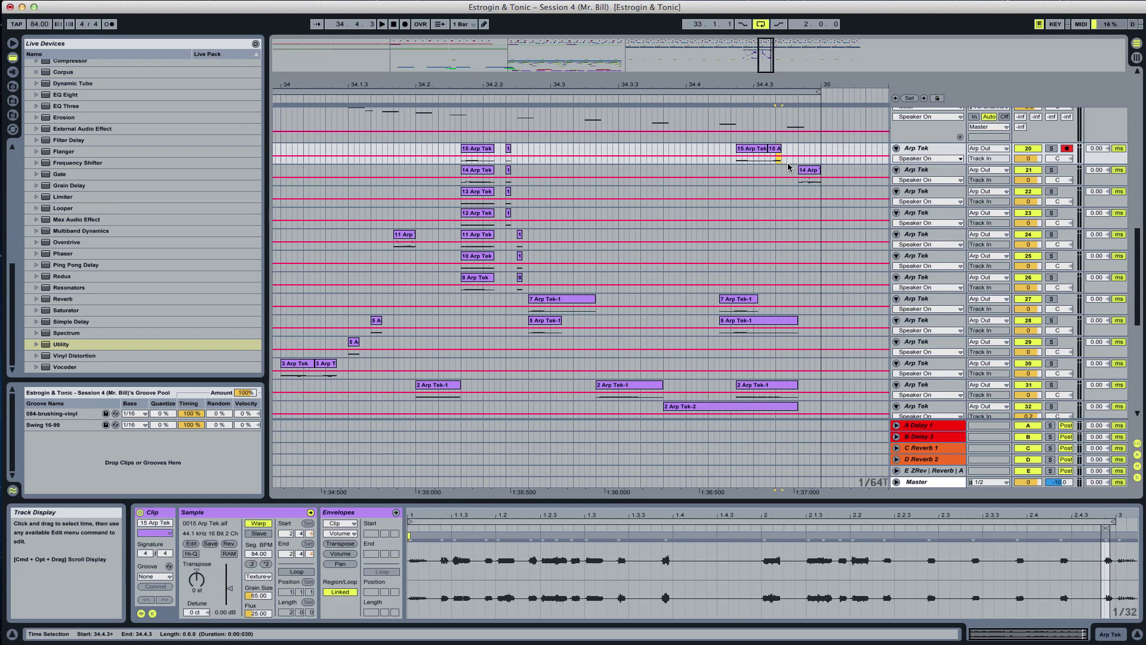
Try a tiny slice of the 15 Arp Tek clip at 34.4.4 on track 20 and audition it from 34.4.2
{"action": "left_click", "coordinate": [788, 155]}
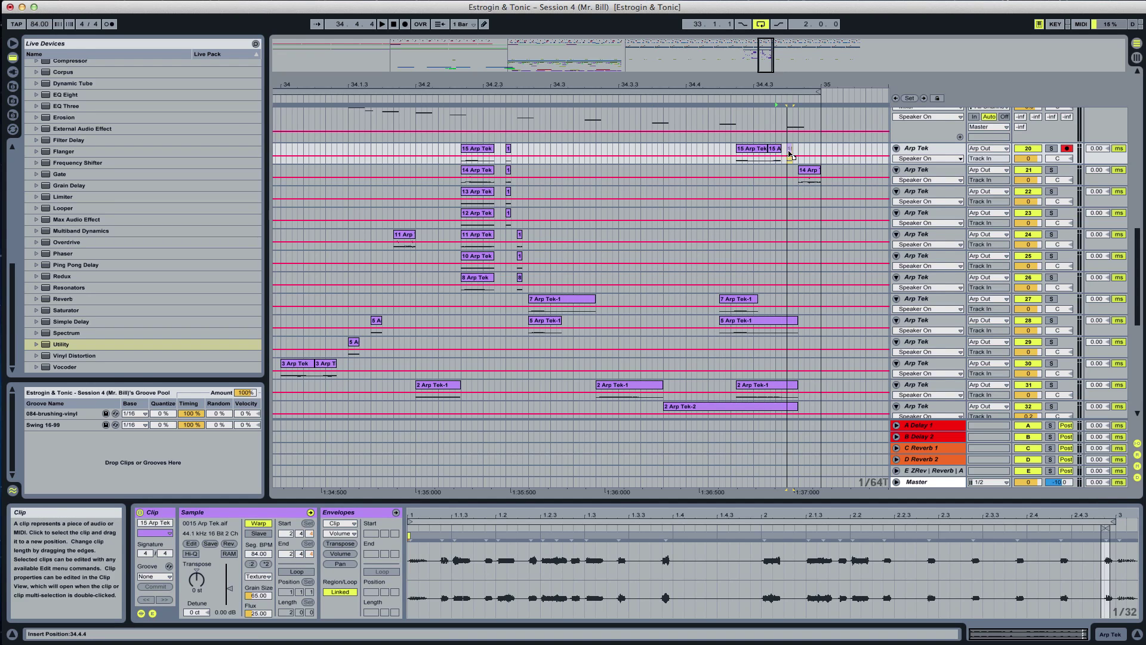
{"action": "left_click_drag", "start_coordinate": [789, 153], "coordinate": [791, 154]}
{"action": "key", "text": "super+z"}
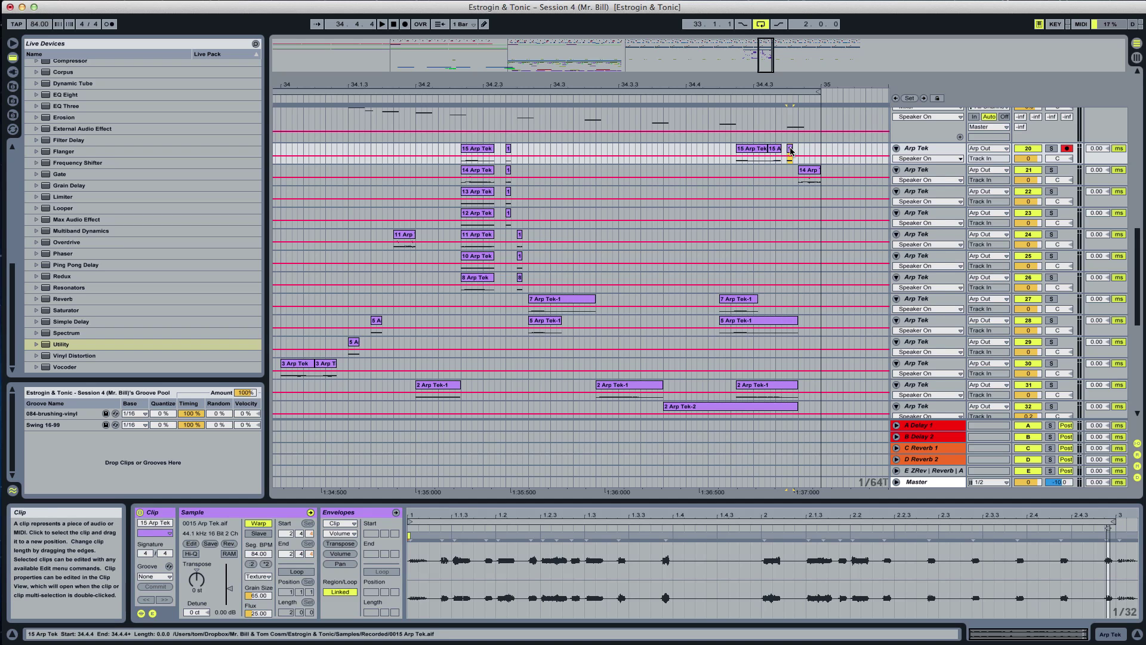
{"action": "left_click", "coordinate": [736, 170]}
{"action": "key", "text": "space"}
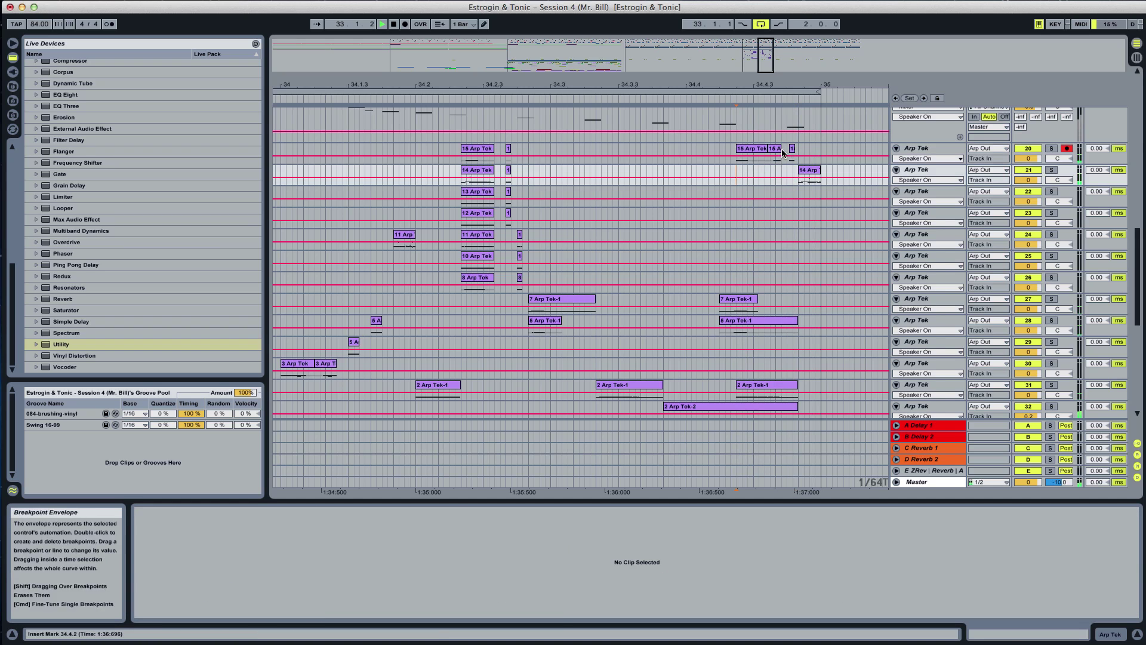
Try the tiny 15 Arp Tek slice slightly earlier, just before 34.4.4, audition it, and delete the slice
{"action": "left_click", "coordinate": [793, 149]}
{"action": "key", "text": "space"}
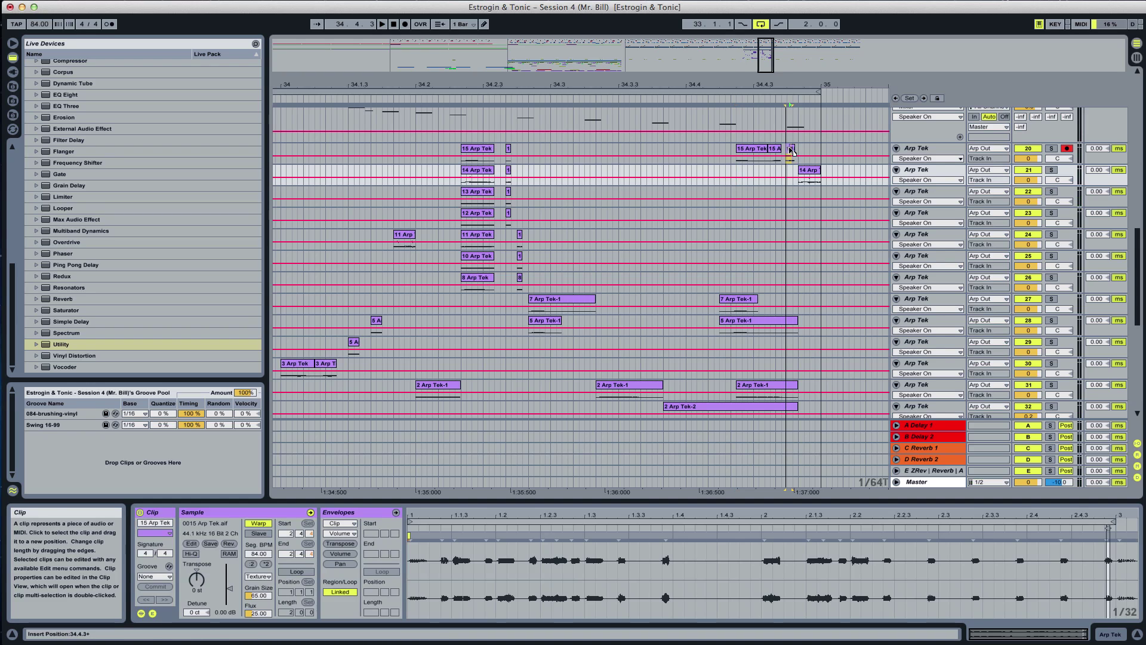
{"action": "left_click", "coordinate": [745, 174]}
{"action": "key", "text": "space"}
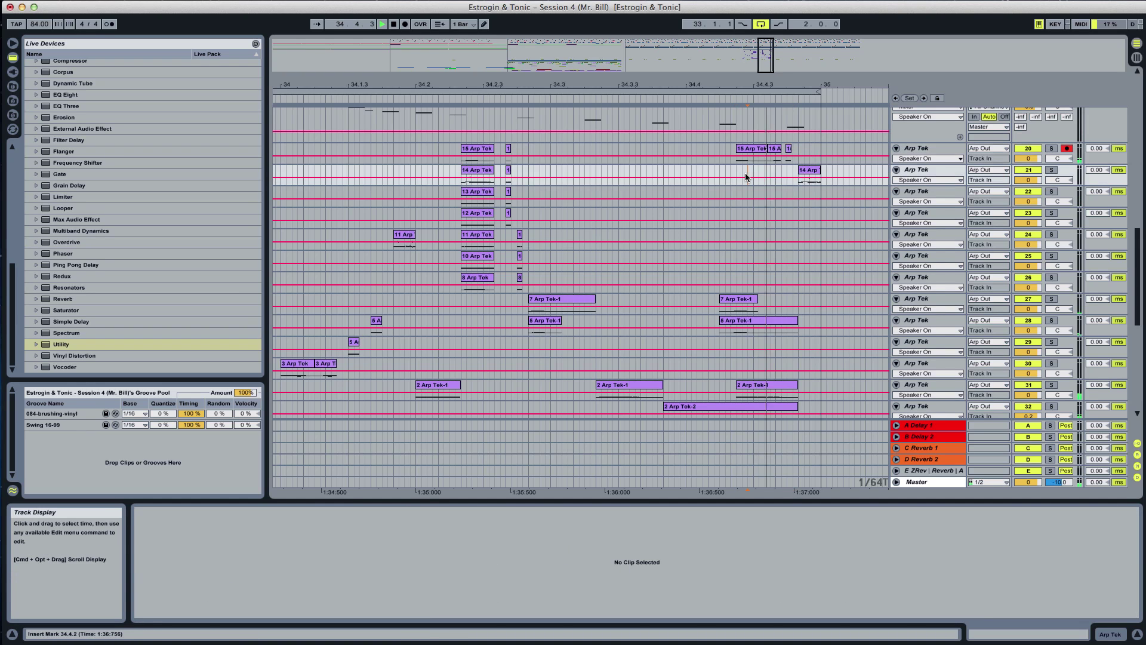
{"action": "left_click", "coordinate": [651, 181]}
{"action": "left_click", "coordinate": [789, 151]}
{"action": "key", "text": "Delete"}
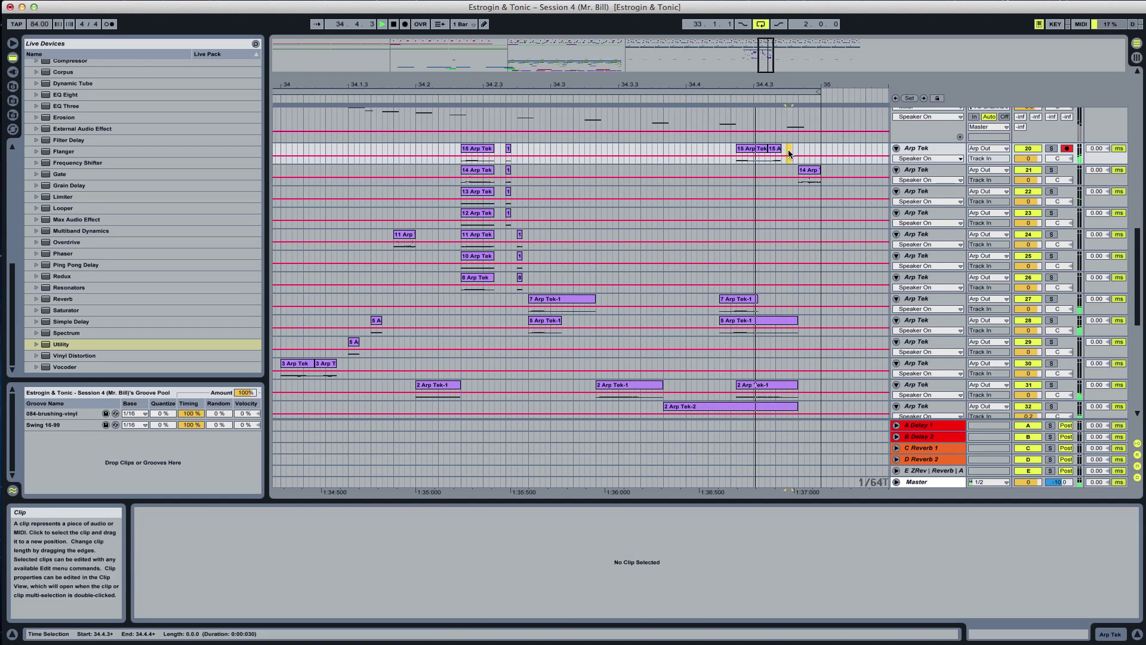
Play back the edited ending from 34.4.2, and listen to the arpeggio section from 33.1.1 and 33.2
{"action": "left_click", "coordinate": [738, 172]}
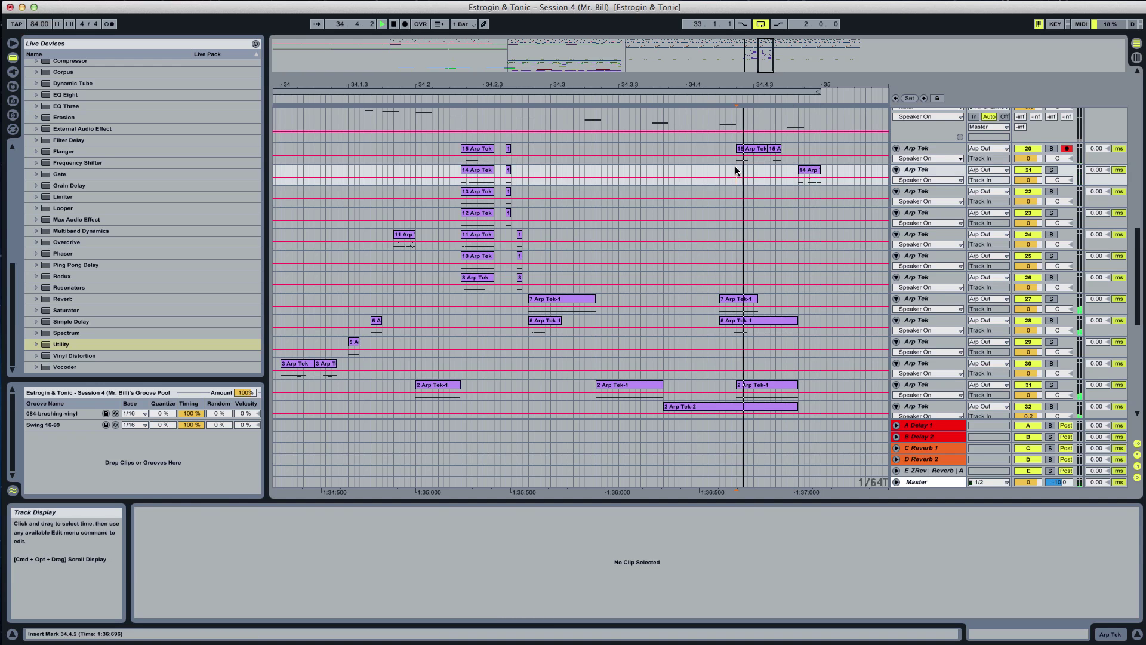
{"action": "key", "text": "space"}
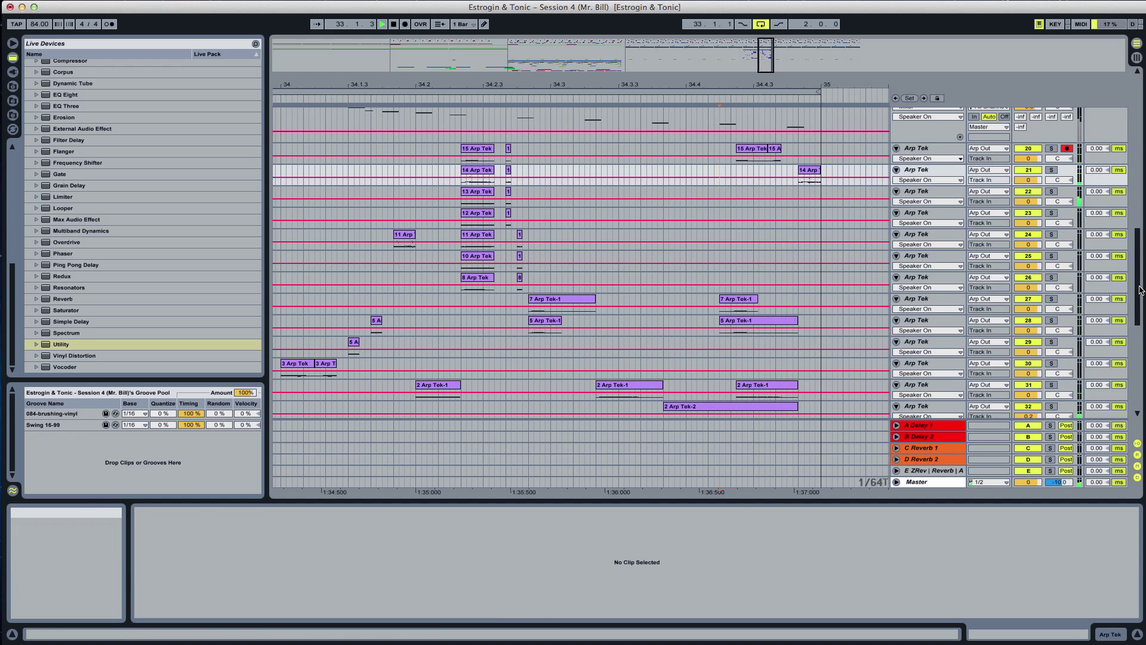
{"action": "mouse_move", "coordinate": [1139, 285]}
{"action": "left_mouse_down"}
{"action": "mouse_move", "coordinate": [1134, 225]}
{"action": "mouse_move", "coordinate": [1133, 279]}
{"action": "left_mouse_up"}
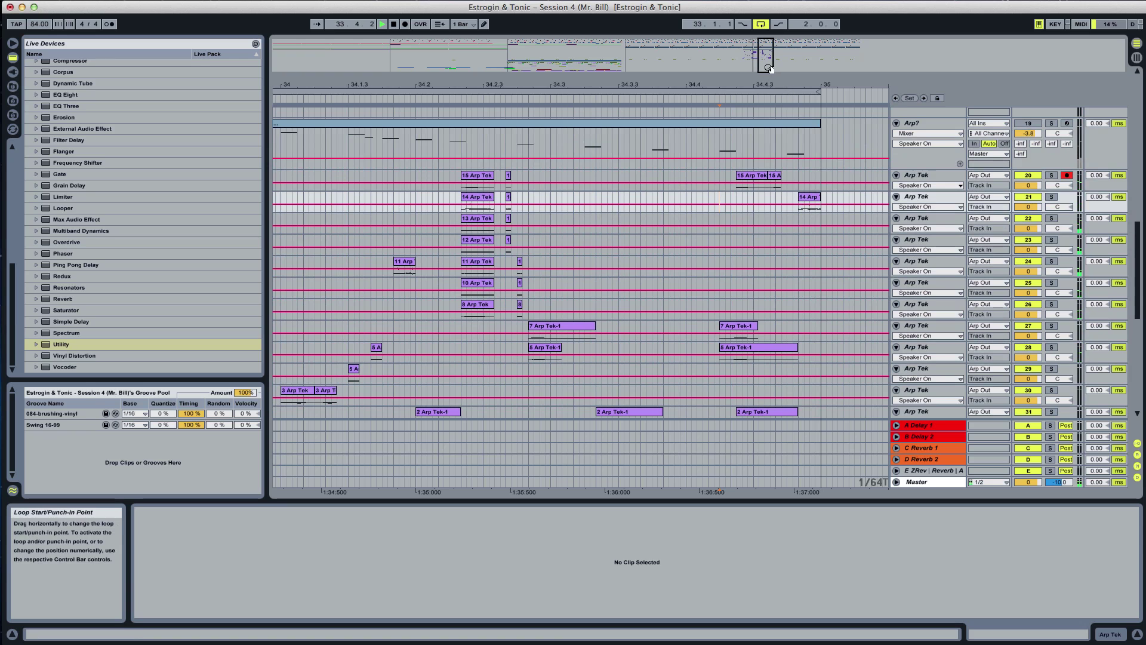
{"action": "left_click_drag", "start_coordinate": [769, 66], "coordinate": [765, 43]}
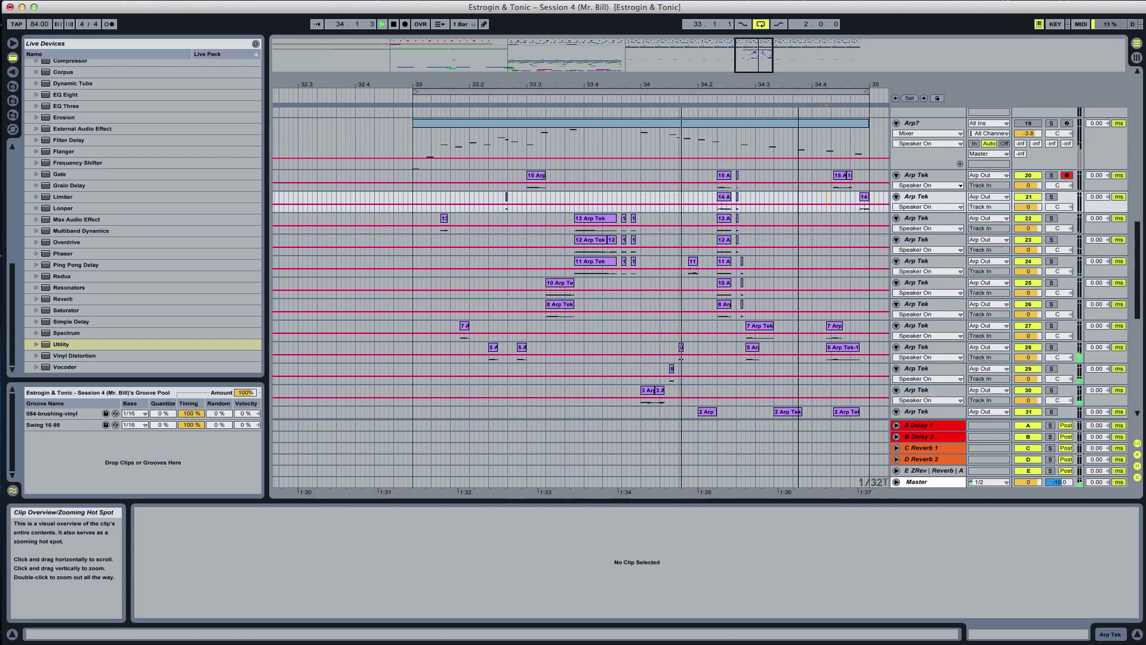
{"action": "left_click", "coordinate": [411, 192]}
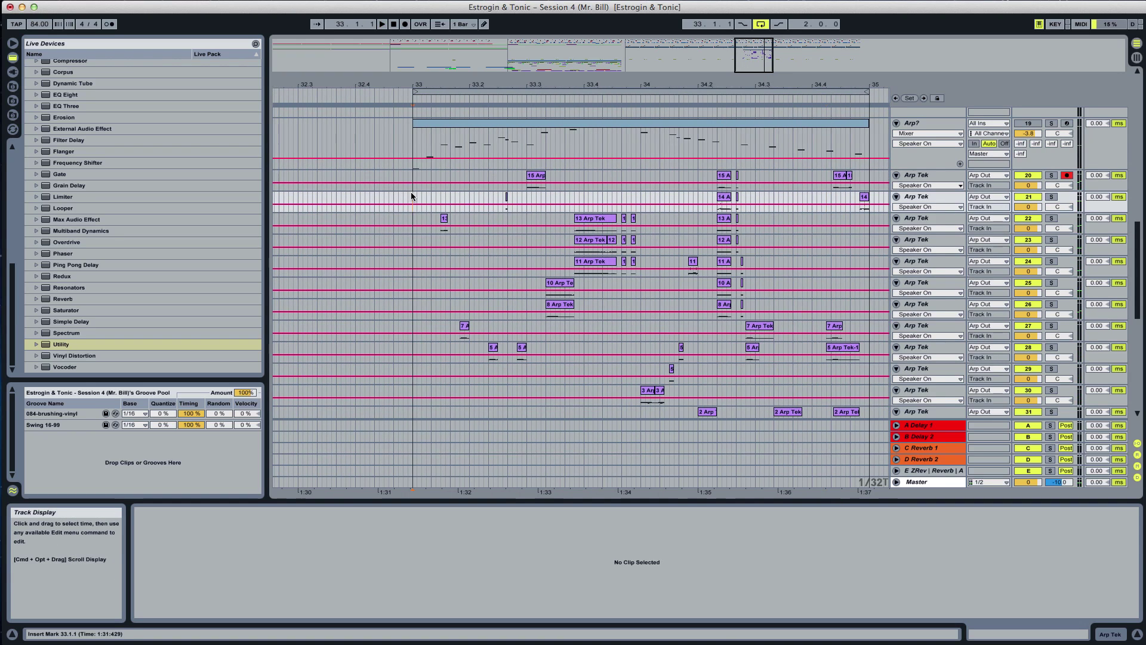
{"action": "left_click", "coordinate": [468, 196]}
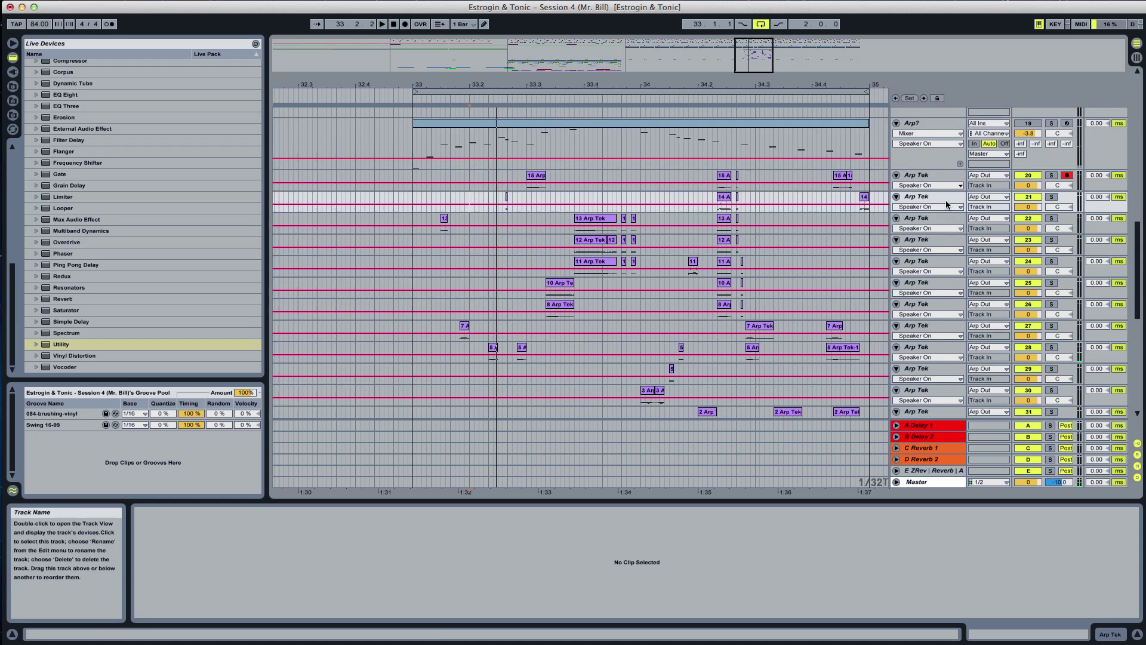
Insert a new MIDI track, place it directly below the Arp? track, and unfold it
{"action": "scroll", "coordinate": [944, 206], "scroll_direction": "up", "scroll_amount": 1}
{"action": "left_click", "coordinate": [922, 210]}
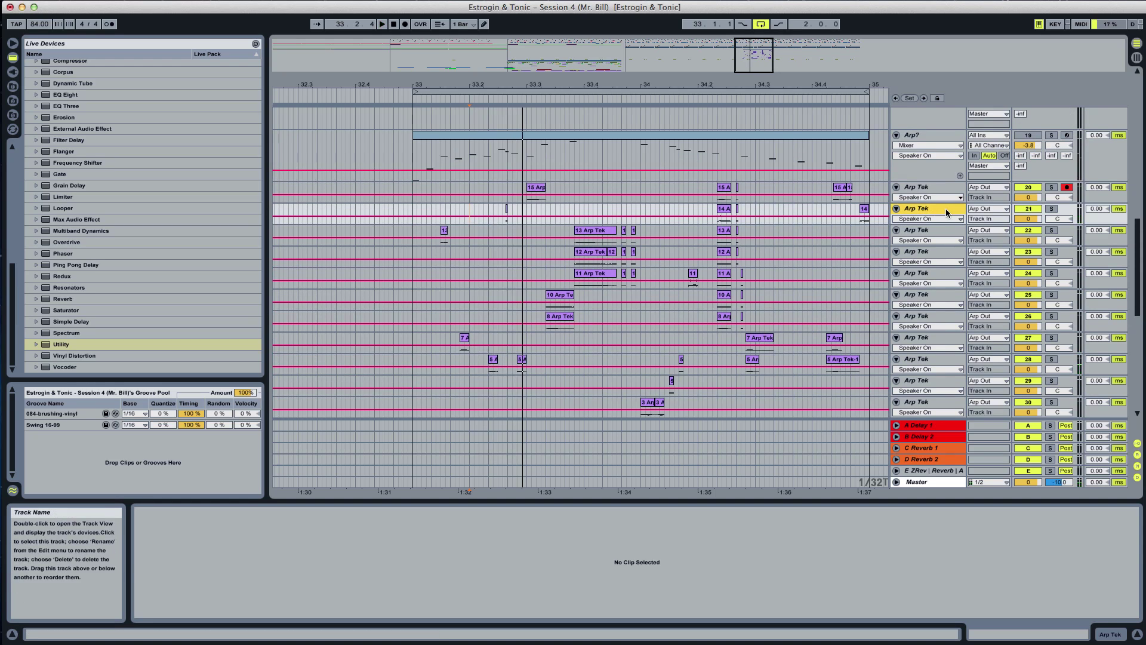
{"action": "key", "text": "super+shift+t"}
{"action": "left_click_drag", "start_coordinate": [918, 231], "coordinate": [925, 187]}
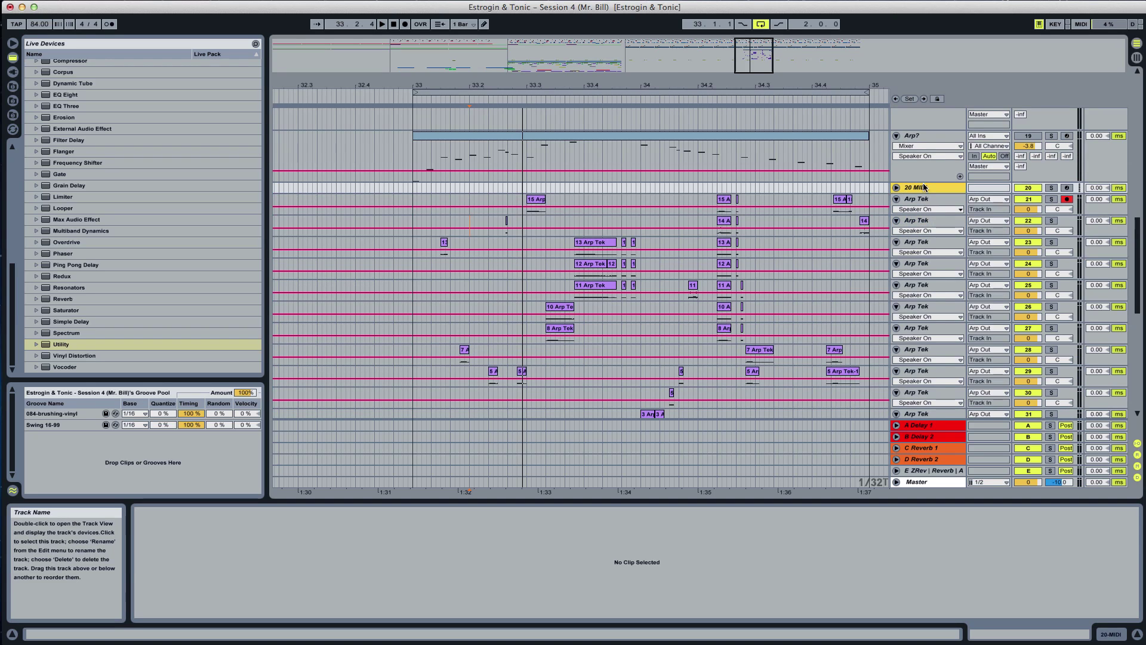
{"action": "left_click", "coordinate": [896, 188]}
Copy the 33.2.1 to 33.2.2 portion of the Arp? MIDI clip onto the new MIDI track at the same position
{"action": "key", "text": "space"}
{"action": "key", "text": "space"}
{"action": "key", "text": "space"}
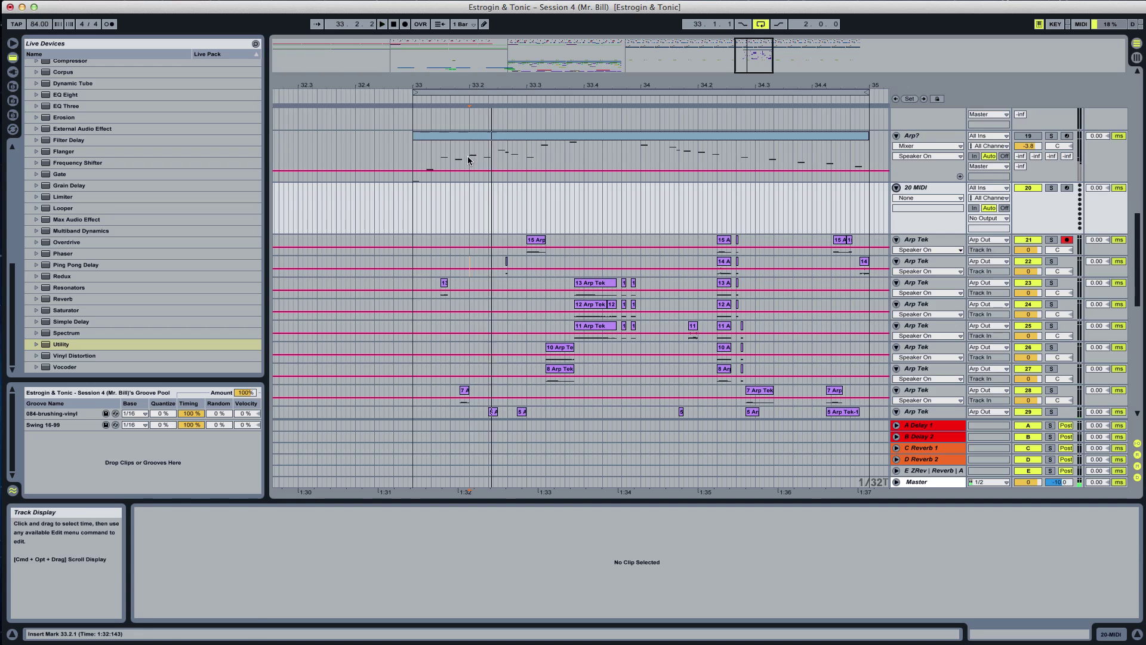
{"action": "left_click_drag", "start_coordinate": [467, 156], "coordinate": [475, 196]}
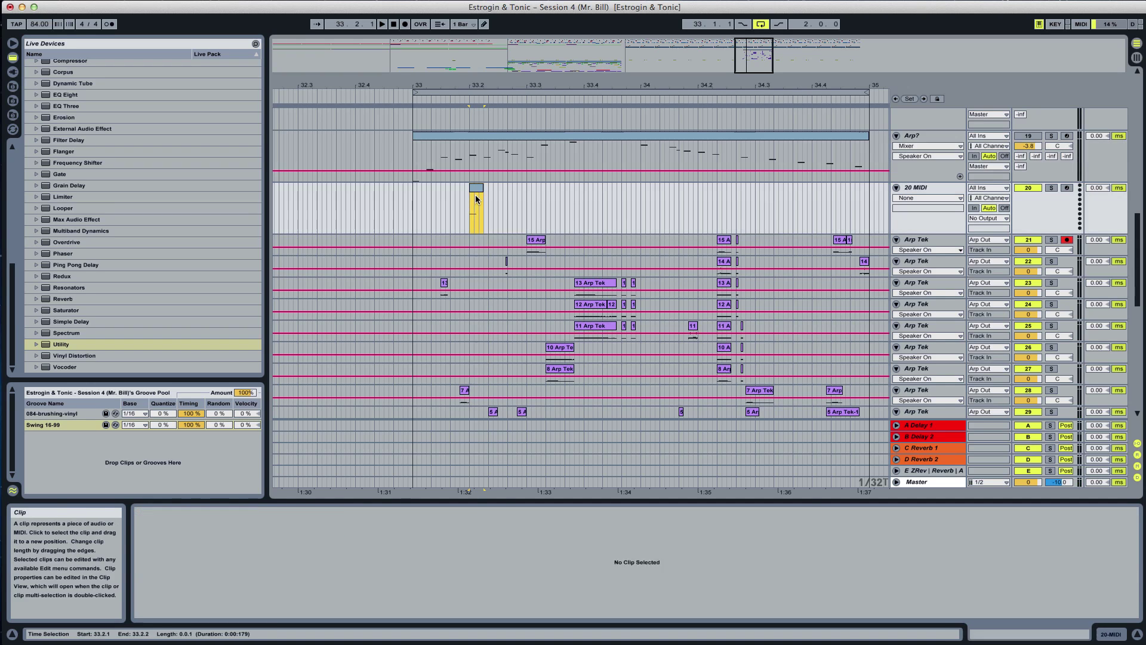
Rename the new MIDI track "Donk?!?!@" and play the section
{"action": "left_click", "coordinate": [925, 188]}
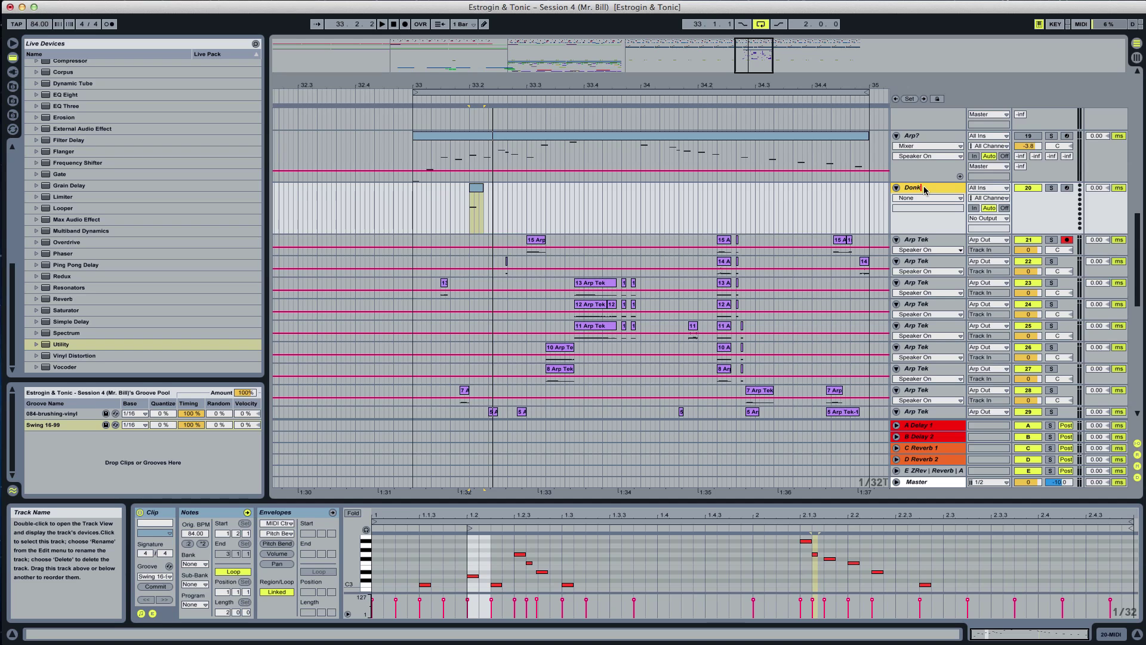
{"action": "key", "text": "Return"}
{"action": "key", "text": "space"}
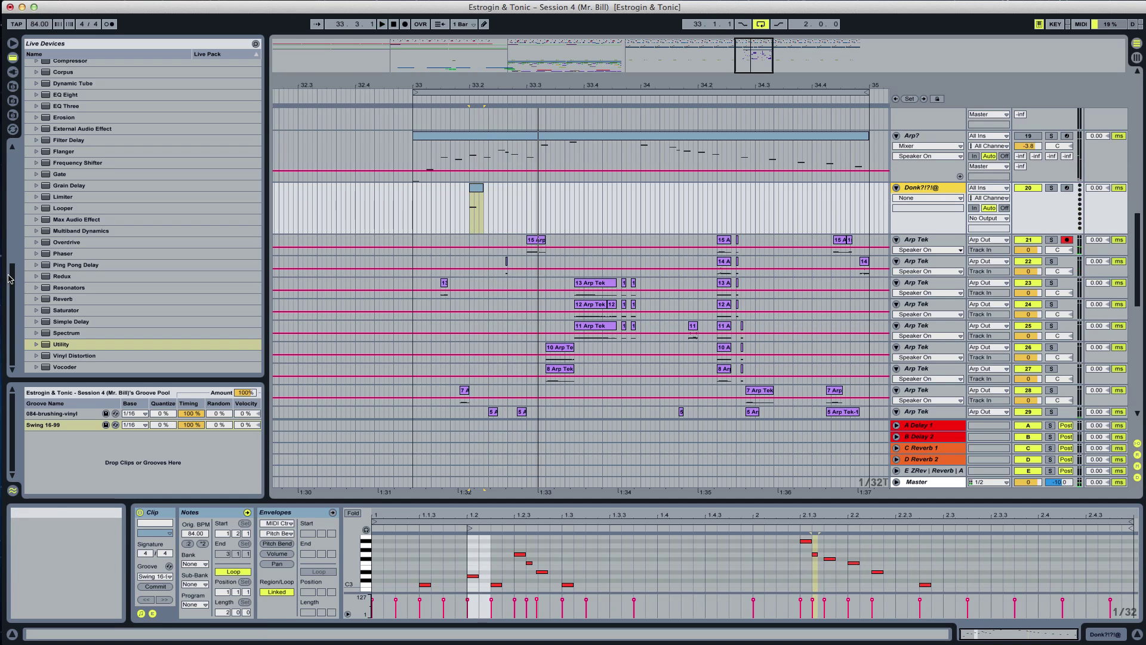
Load an Operator instrument onto the Donk?!?!@ track and audition it from 33.1.1
{"action": "left_click_drag", "start_coordinate": [8, 278], "coordinate": [28, 115]}
{"action": "left_click", "coordinate": [83, 168]}
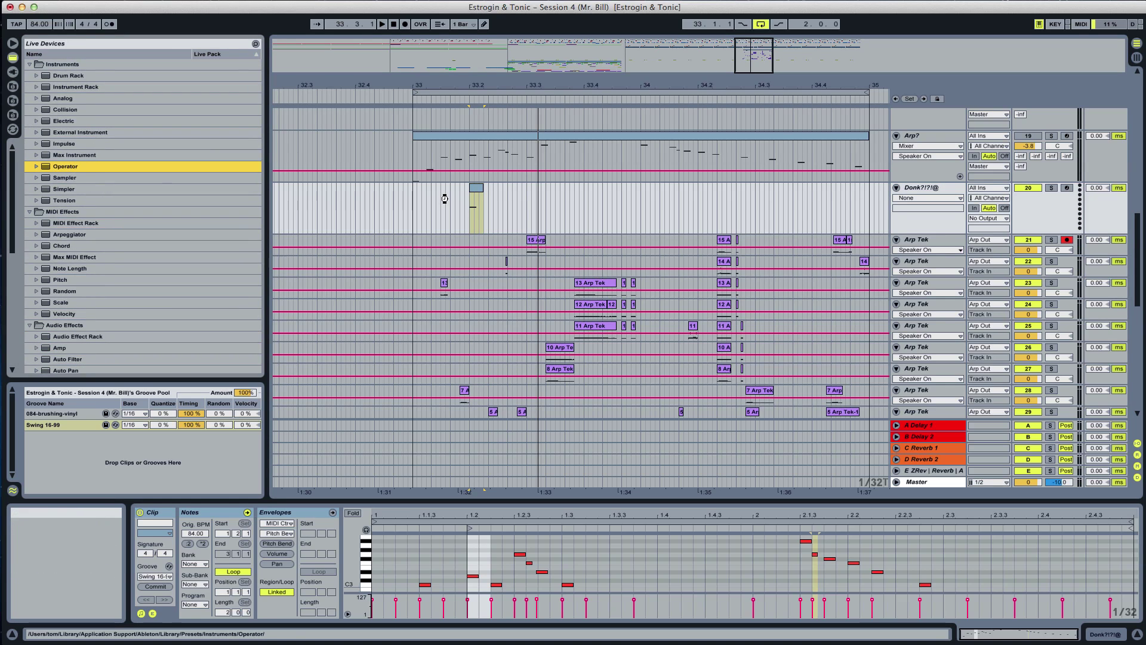
{"action": "left_click_drag", "start_coordinate": [445, 199], "coordinate": [450, 198]}
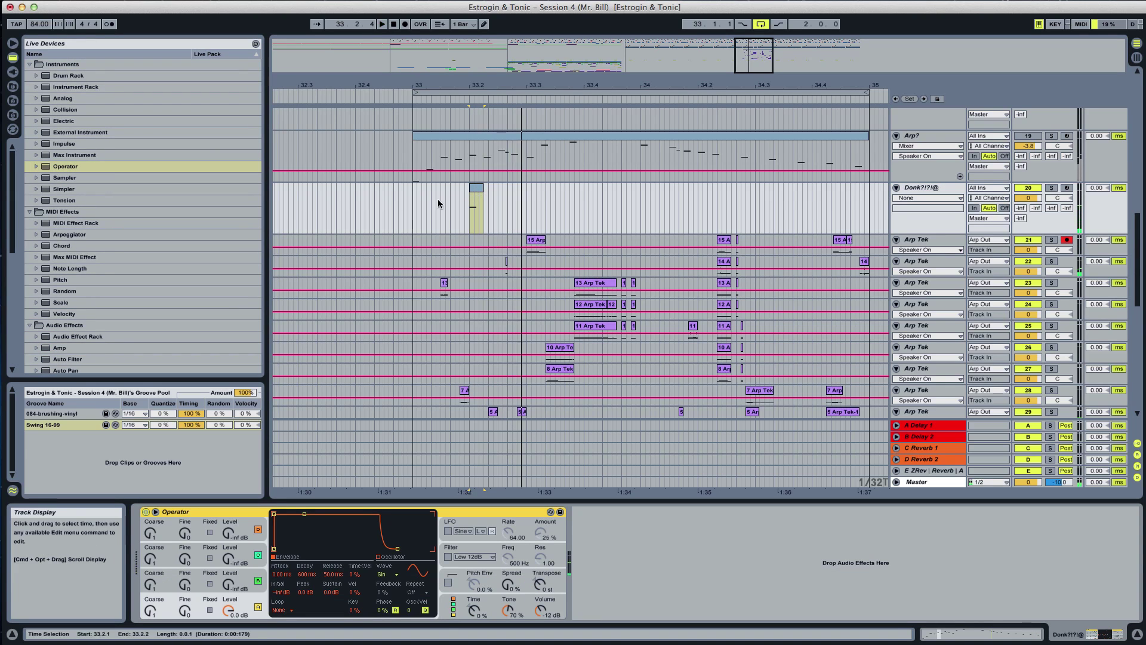
{"action": "left_click", "coordinate": [413, 195]}
{"action": "key", "text": "space"}
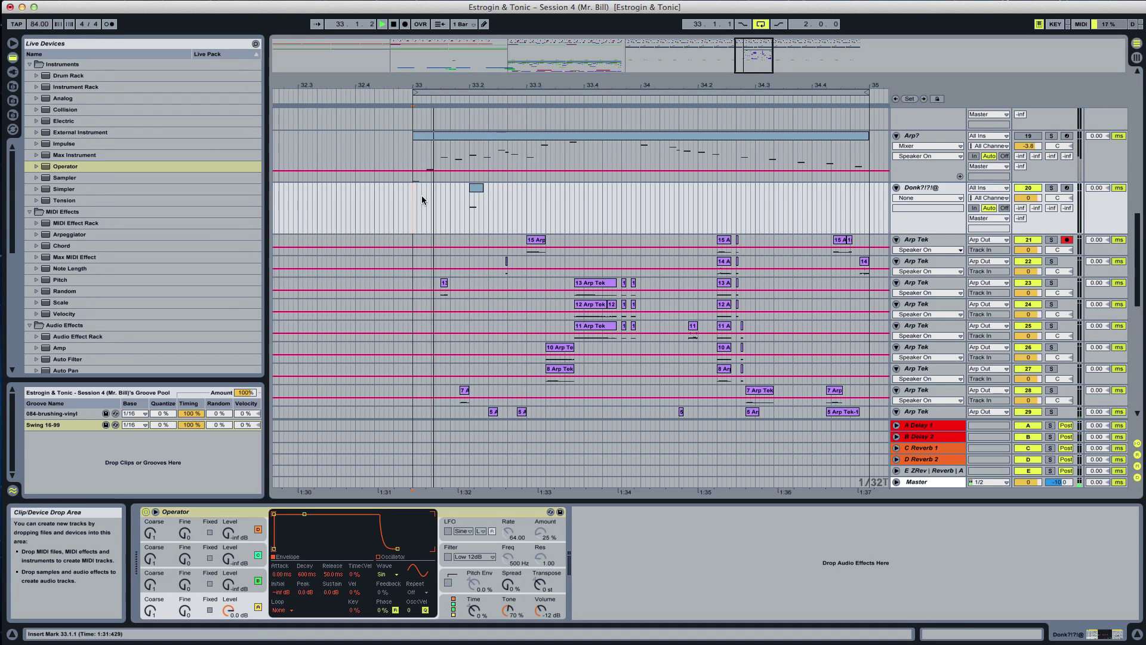
Transpose all notes in the Donk?!?!@ clip down by an octave and a semitone
{"action": "double_click", "coordinate": [475, 188]}
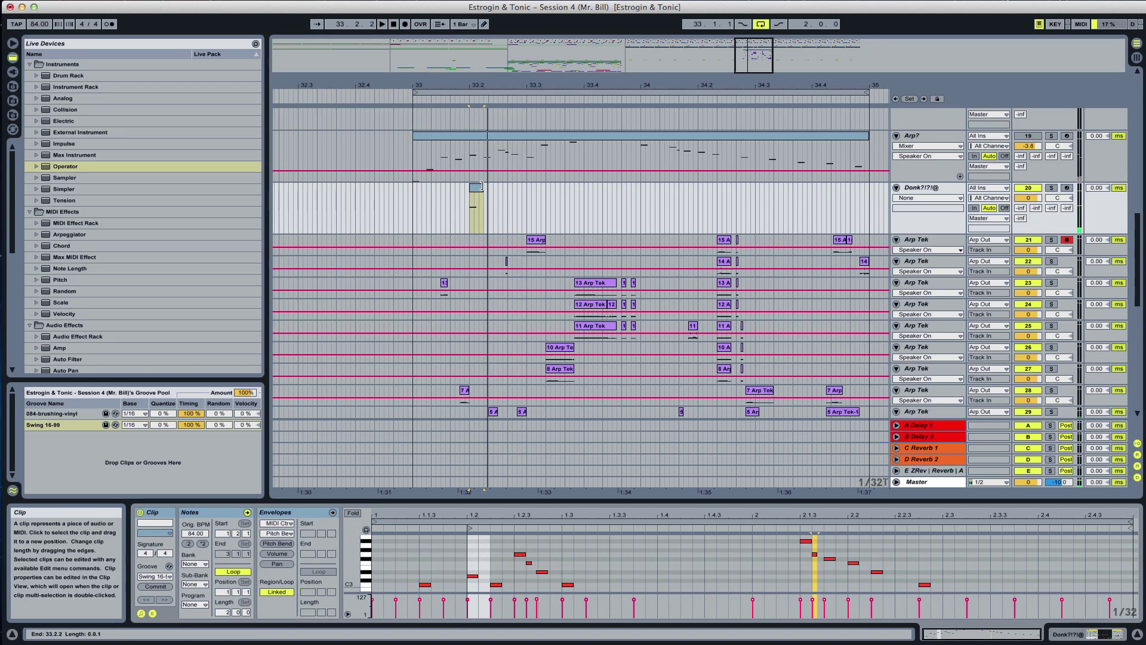
{"action": "left_click", "coordinate": [488, 565]}
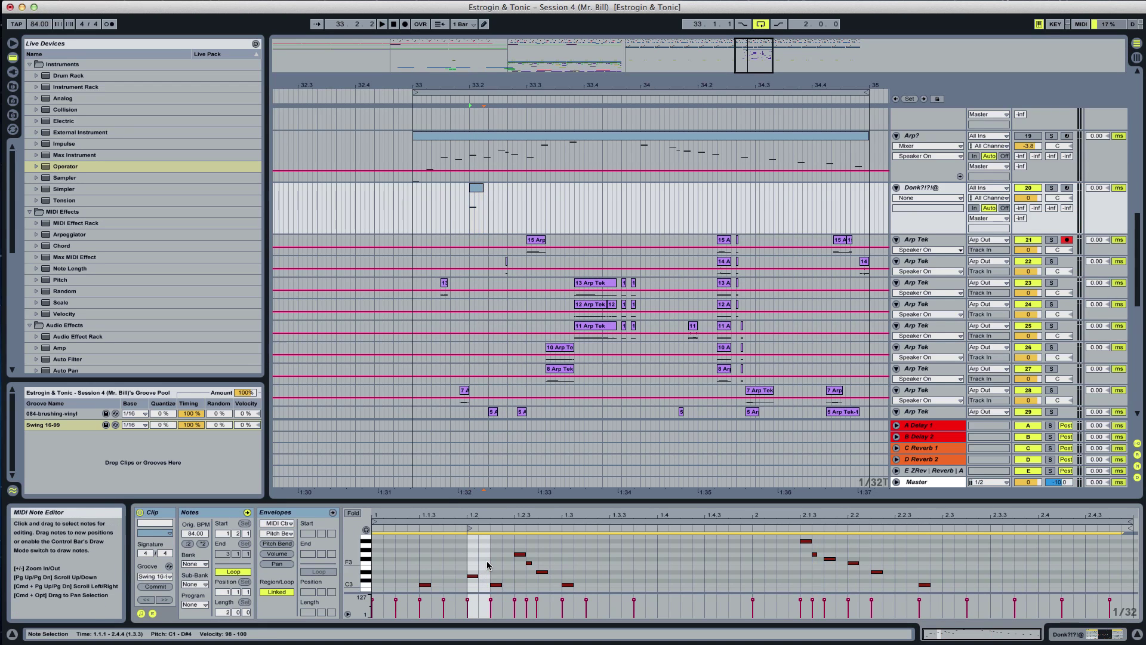
{"action": "key", "text": "shift+Down"}
{"action": "key", "text": "Down"}
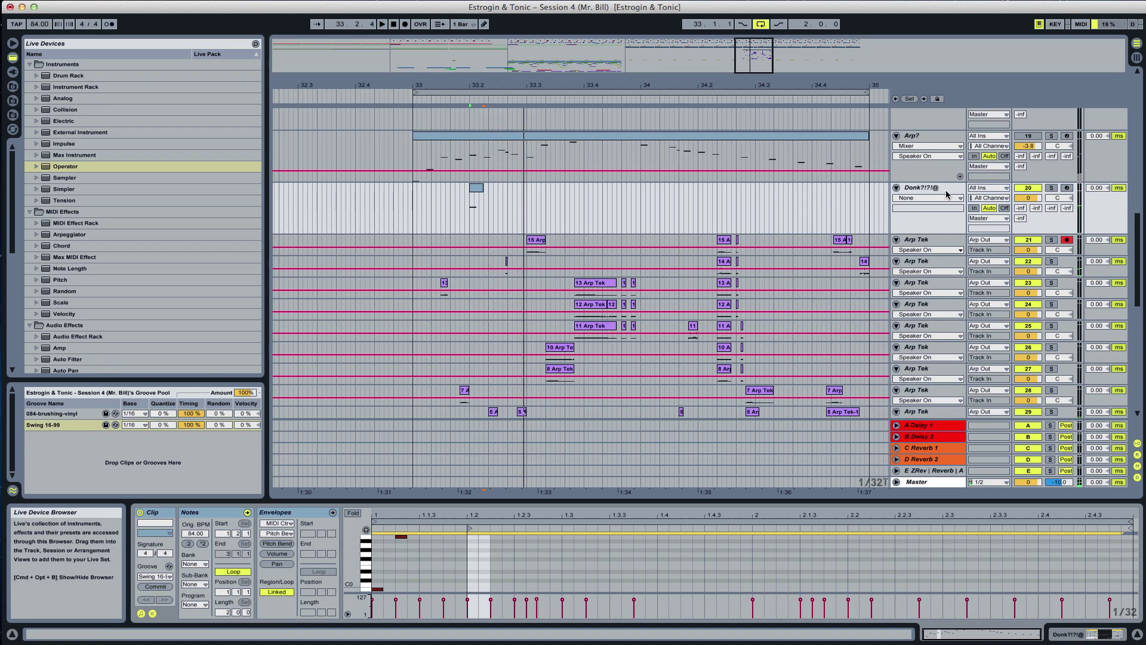
Set Operator's oscillator A waveform on the Donk?!?!@ track to Square D and audition it
{"action": "double_click", "coordinate": [913, 189]}
{"action": "left_click", "coordinate": [387, 573]}
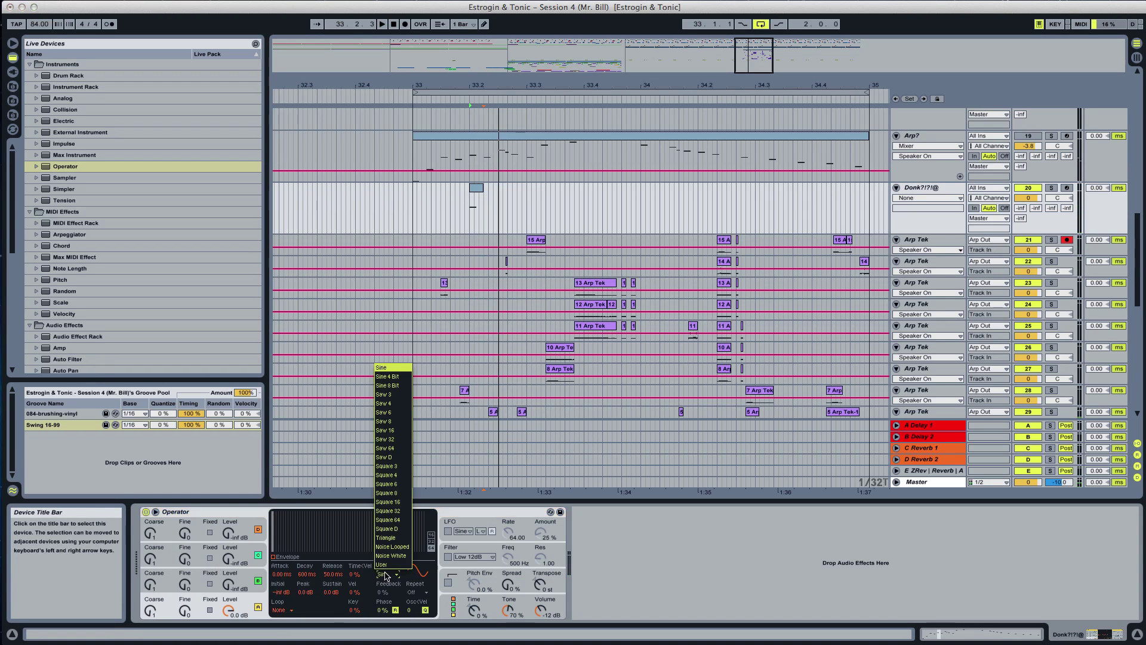
{"action": "left_click", "coordinate": [393, 531]}
{"action": "key", "text": "space"}
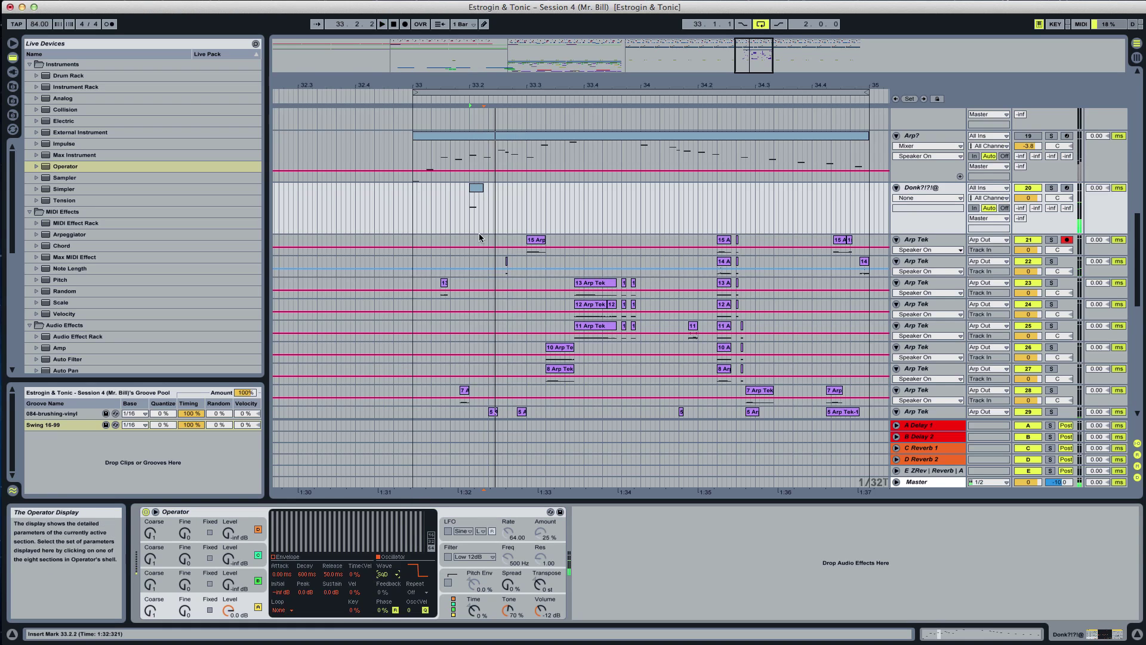
Transpose all notes in the Donk?!?!@ clip down by a further semitone and an octave, and audition the result
{"action": "left_click", "coordinate": [476, 188]}
{"action": "left_click", "coordinate": [476, 563]}
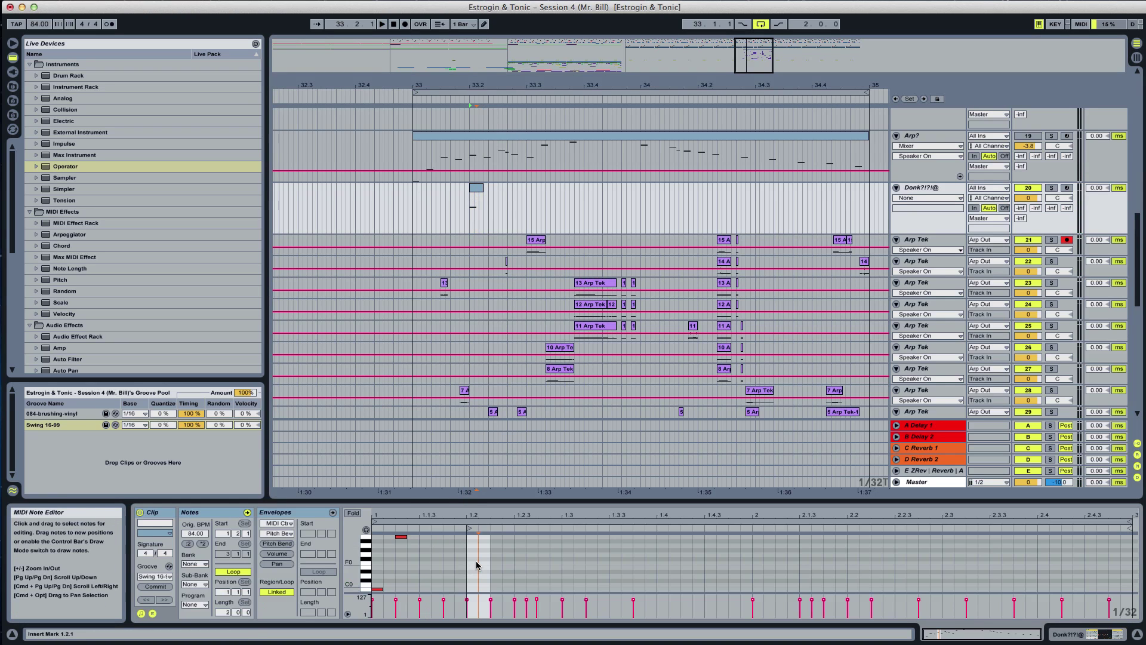
{"action": "key", "text": "super+a"}
{"action": "key", "text": "Down"}
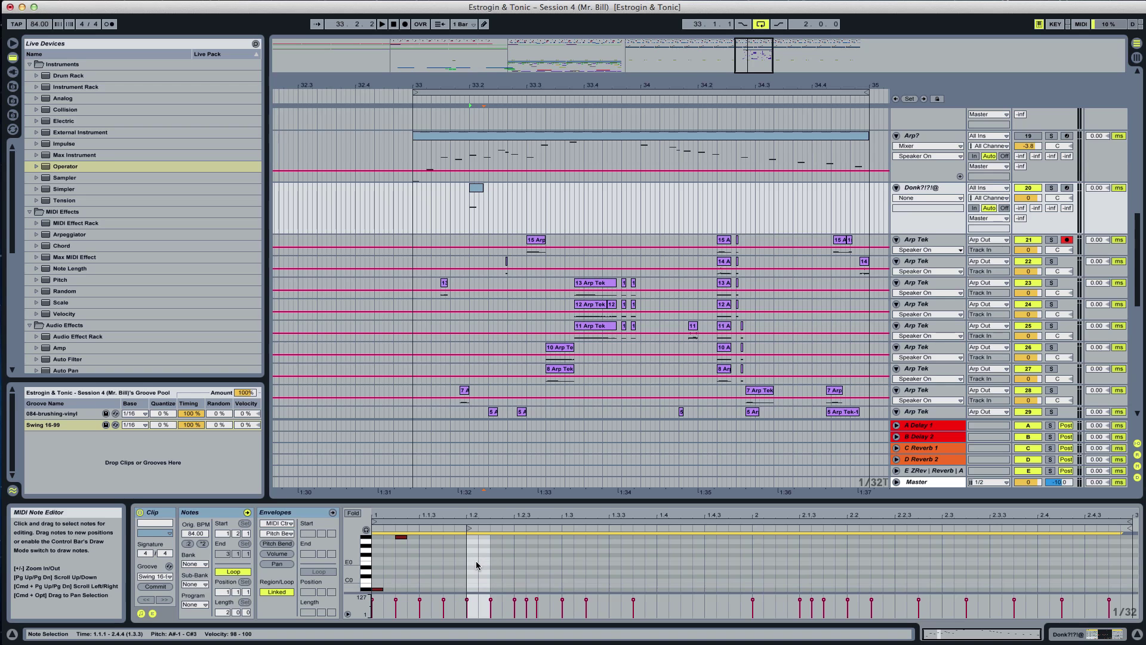
{"action": "key", "text": "space"}
{"action": "key", "text": "space"}
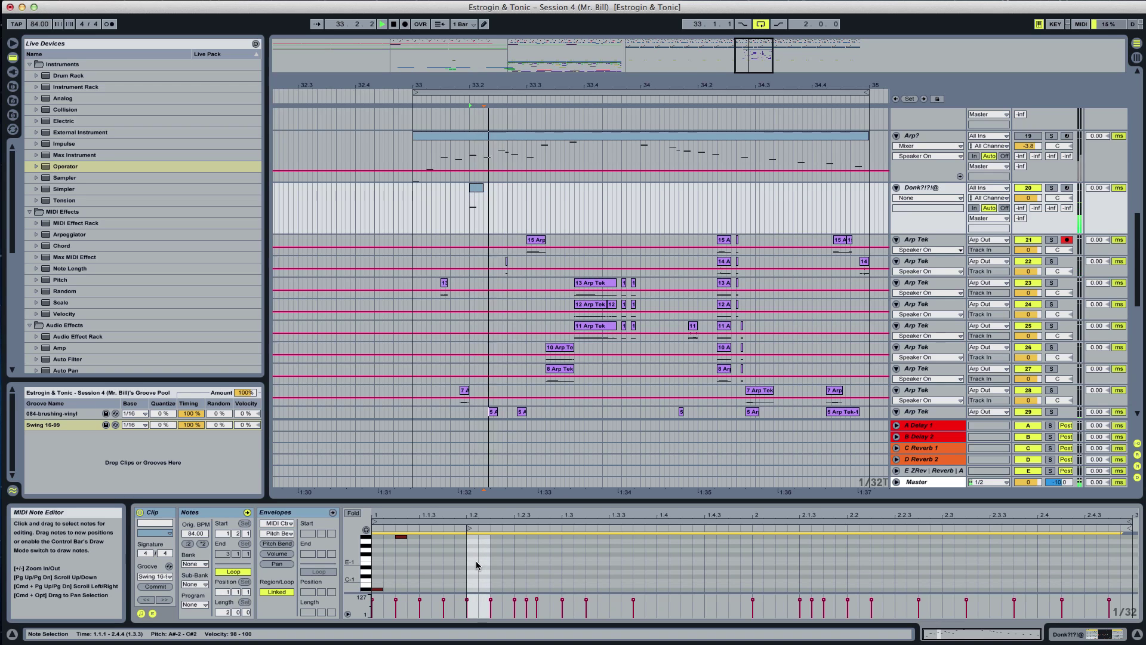
{"action": "key", "text": "space"}
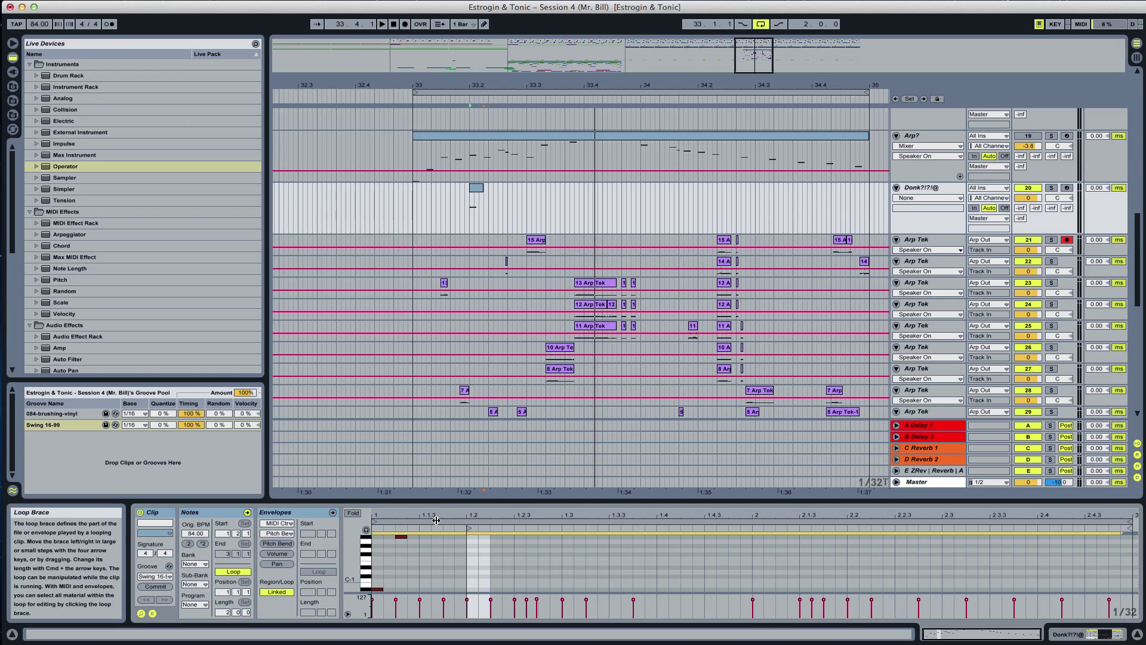
Enable Operator's Low 12dB filter on the Donk?!?!@ track with frequency 50 Hz and envelope amount 90 %, and audition from 33.1.1
{"action": "left_click", "coordinate": [926, 188]}
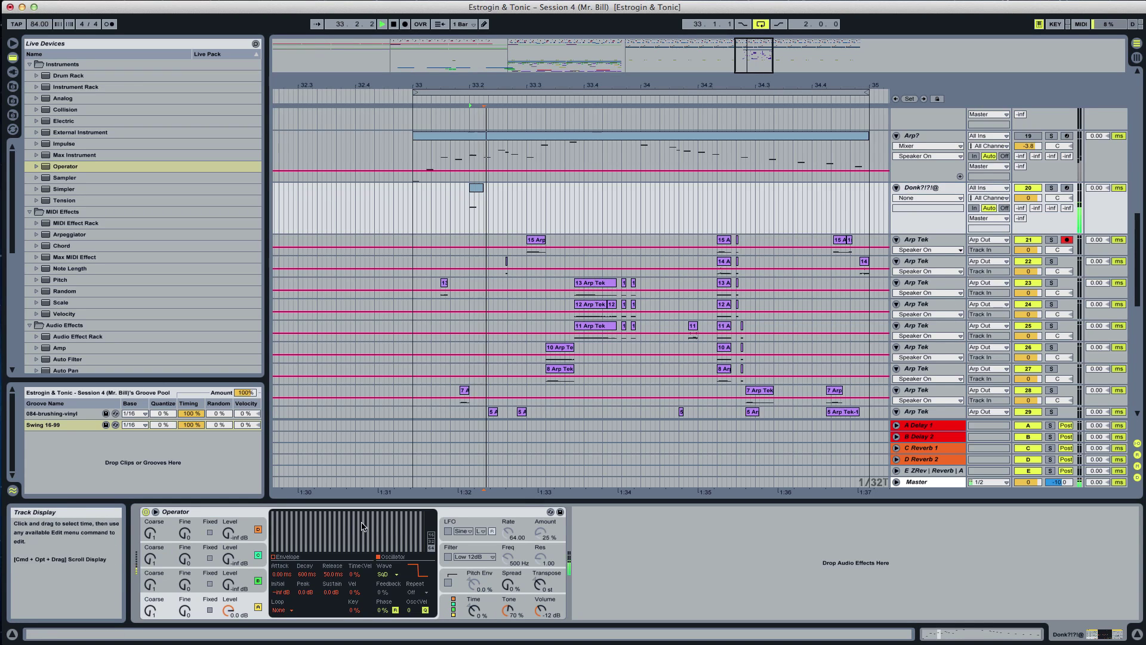
{"action": "left_click", "coordinate": [448, 557]}
{"action": "left_click", "coordinate": [509, 559]}
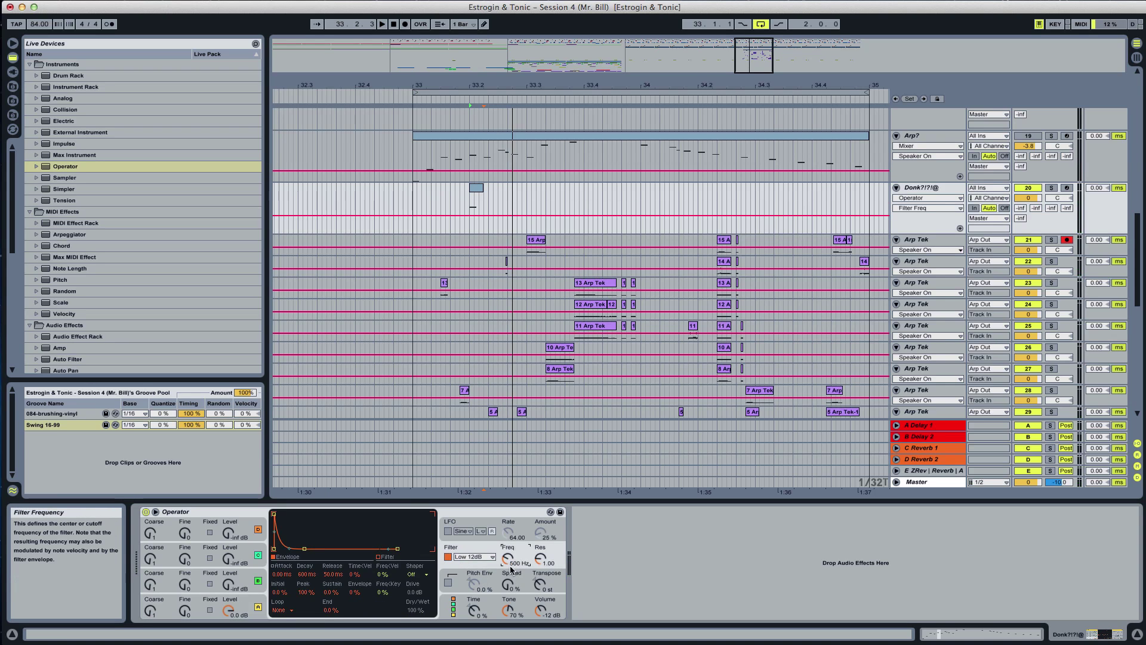
{"action": "left_click", "coordinate": [355, 592]}
{"action": "key", "text": "space"}
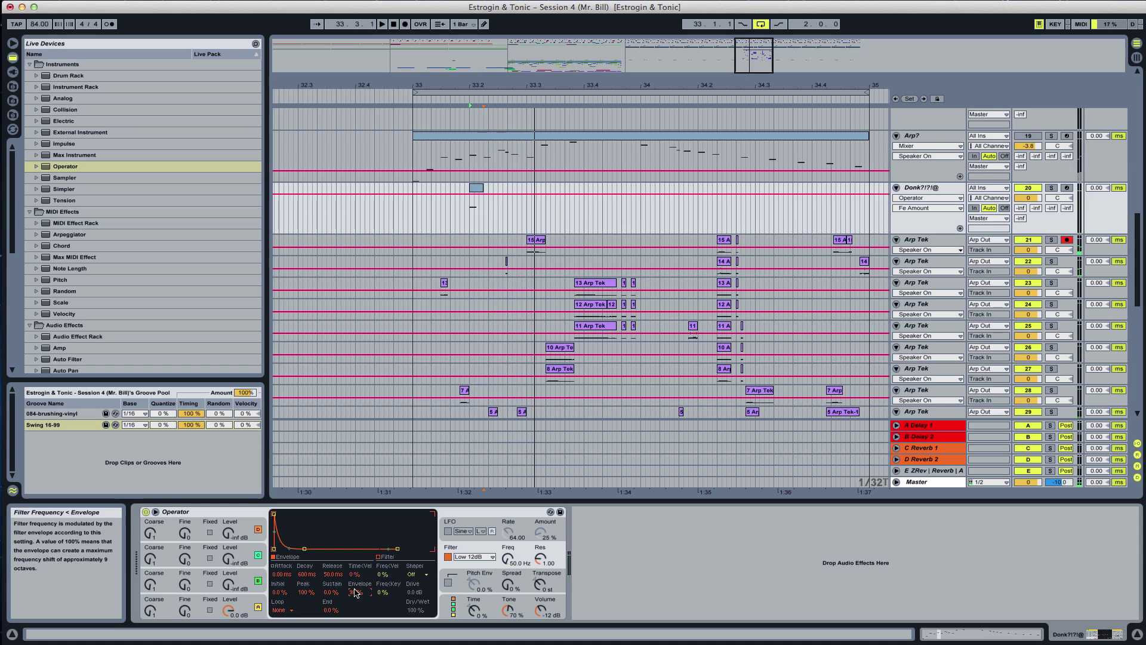
{"action": "left_click", "coordinate": [412, 218]}
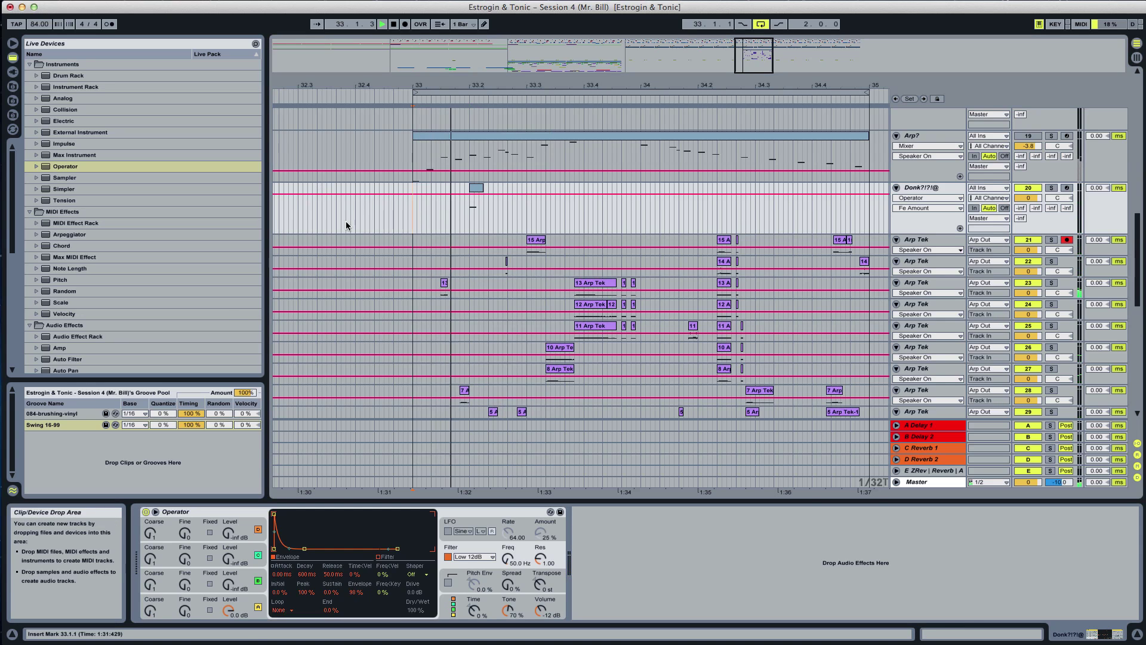
Add a Reverb after Operator on the Donk?!?!@ track and audition it from 33.1.1
{"action": "scroll", "coordinate": [31, 295], "scroll_direction": "down", "scroll_amount": 4}
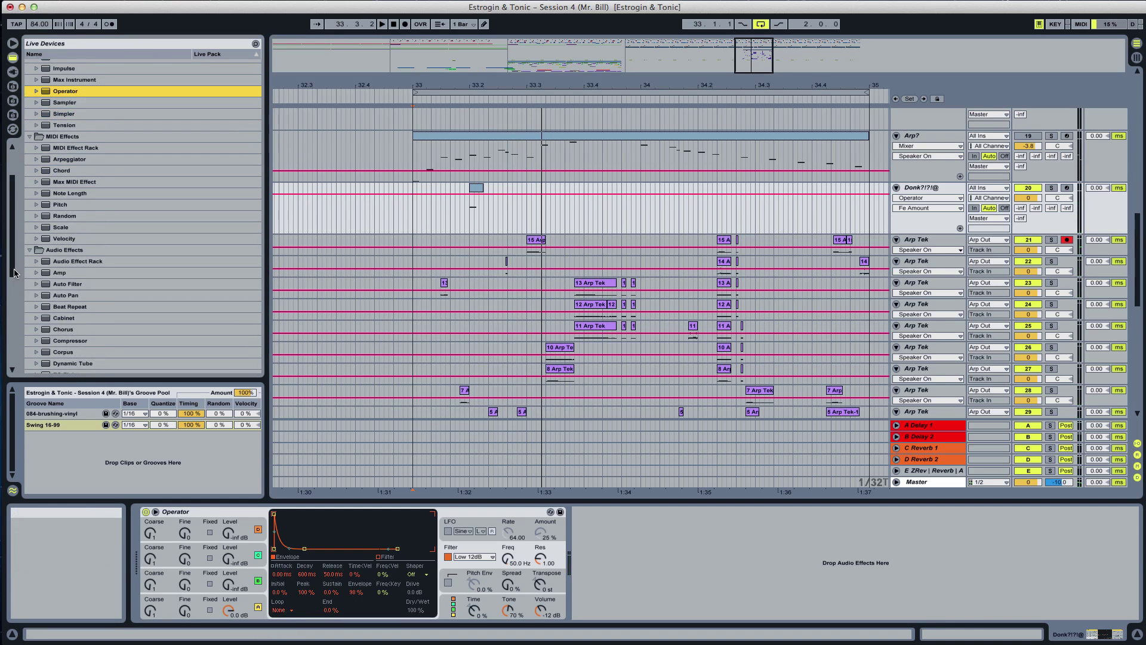
{"action": "scroll", "coordinate": [32, 295], "scroll_direction": "down", "scroll_amount": 12}
{"action": "left_click", "coordinate": [73, 299]}
{"action": "left_click_drag", "start_coordinate": [73, 302], "coordinate": [466, 507]}
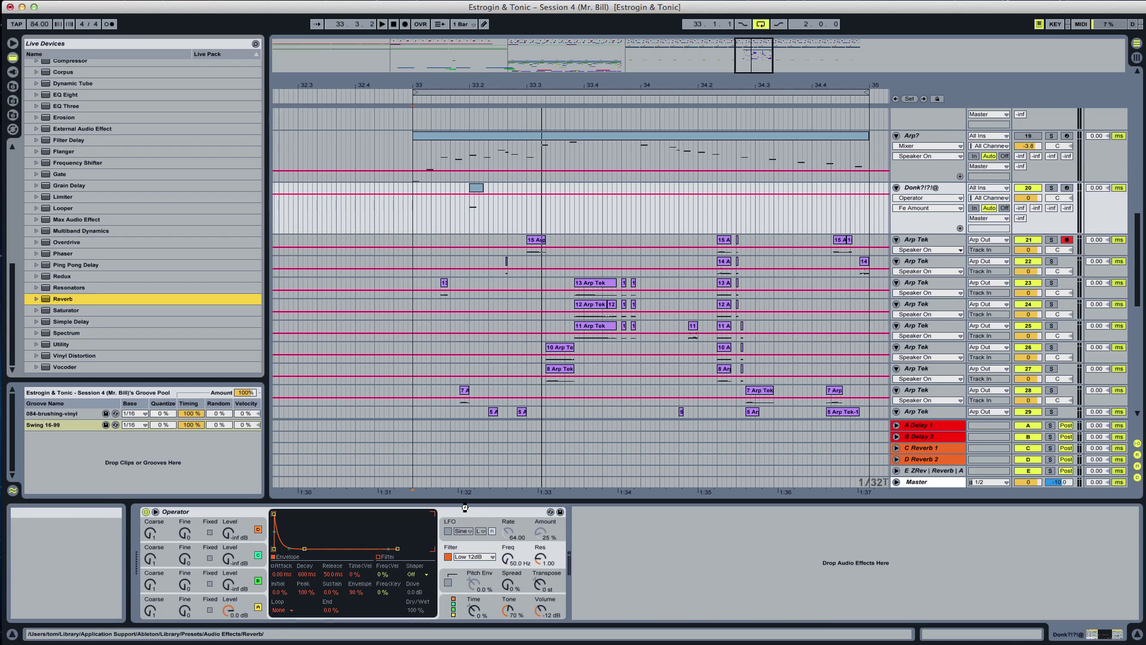
{"action": "key", "text": "space"}
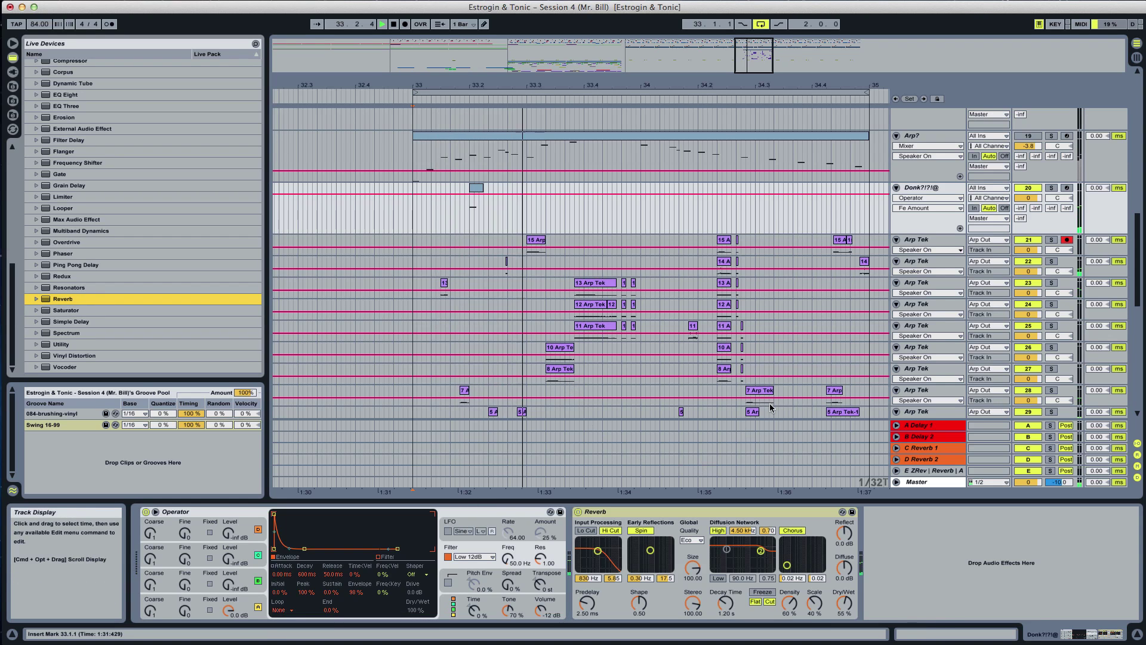
{"action": "left_click", "coordinate": [409, 216]}
{"action": "left_click", "coordinate": [412, 215]}
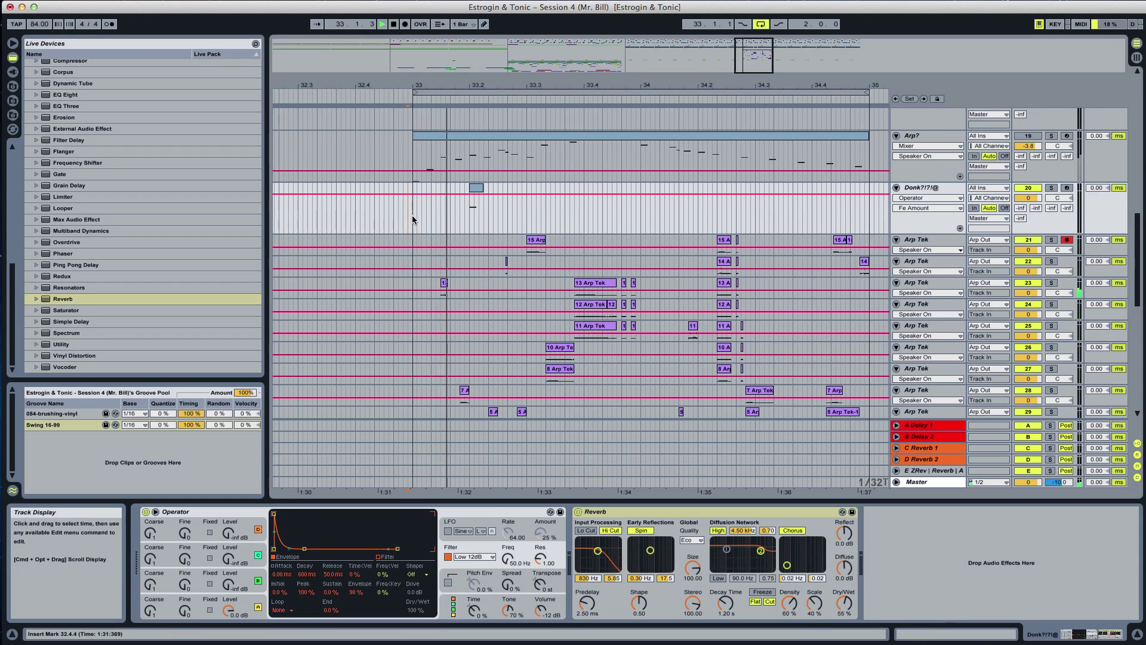
{"action": "key", "text": "space"}
{"action": "key", "text": "space"}
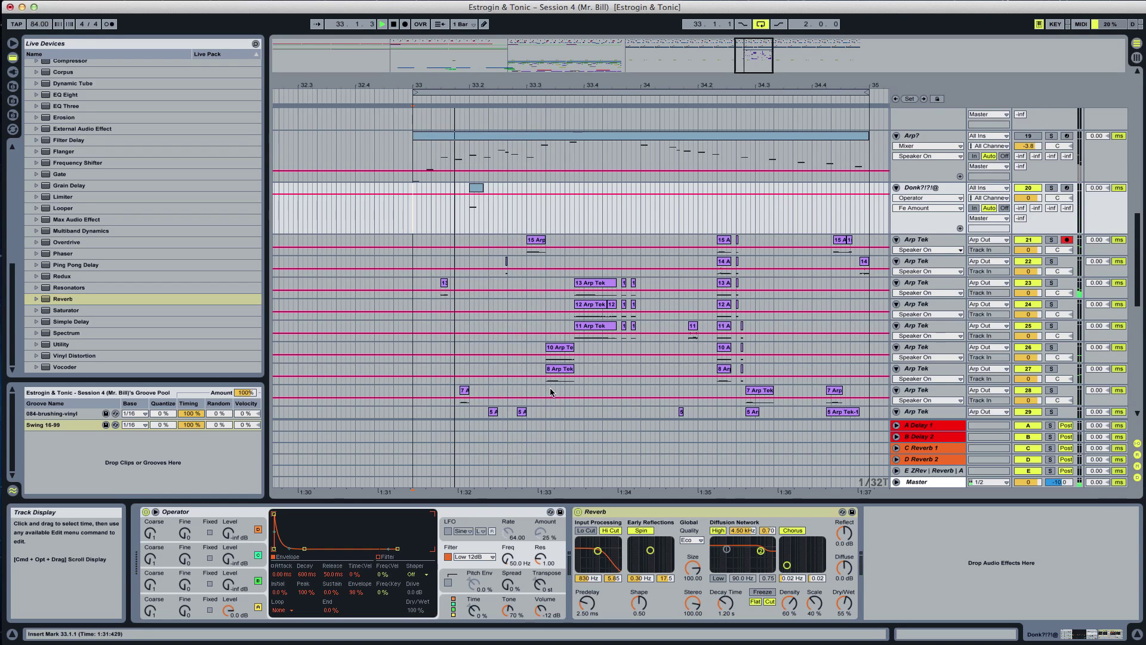
{"action": "key", "text": "space"}
{"action": "key", "text": "space"}
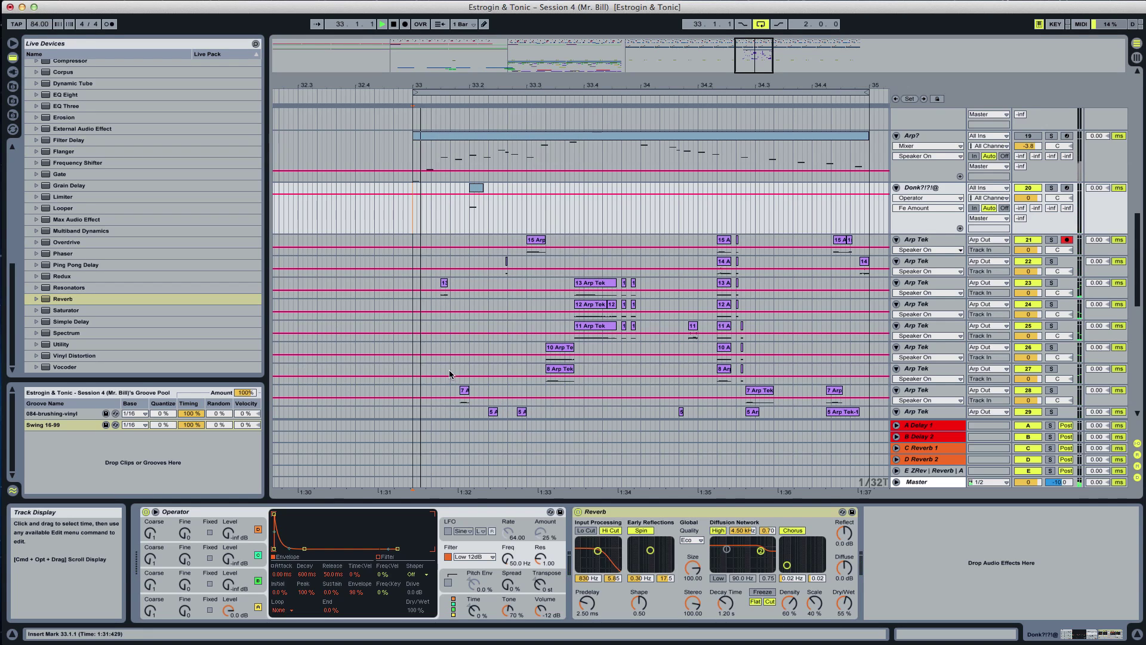
Set the Reverb's decay time to 360 ms and its size to 0.59, and audition the result
{"action": "key", "text": "space"}
{"action": "left_click_drag", "start_coordinate": [726, 603], "coordinate": [725, 624]}
{"action": "key", "text": "space"}
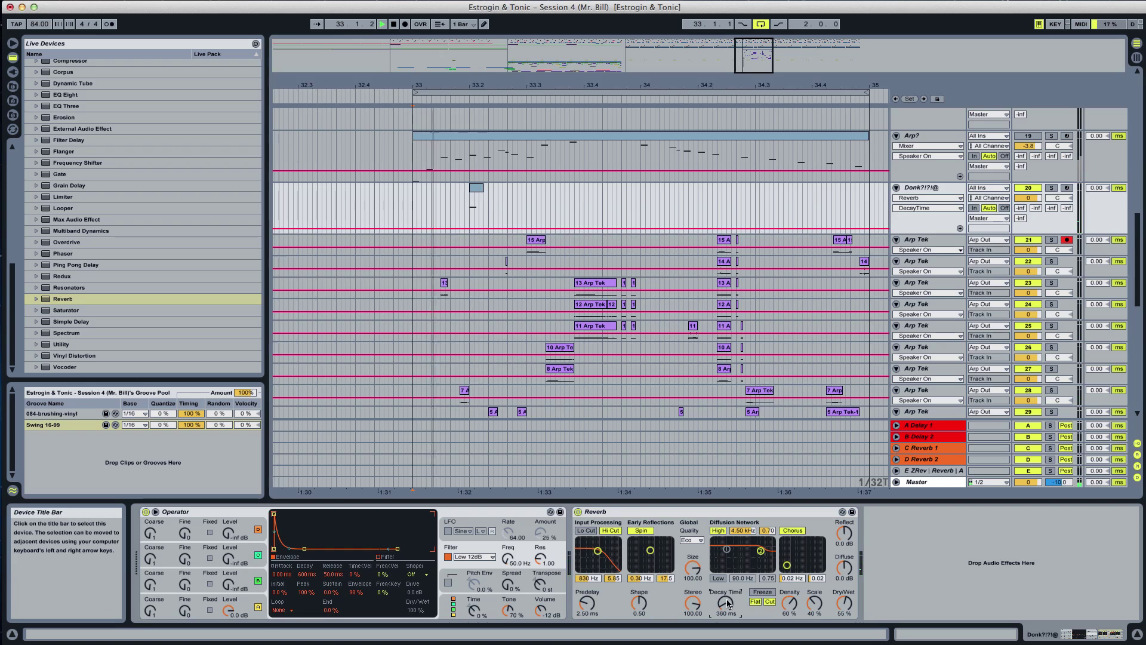
{"action": "left_click_drag", "start_coordinate": [693, 568], "coordinate": [693, 627]}
{"action": "key", "text": "space"}
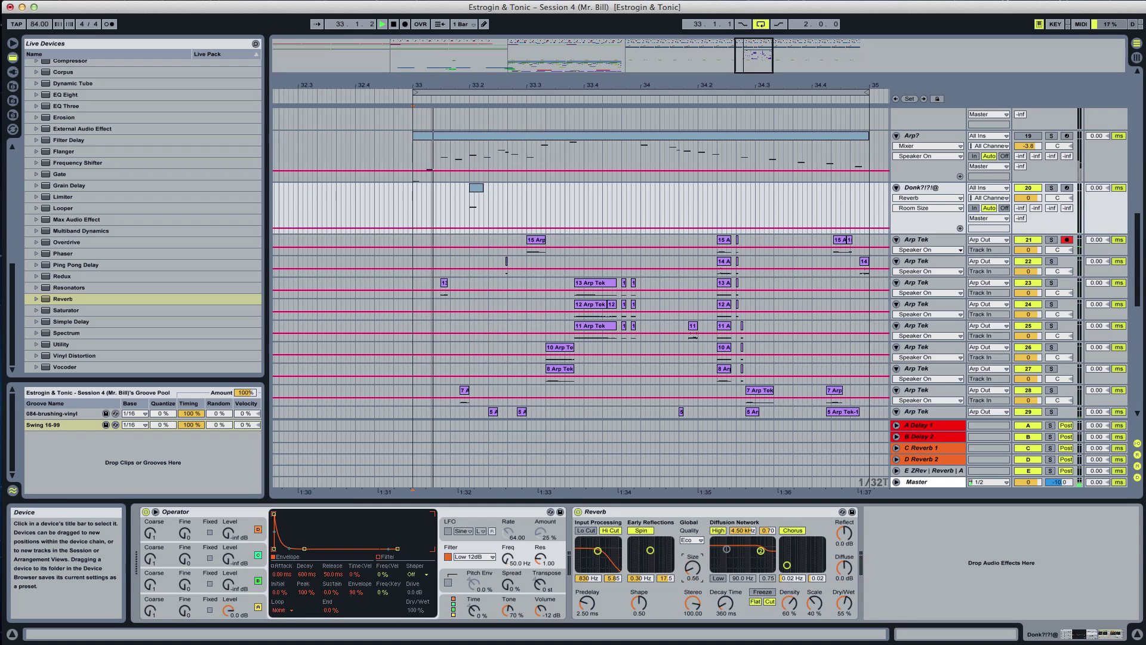
{"action": "key", "text": "space"}
Raise Operator's oscillator B to 0.0 dB with the SqD waveform, choose the parallel algorithm and set B Fine to 18, then audition
{"action": "left_click", "coordinate": [229, 585]}
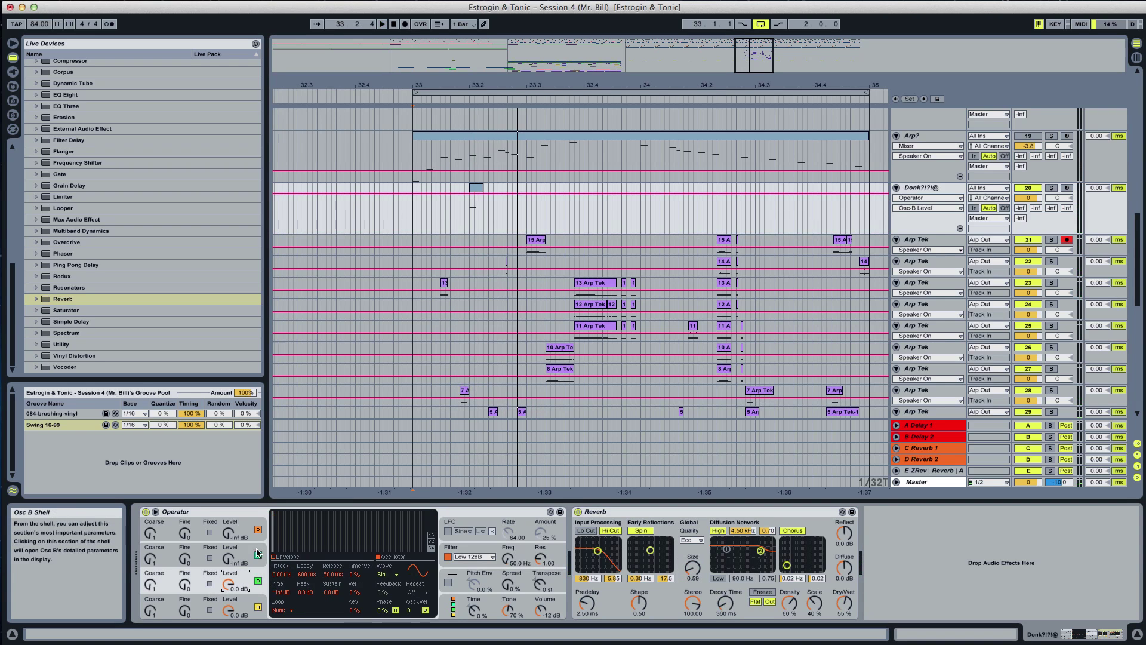
{"action": "left_click", "coordinate": [385, 575]}
{"action": "left_click", "coordinate": [408, 542]}
{"action": "left_click", "coordinate": [453, 604]}
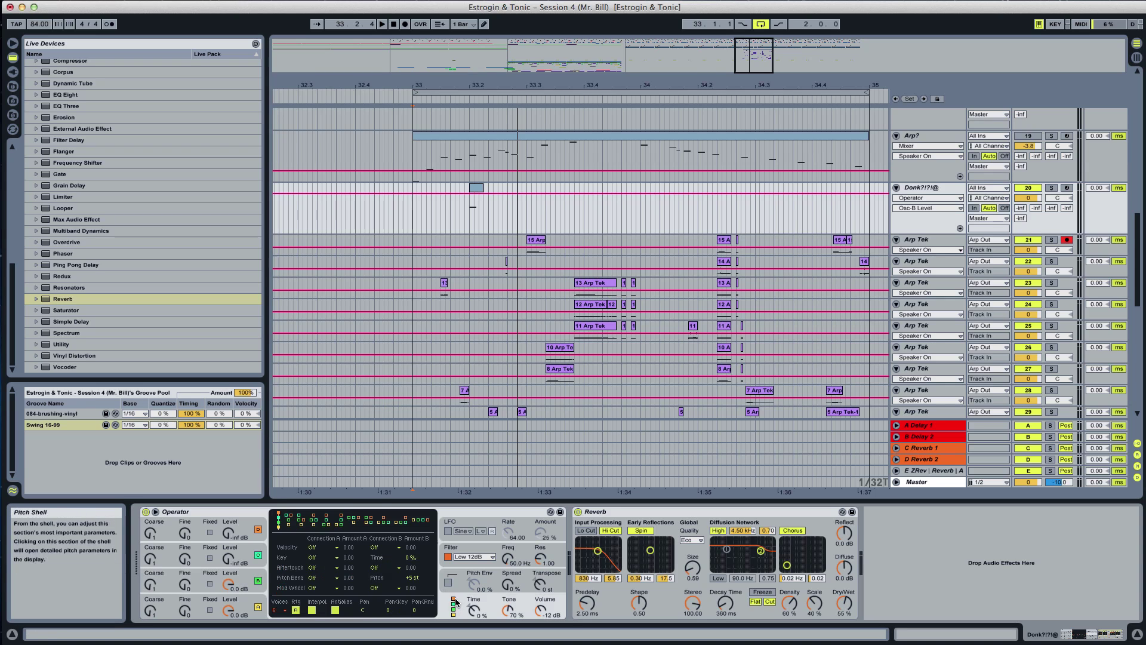
{"action": "left_click", "coordinate": [421, 520]}
{"action": "mouse_move", "coordinate": [195, 590]}
{"action": "left_mouse_down"}
{"action": "mouse_move", "coordinate": [194, 573]}
{"action": "mouse_move", "coordinate": [187, 588]}
{"action": "left_mouse_up"}
{"action": "key", "text": "space"}
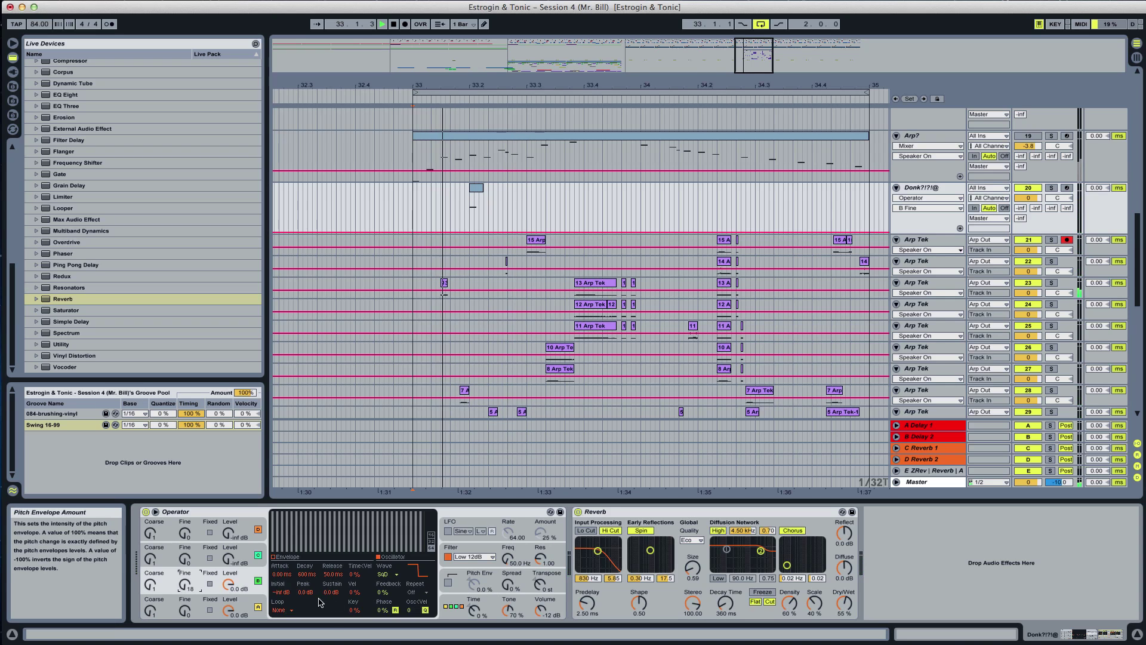
Turn off Operator's oscillator B and set Spread to 100 %
{"action": "left_click", "coordinate": [258, 581]}
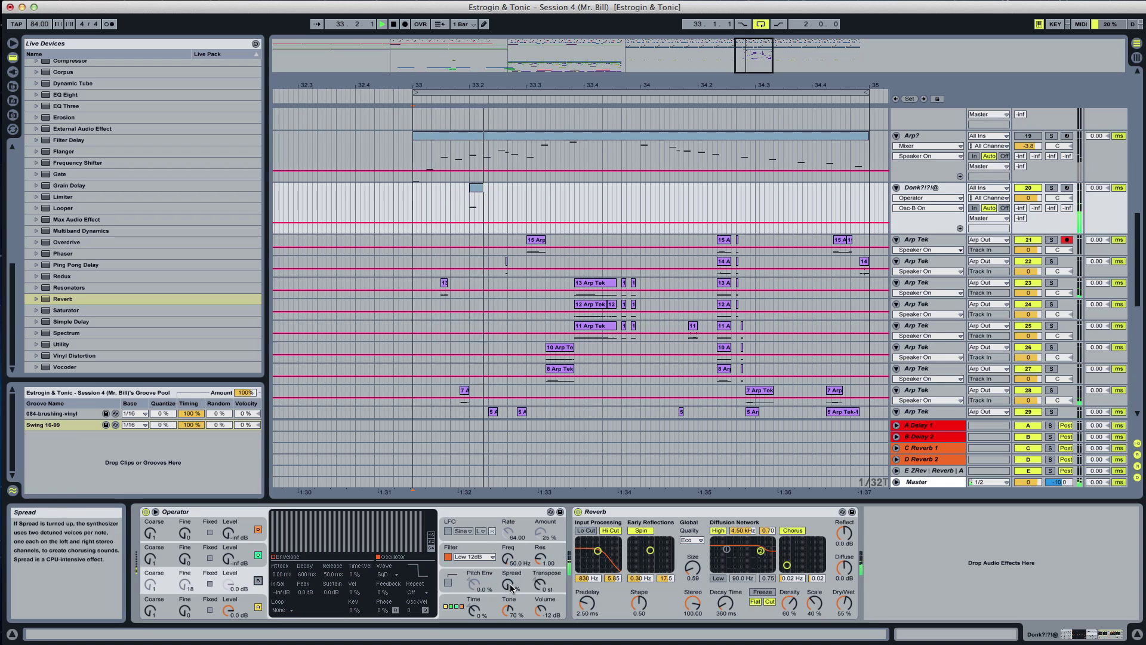
{"action": "left_click_drag", "start_coordinate": [510, 583], "coordinate": [510, 551]}
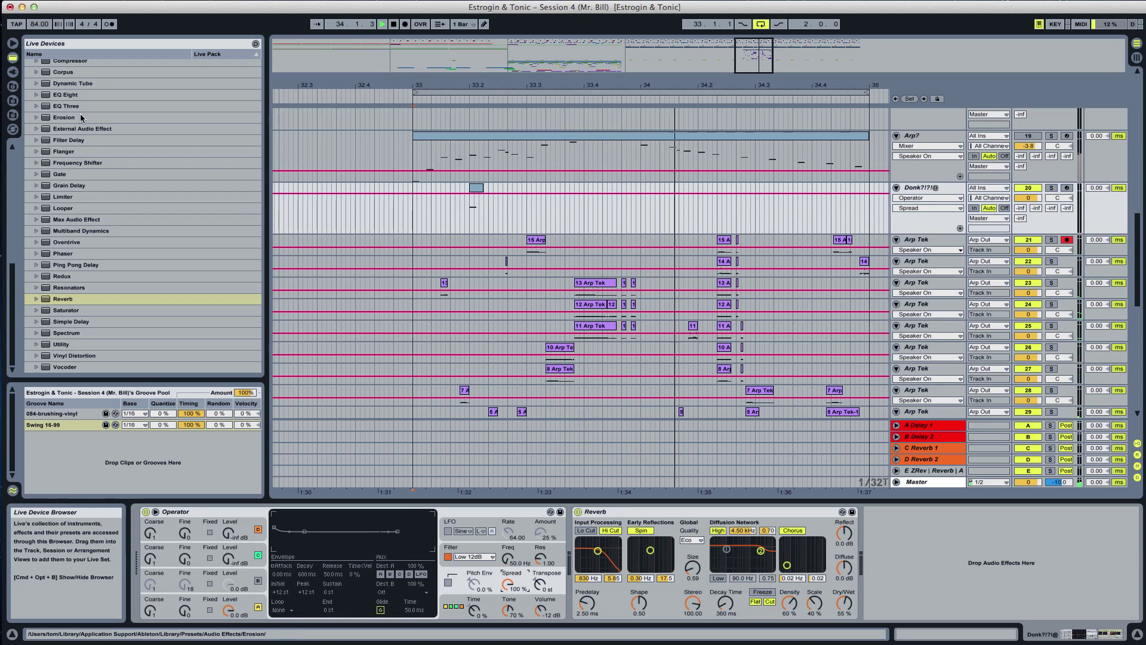
Insert an EQ Eight between Operator and Reverb, and make its first band a low cut at 133 Hz with Q 0.60
{"action": "left_click", "coordinate": [65, 94]}
{"action": "left_click_drag", "start_coordinate": [829, 529], "coordinate": [833, 531]}
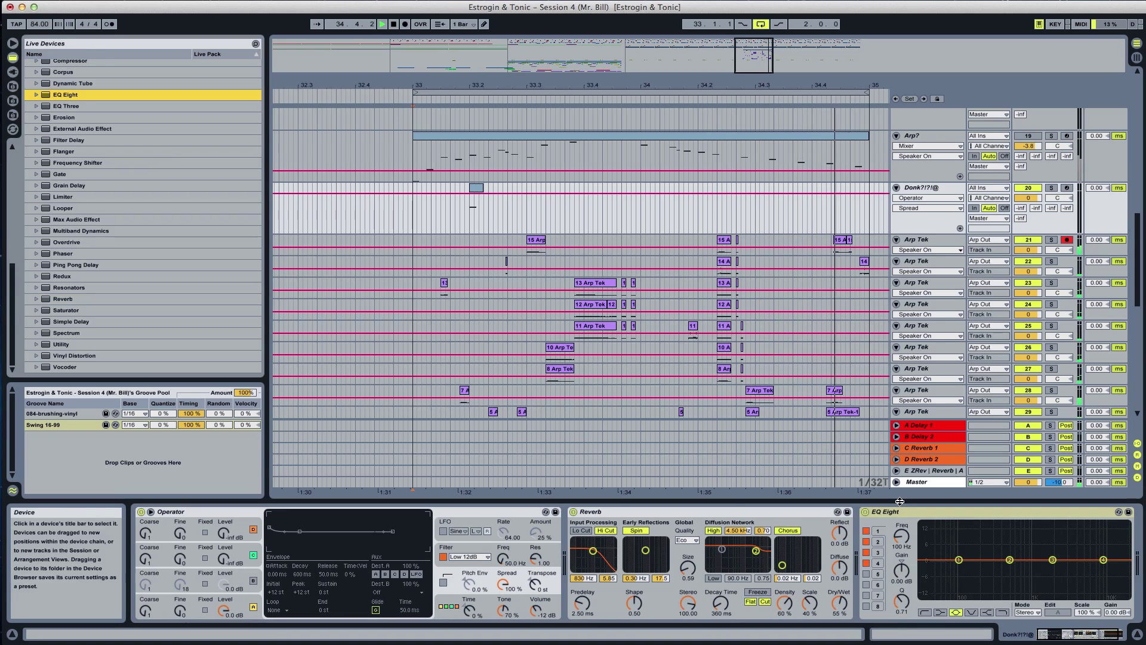
{"action": "left_click_drag", "start_coordinate": [619, 550], "coordinate": [686, 584]}
{"action": "left_click", "coordinate": [633, 612]}
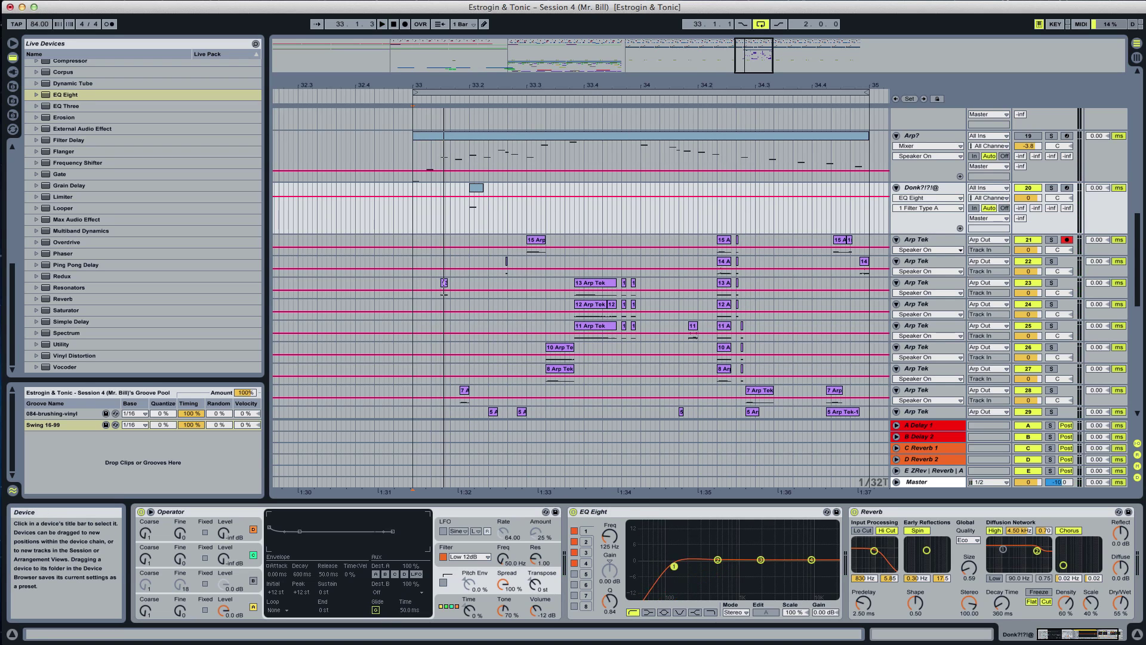
{"action": "left_click_drag", "start_coordinate": [676, 570], "coordinate": [675, 572]}
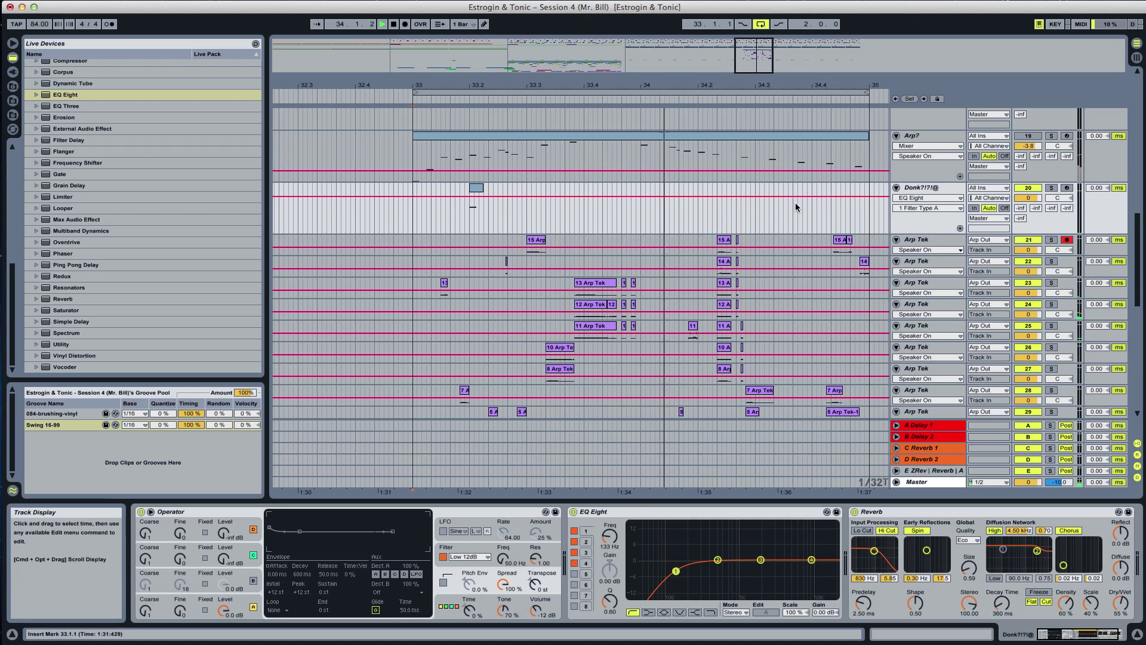
Audition the arrangement leading into bar 33, trying progressively earlier start points back to 22.2.3
{"action": "left_click_drag", "start_coordinate": [750, 54], "coordinate": [751, 39]}
{"action": "key", "text": "minus"}
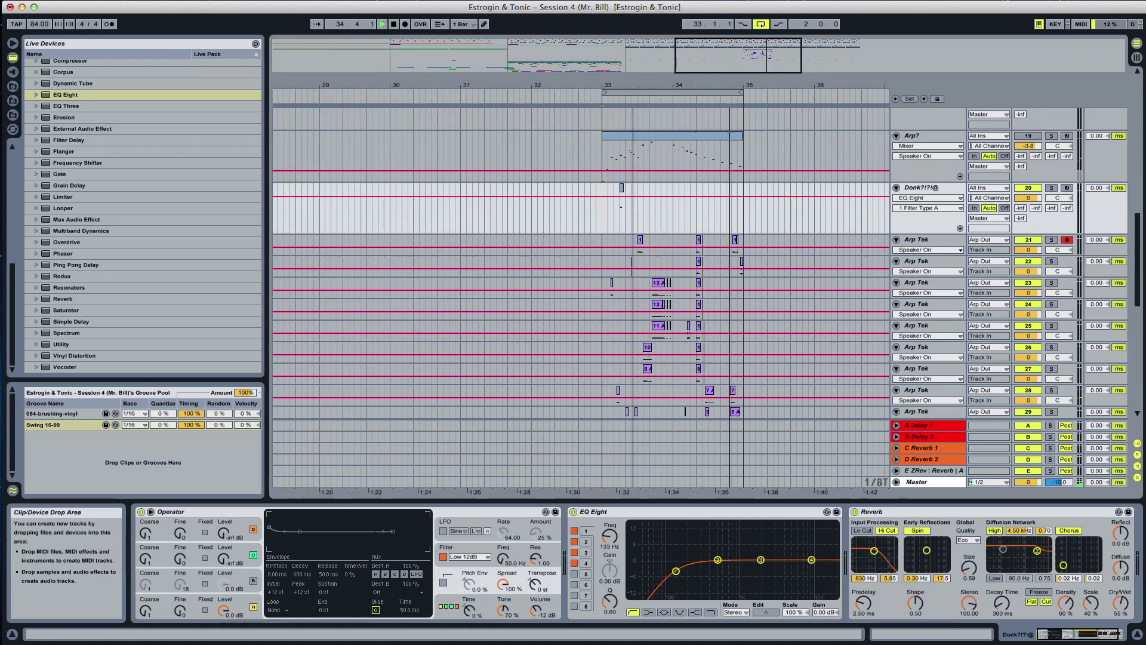
{"action": "key", "text": "space"}
{"action": "left_click", "coordinate": [482, 218]}
{"action": "key", "text": "space"}
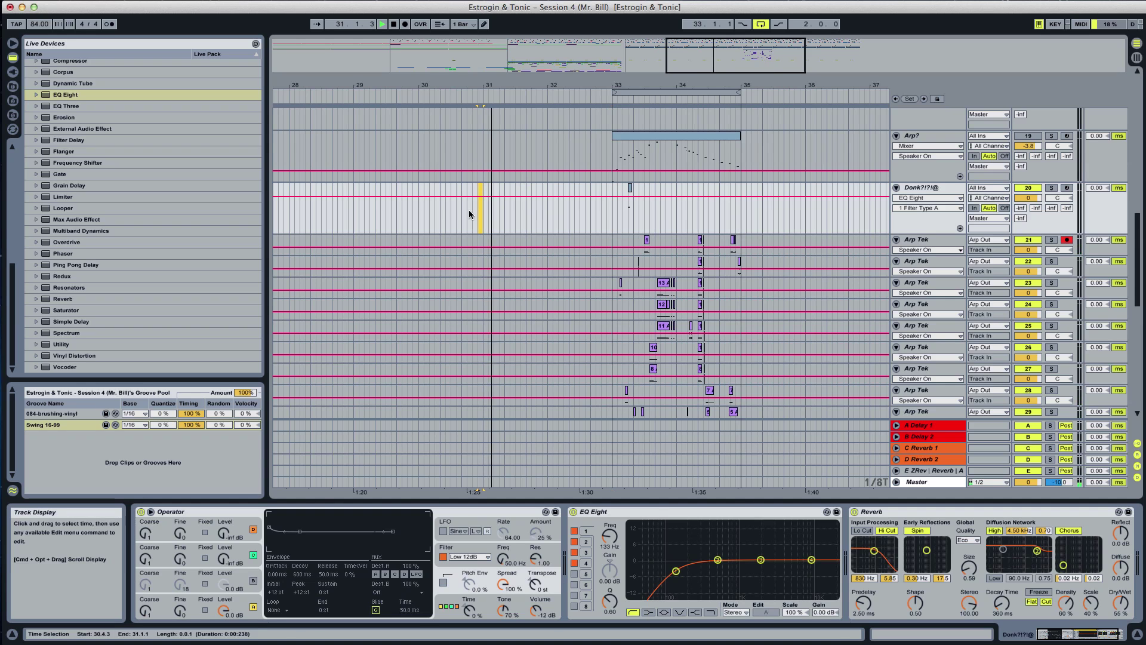
{"action": "left_click_drag", "start_coordinate": [768, 53], "coordinate": [768, 39]}
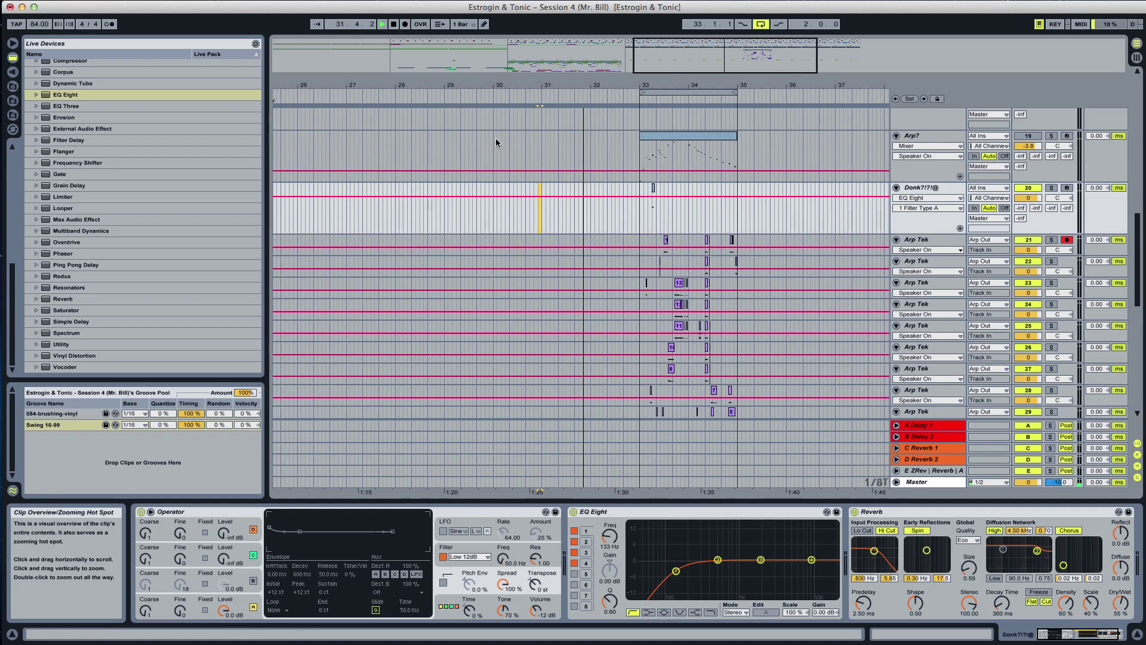
{"action": "left_click", "coordinate": [428, 218]}
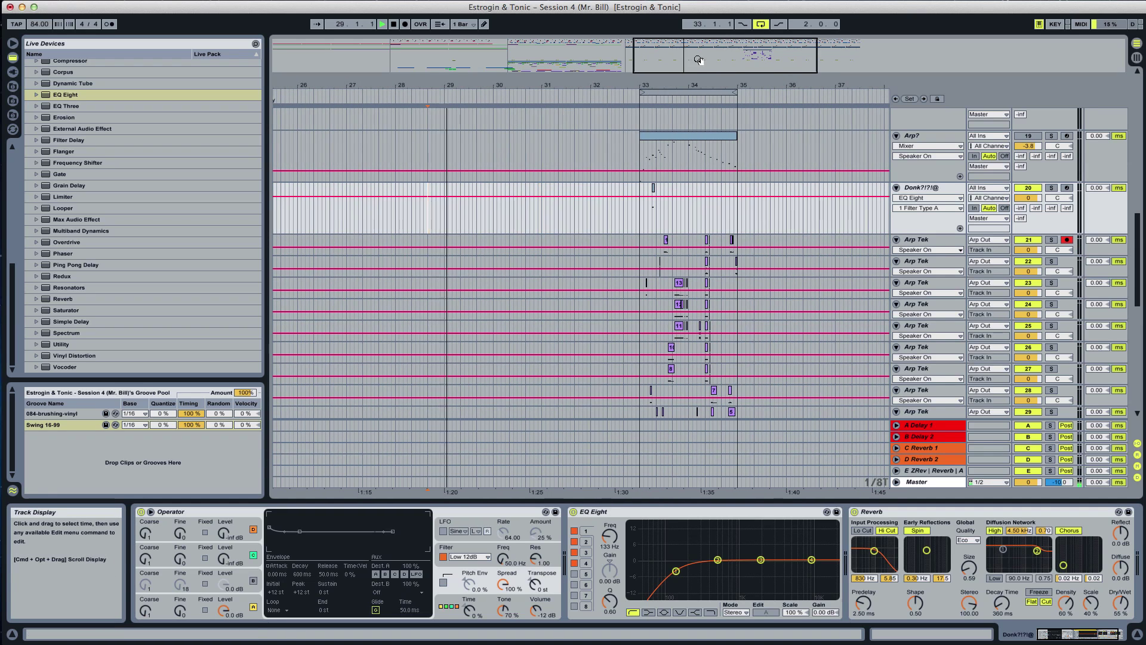
{"action": "left_click_drag", "start_coordinate": [698, 60], "coordinate": [657, 54]}
{"action": "left_click", "coordinate": [295, 218]}
{"action": "key", "text": "space"}
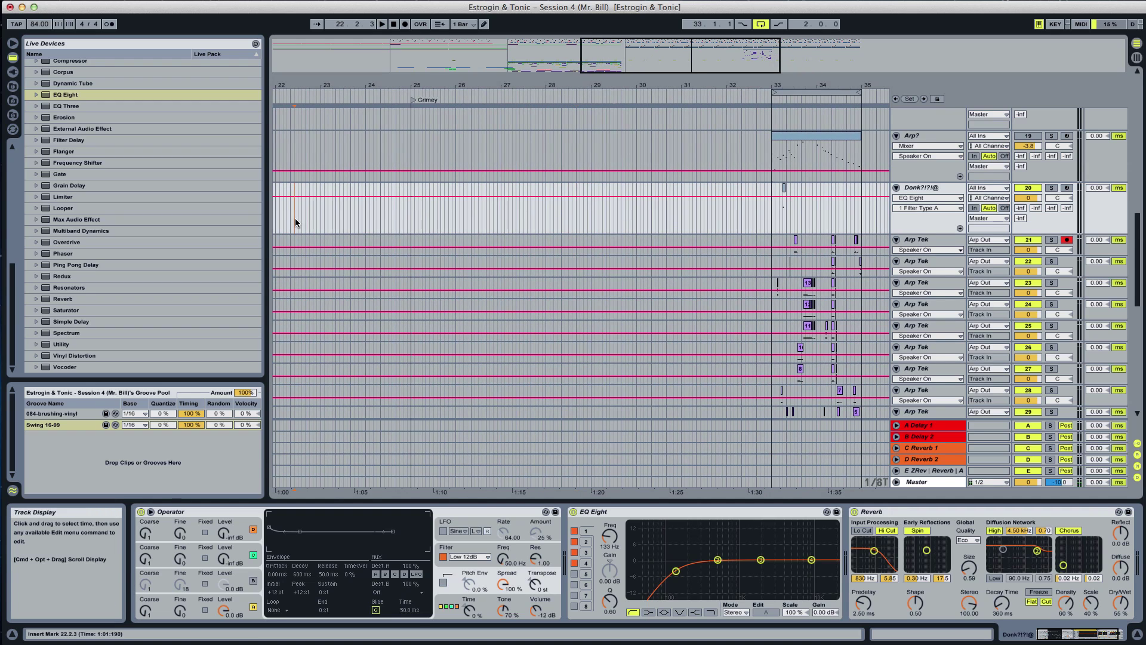
{"action": "key", "text": "space"}
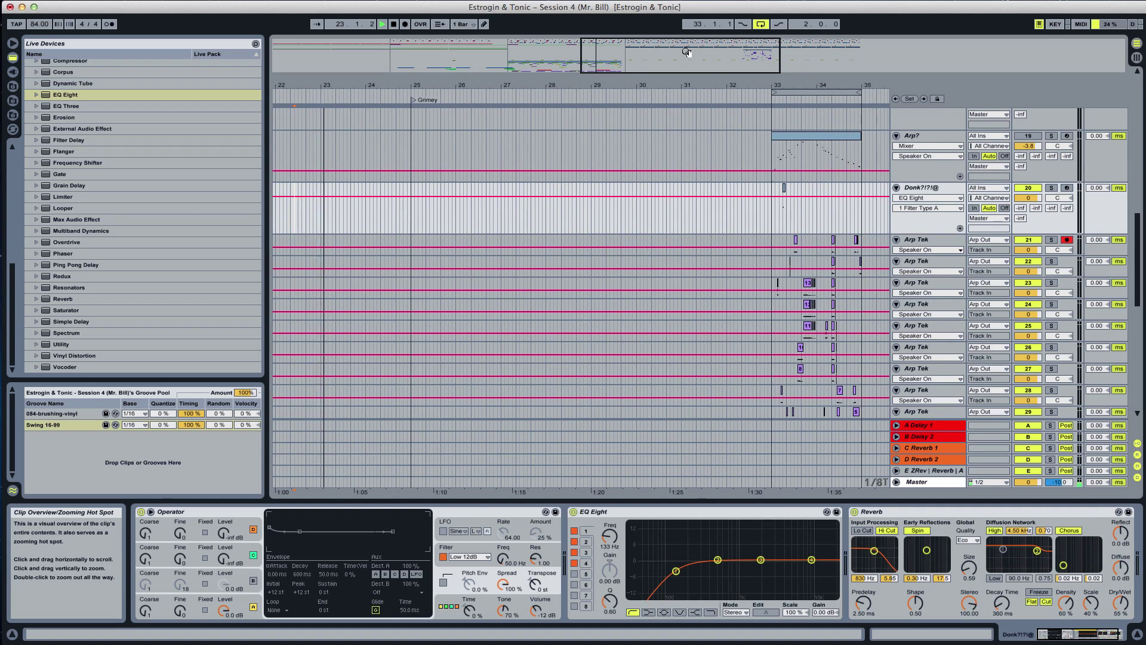
Delete the drum group's clips from 32.3.3 to 33.1.1 to create a break before bar 33
{"action": "scroll", "coordinate": [823, 214], "scroll_direction": "up", "scroll_amount": 5}
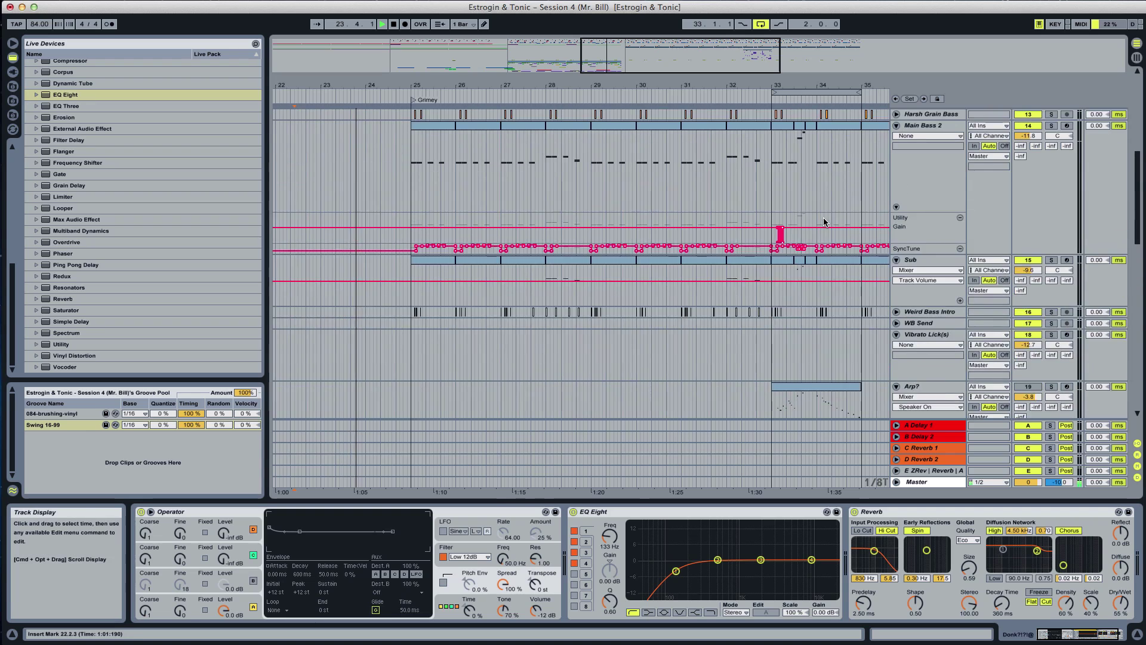
{"action": "scroll", "coordinate": [823, 220], "scroll_direction": "up", "scroll_amount": 8}
{"action": "mouse_move", "coordinate": [705, 56]}
{"action": "left_mouse_down"}
{"action": "mouse_move", "coordinate": [704, 78]}
{"action": "mouse_move", "coordinate": [724, 63]}
{"action": "left_mouse_up"}
{"action": "scroll", "coordinate": [770, 150], "scroll_direction": "up", "scroll_amount": 3}
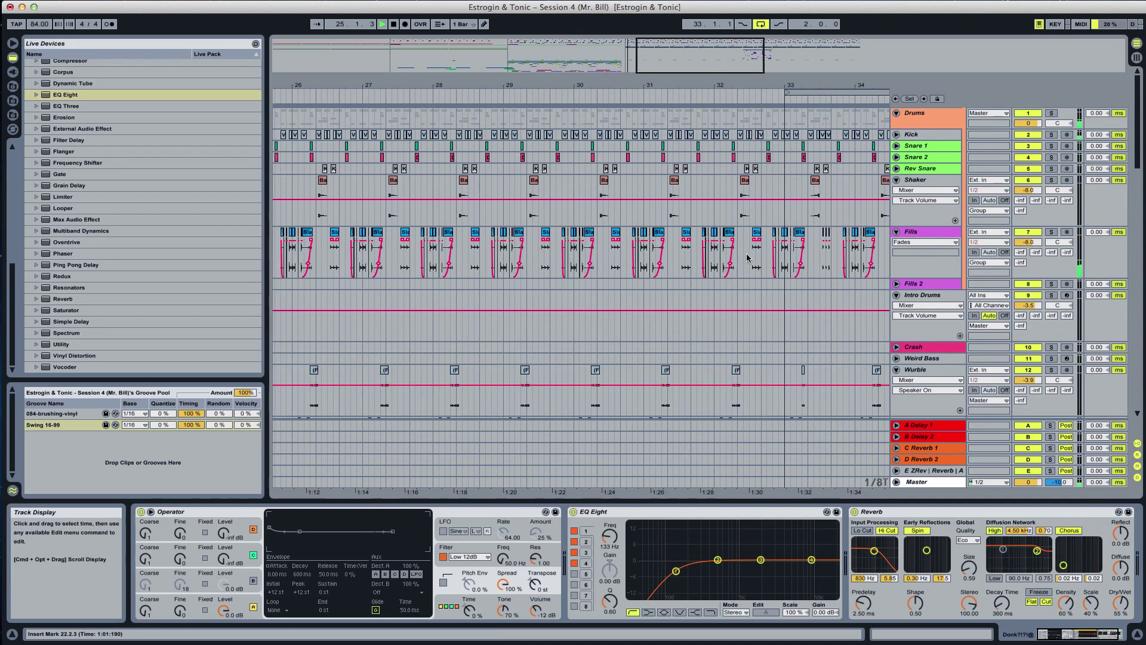
{"action": "left_click_drag", "start_coordinate": [761, 274], "coordinate": [790, 135]}
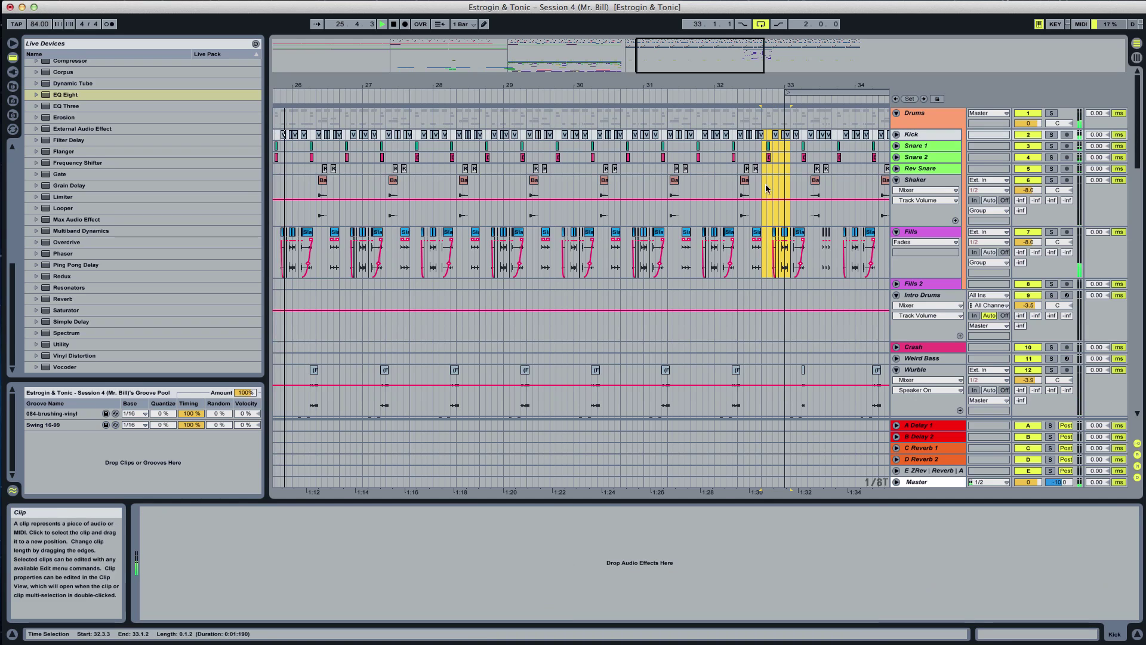
{"action": "left_click_drag", "start_coordinate": [761, 274], "coordinate": [783, 124]}
{"action": "key", "text": "Delete"}
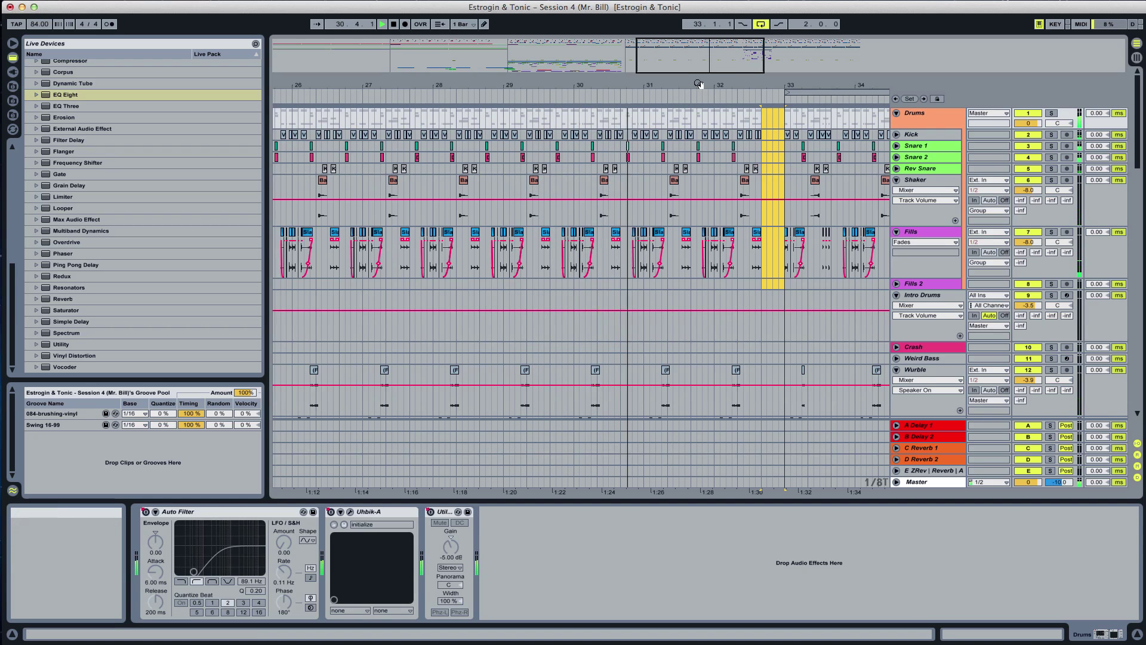
Play through bars 33 and 34 and review the drum, bass and Arp? tracks after the drum break
{"action": "left_click_drag", "start_coordinate": [701, 84], "coordinate": [739, 60]}
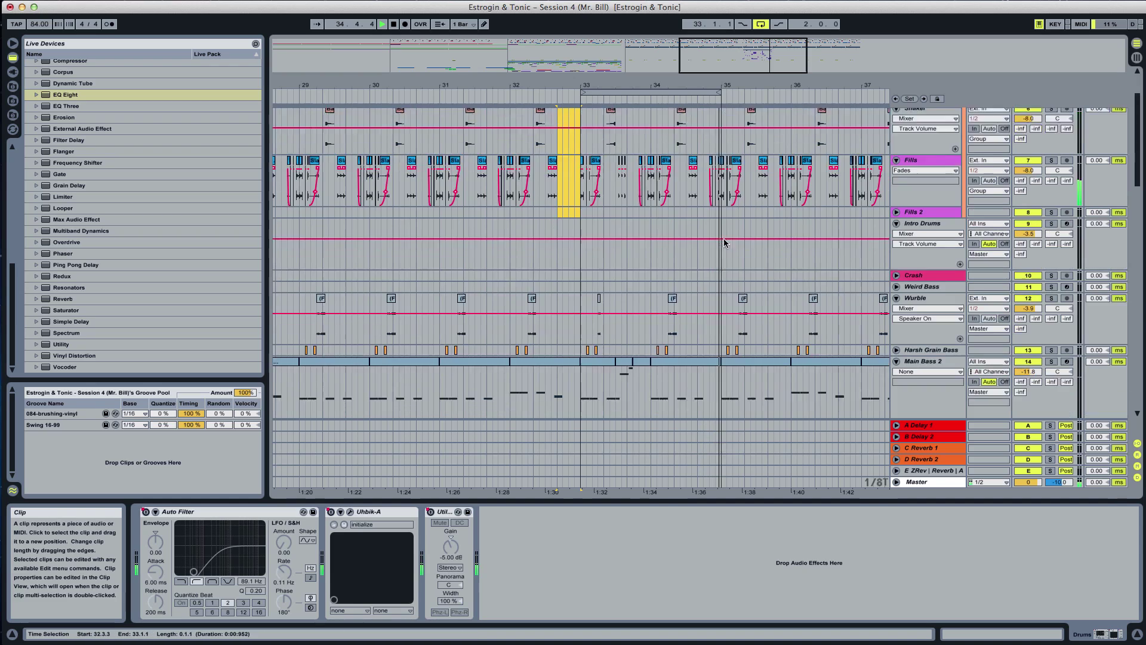
{"action": "scroll", "coordinate": [724, 238], "scroll_direction": "down", "scroll_amount": 5}
{"action": "scroll", "coordinate": [724, 244], "scroll_direction": "down", "scroll_amount": 1}
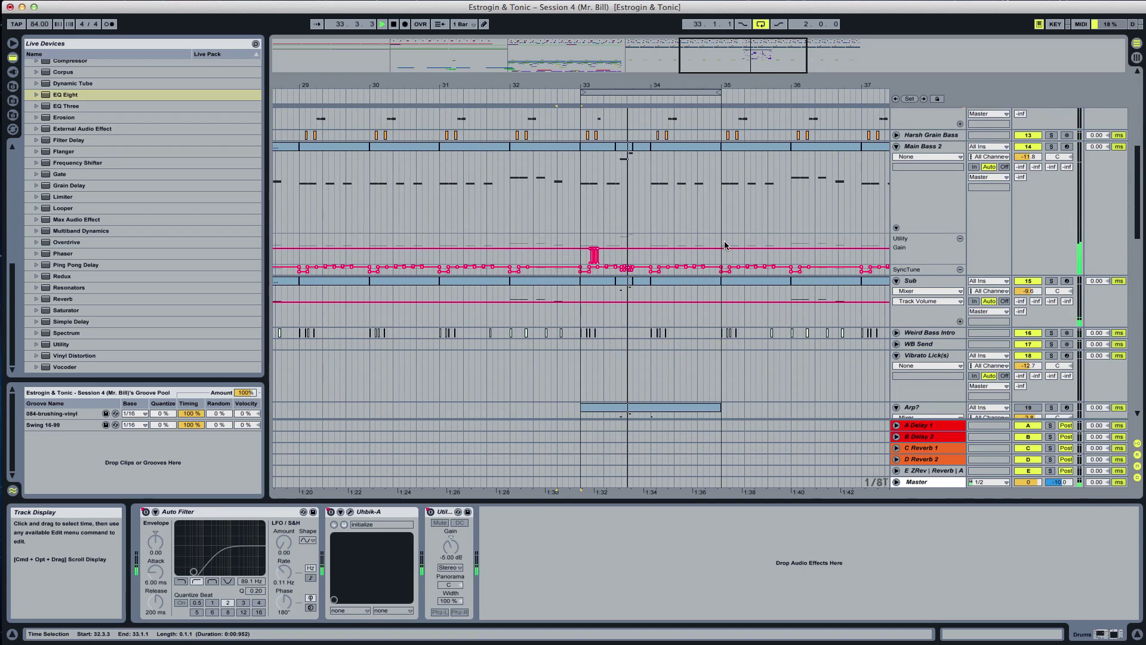
{"action": "scroll", "coordinate": [730, 243], "scroll_direction": "down", "scroll_amount": 1}
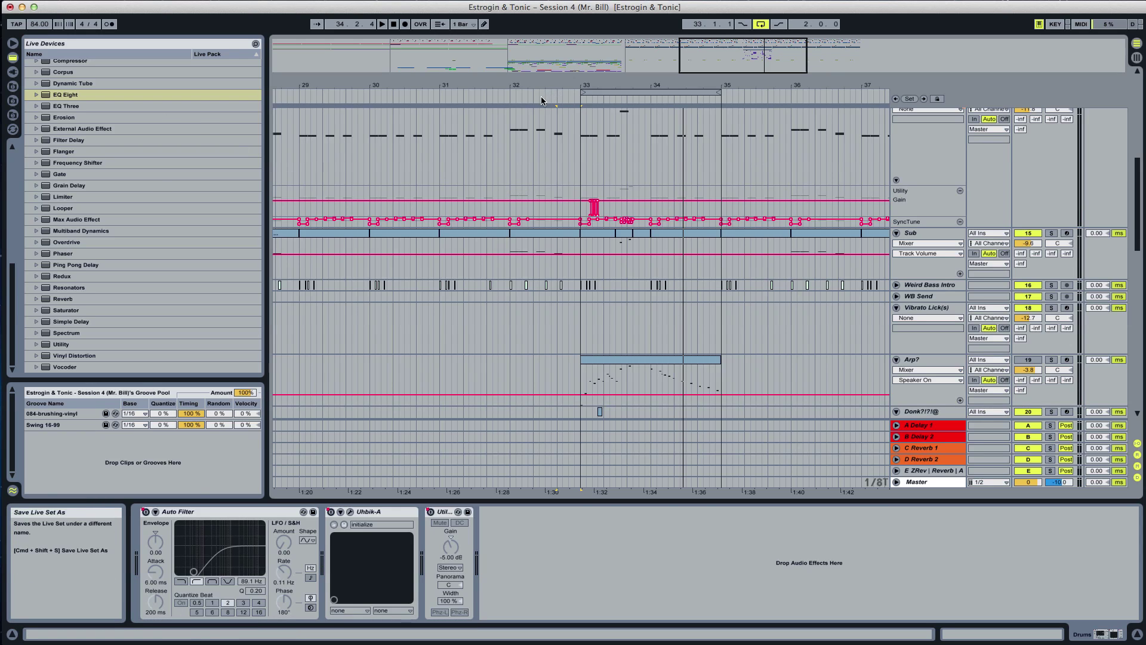
Save the Live Set under the new name "Estrogin & Tonic – Session 5 (Tom Cosm)" in the Estrogin & Tonic folder
{"action": "key", "text": "super+shift+s"}
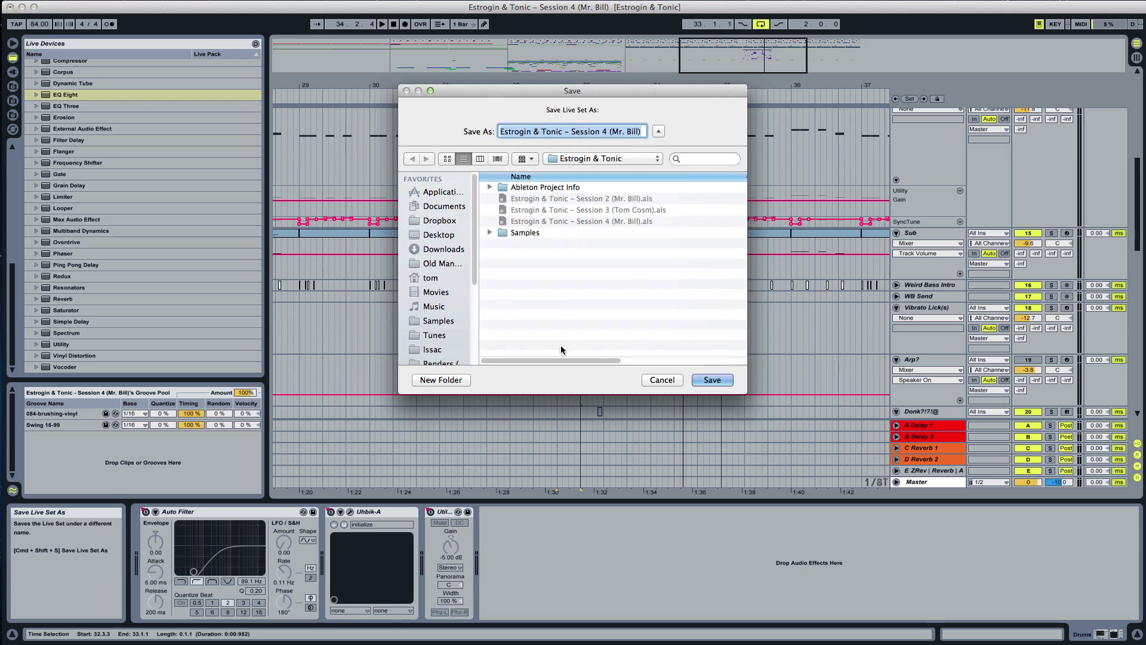
{"action": "left_click", "coordinate": [604, 131]}
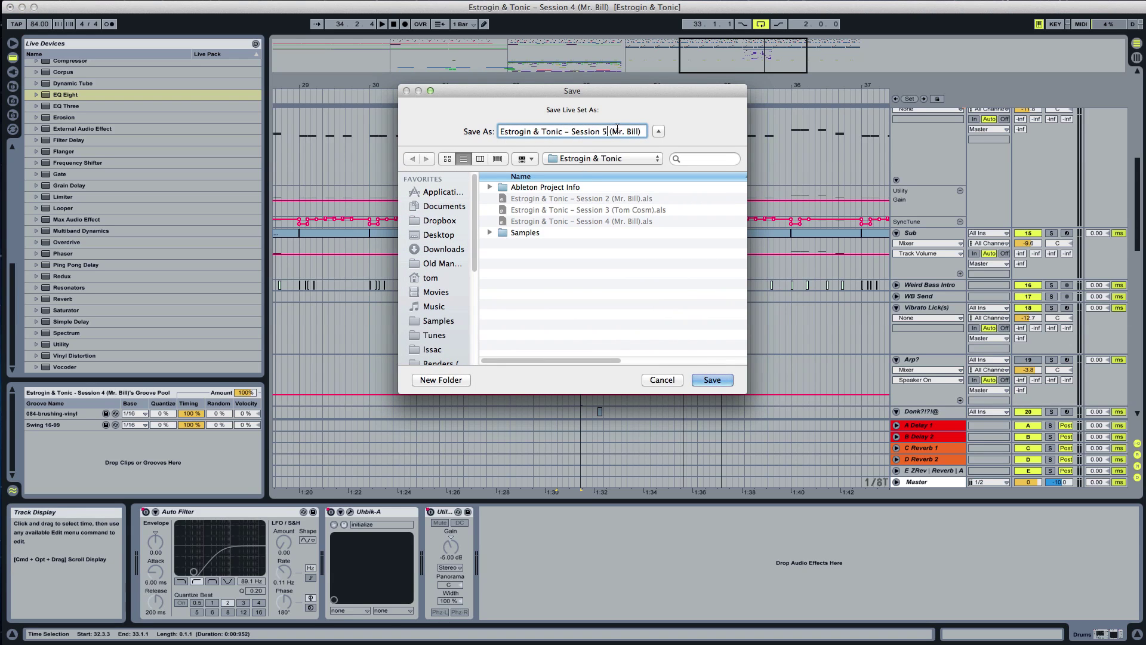
{"action": "left_click_drag", "start_coordinate": [639, 131], "coordinate": [726, 104]}
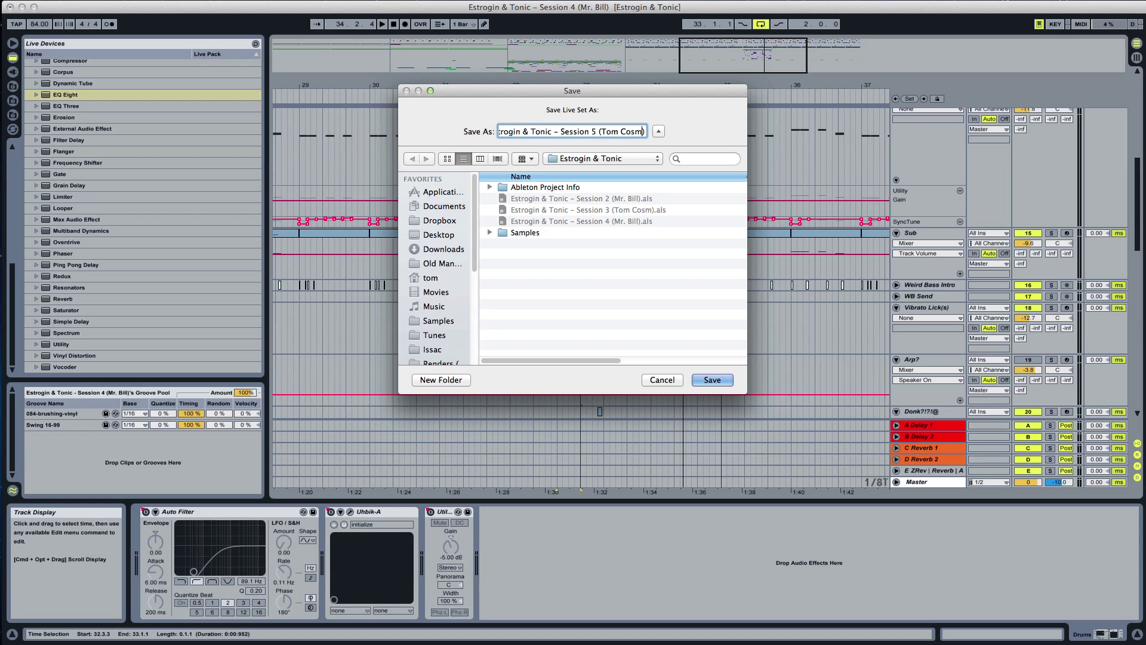
{"action": "key", "text": "Return"}
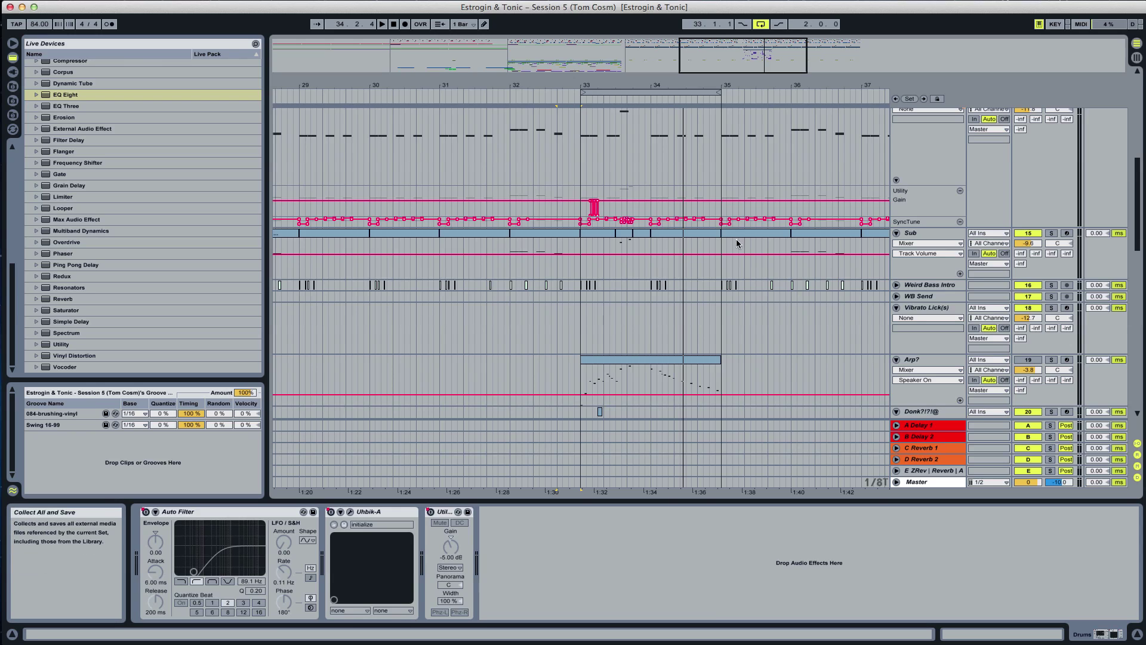
{"action": "key", "text": "super+Tab"}
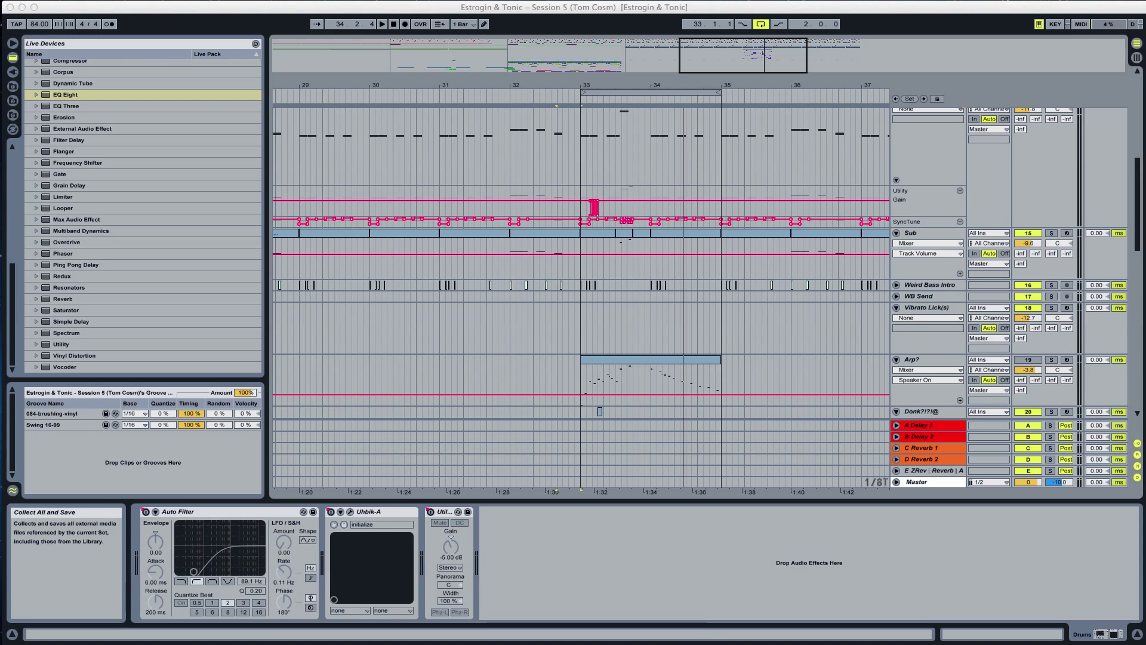